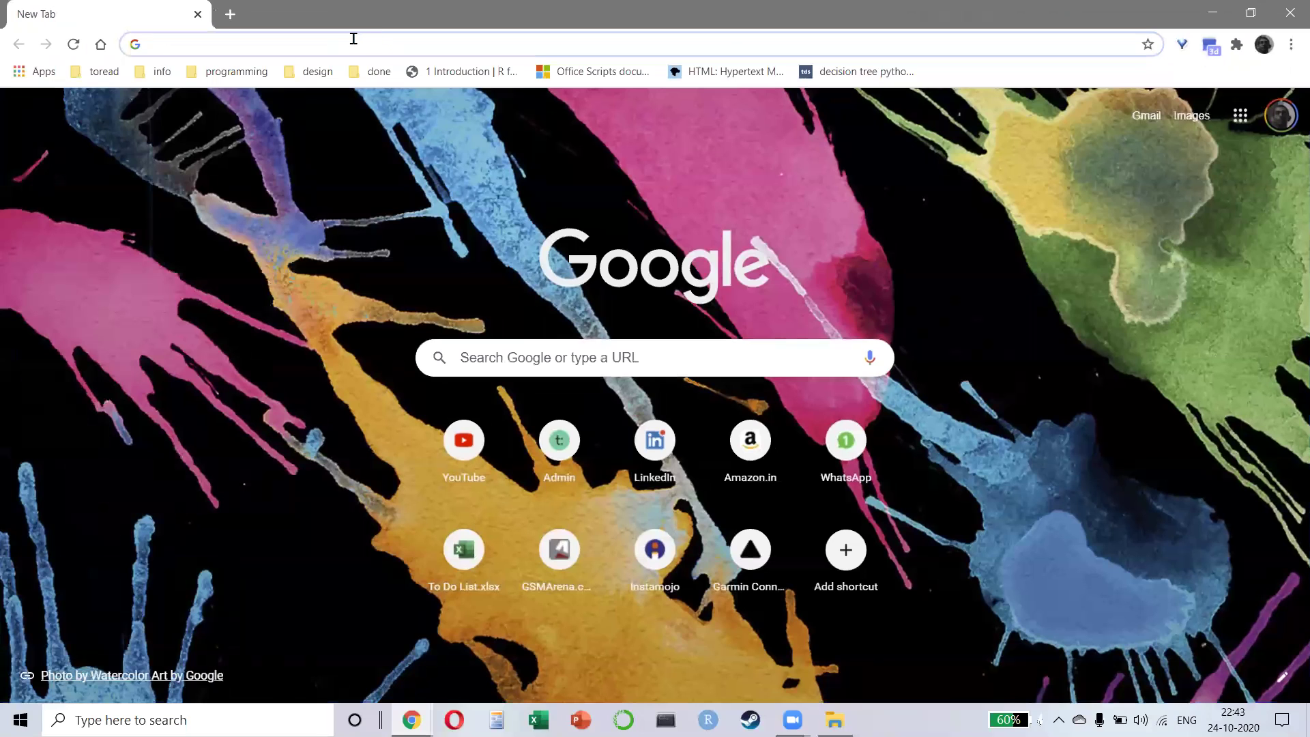
- Search the web for "tableau pricing" and open Tableau's pricing page for individuals
{"action": "left_click", "coordinate": [353, 38]}
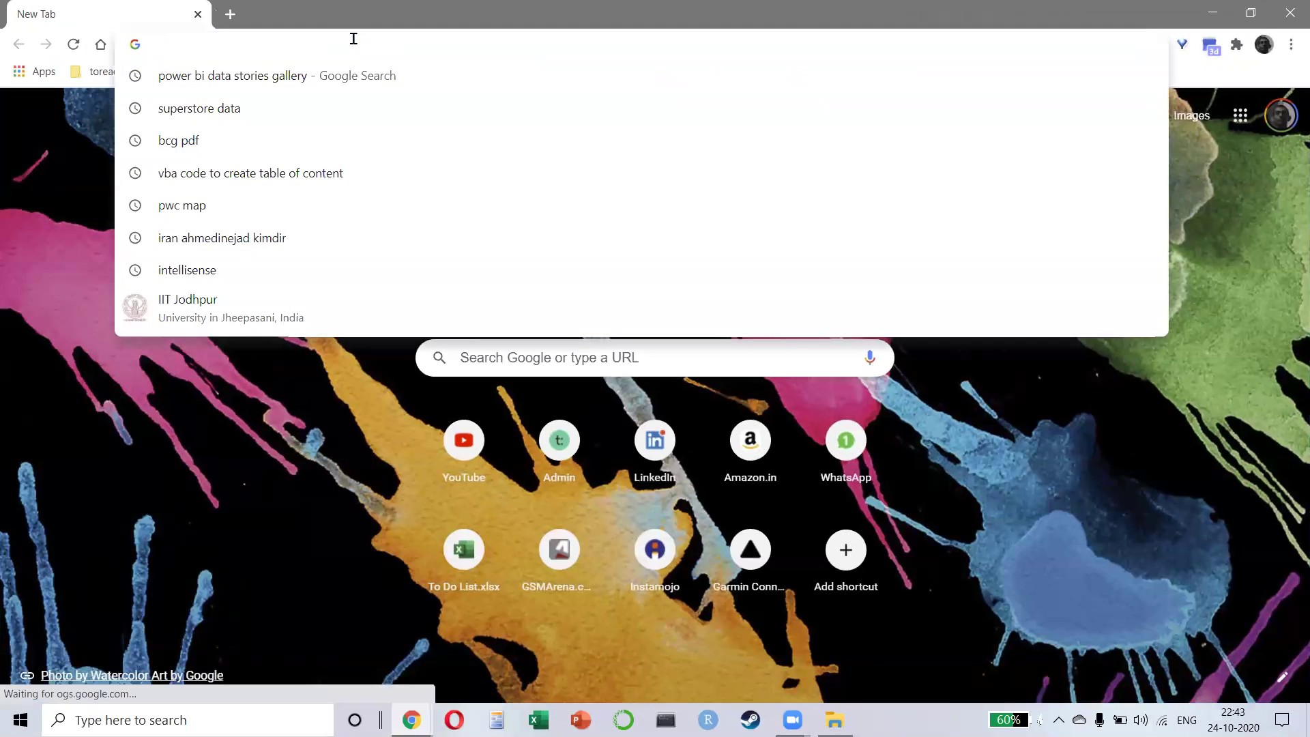
{"action": "type", "text": "tableau"}
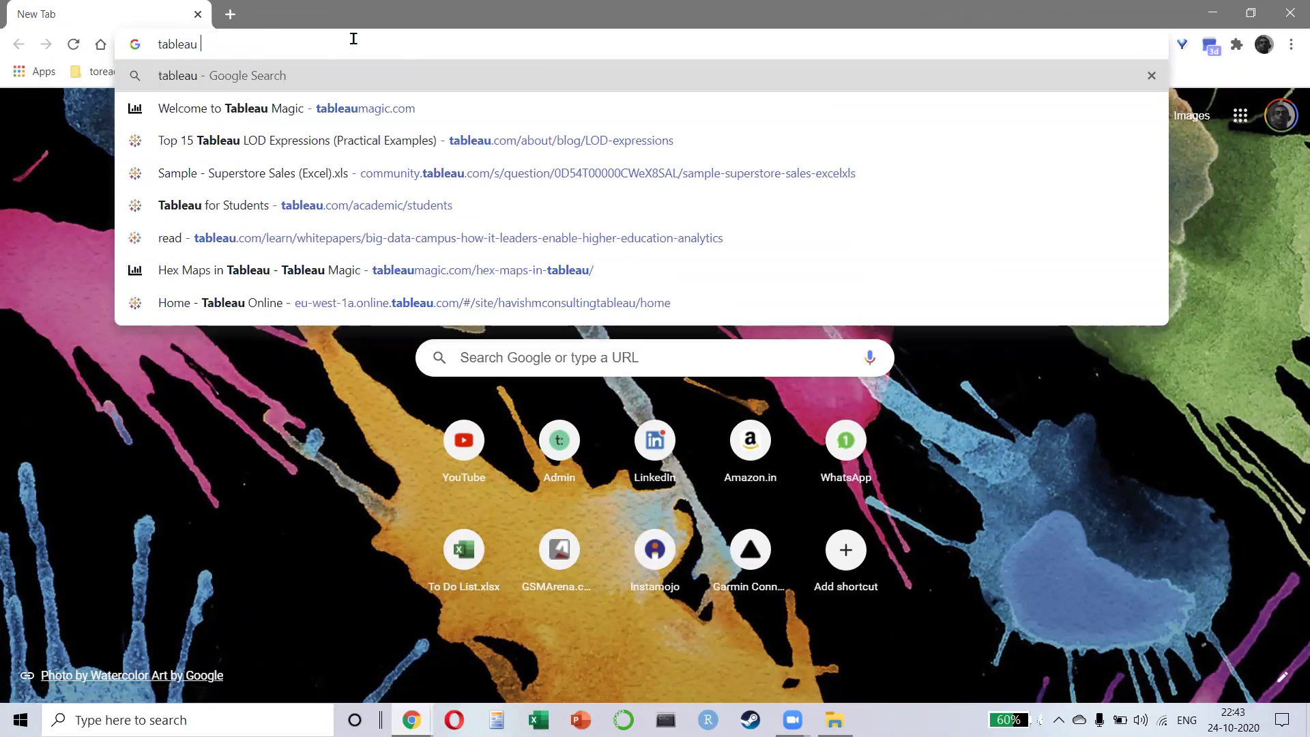
{"action": "type", "text": " pricing"}
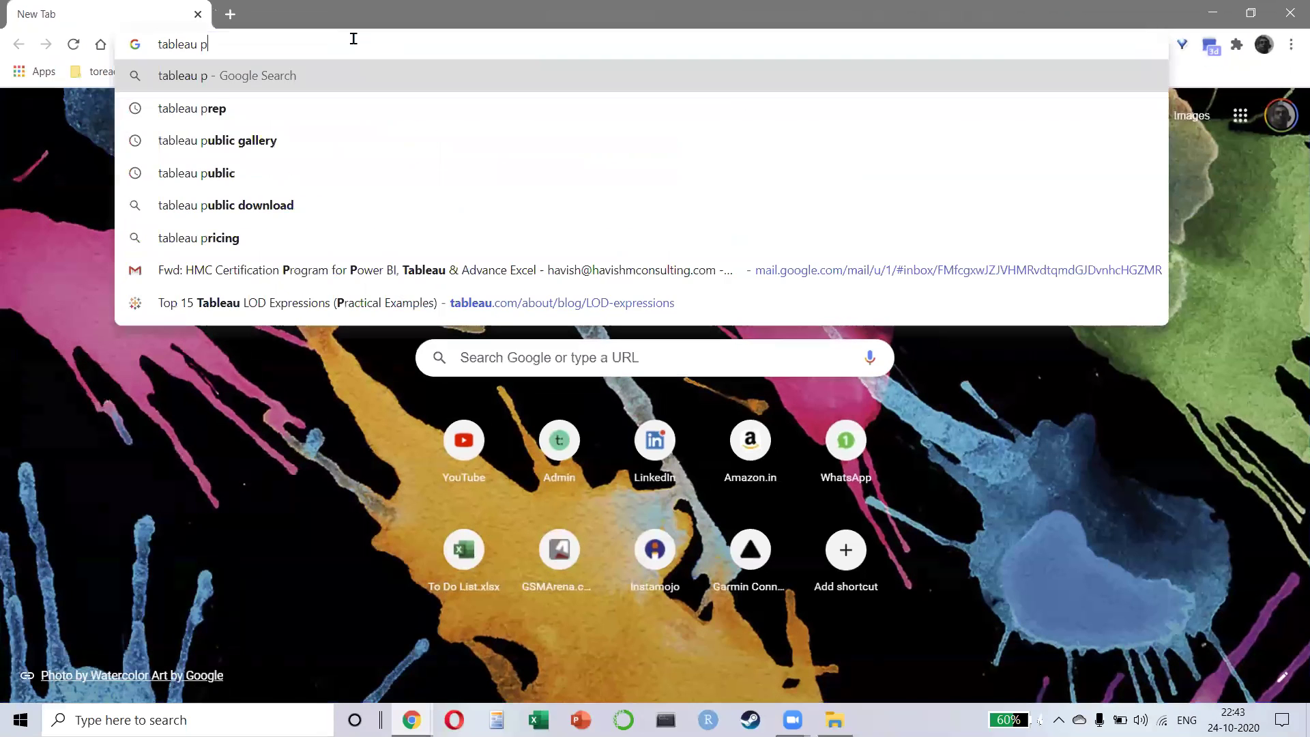
{"action": "key", "text": "Return"}
{"action": "left_click", "coordinate": [256, 266]}
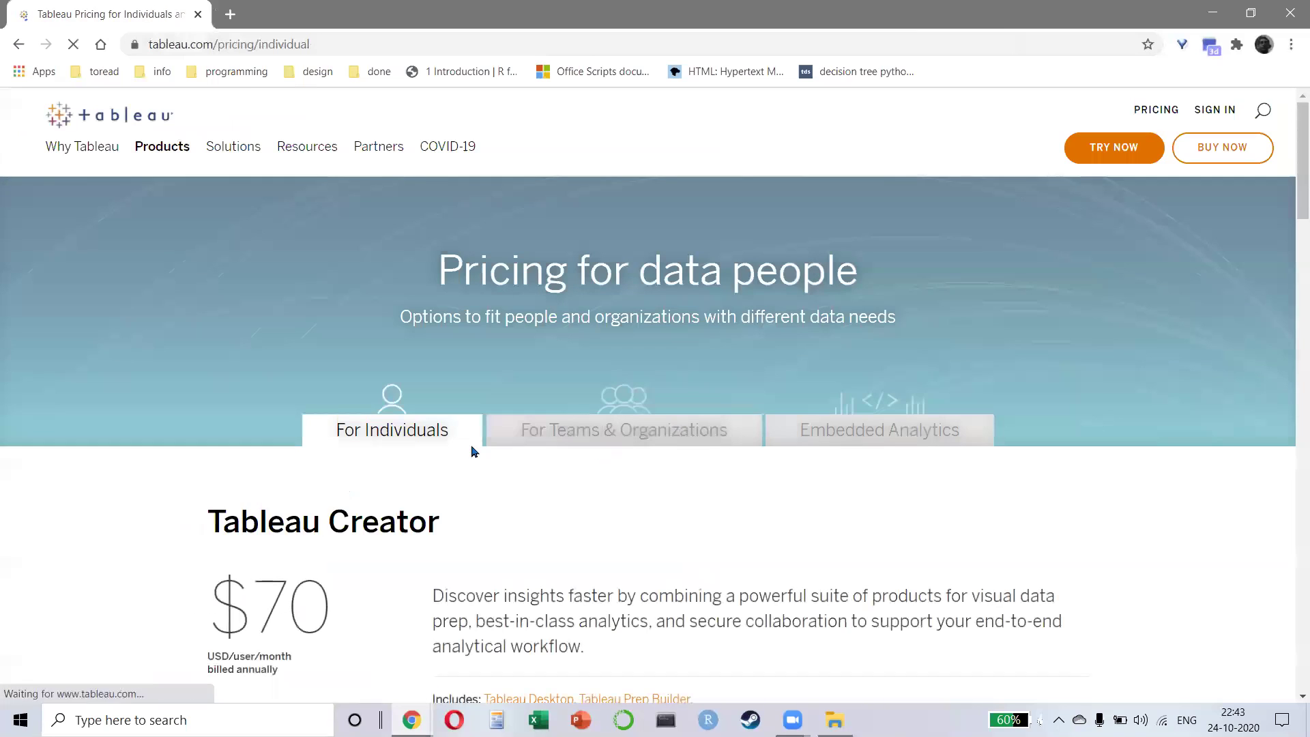
- Examine the Tableau Creator plan, highlighting its name, its price and the included Tableau Desktop and Tableau Prep Builder products
{"action": "scroll", "coordinate": [469, 452], "scroll_direction": "down", "scroll_amount": 1}
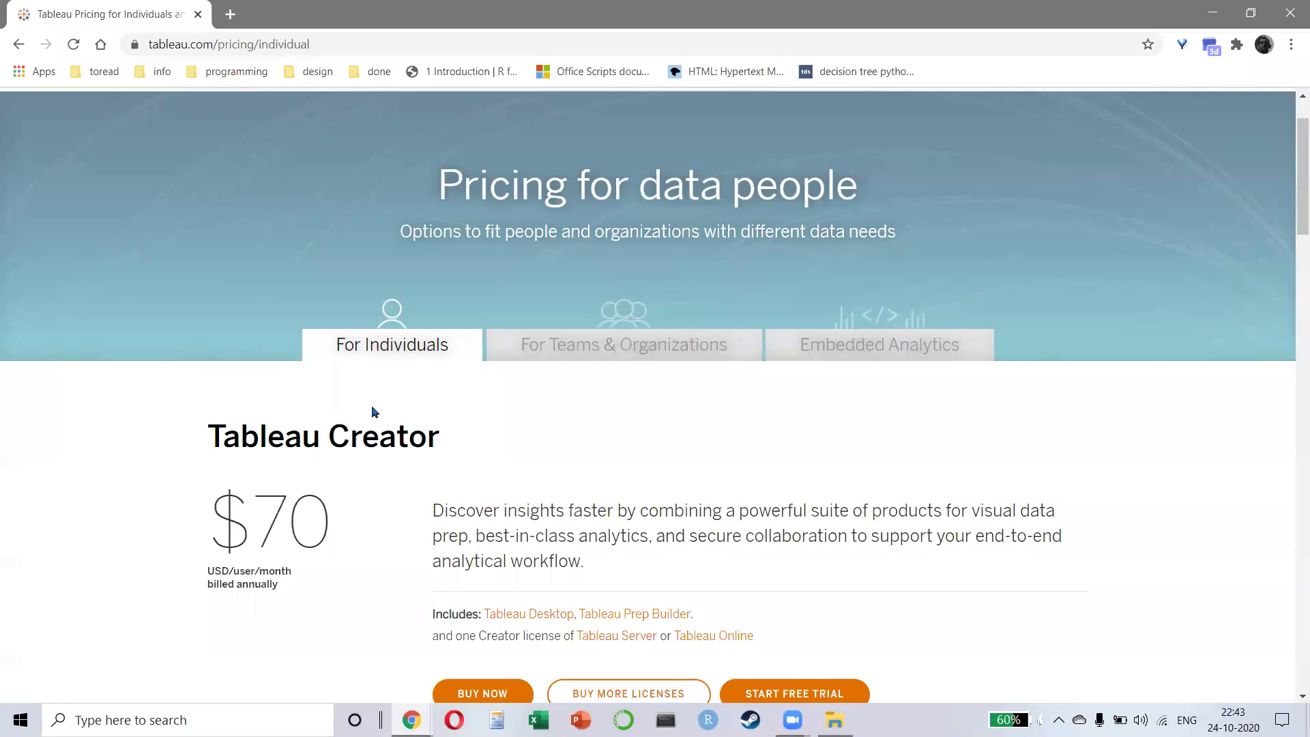
{"action": "scroll", "coordinate": [307, 427], "scroll_direction": "down", "scroll_amount": 2}
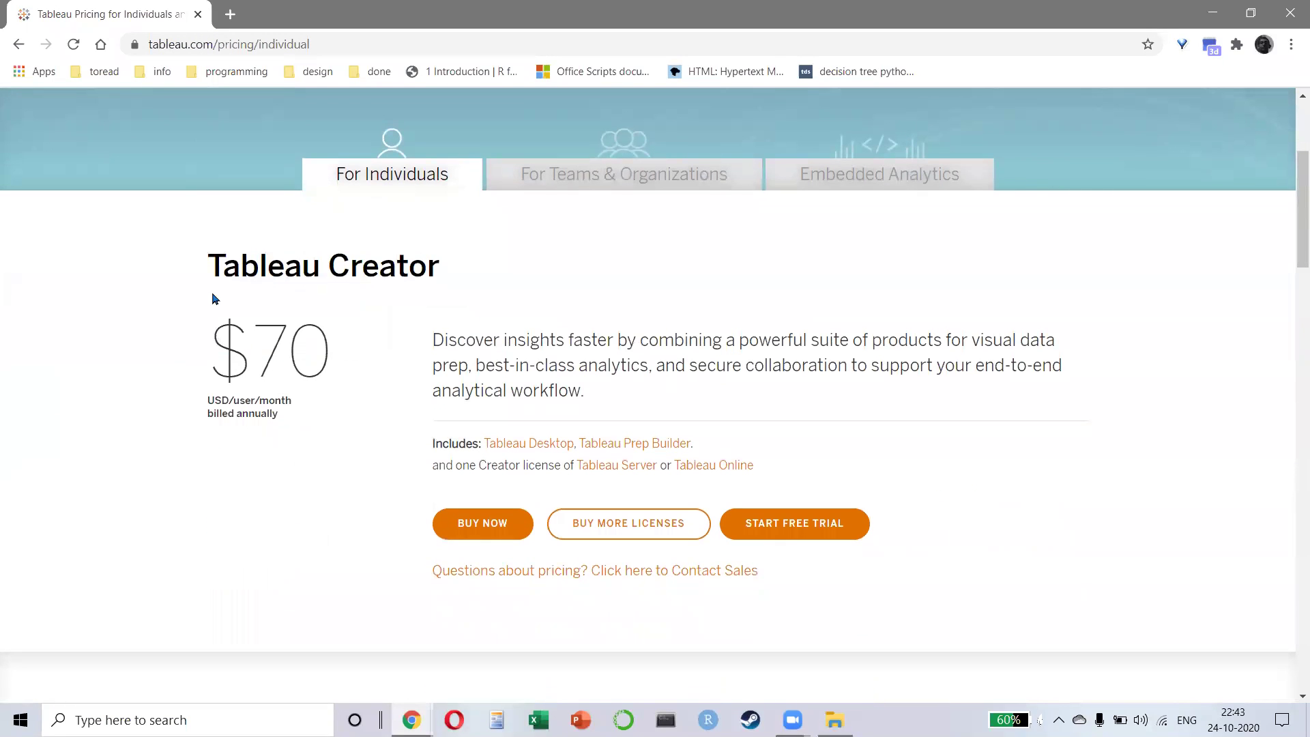
{"action": "left_click_drag", "start_coordinate": [206, 266], "coordinate": [535, 262]}
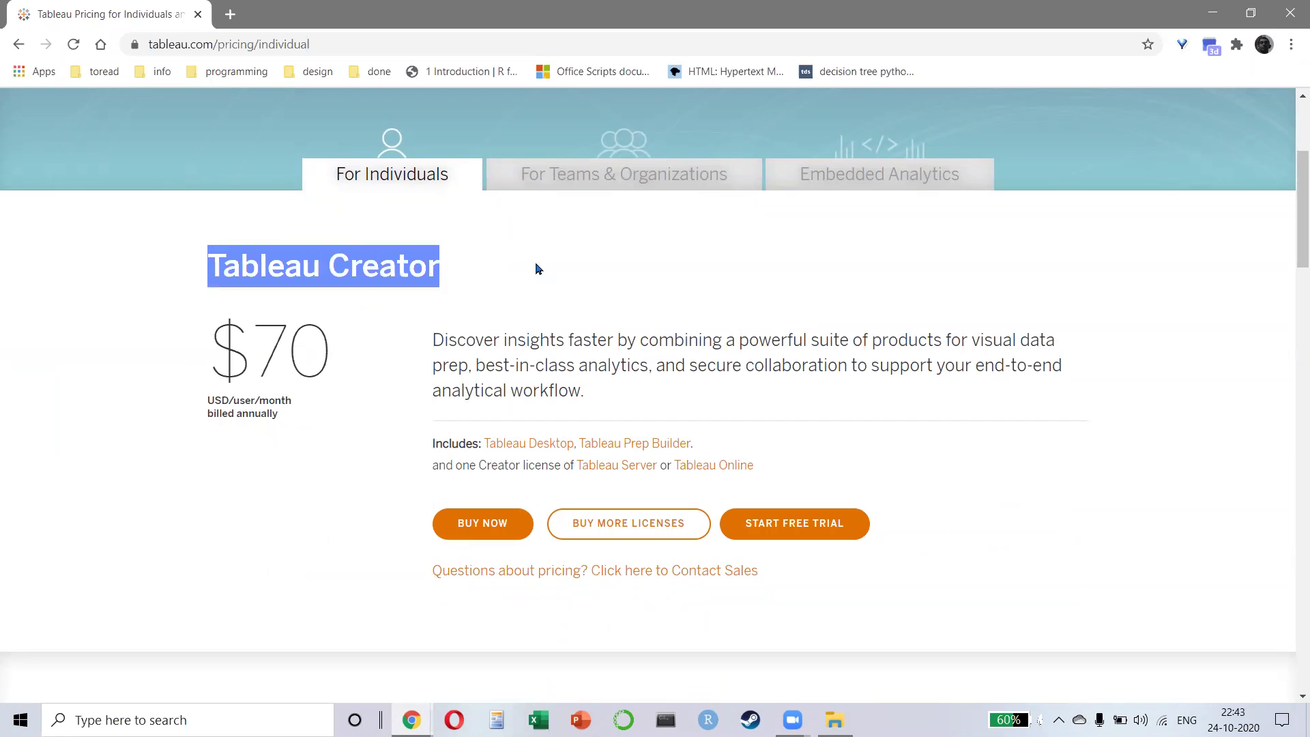
{"action": "left_click_drag", "start_coordinate": [200, 367], "coordinate": [325, 372]}
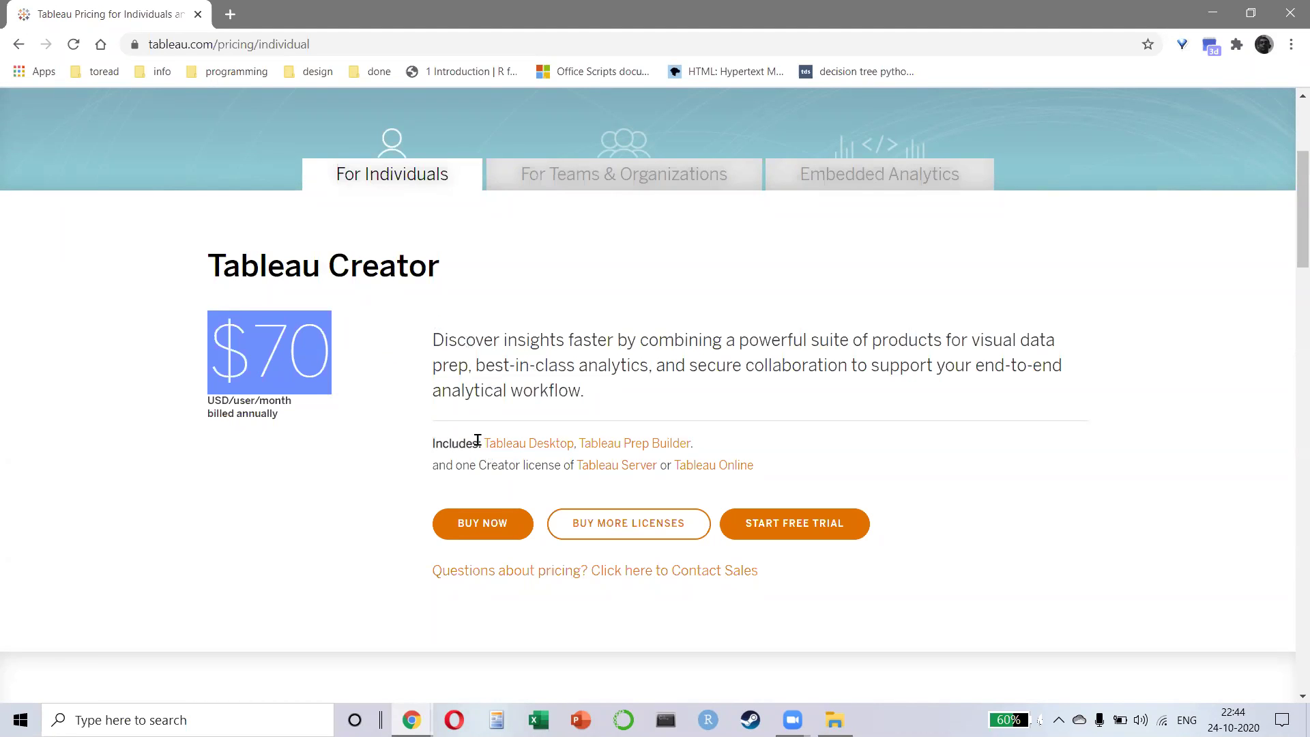
{"action": "left_click_drag", "start_coordinate": [478, 440], "coordinate": [573, 440]}
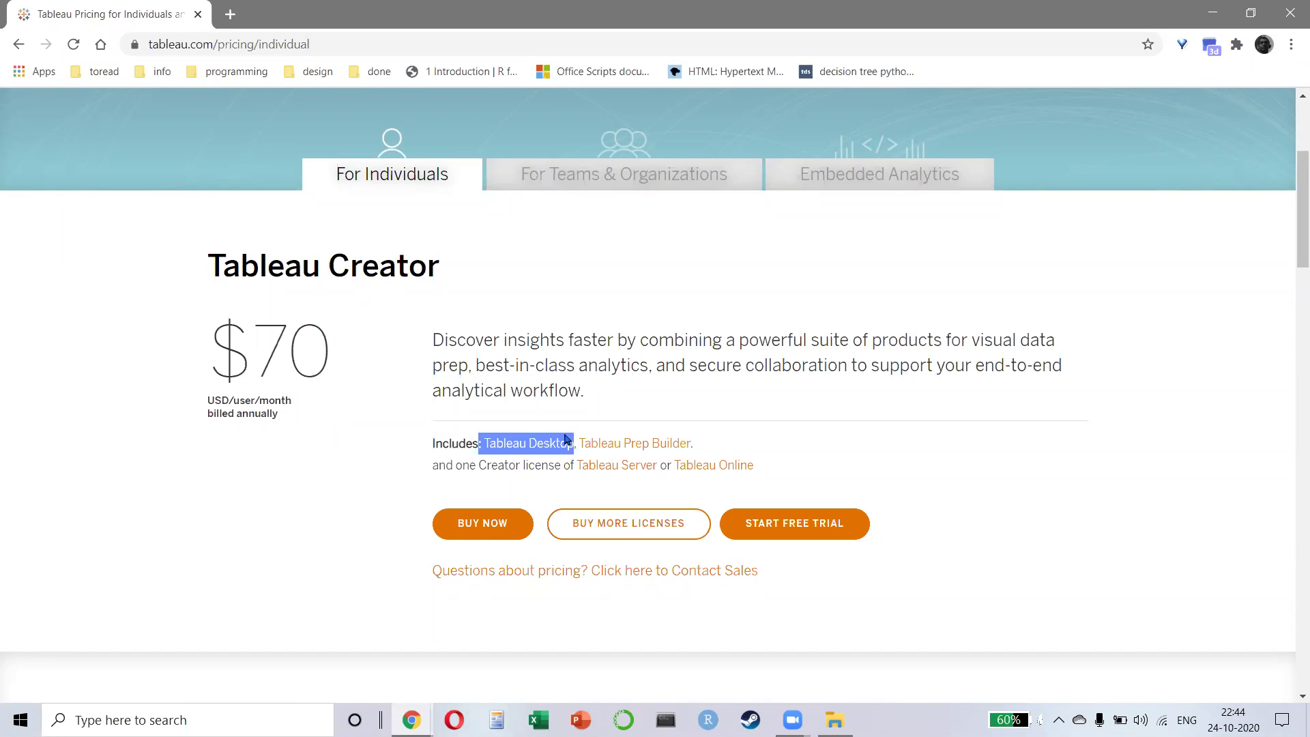
{"action": "left_click_drag", "start_coordinate": [696, 443], "coordinate": [580, 445]}
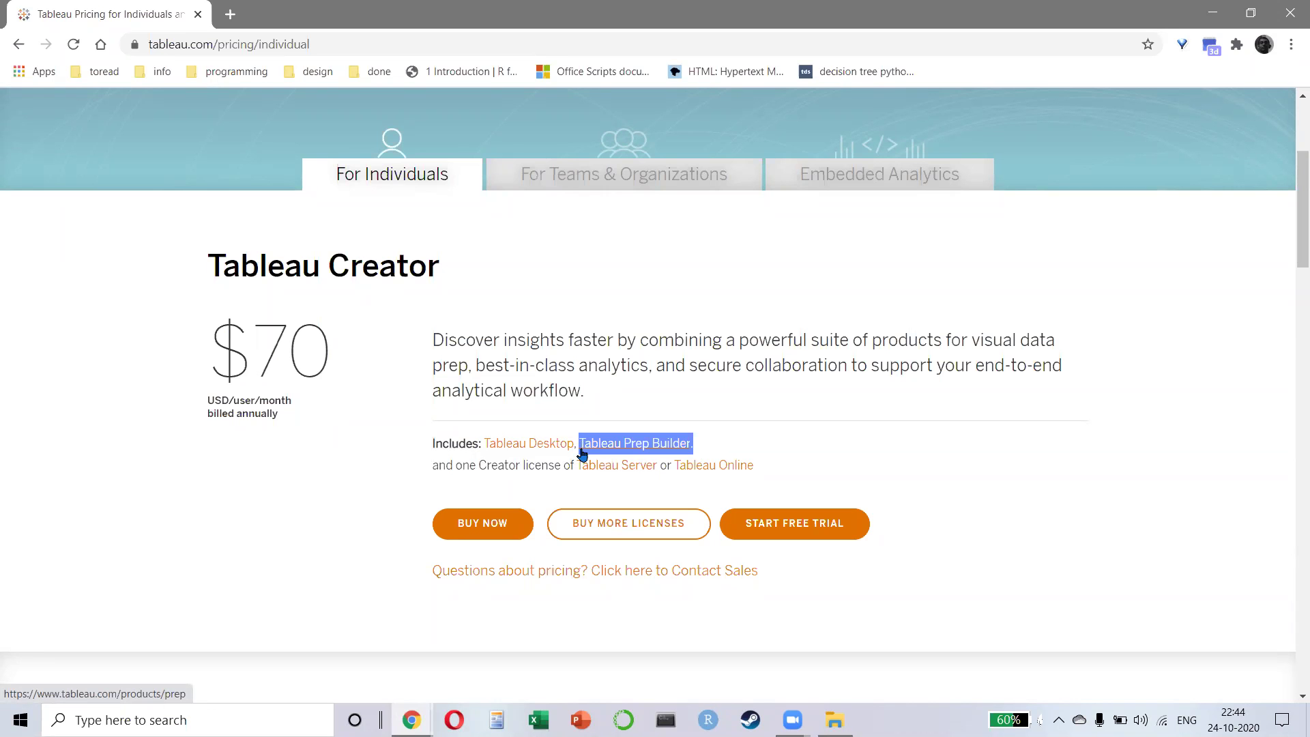
- Search for "tableau prep builder" in a new browser tab and show the image results
{"action": "left_click", "coordinate": [227, 15]}
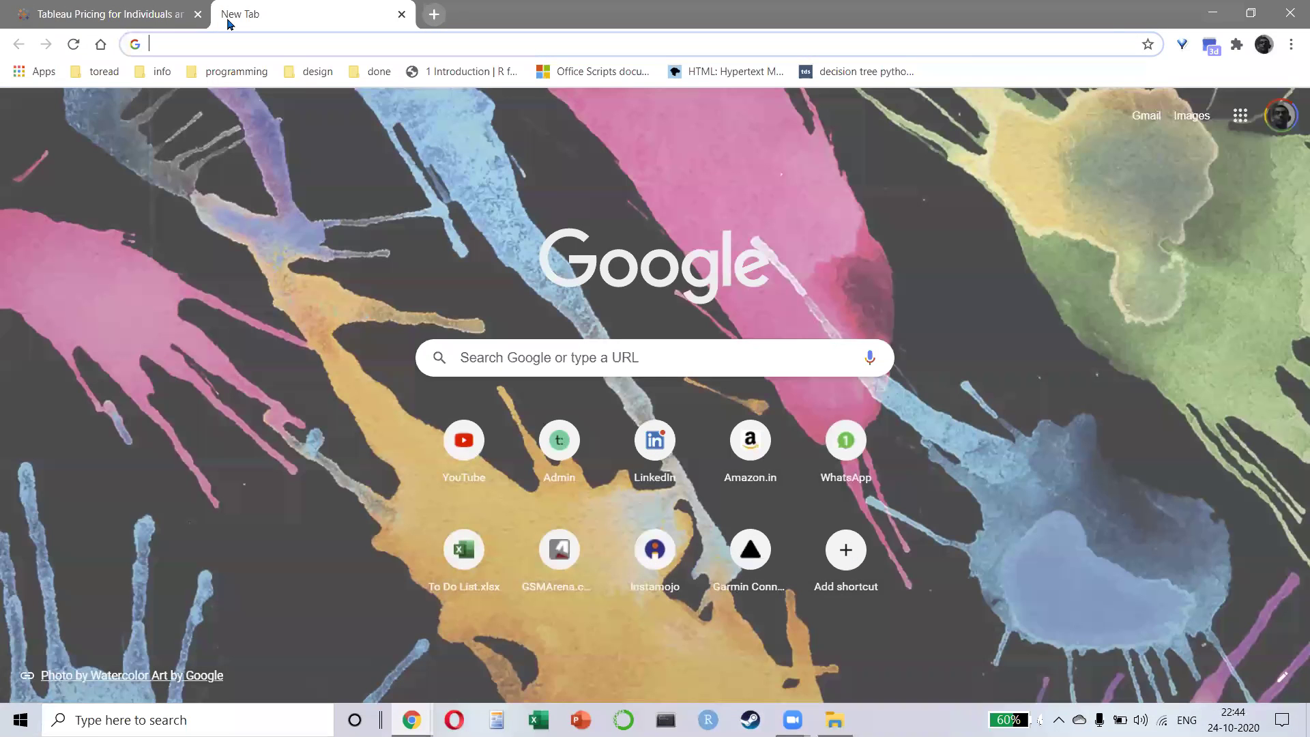
{"action": "type", "text": "tableau prep builder"}
{"action": "key", "text": "Return"}
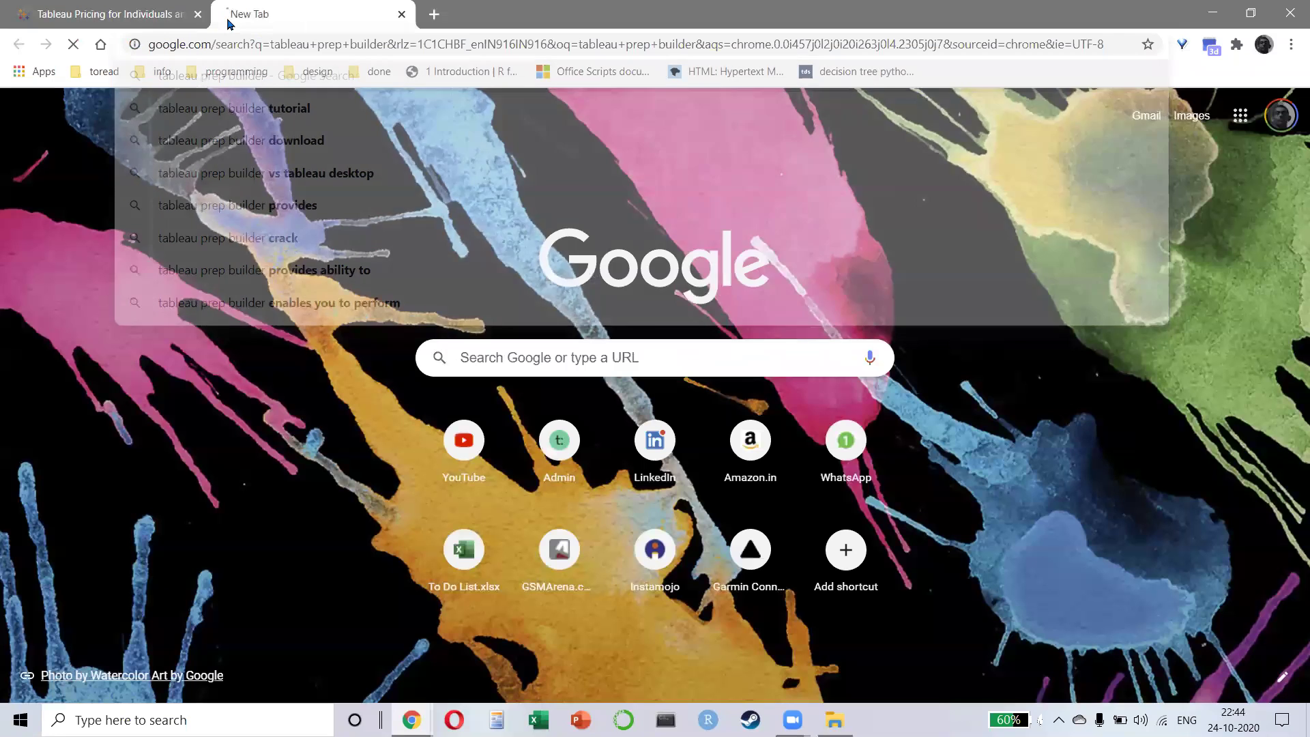
{"action": "left_click", "coordinate": [328, 176]}
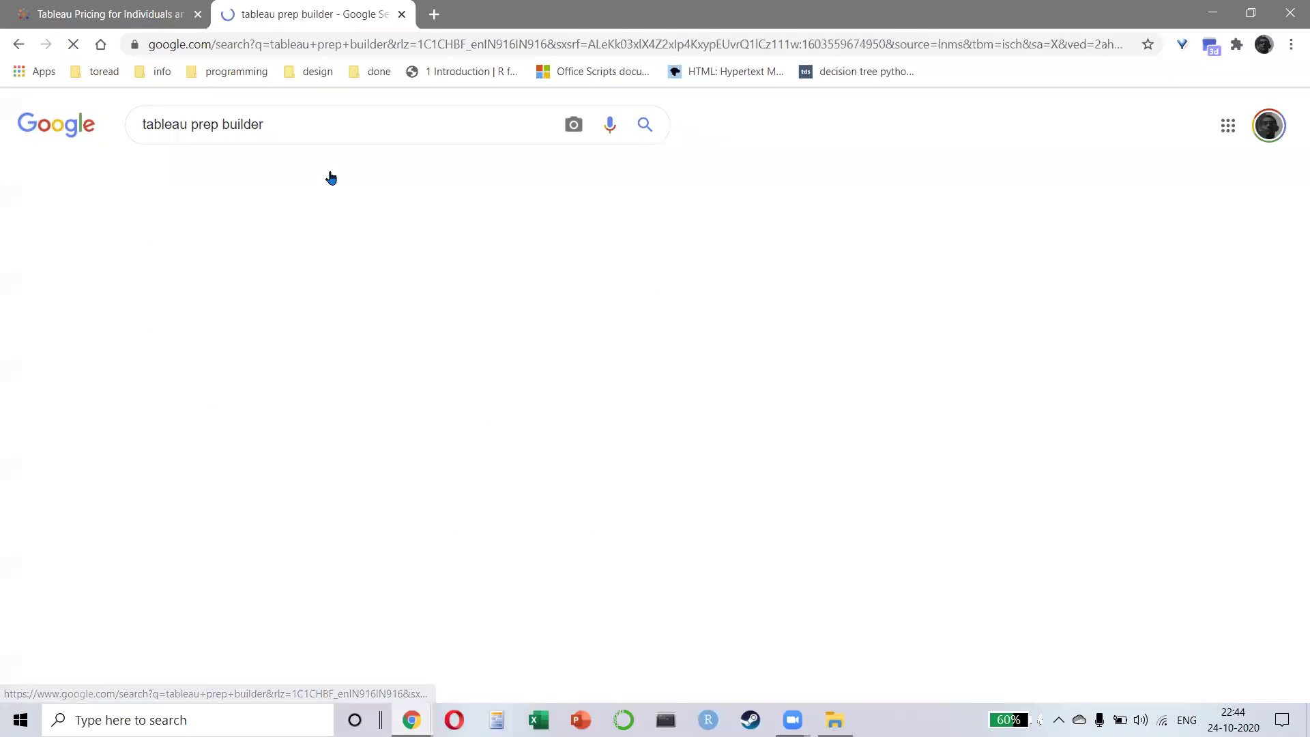
- Open the Tableau Prep product page from an image result and enlarge the data flow screenshot beside Self-service data preparation
{"action": "left_click", "coordinate": [874, 369]}
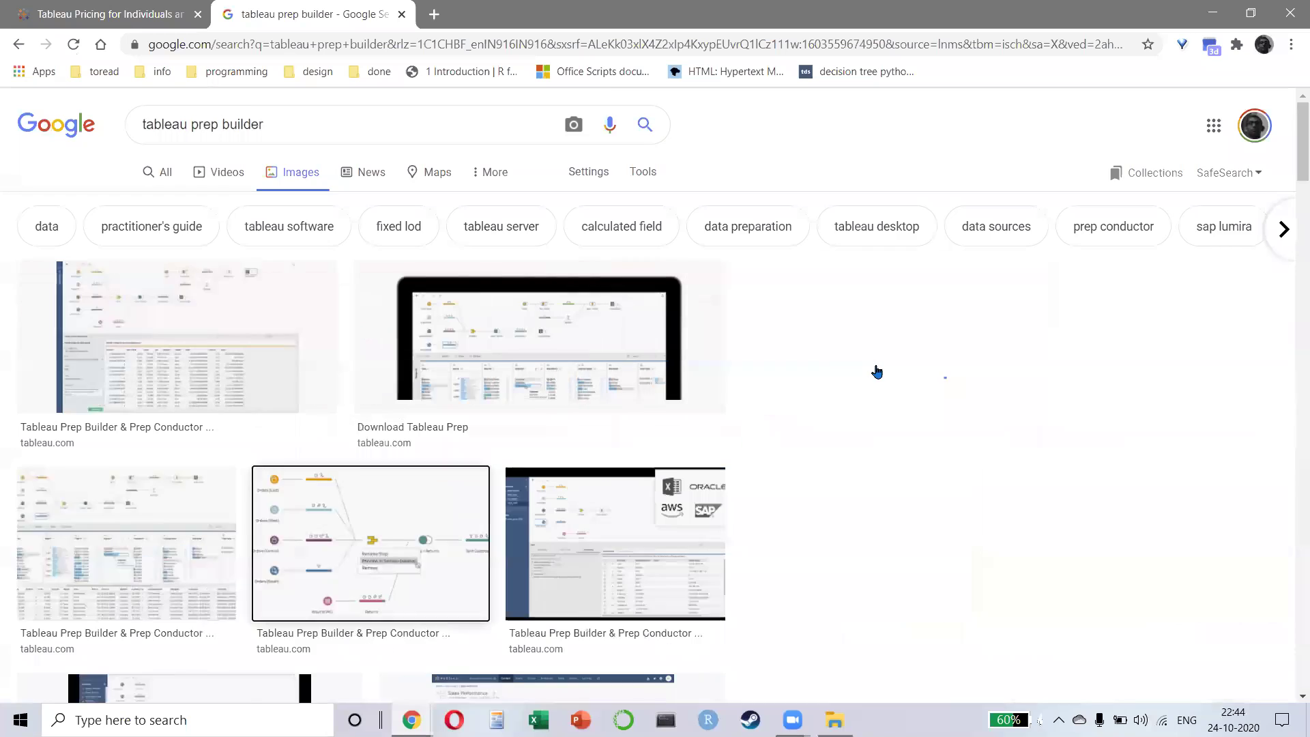
{"action": "left_click", "coordinate": [1036, 336]}
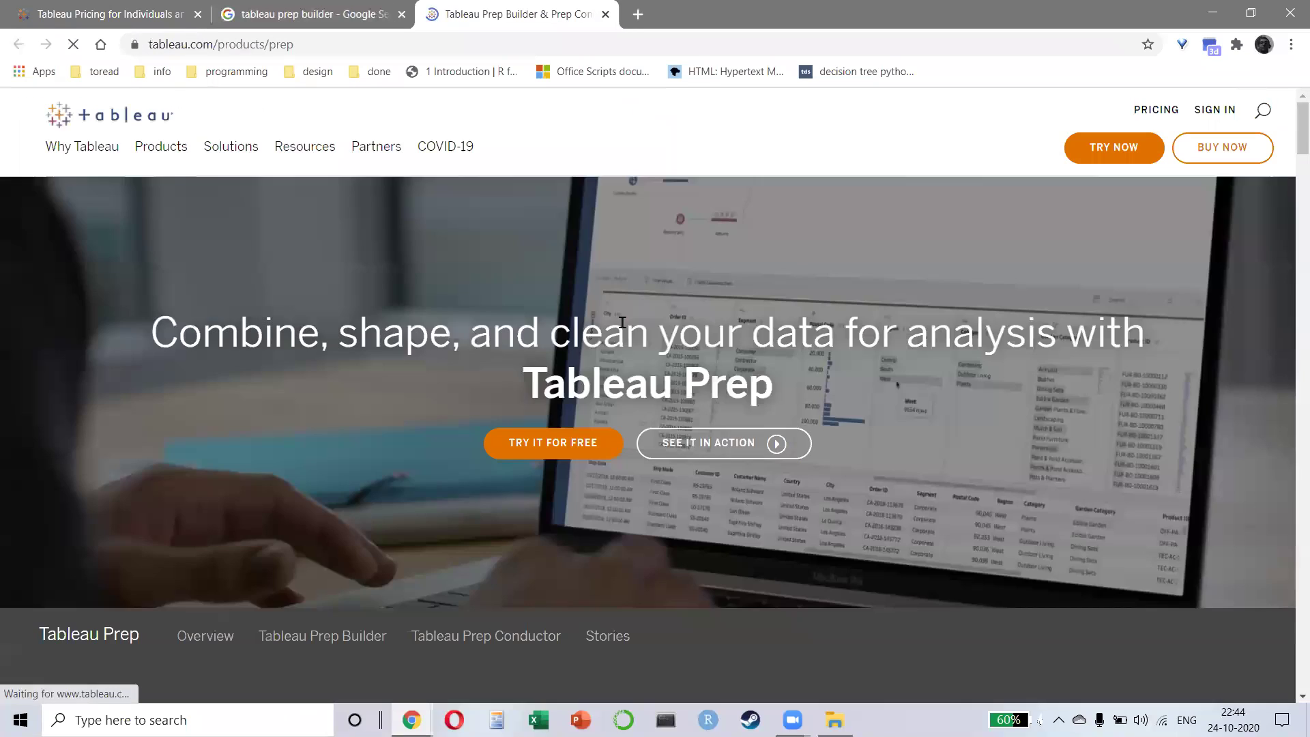
{"action": "scroll", "coordinate": [625, 344], "scroll_direction": "down", "scroll_amount": 10}
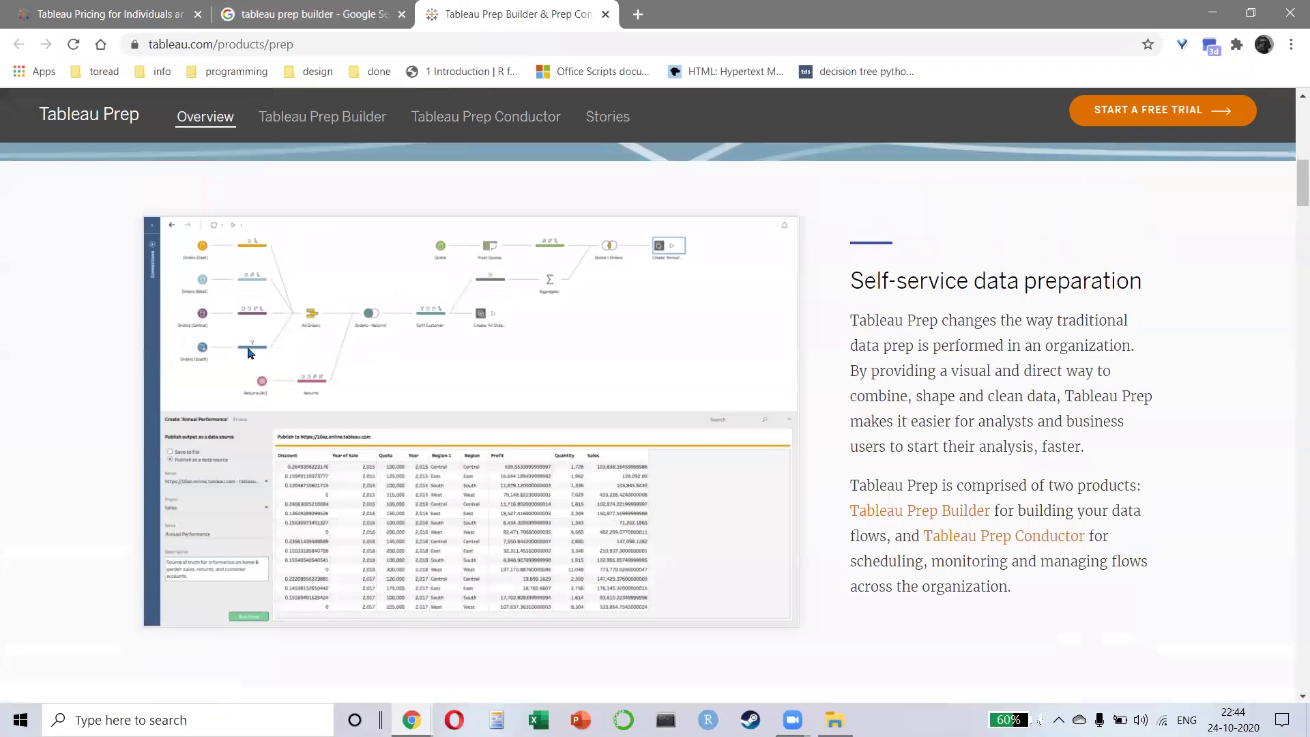
{"action": "left_click", "coordinate": [248, 348]}
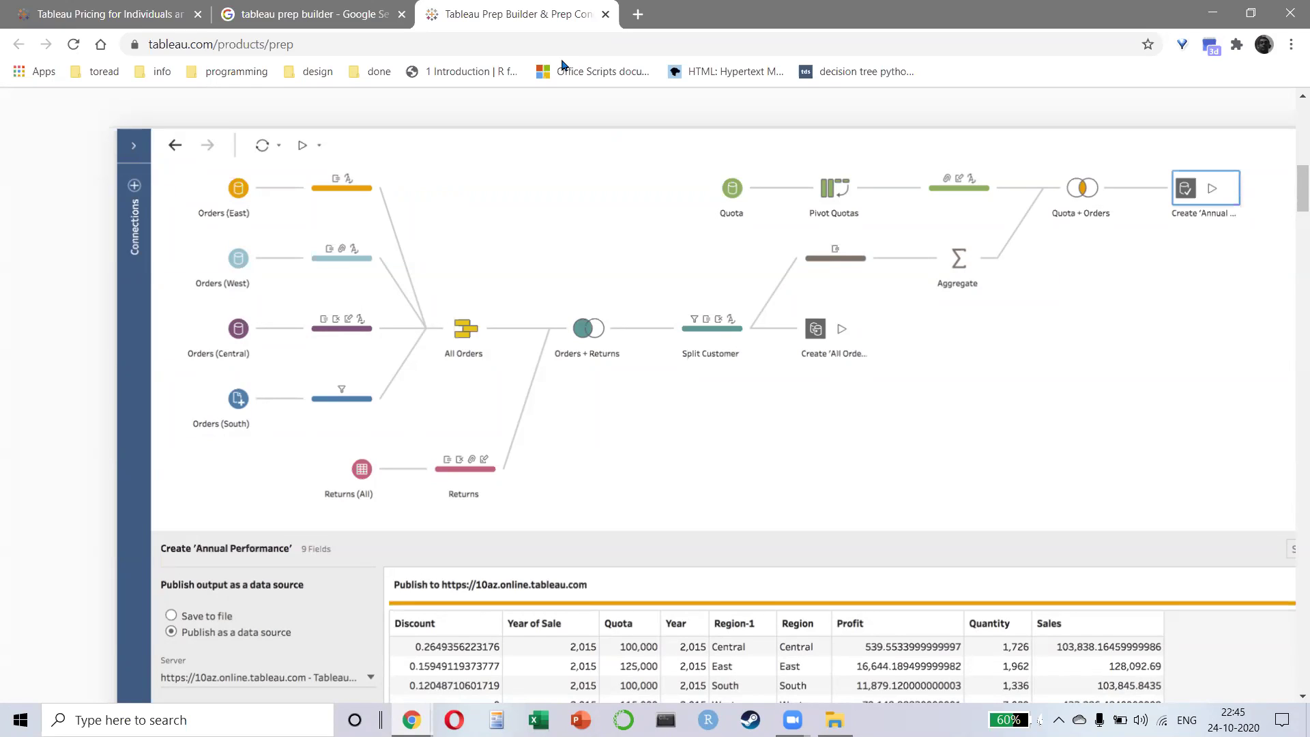
- Open the KNIME website in the tab showing the Tableau Prep page
{"action": "left_click", "coordinate": [536, 52]}
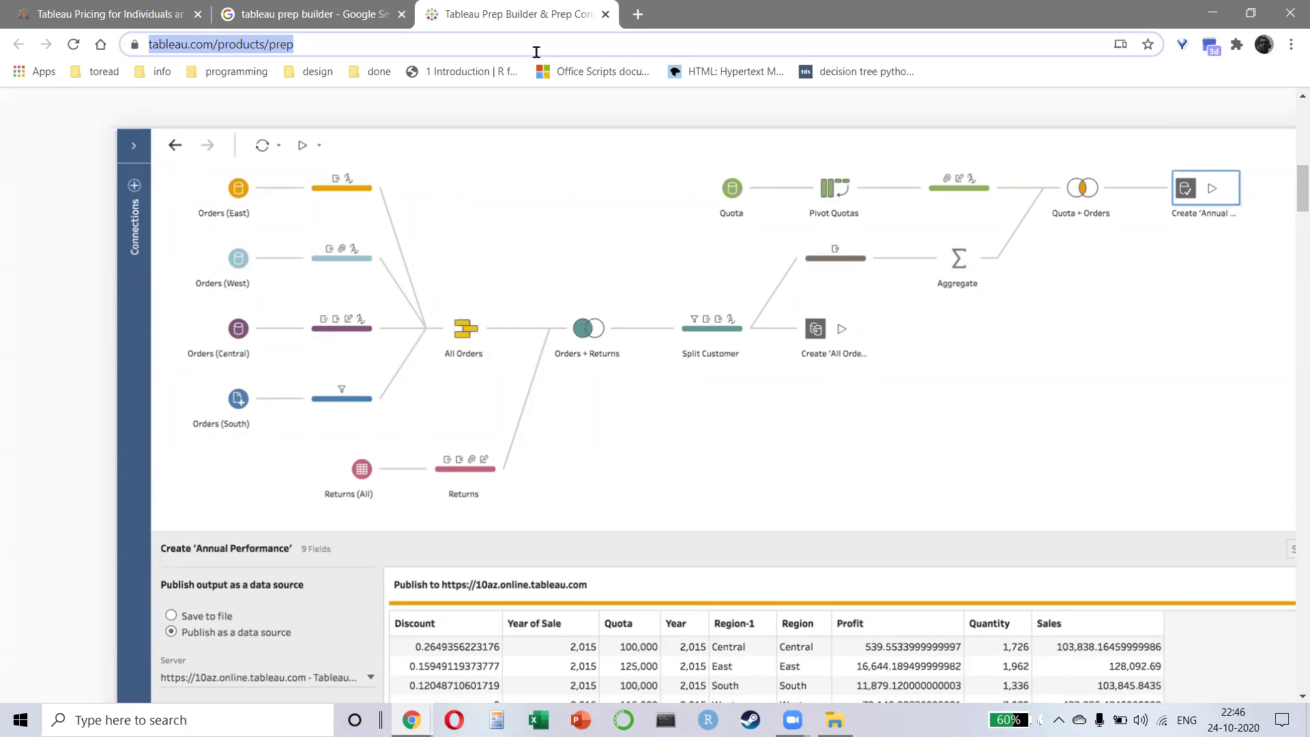
{"action": "type", "text": "knime"}
{"action": "key", "text": "Return"}
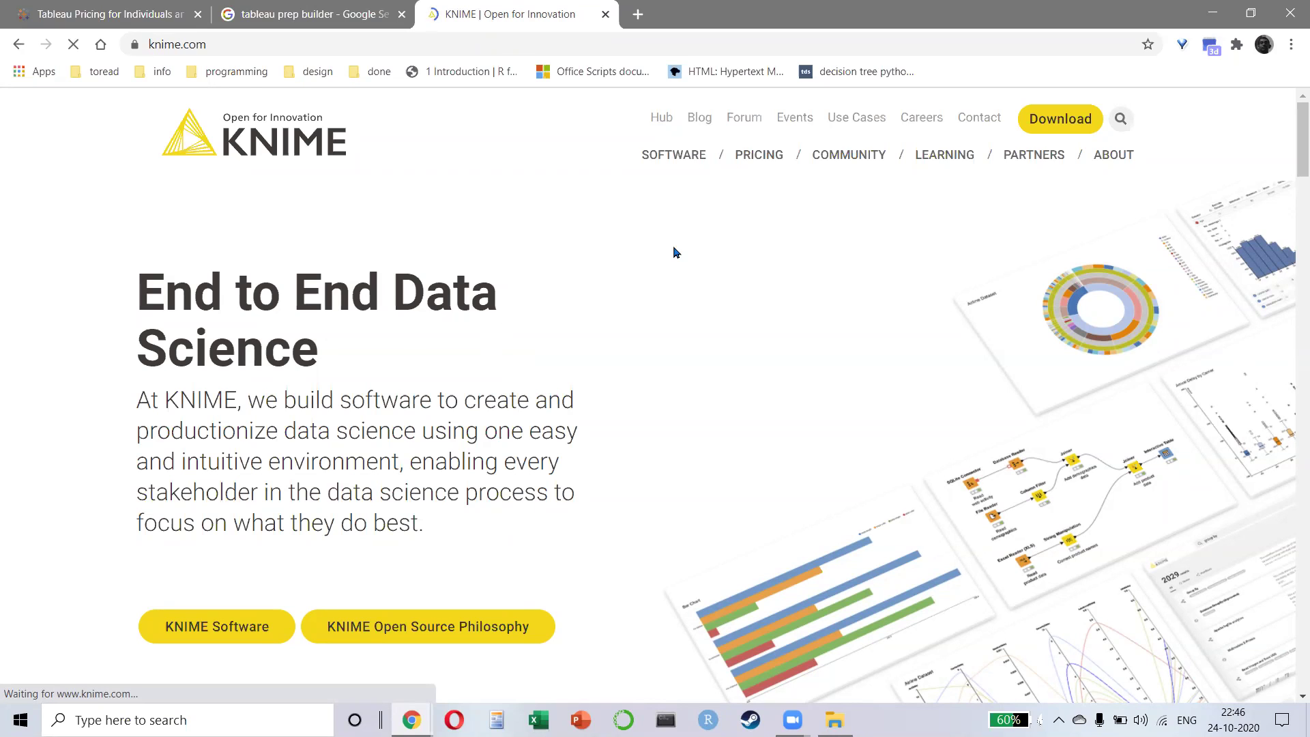
- Try to load the KNIME address without its ".com" ending
{"action": "left_click", "coordinate": [222, 43]}
{"action": "key", "text": "BackSpace"}
{"action": "key", "text": "BackSpace"}
{"action": "key", "text": "BackSpace"}
{"action": "key", "text": "BackSpace"}
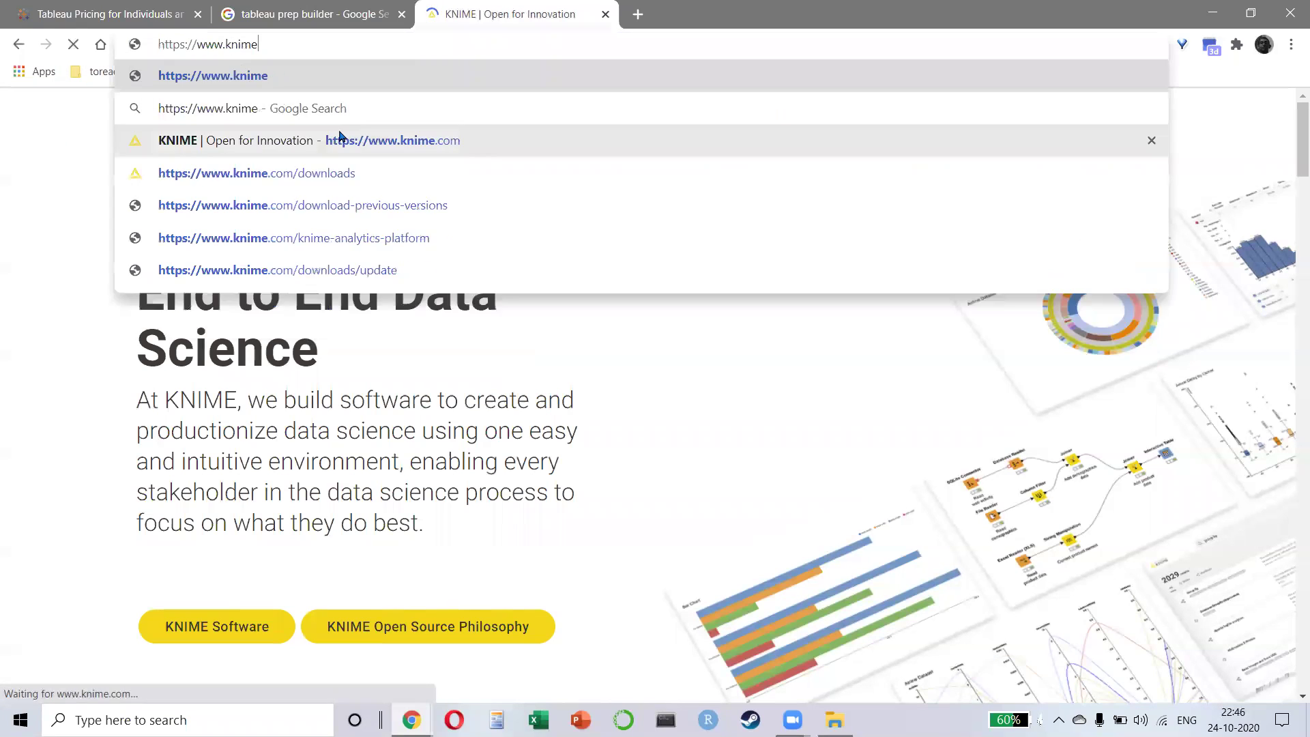
{"action": "key", "text": "Return"}
- Replace the address with a web search for "knime" and show the image results
{"action": "left_click", "coordinate": [180, 44]}
{"action": "left_click", "coordinate": [180, 43]}
{"action": "key", "text": "shift+Home"}
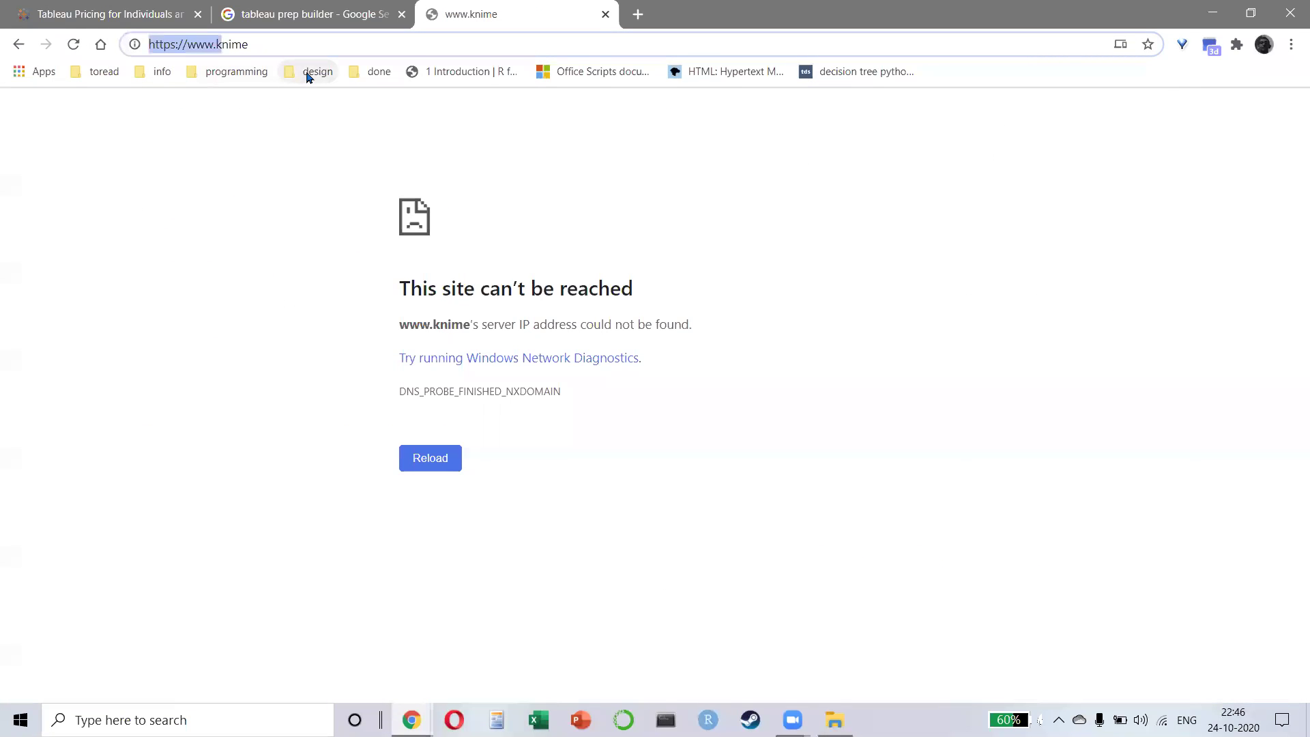
{"action": "key", "text": "BackSpace"}
{"action": "type", "text": "k"}
{"action": "key", "text": "Return"}
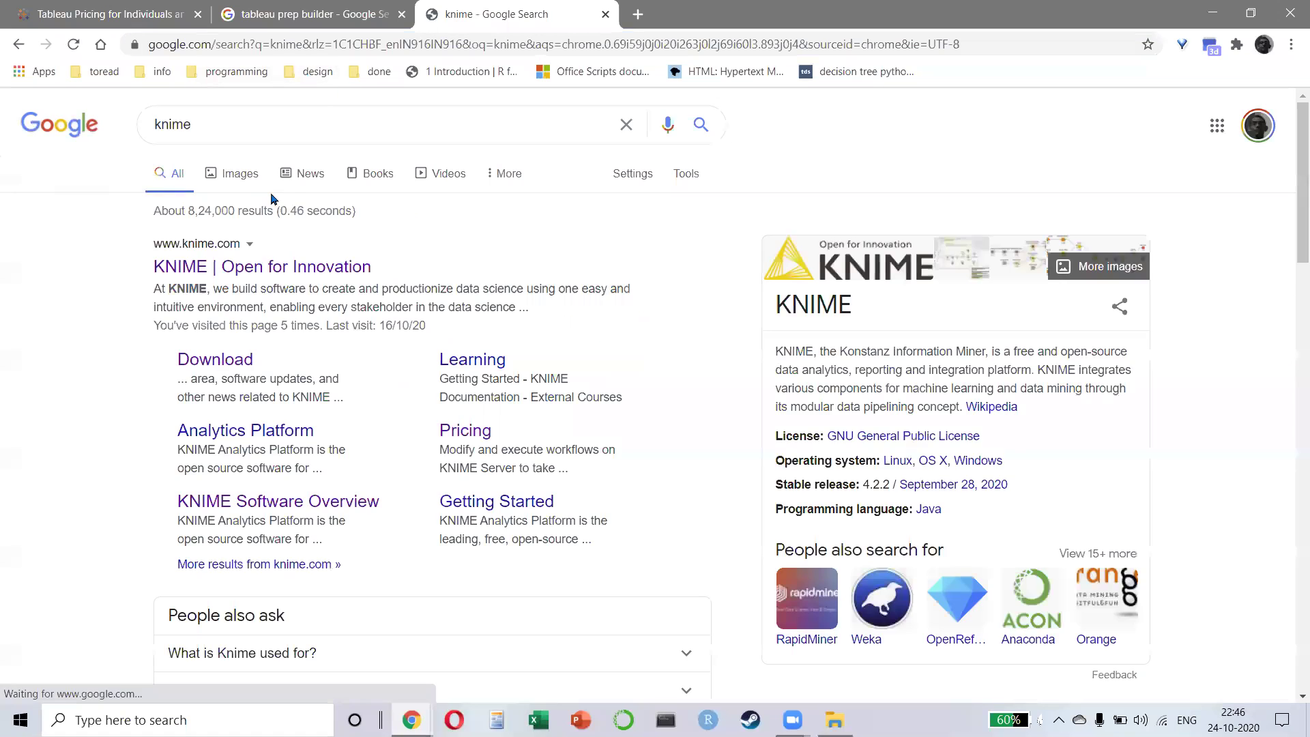
{"action": "left_click", "coordinate": [245, 176]}
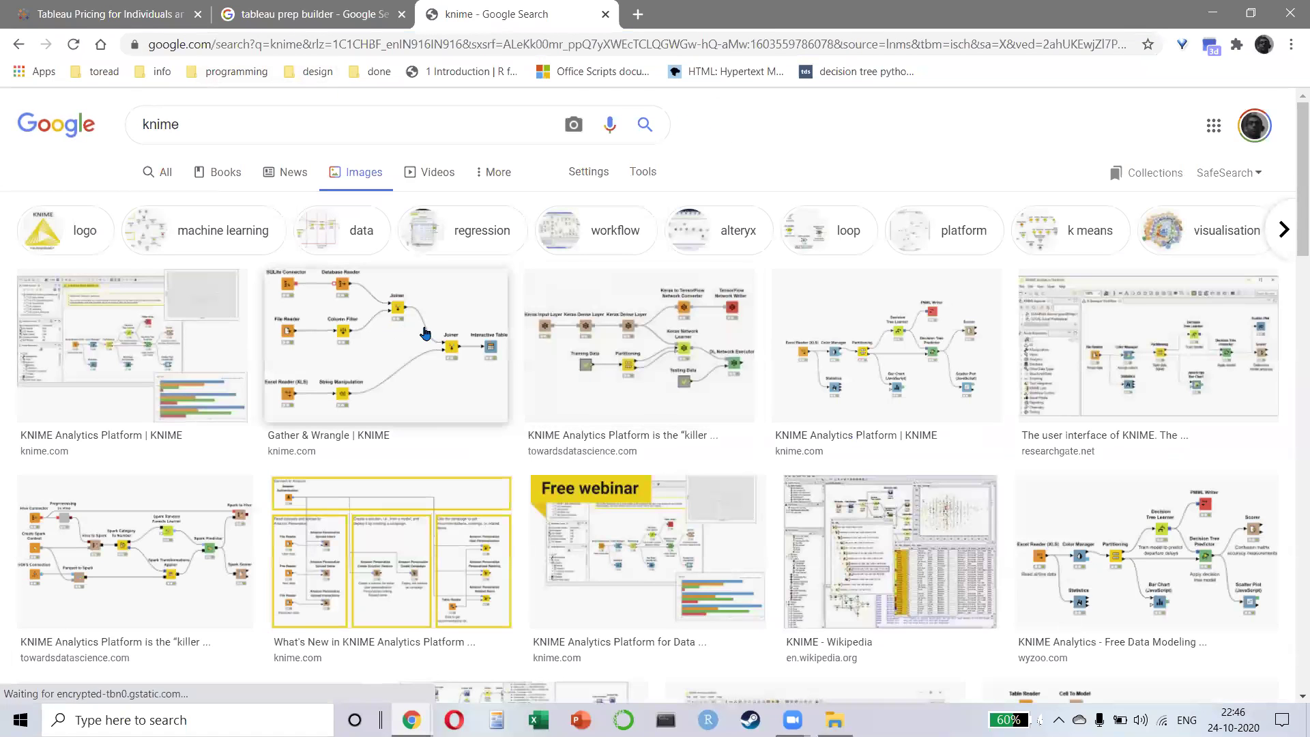
- Preview the Gather & Wrangle image, then open the ResearchGate source page of the KNIME user interface image
{"action": "left_click", "coordinate": [424, 332]}
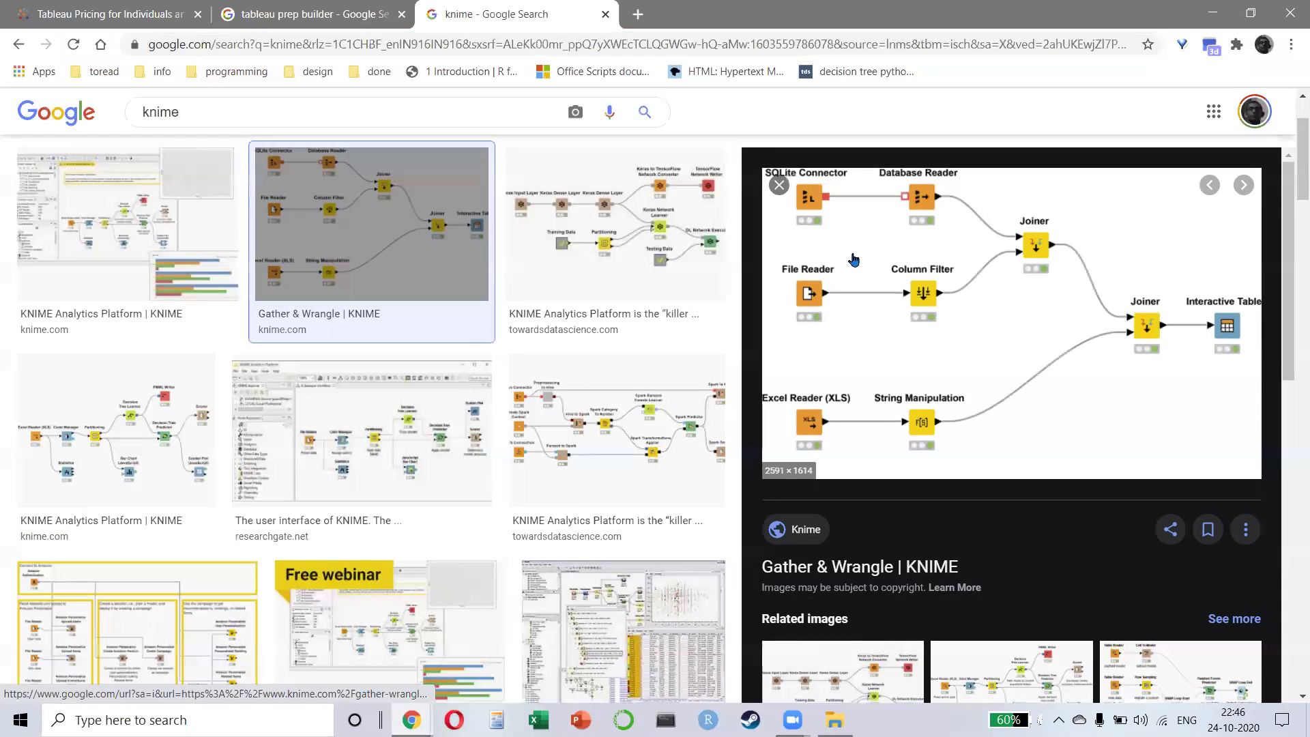
{"action": "left_click", "coordinate": [389, 453]}
{"action": "left_click", "coordinate": [1041, 349]}
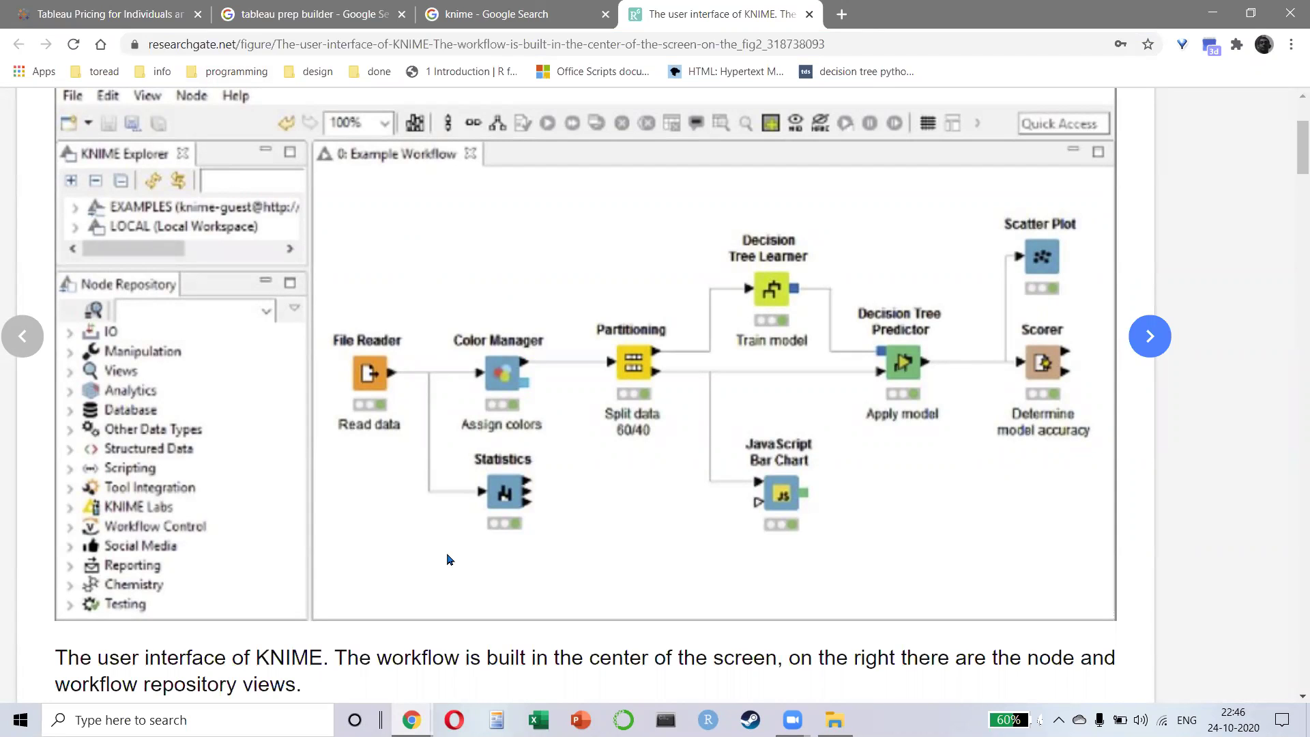
- Examine the example workflow in the KNIME user interface screenshot, then close the ResearchGate page
{"action": "scroll", "coordinate": [558, 257], "scroll_direction": "up", "scroll_amount": 1}
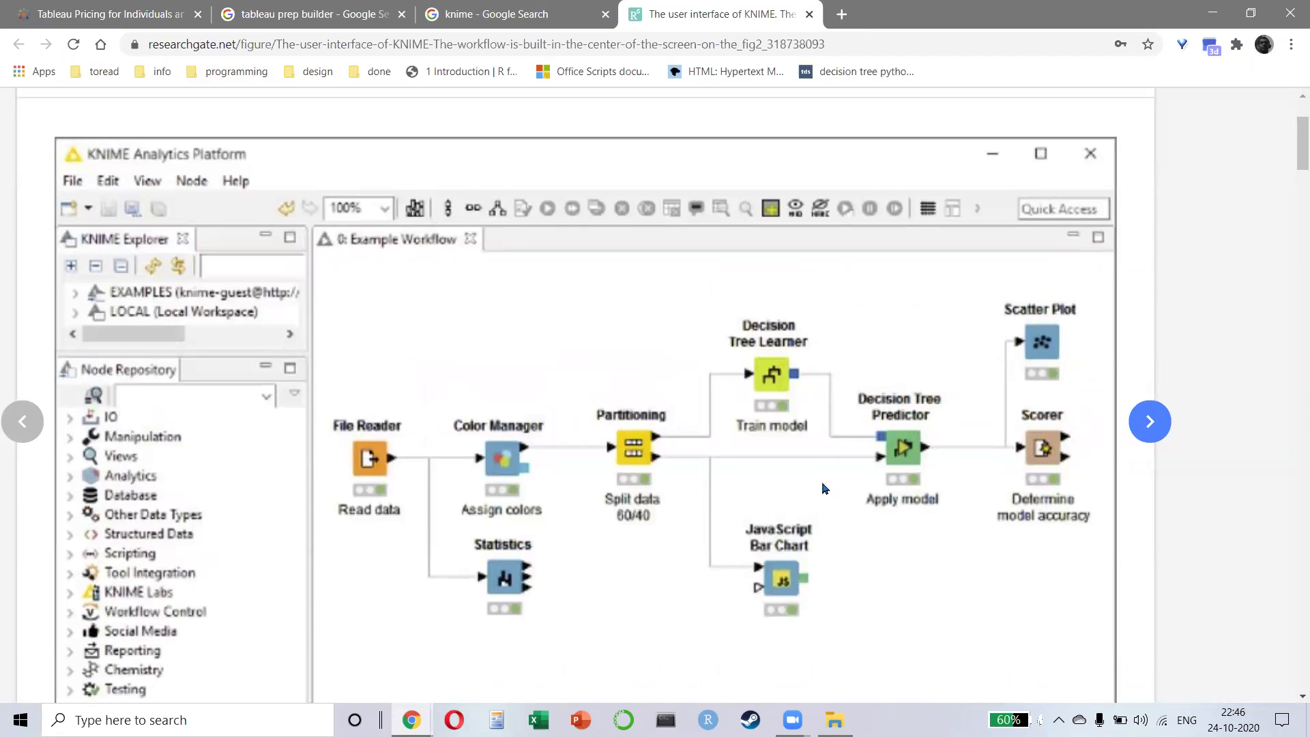
{"action": "scroll", "coordinate": [406, 532], "scroll_direction": "down", "scroll_amount": 1}
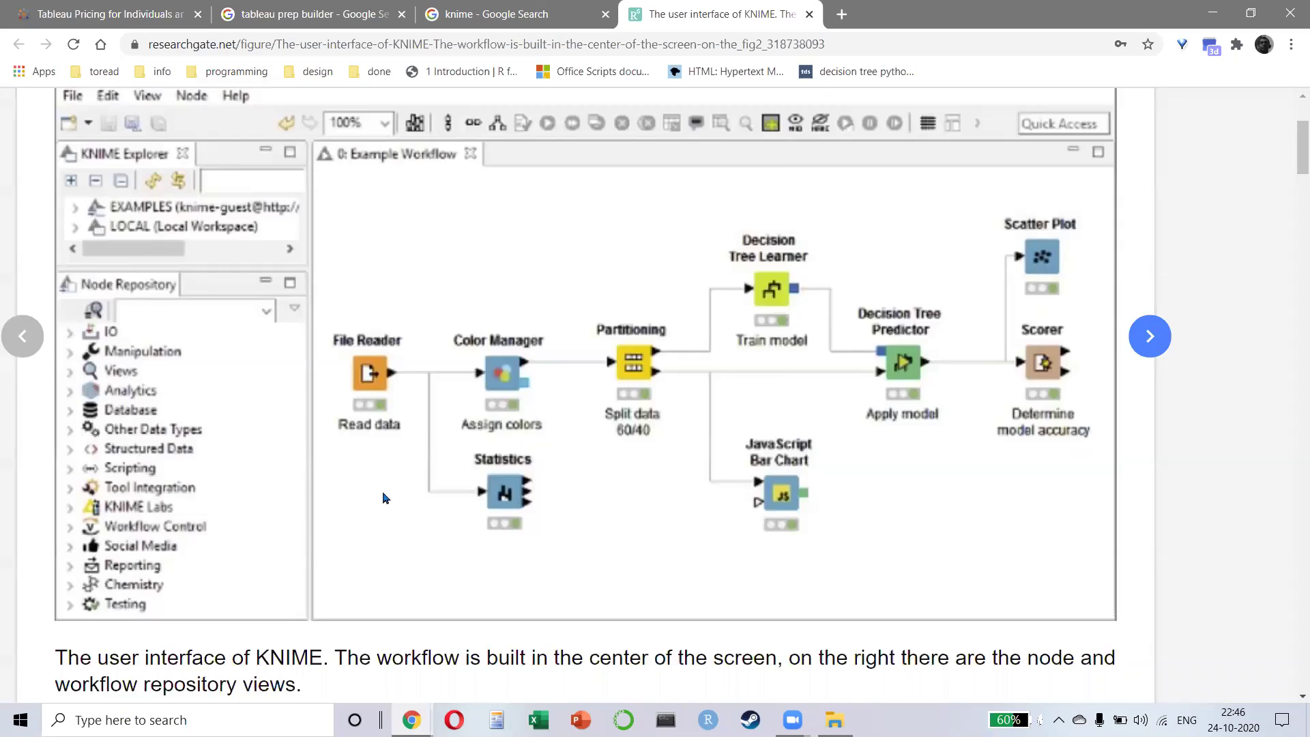
{"action": "scroll", "coordinate": [383, 493], "scroll_direction": "down", "scroll_amount": 5}
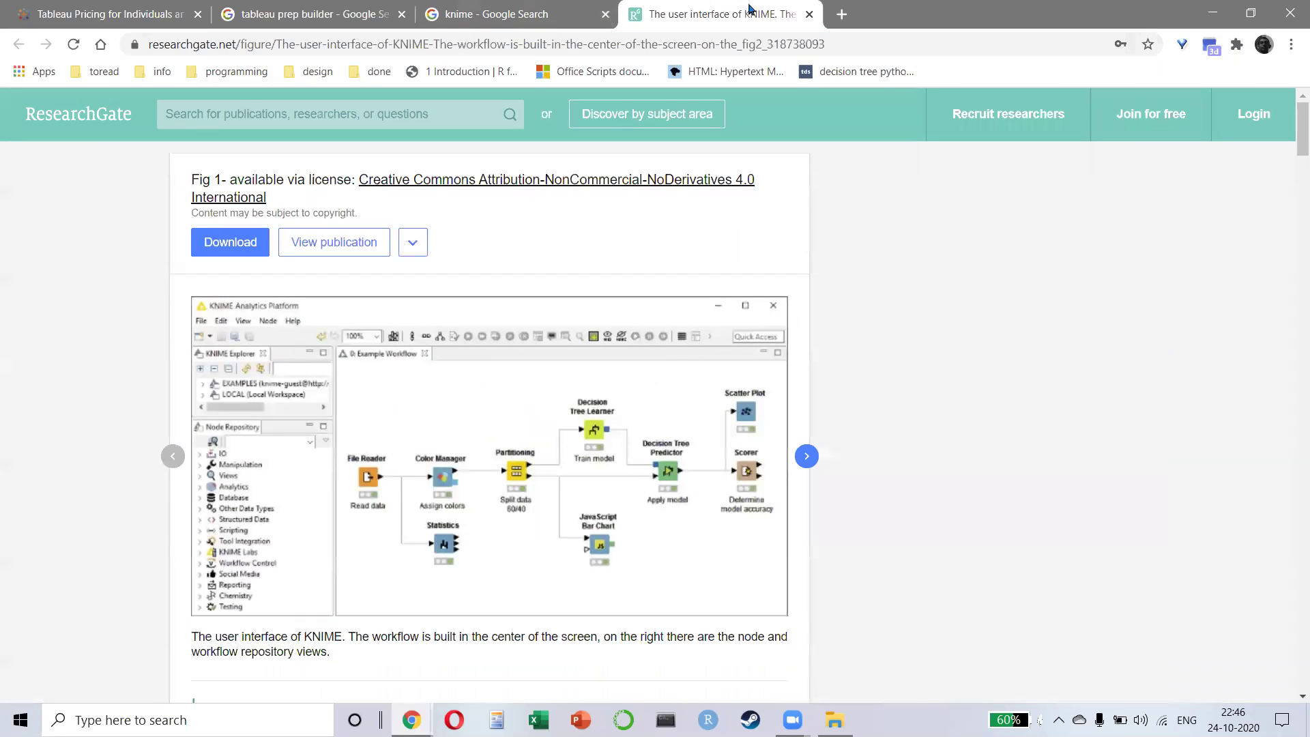
{"action": "left_click", "coordinate": [809, 14]}
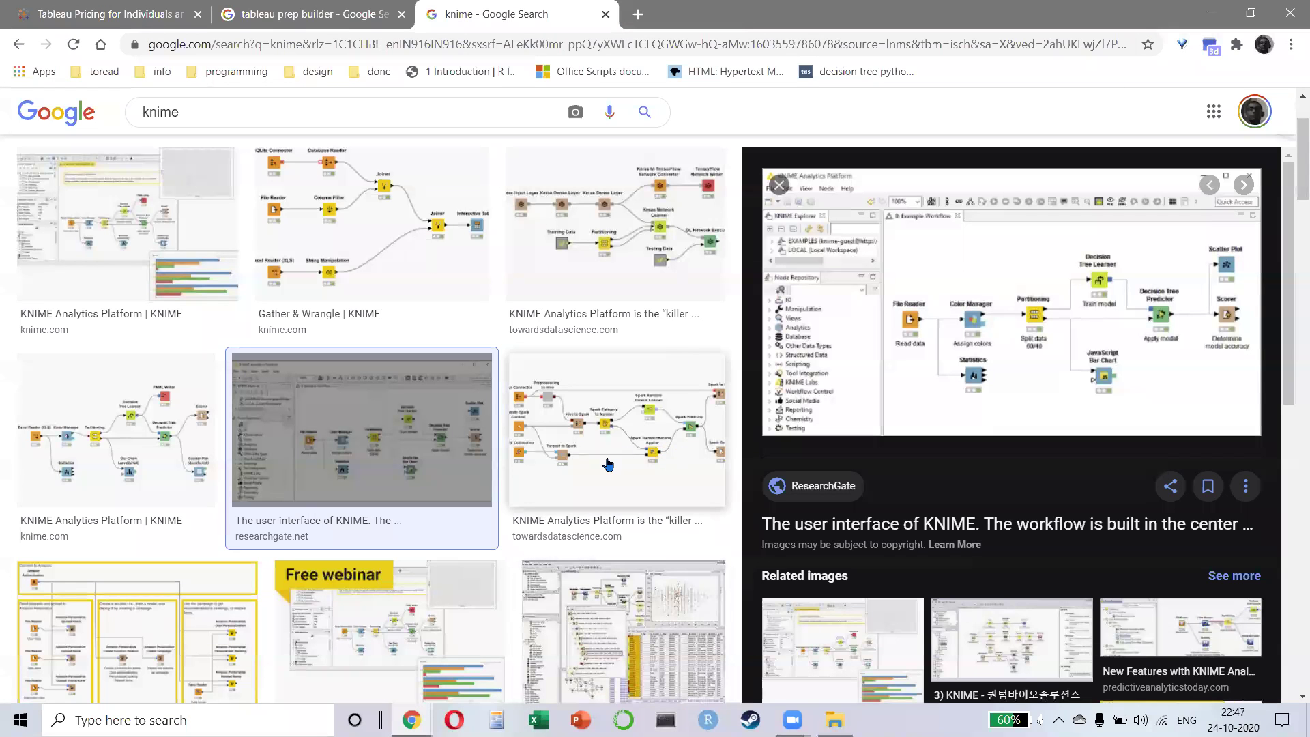
- Replace the image search term with "alteryx" and run the search
{"action": "scroll", "coordinate": [439, 272], "scroll_direction": "up", "scroll_amount": 3}
{"action": "left_click", "coordinate": [292, 135]}
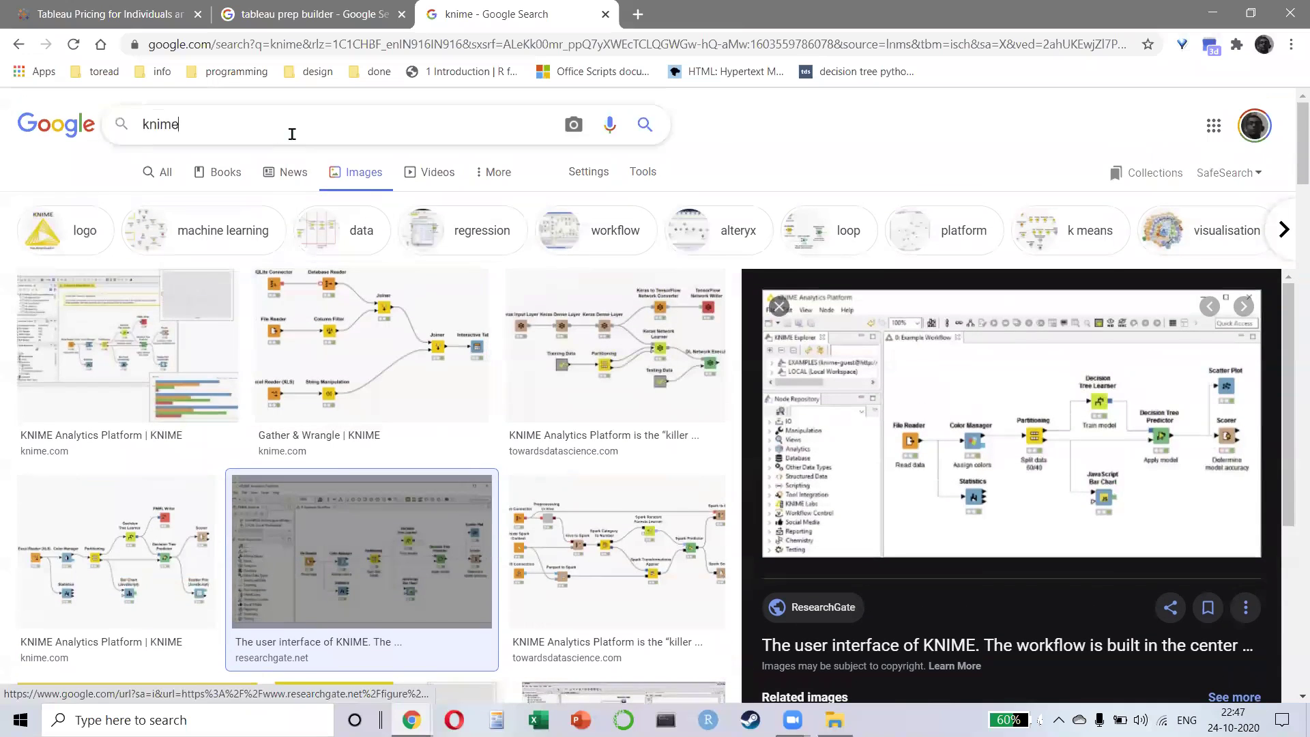
{"action": "key", "text": "ctrl+a"}
{"action": "type", "text": "alteryz"}
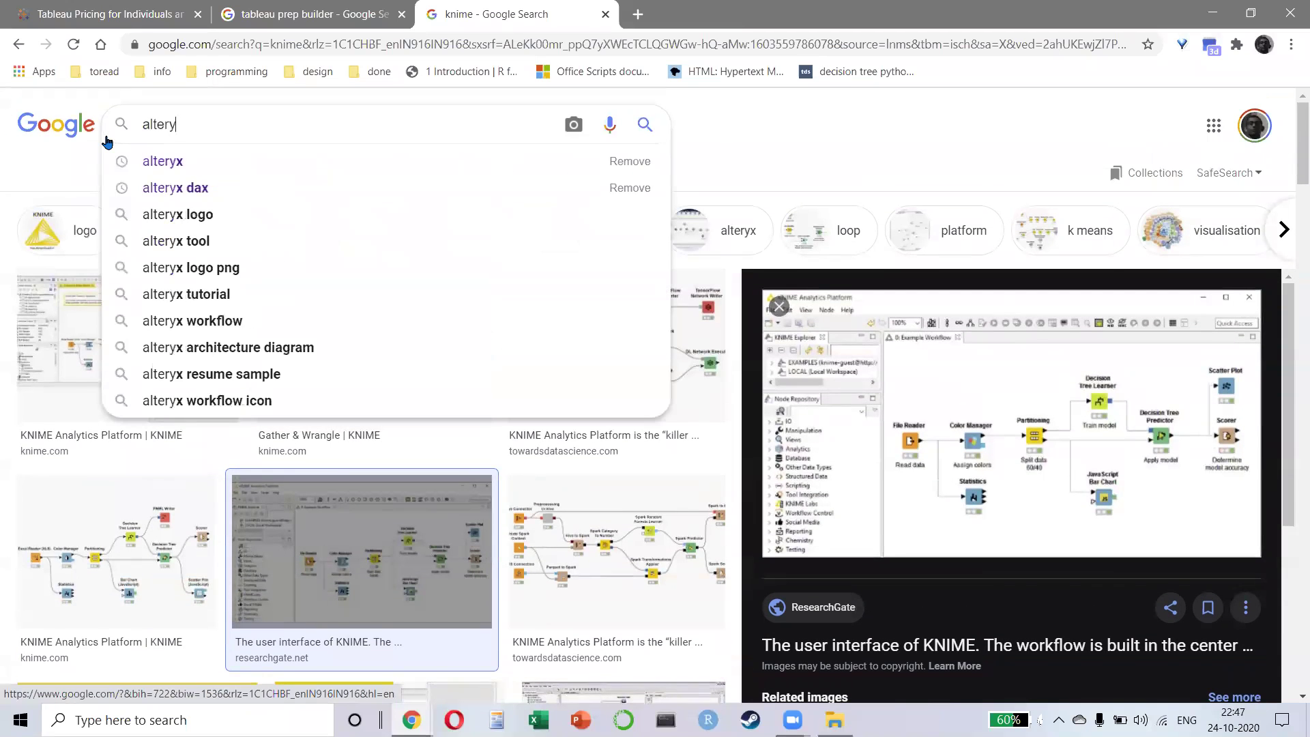
{"action": "key", "text": "Return"}
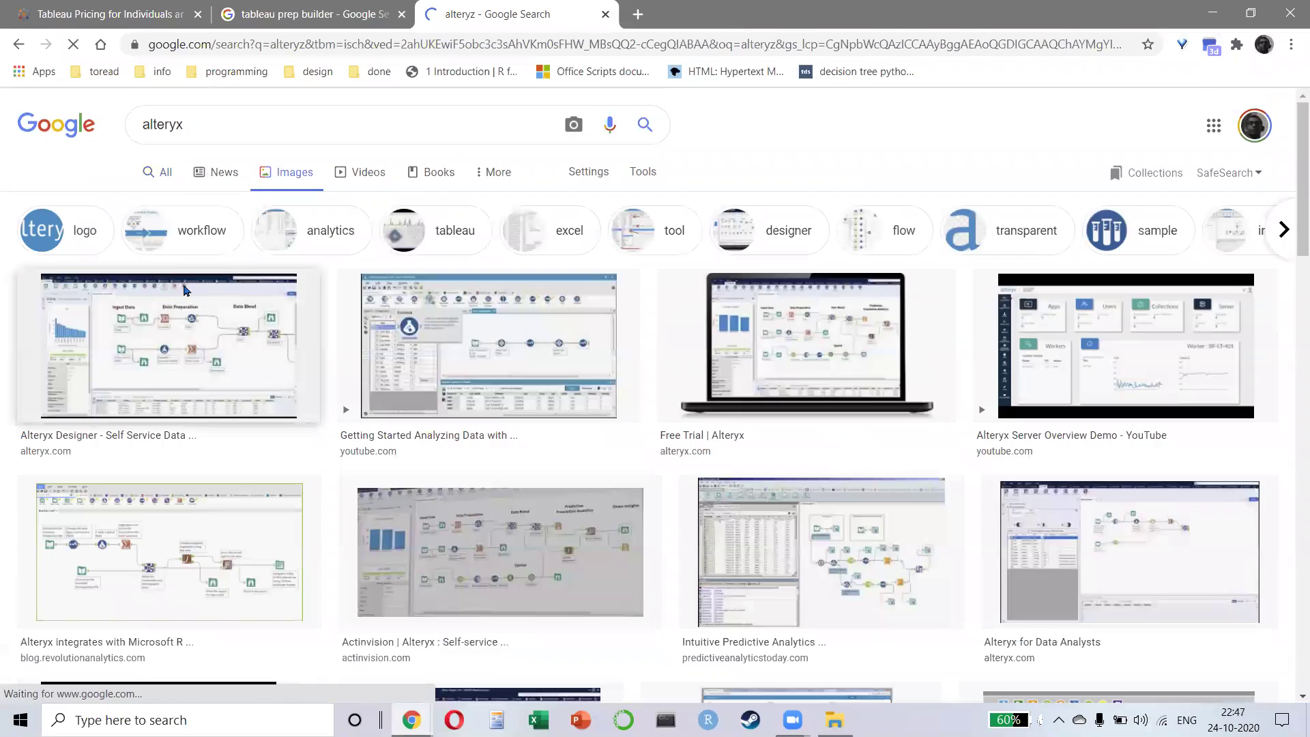
- Open the Alteryx Designer product page from the first image result and view its self-service analytics section
{"action": "left_click", "coordinate": [73, 329]}
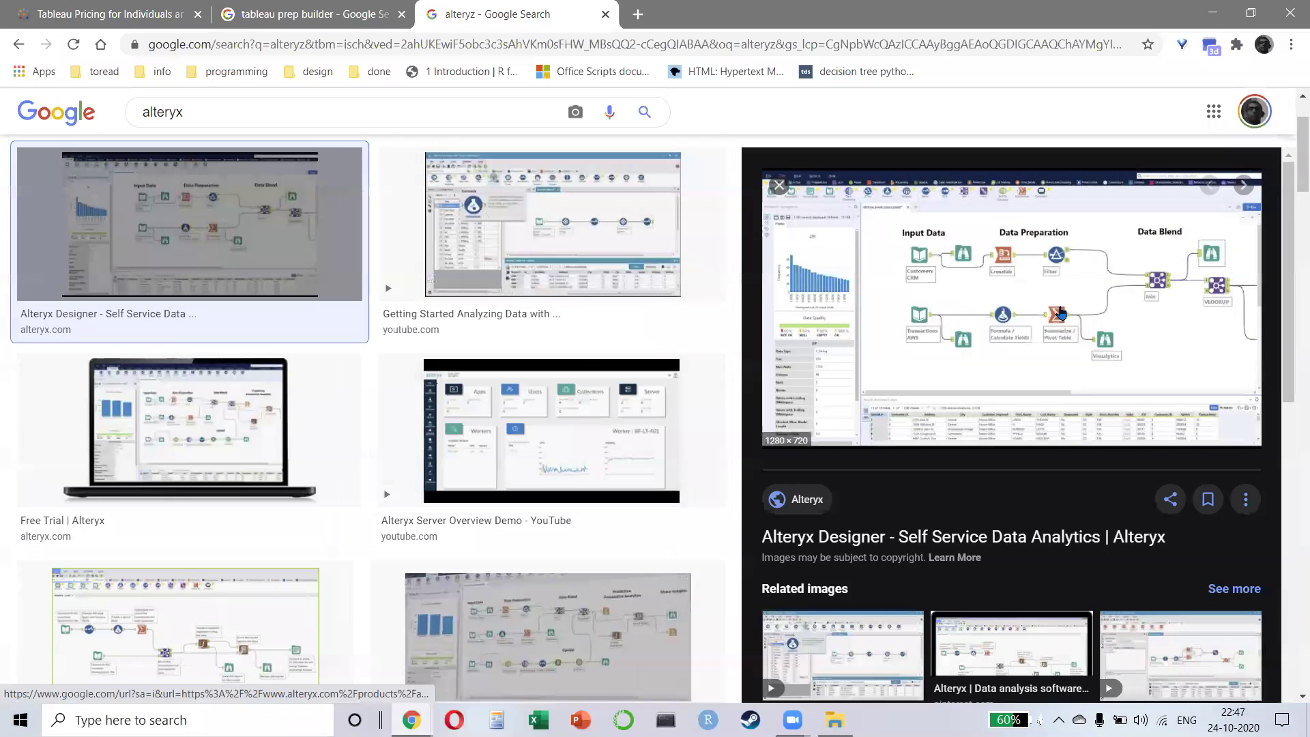
{"action": "left_click", "coordinate": [1058, 310]}
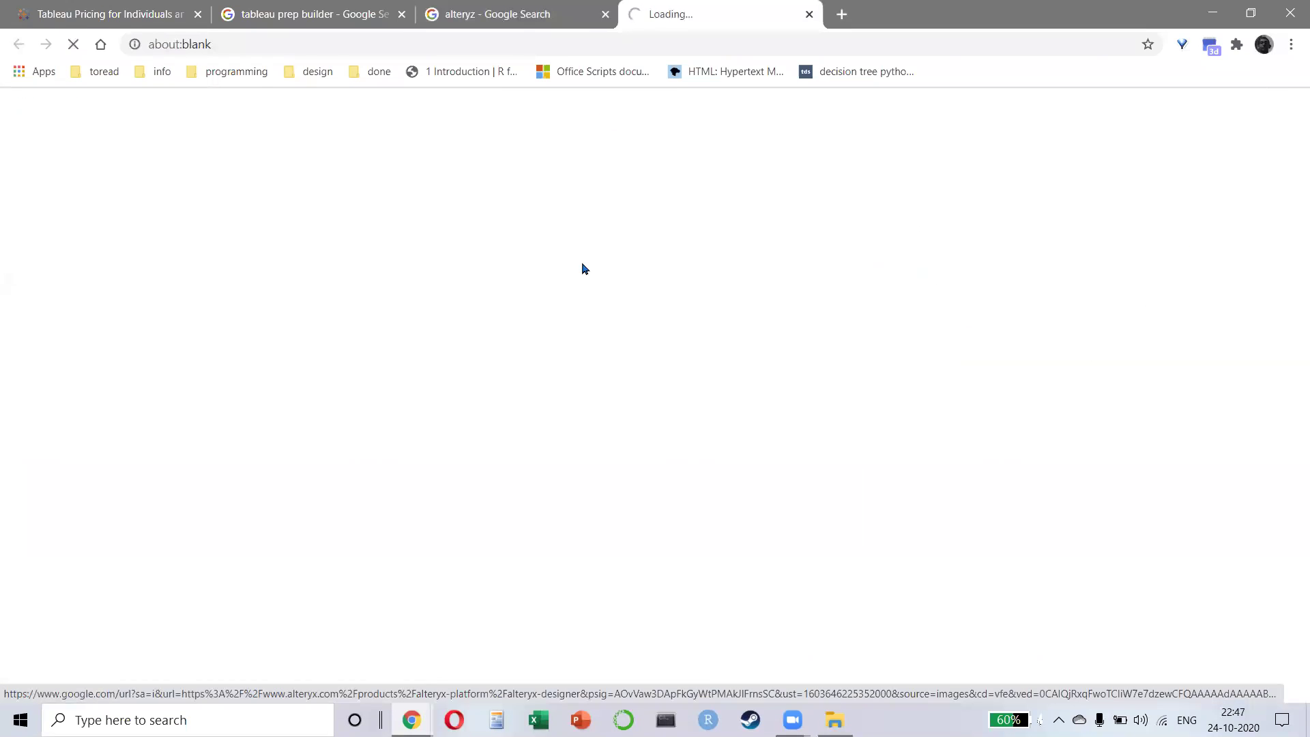
{"action": "scroll", "coordinate": [611, 451], "scroll_direction": "down", "scroll_amount": 5}
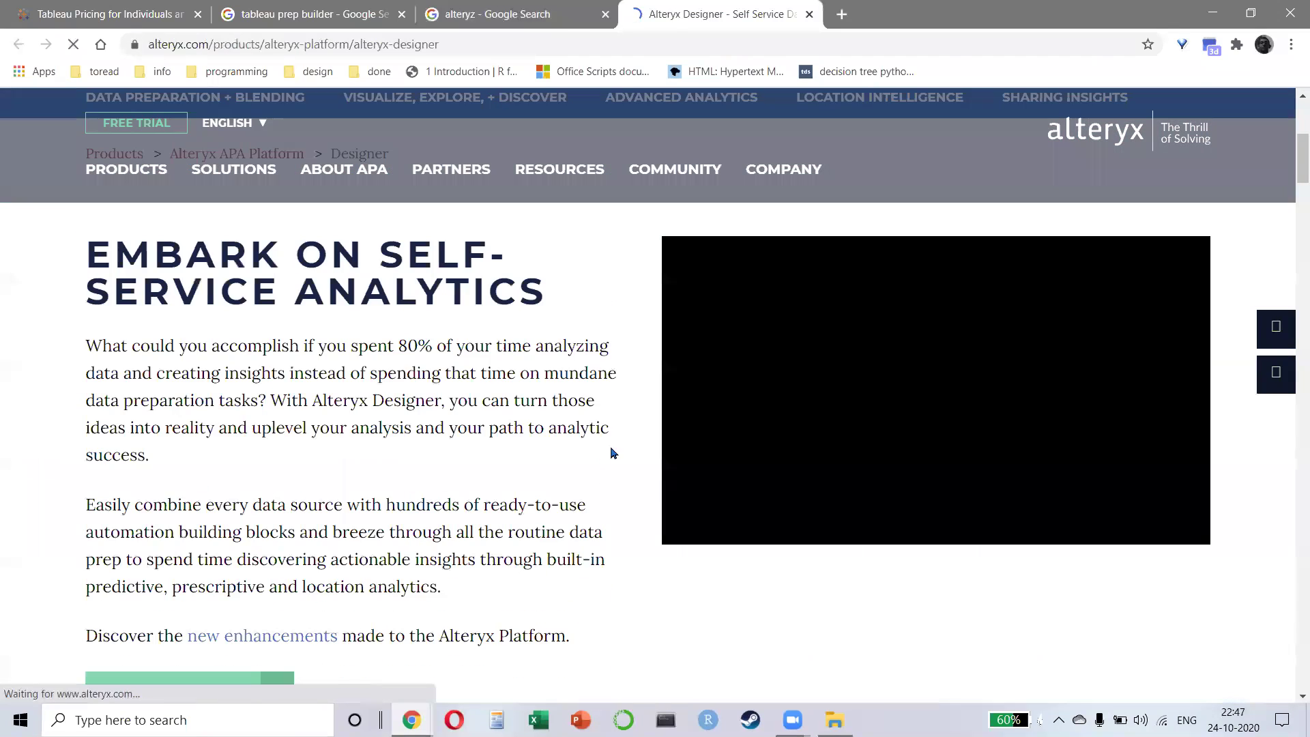
- Examine the Data Preparation + Blending section and its workflow preview on the Alteryx Designer page
{"action": "scroll", "coordinate": [620, 471], "scroll_direction": "down", "scroll_amount": 5}
{"action": "scroll", "coordinate": [618, 478], "scroll_direction": "down", "scroll_amount": 3}
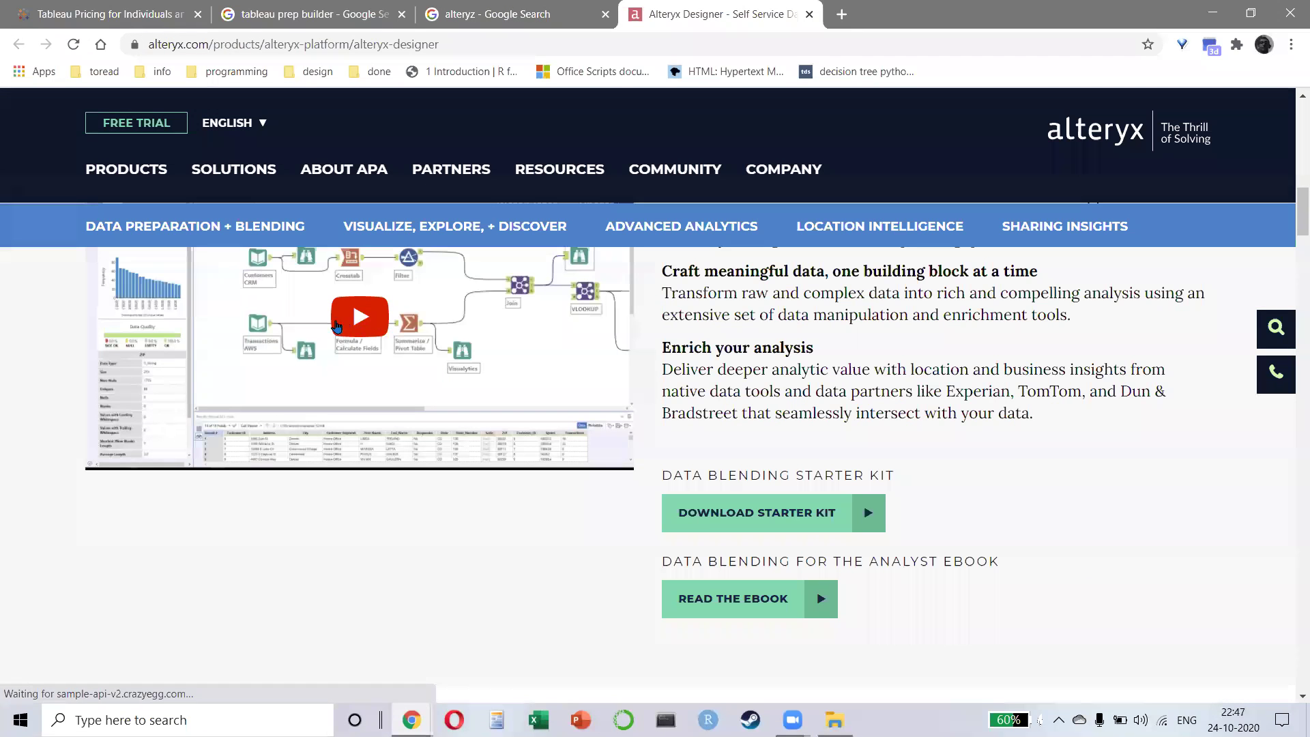
{"action": "scroll", "coordinate": [305, 389], "scroll_direction": "up", "scroll_amount": 3}
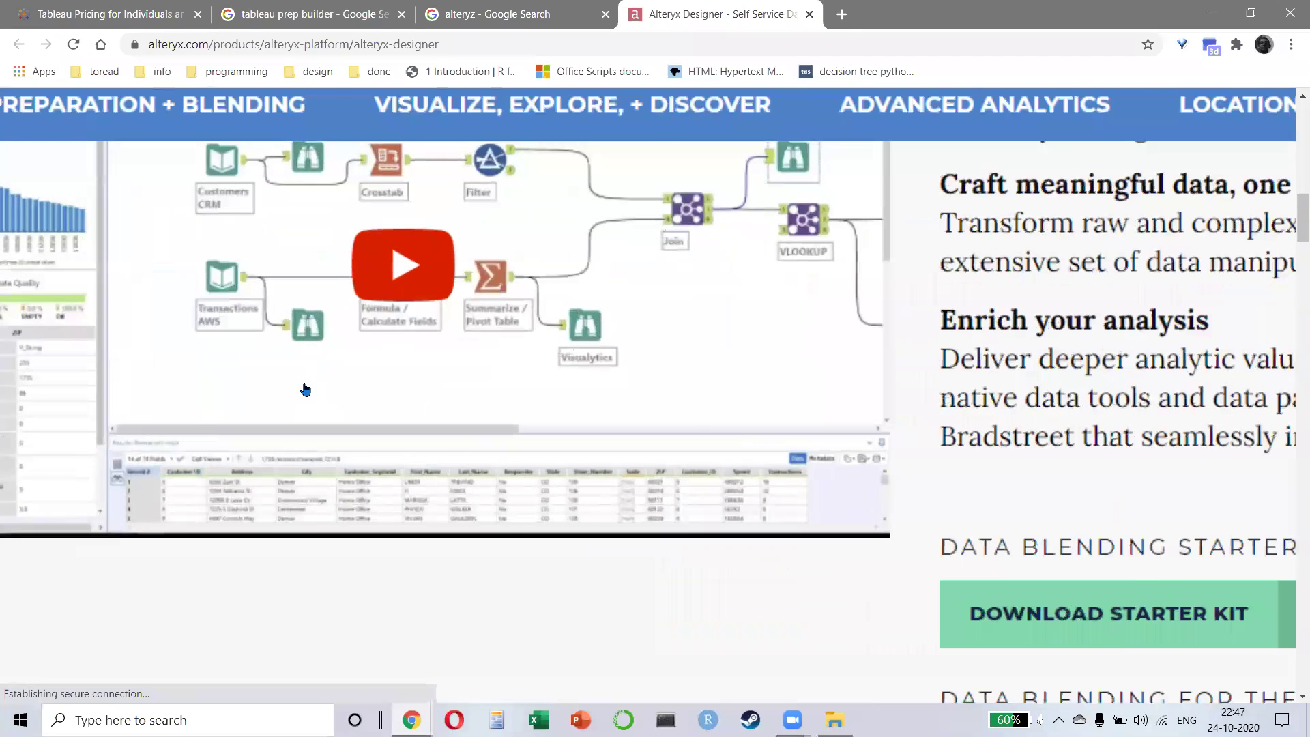
{"action": "scroll", "coordinate": [305, 389], "scroll_direction": "left", "scroll_amount": 3}
{"action": "scroll", "coordinate": [305, 389], "scroll_direction": "up", "scroll_amount": 3}
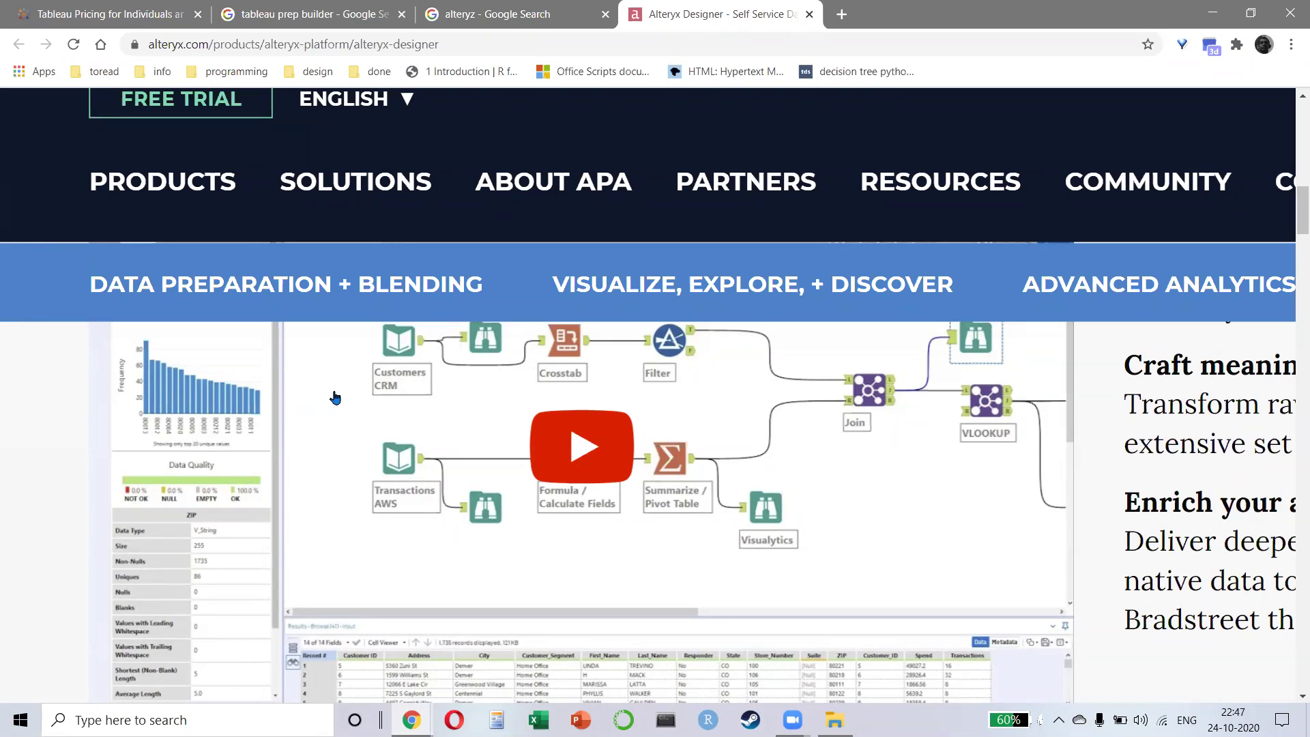
{"action": "scroll", "coordinate": [334, 397], "scroll_direction": "down", "scroll_amount": 5}
{"action": "scroll", "coordinate": [334, 397], "scroll_direction": "up", "scroll_amount": 3}
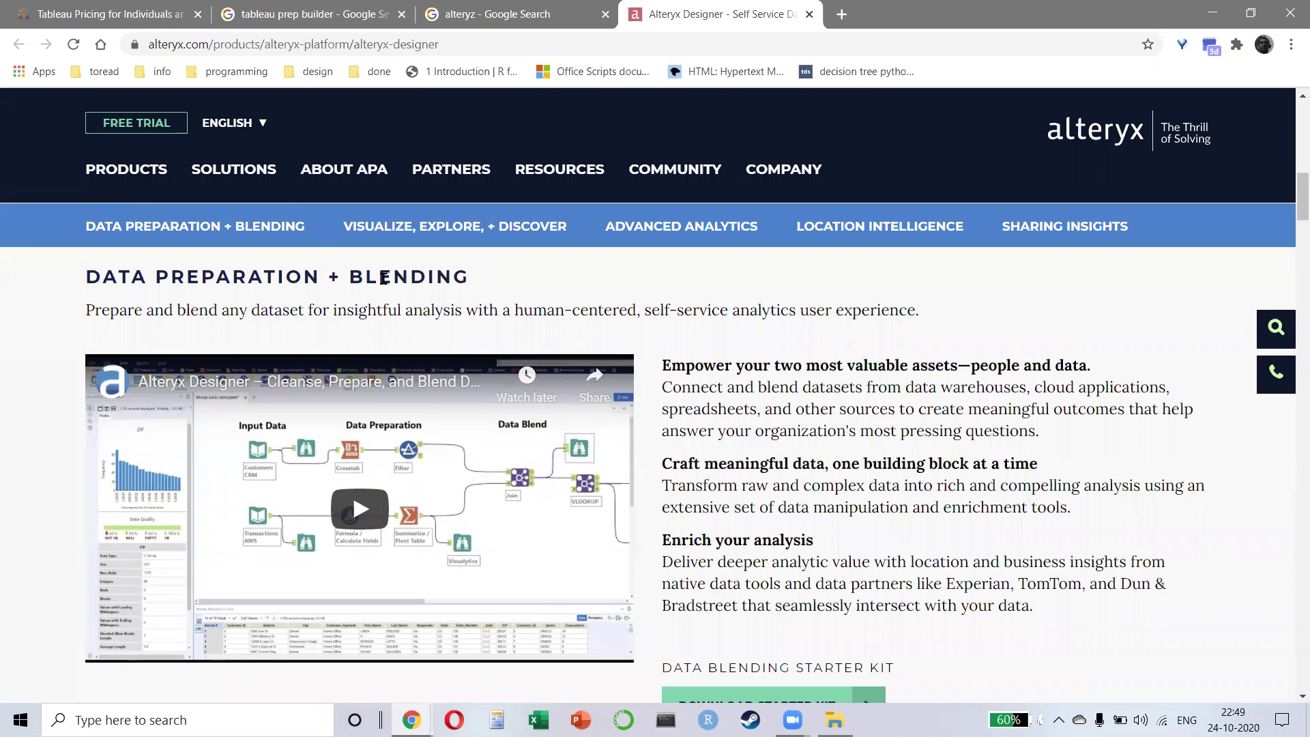
{"action": "scroll", "coordinate": [457, 378], "scroll_direction": "up", "scroll_amount": 8}
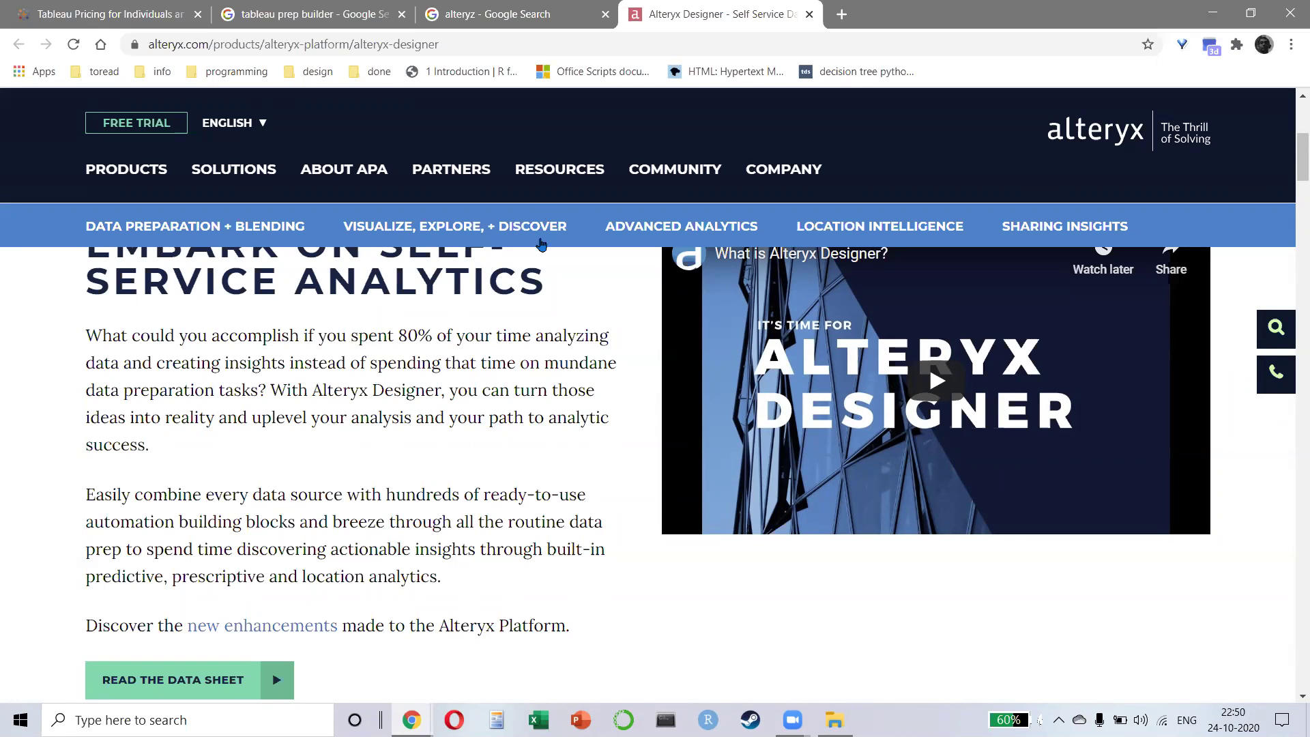
{"action": "scroll", "coordinate": [539, 246], "scroll_direction": "up", "scroll_amount": 5}
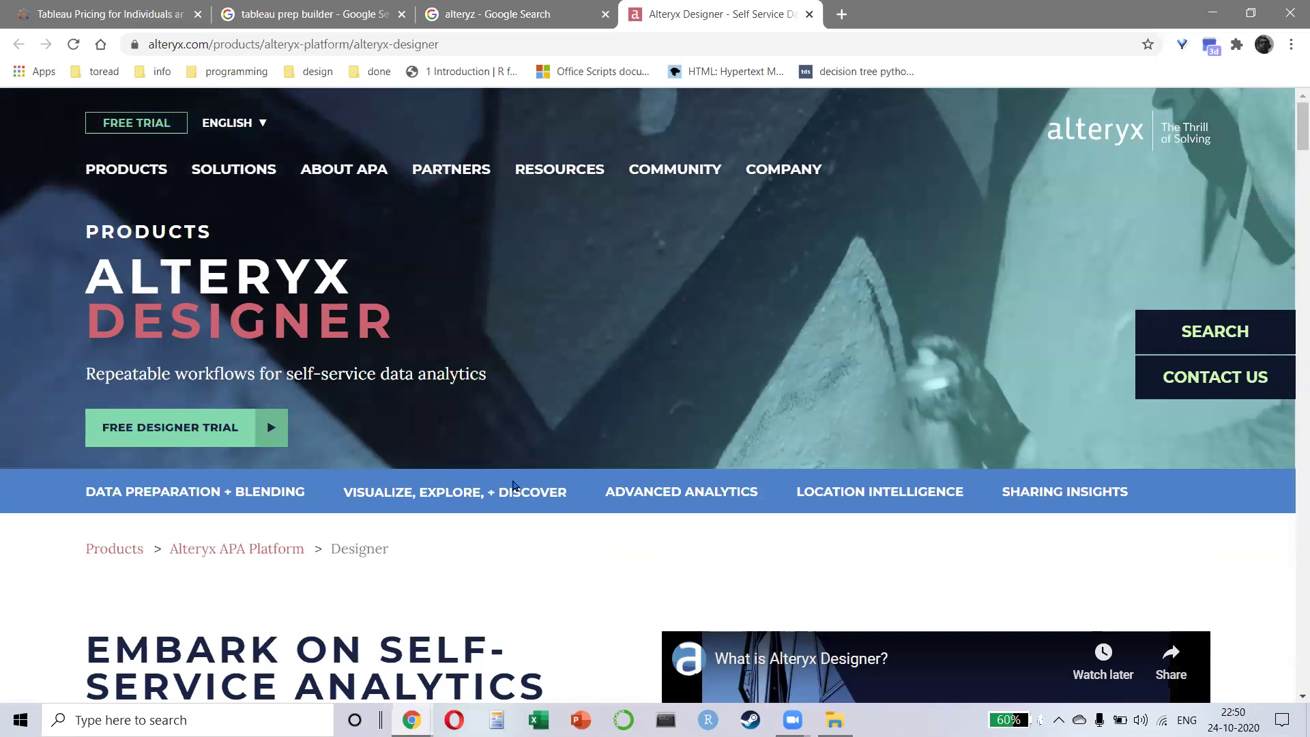
- Close the Alteryx Designer page and both Google search pages, returning to the Tableau pricing page for individuals
{"action": "left_click", "coordinate": [809, 15]}
{"action": "left_click", "coordinate": [604, 15]}
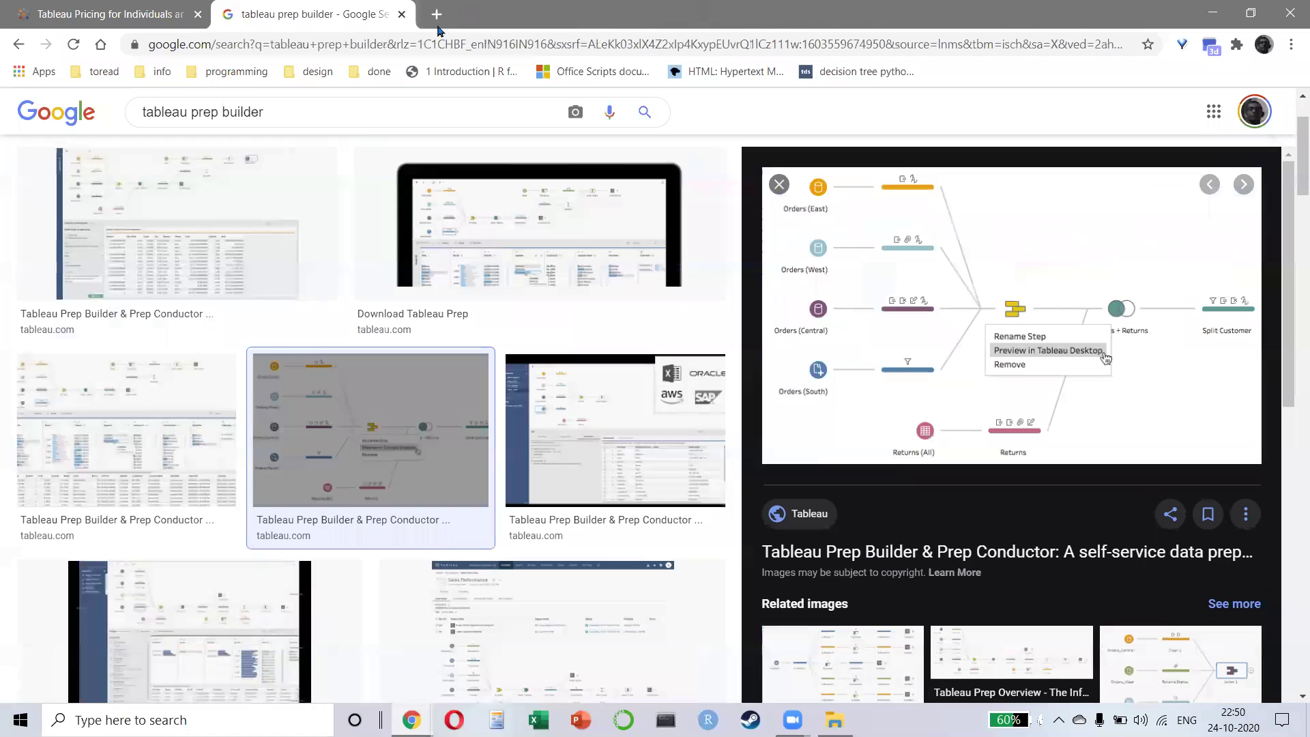
{"action": "left_click", "coordinate": [402, 14]}
- Review the Tableau Server or Tableau Online license included with Tableau Creator, highlighting that text
{"action": "left_click", "coordinate": [517, 416]}
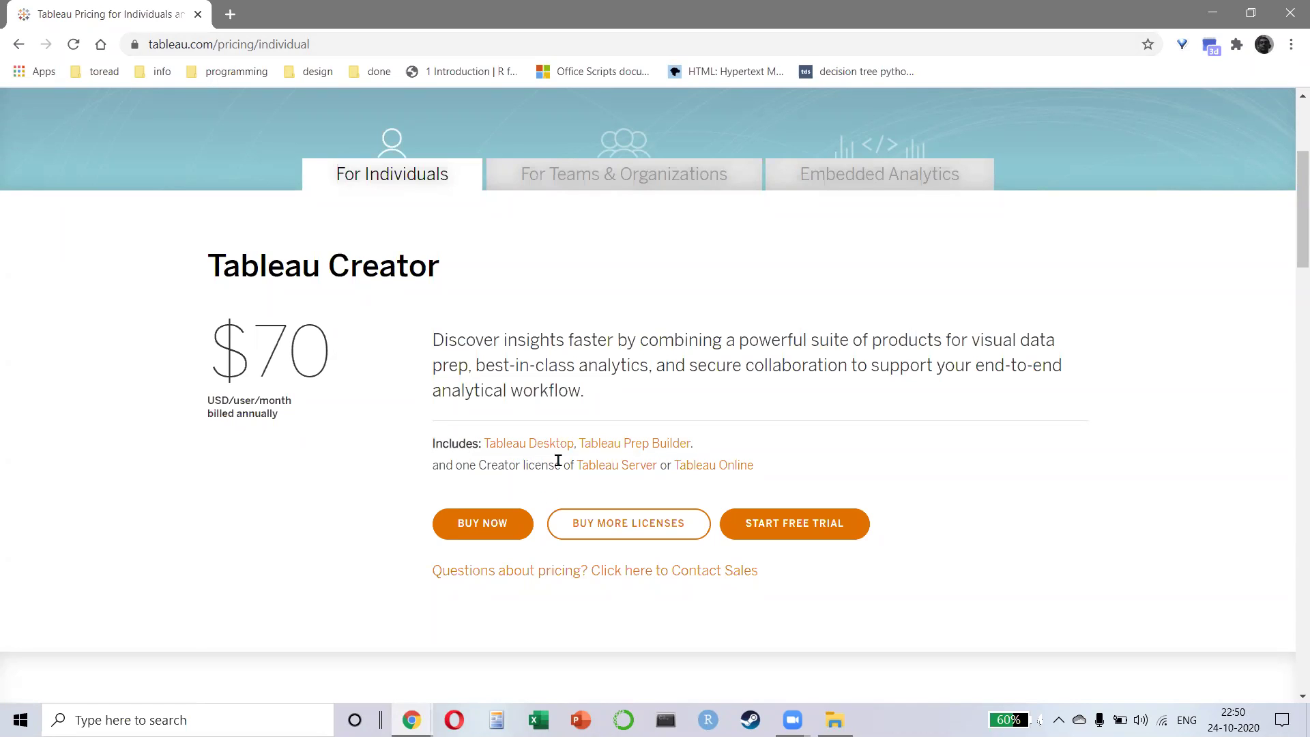
{"action": "left_click_drag", "start_coordinate": [563, 465], "coordinate": [750, 464]}
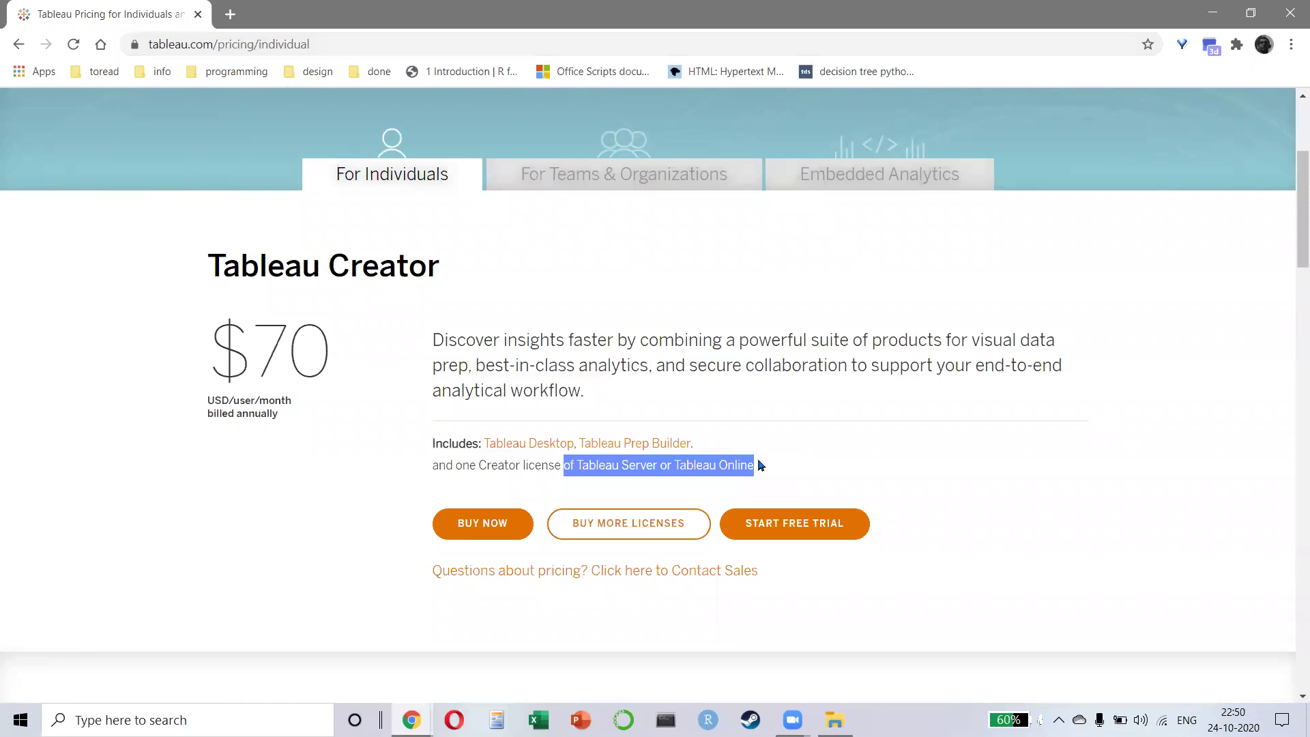
{"action": "left_click", "coordinate": [777, 462]}
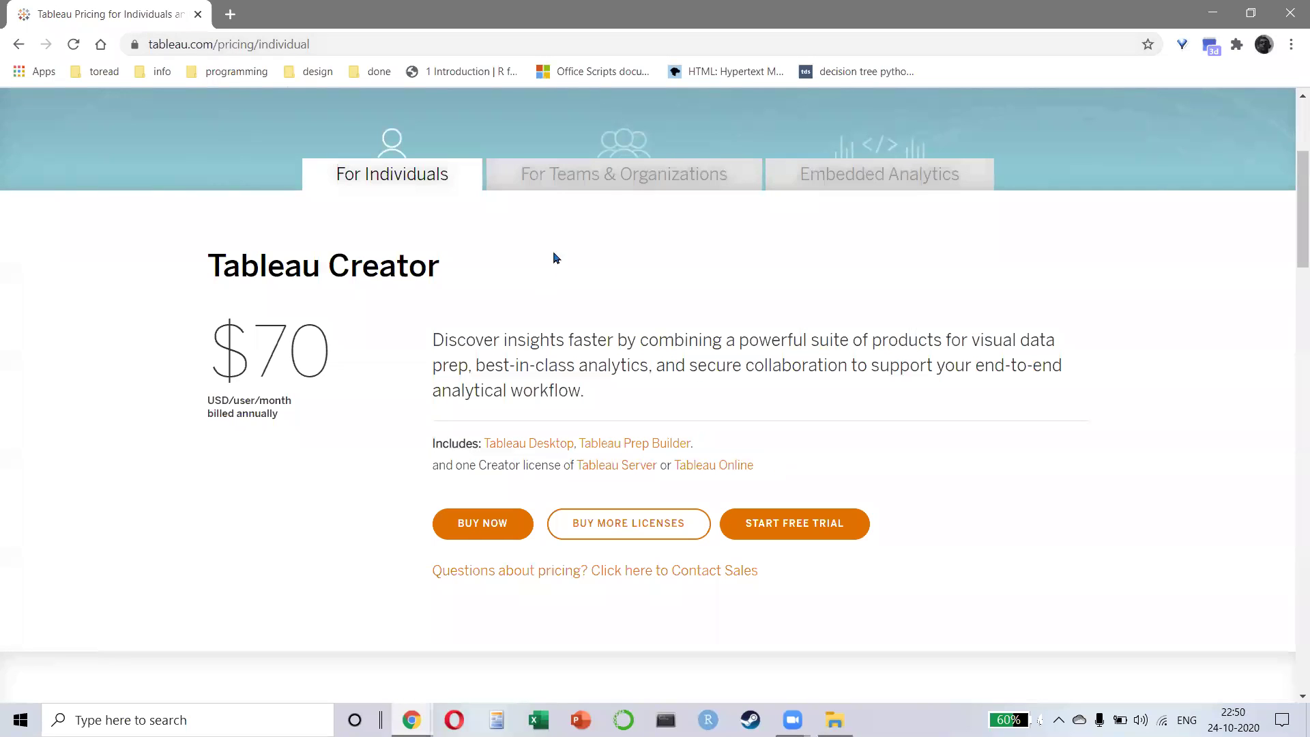
- Open the pricing for teams and organizations and compare the Tableau Creator, Explorer and Viewer prices
{"action": "left_click", "coordinate": [617, 182]}
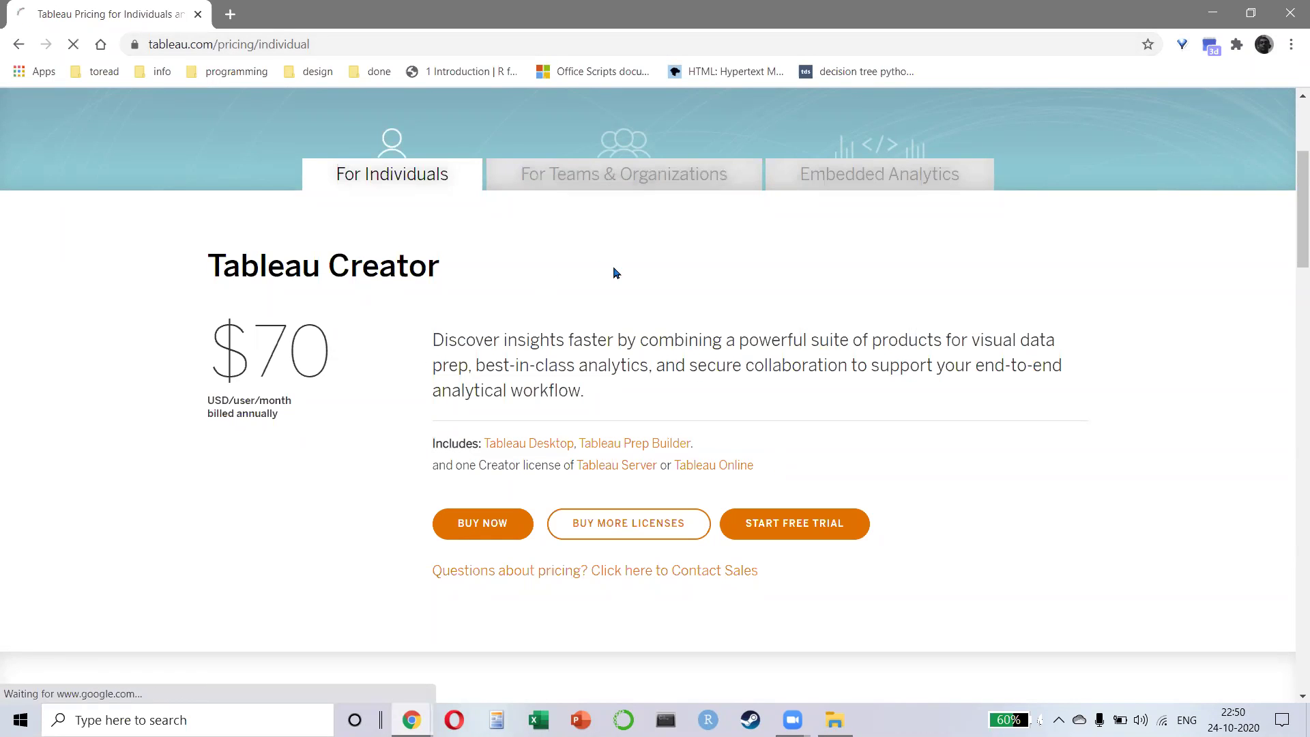
{"action": "scroll", "coordinate": [769, 278], "scroll_direction": "down", "scroll_amount": 6}
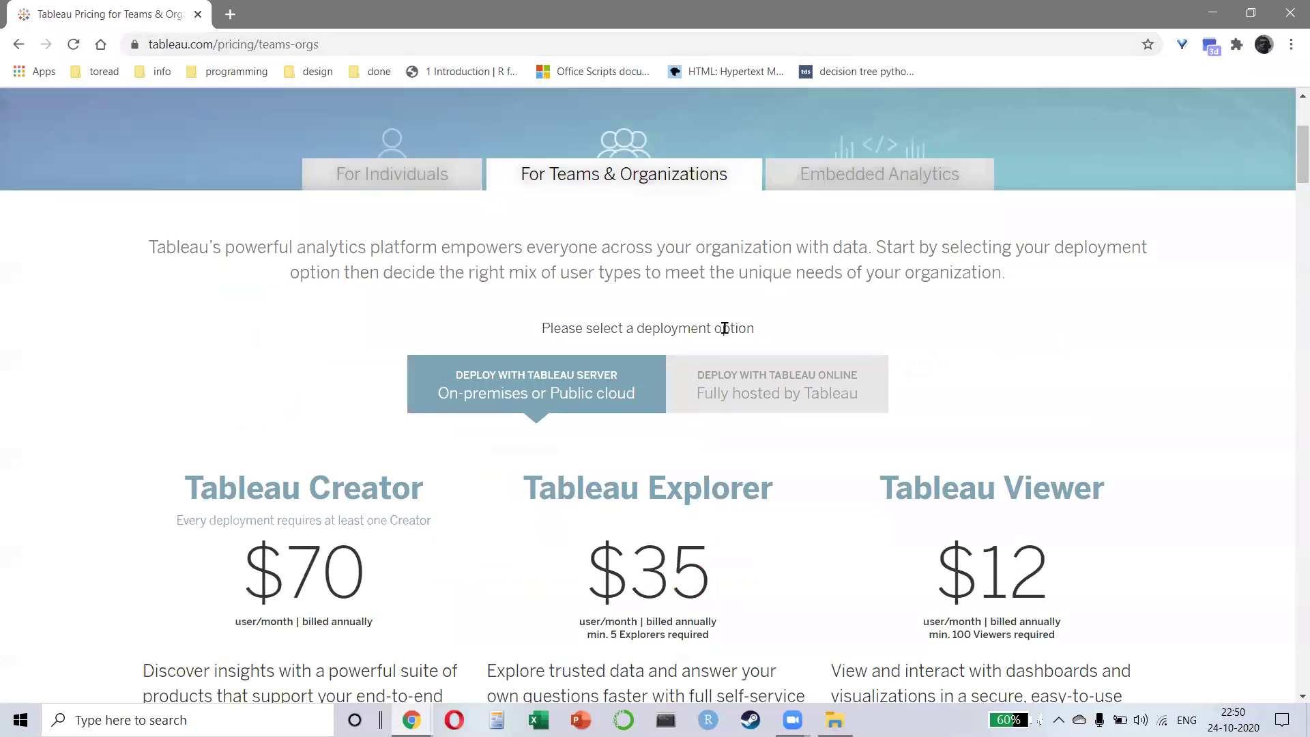
{"action": "left_click_drag", "start_coordinate": [235, 406], "coordinate": [392, 434]}
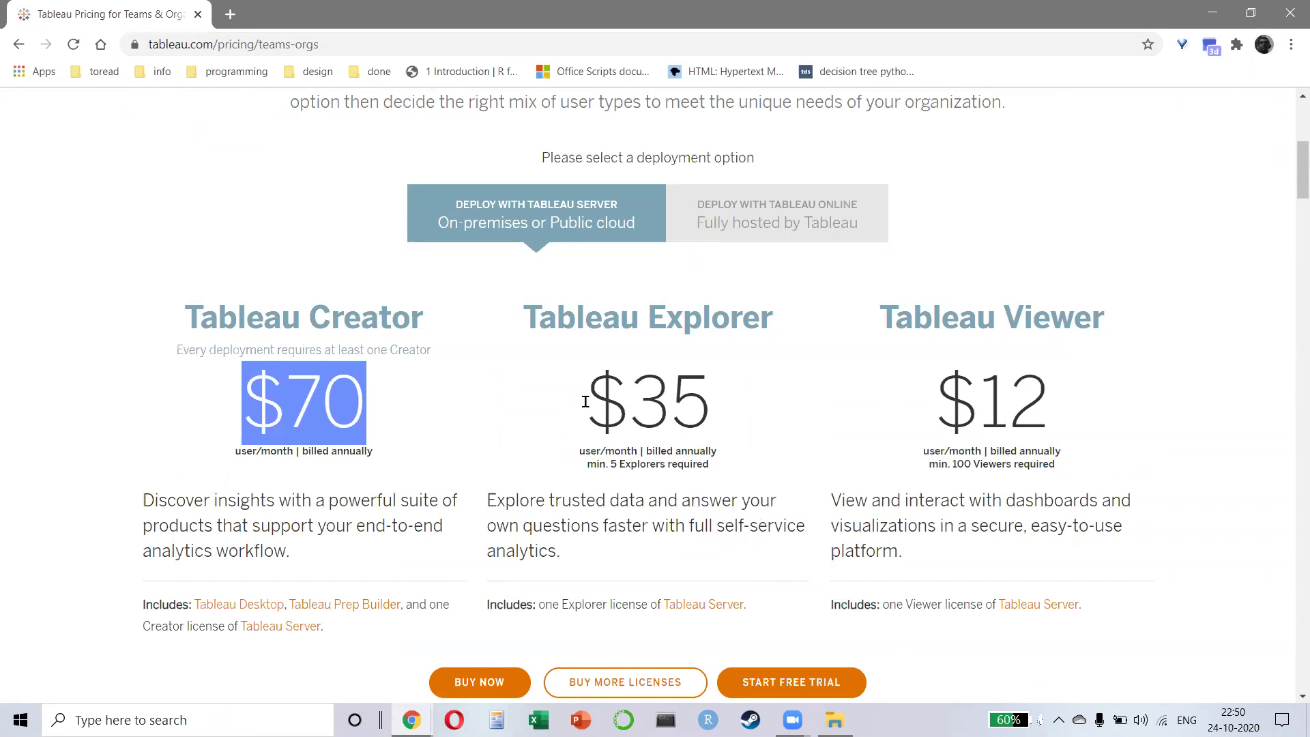
{"action": "left_click_drag", "start_coordinate": [585, 401], "coordinate": [744, 400]}
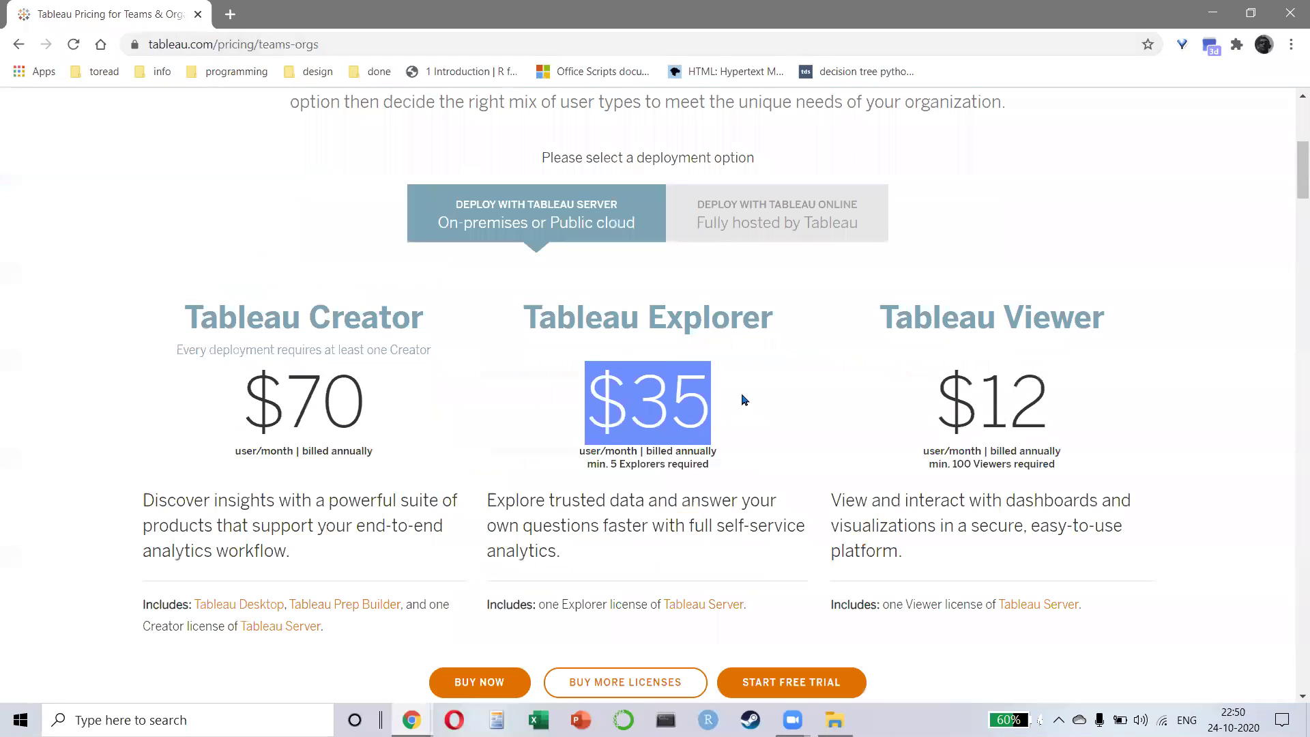
{"action": "left_click_drag", "start_coordinate": [931, 409], "coordinate": [1054, 410]}
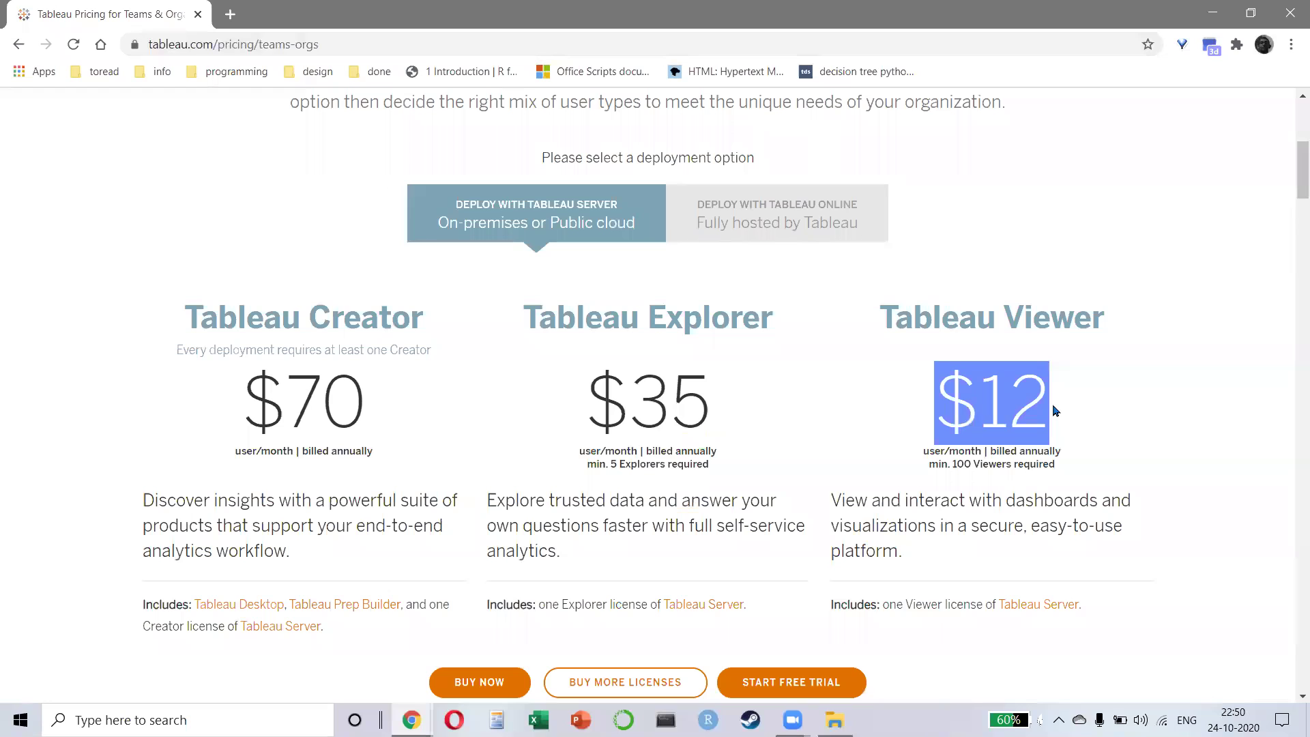
{"action": "left_click_drag", "start_coordinate": [825, 499], "coordinate": [1034, 520]}
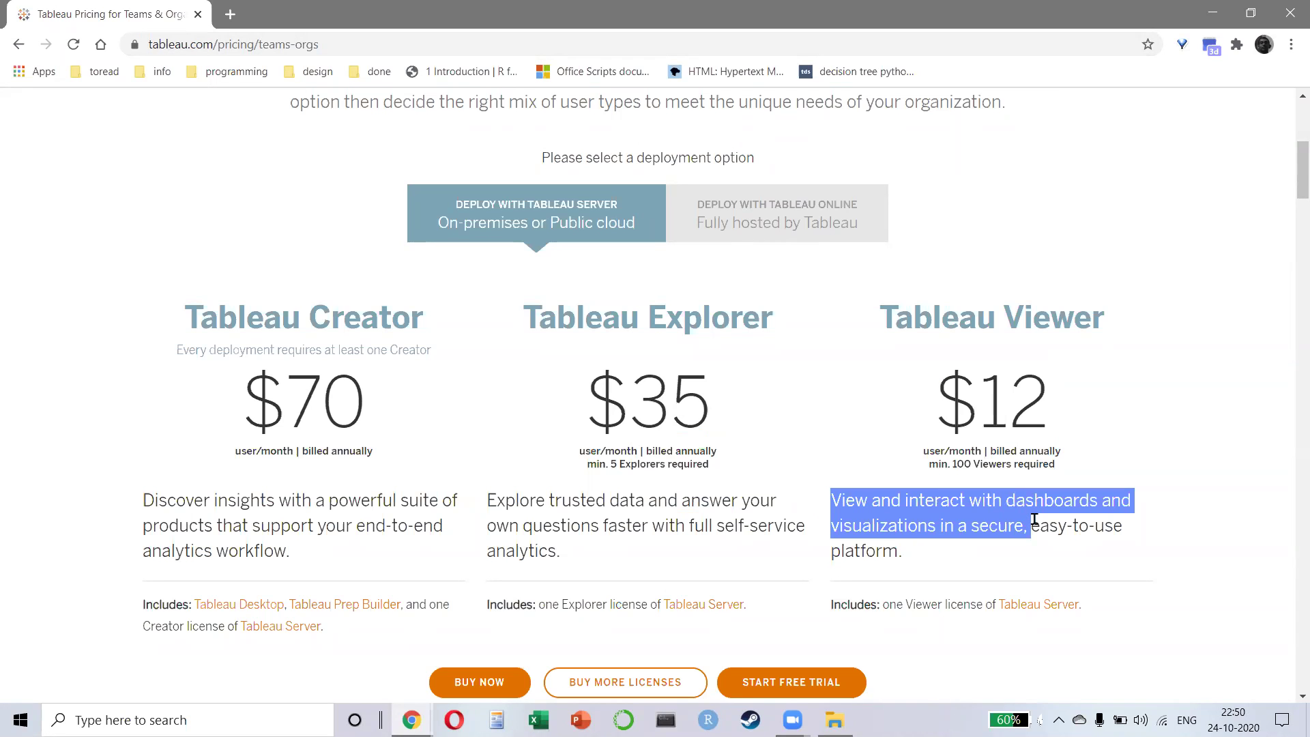
{"action": "left_click_drag", "start_coordinate": [586, 402], "coordinate": [671, 420]}
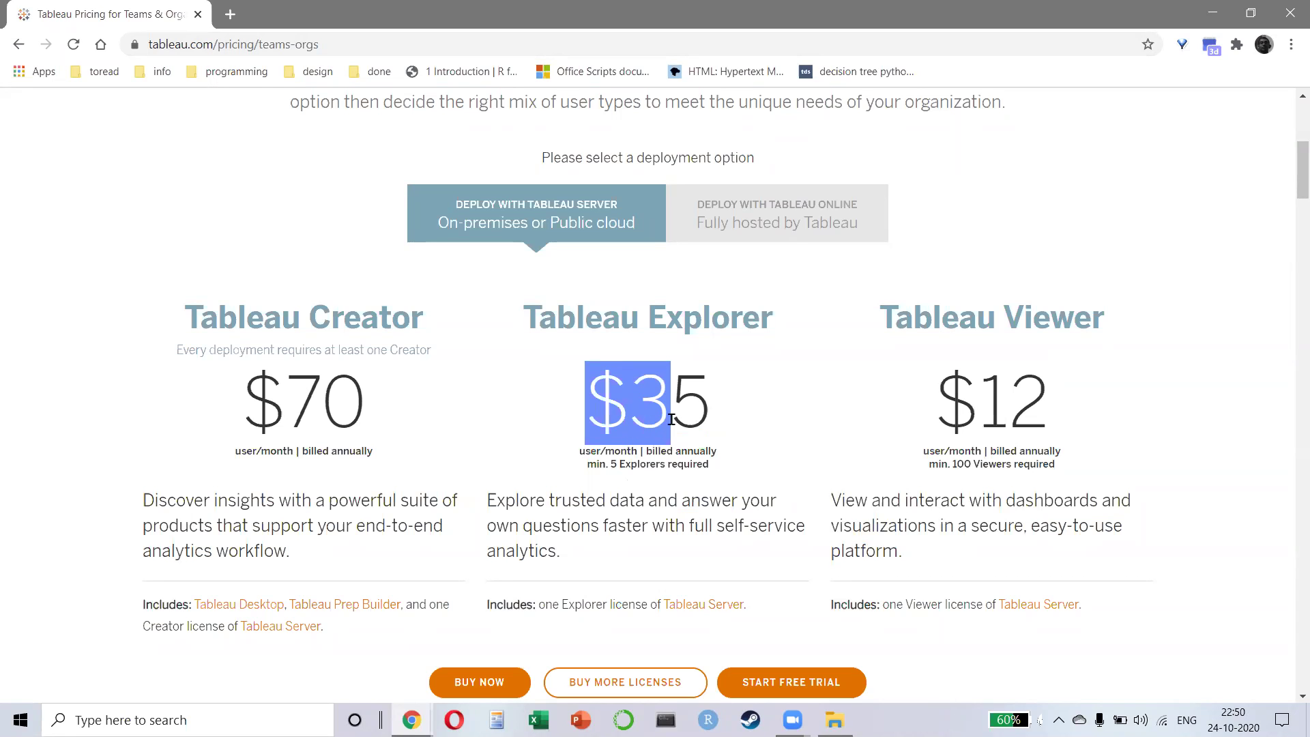
{"action": "left_click_drag", "start_coordinate": [294, 456], "coordinate": [236, 451]}
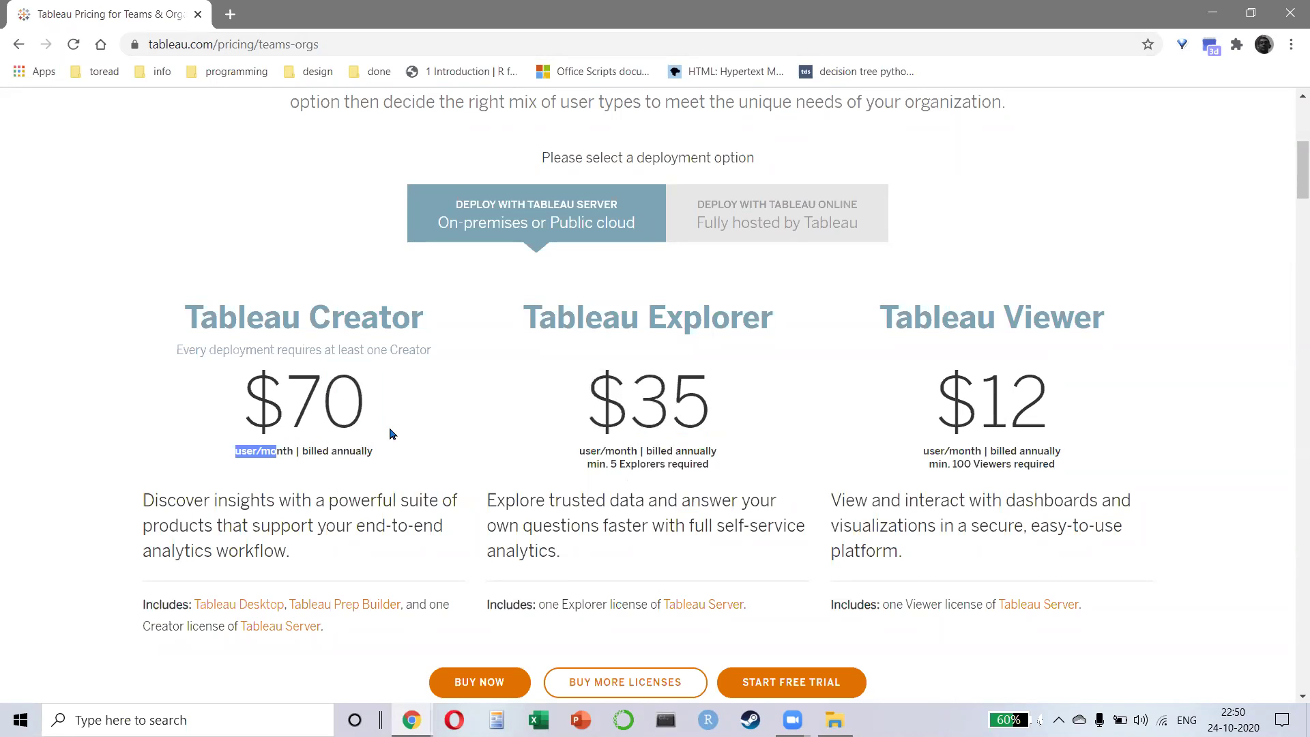
- Read the Tableau Explorer description and the products included with the Explorer and Creator licenses
{"action": "left_click_drag", "start_coordinate": [506, 500], "coordinate": [664, 516]}
{"action": "triple_click", "coordinate": [494, 500]}
{"action": "scroll", "coordinate": [497, 412], "scroll_direction": "down", "scroll_amount": 1}
{"action": "left_click_drag", "start_coordinate": [759, 534], "coordinate": [663, 518]}
{"action": "left_click_drag", "start_coordinate": [193, 520], "coordinate": [288, 515]}
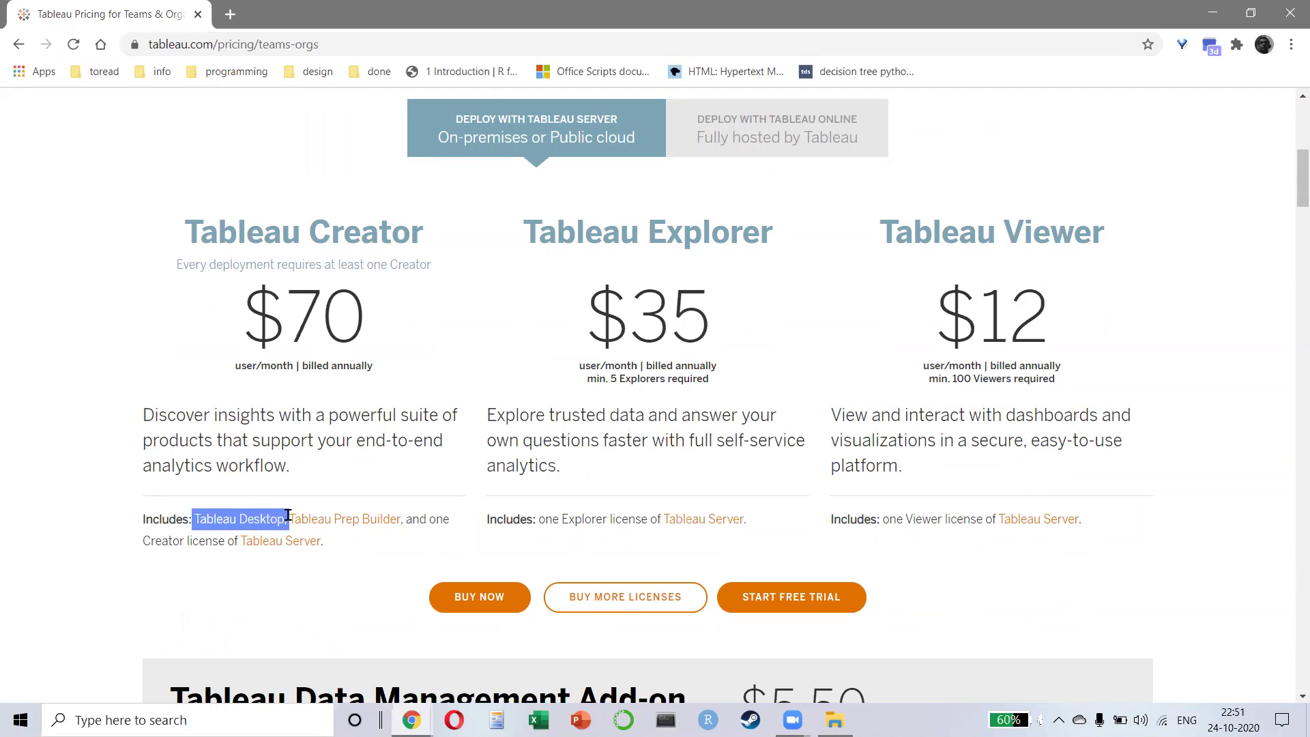
- Highlight the price of each Tableau license type and the minimum number of Explorers and Viewers required
{"action": "left_click_drag", "start_coordinate": [258, 311], "coordinate": [363, 294]}
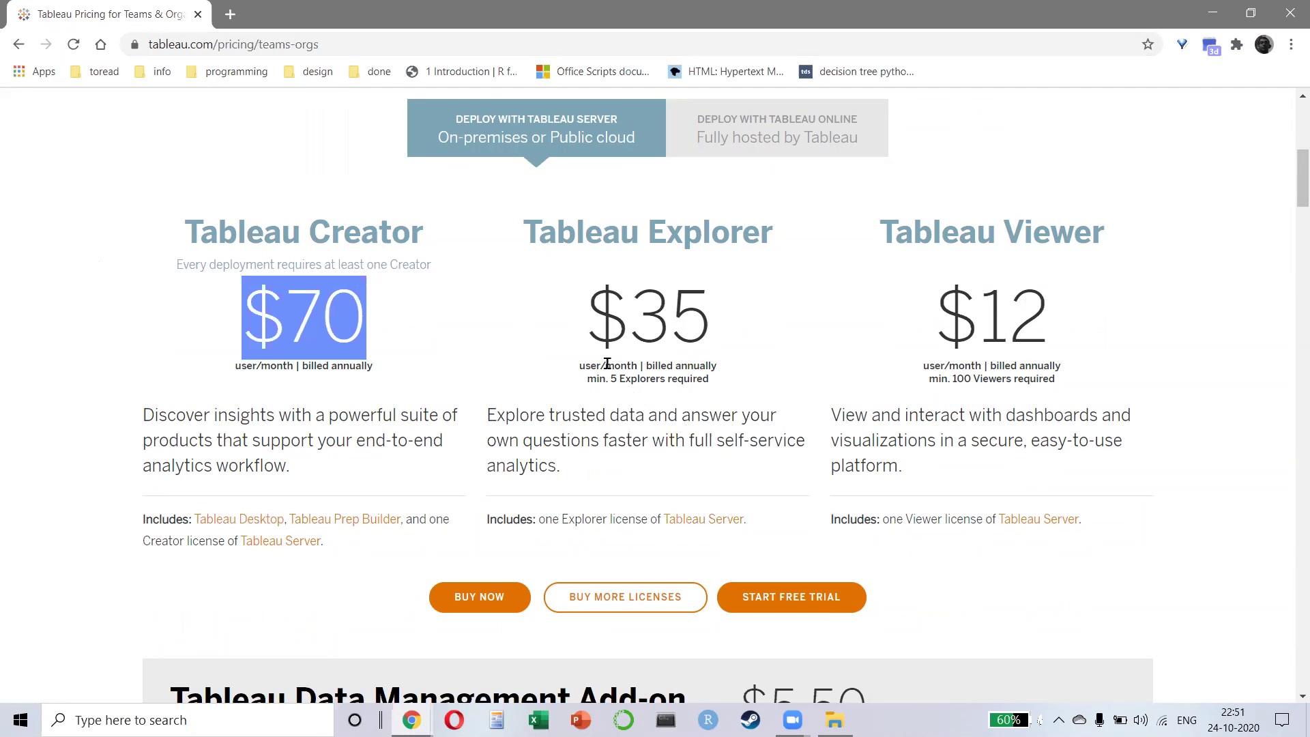
{"action": "left_click_drag", "start_coordinate": [589, 318], "coordinate": [724, 313]}
{"action": "left_click_drag", "start_coordinate": [605, 379], "coordinate": [683, 379]}
{"action": "left_click_drag", "start_coordinate": [921, 307], "coordinate": [1103, 301]}
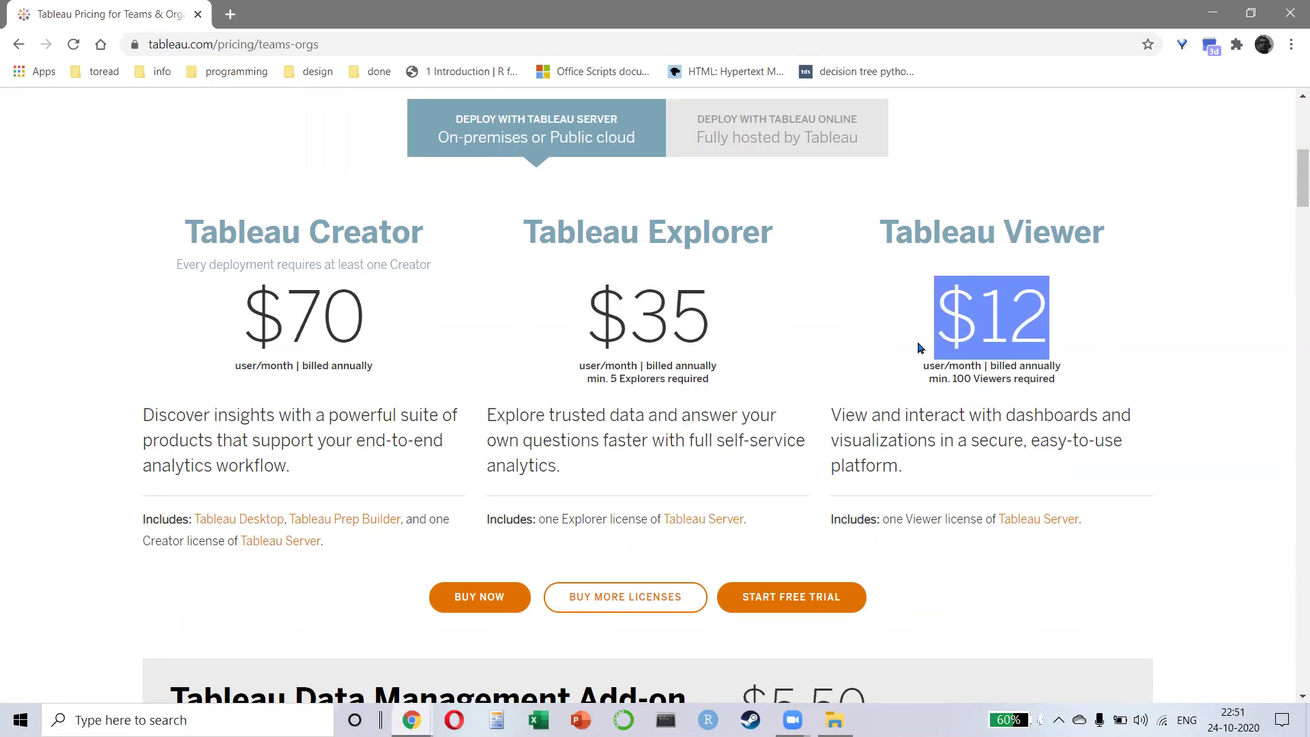
{"action": "left_click_drag", "start_coordinate": [1049, 367], "coordinate": [1072, 379]}
{"action": "triple_click", "coordinate": [1073, 379]}
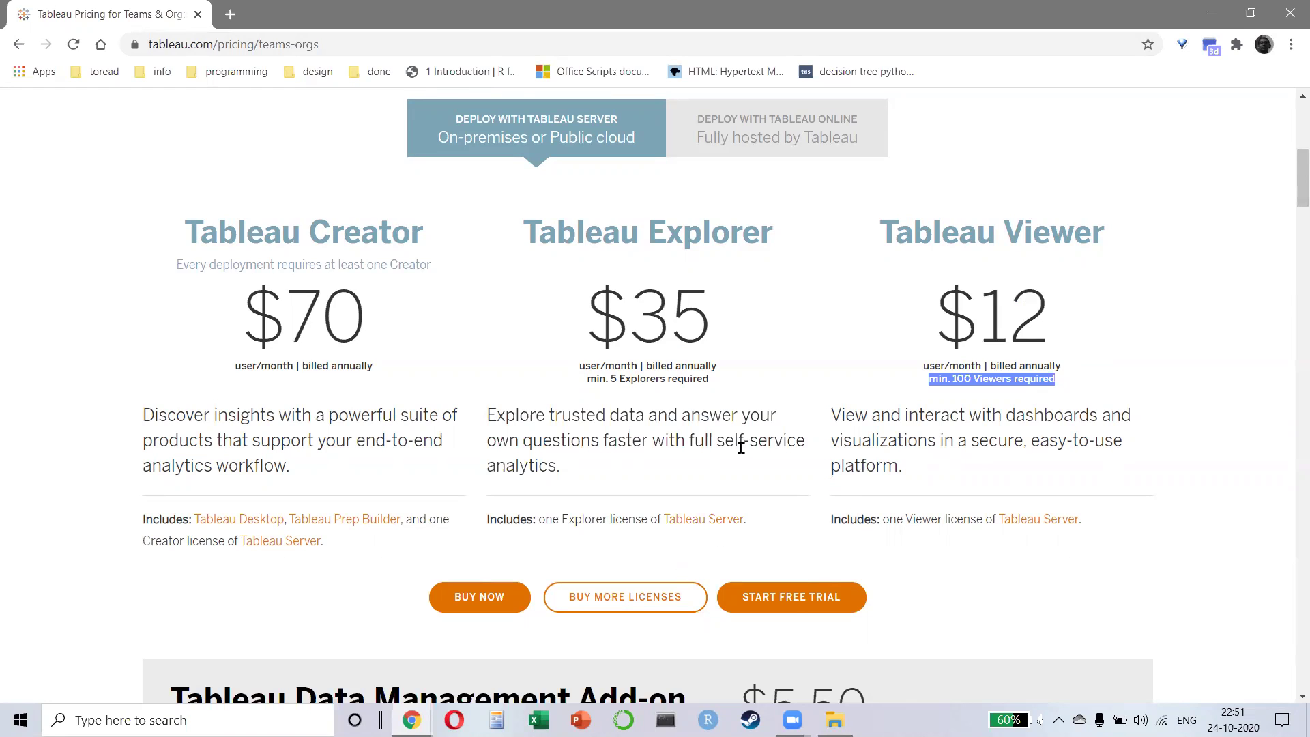
- Look over the Tableau Data Management and Server Management add-ons on the team pricing page
{"action": "scroll", "coordinate": [641, 437], "scroll_direction": "down", "scroll_amount": 4}
{"action": "scroll", "coordinate": [518, 450], "scroll_direction": "down", "scroll_amount": 2}
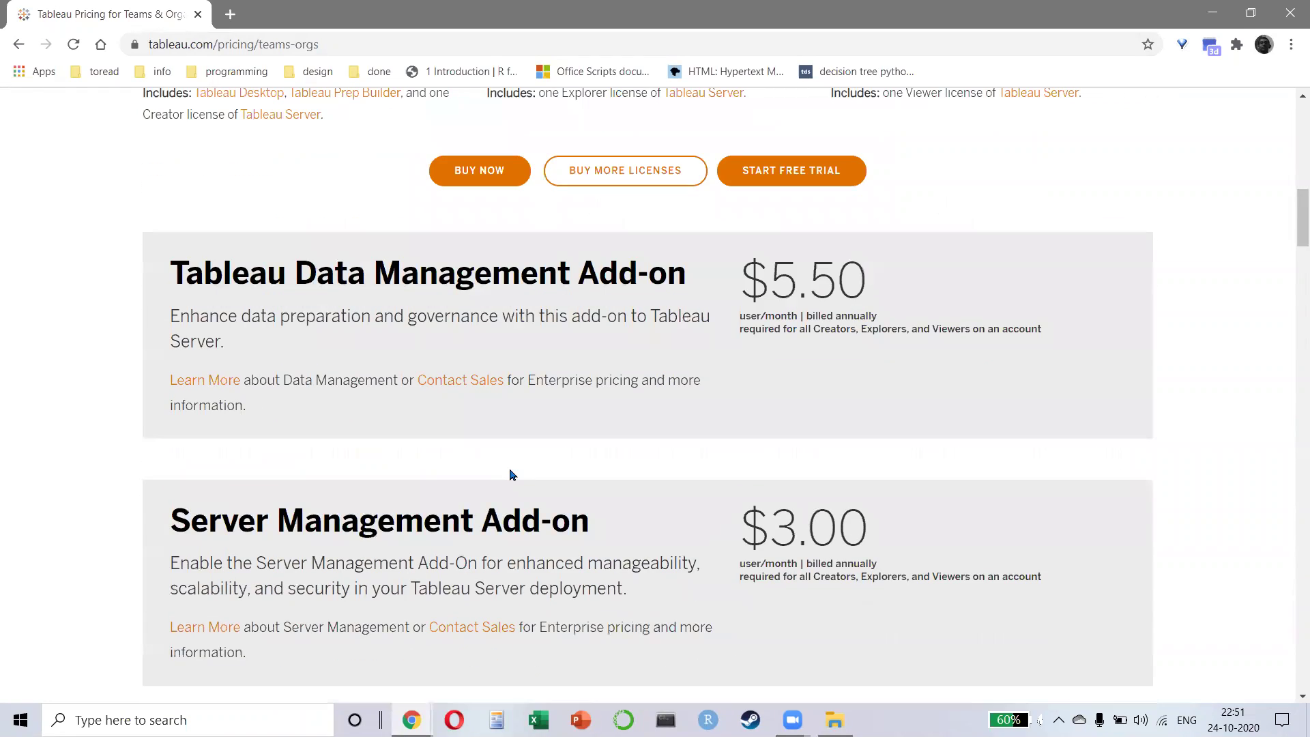
{"action": "scroll", "coordinate": [358, 408], "scroll_direction": "down", "scroll_amount": 3}
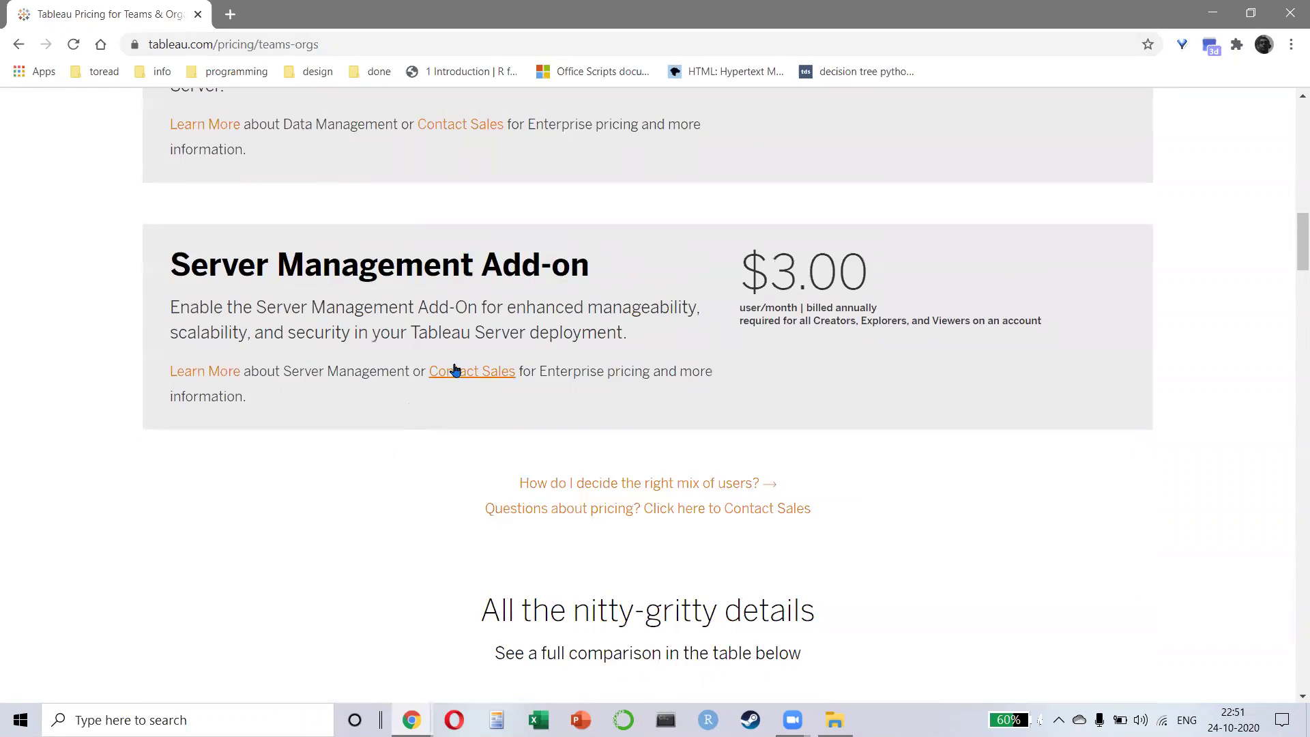
{"action": "scroll", "coordinate": [456, 368], "scroll_direction": "up", "scroll_amount": 15}
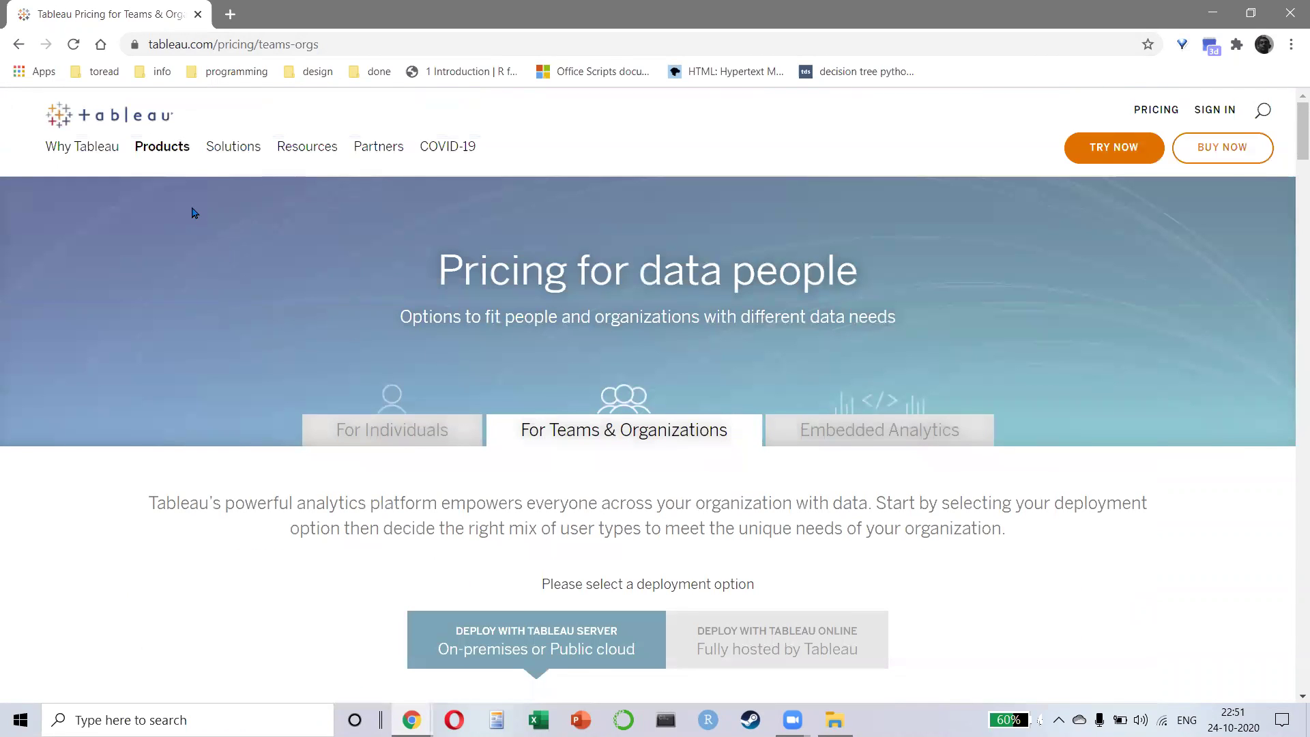
- Open the Embedded Analytics pricing page and read its description
{"action": "left_click", "coordinate": [848, 435]}
{"action": "scroll", "coordinate": [750, 464], "scroll_direction": "down", "scroll_amount": 2}
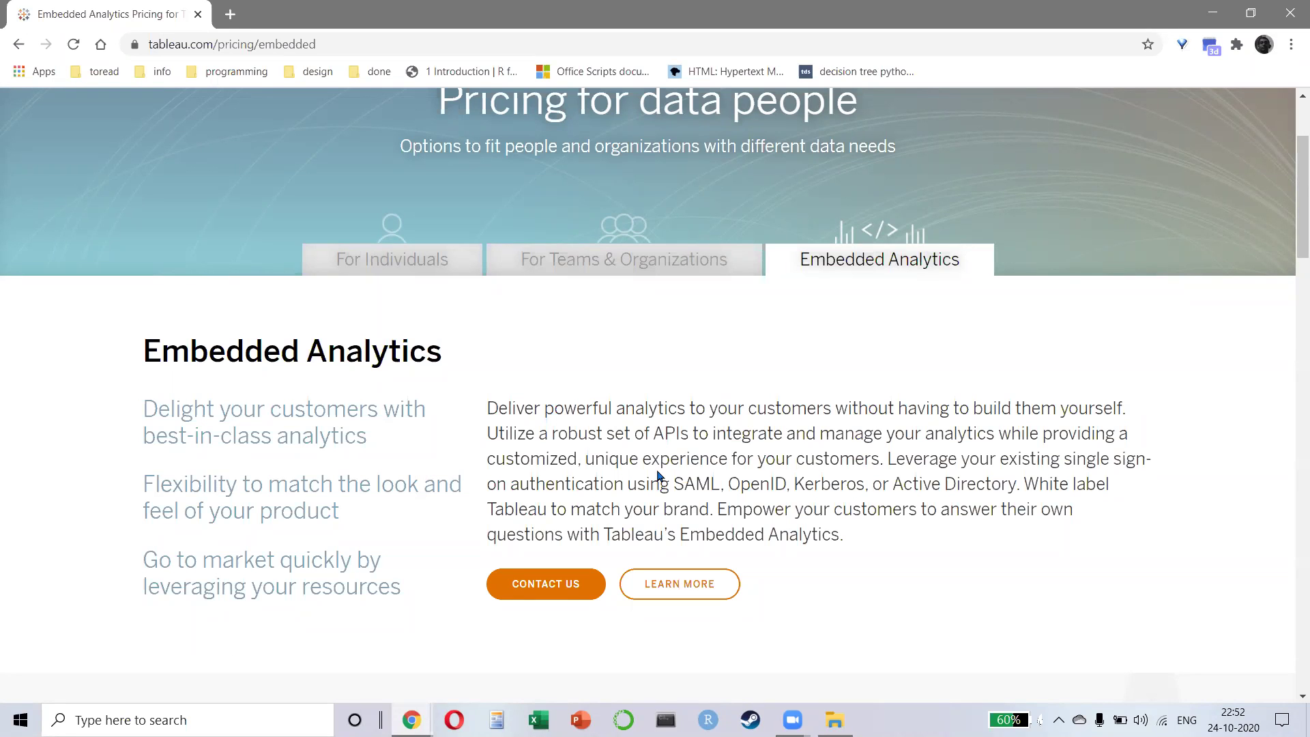
{"action": "scroll", "coordinate": [657, 538], "scroll_direction": "up", "scroll_amount": 3}
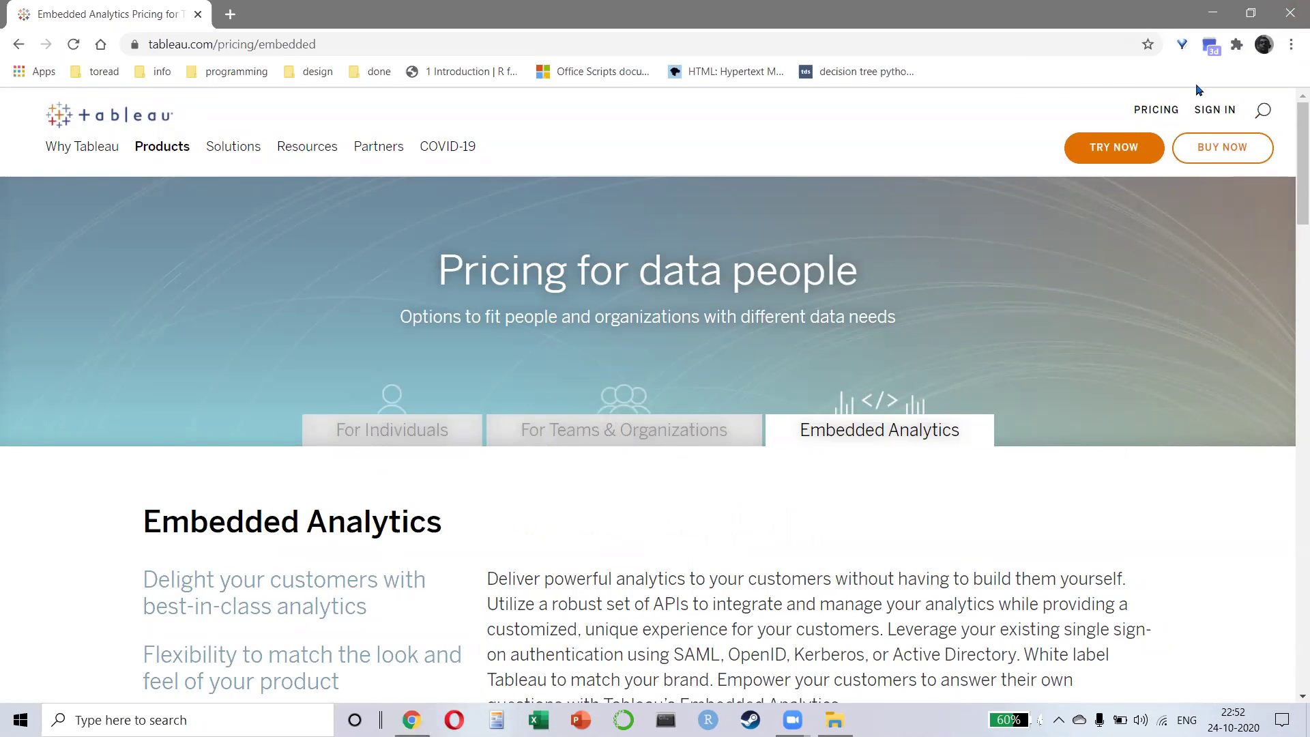
- Show the desktop, search the installed apps for "tab" and launch Tableau 2020.3
{"action": "key", "text": "super+d"}
{"action": "key", "text": "super"}
{"action": "type", "text": "tab"}
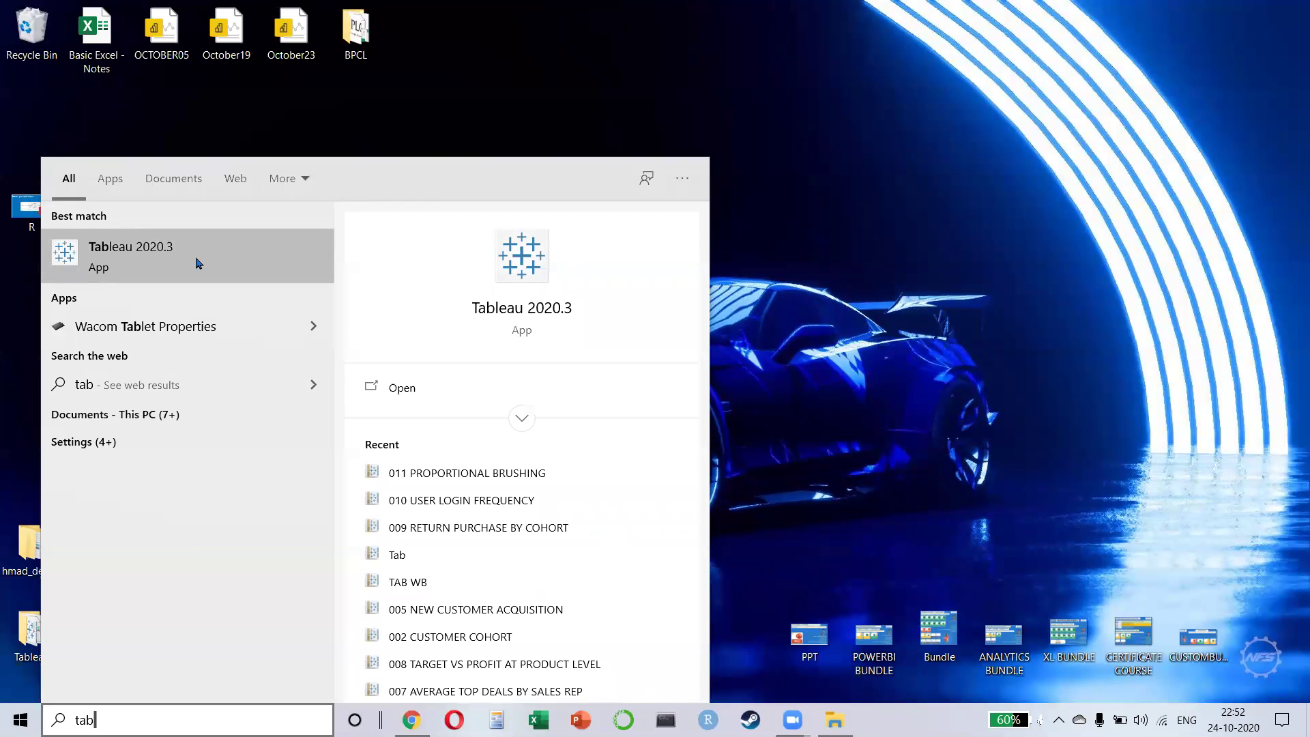
{"action": "left_click", "coordinate": [220, 253]}
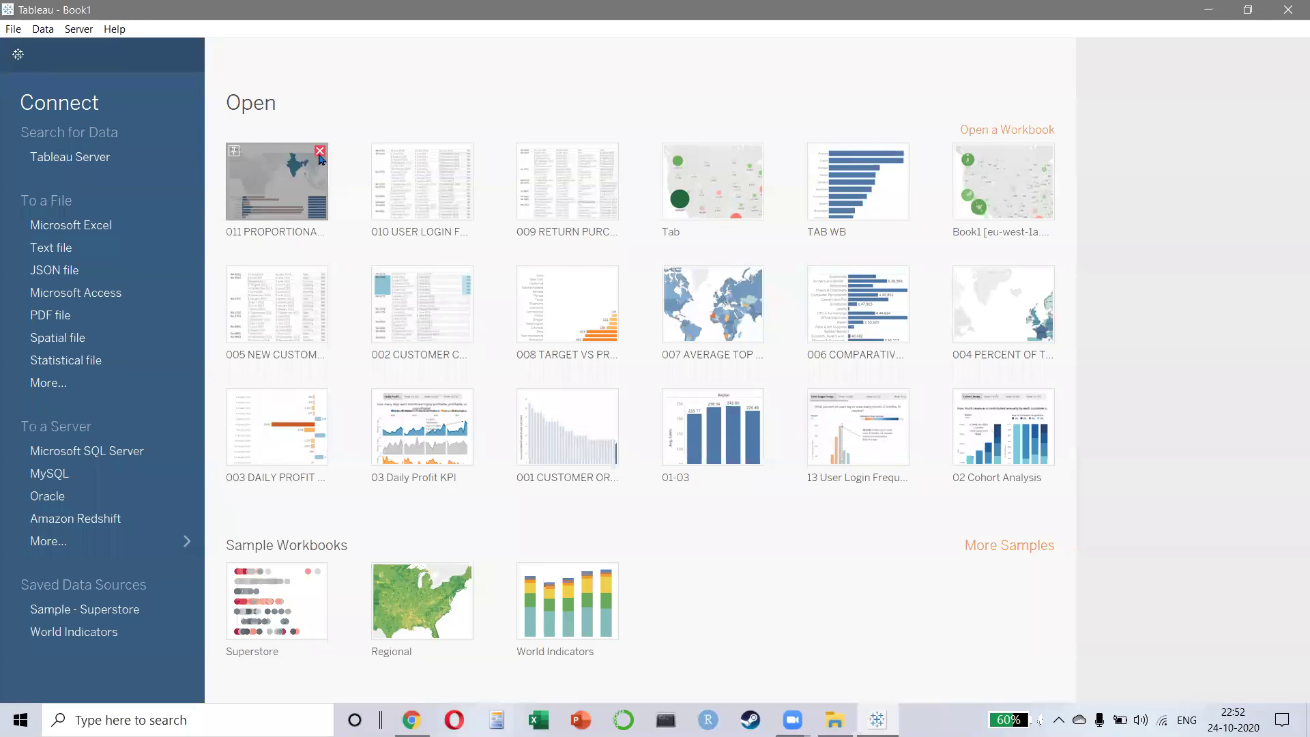
- Remove all recent workbooks from the Open area of the Tableau start page, leaving only the sample workbooks
{"action": "left_click", "coordinate": [319, 151]}
{"action": "left_click", "coordinate": [319, 152]}
{"action": "left_click", "coordinate": [320, 152]}
{"action": "left_click", "coordinate": [319, 151]}
{"action": "left_click", "coordinate": [320, 151]}
{"action": "left_click", "coordinate": [319, 152]}
{"action": "left_click", "coordinate": [320, 151]}
{"action": "left_click", "coordinate": [319, 152]}
{"action": "left_click", "coordinate": [319, 151]}
{"action": "left_click", "coordinate": [319, 152]}
{"action": "left_click", "coordinate": [320, 151]}
{"action": "left_click", "coordinate": [319, 151]}
{"action": "left_click", "coordinate": [319, 152]}
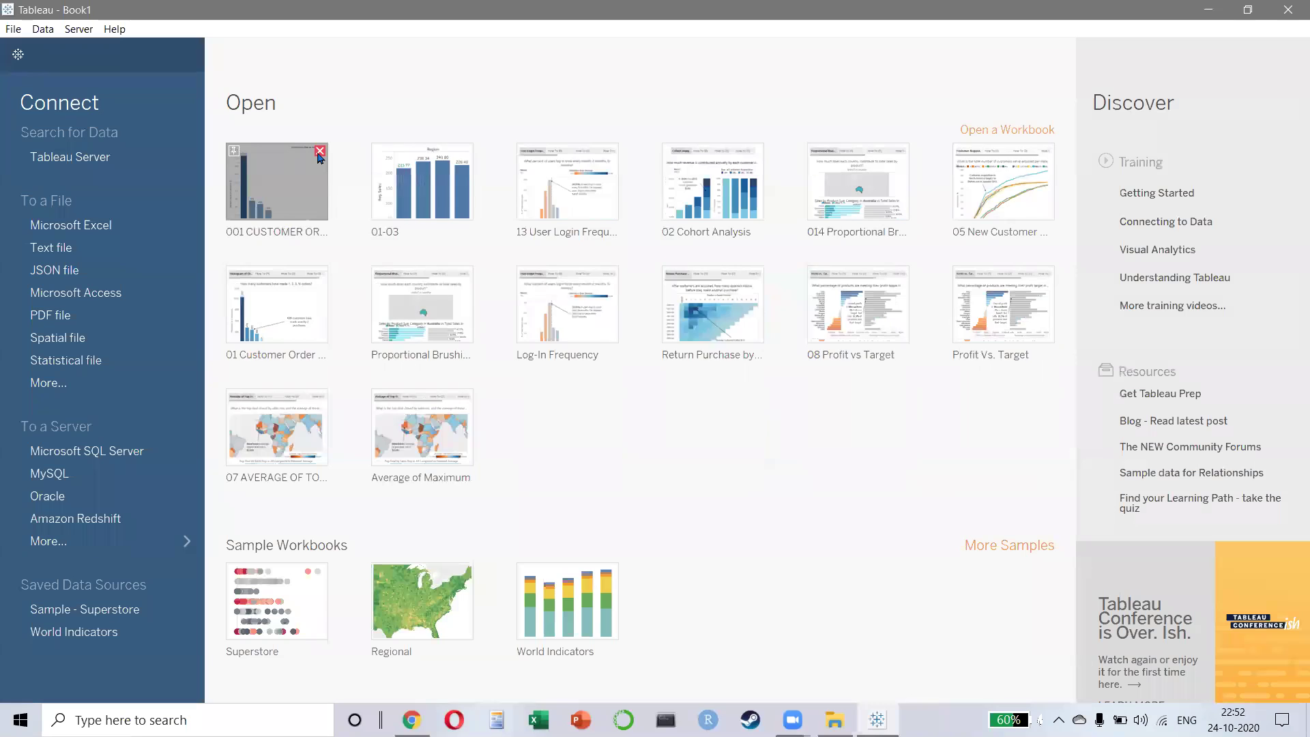
{"action": "left_click", "coordinate": [319, 152]}
{"action": "left_click", "coordinate": [320, 151]}
{"action": "left_click", "coordinate": [319, 151]}
{"action": "left_click", "coordinate": [319, 152]}
{"action": "left_click", "coordinate": [319, 151]}
{"action": "left_click", "coordinate": [319, 151]}
{"action": "left_click", "coordinate": [319, 151]}
{"action": "left_click", "coordinate": [320, 152]}
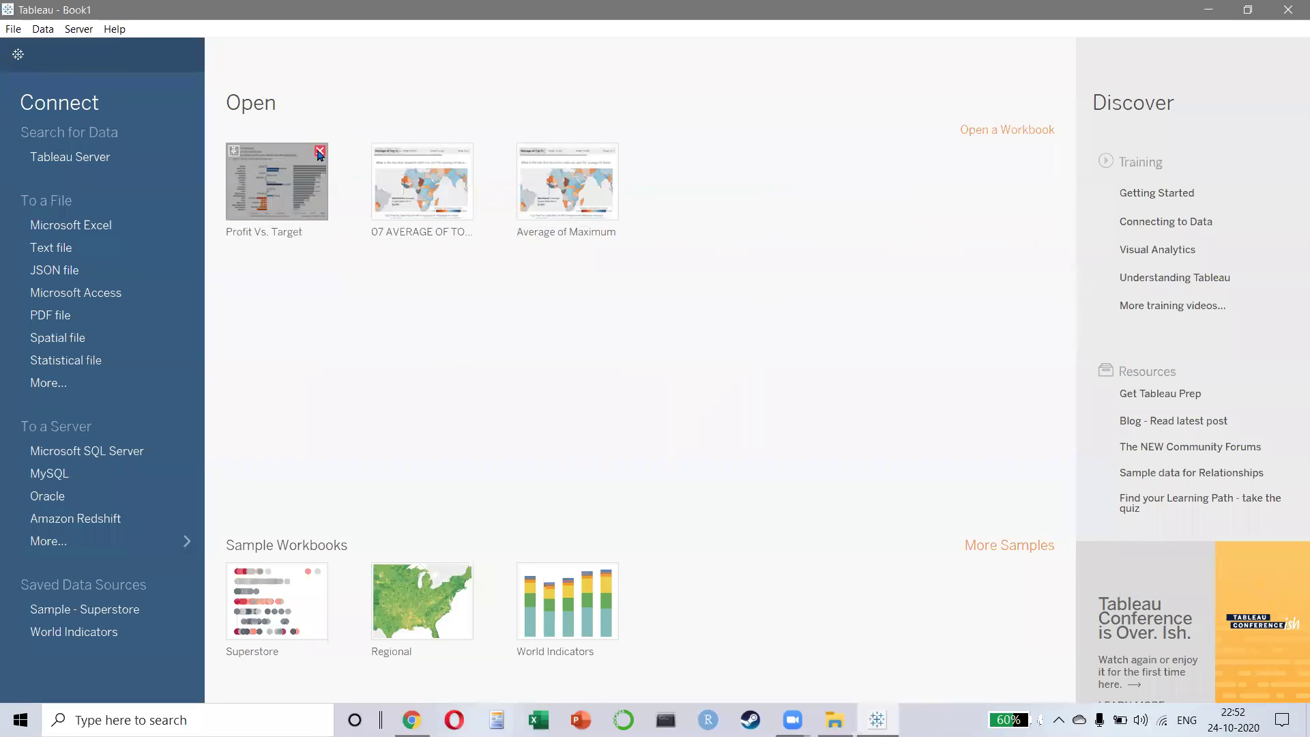
{"action": "left_click", "coordinate": [319, 151]}
{"action": "left_click", "coordinate": [319, 152]}
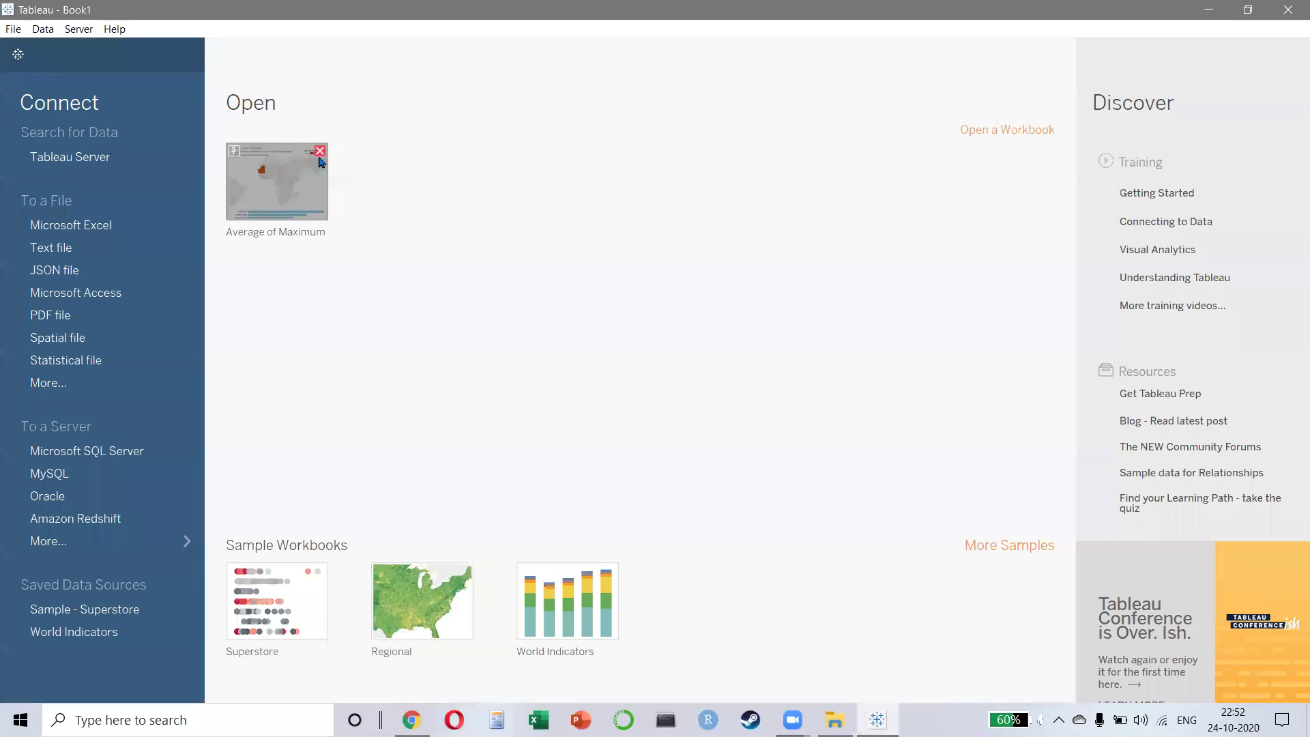
{"action": "left_click", "coordinate": [320, 151]}
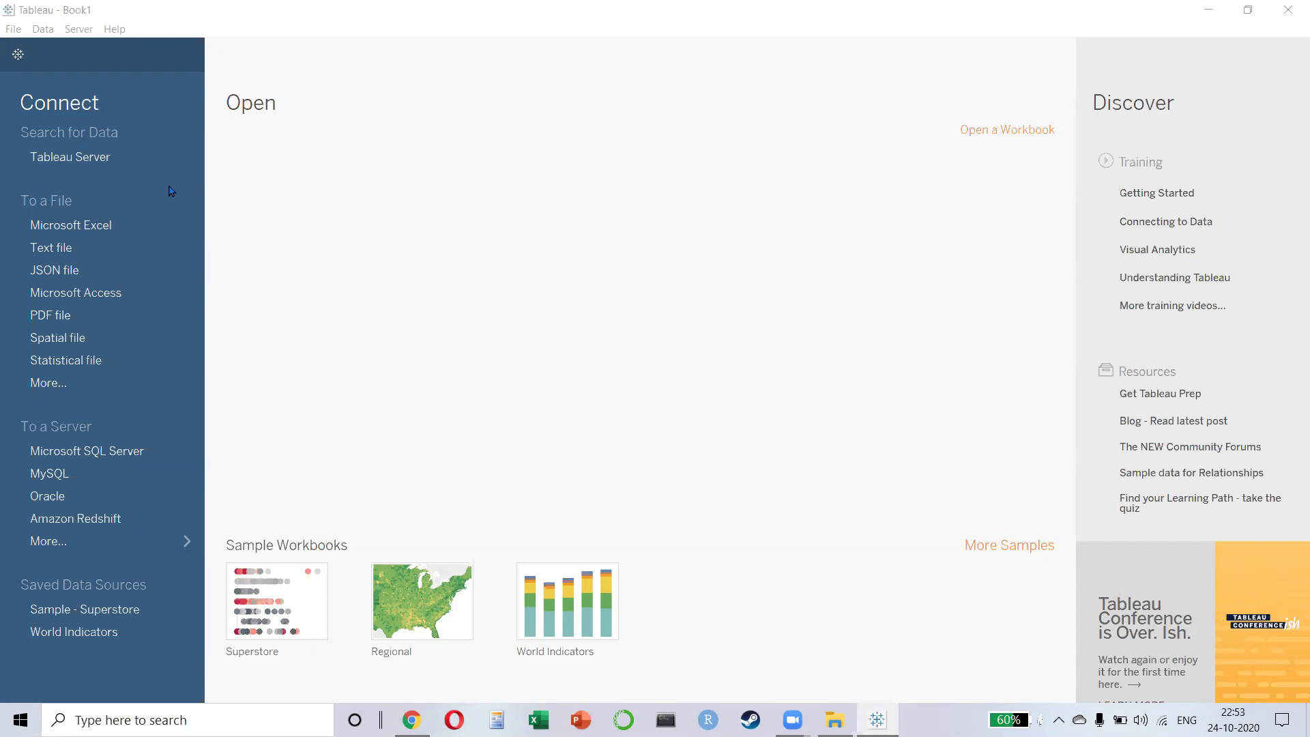
- View the full list of server connectors available for data connections, then return to the start page
{"action": "left_click", "coordinate": [130, 549]}
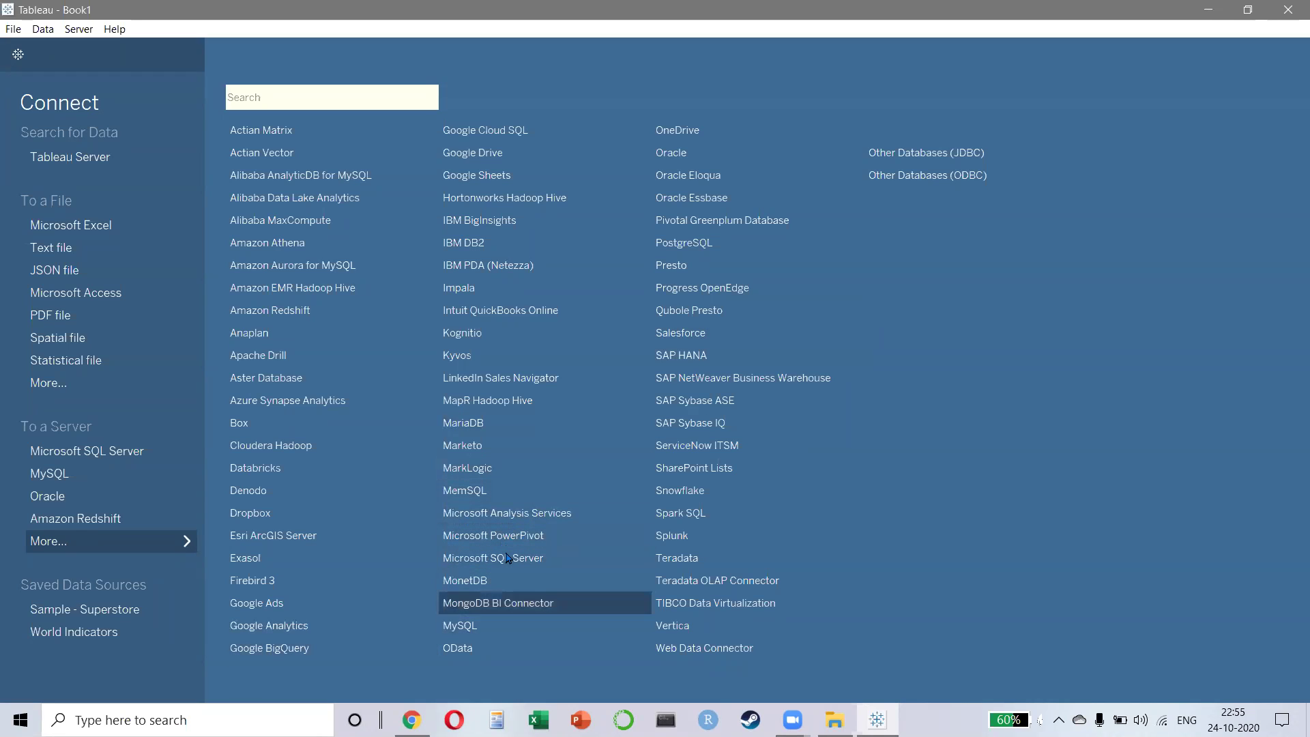
{"action": "left_click", "coordinate": [247, 451]}
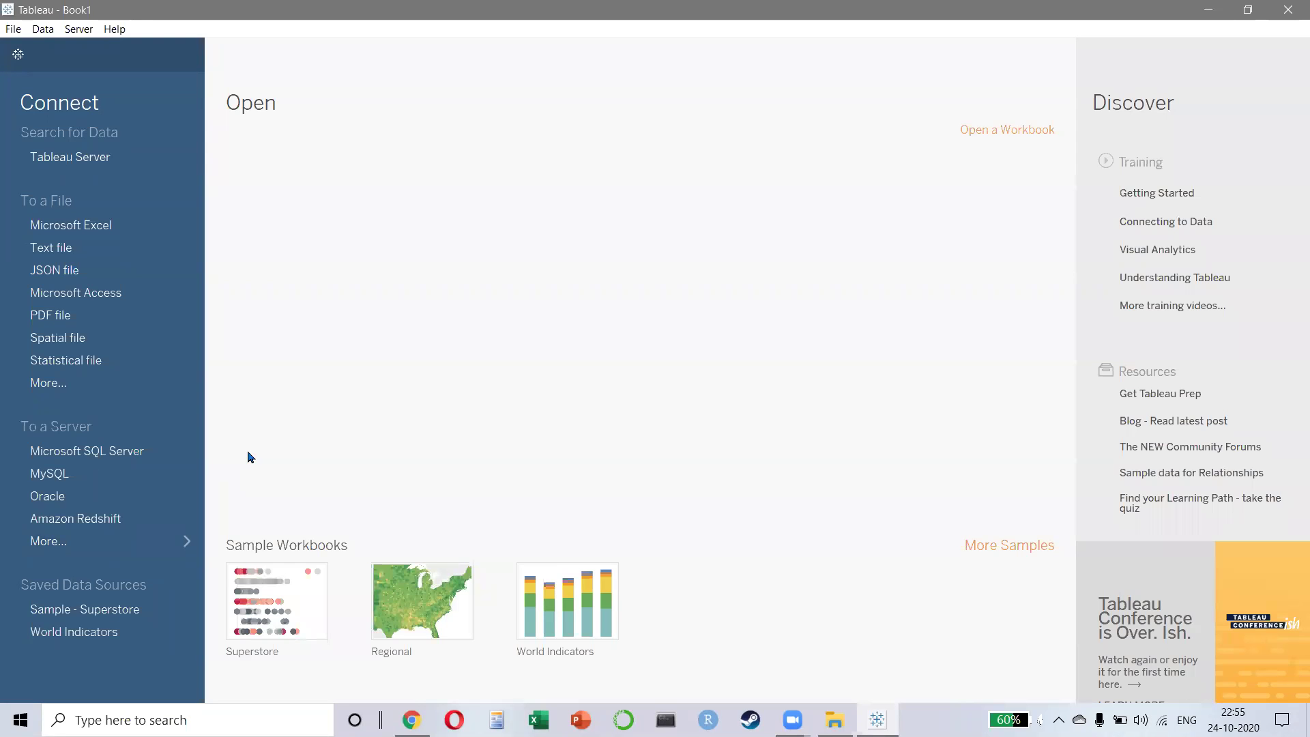
- Connect to the SuperStore Excel workbook stored in the pbi folder on the Desktop
{"action": "left_click", "coordinate": [123, 227]}
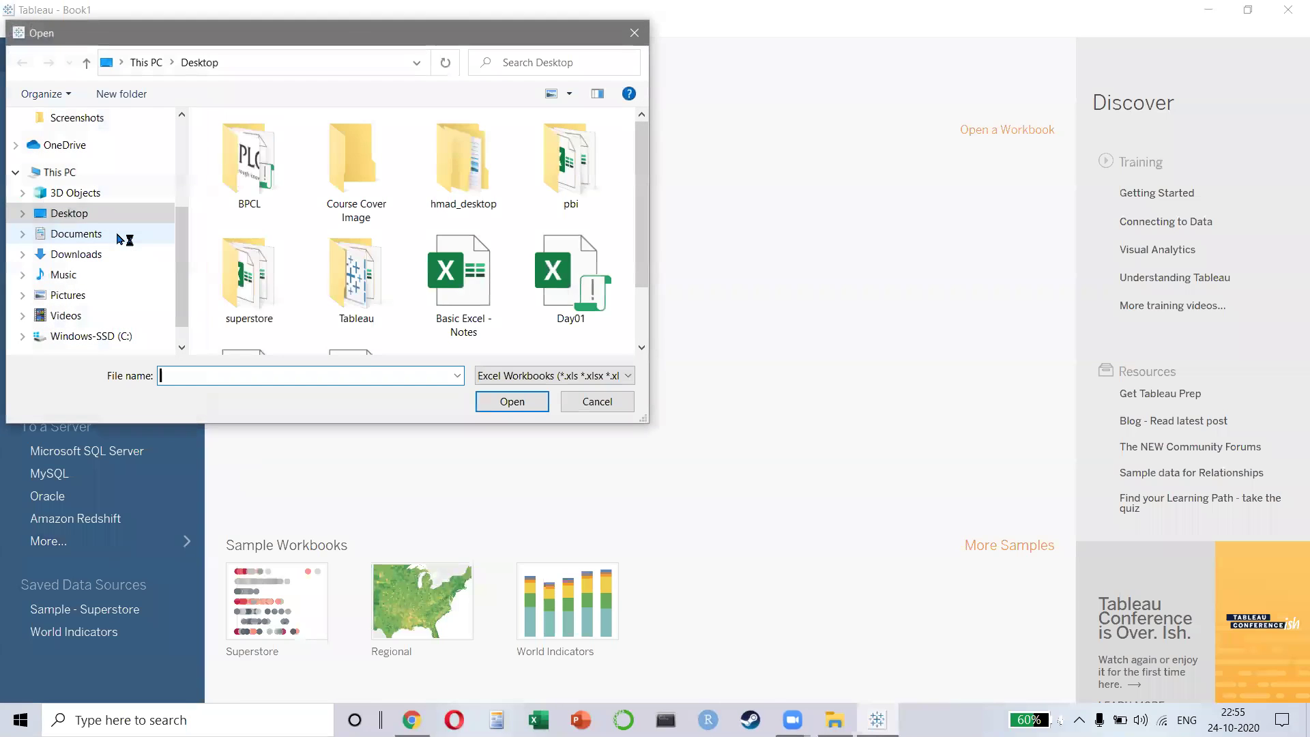
{"action": "scroll", "coordinate": [341, 286], "scroll_direction": "down", "scroll_amount": 2}
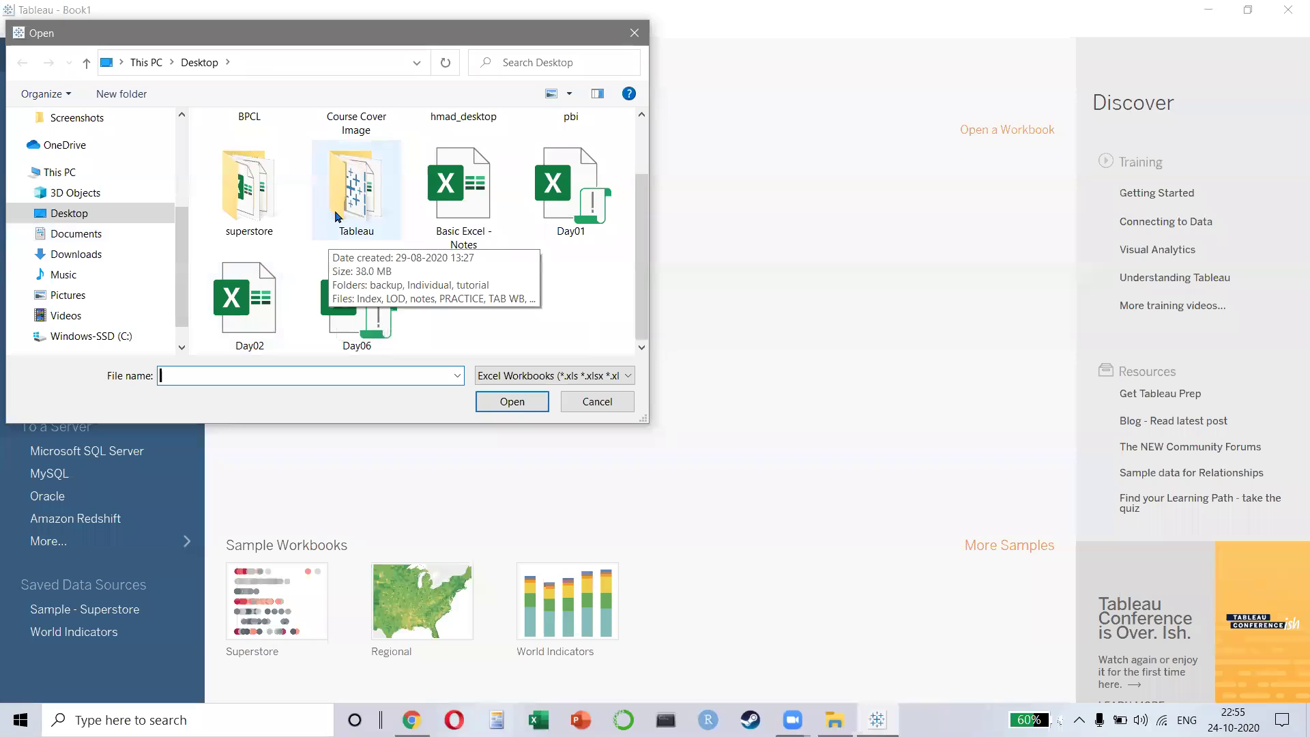
{"action": "double_click", "coordinate": [247, 194]}
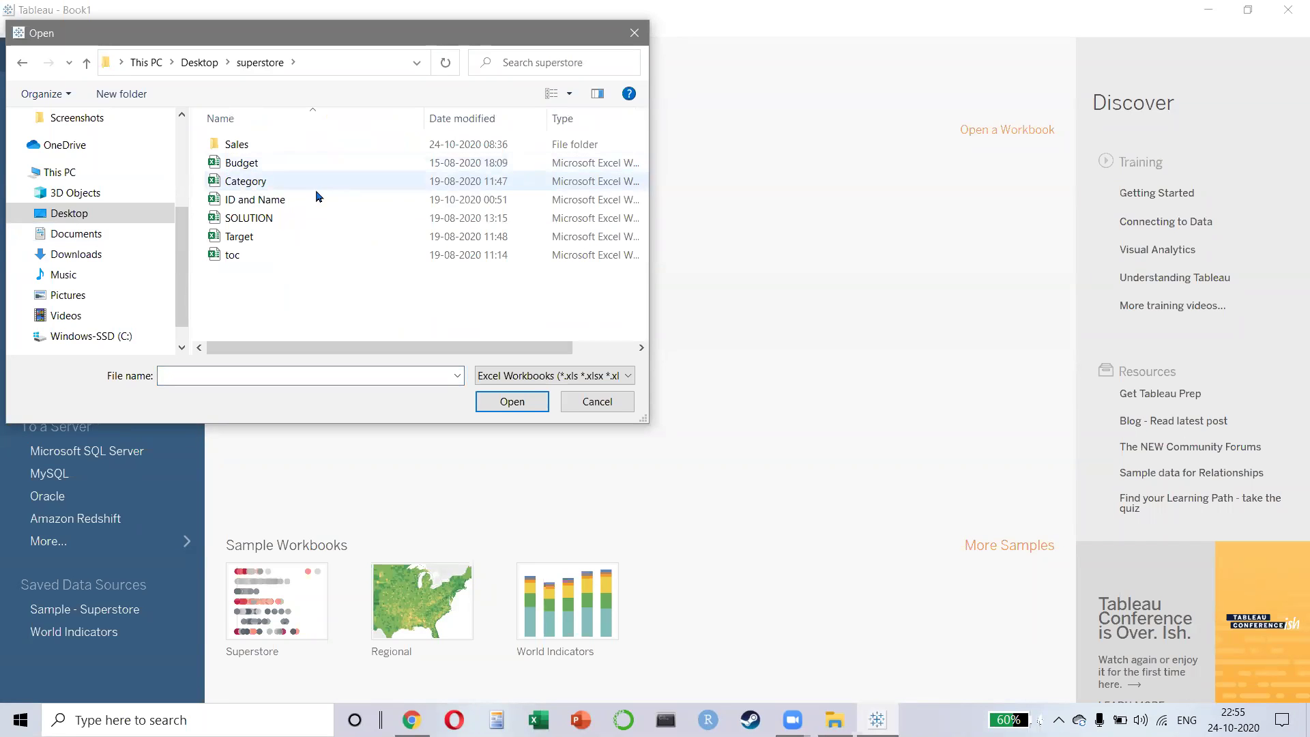
{"action": "key", "text": "BackSpace"}
{"action": "double_click", "coordinate": [572, 191]}
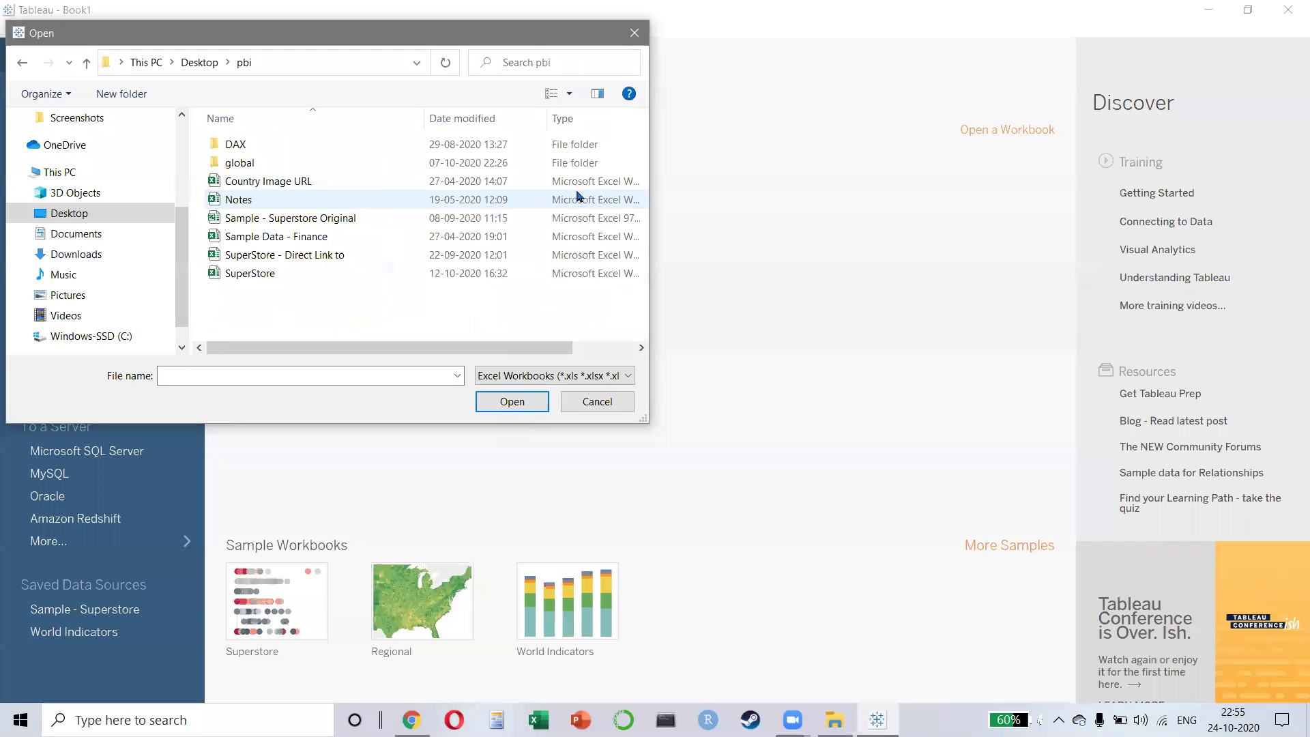
{"action": "left_click", "coordinate": [311, 274]}
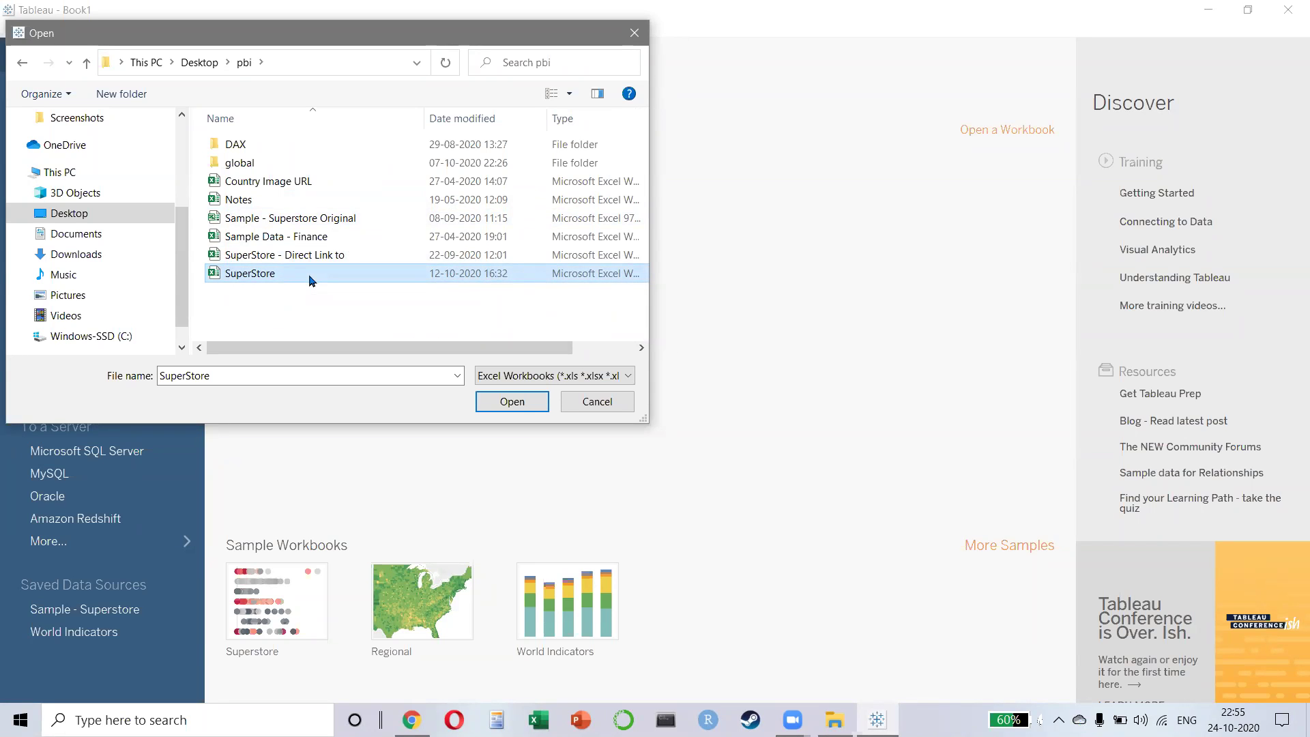
{"action": "double_click", "coordinate": [310, 276]}
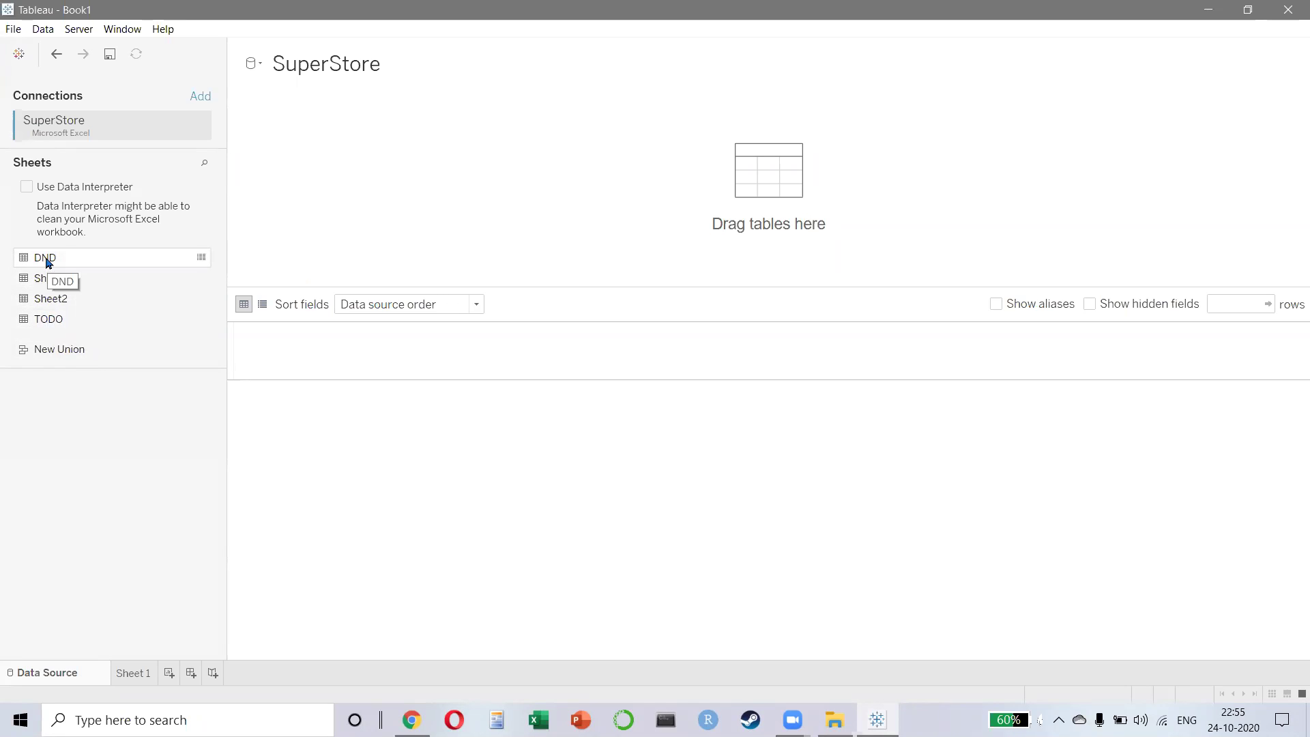
- Add the DND sheet to the SuperStore data source and look across the columns of its data preview
{"action": "left_click_drag", "start_coordinate": [47, 263], "coordinate": [707, 215]}
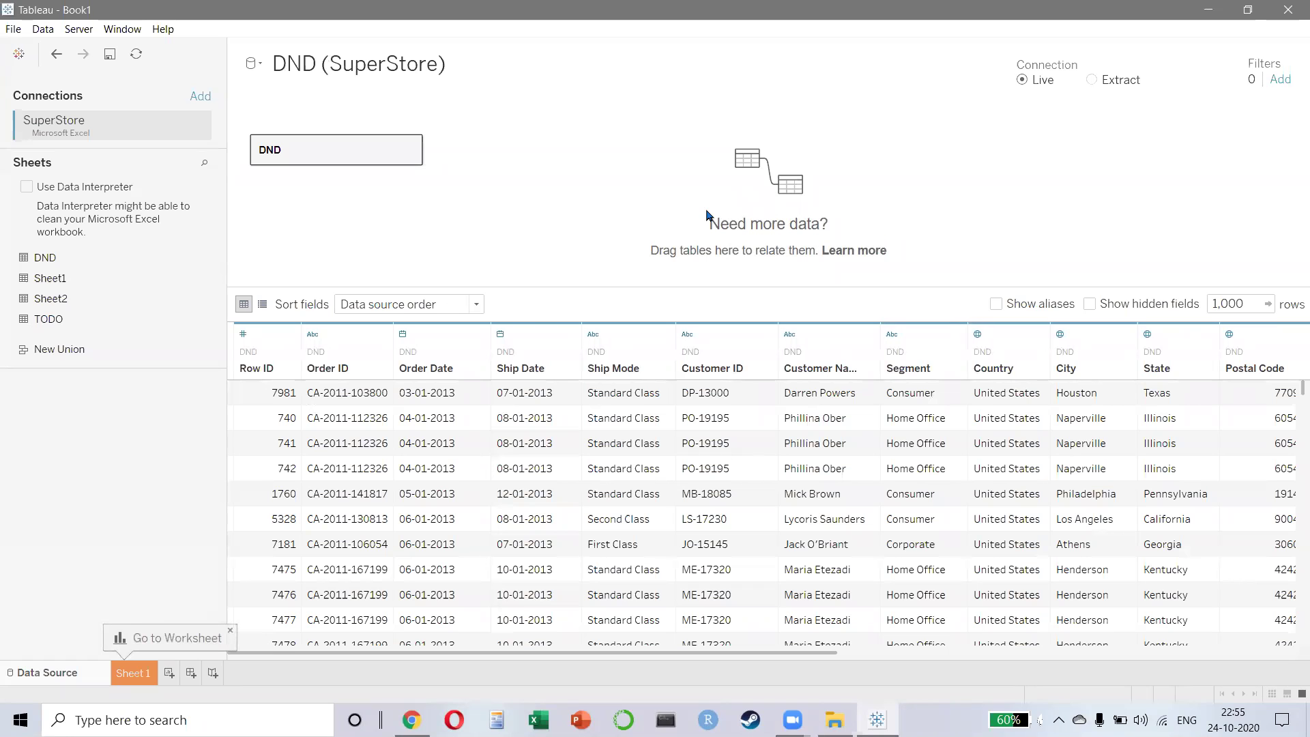
{"action": "scroll", "coordinate": [394, 667], "scroll_direction": "right", "scroll_amount": 1}
{"action": "scroll", "coordinate": [393, 667], "scroll_direction": "right", "scroll_amount": 7}
{"action": "scroll", "coordinate": [409, 665], "scroll_direction": "left", "scroll_amount": 7}
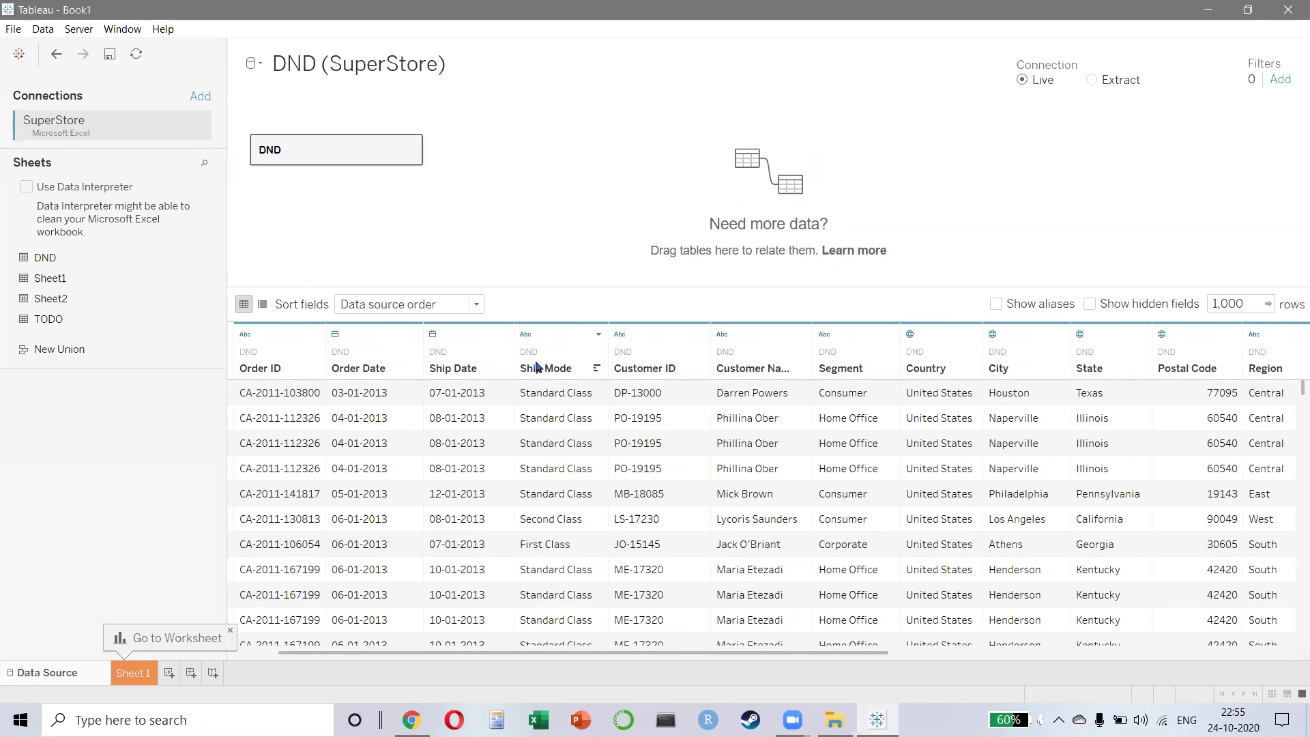
- Review the field options offered for the Ship Mode column, leaving the field as it is
{"action": "left_click", "coordinate": [552, 343]}
{"action": "right_click", "coordinate": [553, 346]}
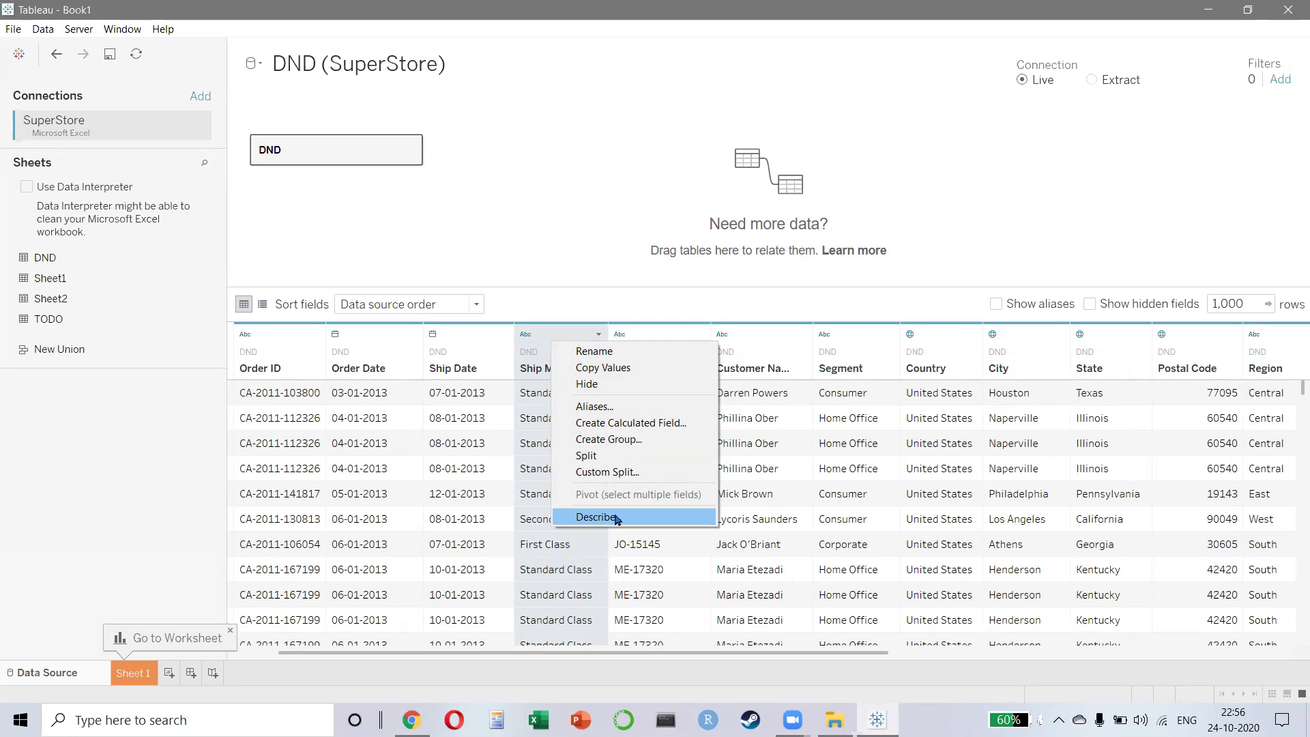
{"action": "left_click", "coordinate": [546, 247]}
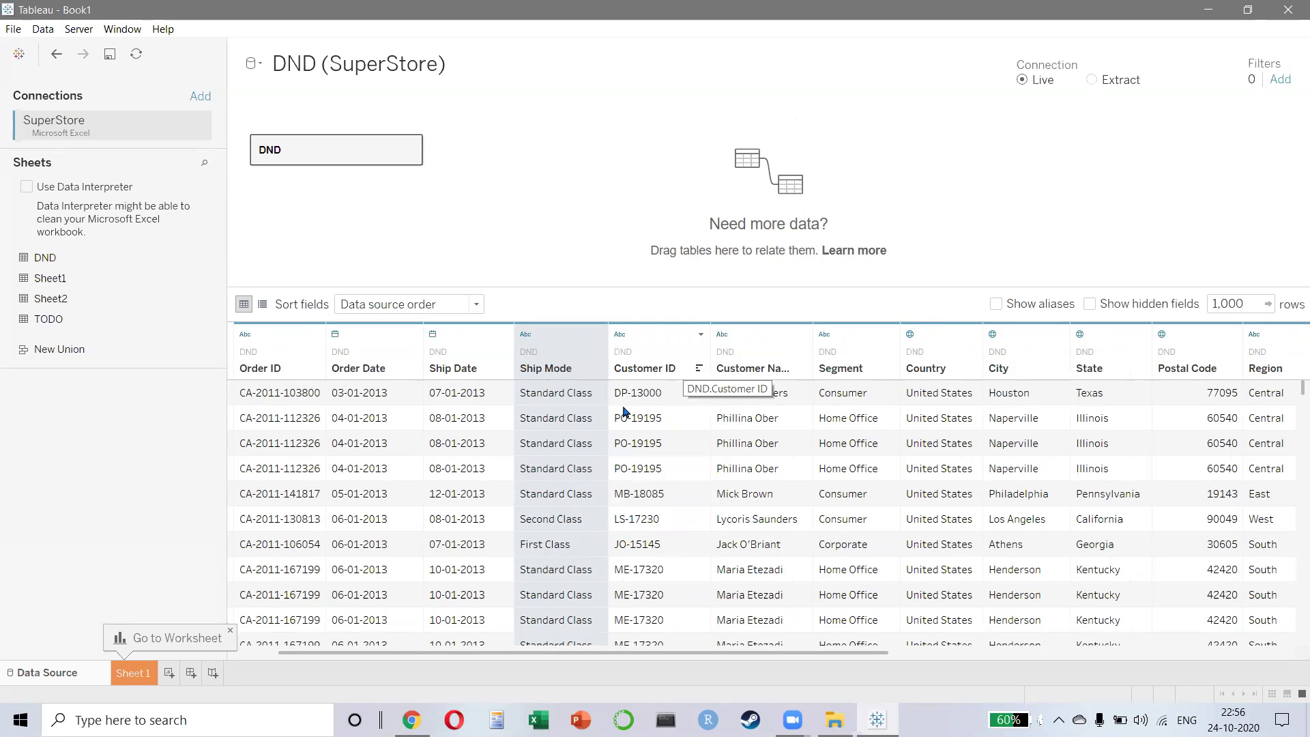
- Open the Sheet 1 worksheet and widen the Data pane slightly
{"action": "left_click", "coordinate": [134, 682]}
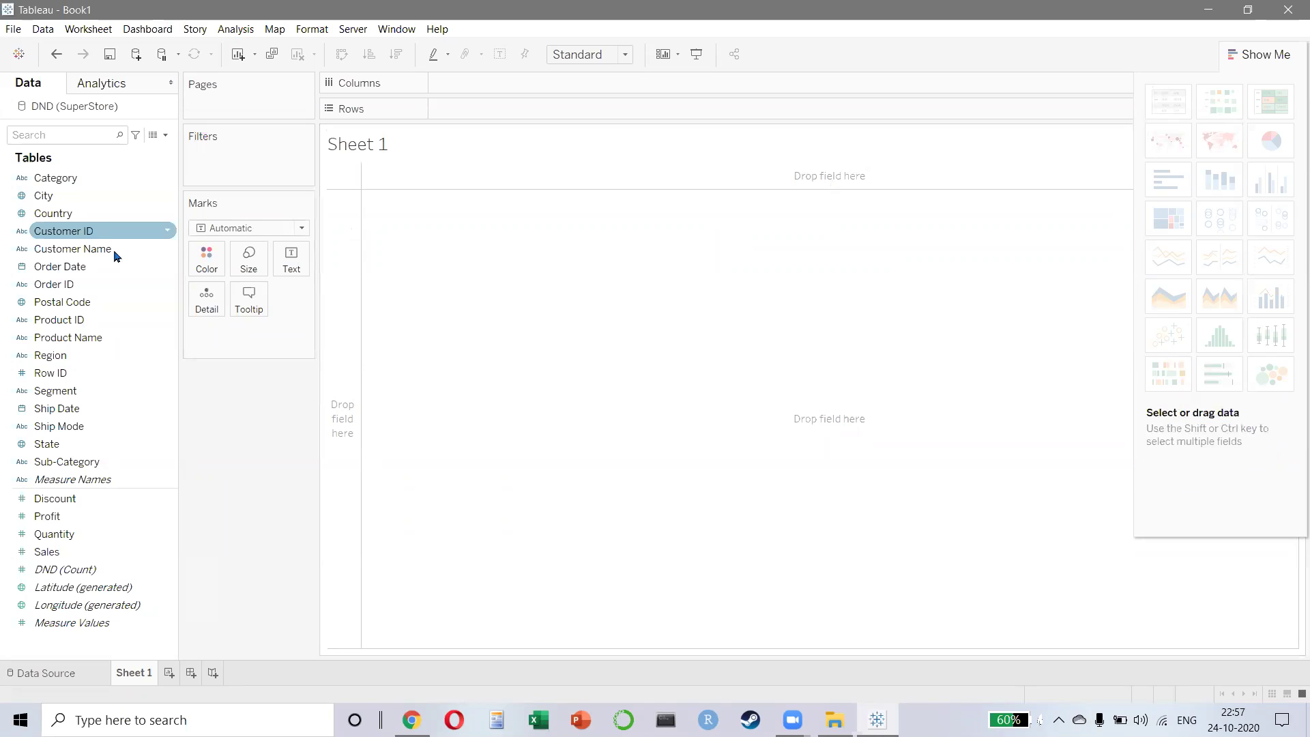
{"action": "left_click", "coordinate": [79, 215]}
{"action": "left_click", "coordinate": [71, 194]}
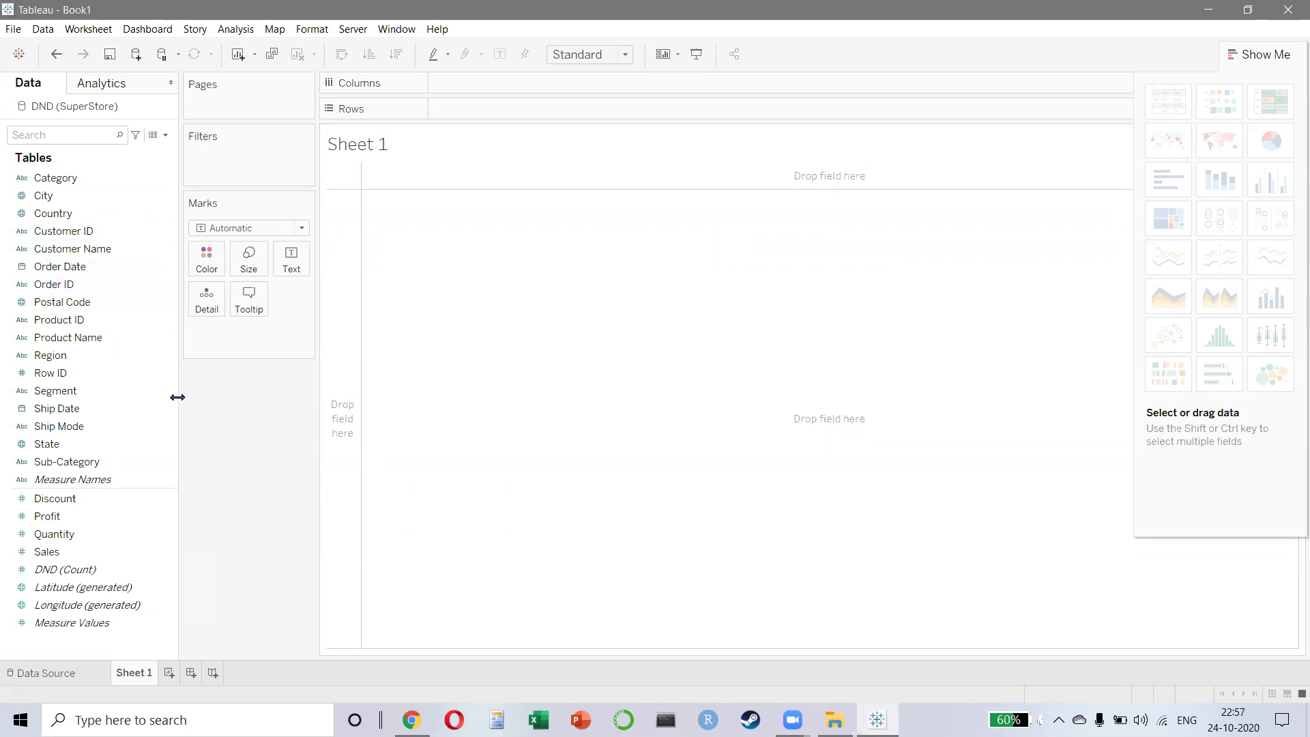
{"action": "left_click_drag", "start_coordinate": [178, 395], "coordinate": [213, 392]}
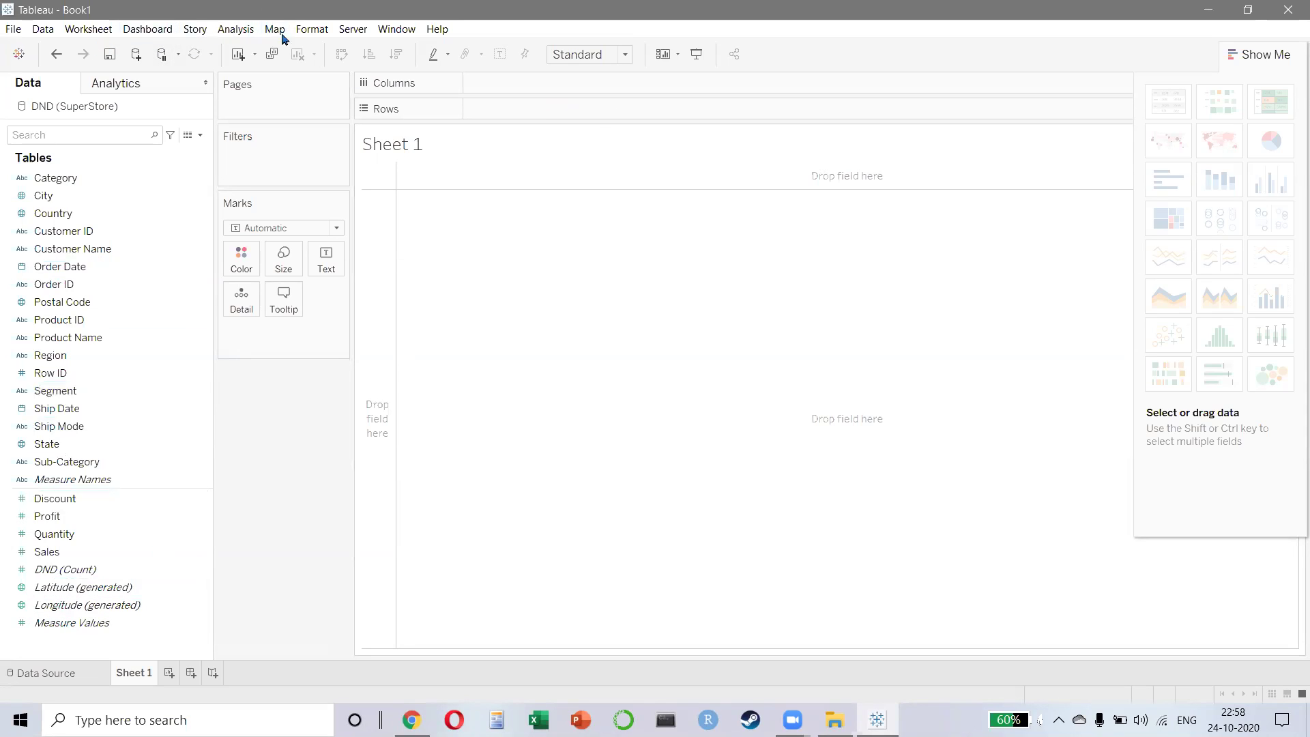
- Review which cards and shelves can be shown or hidden on the worksheet
{"action": "left_click", "coordinate": [110, 32]}
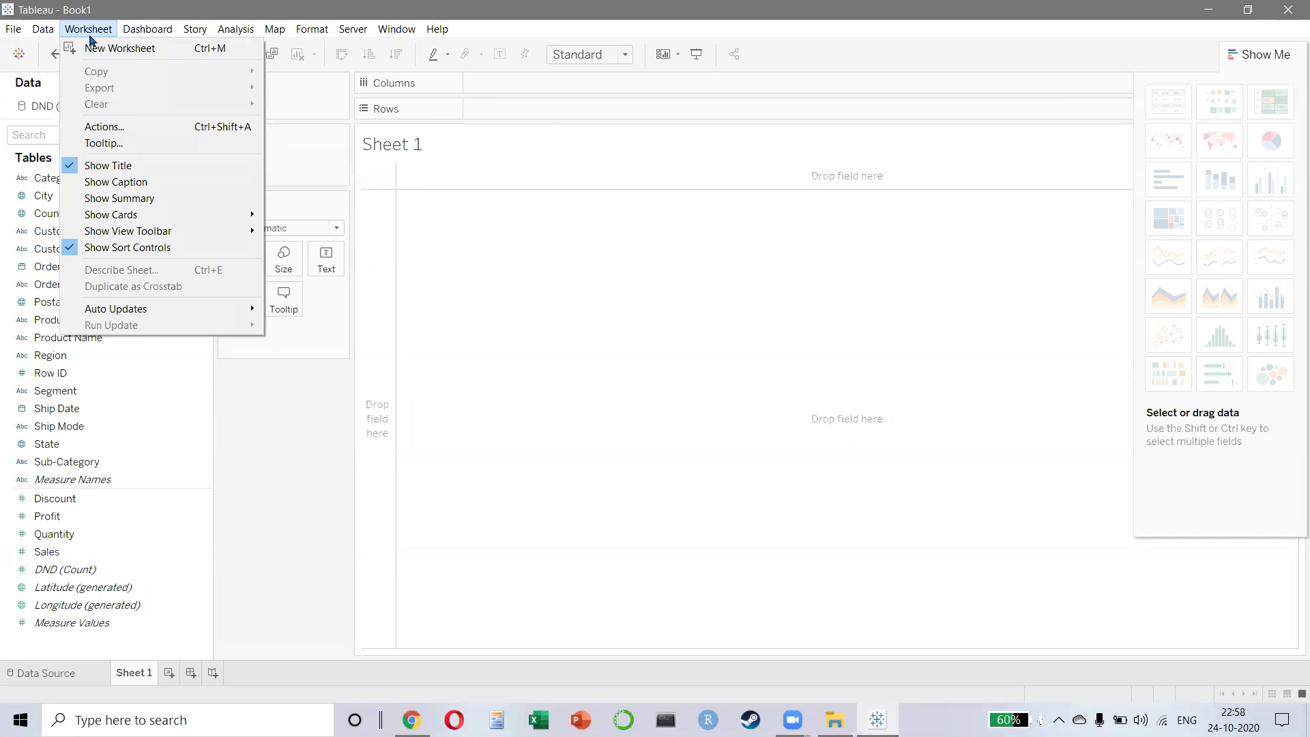
{"action": "mouse_move", "coordinate": [195, 220]}
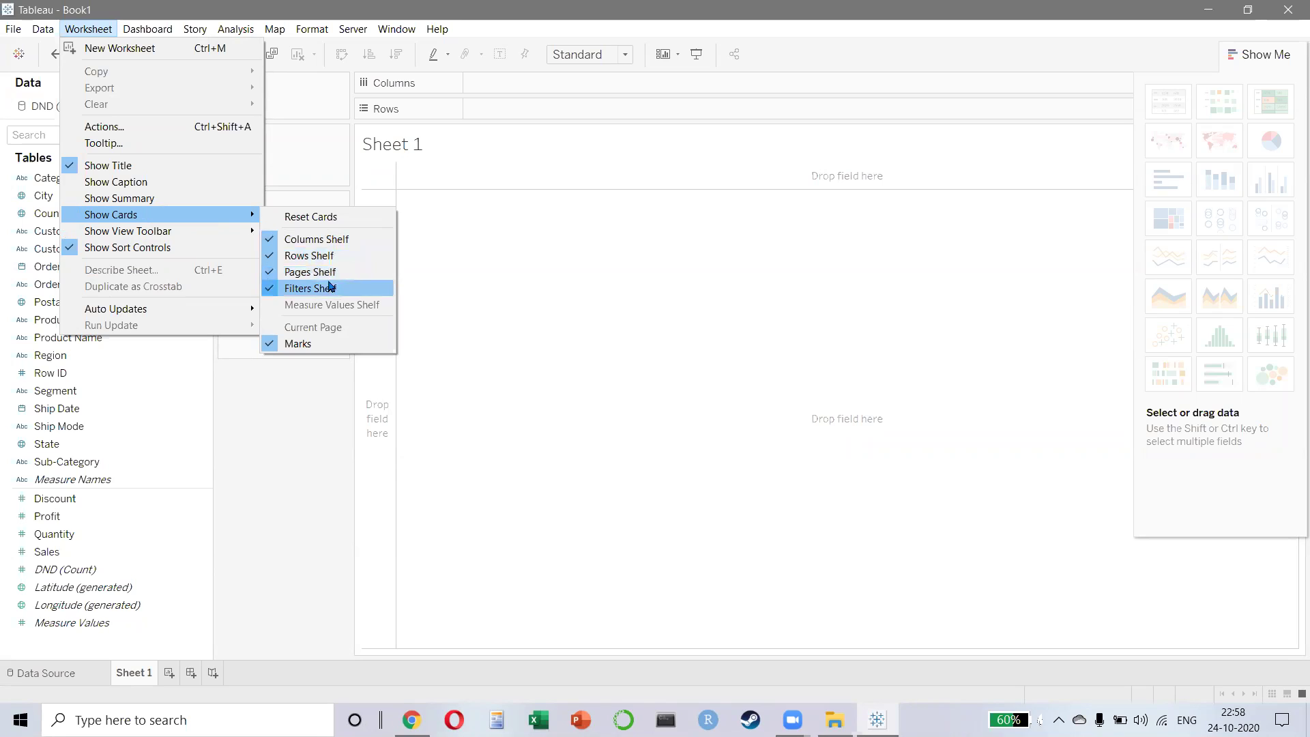
{"action": "left_click", "coordinate": [282, 412]}
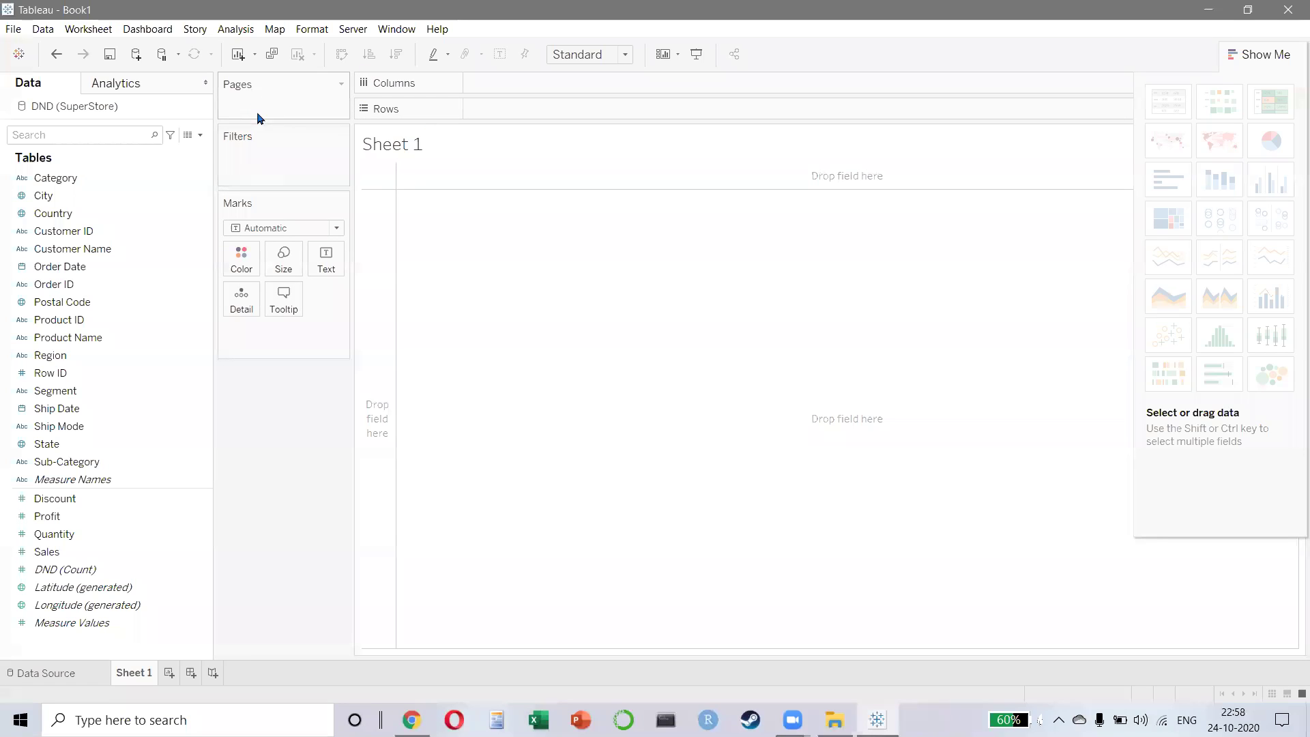
- Hide the Marks card on Sheet 1 and show it again
{"action": "left_click", "coordinate": [166, 31]}
{"action": "mouse_move", "coordinate": [90, 33]}
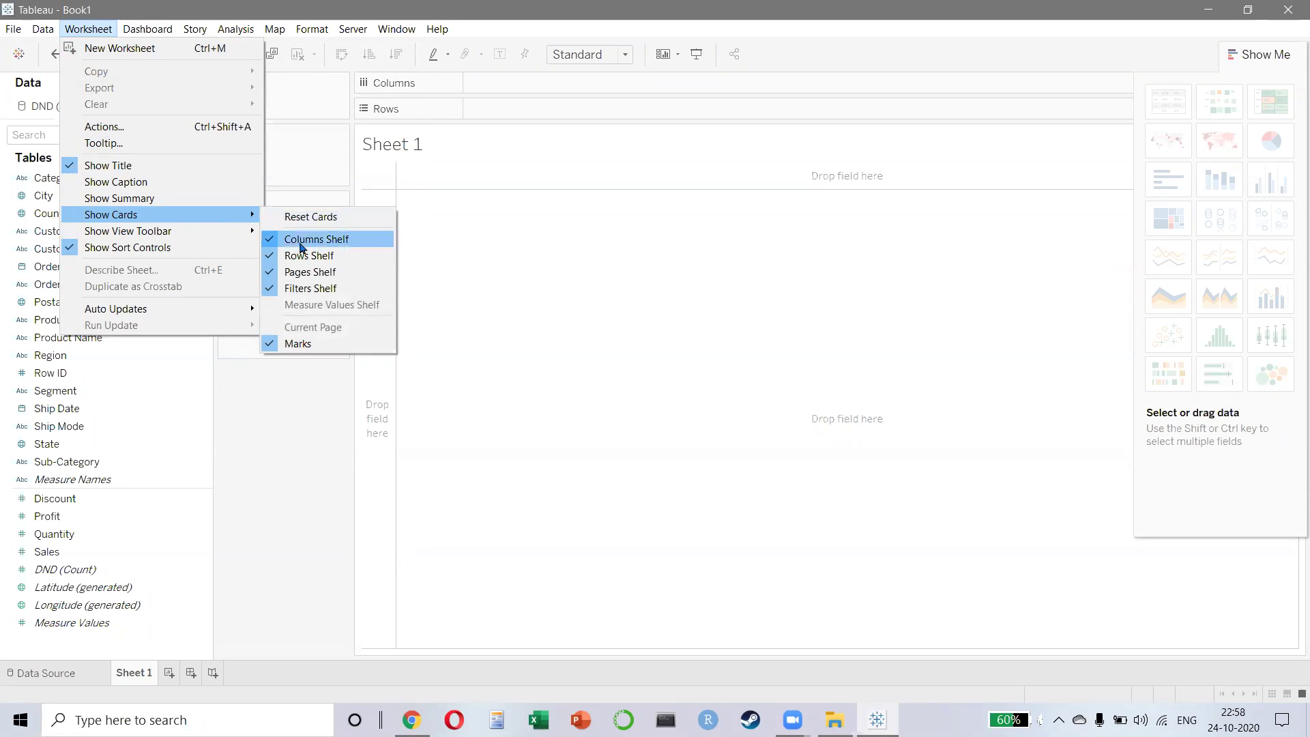
{"action": "left_click", "coordinate": [304, 343]}
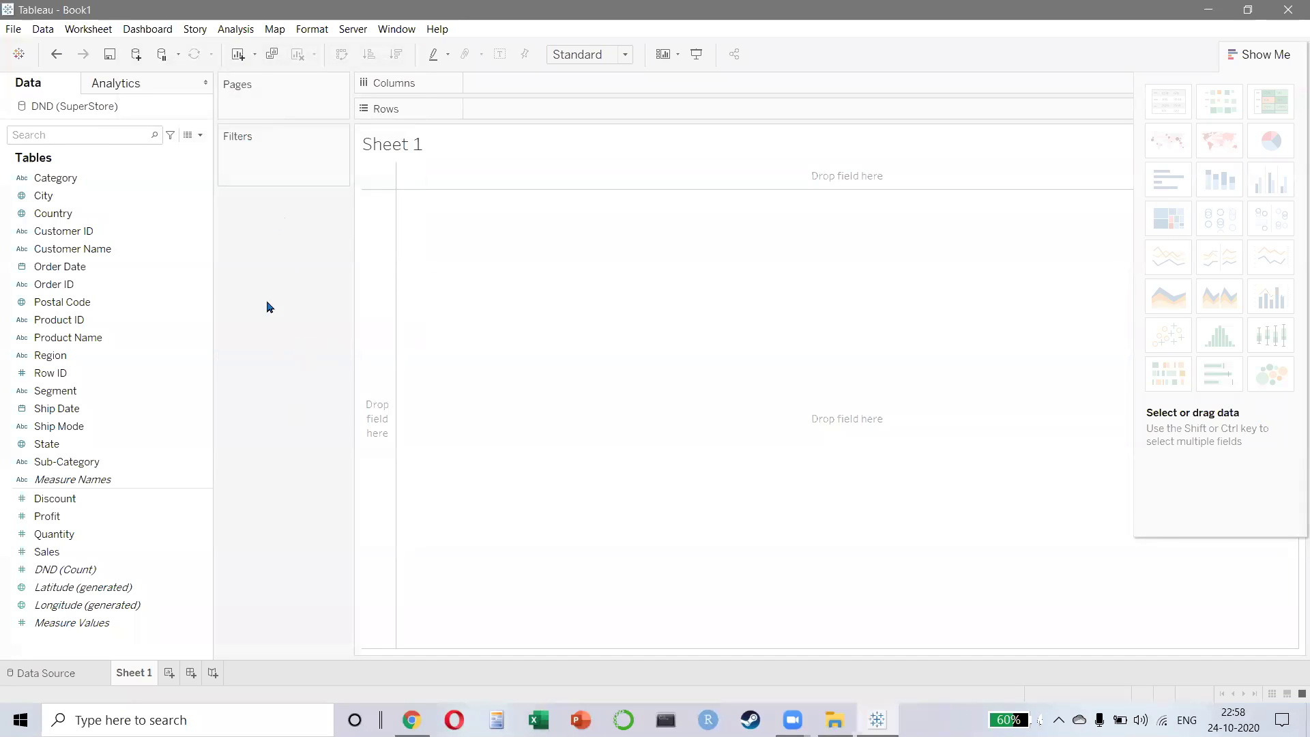
{"action": "left_click", "coordinate": [88, 29]}
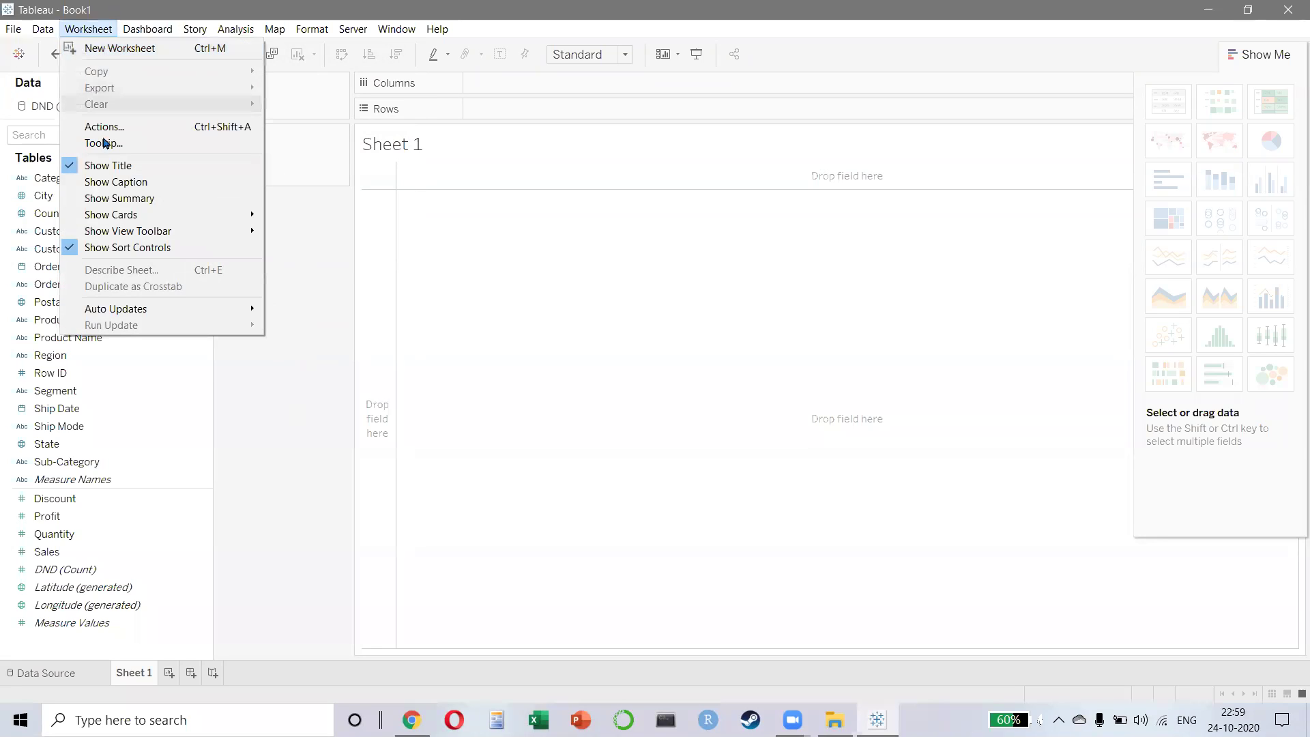
{"action": "mouse_move", "coordinate": [212, 215]}
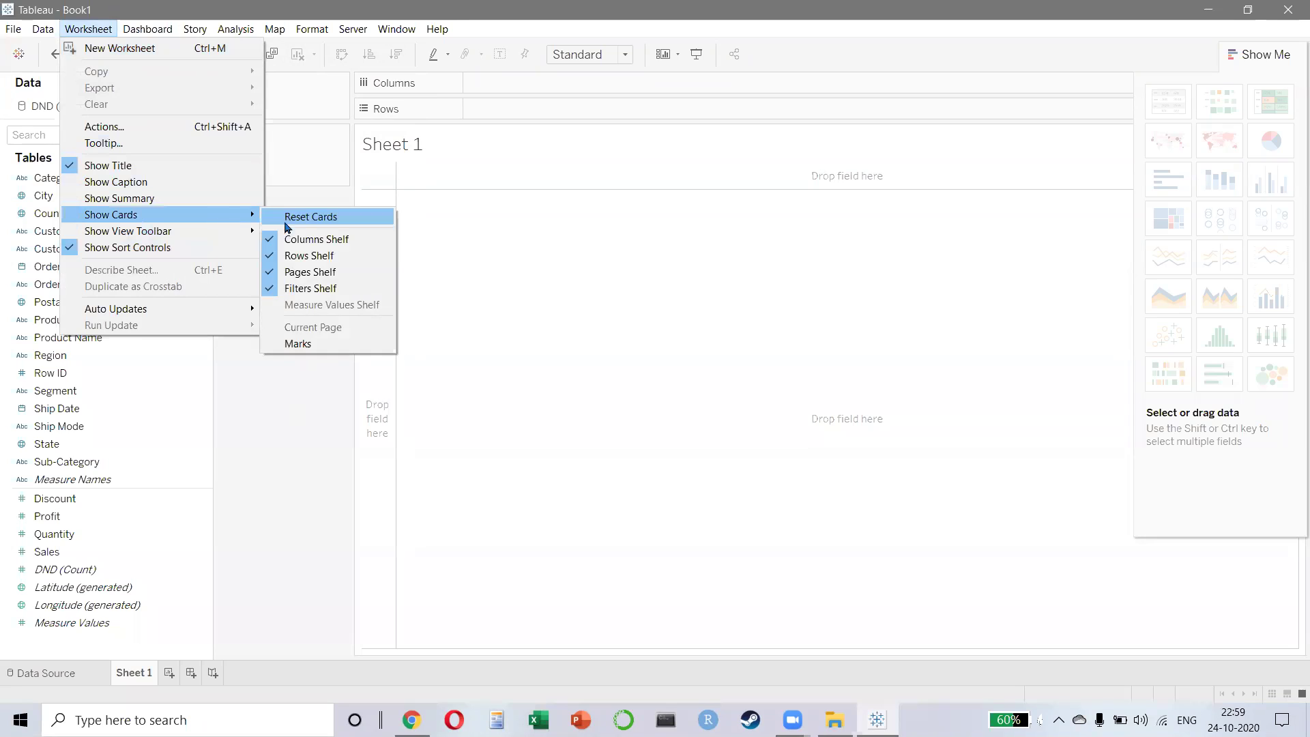
{"action": "left_click", "coordinate": [308, 343]}
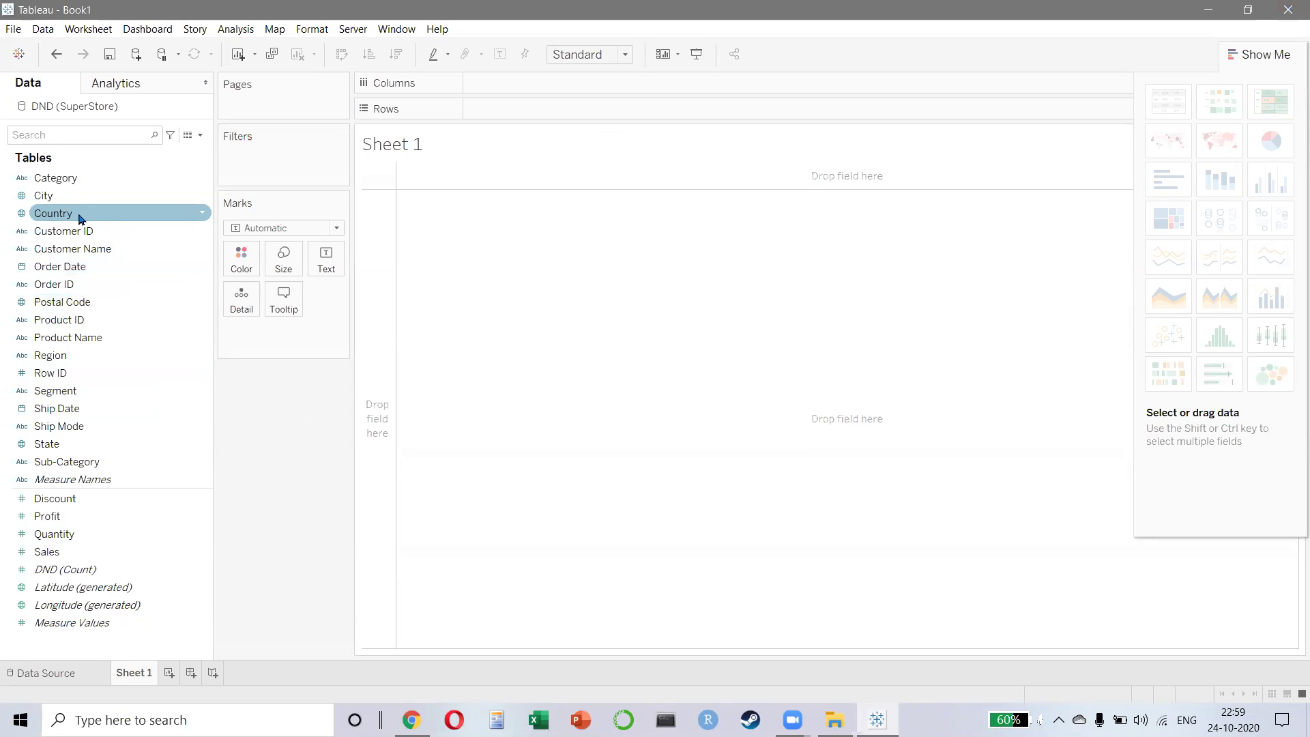
- Plot the State field on a map and correct its unknown locations by fixing the country to United States
{"action": "left_click", "coordinate": [55, 447]}
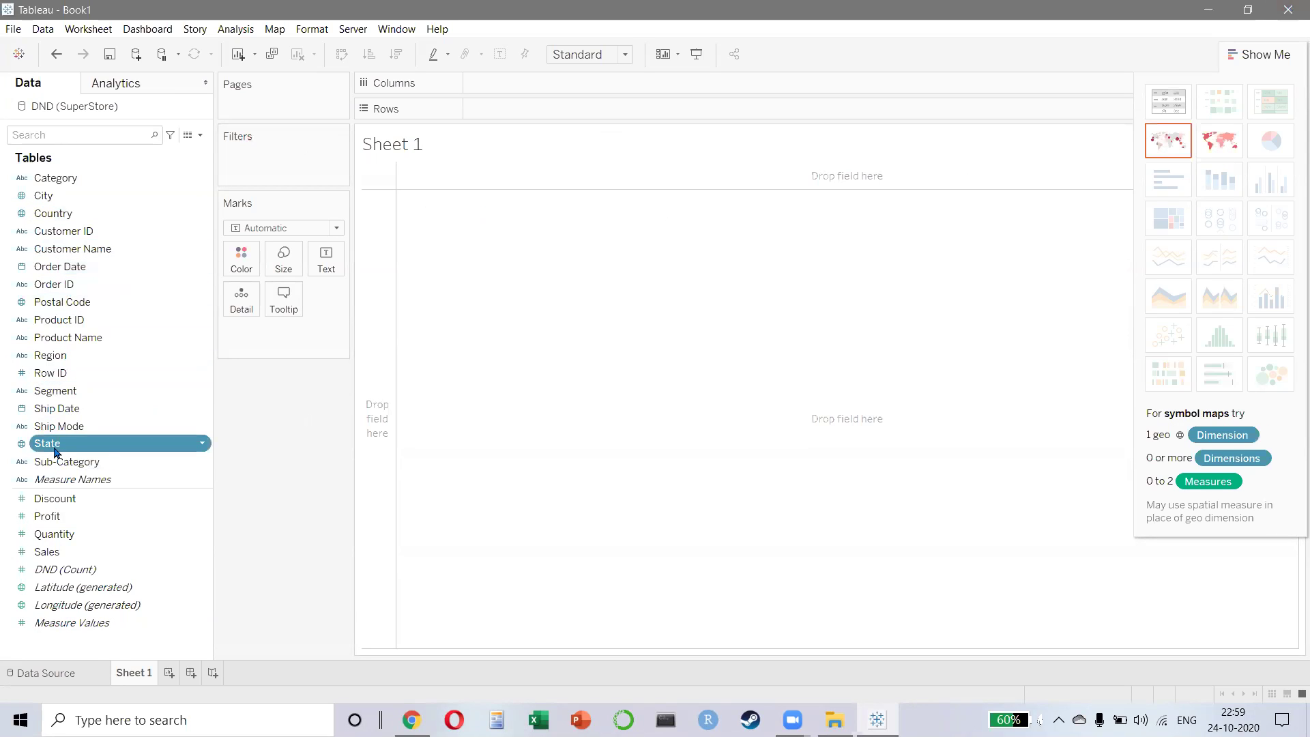
{"action": "double_click", "coordinate": [55, 449]}
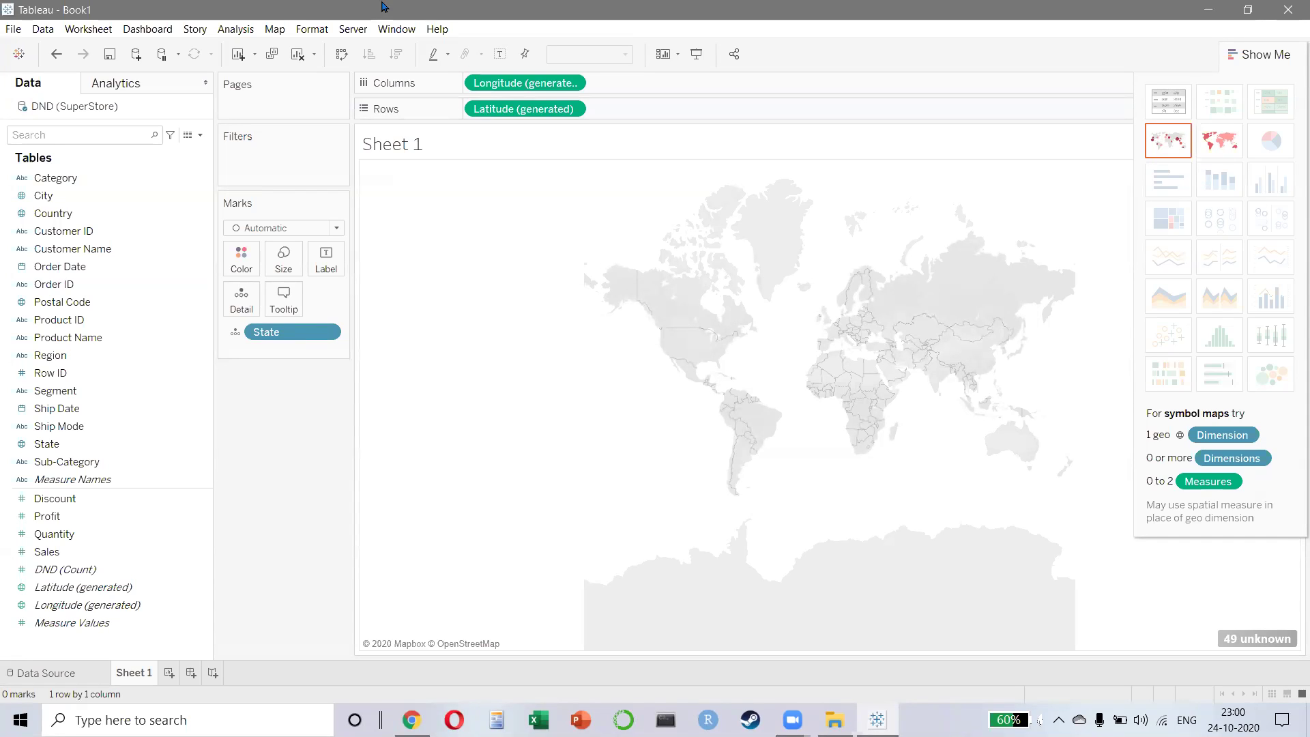
{"action": "left_click", "coordinate": [1263, 639]}
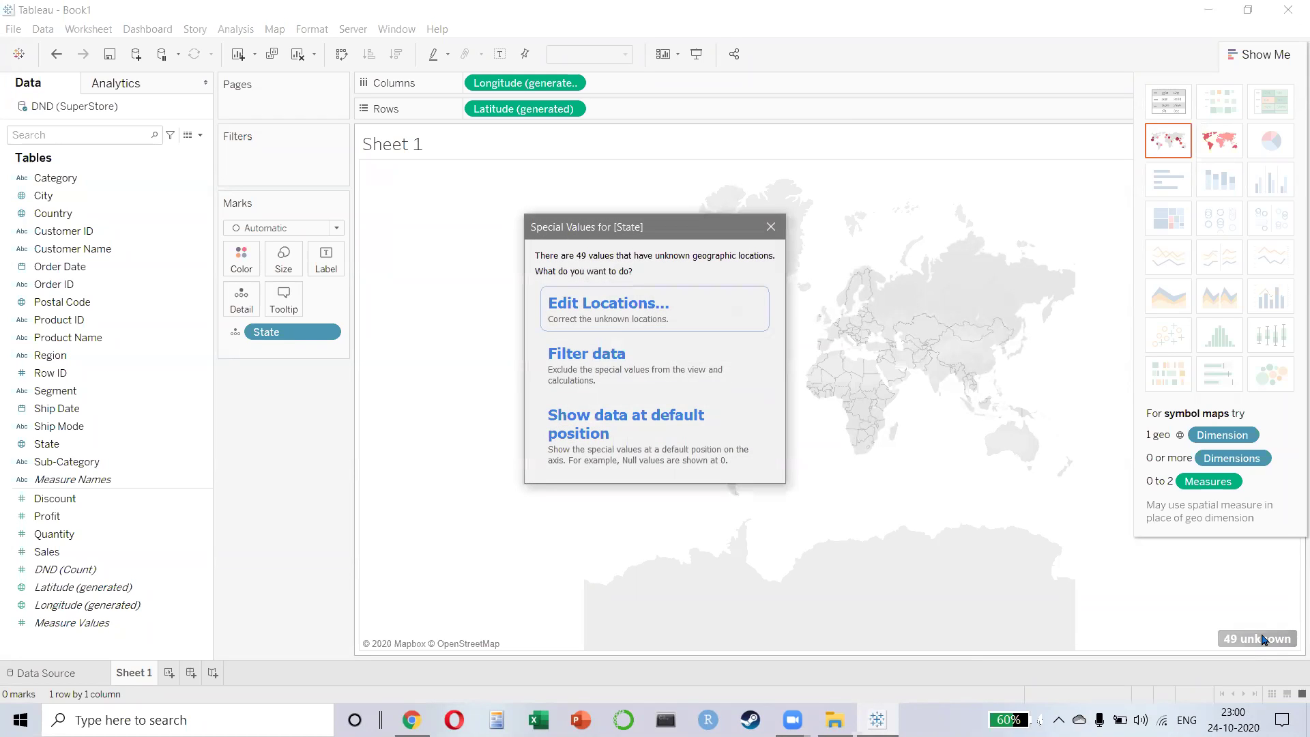
{"action": "left_click", "coordinate": [674, 321]}
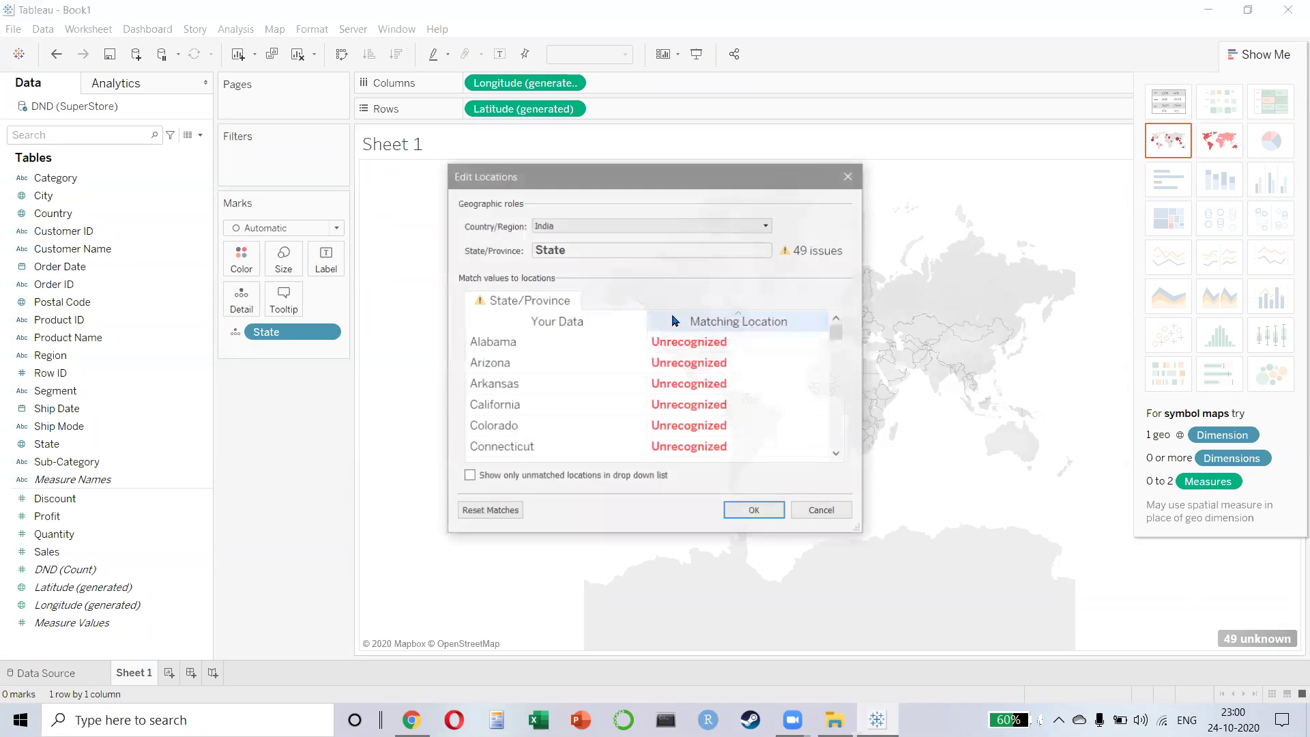
{"action": "left_click", "coordinate": [596, 229]}
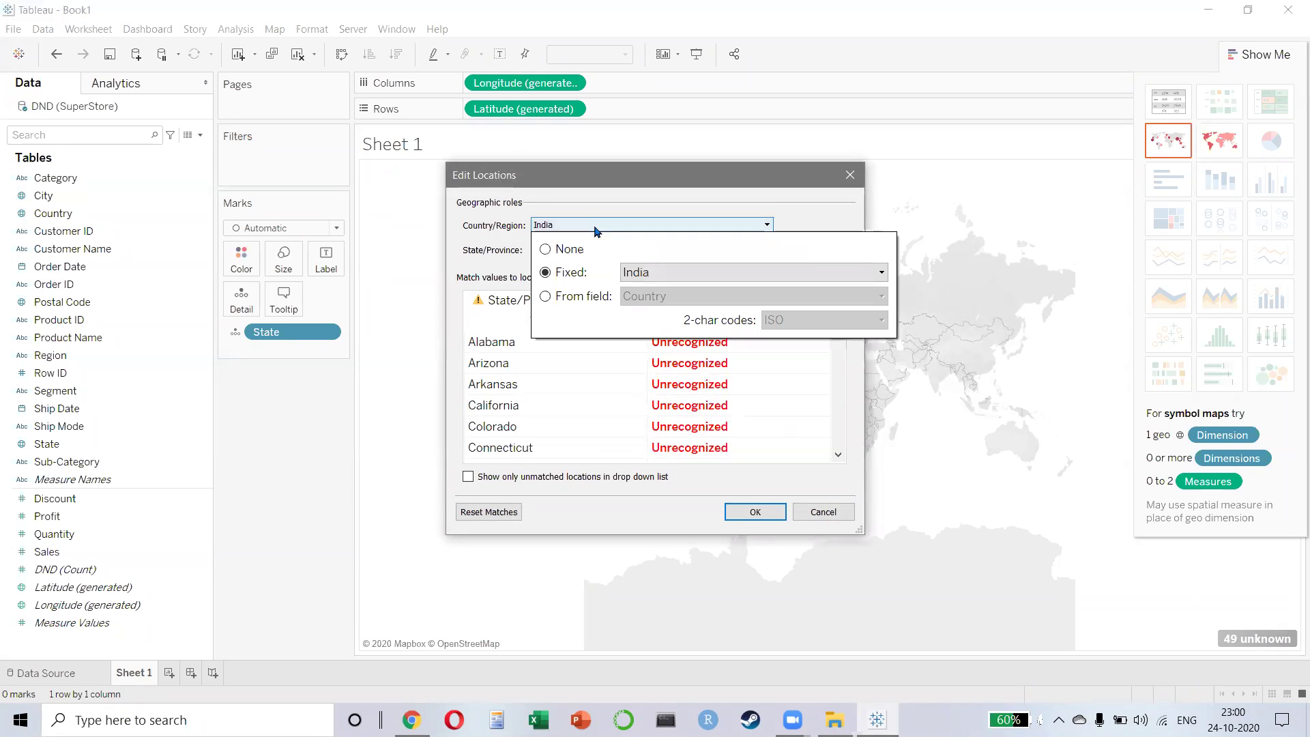
{"action": "left_click", "coordinate": [665, 271]}
{"action": "type", "text": "uni"}
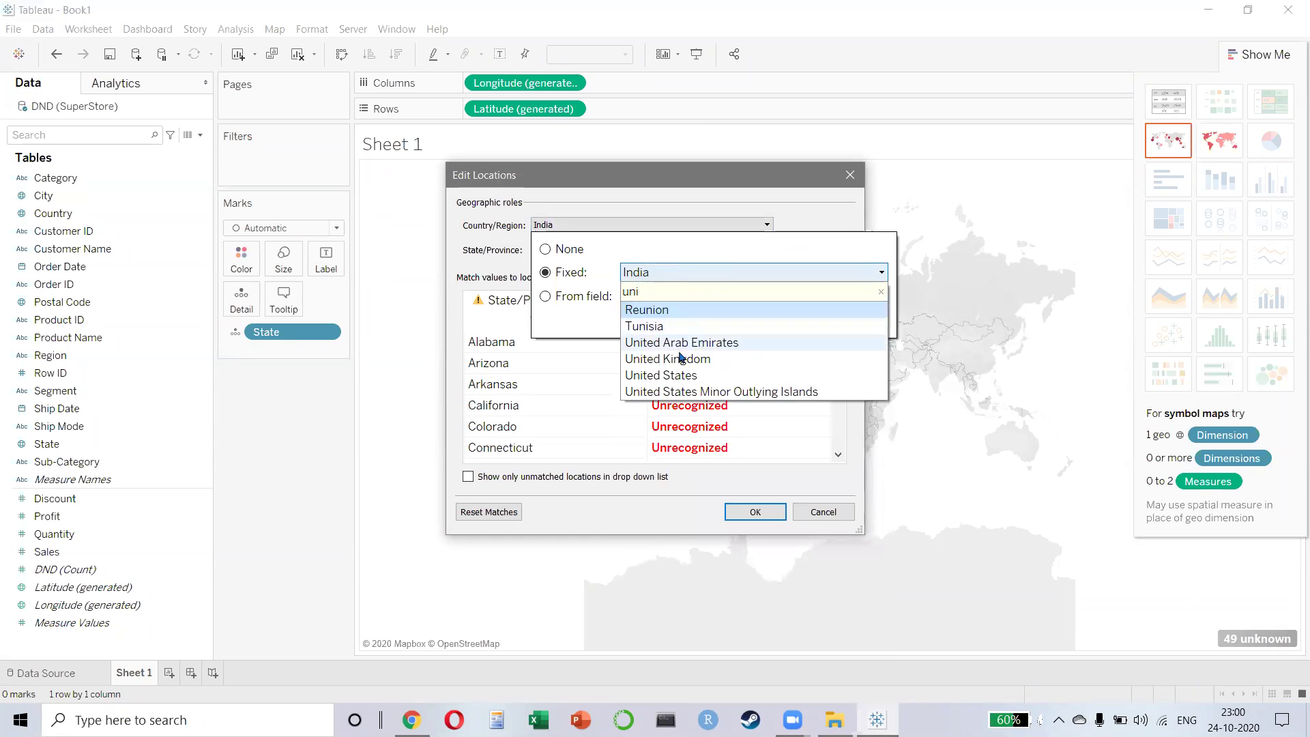
{"action": "left_click", "coordinate": [659, 375]}
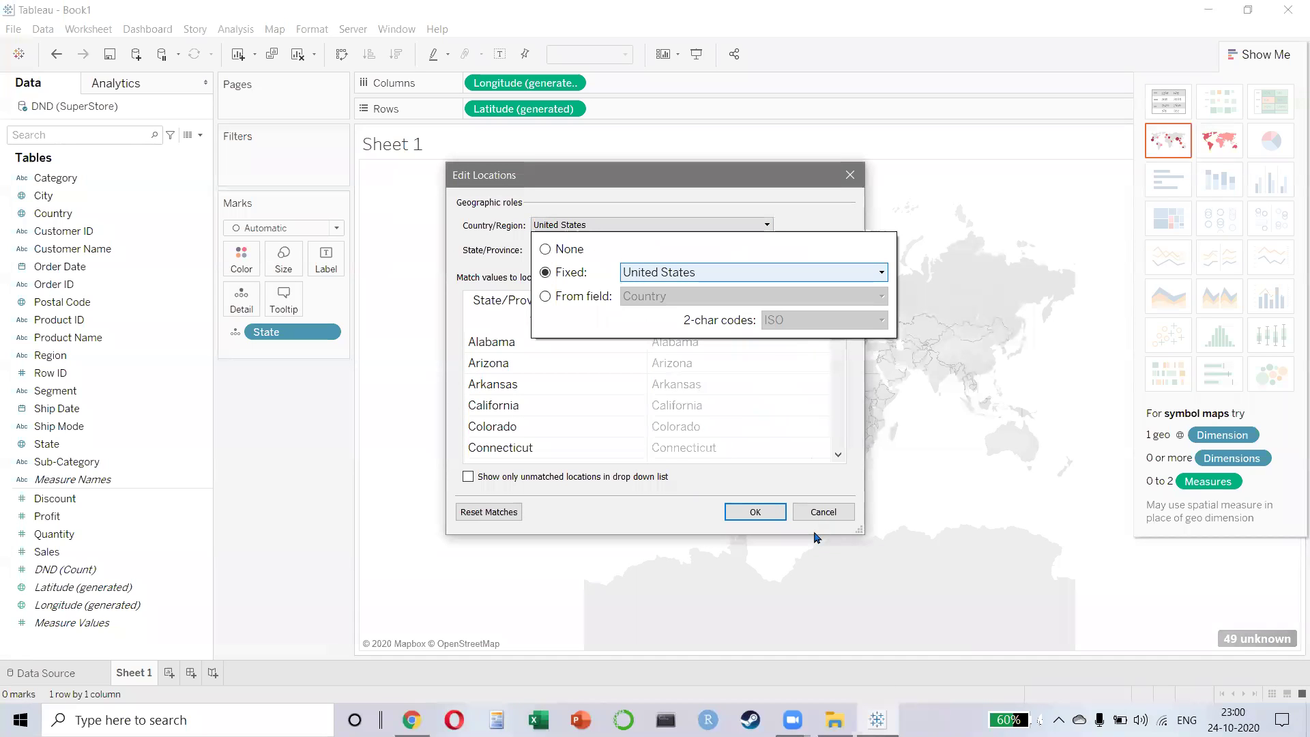
{"action": "key", "text": "Return"}
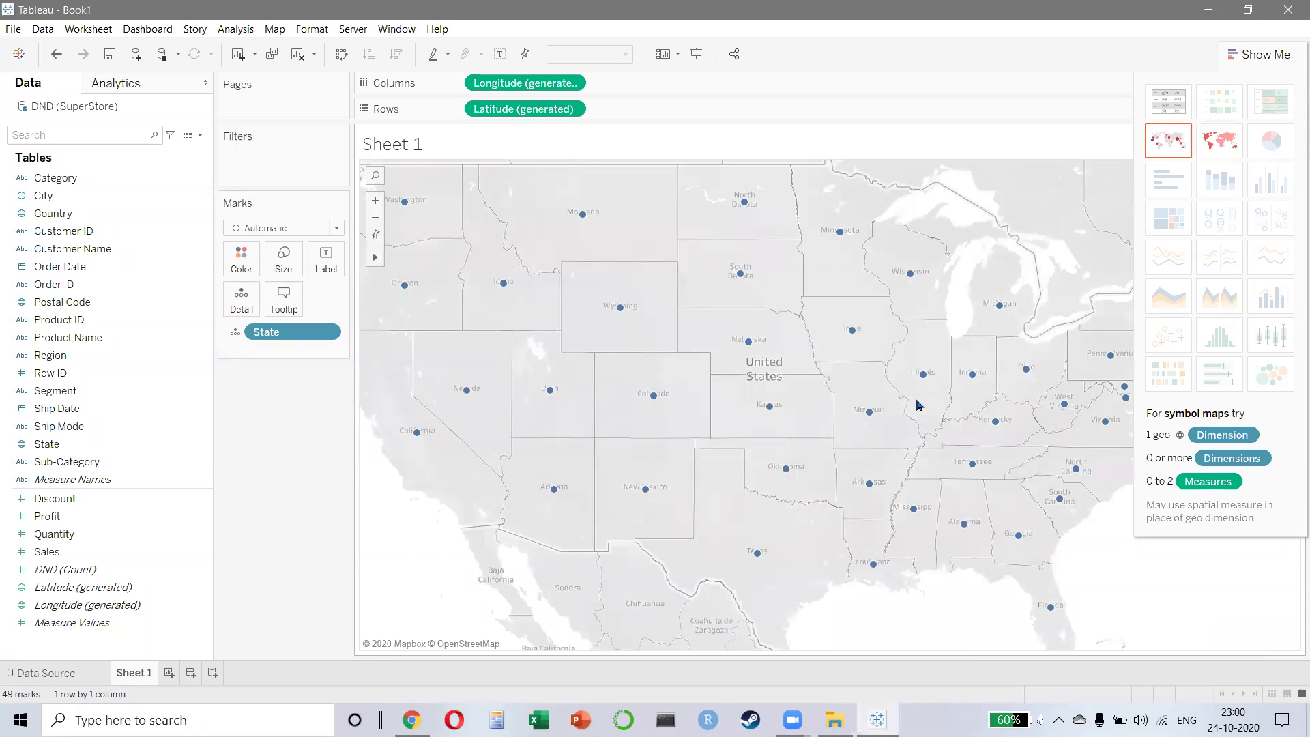
- Size the map's state marks by Sales and enlarge the circles to near the upper end of the size range
{"action": "scroll", "coordinate": [918, 405], "scroll_direction": "down", "scroll_amount": 2}
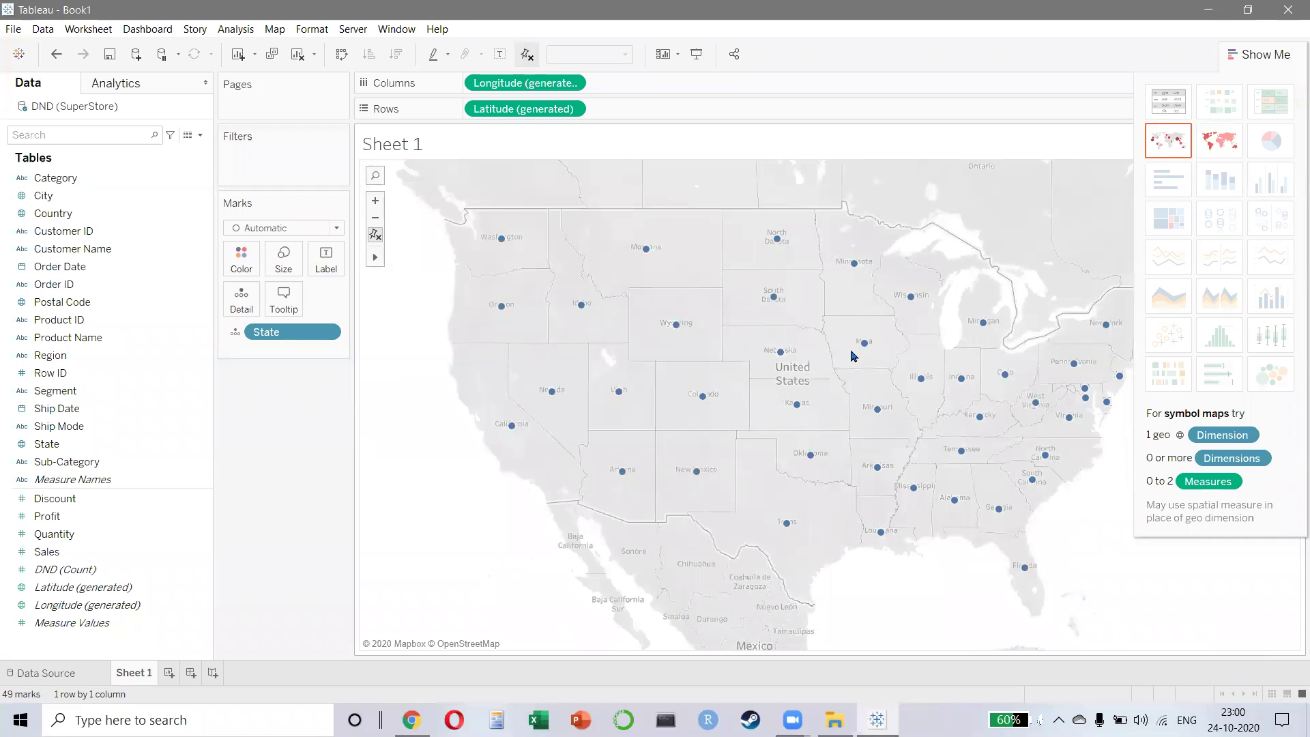
{"action": "mouse_move", "coordinate": [647, 251]}
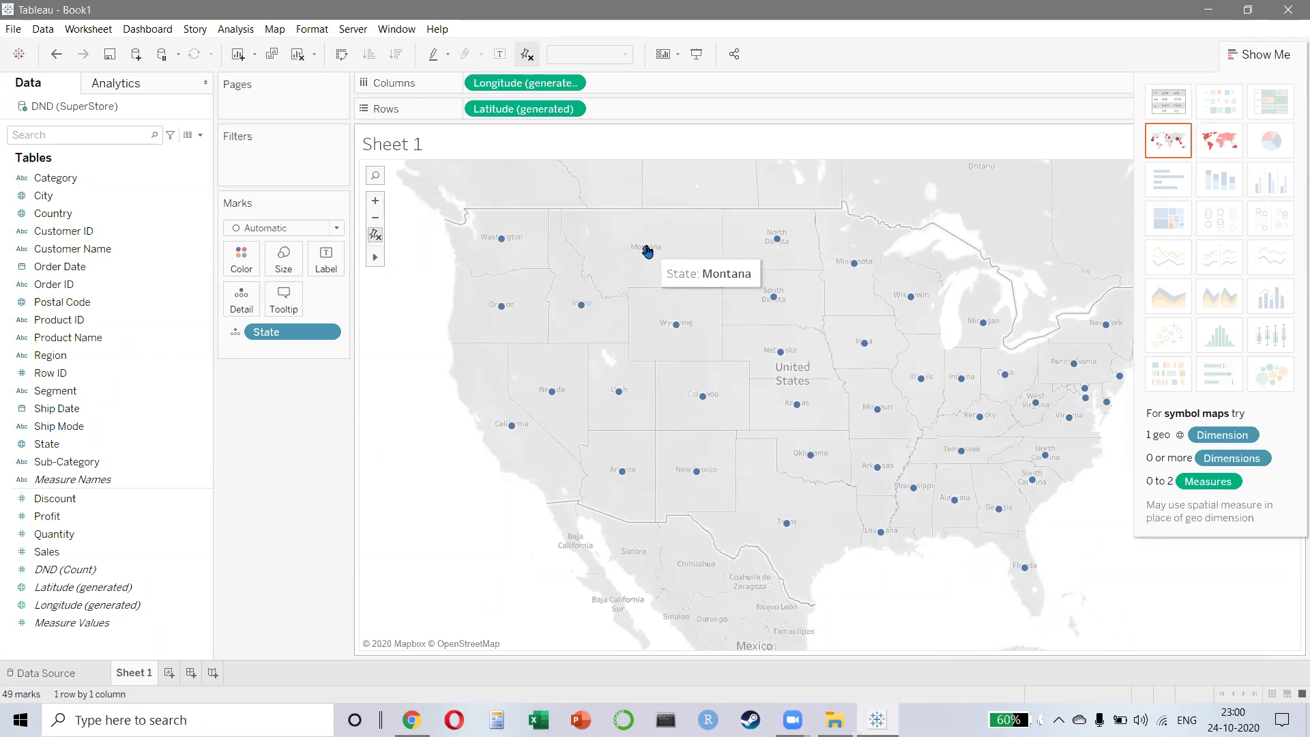
{"action": "mouse_move", "coordinate": [583, 312]}
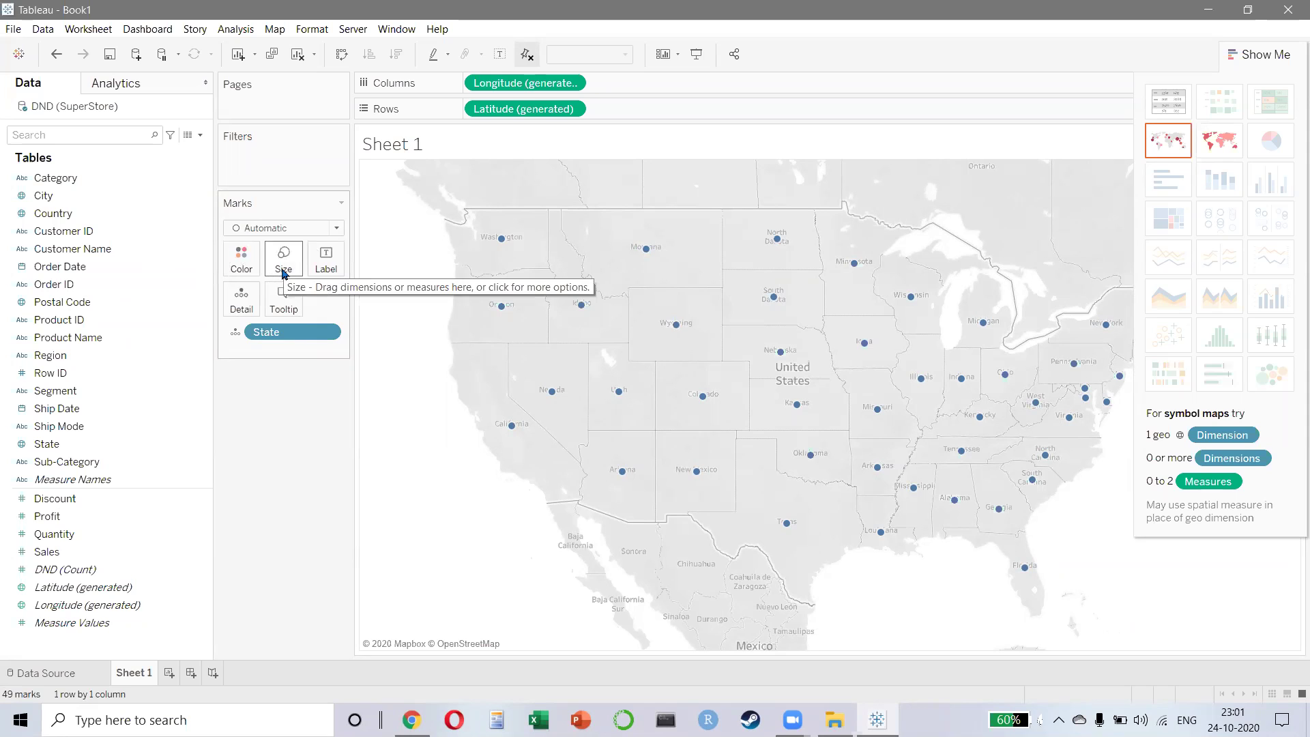
{"action": "left_click_drag", "start_coordinate": [47, 551], "coordinate": [287, 271]}
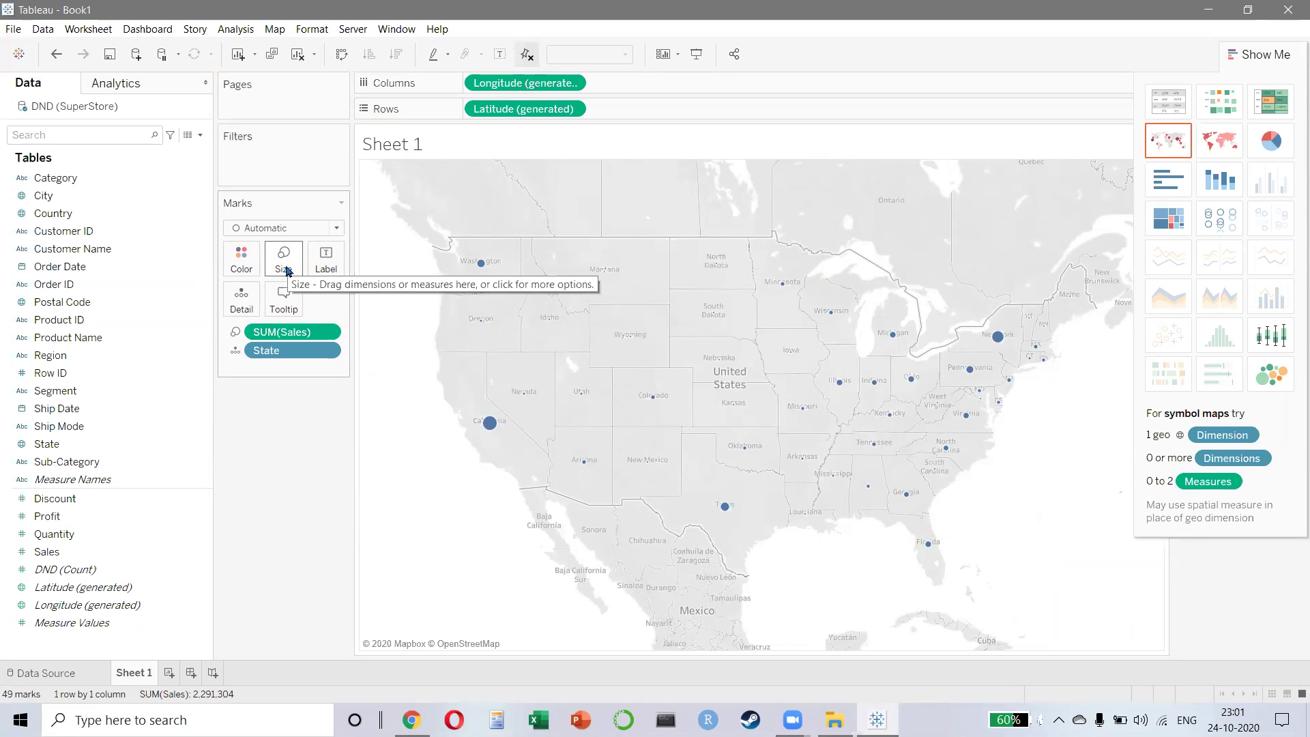
{"action": "left_click", "coordinate": [287, 271]}
{"action": "left_click_drag", "start_coordinate": [309, 305], "coordinate": [380, 305]}
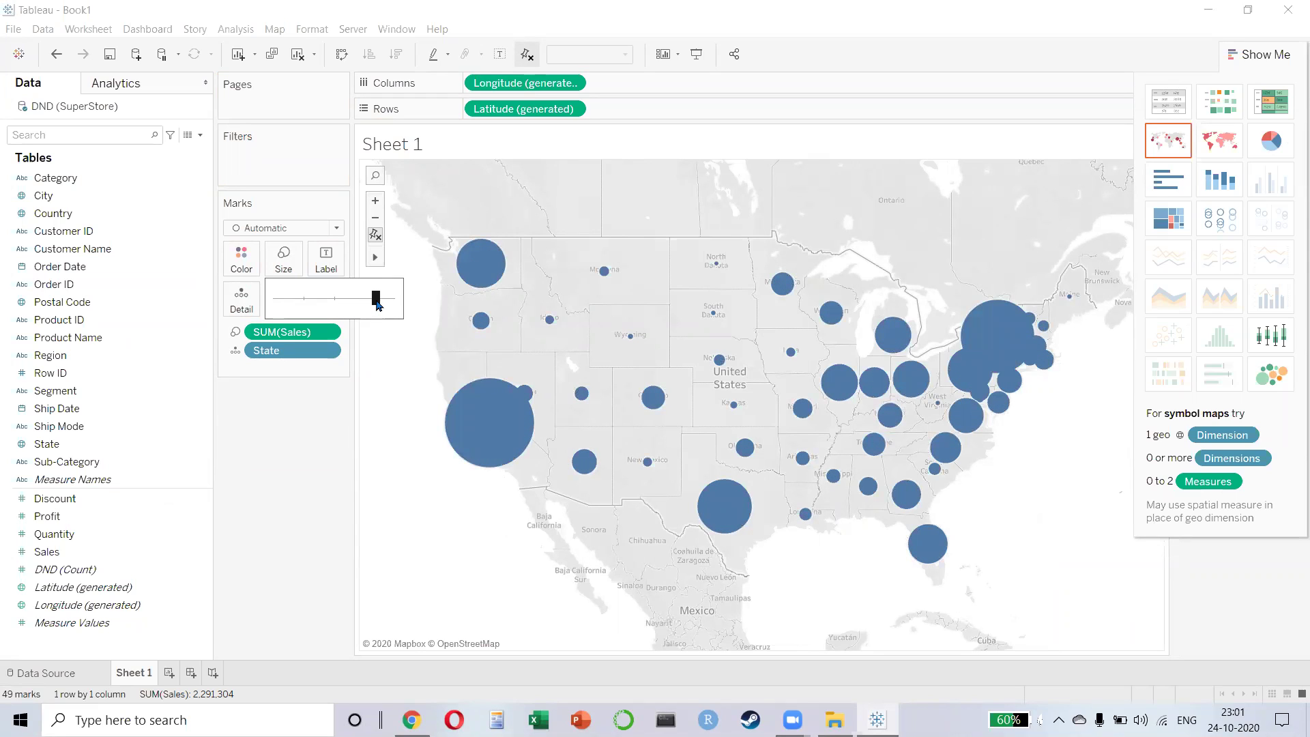
{"action": "left_click", "coordinate": [310, 570]}
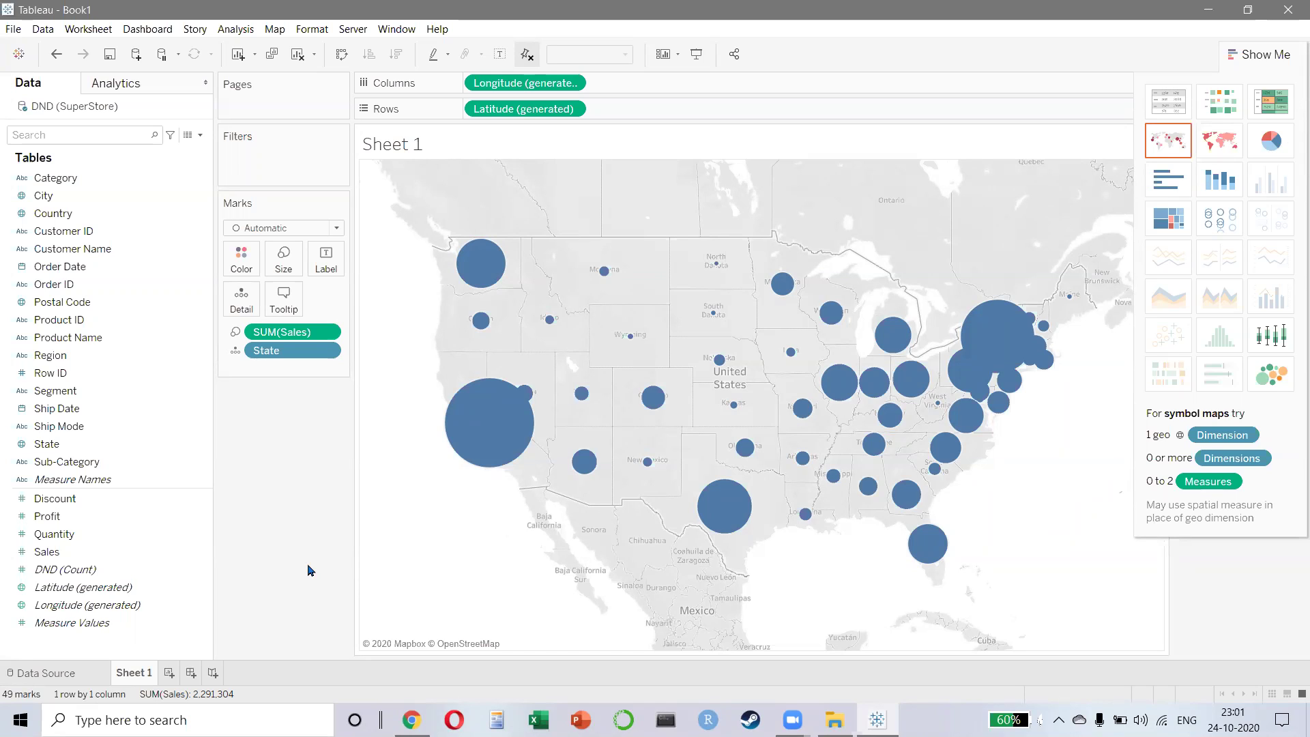
- Color the state circles by Sales, then remove State from the marks and undo that removal
{"action": "mouse_move", "coordinate": [75, 551]}
{"action": "left_mouse_down"}
{"action": "mouse_move", "coordinate": [217, 330]}
{"action": "mouse_move", "coordinate": [232, 270]}
{"action": "left_mouse_up"}
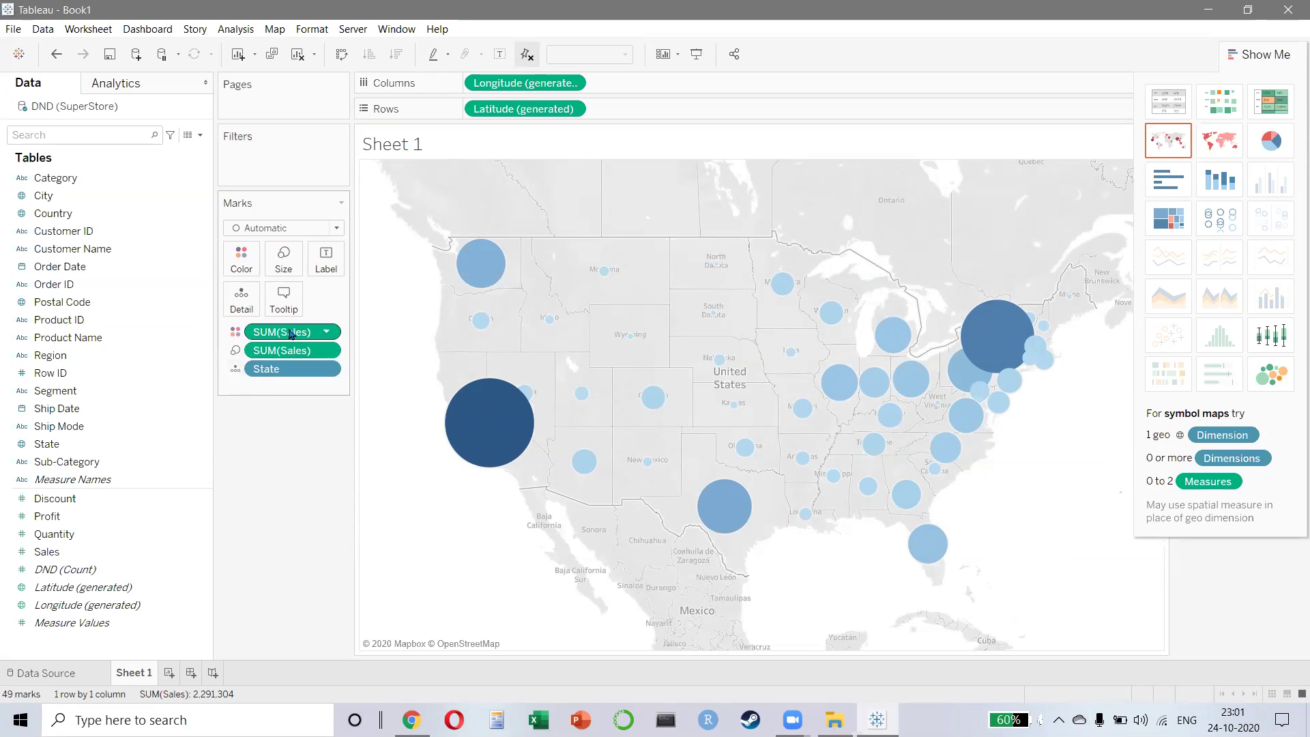
{"action": "left_click_drag", "start_coordinate": [266, 368], "coordinate": [263, 459]}
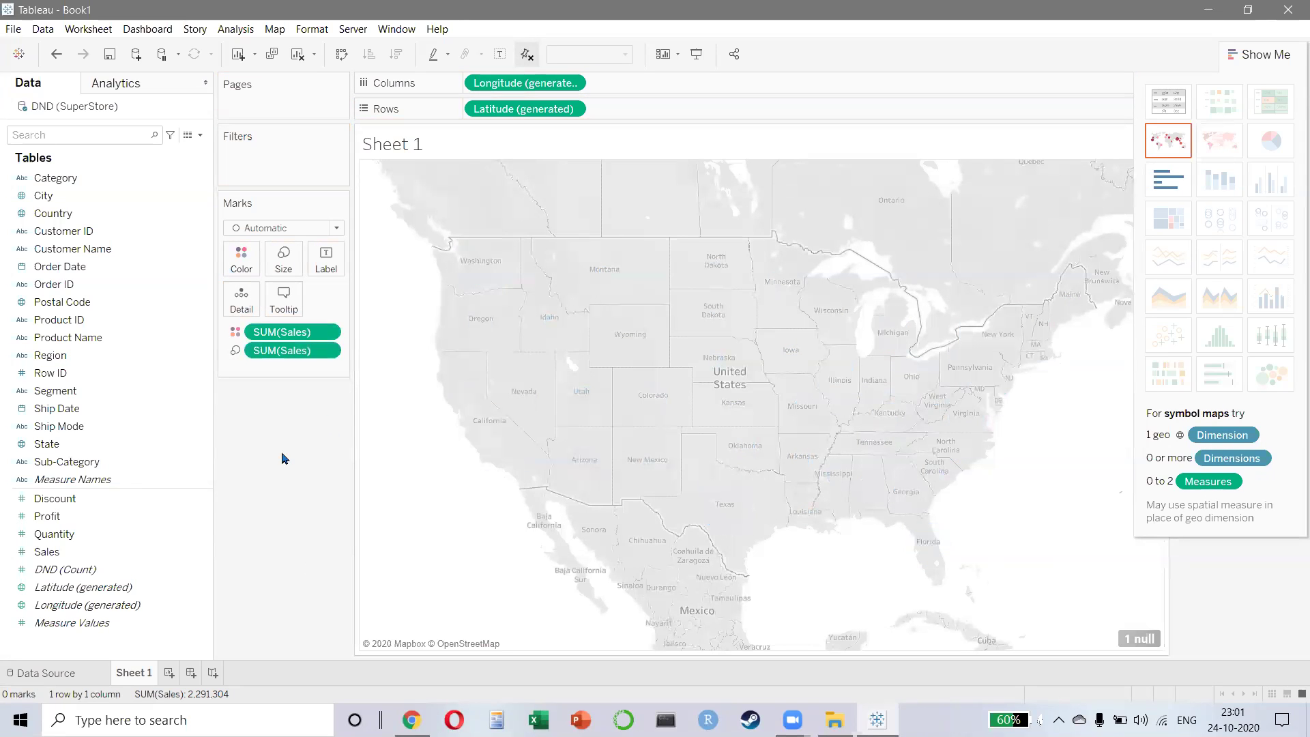
{"action": "key", "text": "ctrl+z"}
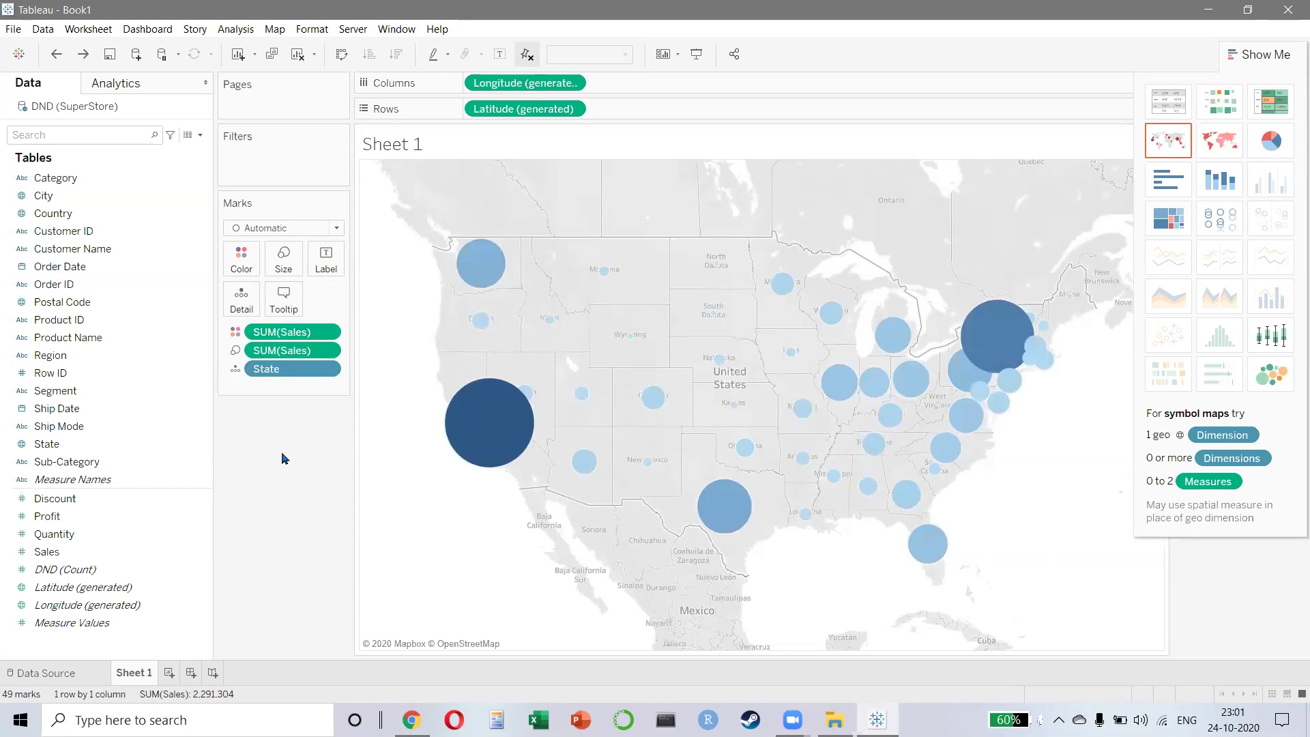
- Swap State for City as the map's level of detail, then put State back in place of City
{"action": "left_click_drag", "start_coordinate": [268, 372], "coordinate": [120, 486]}
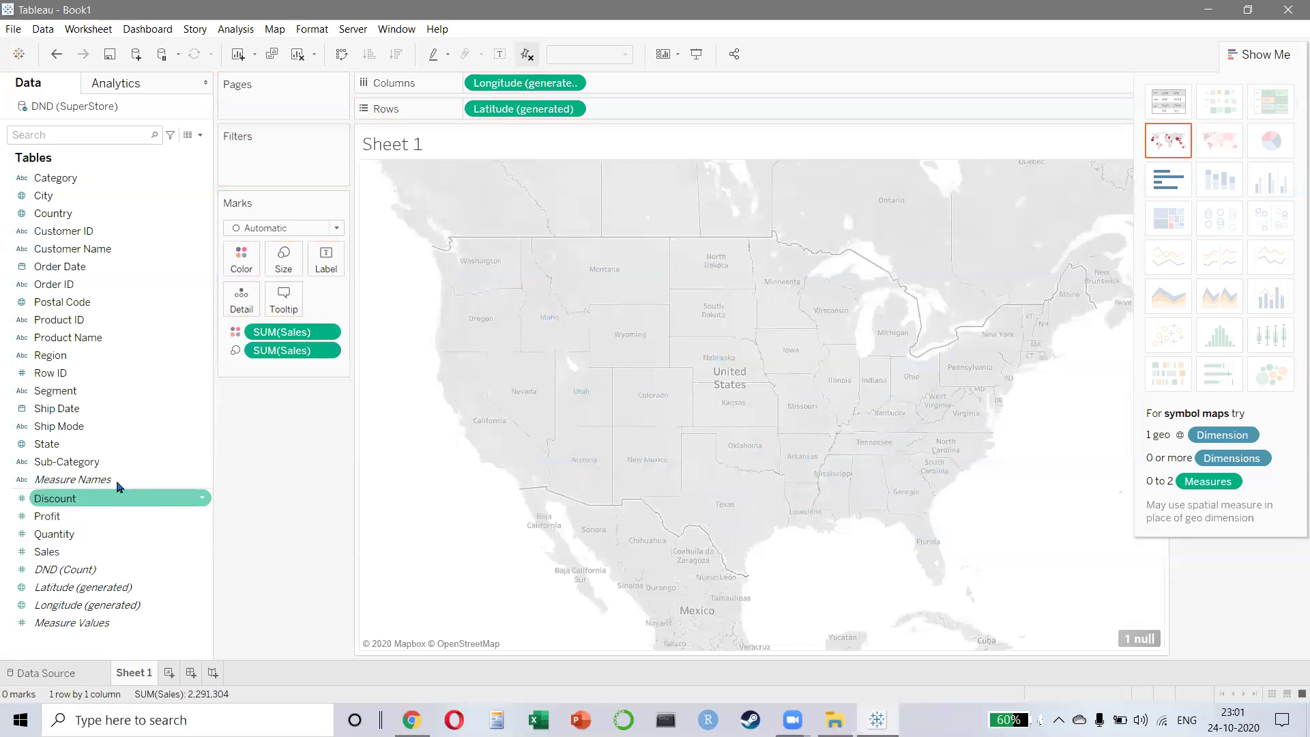
{"action": "left_click_drag", "start_coordinate": [75, 197], "coordinate": [244, 305]}
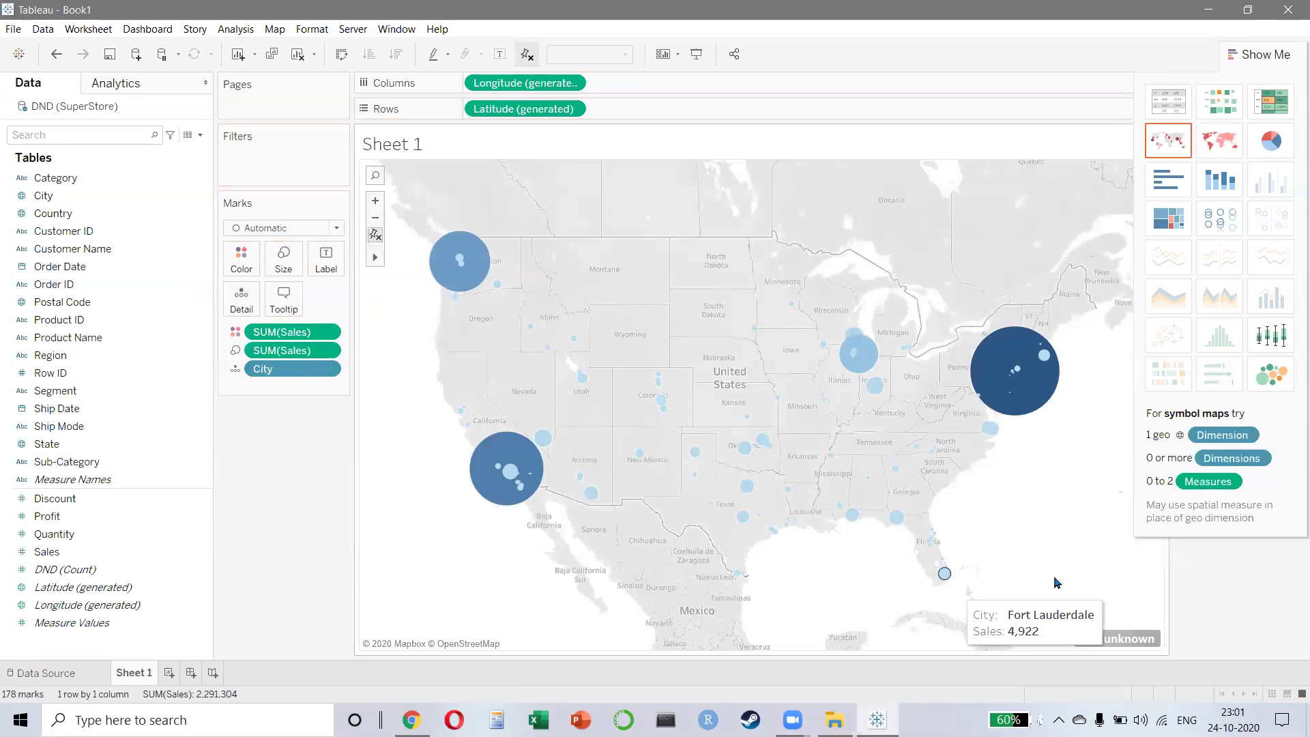
{"action": "left_click_drag", "start_coordinate": [292, 369], "coordinate": [184, 351]}
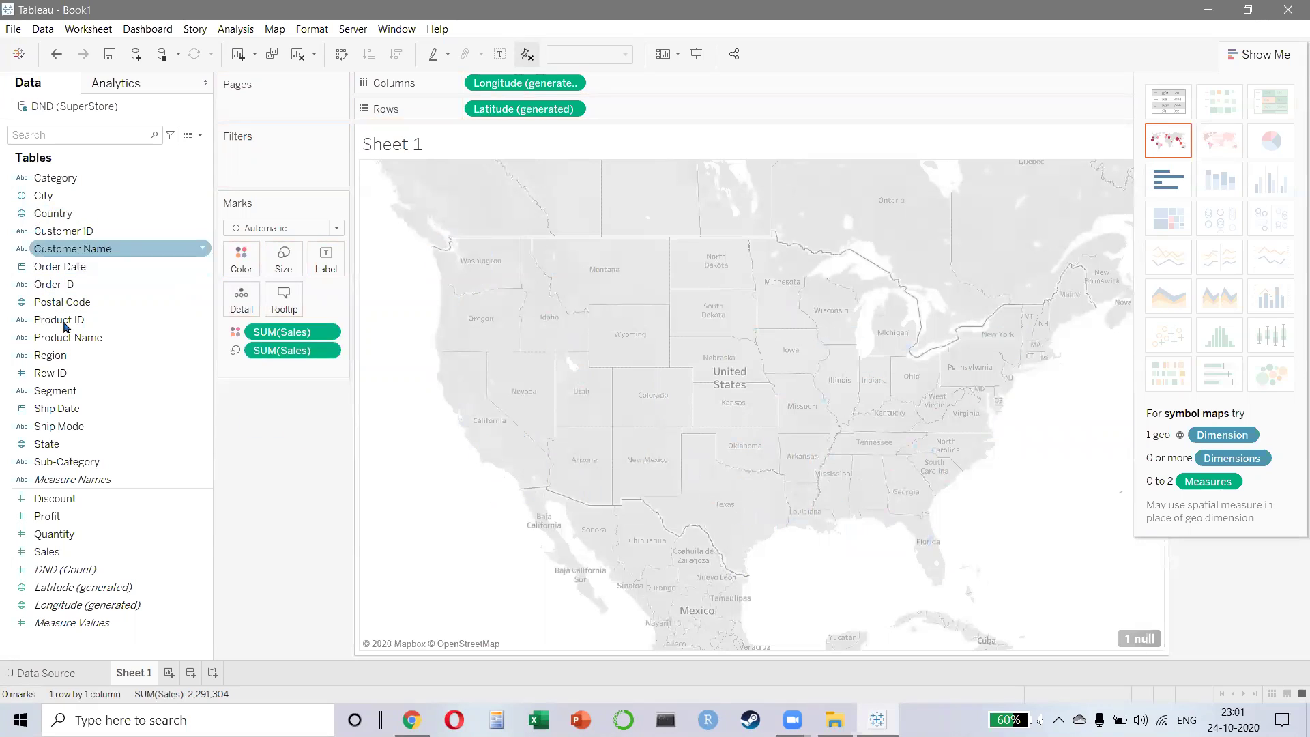
{"action": "mouse_move", "coordinate": [93, 444]}
{"action": "left_mouse_down"}
{"action": "mouse_move", "coordinate": [266, 365]}
{"action": "mouse_move", "coordinate": [236, 306]}
{"action": "left_mouse_up"}
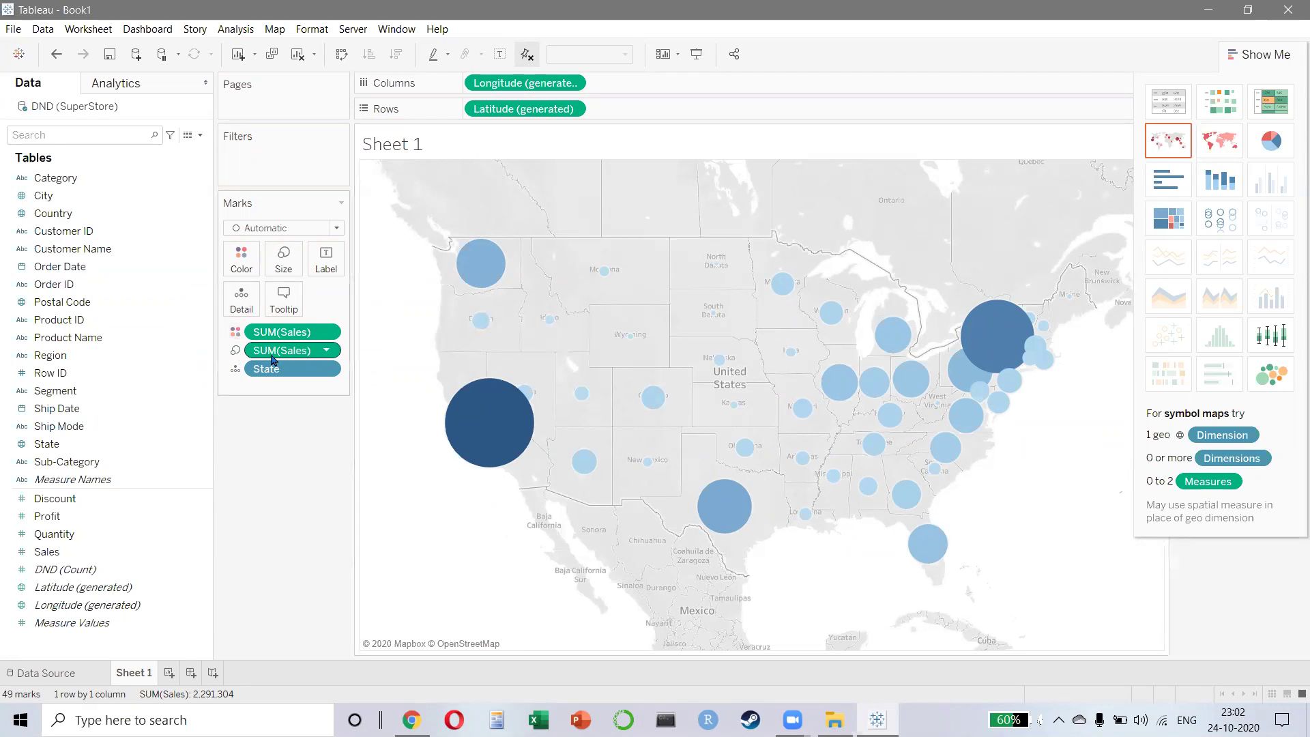
- Take Sales off the circle size, rebuild the view as a symbol map, and strip it down to State only
{"action": "left_click_drag", "start_coordinate": [288, 355], "coordinate": [295, 480]}
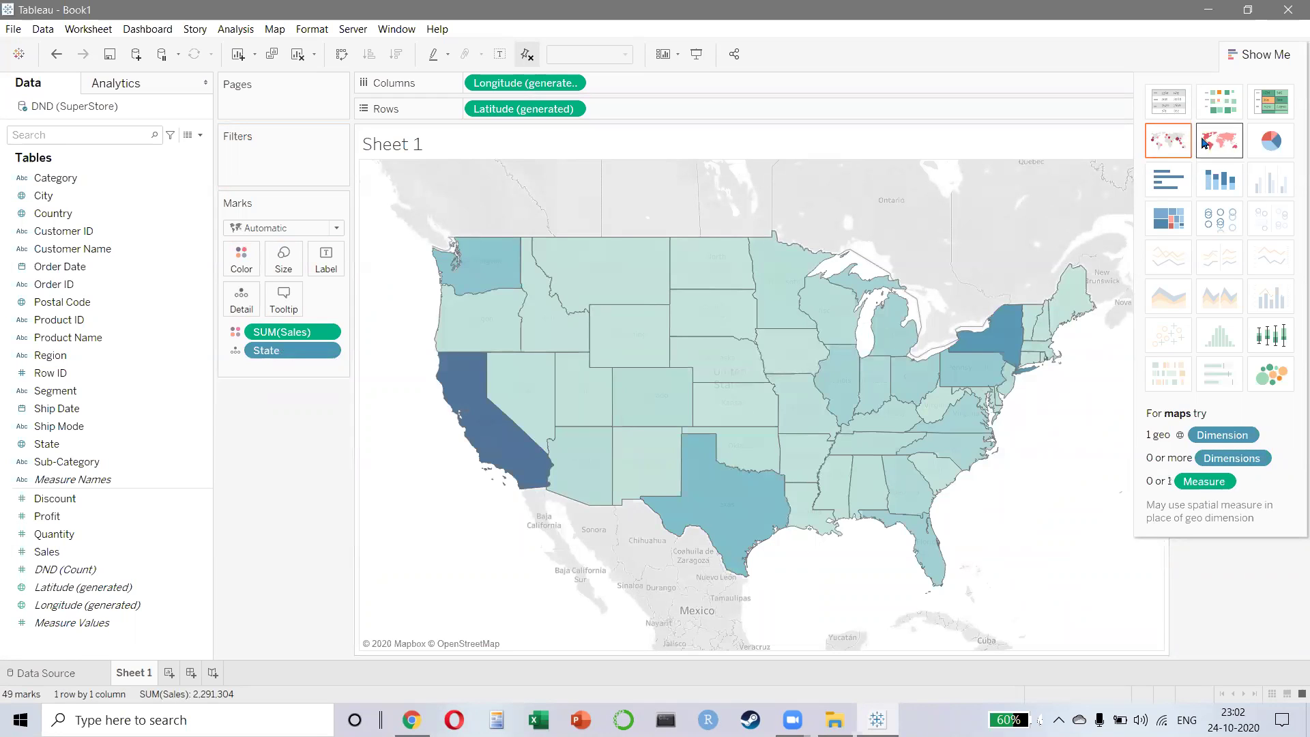
{"action": "left_click", "coordinate": [1173, 143]}
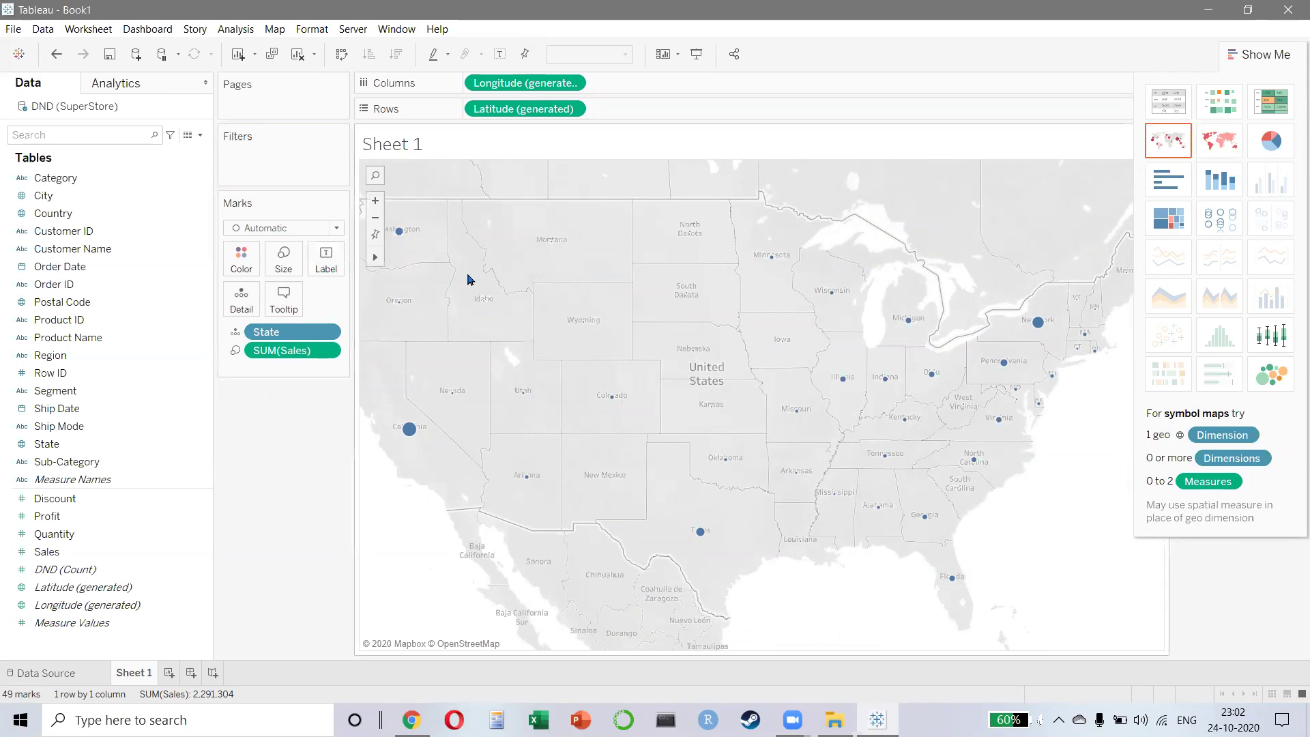
{"action": "left_click_drag", "start_coordinate": [286, 350], "coordinate": [358, 461]}
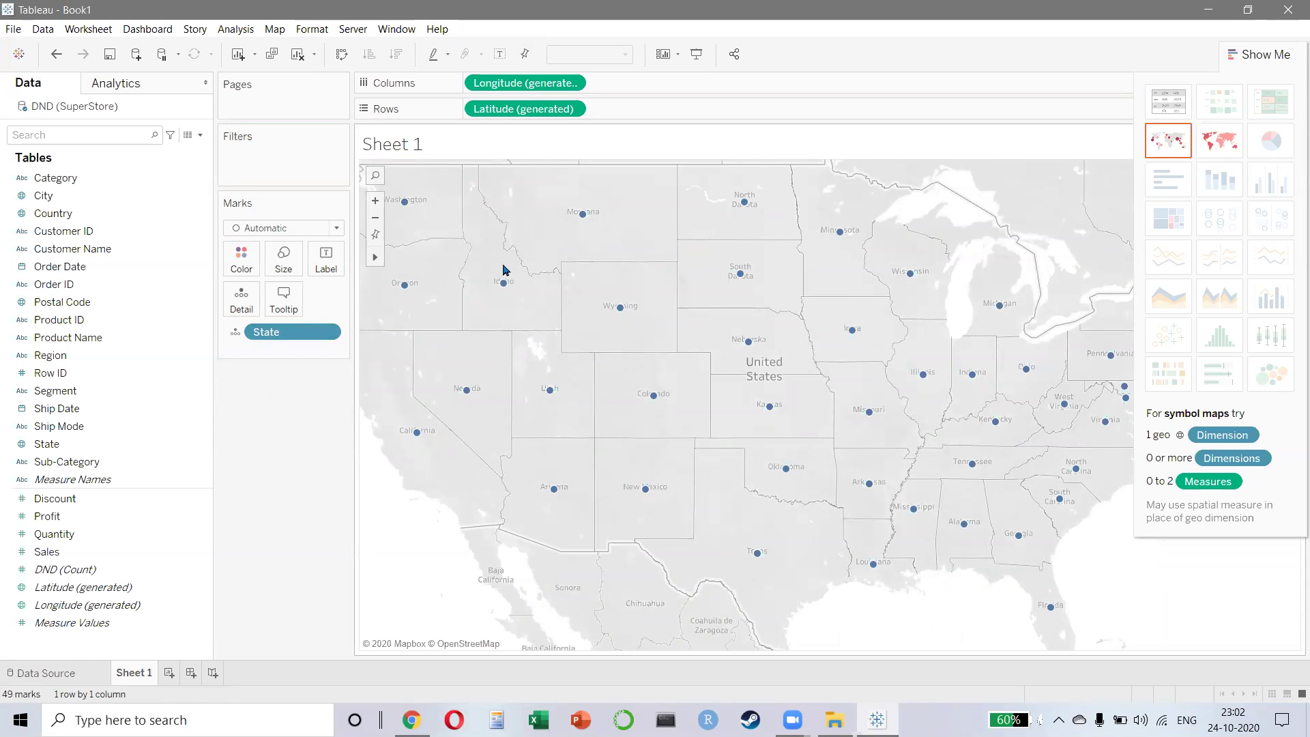
- Enlarge the uniform state circles to about three quarters of the size range
{"action": "left_click", "coordinate": [283, 256]}
{"action": "left_click_drag", "start_coordinate": [318, 298], "coordinate": [366, 295]}
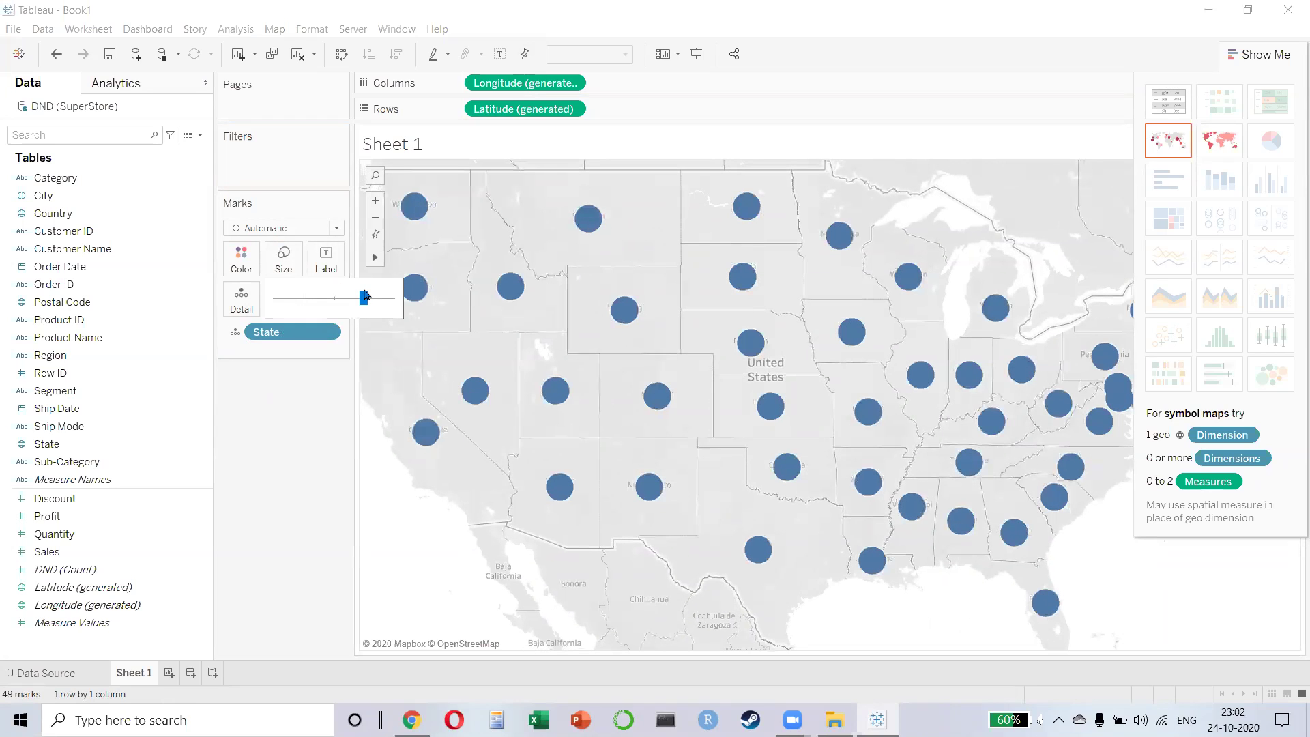
{"action": "left_click", "coordinate": [253, 512]}
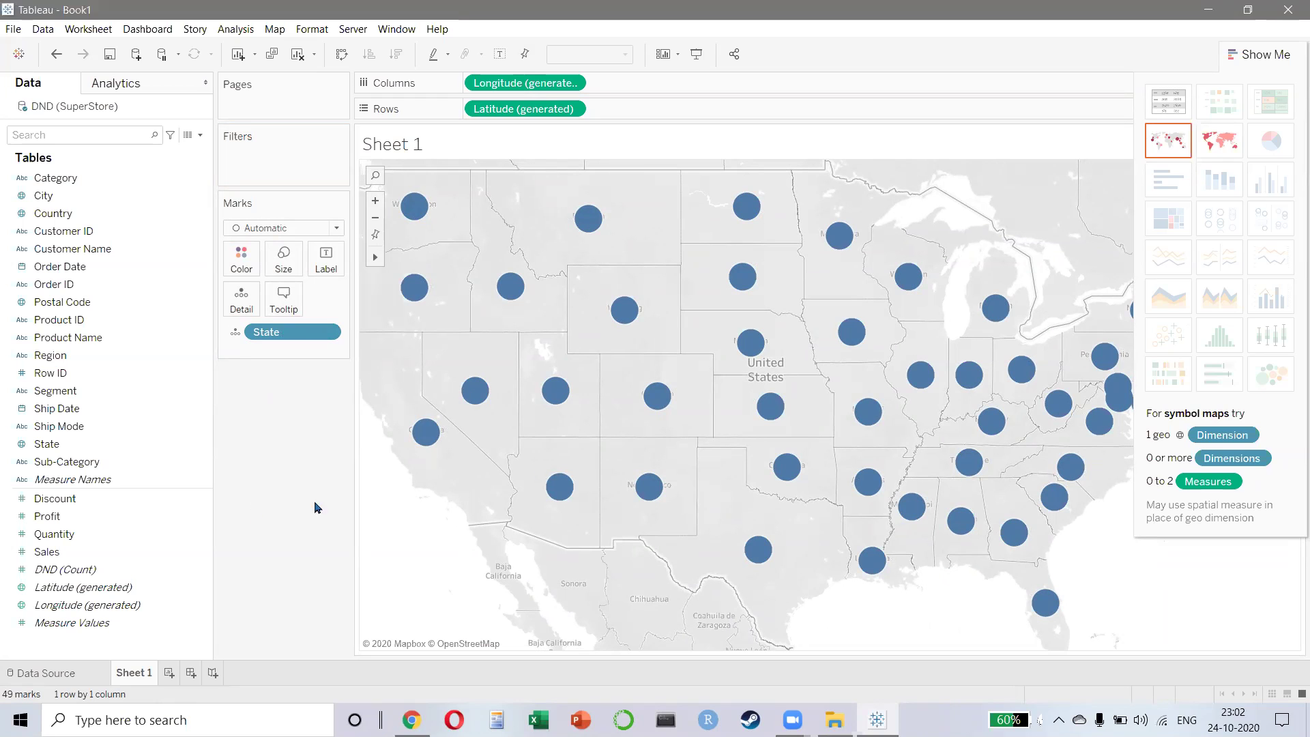
{"action": "scroll", "coordinate": [802, 365], "scroll_direction": "down", "scroll_amount": 3}
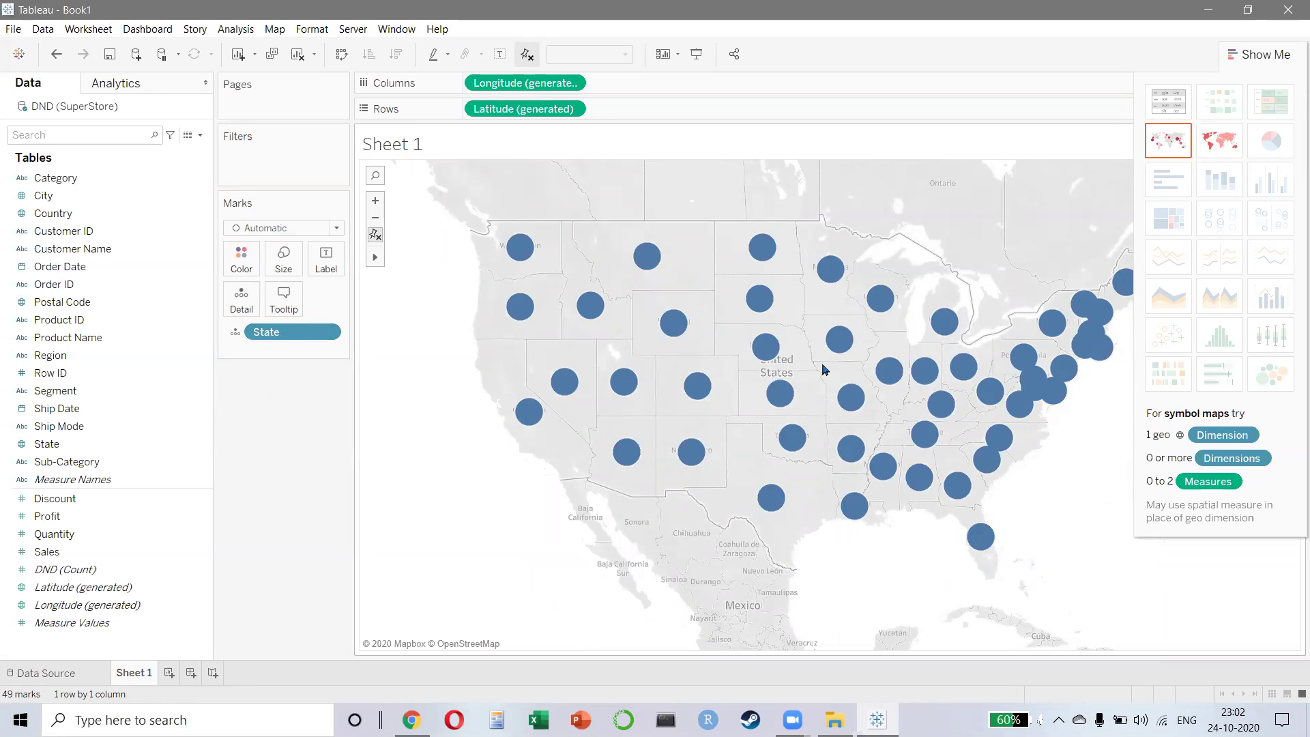
- Try sizing the state circles by Sales and by Profit, removing each measure again
{"action": "left_click_drag", "start_coordinate": [96, 549], "coordinate": [283, 267]}
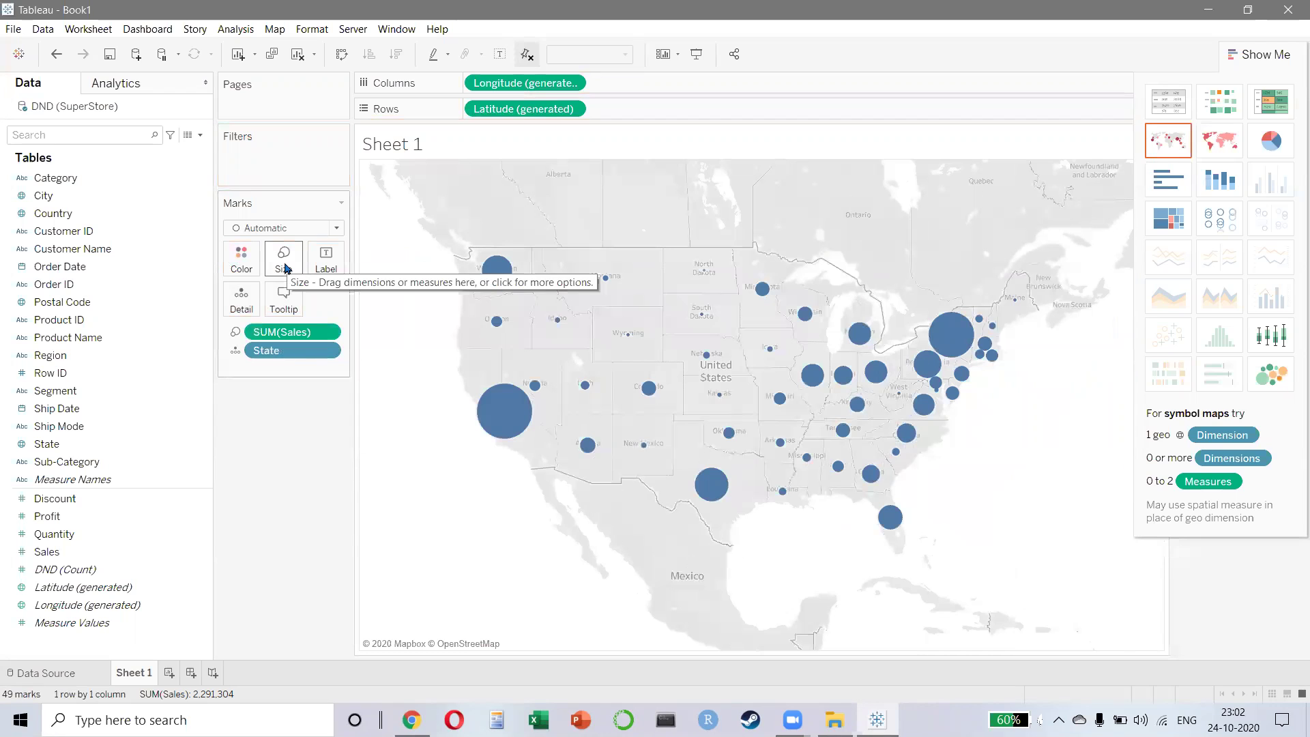
{"action": "left_click_drag", "start_coordinate": [287, 333], "coordinate": [48, 565]}
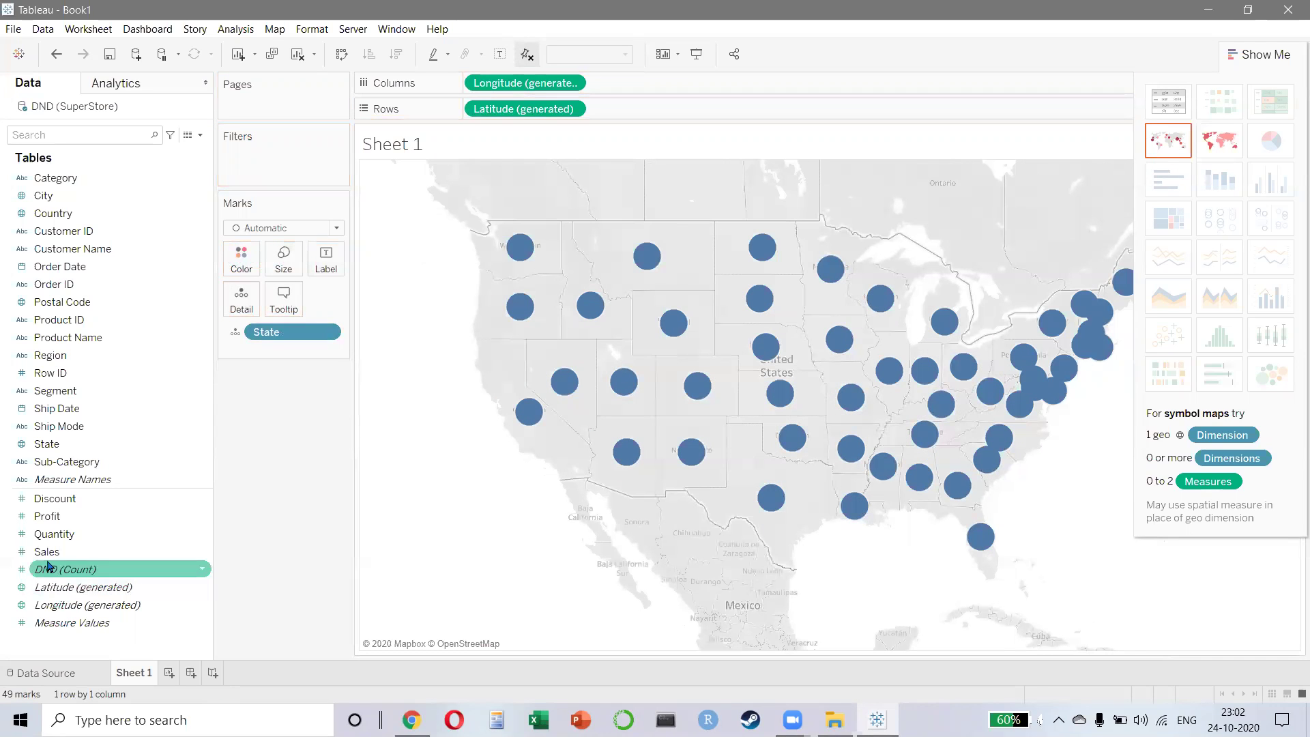
{"action": "left_click_drag", "start_coordinate": [49, 520], "coordinate": [277, 276]}
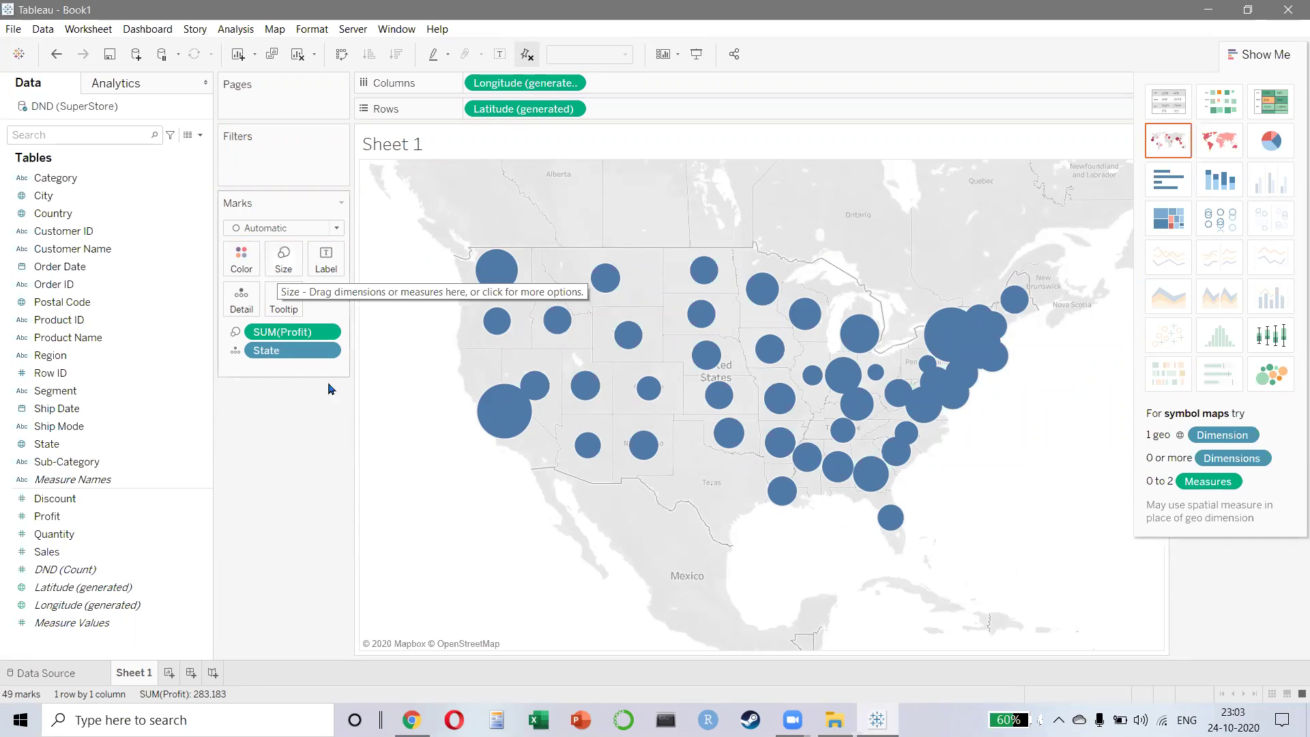
{"action": "left_click_drag", "start_coordinate": [290, 333], "coordinate": [202, 497]}
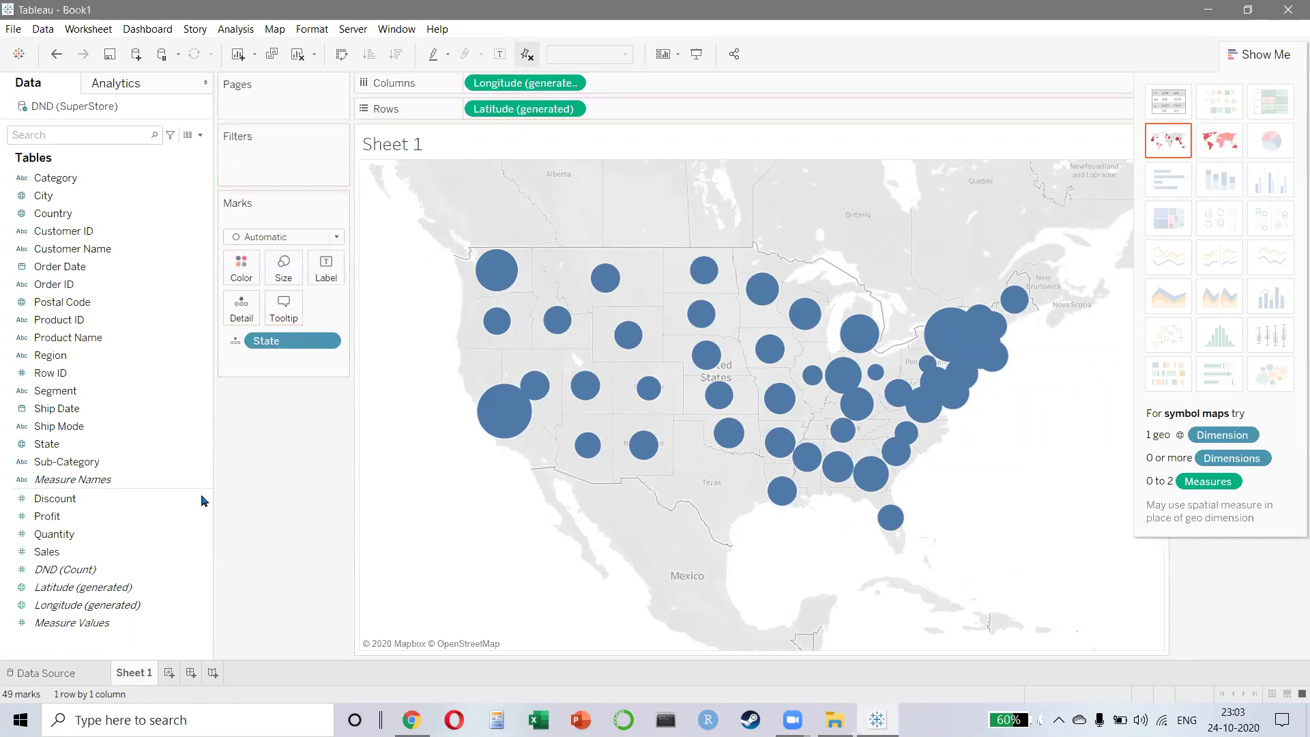
- Encode Sales as both the size and the color of the state circles
{"action": "left_click_drag", "start_coordinate": [96, 550], "coordinate": [243, 271]}
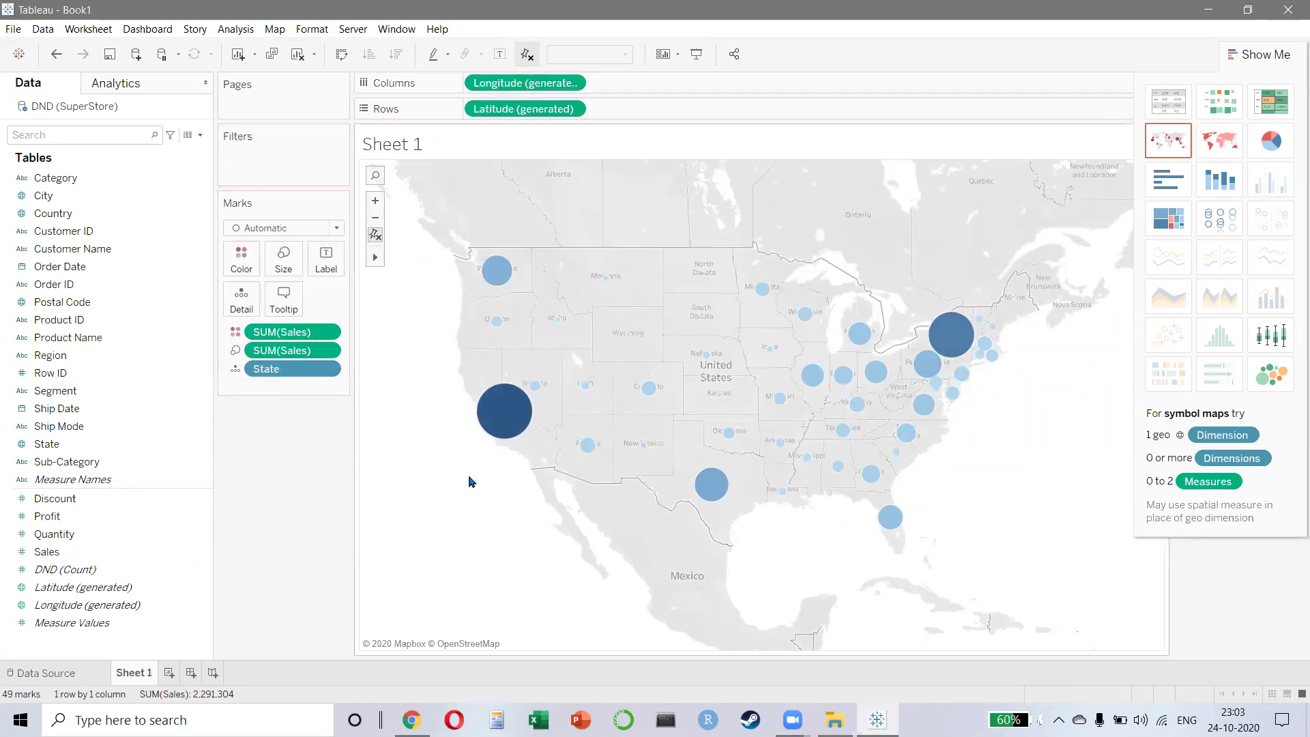
- Give the state circles a black border, a light halo and 93% opacity
{"action": "left_click", "coordinate": [236, 268]}
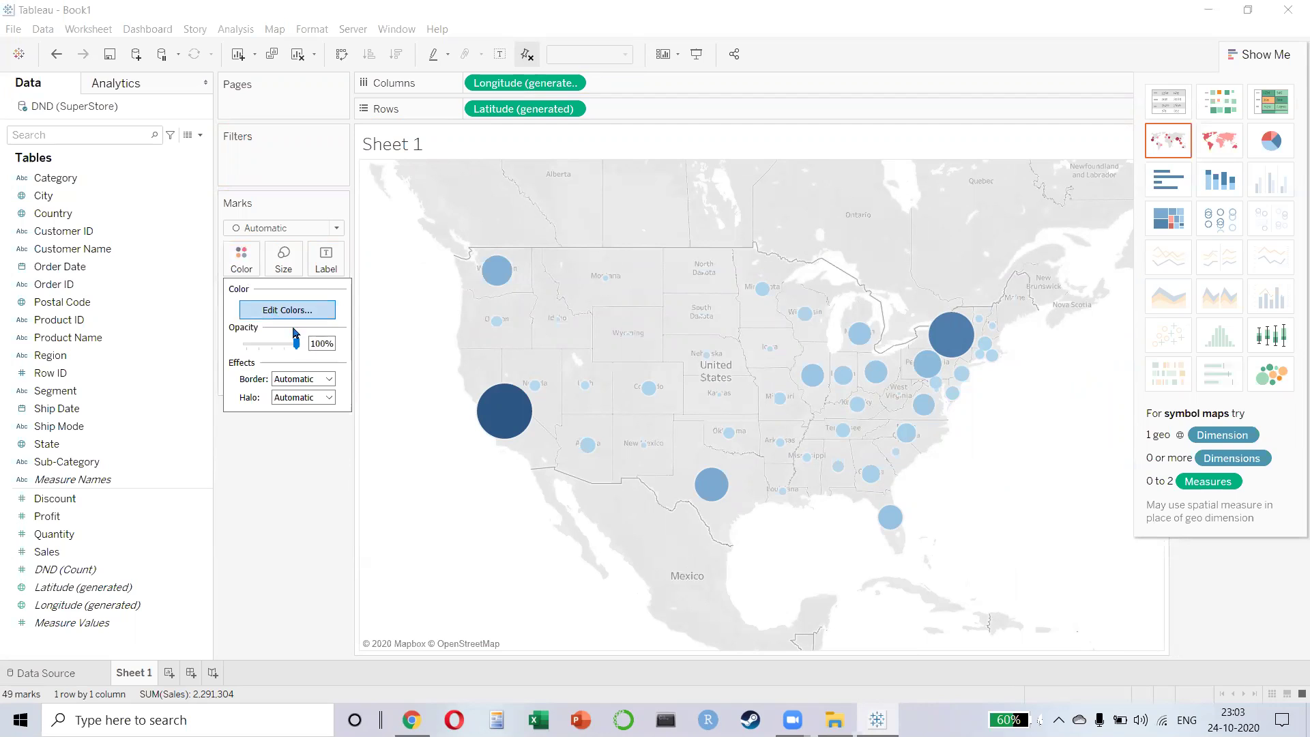
{"action": "left_click", "coordinate": [334, 382]}
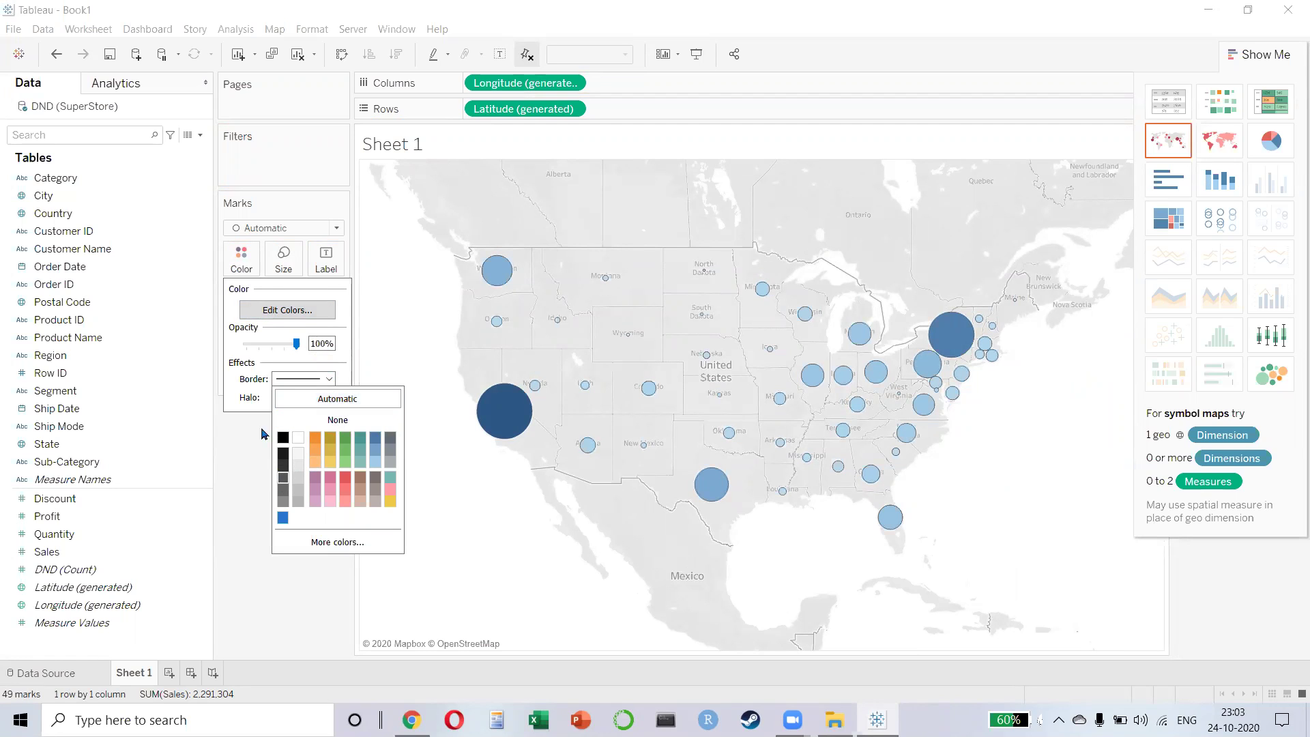
{"action": "left_click", "coordinate": [282, 437]}
{"action": "left_click", "coordinate": [323, 399]}
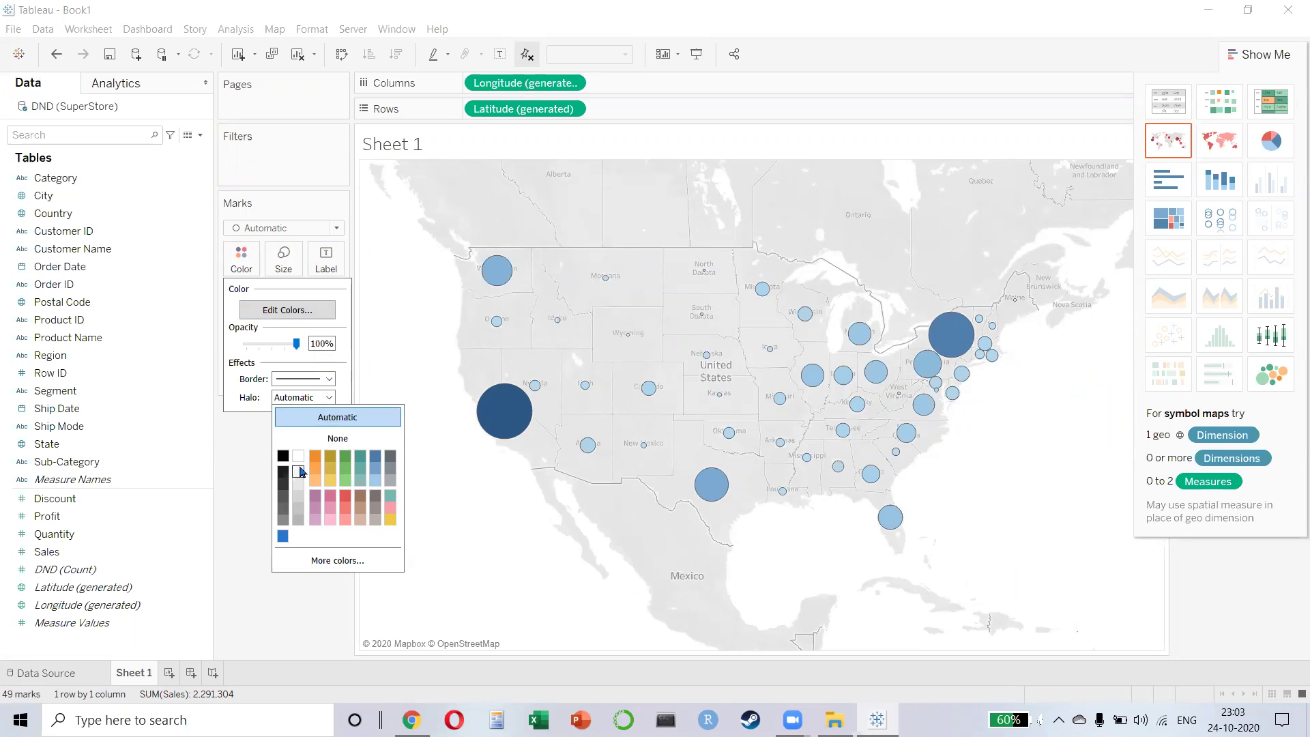
{"action": "mouse_move", "coordinate": [297, 344]}
{"action": "left_mouse_down"}
{"action": "mouse_move", "coordinate": [268, 347]}
{"action": "mouse_move", "coordinate": [294, 350]}
{"action": "left_mouse_up"}
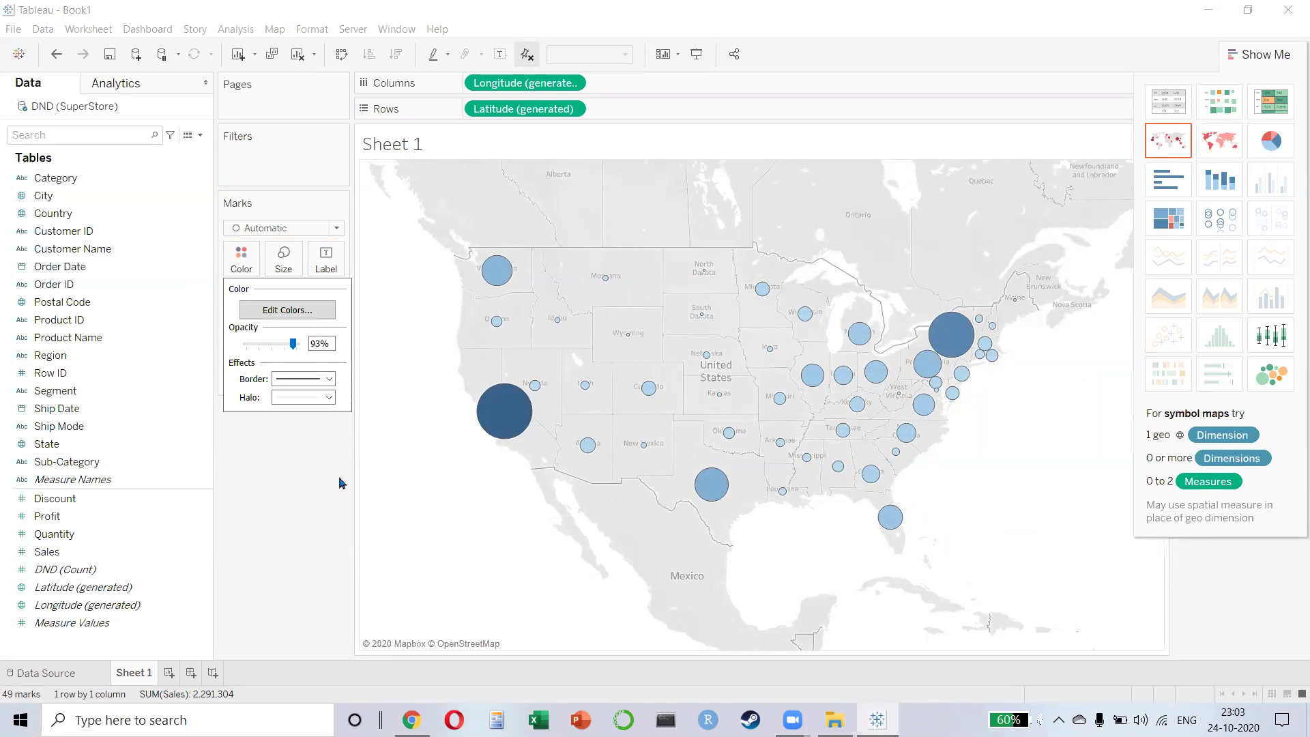
- Apply the Red-Green Diverging palette to the Sales colors
{"action": "left_click", "coordinate": [258, 310]}
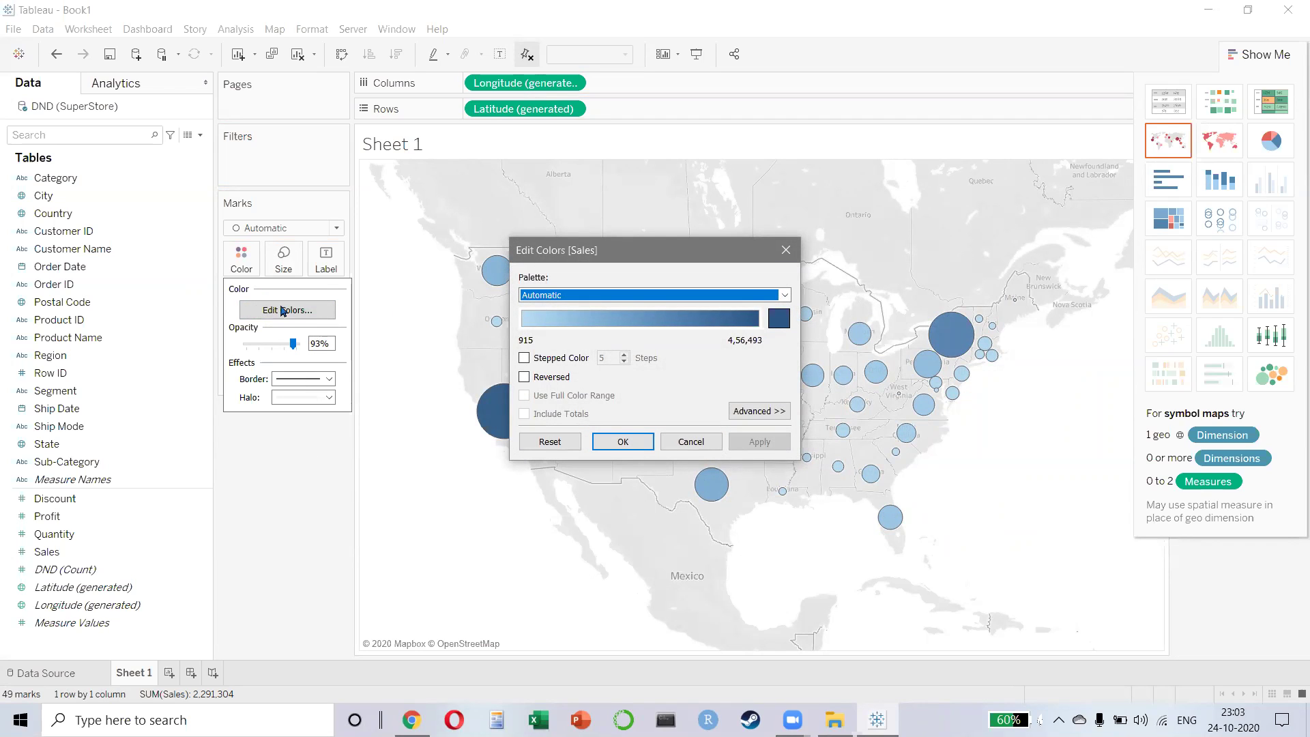
{"action": "left_click", "coordinate": [726, 296]}
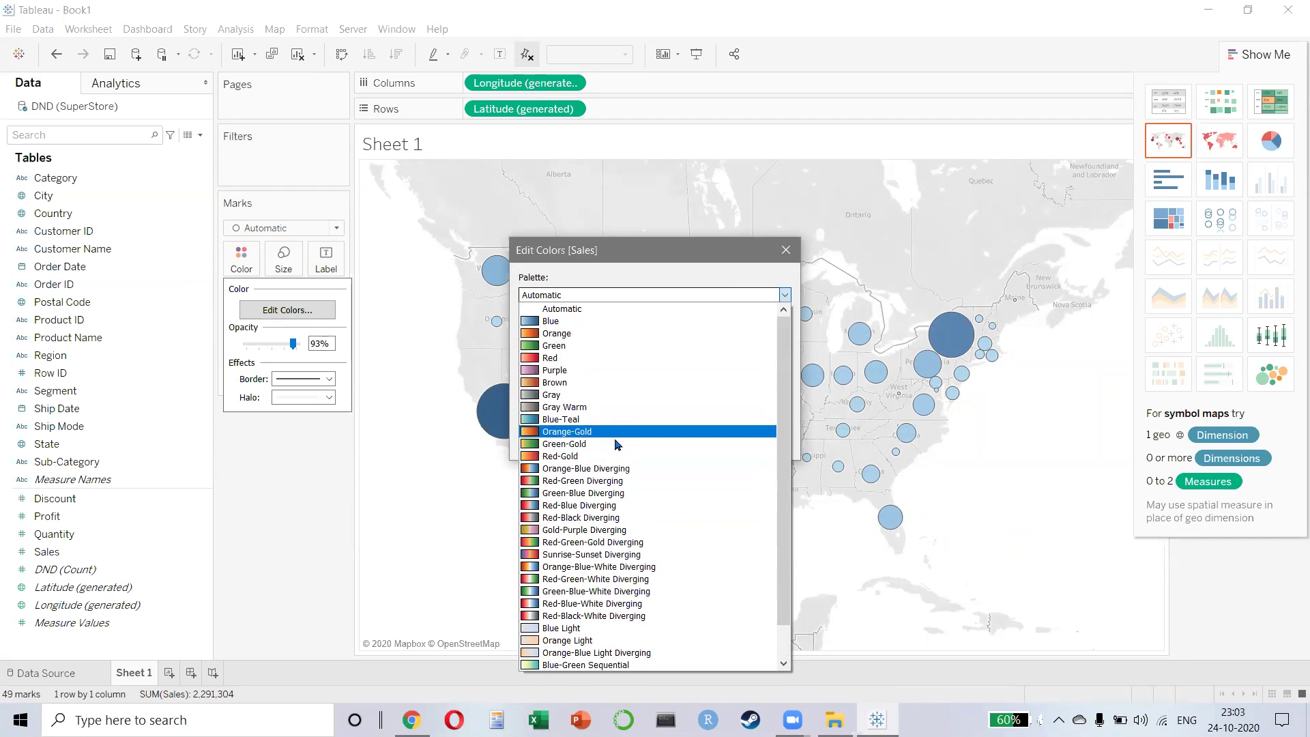
{"action": "left_click", "coordinate": [576, 480]}
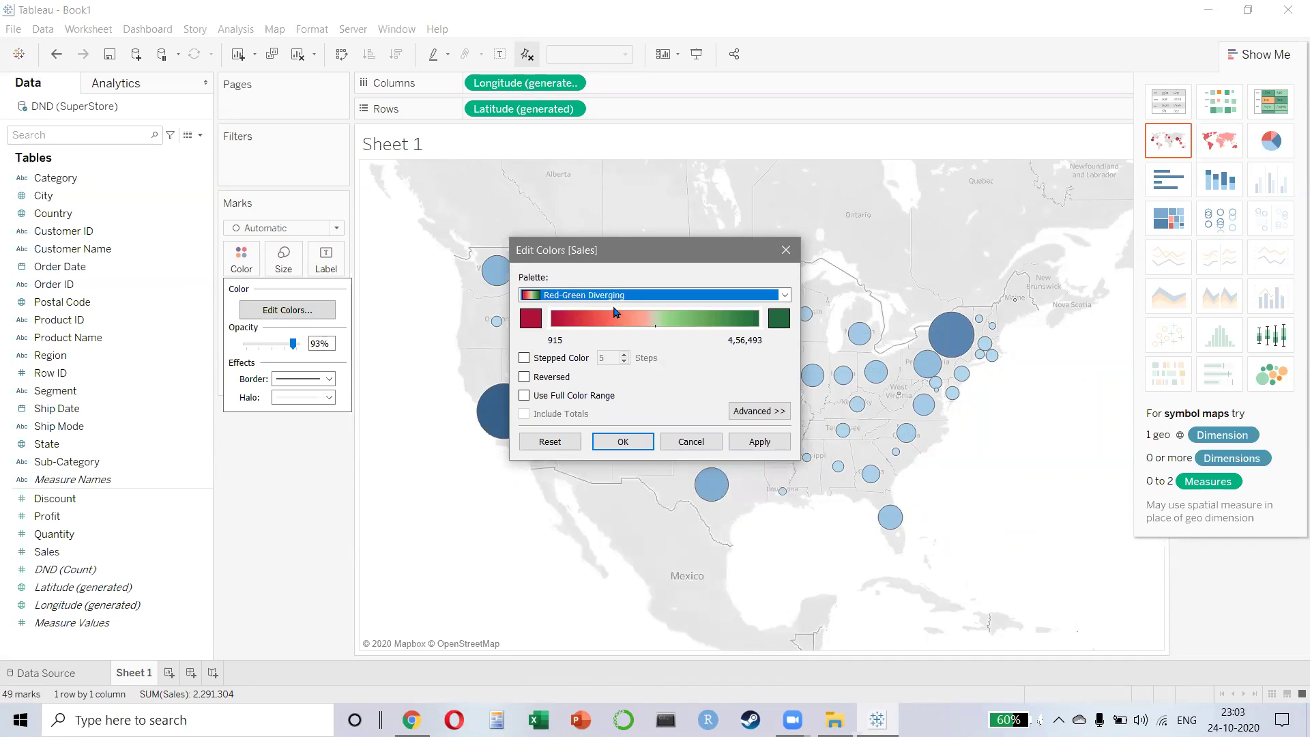
{"action": "left_click", "coordinate": [757, 443]}
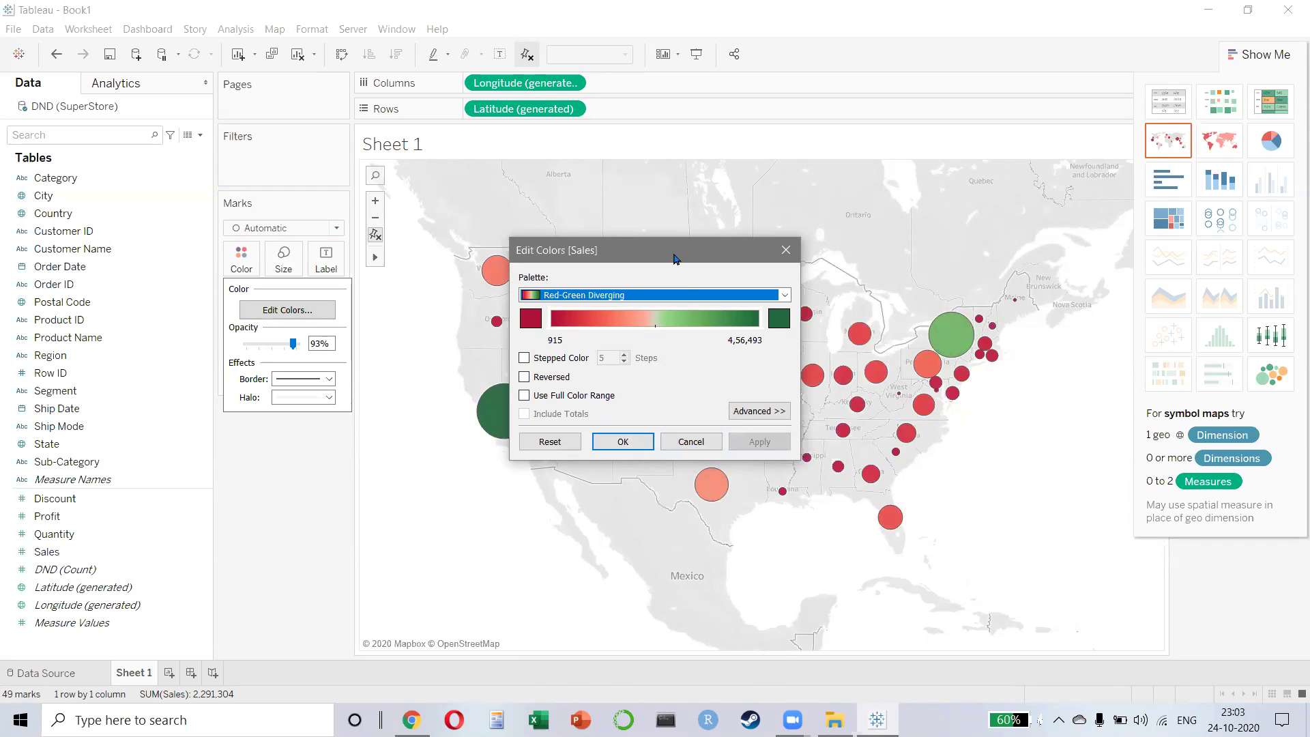
- Divide the Sales palette into 20 color steps and accept the color settings
{"action": "left_click_drag", "start_coordinate": [675, 256], "coordinate": [875, 117]}
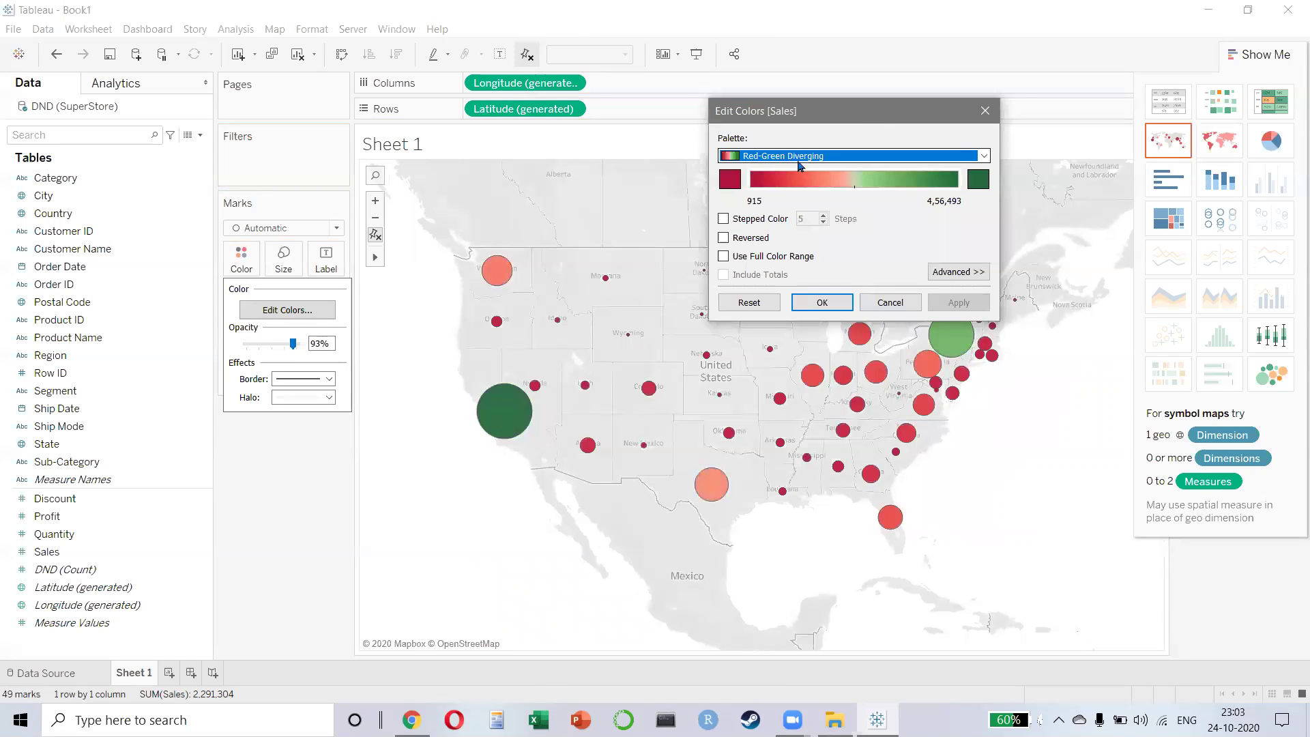
{"action": "left_click", "coordinate": [723, 218]}
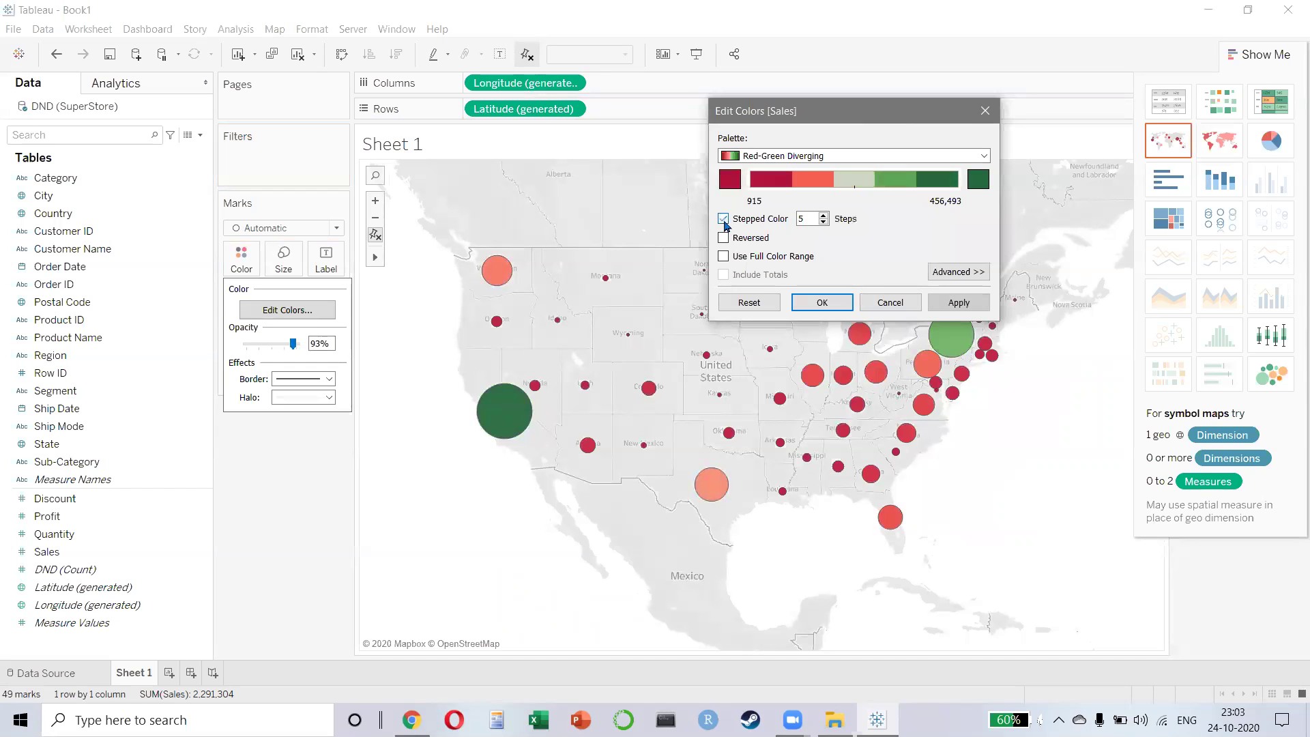
{"action": "left_click", "coordinate": [823, 215]}
{"action": "left_click", "coordinate": [823, 215]}
{"action": "left_click", "coordinate": [824, 215]}
{"action": "left_click", "coordinate": [824, 215]}
{"action": "left_click", "coordinate": [823, 214]}
{"action": "left_click", "coordinate": [824, 215]}
{"action": "left_click", "coordinate": [823, 215]}
{"action": "left_click", "coordinate": [823, 215]}
{"action": "left_click", "coordinate": [823, 214]}
{"action": "left_click", "coordinate": [824, 215]}
{"action": "left_click", "coordinate": [950, 302]}
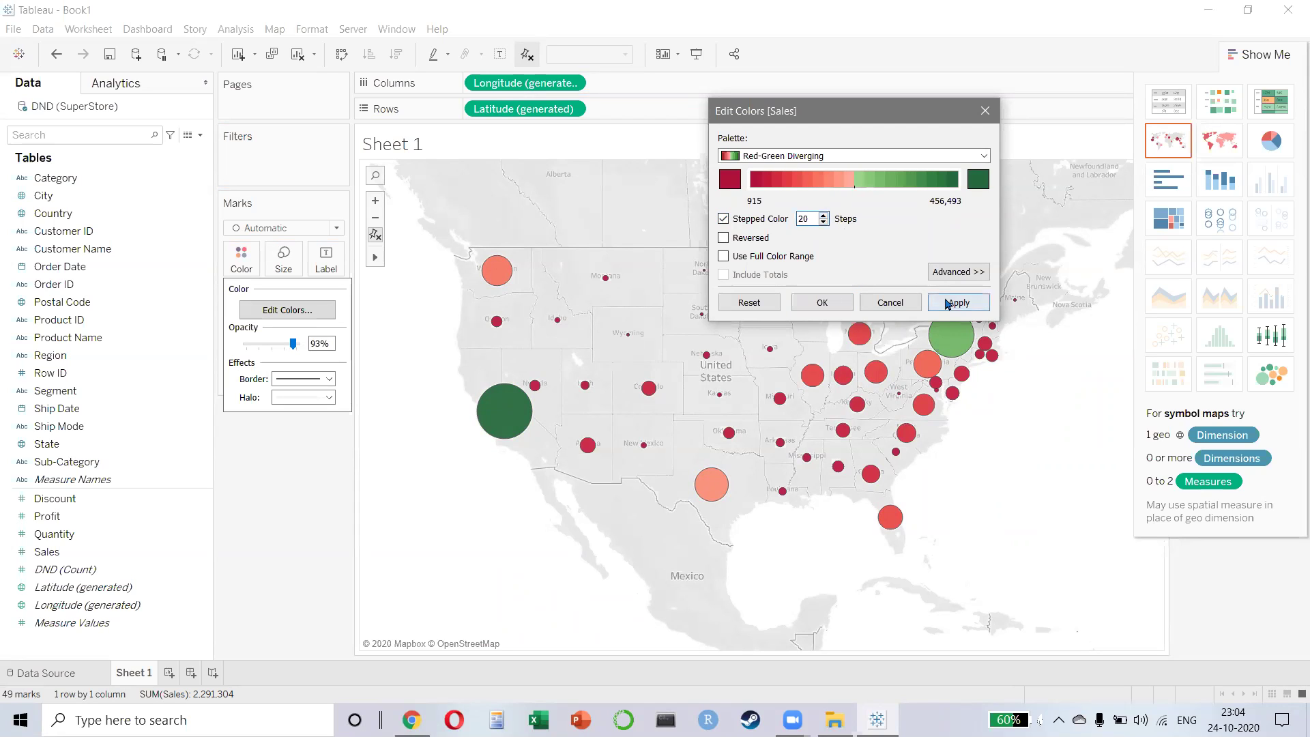
{"action": "left_click_drag", "start_coordinate": [824, 116], "coordinate": [924, 205]}
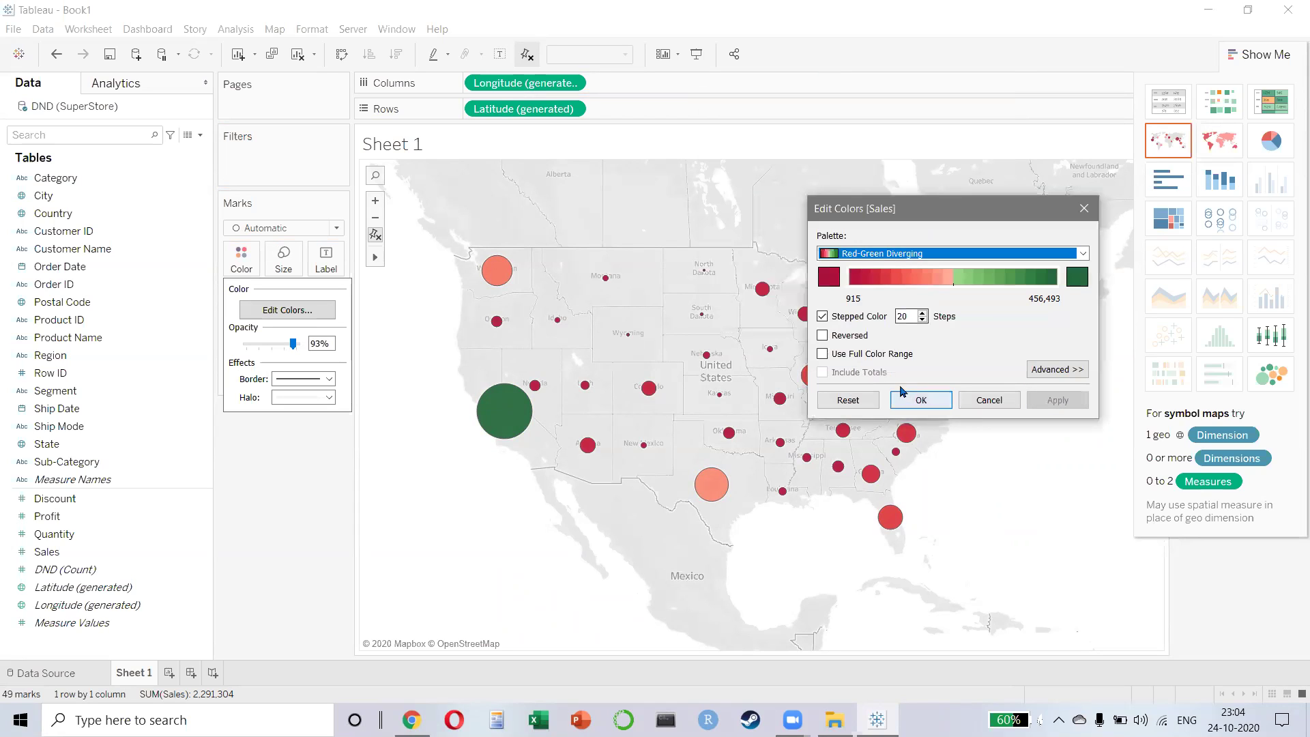
{"action": "left_click", "coordinate": [921, 398]}
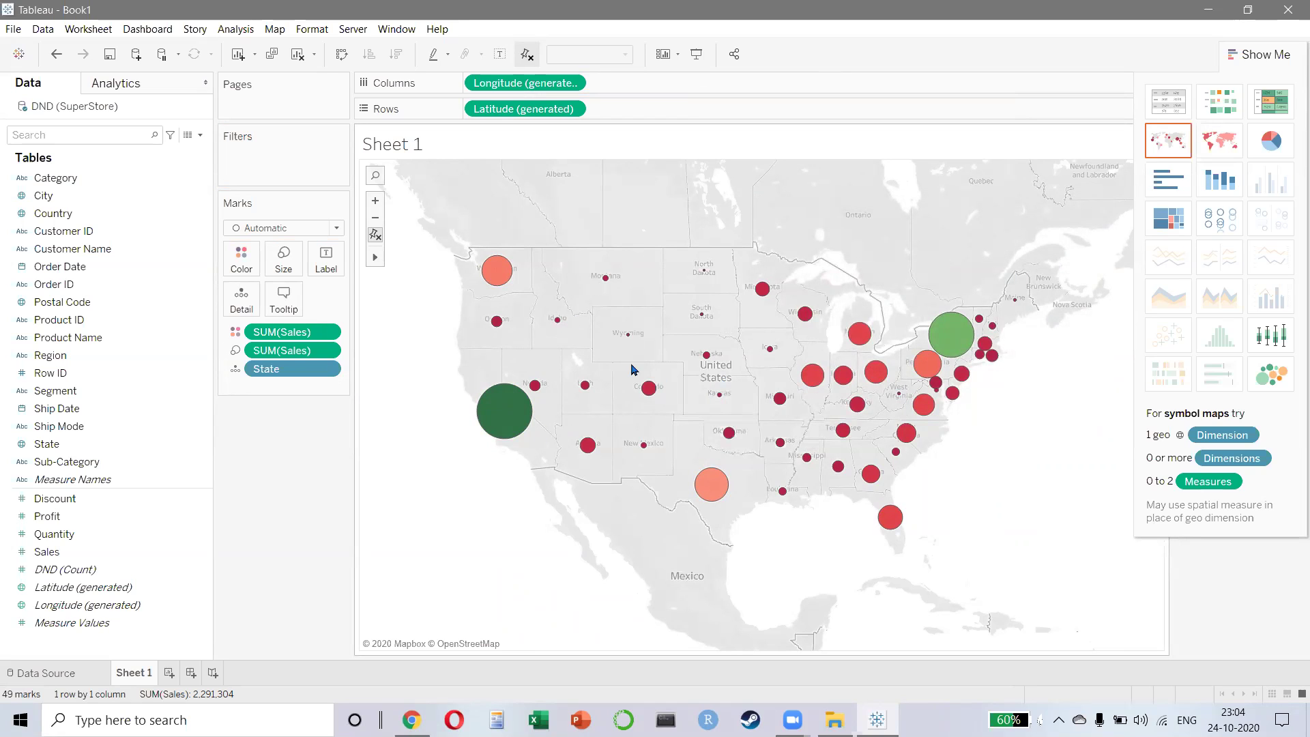
- Enlarge the Sales-sized circles slightly, to roughly four fifths of the size range
{"action": "left_click", "coordinate": [298, 268]}
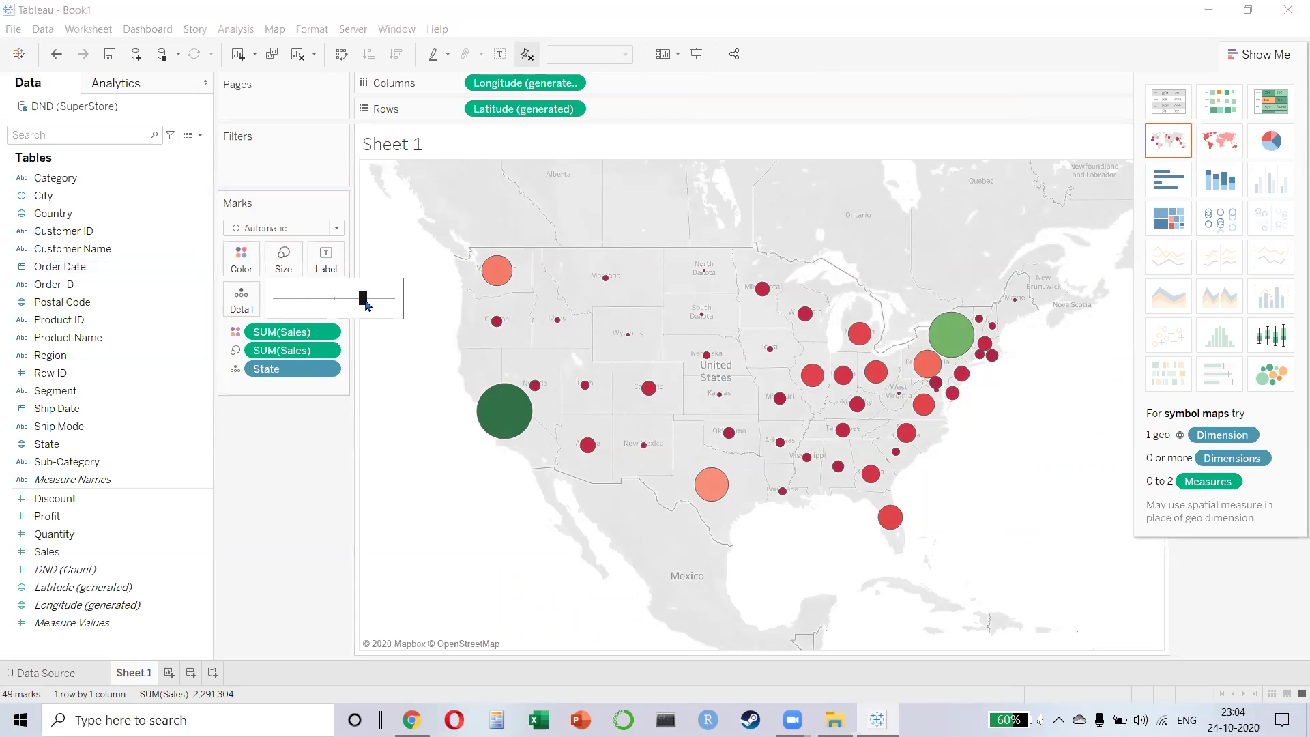
{"action": "left_click_drag", "start_coordinate": [365, 303], "coordinate": [374, 300]}
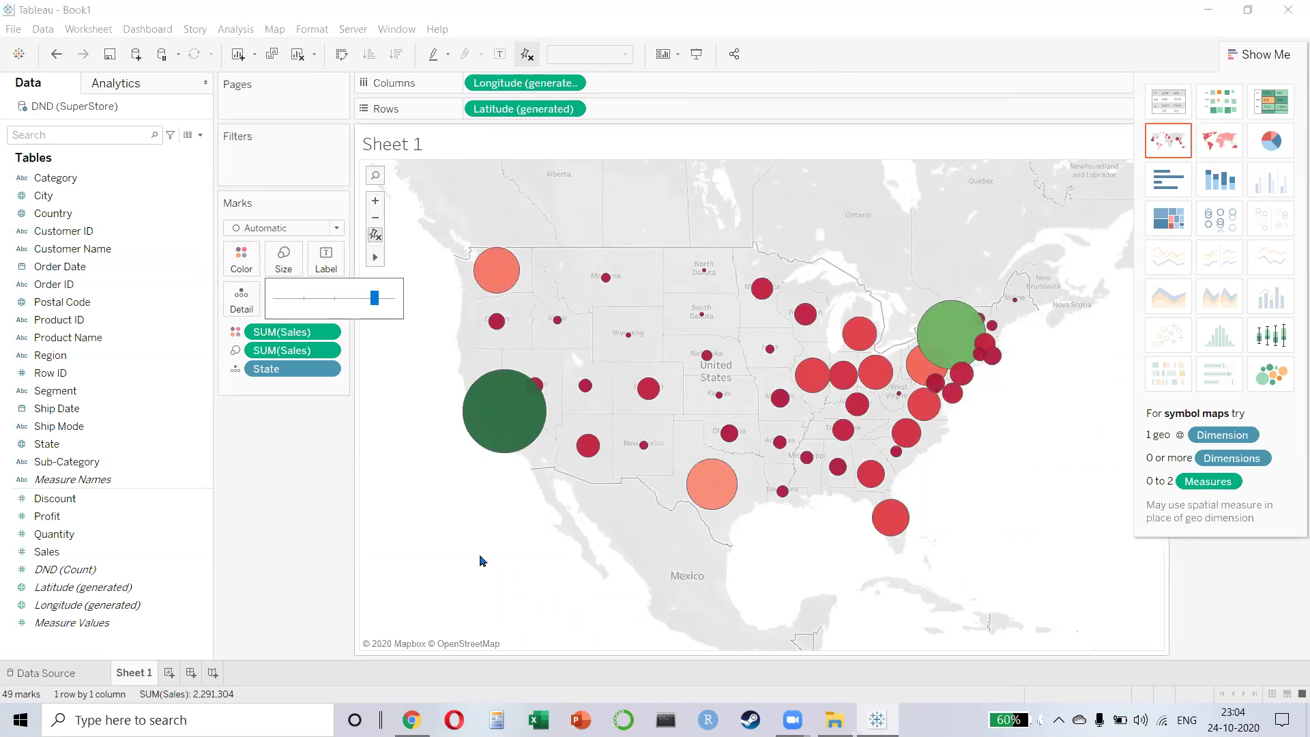
{"action": "left_click", "coordinate": [284, 530]}
- Label each state circle with its Sales value
{"action": "mouse_move", "coordinate": [486, 444]}
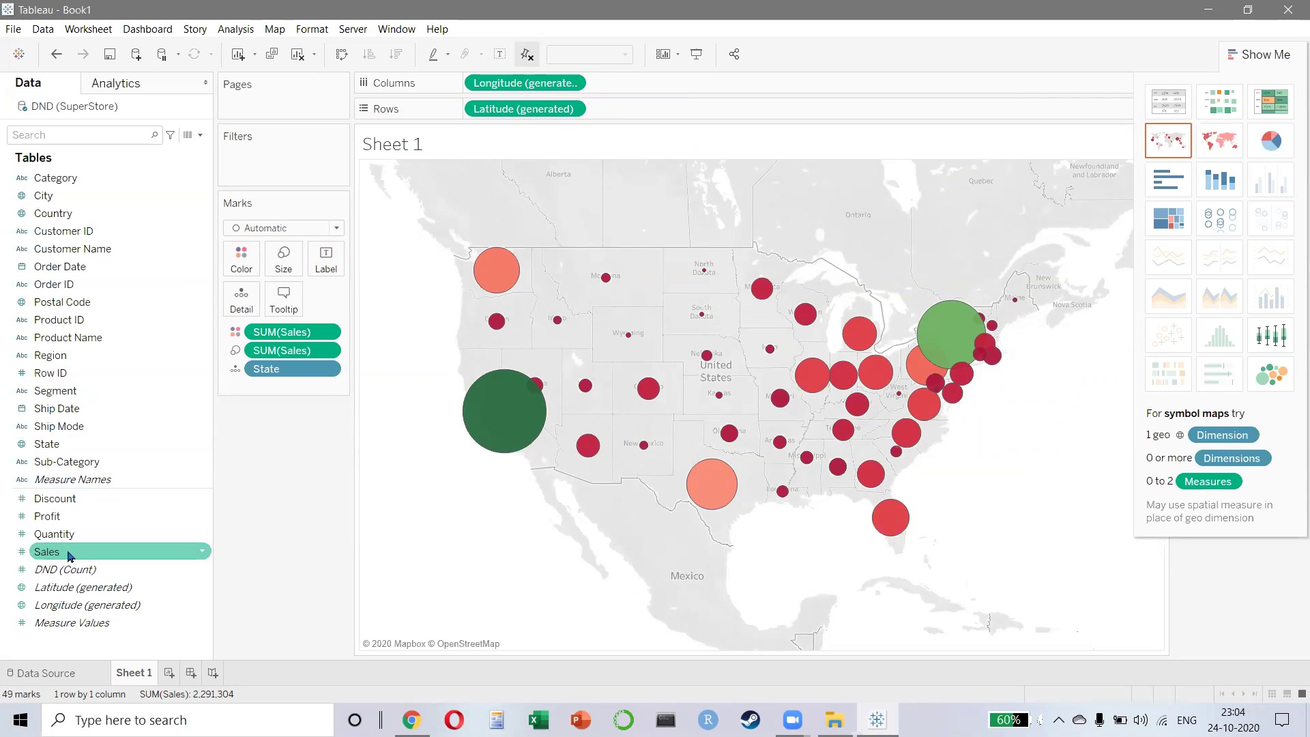
{"action": "left_click_drag", "start_coordinate": [47, 559], "coordinate": [324, 274]}
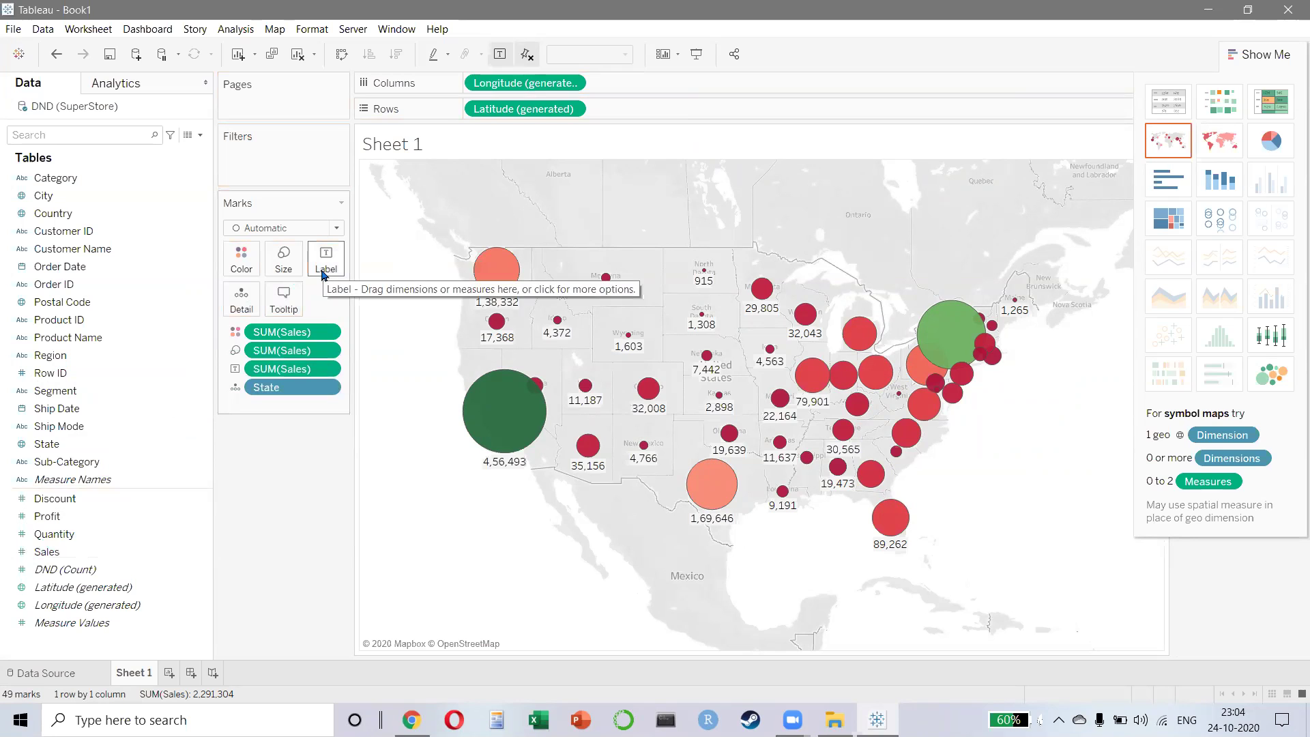
{"action": "scroll", "coordinate": [906, 384], "scroll_direction": "up", "scroll_amount": 1}
{"action": "scroll", "coordinate": [846, 446], "scroll_direction": "down", "scroll_amount": 3}
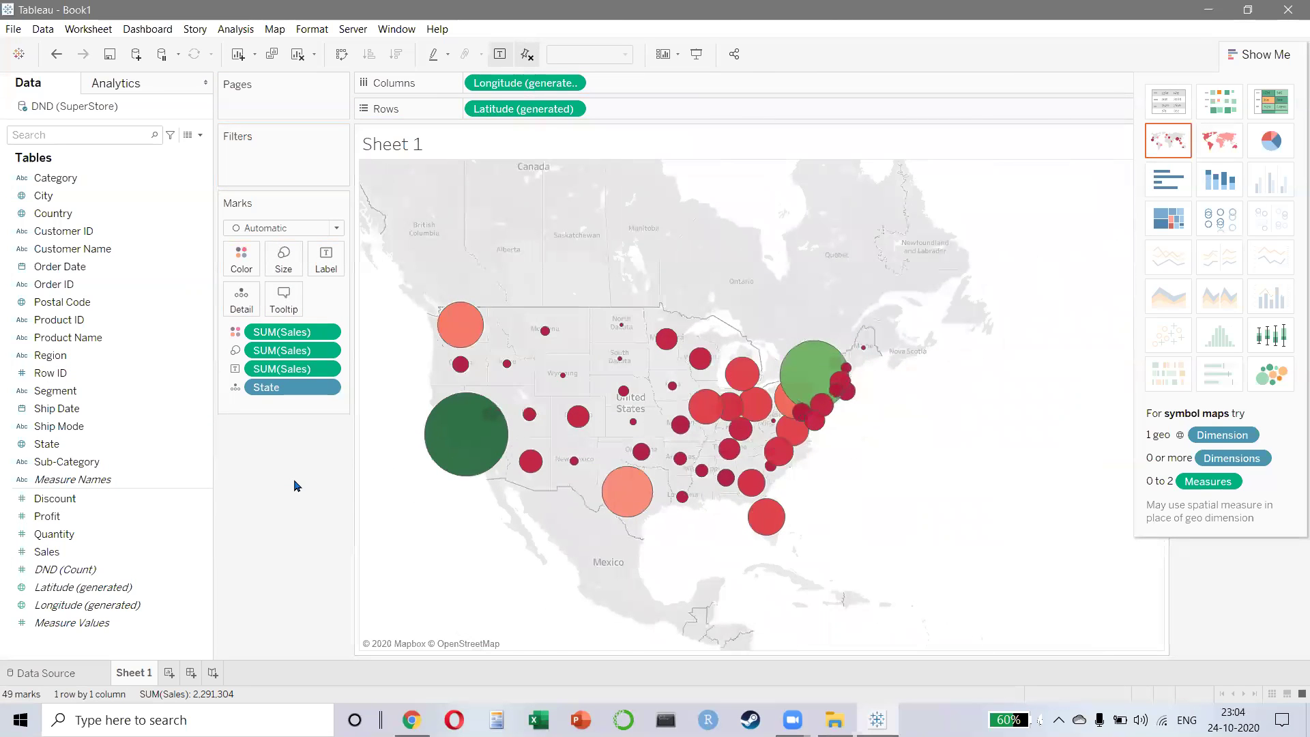
{"action": "scroll", "coordinate": [463, 488], "scroll_direction": "up", "scroll_amount": 2}
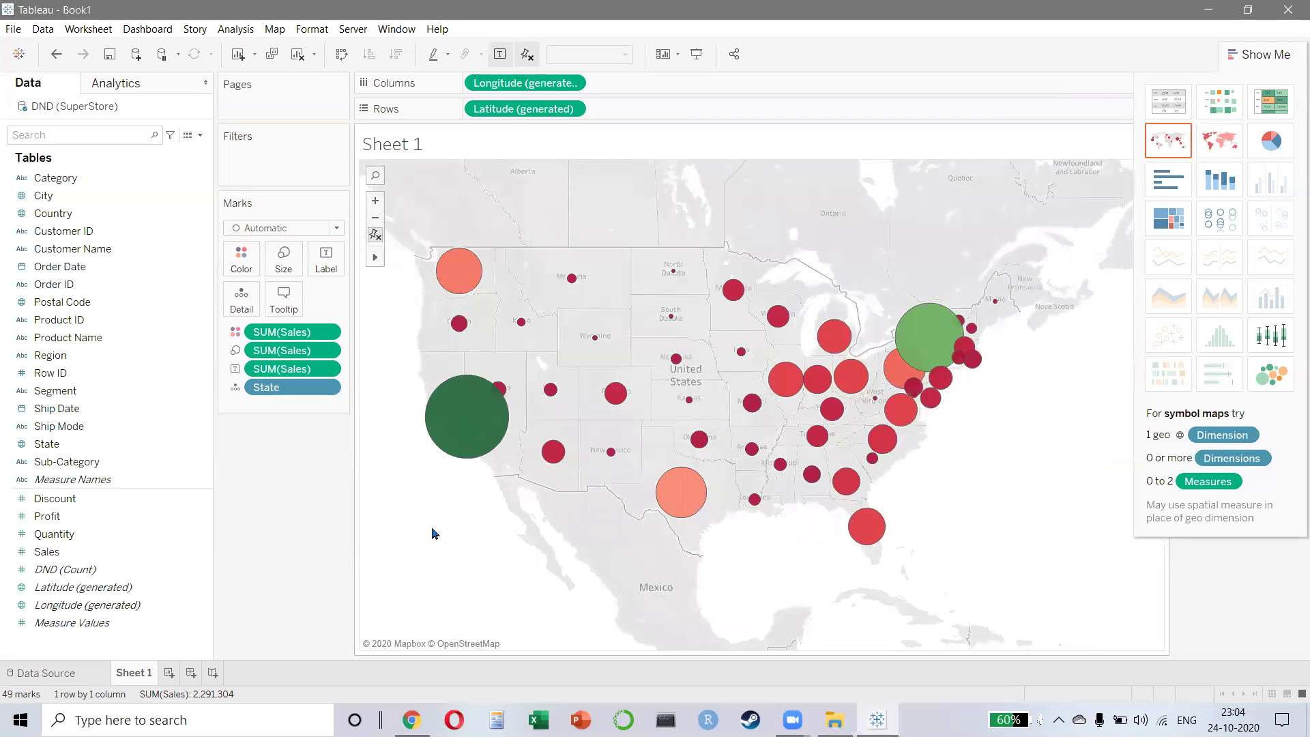
{"action": "scroll", "coordinate": [955, 443], "scroll_direction": "down", "scroll_amount": 3}
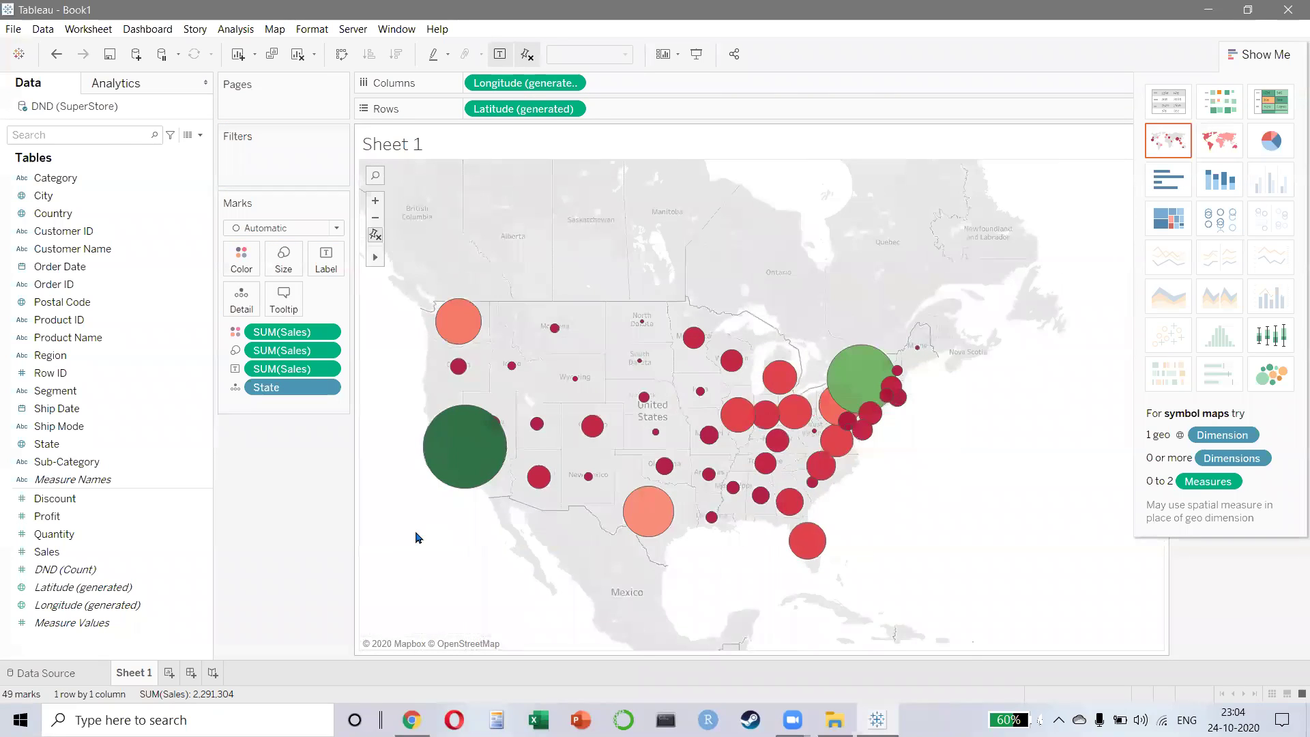
{"action": "right_click", "coordinate": [492, 544]}
{"action": "left_click", "coordinate": [432, 563]}
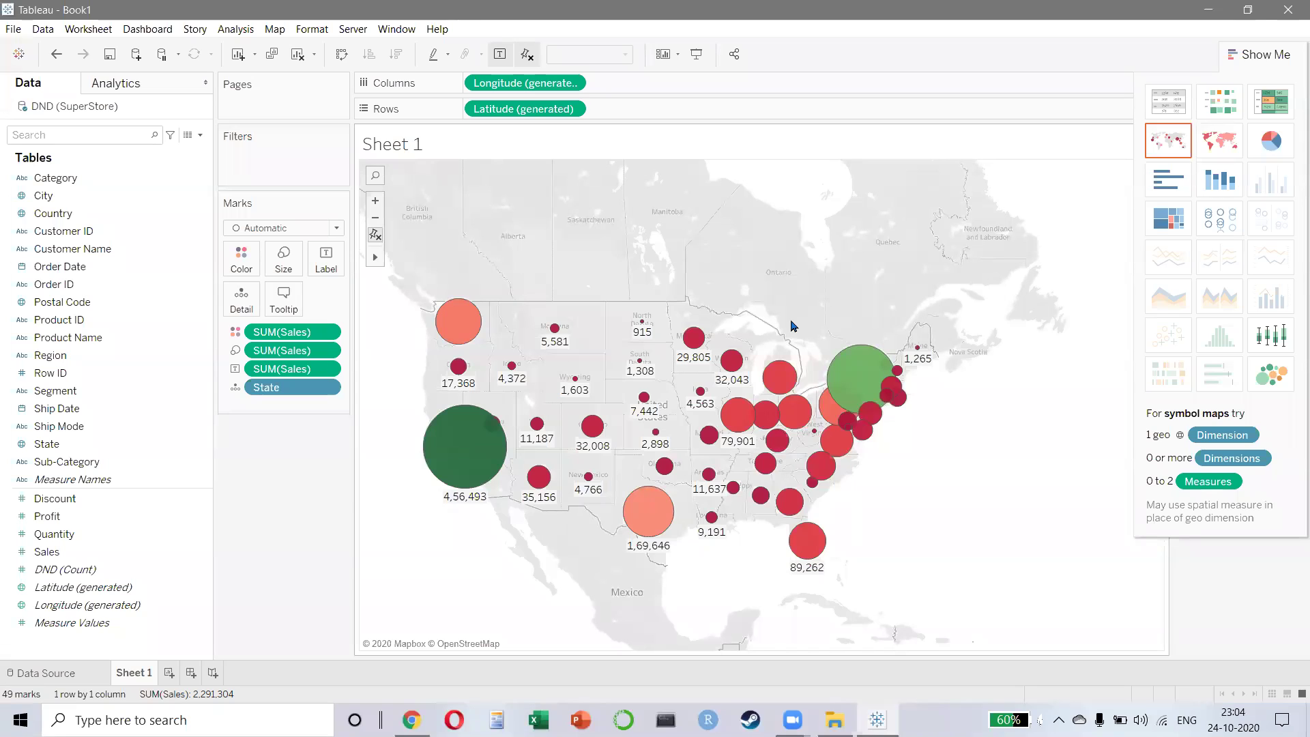
- Keep only the Great Lakes and East Coast group of states on the map and remove the resulting State filter
{"action": "left_click_drag", "start_coordinate": [776, 322], "coordinate": [917, 445]}
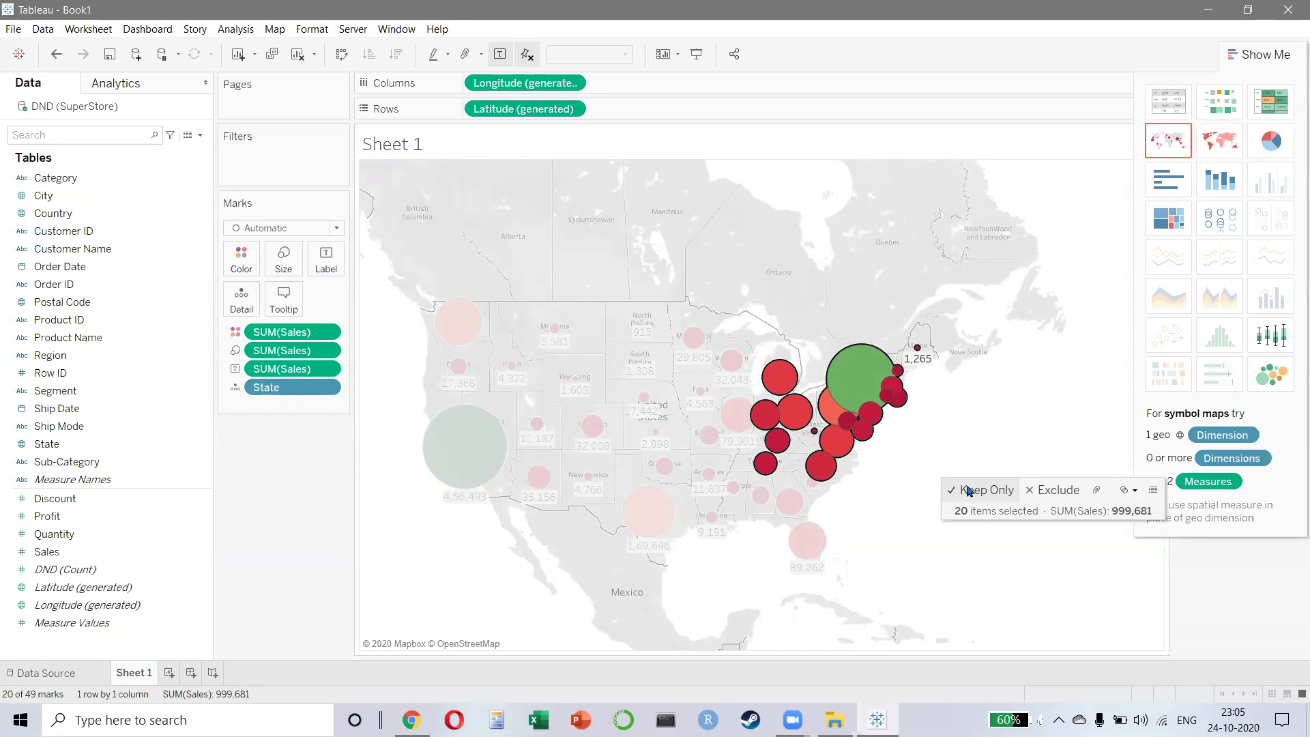
{"action": "left_click", "coordinate": [241, 166]}
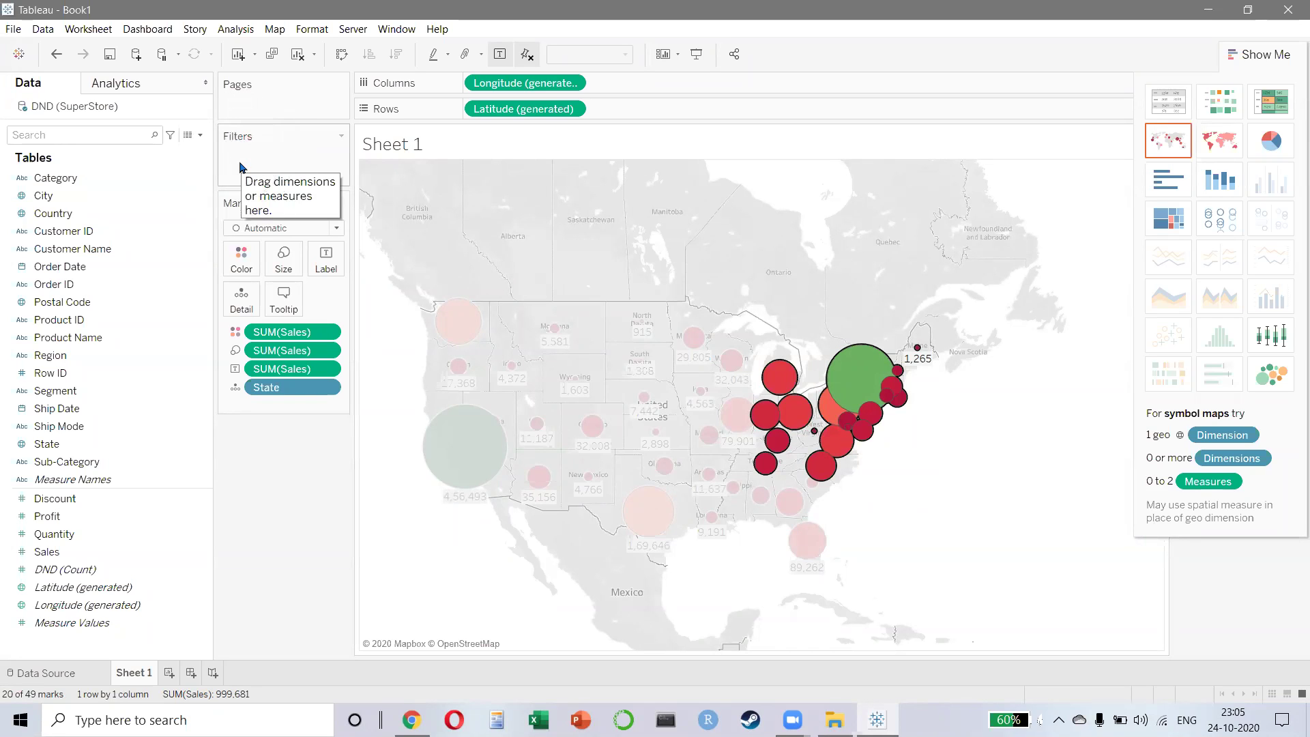
{"action": "right_click", "coordinate": [849, 391]}
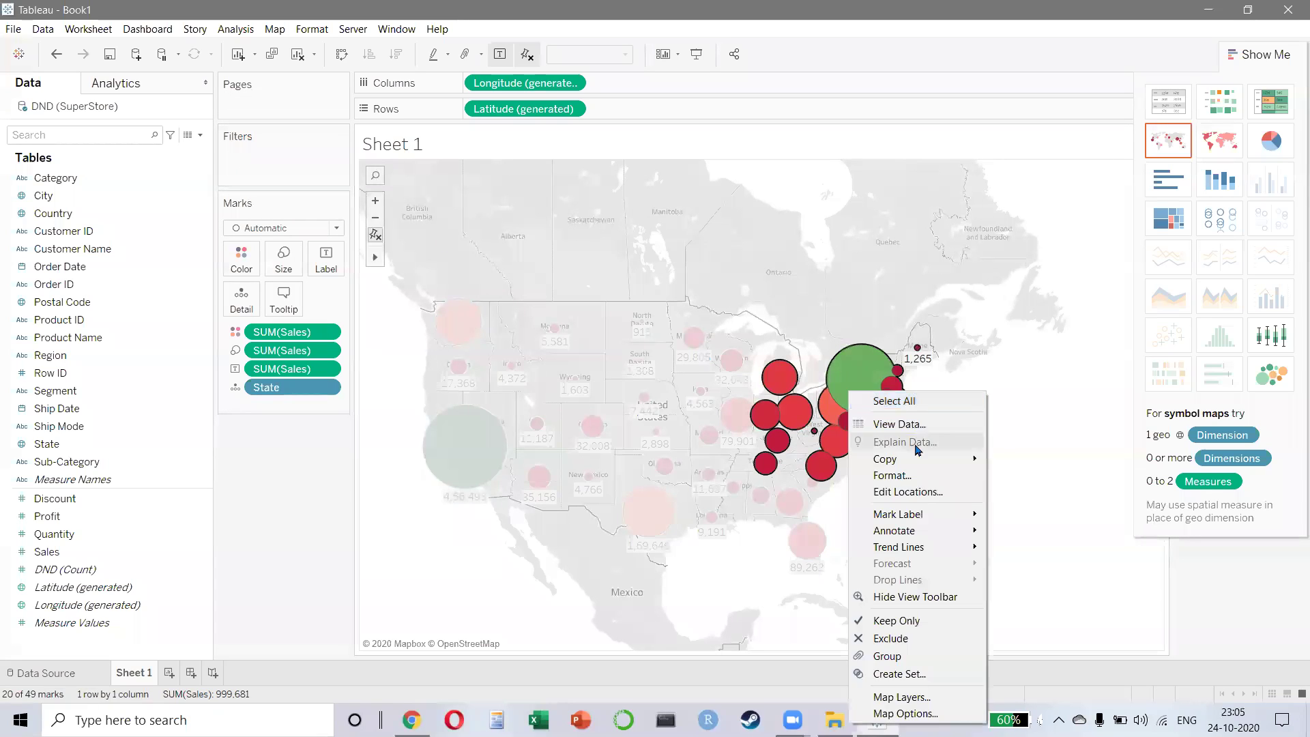
{"action": "left_click", "coordinate": [908, 621]}
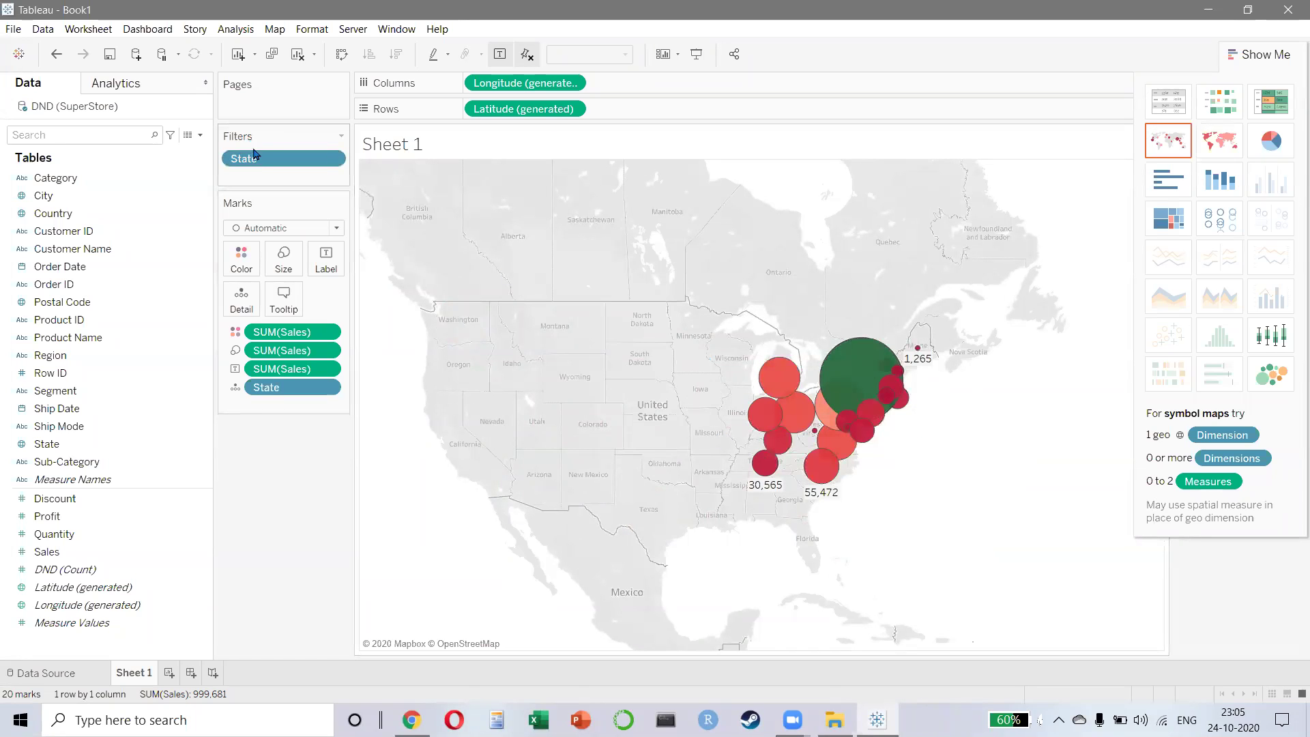
{"action": "left_click", "coordinate": [331, 159]}
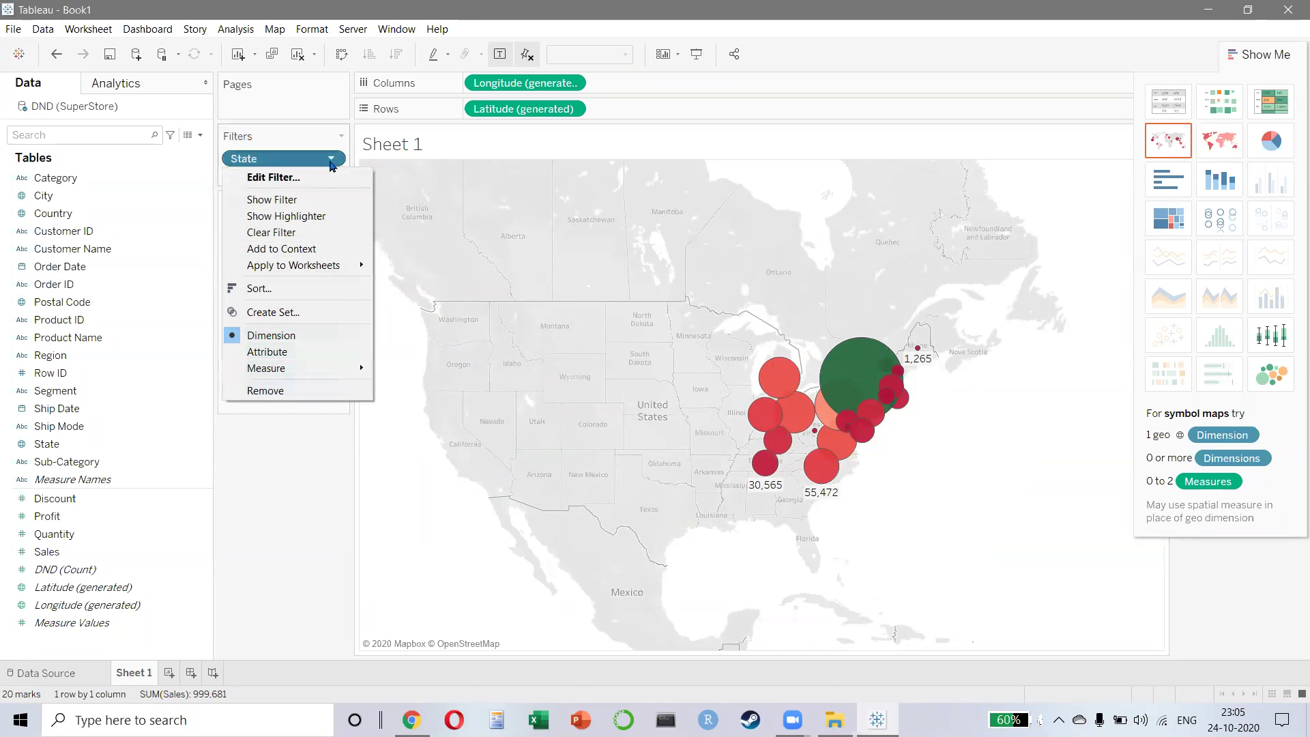
{"action": "left_click", "coordinate": [277, 393]}
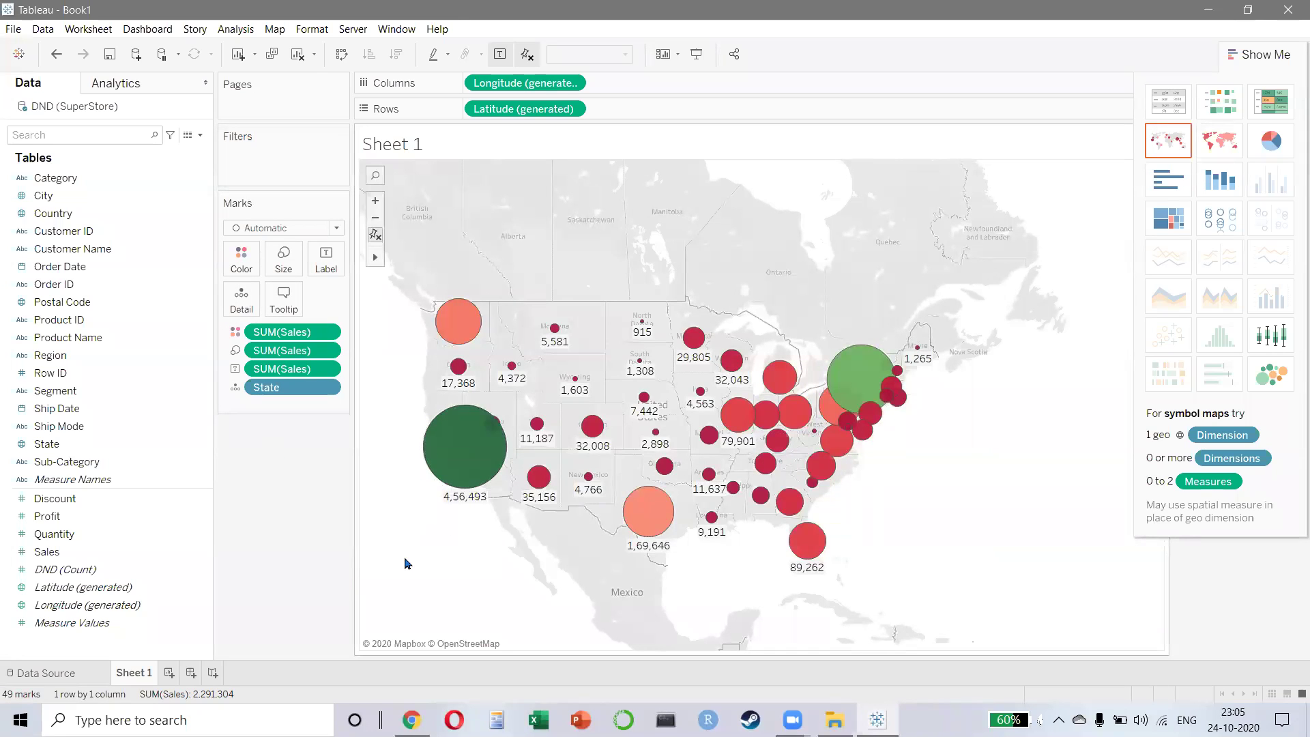
- Hide the chart suggestions and show a Region filter beside the map
{"action": "left_click", "coordinate": [1257, 58]}
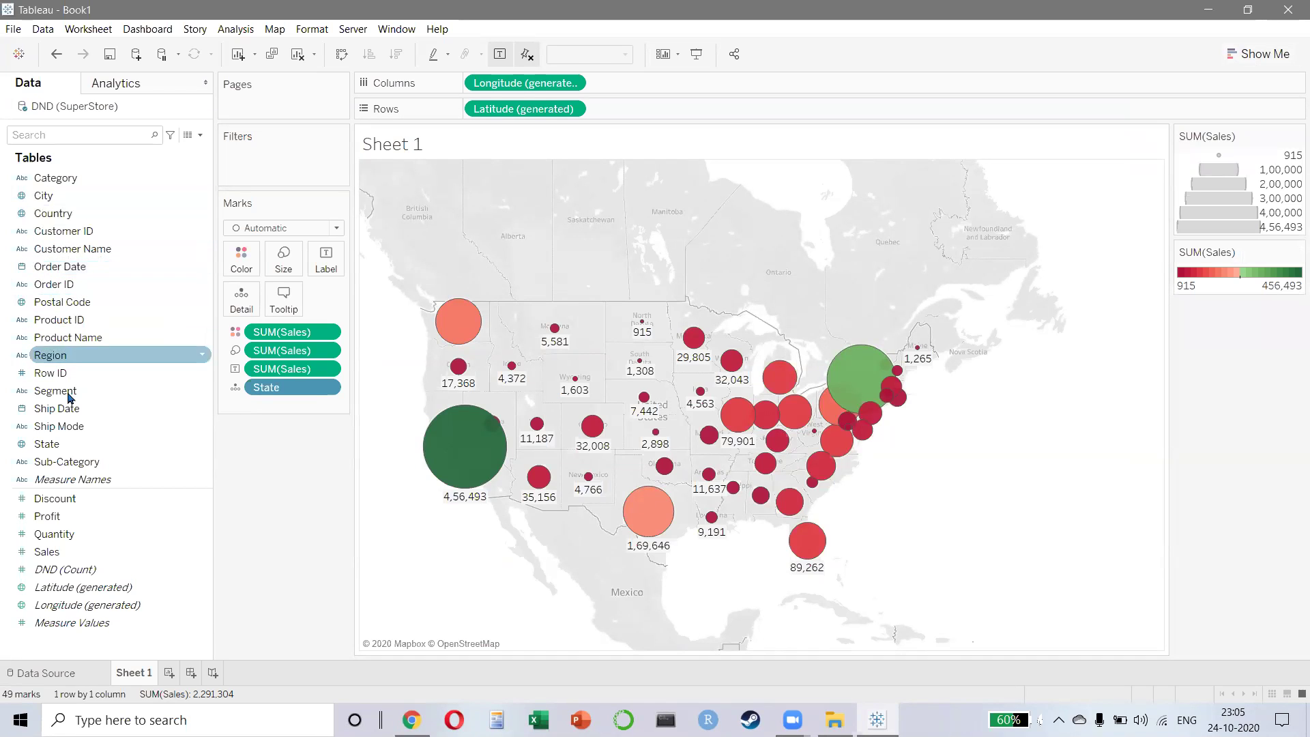
{"action": "right_click", "coordinate": [71, 361]}
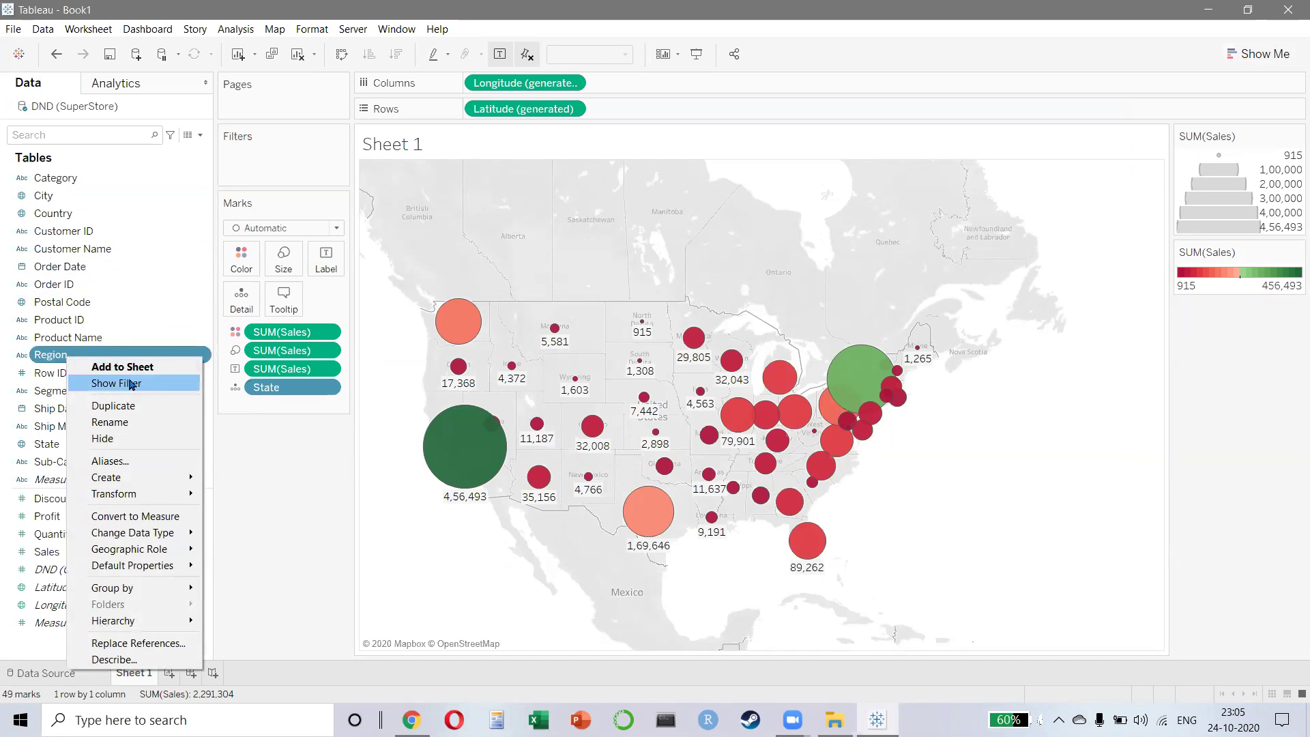
{"action": "left_click", "coordinate": [117, 384]}
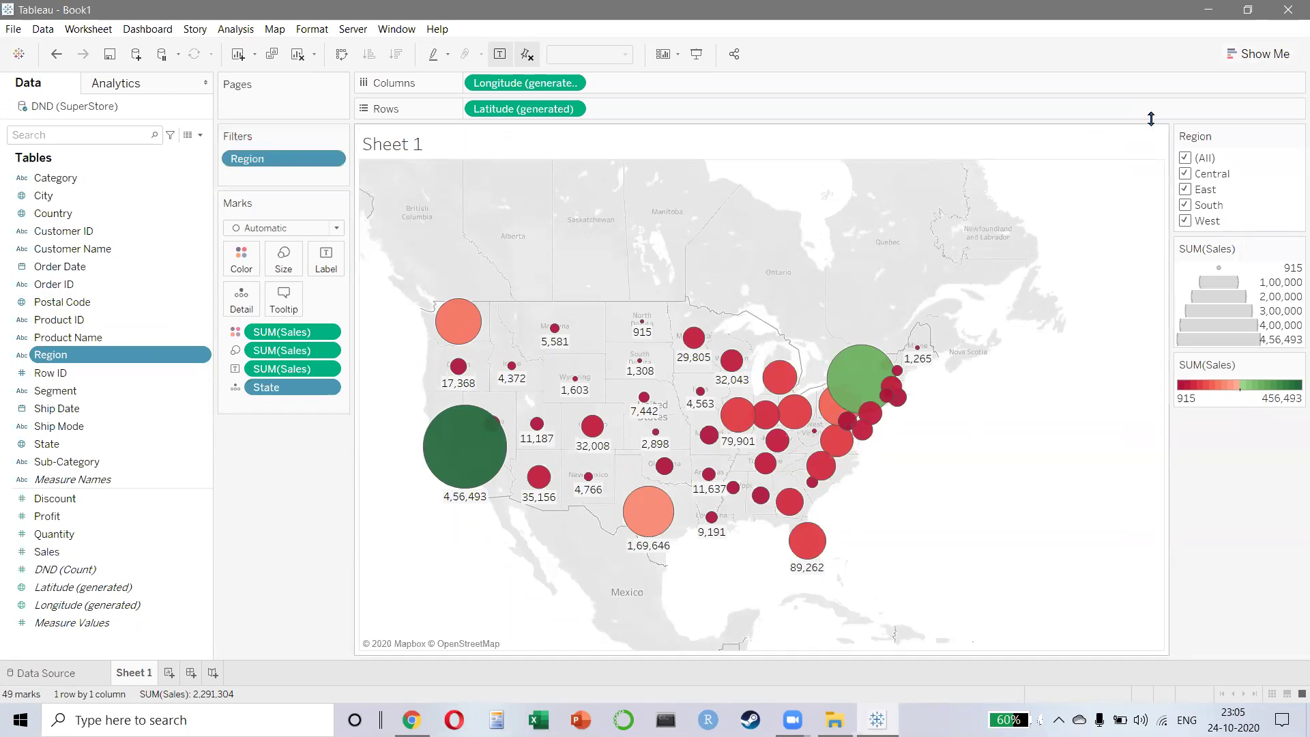
- Deselect all regions and try the Region filter with Central, East, South and West, ending on West alone
{"action": "left_click", "coordinate": [1185, 161]}
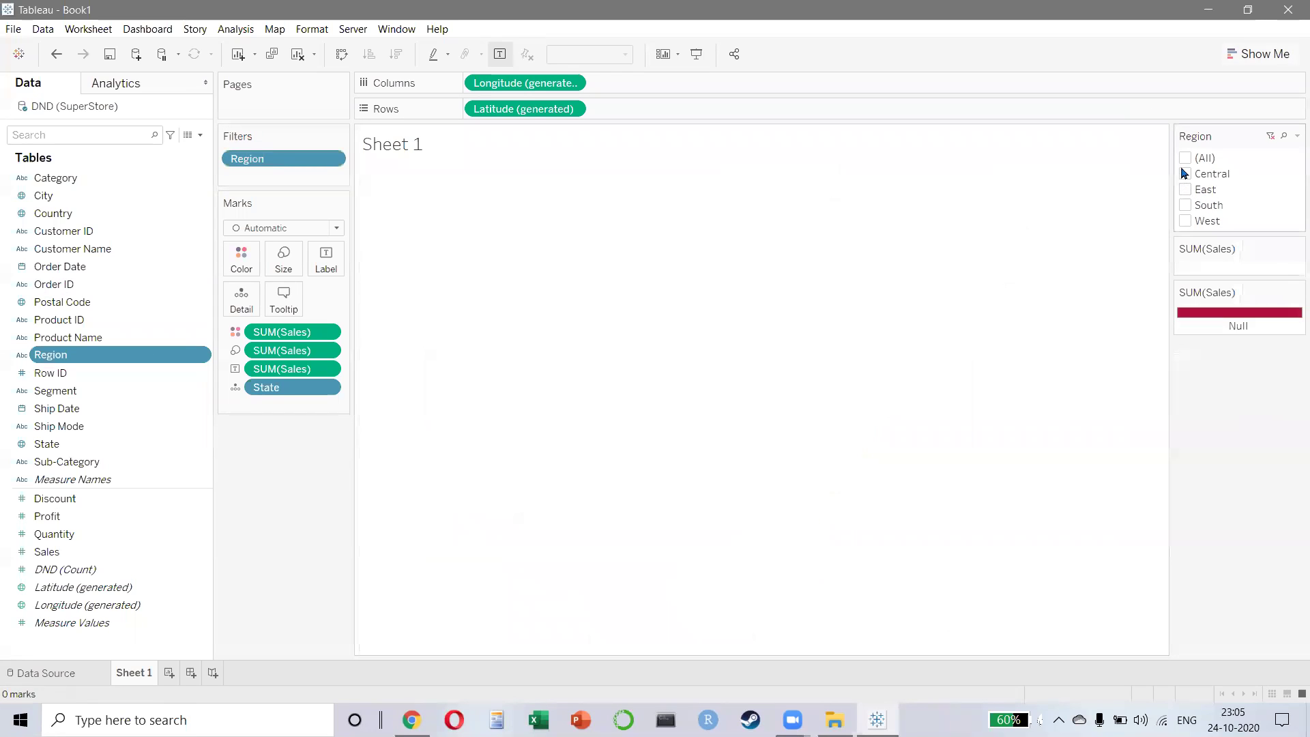
{"action": "left_click", "coordinate": [1185, 174]}
{"action": "left_click", "coordinate": [1184, 174]}
{"action": "left_click", "coordinate": [1185, 189]}
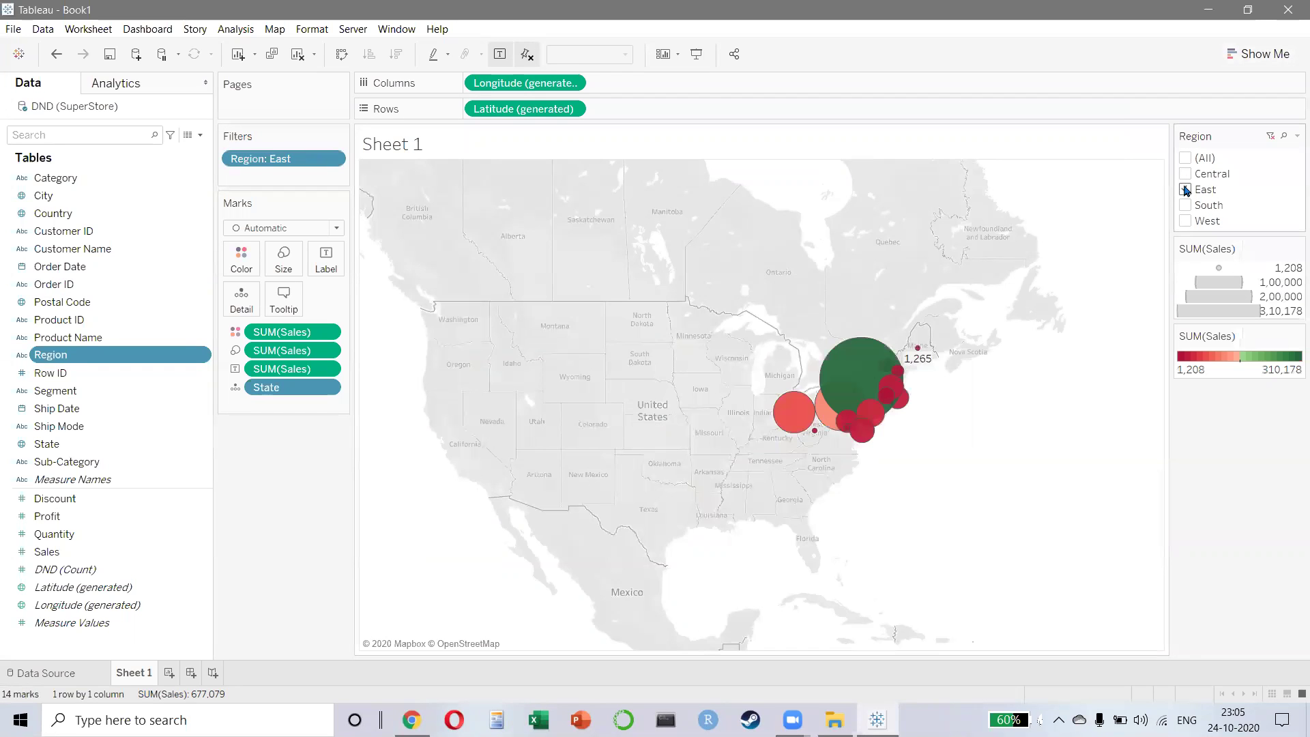
{"action": "left_click", "coordinate": [1186, 205]}
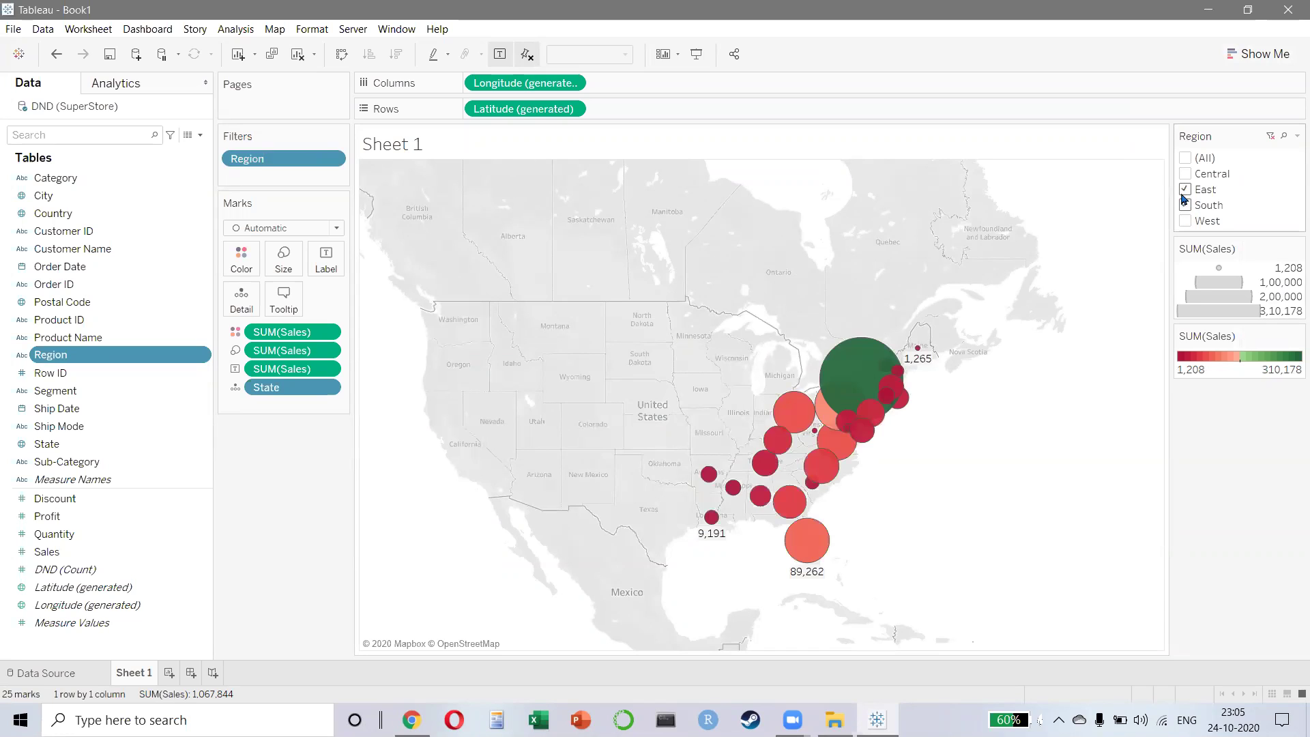
{"action": "left_click", "coordinate": [1185, 190]}
{"action": "left_click", "coordinate": [1185, 221]}
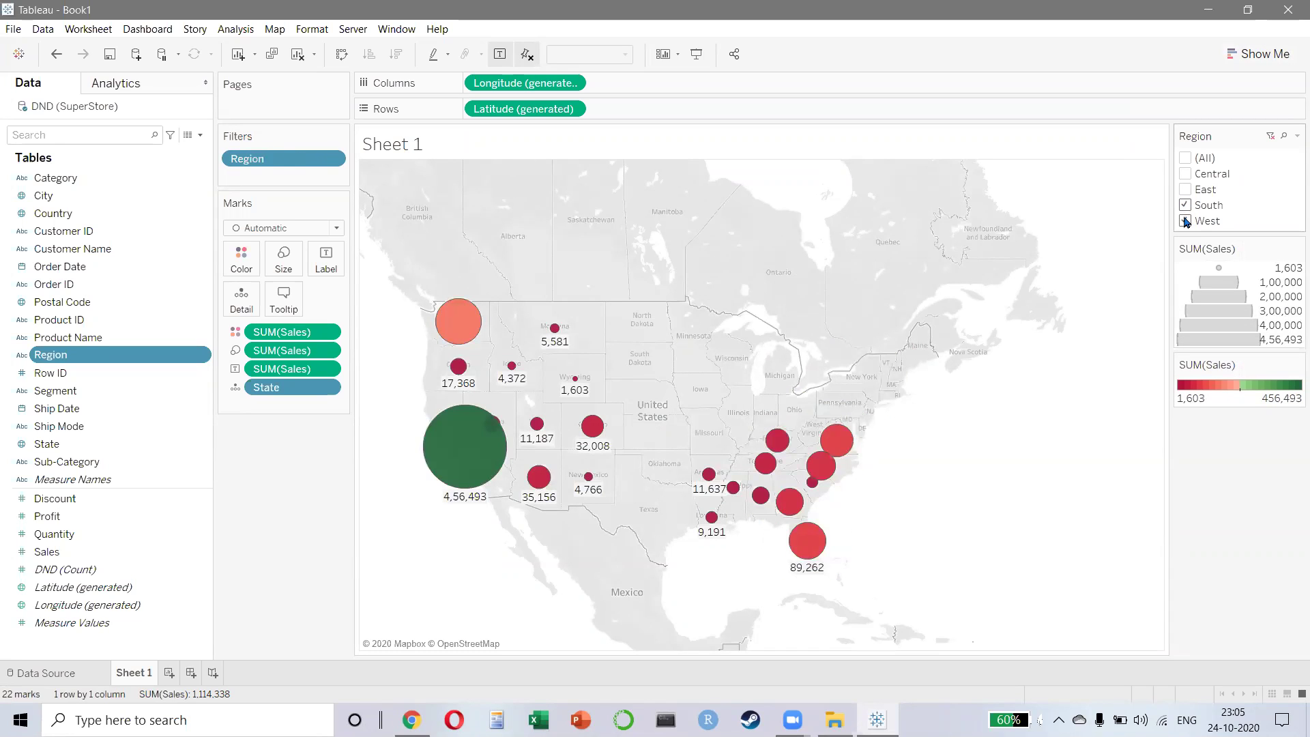
{"action": "left_click", "coordinate": [1186, 205]}
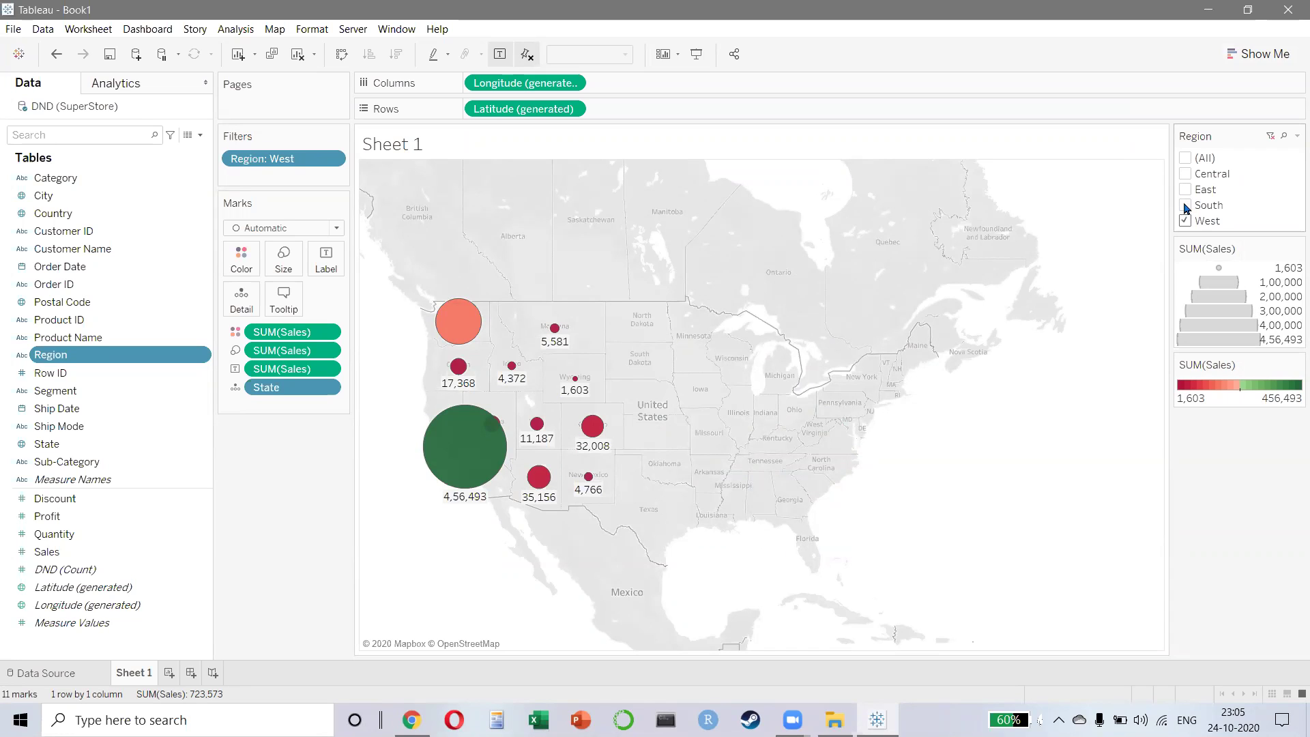
- Change the Region filter's display to Single Value (dropdown)
{"action": "left_click", "coordinate": [1295, 137]}
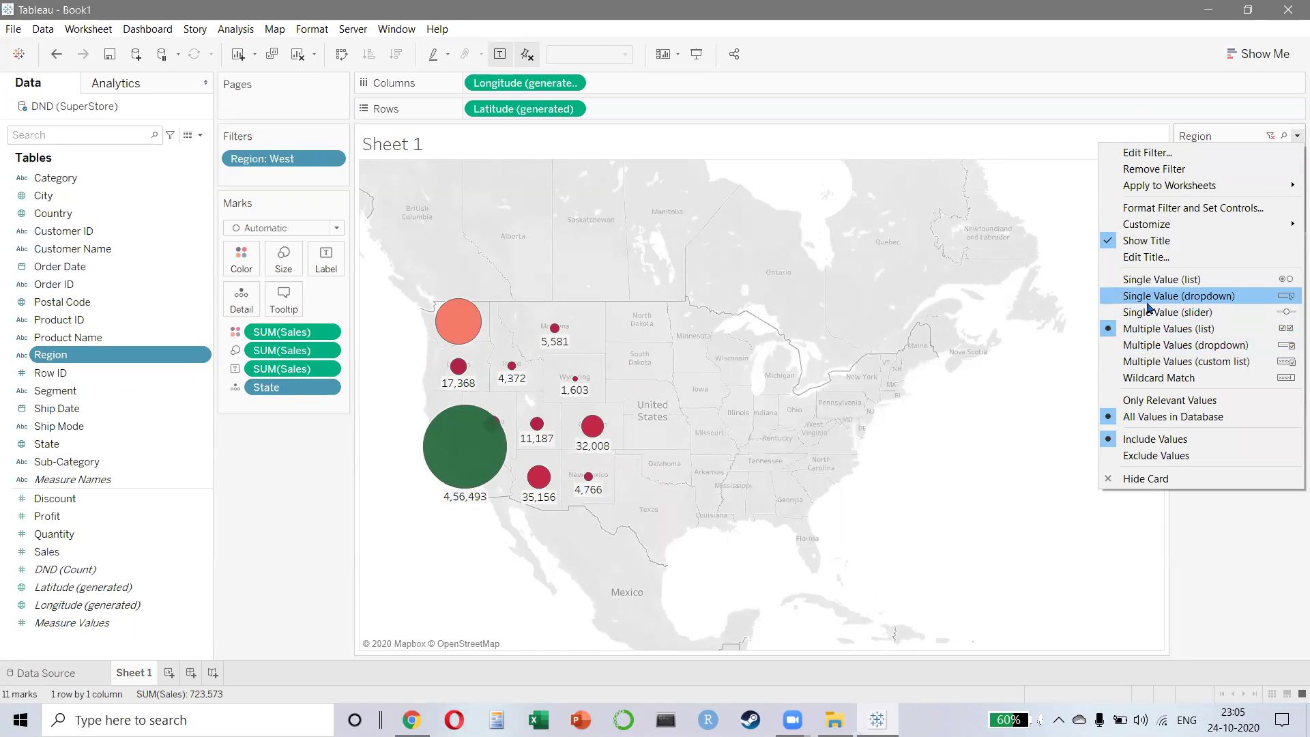
{"action": "left_click", "coordinate": [1148, 296]}
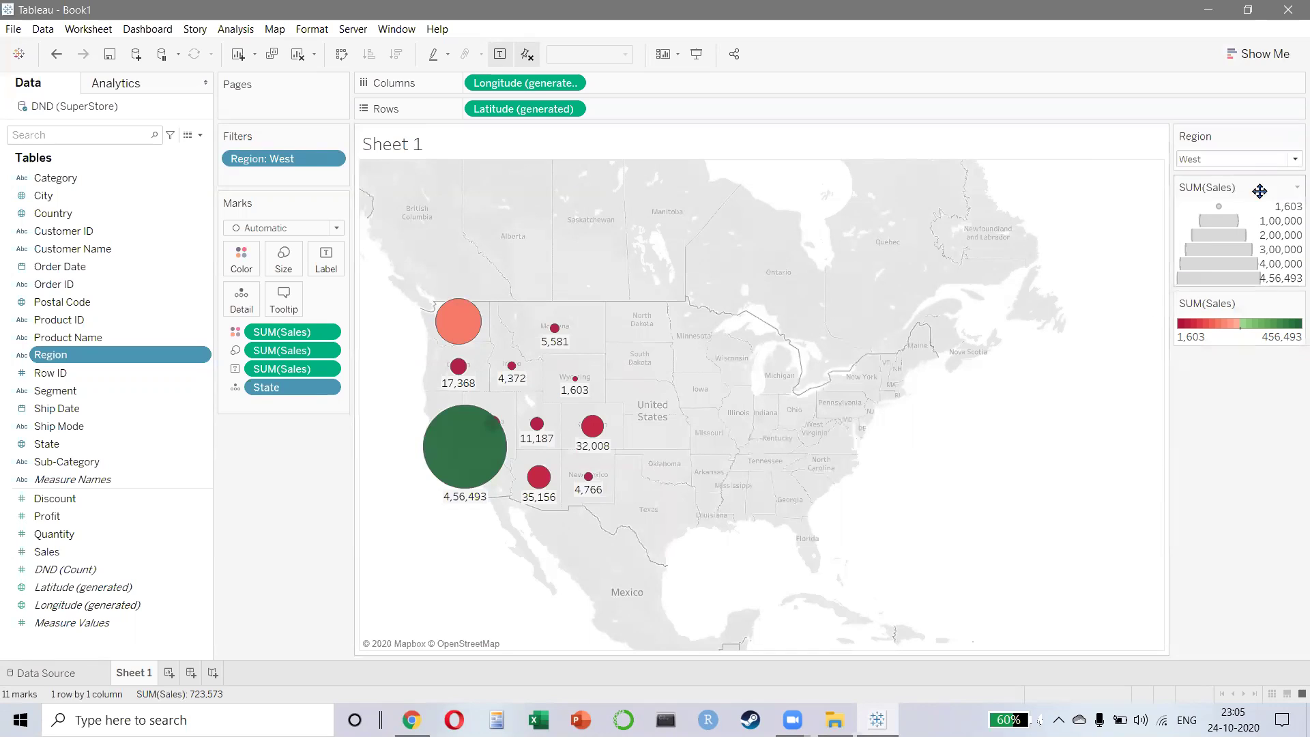
- Switch the single-value Region filter through Central, East and South, ending on East
{"action": "left_click", "coordinate": [1274, 159]}
{"action": "left_click", "coordinate": [1254, 199]}
{"action": "left_click", "coordinate": [1294, 159]}
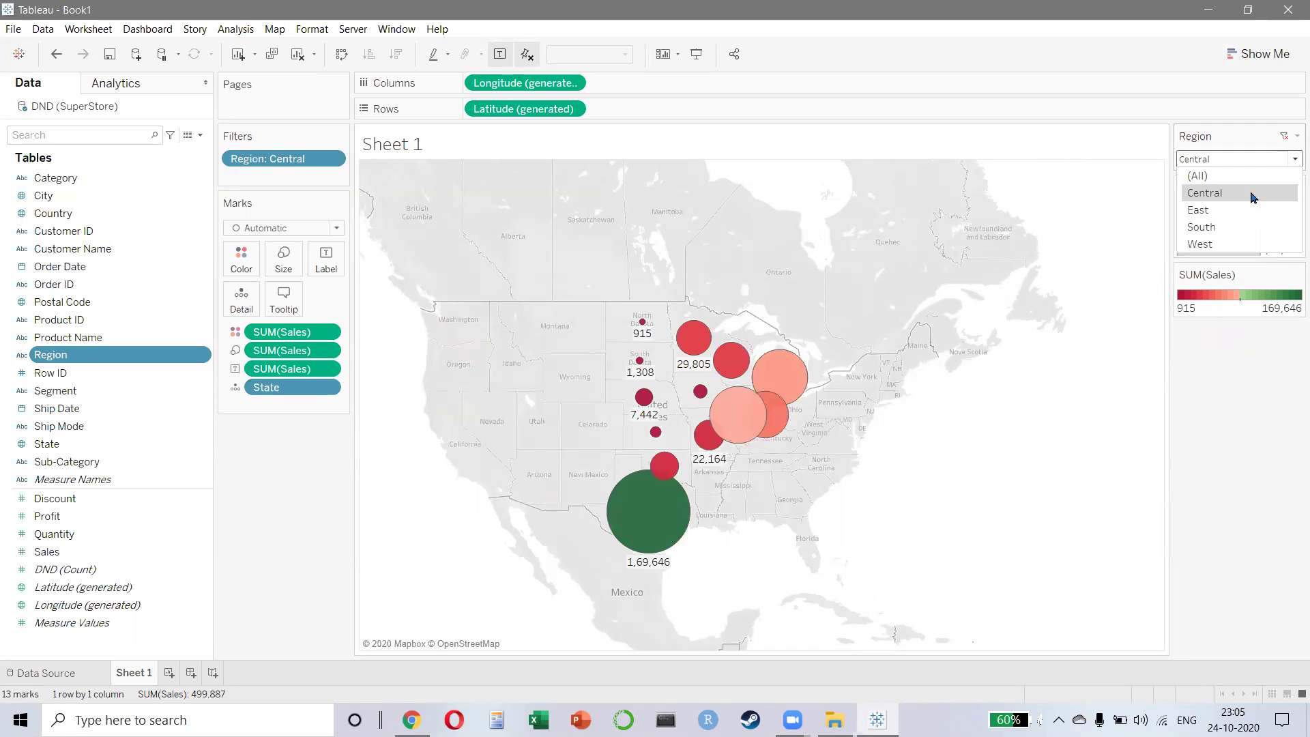
{"action": "left_click", "coordinate": [1249, 210]}
{"action": "left_click", "coordinate": [1293, 161]}
{"action": "left_click", "coordinate": [1221, 227]}
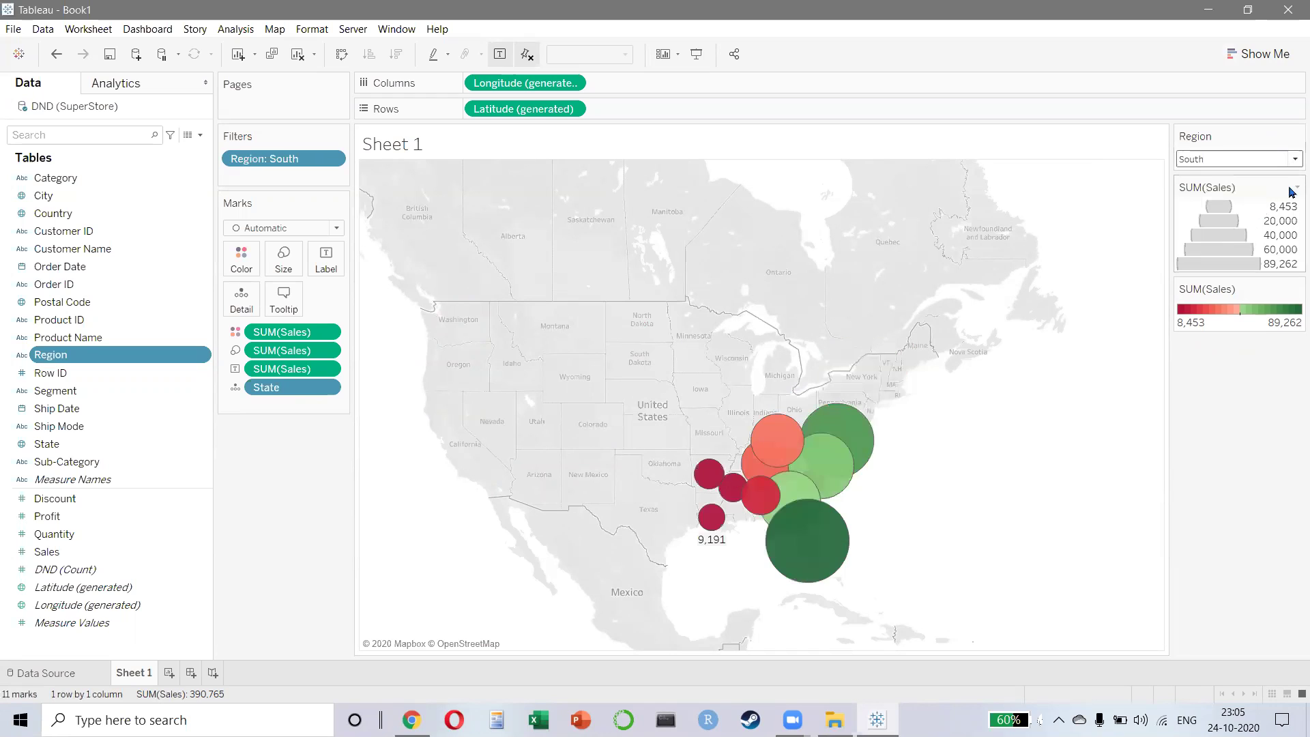
{"action": "left_click", "coordinate": [1294, 159]}
{"action": "left_click", "coordinate": [1234, 211]}
- Reset the map zoom to fit the filtered data and switch the Region filter through Central and East back to (All)
{"action": "mouse_move", "coordinate": [939, 292]}
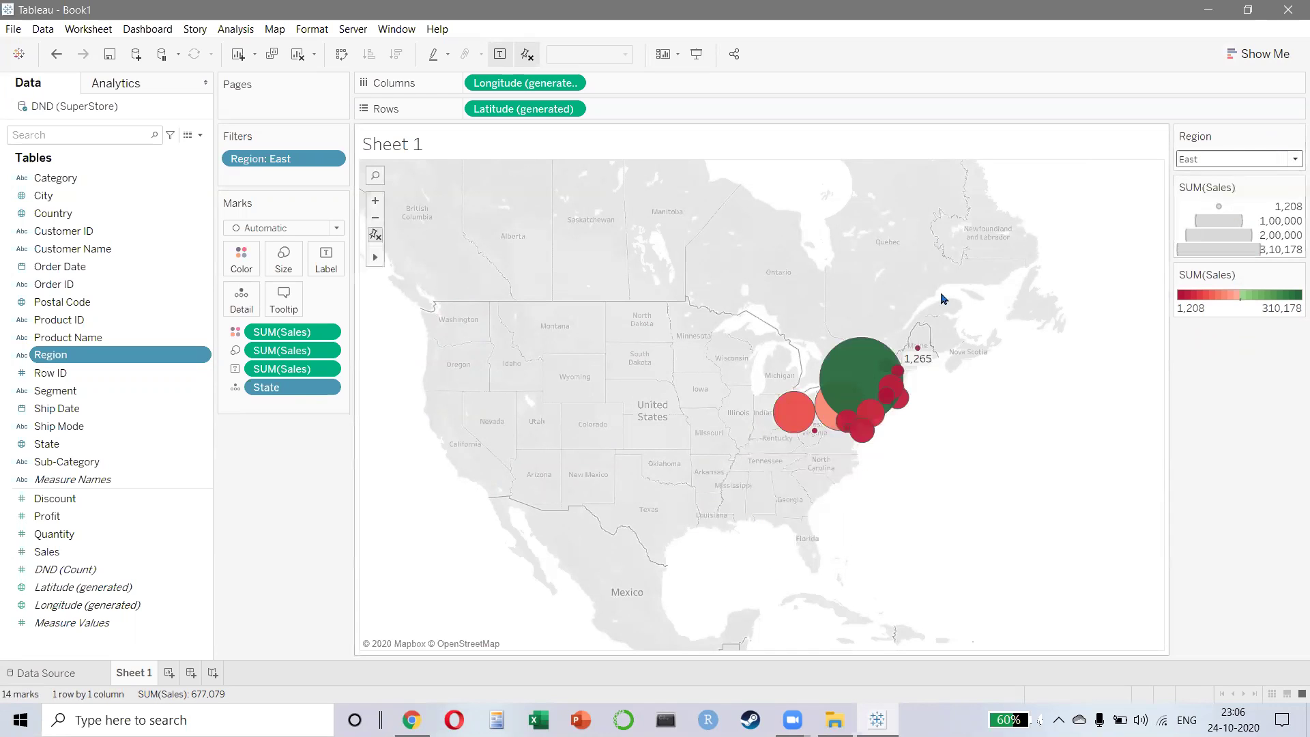
{"action": "left_click", "coordinate": [374, 236]}
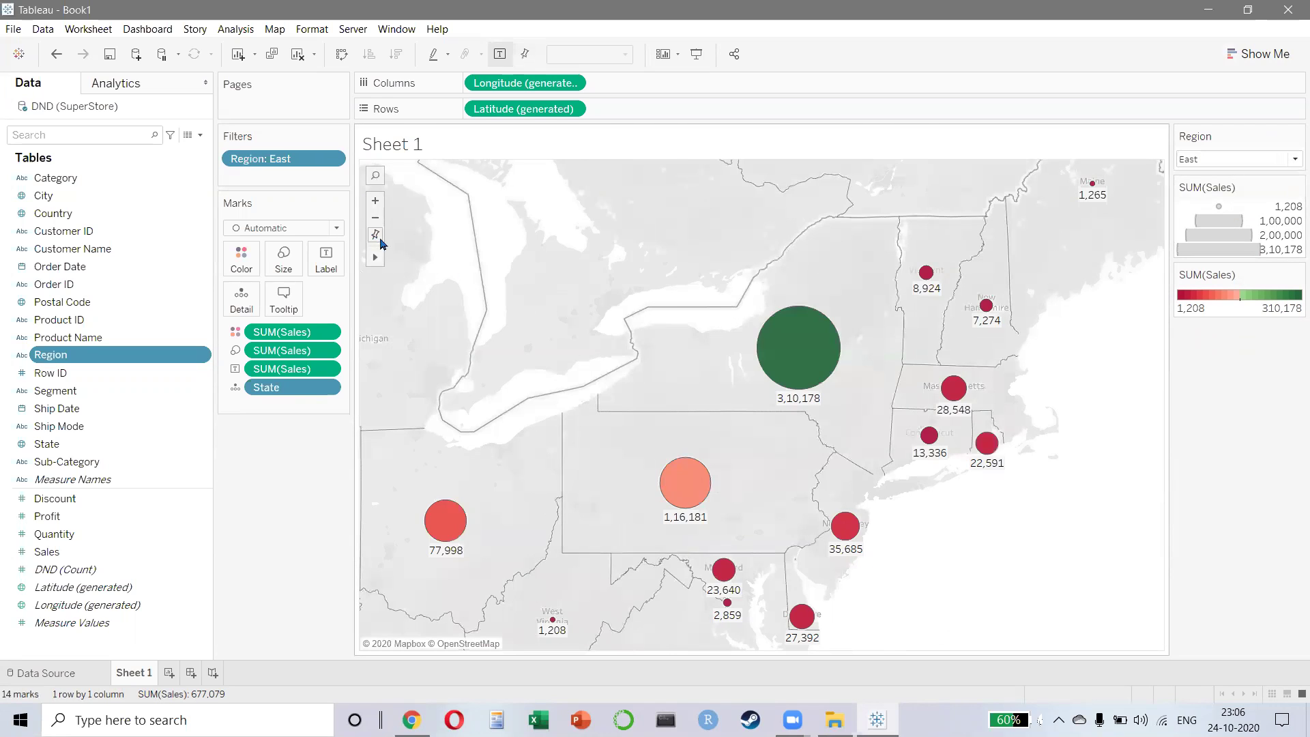
{"action": "left_click", "coordinate": [1293, 161]}
{"action": "left_click", "coordinate": [1202, 193]}
{"action": "left_click", "coordinate": [1293, 159]}
{"action": "left_click", "coordinate": [1198, 210]}
{"action": "left_click", "coordinate": [1293, 159]}
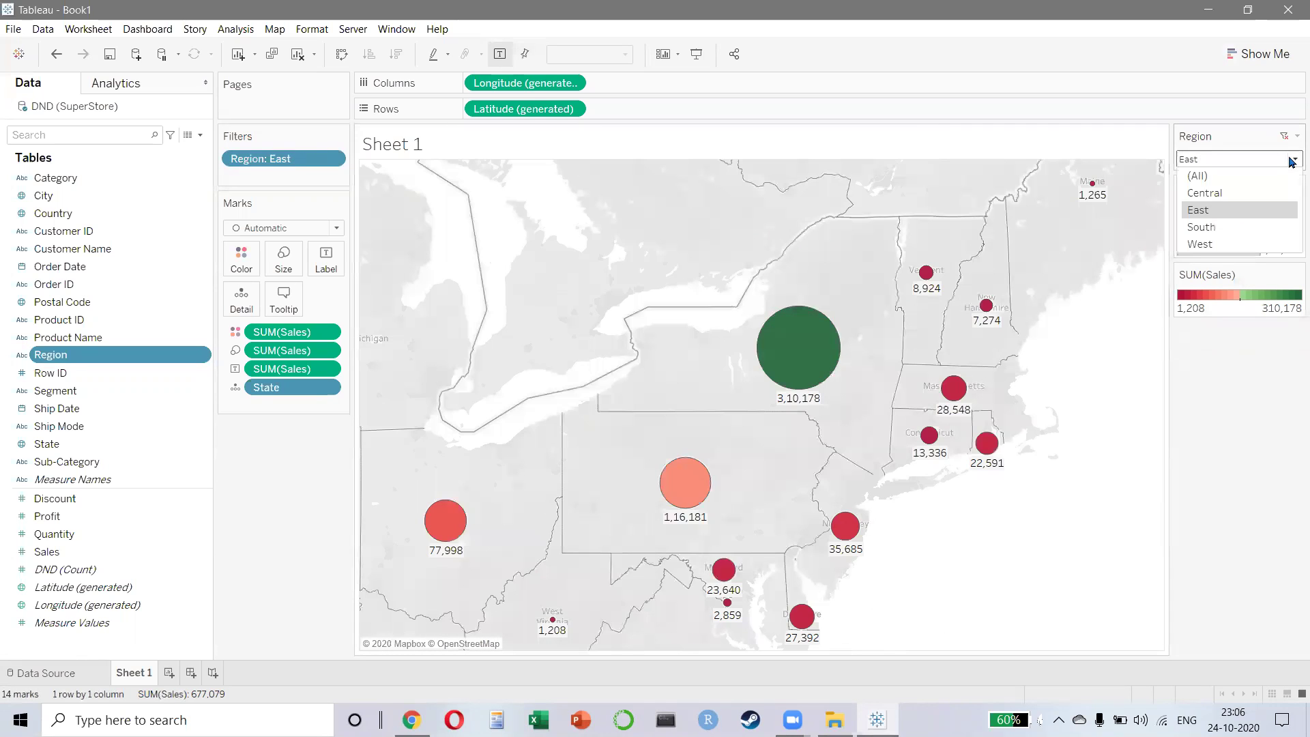
{"action": "left_click", "coordinate": [1228, 180]}
{"action": "mouse_move", "coordinate": [996, 352]}
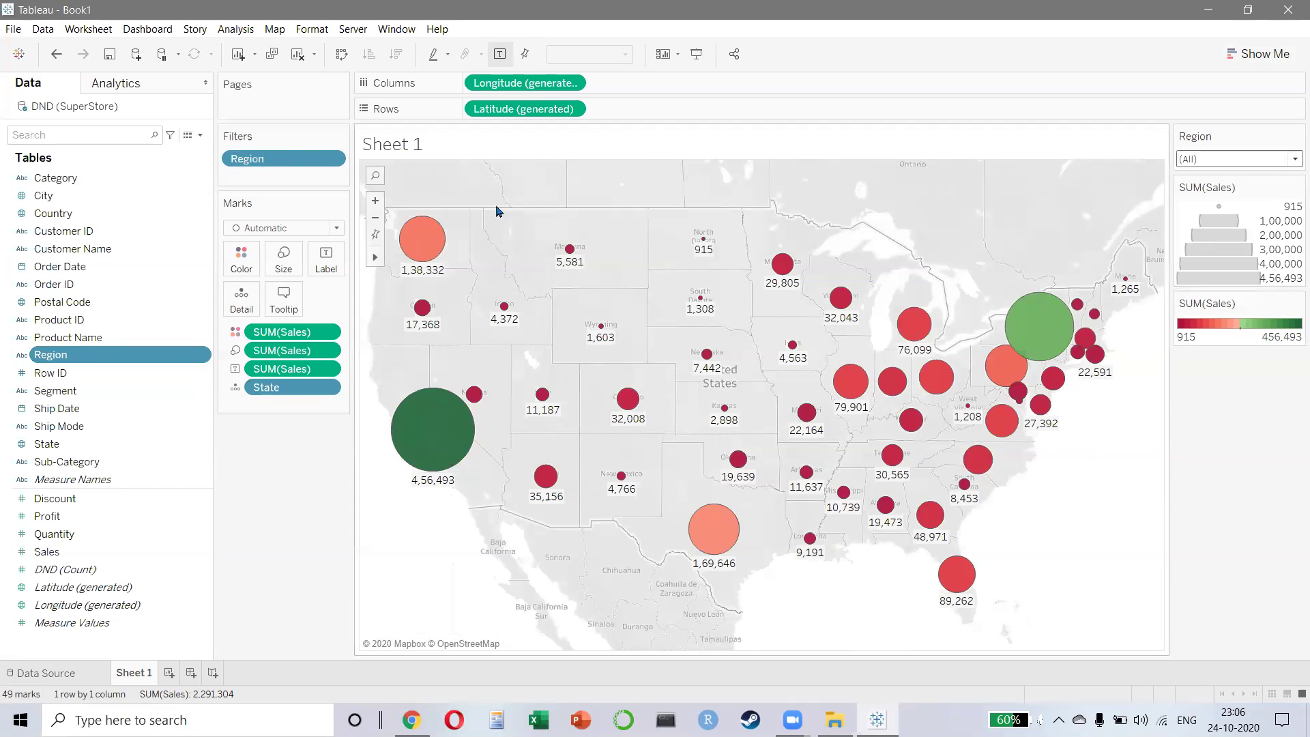
- Turn on animations as the workbook default and close the animation settings
{"action": "left_click", "coordinate": [307, 29]}
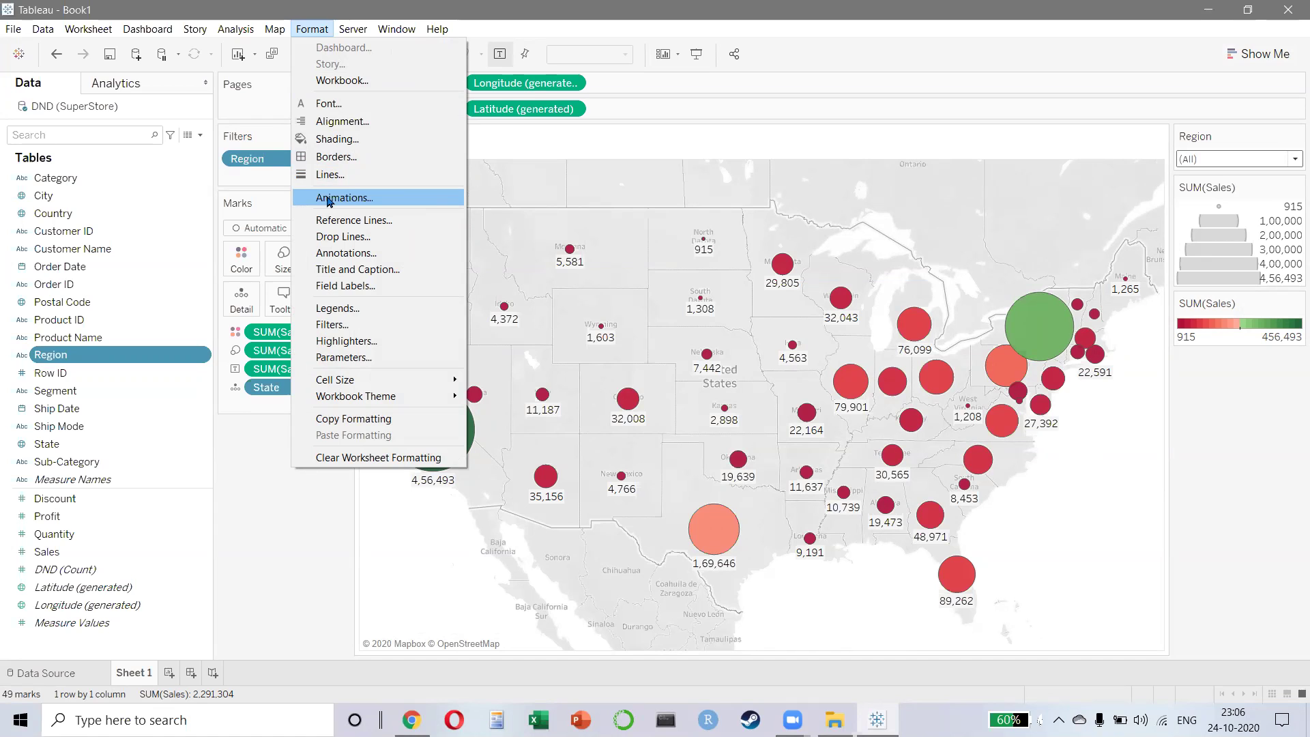
{"action": "left_click", "coordinate": [430, 198]}
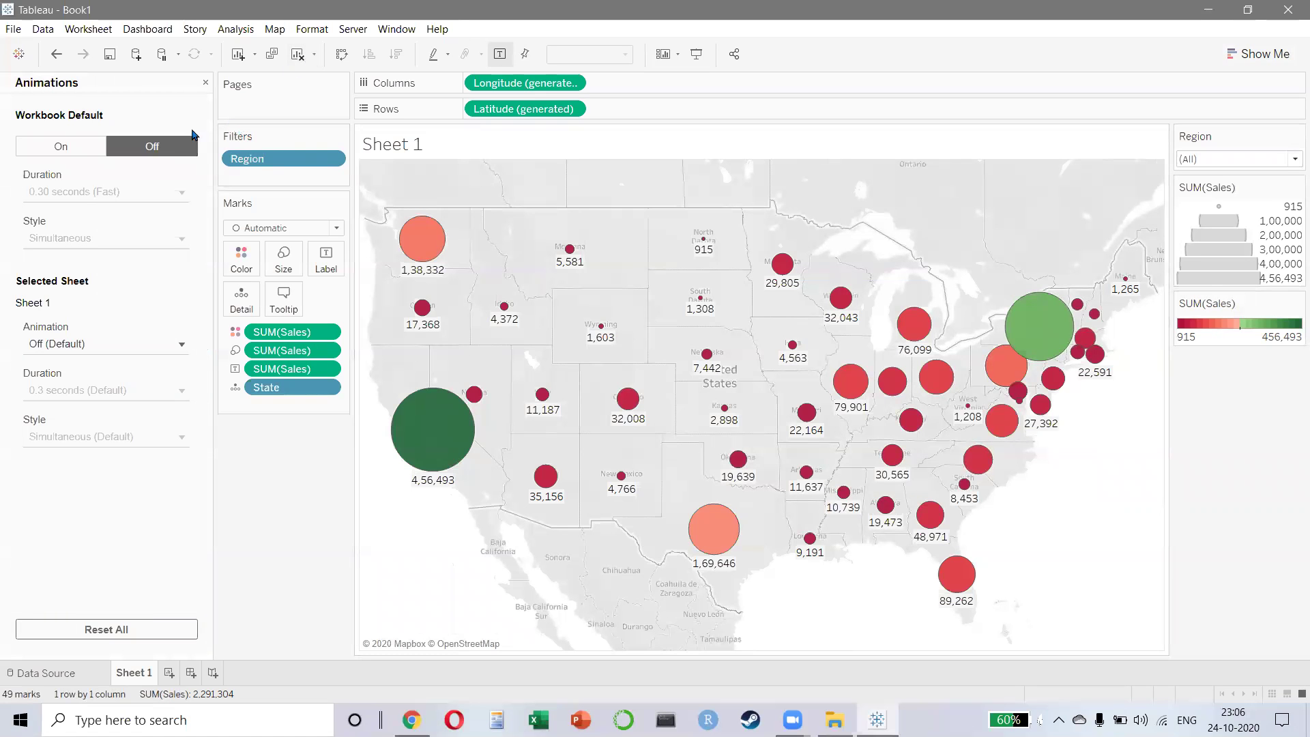
{"action": "left_click", "coordinate": [61, 146]}
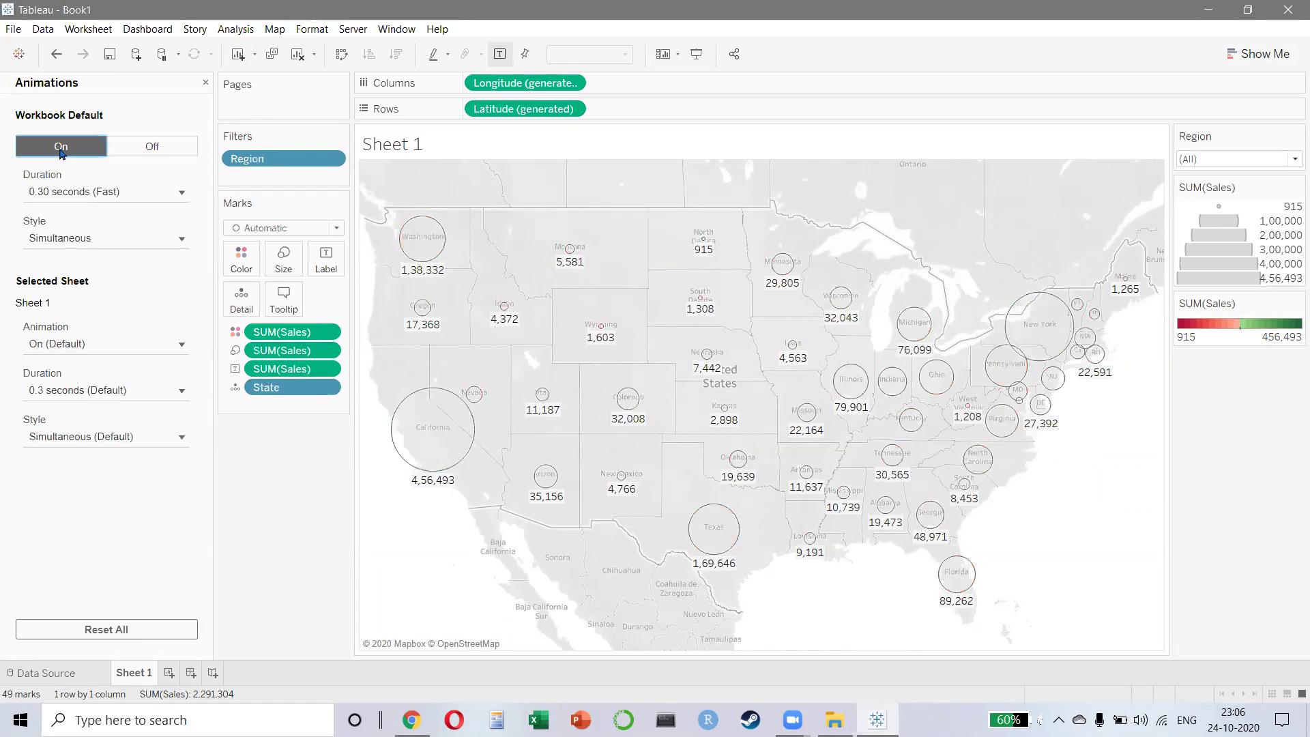
{"action": "left_click", "coordinate": [205, 82]}
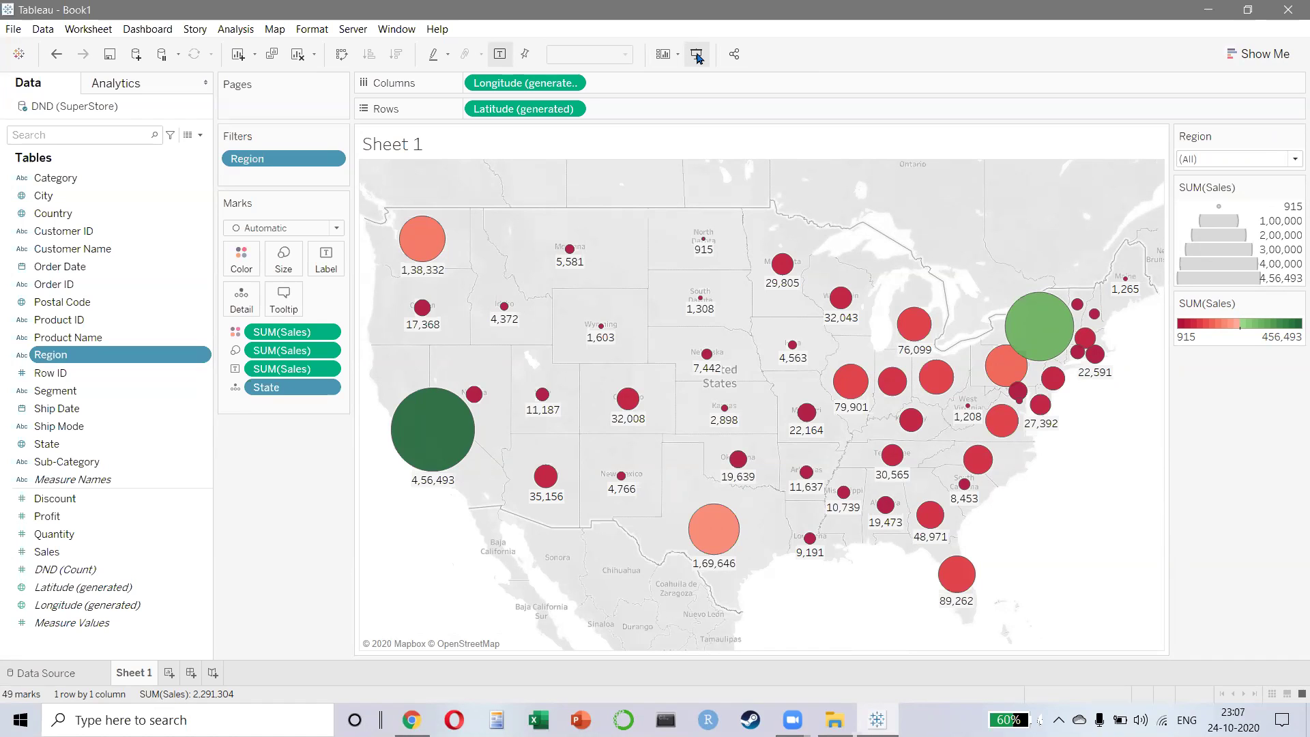
- View the map in presentation mode with Region set to Central, South, West and back to (All), and exit the presentation
{"action": "left_click", "coordinate": [697, 58]}
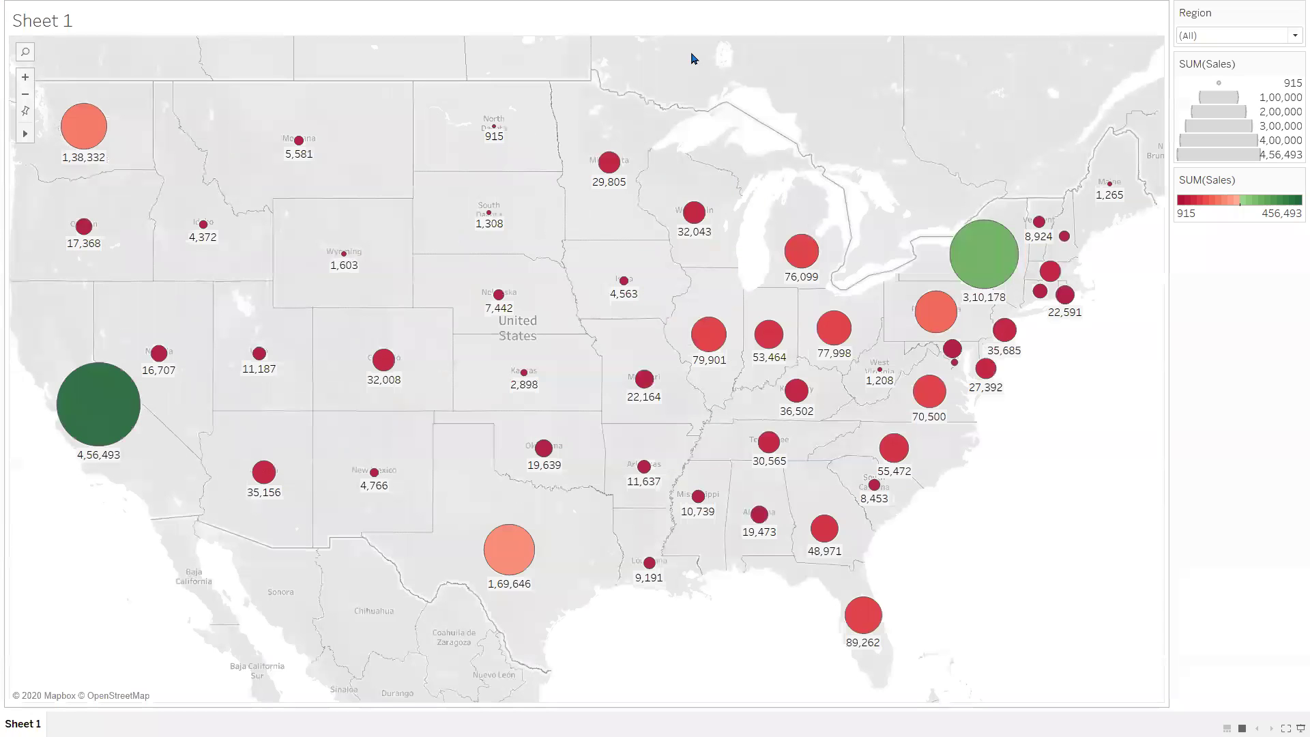
{"action": "left_click", "coordinate": [1291, 35]}
{"action": "left_click", "coordinate": [1242, 74]}
{"action": "left_click", "coordinate": [1292, 35]}
{"action": "left_click", "coordinate": [1221, 103]}
{"action": "left_click", "coordinate": [1290, 35]}
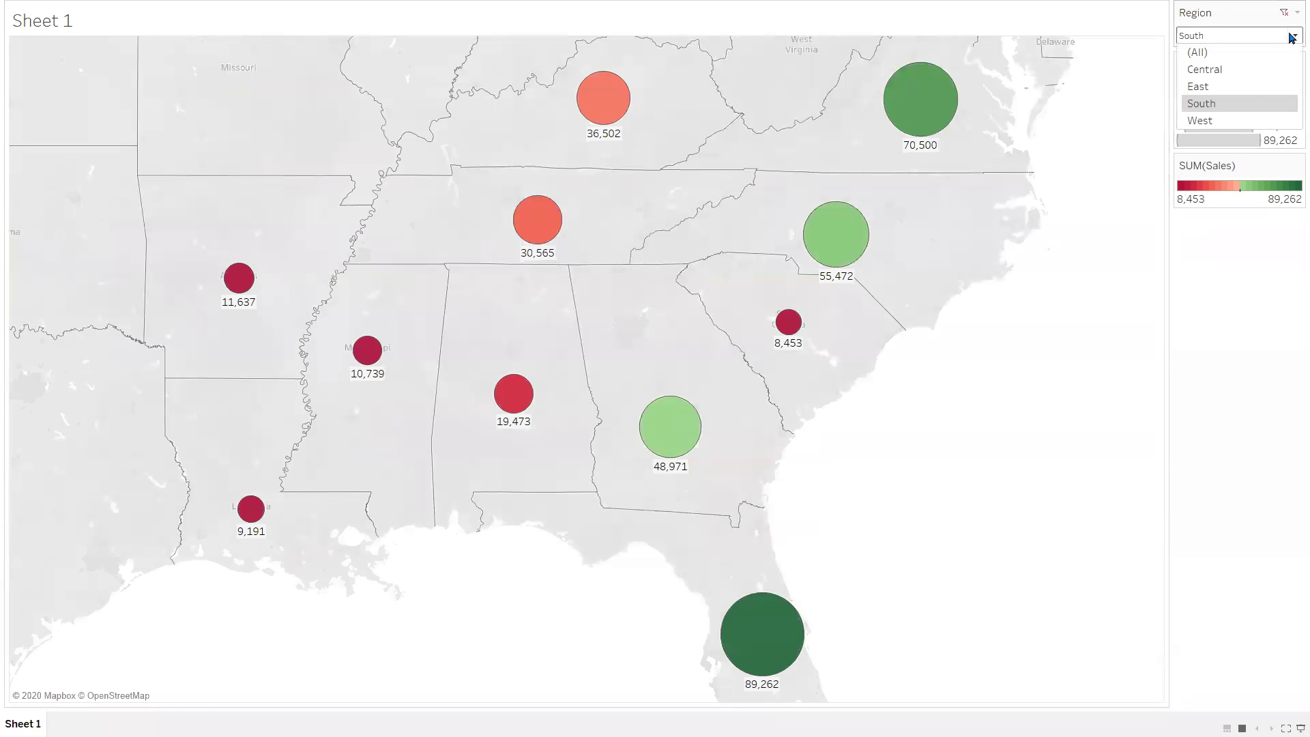
{"action": "left_click", "coordinate": [1217, 118]}
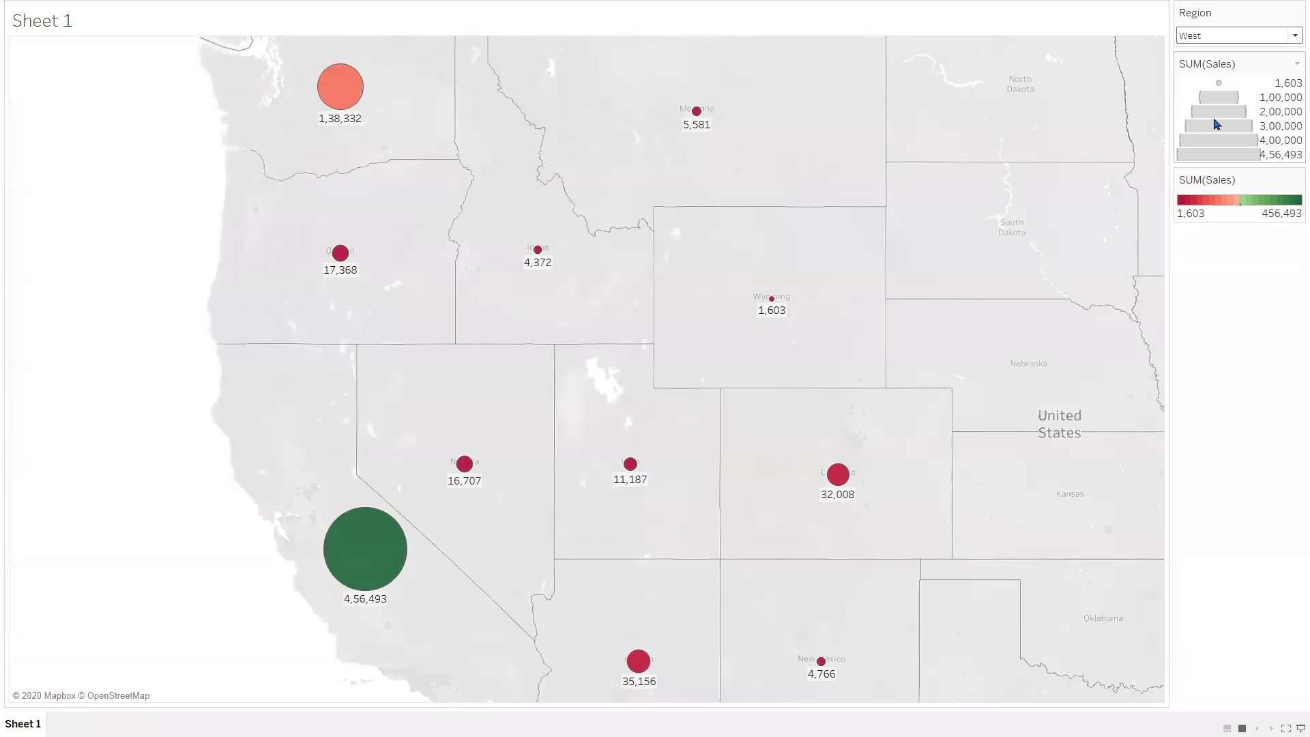
{"action": "left_click", "coordinate": [1258, 38]}
{"action": "left_click", "coordinate": [1262, 49]}
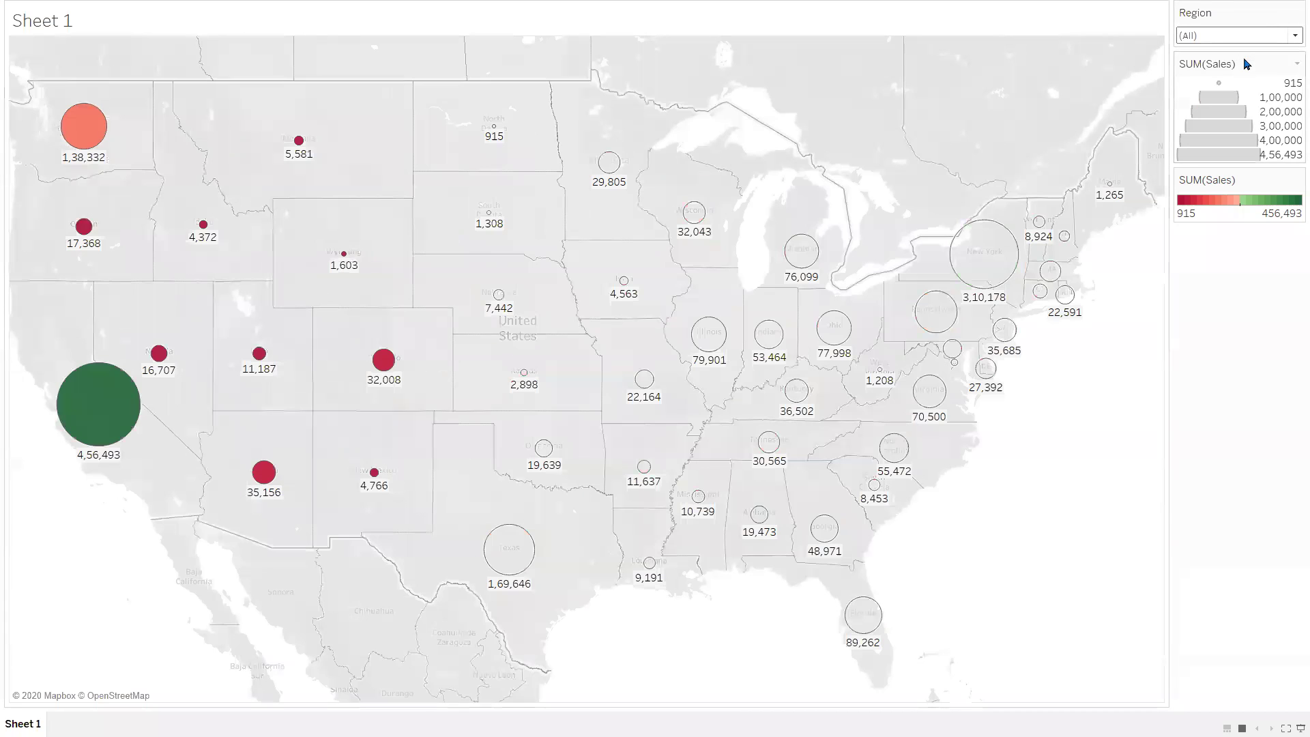
{"action": "key", "text": "Escape"}
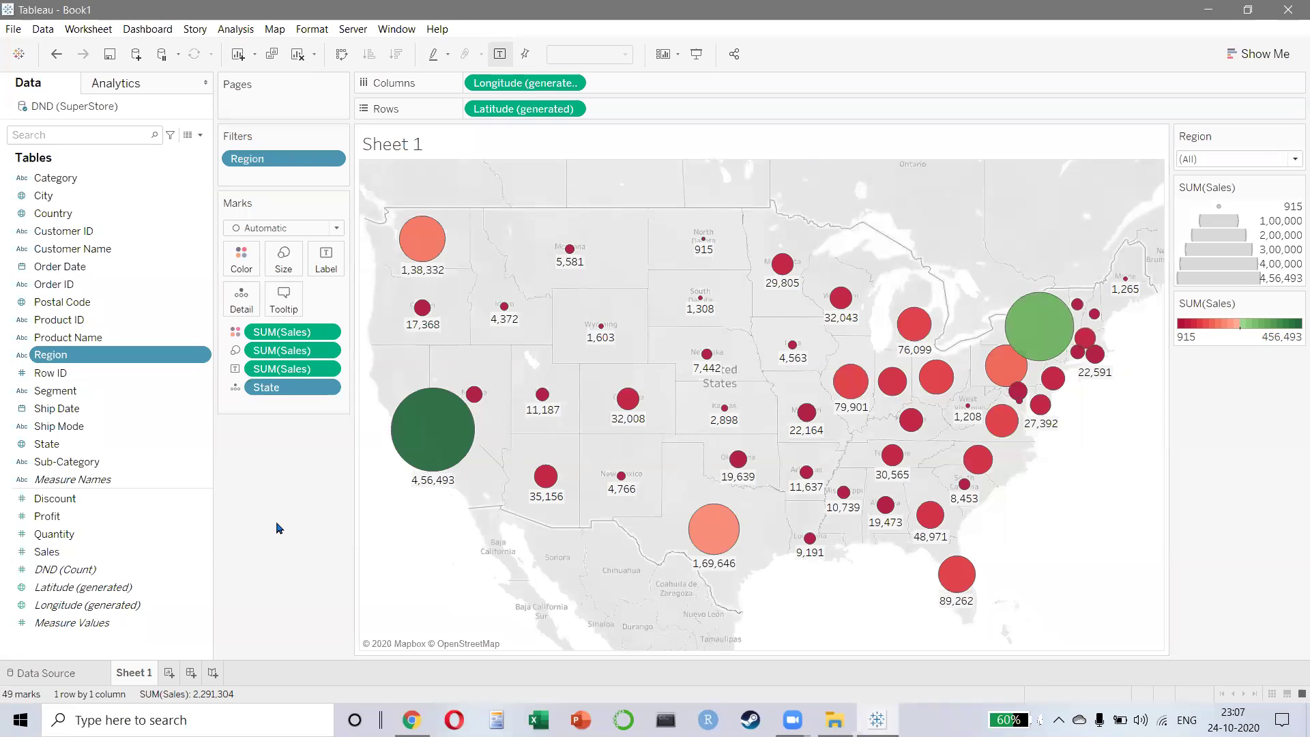
- Break the Sales map down by City with smaller marks, and select the Great Lakes cities before clearing the selection
{"action": "left_click", "coordinate": [75, 195]}
{"action": "left_click_drag", "start_coordinate": [75, 192], "coordinate": [233, 307]}
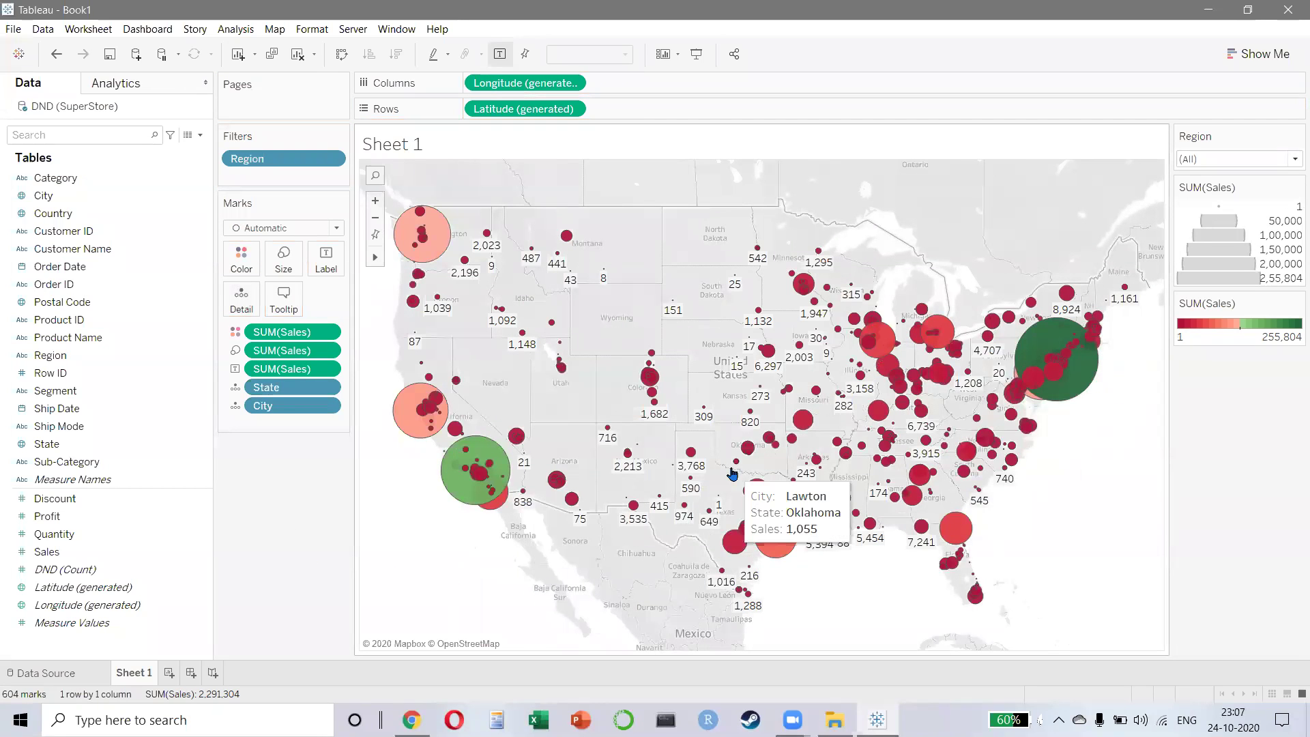
{"action": "left_click", "coordinate": [282, 264]}
{"action": "mouse_move", "coordinate": [374, 299]}
{"action": "left_mouse_down"}
{"action": "mouse_move", "coordinate": [383, 304]}
{"action": "mouse_move", "coordinate": [368, 298]}
{"action": "left_mouse_up"}
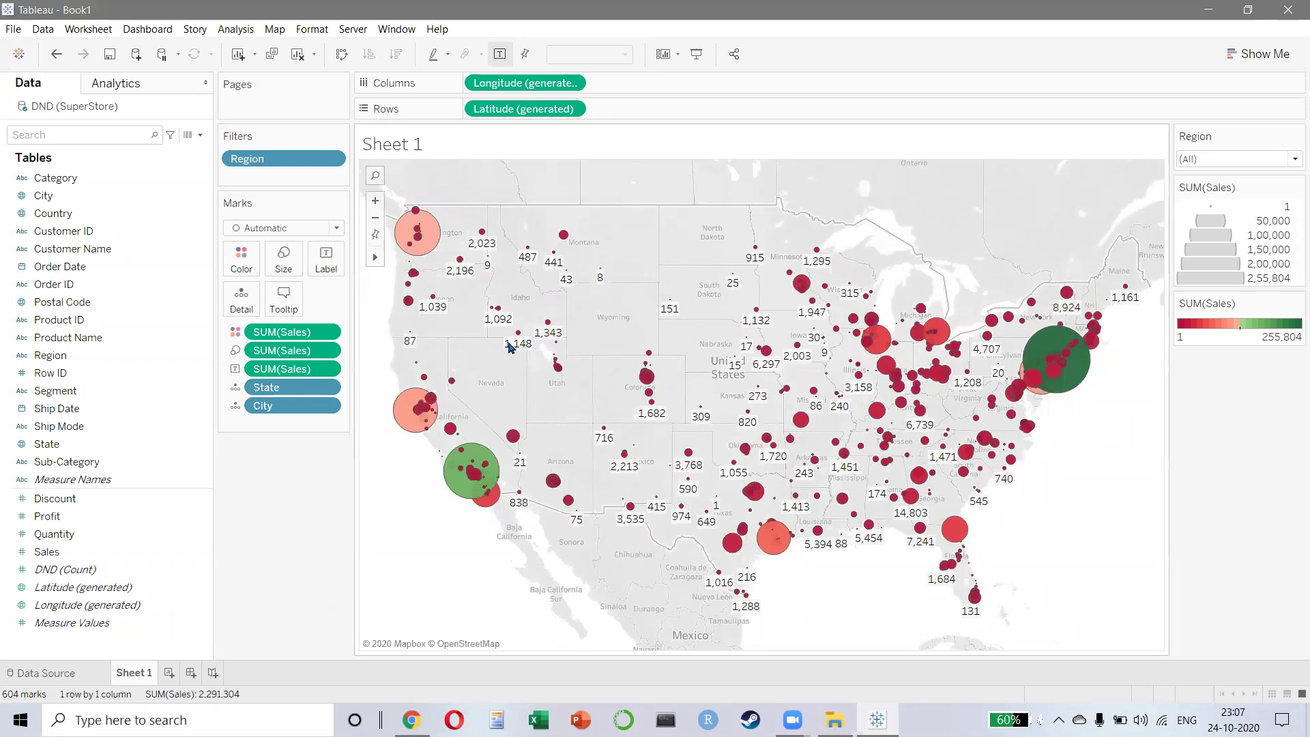
{"action": "left_click_drag", "start_coordinate": [943, 278], "coordinate": [832, 423]}
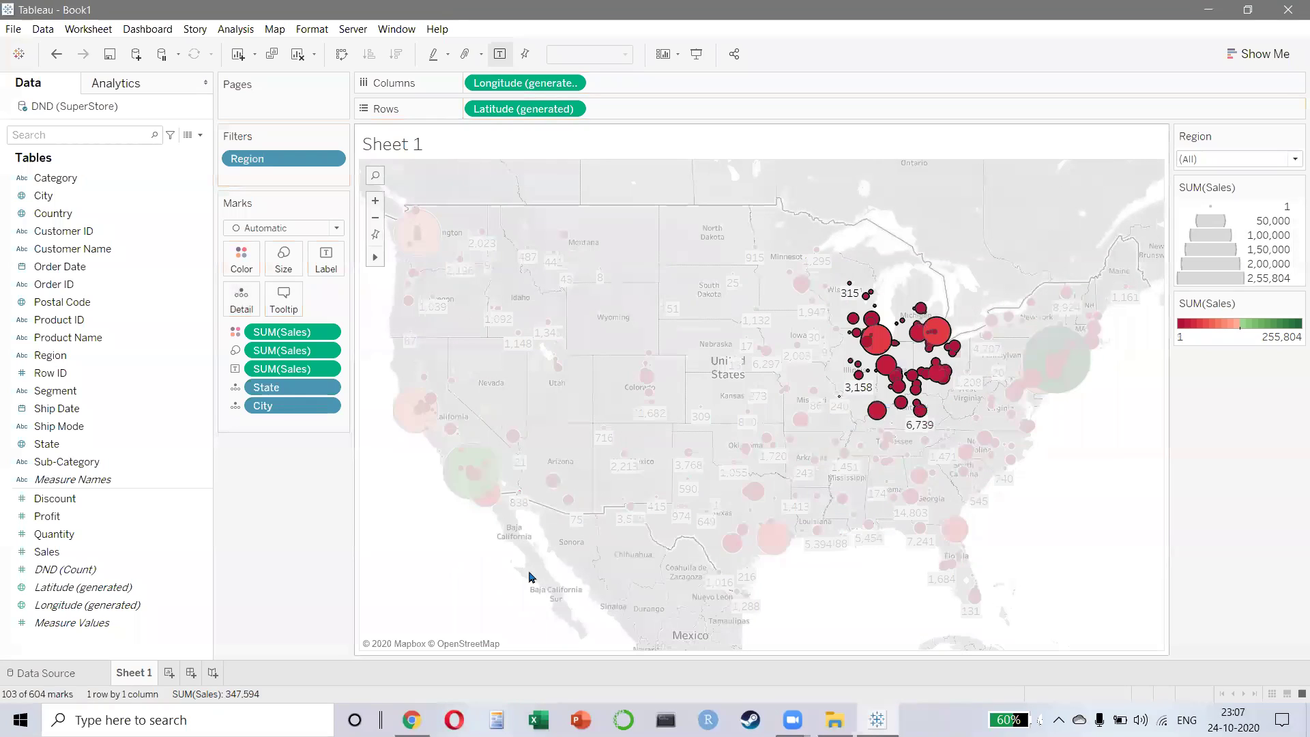
{"action": "left_click", "coordinate": [531, 577]}
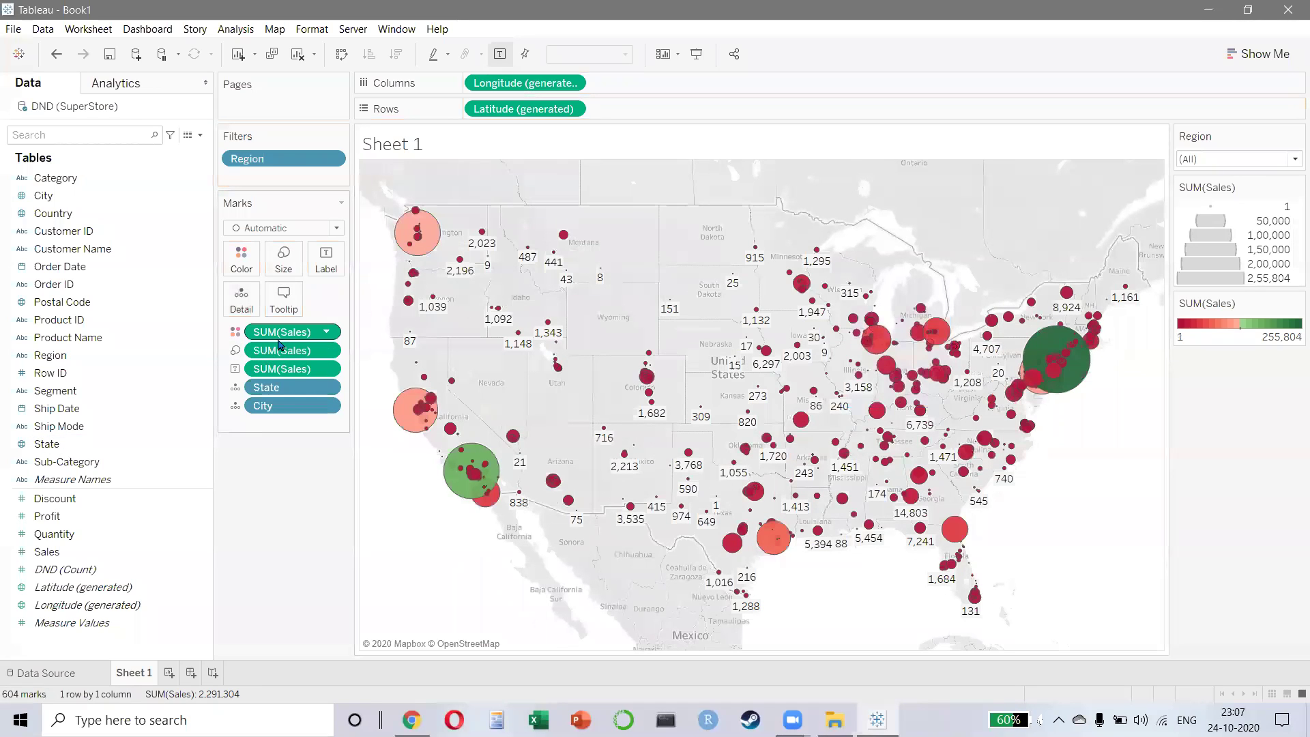
- Size the city marks by Profit instead of Sales and reduce the overall mark size
{"action": "left_click_drag", "start_coordinate": [267, 352], "coordinate": [259, 491]}
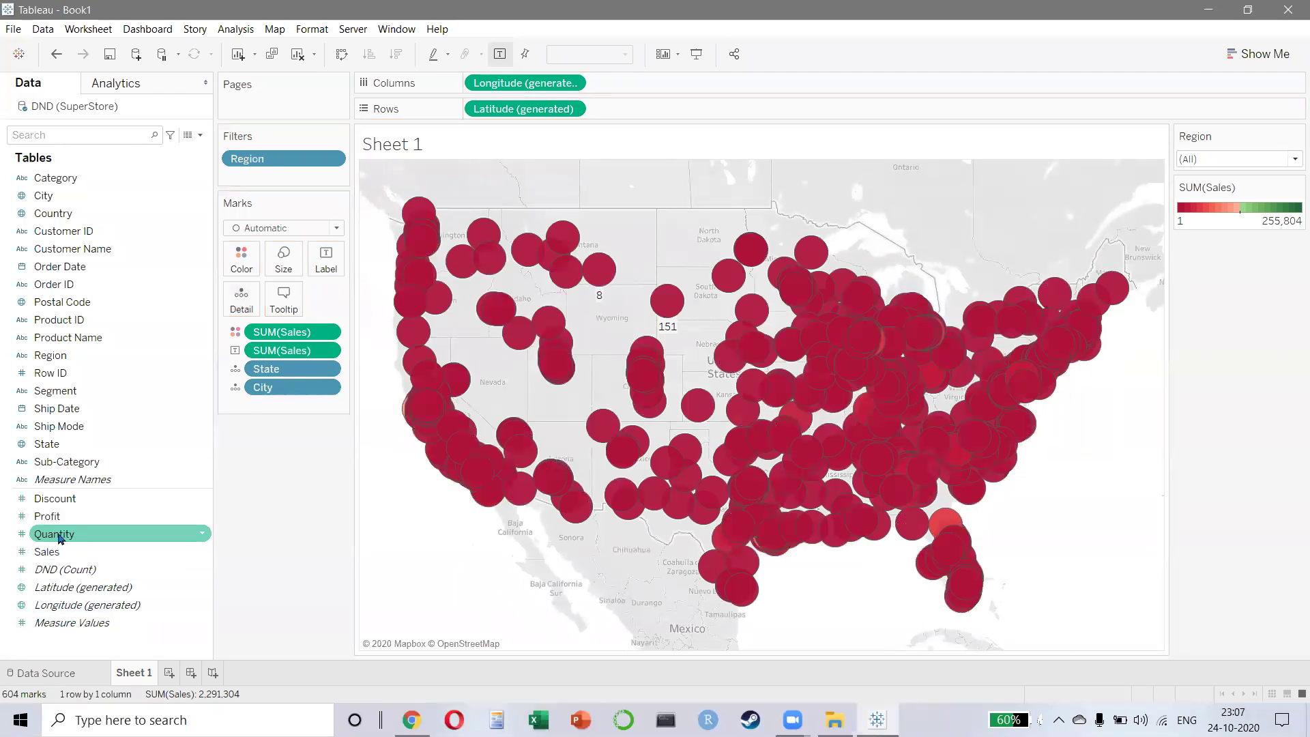
{"action": "left_click_drag", "start_coordinate": [60, 518], "coordinate": [282, 270]}
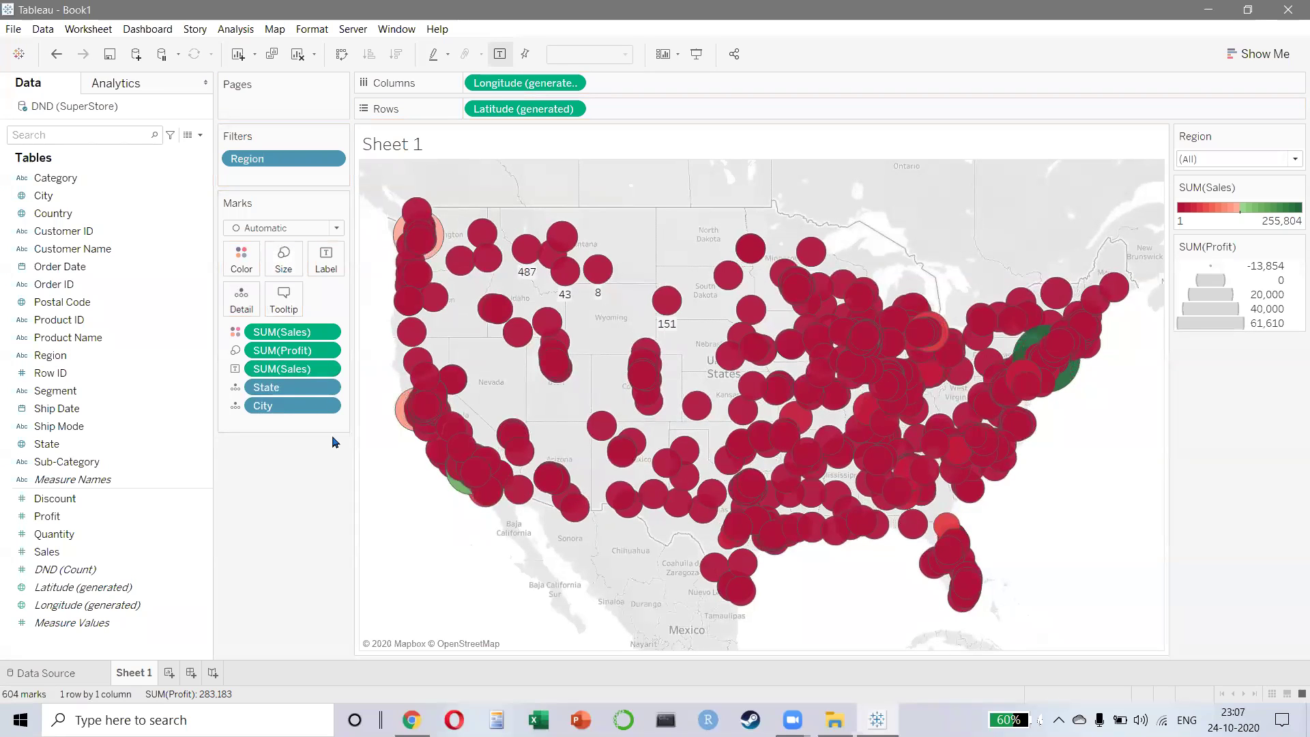
{"action": "left_click", "coordinate": [283, 260]}
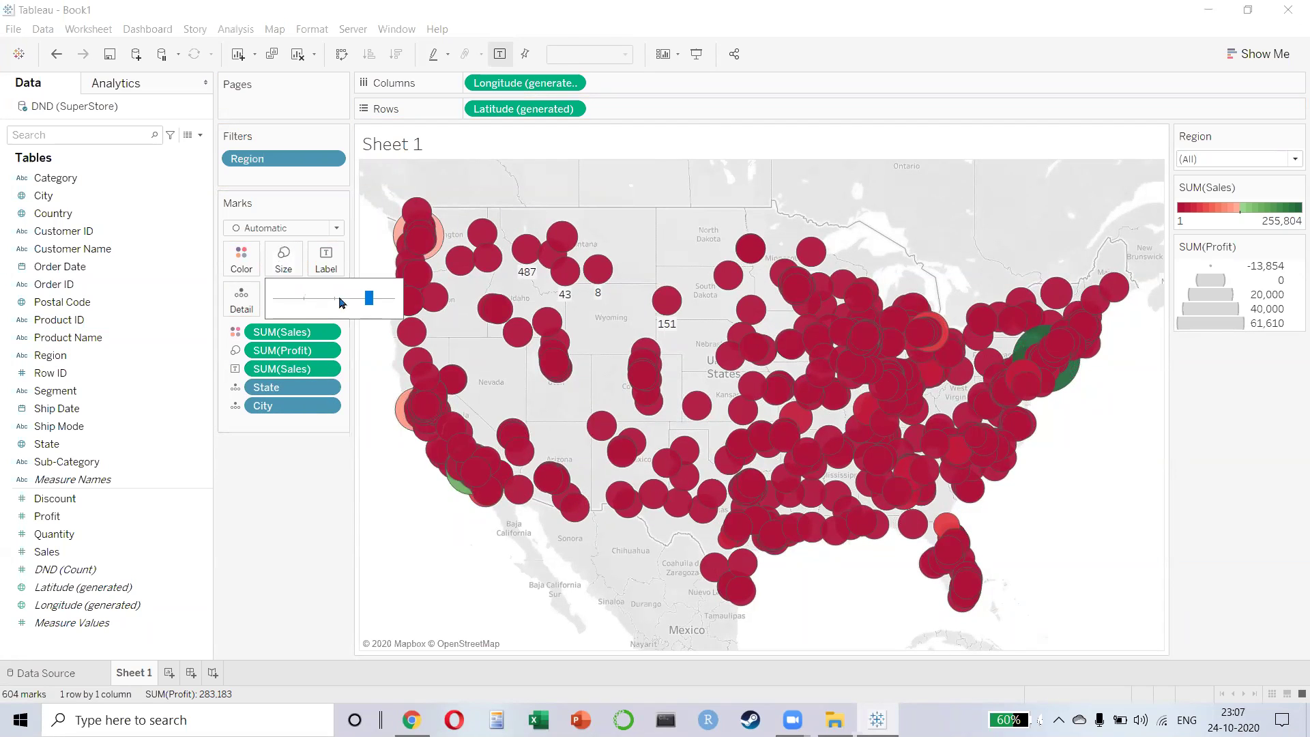
{"action": "left_click_drag", "start_coordinate": [366, 298], "coordinate": [308, 309]}
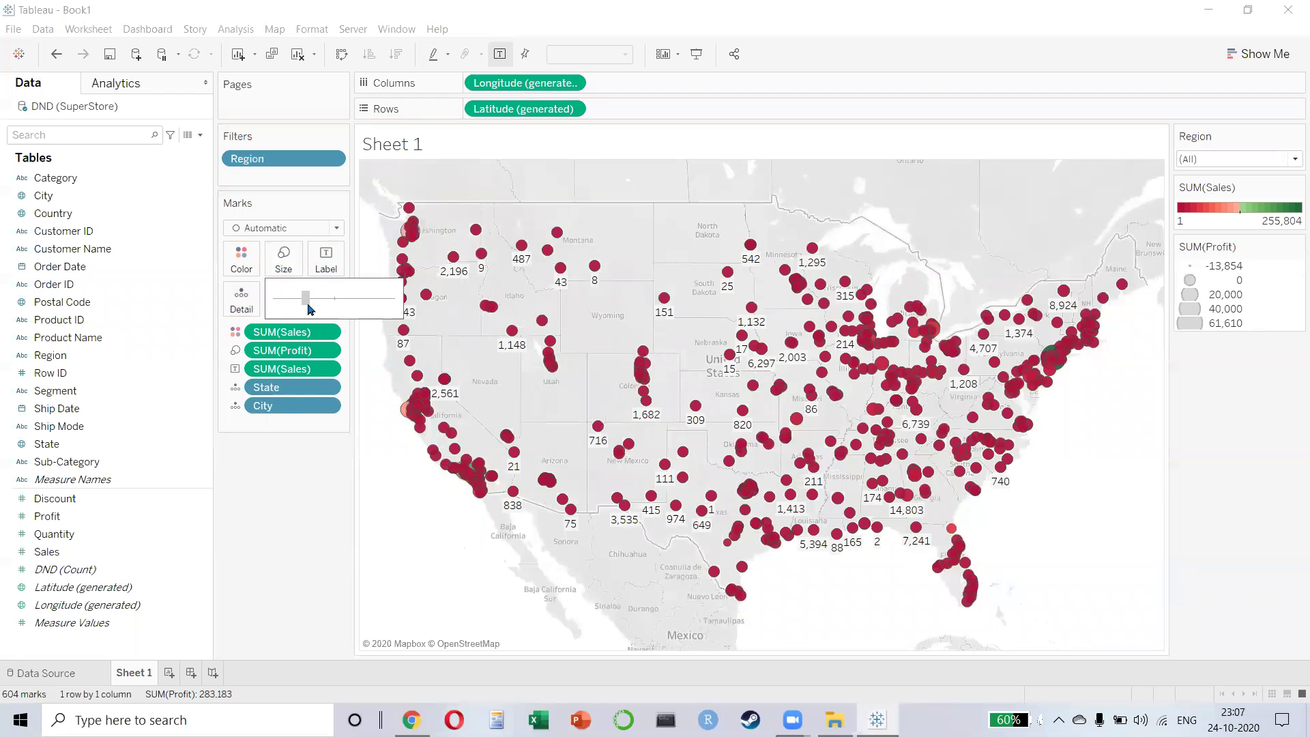
- Remove City from the map's detail and enlarge the state marks
{"action": "left_click_drag", "start_coordinate": [293, 406], "coordinate": [294, 491]}
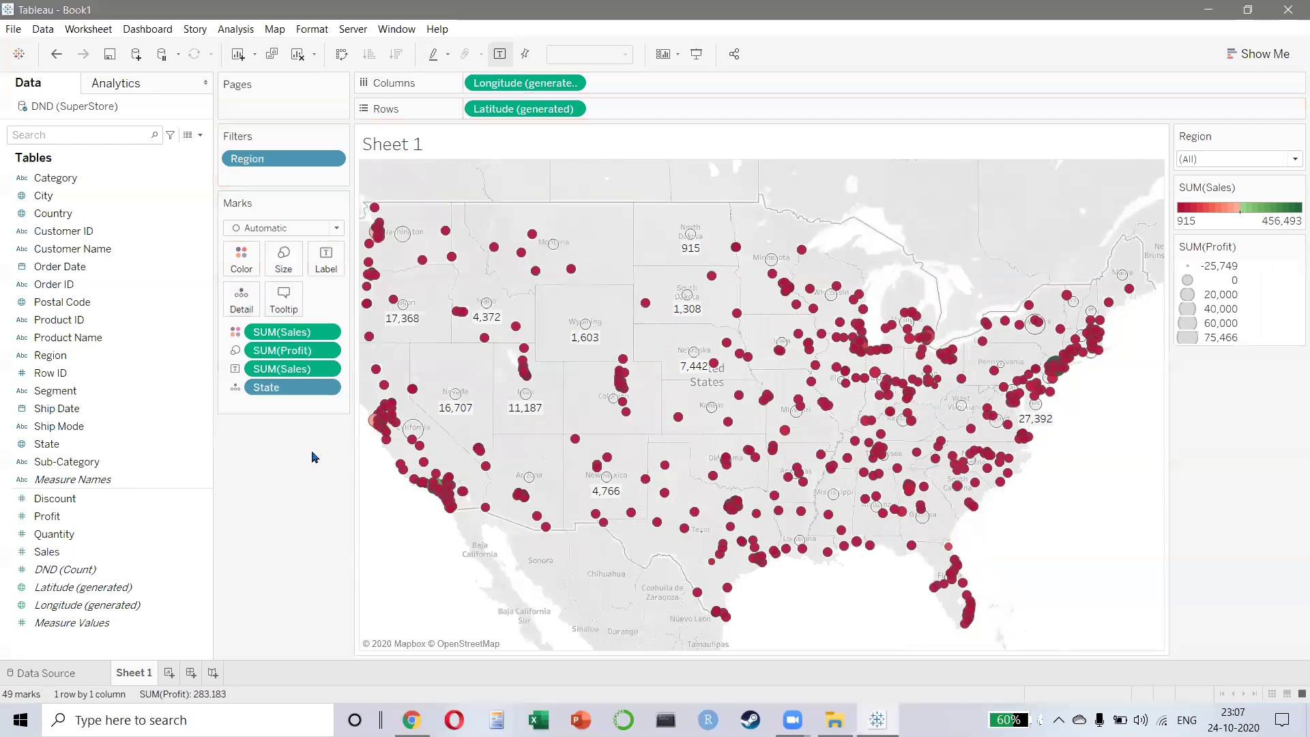
{"action": "left_click", "coordinate": [283, 269]}
{"action": "left_click_drag", "start_coordinate": [309, 298], "coordinate": [383, 302]}
{"action": "mouse_move", "coordinate": [369, 304]}
{"action": "left_mouse_down"}
{"action": "mouse_move", "coordinate": [354, 295]}
{"action": "mouse_move", "coordinate": [370, 304]}
{"action": "left_mouse_up"}
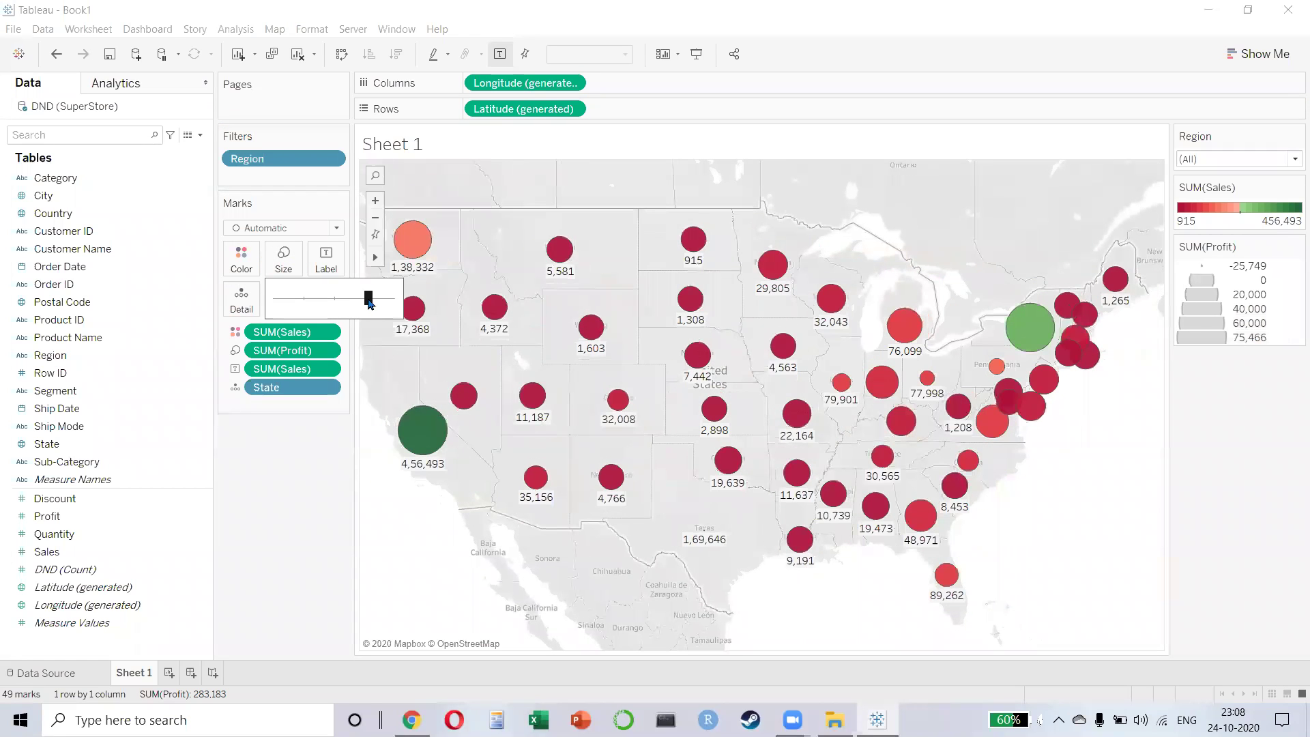
{"action": "left_click", "coordinate": [268, 534]}
- Keep only the selected northeastern states on the map, and remove the resulting State filter
{"action": "mouse_move", "coordinate": [424, 450]}
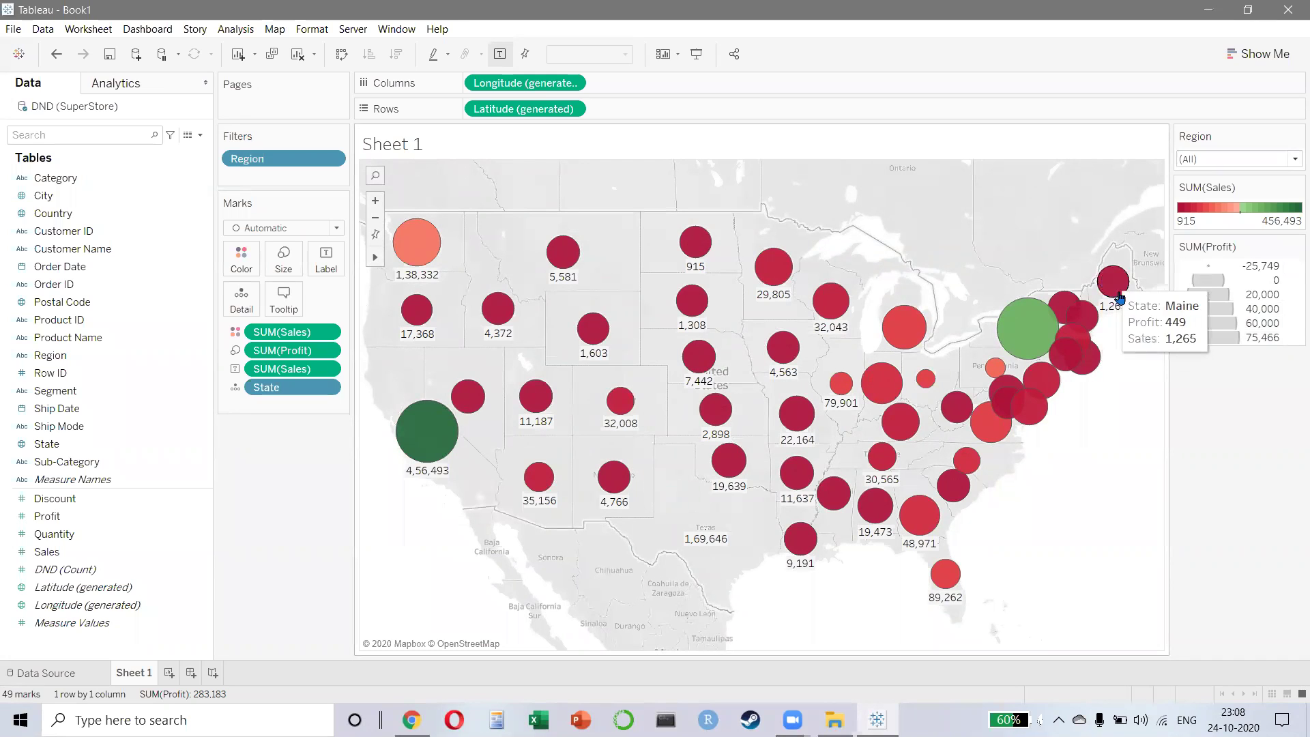
{"action": "left_click_drag", "start_coordinate": [1129, 240], "coordinate": [1059, 393]}
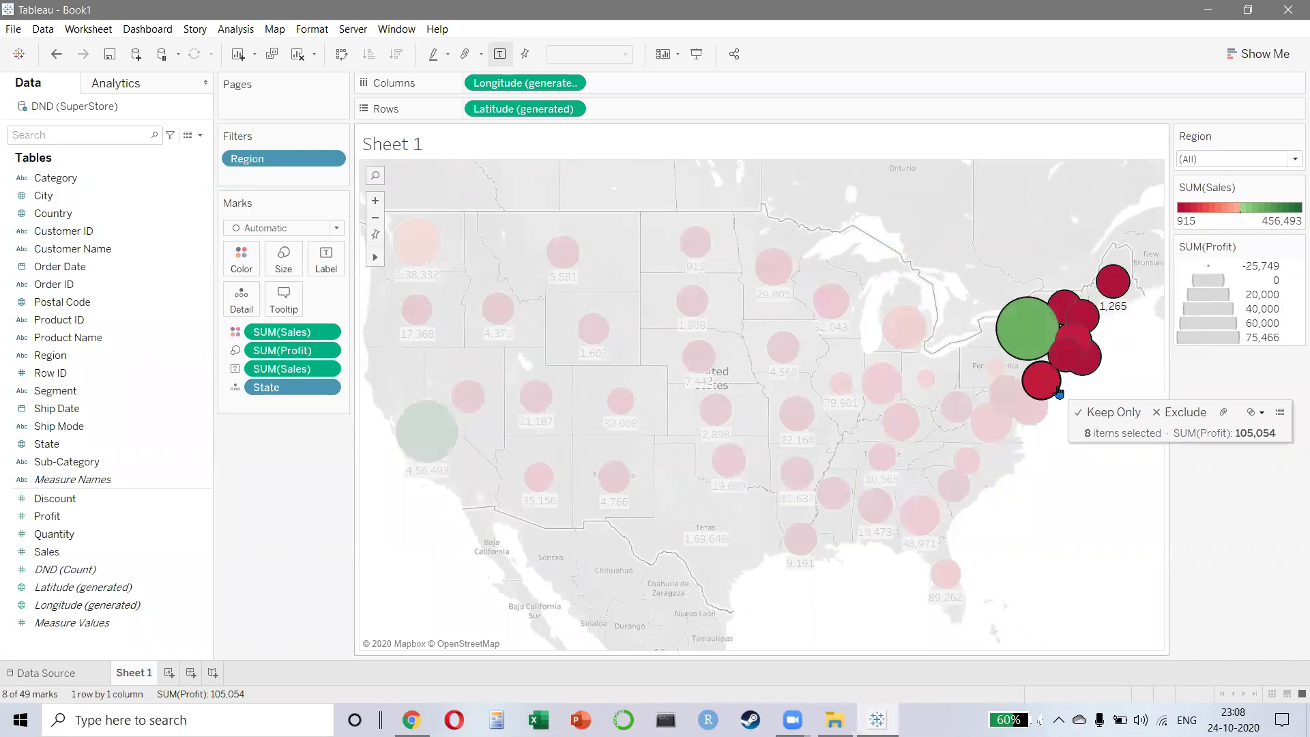
{"action": "left_click", "coordinate": [1098, 412]}
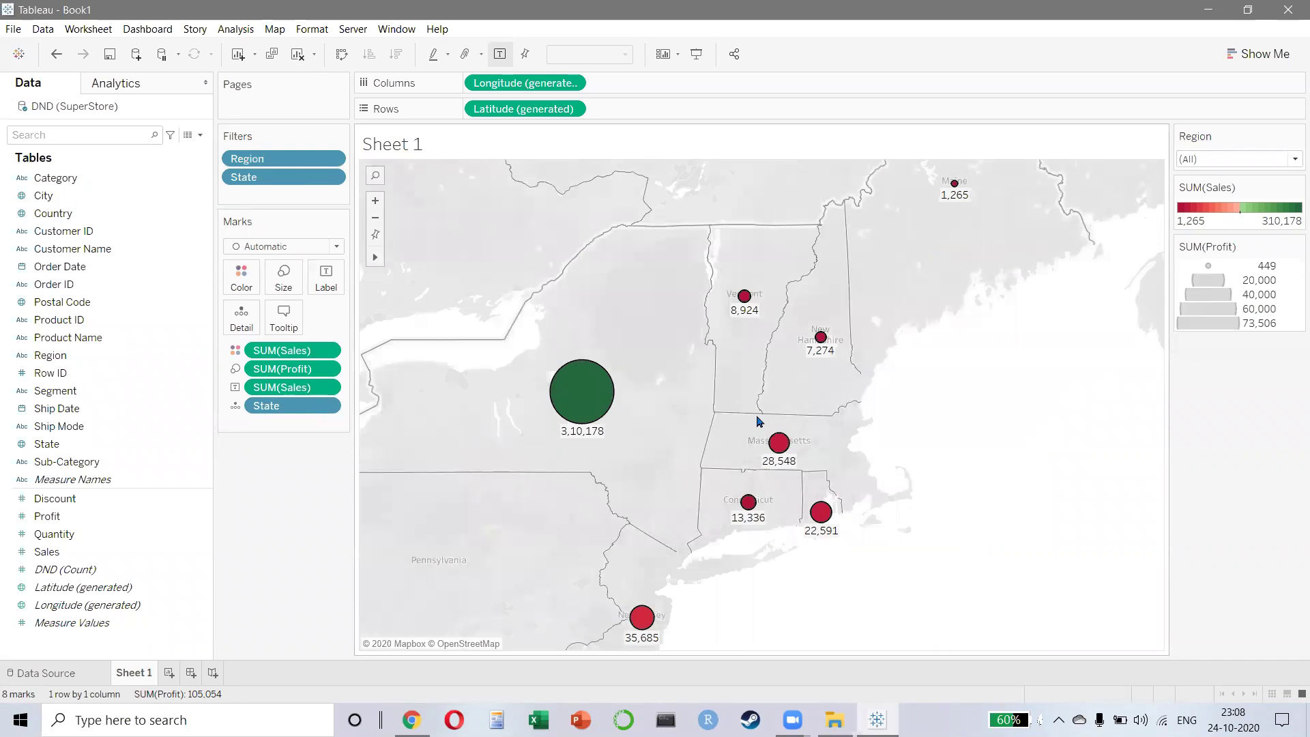
{"action": "left_click", "coordinate": [926, 365]}
{"action": "left_click_drag", "start_coordinate": [267, 177], "coordinate": [255, 424]}
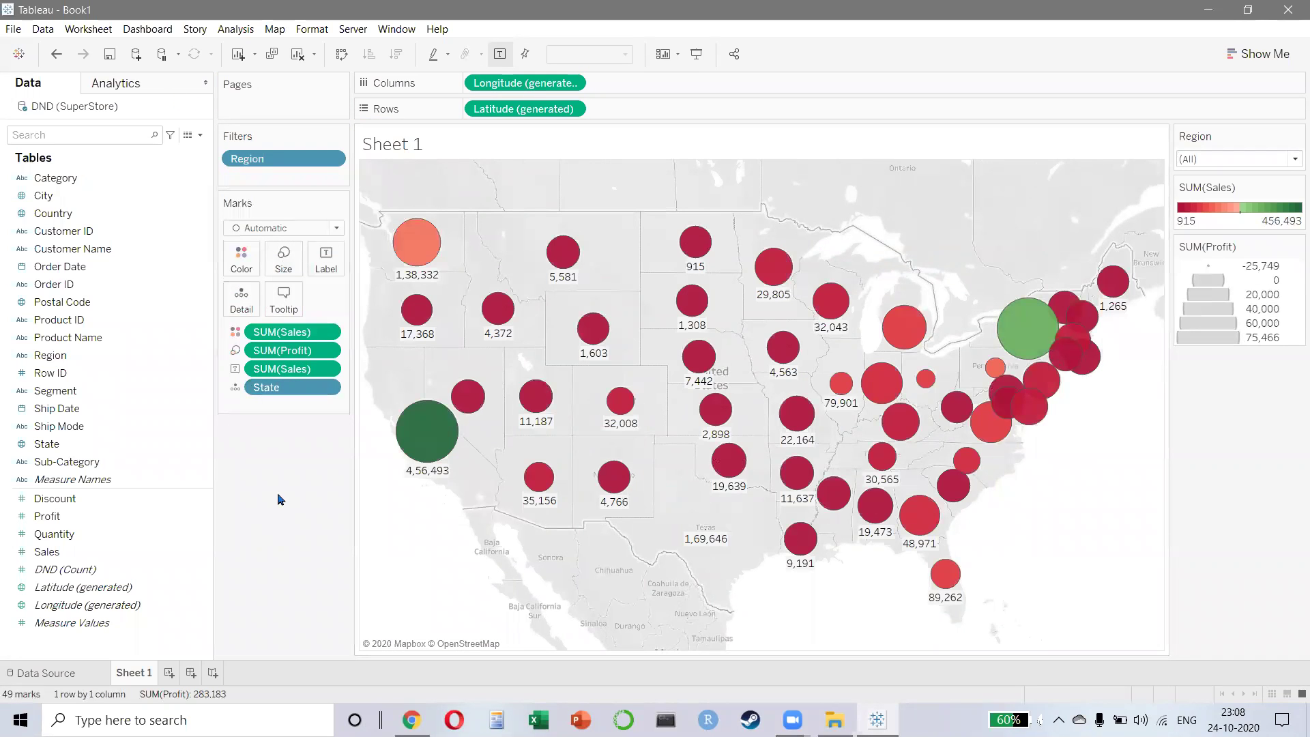
- Remove the Region filter from the sheet and size the state marks by Sales
{"action": "left_click_drag", "start_coordinate": [266, 158], "coordinate": [256, 471]}
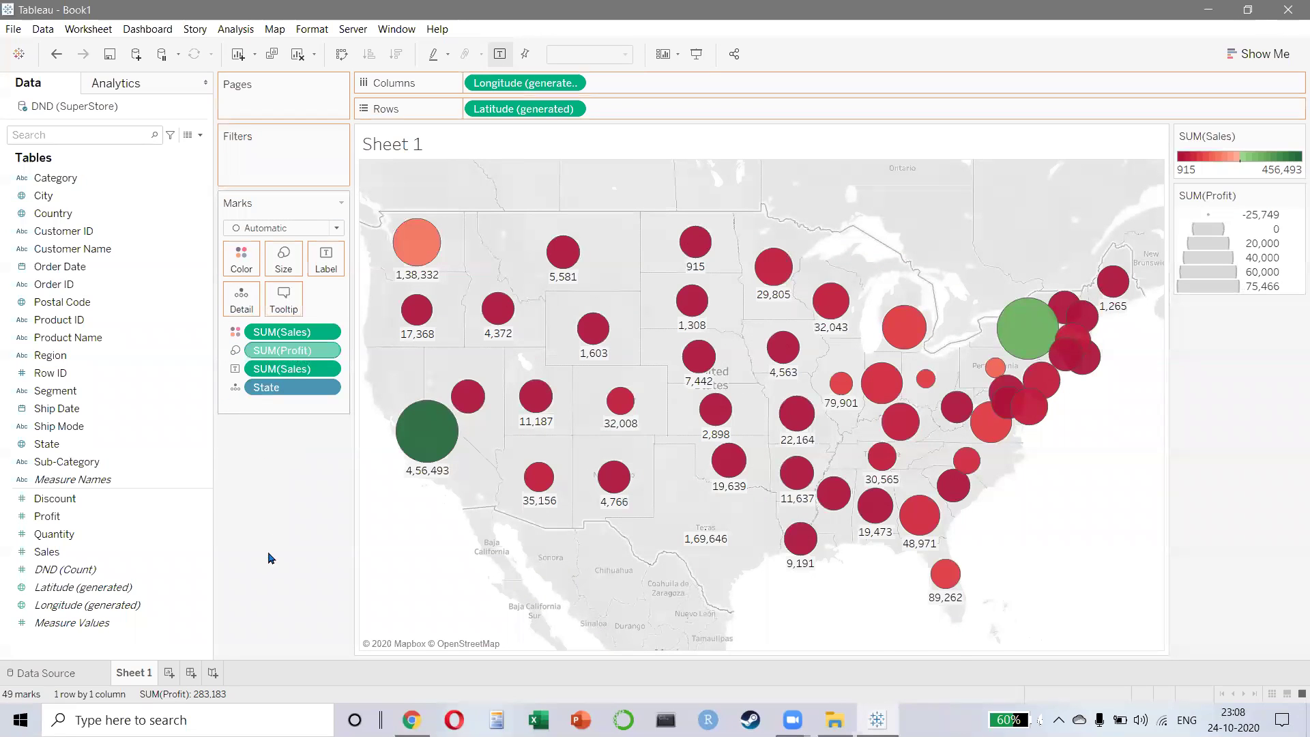
{"action": "left_click_drag", "start_coordinate": [268, 558], "coordinate": [260, 539]}
{"action": "left_click_drag", "start_coordinate": [47, 551], "coordinate": [279, 263]}
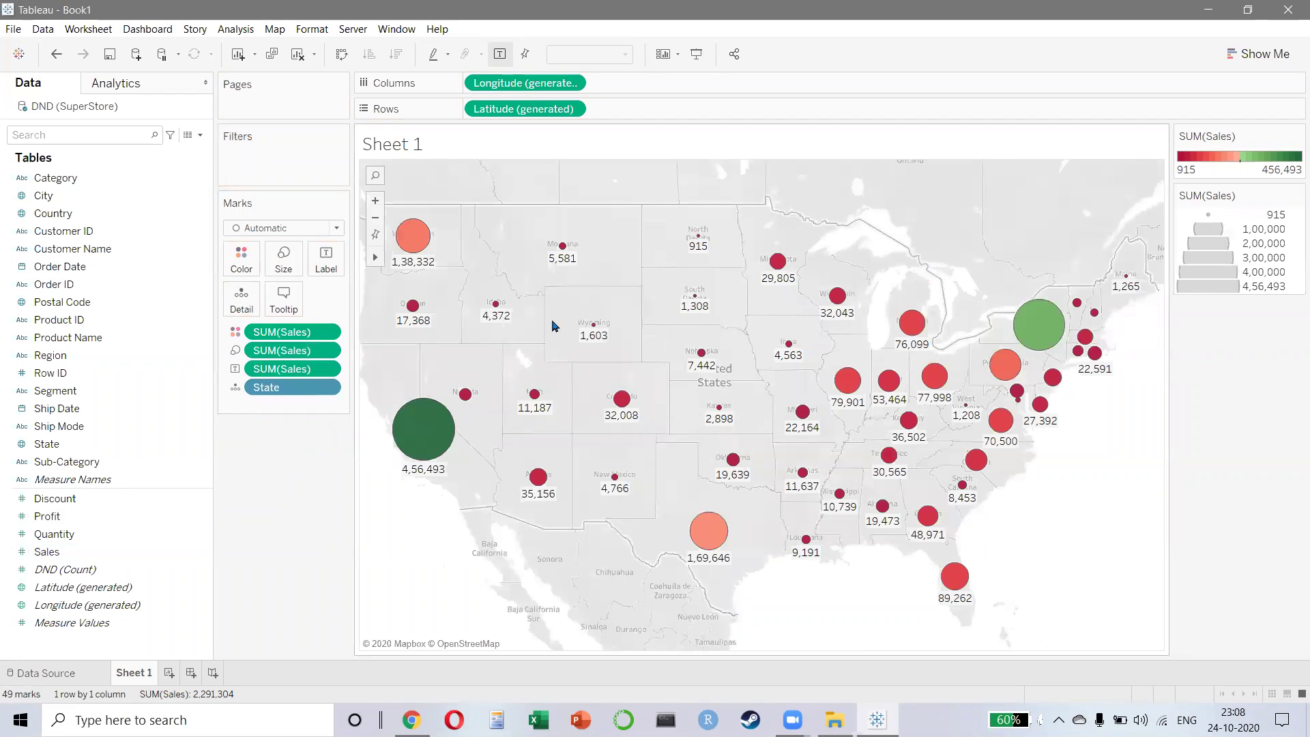
- Show the recommended chart types, and size the state marks by Profit with a slightly smaller mark size
{"action": "left_click", "coordinate": [1245, 53]}
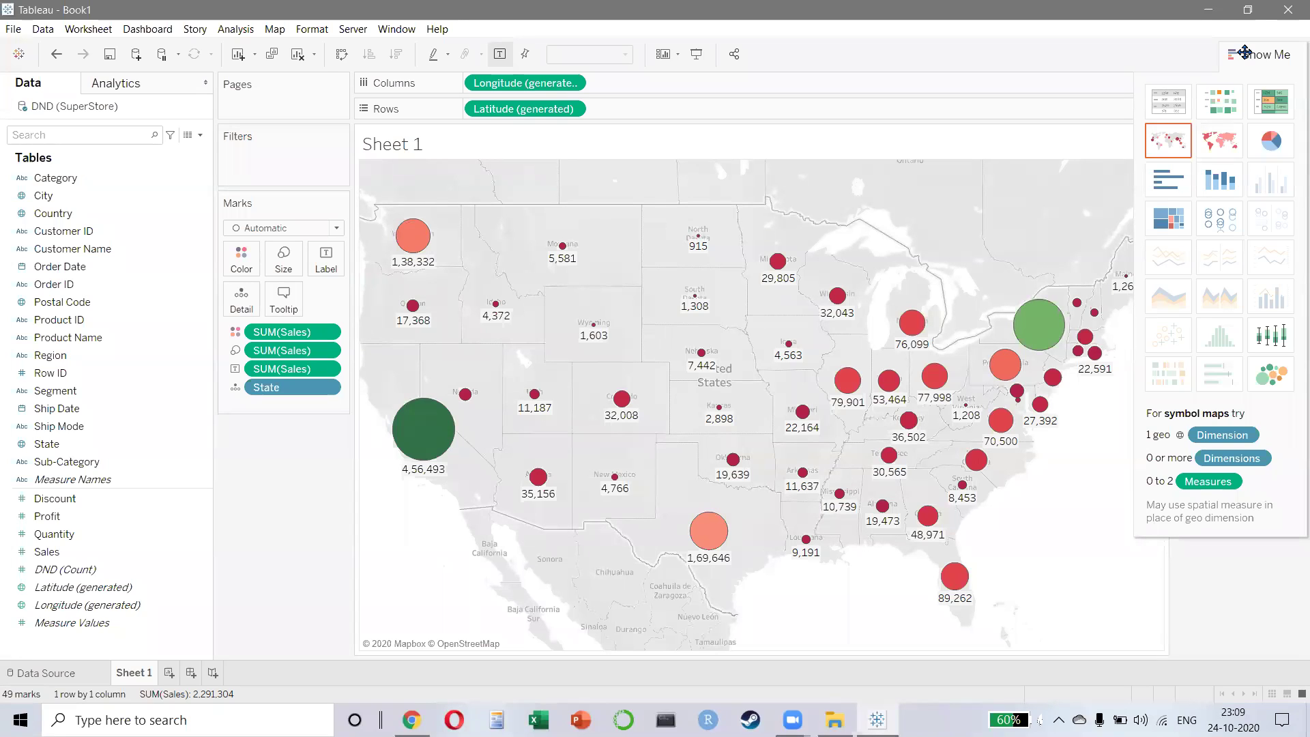
{"action": "mouse_move", "coordinate": [502, 322]}
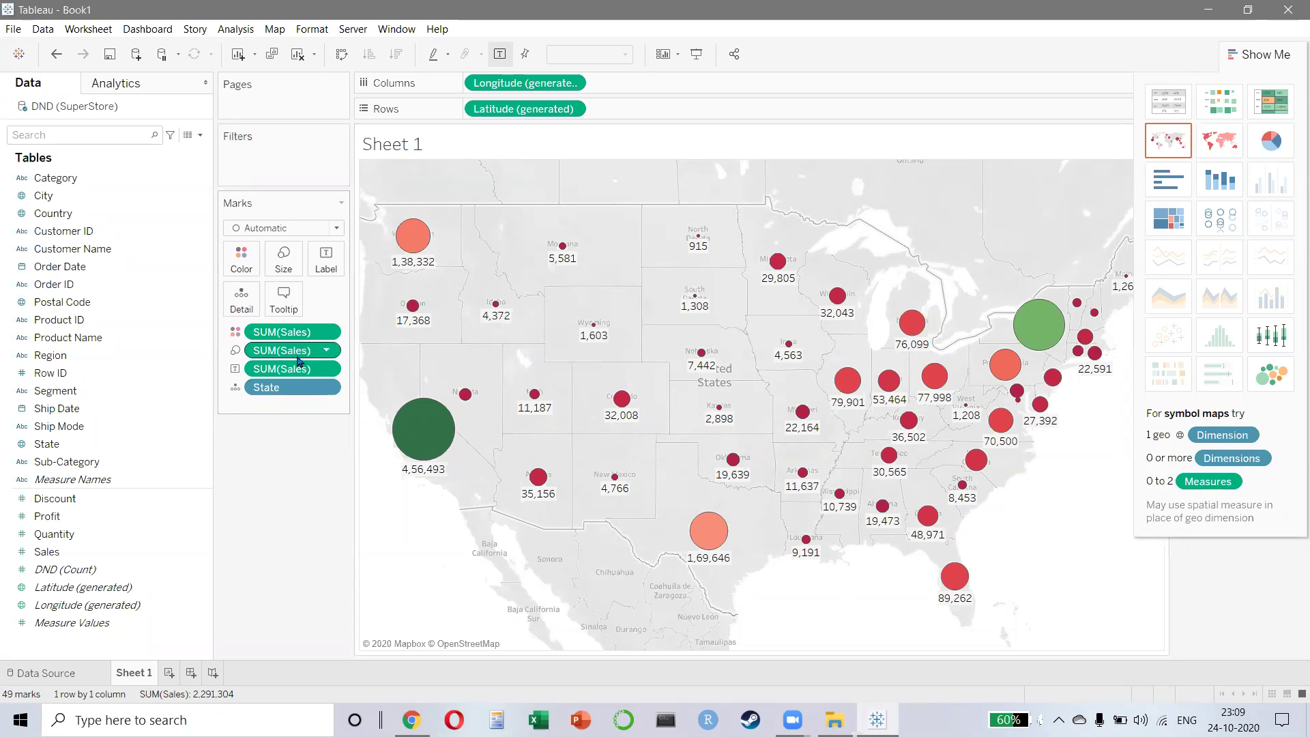
{"action": "left_click_drag", "start_coordinate": [298, 353], "coordinate": [283, 258]}
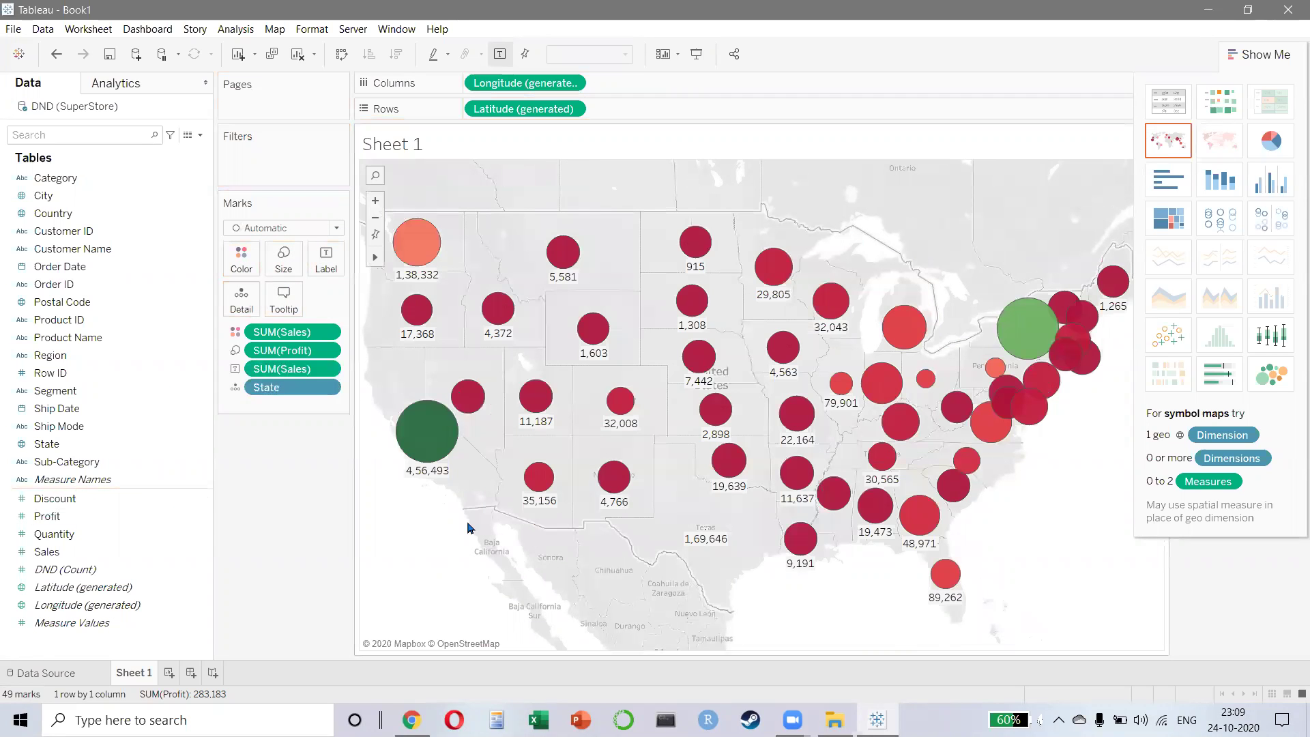
{"action": "mouse_move", "coordinate": [695, 250]}
{"action": "left_click", "coordinate": [284, 258]}
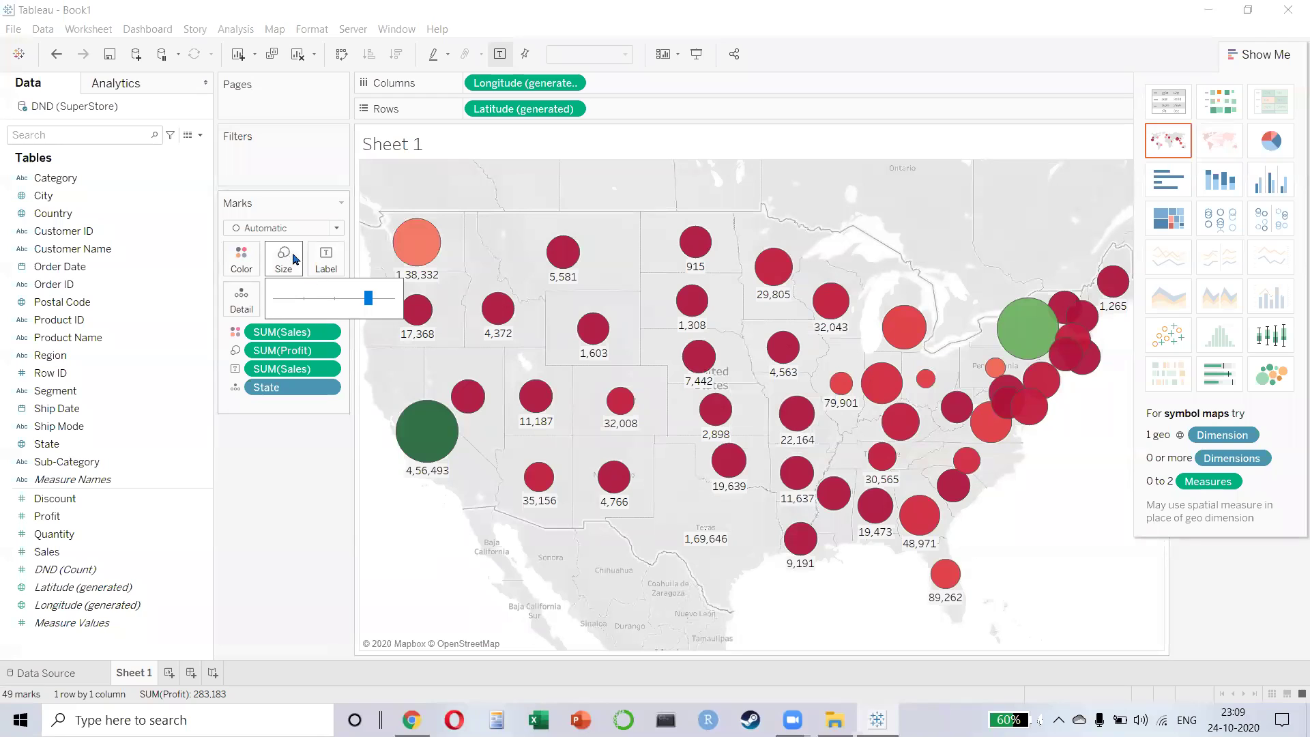
{"action": "mouse_move", "coordinate": [368, 298]}
{"action": "left_mouse_down"}
{"action": "mouse_move", "coordinate": [331, 300]}
{"action": "mouse_move", "coordinate": [352, 300]}
{"action": "left_mouse_up"}
{"action": "left_click", "coordinate": [284, 476]}
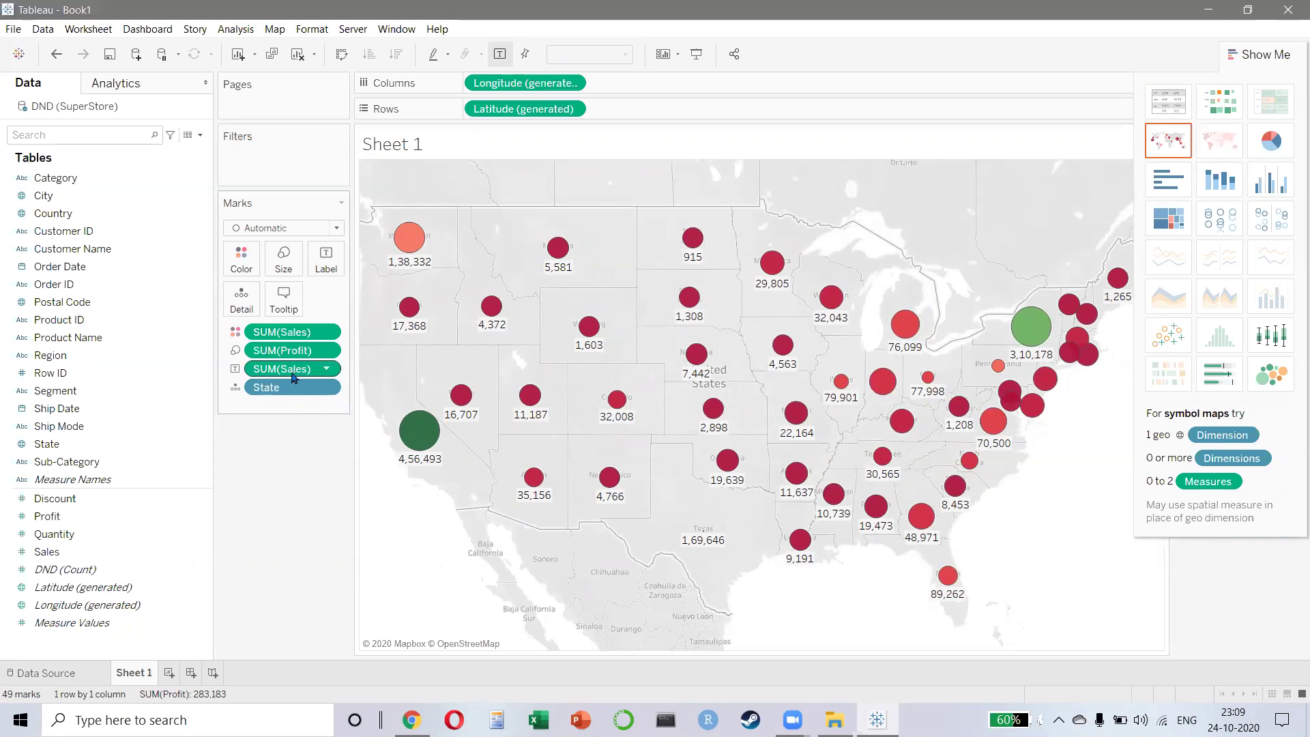
- Set the Sales color palette to 5 color steps and apply it to the map
{"action": "mouse_move", "coordinate": [408, 319]}
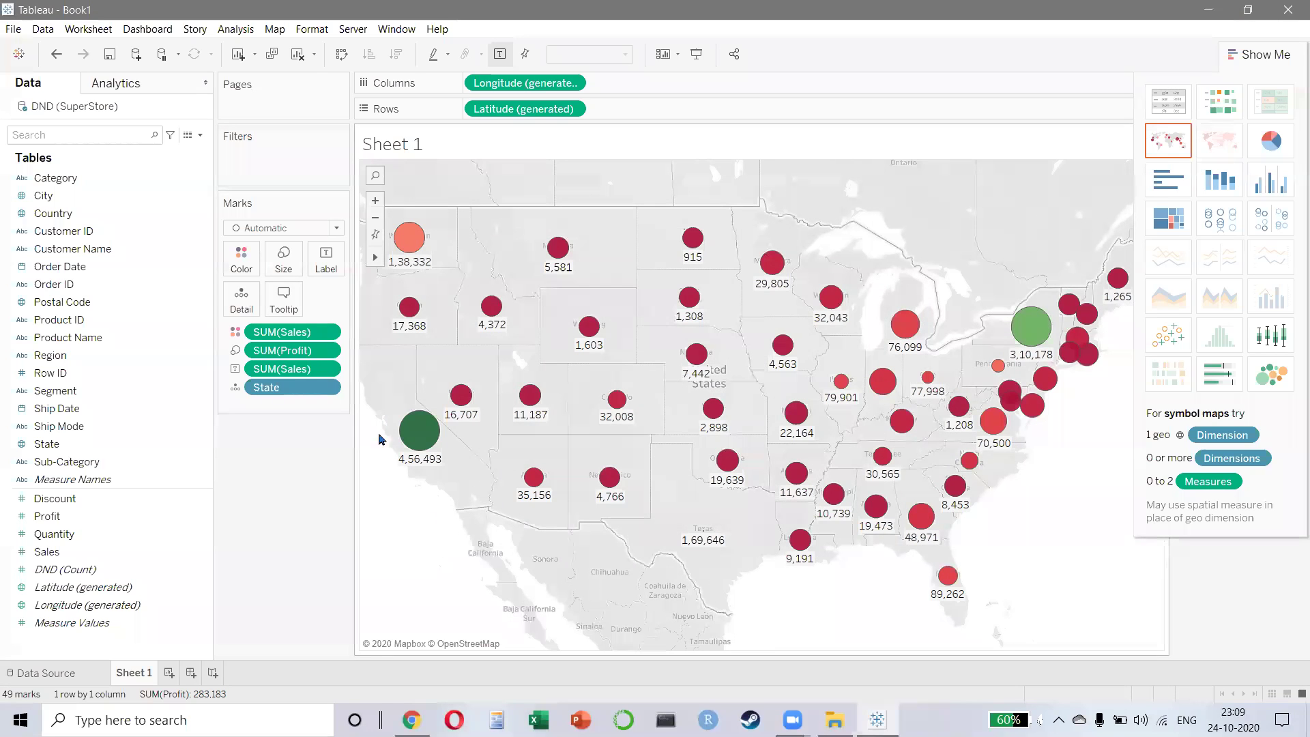
{"action": "left_click", "coordinate": [250, 266]}
{"action": "left_click", "coordinate": [287, 309]}
{"action": "left_click_drag", "start_coordinate": [605, 358], "coordinate": [561, 372]}
{"action": "key", "text": "BackSpace"}
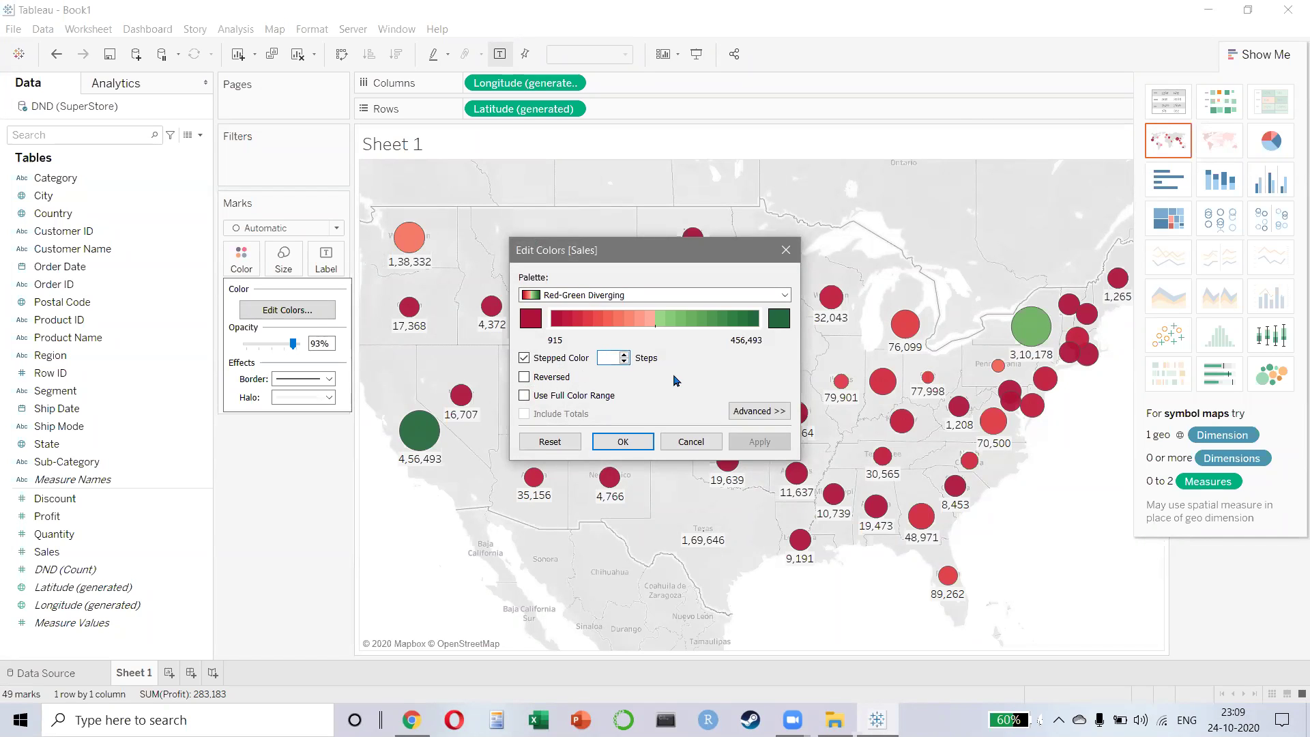
{"action": "type", "text": "5"}
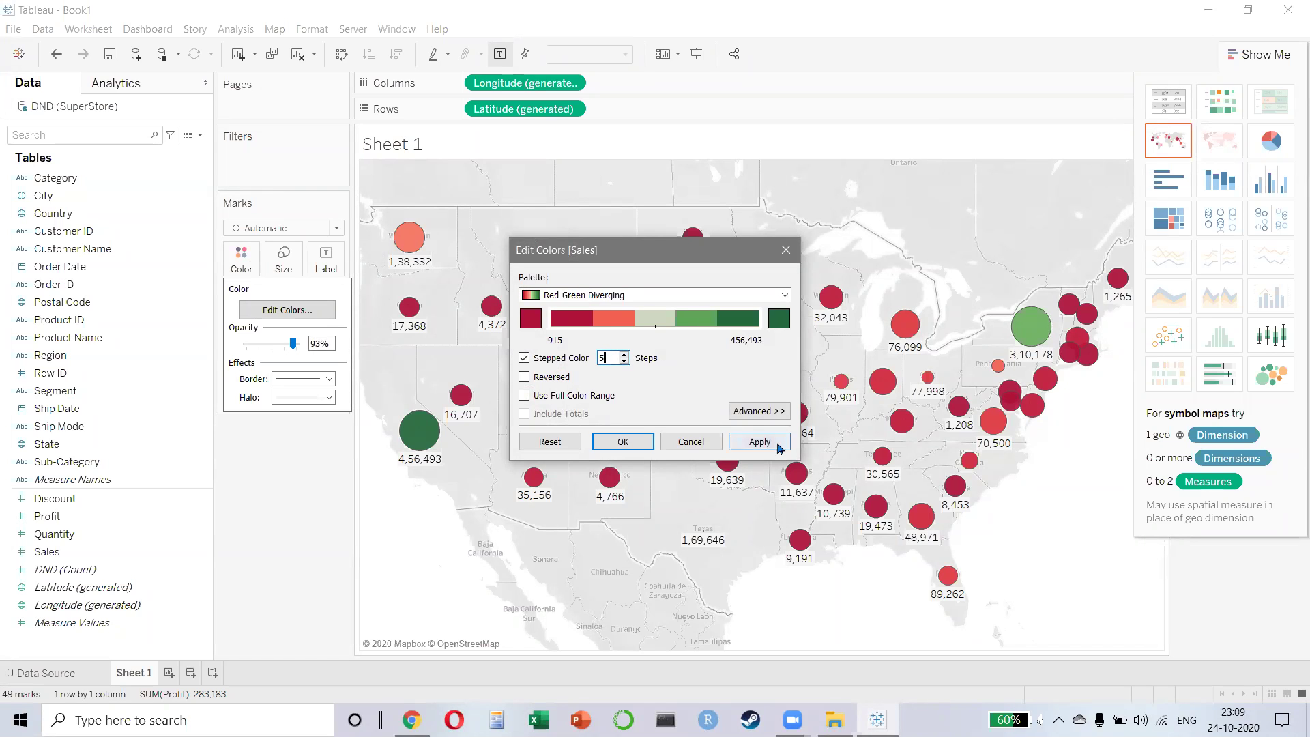
{"action": "left_click", "coordinate": [758, 441]}
{"action": "left_click", "coordinate": [623, 442]}
- Color and label the state marks by Profit instead of Sales
{"action": "left_click_drag", "start_coordinate": [272, 332], "coordinate": [241, 263]}
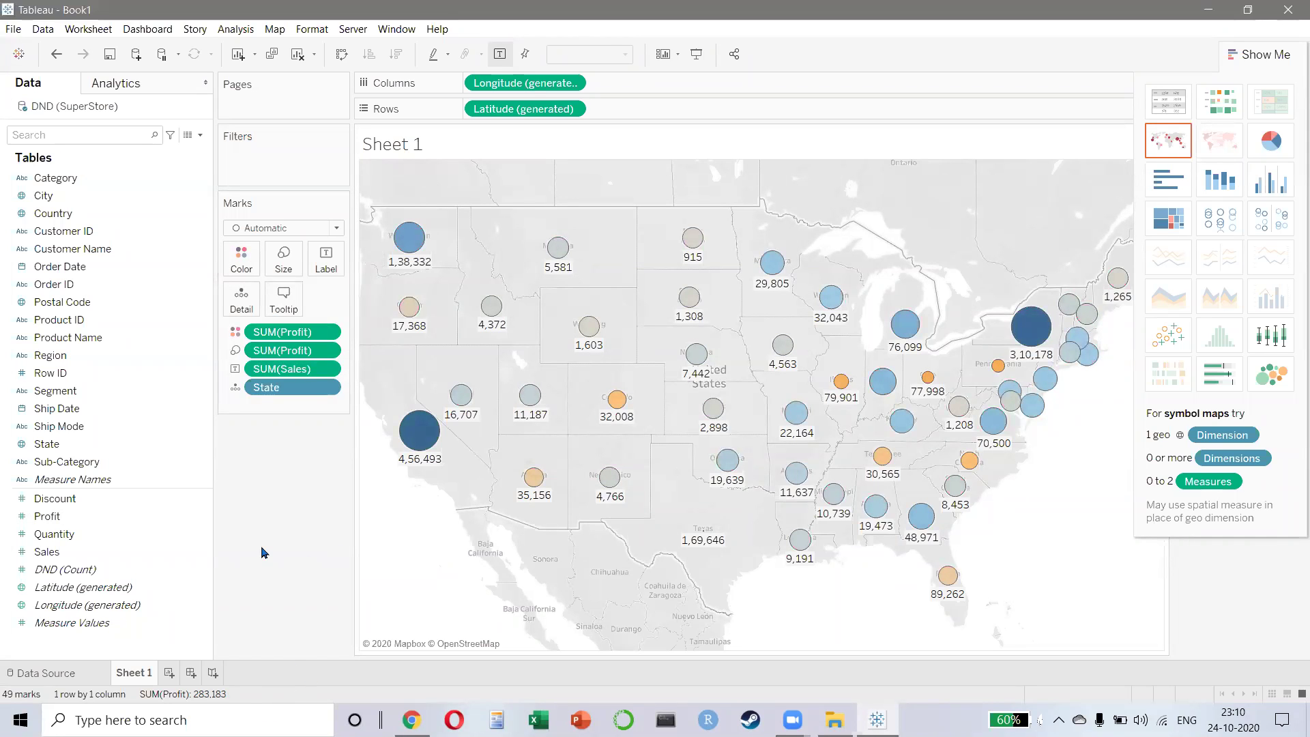
{"action": "left_click_drag", "start_coordinate": [293, 368], "coordinate": [95, 573]}
{"action": "left_click_drag", "start_coordinate": [48, 516], "coordinate": [325, 273]}
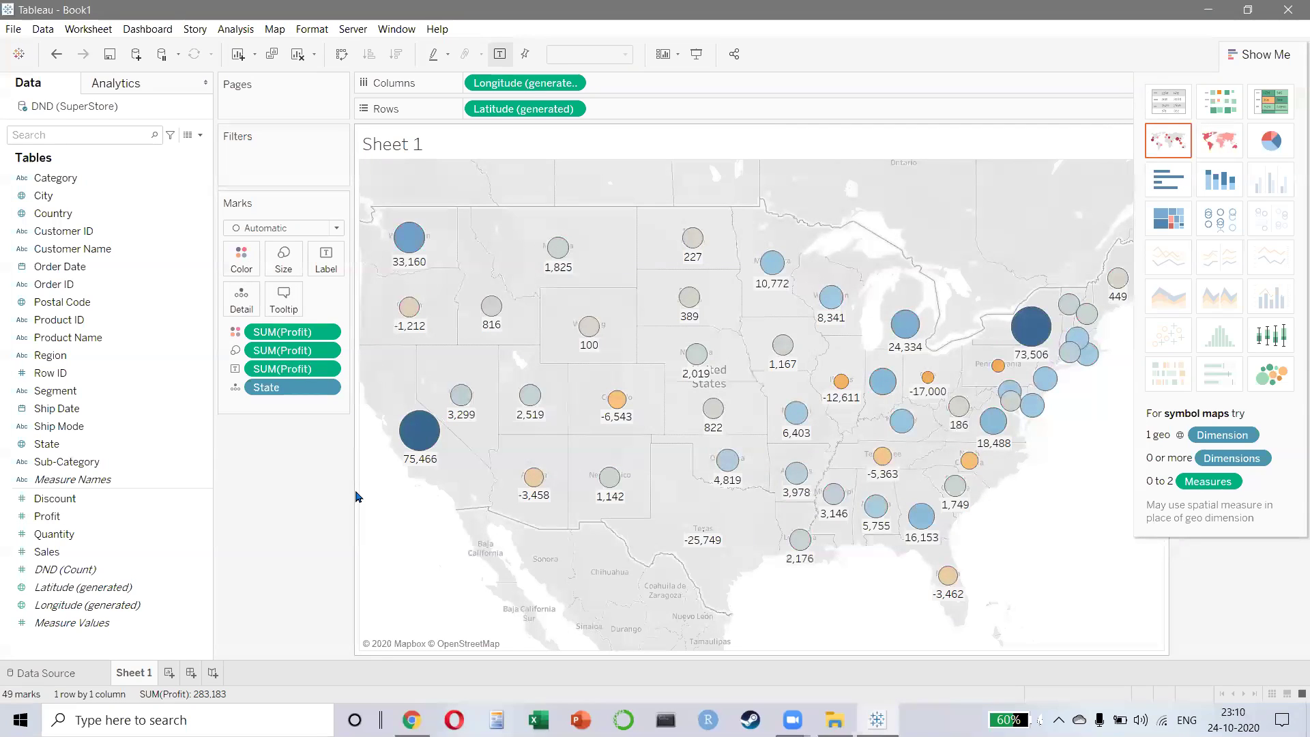
- Inspect California's profit details and slightly adjust the size of the state marks
{"action": "mouse_move", "coordinate": [460, 417]}
{"action": "mouse_move", "coordinate": [424, 458]}
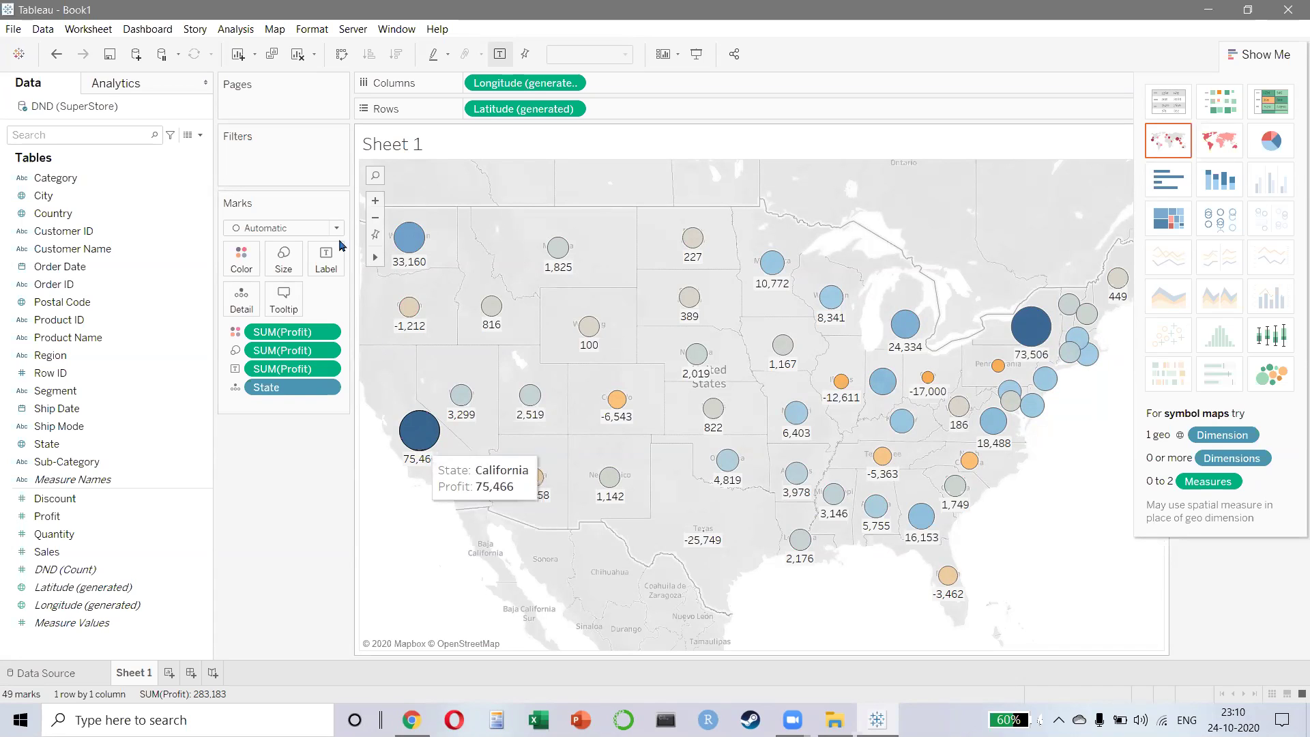
{"action": "left_click", "coordinate": [282, 259]}
{"action": "left_click", "coordinate": [290, 496]}
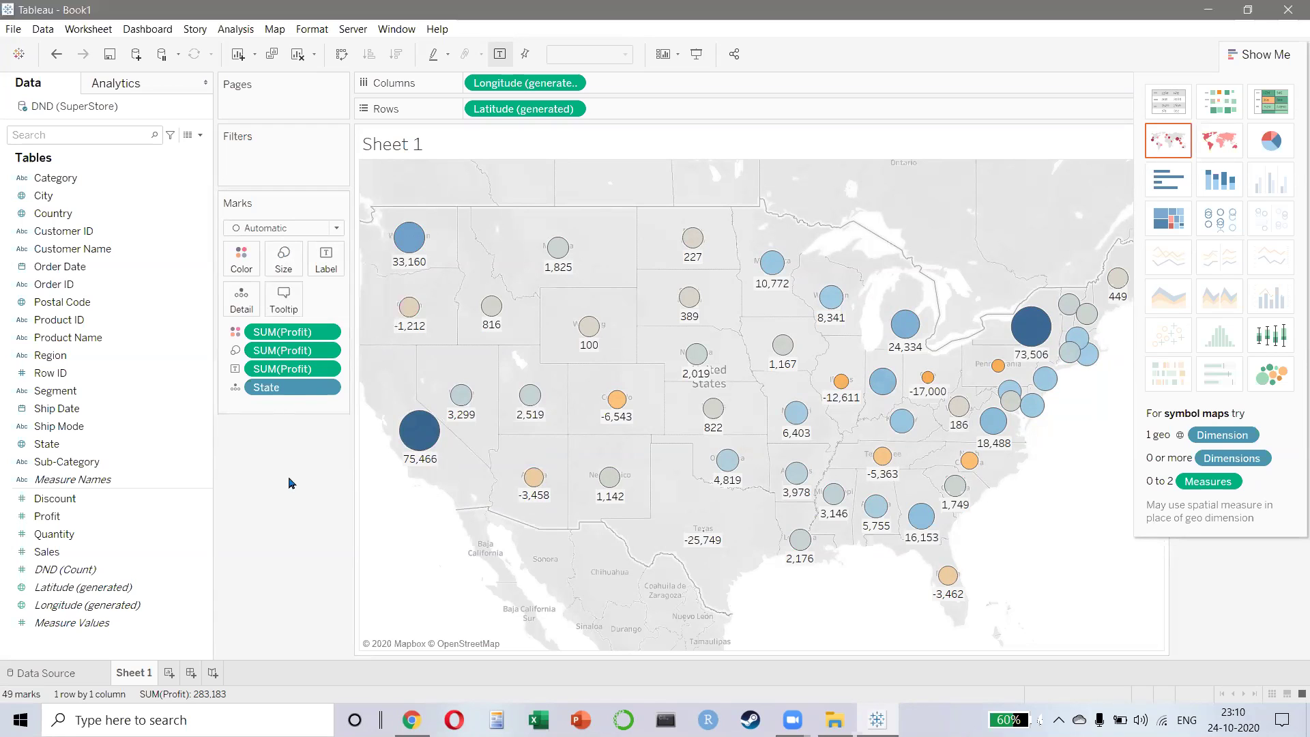
{"action": "left_click", "coordinate": [279, 259]}
{"action": "mouse_move", "coordinate": [349, 302]}
{"action": "left_mouse_down"}
{"action": "mouse_move", "coordinate": [366, 305]}
{"action": "mouse_move", "coordinate": [351, 301]}
{"action": "left_mouse_up"}
{"action": "left_click", "coordinate": [332, 505]}
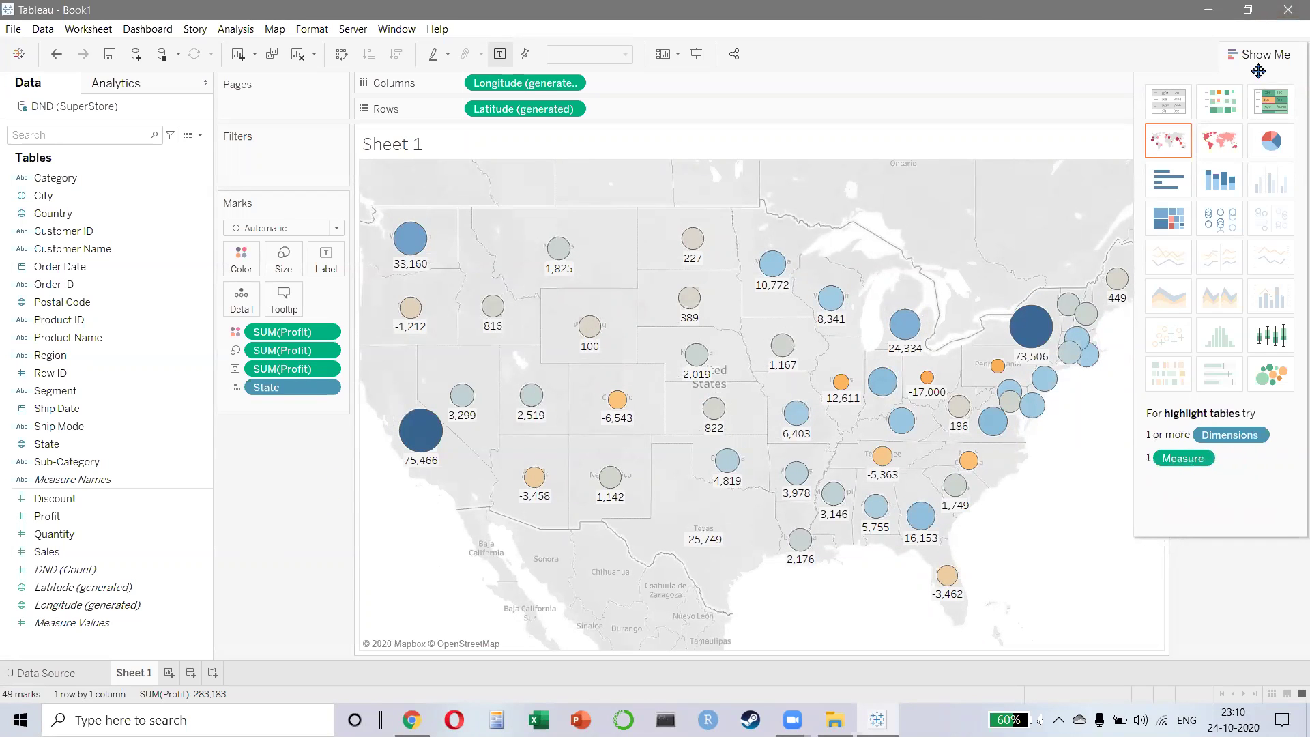
- Convert the symbol map to a filled map and label each state with its Profit
{"action": "left_click", "coordinate": [1216, 150]}
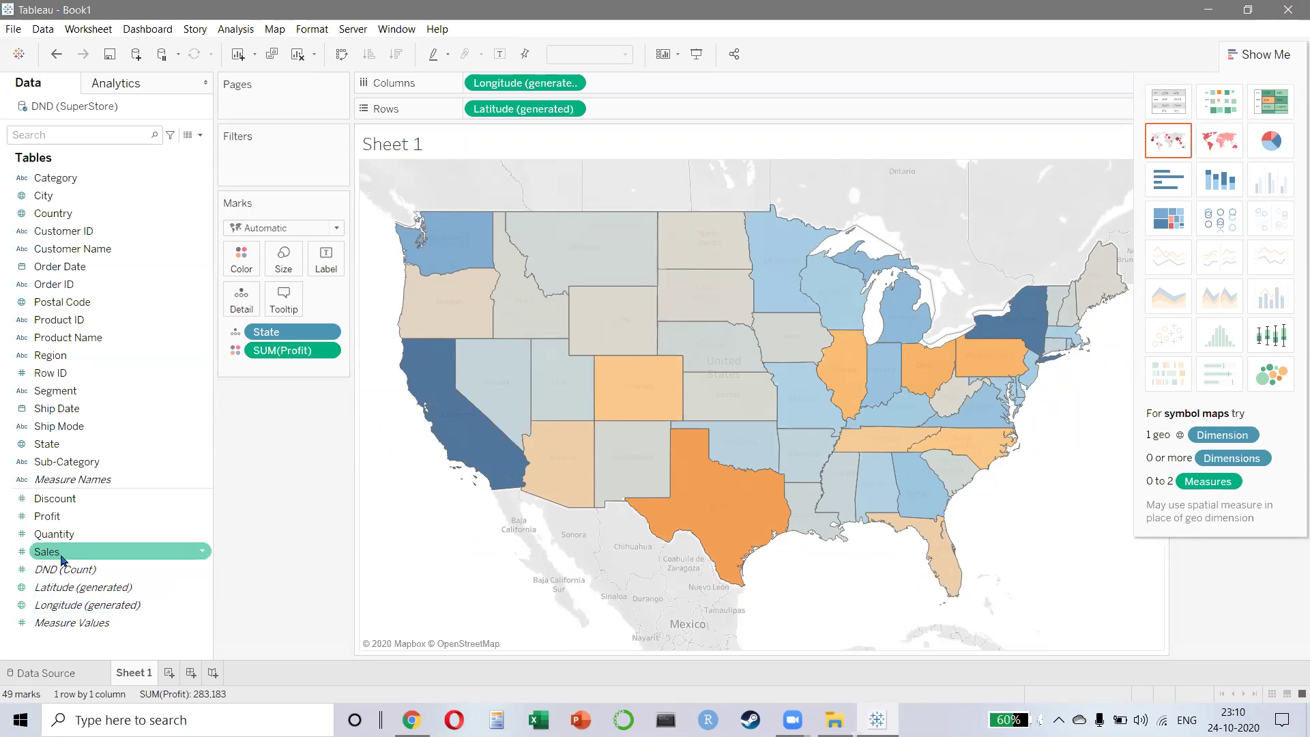
{"action": "left_click_drag", "start_coordinate": [48, 516], "coordinate": [317, 266]}
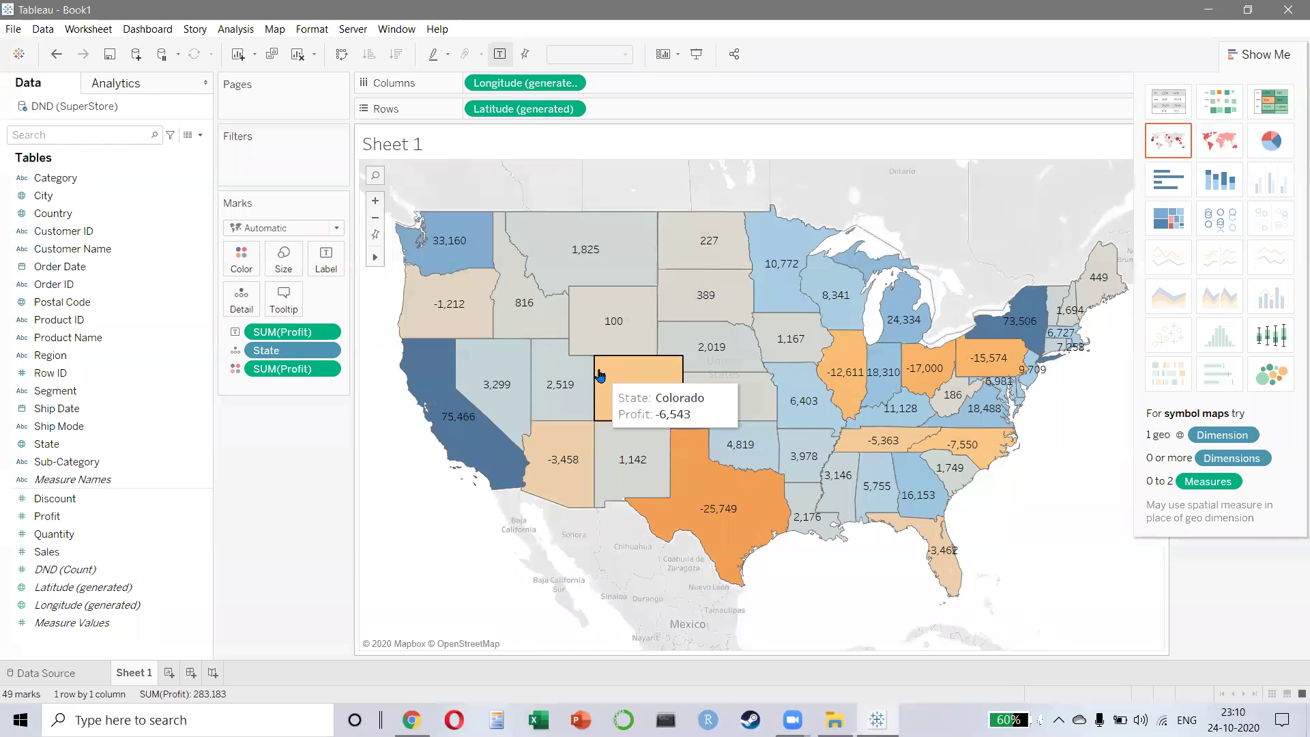
- Add a new blank worksheet and close the Show Me chart options
{"action": "left_click", "coordinate": [169, 673]}
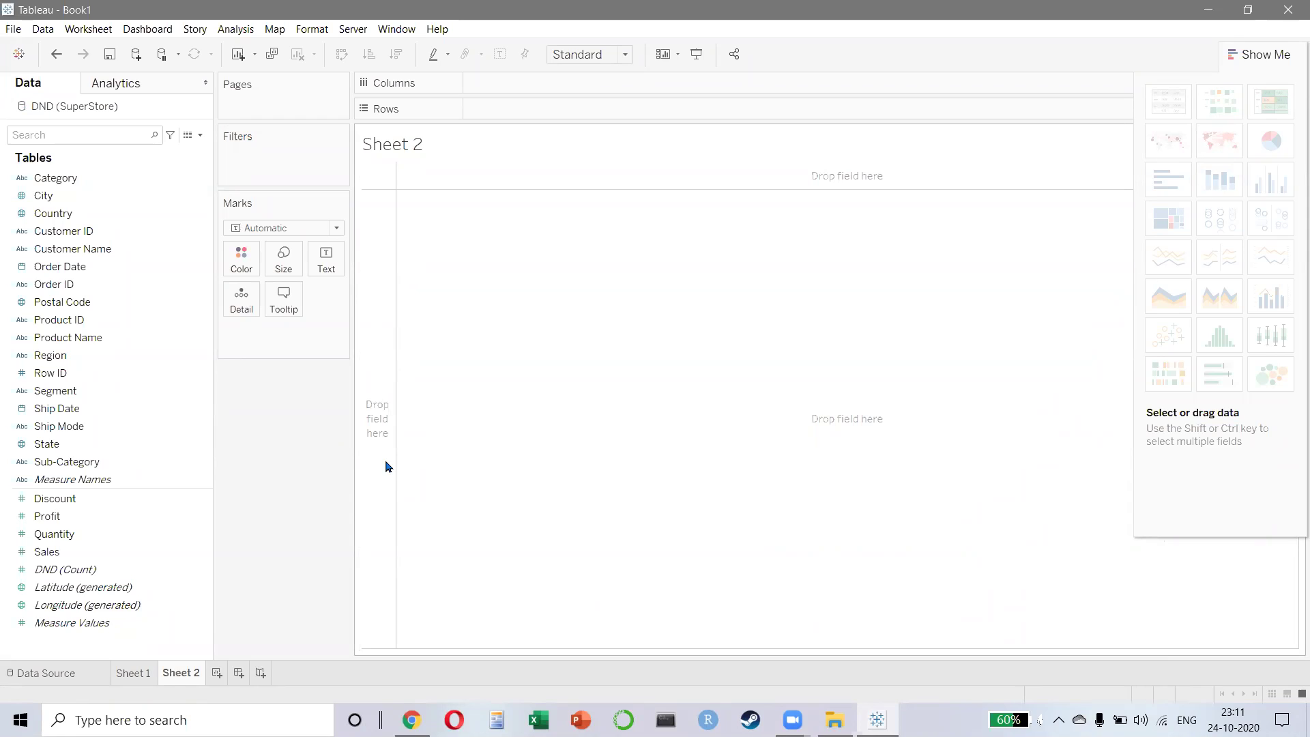
{"action": "left_click", "coordinate": [238, 674]}
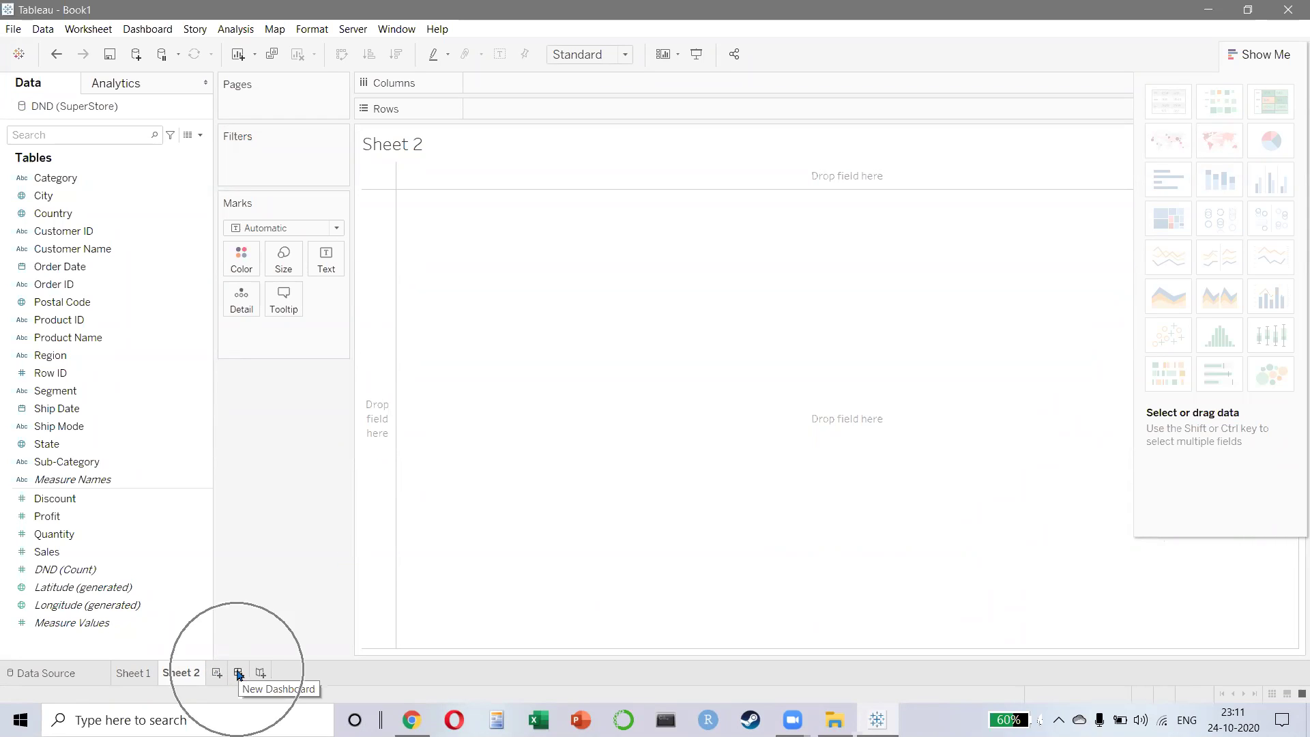
{"action": "left_click", "coordinate": [240, 677]}
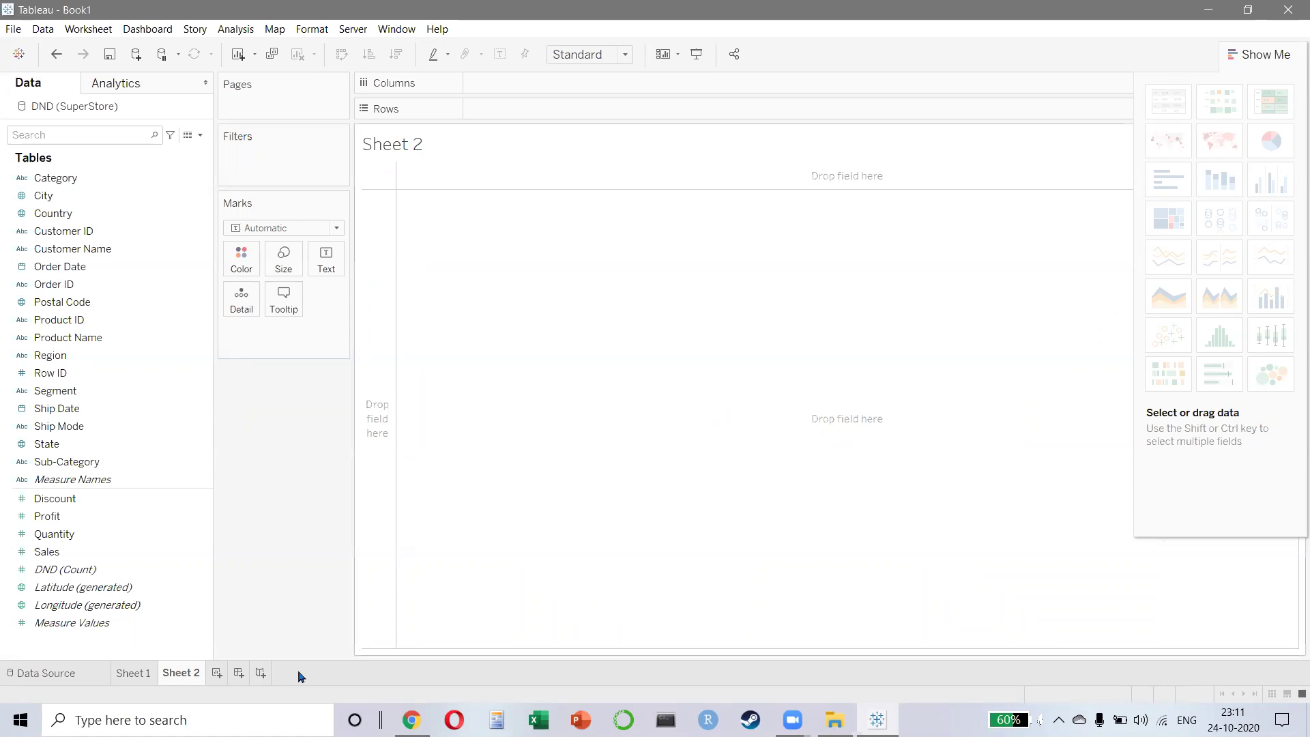
{"action": "left_click", "coordinate": [1259, 53]}
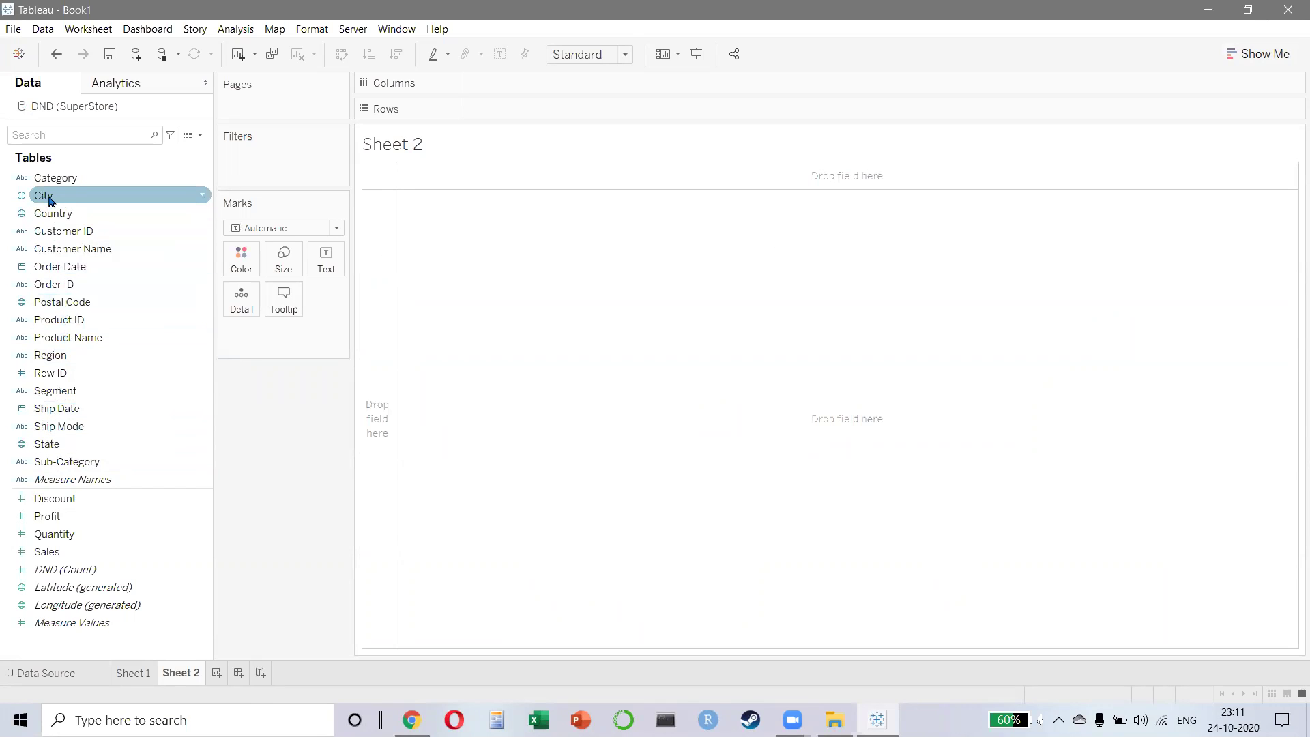
- Create a geographic hierarchy named "State, City" with City nested beneath State
{"action": "left_click_drag", "start_coordinate": [49, 200], "coordinate": [49, 448]}
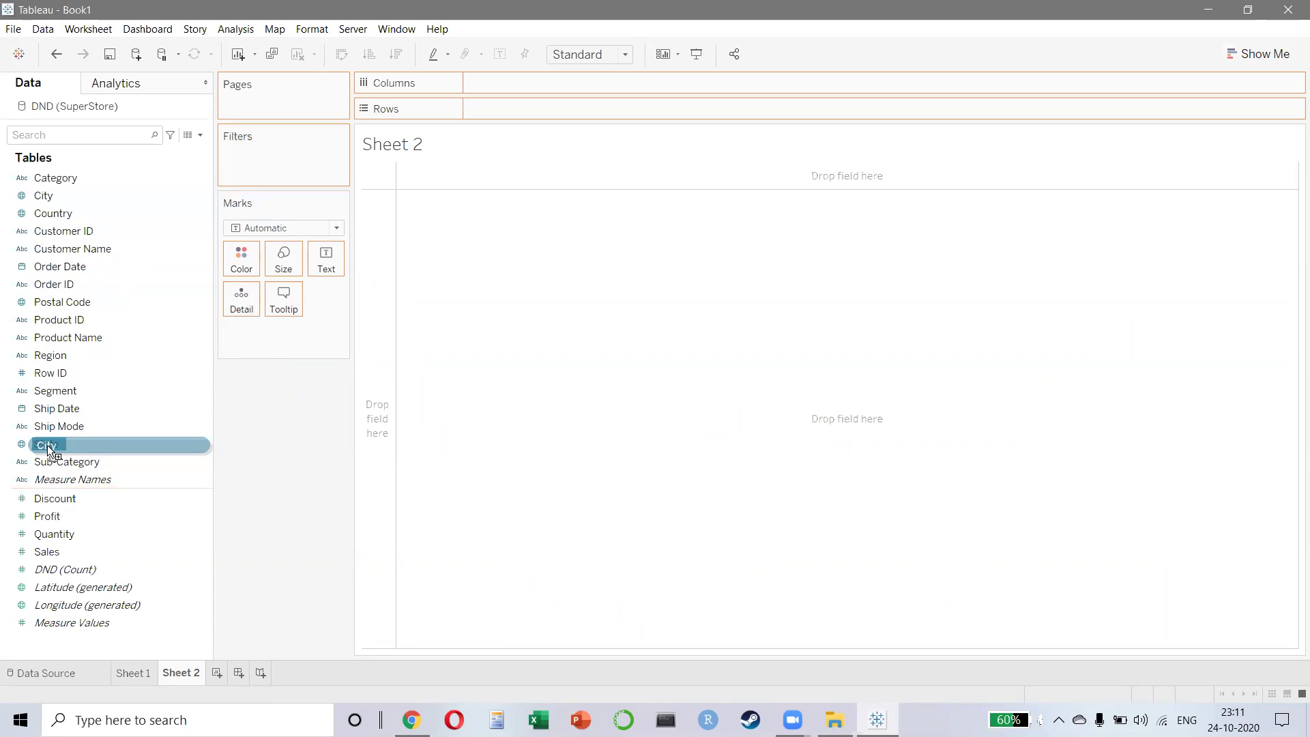
{"action": "left_click_drag", "start_coordinate": [48, 448], "coordinate": [49, 448]}
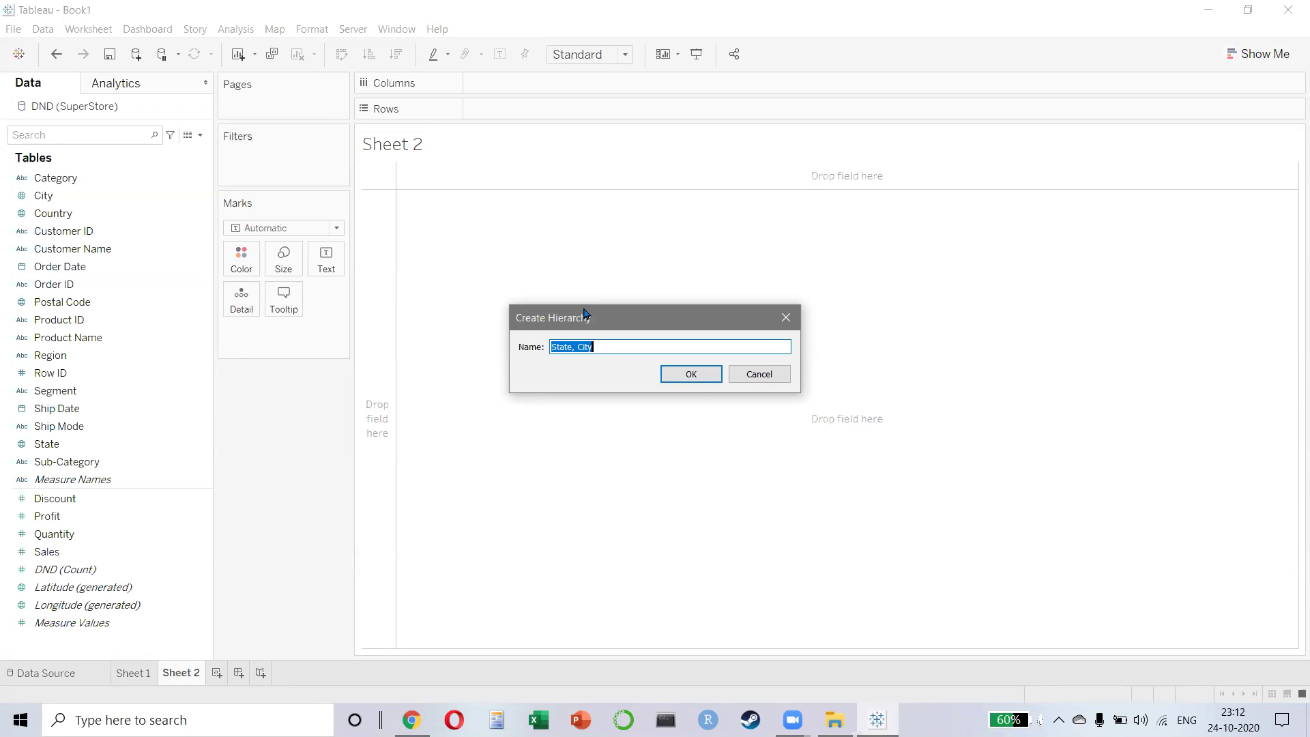
{"action": "left_click", "coordinate": [694, 380]}
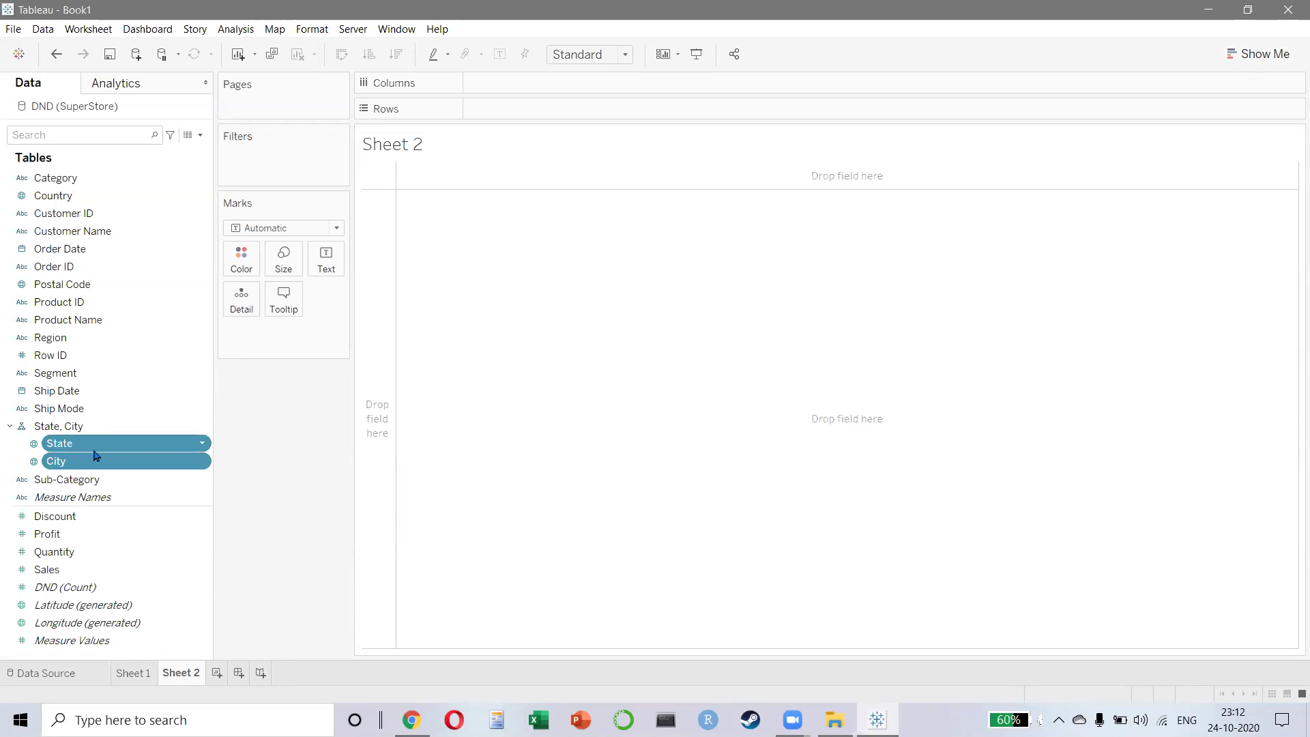
- Launch Power BI Desktop and dismiss its start screen to reach a blank report
{"action": "key", "text": "super"}
{"action": "type", "text": "power"}
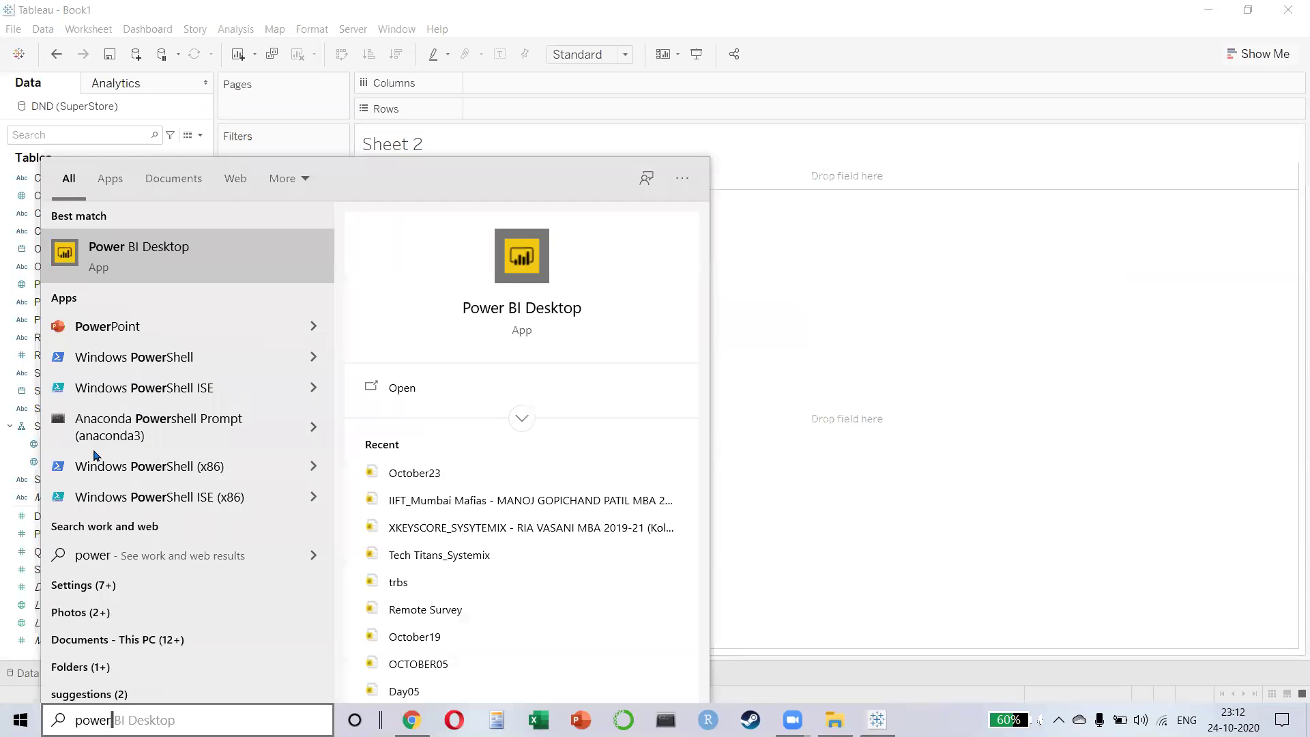
{"action": "key", "text": "Return"}
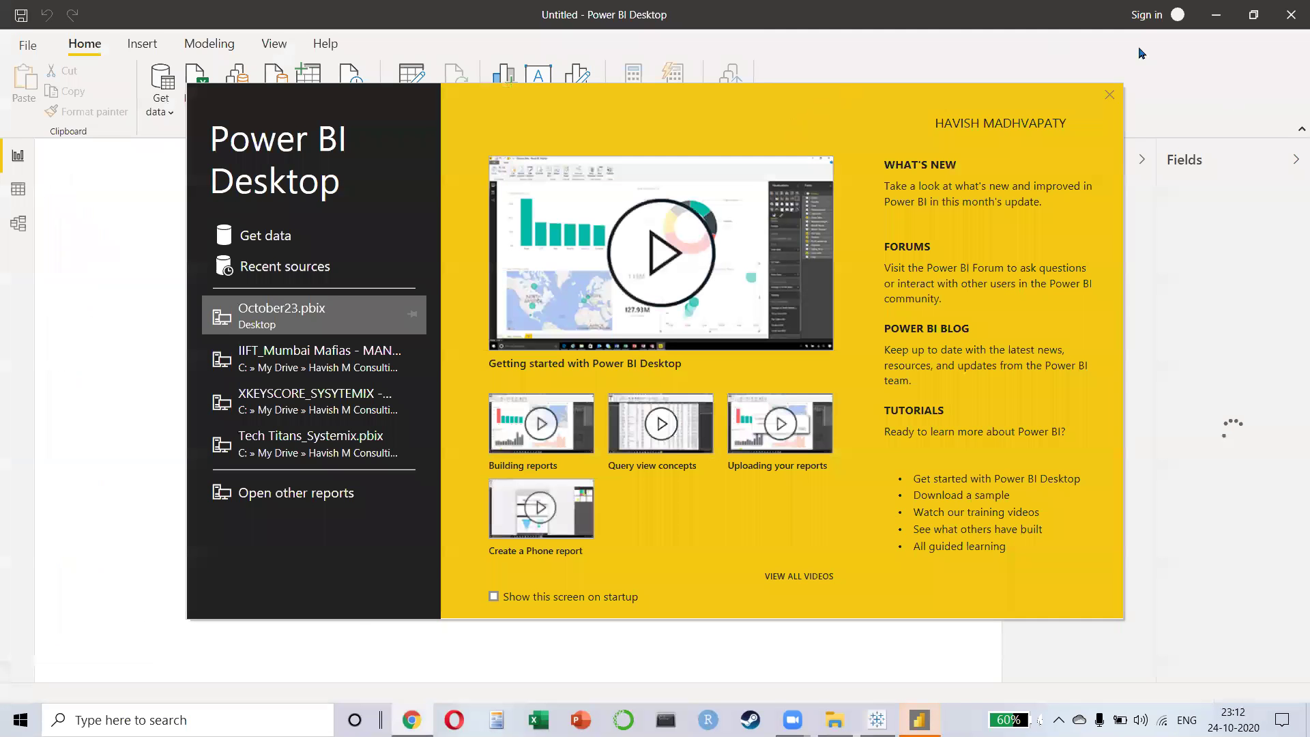
{"action": "left_click", "coordinate": [407, 82]}
{"action": "left_click", "coordinate": [422, 77]}
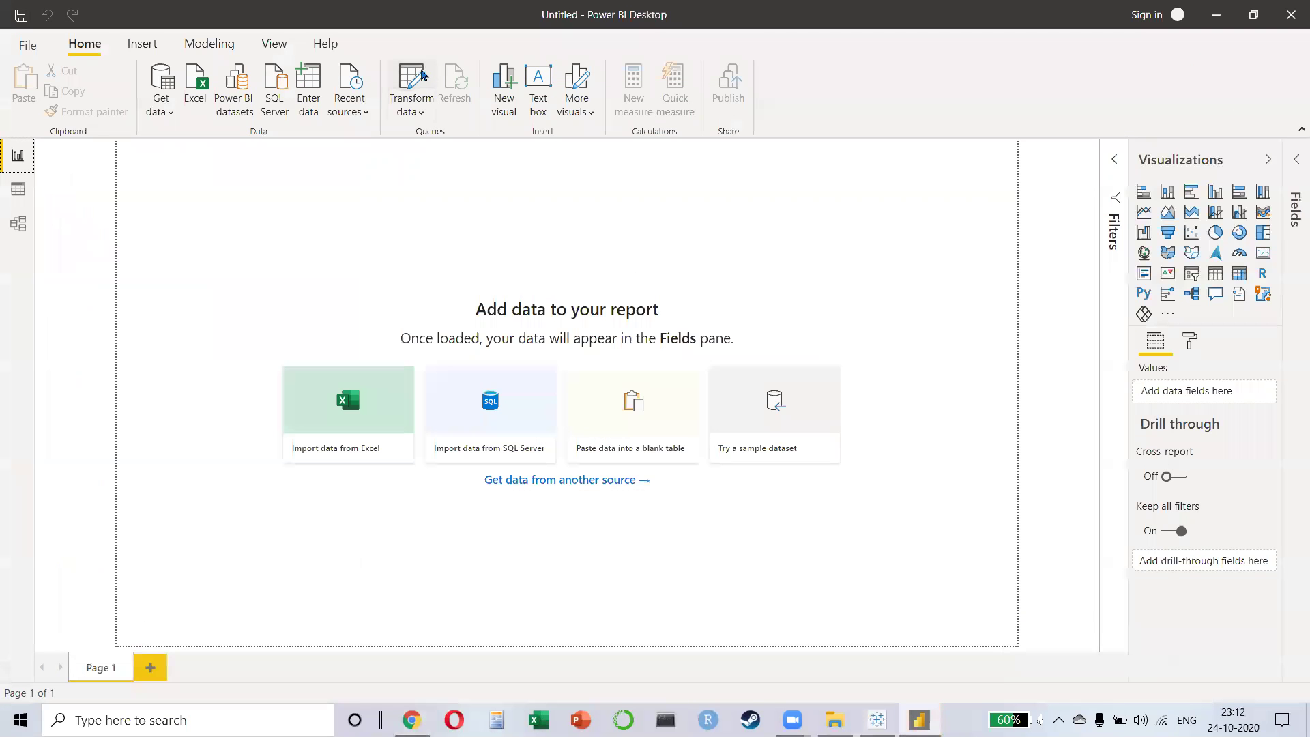
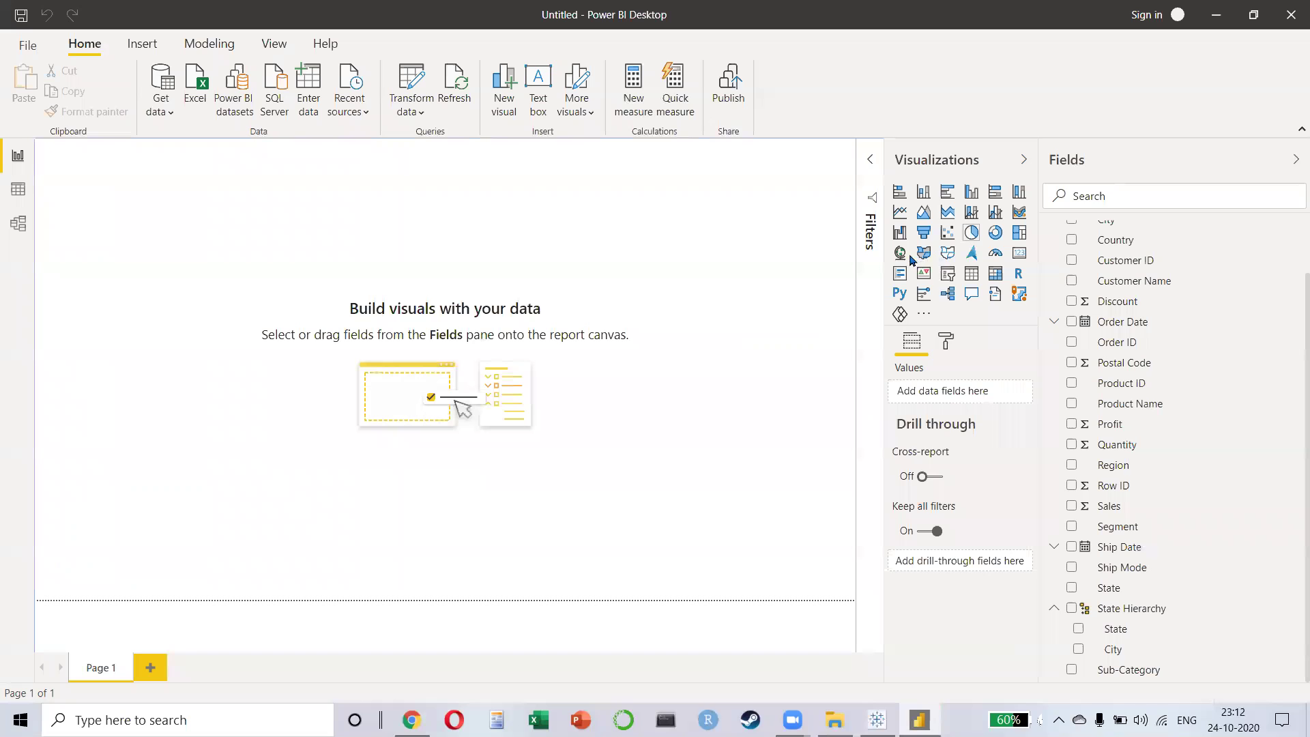
- Build an enlarged map visual using Sales as size and the State level of State Hierarchy as location
{"action": "left_click", "coordinate": [1071, 506]}
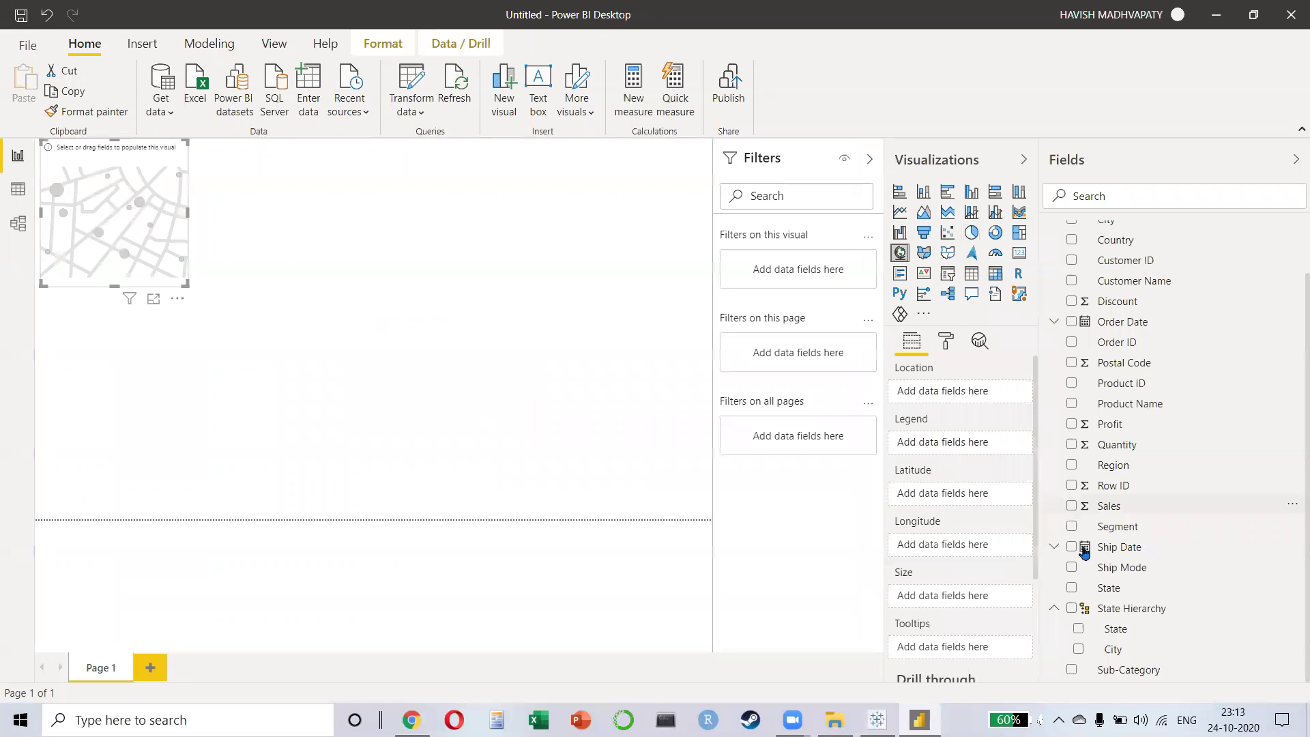
{"action": "left_click", "coordinate": [1080, 628]}
{"action": "left_click_drag", "start_coordinate": [187, 284], "coordinate": [520, 451]}
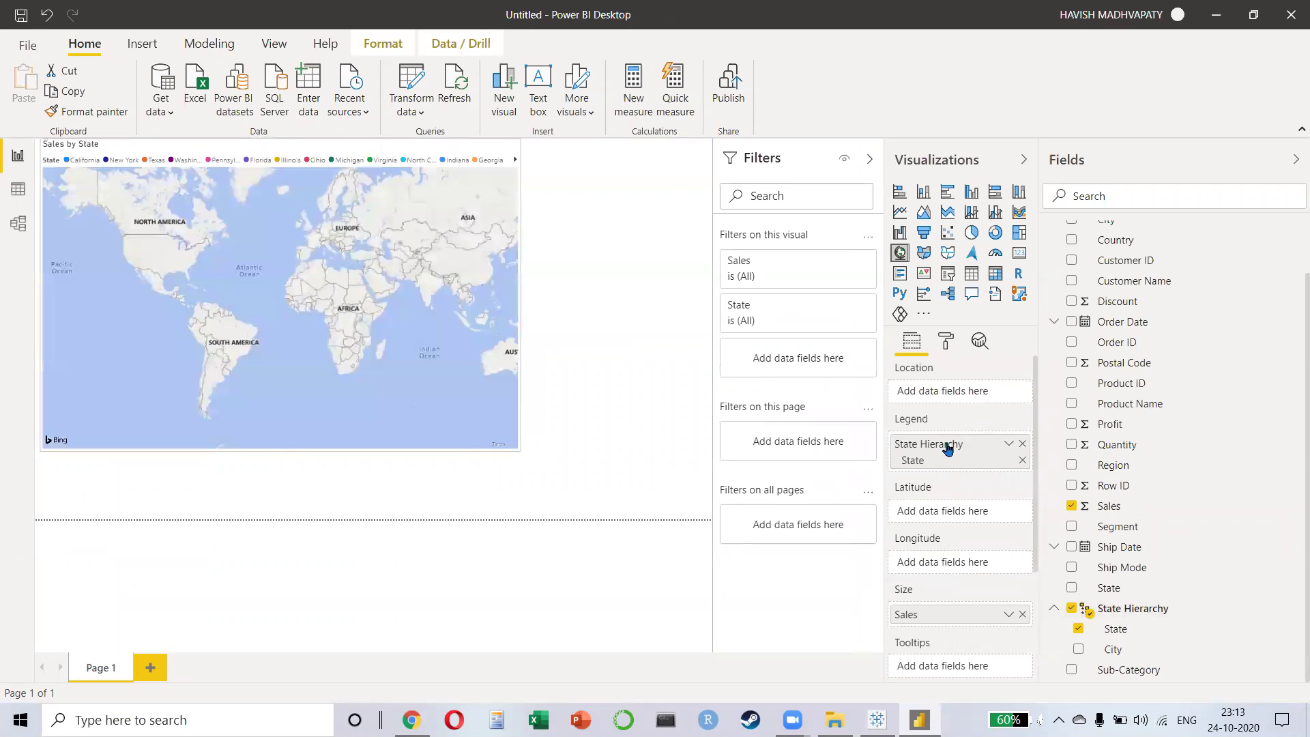
{"action": "left_click_drag", "start_coordinate": [945, 399], "coordinate": [944, 395]}
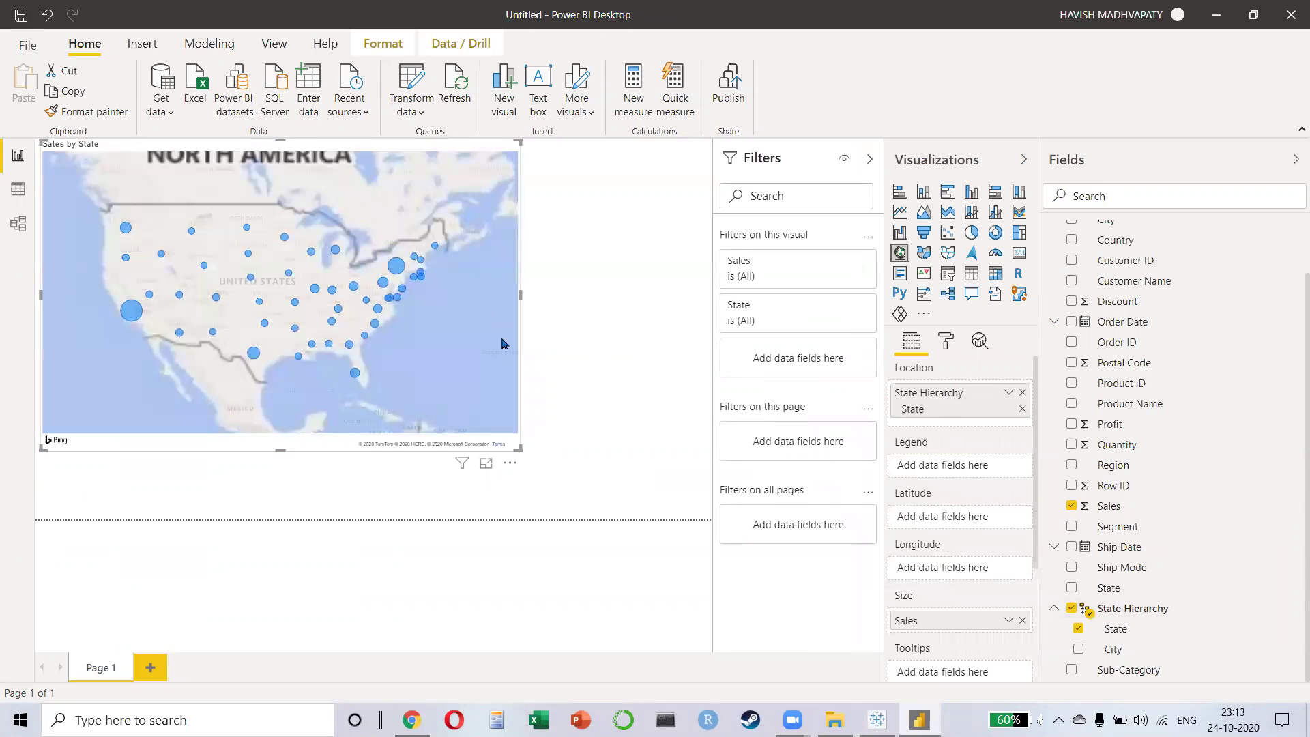
- Add City to the map's location hierarchy, expand it to city level, and drill back up to State
{"action": "left_click", "coordinate": [1077, 648]}
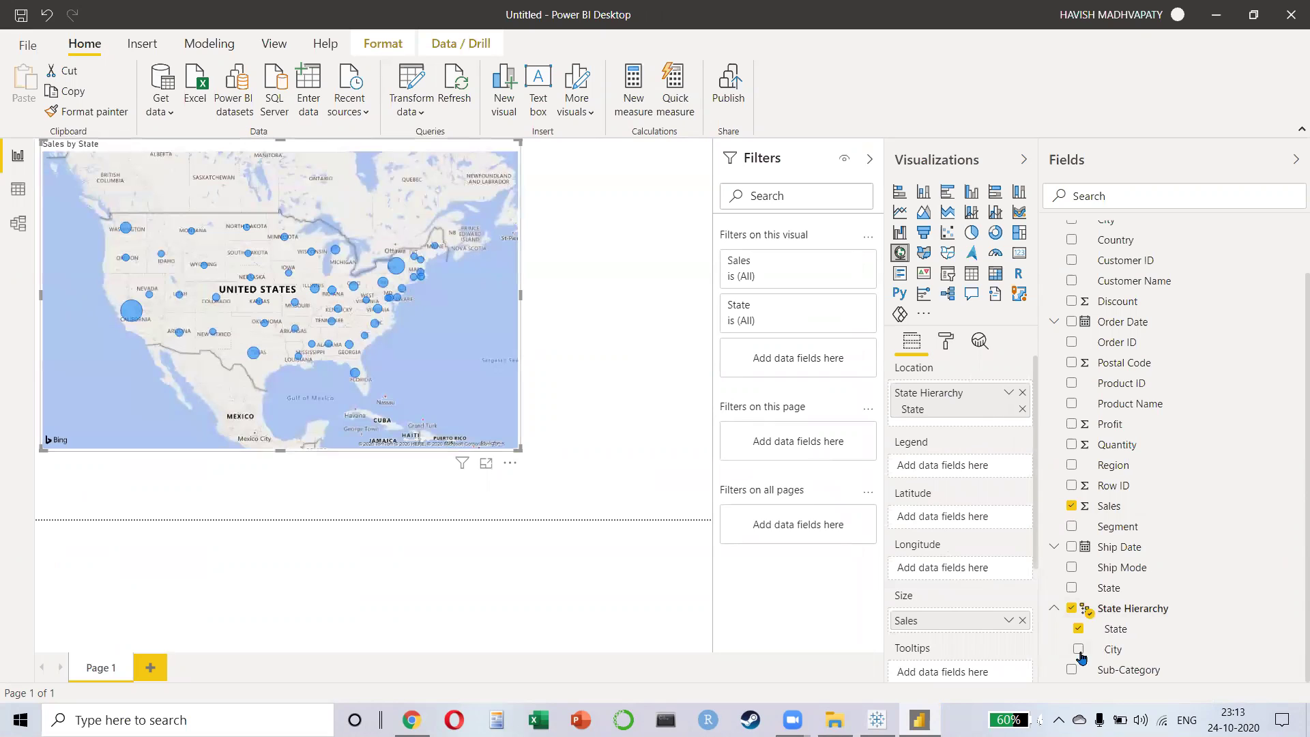
{"action": "left_click", "coordinate": [430, 464]}
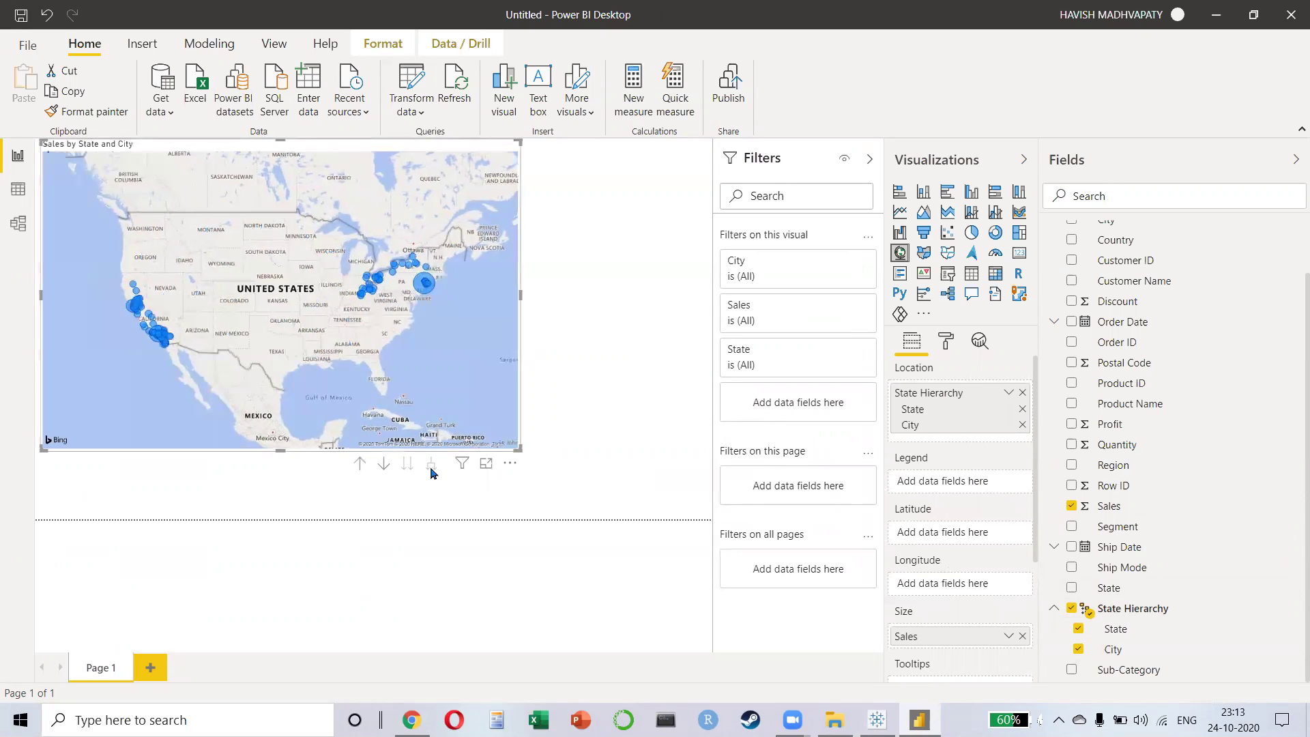
{"action": "left_click", "coordinate": [360, 469]}
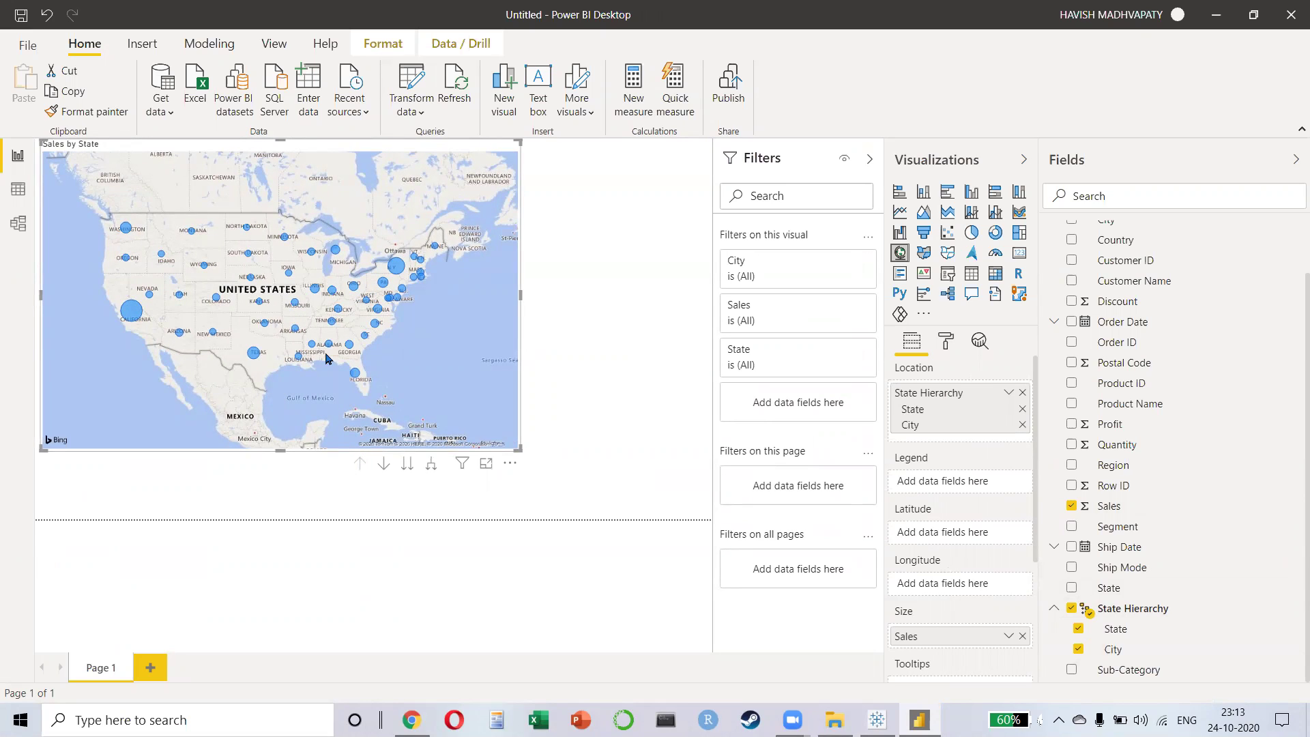
- Switch back to Tableau and plot the hierarchy's State field as a map on Sheet 2
{"action": "key", "text": "alt+Tab"}
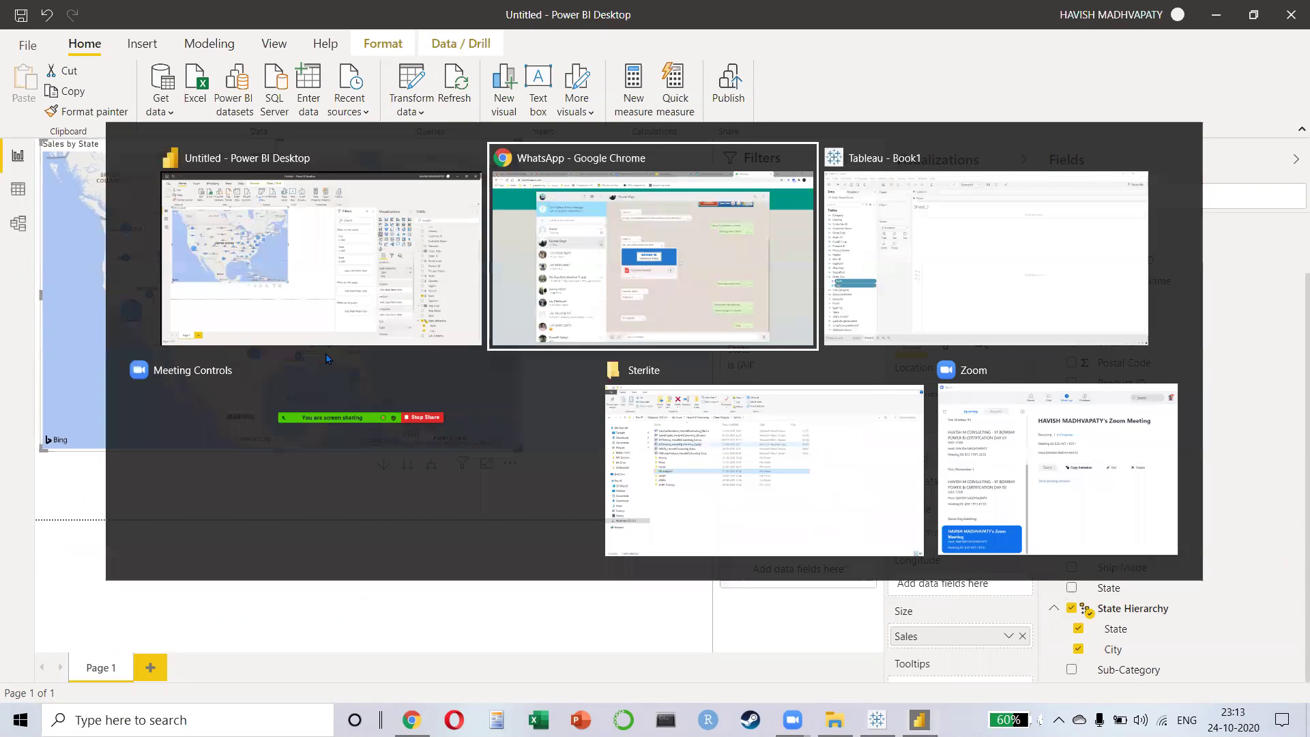
{"action": "key", "text": "alt+Tab"}
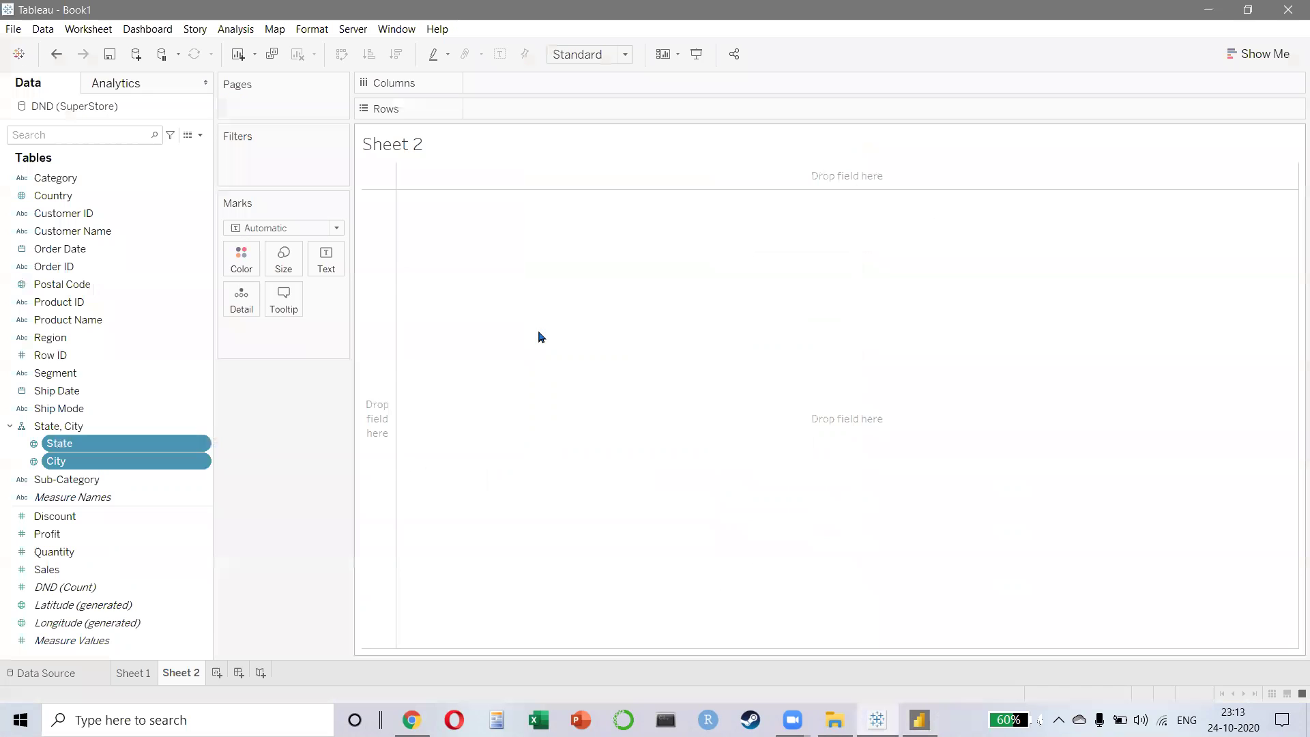
{"action": "left_click", "coordinate": [97, 449]}
{"action": "double_click", "coordinate": [97, 450]}
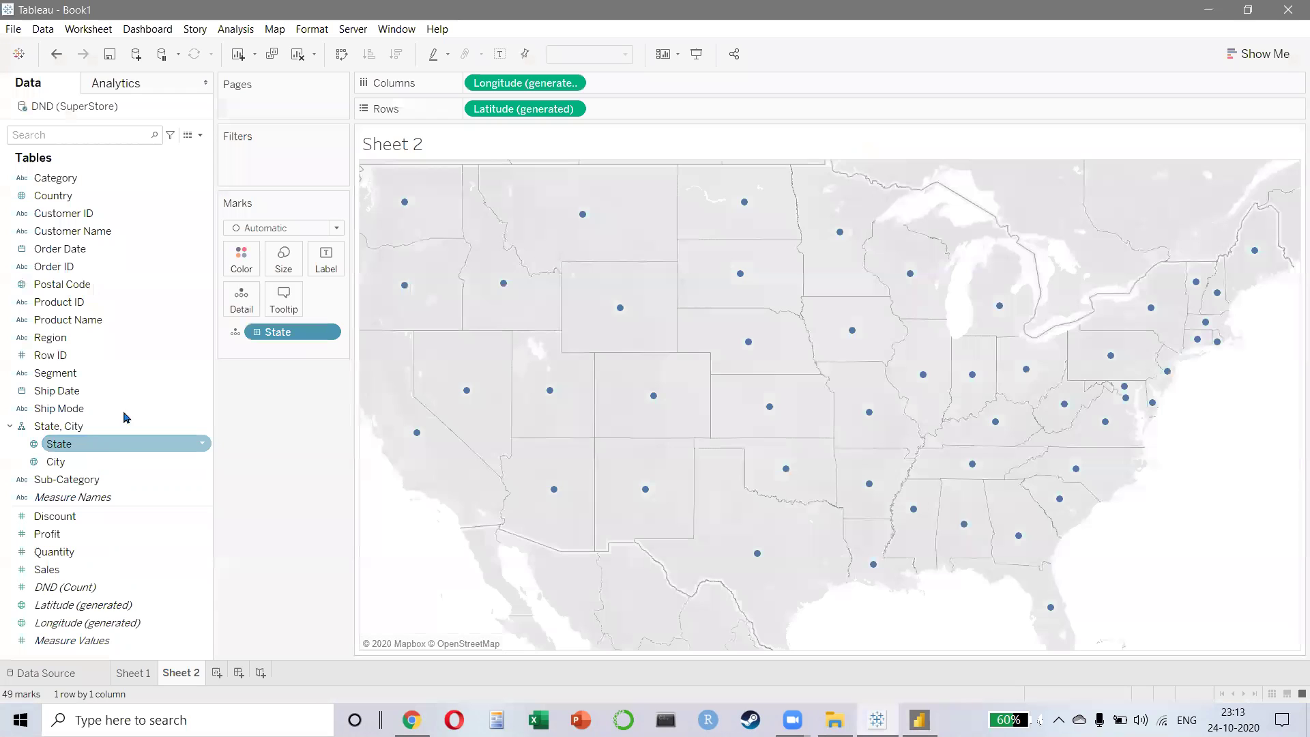
- Expand the State level of the hierarchy down to City so the map plots individual cities
{"action": "left_click", "coordinate": [257, 339]}
{"action": "left_click", "coordinate": [258, 339]}
{"action": "left_click", "coordinate": [258, 339]}
{"action": "left_click", "coordinate": [258, 339]}
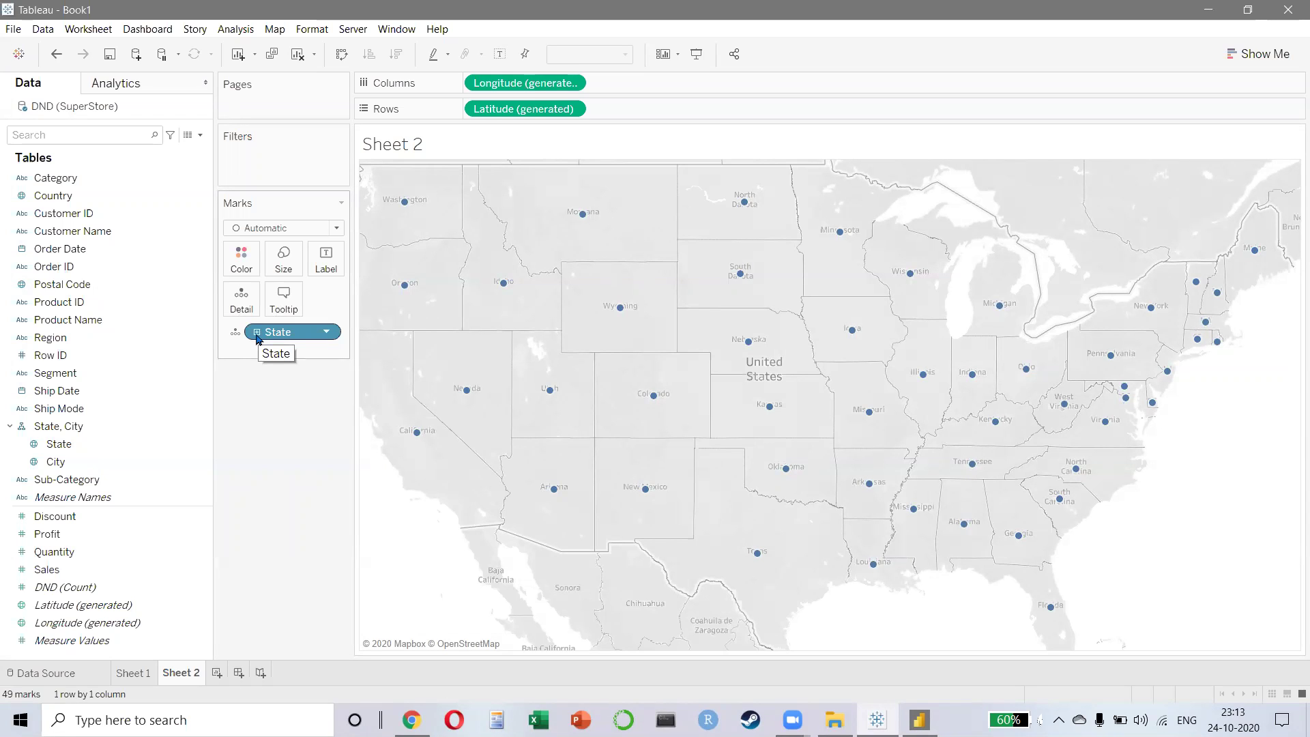
{"action": "left_click", "coordinate": [258, 338]}
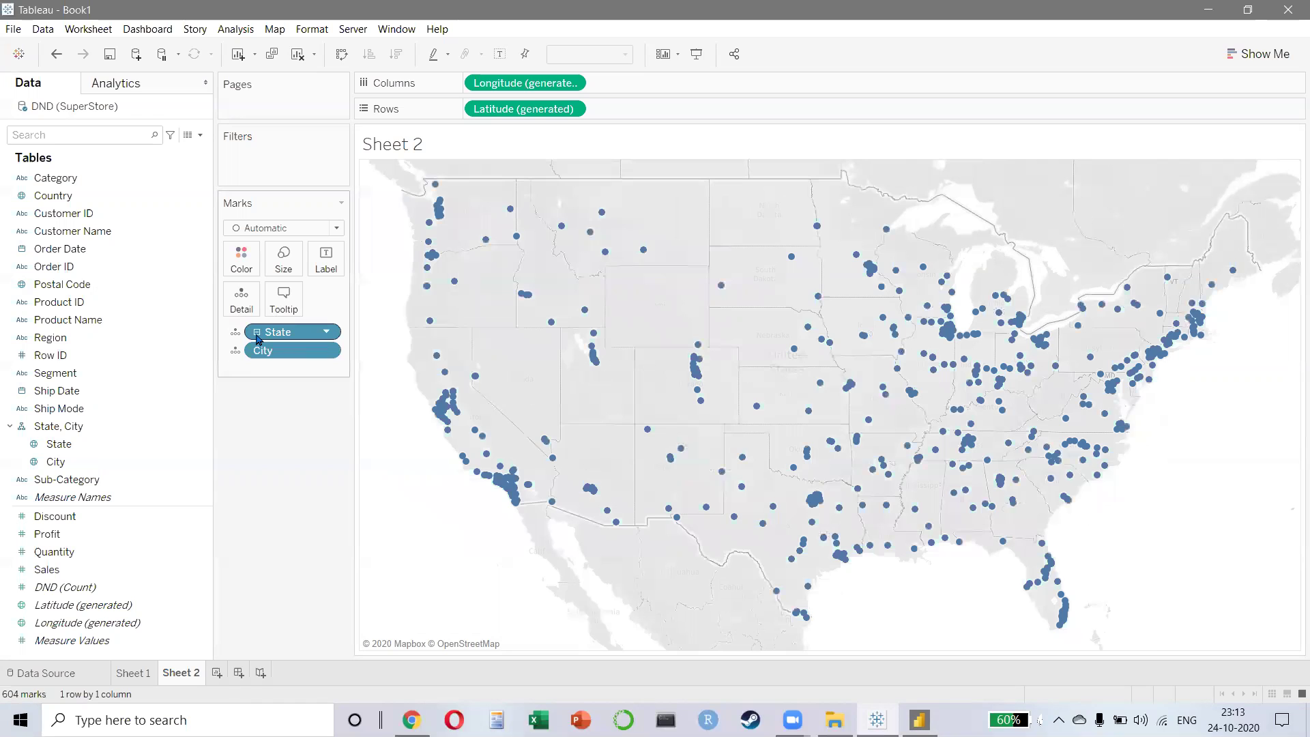
{"action": "left_click", "coordinate": [258, 337]}
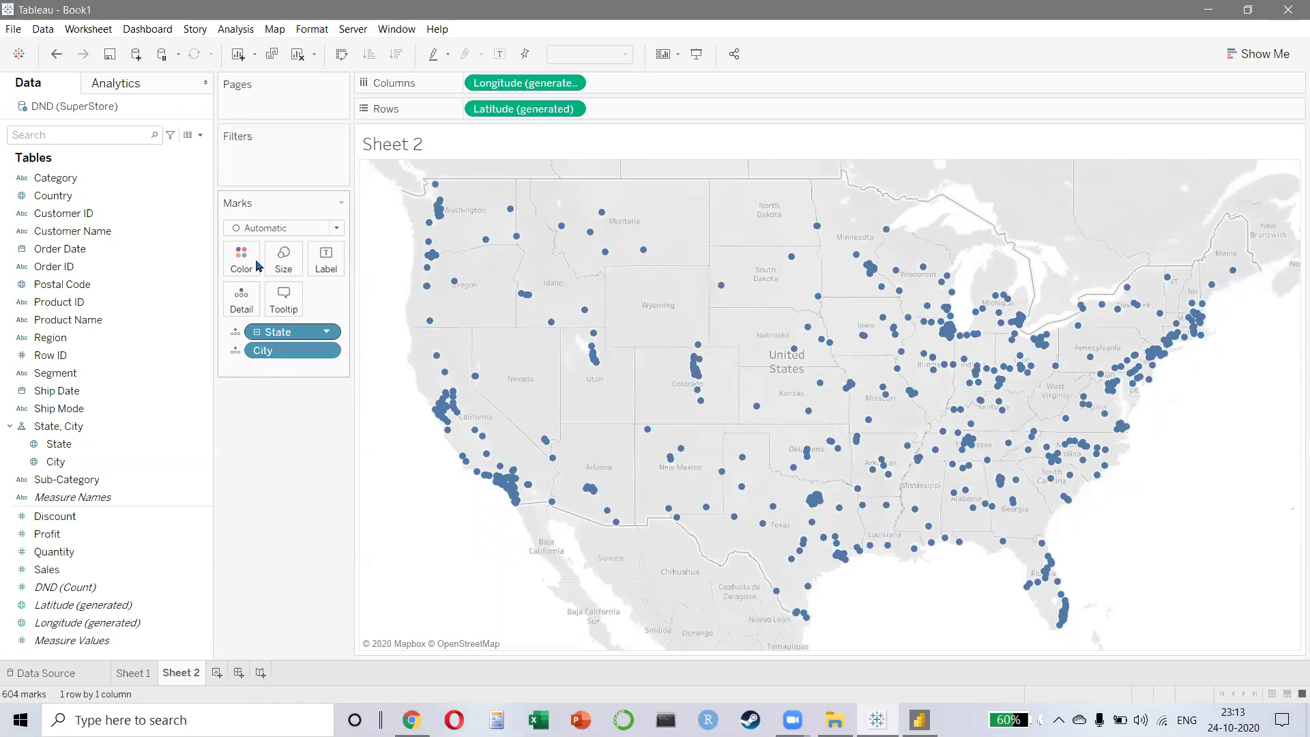
- Try the Streets and Satellite background styles on the city map
{"action": "left_click", "coordinate": [275, 29]}
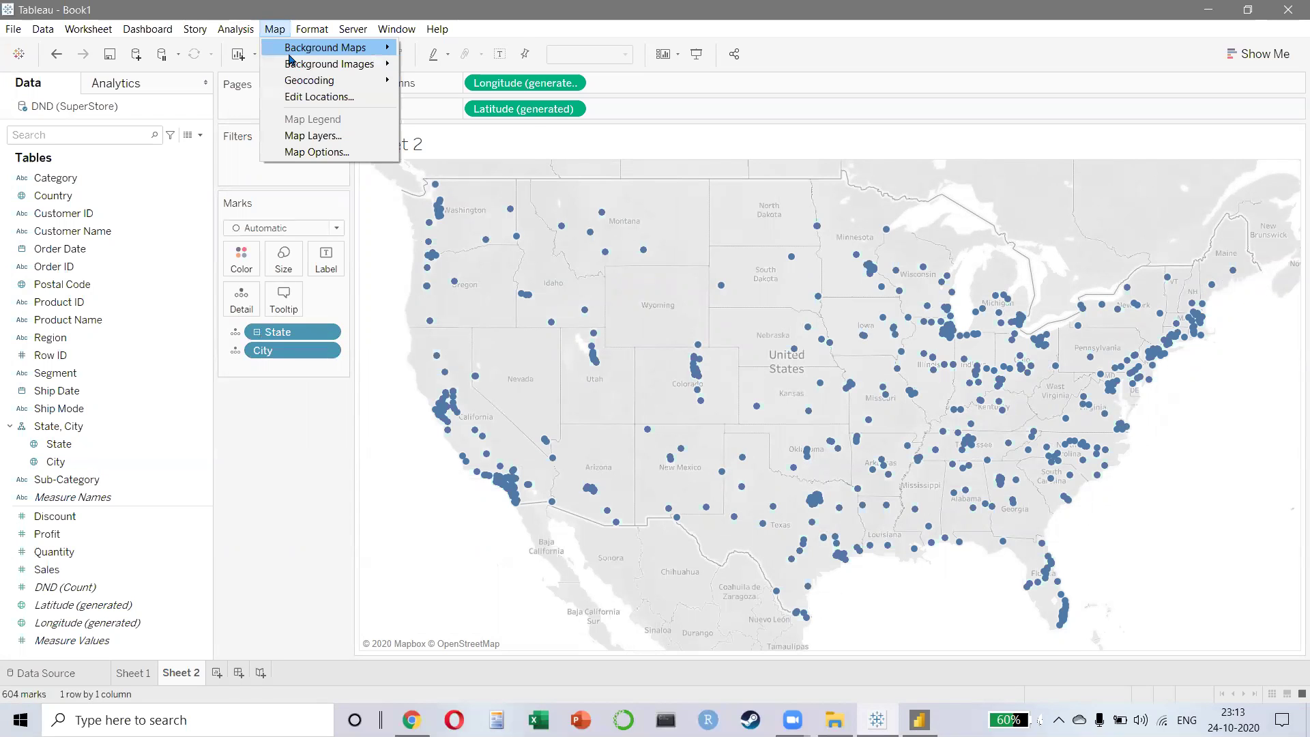
{"action": "mouse_move", "coordinate": [289, 55]}
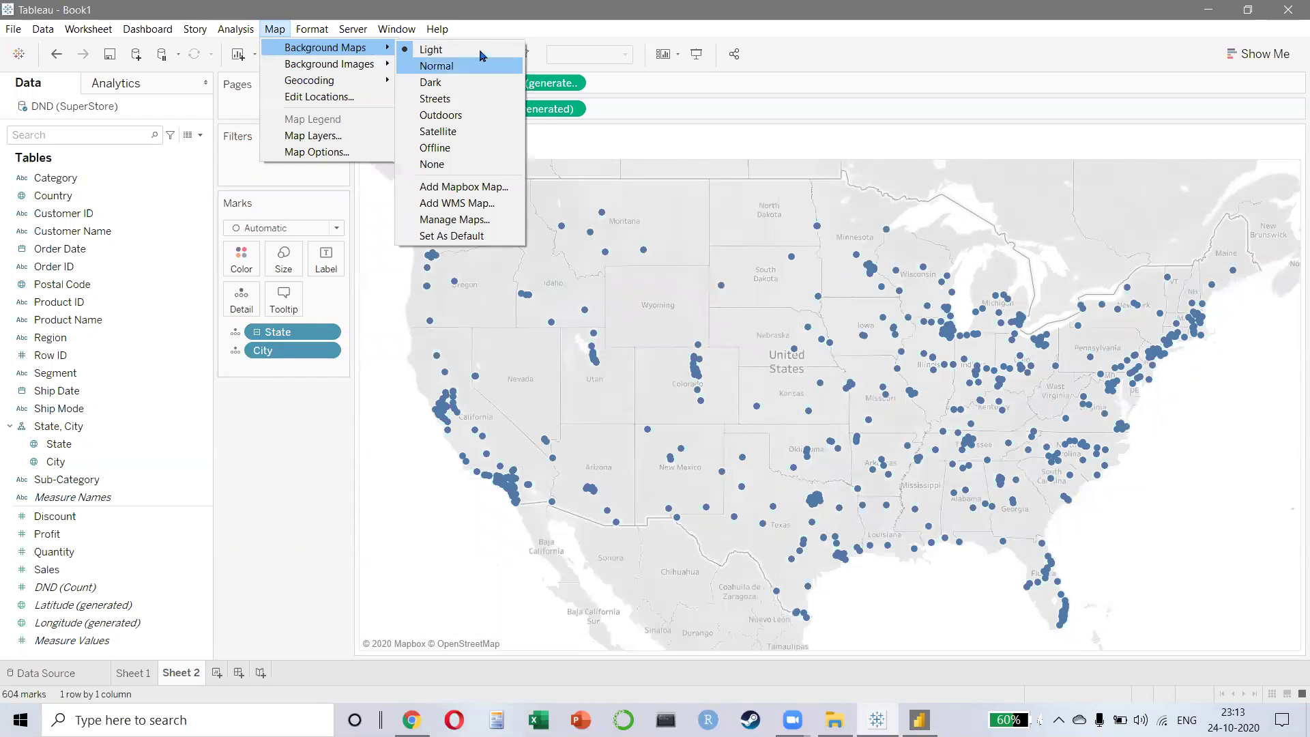
{"action": "left_click", "coordinate": [468, 100]}
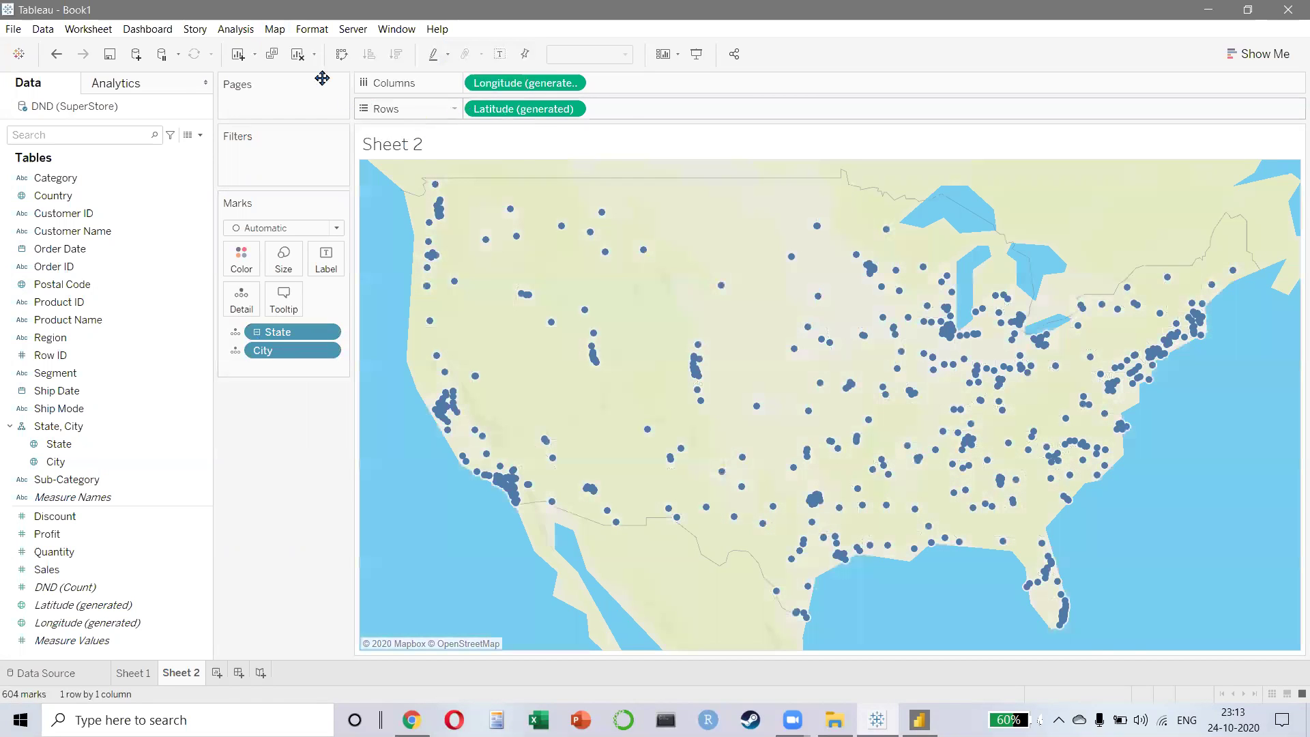
{"action": "left_click", "coordinate": [274, 28]}
{"action": "mouse_move", "coordinate": [316, 47]}
{"action": "left_click", "coordinate": [433, 129]}
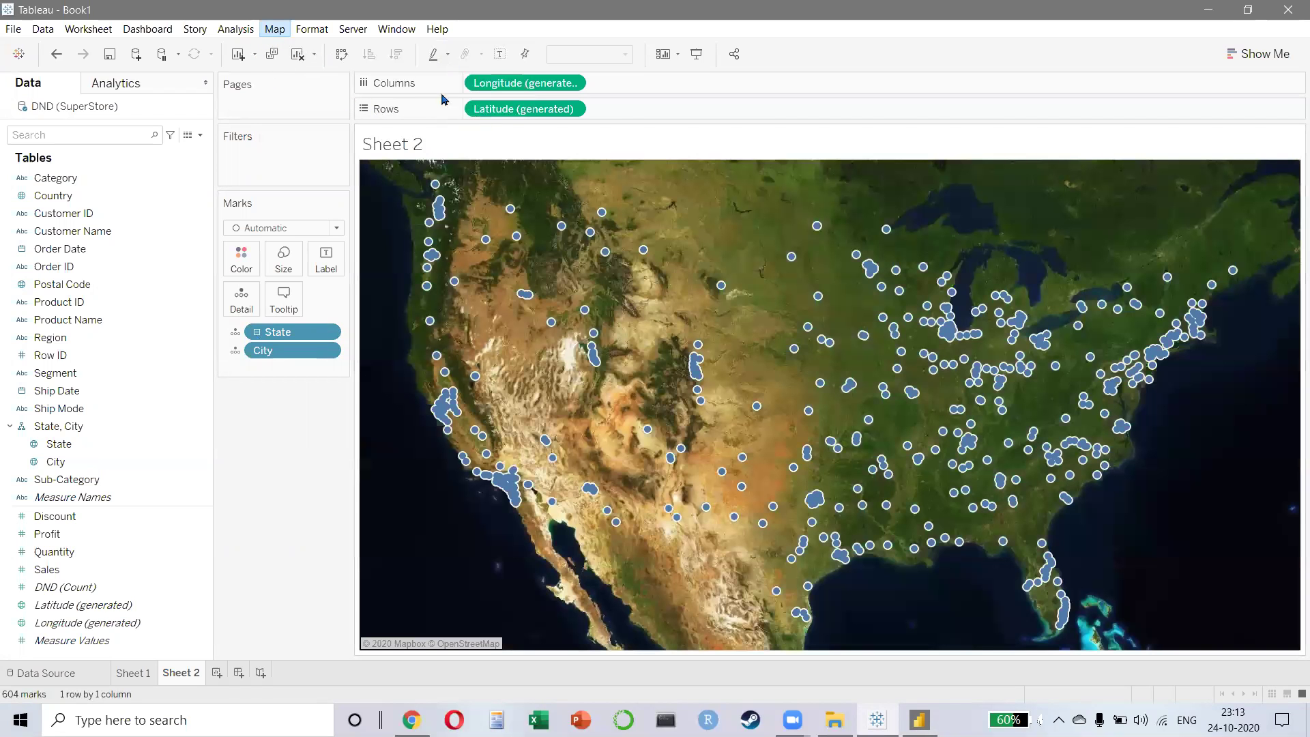
- Set the map background to Dark and color the city marks yellow
{"action": "left_click", "coordinate": [274, 28]}
{"action": "mouse_move", "coordinate": [328, 47]}
{"action": "left_click", "coordinate": [444, 83]}
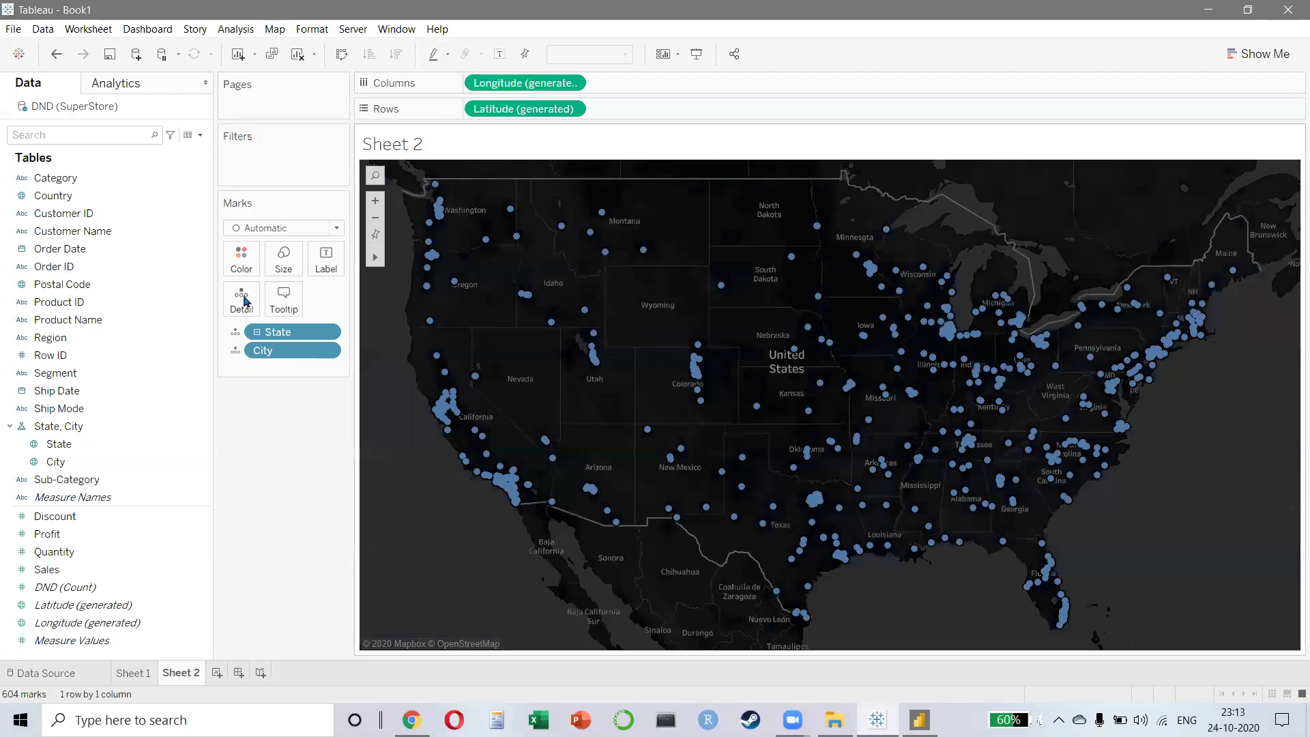
{"action": "left_click", "coordinate": [241, 261]}
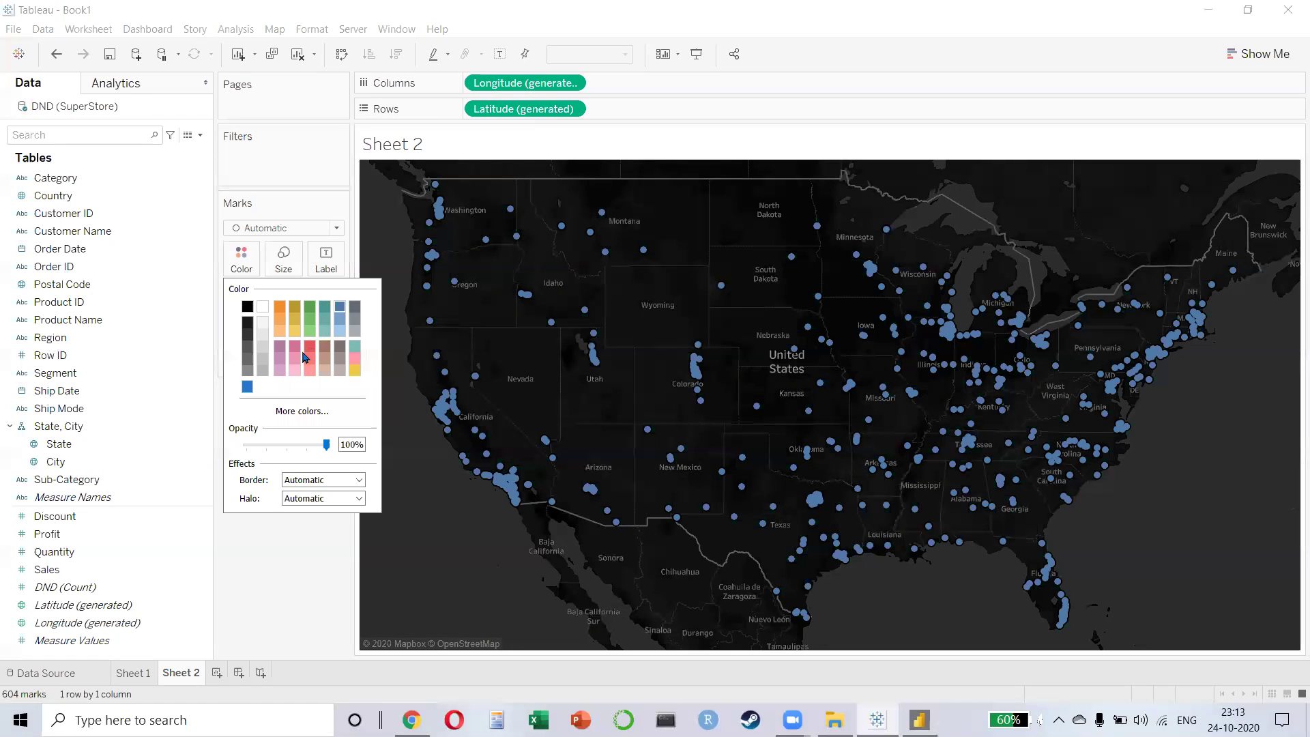
{"action": "left_click", "coordinate": [355, 371]}
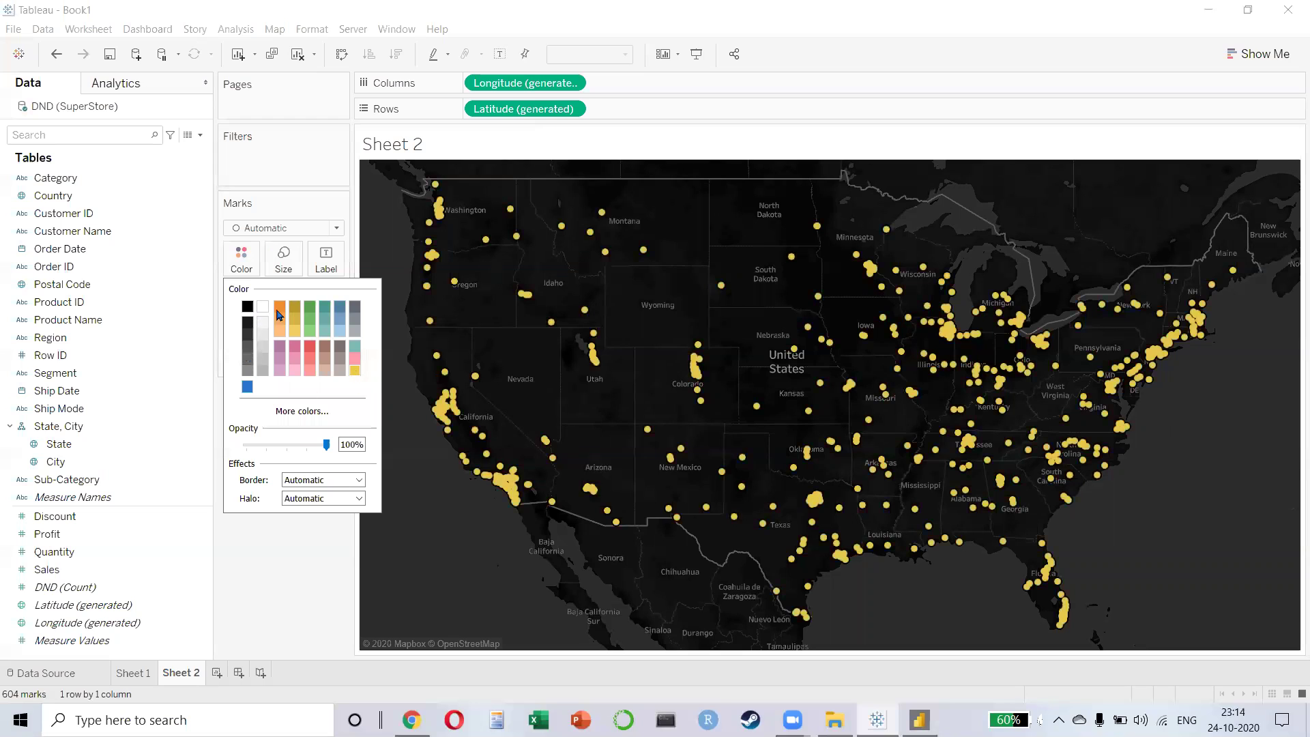
{"action": "left_click", "coordinate": [236, 603]}
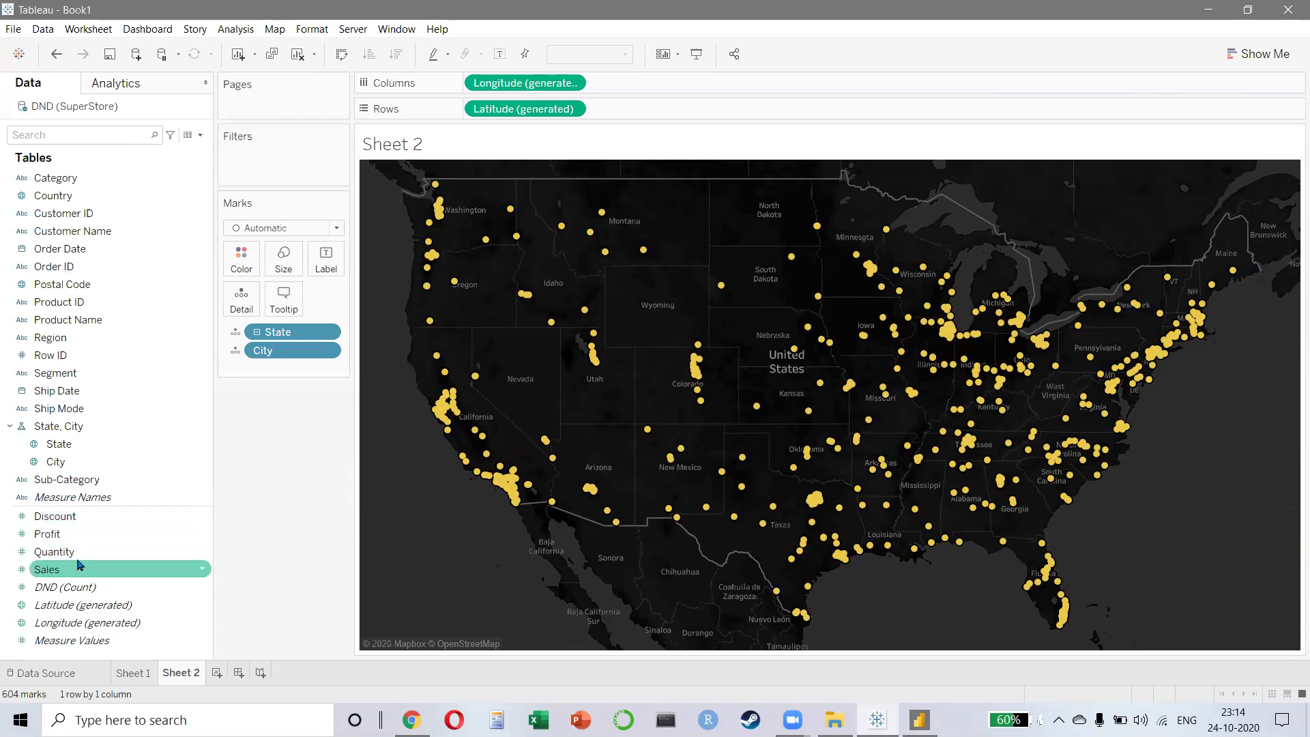
- Size the city marks by Sales and enlarge the overall mark size
{"action": "left_click_drag", "start_coordinate": [59, 576], "coordinate": [285, 276]}
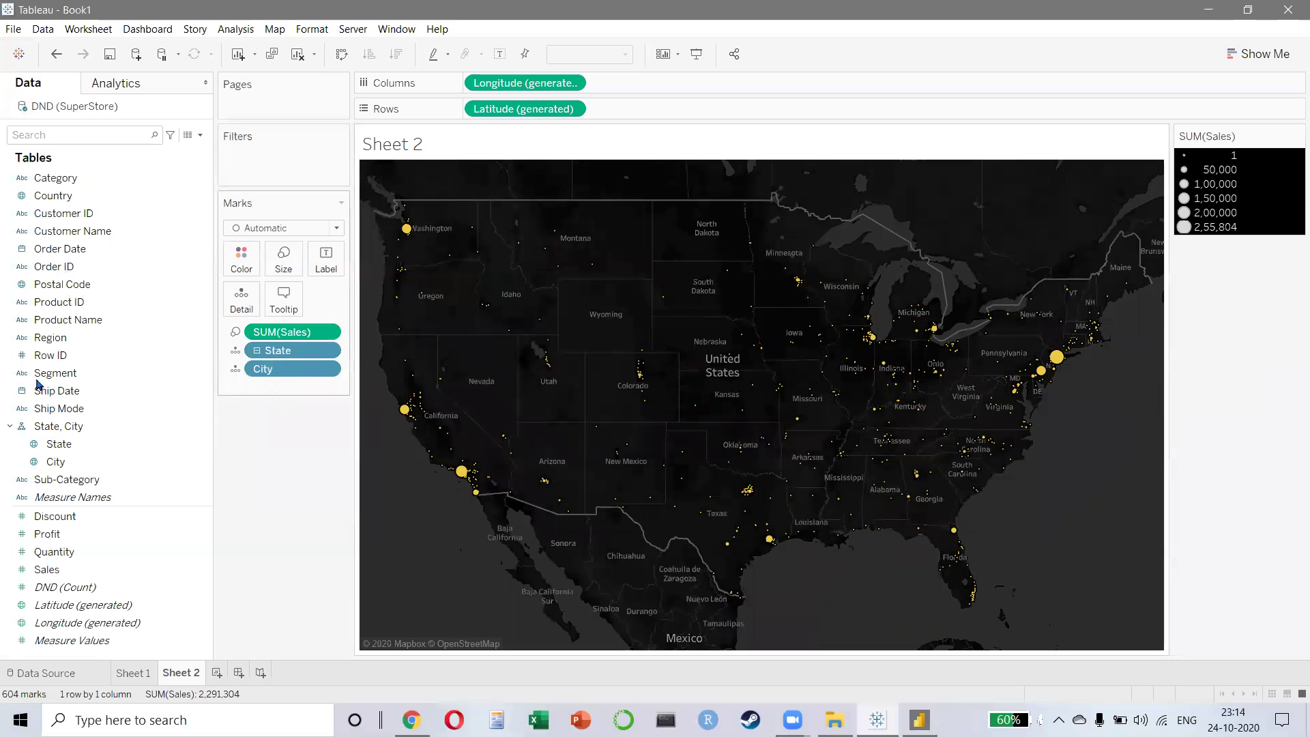
{"action": "left_click", "coordinate": [283, 259]}
{"action": "left_click_drag", "start_coordinate": [304, 298], "coordinate": [354, 298]}
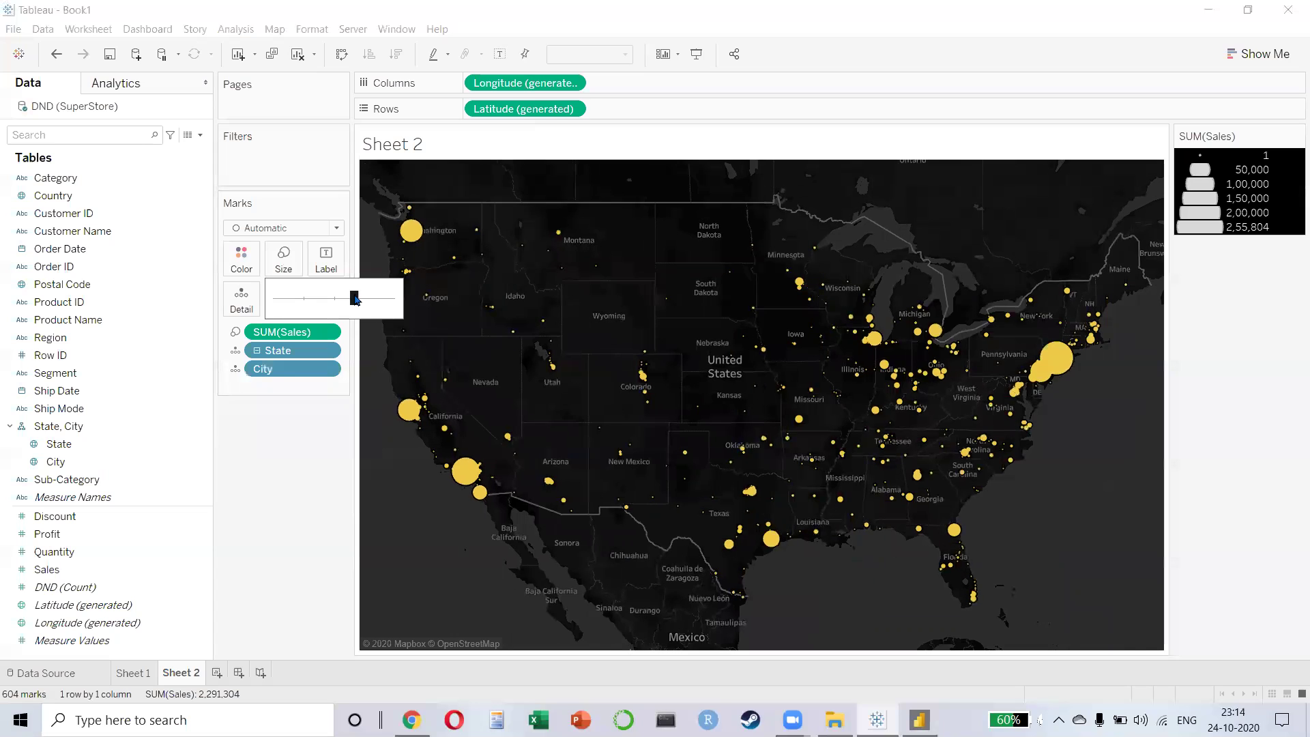
{"action": "left_click", "coordinate": [316, 575]}
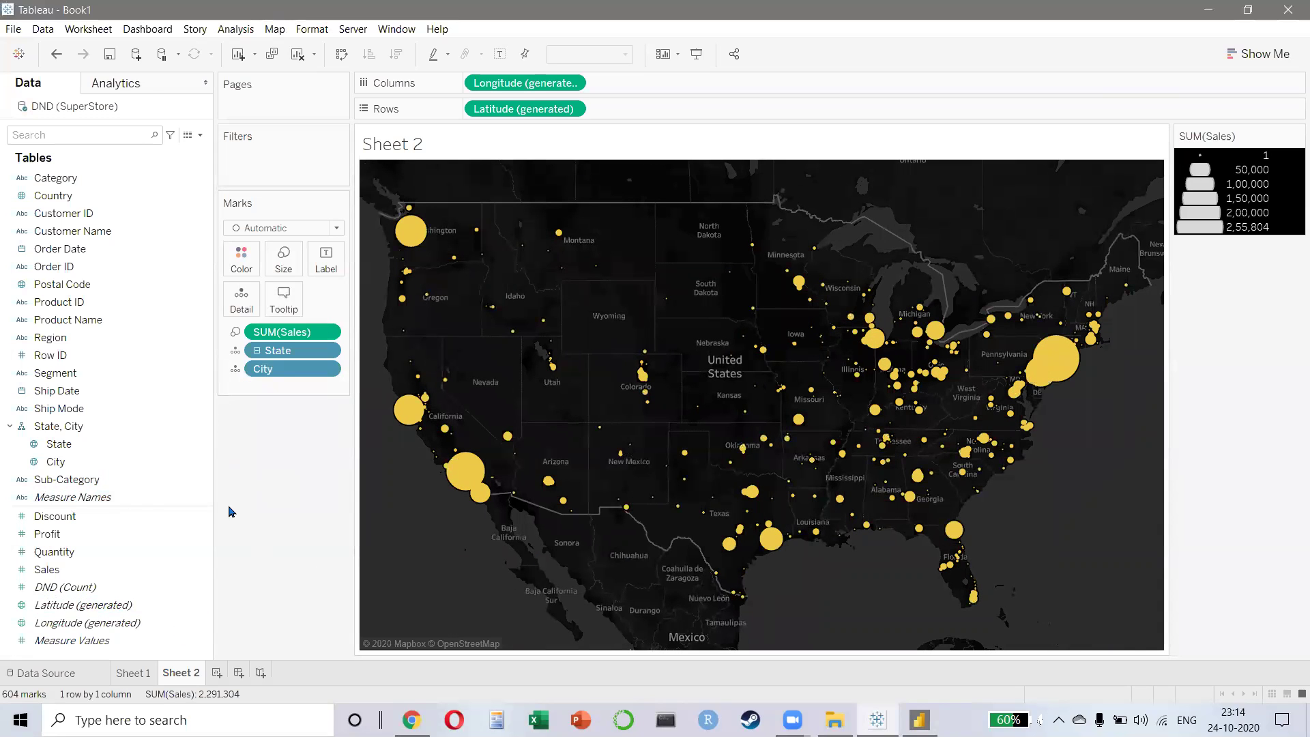
- Hide the Sales size legend from the worksheet
{"action": "left_click", "coordinate": [1295, 135]}
{"action": "left_click", "coordinate": [1251, 235]}
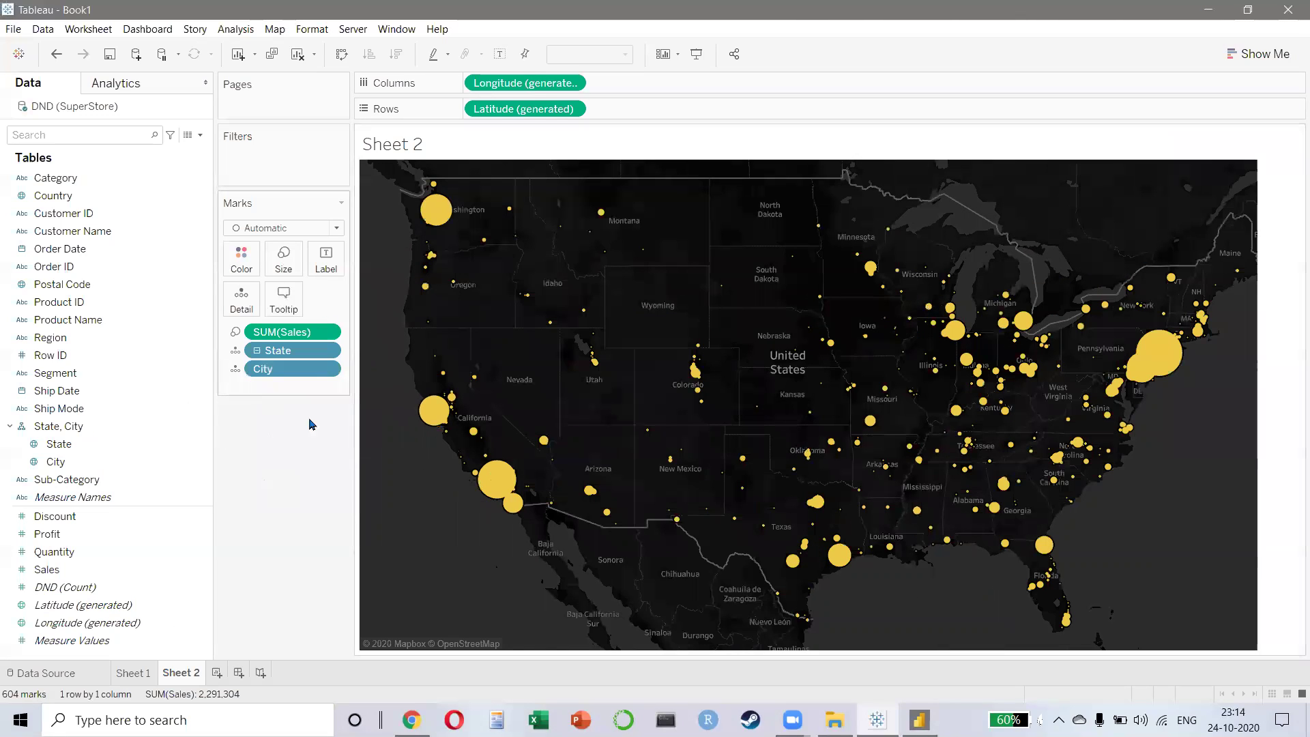
{"action": "left_click", "coordinate": [274, 29]}
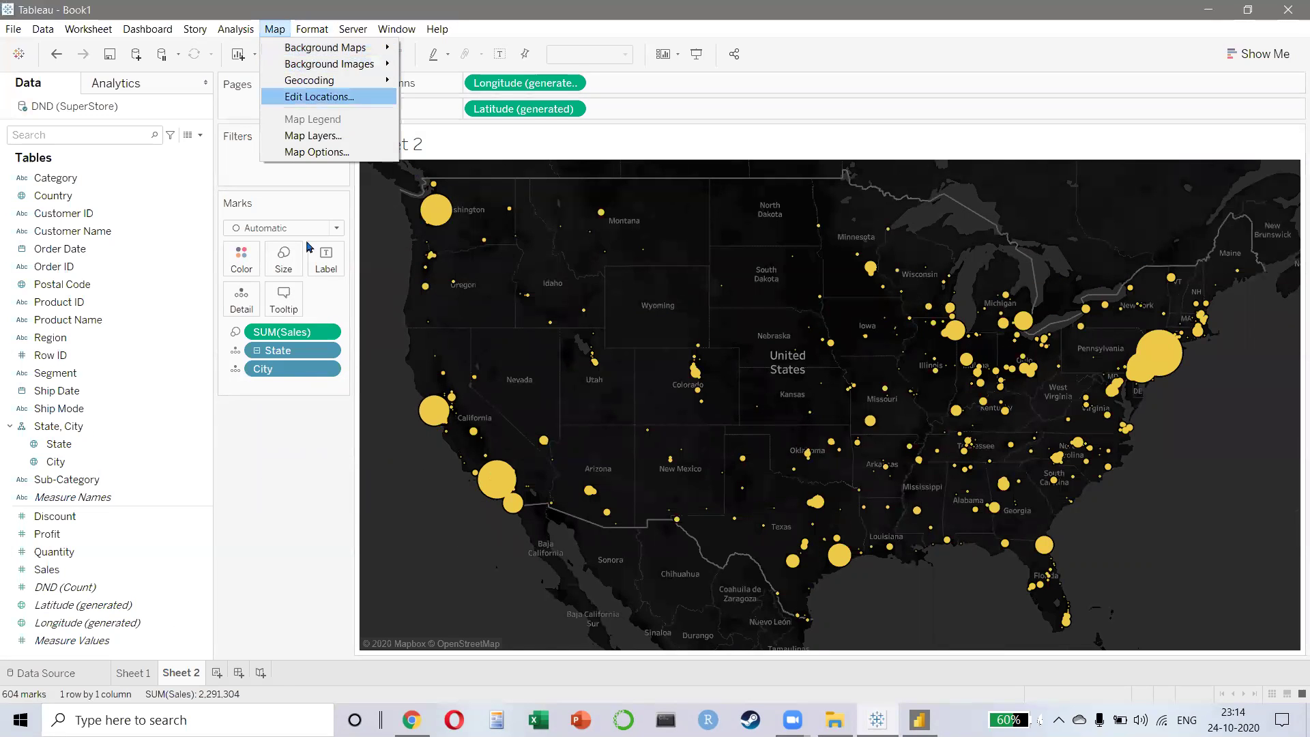
{"action": "left_click", "coordinate": [294, 533]}
- Duplicate Sheet 2 as a new worksheet
{"action": "right_click", "coordinate": [175, 673]}
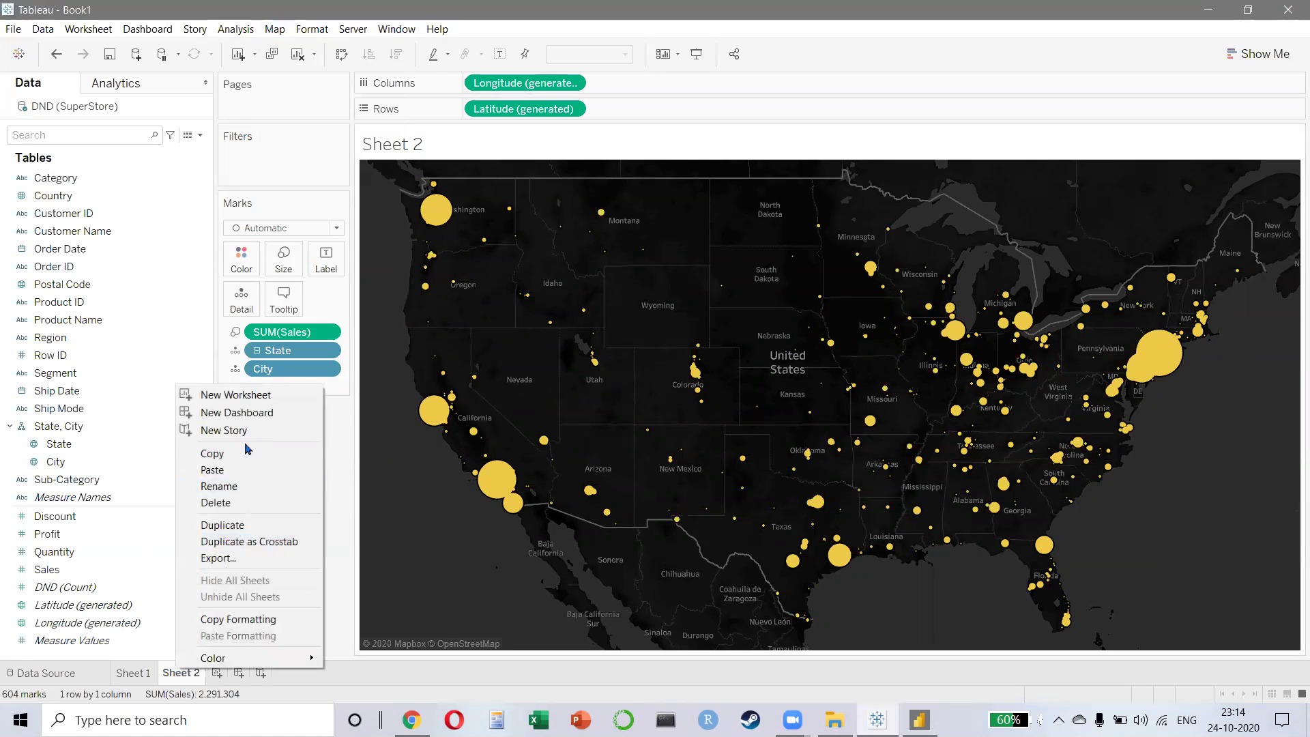
{"action": "left_click", "coordinate": [228, 537]}
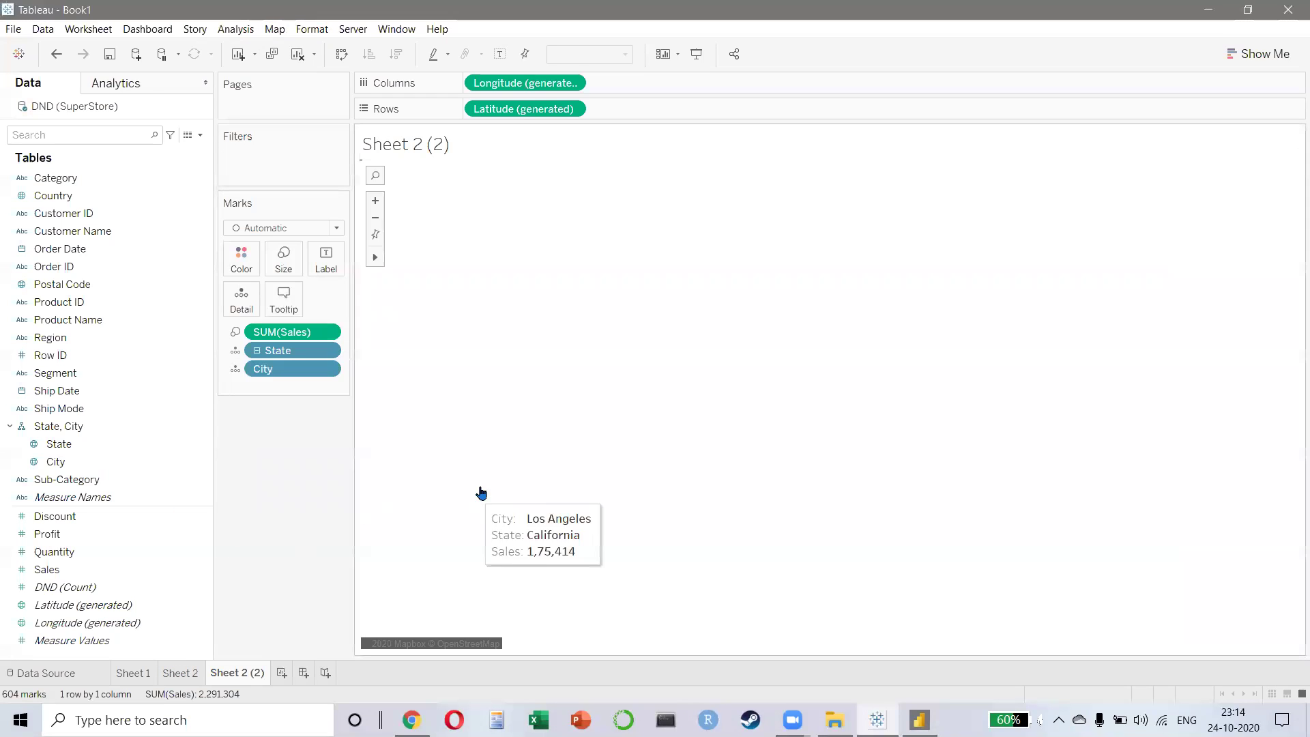
- Set the map background to Light and recolor the city marks blue
{"action": "left_click", "coordinate": [275, 29]}
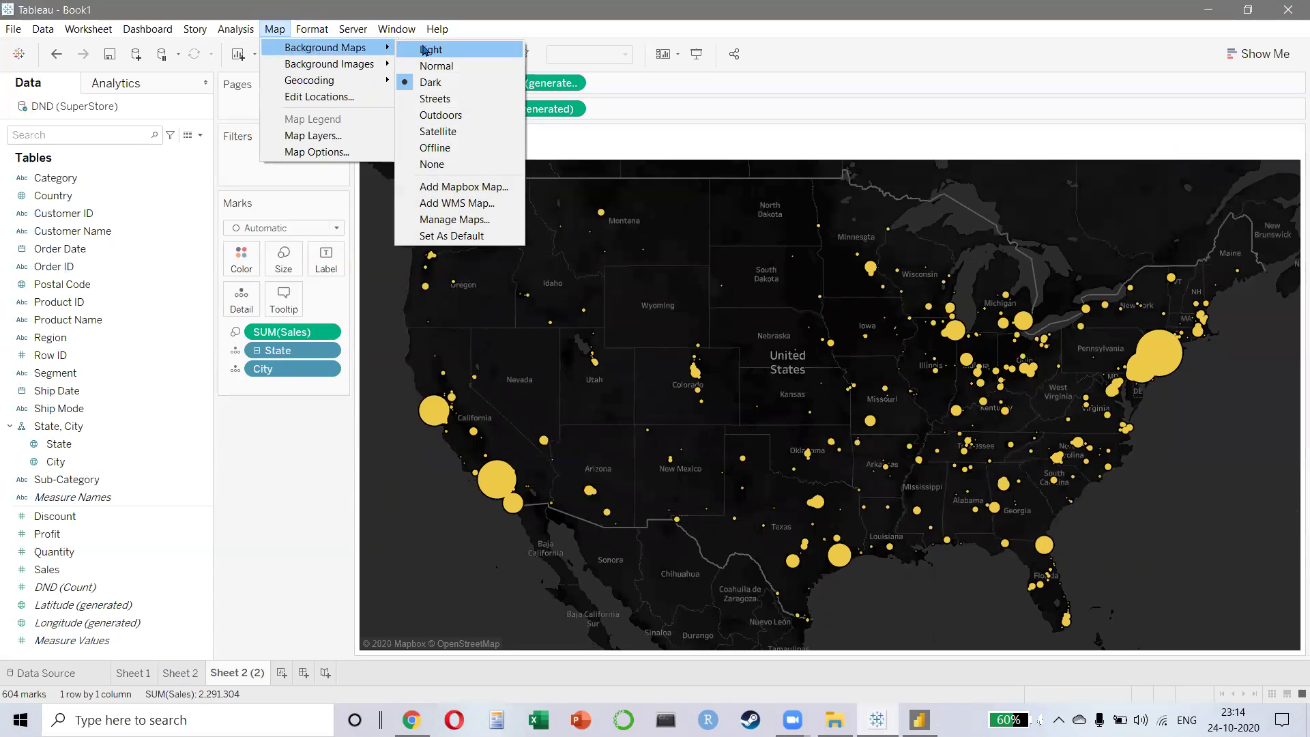
{"action": "left_click", "coordinate": [431, 50]}
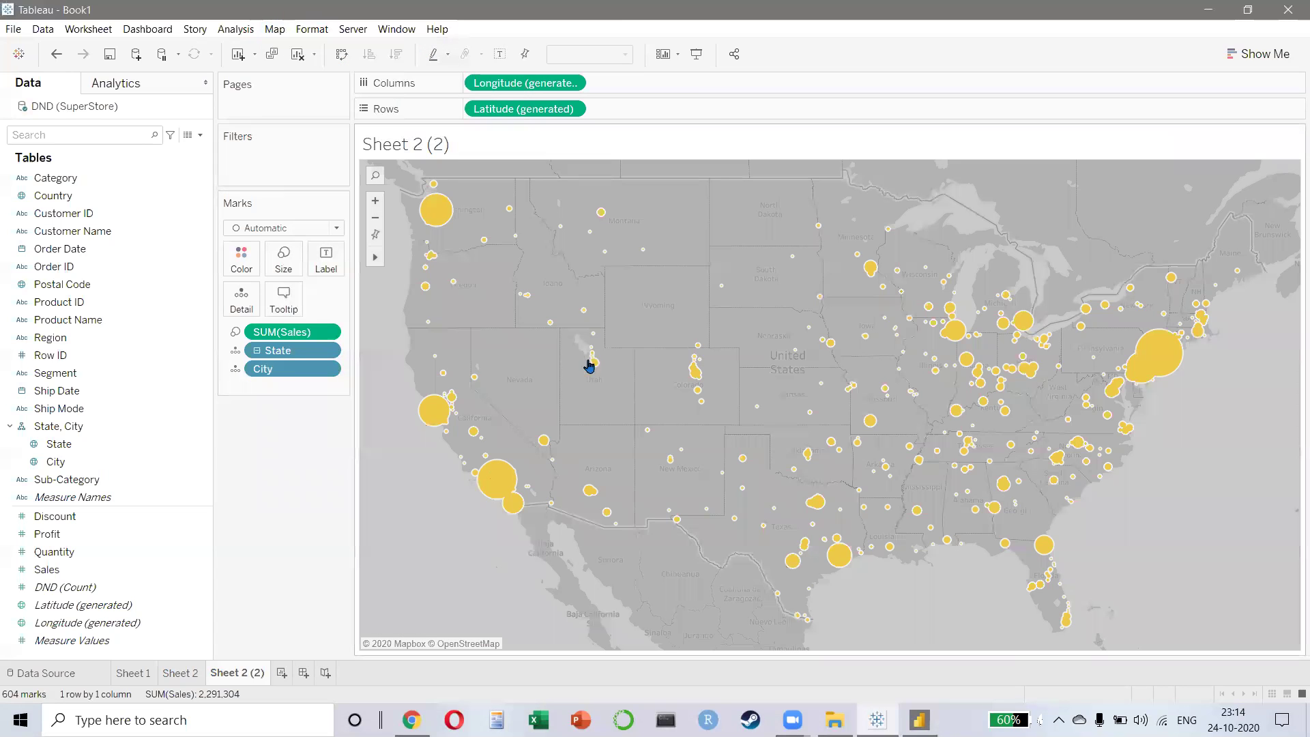
{"action": "left_click", "coordinate": [241, 263]}
{"action": "left_click", "coordinate": [247, 306]}
{"action": "left_click", "coordinate": [340, 306]}
{"action": "left_click", "coordinate": [288, 537]}
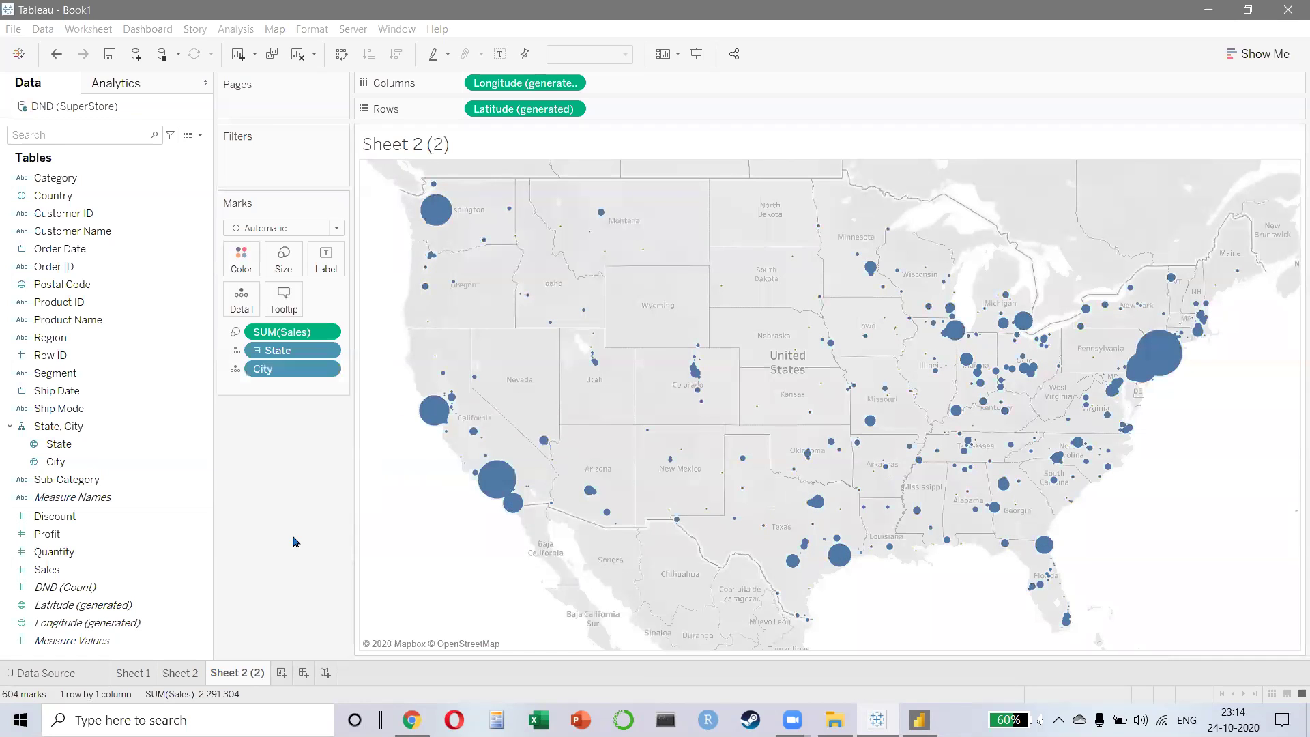
- Collapse the location hierarchy to State and convert the map into a packed bubbles chart
{"action": "left_click", "coordinate": [257, 351]}
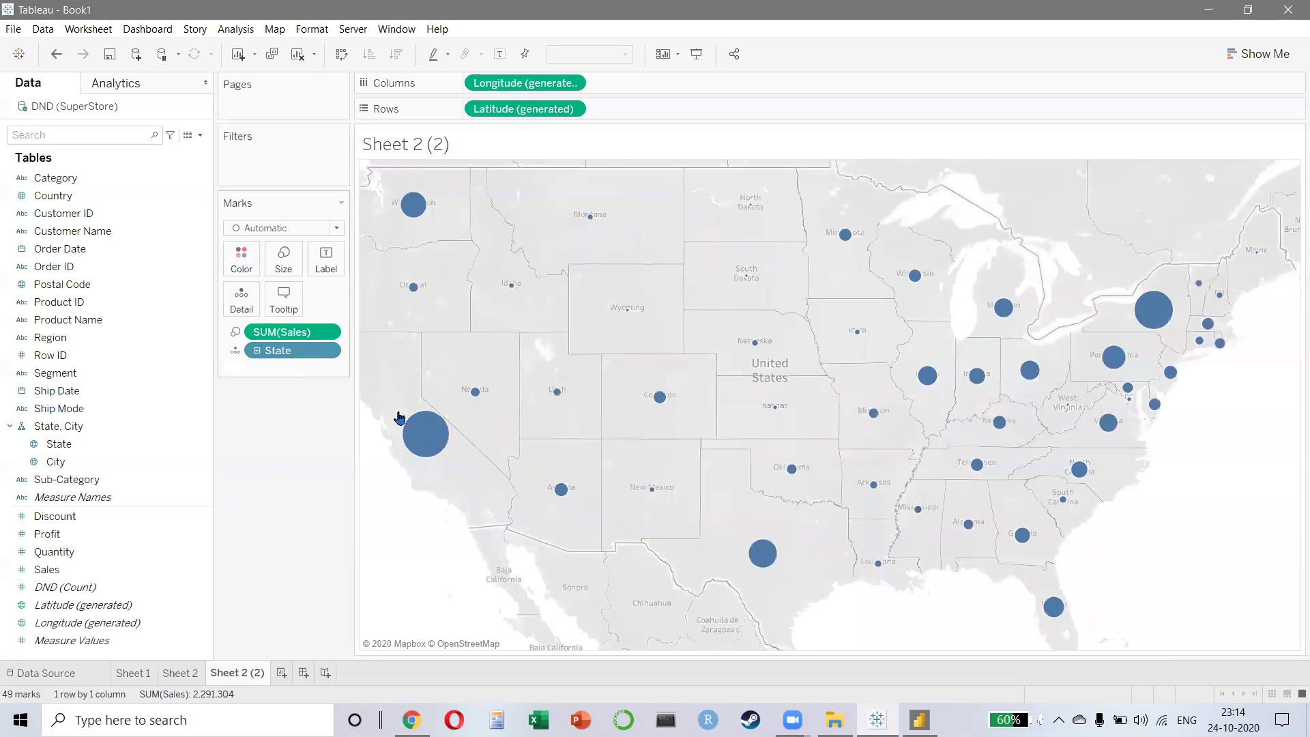
{"action": "left_click", "coordinate": [1252, 55]}
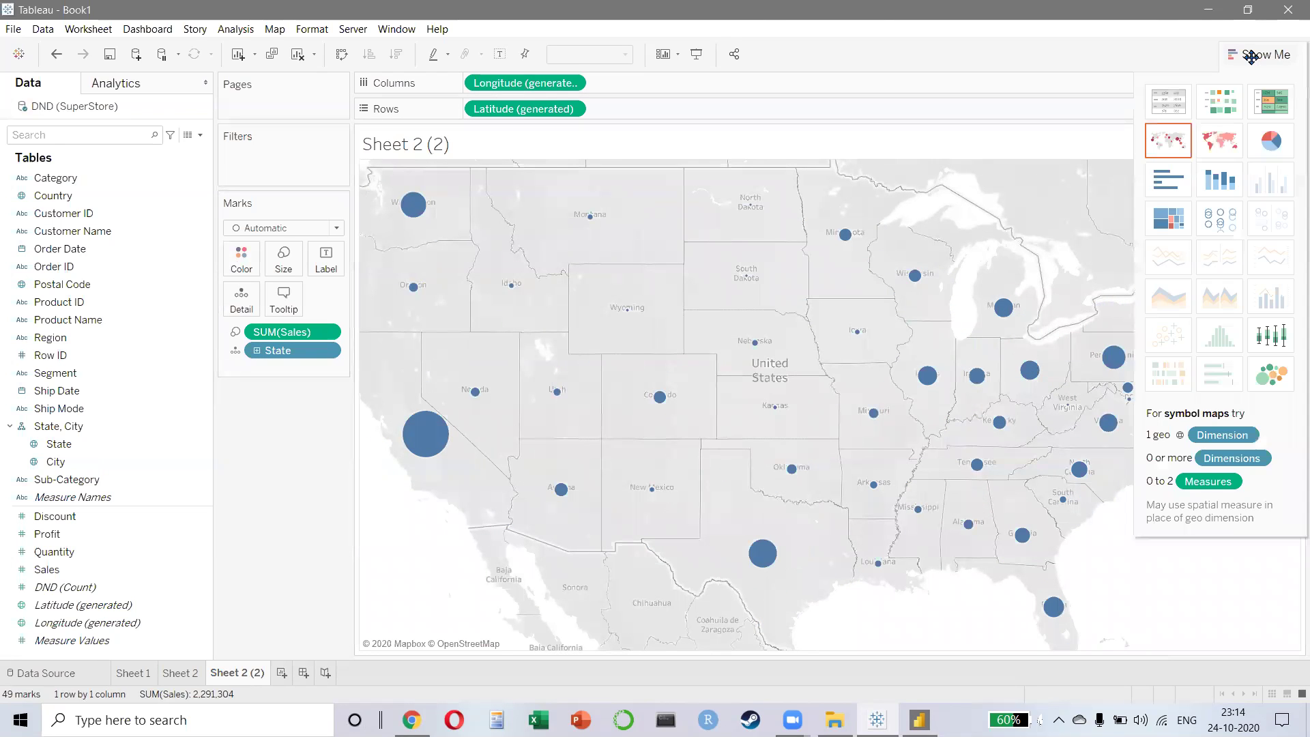
{"action": "left_click", "coordinate": [1273, 376]}
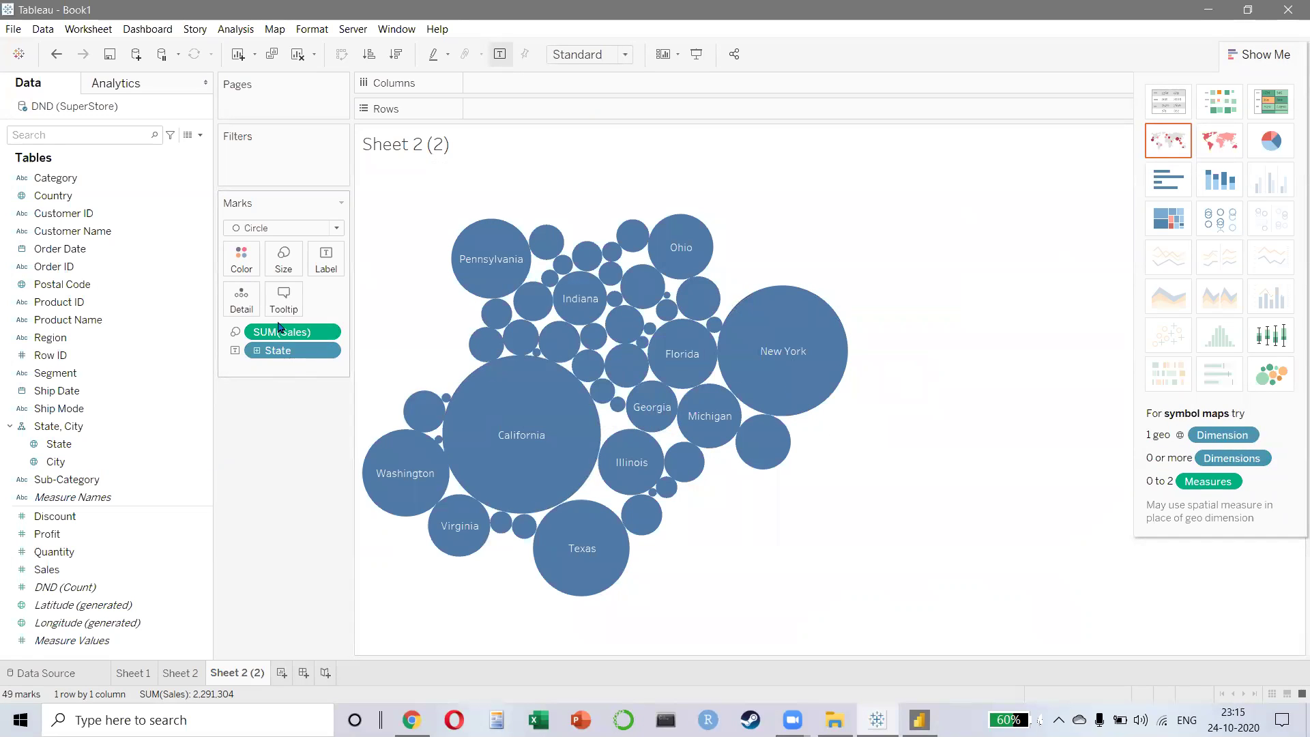
- Try coloring the bubbles by State, and remove State from the color encoding
{"action": "left_click_drag", "start_coordinate": [58, 443], "coordinate": [239, 264]}
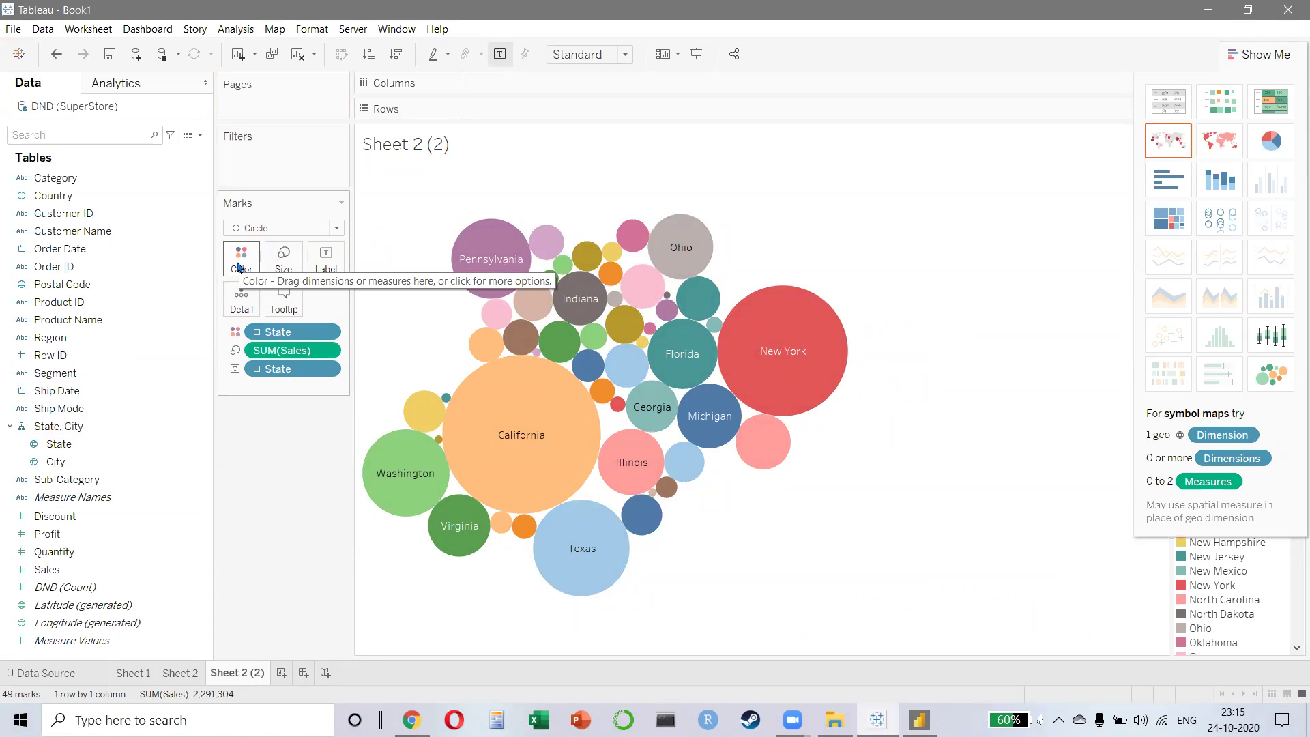
{"action": "left_click", "coordinate": [1257, 54]}
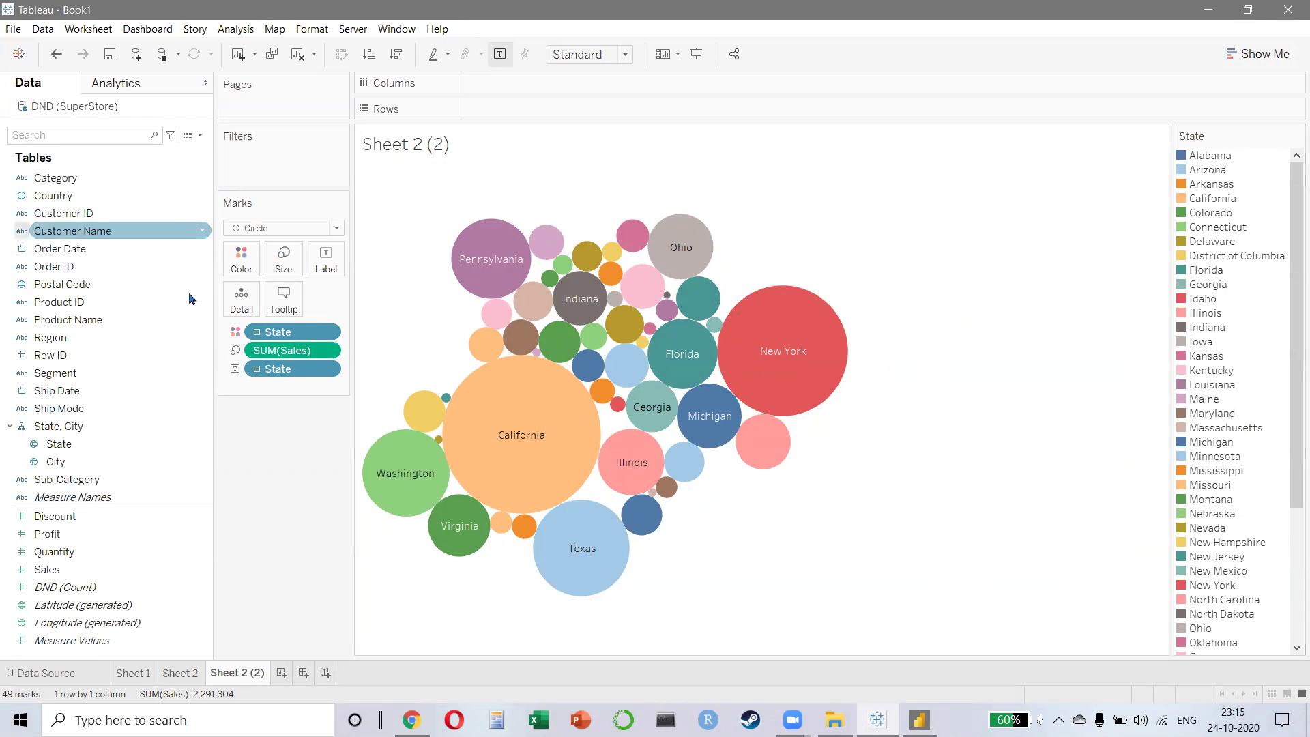
{"action": "left_click_drag", "start_coordinate": [297, 334], "coordinate": [292, 423]}
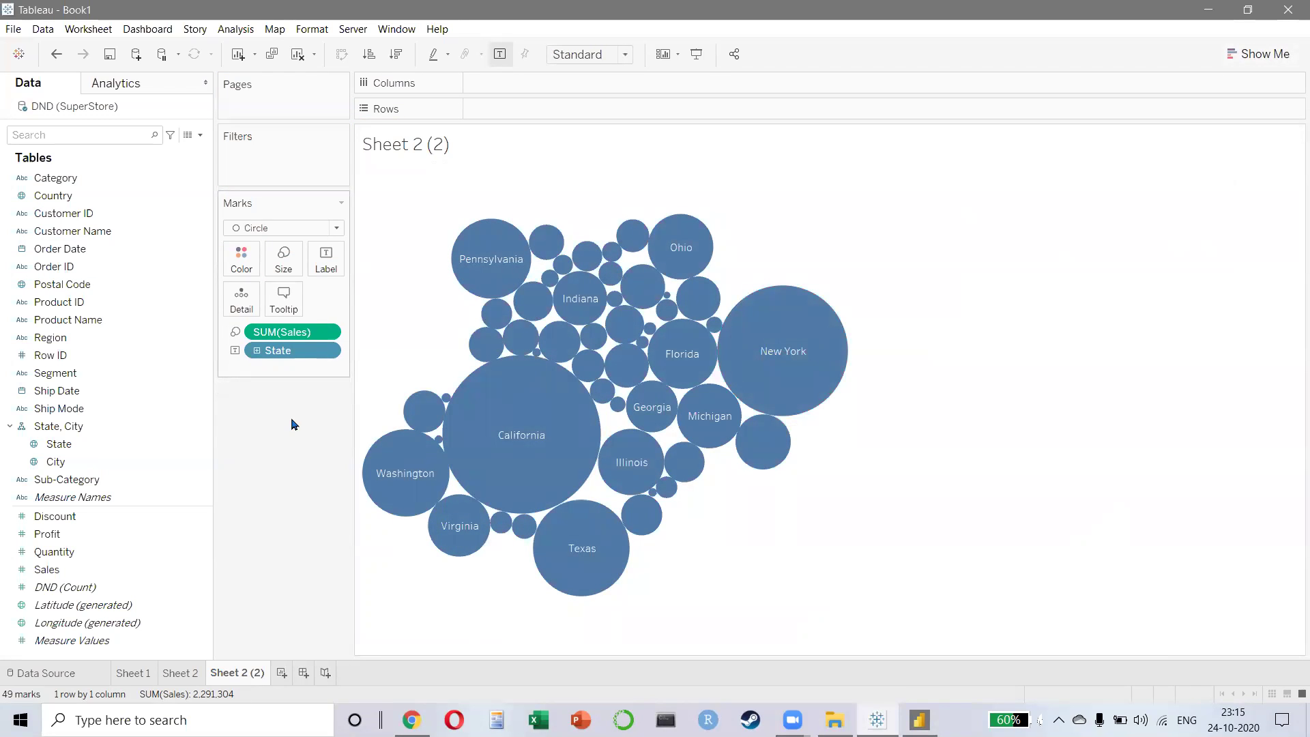
- Color the bubbles by Region, and expand the State level to City and collapse it again
{"action": "left_click_drag", "start_coordinate": [67, 337], "coordinate": [244, 260]}
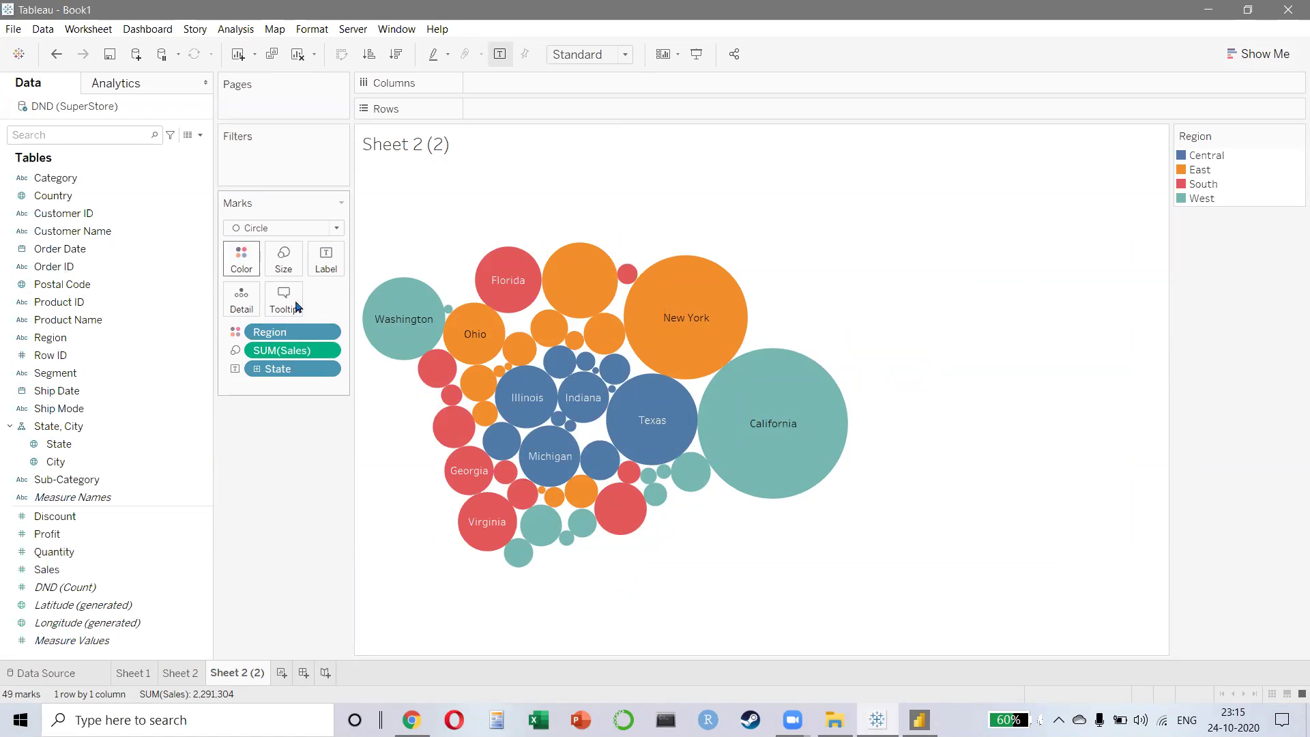
{"action": "left_click", "coordinate": [257, 370]}
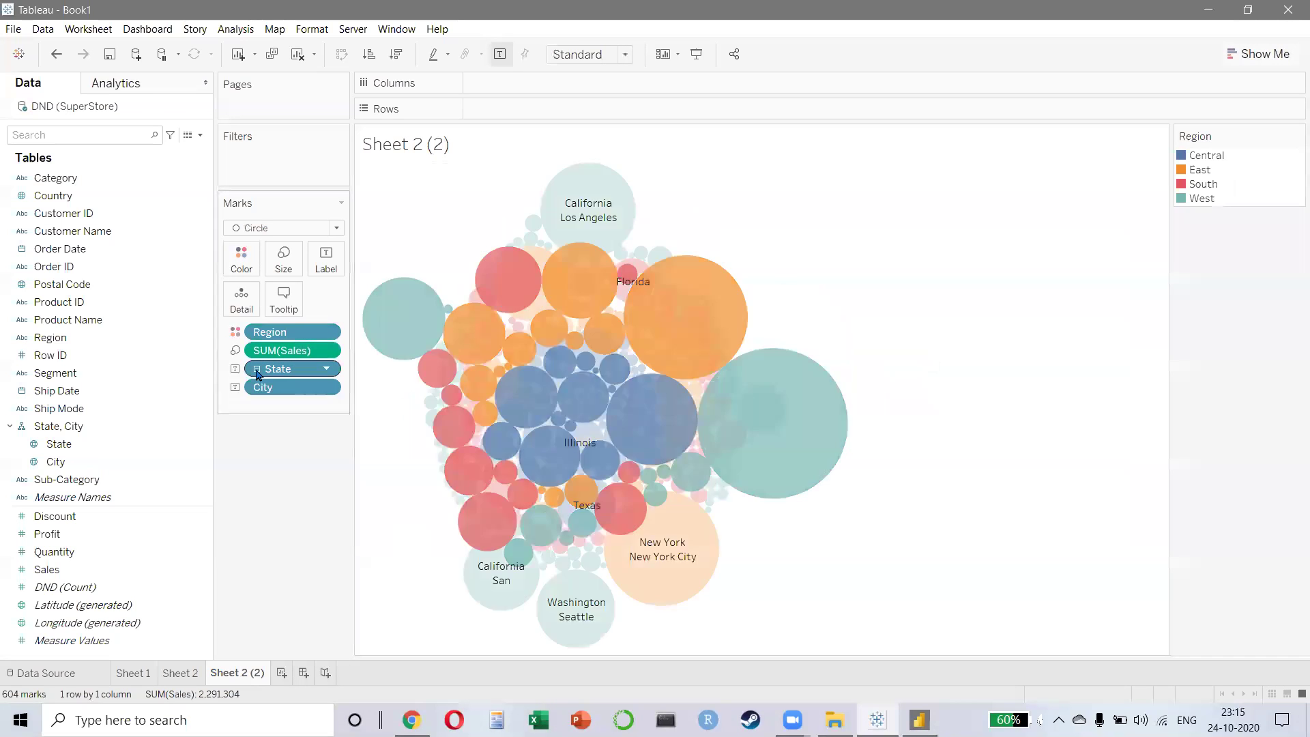
{"action": "left_click", "coordinate": [257, 370]}
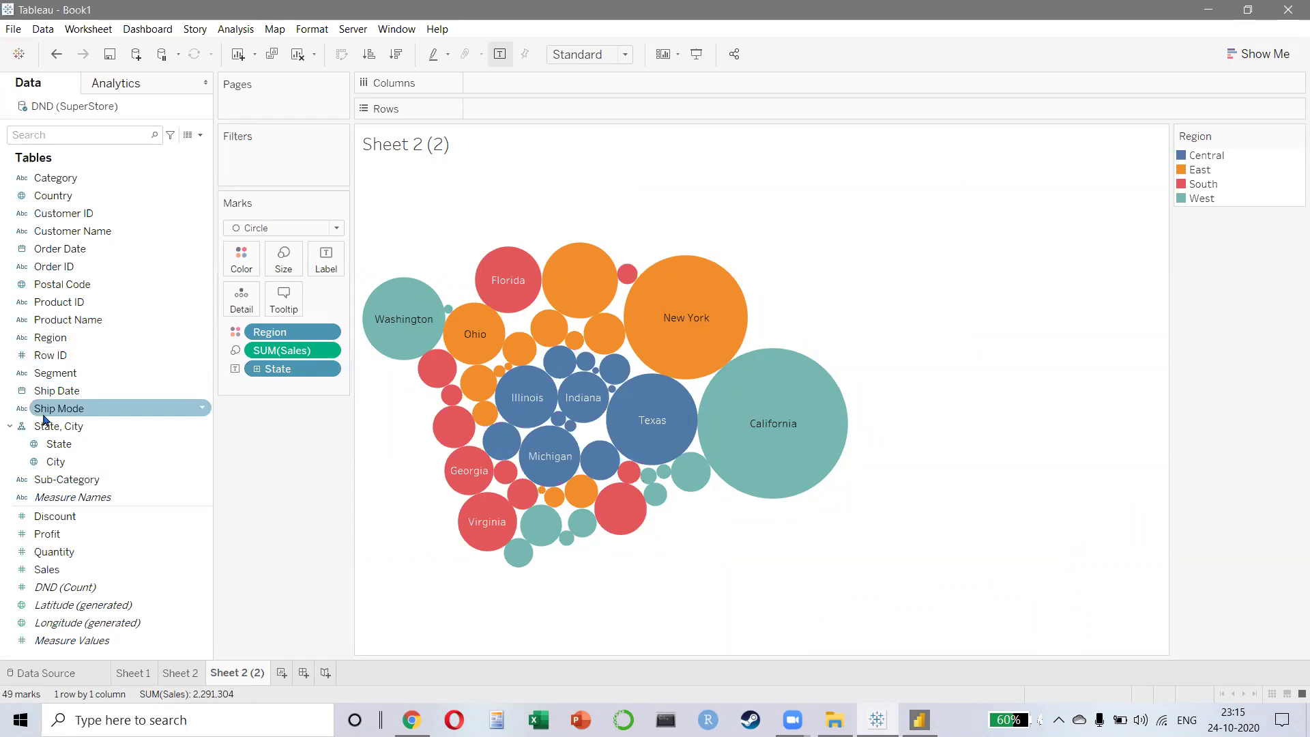
- Add Region above State in the State, City hierarchy and remove the State field from the bubble labels
{"action": "left_click_drag", "start_coordinate": [72, 339], "coordinate": [73, 440]}
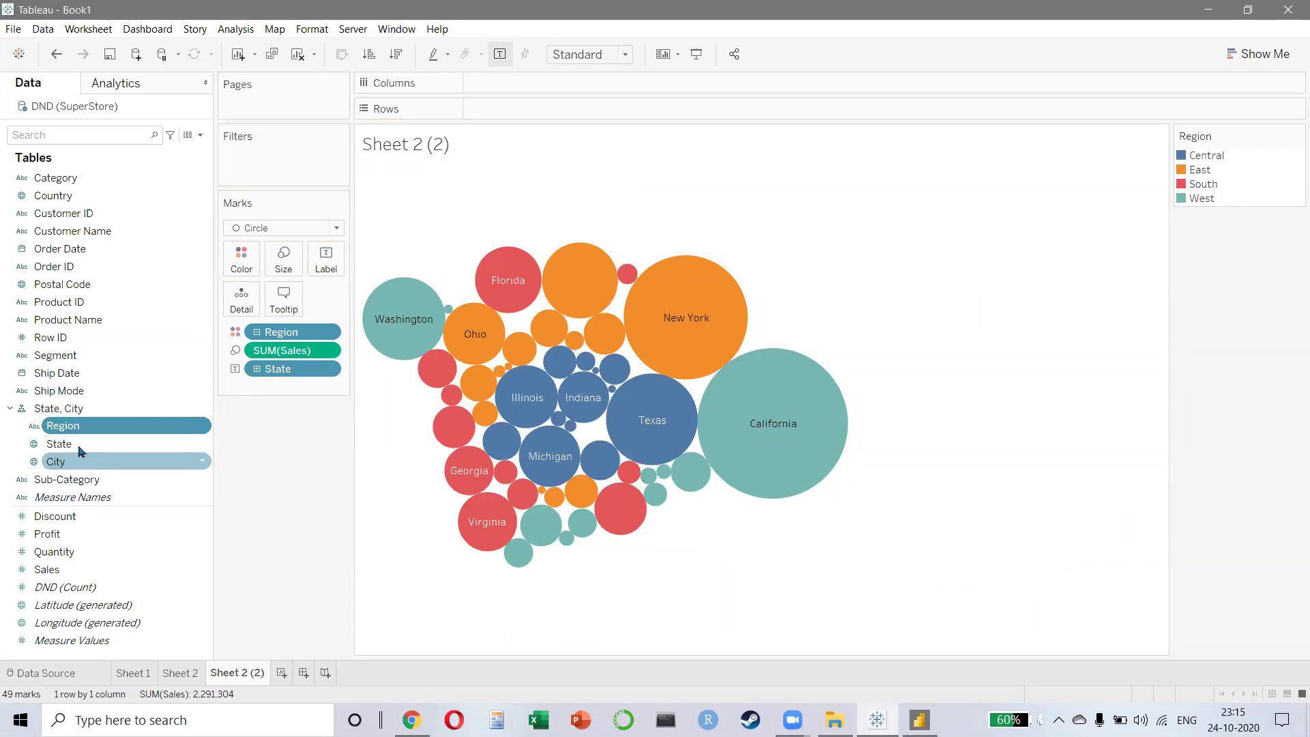
{"action": "left_click_drag", "start_coordinate": [295, 375], "coordinate": [266, 448]}
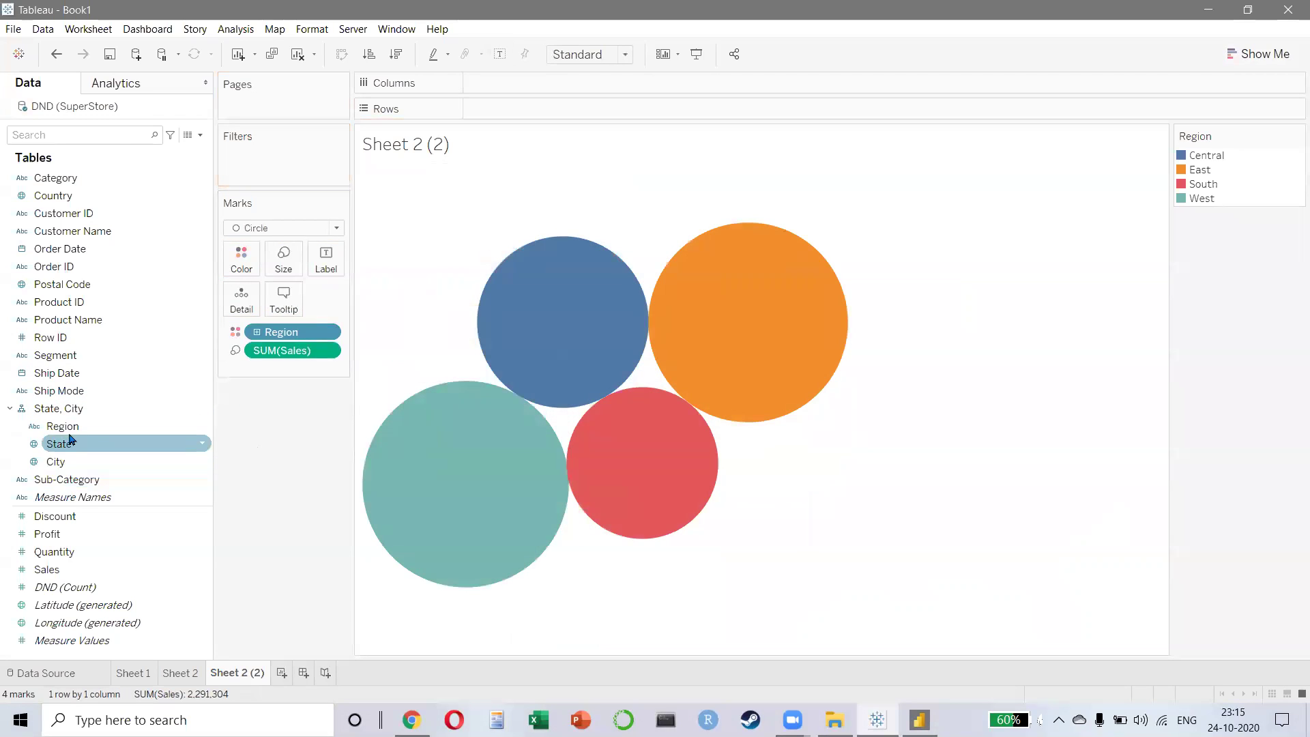
- Rebuild the packed bubbles by Region and label each bubble with its region name and Sales
{"action": "double_click", "coordinate": [64, 430]}
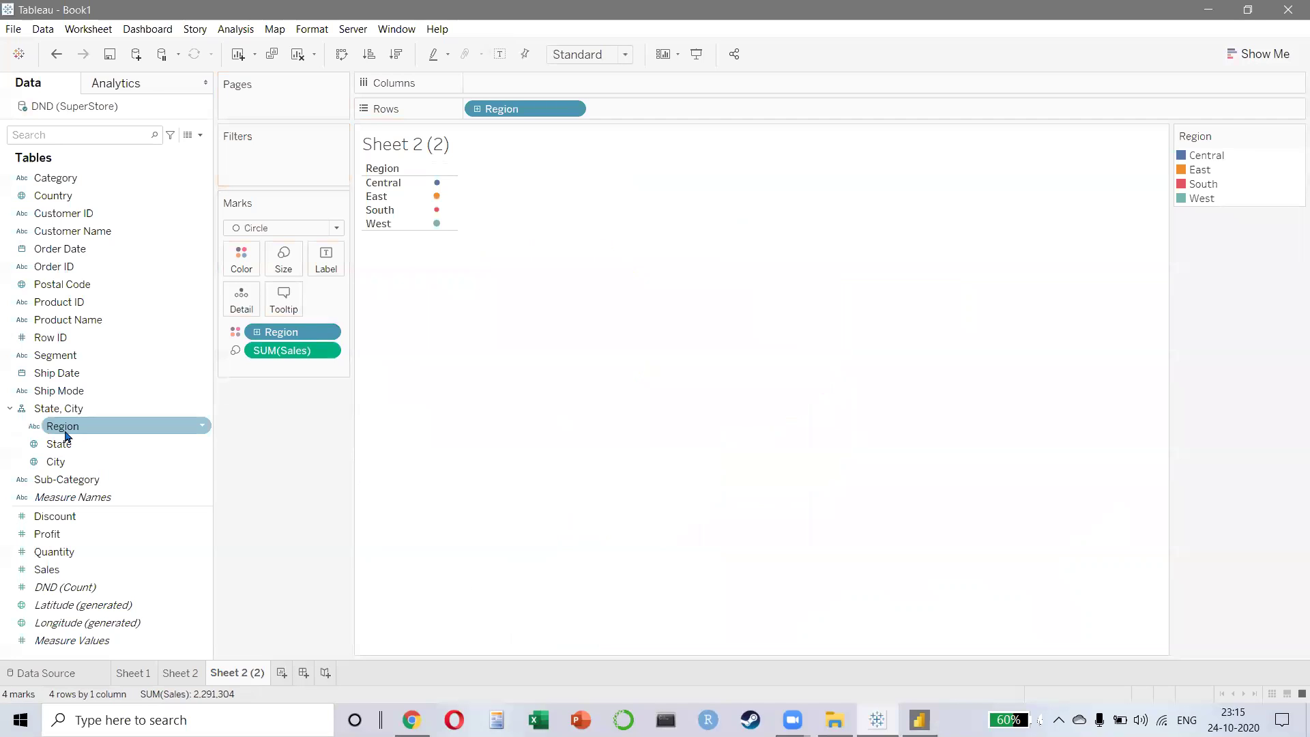
{"action": "left_click", "coordinate": [1268, 54]}
{"action": "left_click", "coordinate": [1270, 373]}
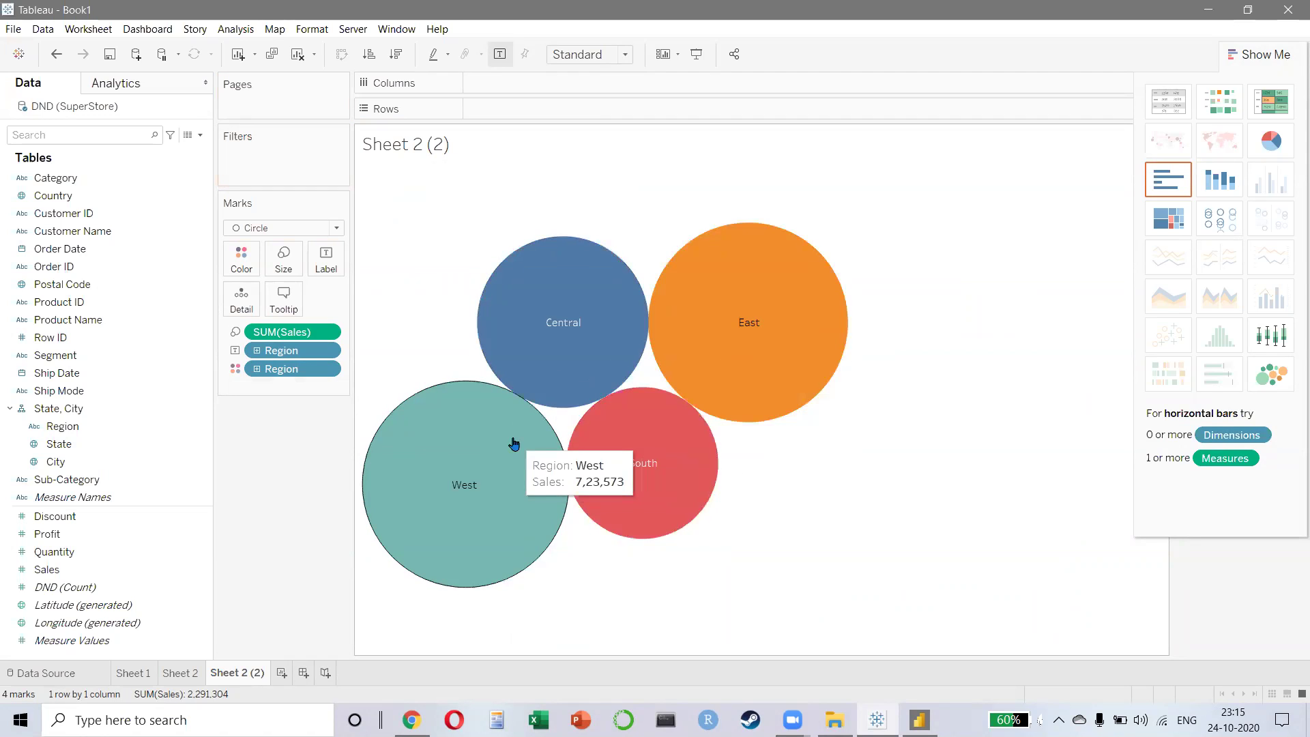
{"action": "left_click_drag", "start_coordinate": [47, 569], "coordinate": [311, 255]}
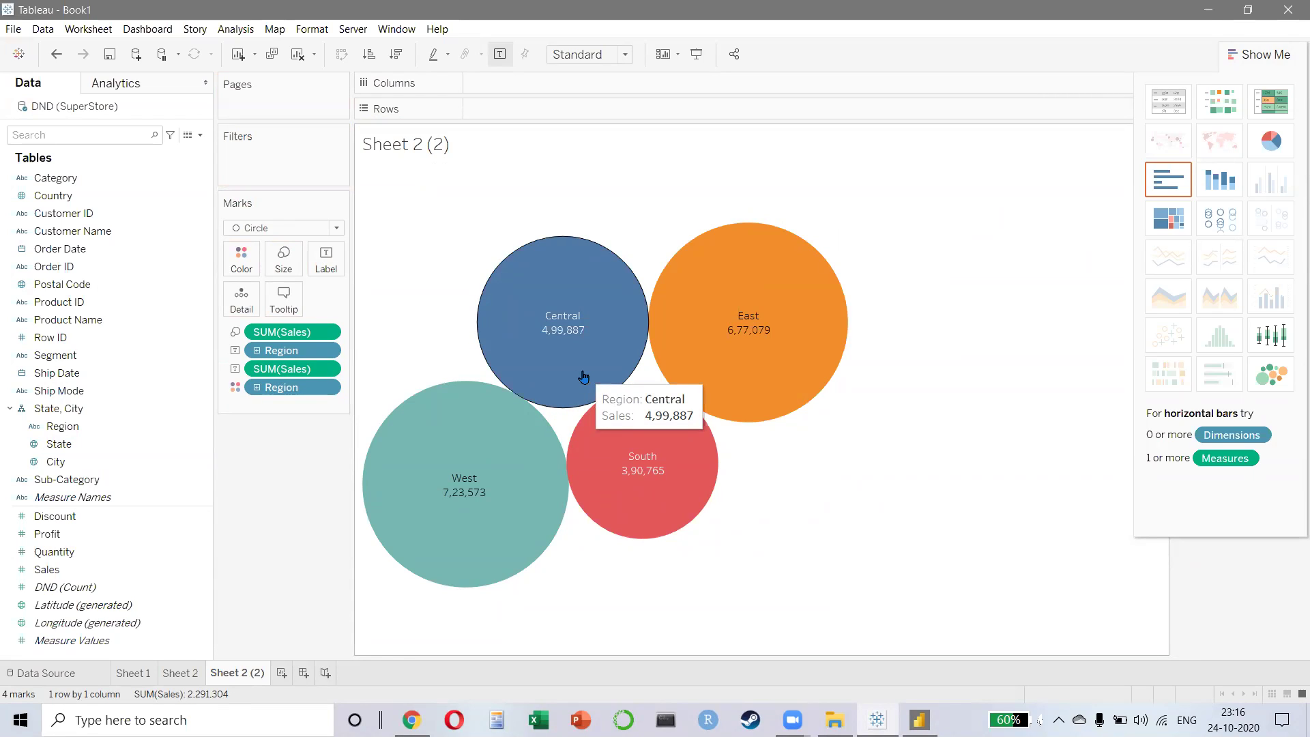
- Drill the bubbles down from Region through State to City and close the chart suggestions
{"action": "left_click", "coordinate": [257, 350]}
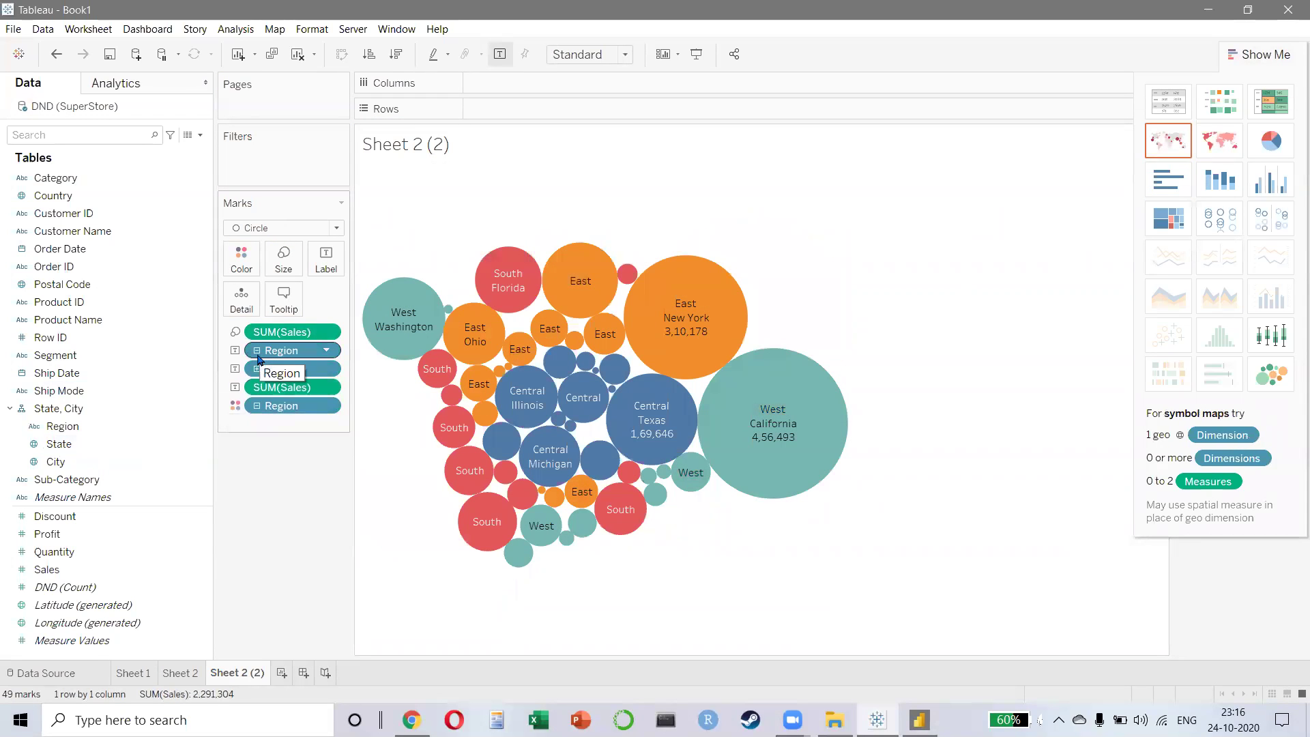
{"action": "left_click", "coordinate": [258, 353]}
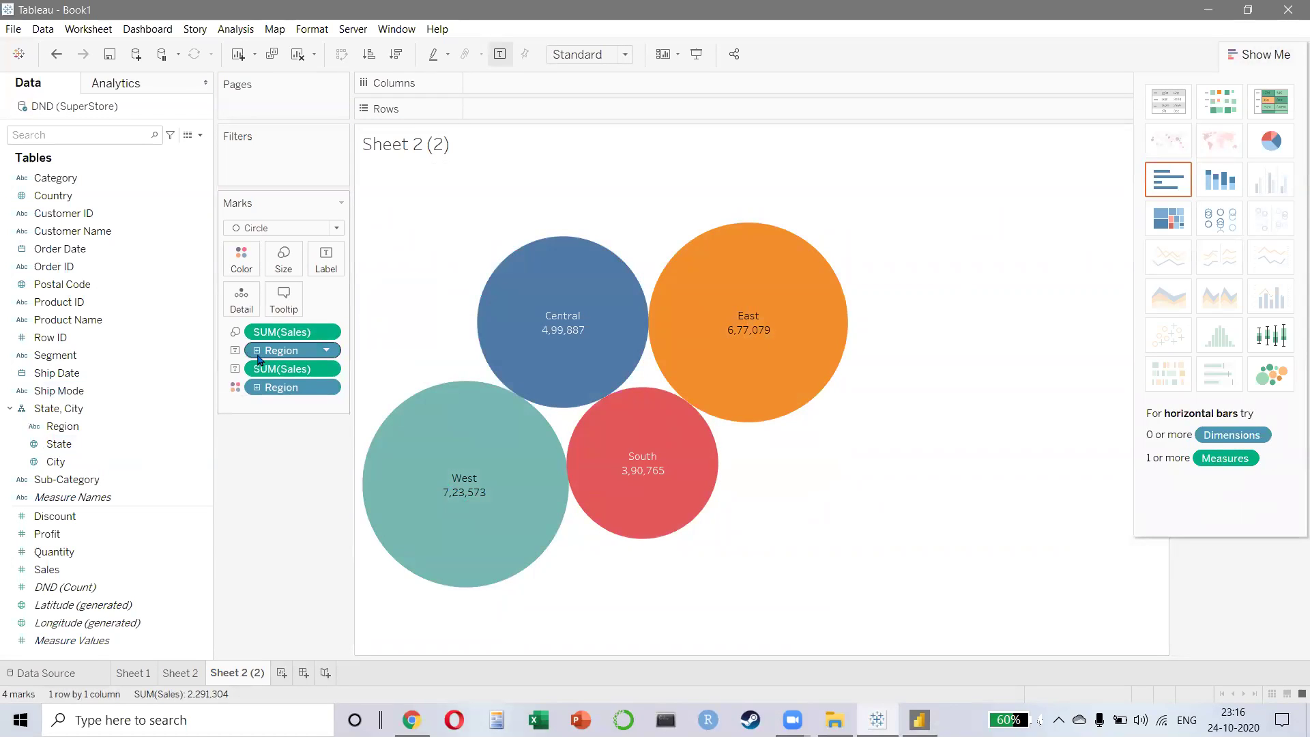
{"action": "left_click", "coordinate": [258, 353]}
{"action": "left_click", "coordinate": [258, 370]}
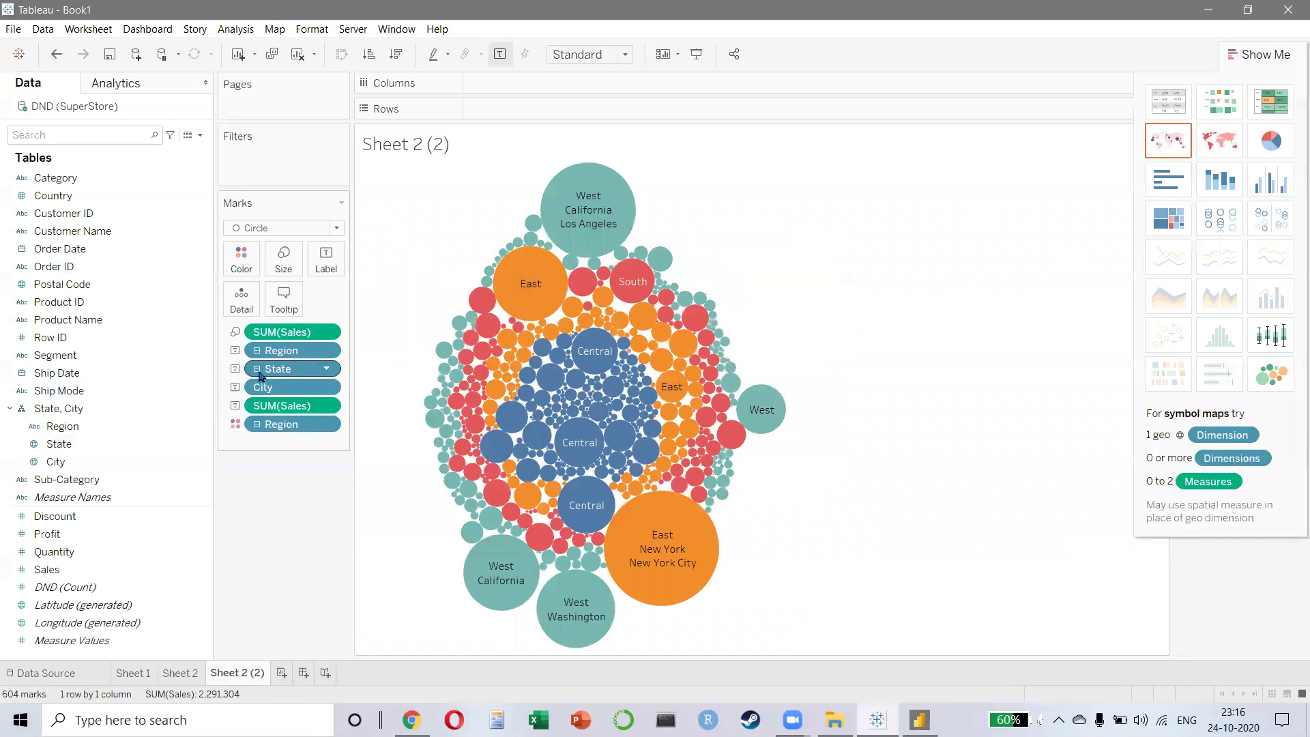
{"action": "left_click", "coordinate": [1238, 54]}
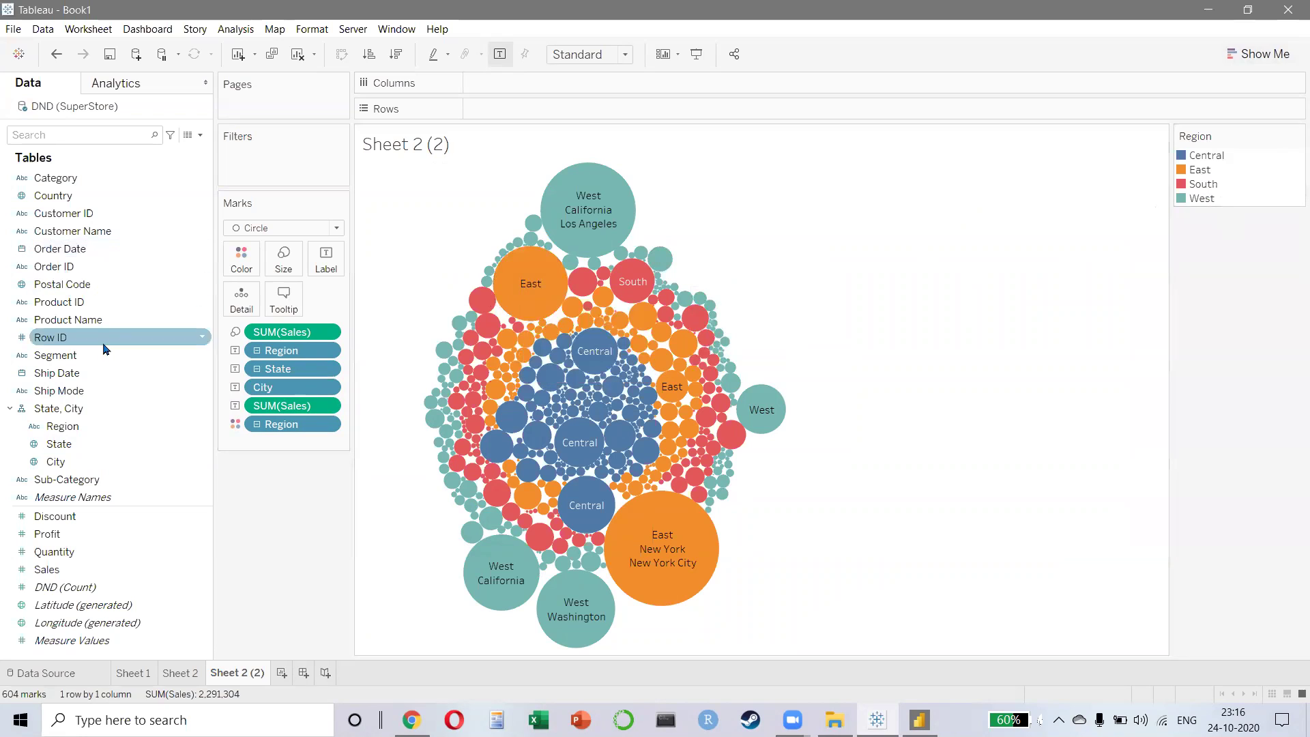
- Show a Region filter on the worksheet and change it to a single-value dropdown
{"action": "right_click", "coordinate": [53, 428]}
{"action": "left_click", "coordinate": [110, 143]}
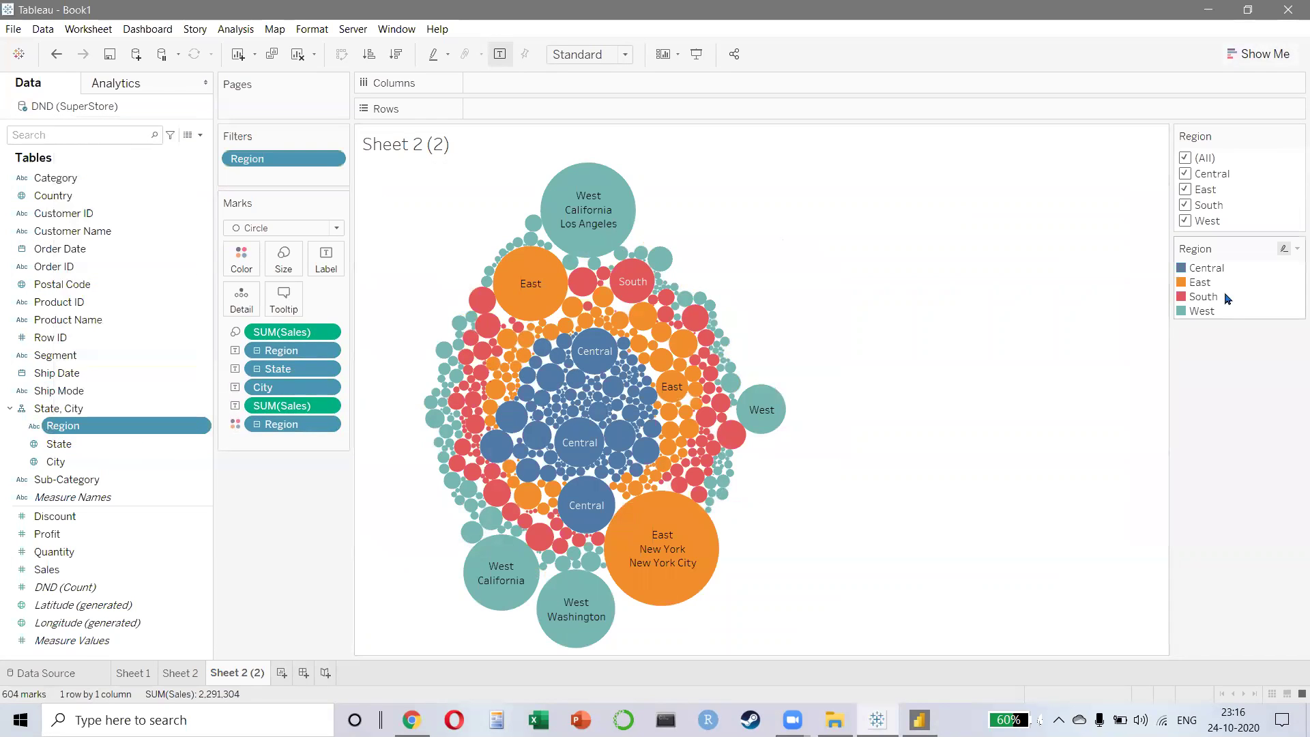
{"action": "left_click", "coordinate": [1296, 136]}
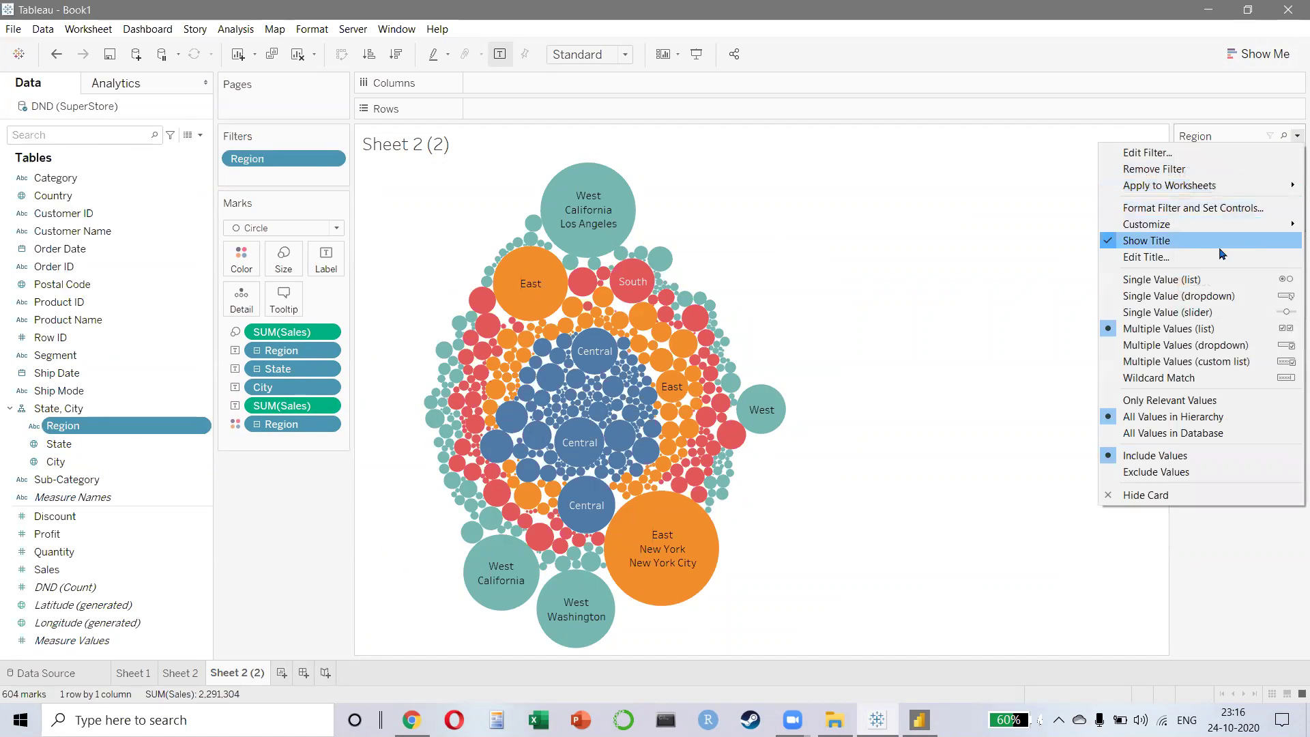
{"action": "left_click", "coordinate": [1174, 298]}
- Filter the bubbles to East and South in turn, and reset the Region filter to All
{"action": "left_click", "coordinate": [1253, 159]}
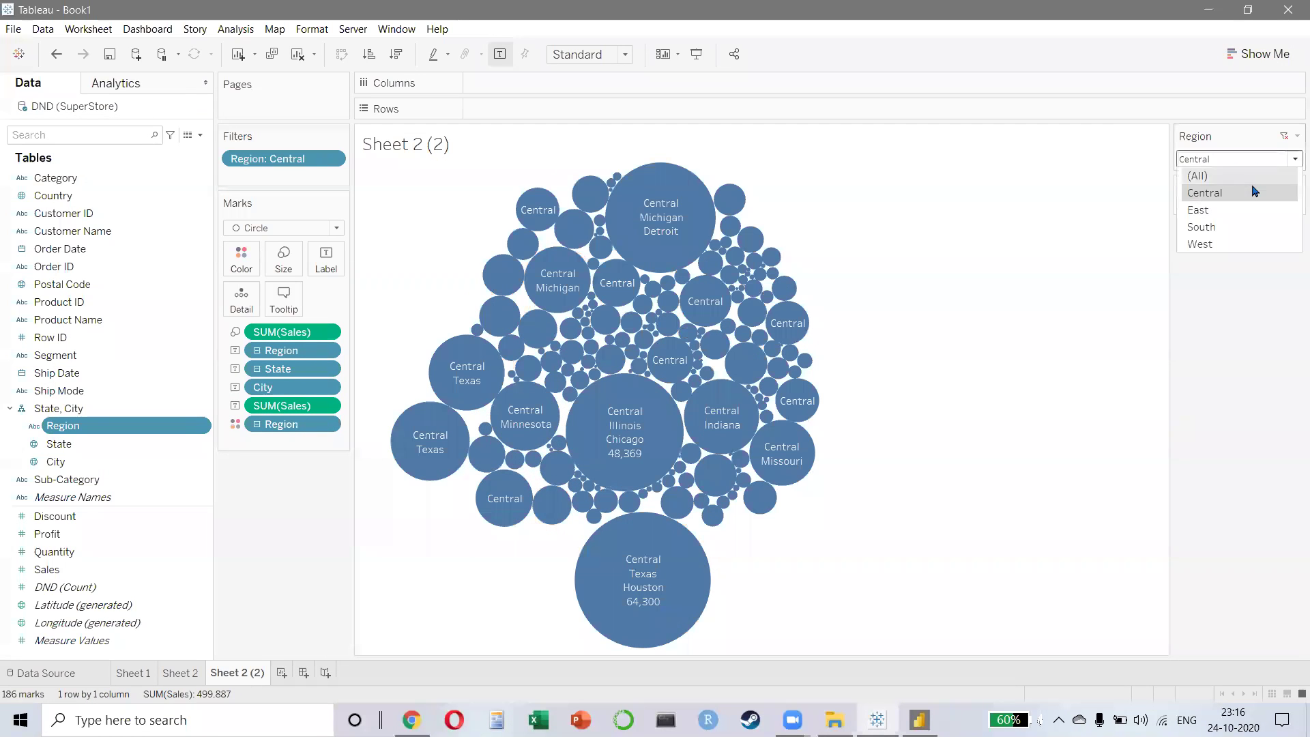
{"action": "left_click", "coordinate": [1236, 210]}
{"action": "left_click", "coordinate": [1239, 160]}
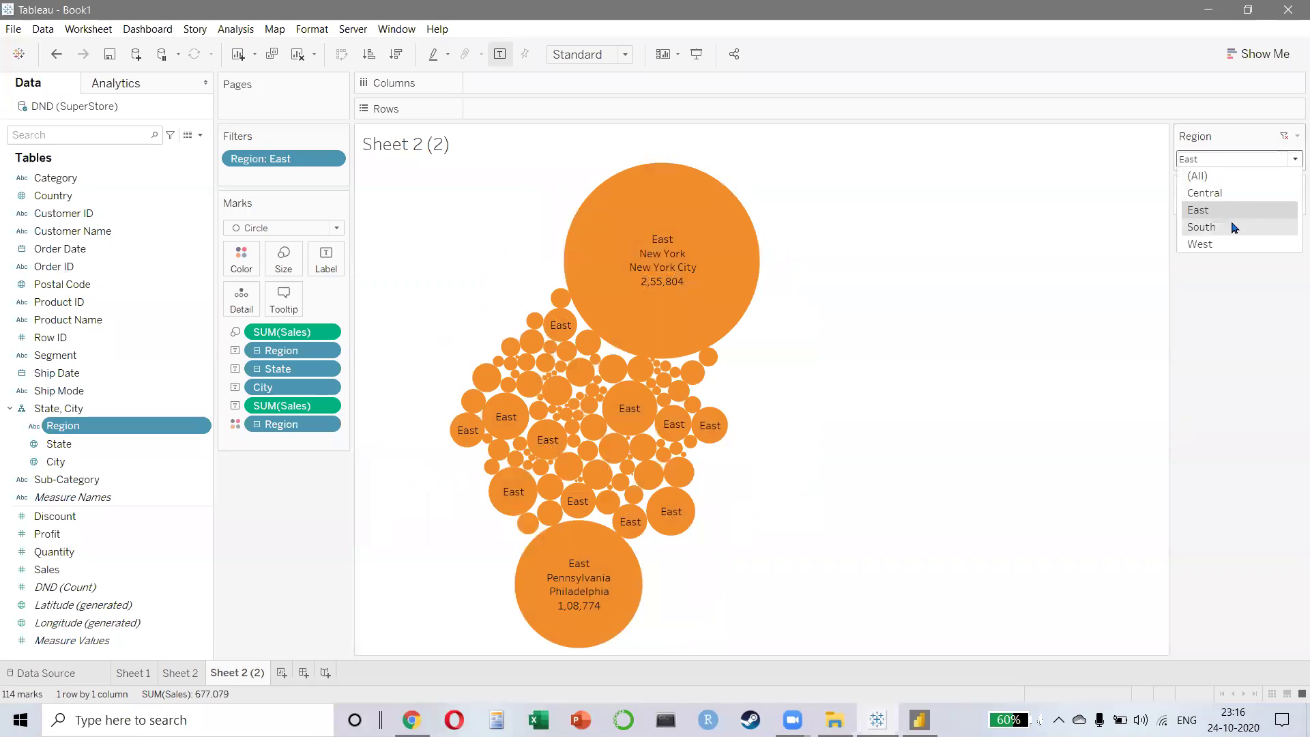
{"action": "left_click", "coordinate": [1233, 227]}
{"action": "left_click", "coordinate": [1248, 160]}
{"action": "left_click", "coordinate": [1228, 174]}
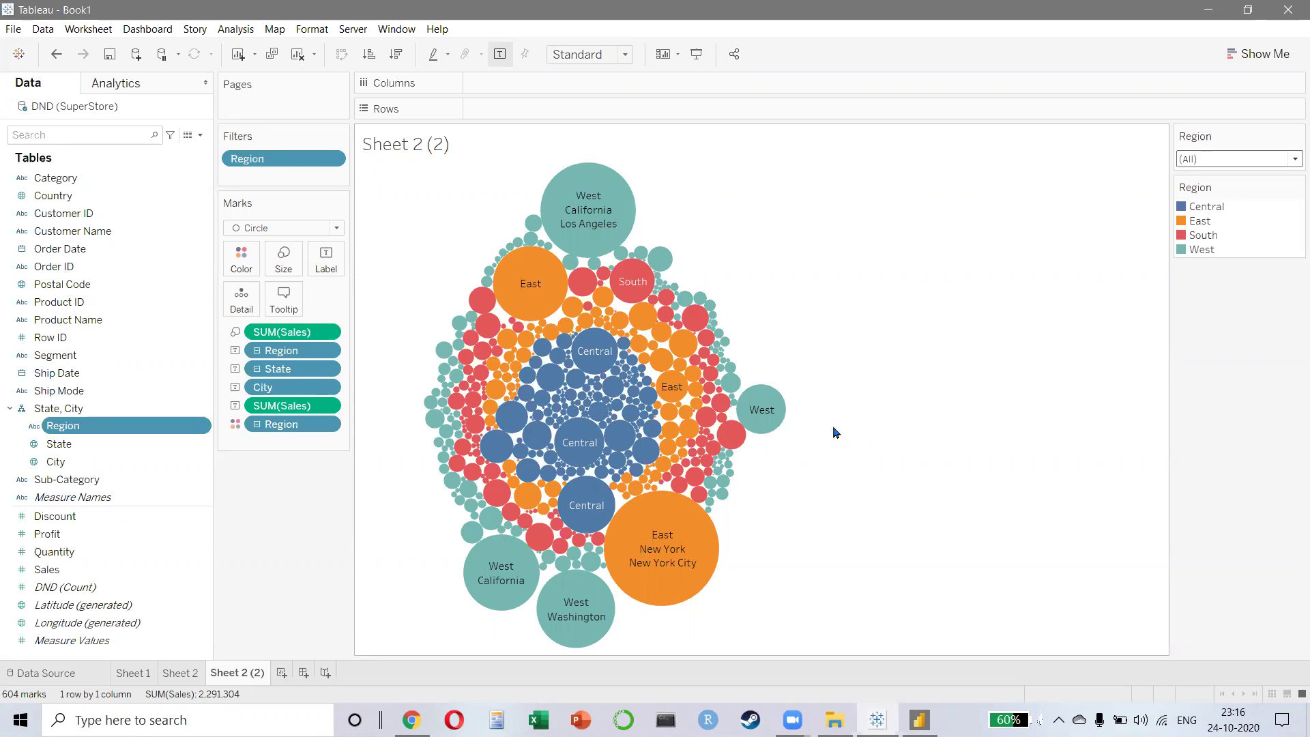
- Collapse the City level to State and split the bubbles into a separate column for each Region
{"action": "left_click", "coordinate": [257, 369]}
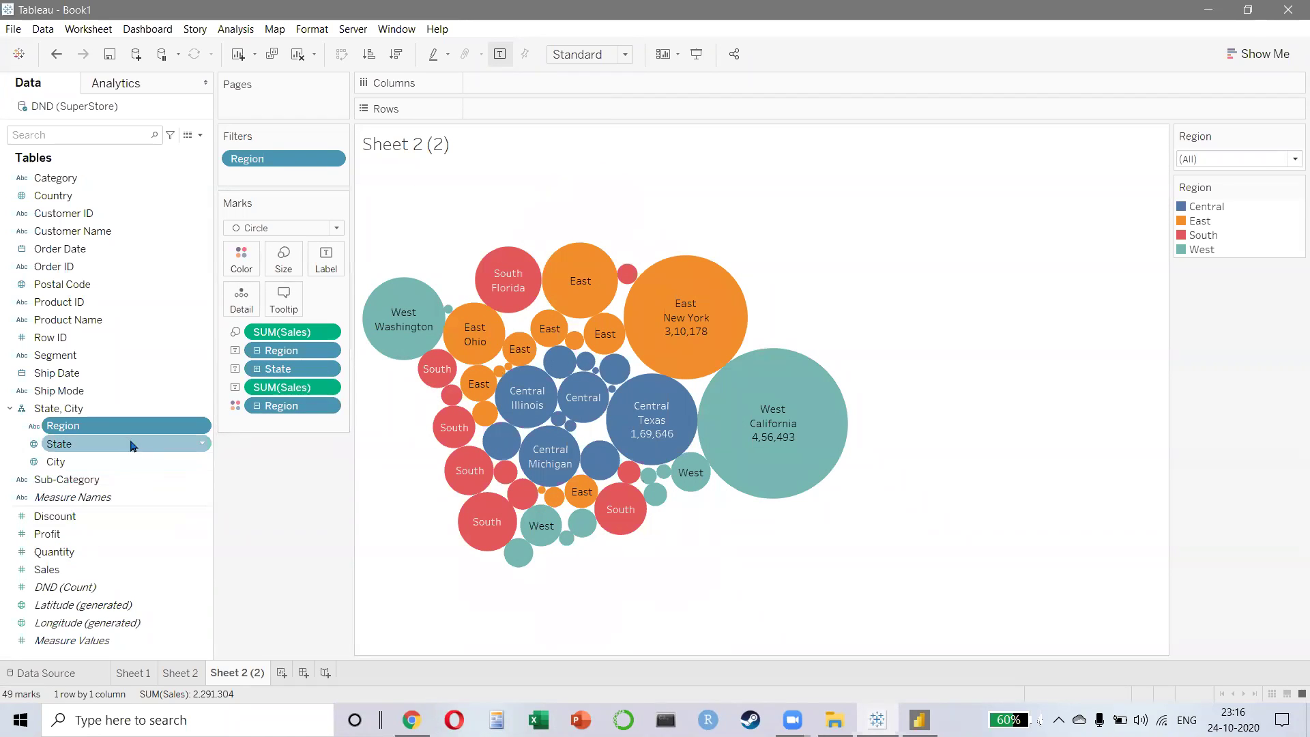
{"action": "left_click_drag", "start_coordinate": [128, 430], "coordinate": [530, 83]}
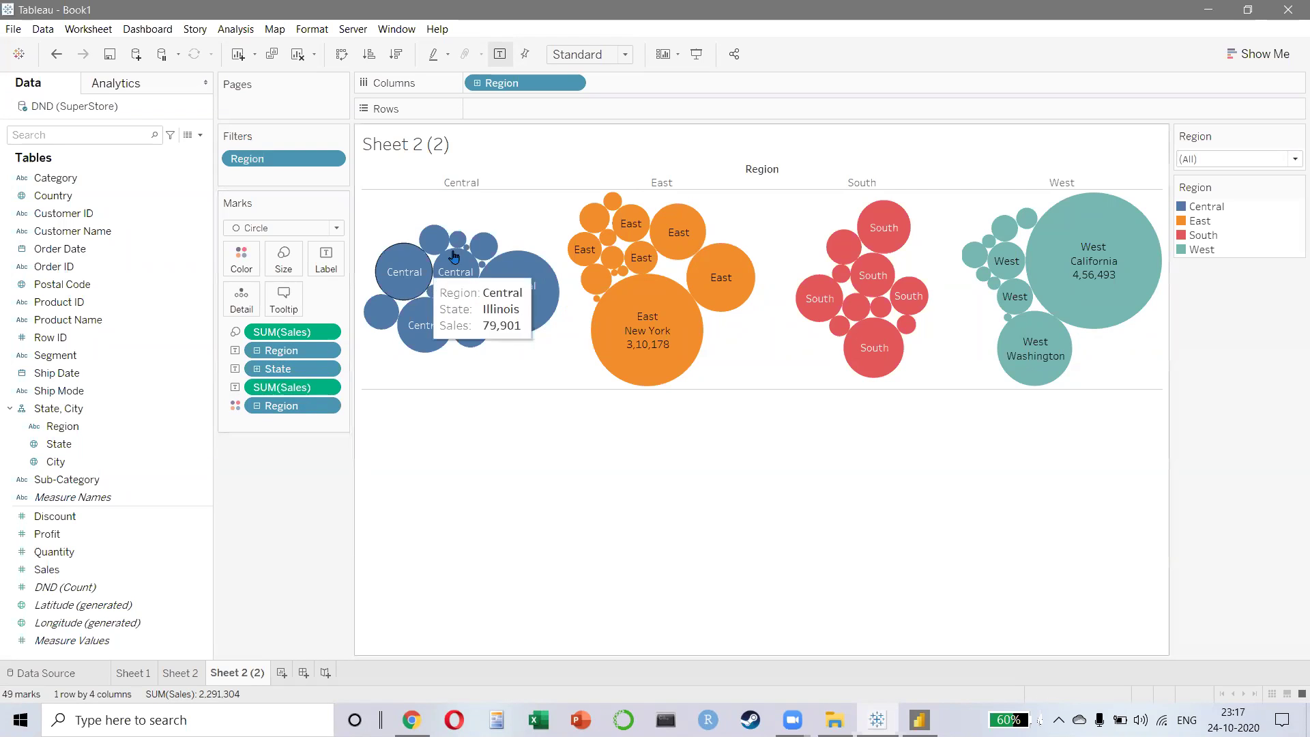
{"action": "left_click", "coordinate": [189, 396]}
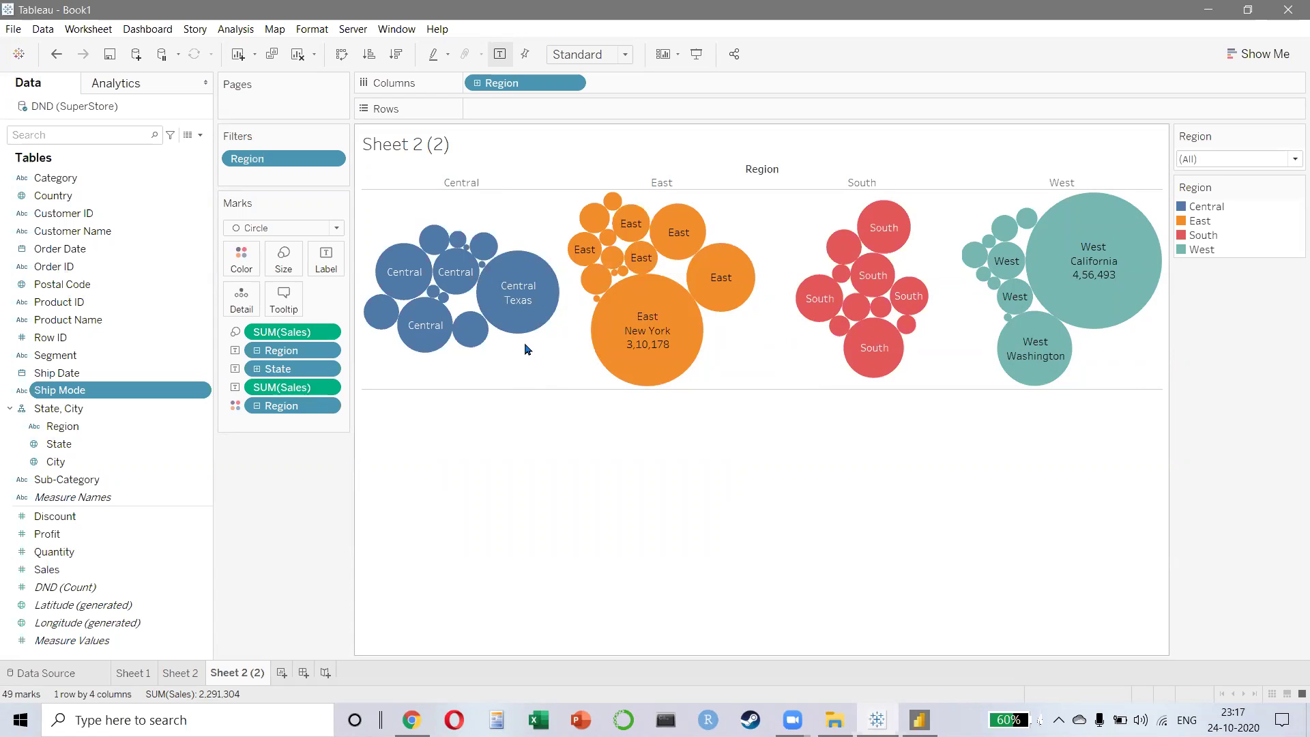
{"action": "key", "text": "alt+Tab"}
{"action": "key", "text": "alt+Tab"}
{"action": "key", "text": "Escape"}
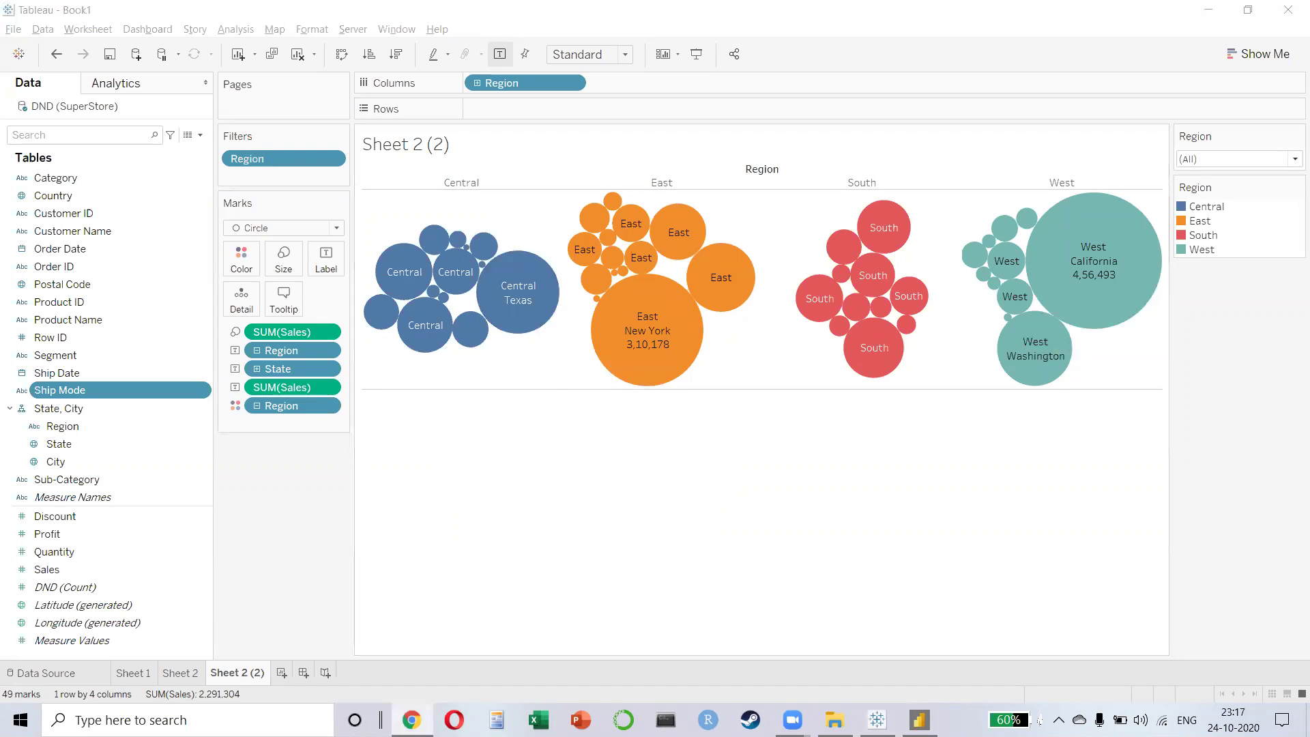
{"action": "key", "text": "alt+Tab"}
{"action": "key", "text": "alt+Tab"}
{"action": "key", "text": "alt+Tab"}
{"action": "key", "text": "alt+Tab"}
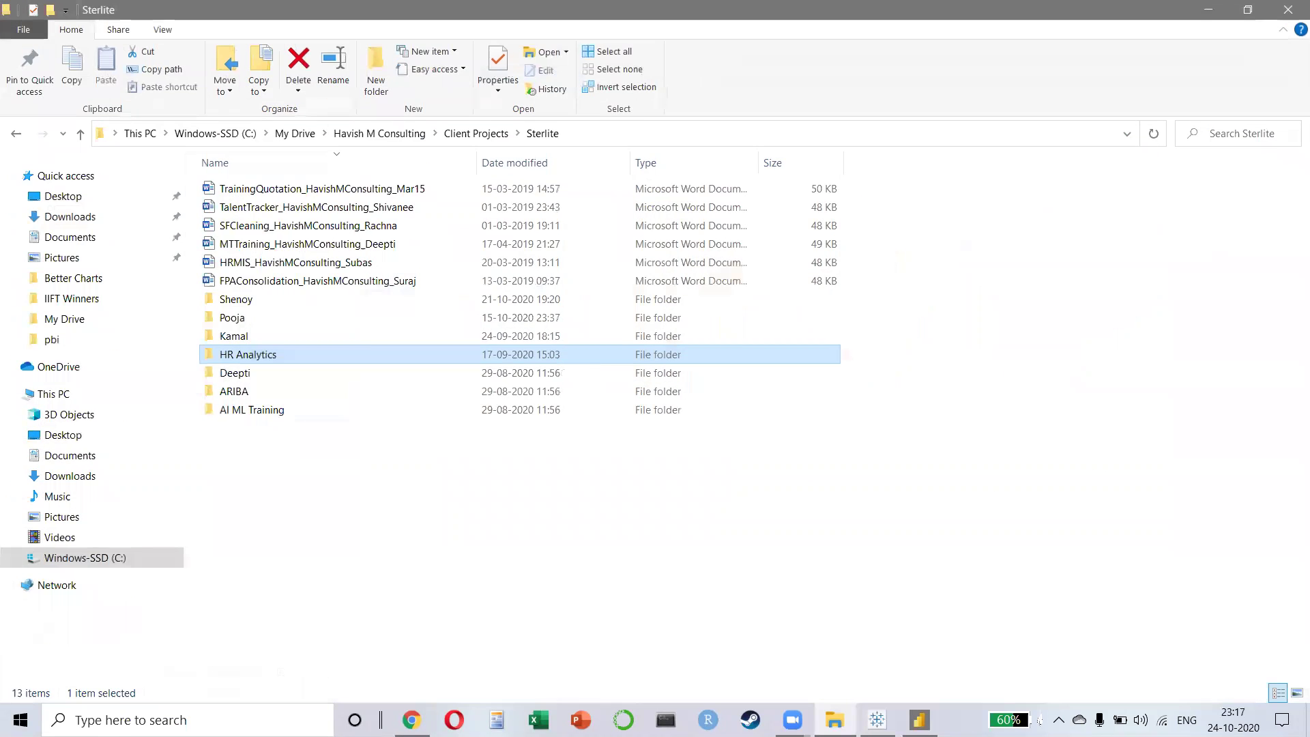
{"action": "key", "text": "alt+Tab"}
{"action": "key", "text": "alt+Tab"}
{"action": "key", "text": "alt+Tab"}
{"action": "key", "text": "alt+Tab"}
{"action": "key", "text": "alt+Tab"}
{"action": "key", "text": "alt+Tab"}
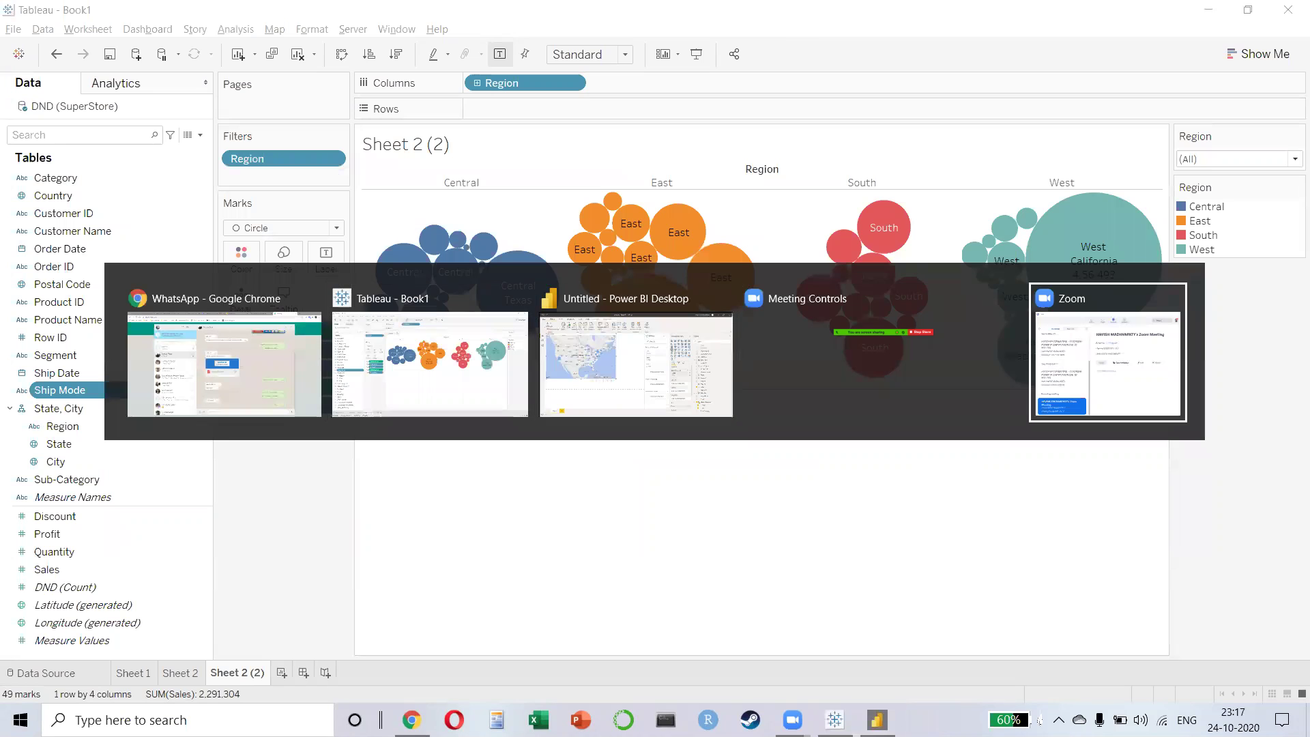
- Switch to a maximized Chrome window and search Google for "packed bubble chart"
{"action": "key", "text": "super+Left"}
{"action": "key", "text": "super+Left"}
{"action": "key", "text": "super+Left"}
{"action": "key", "text": "super+Left"}
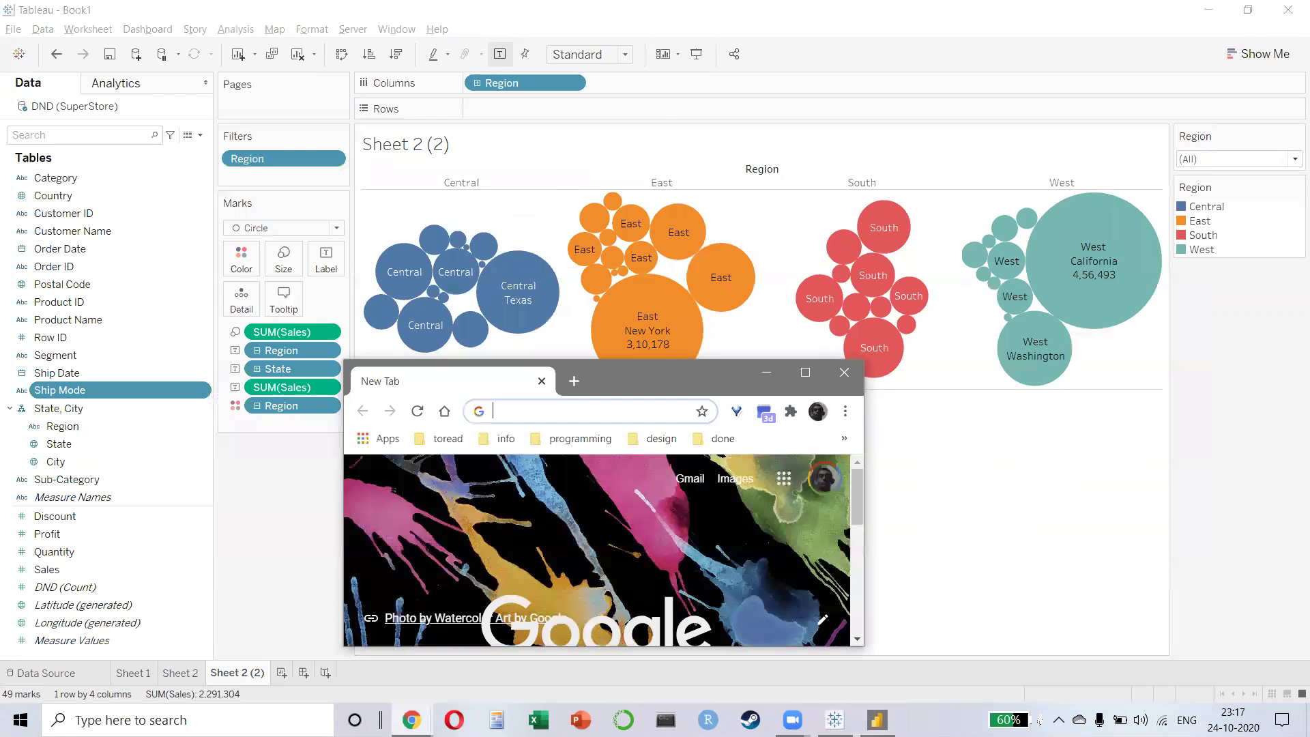
{"action": "key", "text": "super+Up"}
{"action": "key", "text": "super+Up"}
{"action": "type", "text": "packed bubble"}
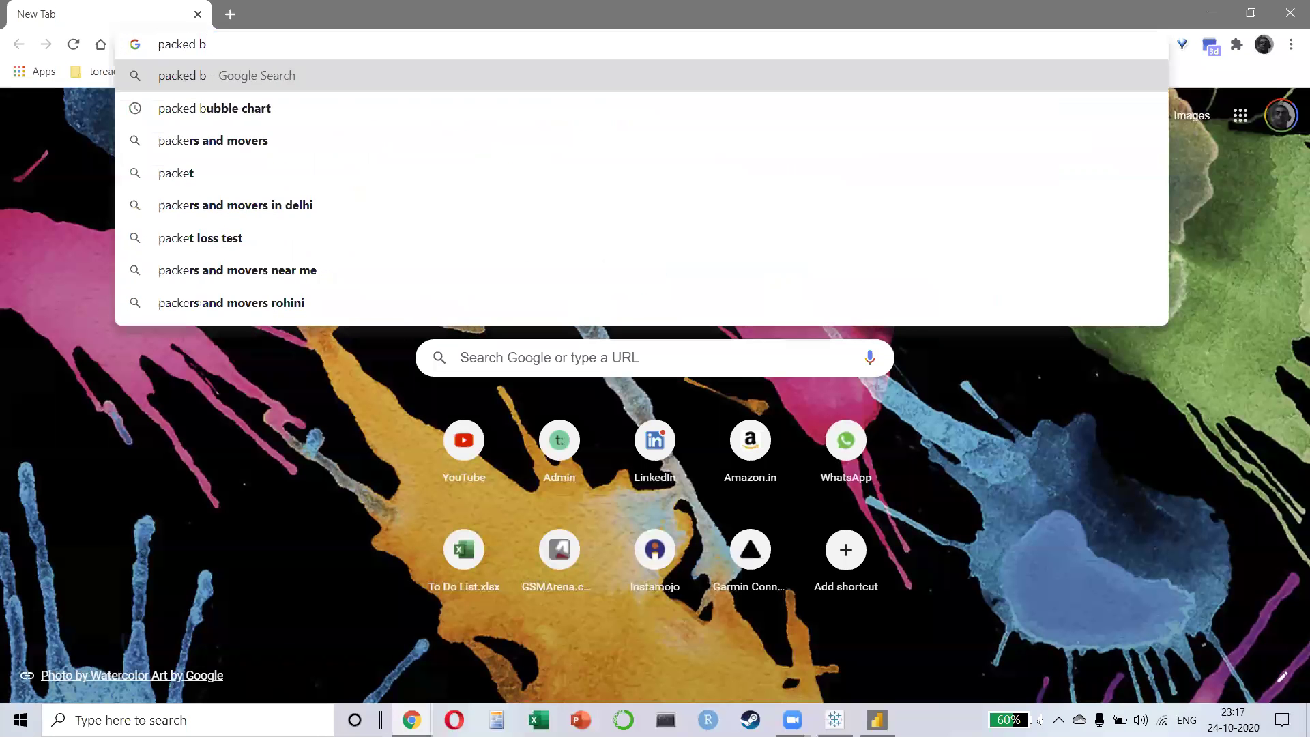
{"action": "key", "text": "Return"}
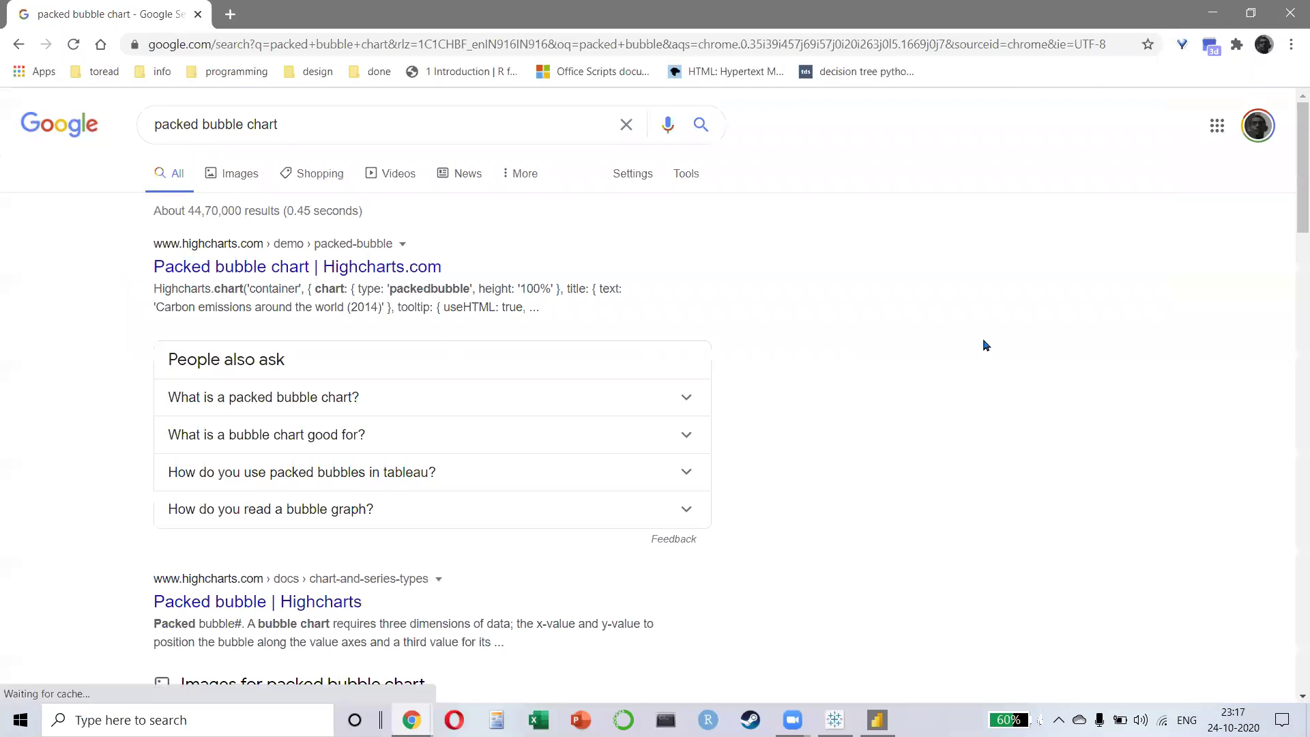
- Browse Google image results for packed bubble charts and preview the InterWorks and Rigordatasolutions.com examples
{"action": "left_click", "coordinate": [238, 179]}
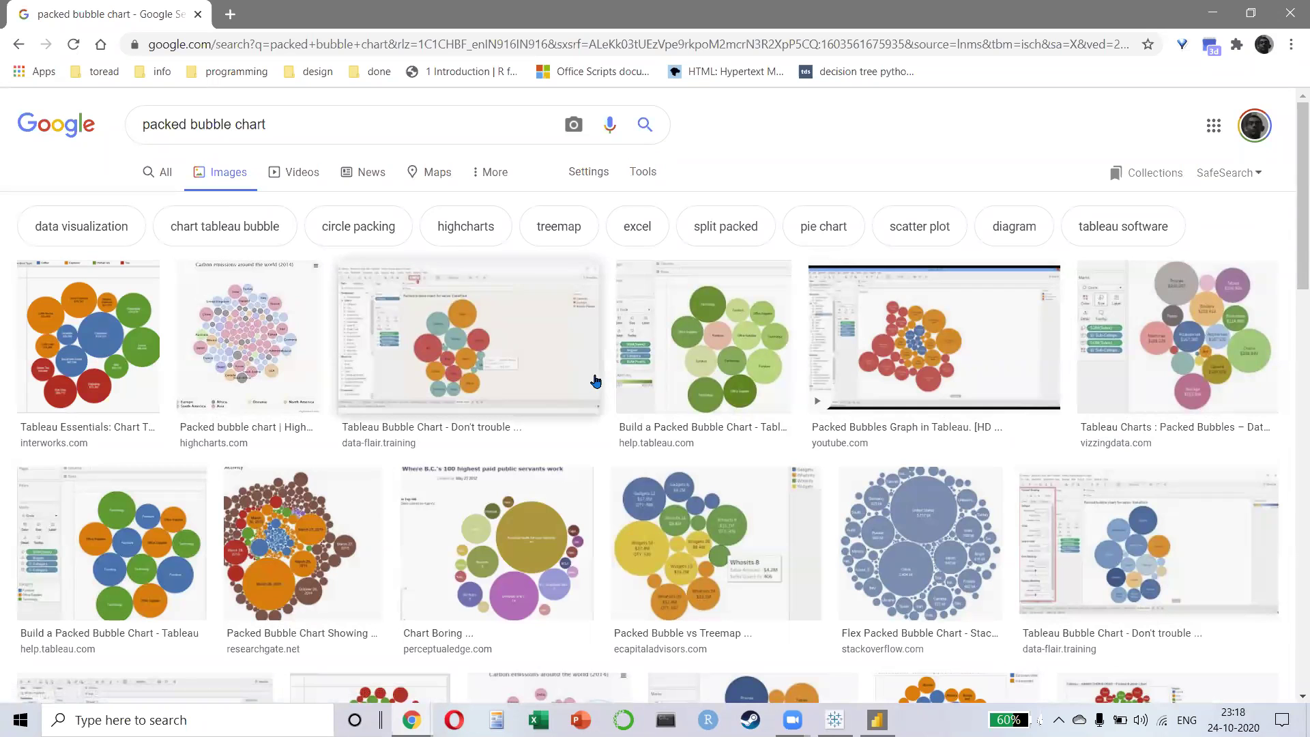
{"action": "scroll", "coordinate": [595, 381], "scroll_direction": "down", "scroll_amount": 5}
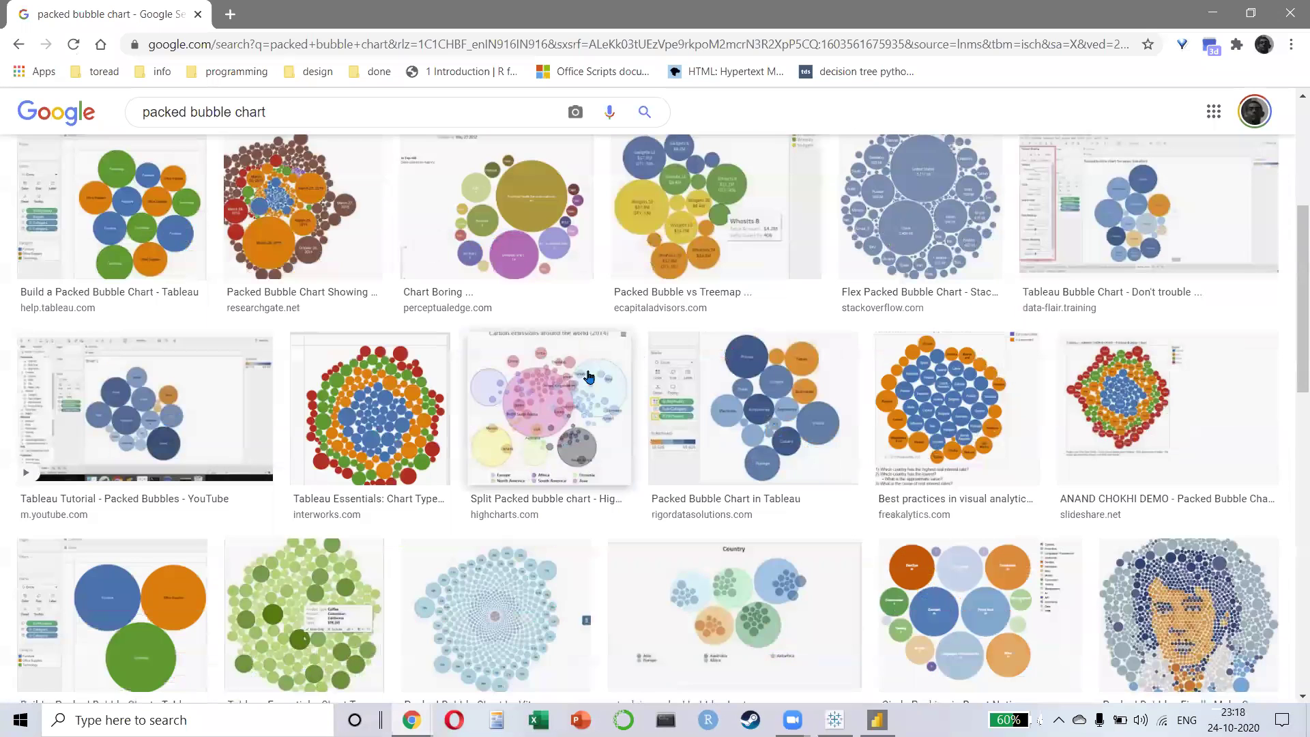
{"action": "left_click", "coordinate": [369, 427]}
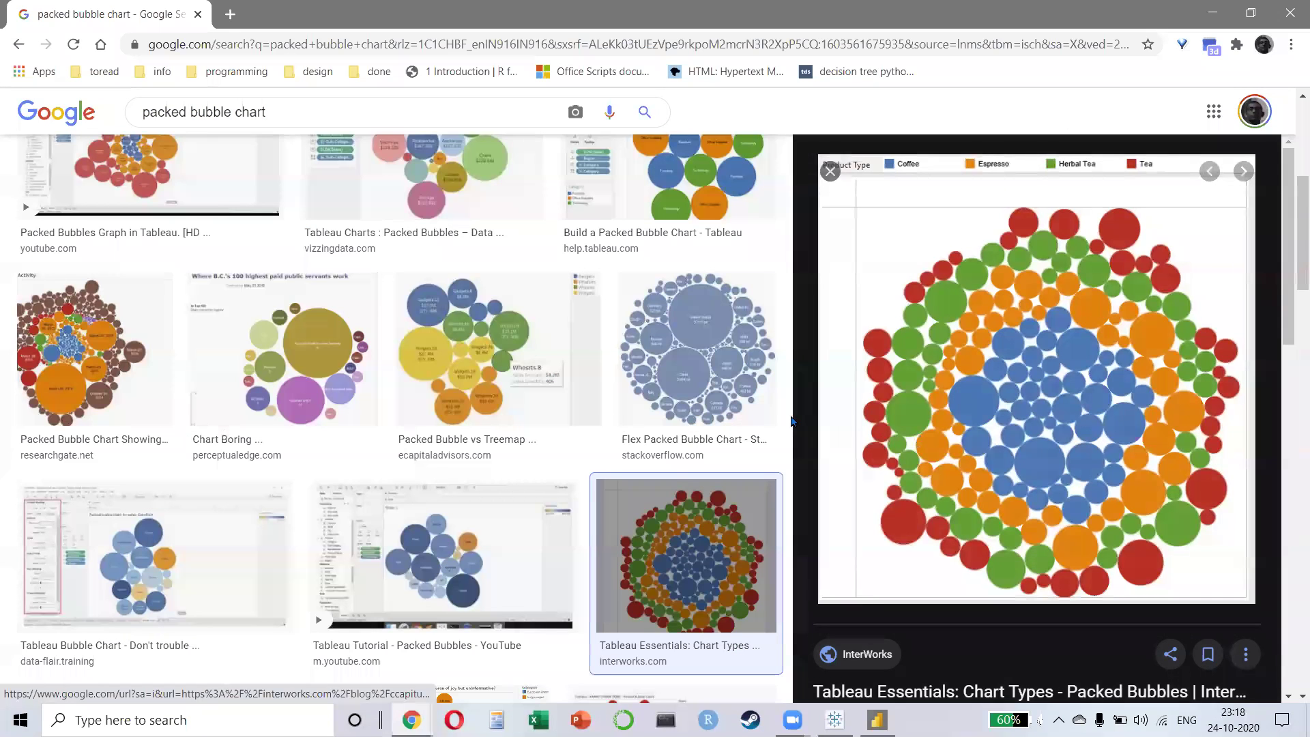
{"action": "key", "text": "Escape"}
{"action": "scroll", "coordinate": [578, 402], "scroll_direction": "down", "scroll_amount": 3}
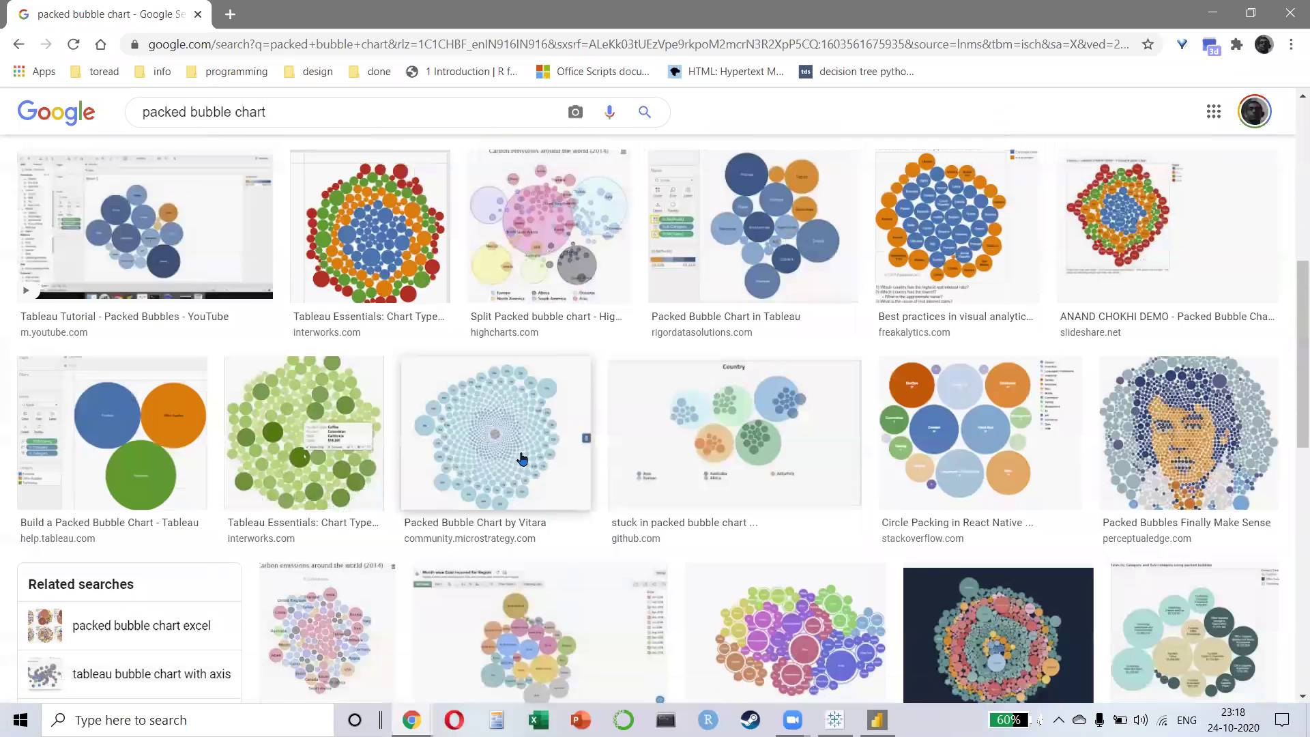
{"action": "scroll", "coordinate": [349, 412], "scroll_direction": "down", "scroll_amount": 4}
{"action": "left_click", "coordinate": [1058, 372]}
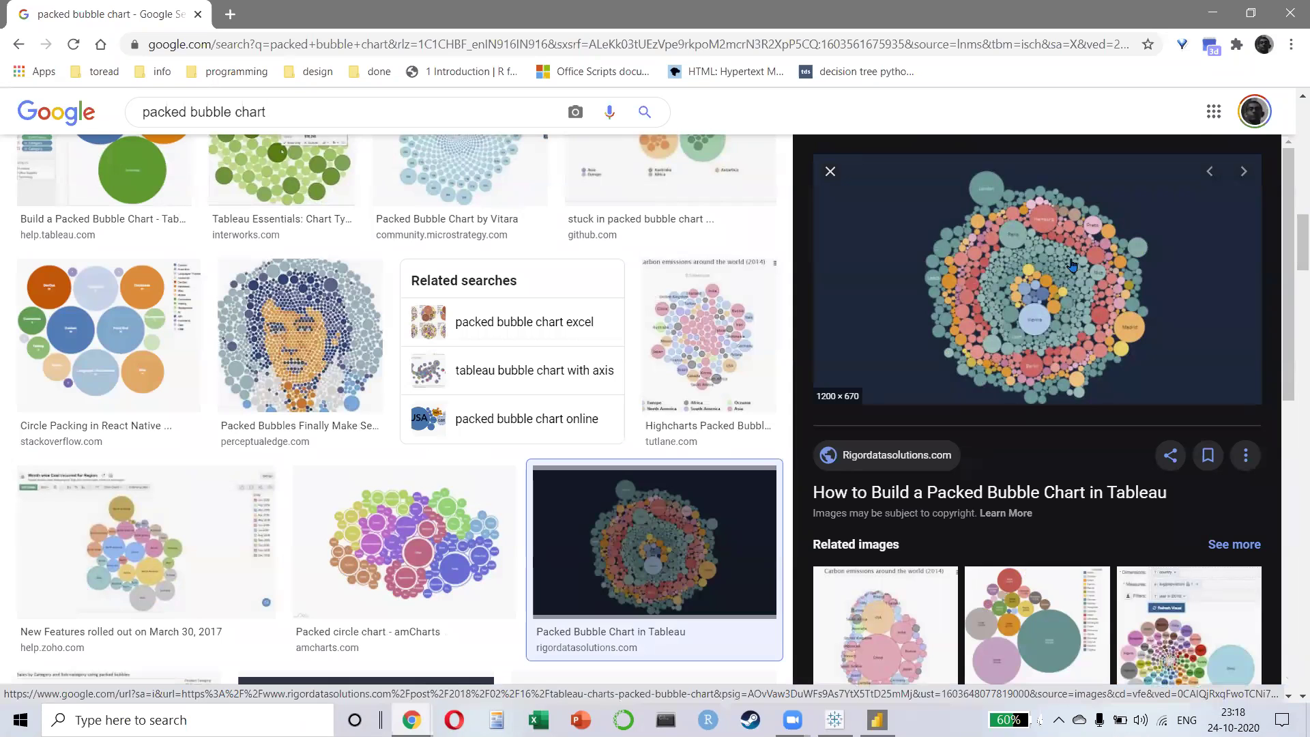
{"action": "key", "text": "Escape"}
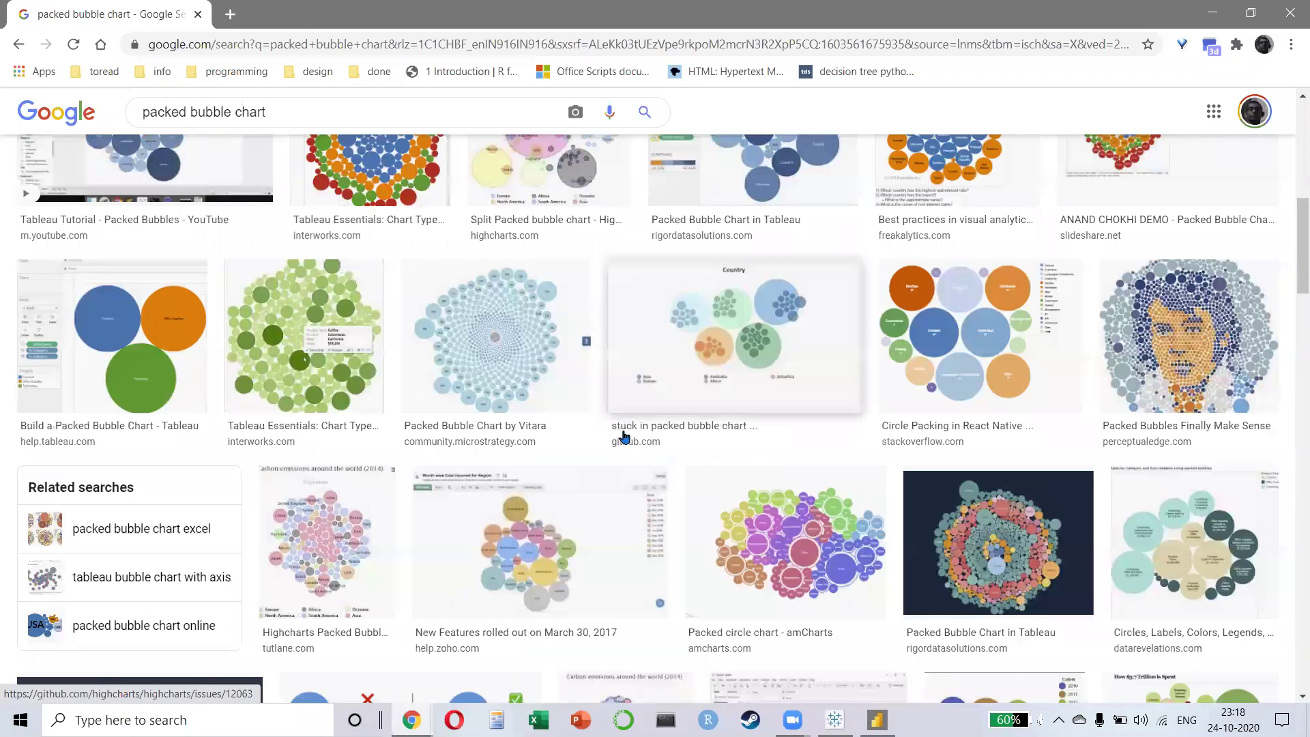
- Preview the Pinterest bubble chart image with six circle plots and magnify it to examine the bubbles
{"action": "scroll", "coordinate": [624, 436], "scroll_direction": "down", "scroll_amount": 6}
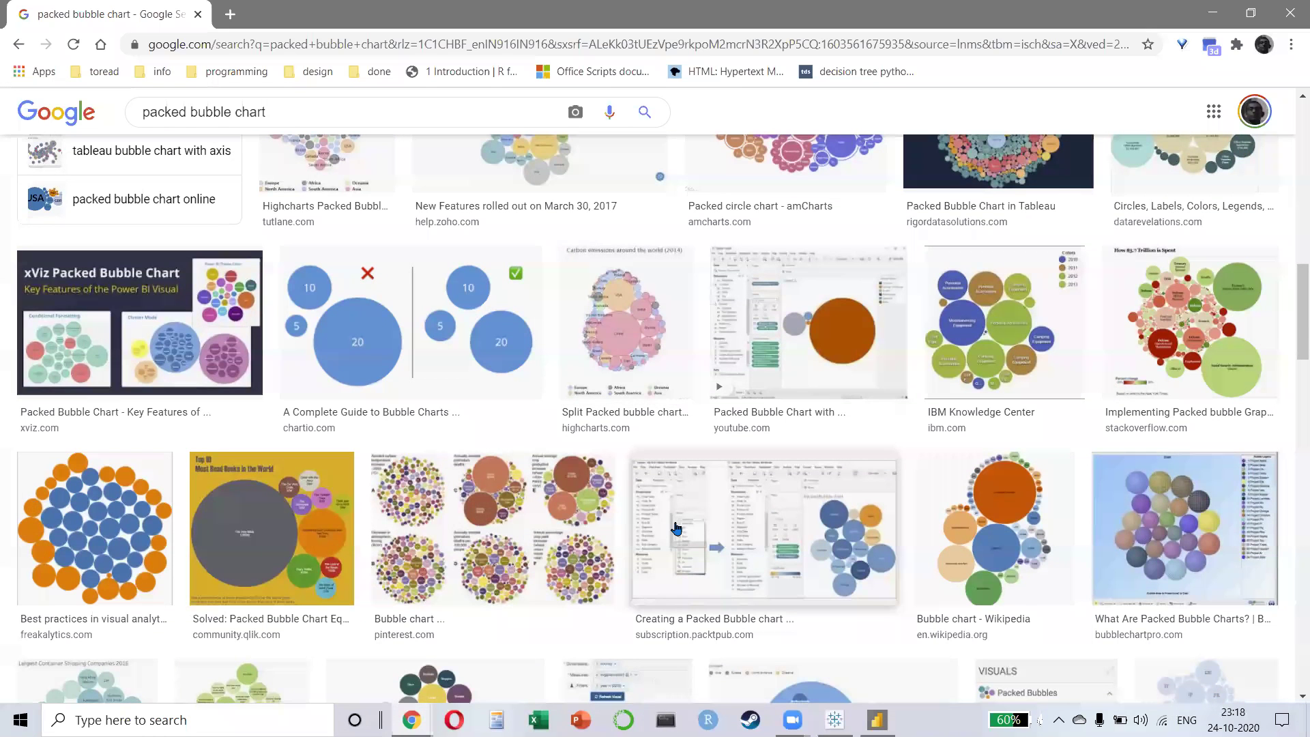
{"action": "left_click", "coordinate": [435, 529]}
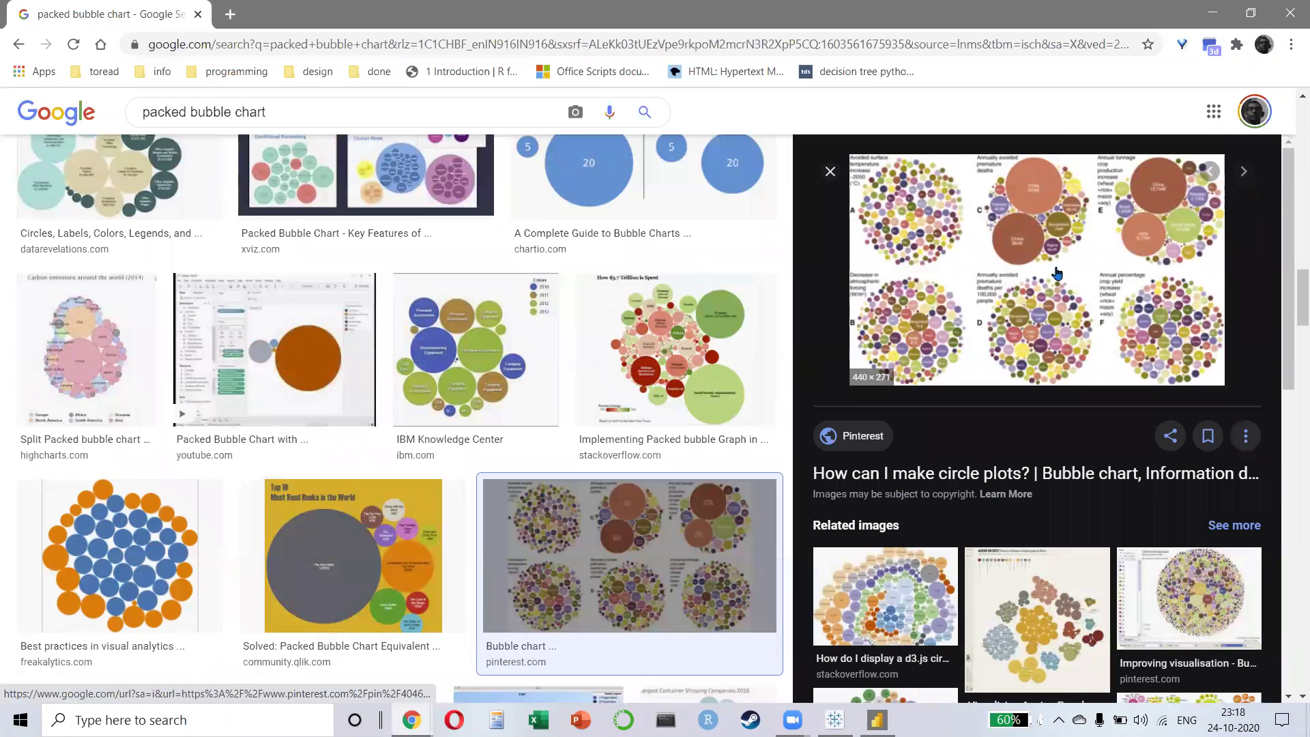
{"action": "scroll", "coordinate": [1057, 273], "scroll_direction": "up", "scroll_amount": 3}
{"action": "scroll", "coordinate": [1057, 274], "scroll_direction": "up", "scroll_amount": 5}
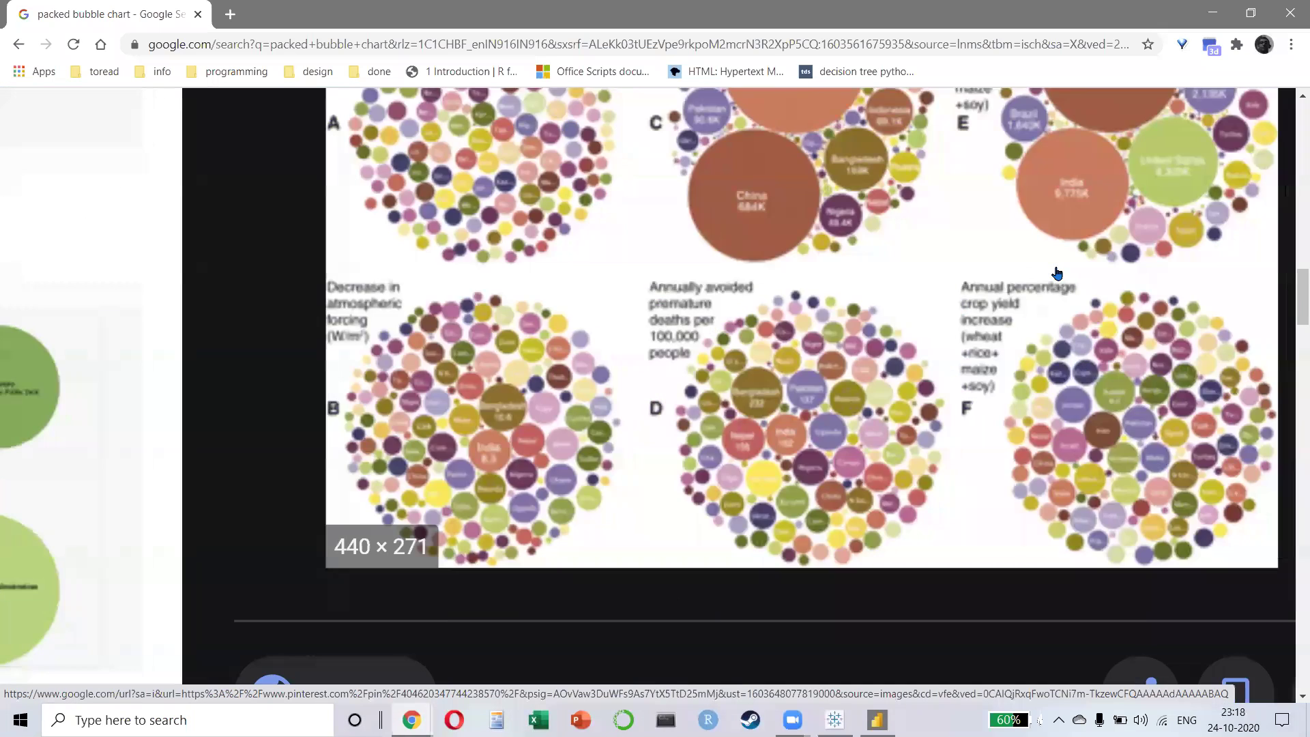
{"action": "scroll", "coordinate": [1056, 274], "scroll_direction": "up", "scroll_amount": 1}
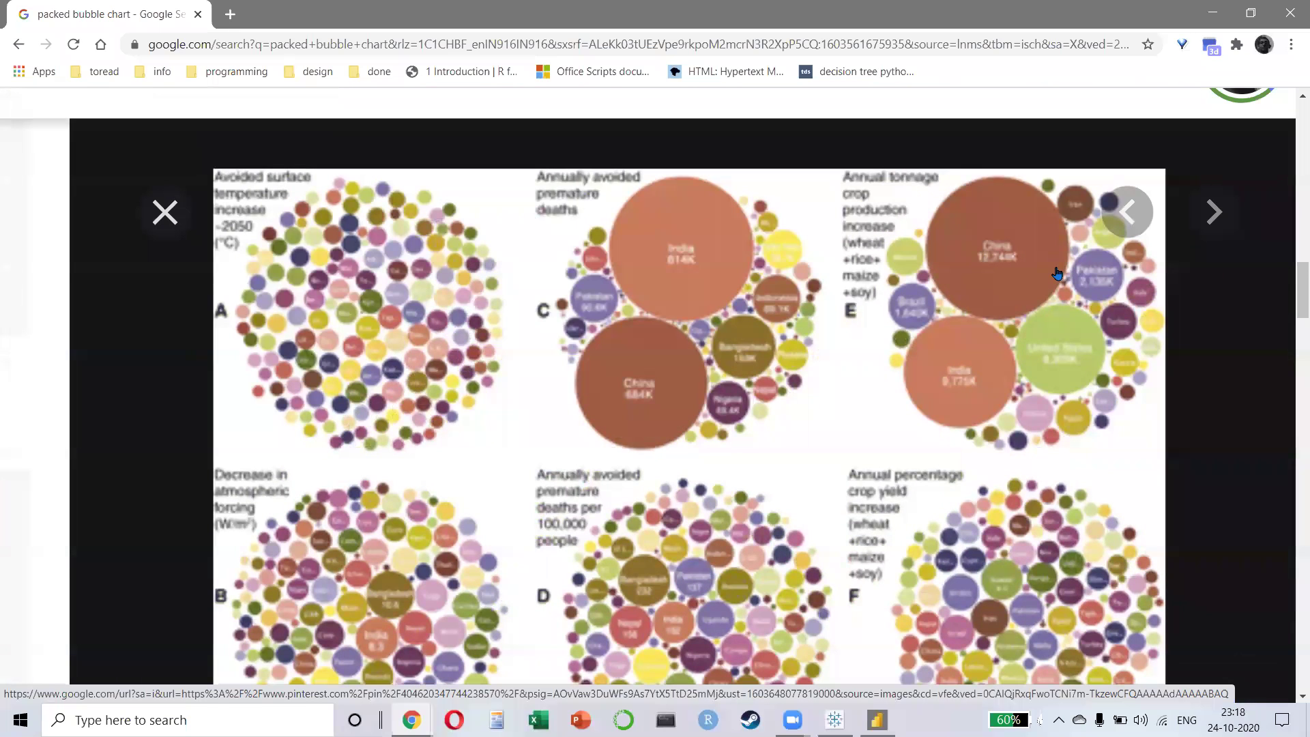
{"action": "scroll", "coordinate": [1057, 274], "scroll_direction": "down", "scroll_amount": 5}
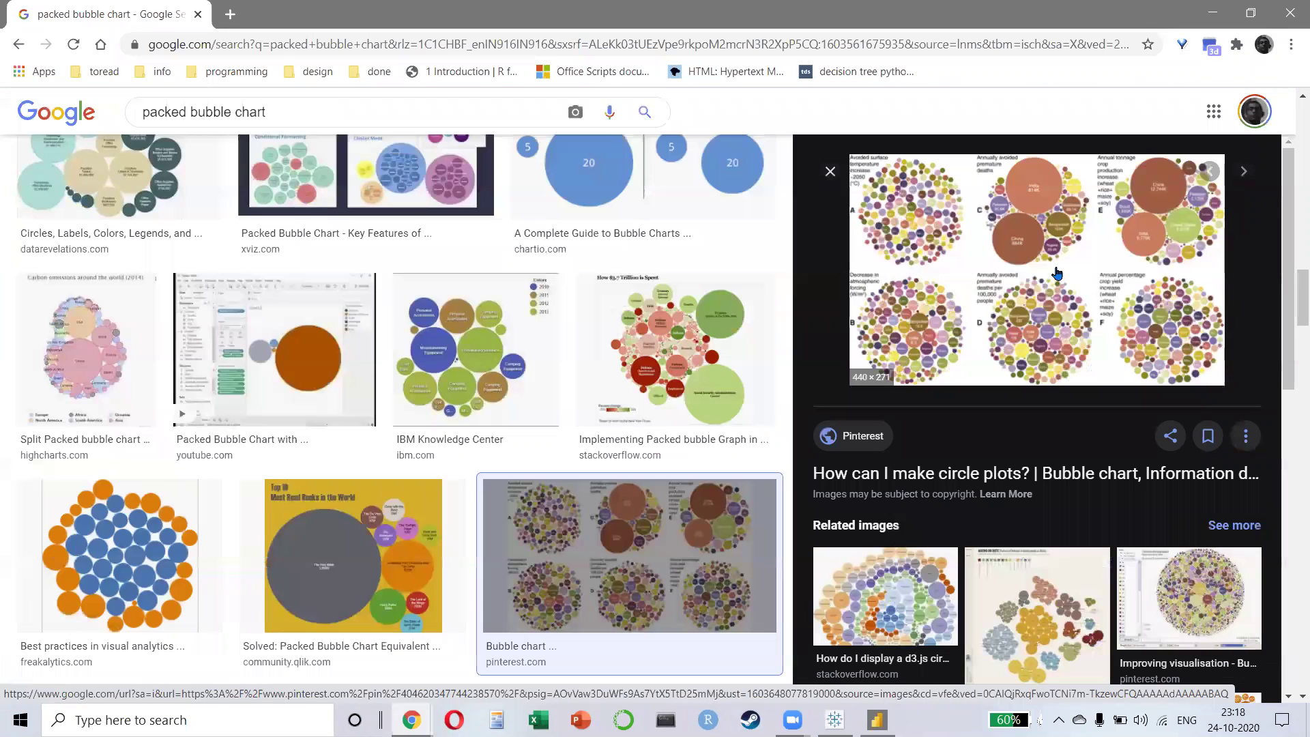
- Switch back to Tableau and remove the Region label from the bubbles' marks, leaving State and Sales labels
{"action": "key", "text": "alt+Tab"}
{"action": "key", "text": "alt+Tab"}
{"action": "key", "text": "alt+Tab"}
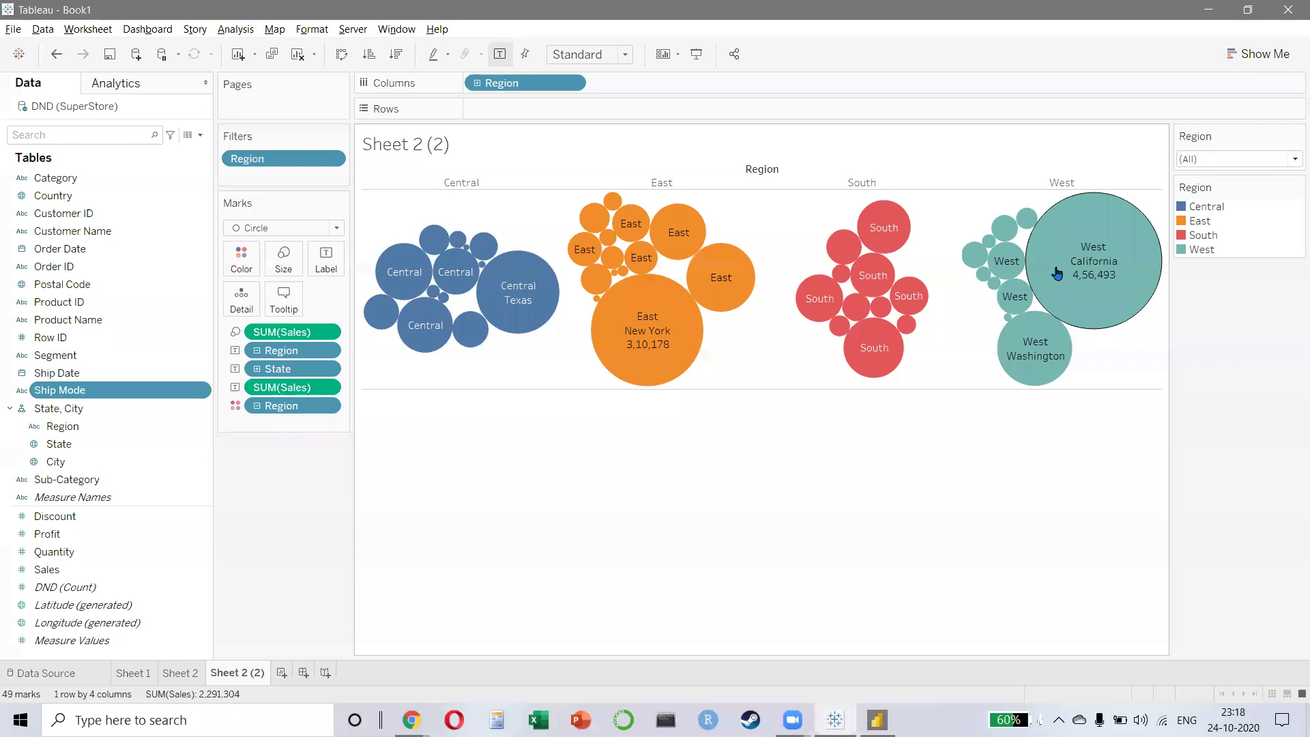
{"action": "left_click_drag", "start_coordinate": [272, 351], "coordinate": [277, 450]}
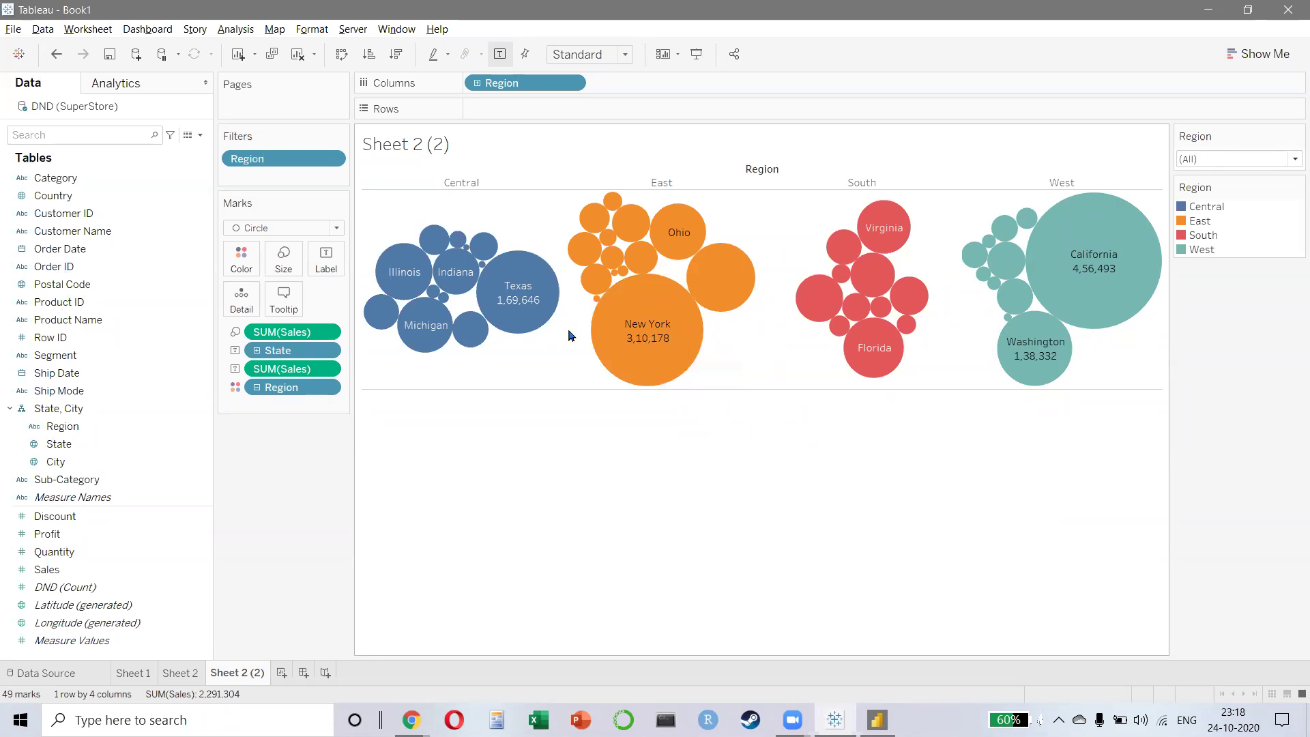
{"action": "left_click_drag", "start_coordinate": [508, 86], "coordinate": [540, 85]}
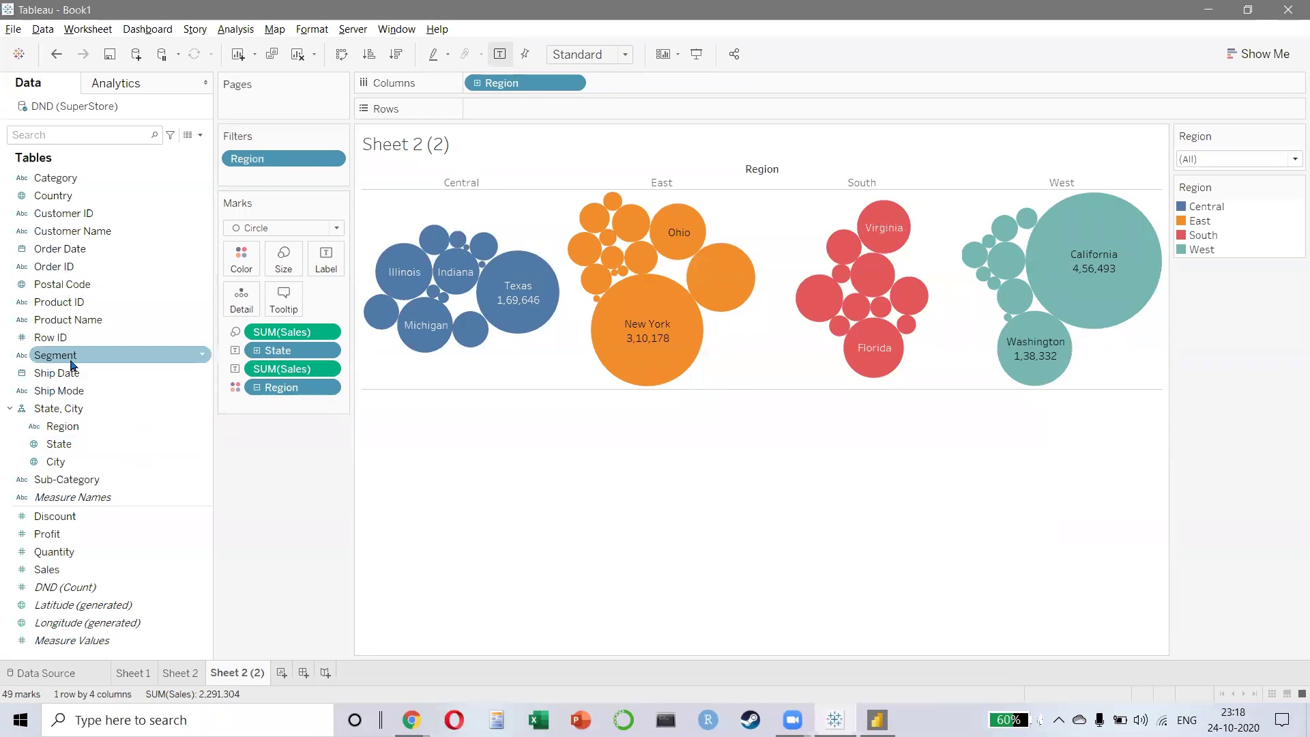
- Split the bubbles into rows by Segment, view the chart in presentation mode, and return to the worksheet
{"action": "left_click_drag", "start_coordinate": [56, 359], "coordinate": [503, 115]}
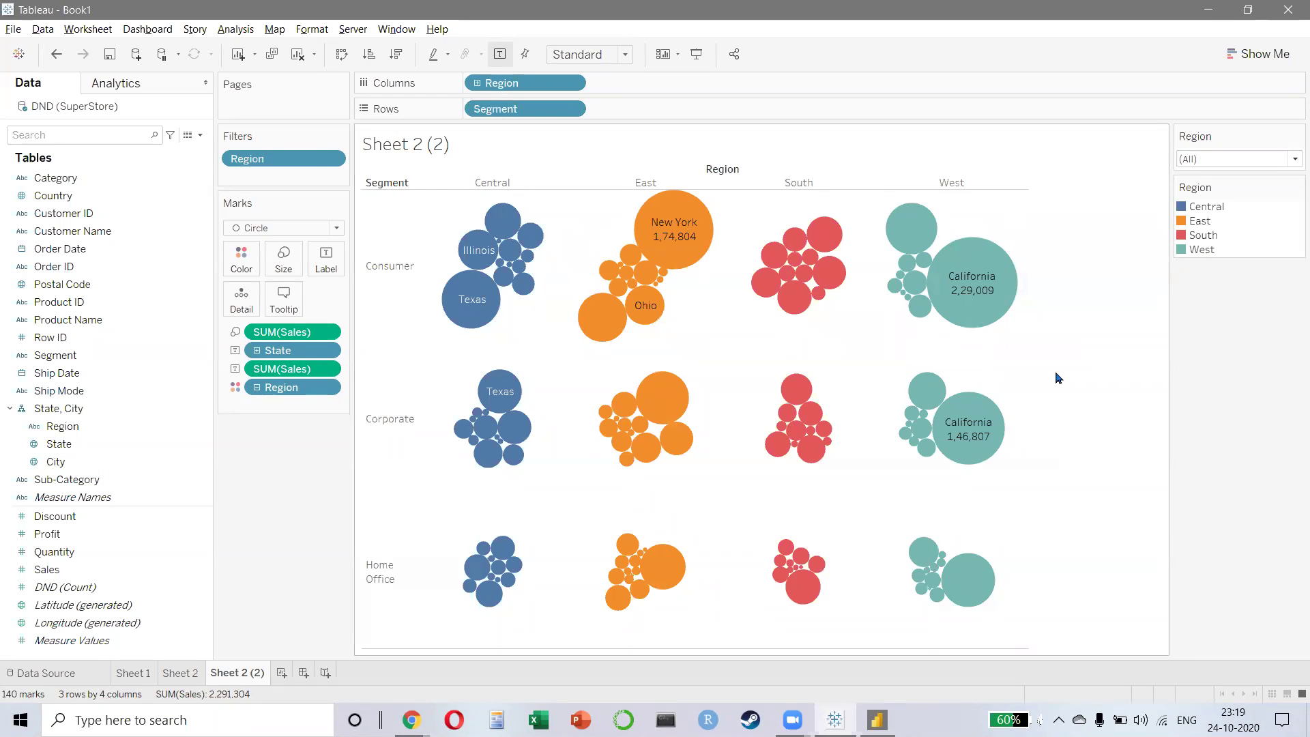
{"action": "key", "text": "F7"}
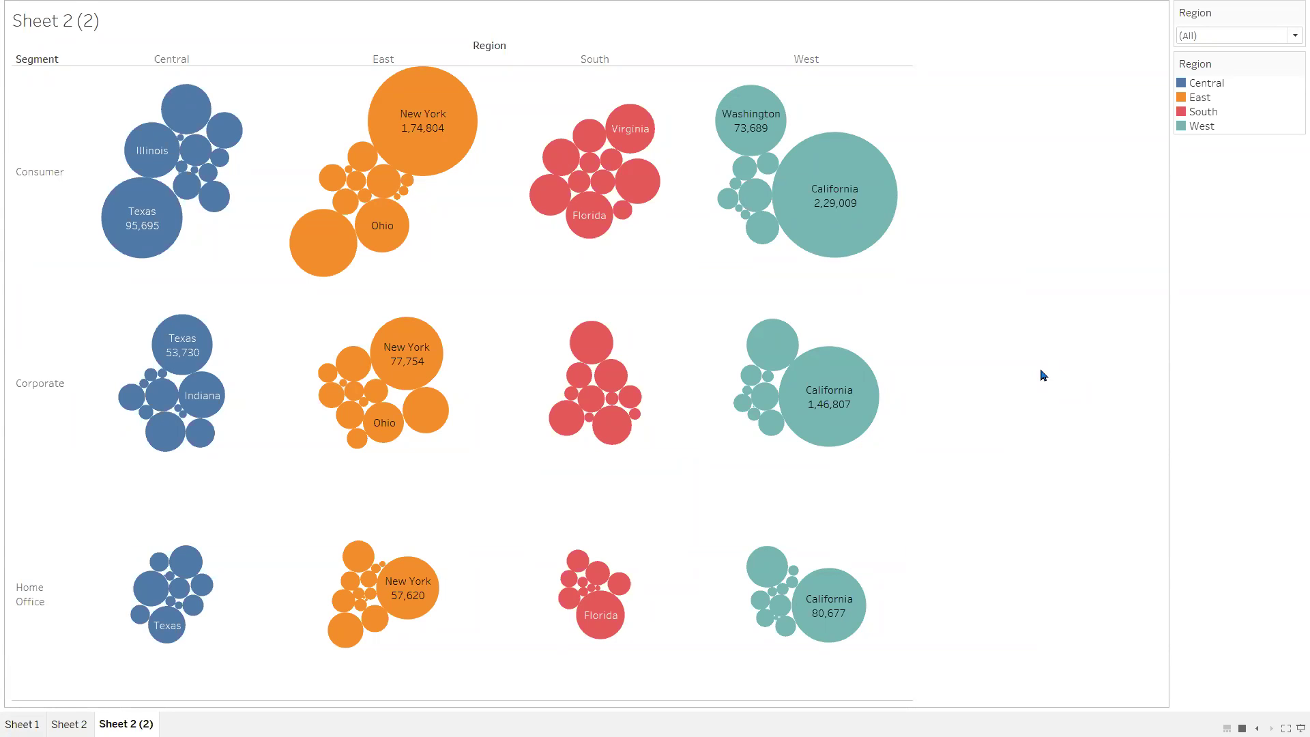
{"action": "key", "text": "F7"}
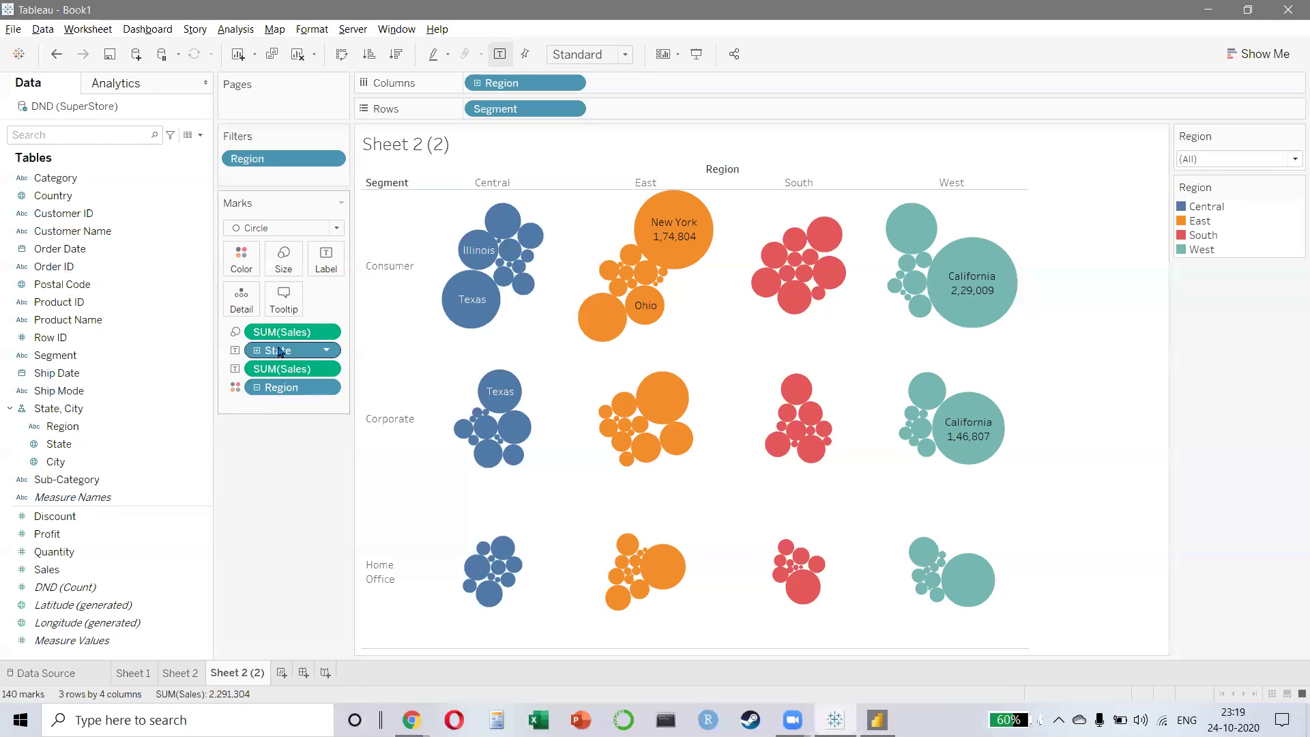
- Duplicate the Sheet 2 (2) worksheet and remove Region from its columns and Segment from its rows
{"action": "left_click_drag", "start_coordinate": [270, 362], "coordinate": [502, 88]}
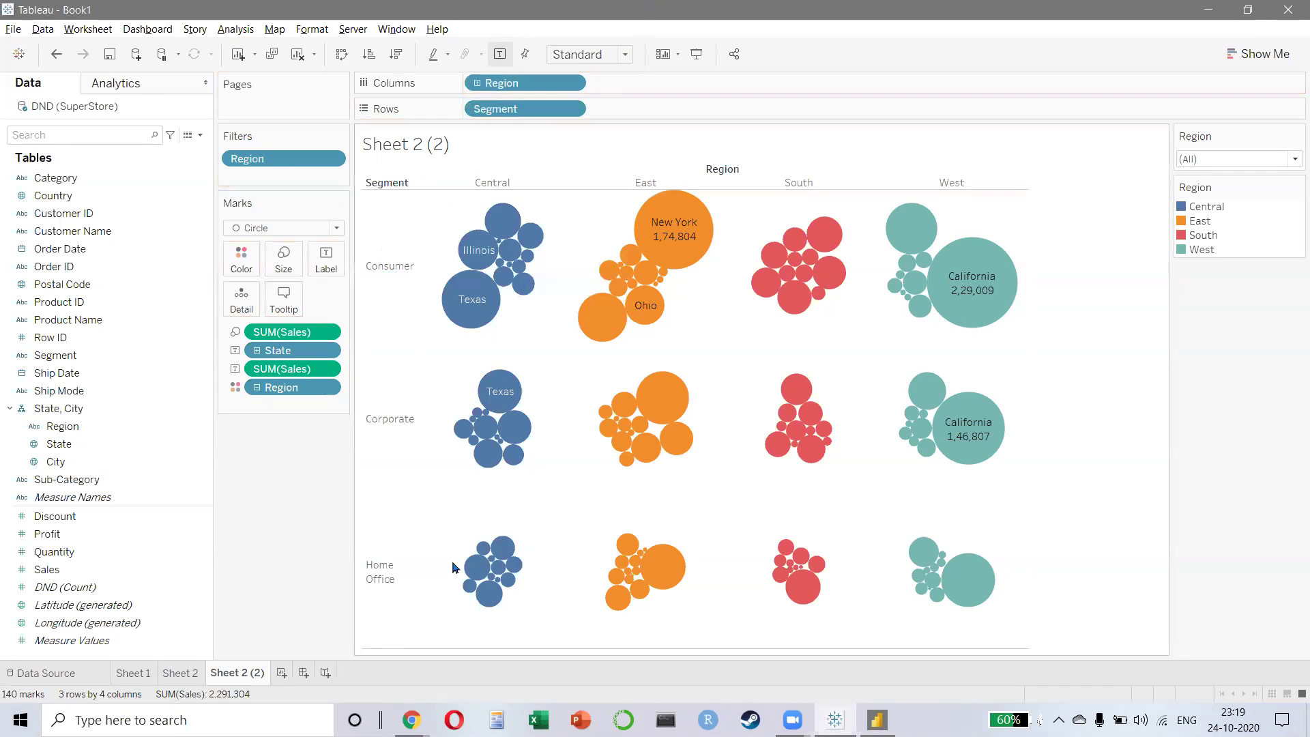
{"action": "right_click", "coordinate": [244, 673]}
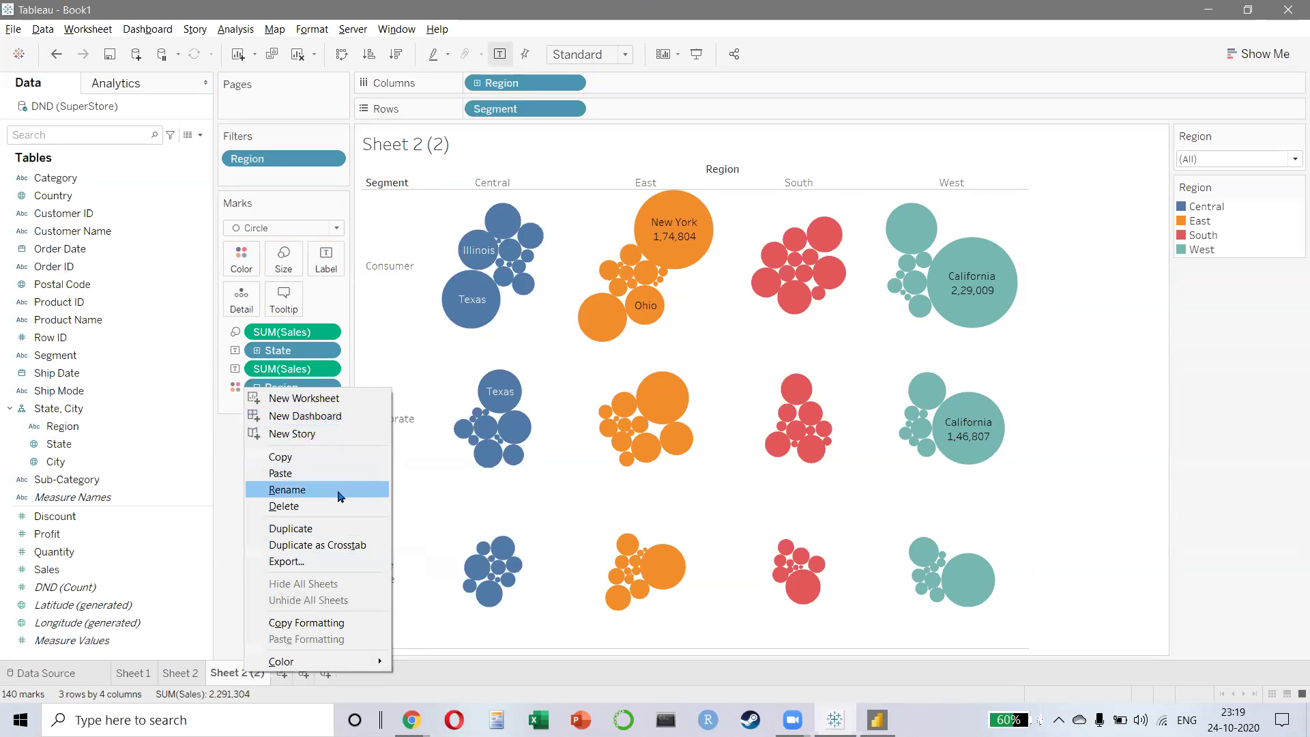
{"action": "left_click", "coordinate": [341, 526]}
{"action": "left_click_drag", "start_coordinate": [501, 83], "coordinate": [295, 556]}
{"action": "left_click_drag", "start_coordinate": [489, 118], "coordinate": [304, 543]}
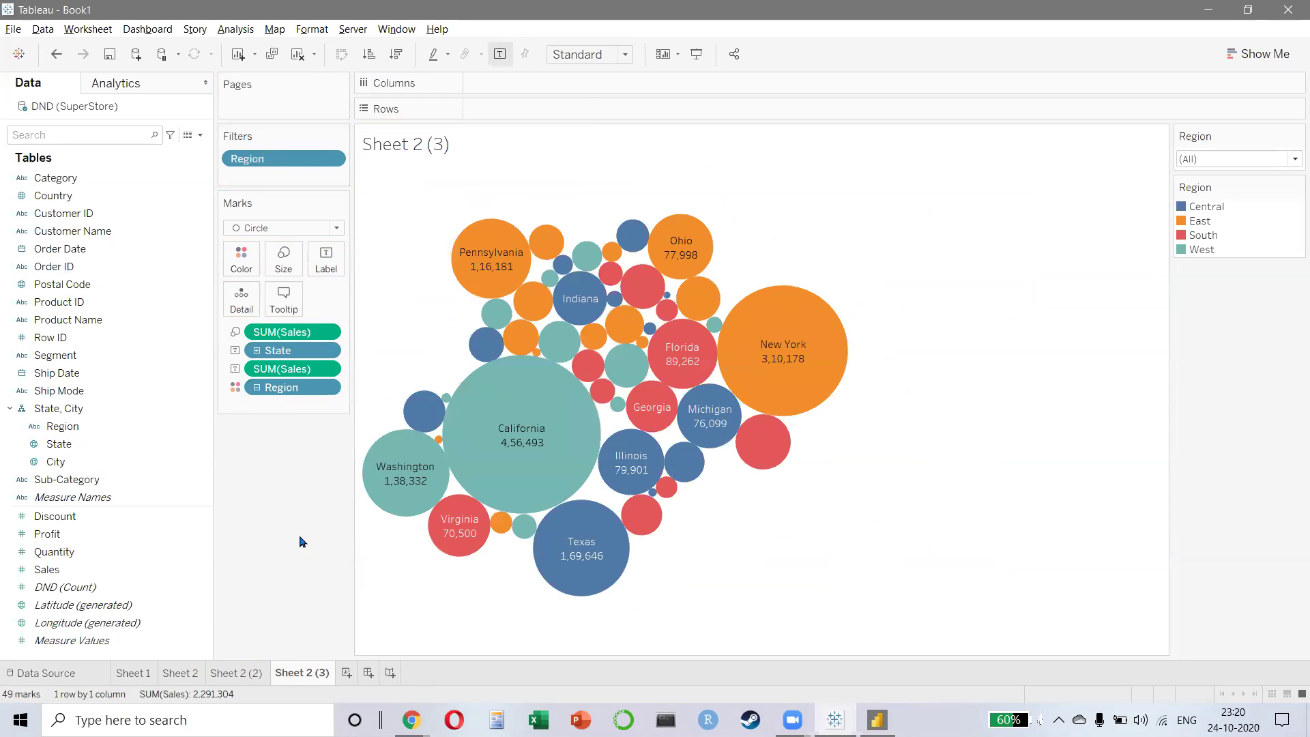
- Expand State to City level, try removing State from the marks, and undo that removal
{"action": "left_click", "coordinate": [257, 352]}
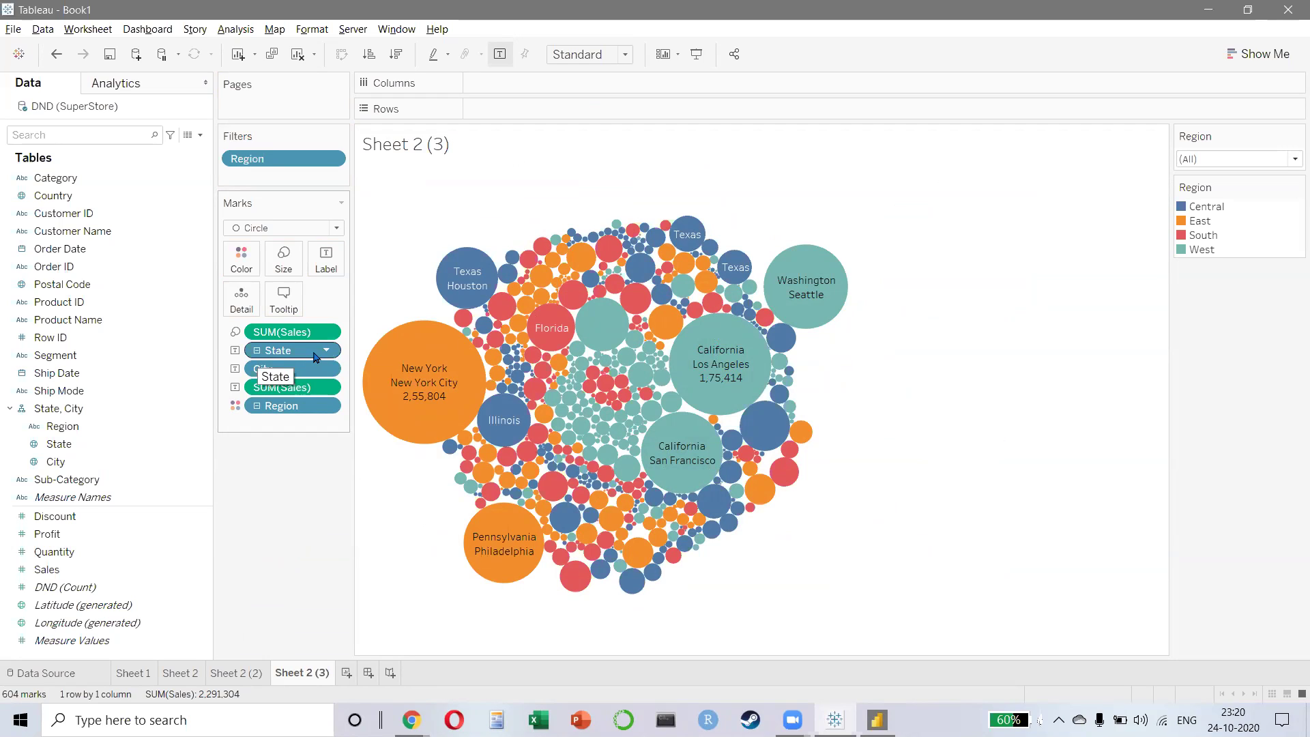
{"action": "left_click_drag", "start_coordinate": [292, 358], "coordinate": [287, 474]}
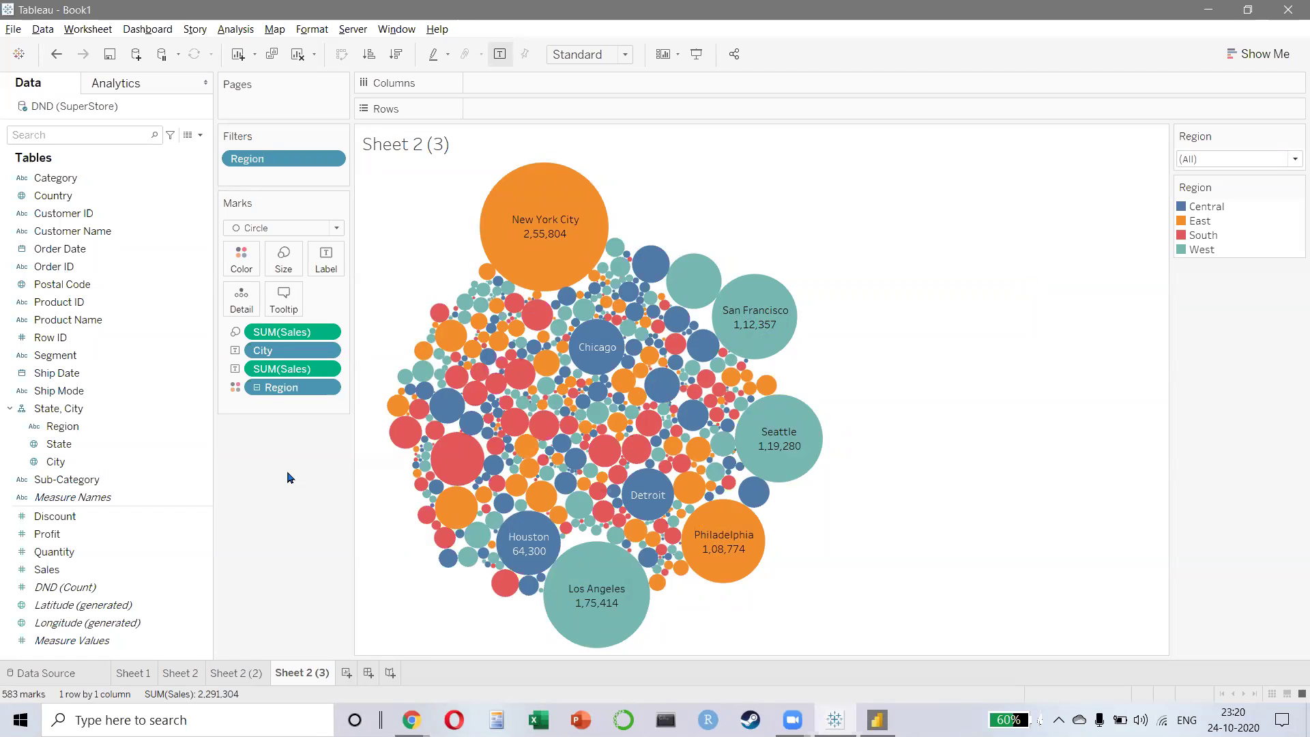
{"action": "key", "text": "ctrl+z"}
- Switch the bubbles between State and City levels, inspect the New York City and Chicago bubbles, and collapse to State
{"action": "mouse_move", "coordinate": [412, 355]}
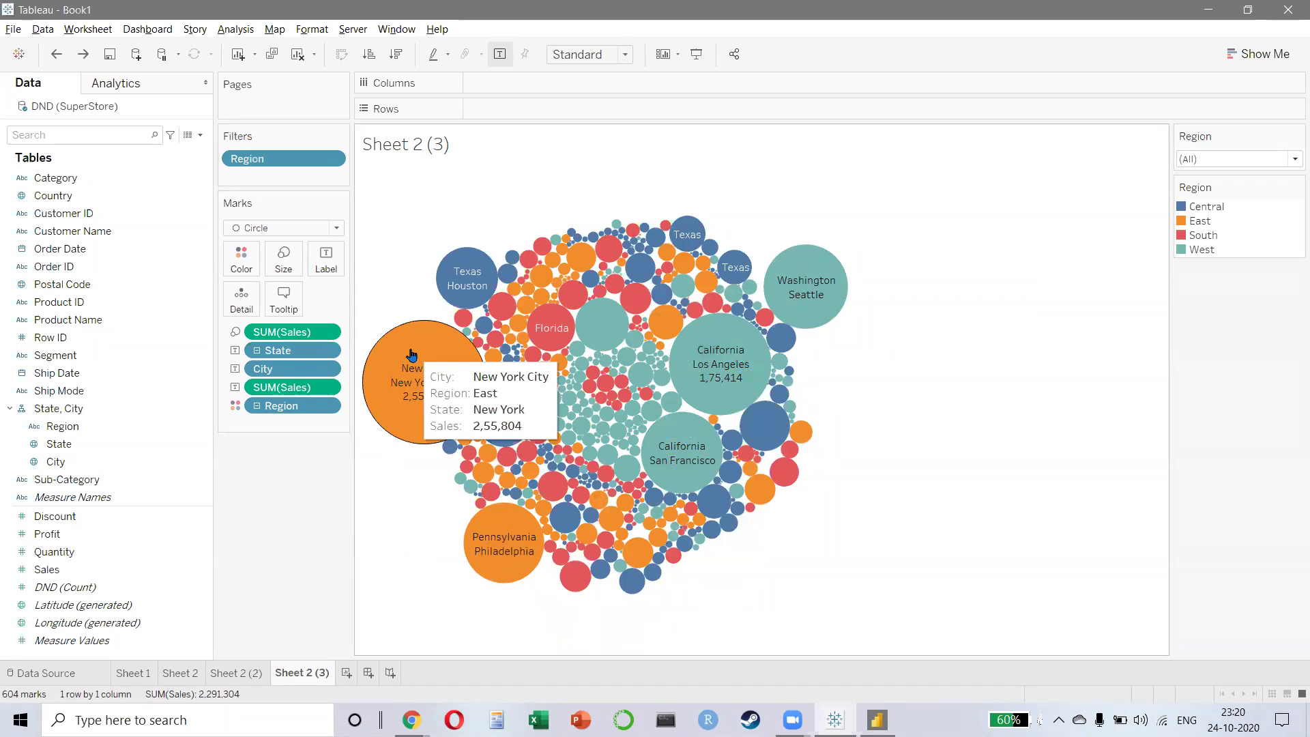
{"action": "left_click", "coordinate": [257, 351]}
{"action": "left_click", "coordinate": [257, 350]}
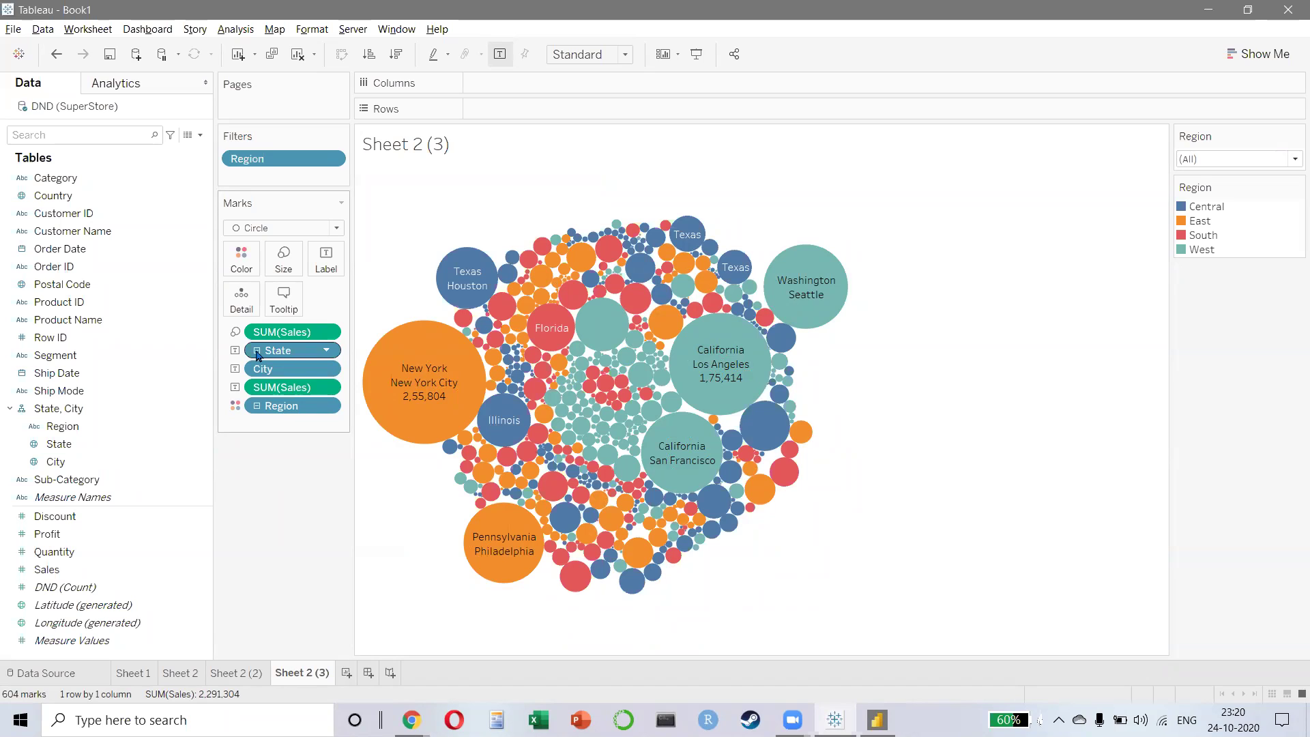
{"action": "mouse_move", "coordinate": [407, 426]}
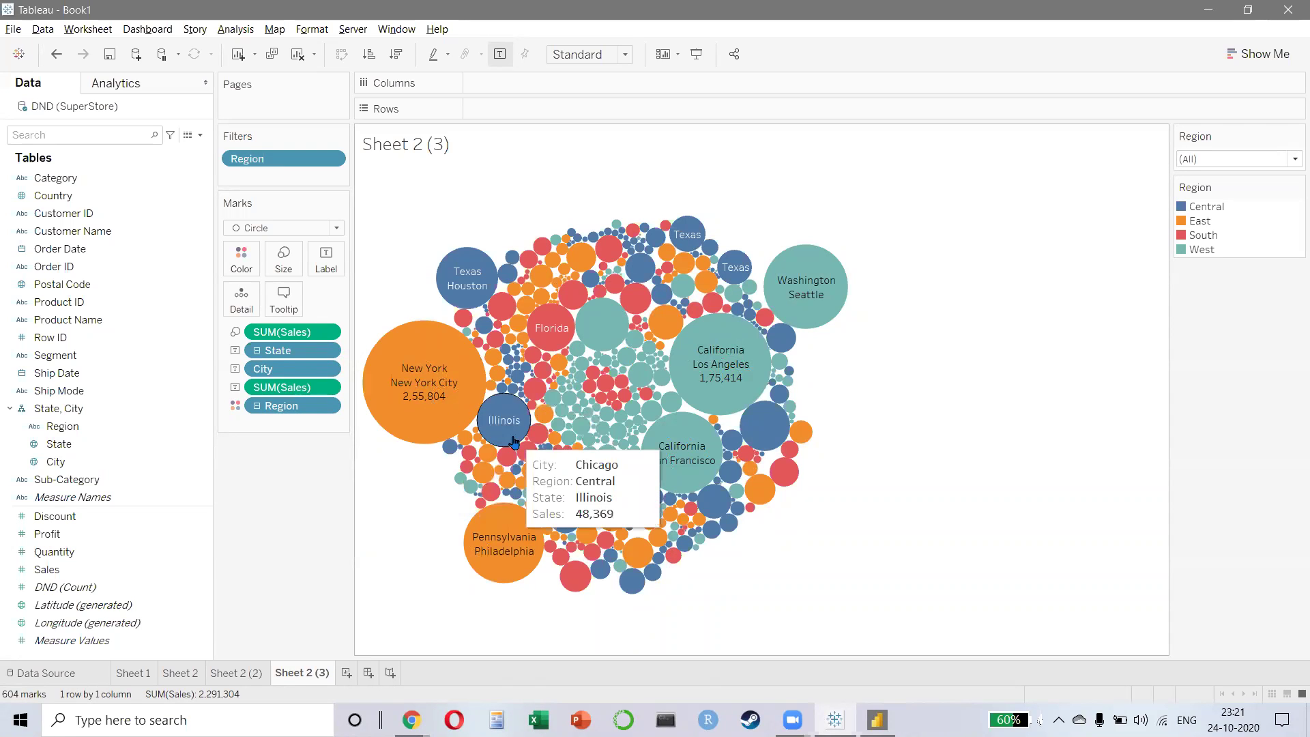
{"action": "left_click", "coordinate": [257, 350]}
{"action": "left_click", "coordinate": [258, 351]}
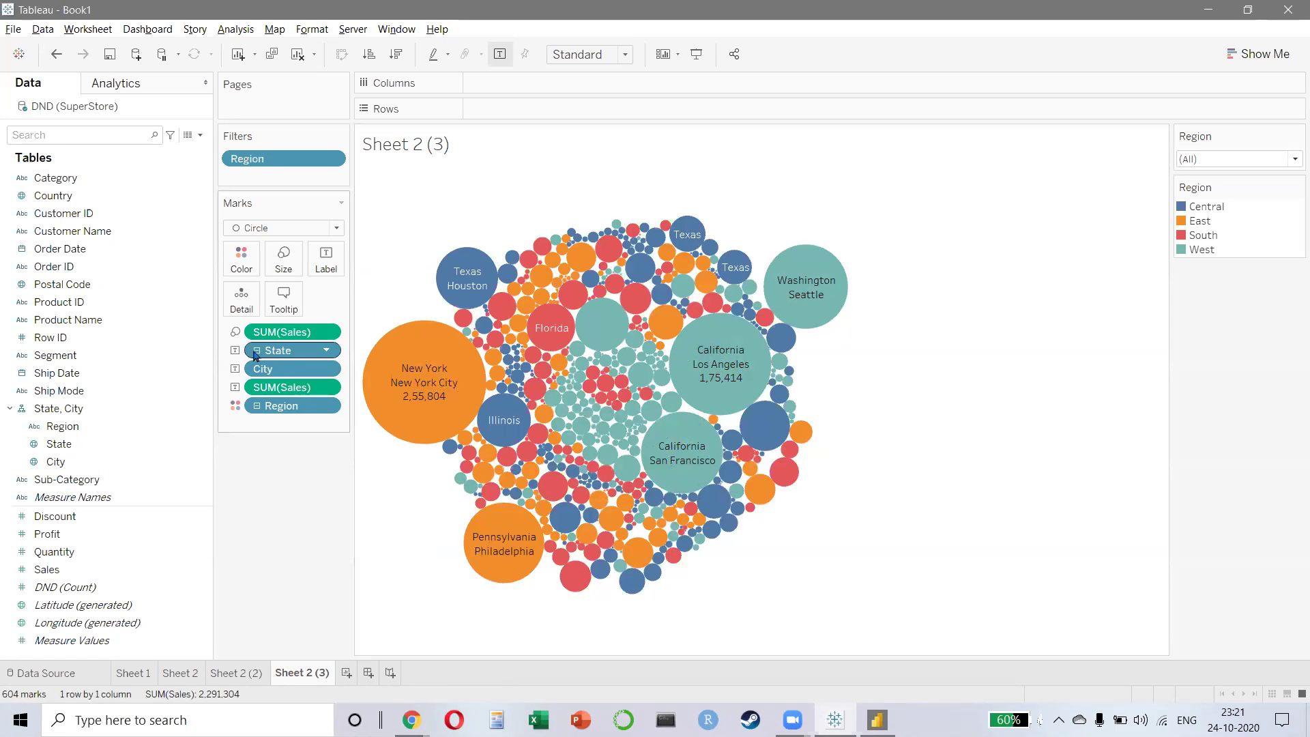
{"action": "left_click", "coordinate": [258, 351]}
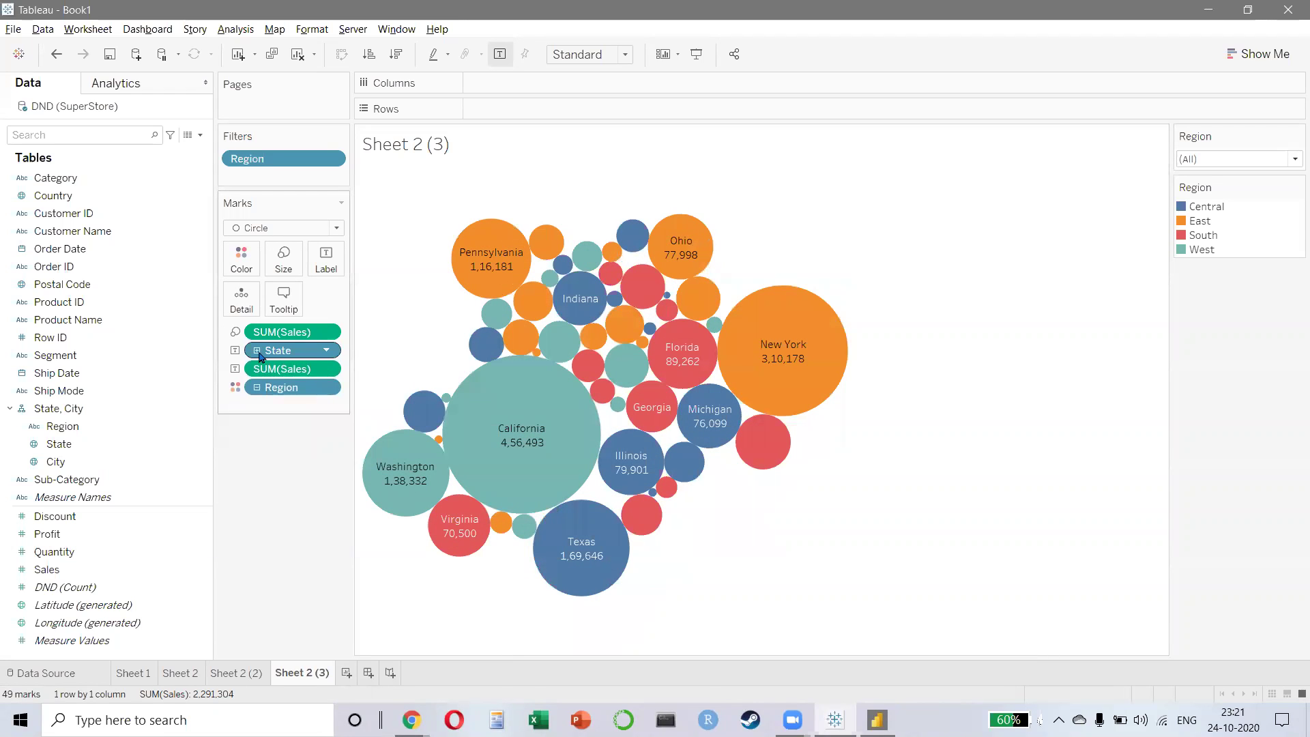
- Create a new worksheet and plot Sales by year of Order Date as a continuous line chart
{"action": "left_click", "coordinate": [346, 673]}
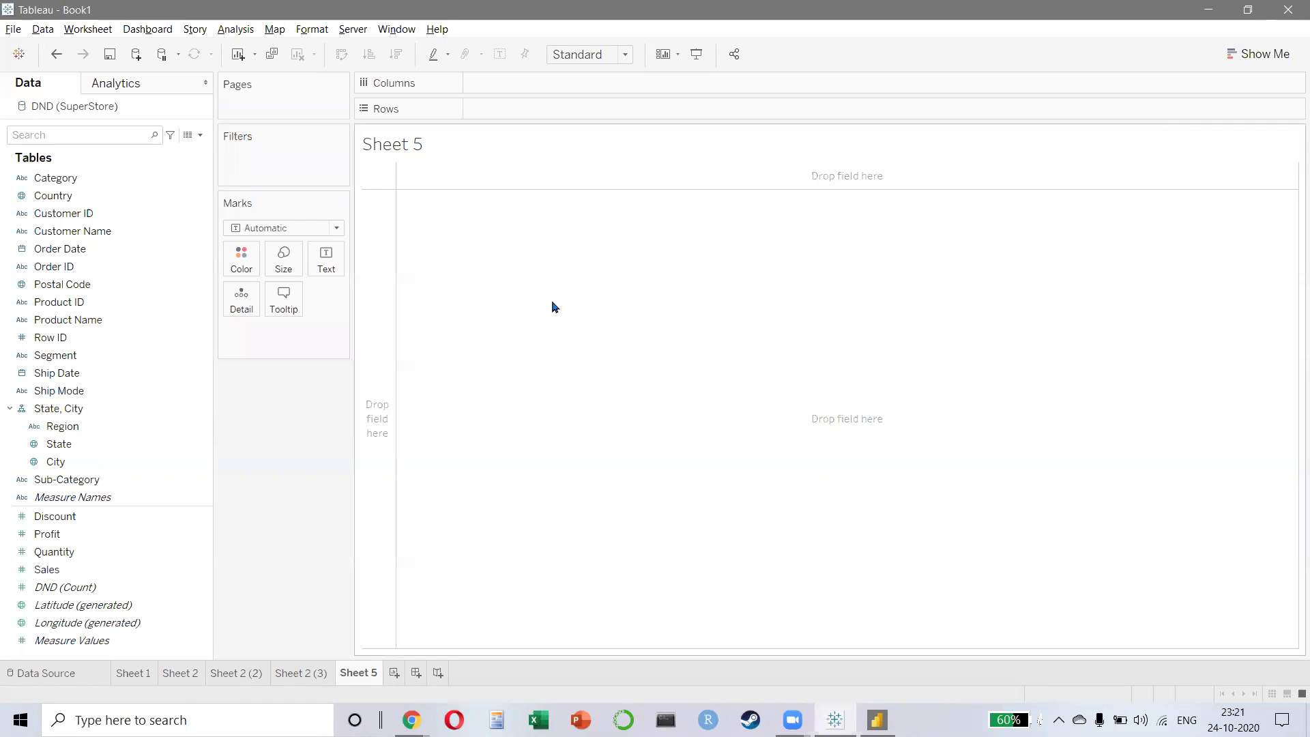
{"action": "double_click", "coordinate": [125, 250]}
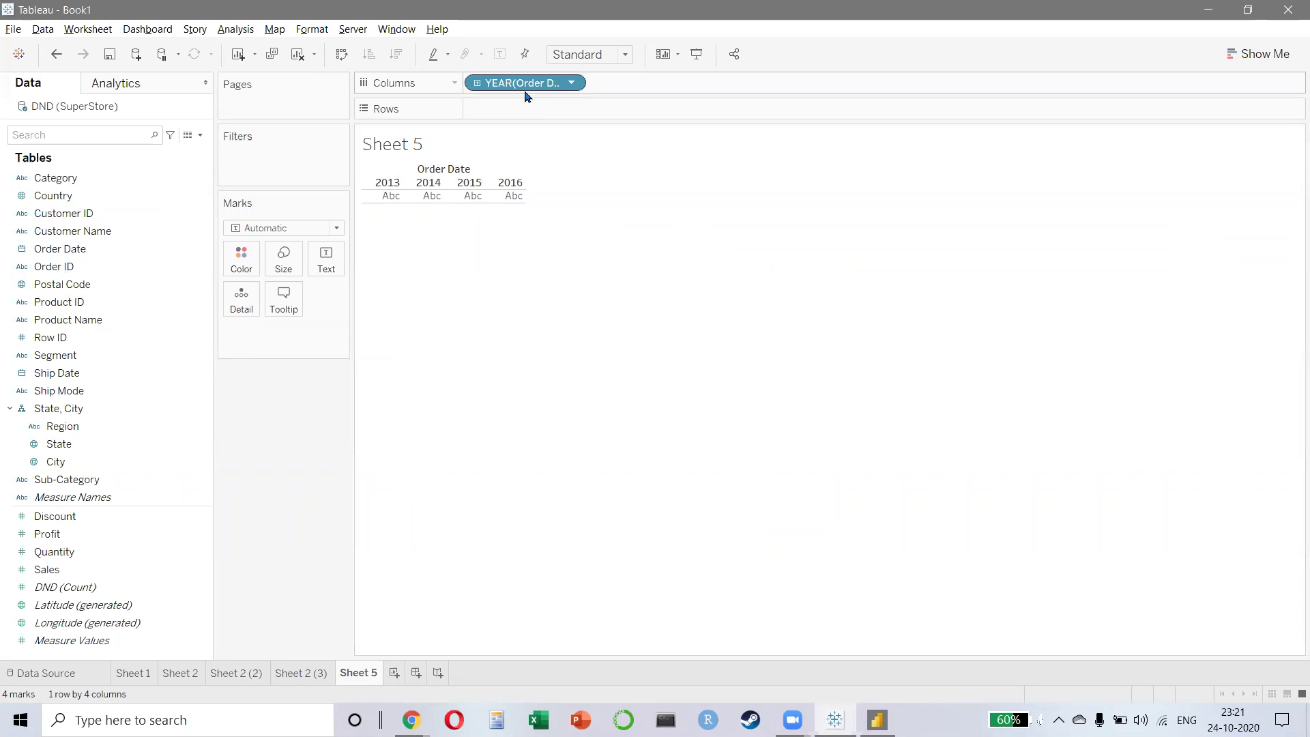
{"action": "double_click", "coordinate": [48, 571]}
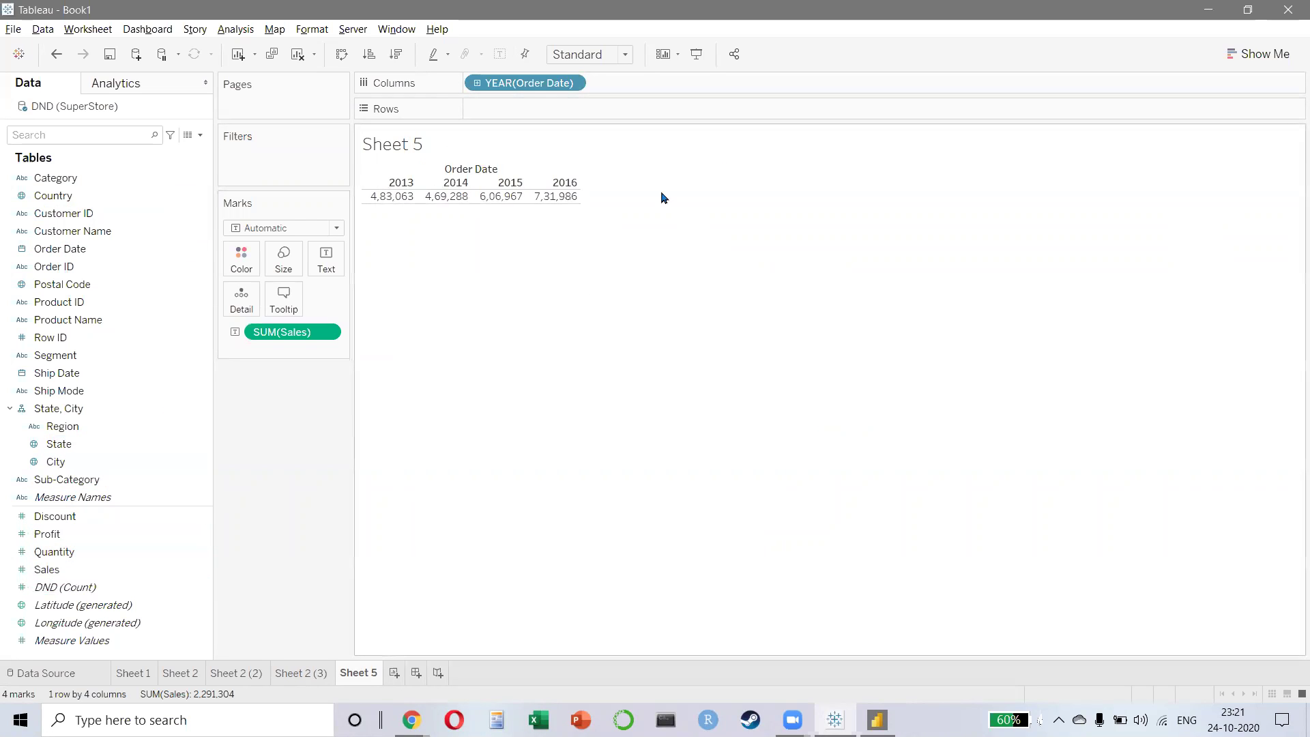
{"action": "left_click", "coordinate": [1236, 56]}
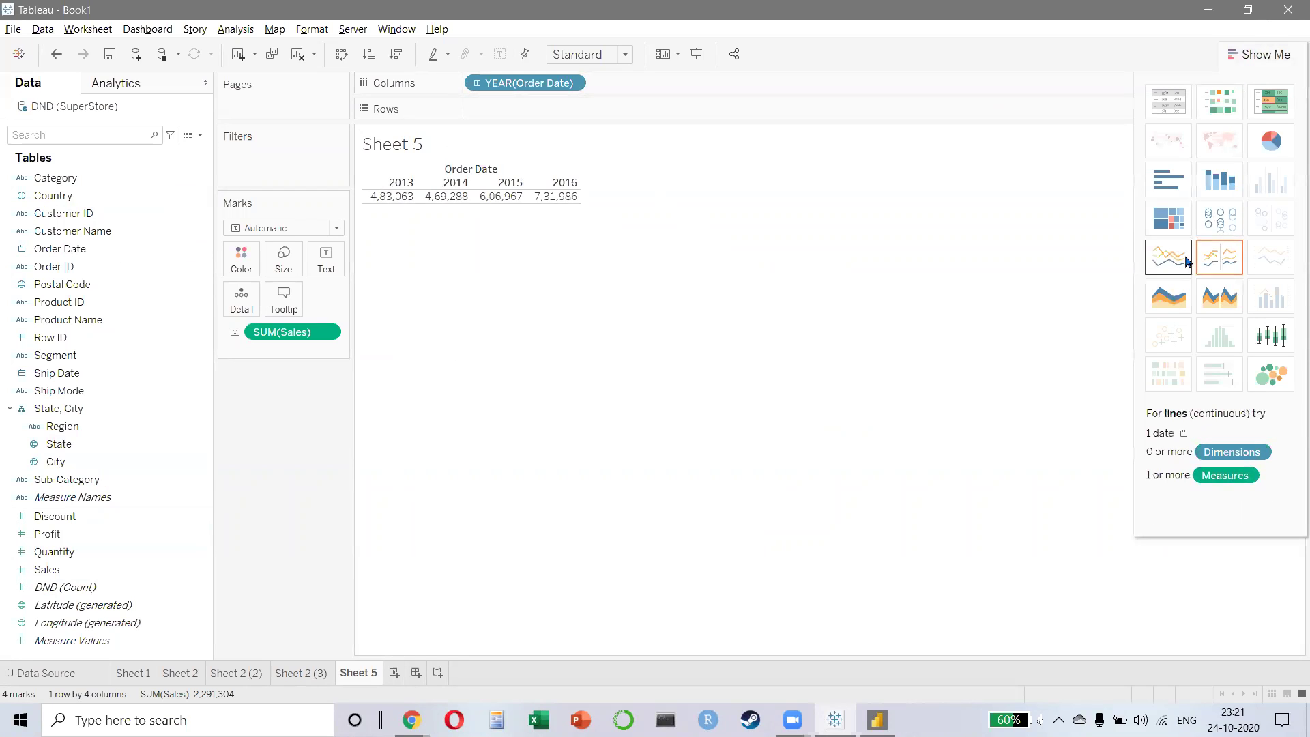
{"action": "left_click", "coordinate": [1219, 257]}
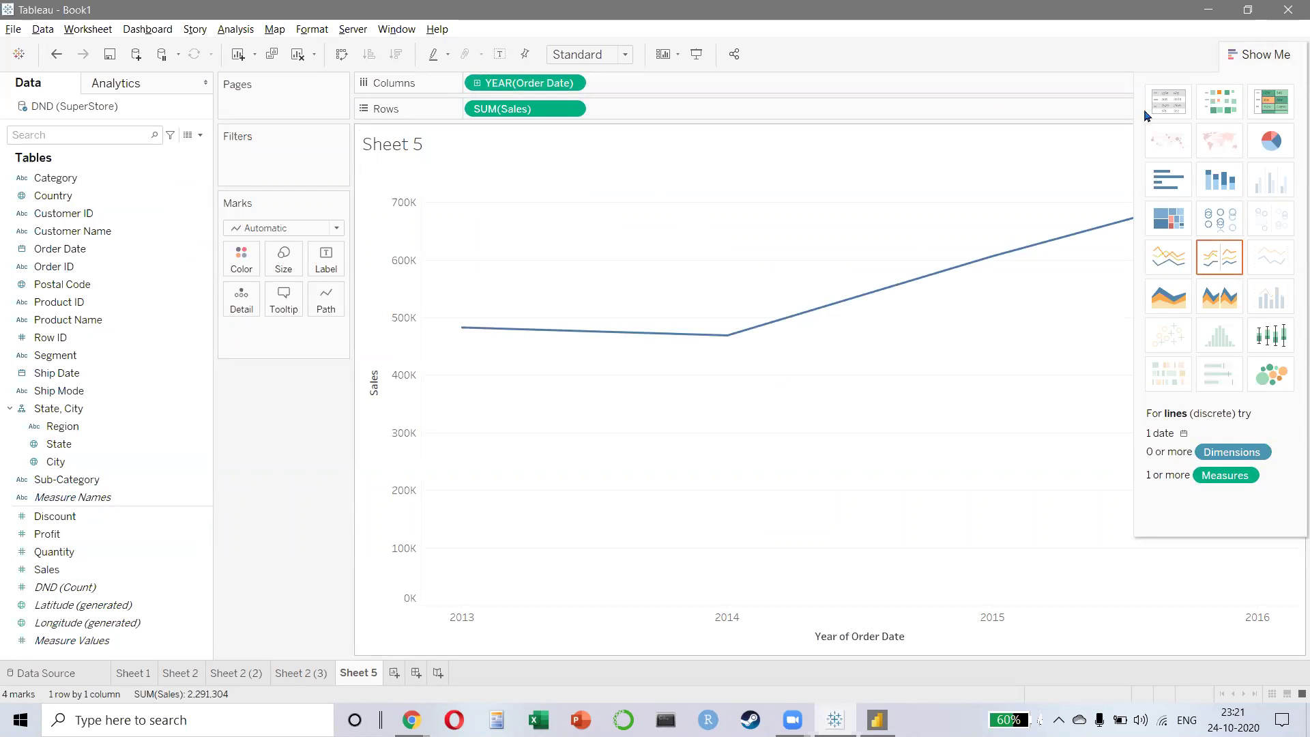
{"action": "left_click", "coordinate": [1231, 53]}
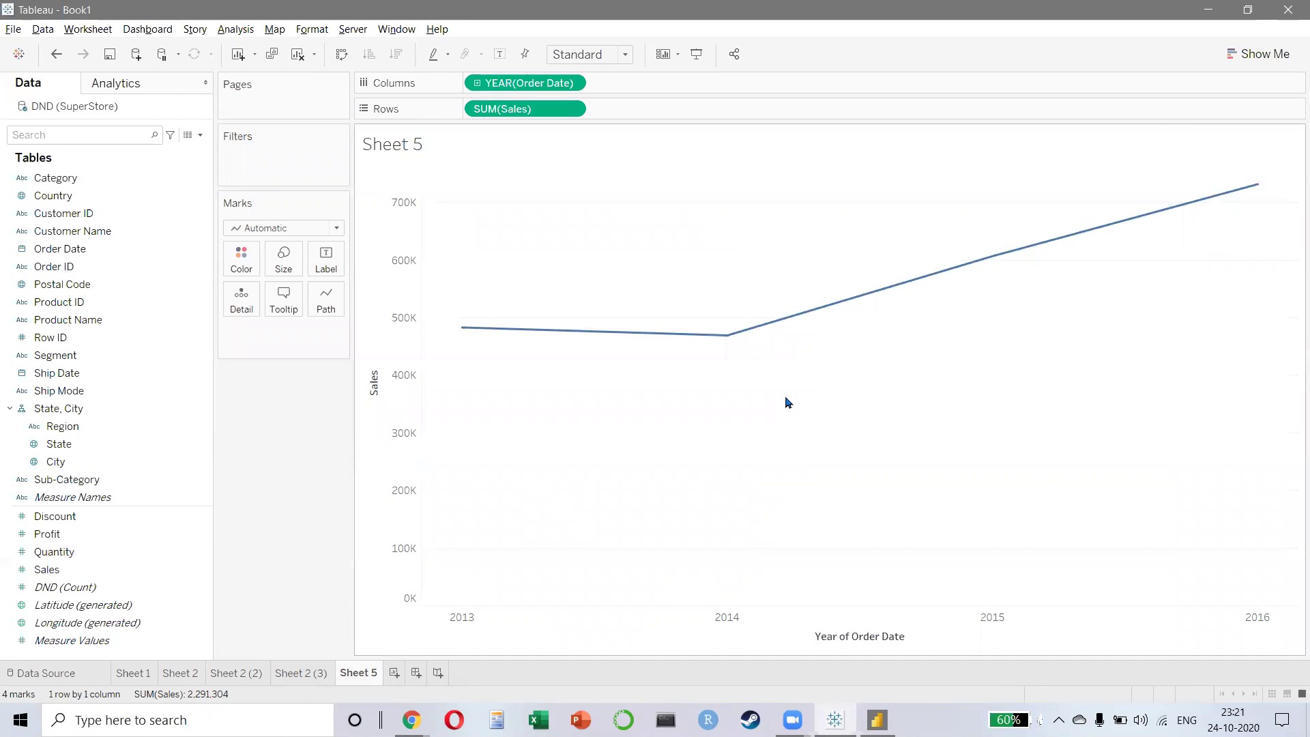
- Switch to Power BI Desktop and add a new blank report page
{"action": "key", "text": "alt+Tab"}
{"action": "key", "text": "alt+Tab"}
{"action": "key", "text": "alt+Tab"}
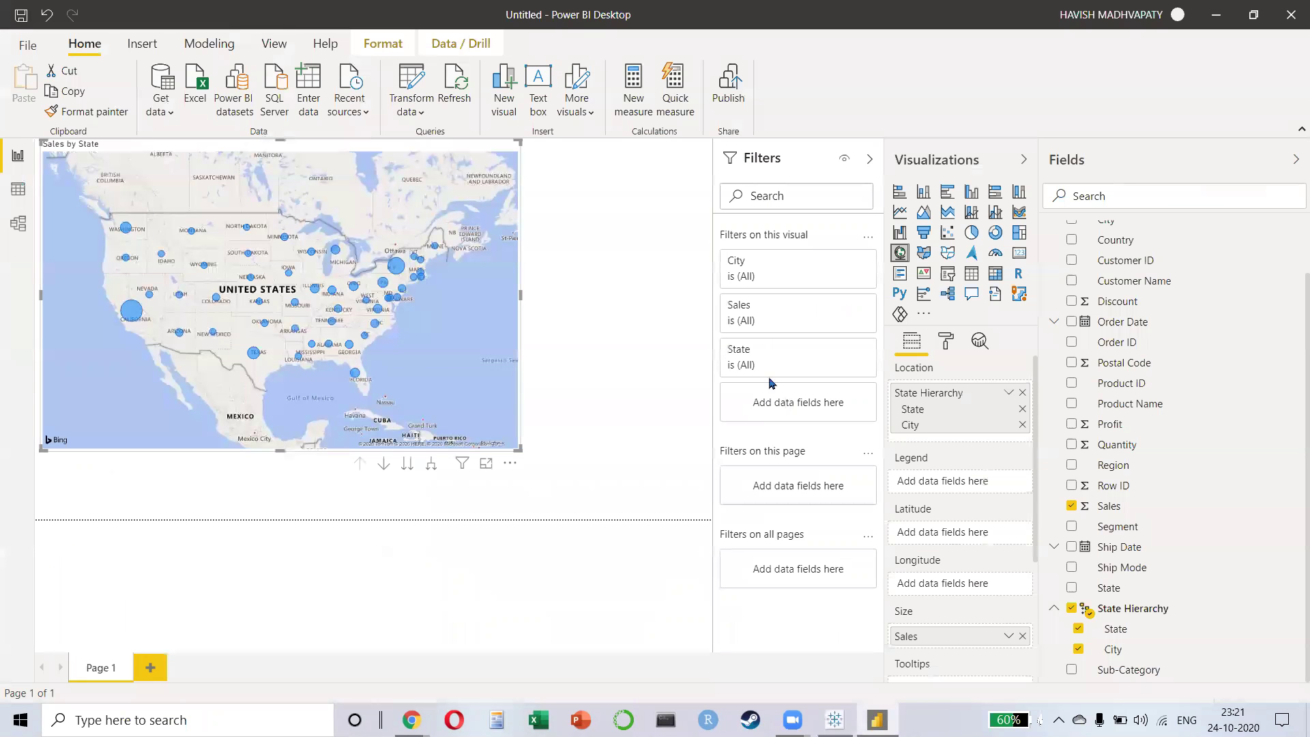
{"action": "left_click", "coordinate": [150, 668]}
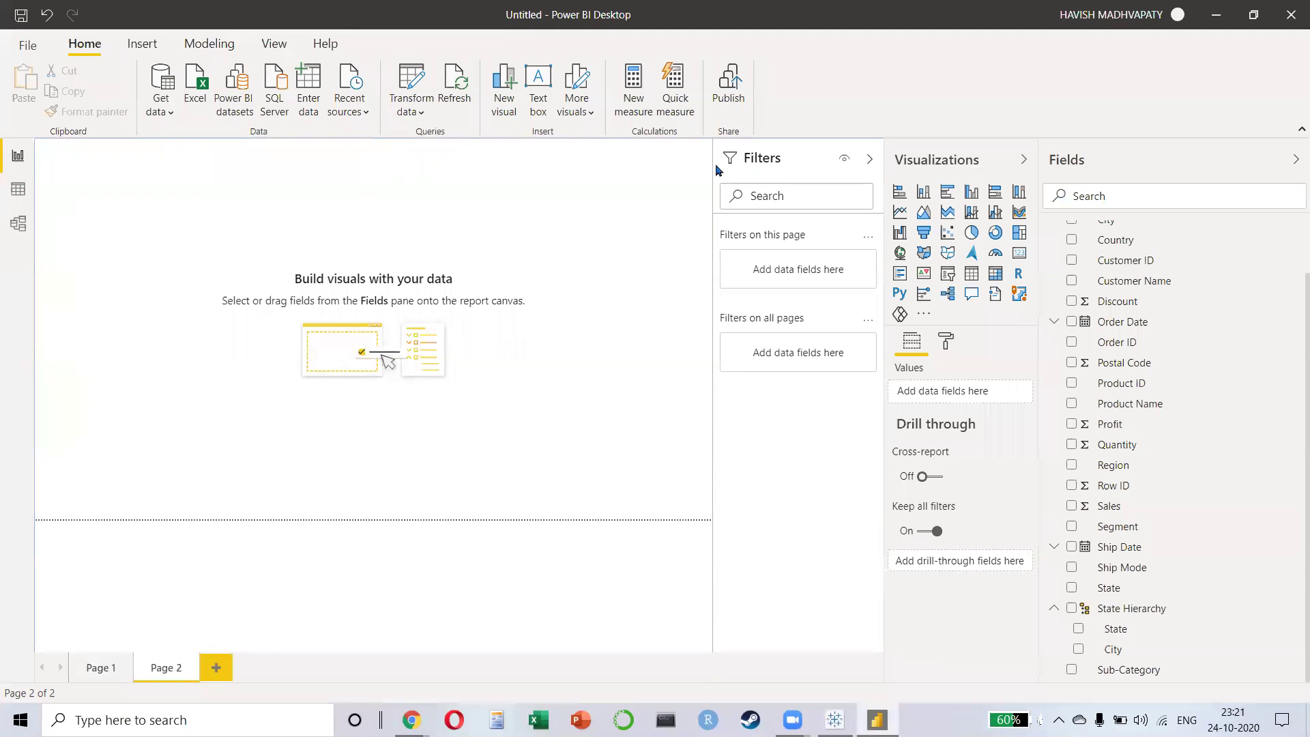
- Build a line chart of Sales by Order Date year on the blank report page and enlarge it
{"action": "left_click", "coordinate": [868, 162]}
{"action": "left_click", "coordinate": [899, 212]}
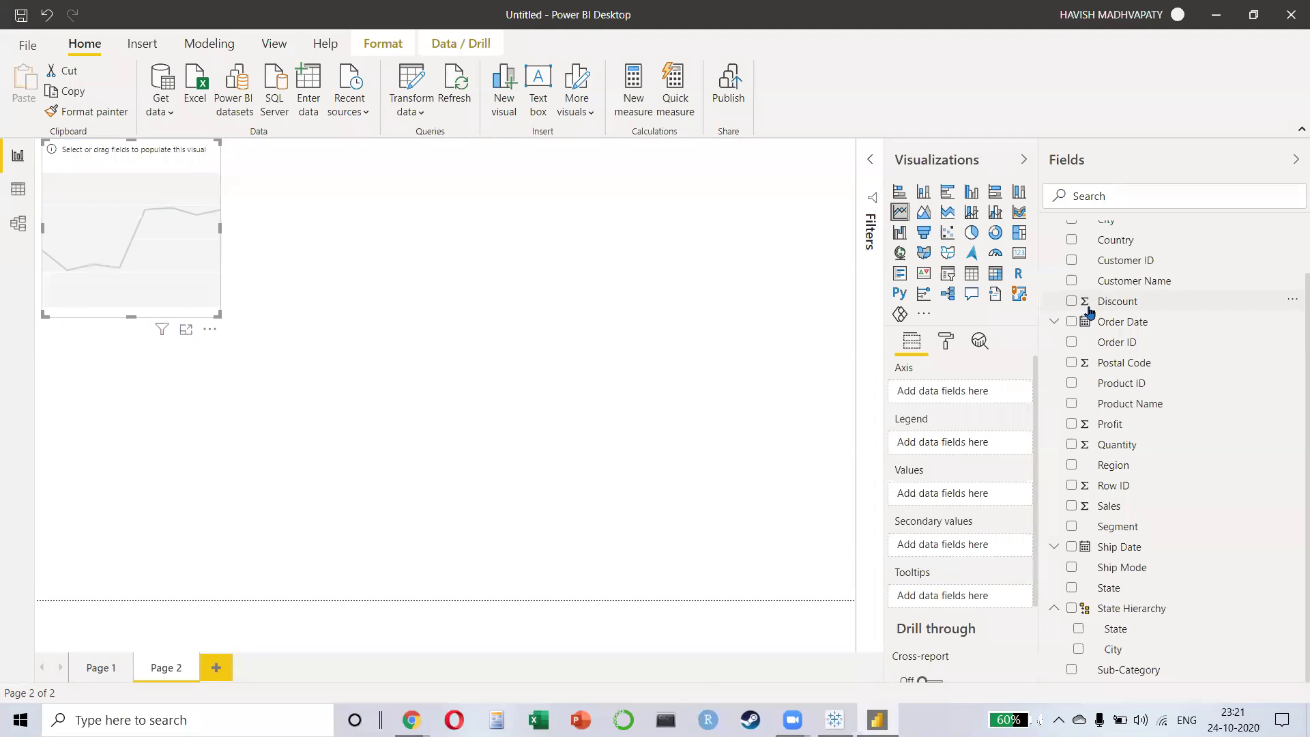
{"action": "left_click", "coordinate": [1071, 322]}
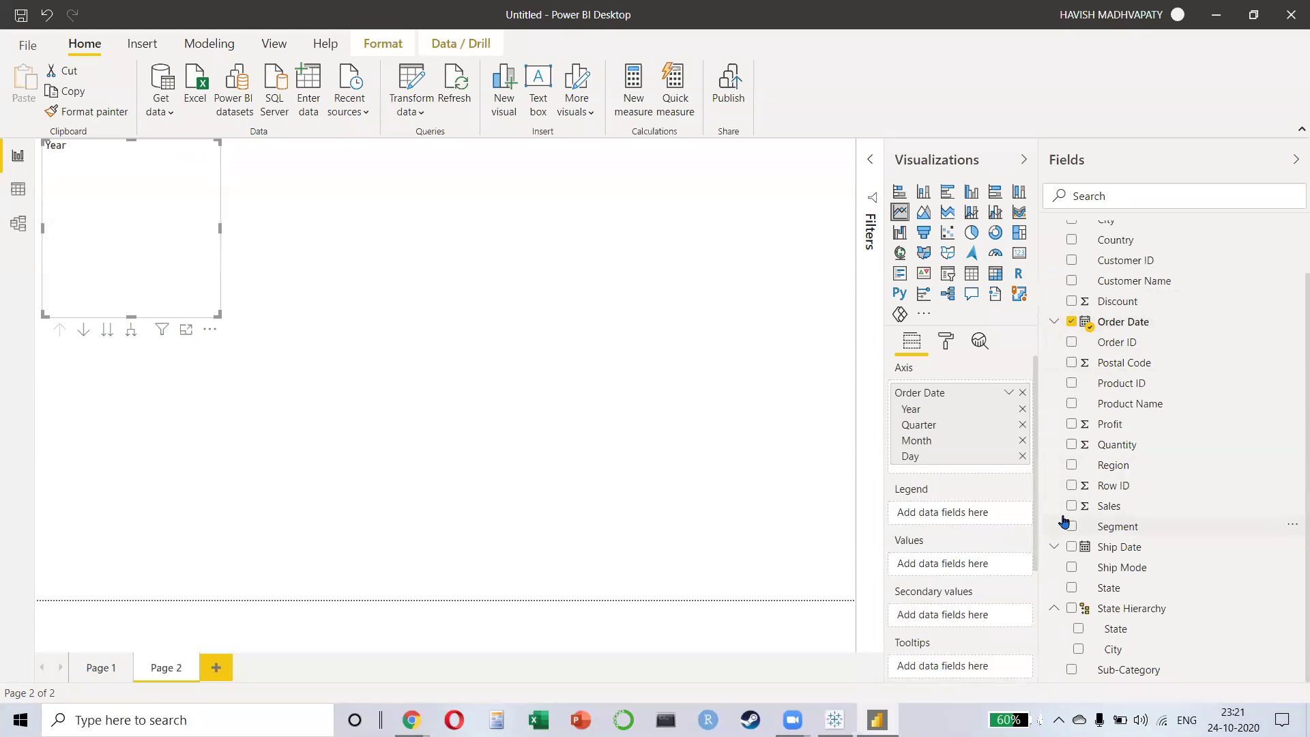
{"action": "left_click", "coordinate": [1072, 505]}
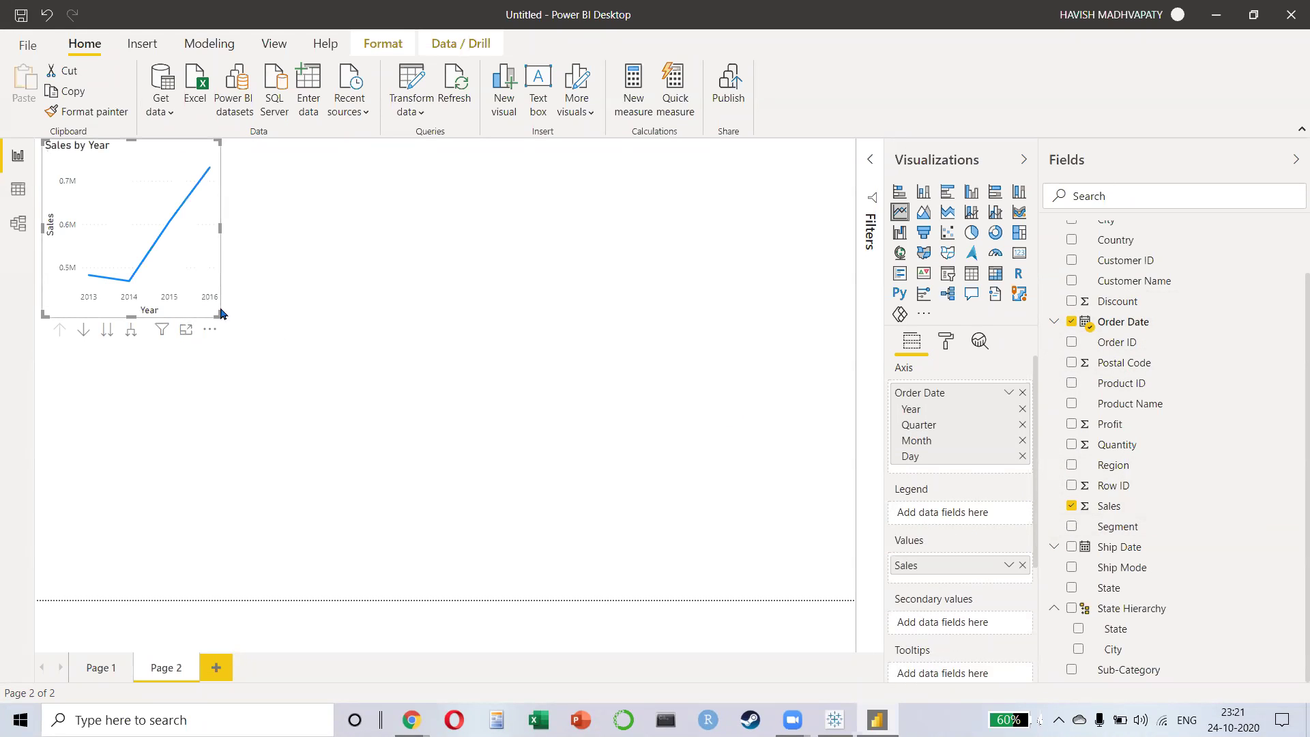
{"action": "left_click_drag", "start_coordinate": [219, 316], "coordinate": [554, 477]}
- Expand Order Date to the quarter and month levels in both the Power BI and Tableau line charts
{"action": "key", "text": "alt+Tab"}
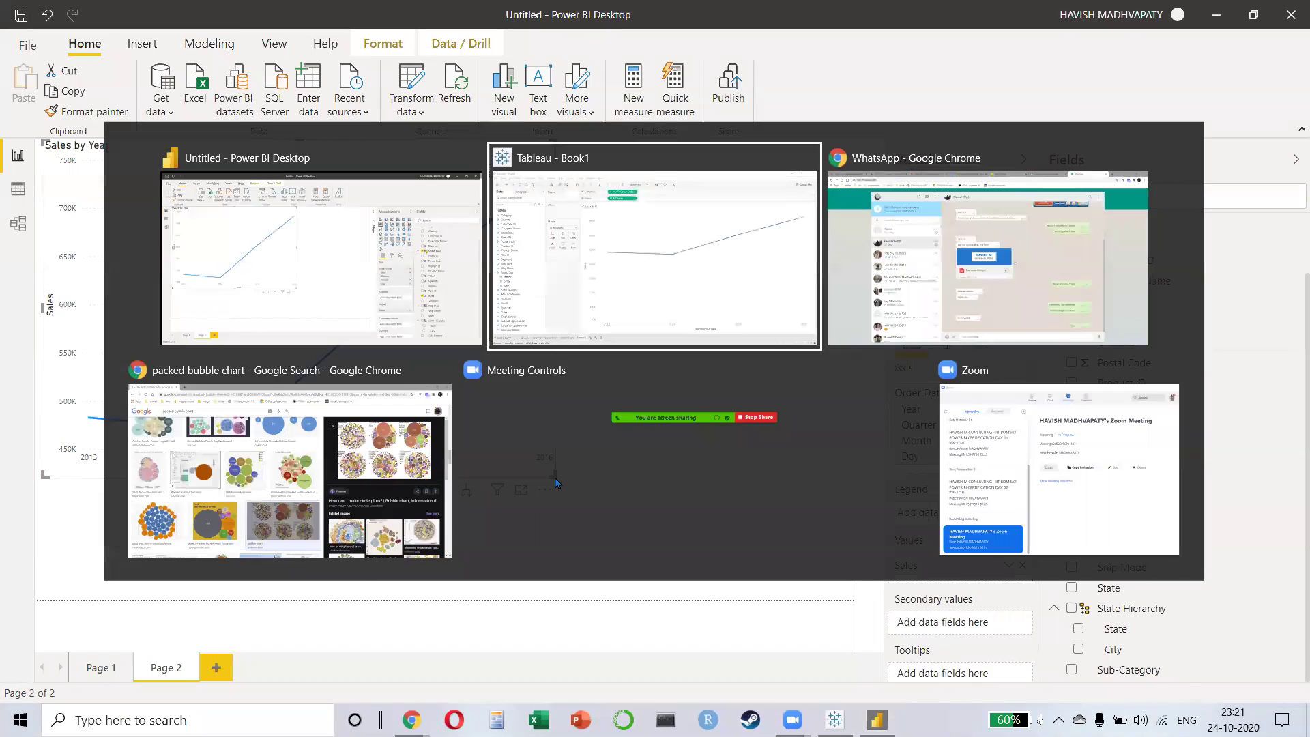
{"action": "key", "text": "alt+Tab"}
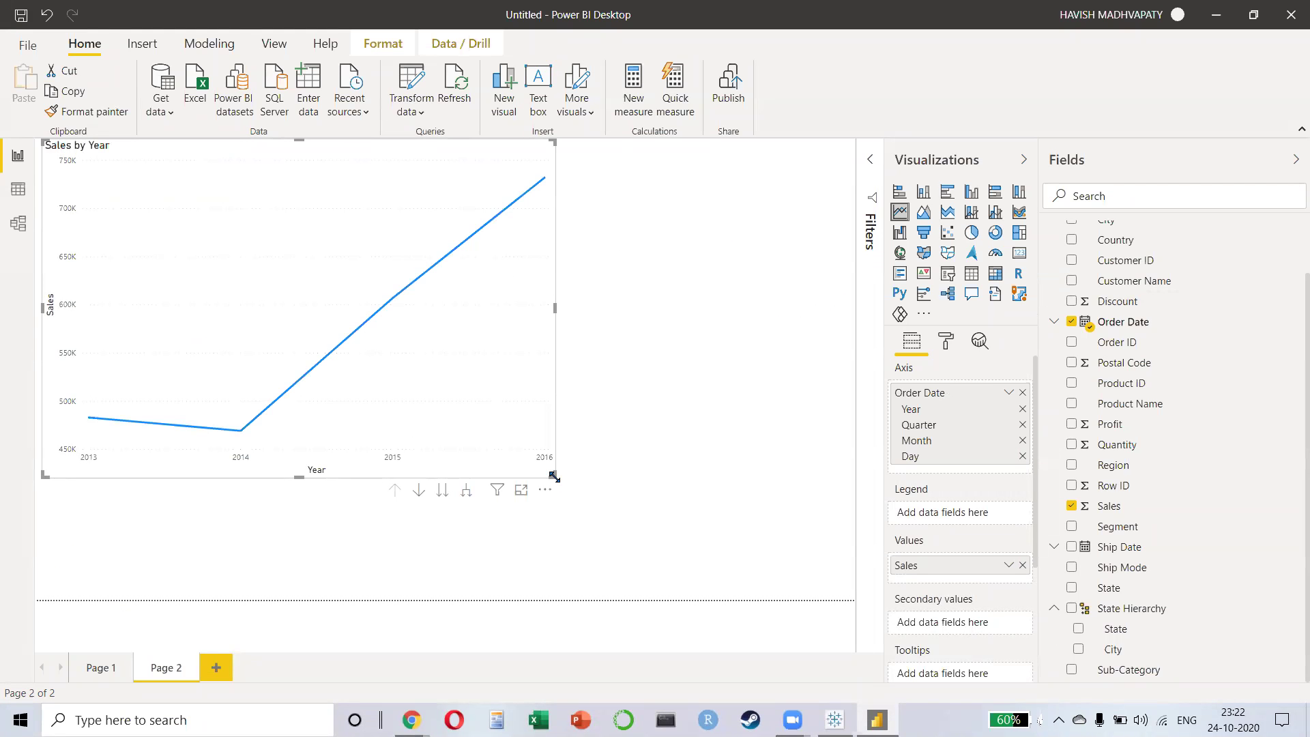
{"action": "left_click", "coordinate": [463, 499]}
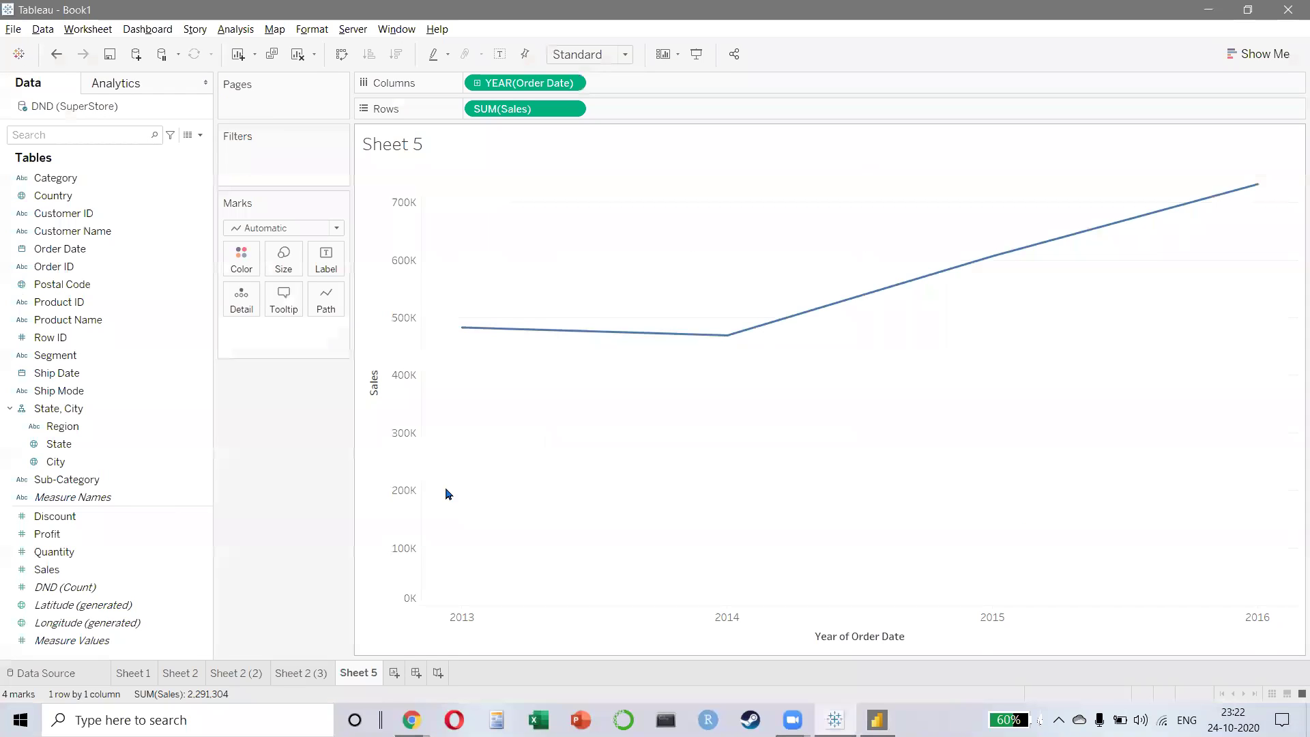
{"action": "left_click", "coordinate": [476, 83]}
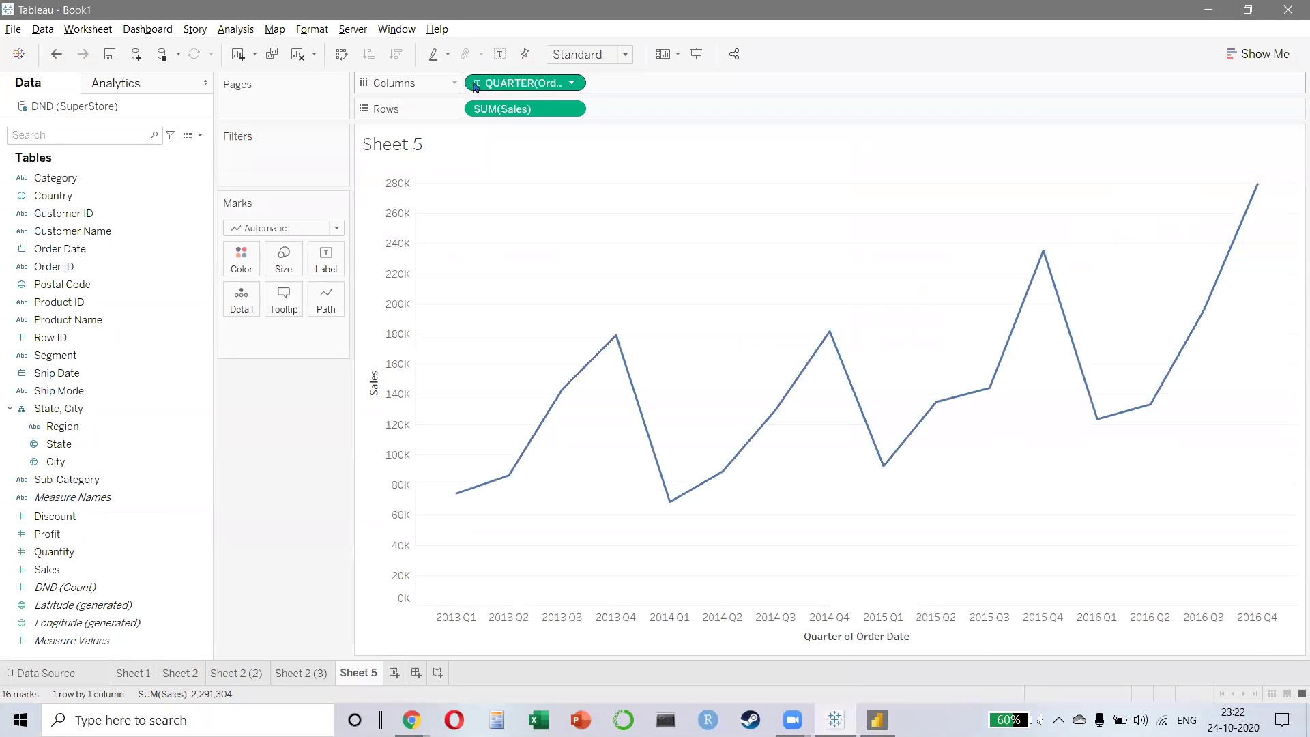
{"action": "left_click", "coordinate": [476, 83]}
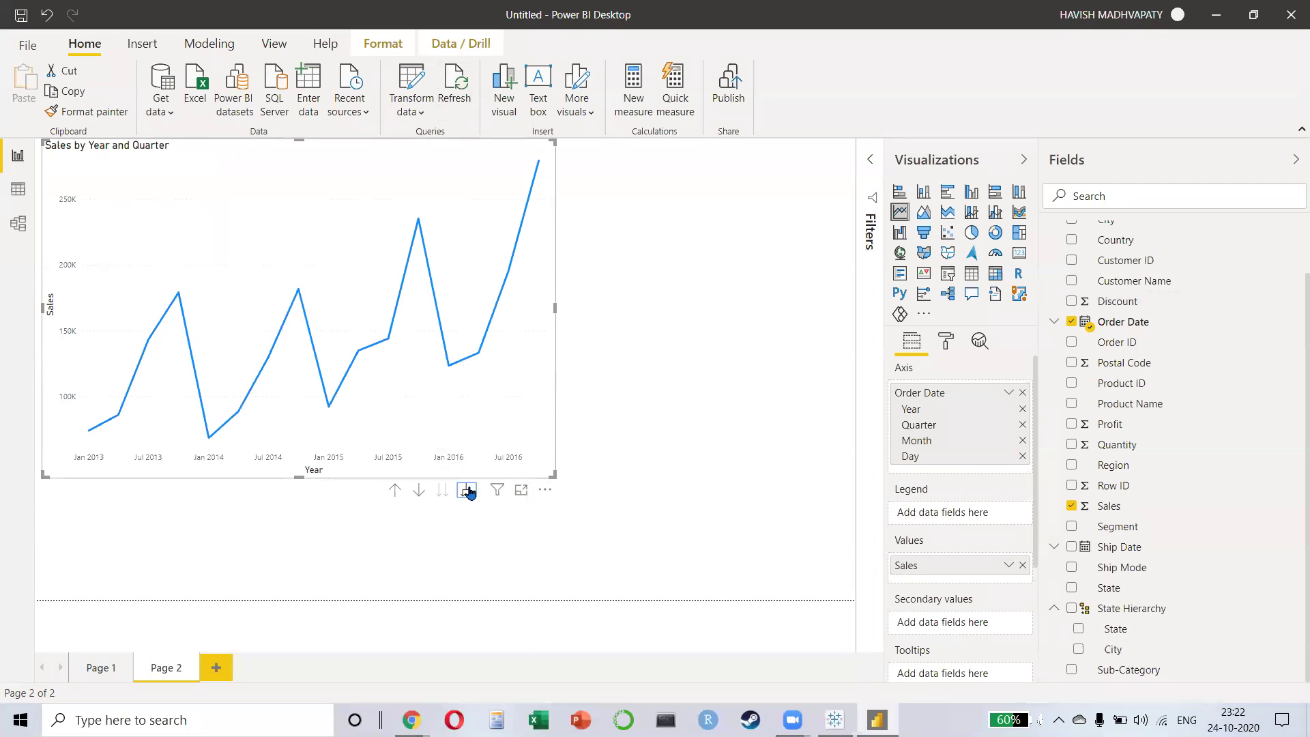
{"action": "left_click", "coordinate": [467, 491]}
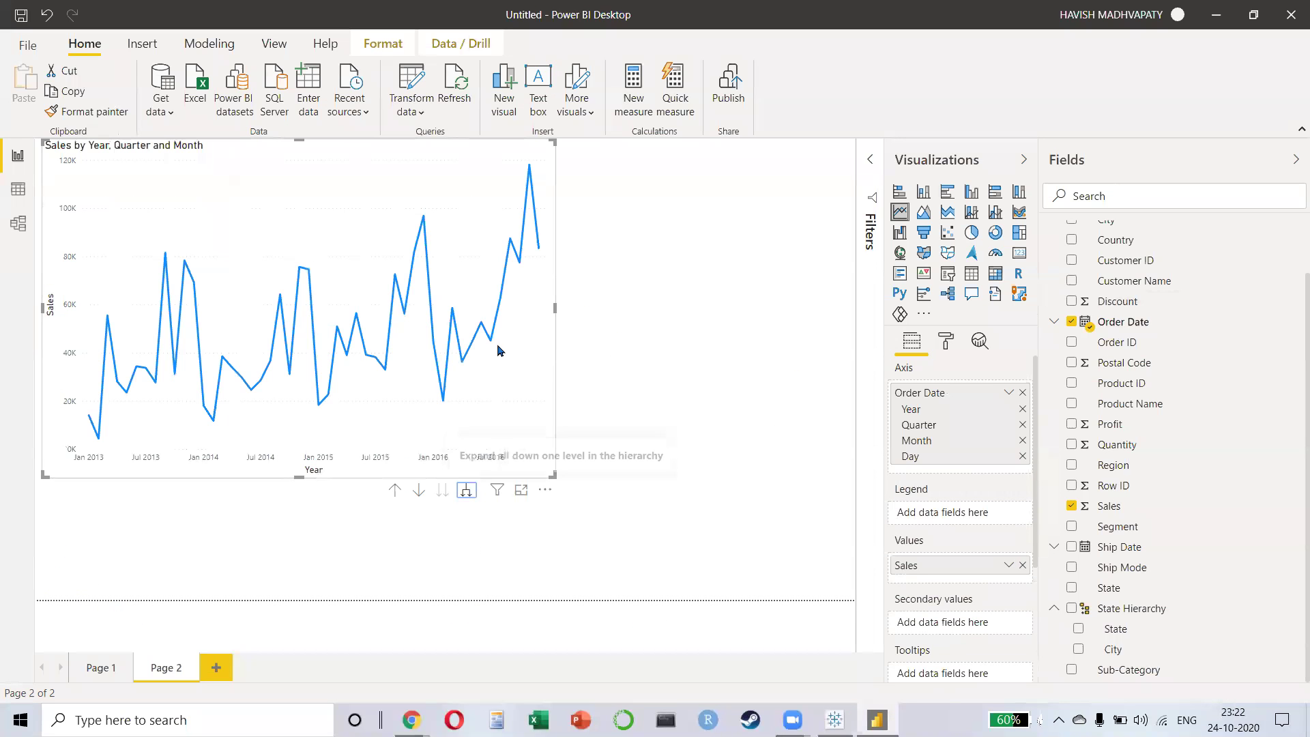
- Drill the Power BI chart back up to year, and in Tableau try the week level before setting Order Date to continuous Year
{"action": "left_click", "coordinate": [395, 491]}
{"action": "left_click", "coordinate": [395, 492]}
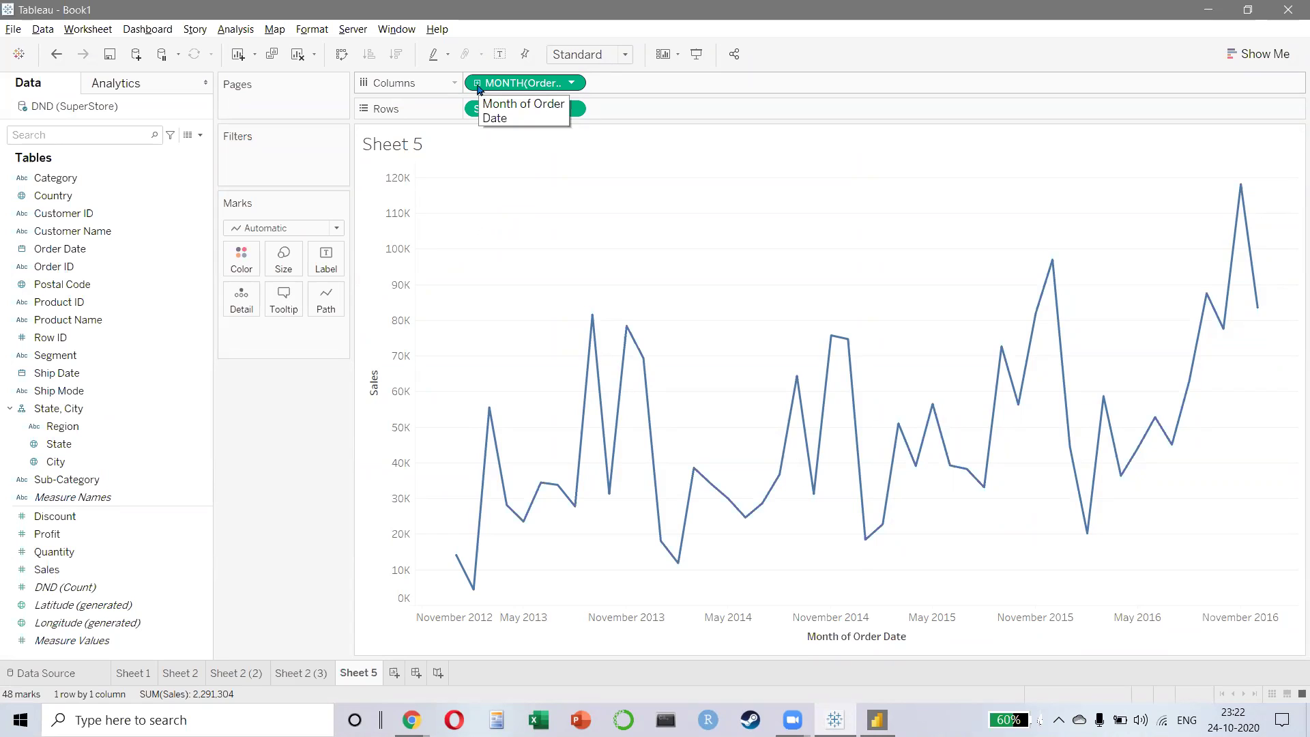
{"action": "left_click", "coordinate": [477, 85]}
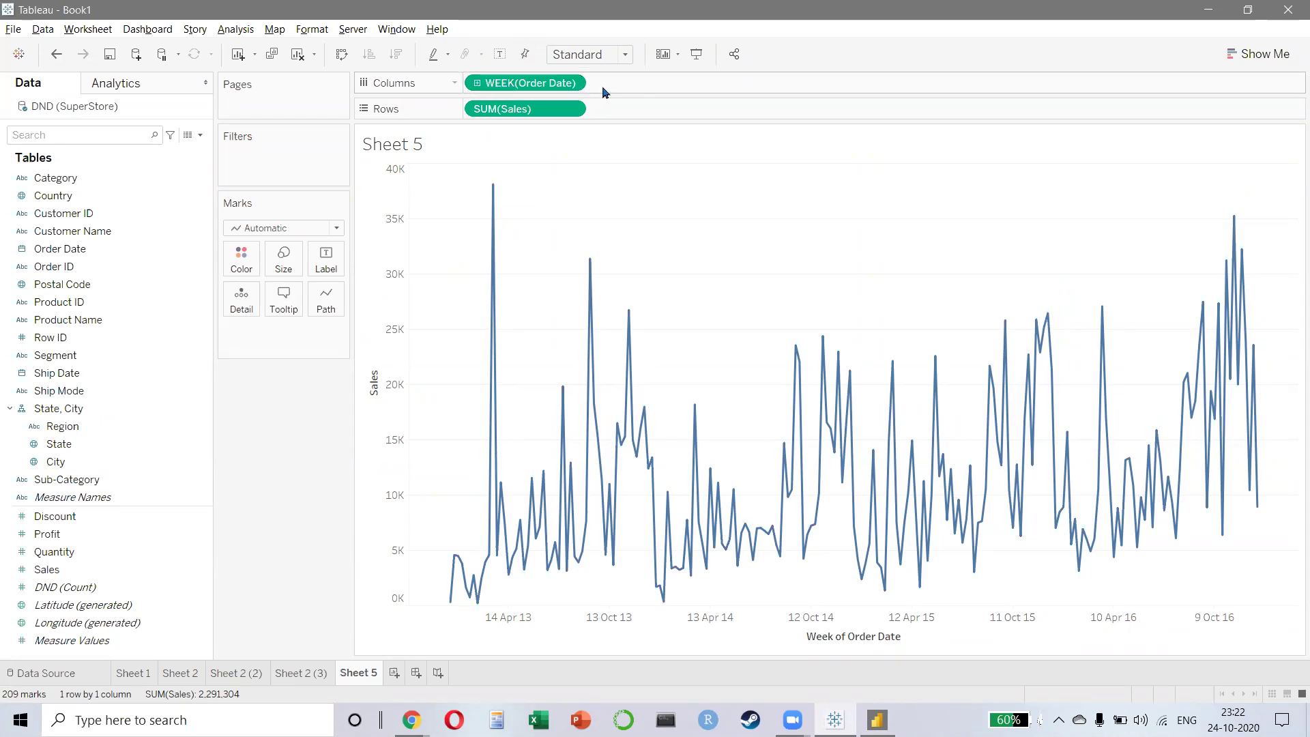
{"action": "left_click", "coordinate": [572, 83]}
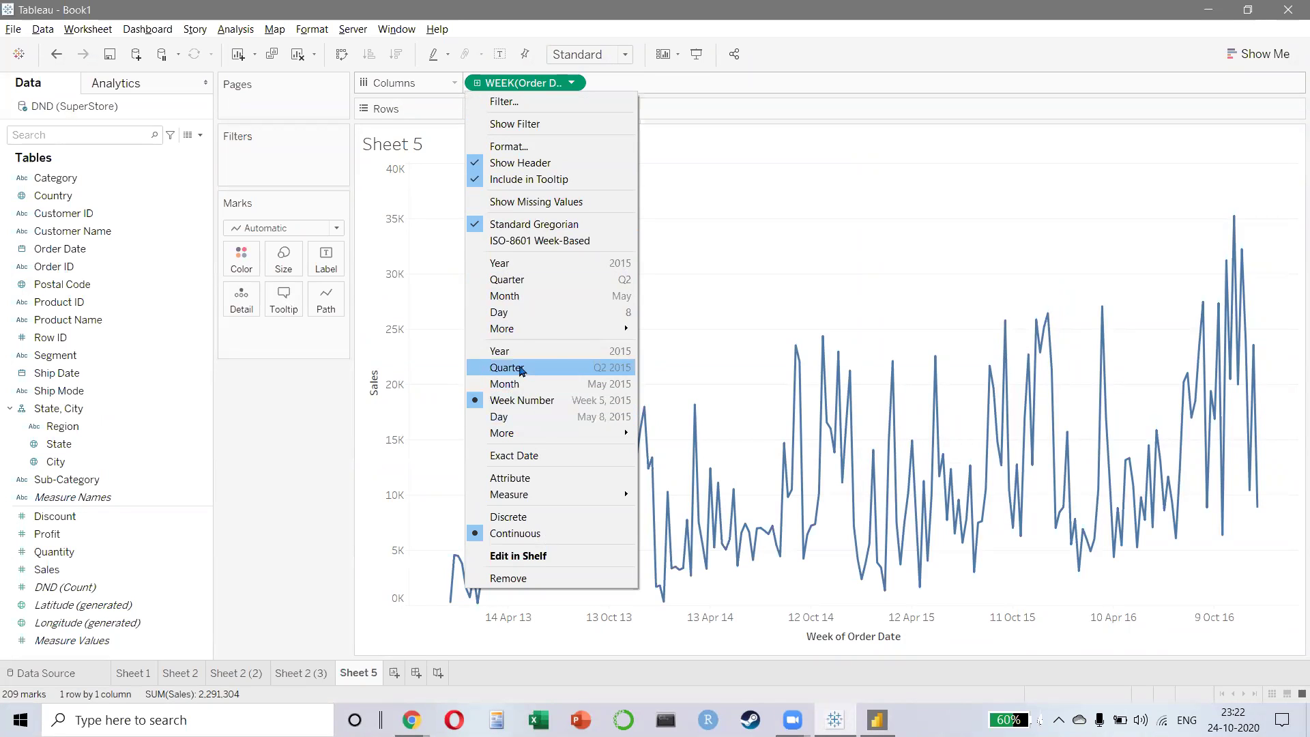
{"action": "left_click", "coordinate": [515, 351]}
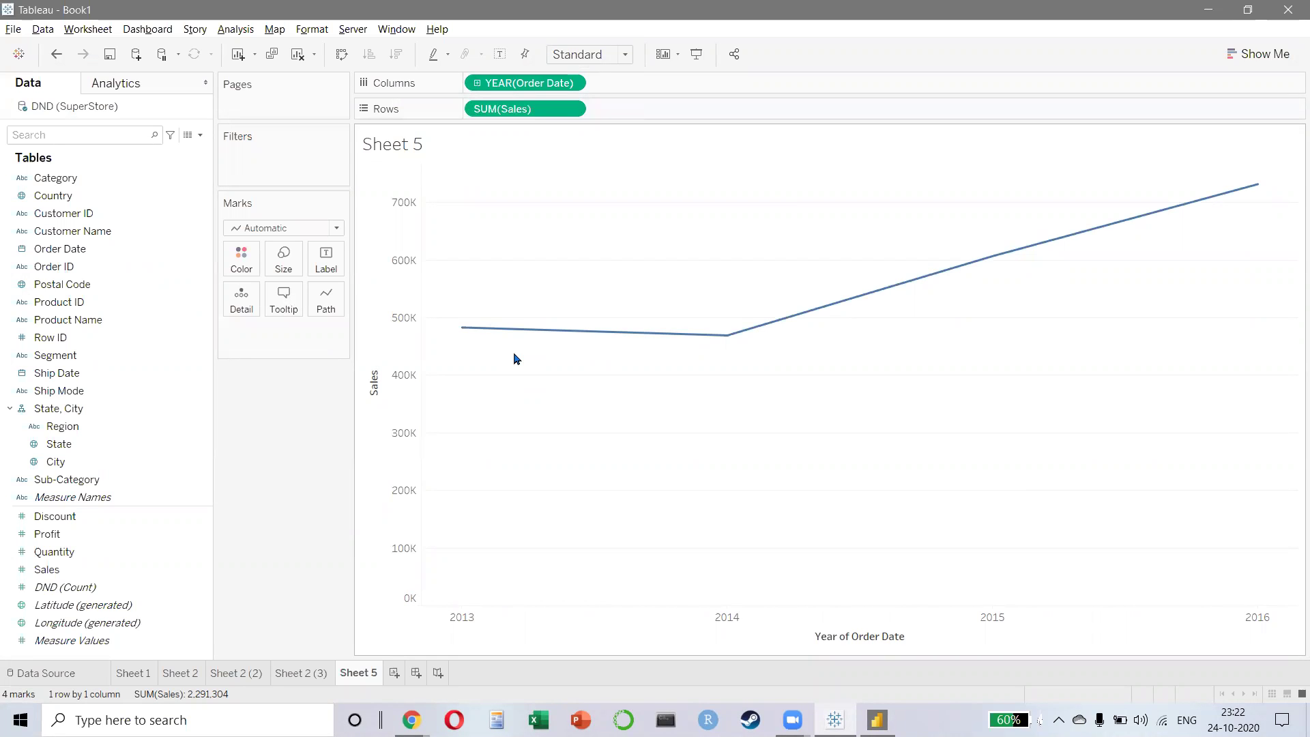
- Switch to Power BI, move the chart between the year and combined quarter levels, and inspect the Qtr 3 and Qtr 4 points
{"action": "key", "text": "alt+Tab"}
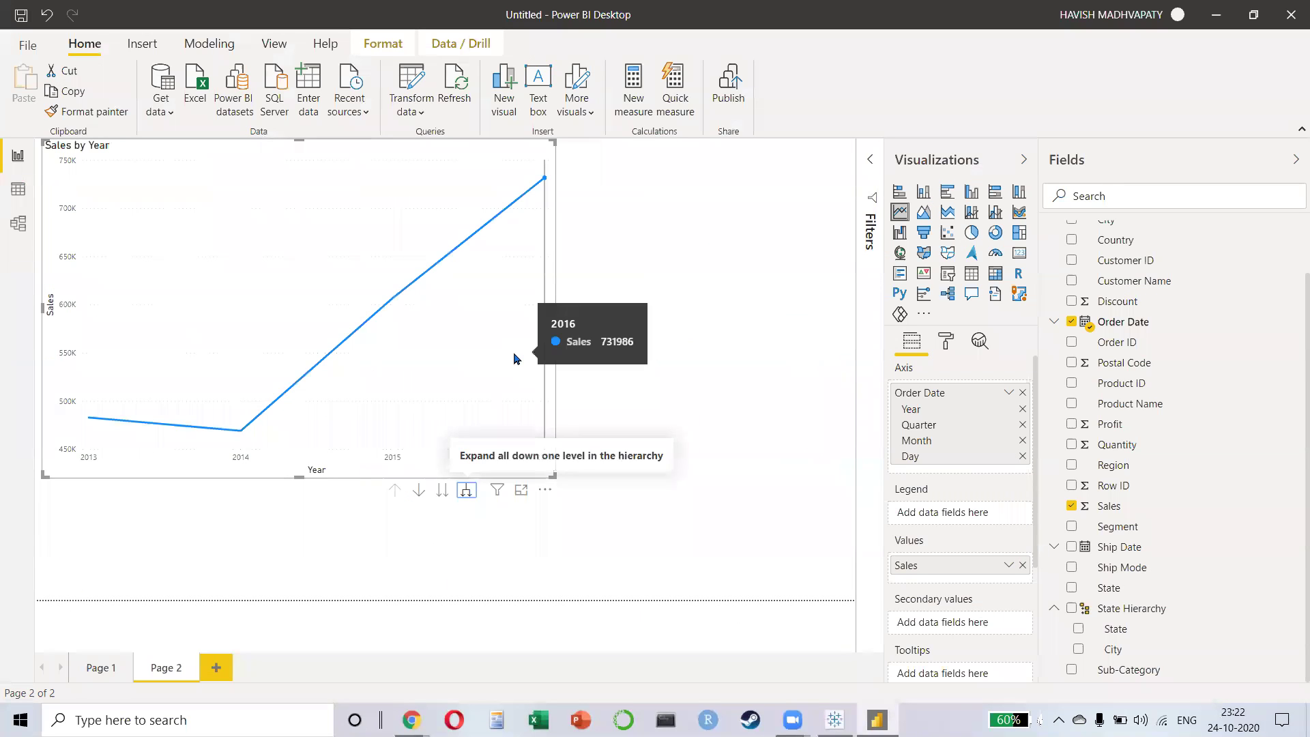
{"action": "left_click", "coordinate": [441, 495]}
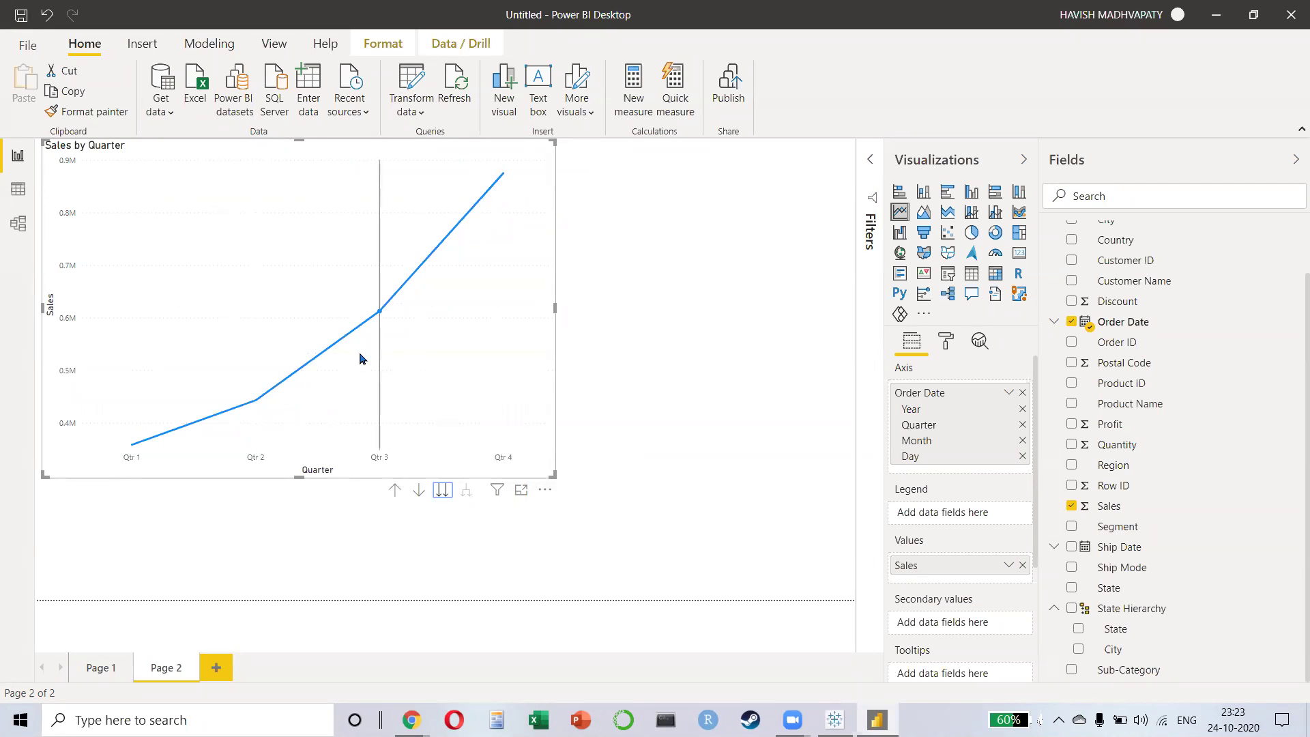
{"action": "mouse_move", "coordinate": [361, 356]}
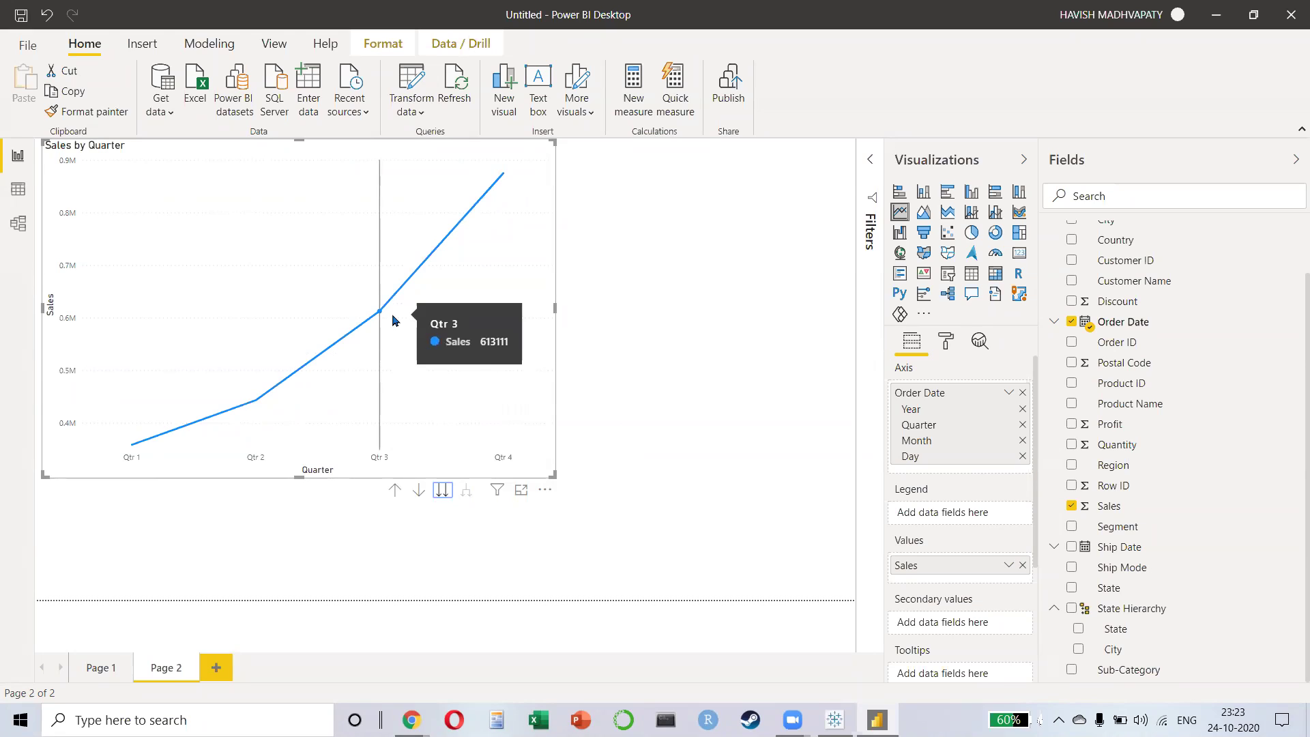
{"action": "mouse_move", "coordinate": [484, 210]}
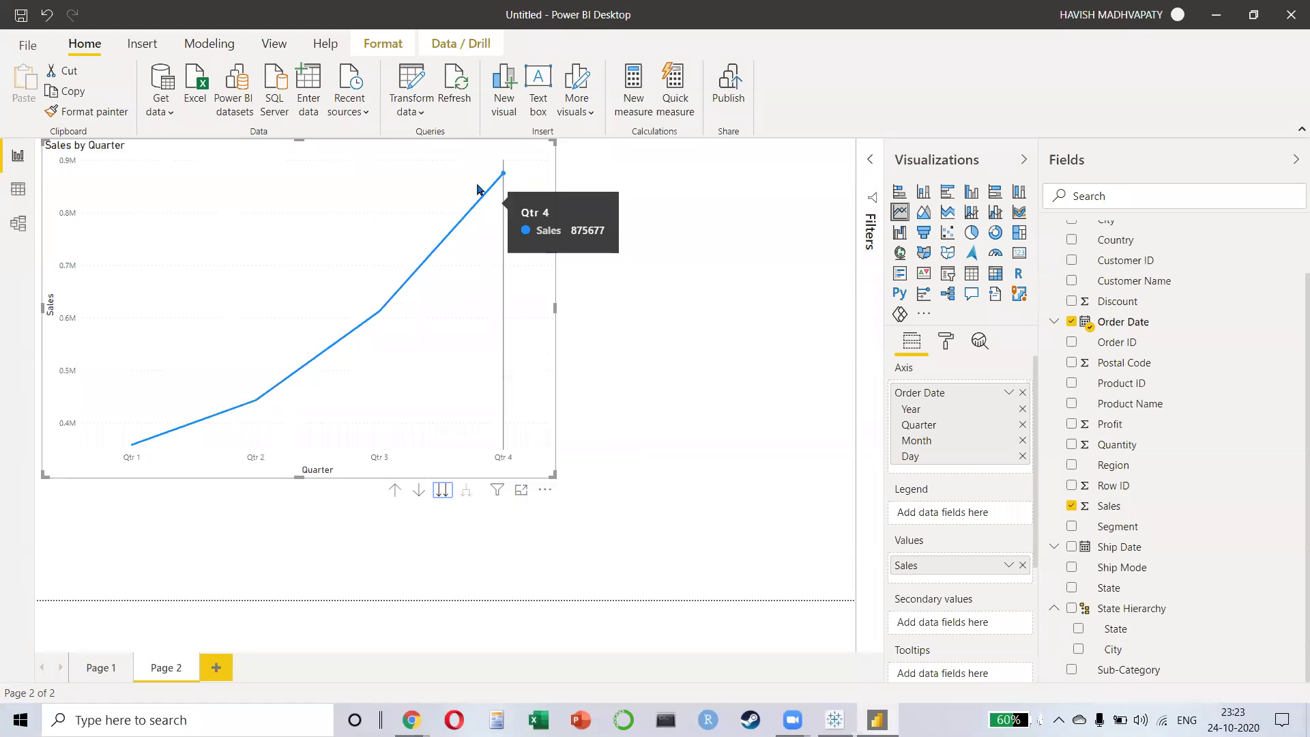
{"action": "left_click", "coordinate": [395, 489]}
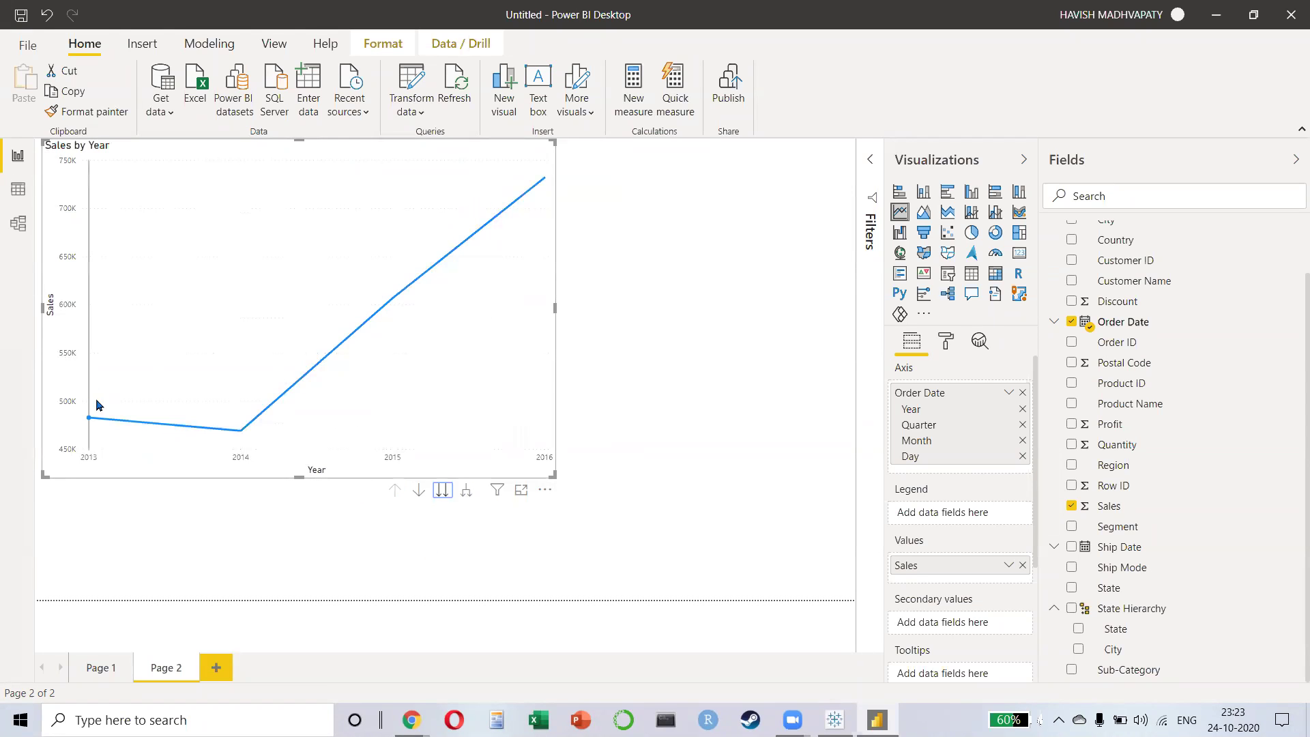
{"action": "left_click", "coordinate": [442, 491]}
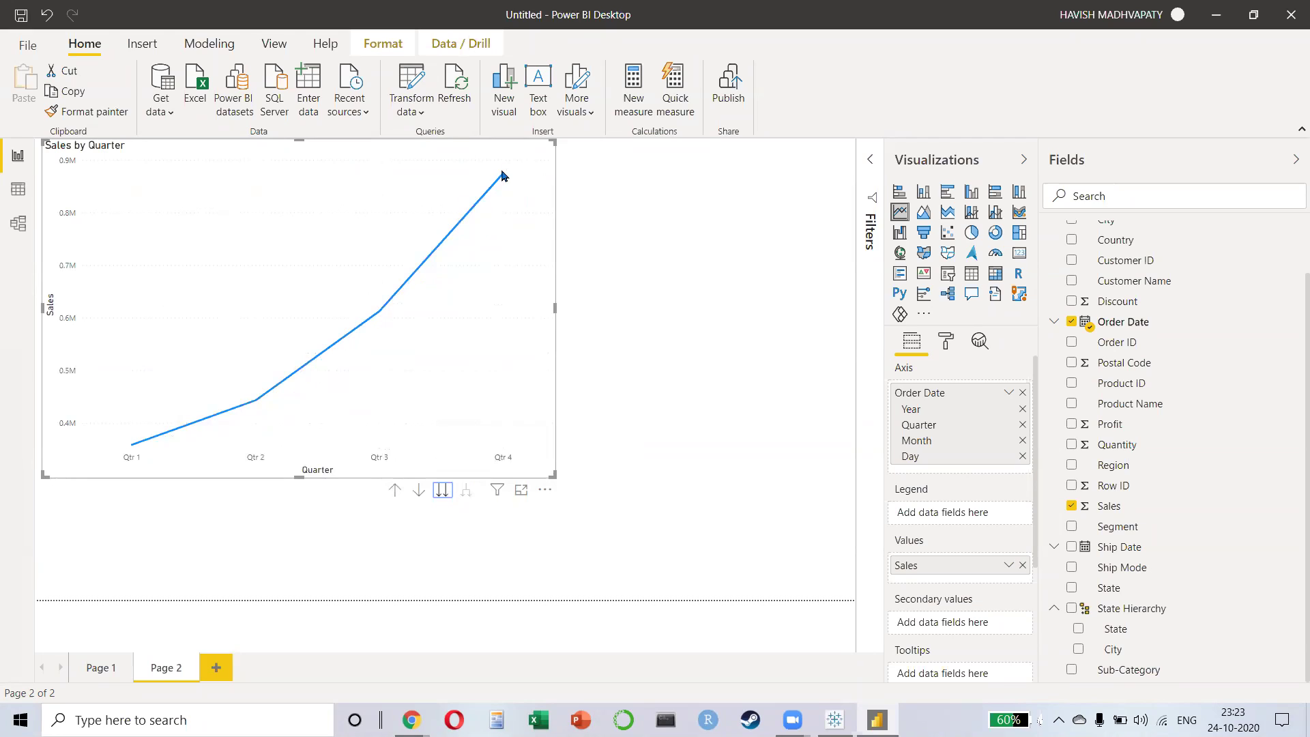
{"action": "mouse_move", "coordinate": [501, 179]}
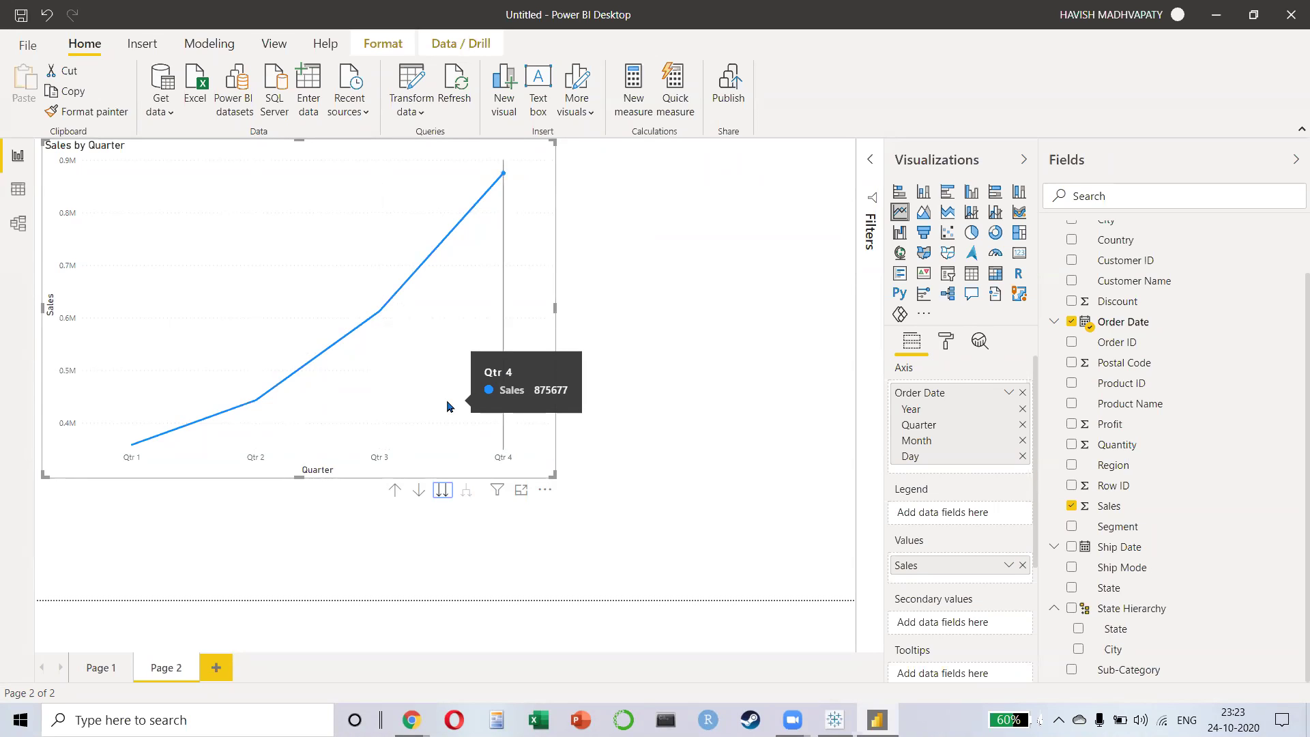
- Change the aggregation of Sales in the quarterly chart to Average and inspect the Qtr 4 point
{"action": "left_click", "coordinate": [1008, 565]}
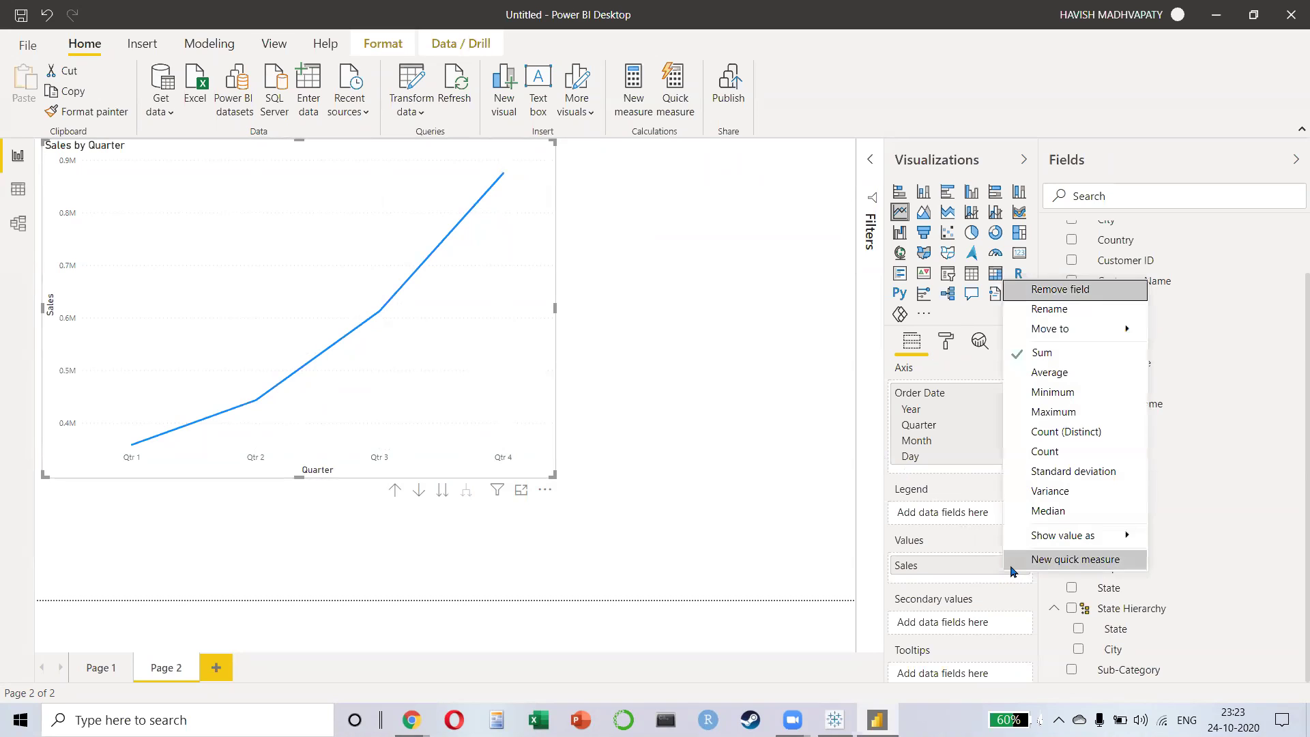
{"action": "left_click", "coordinate": [1030, 373]}
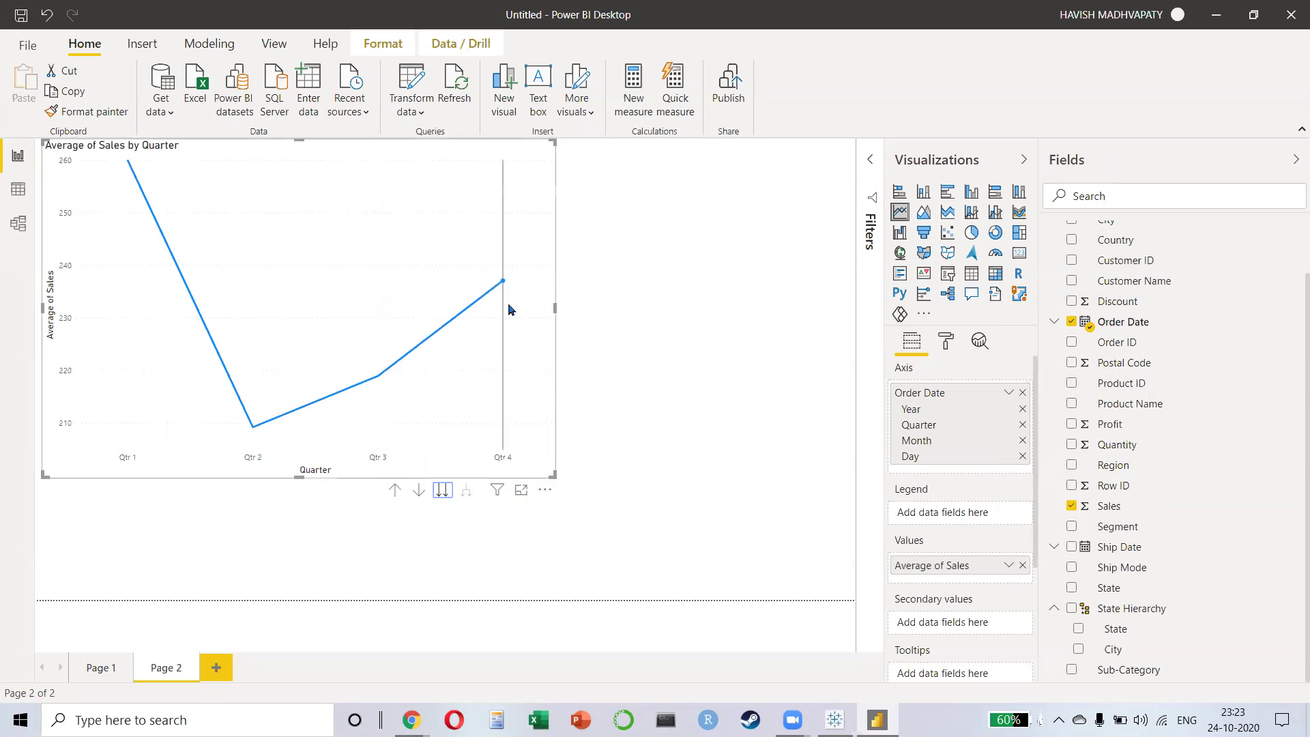
{"action": "mouse_move", "coordinate": [508, 305]}
{"action": "mouse_move", "coordinate": [476, 339]}
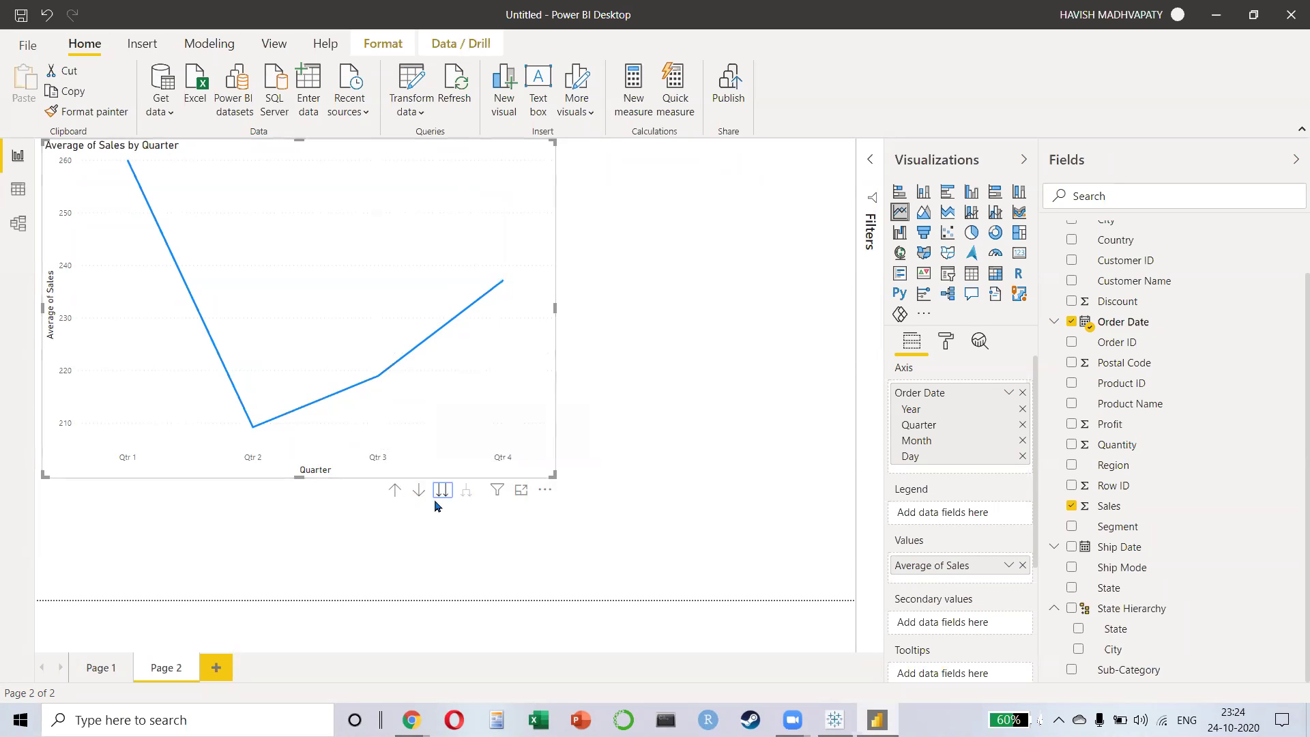
- Switch to Tableau, set Order Date on Columns to the discrete Quarter, and inspect the Q4 sales point
{"action": "key", "text": "alt+Tab"}
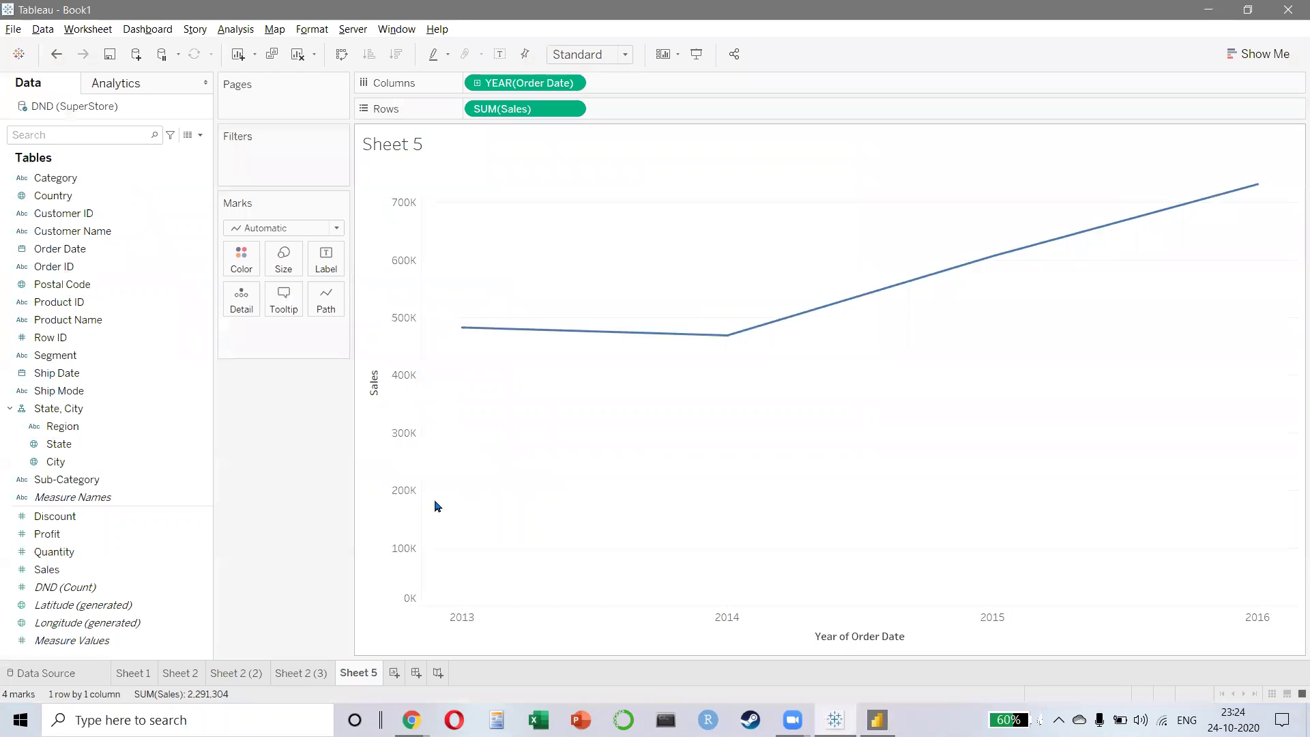
{"action": "right_click", "coordinate": [520, 85]}
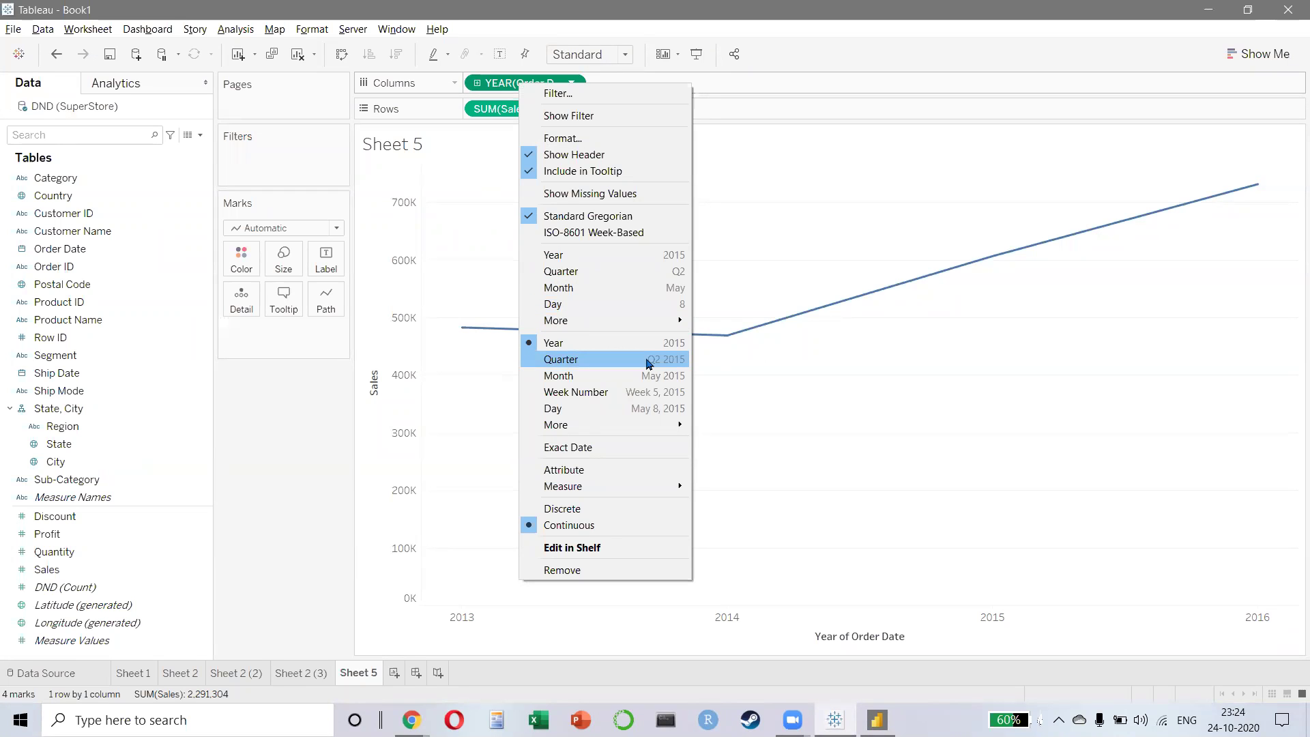
{"action": "left_click", "coordinate": [628, 277]}
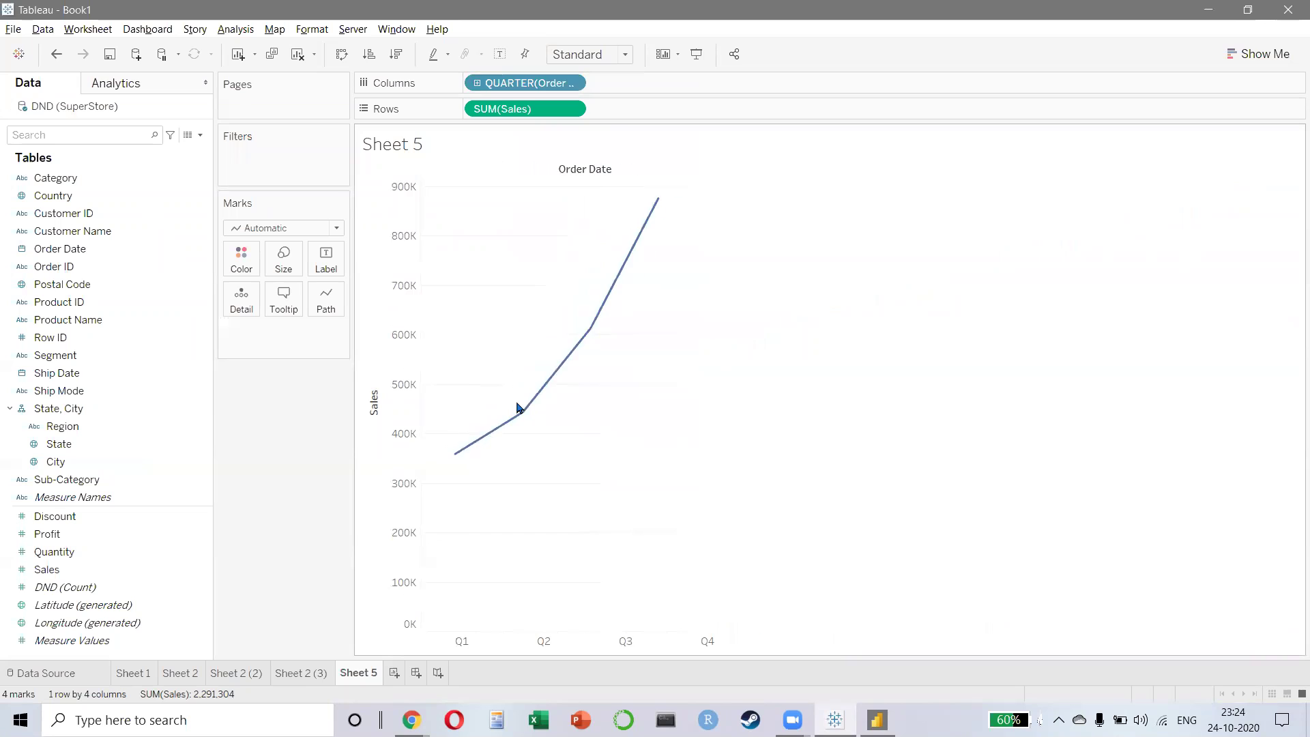
{"action": "mouse_move", "coordinate": [895, 203]}
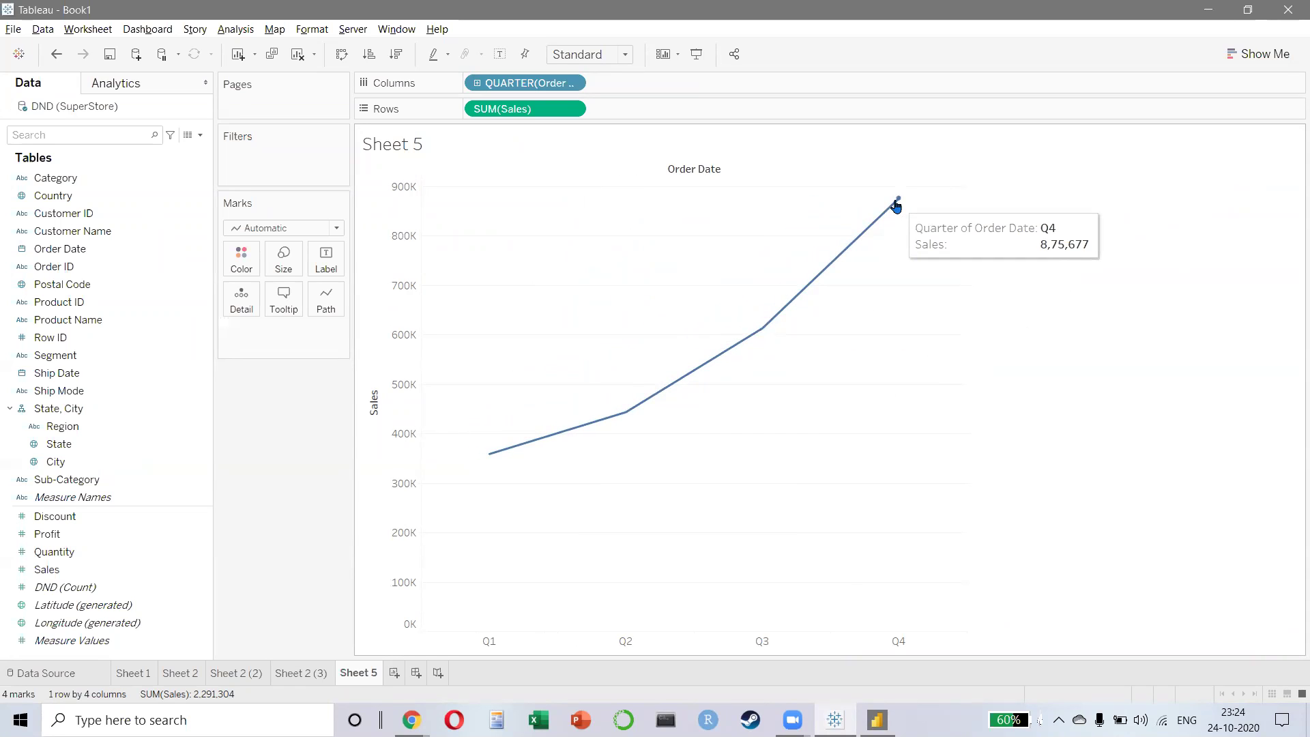
- Switch Order Date to the continuous Quarter and back to the discrete Quarter, rechecking the Q4 point
{"action": "right_click", "coordinate": [535, 82]}
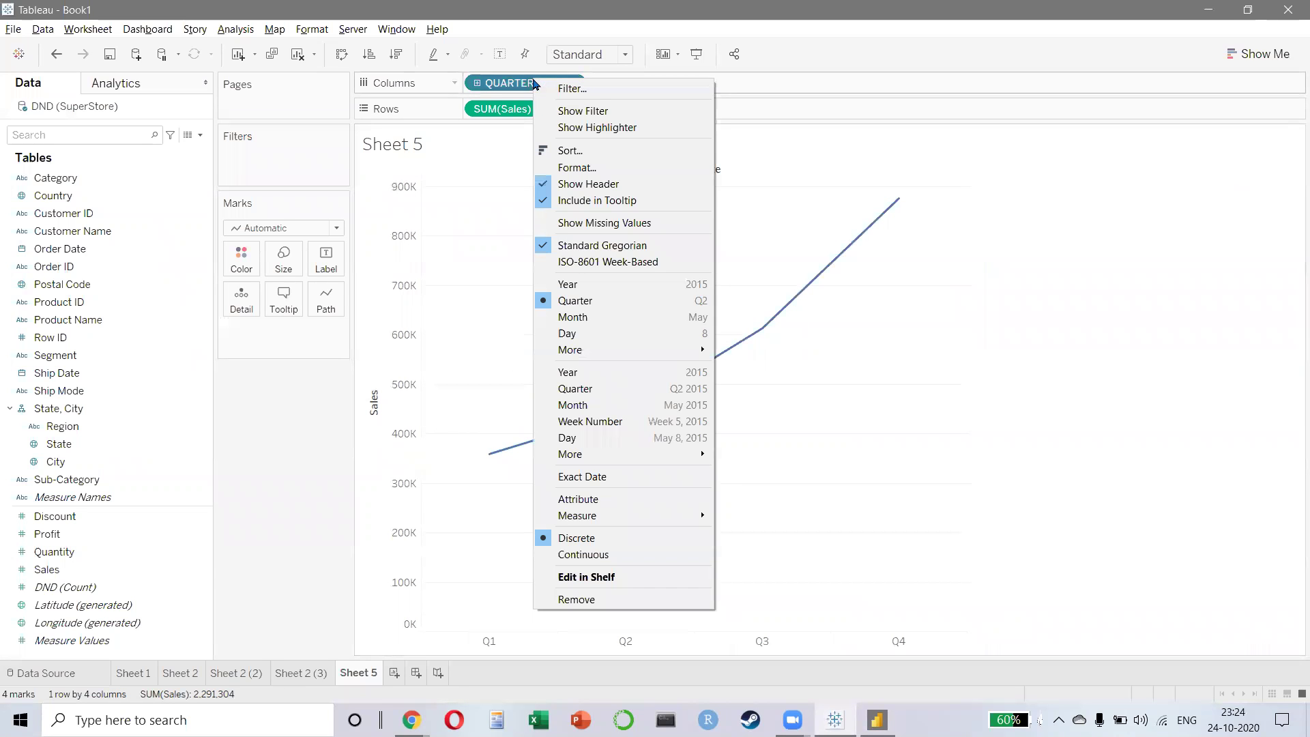
{"action": "left_click", "coordinate": [573, 388]}
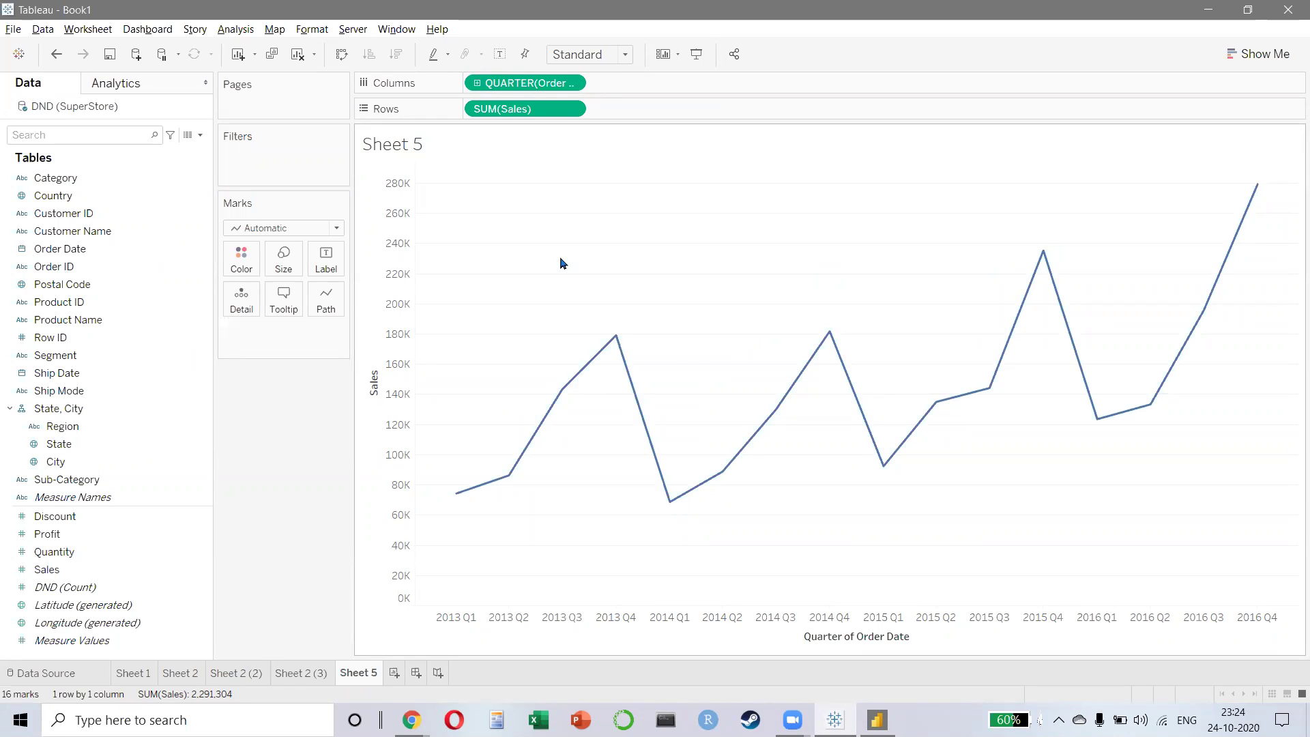
{"action": "right_click", "coordinate": [538, 90]}
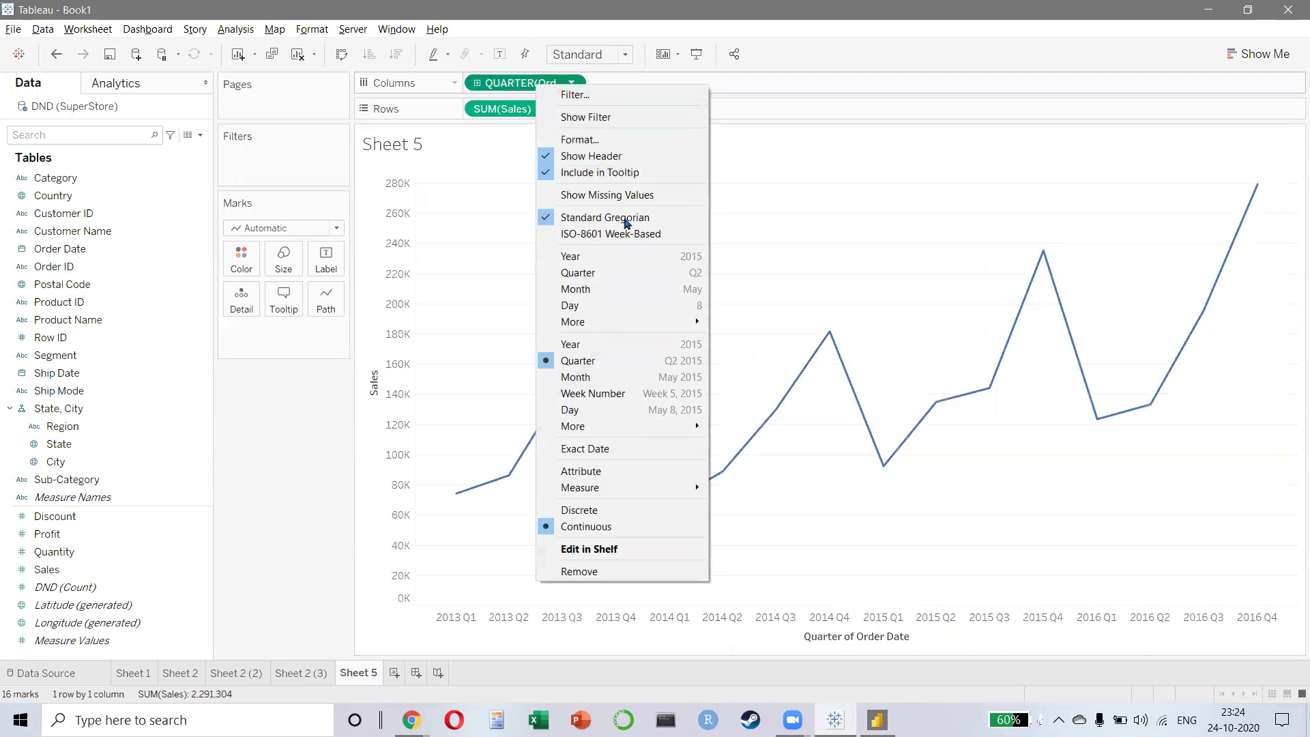
{"action": "left_click", "coordinate": [573, 273]}
{"action": "mouse_move", "coordinate": [888, 213]}
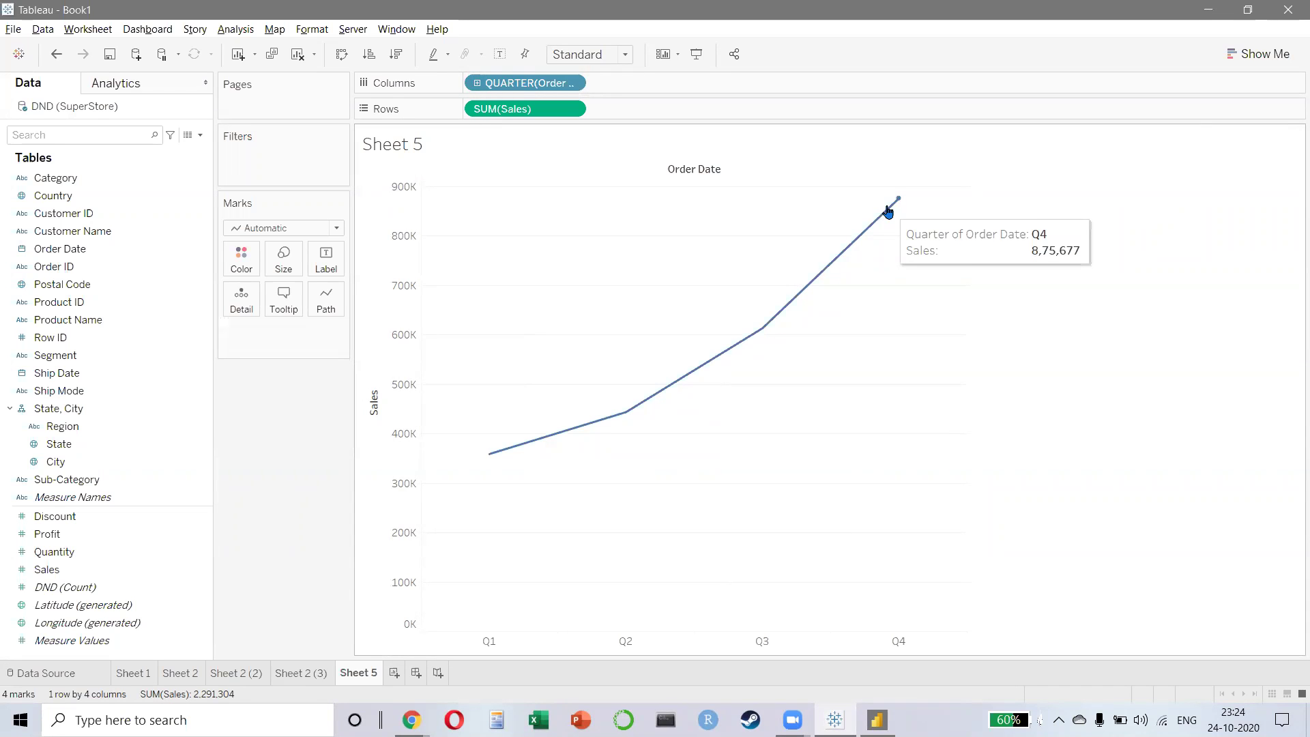
- Compare with the quarterly chart in Power BI, return to Tableau, and examine the discrete and continuous date options for Order Date
{"action": "key", "text": "alt+Tab"}
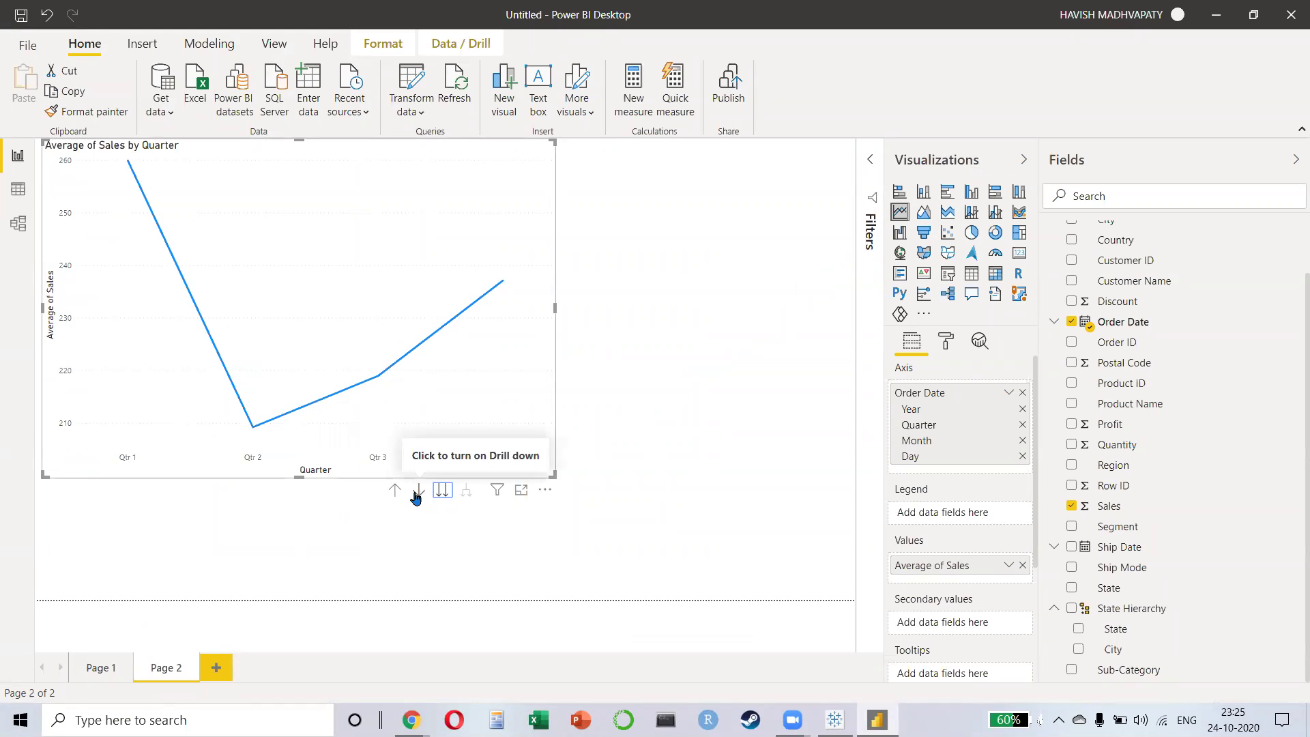
{"action": "key", "text": "alt+Tab"}
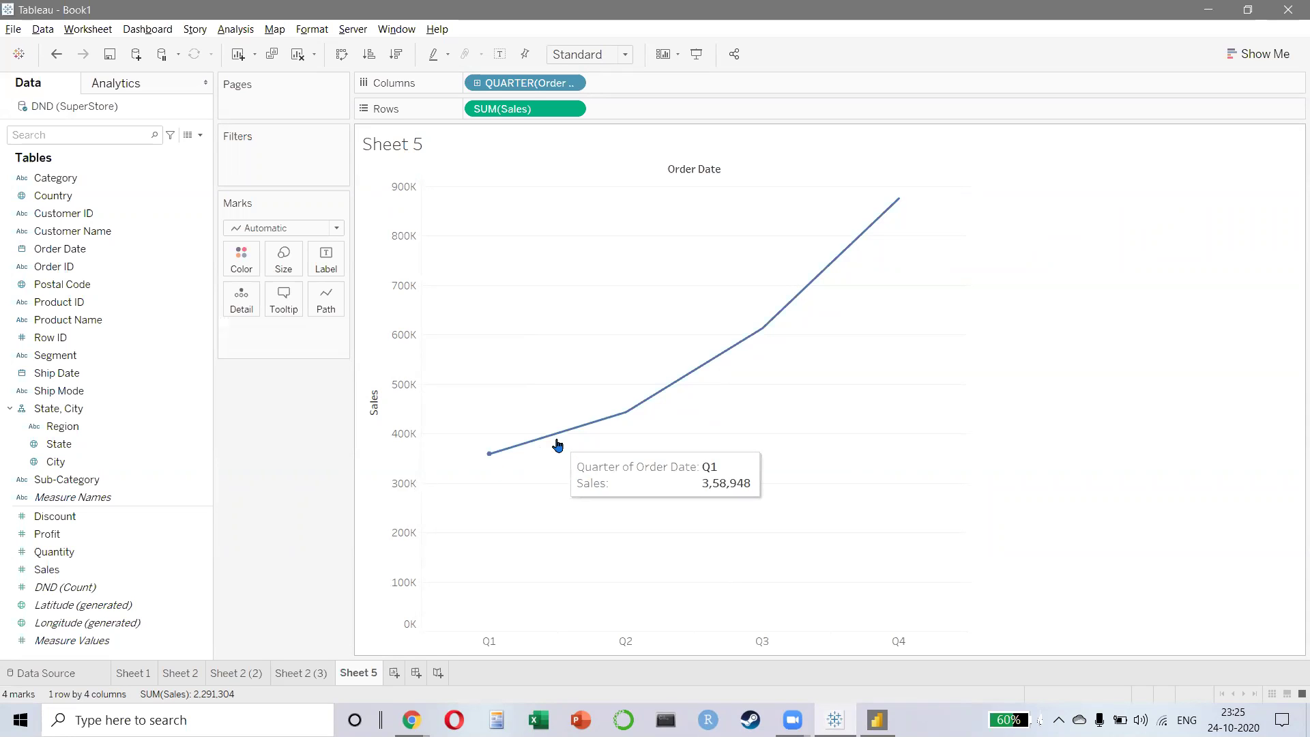
{"action": "right_click", "coordinate": [513, 92]}
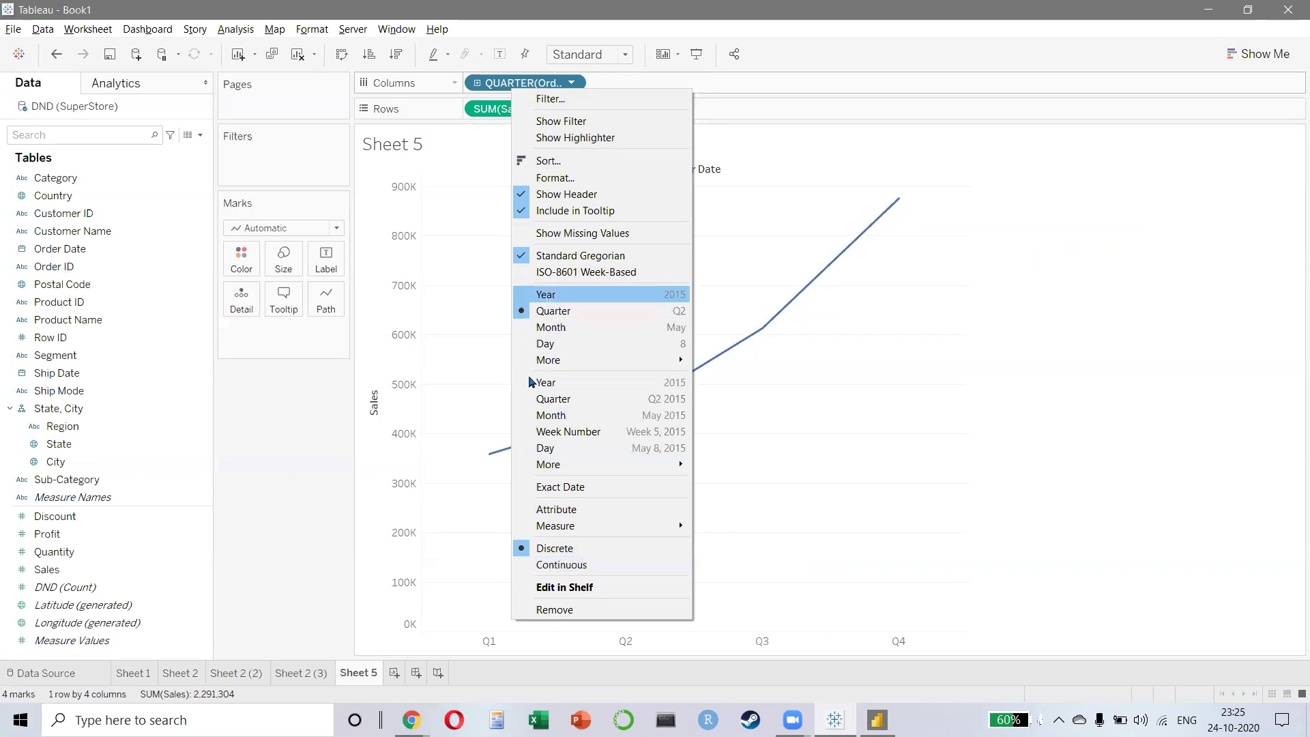
{"action": "left_click", "coordinate": [502, 311]}
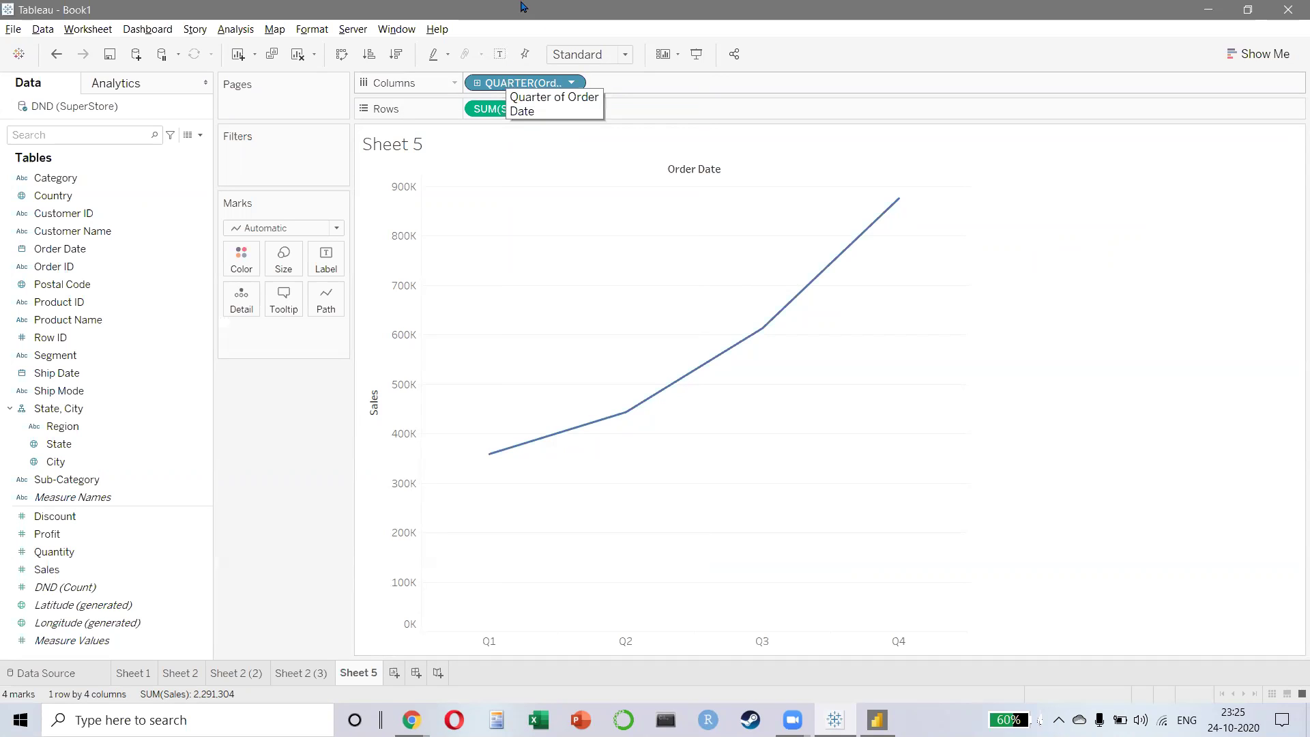
- Set Order Date on Columns to the discrete Year, expand it down to Quarter and Month, and narrow the chart
{"action": "right_click", "coordinate": [530, 83]}
{"action": "left_click", "coordinate": [580, 294]}
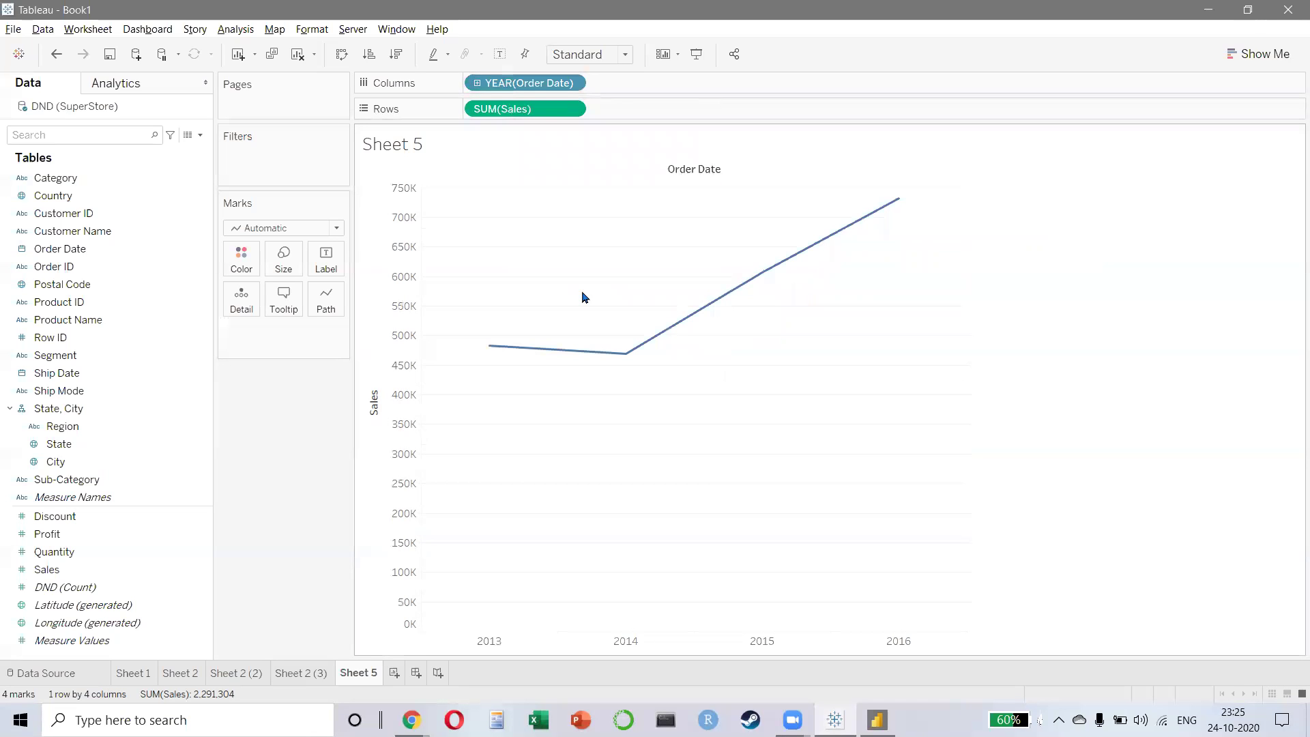
{"action": "left_click", "coordinate": [476, 84]}
{"action": "left_click", "coordinate": [599, 82]}
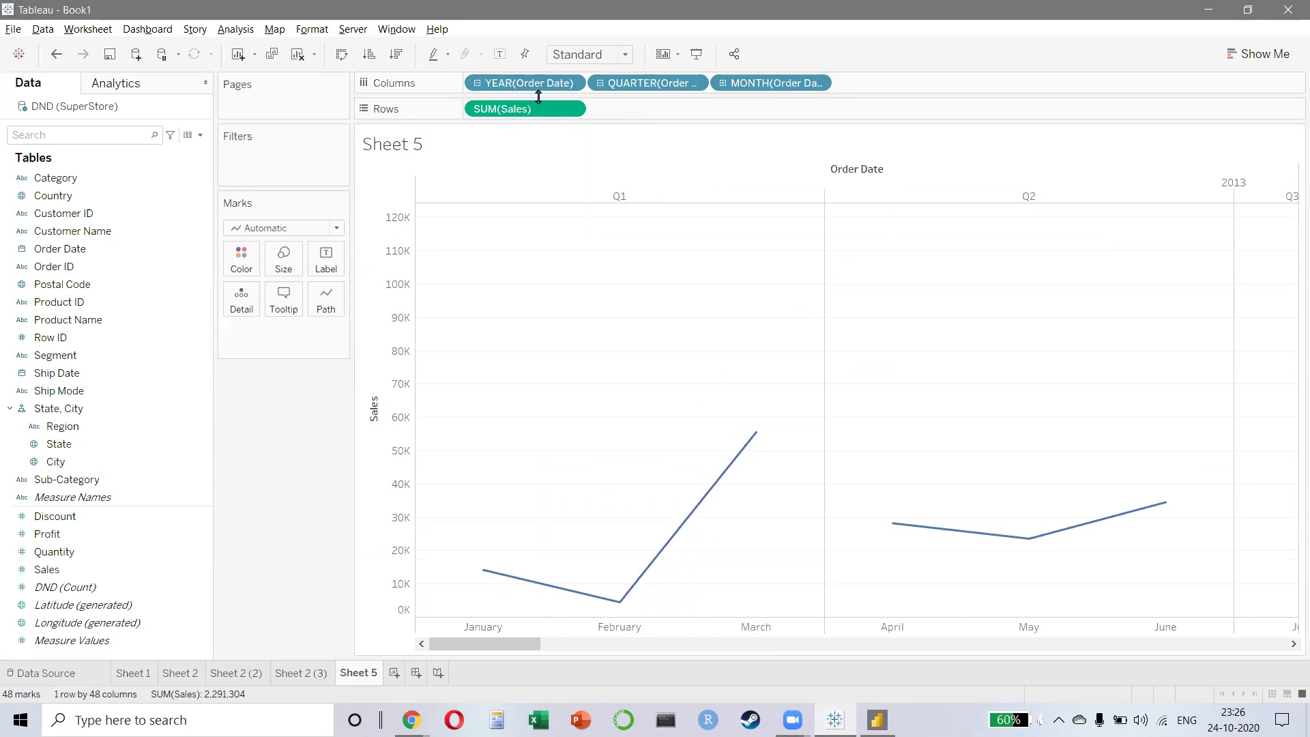
{"action": "key", "text": "ctrl+Left"}
{"action": "key", "text": "ctrl+Left"}
{"action": "key", "text": "ctrl+Left"}
{"action": "key", "text": "ctrl+Left"}
{"action": "key", "text": "ctrl+Left"}
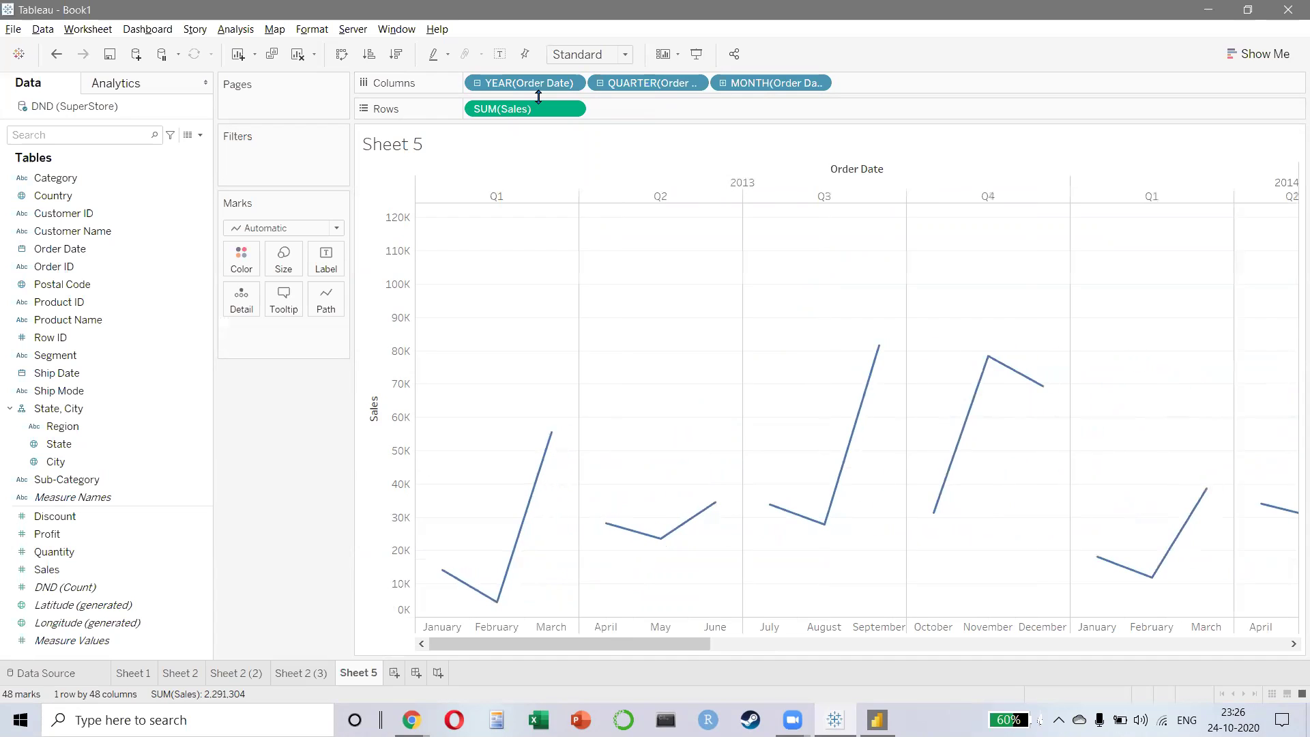
- Collapse the date levels back to Year, switch Order Date to the continuous Year, and drill down to the continuous Quarter
{"action": "left_click", "coordinate": [601, 83]}
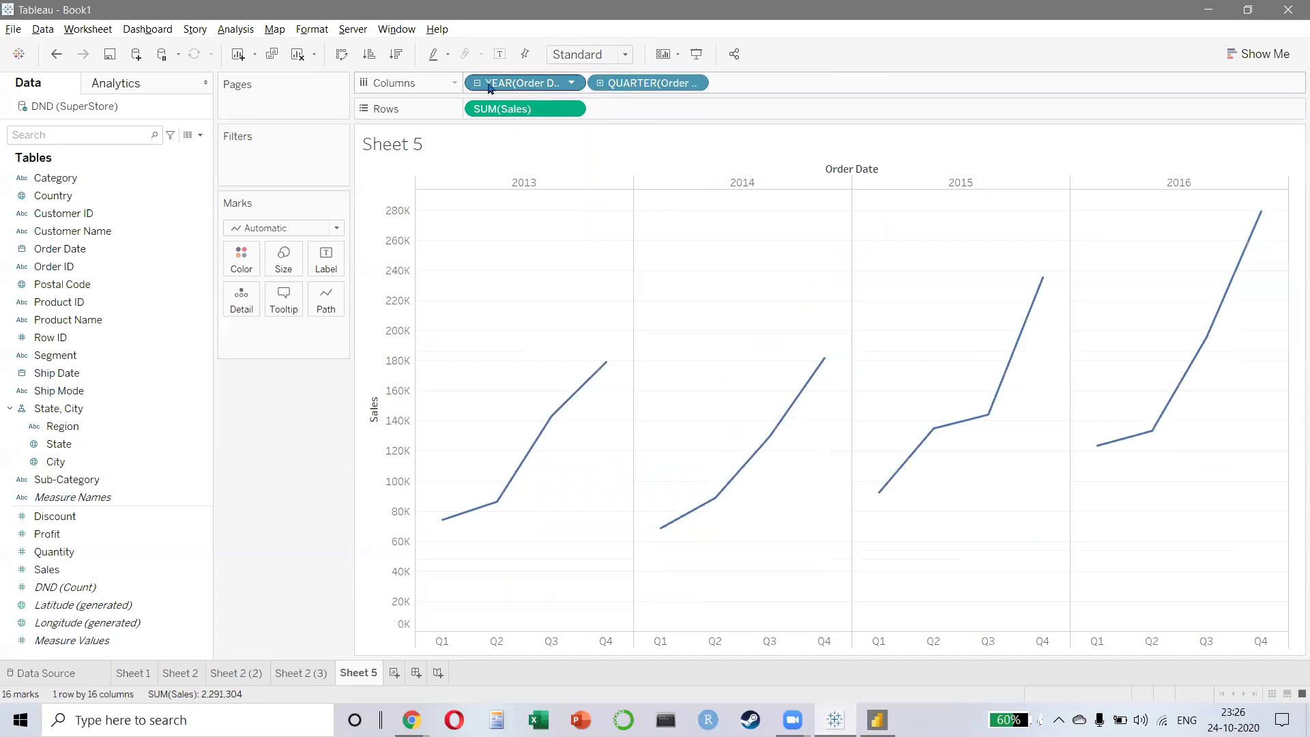
{"action": "left_click", "coordinate": [476, 84]}
{"action": "right_click", "coordinate": [512, 82]}
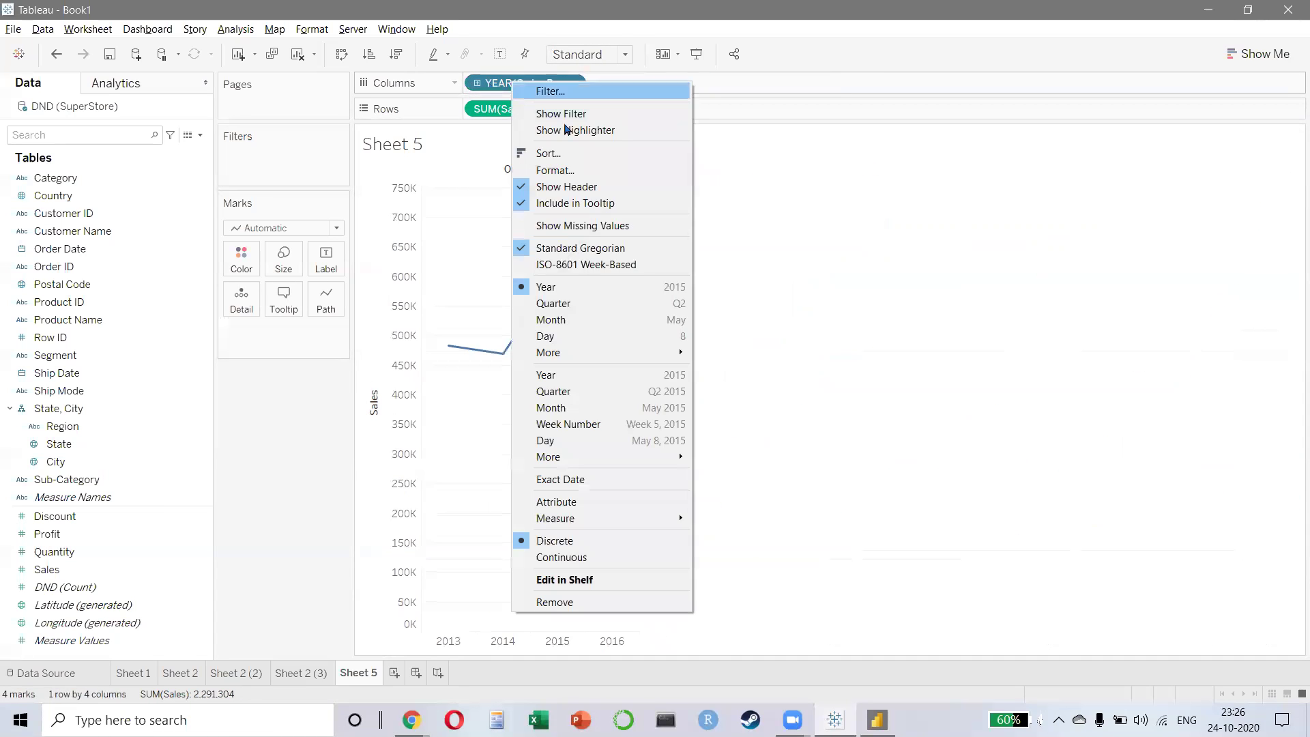
{"action": "left_click", "coordinate": [539, 376]}
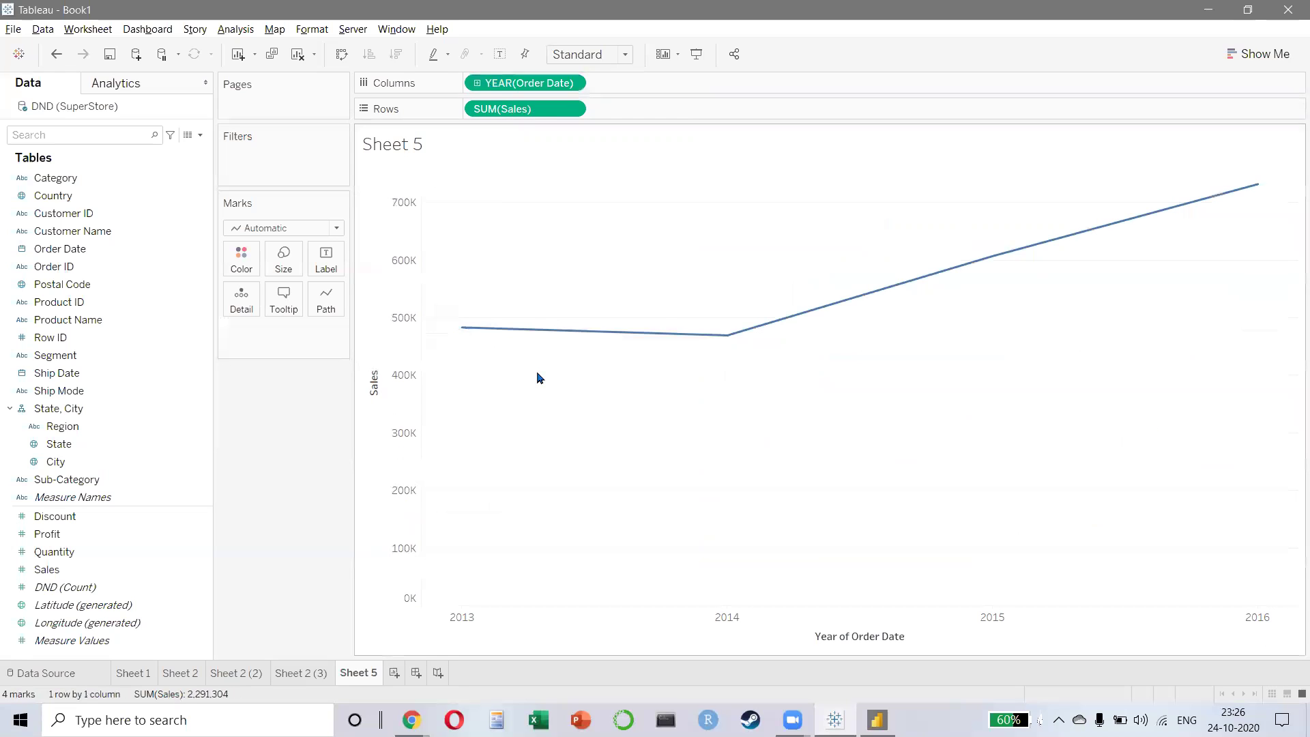
{"action": "left_click", "coordinate": [477, 84]}
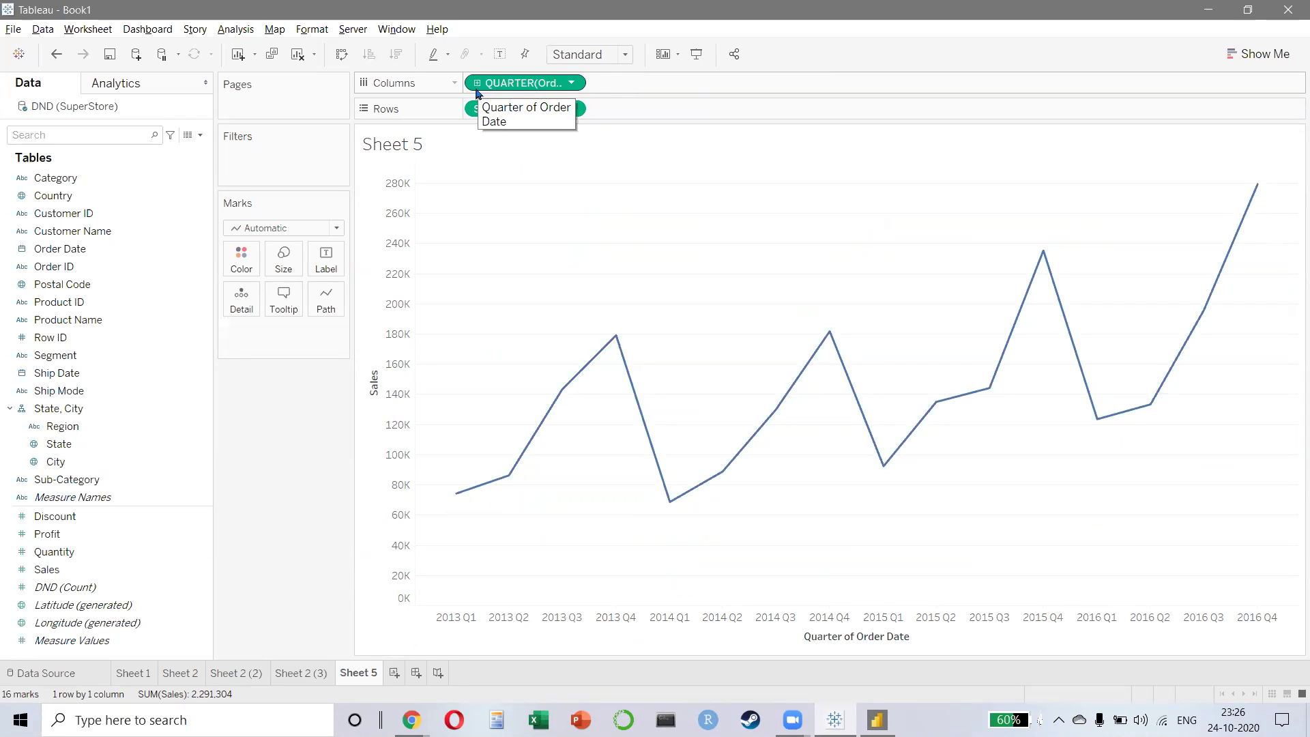
- Return Order Date to the discrete Year, expand it to Quarter, and narrow the chart columns slightly
{"action": "right_click", "coordinate": [532, 85]}
{"action": "left_click", "coordinate": [576, 255]}
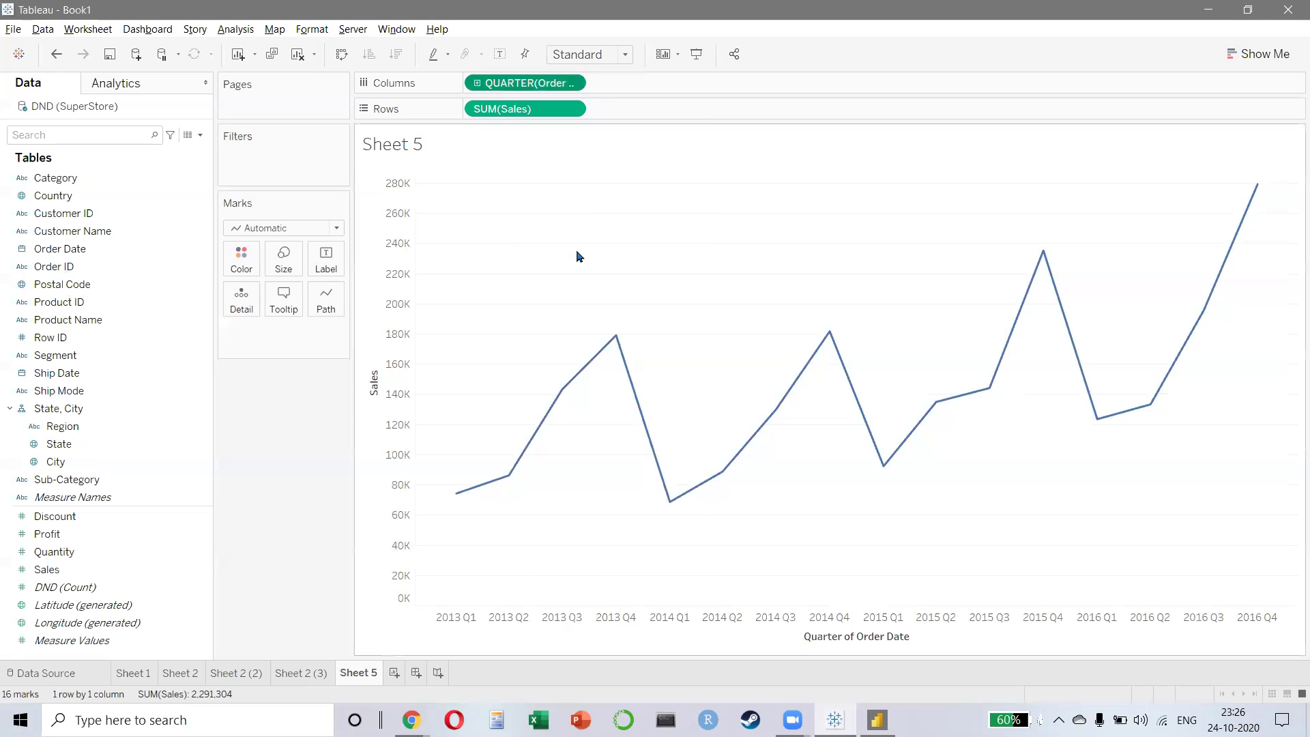
{"action": "left_click", "coordinate": [478, 83]}
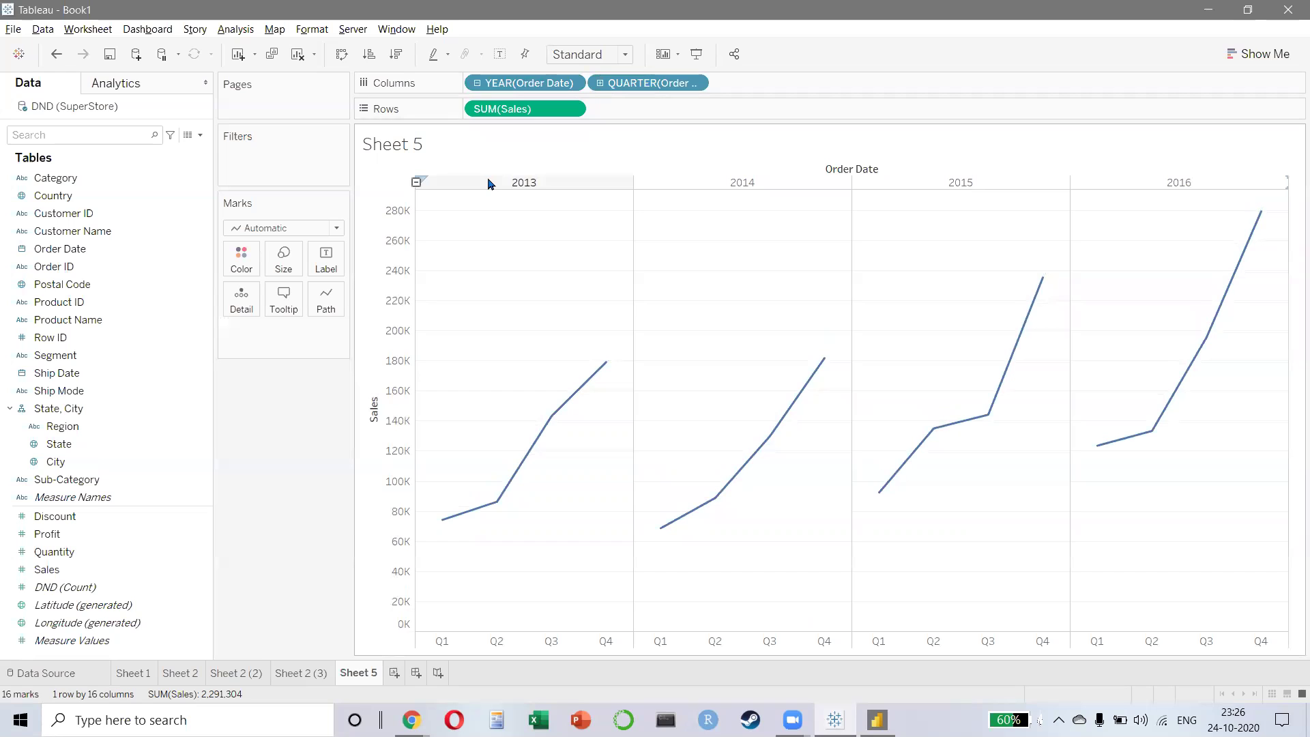
{"action": "key", "text": "ctrl+Left"}
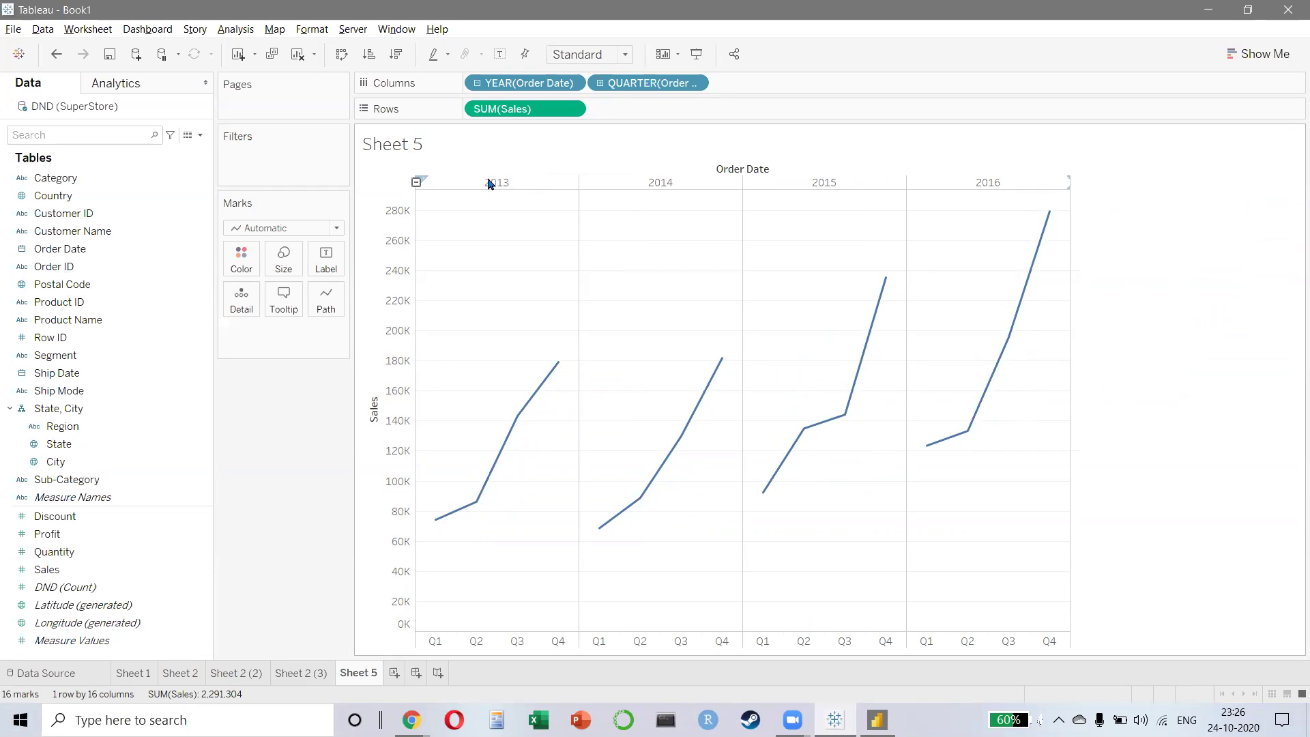
- Add the Month level to Columns, remove the Quarter level, and narrow the chart to fit all four years
{"action": "left_click", "coordinate": [600, 84]}
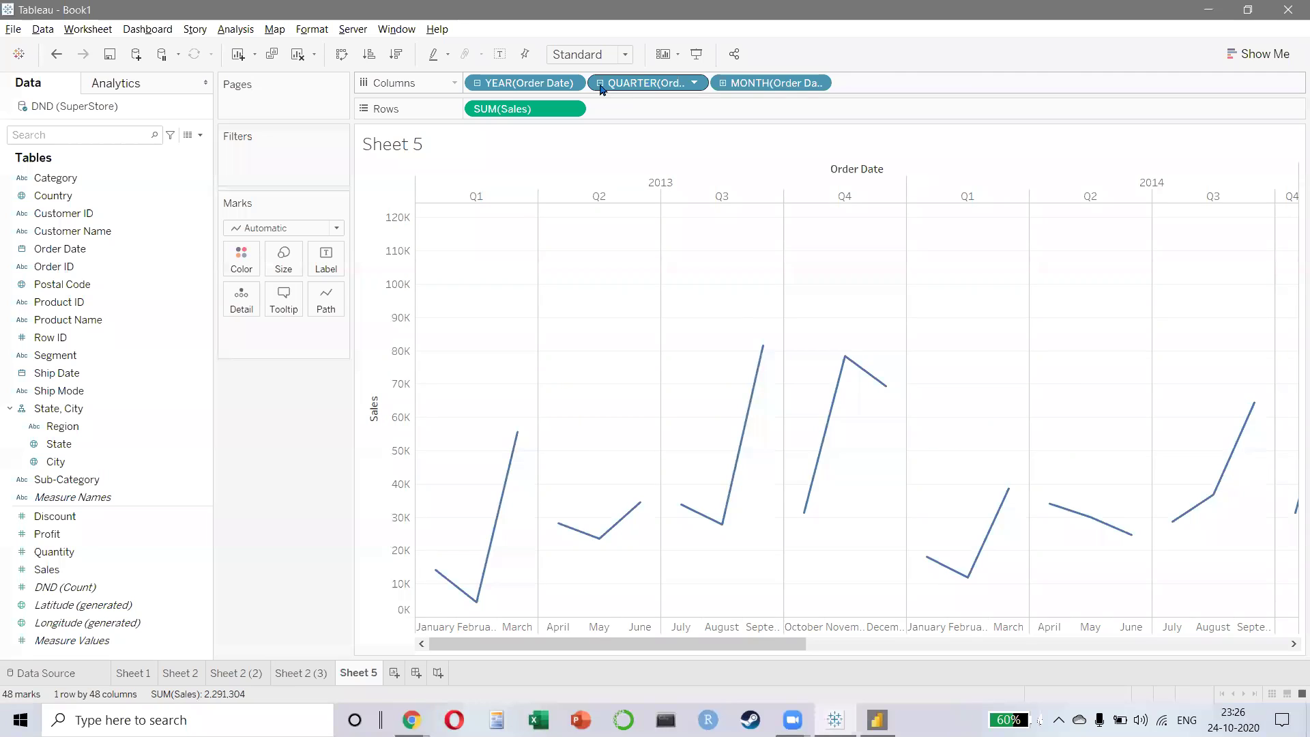
{"action": "left_click", "coordinate": [694, 84]}
{"action": "left_click", "coordinate": [627, 636]}
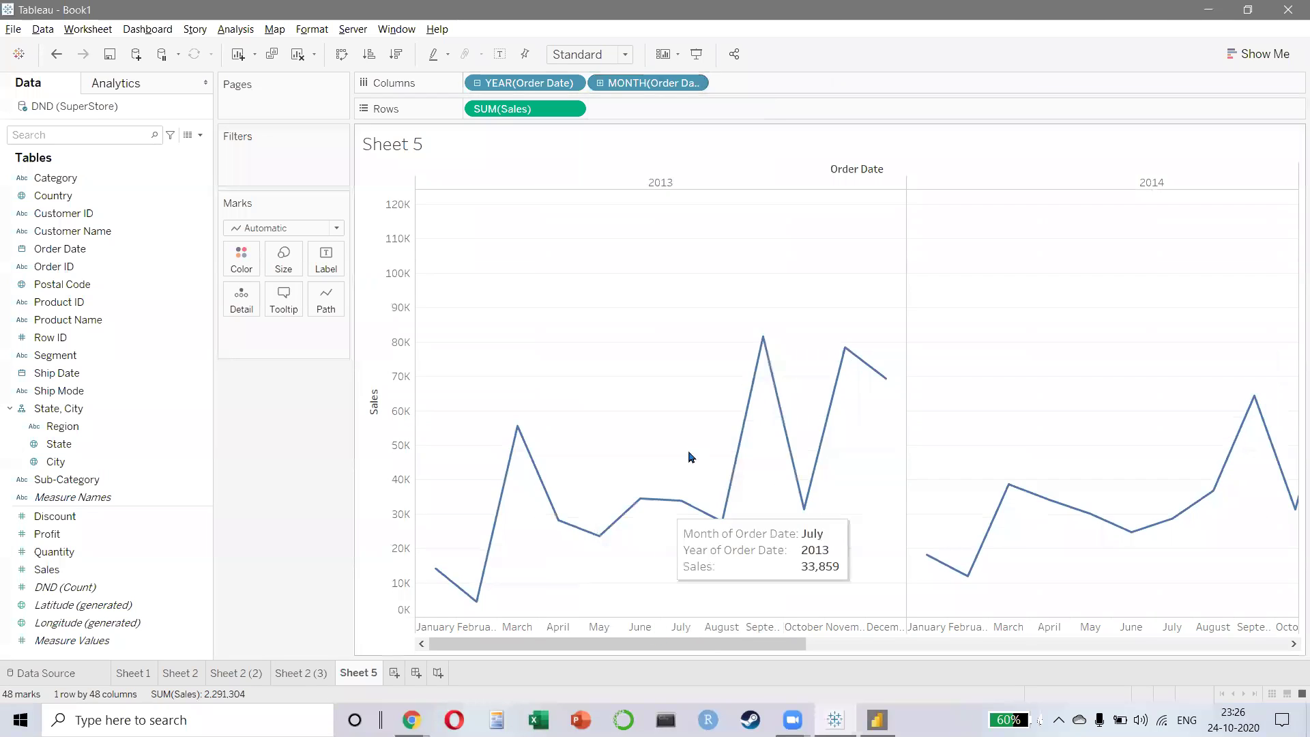
{"action": "key", "text": "ctrl+Left"}
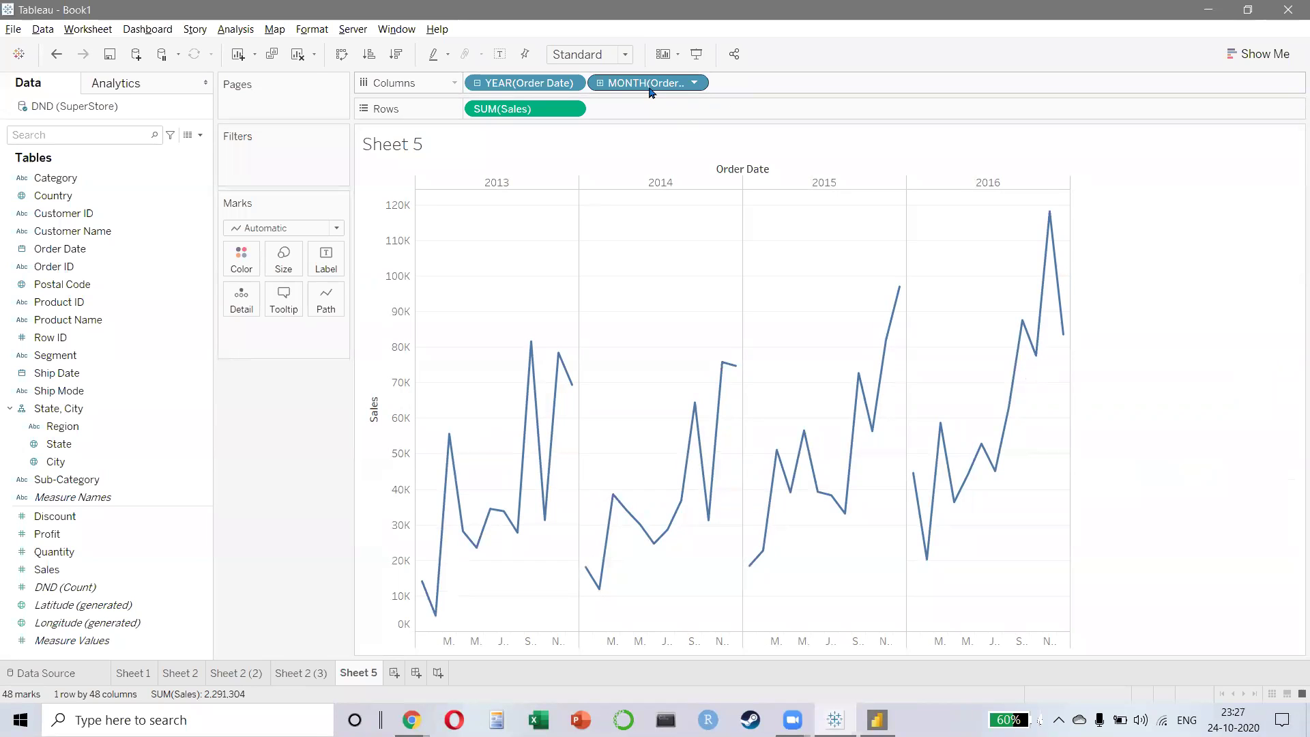
- Move the Year of Order Date to Rows ahead of Sales, widen the month columns, and inspect monthly points for 2013 and 2015
{"action": "left_click_drag", "start_coordinate": [526, 84], "coordinate": [500, 113]}
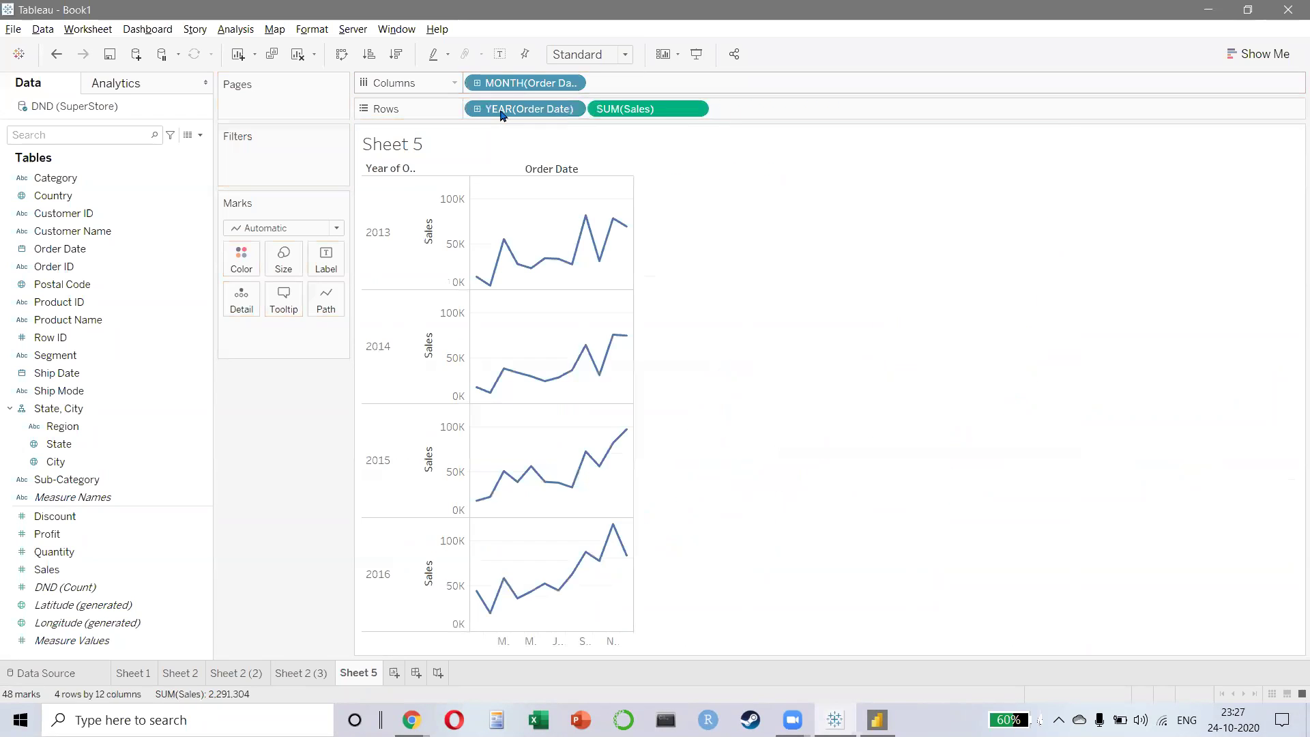
{"action": "key", "text": "ctrl+Right"}
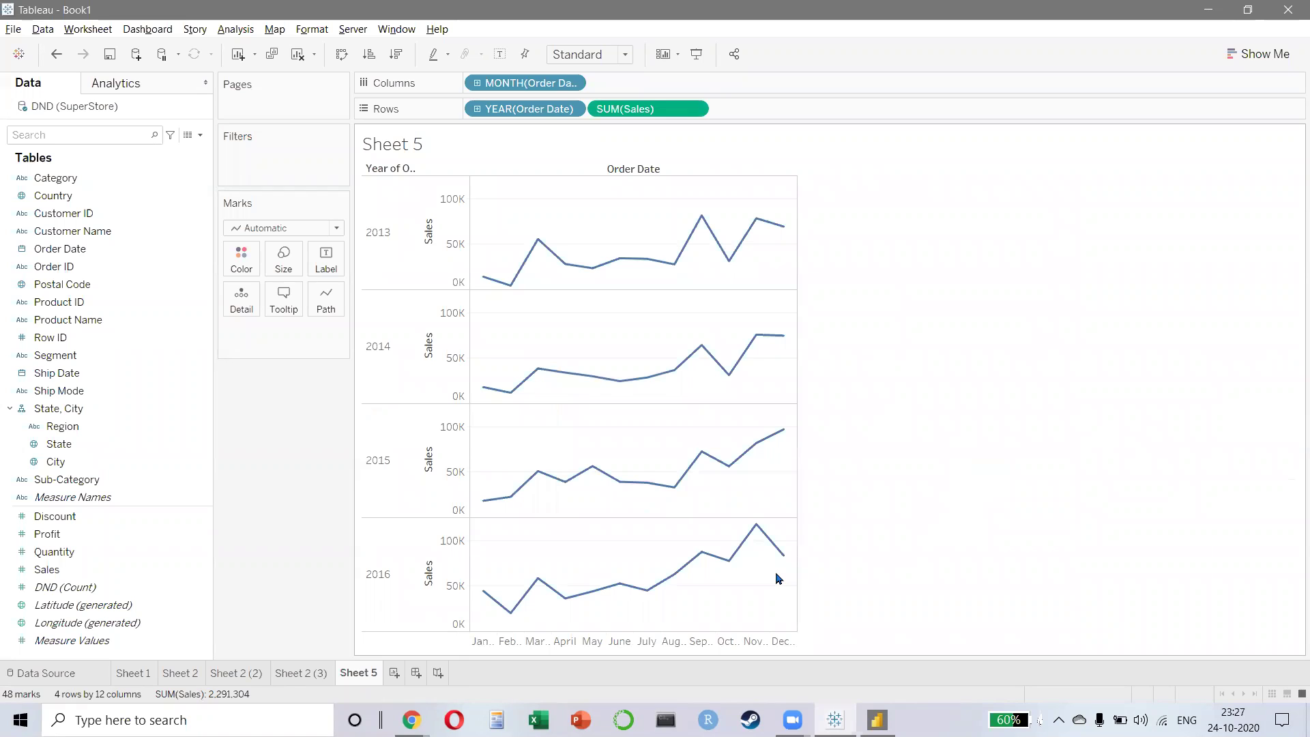
{"action": "mouse_move", "coordinate": [506, 289]}
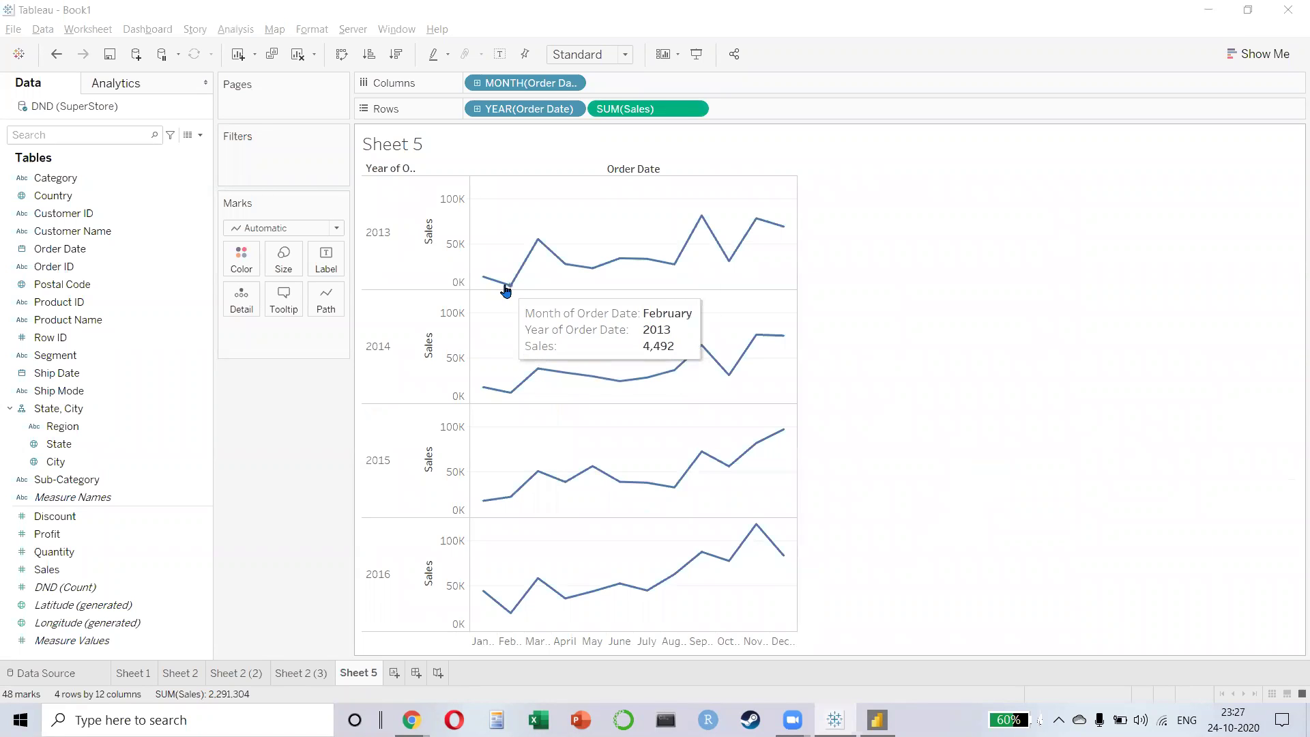
{"action": "mouse_move", "coordinate": [535, 264]}
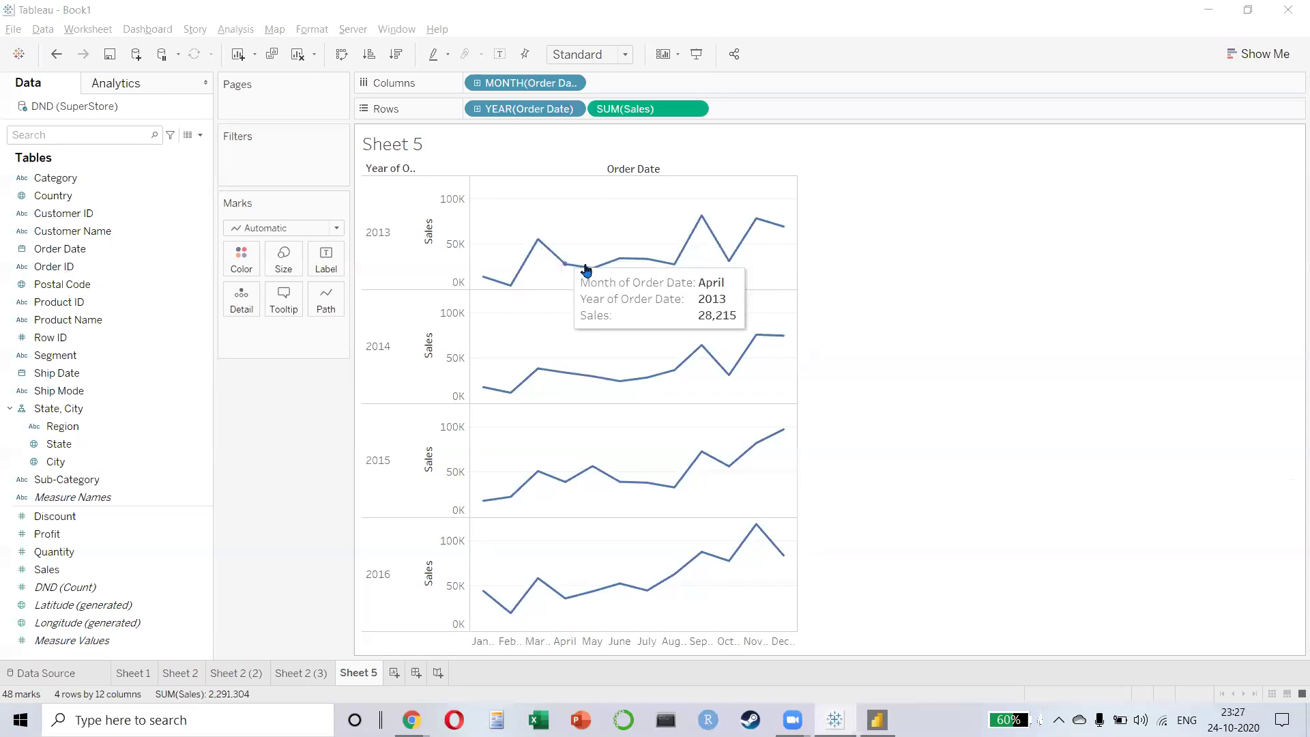
{"action": "mouse_move", "coordinate": [609, 268]}
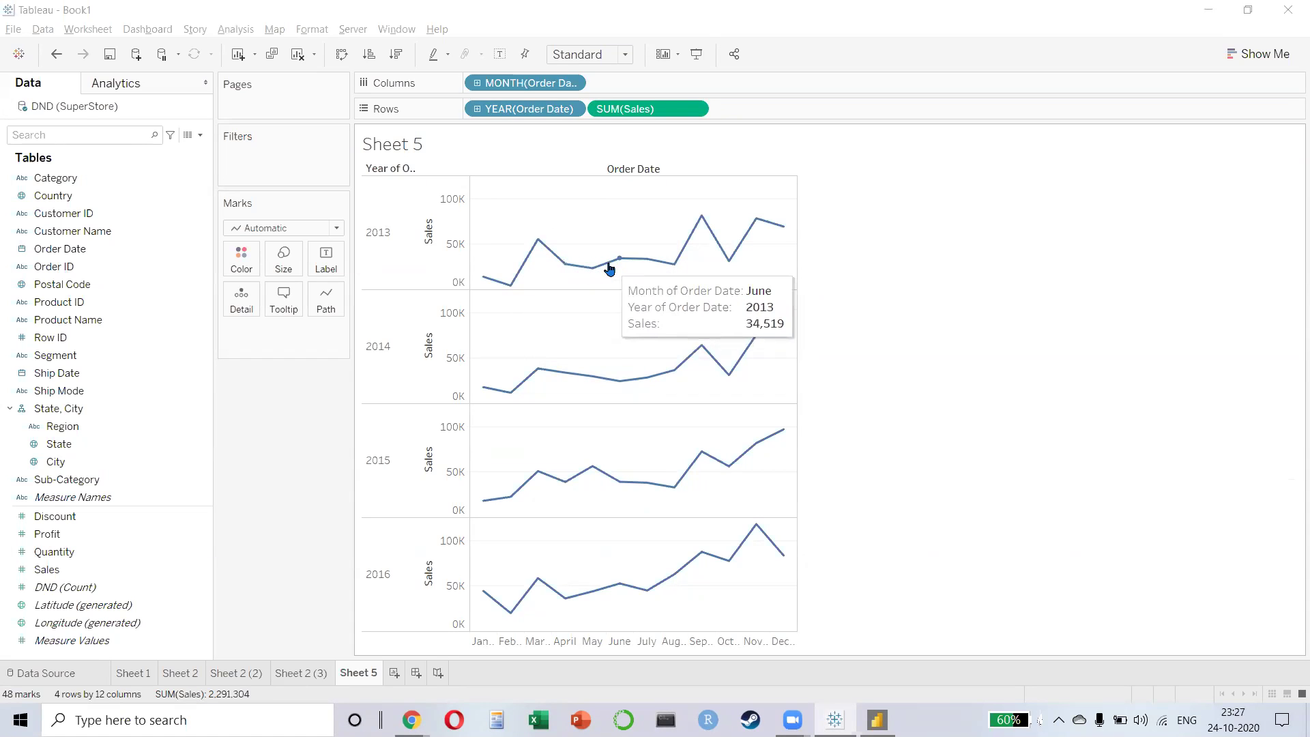
{"action": "mouse_move", "coordinate": [693, 222]}
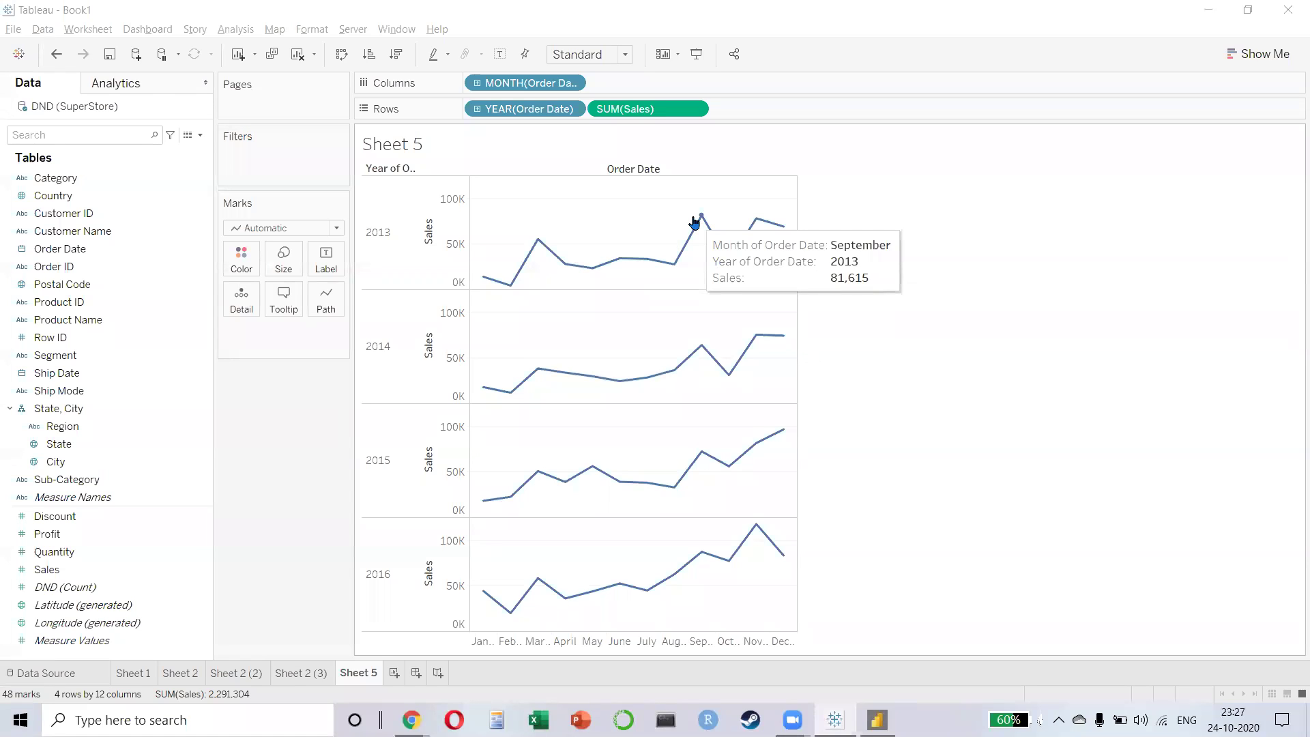
{"action": "mouse_move", "coordinate": [728, 266]}
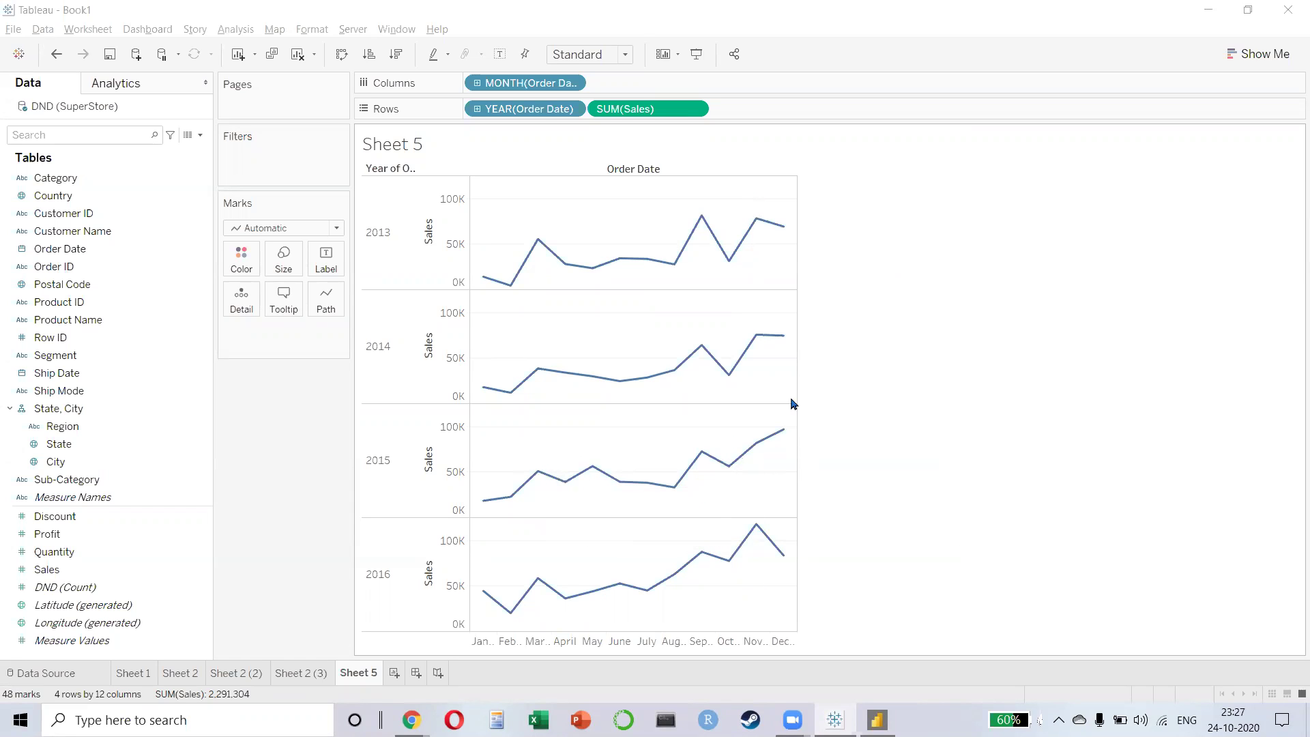
{"action": "mouse_move", "coordinate": [784, 231]}
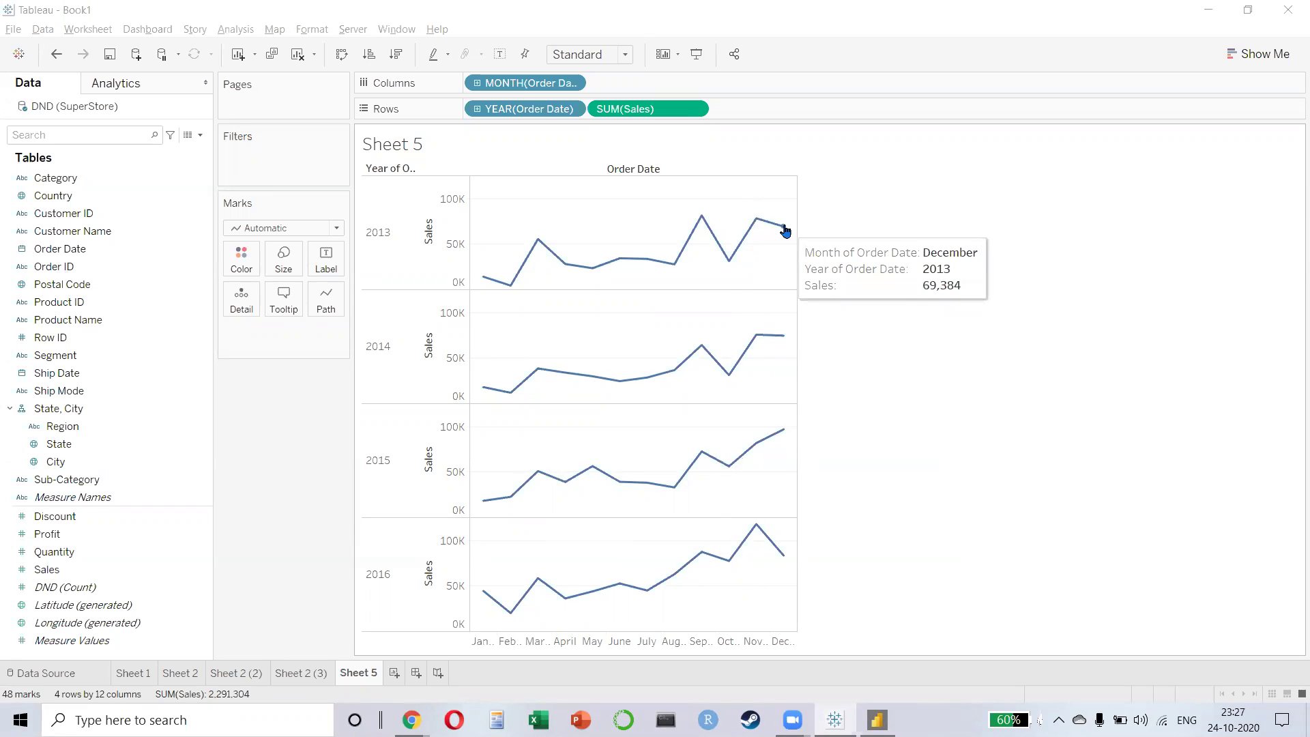
{"action": "mouse_move", "coordinate": [731, 467]}
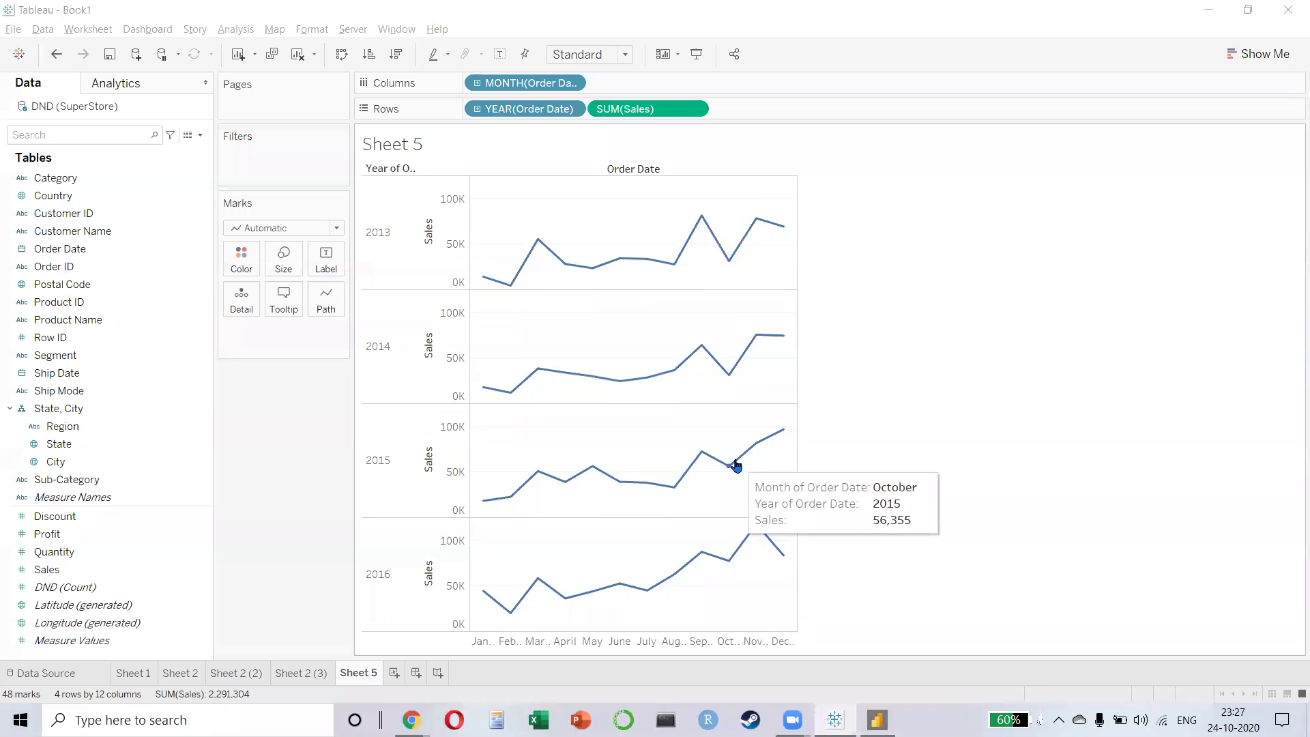
{"action": "mouse_move", "coordinate": [781, 431]}
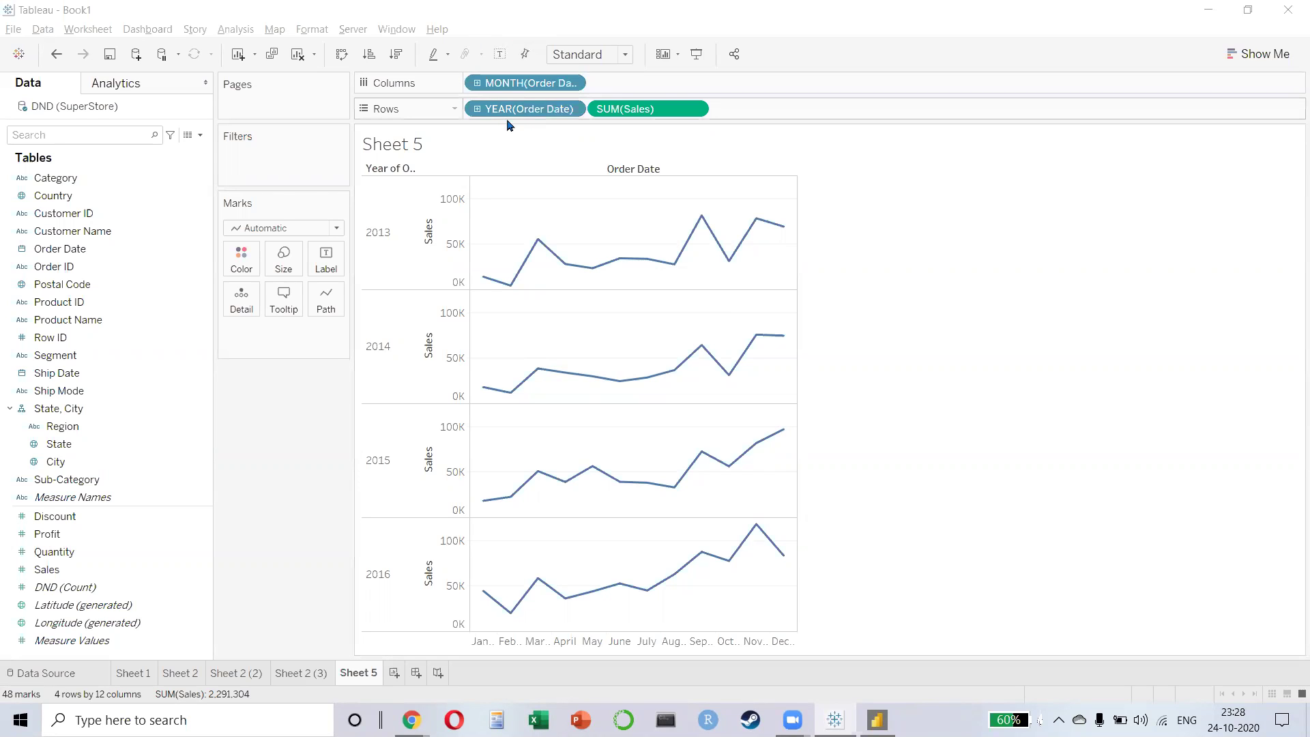
- Color the lines by Year of Order Date and size them by Sales, slightly increasing the overall line thickness
{"action": "left_click_drag", "start_coordinate": [508, 117], "coordinate": [244, 259]}
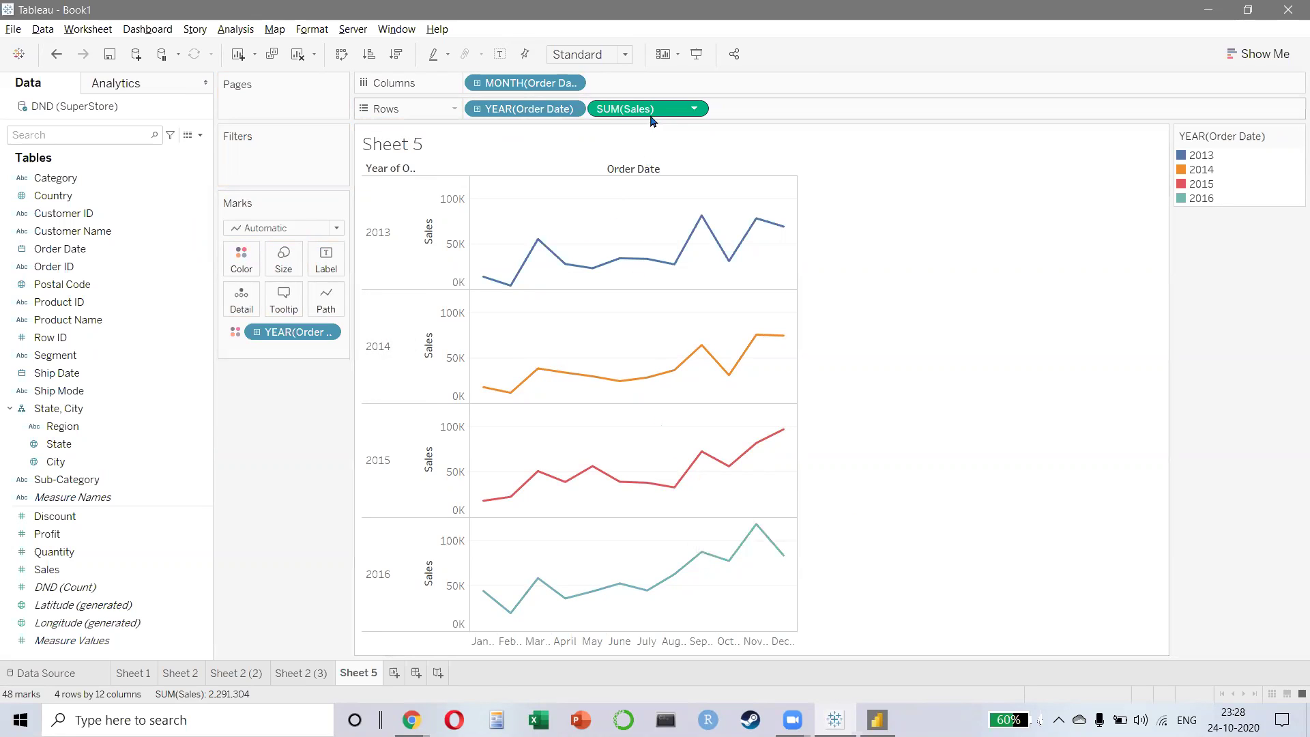
{"action": "left_click_drag", "start_coordinate": [625, 109], "coordinate": [289, 260]}
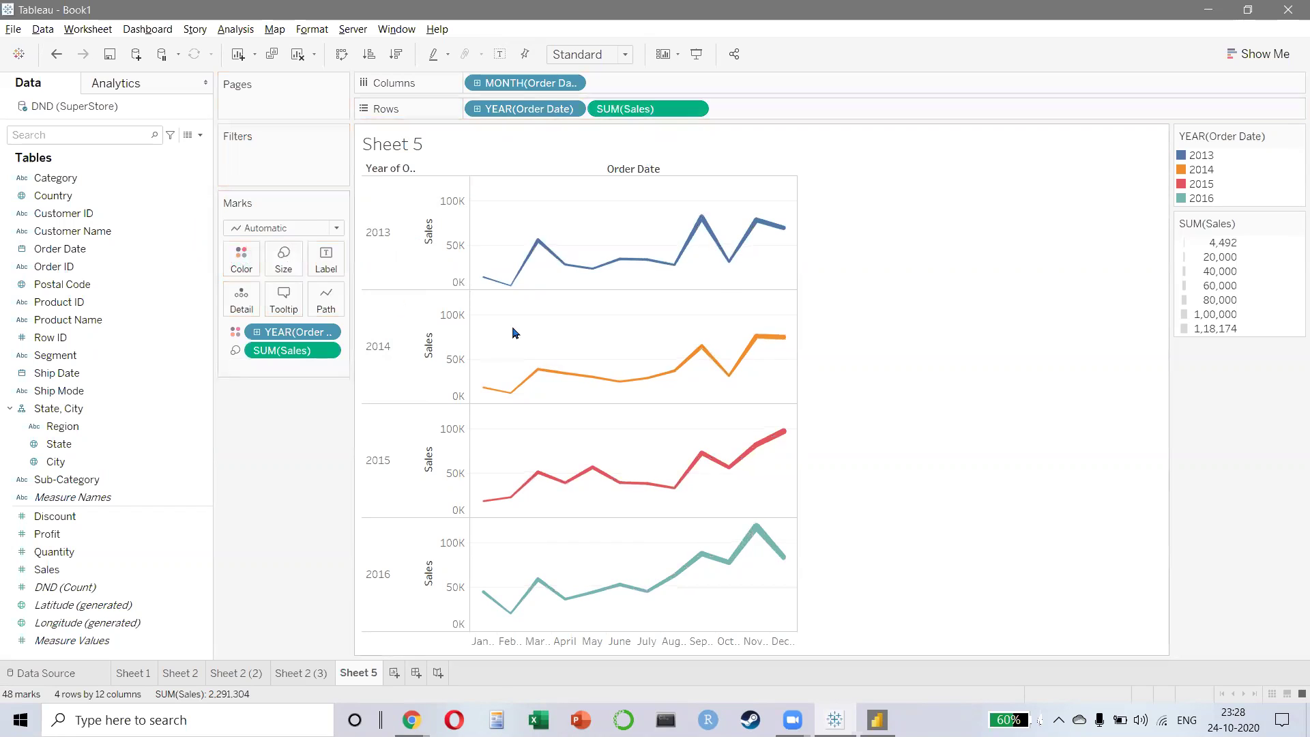
{"action": "mouse_move", "coordinate": [591, 268]}
{"action": "left_click", "coordinate": [283, 259]}
{"action": "mouse_move", "coordinate": [308, 309]}
{"action": "left_mouse_down"}
{"action": "mouse_move", "coordinate": [326, 305]}
{"action": "mouse_move", "coordinate": [311, 308]}
{"action": "left_mouse_up"}
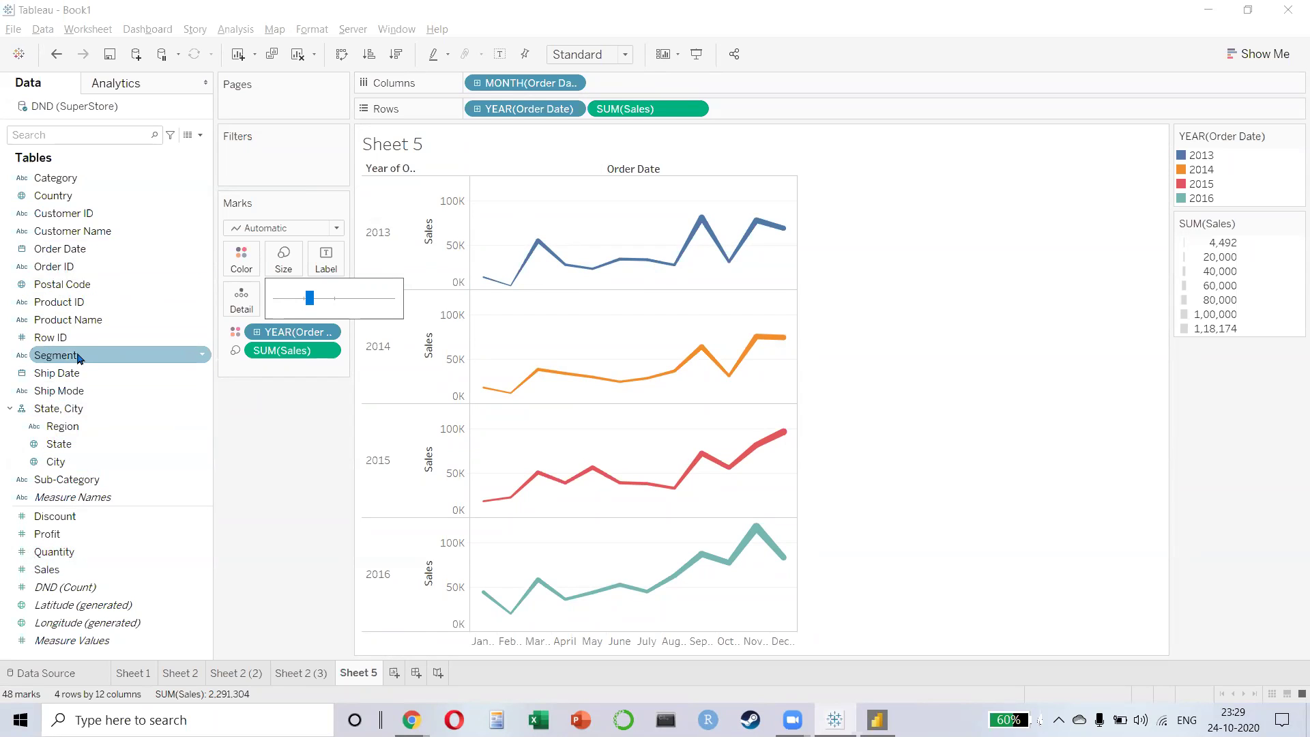
- Try adding Region to Columns after Month, check the mark type setting, and undo the addition
{"action": "left_click_drag", "start_coordinate": [60, 426], "coordinate": [629, 82]}
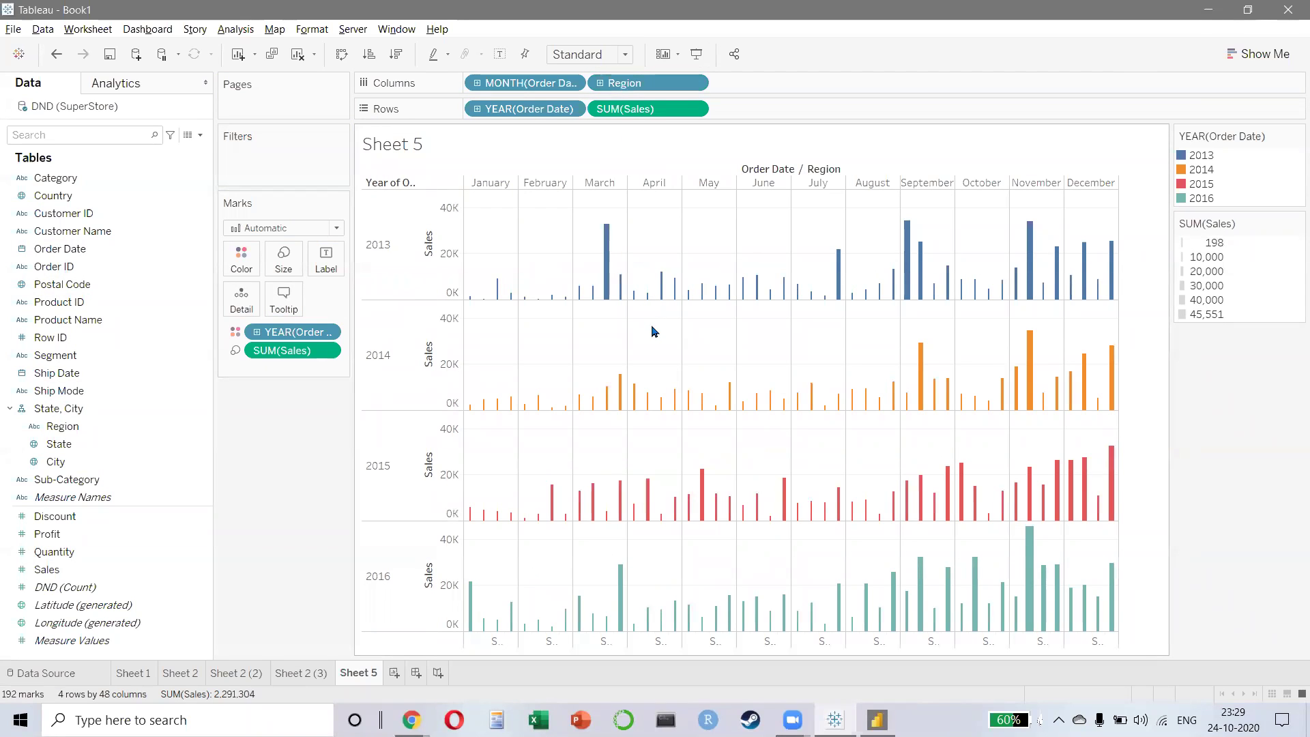
{"action": "left_click", "coordinate": [283, 230]}
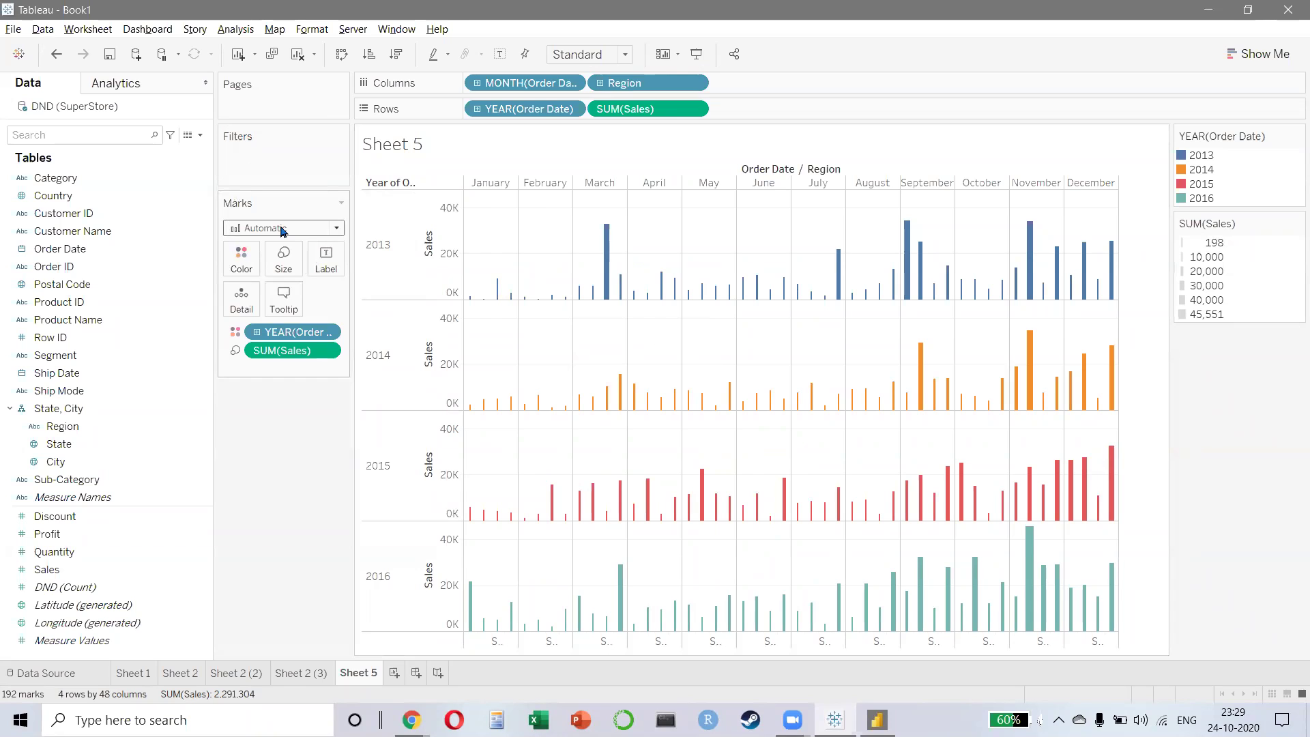
{"action": "left_click", "coordinate": [283, 230]}
{"action": "key", "text": "ctrl+z"}
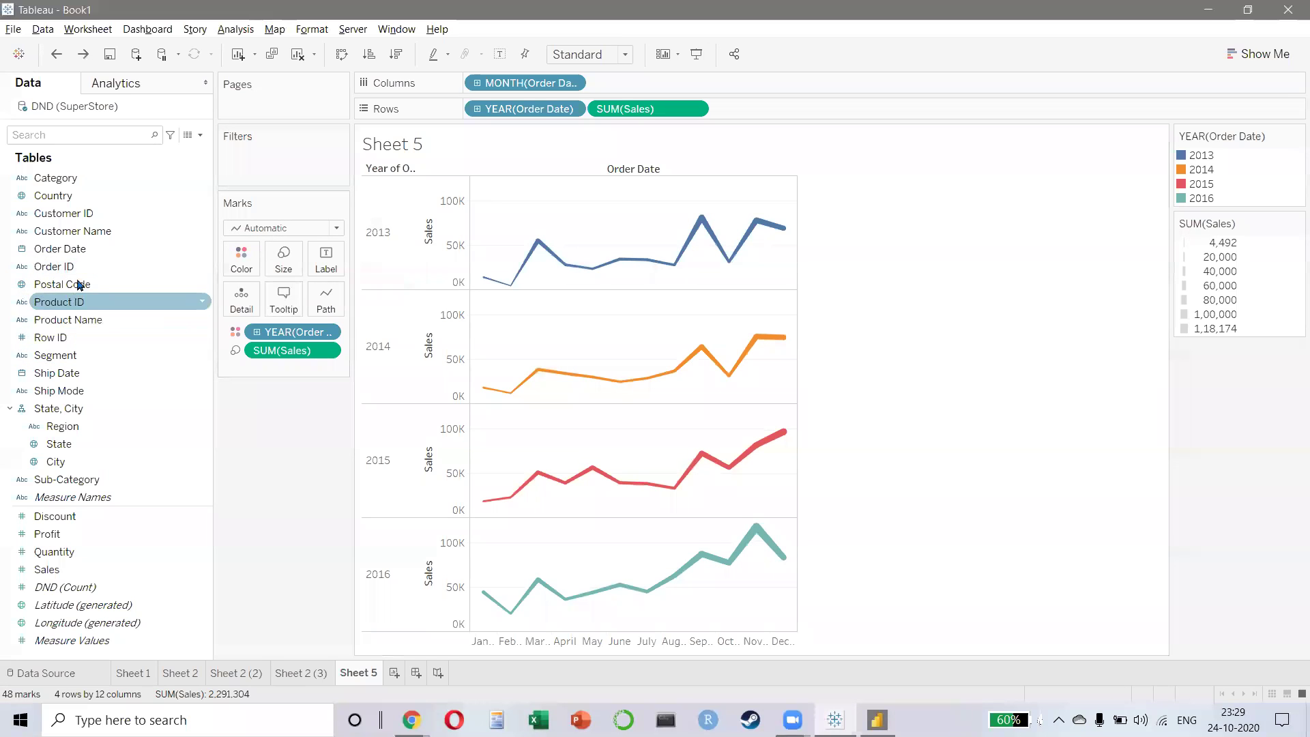
- Add Region to Columns after Month and inspect the regional sales bars for February and March 2013
{"action": "left_click_drag", "start_coordinate": [68, 428], "coordinate": [632, 86]}
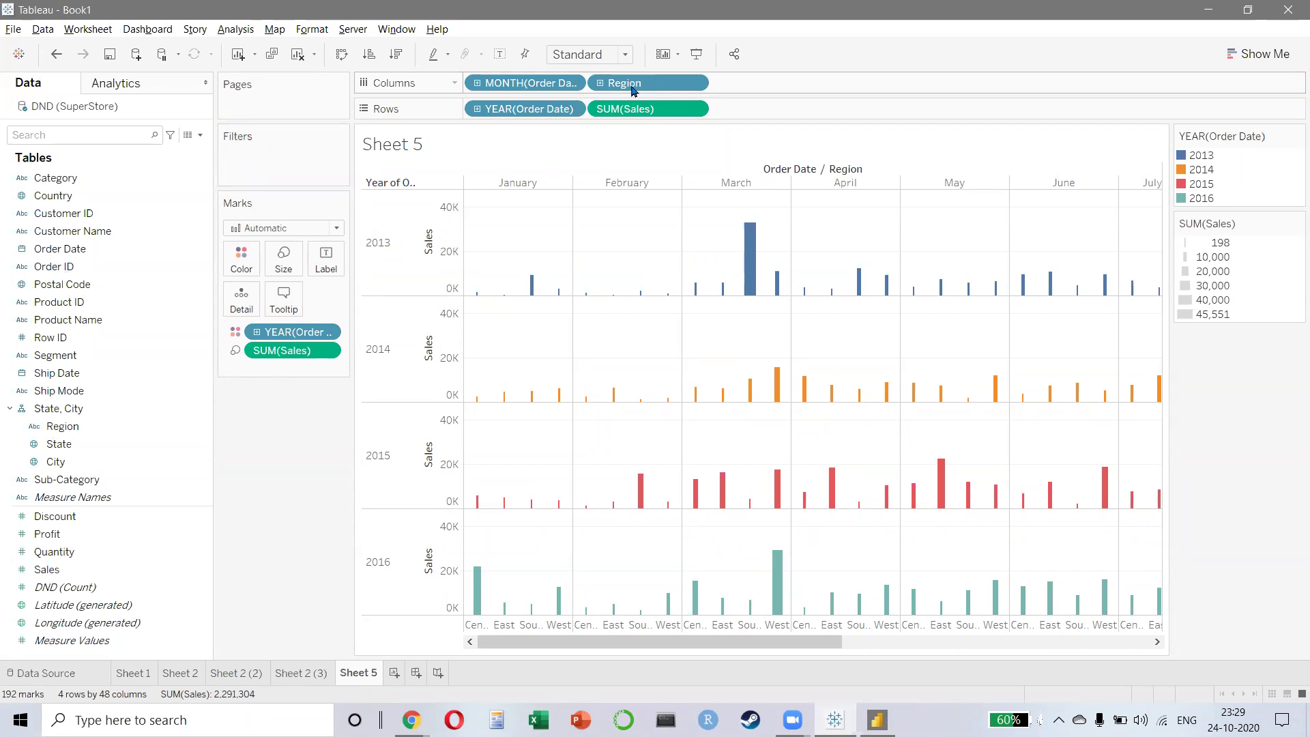
{"action": "mouse_move", "coordinate": [747, 276]}
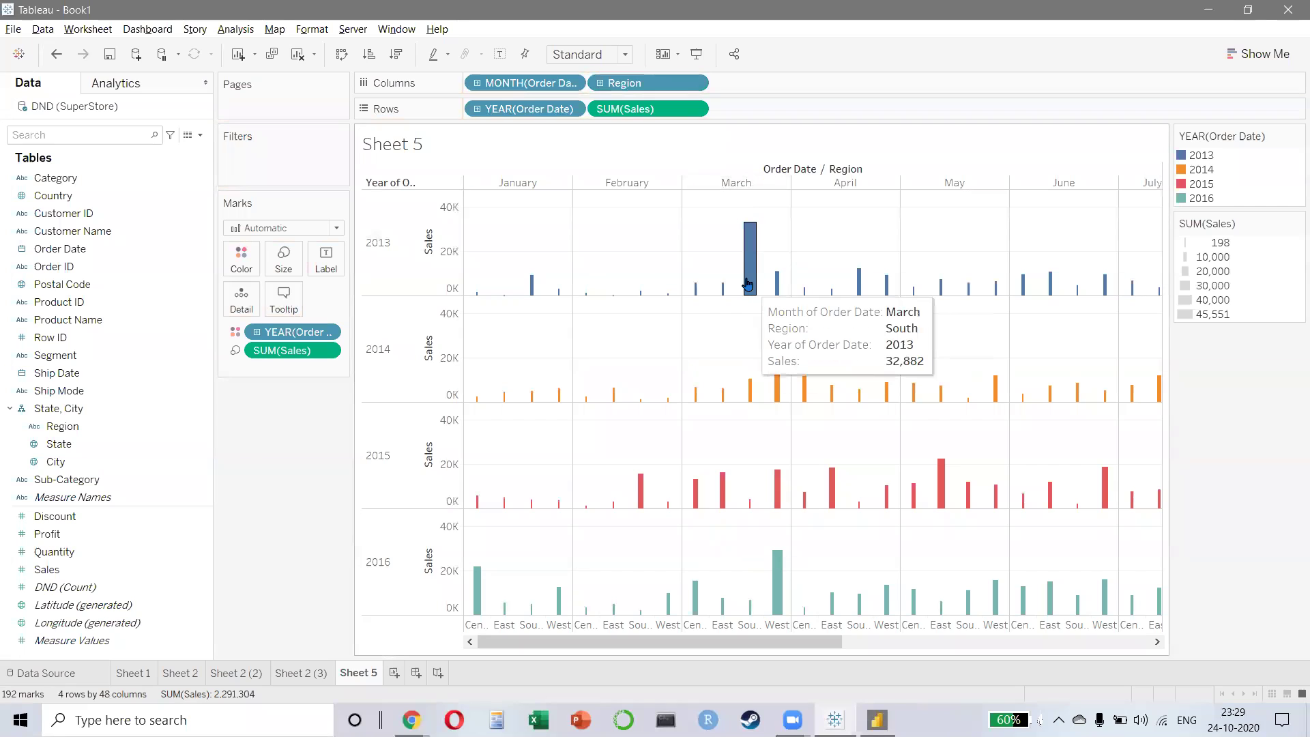
{"action": "mouse_move", "coordinate": [588, 293]}
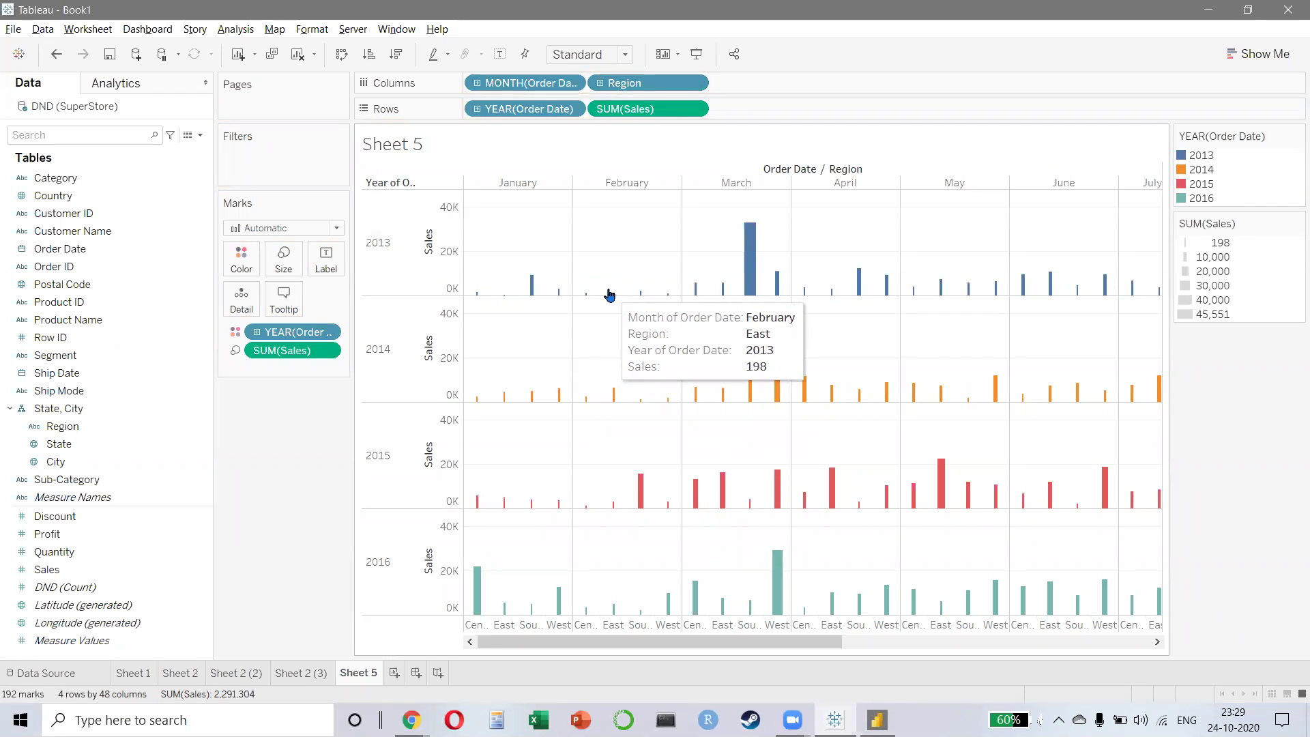
{"action": "mouse_move", "coordinate": [653, 298]}
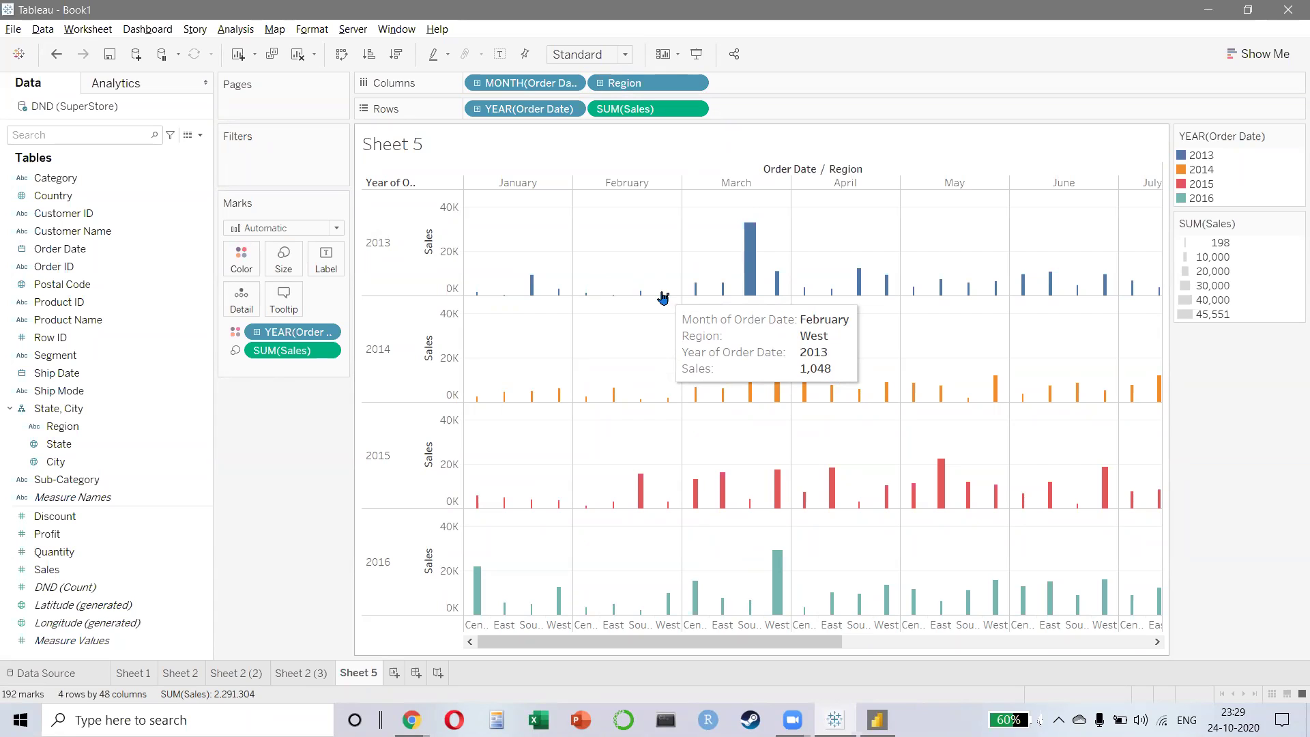
- Move Month of Order Date after Region on Columns and narrow the chart to fit all four regions
{"action": "left_click_drag", "start_coordinate": [509, 85], "coordinate": [715, 87]}
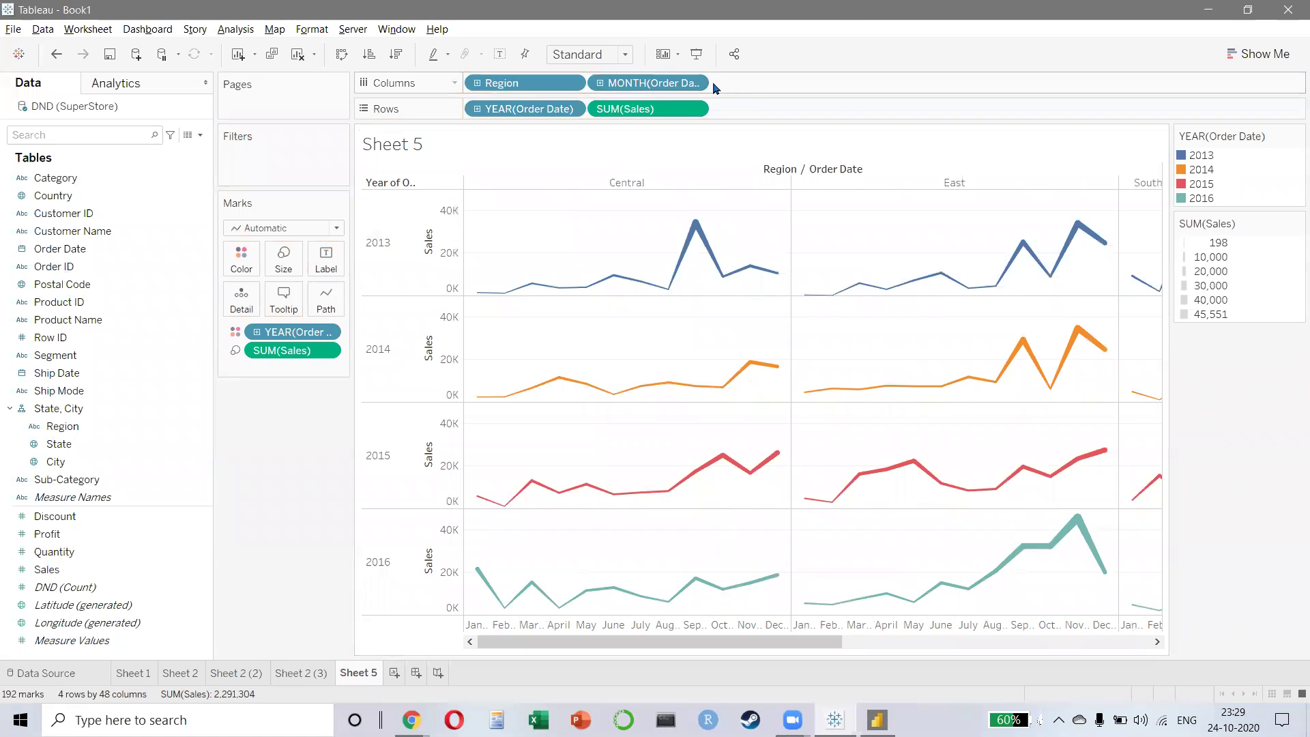
{"action": "key", "text": "ctrl+Left"}
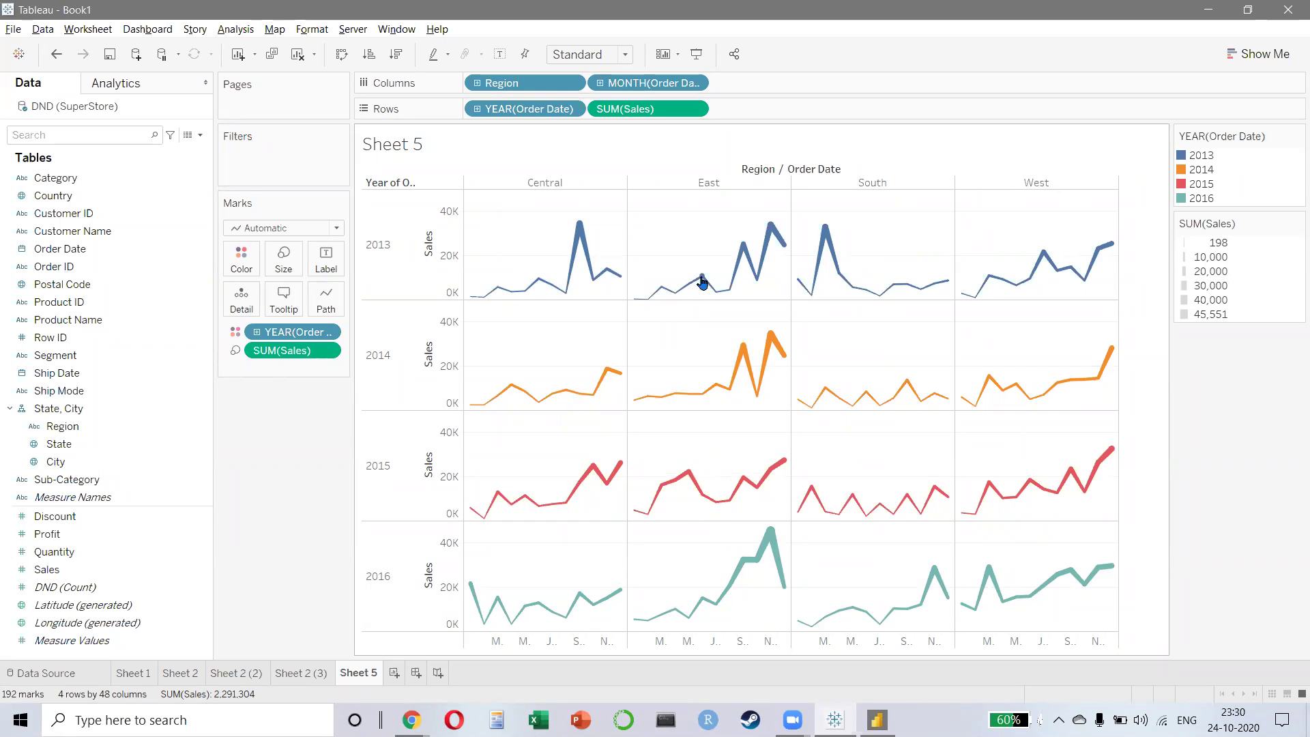
- Compare with the Order Date hierarchy in Power BI, return to Tableau, and move Region after Month on Columns
{"action": "key", "text": "alt+Tab"}
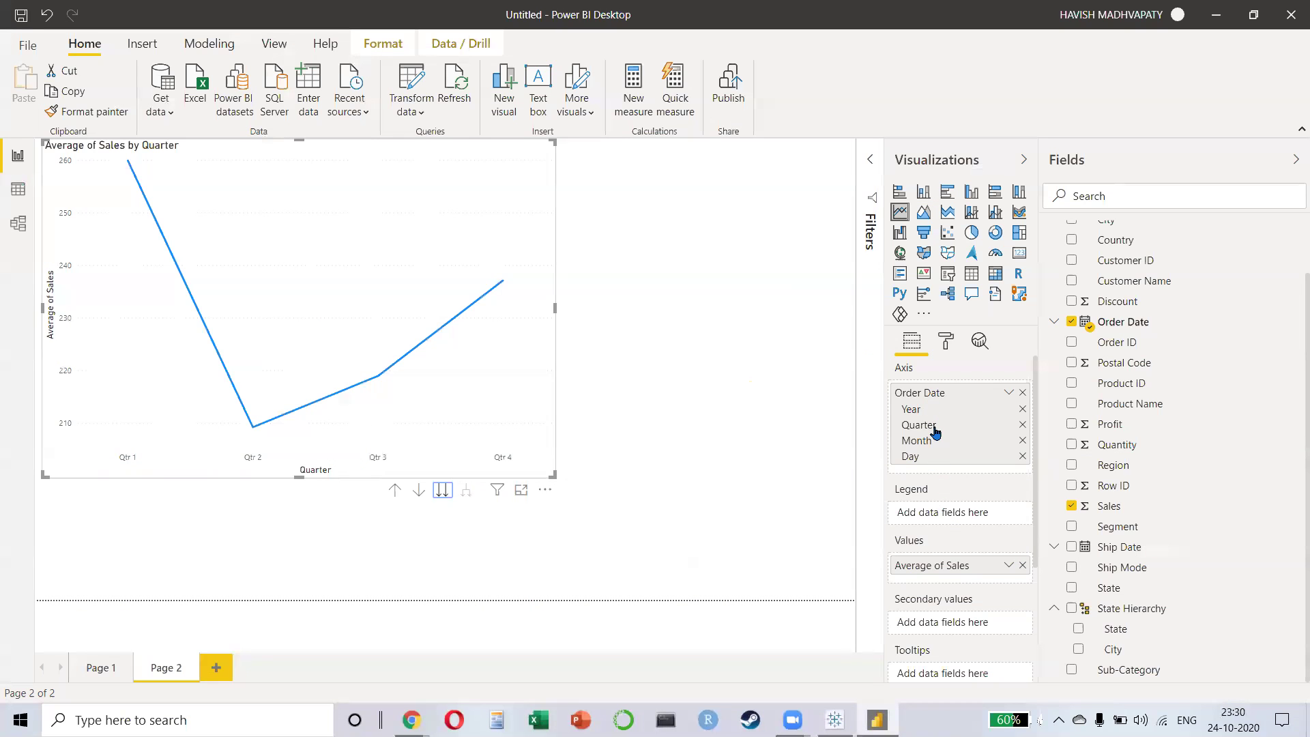
{"action": "key", "text": "alt+Tab"}
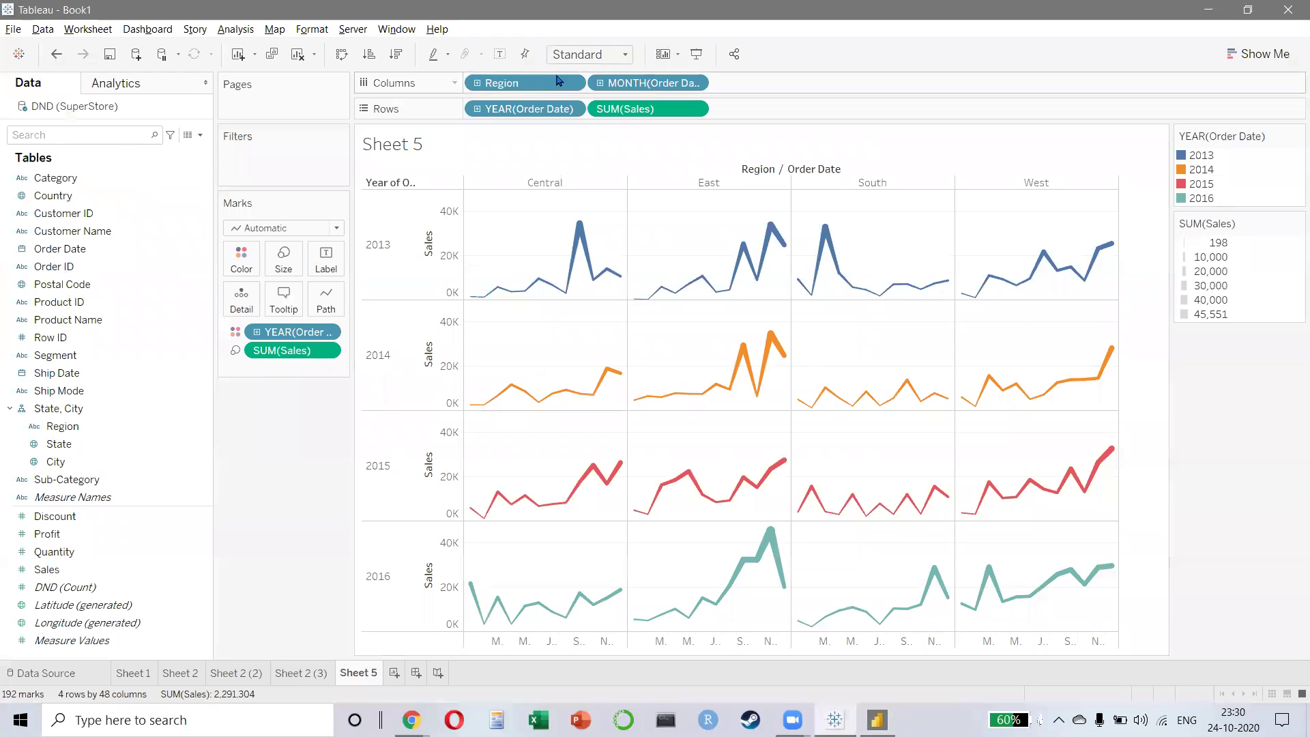
{"action": "left_click_drag", "start_coordinate": [515, 89], "coordinate": [757, 94]}
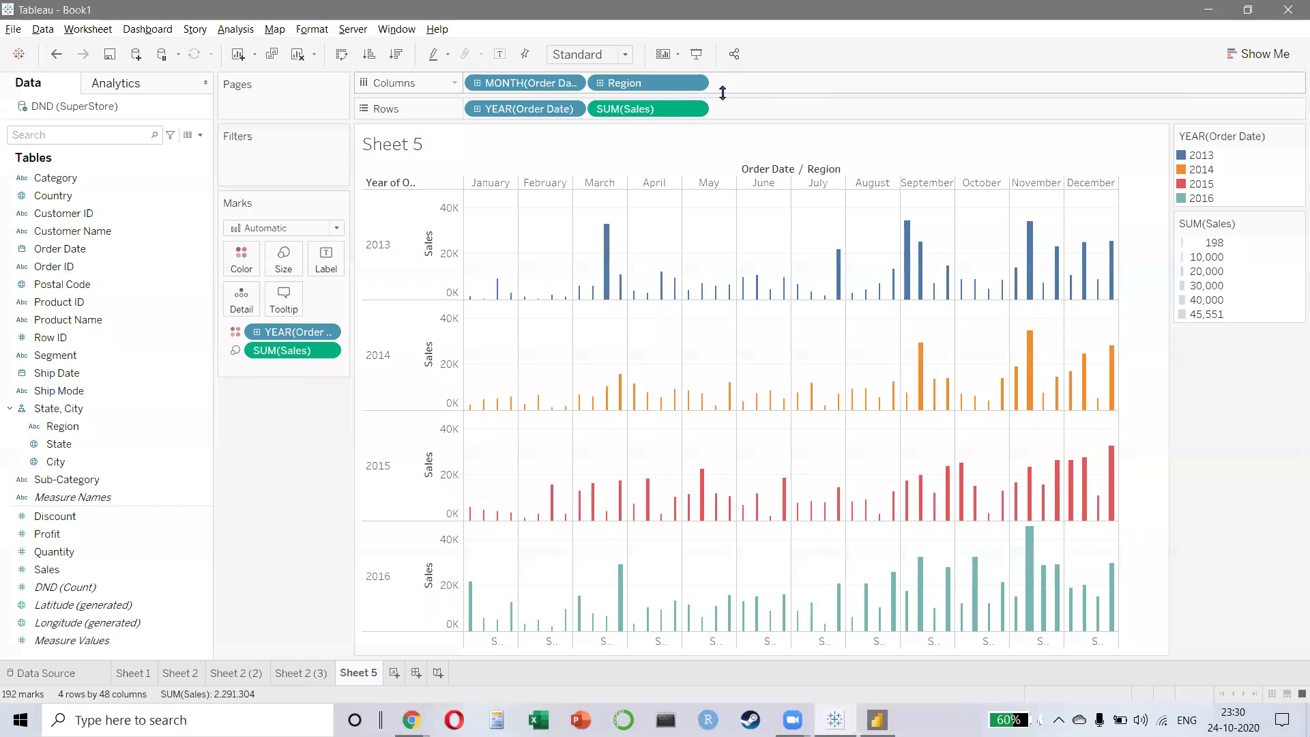
- Place the order-date month after Region on Columns and reduce the size of the line marks
{"action": "left_click_drag", "start_coordinate": [546, 89], "coordinate": [780, 82]}
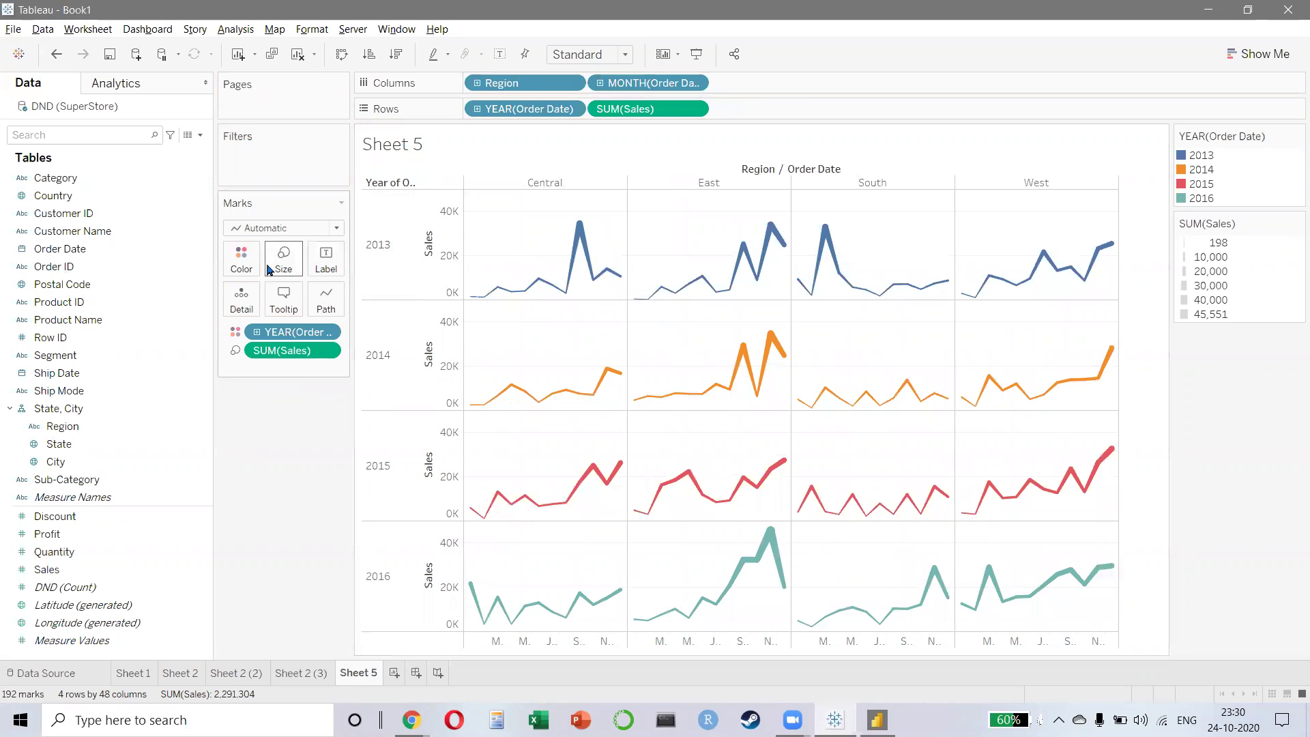
{"action": "left_click", "coordinate": [283, 259]}
{"action": "left_click_drag", "start_coordinate": [297, 302], "coordinate": [292, 302]}
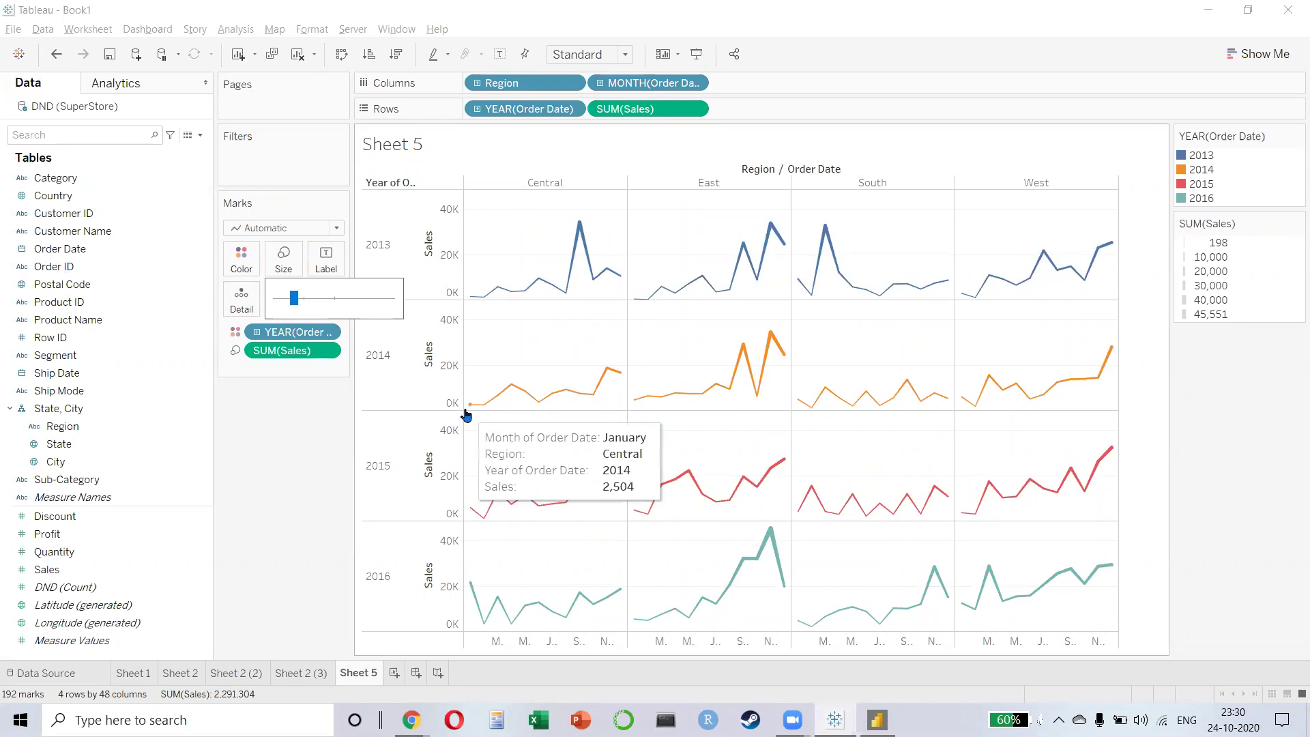
- Try placing Region after the order-date month on Columns and using the Line mark type
{"action": "left_click_drag", "start_coordinate": [505, 92], "coordinate": [746, 78]}
{"action": "left_click", "coordinate": [336, 227]}
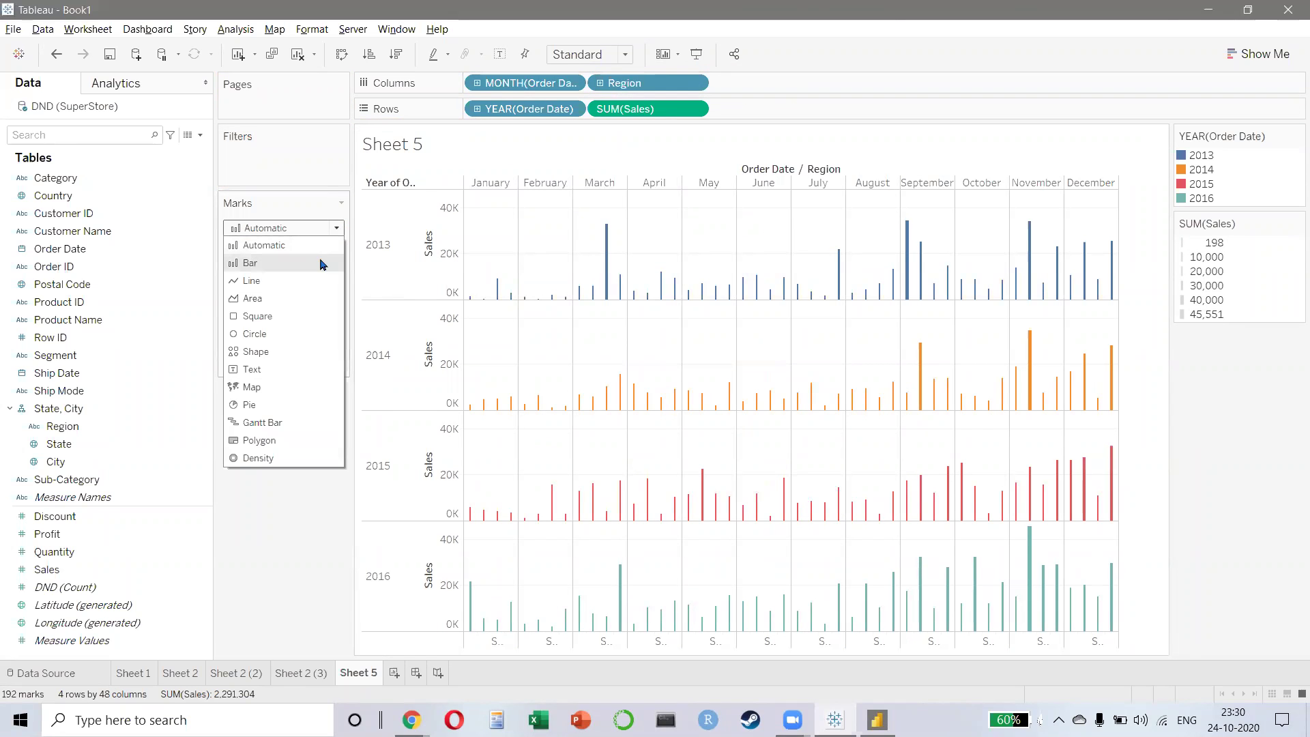
{"action": "left_click", "coordinate": [297, 280]}
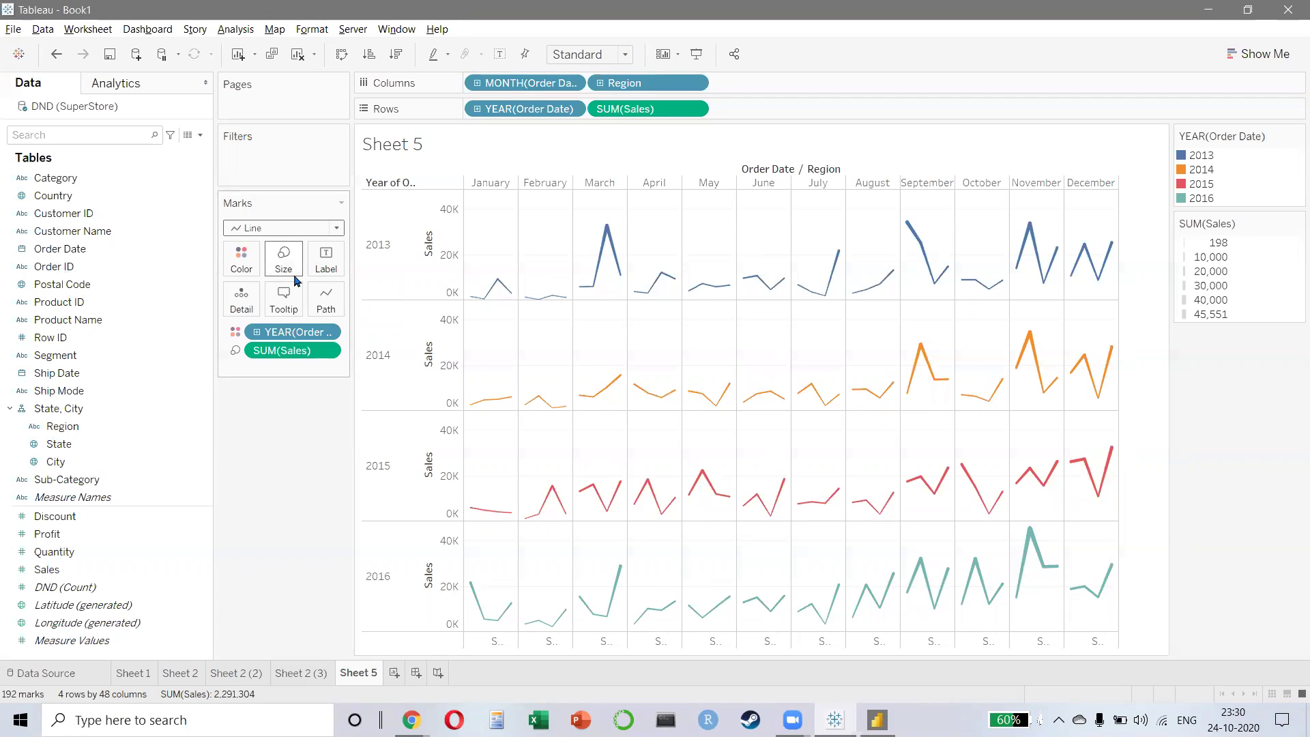
{"action": "key", "text": "ctrl+z"}
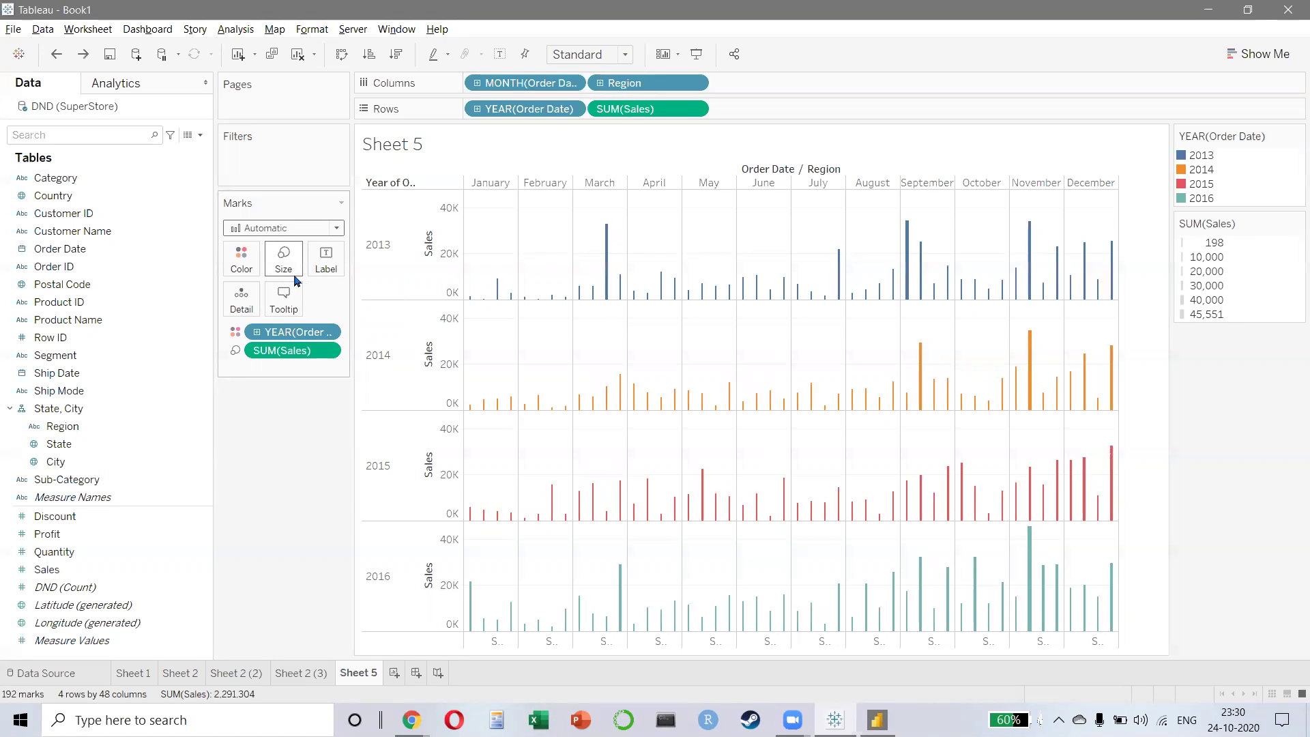
- Set the mark type to Line and inspect the March 2013 sales line
{"action": "mouse_move", "coordinate": [499, 288]}
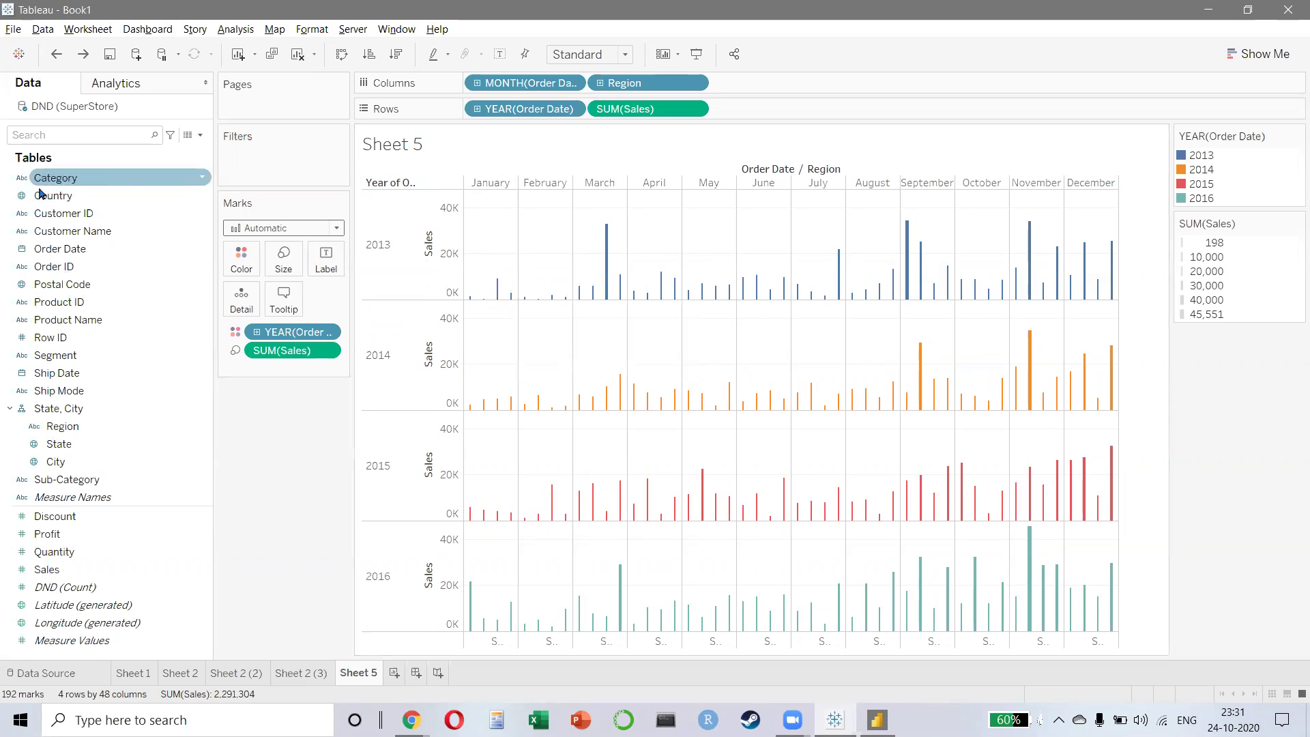
{"action": "left_click", "coordinate": [283, 229]}
{"action": "left_click", "coordinate": [286, 281]}
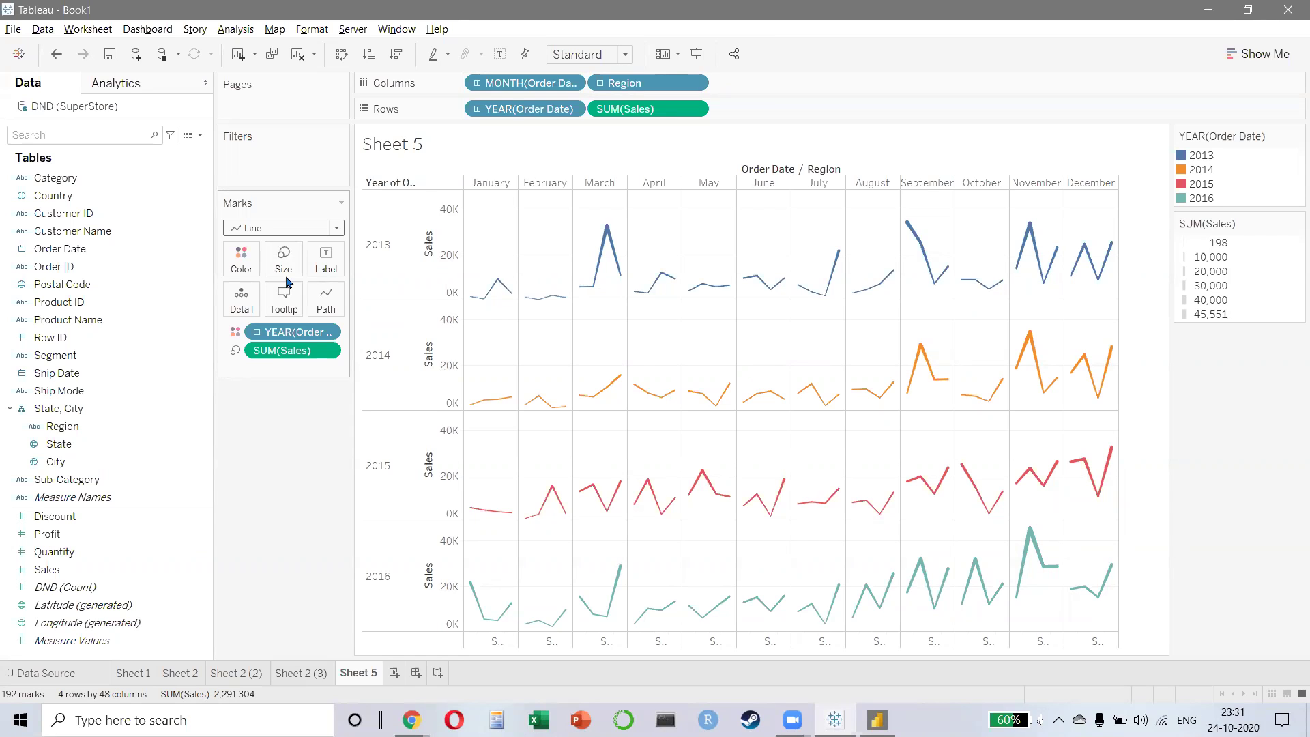
{"action": "mouse_move", "coordinate": [584, 292]}
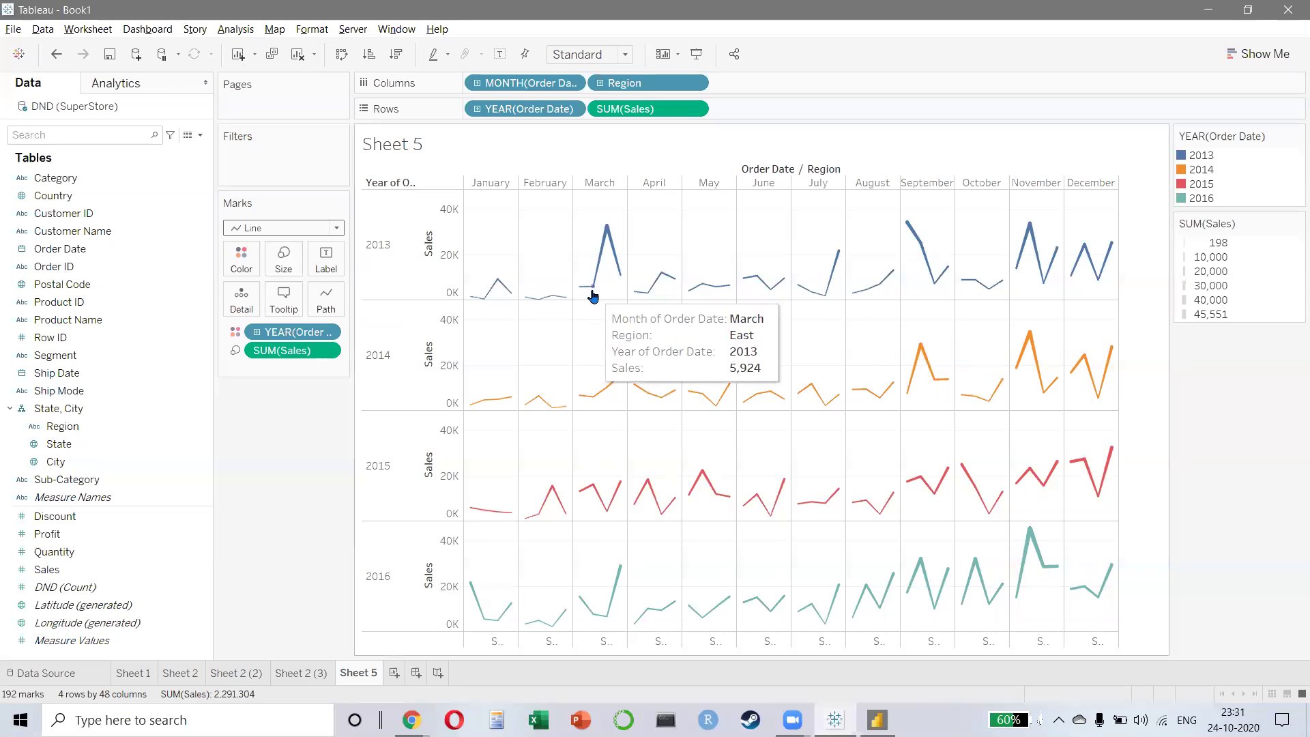
{"action": "left_click", "coordinate": [601, 258]}
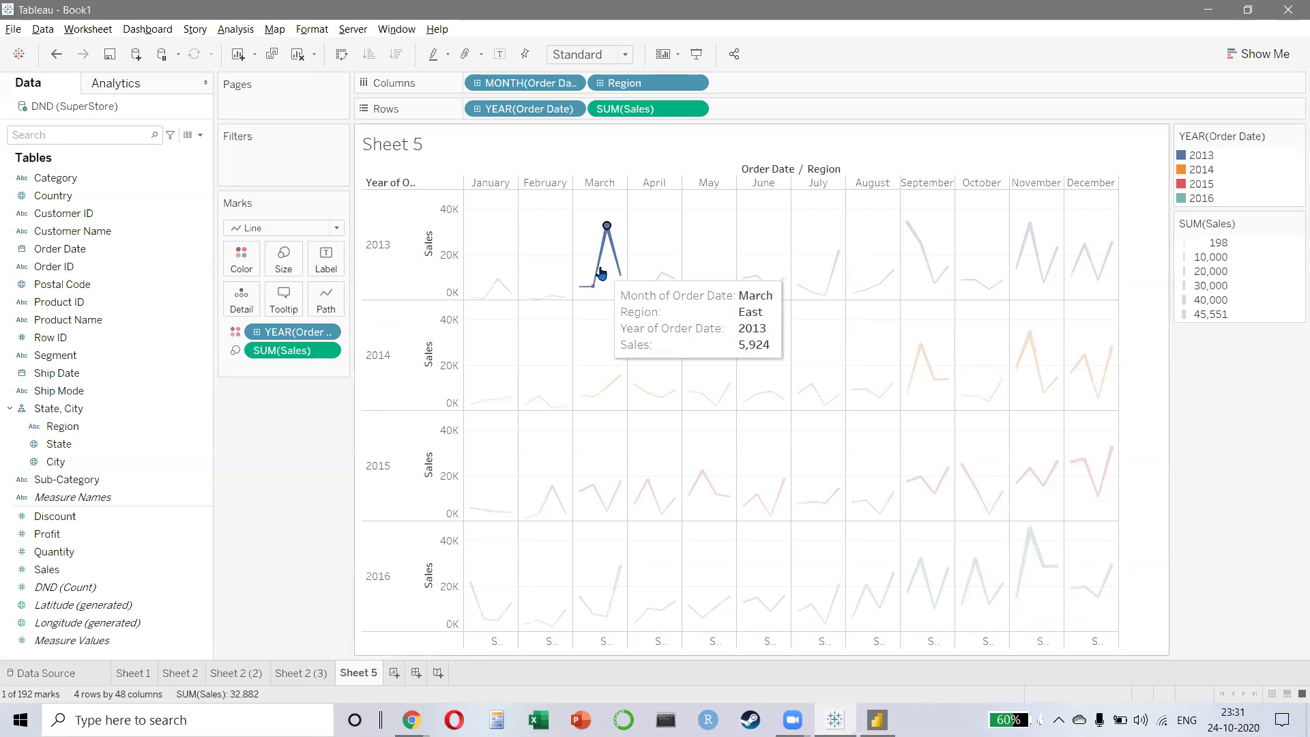
{"action": "left_click", "coordinate": [390, 267]}
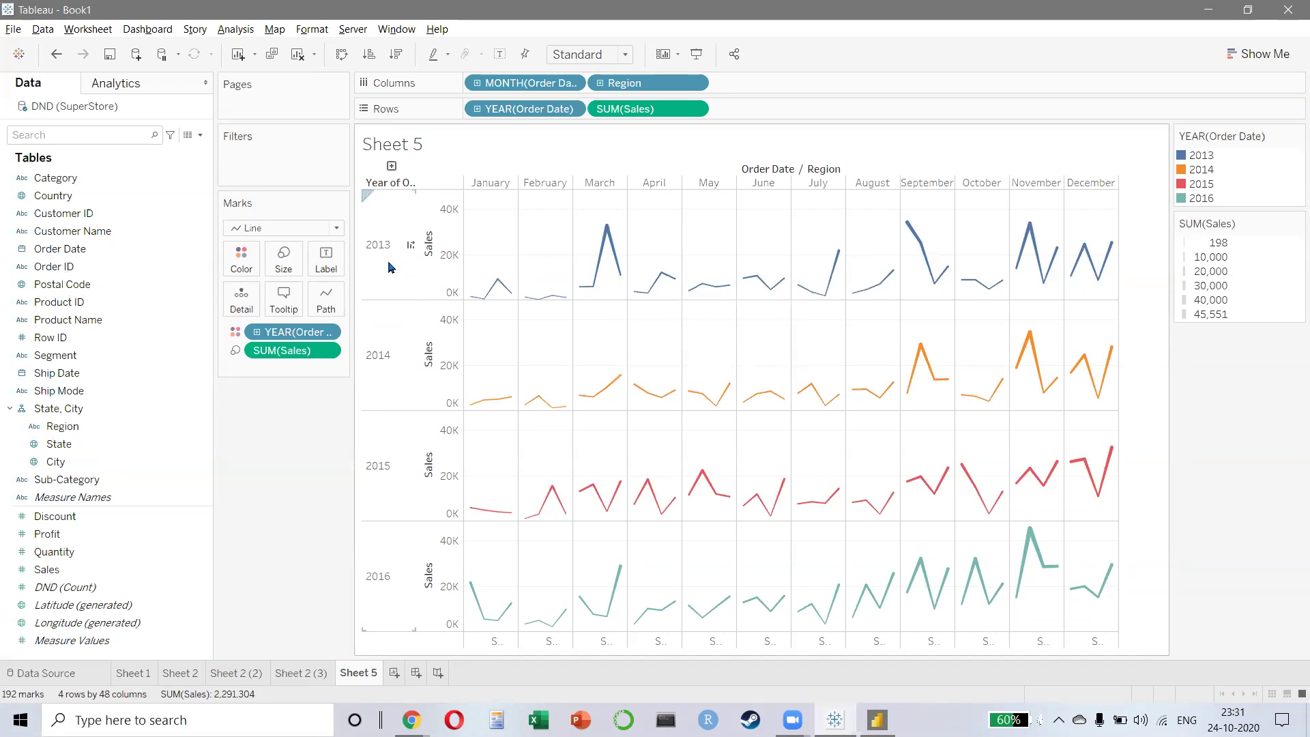
- Change the chart's mark type to Bar
{"action": "left_click", "coordinate": [272, 228]}
{"action": "left_click", "coordinate": [270, 262]}
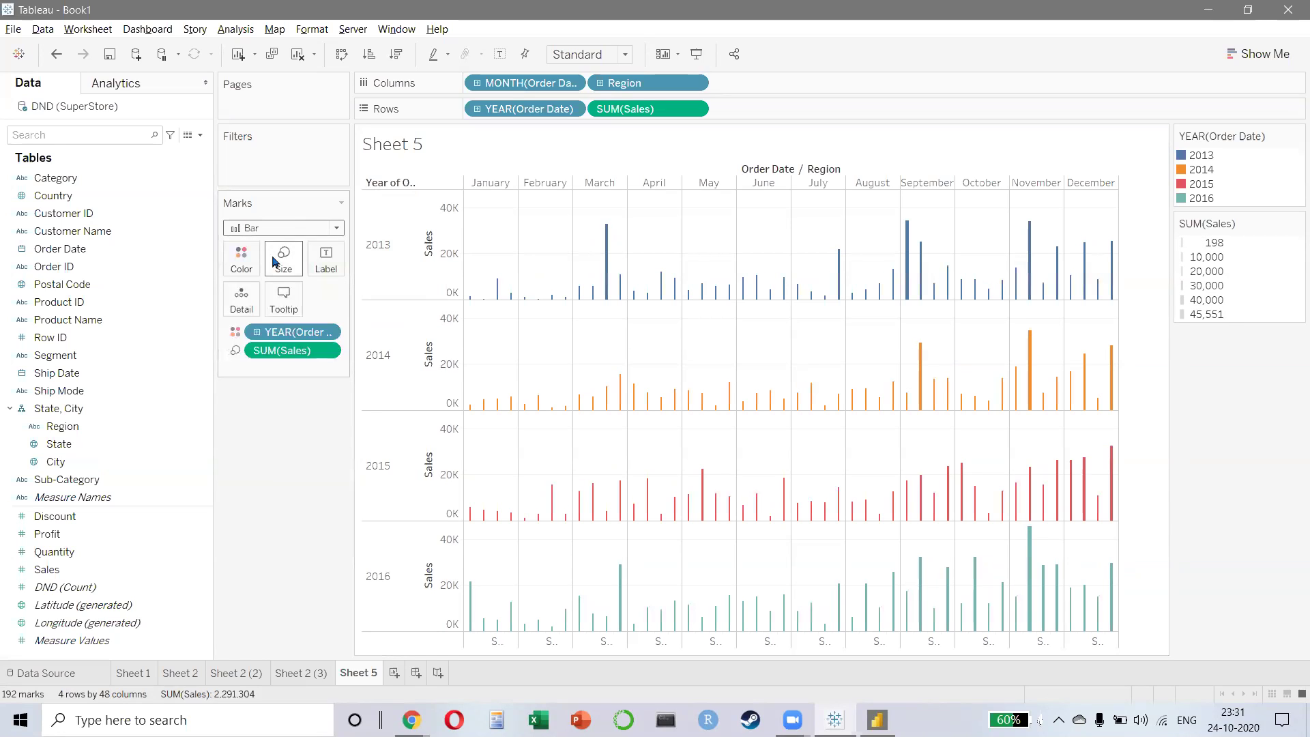
{"action": "left_click", "coordinate": [271, 232]}
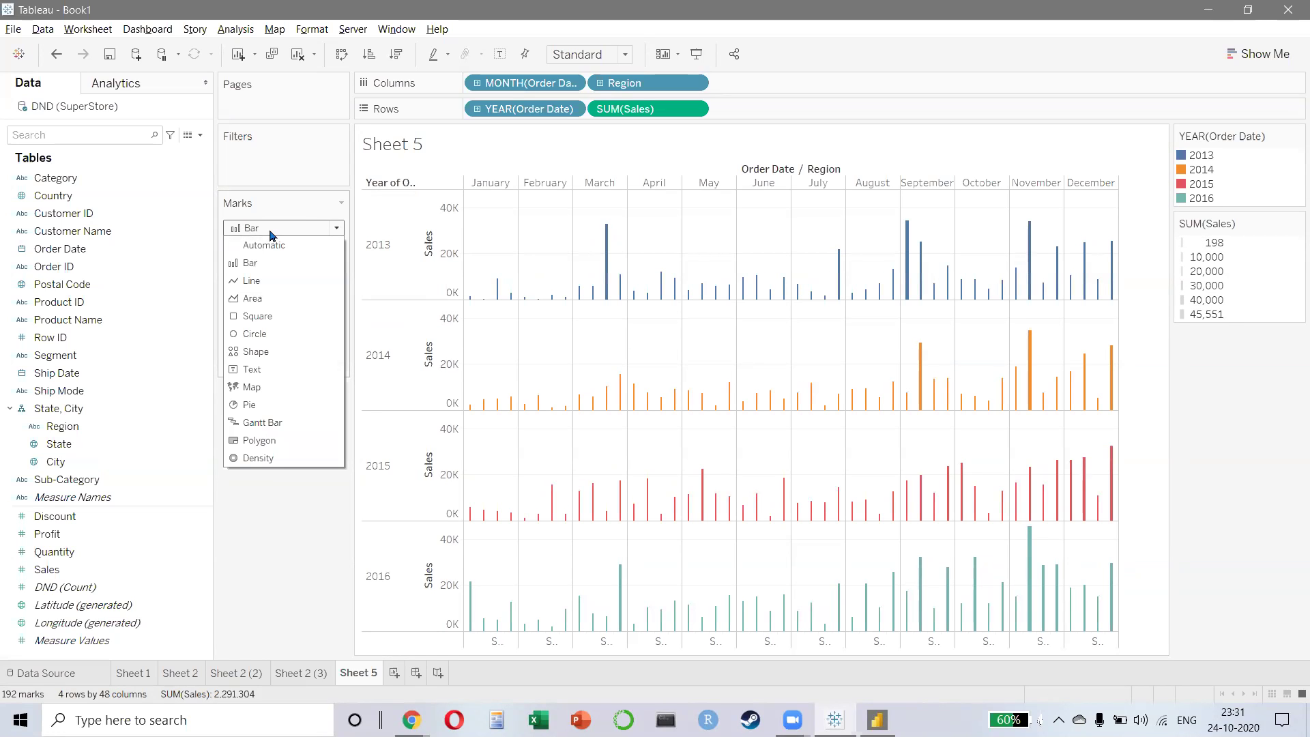
{"action": "left_click", "coordinate": [289, 535]}
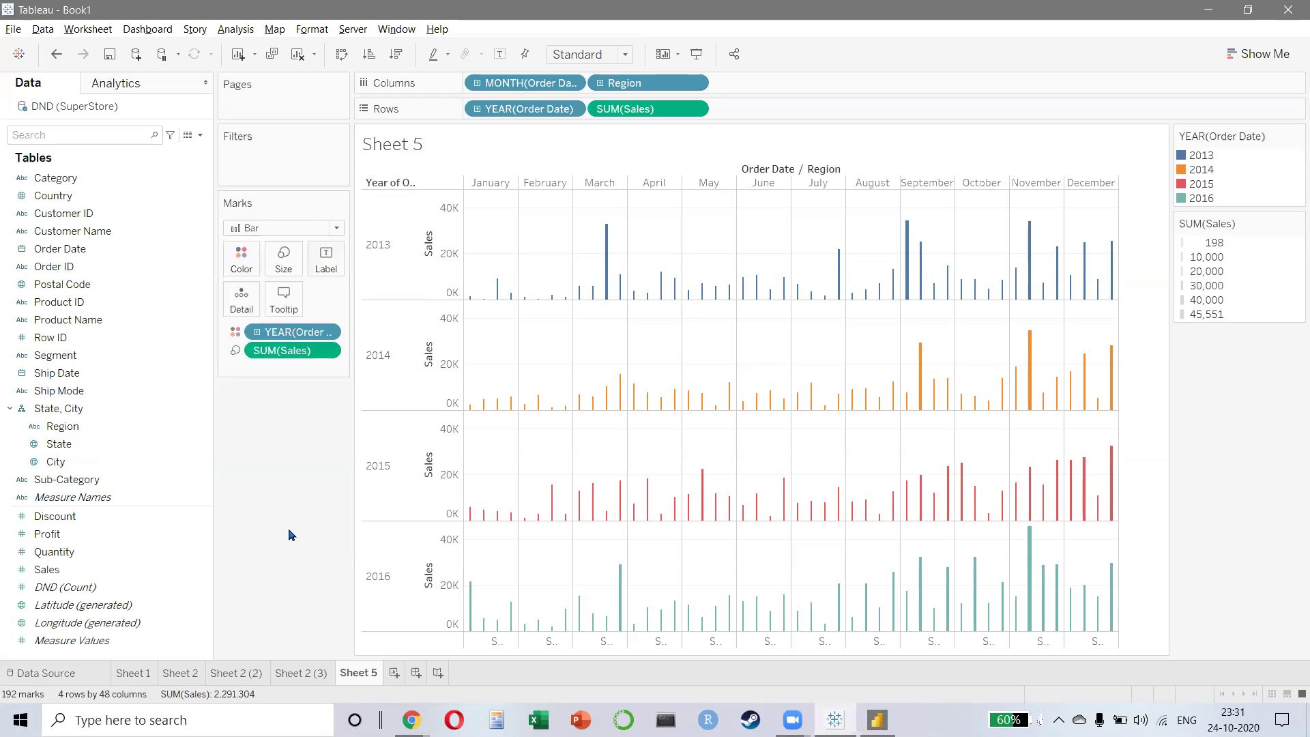
- Undo the mark type changes and the reordering of Region and the order-date month on Columns
{"action": "key", "text": "ctrl+z"}
{"action": "key", "text": "ctrl+y"}
{"action": "key", "text": "ctrl+z"}
{"action": "key", "text": "ctrl+z"}
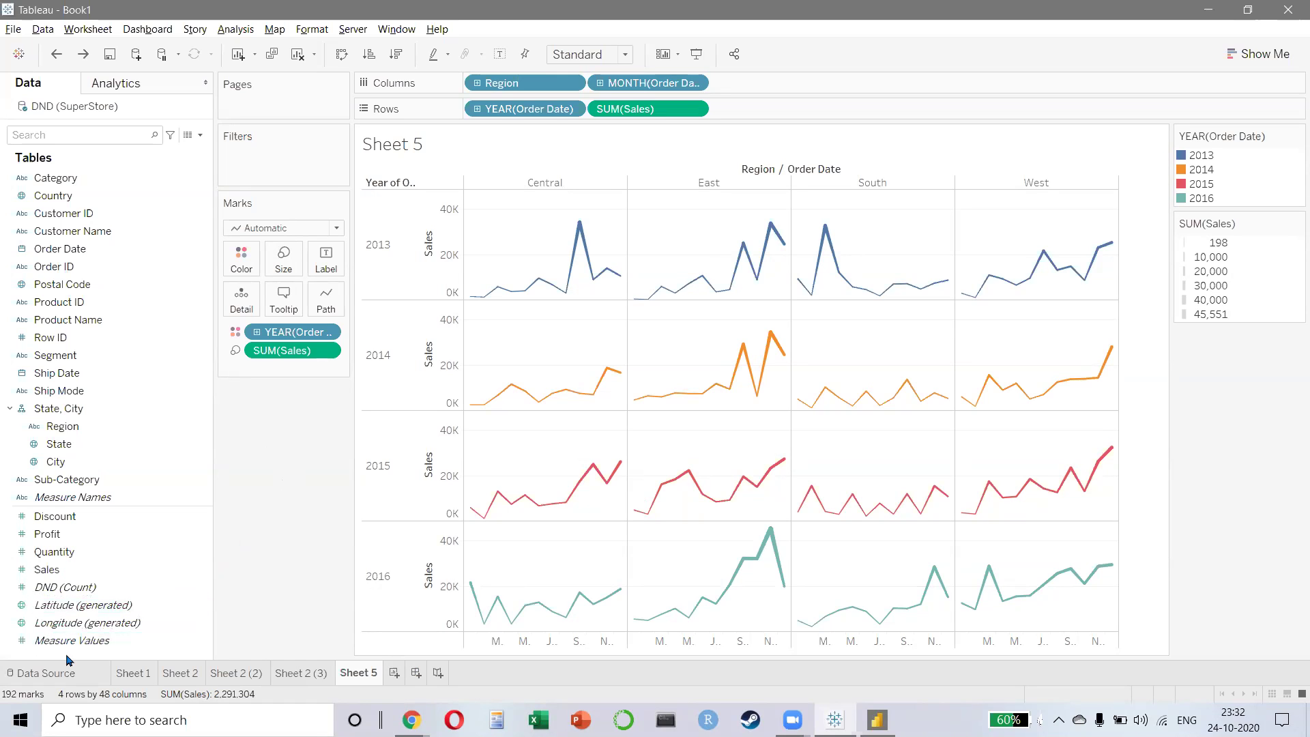
- Open the data source and examine the available options for the Order Date and Ship Date columns
{"action": "left_click", "coordinate": [57, 673]}
{"action": "right_click", "coordinate": [380, 358]}
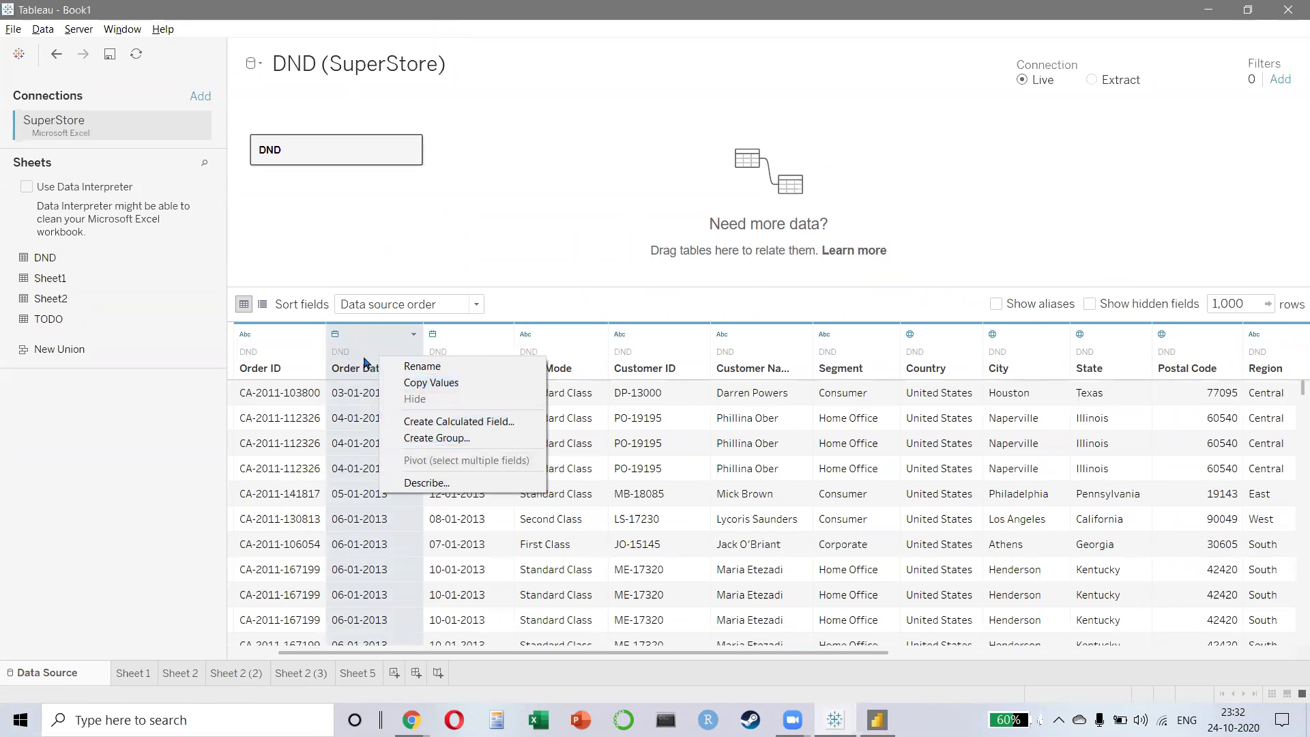
{"action": "left_click", "coordinate": [496, 341]}
{"action": "right_click", "coordinate": [497, 341]}
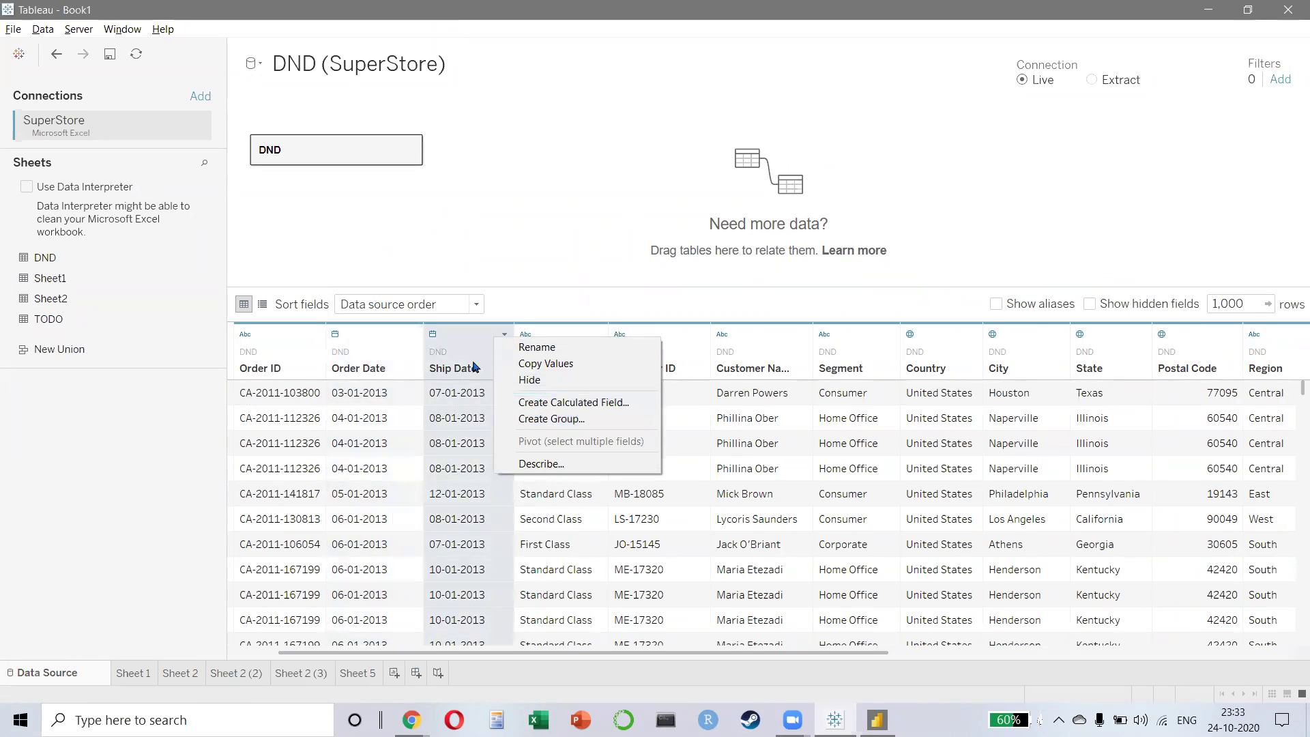
{"action": "left_click", "coordinate": [477, 366]}
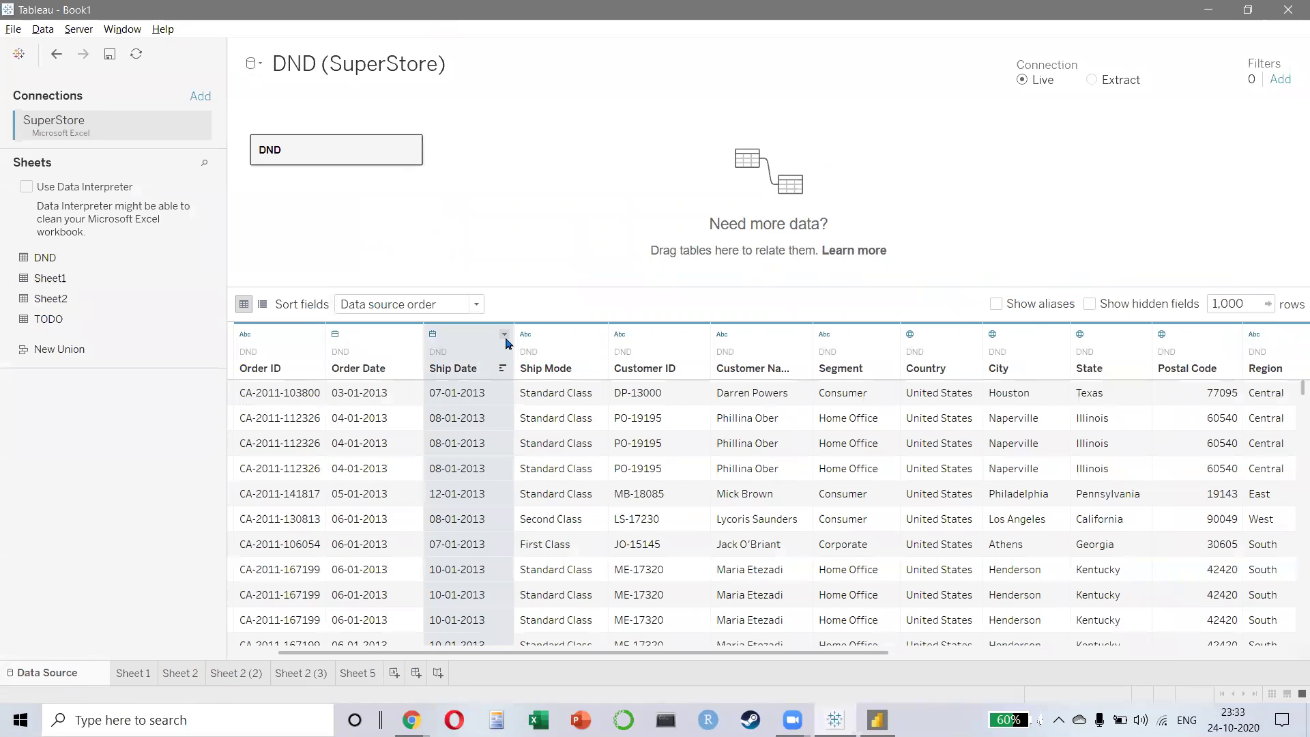
{"action": "left_click", "coordinate": [505, 334]}
{"action": "left_click", "coordinate": [487, 366]}
{"action": "right_click", "coordinate": [468, 374]}
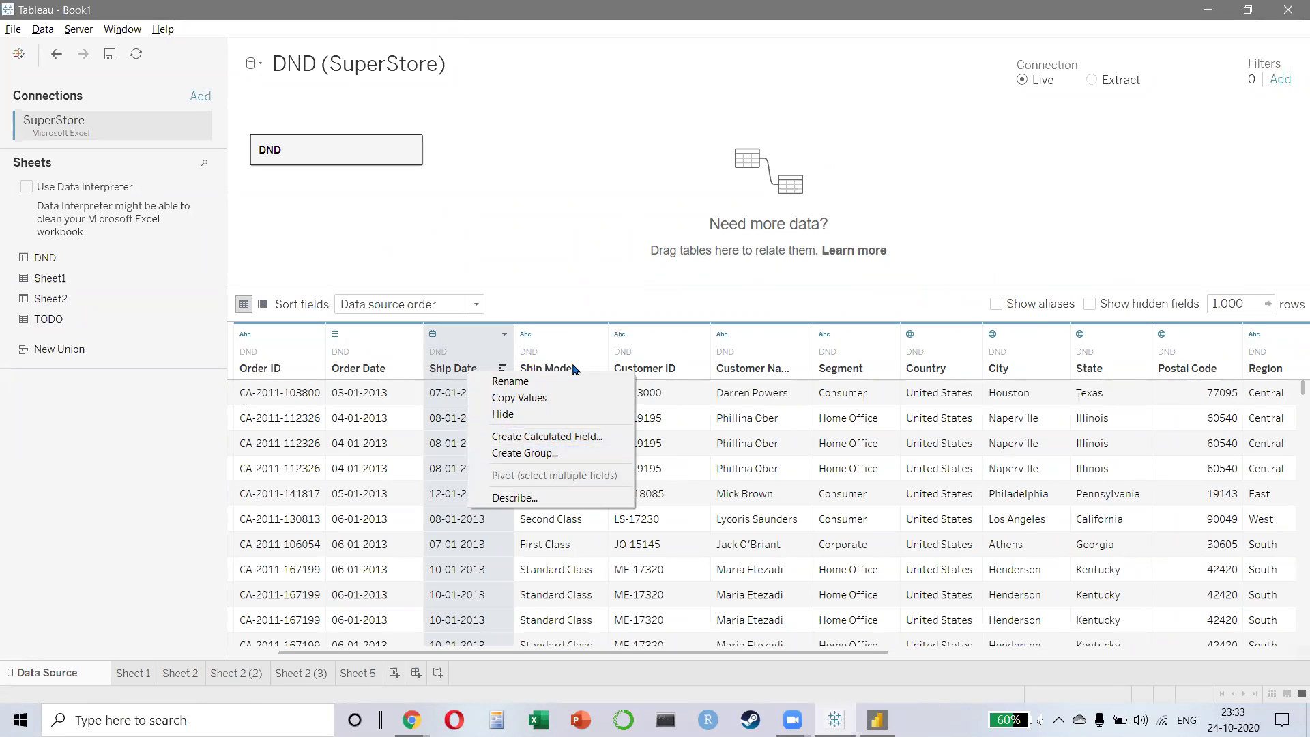
- Examine the column options and data type choices for the Customer Name field
{"action": "left_click", "coordinate": [758, 369]}
{"action": "right_click", "coordinate": [759, 369]}
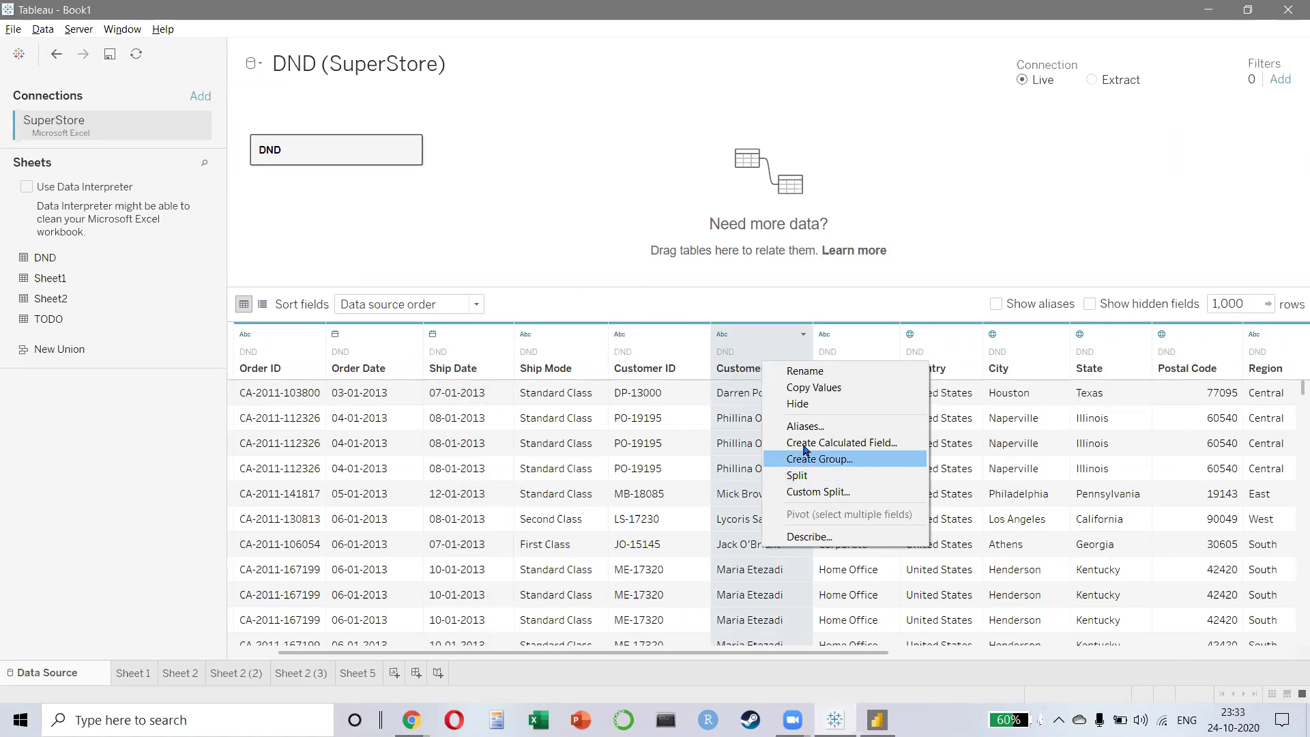
{"action": "left_click", "coordinate": [721, 343]}
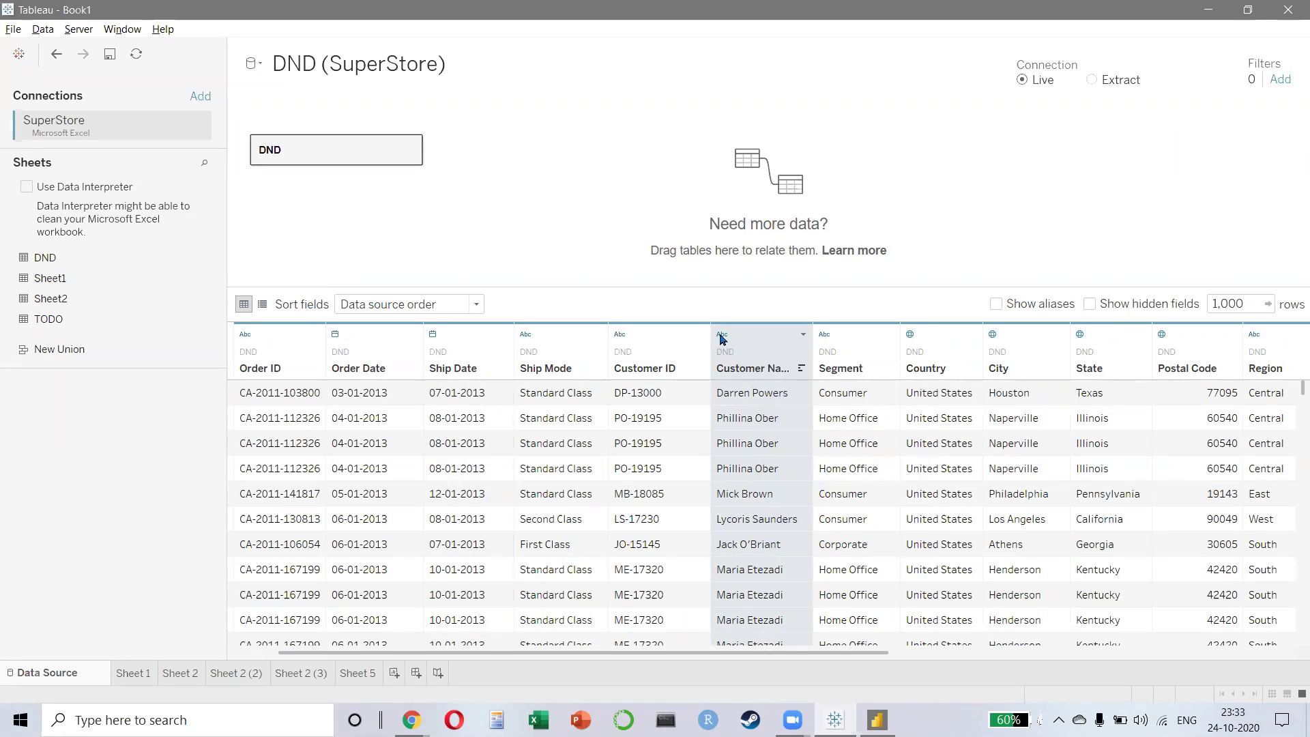
{"action": "left_click", "coordinate": [722, 334]}
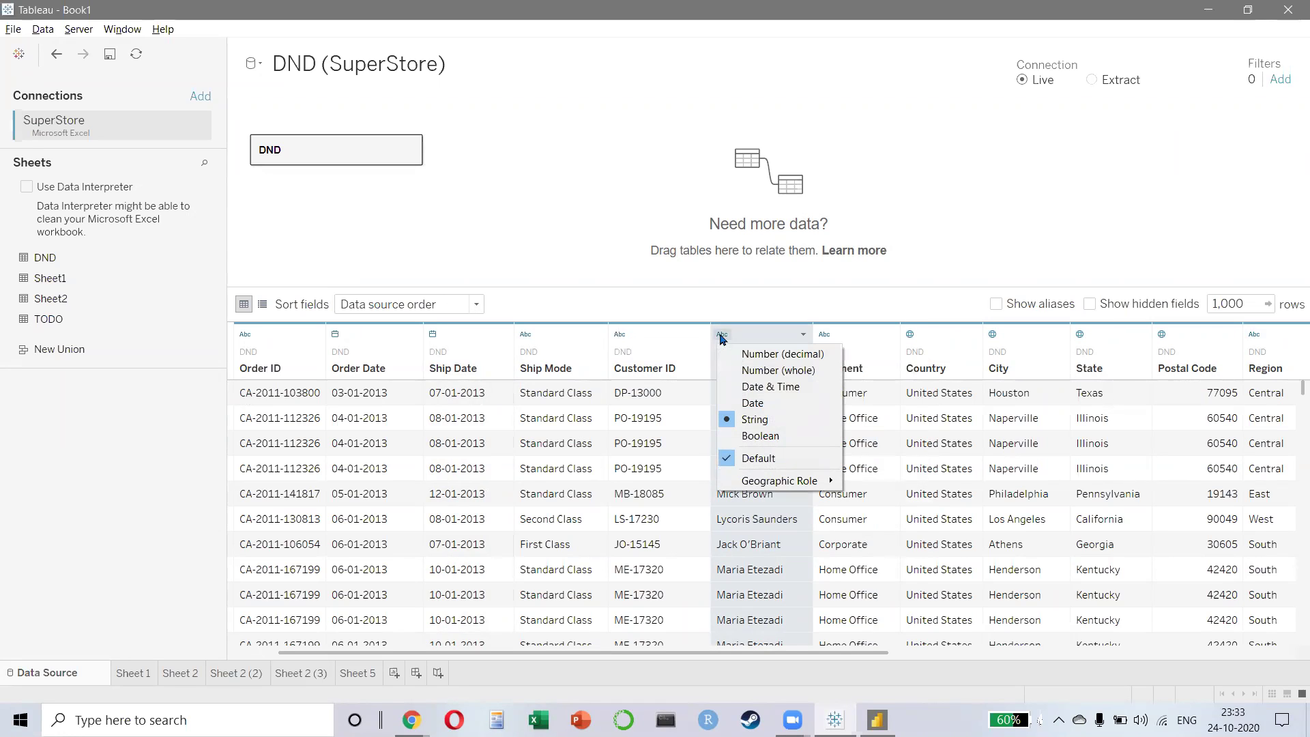
{"action": "left_click", "coordinate": [674, 402]}
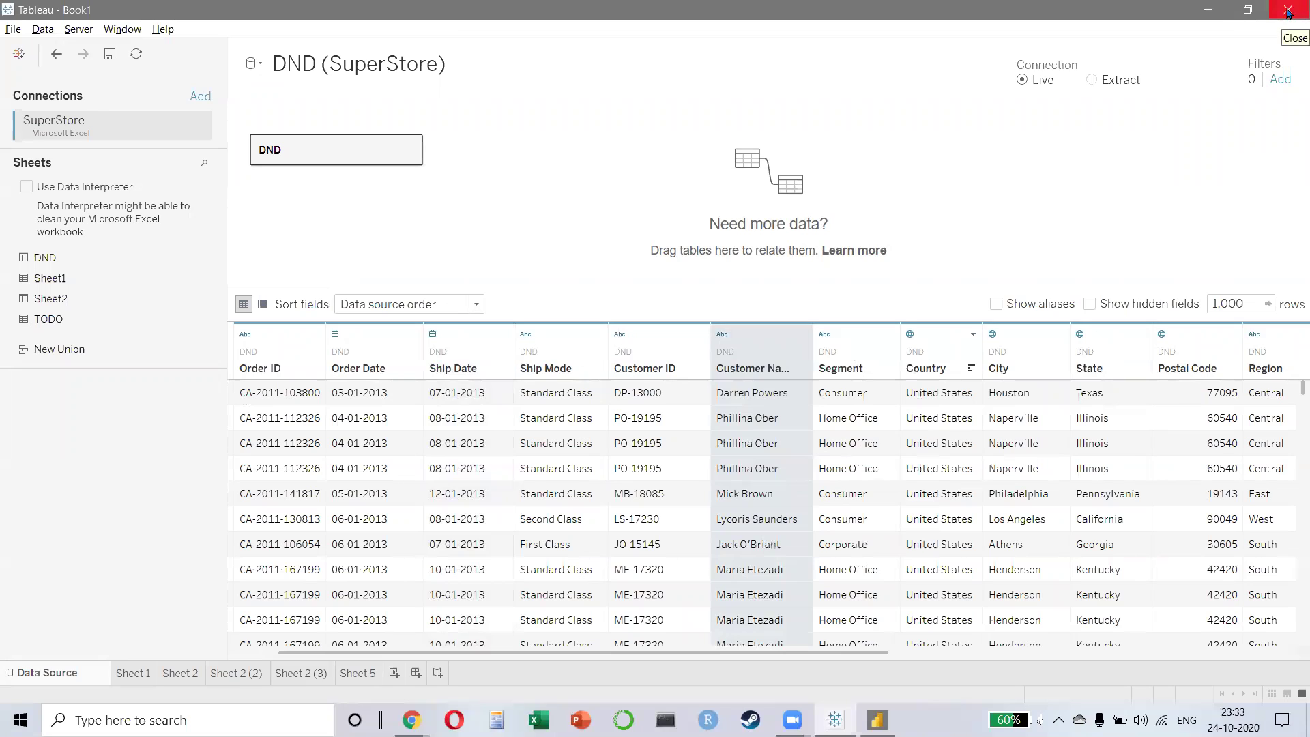
{"action": "left_click", "coordinate": [124, 256]}
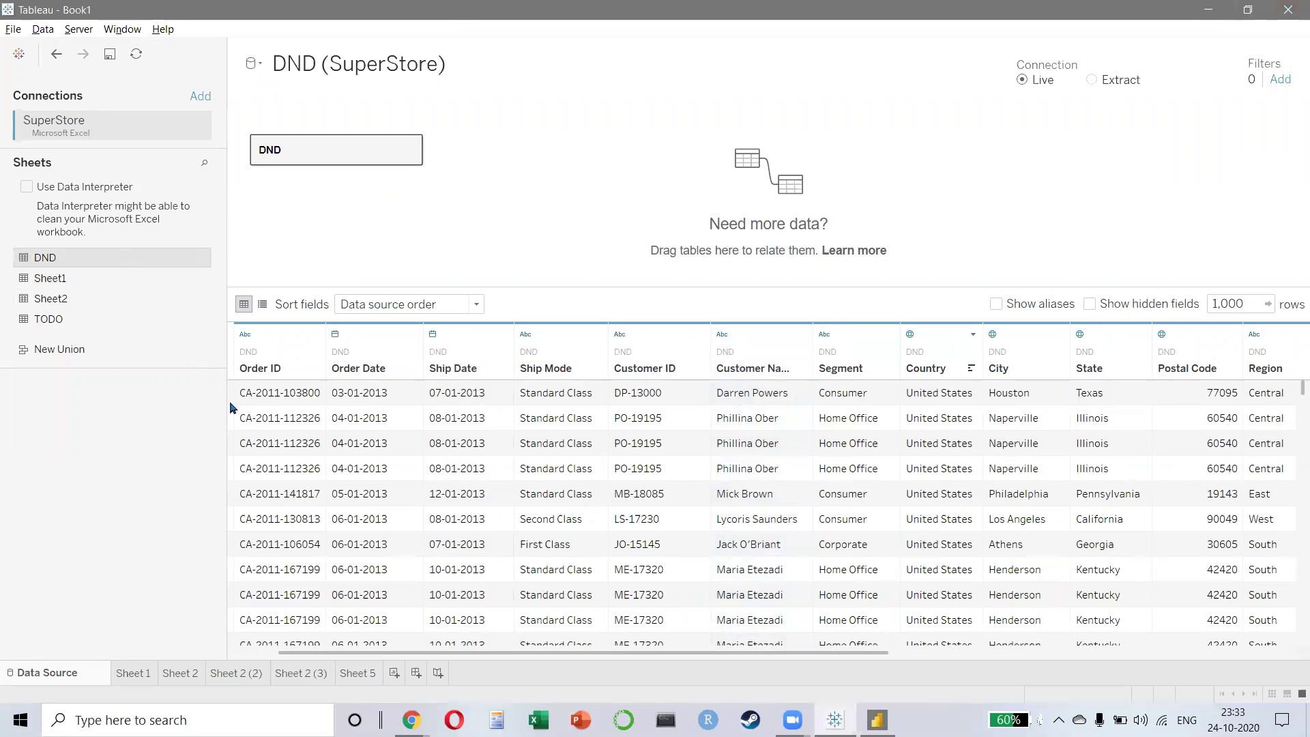
- Return to Sheet 5 and save the workbook to the Desktop as Day07, a Tableau Packaged Workbook (*.twbx)
{"action": "left_click", "coordinate": [360, 673]}
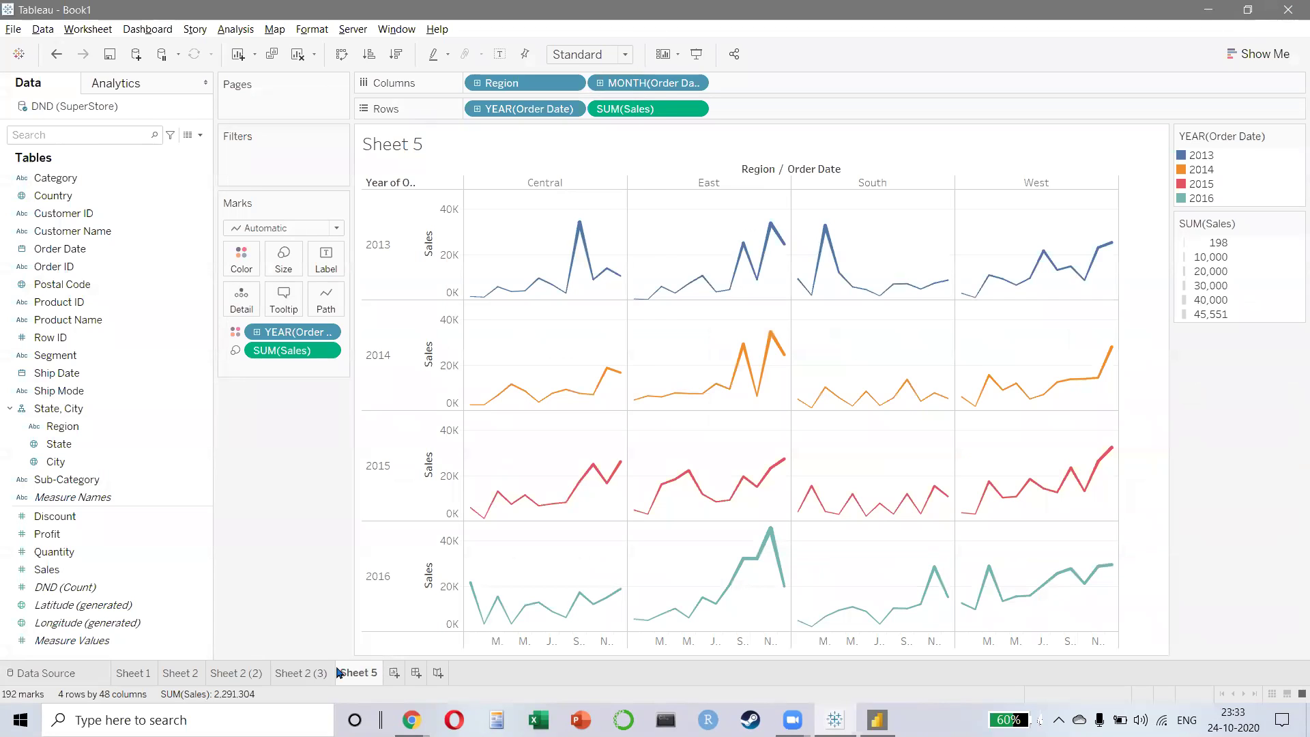
{"action": "key", "text": "ctrl+s"}
{"action": "left_click", "coordinate": [69, 166]}
{"action": "double_click", "coordinate": [195, 330]}
{"action": "type", "text": "Day07"}
{"action": "left_click", "coordinate": [362, 359]}
{"action": "left_click", "coordinate": [321, 384]}
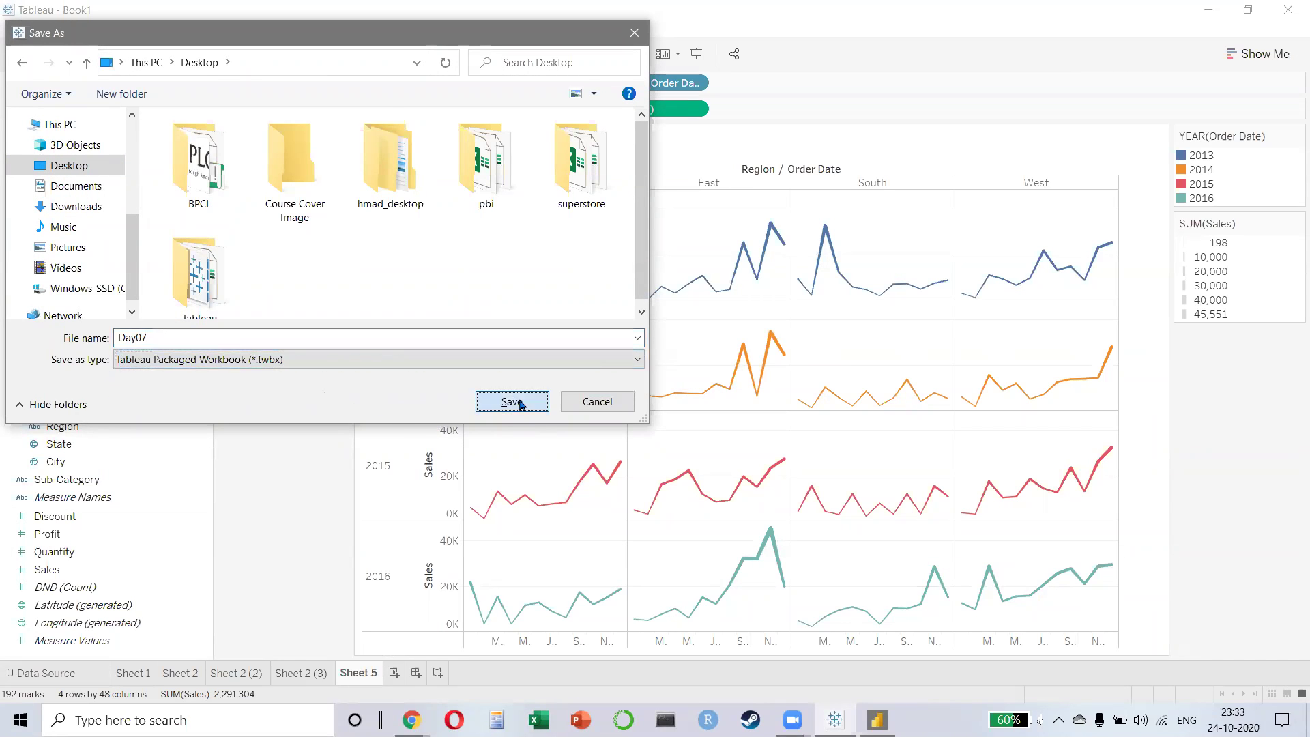
{"action": "left_click", "coordinate": [513, 402]}
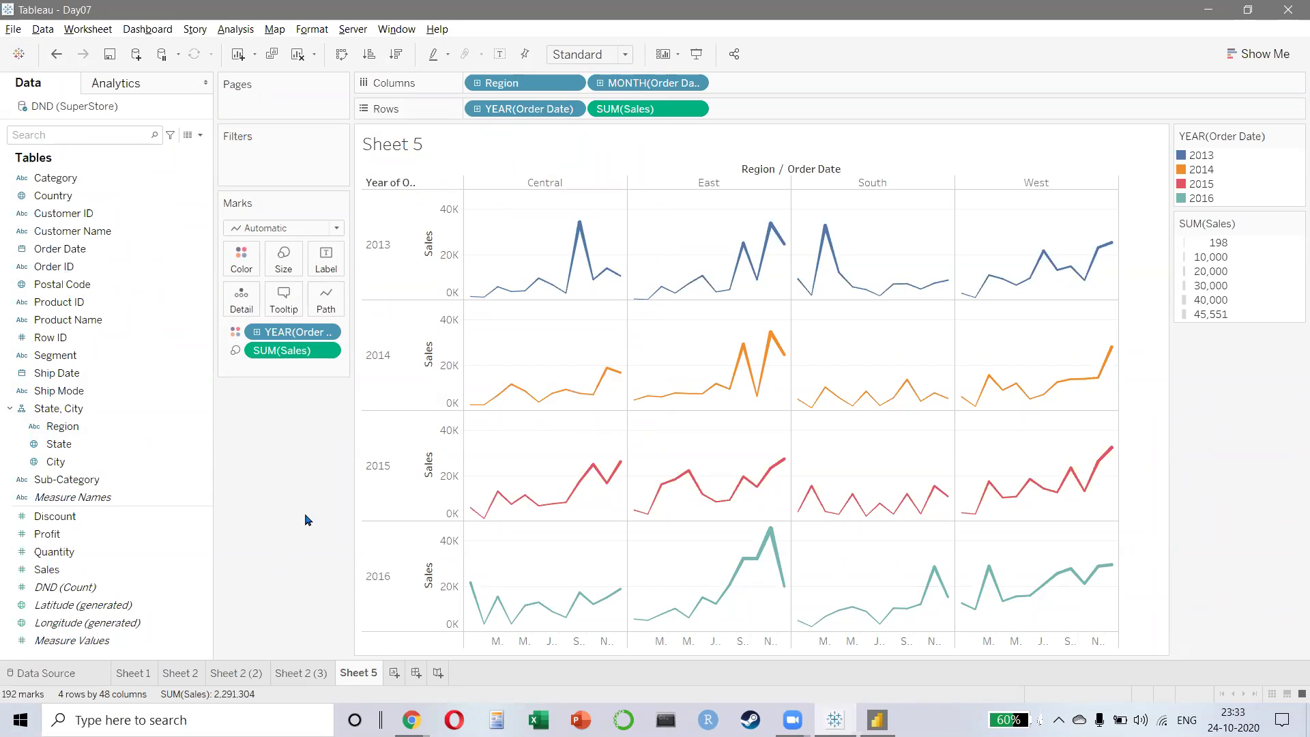
- Try relating Sheet2 to the DND table in the data source without matching fields, and remove Sheet2 again
{"action": "left_click", "coordinate": [59, 674]}
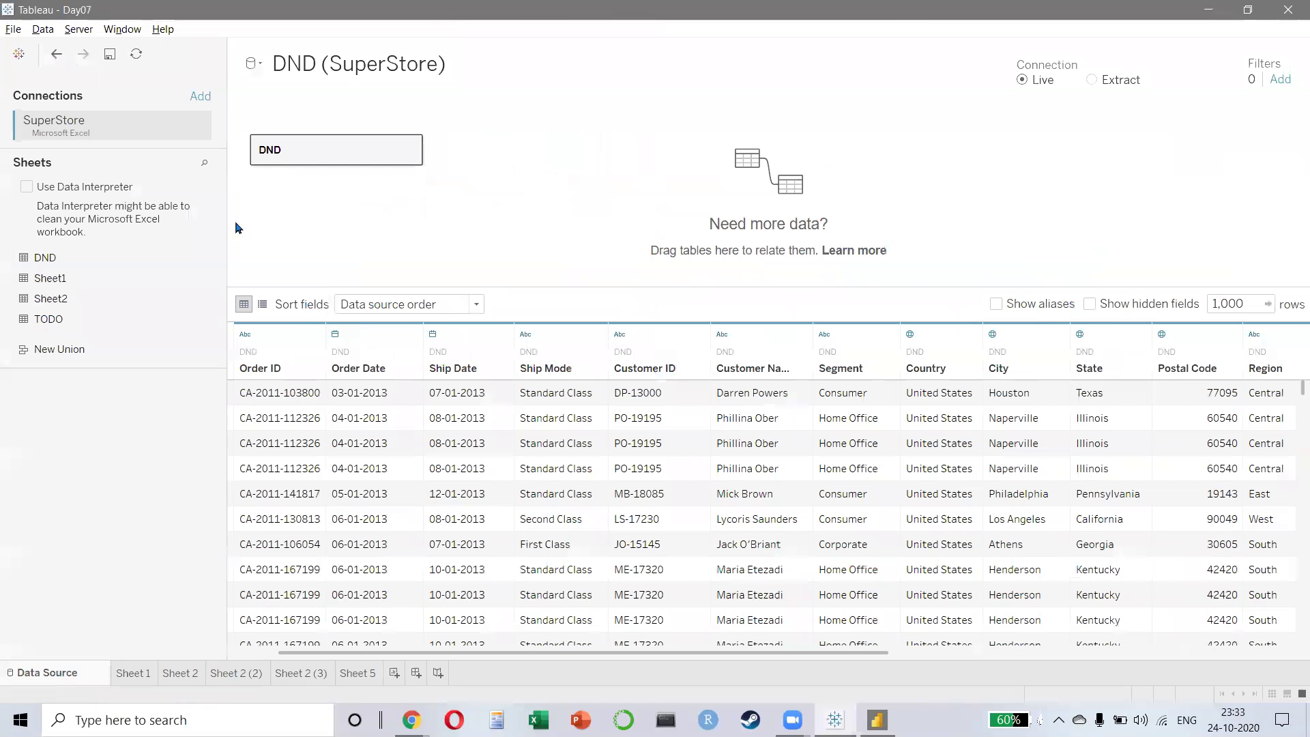
{"action": "left_click_drag", "start_coordinate": [55, 278], "coordinate": [535, 198]}
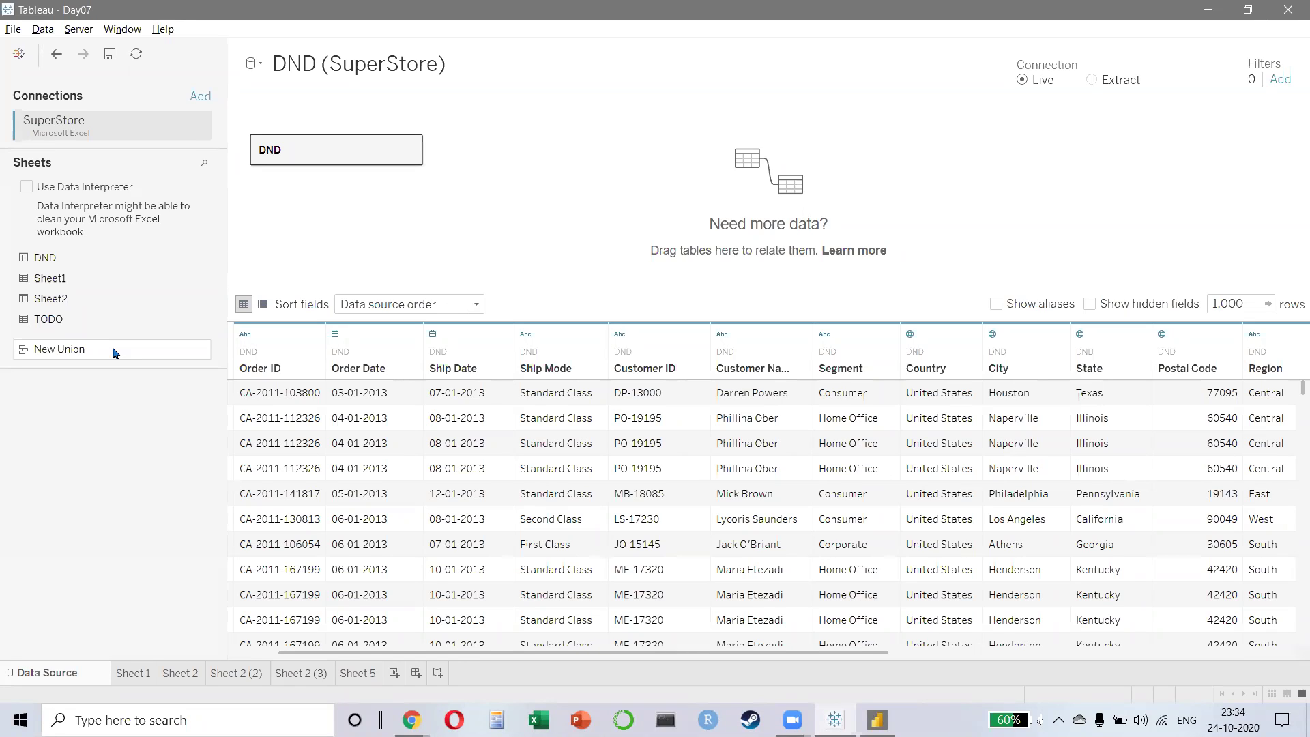
{"action": "left_click_drag", "start_coordinate": [103, 298], "coordinate": [508, 223]}
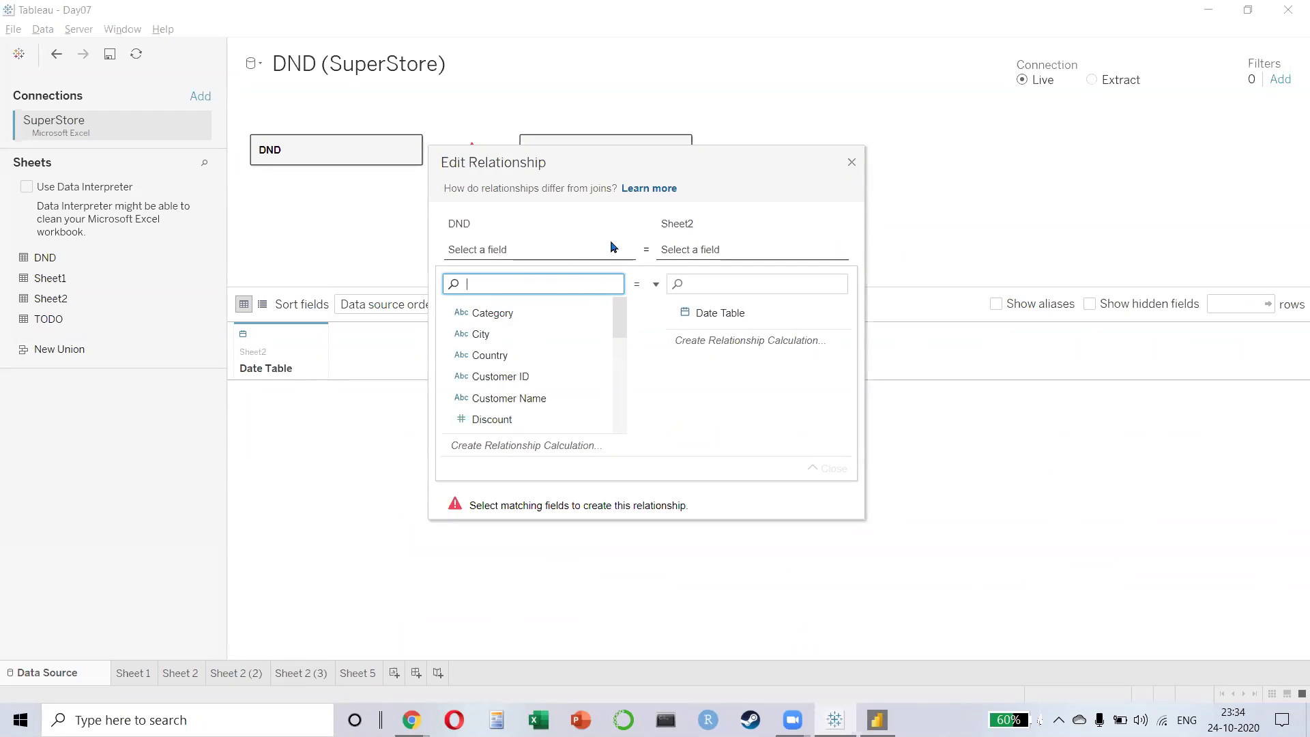
{"action": "left_click", "coordinate": [853, 163]}
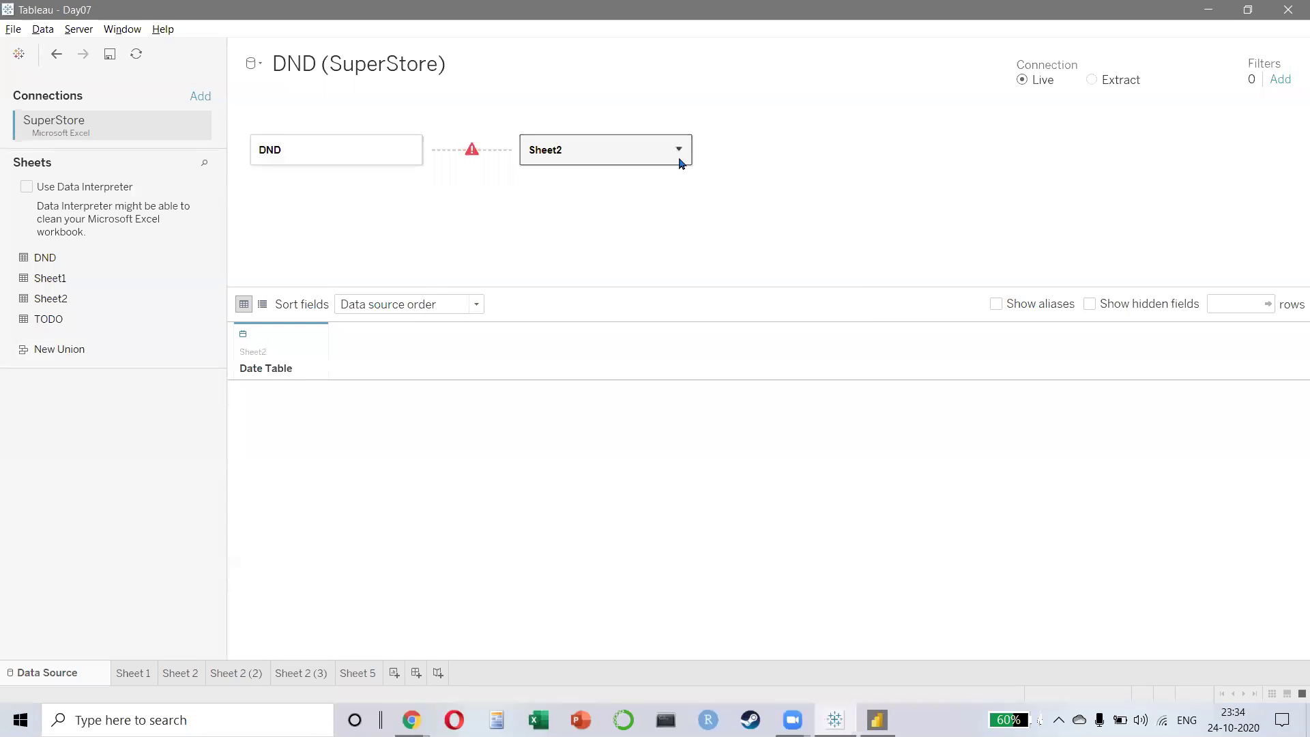
{"action": "left_click", "coordinate": [679, 150]}
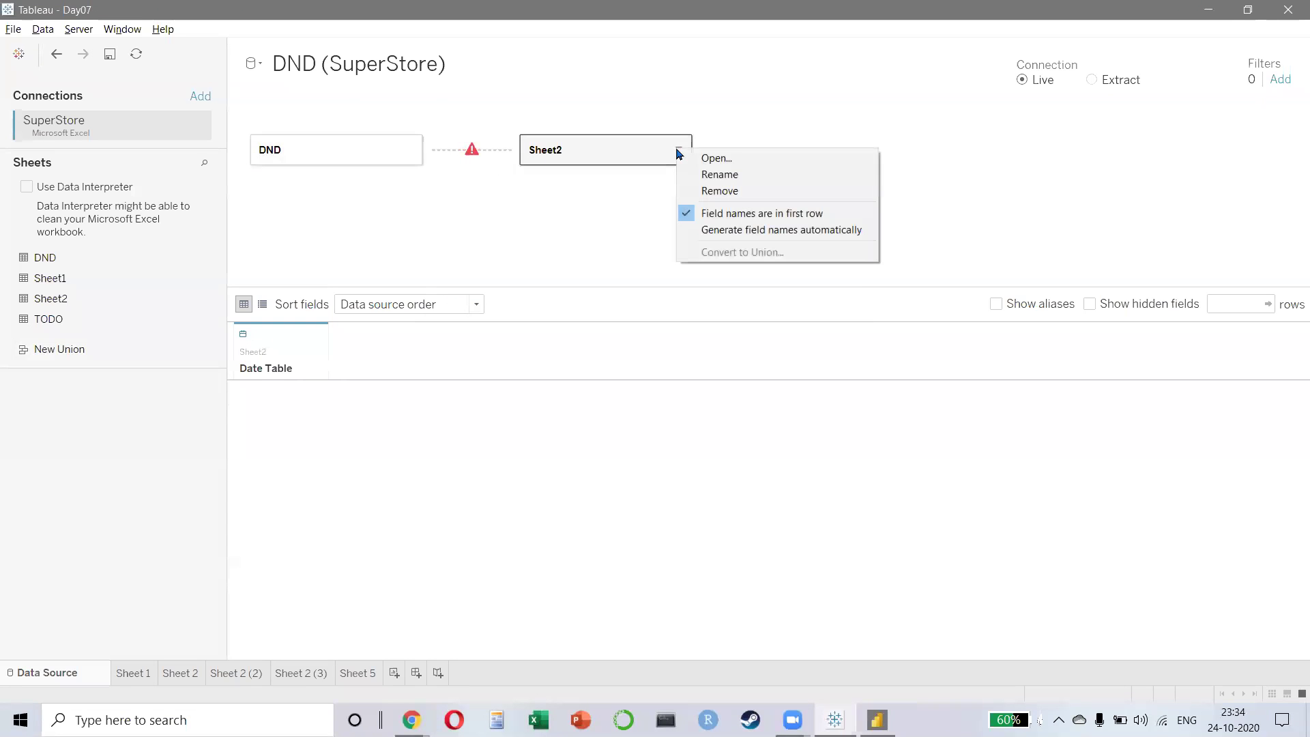
{"action": "left_click", "coordinate": [721, 192]}
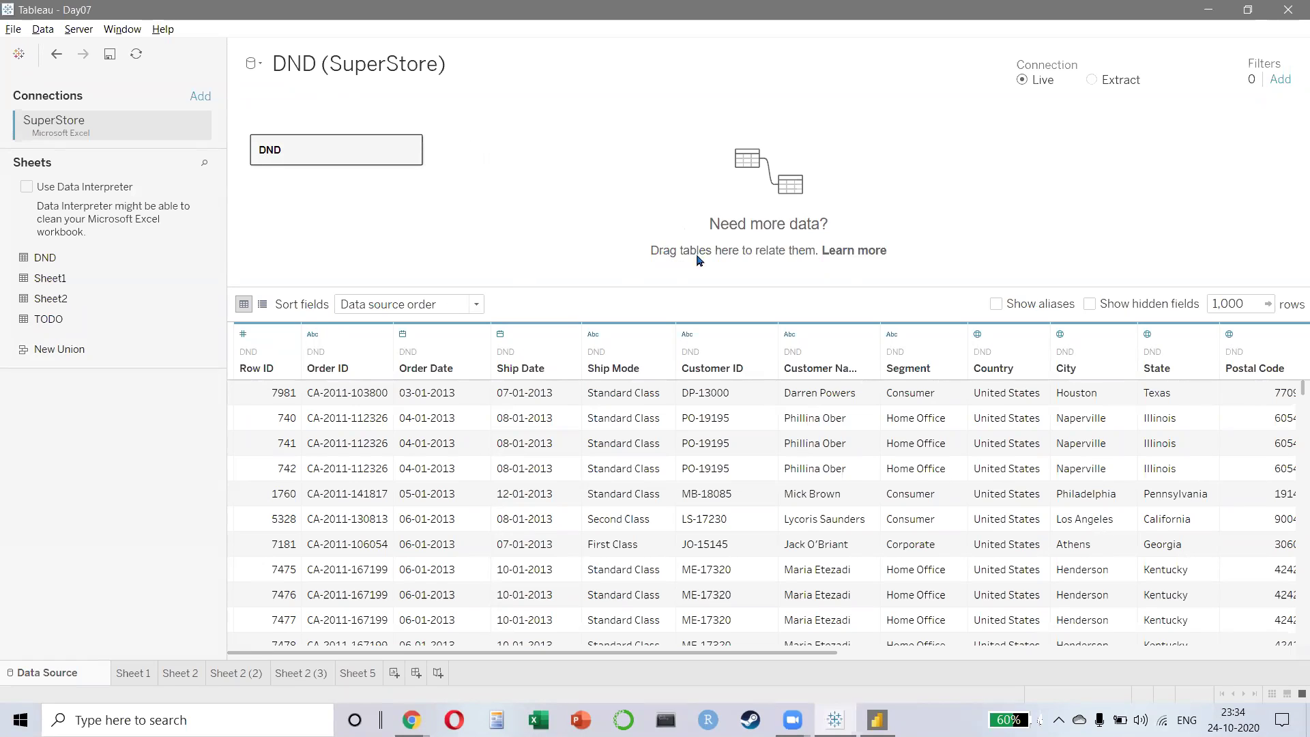
- Open the Tableau help page on relationships in the browser and skim its explanation, video and blog links
{"action": "left_click", "coordinate": [856, 251]}
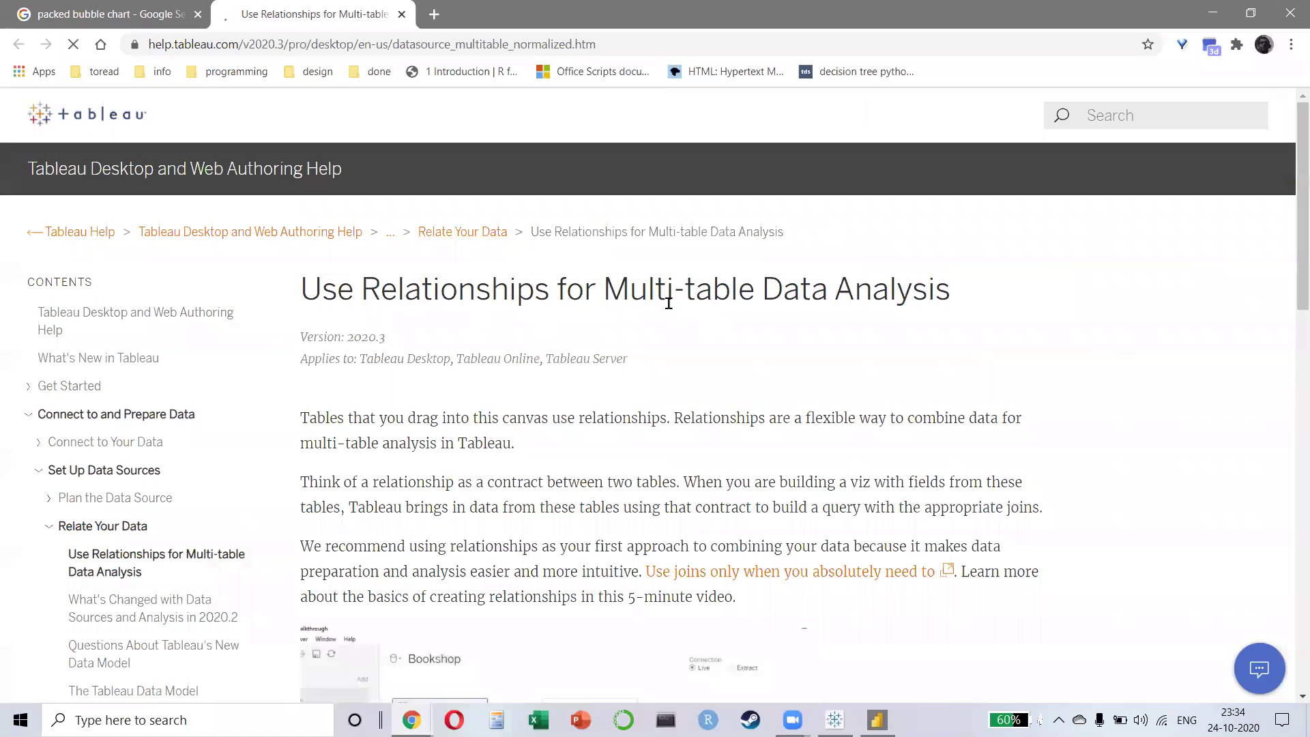
{"action": "scroll", "coordinate": [633, 314], "scroll_direction": "down", "scroll_amount": 11}
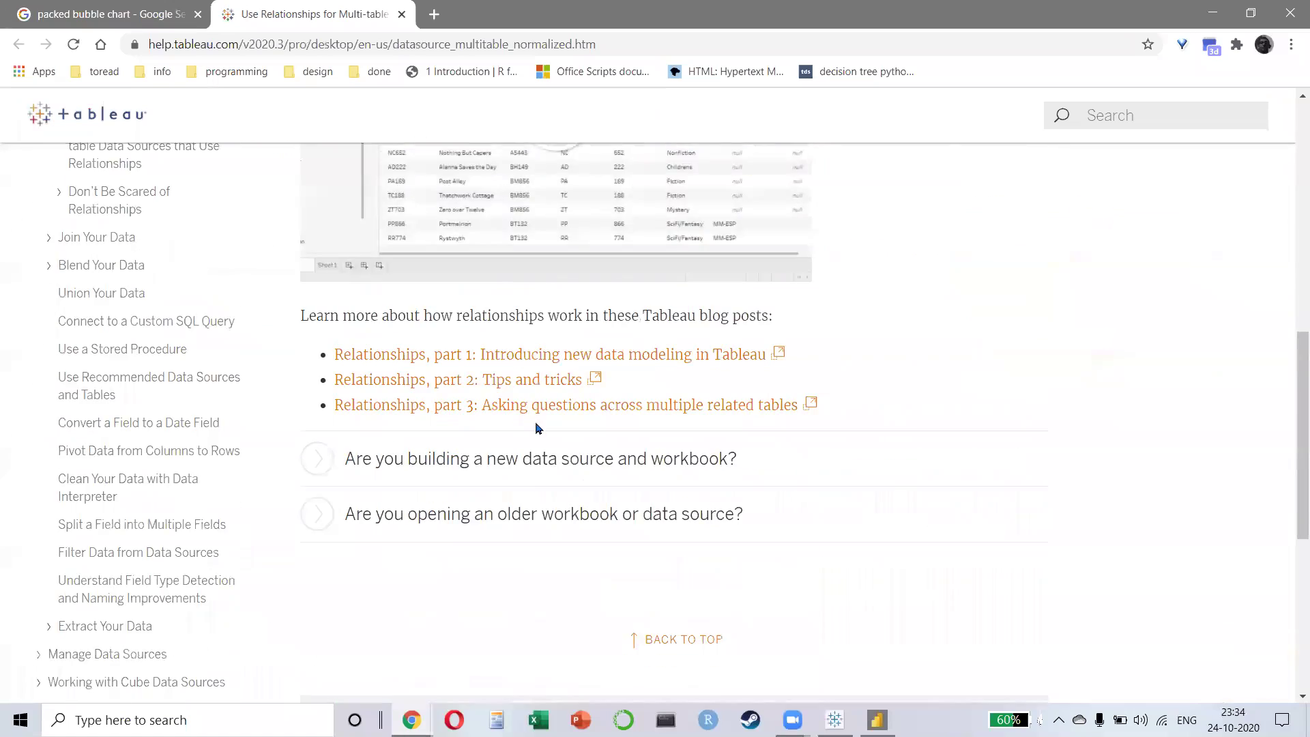
{"action": "scroll", "coordinate": [518, 396], "scroll_direction": "up", "scroll_amount": 6}
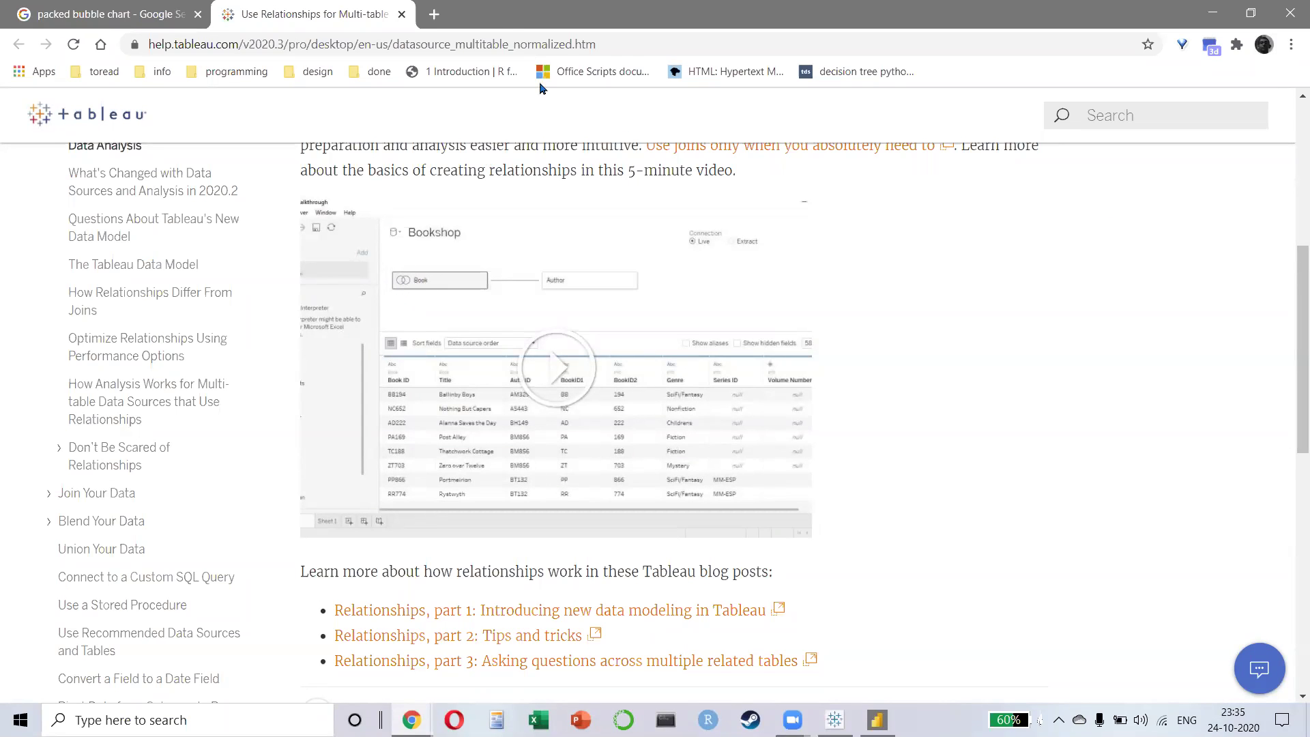
- Close the relationships help page, switch back to Tableau and show a filter for the Region field on Sheet 5
{"action": "left_click", "coordinate": [401, 14]}
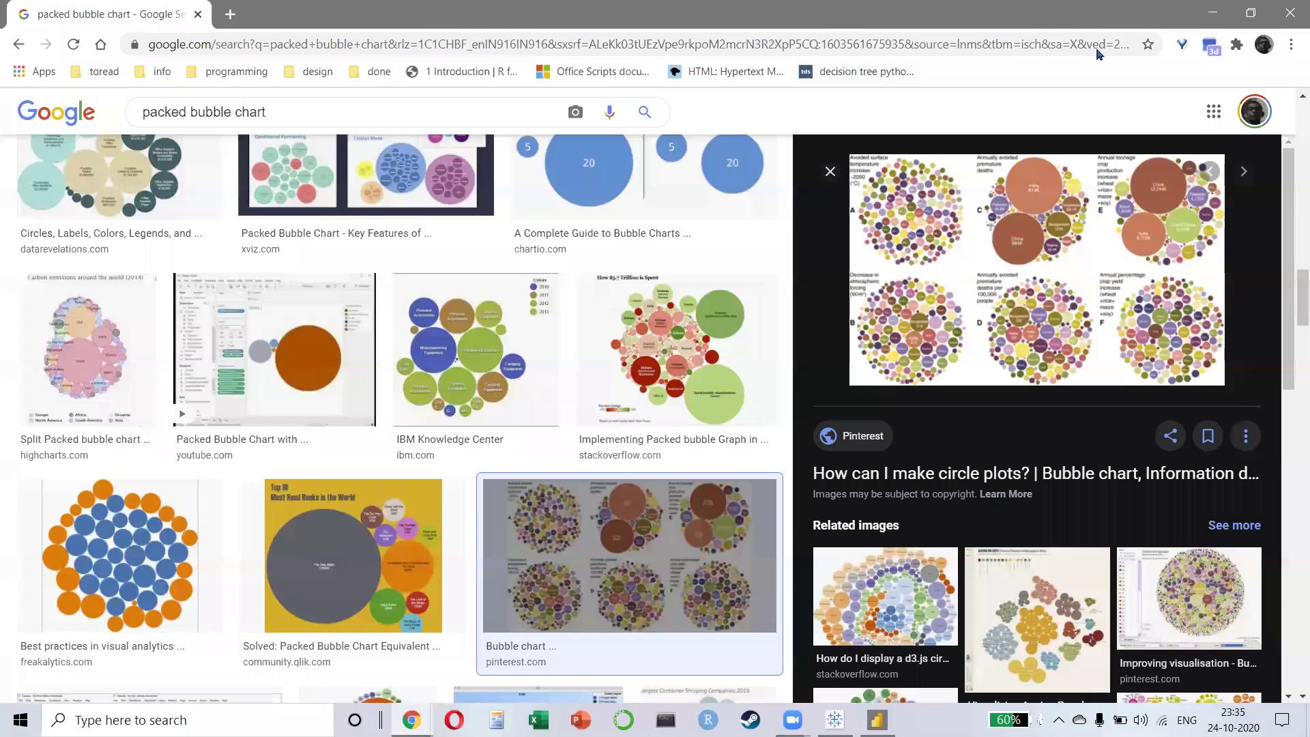
{"action": "key", "text": "alt+Tab"}
{"action": "left_click", "coordinate": [355, 673]}
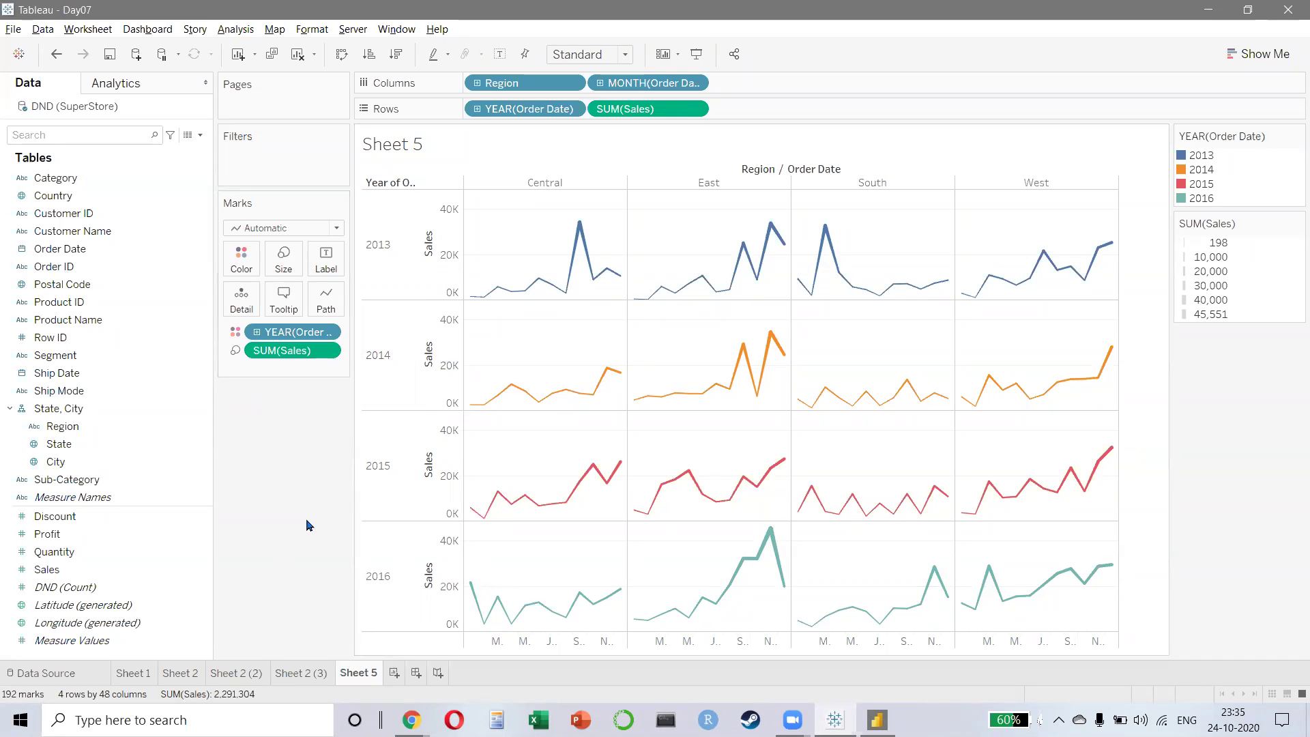
{"action": "mouse_move", "coordinate": [369, 682]}
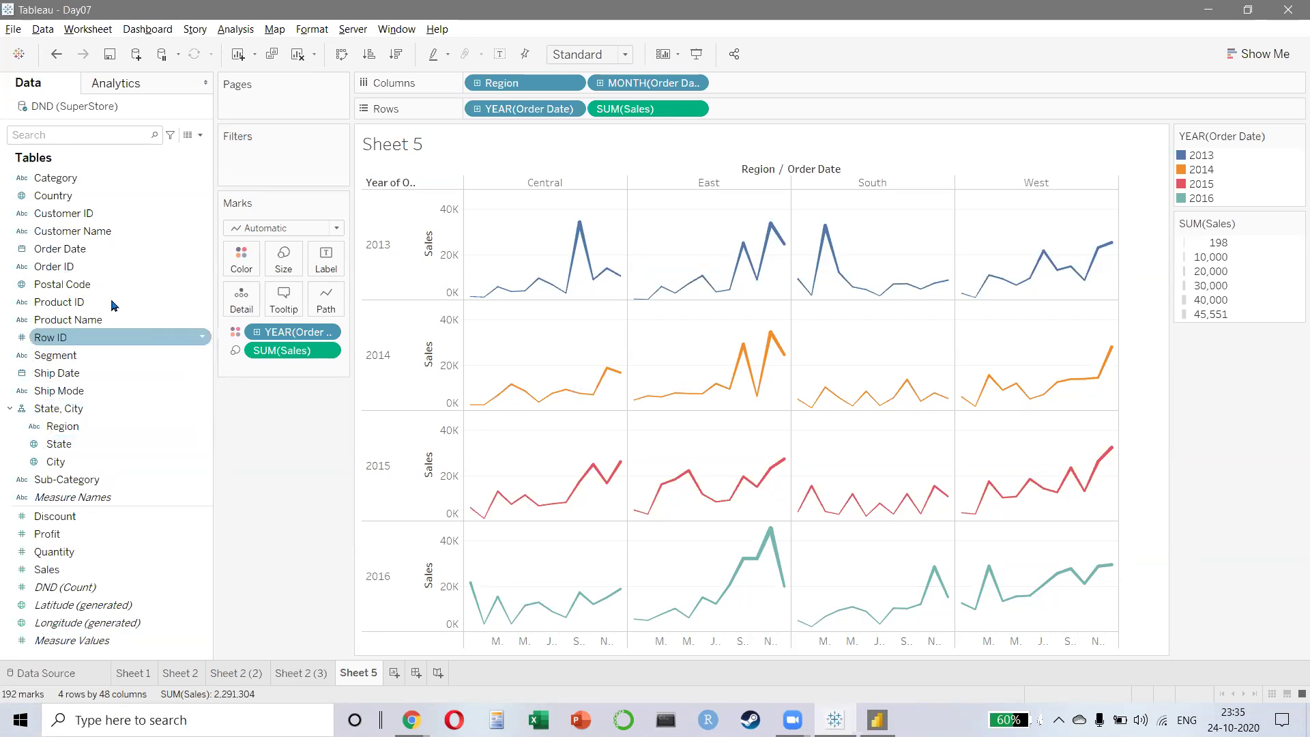
{"action": "left_click", "coordinate": [69, 374]}
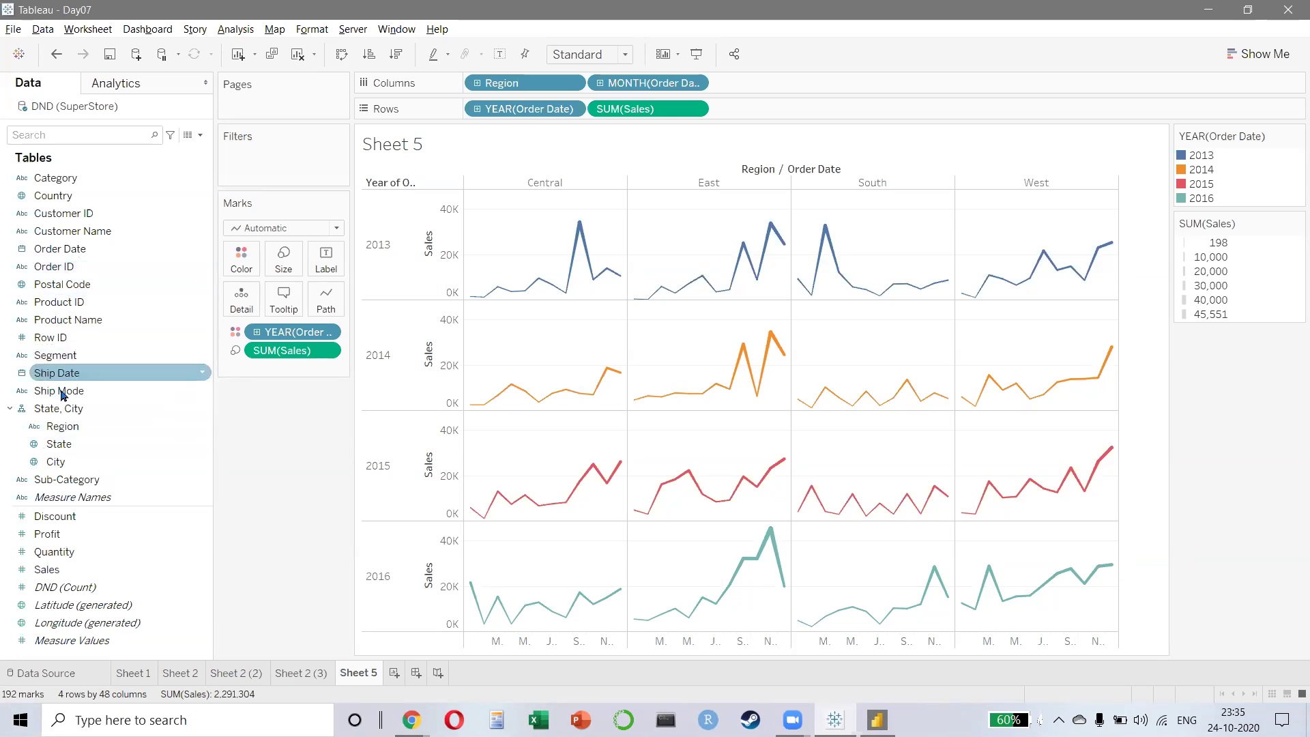
{"action": "right_click", "coordinate": [63, 430]}
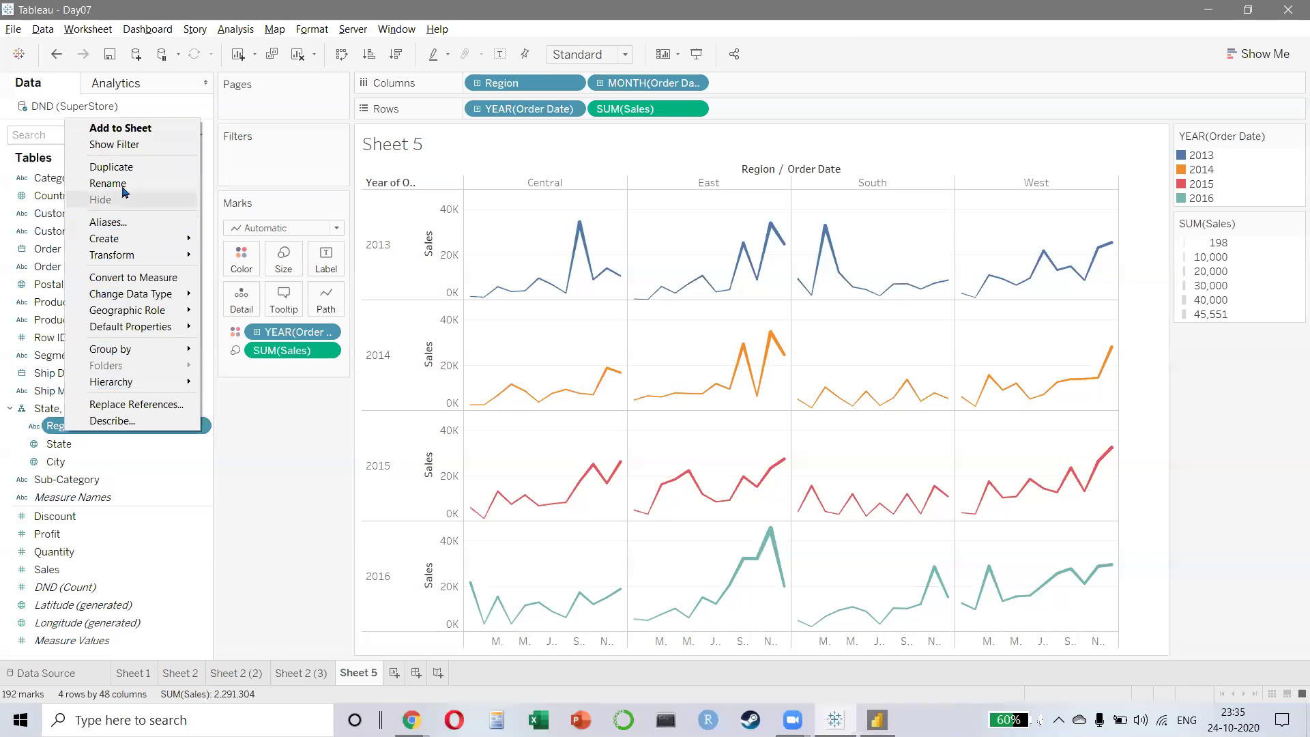
{"action": "left_click", "coordinate": [133, 151]}
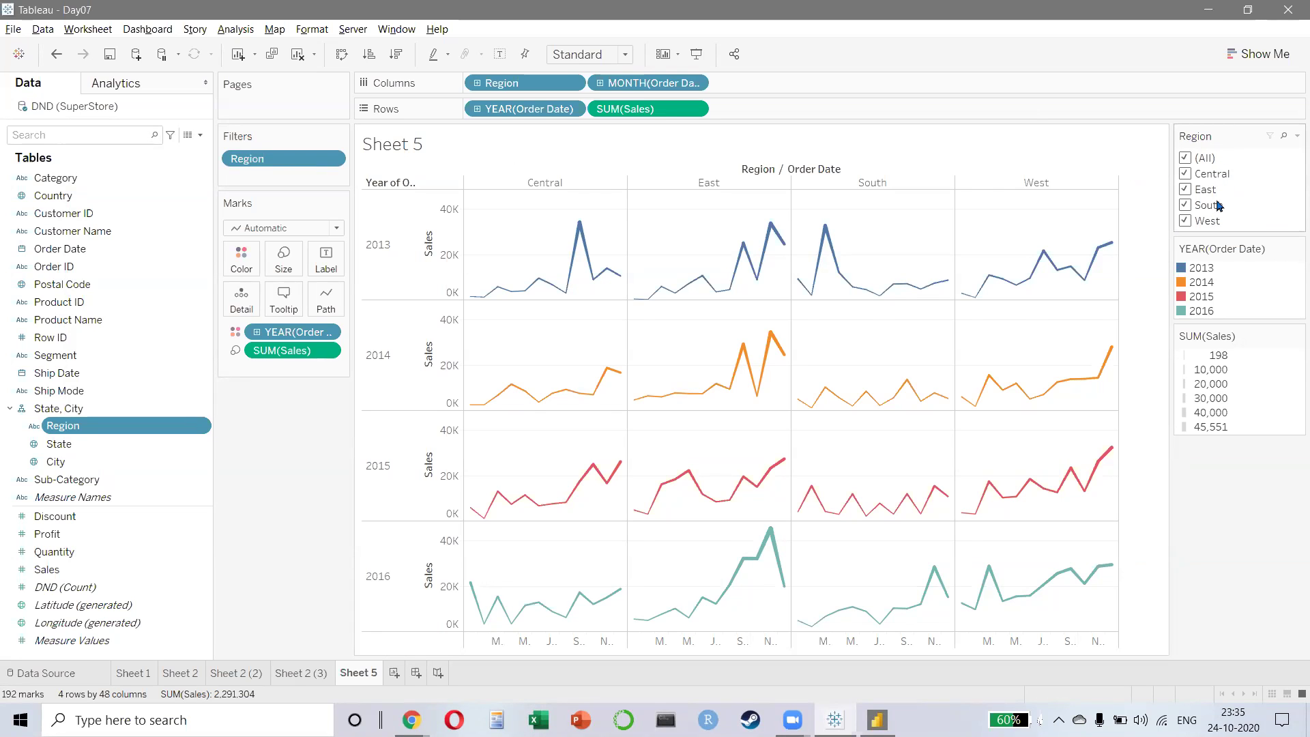
- Switch to Power BI Desktop and add a slicer on Region below the Average of Sales by Quarter chart on Page 2
{"action": "key", "text": "alt+Tab"}
{"action": "key", "text": "alt+Tab"}
{"action": "key", "text": "alt+Tab"}
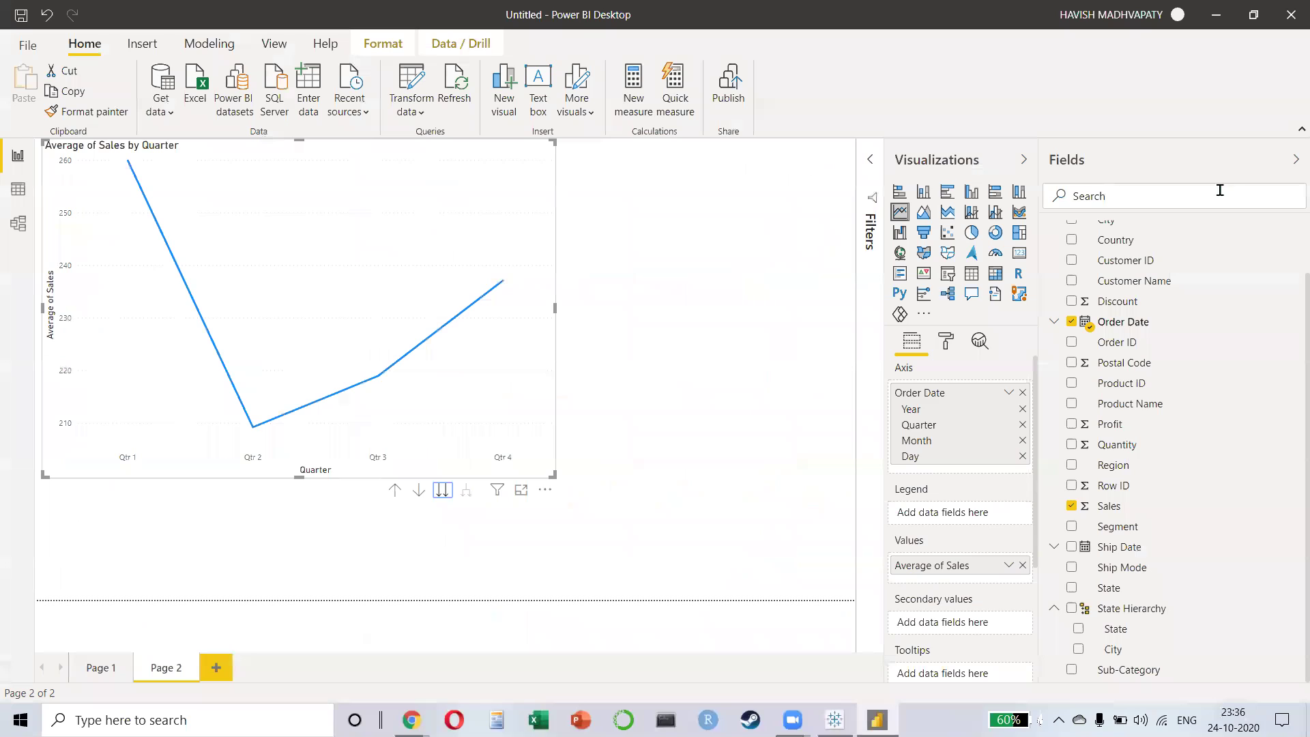
{"action": "left_click", "coordinate": [786, 290]}
{"action": "left_click", "coordinate": [947, 273]}
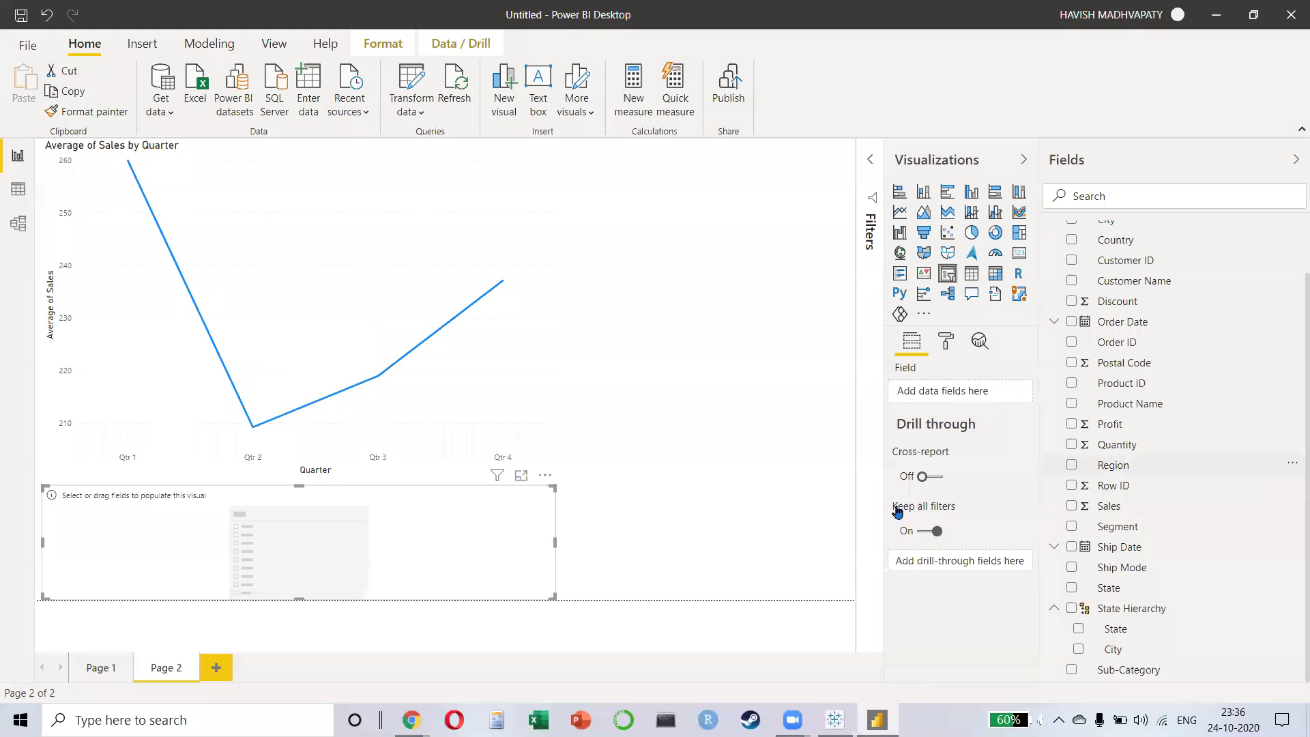
{"action": "left_click_drag", "start_coordinate": [1112, 465], "coordinate": [897, 512]}
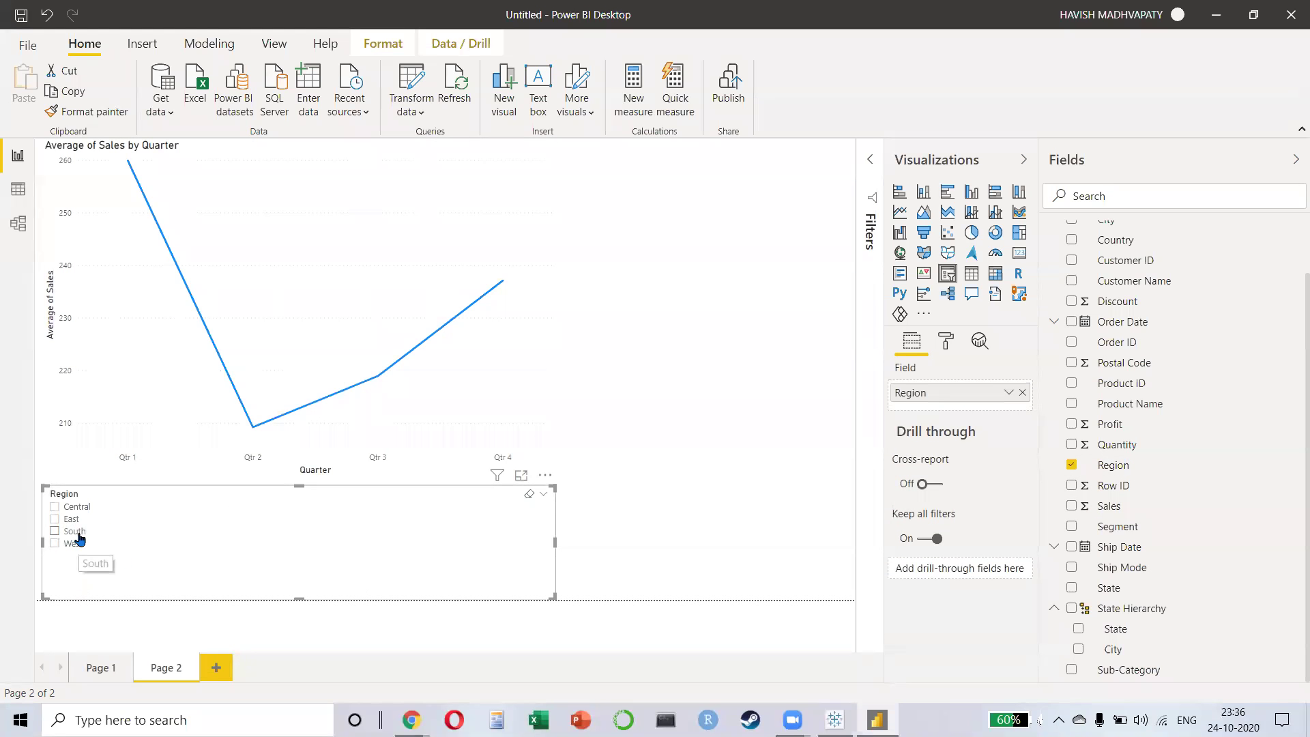
- Switch back to Tableau and add a new blank worksheet after Sheet 5
{"action": "key", "text": "alt+Tab"}
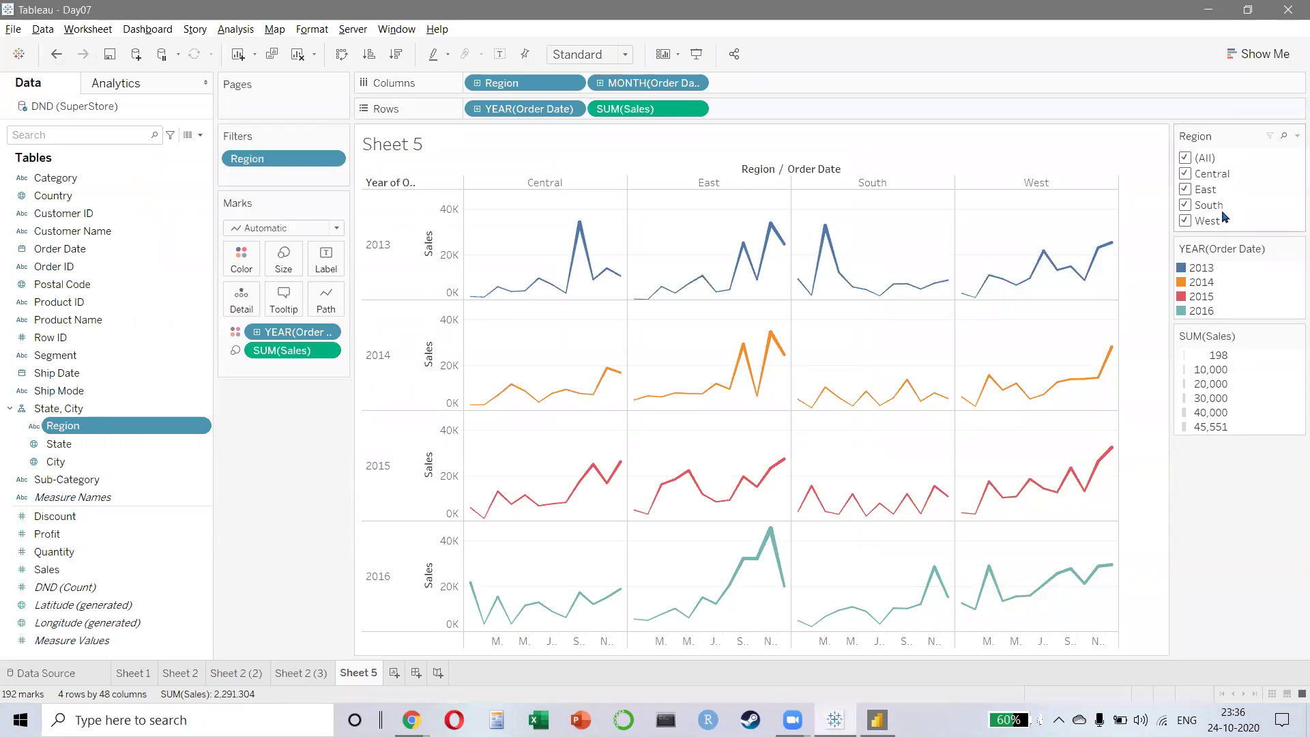
{"action": "left_click", "coordinate": [394, 673]}
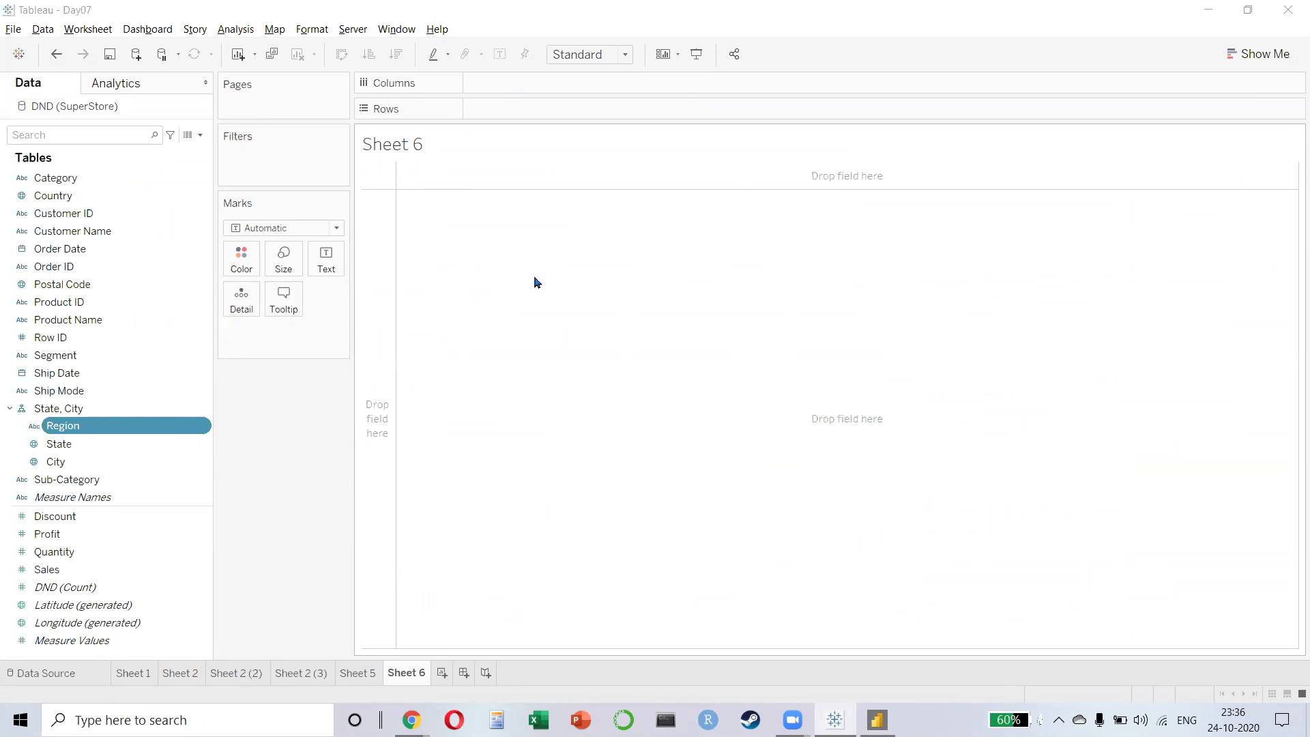
- Switch to the browser, search Google for "k nearest neighbor" and open the diagram showing a new example to classify with K=1 and K=3
{"action": "key", "text": "alt+Tab"}
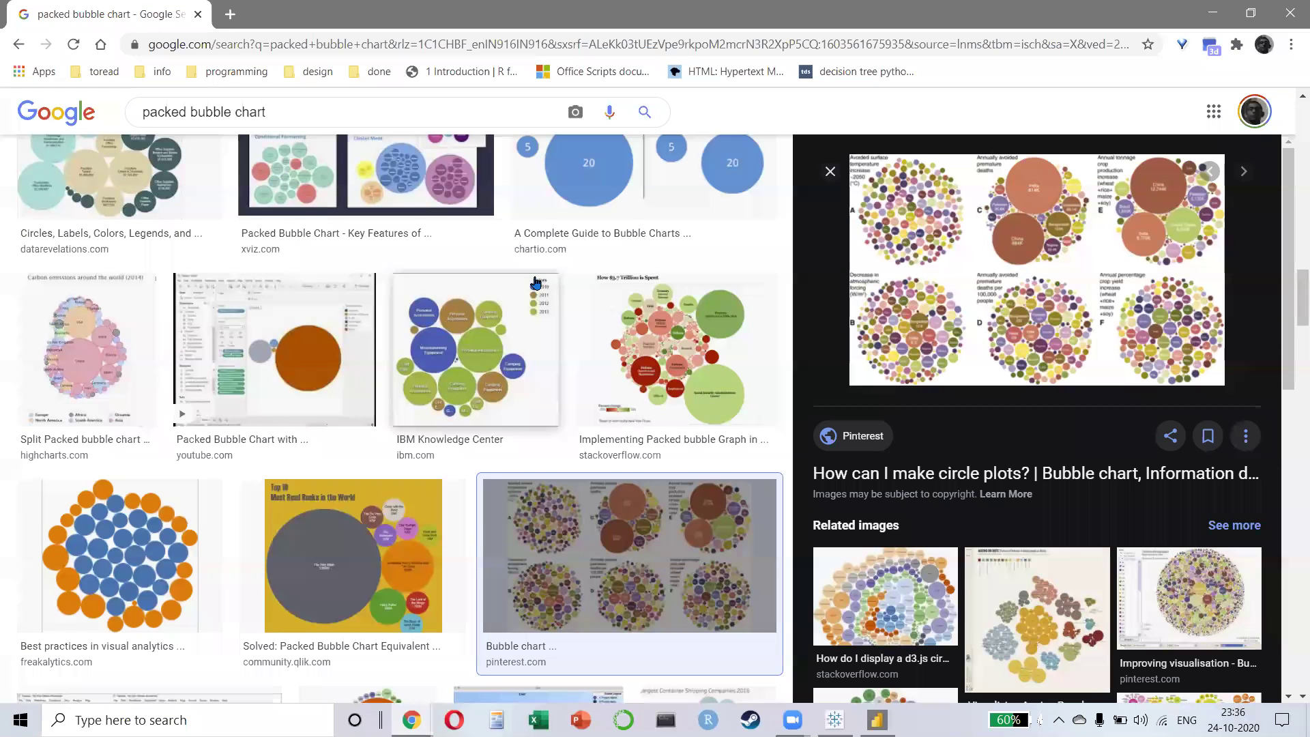
{"action": "key", "text": "ctrl+l"}
{"action": "type", "text": "k nearest neighbor"}
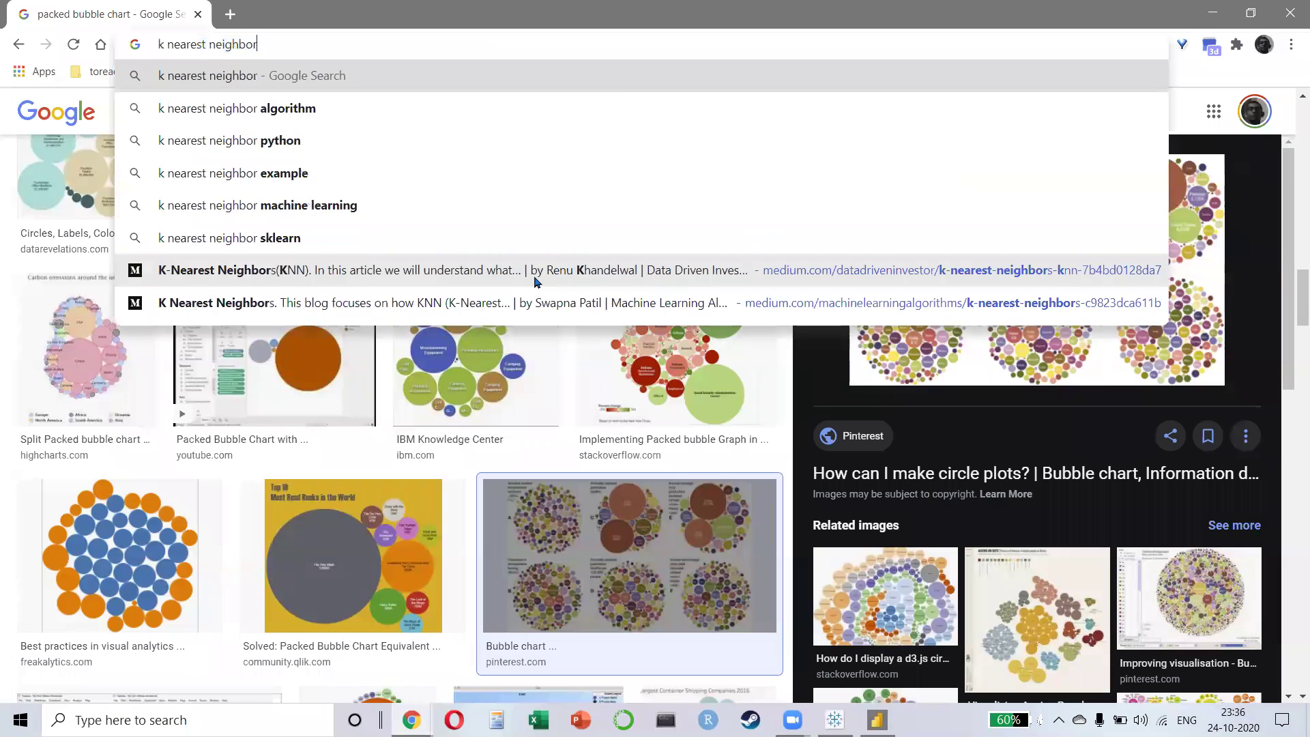
{"action": "key", "text": "Return"}
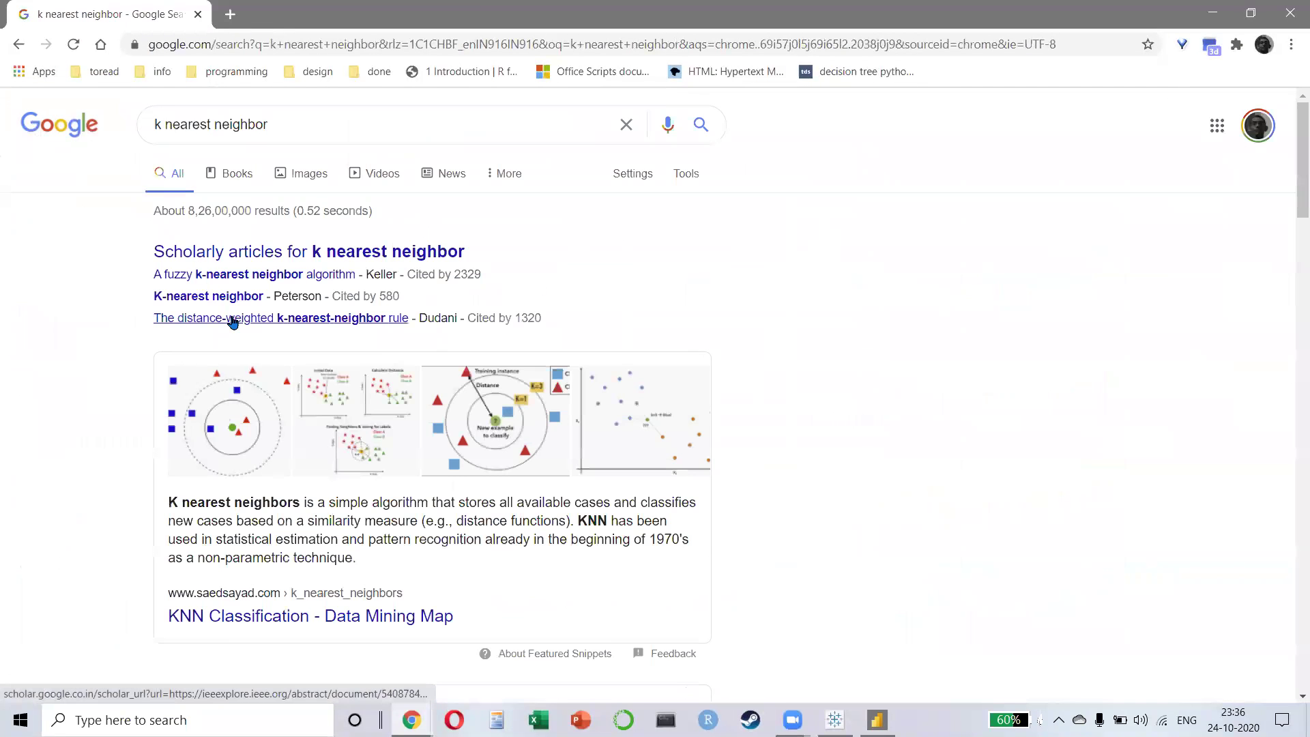
{"action": "left_click", "coordinate": [520, 429]}
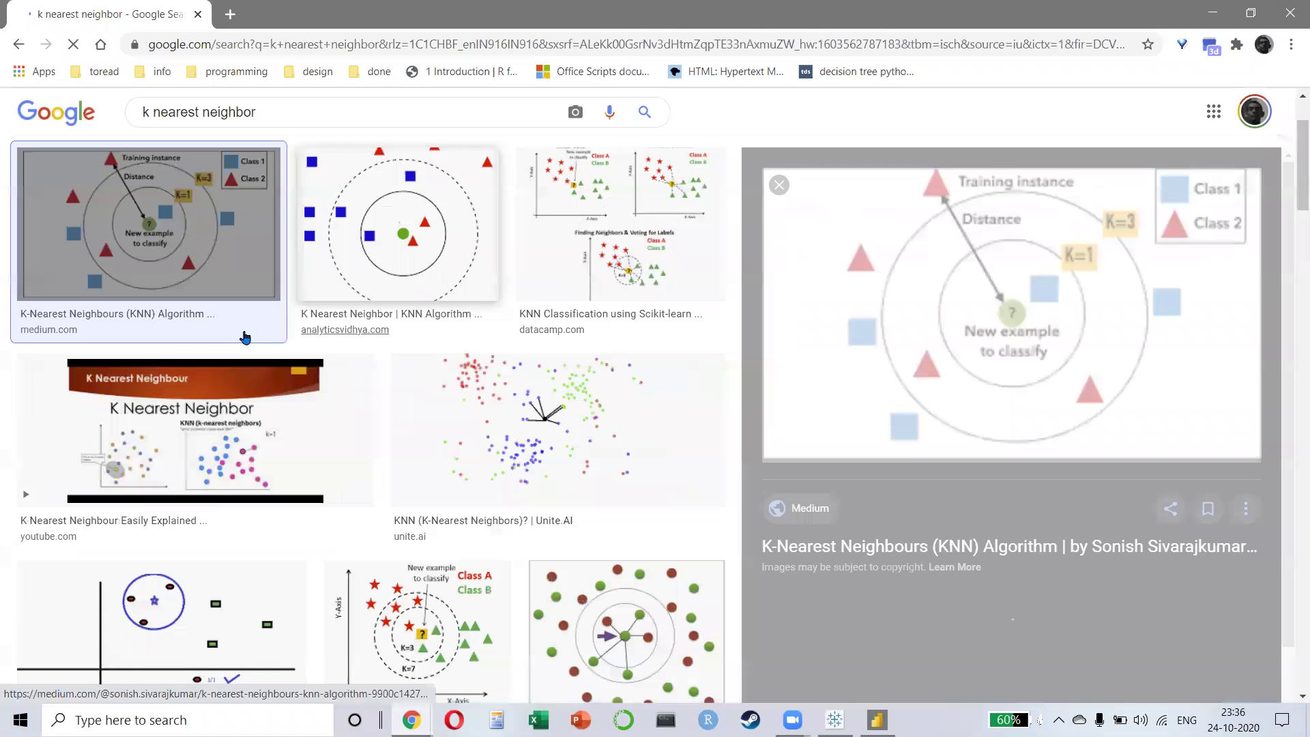
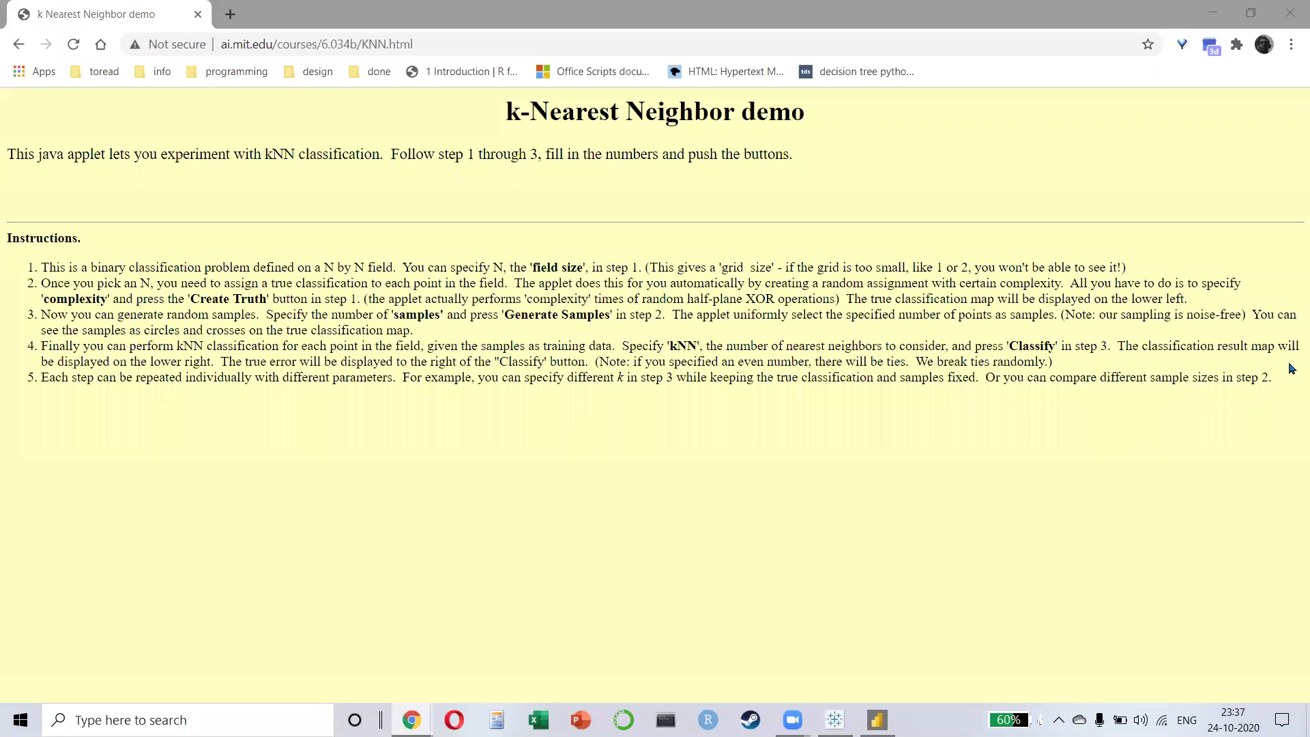
- Reload the MIT k-Nearest Neighbor demo page and go back to the search results
{"action": "left_click", "coordinate": [533, 337]}
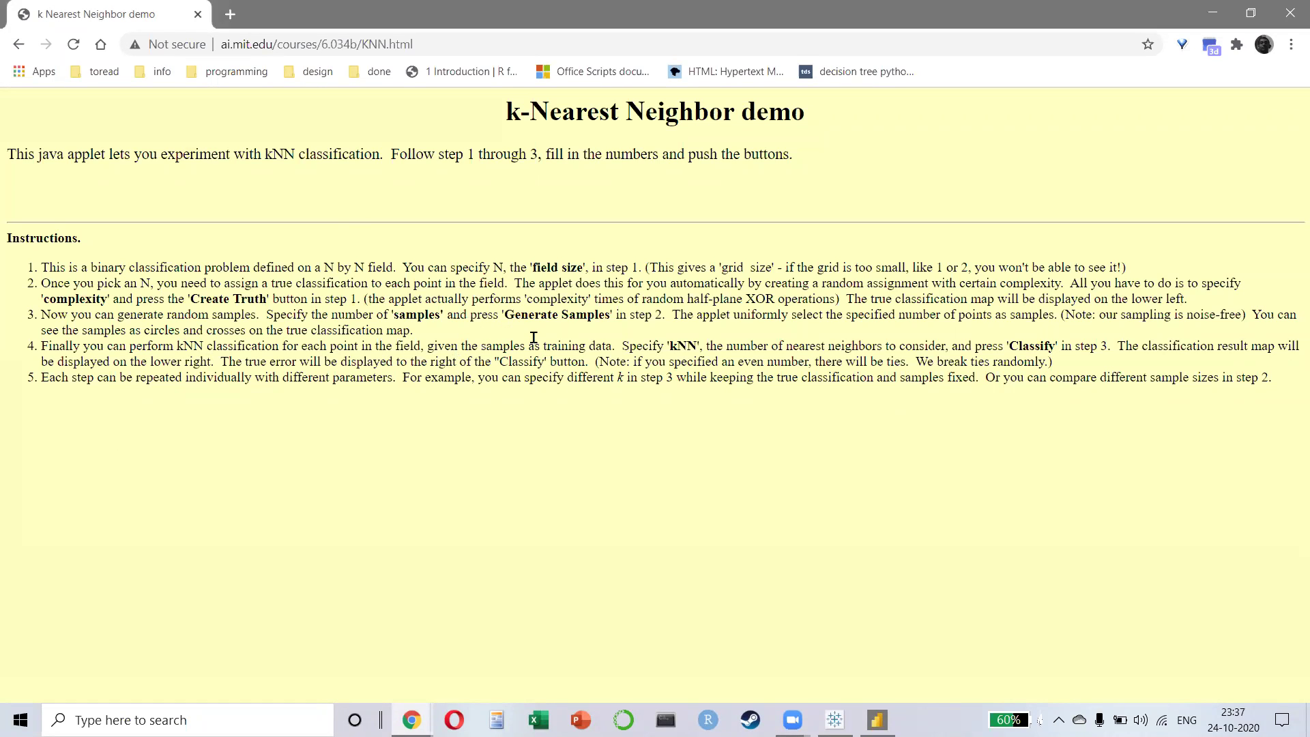
{"action": "left_click", "coordinate": [73, 44]}
{"action": "left_click", "coordinate": [66, 45]}
{"action": "left_click", "coordinate": [72, 45]}
{"action": "left_click", "coordinate": [24, 45]}
- Open the javatpoint article on the K-Nearest Neighbor algorithm, skim it while dismissing the notification request, and return to the search results
{"action": "scroll", "coordinate": [467, 330], "scroll_direction": "down", "scroll_amount": 5}
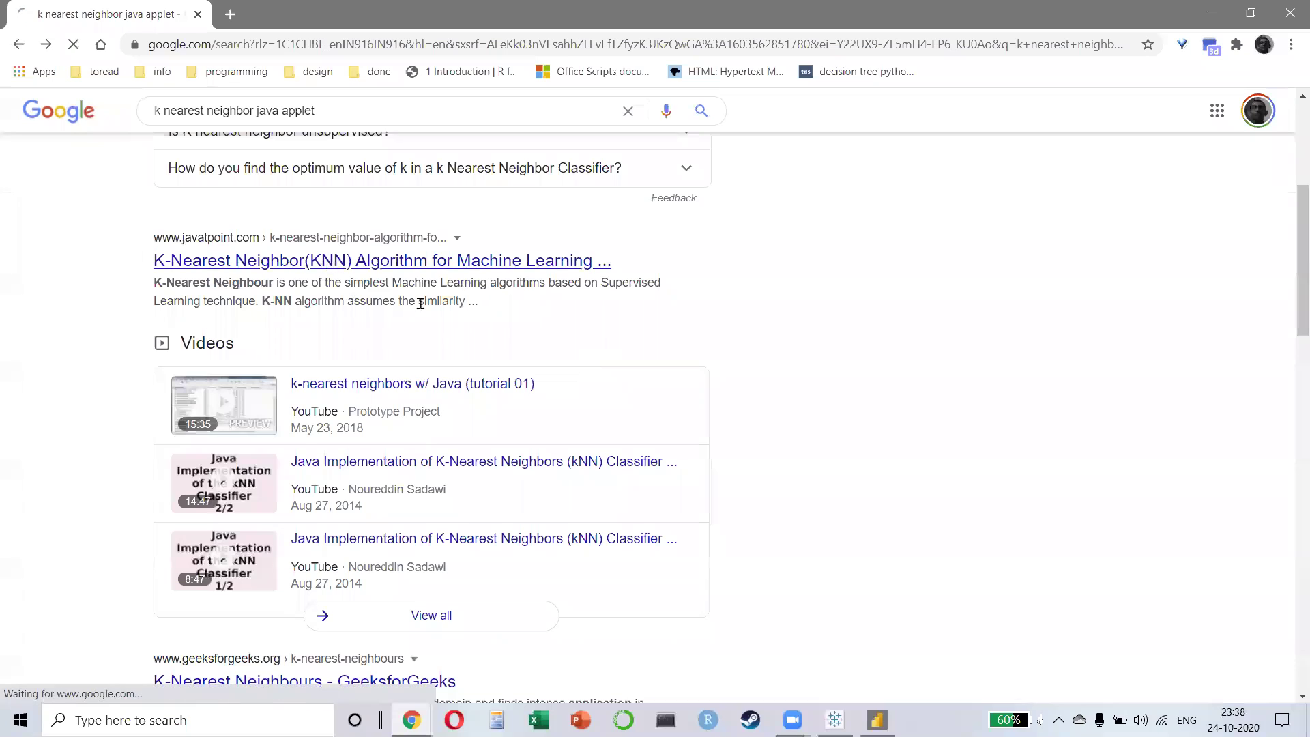
{"action": "scroll", "coordinate": [800, 360], "scroll_direction": "down", "scroll_amount": 5}
{"action": "scroll", "coordinate": [802, 361], "scroll_direction": "down", "scroll_amount": 12}
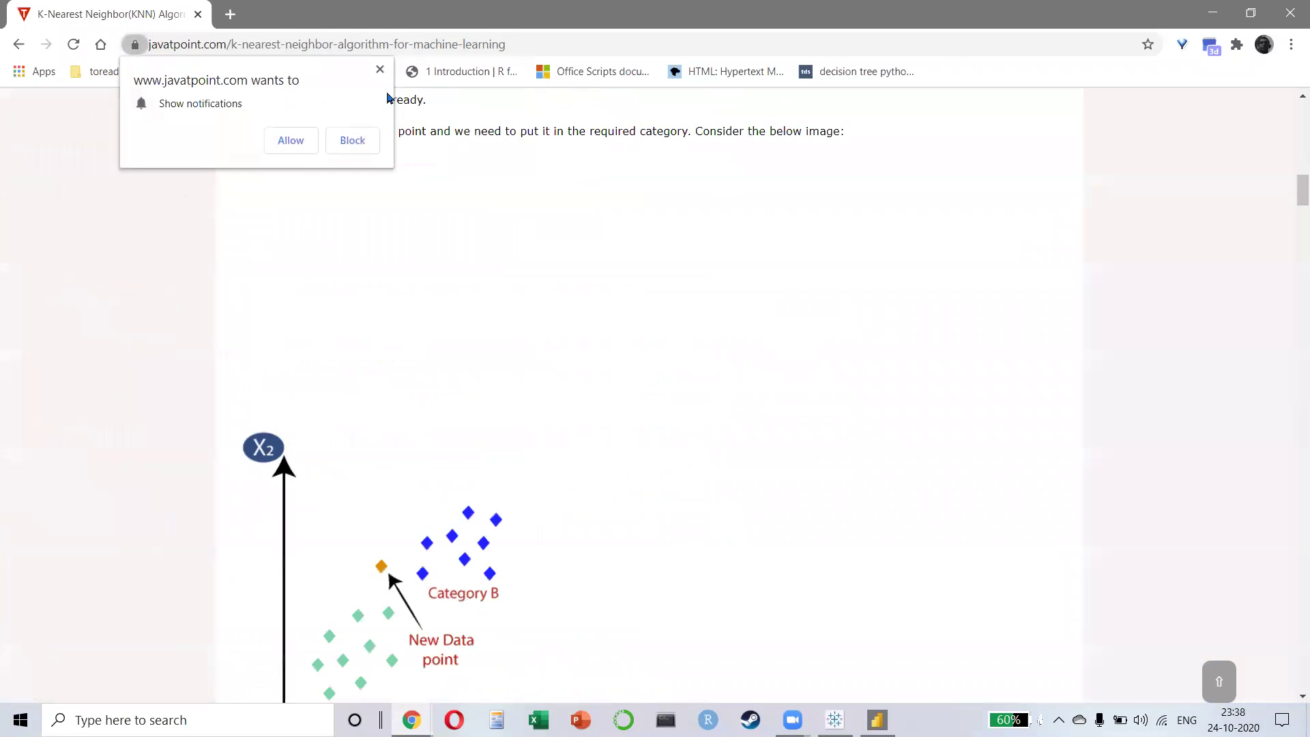
{"action": "left_click", "coordinate": [380, 69]}
{"action": "scroll", "coordinate": [539, 368], "scroll_direction": "down", "scroll_amount": 17}
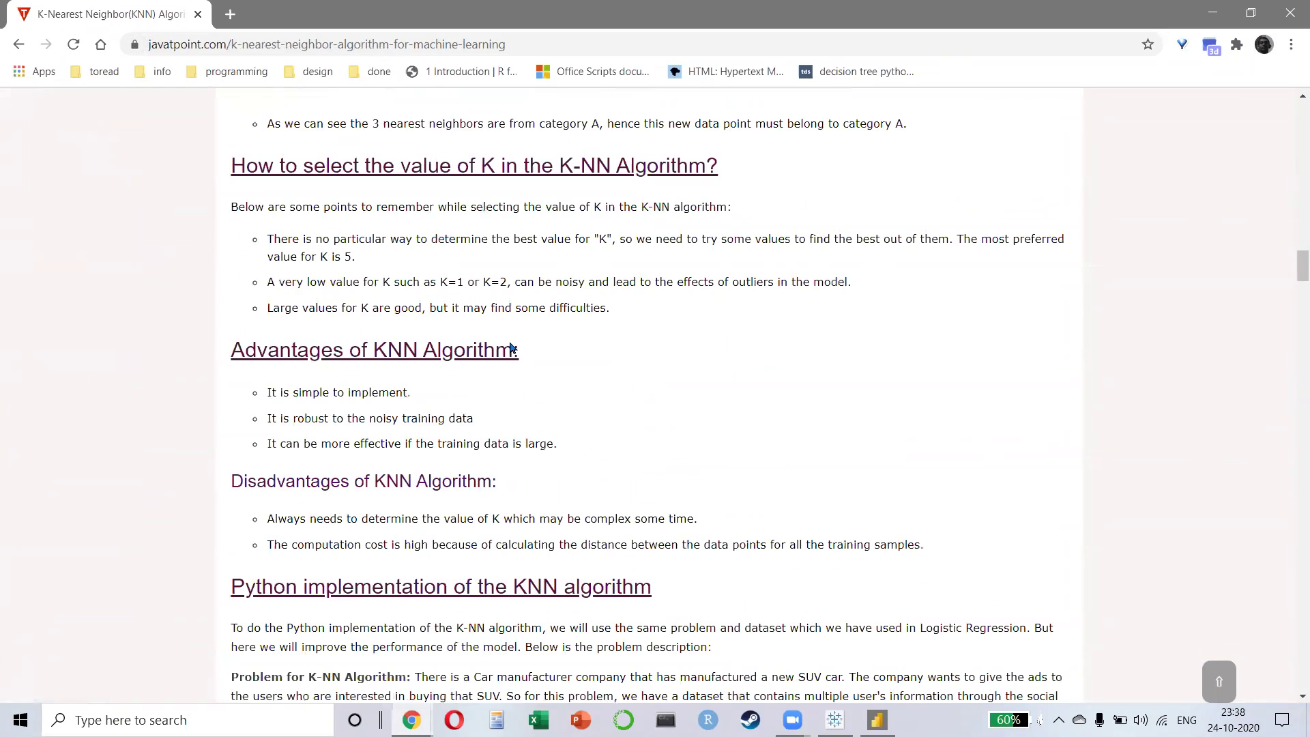
{"action": "scroll", "coordinate": [495, 379], "scroll_direction": "down", "scroll_amount": 20}
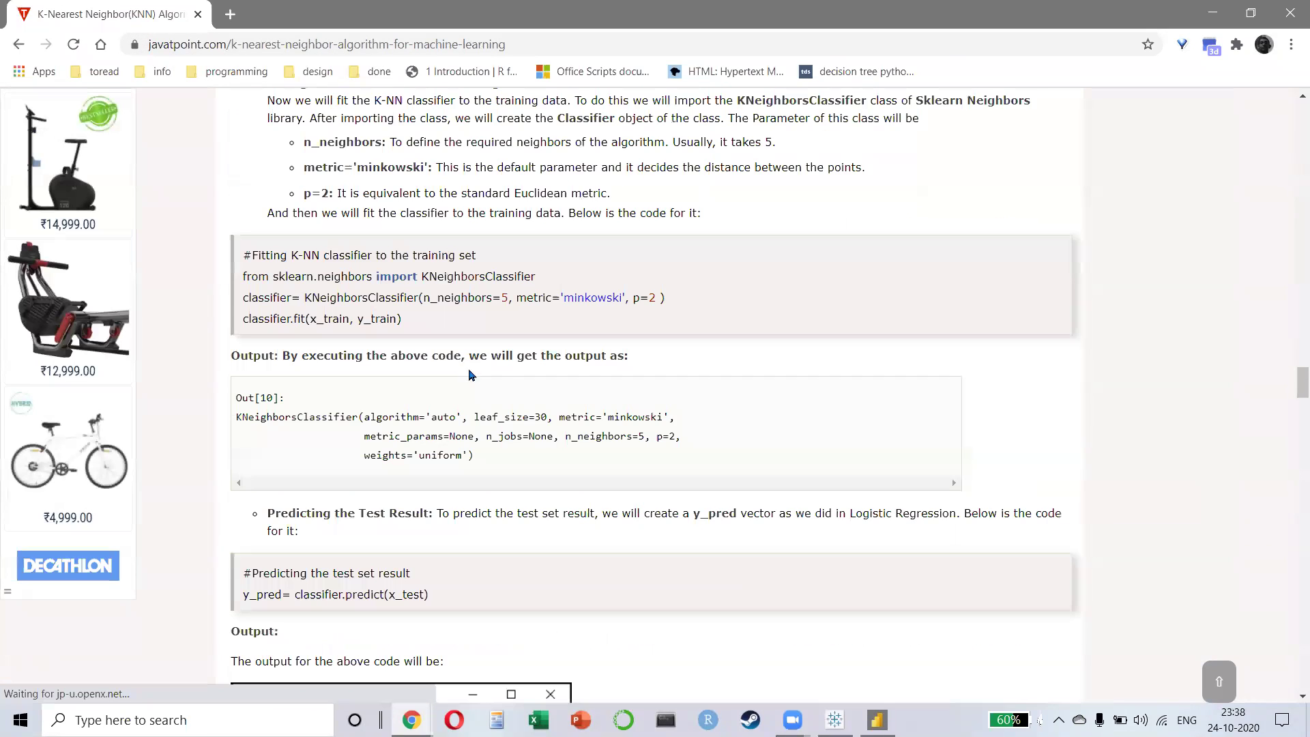
{"action": "left_click", "coordinate": [18, 44]}
- Look through the results, change the search to "k nearest neighbor APPLET" and open the Stanford K-Nearest Neighbors Demo
{"action": "scroll", "coordinate": [750, 478], "scroll_direction": "down", "scroll_amount": 6}
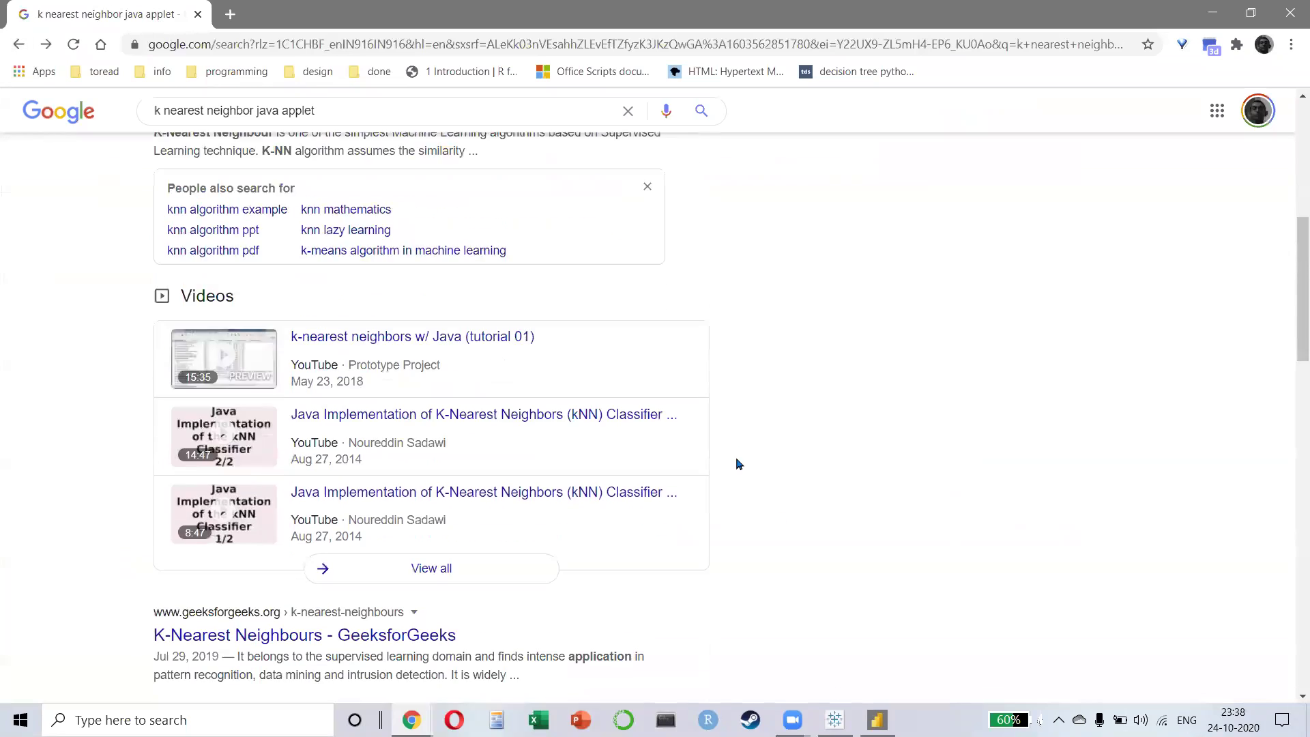
{"action": "scroll", "coordinate": [623, 359], "scroll_direction": "up", "scroll_amount": 1}
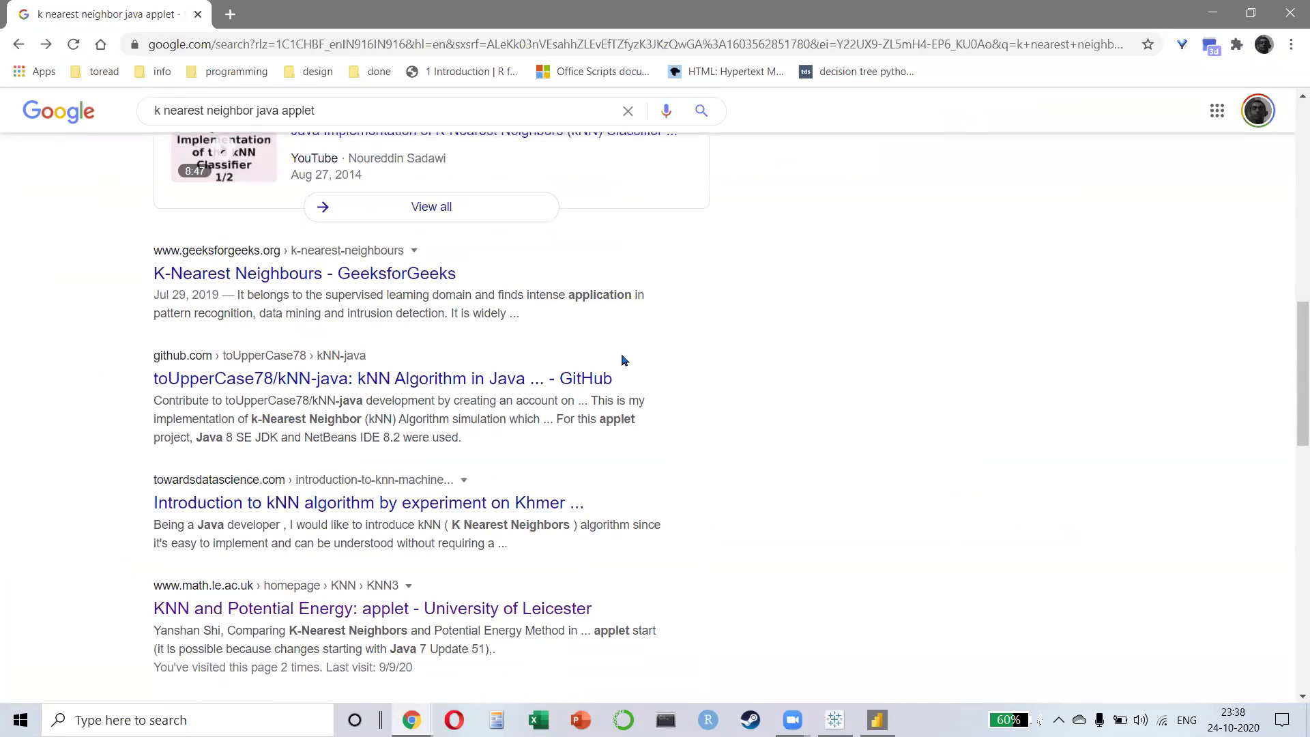
{"action": "scroll", "coordinate": [1105, 325], "scroll_direction": "up", "scroll_amount": 5}
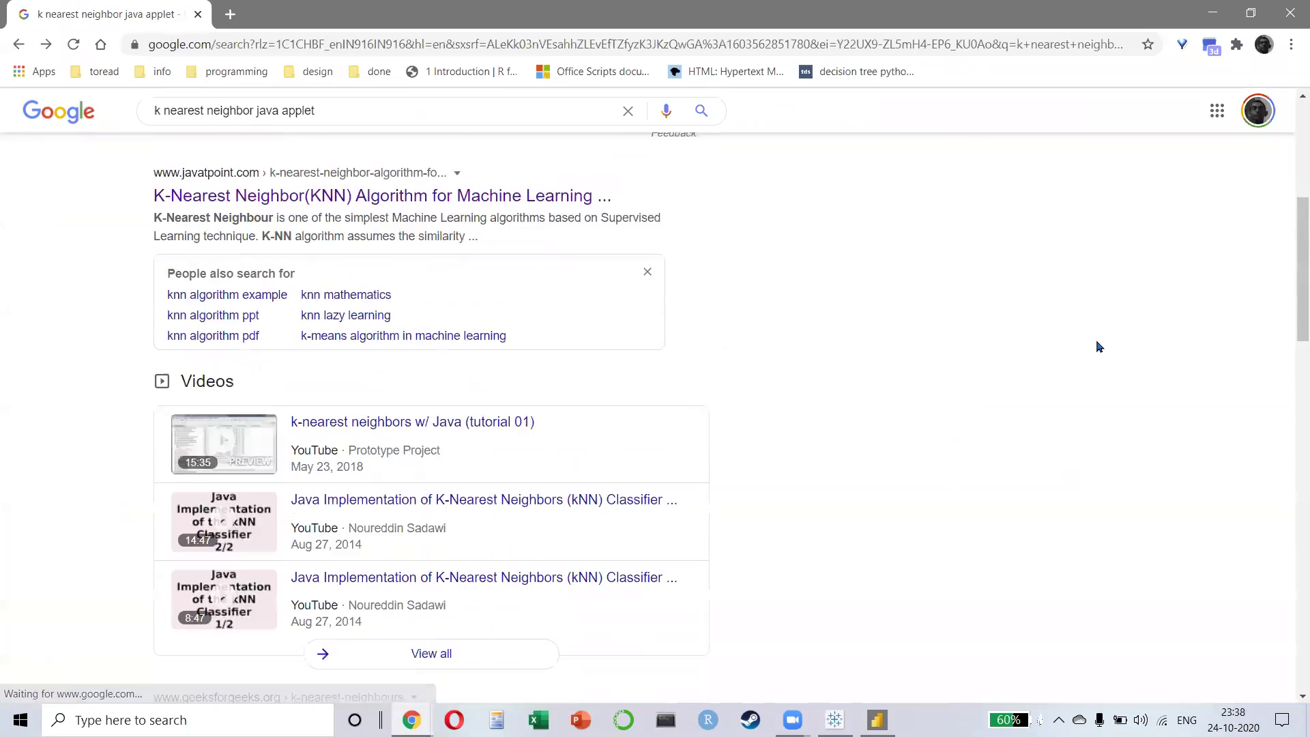
{"action": "scroll", "coordinate": [1096, 346], "scroll_direction": "down", "scroll_amount": 6}
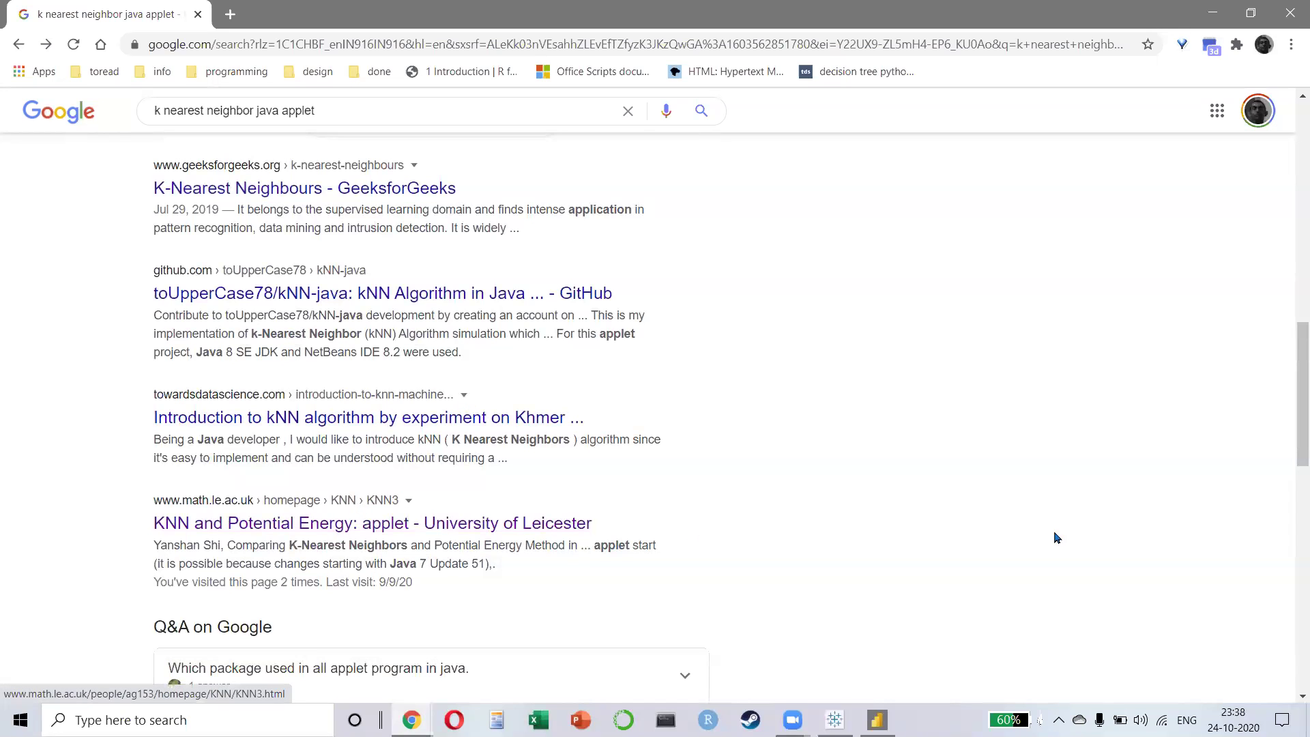
{"action": "scroll", "coordinate": [1292, 439], "scroll_direction": "up", "scroll_amount": 10}
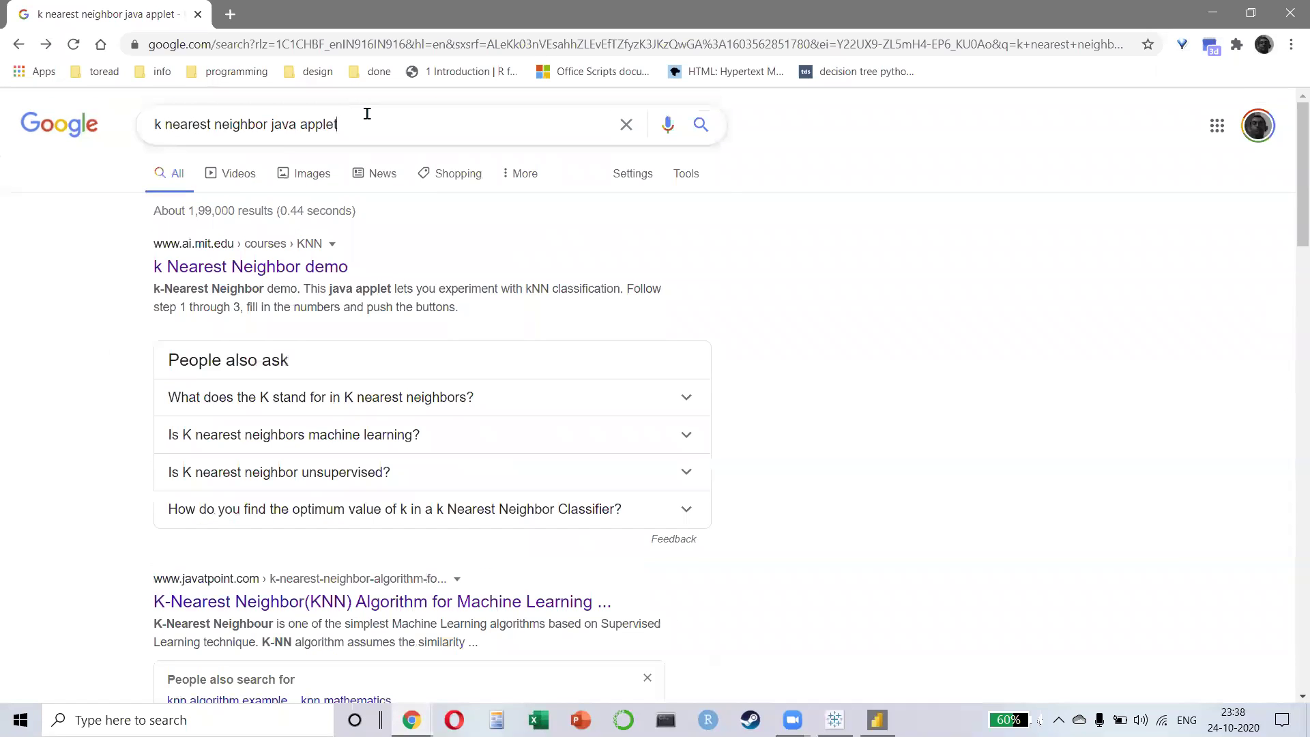
{"action": "left_click", "coordinate": [366, 114]}
{"action": "type", "text": "t"}
{"action": "key", "text": "ctrl+shift+Left"}
{"action": "key", "text": "ctrl+shift+Left"}
{"action": "type", "text": "APPLET"}
{"action": "key", "text": "Return"}
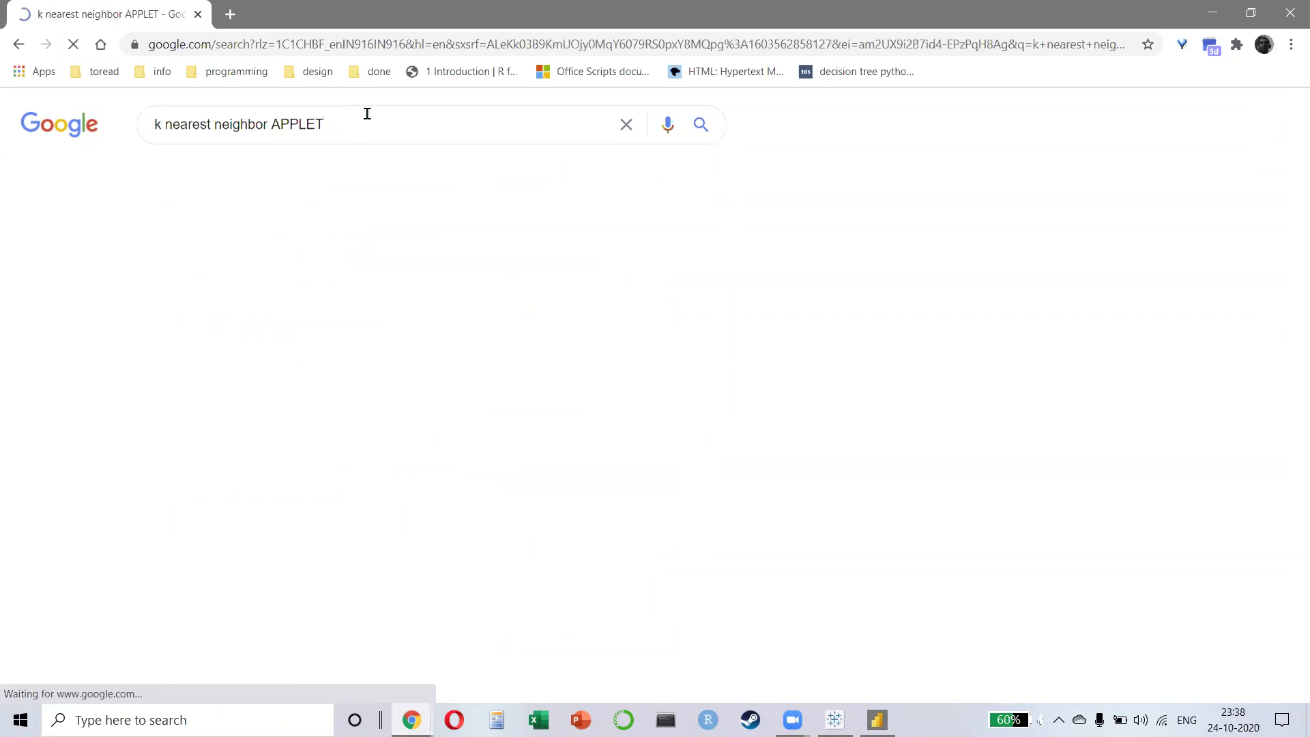
{"action": "left_click", "coordinate": [353, 274]}
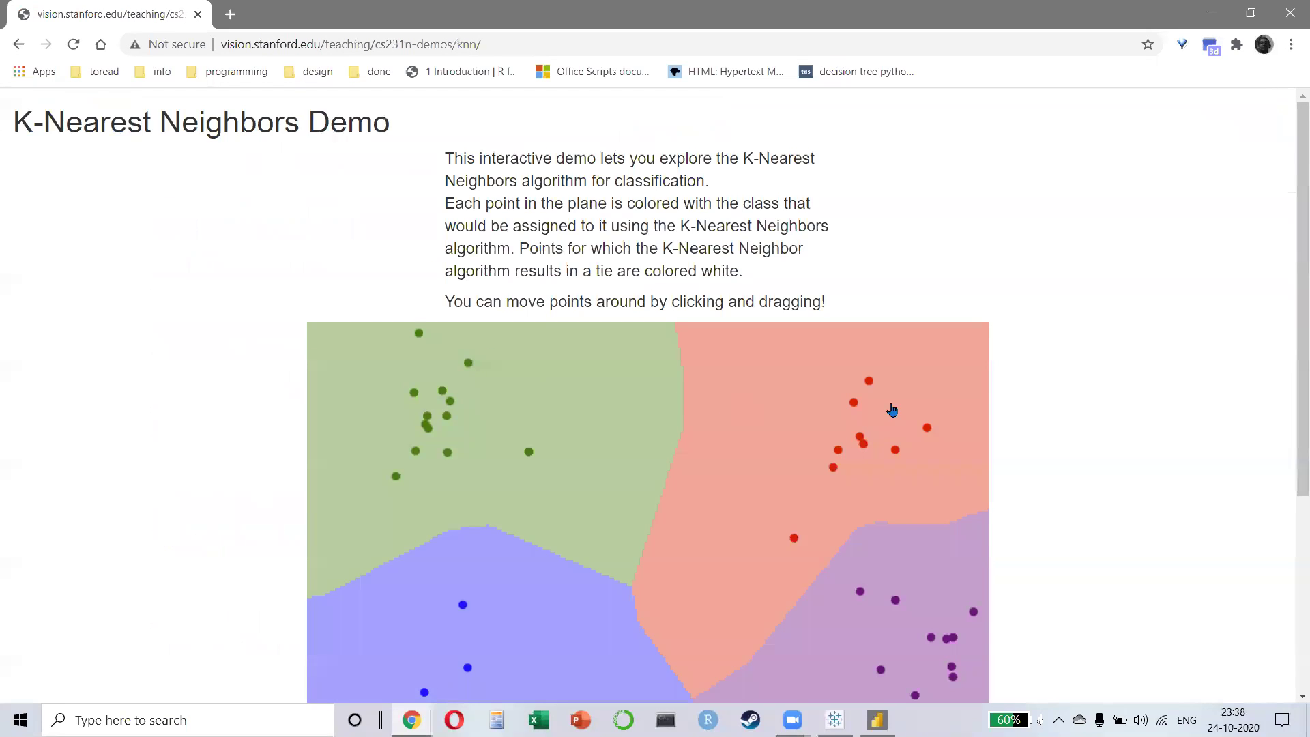
- In the demo, move the uppermost blue point down toward the other classes' boundary and set Num Neighbors (K) to 3
{"action": "scroll", "coordinate": [1040, 348], "scroll_direction": "down", "scroll_amount": 2}
{"action": "scroll", "coordinate": [1060, 337], "scroll_direction": "up", "scroll_amount": 2}
{"action": "scroll", "coordinate": [1117, 442], "scroll_direction": "down", "scroll_amount": 4}
{"action": "scroll", "coordinate": [1064, 367], "scroll_direction": "up", "scroll_amount": 1}
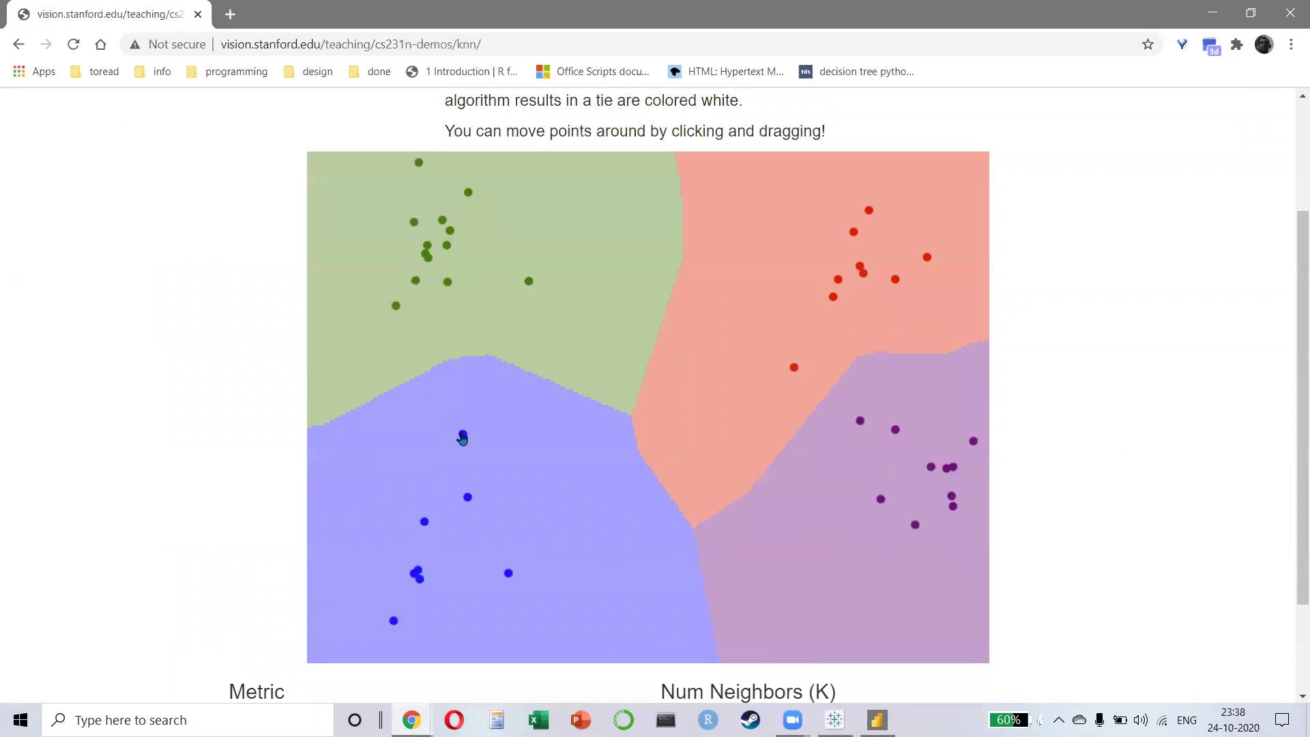
{"action": "left_click_drag", "start_coordinate": [462, 441], "coordinate": [560, 544]}
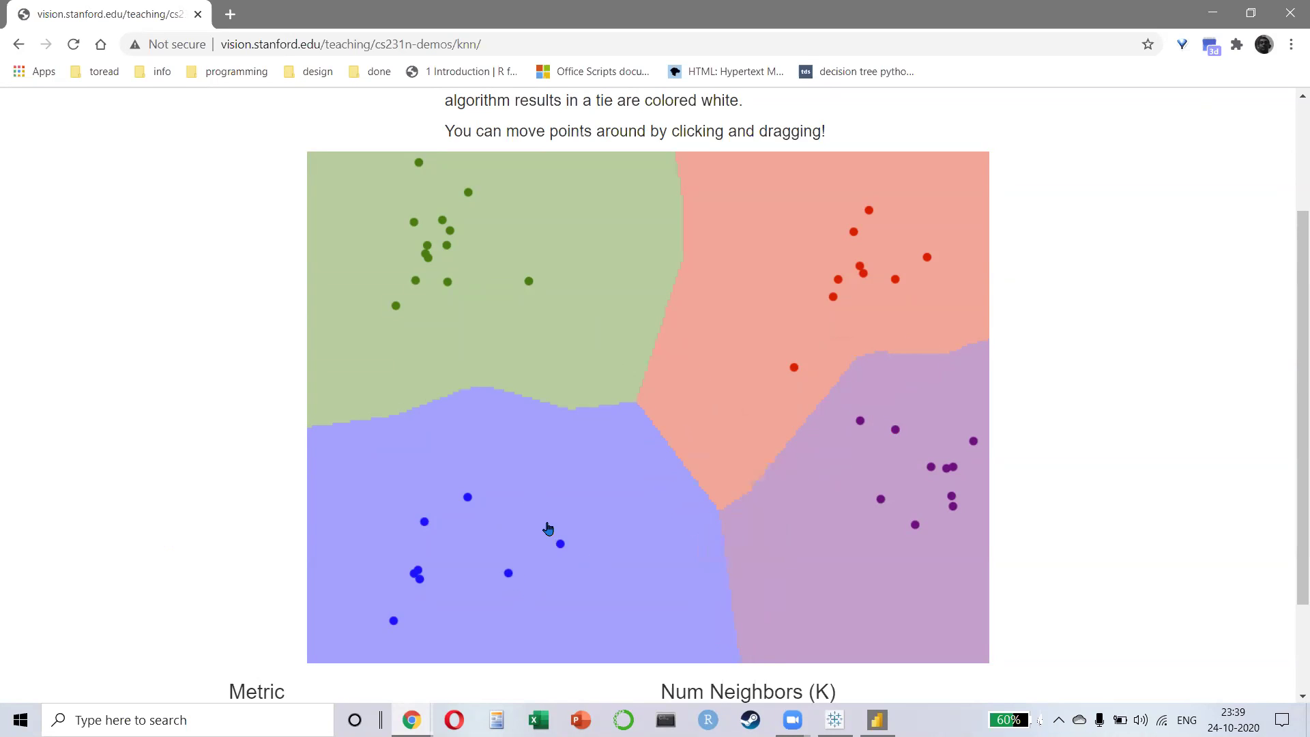
{"action": "scroll", "coordinate": [543, 524], "scroll_direction": "down", "scroll_amount": 2}
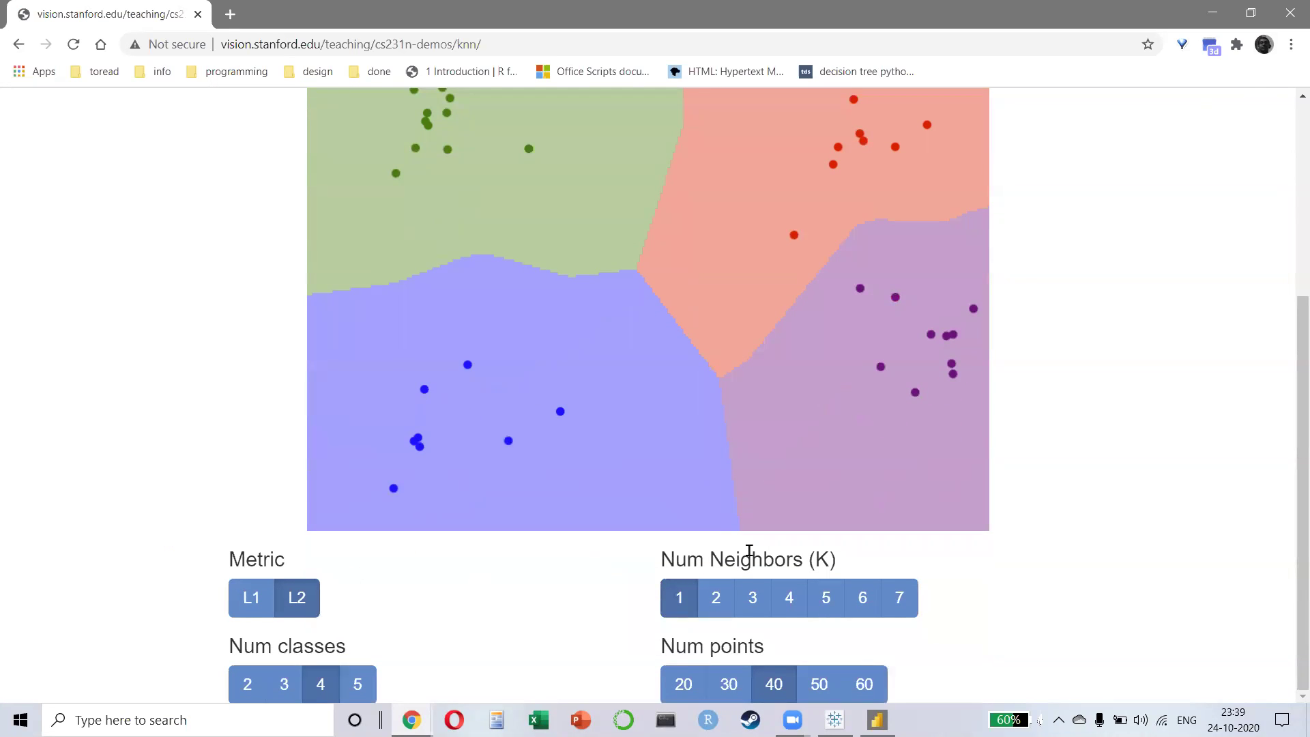
{"action": "left_click", "coordinate": [753, 594]}
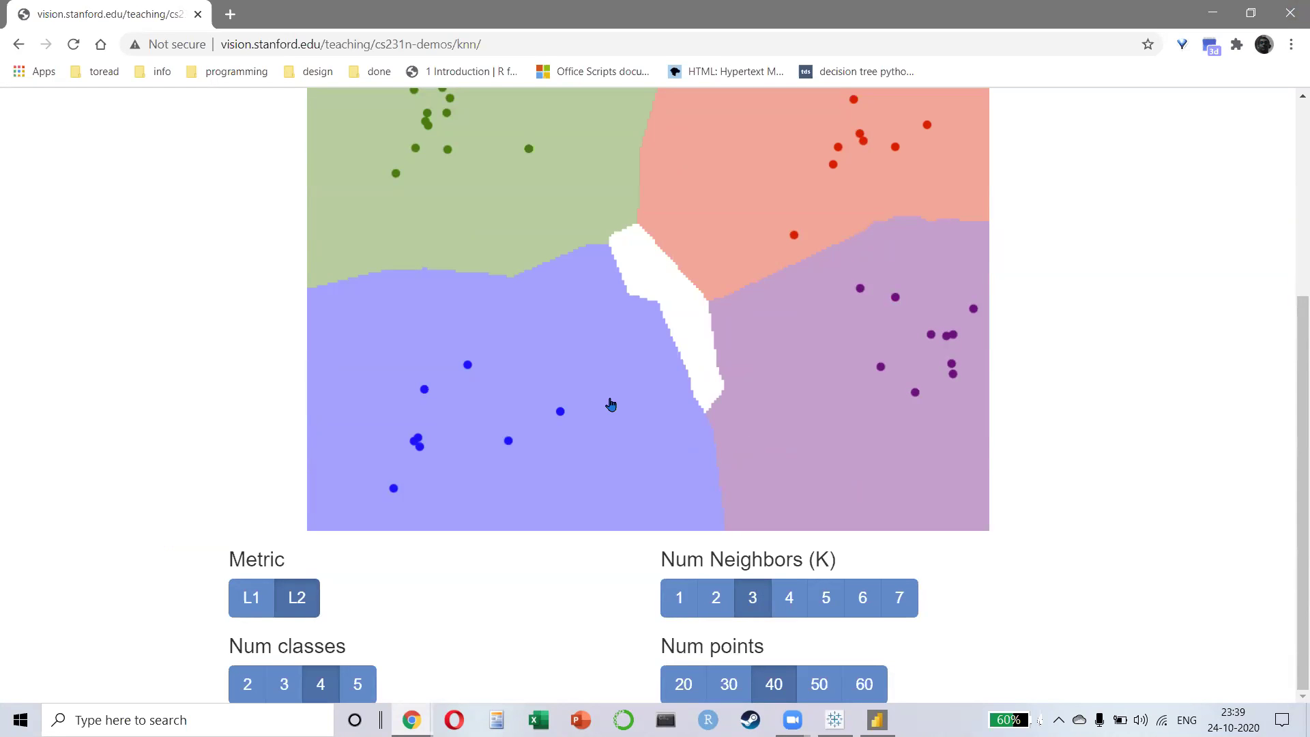
- Switch back to Tableau, plot Profit on rows against Sales on columns in Sheet 6, and inspect the mark's values
{"action": "key", "text": "alt+Tab"}
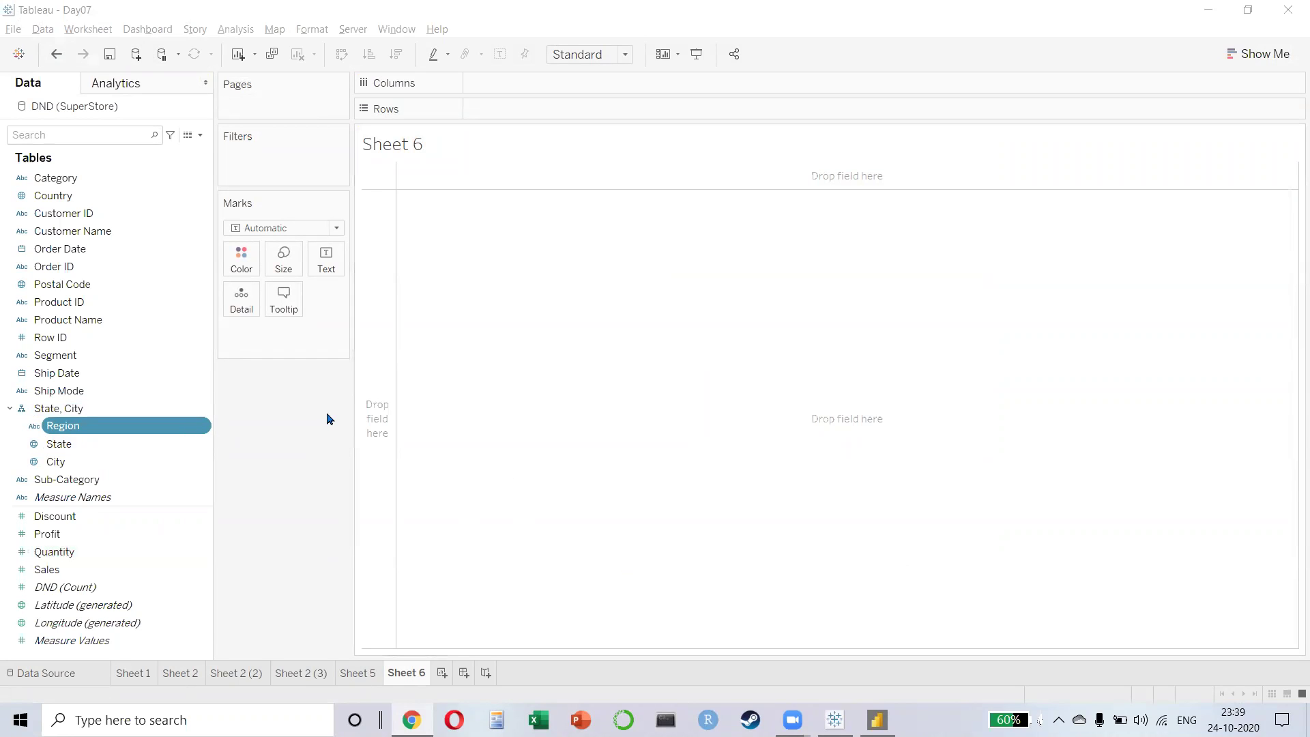
{"action": "left_click", "coordinate": [86, 537]}
{"action": "double_click", "coordinate": [85, 538]}
{"action": "double_click", "coordinate": [72, 572]}
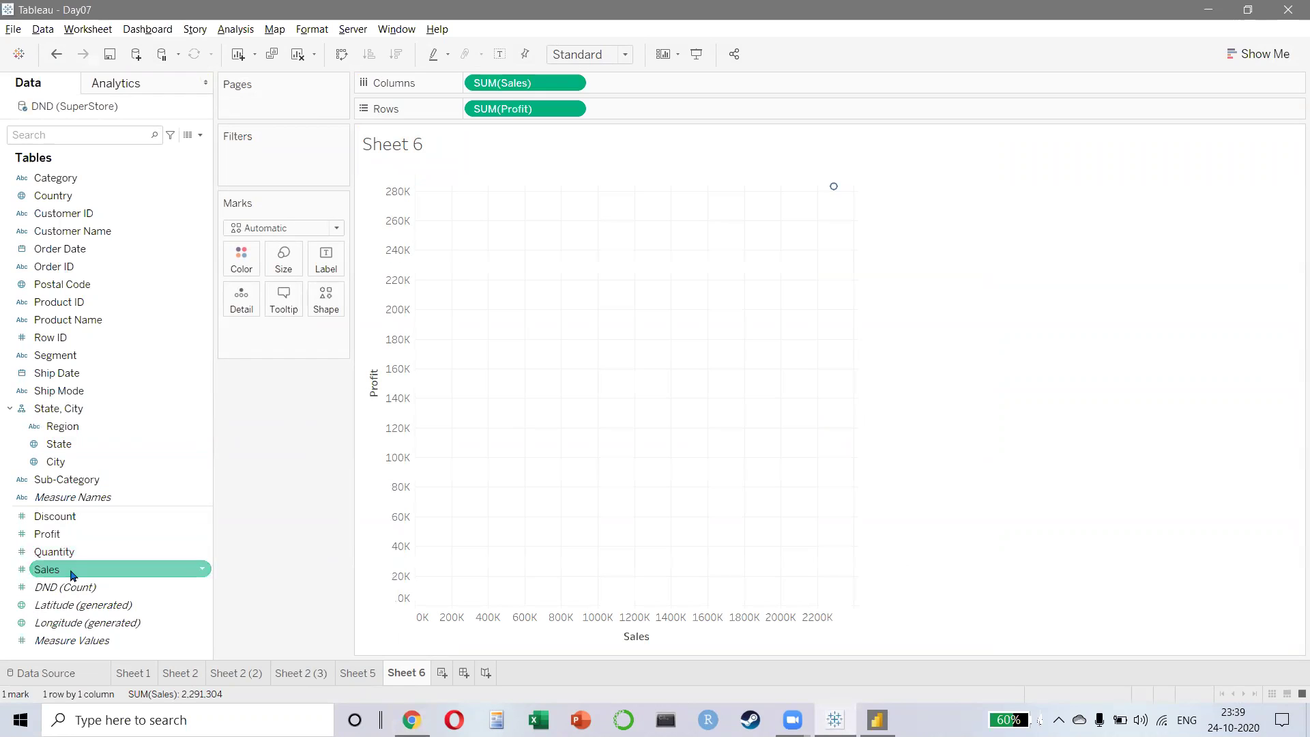
{"action": "left_click", "coordinate": [826, 282]}
{"action": "mouse_move", "coordinate": [834, 189]}
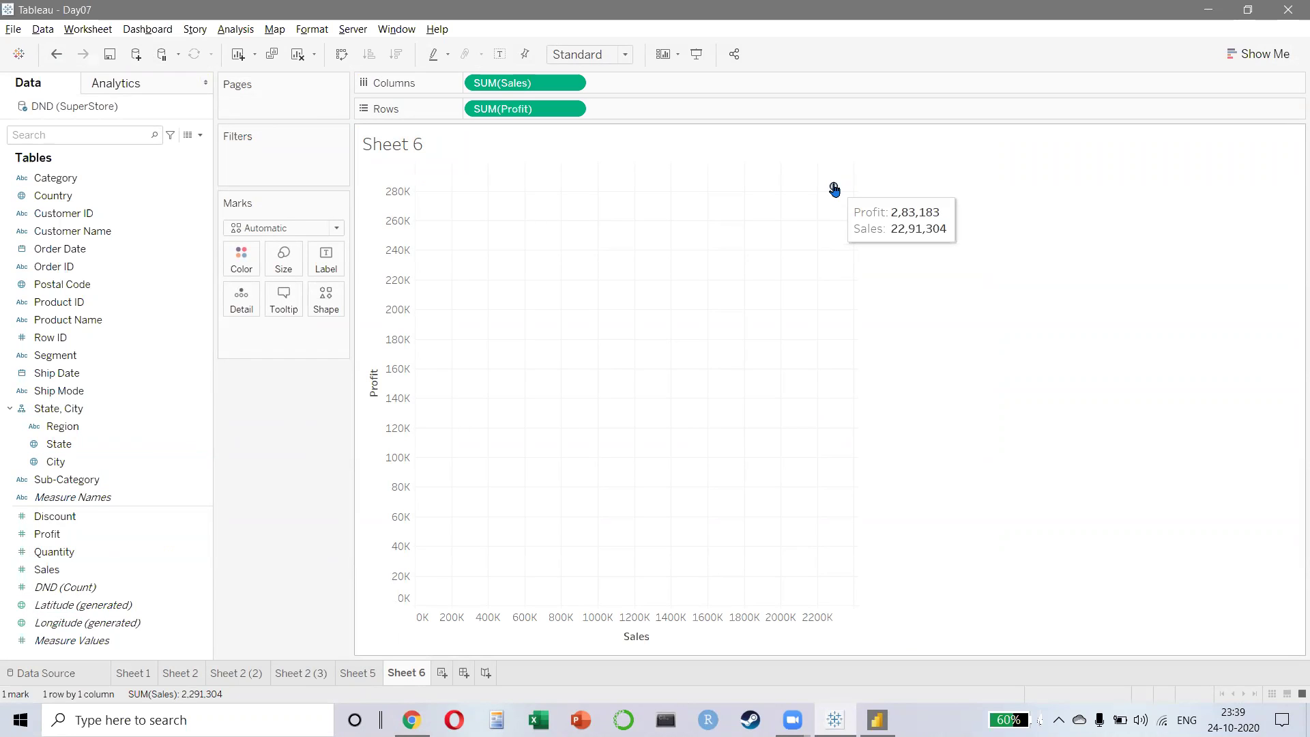
- Break the Sales versus Profit scatter plot down by Region as detail and inspect the regional marks' values
{"action": "left_click_drag", "start_coordinate": [159, 428], "coordinate": [243, 308]}
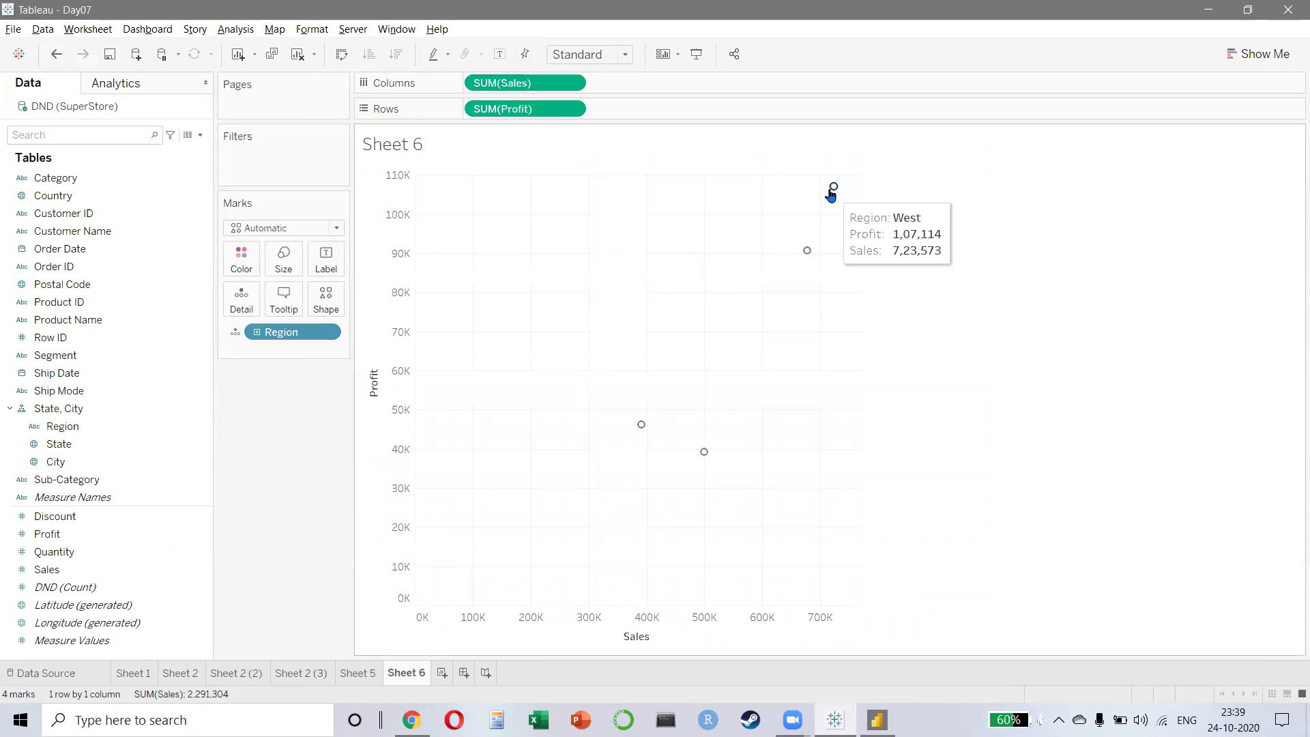
{"action": "mouse_move", "coordinate": [704, 453]}
{"action": "mouse_move", "coordinate": [636, 428]}
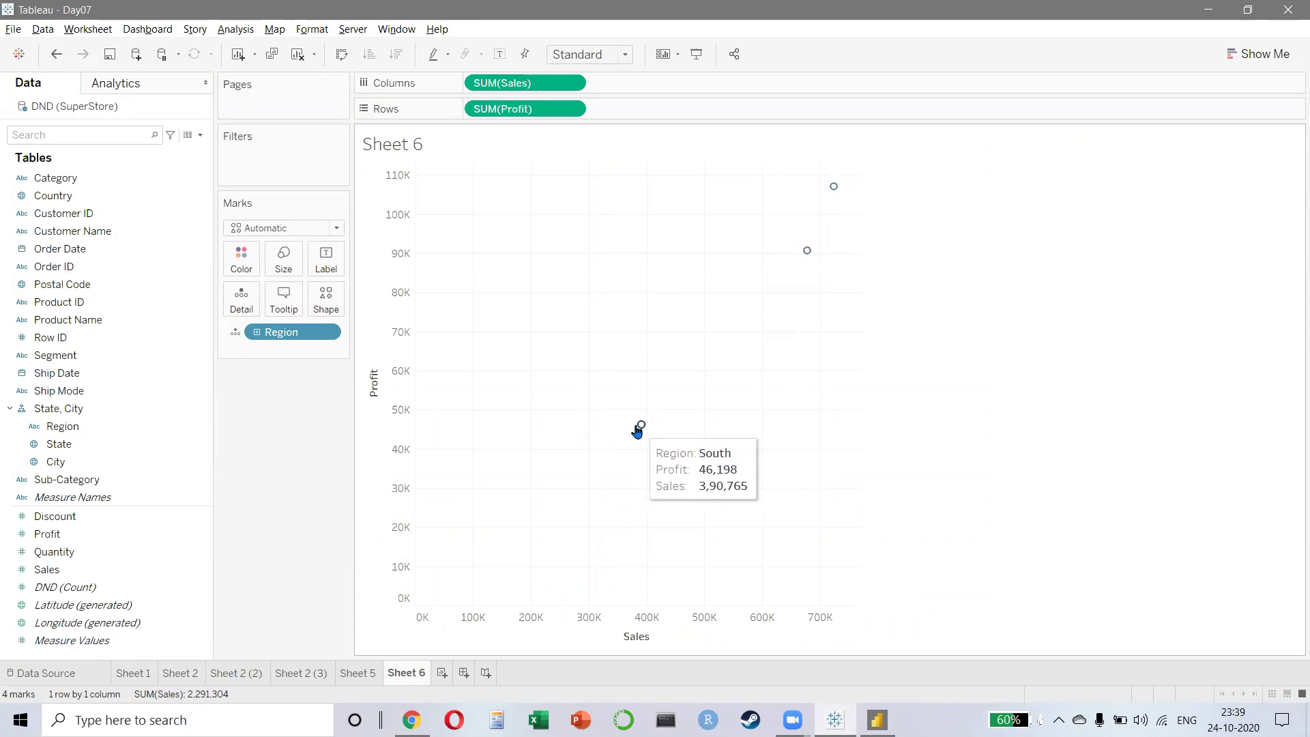
- Replace Region with State as the mark label and inspect the values of individual states such as New York and Texas
{"action": "left_click_drag", "start_coordinate": [292, 332], "coordinate": [325, 265]}
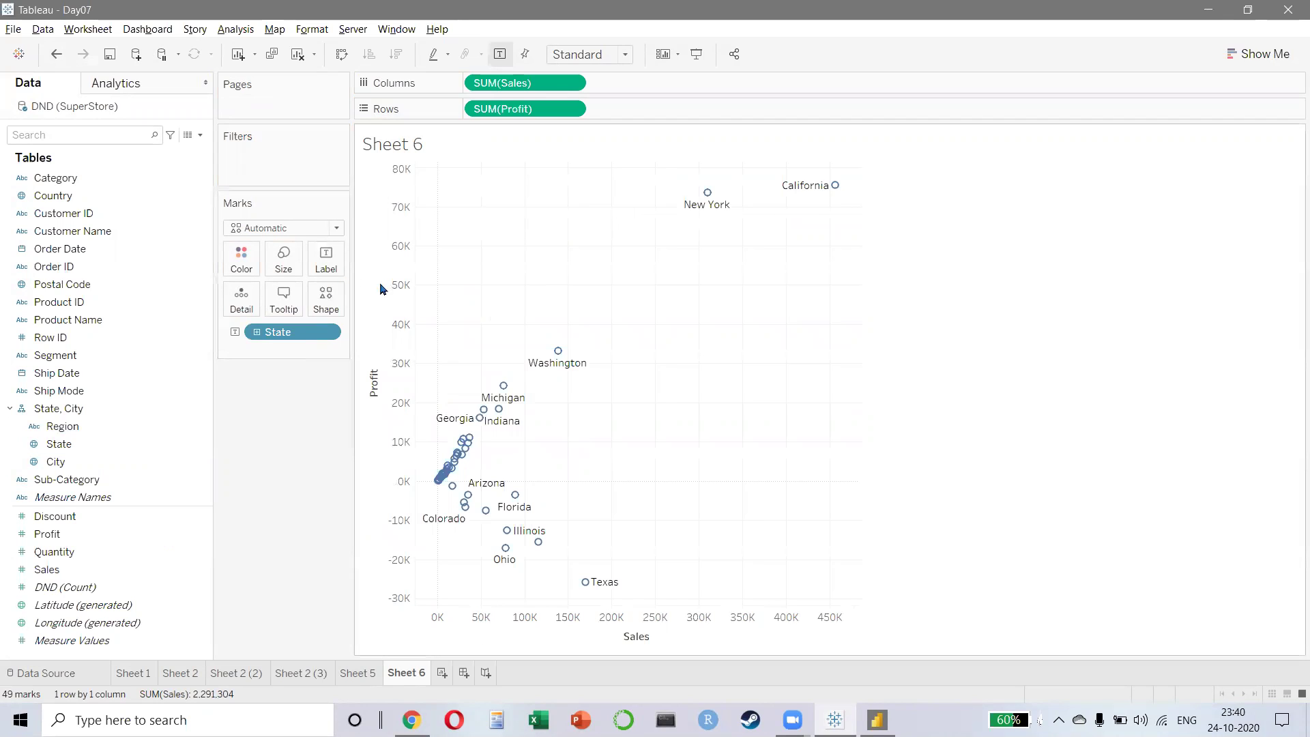
{"action": "mouse_move", "coordinate": [696, 200]}
{"action": "mouse_move", "coordinate": [583, 578]}
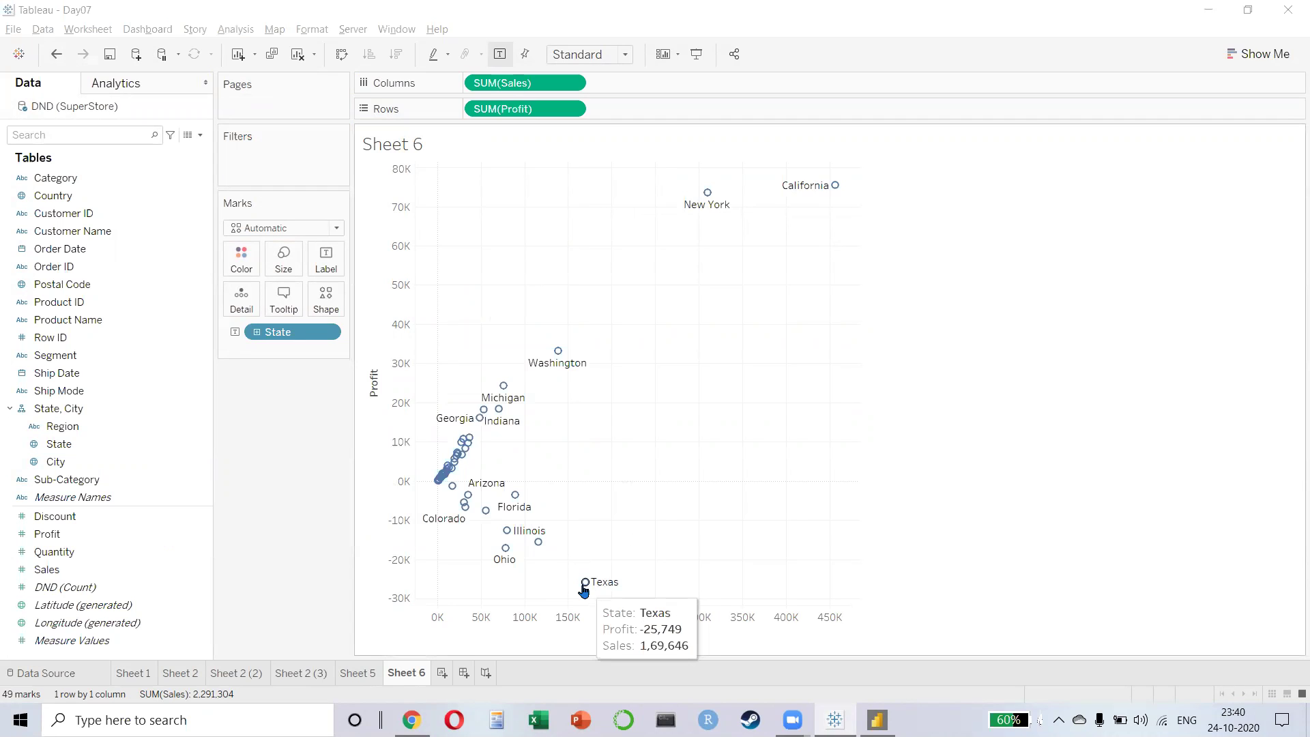
{"action": "mouse_move", "coordinate": [533, 490]}
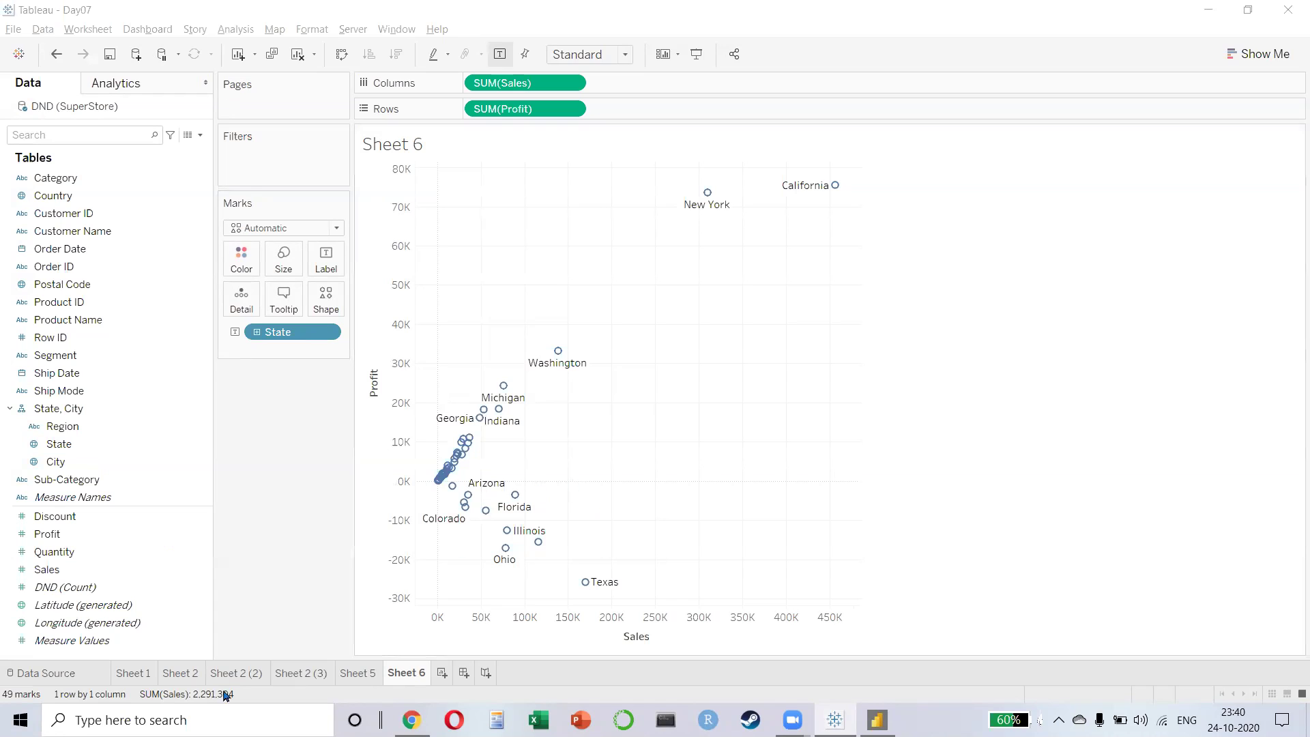
- Replace State with Customer Name on the marks, trying it as a label before keeping it as detail only
{"action": "left_click_drag", "start_coordinate": [287, 339], "coordinate": [225, 365]}
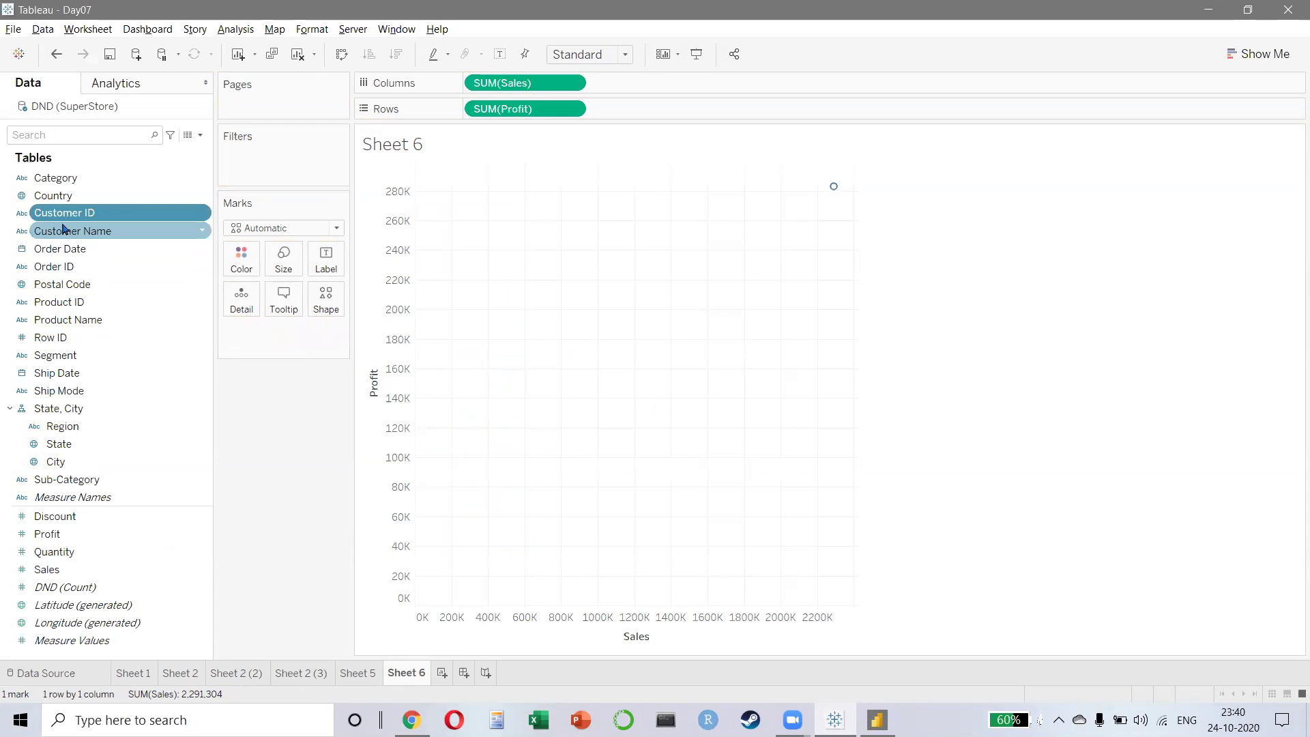
{"action": "left_click_drag", "start_coordinate": [63, 236], "coordinate": [324, 272]}
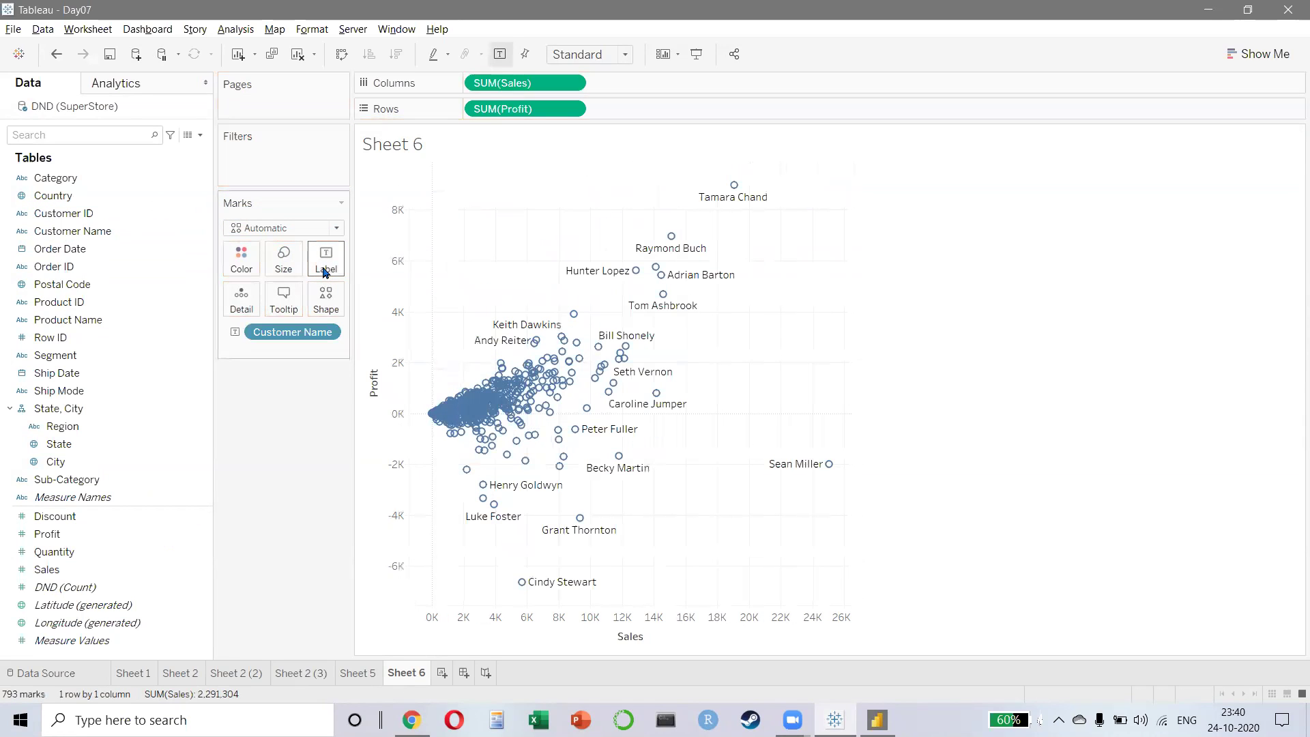
{"action": "left_click_drag", "start_coordinate": [273, 332], "coordinate": [242, 297]}
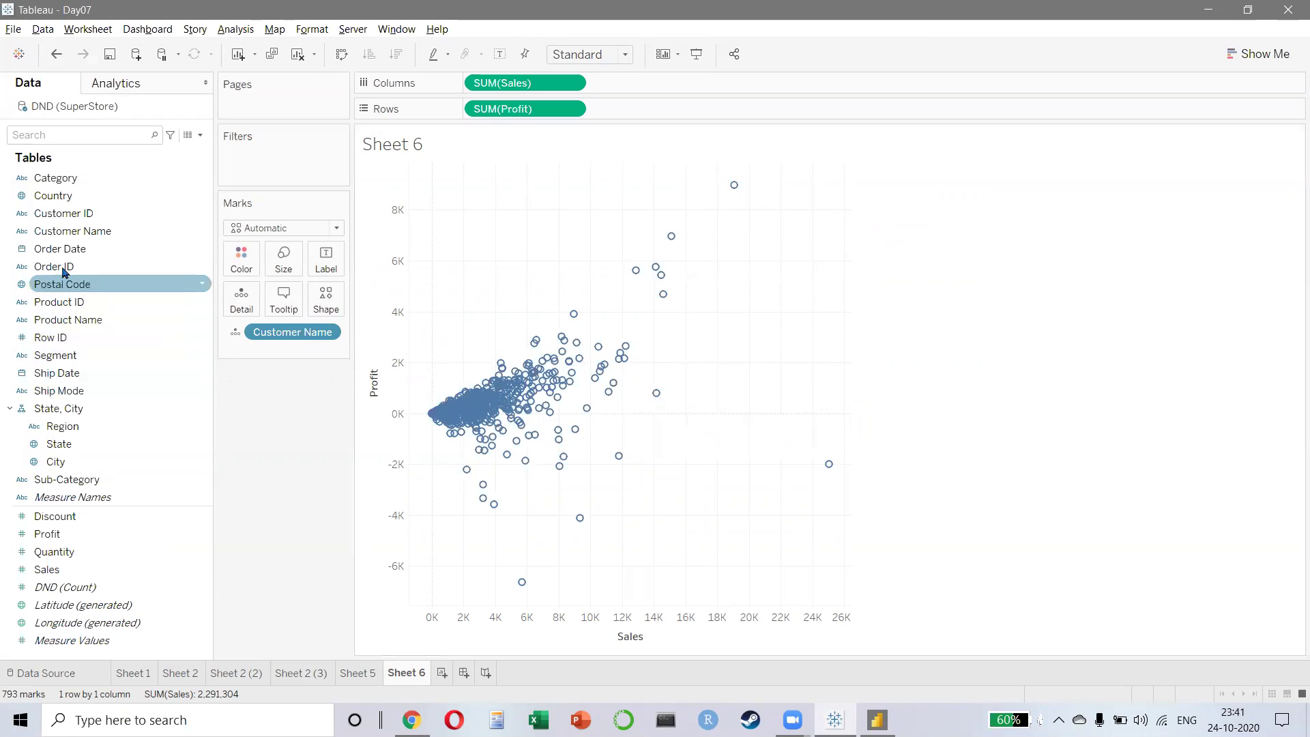
- Show a Sales range filter beside the scatter plot and widen the filter's area
{"action": "right_click", "coordinate": [67, 571]}
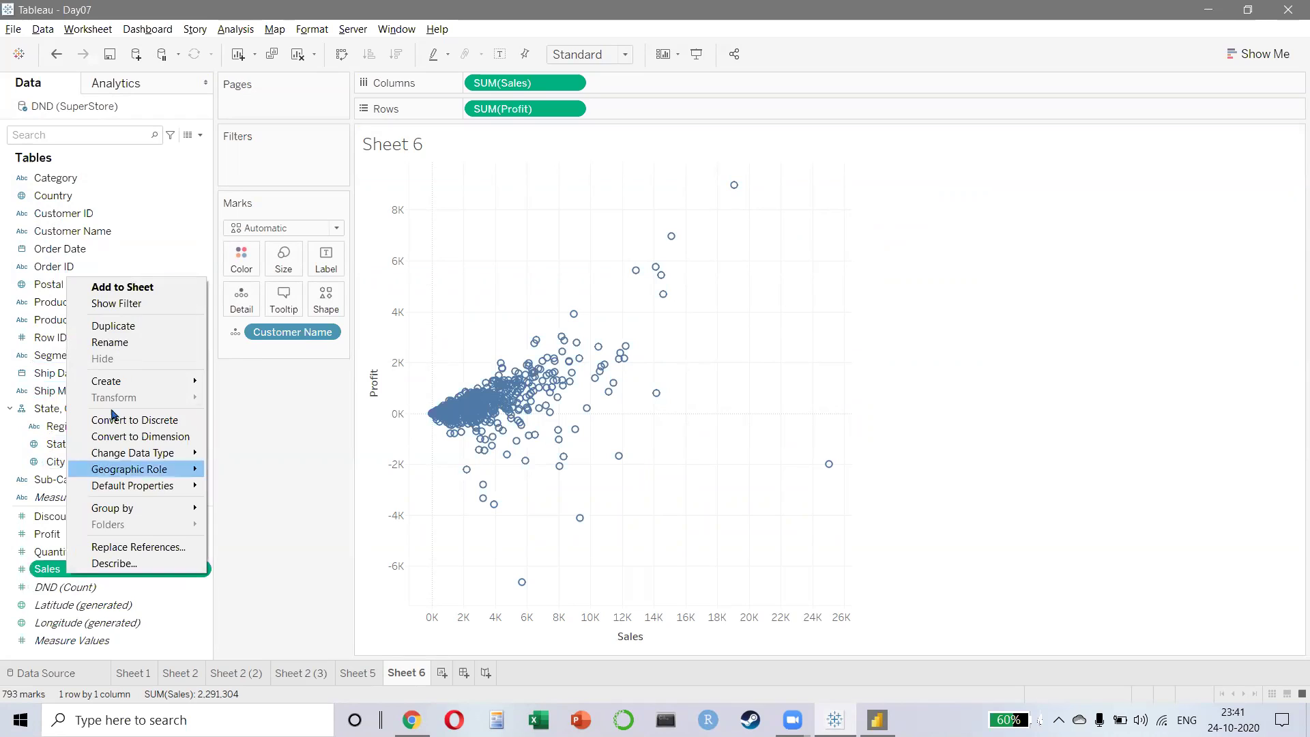
{"action": "left_click", "coordinate": [116, 304]}
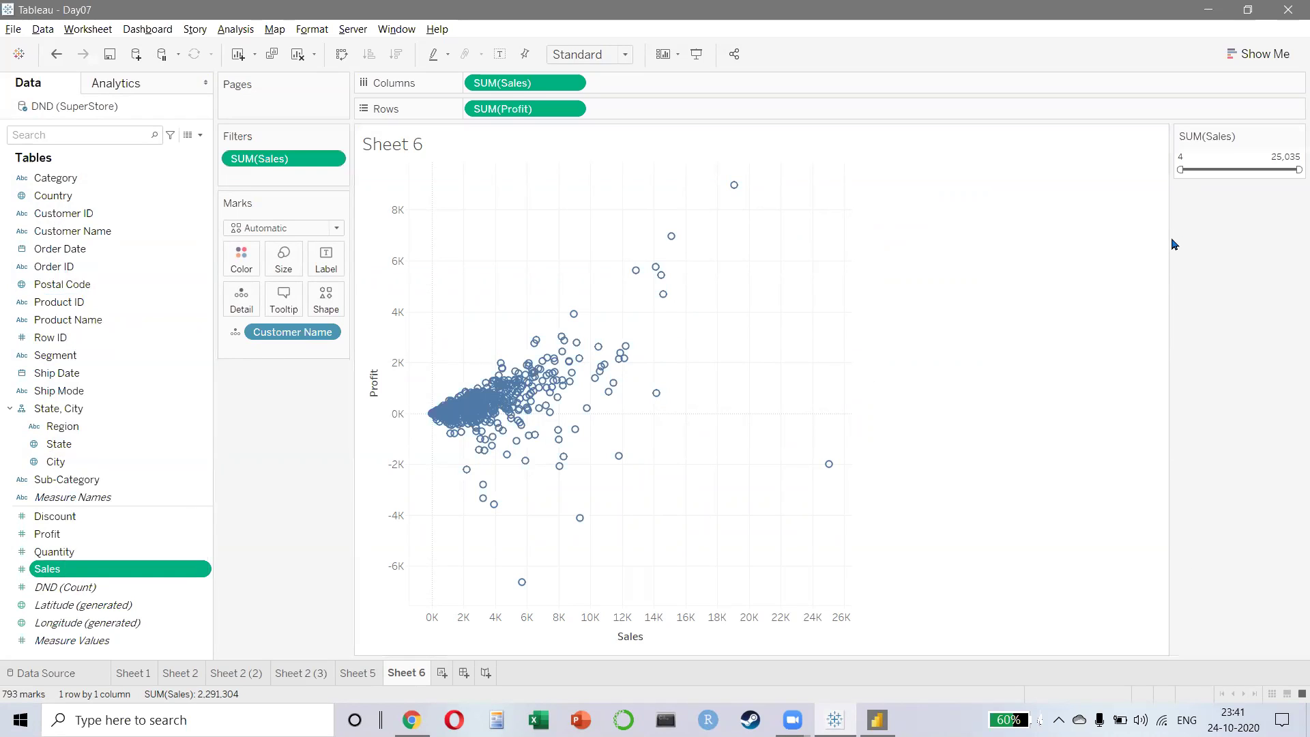
{"action": "left_click_drag", "start_coordinate": [1167, 244], "coordinate": [1051, 263]}
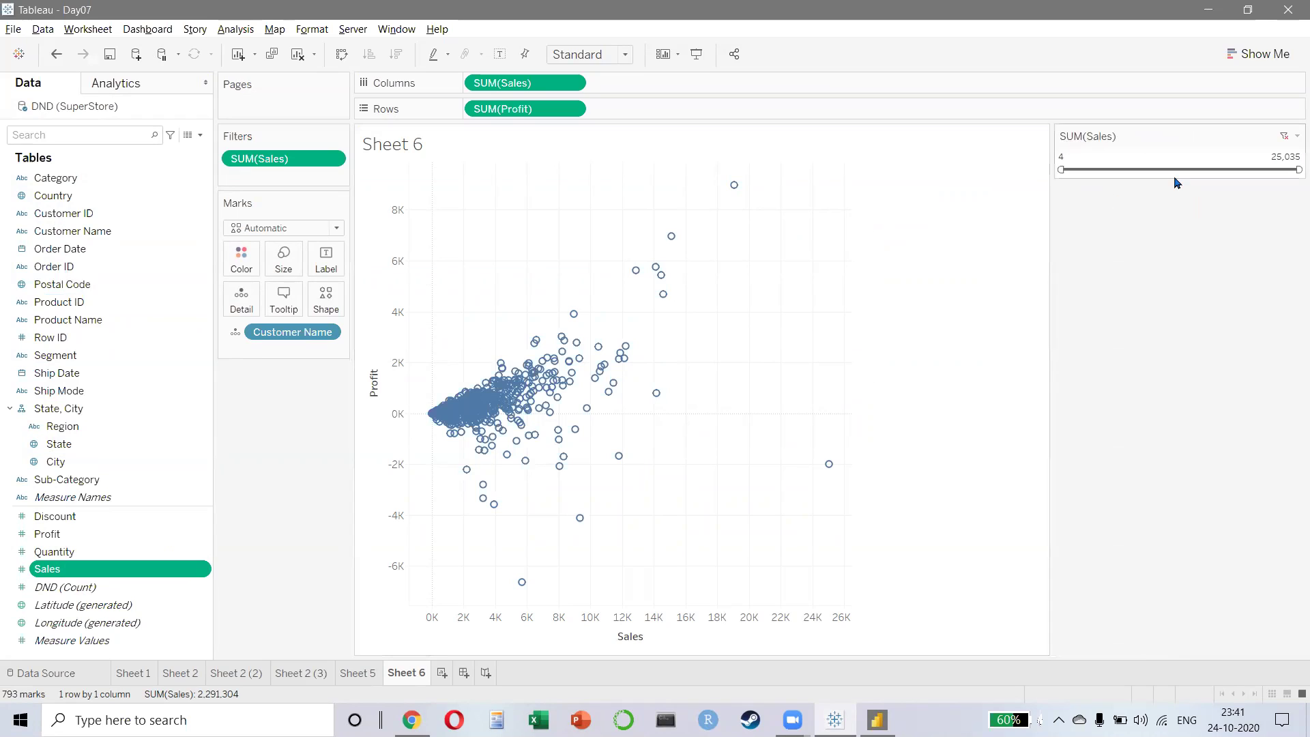
- Limit the Sales filter to 10,000 to 12,000, and lower its minimum to 5,362
{"action": "left_click", "coordinate": [1076, 157]}
{"action": "type", "text": "10,000"}
{"action": "key", "text": "Tab"}
{"action": "type", "text": "12,000"}
{"action": "key", "text": "Return"}
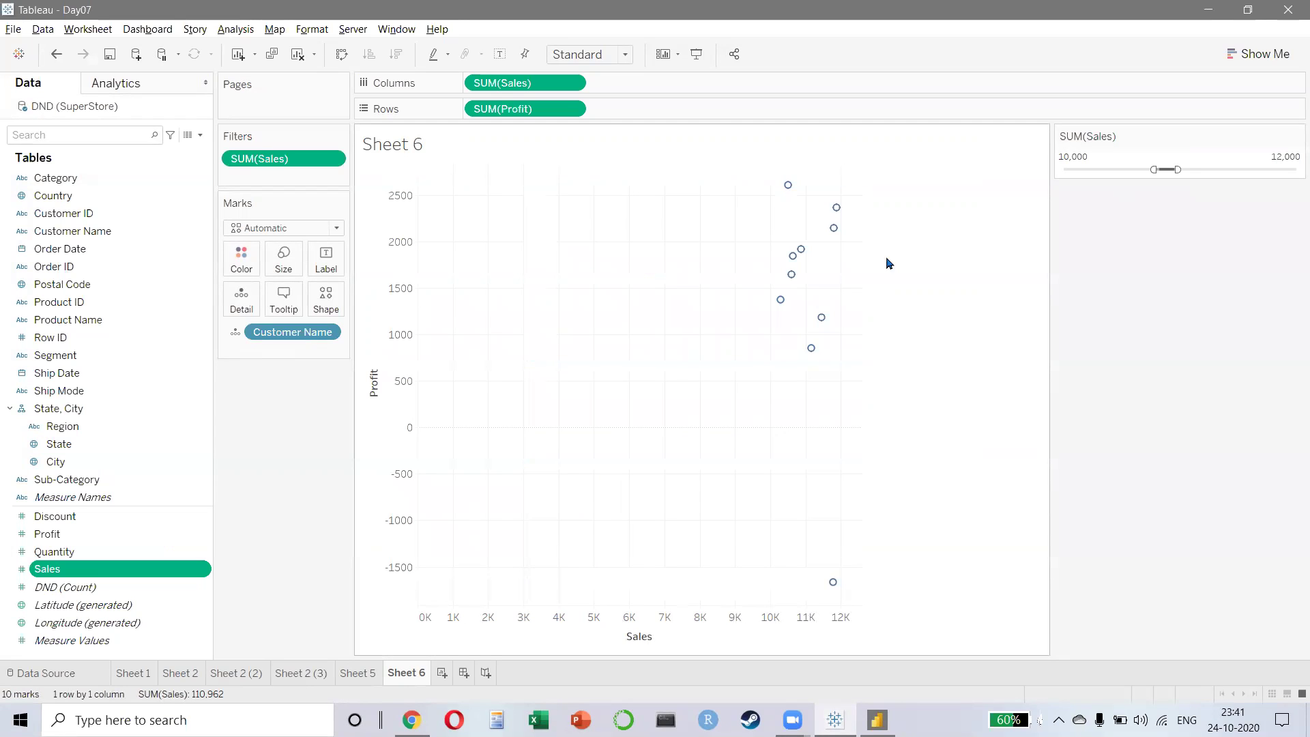
{"action": "left_click_drag", "start_coordinate": [1151, 173], "coordinate": [1112, 171]}
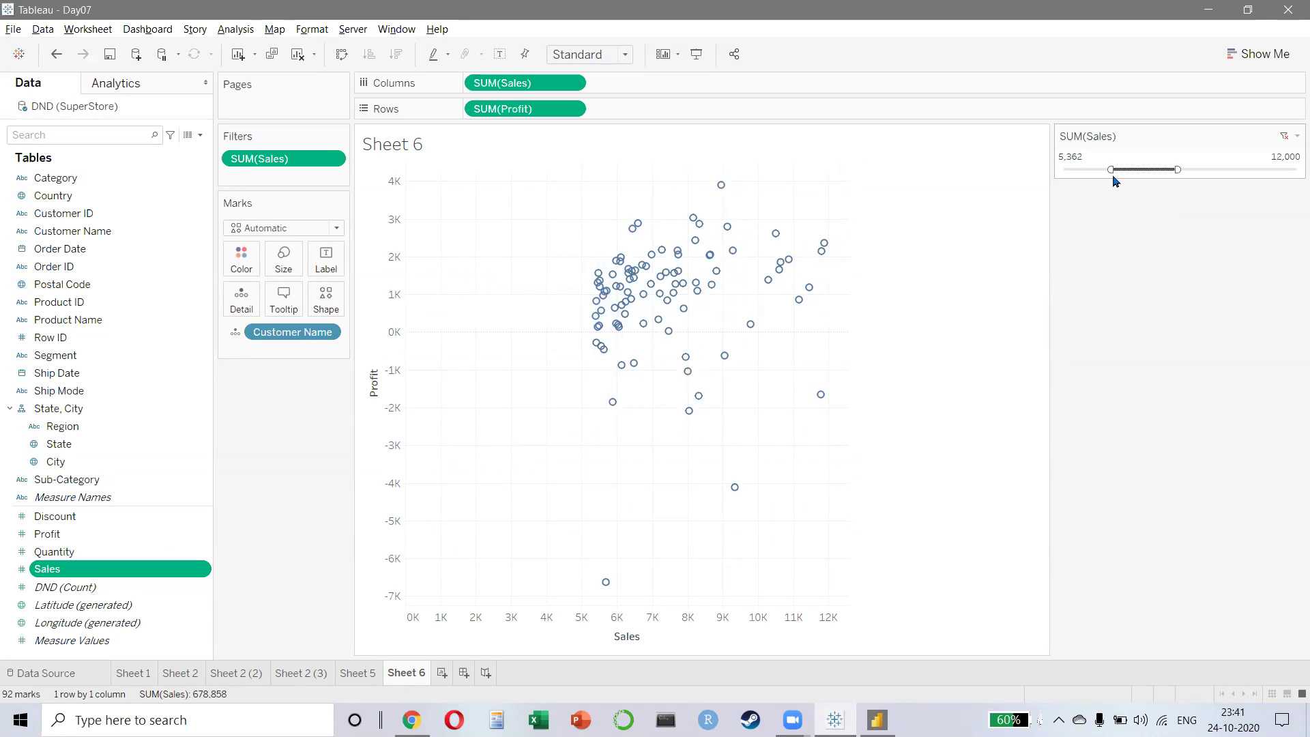
- Switch to Power BI, add a new report page, and insert an enlarged, repositioned scatter chart on it
{"action": "key", "text": "alt+Tab"}
{"action": "key", "text": "alt+Tab"}
{"action": "key", "text": "alt+Tab"}
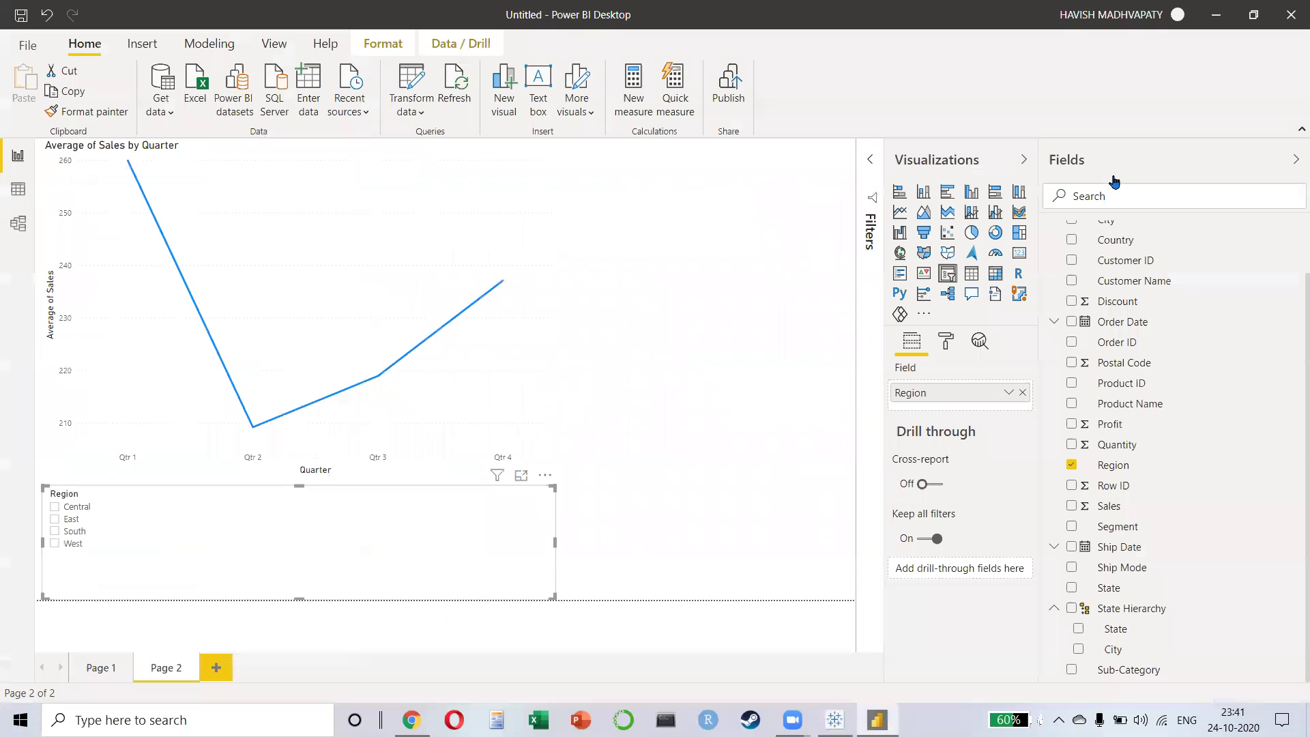
{"action": "left_click", "coordinate": [215, 666]}
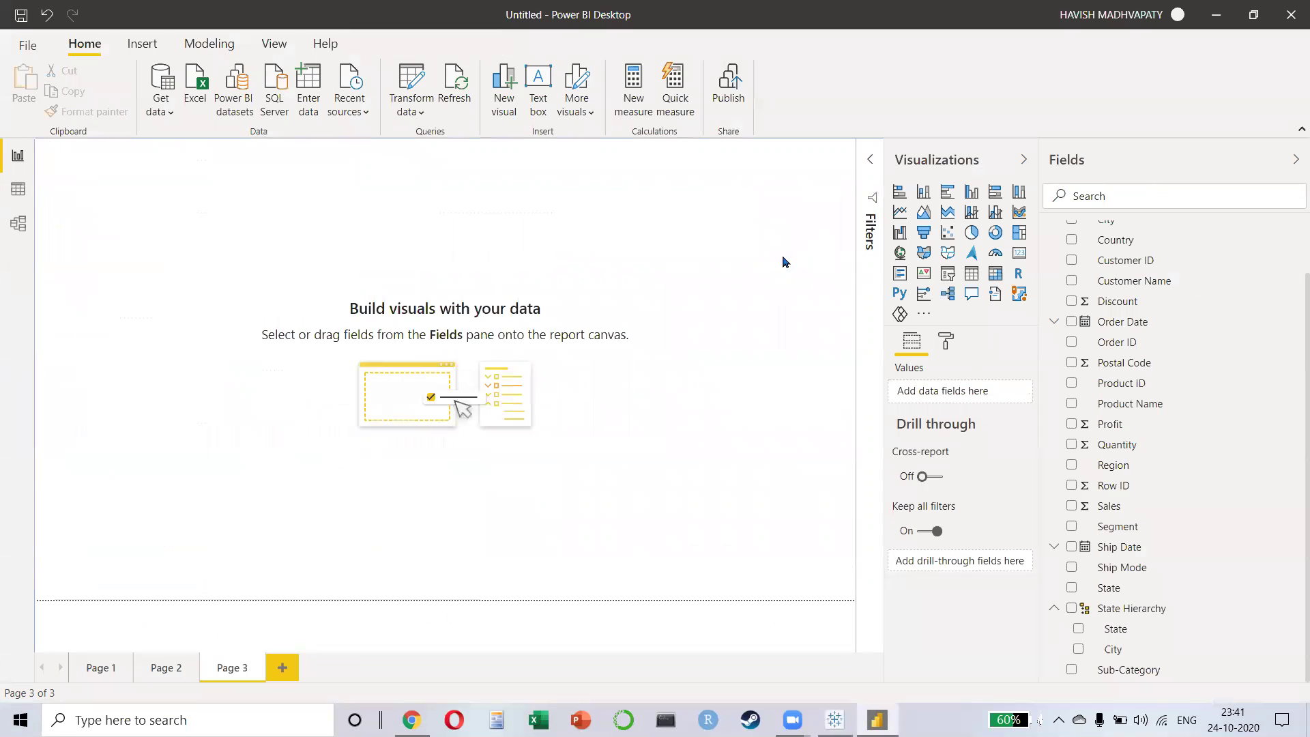
{"action": "left_click", "coordinate": [947, 232]}
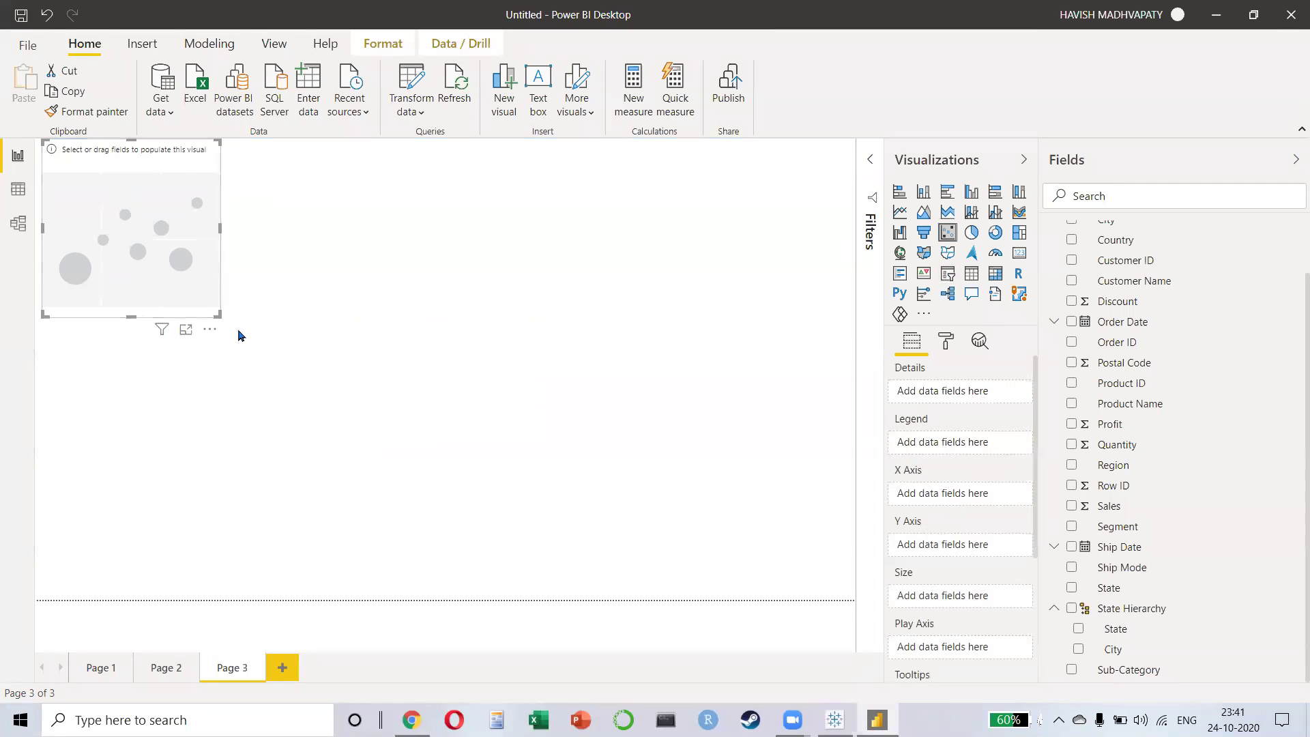
{"action": "left_click_drag", "start_coordinate": [218, 315], "coordinate": [476, 460]}
{"action": "left_click_drag", "start_coordinate": [362, 367], "coordinate": [407, 397]}
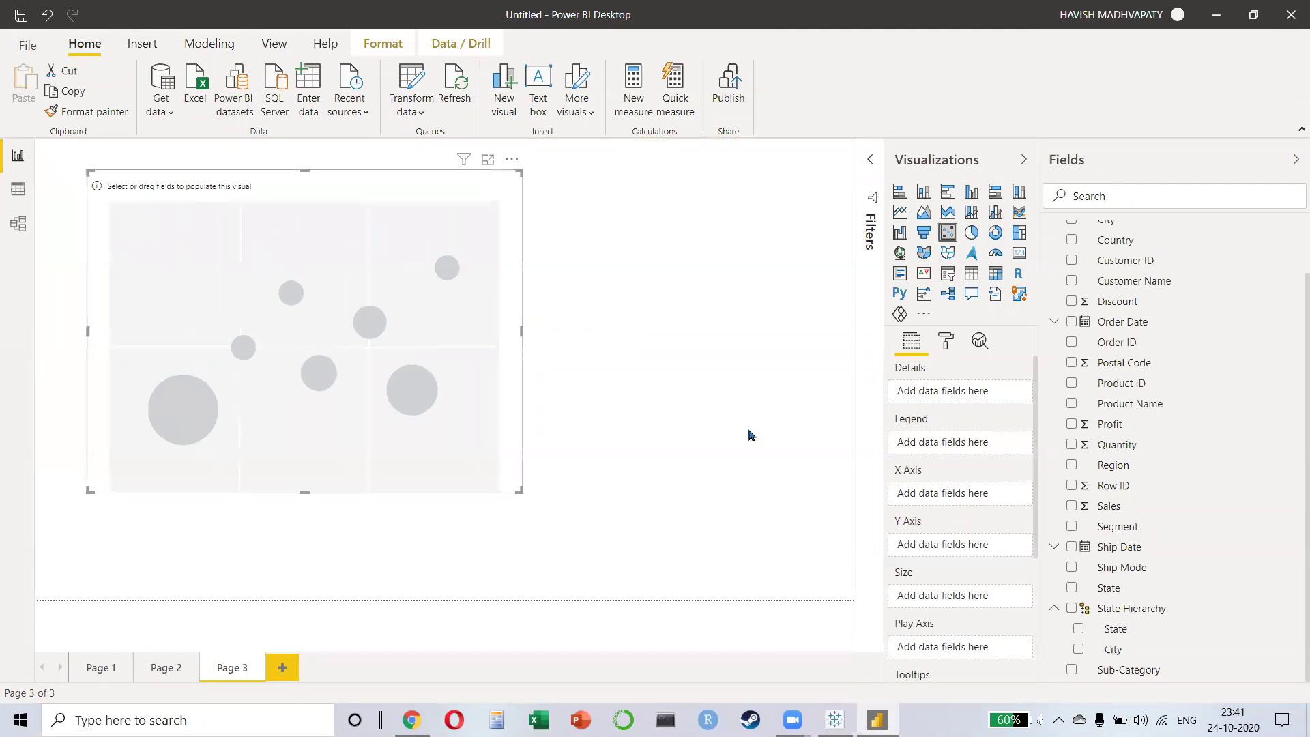
- Assign Sales to the scatter chart's X axis, Profit to its Y axis and Customer Name to its details
{"action": "left_click_drag", "start_coordinate": [1132, 506], "coordinate": [945, 501]}
{"action": "left_click_drag", "start_coordinate": [1130, 424], "coordinate": [948, 552]}
{"action": "scroll", "coordinate": [1110, 357], "scroll_direction": "up", "scroll_amount": 2}
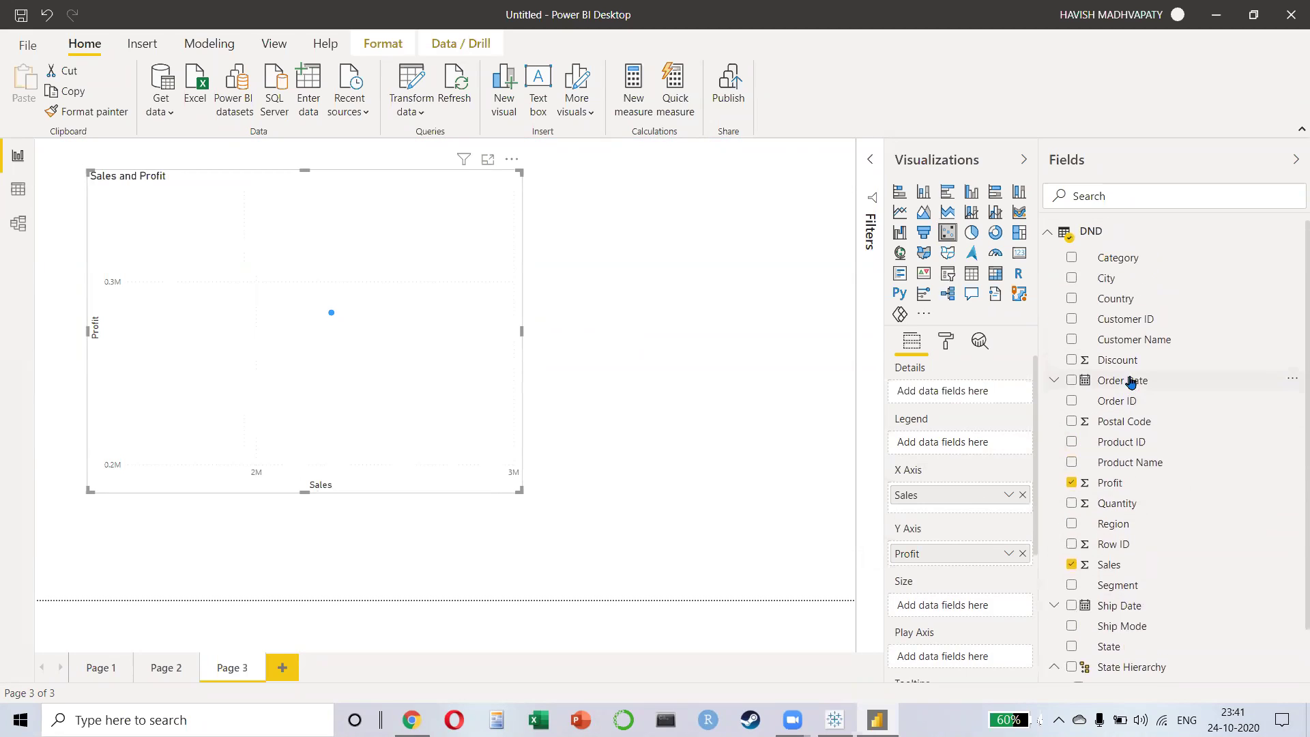
{"action": "left_click_drag", "start_coordinate": [1148, 339], "coordinate": [946, 396]}
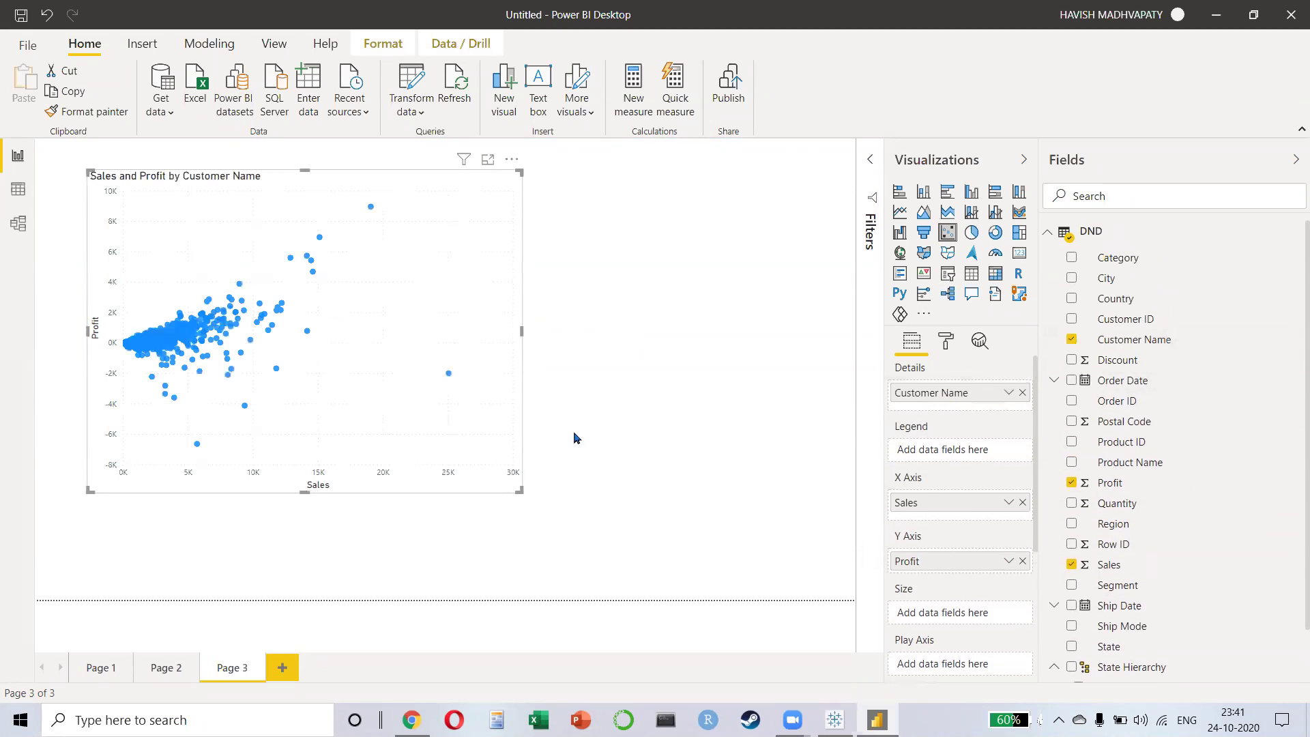
- Add a slicer for Sales beneath the scatter chart
{"action": "left_click", "coordinate": [587, 436]}
{"action": "left_click", "coordinate": [947, 273]}
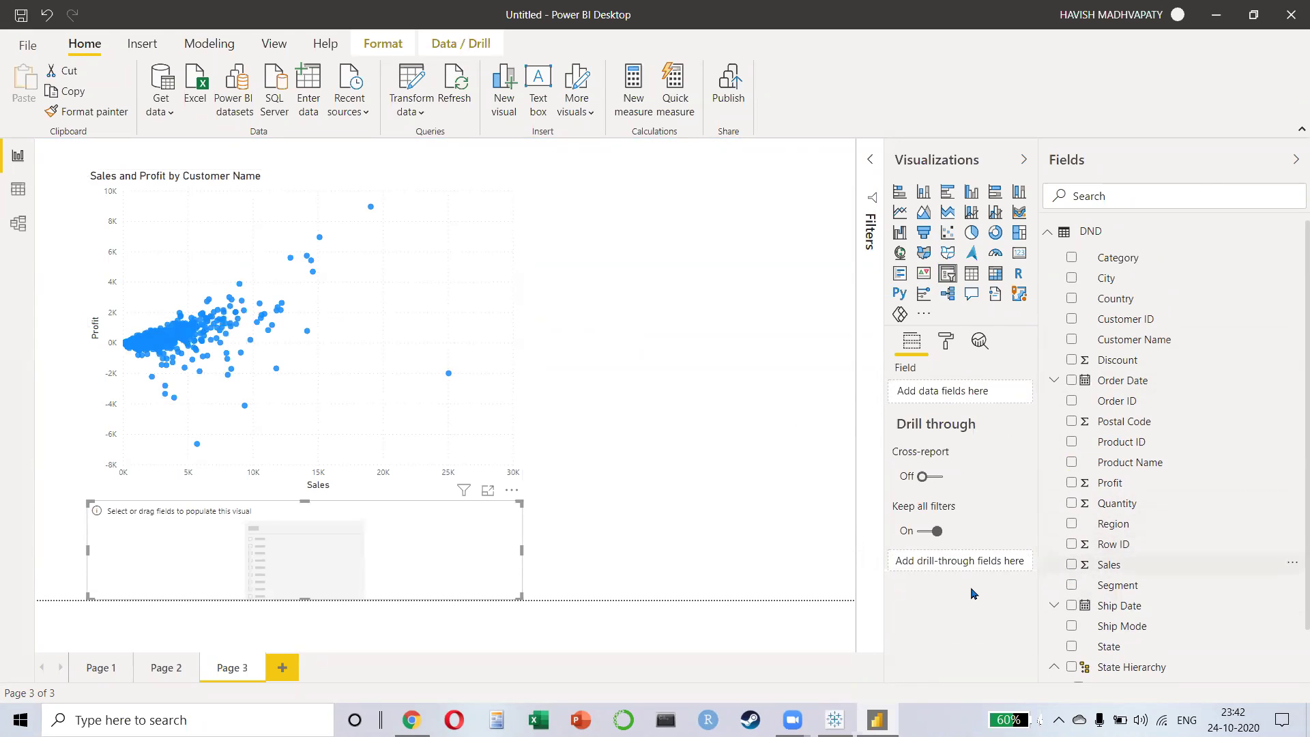
{"action": "left_click", "coordinate": [1146, 561]}
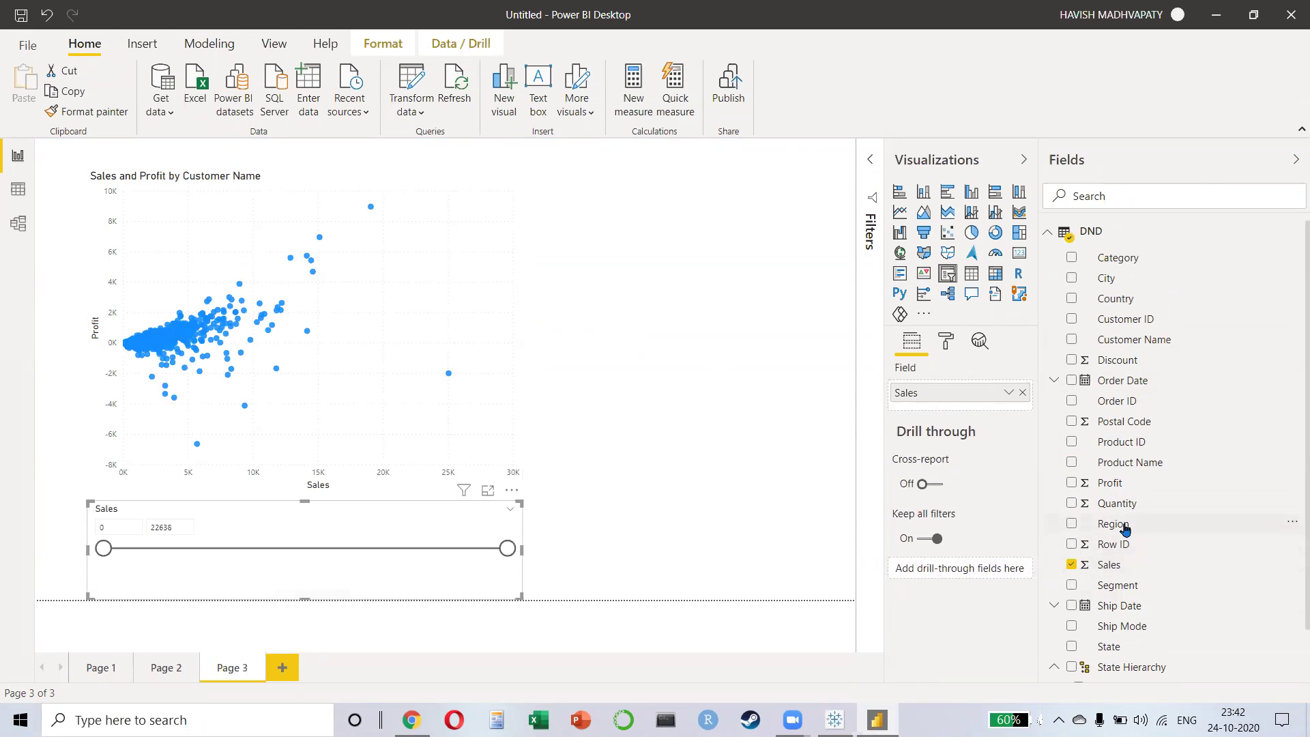
{"action": "mouse_move", "coordinate": [103, 548]}
{"action": "left_mouse_down"}
{"action": "mouse_move", "coordinate": [244, 557]}
{"action": "mouse_move", "coordinate": [103, 549]}
{"action": "left_mouse_up"}
- Try automatically finding customer clusters in the scatter chart with the number of clusters on Auto, and undo the clustering
{"action": "left_click", "coordinate": [384, 318]}
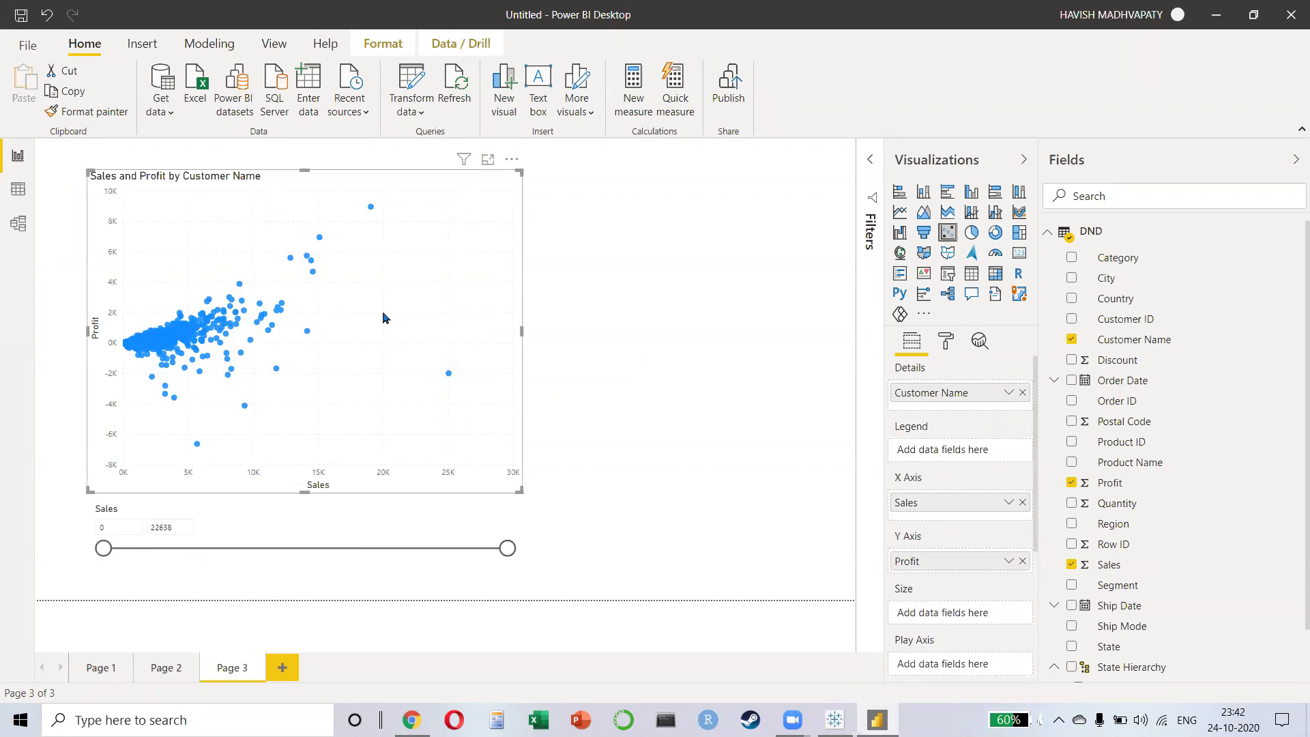
{"action": "left_click", "coordinate": [513, 161]}
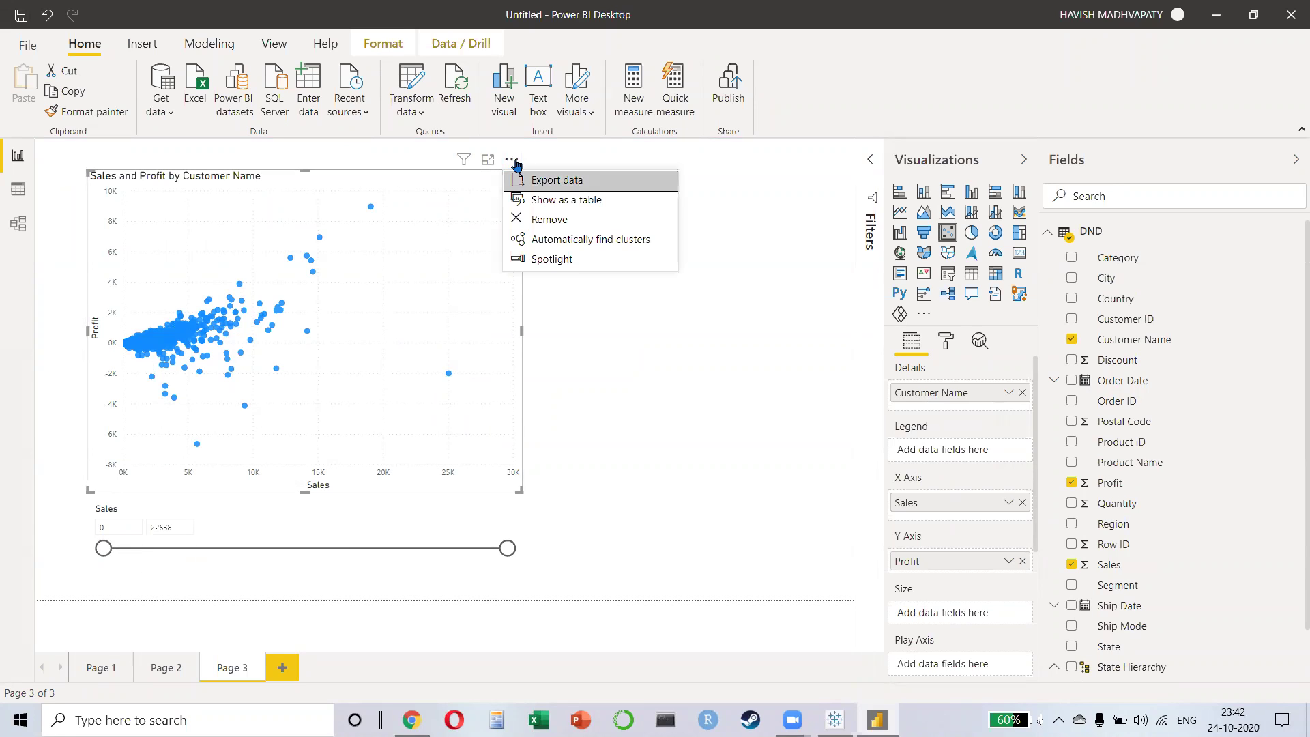
{"action": "left_click", "coordinate": [533, 244]}
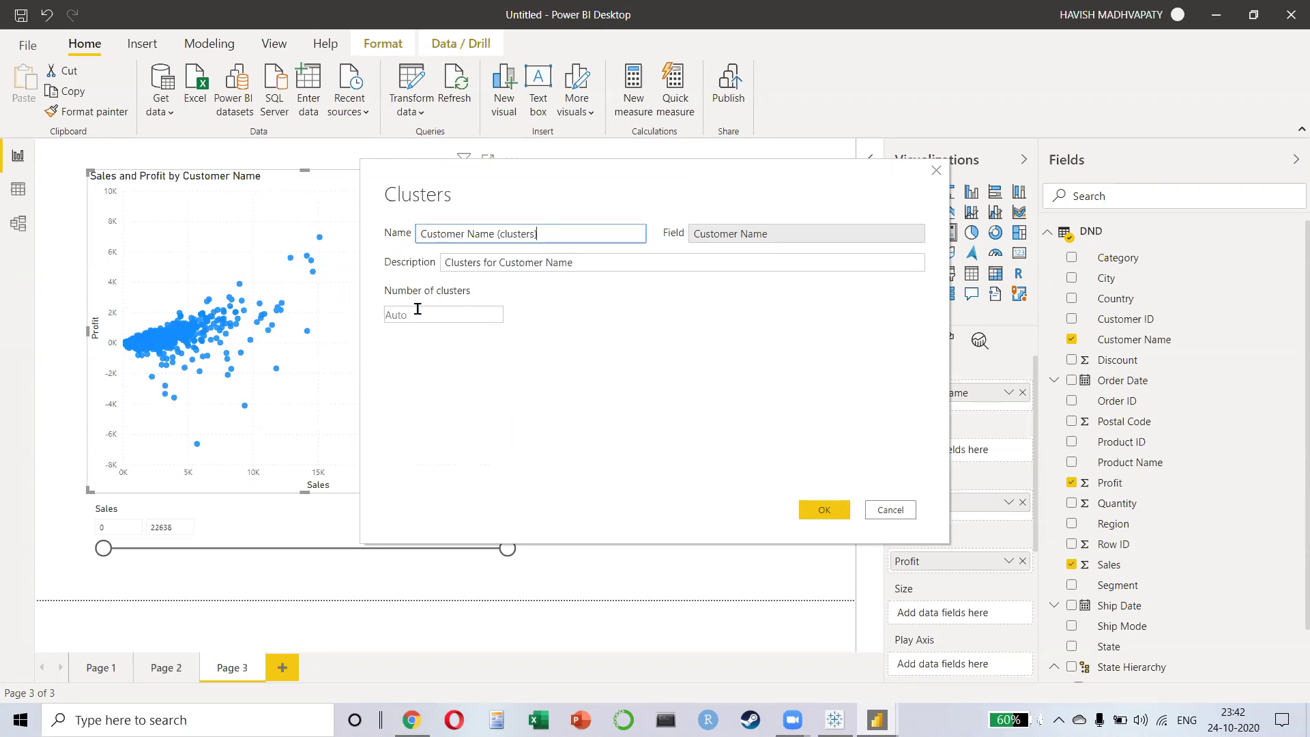
{"action": "left_click", "coordinate": [824, 509]}
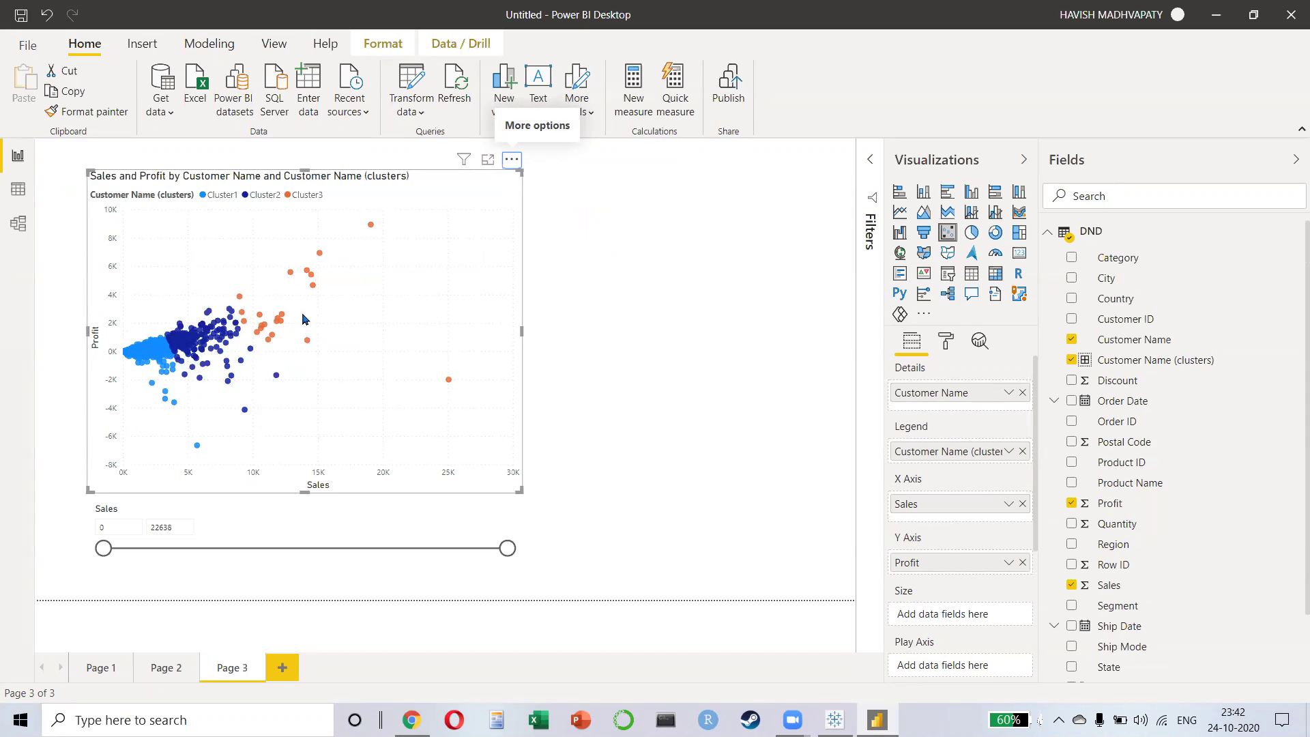
{"action": "key", "text": "ctrl+z"}
- Find clusters automatically in the scatter chart with the number of clusters set to 5
{"action": "left_click", "coordinate": [512, 159]}
{"action": "left_click", "coordinate": [560, 244]}
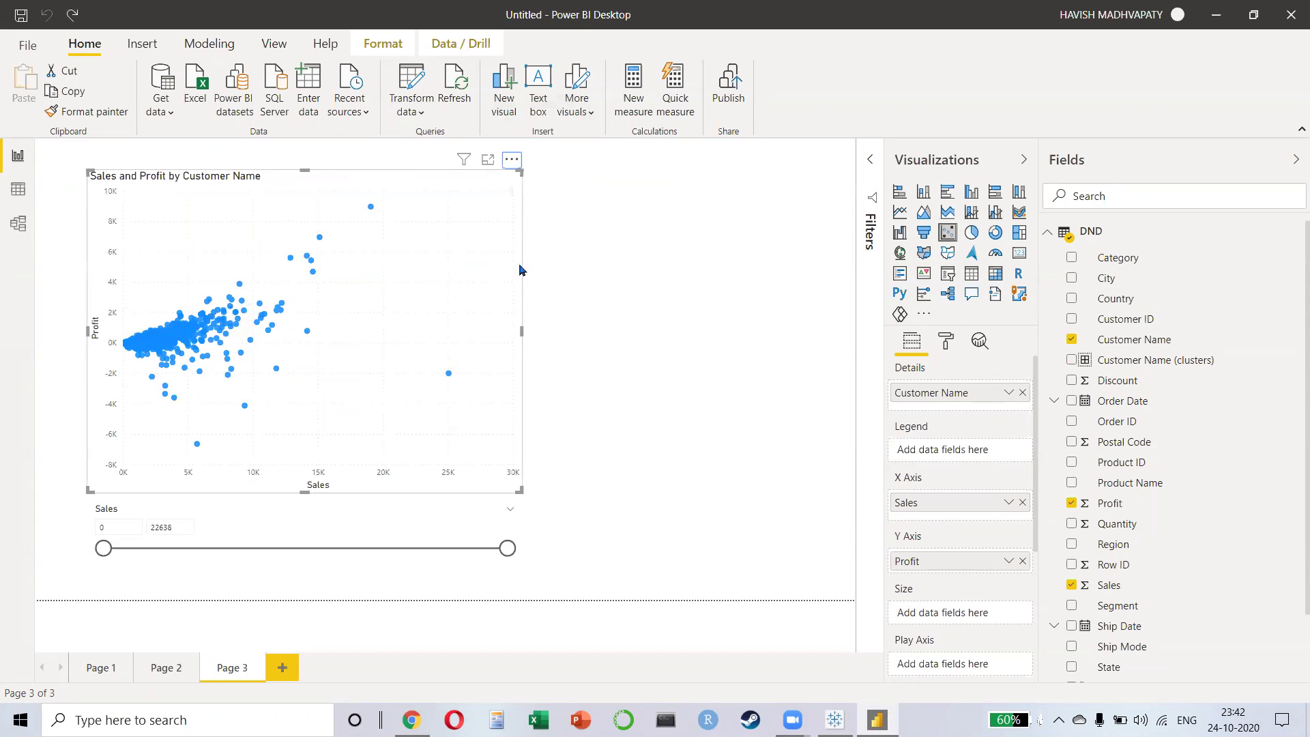
{"action": "left_click", "coordinate": [443, 312]}
{"action": "type", "text": "3"}
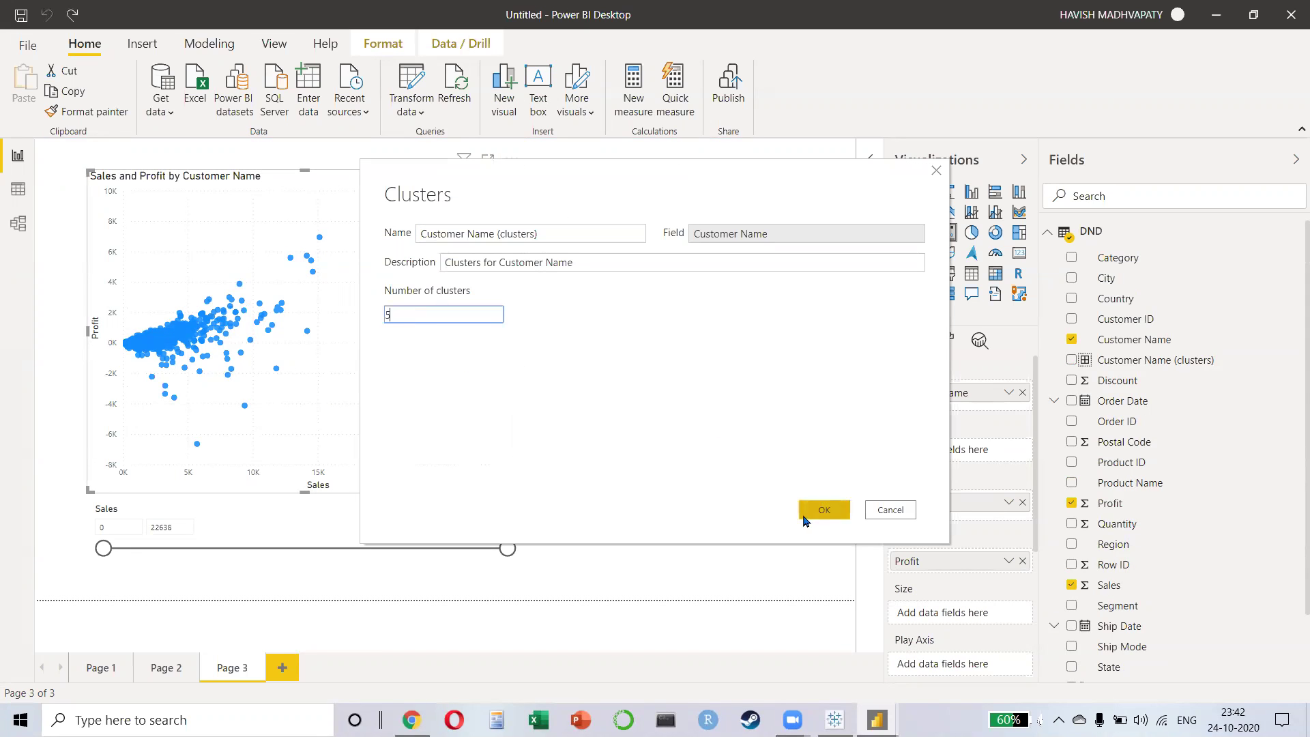
{"action": "left_click", "coordinate": [824, 510]}
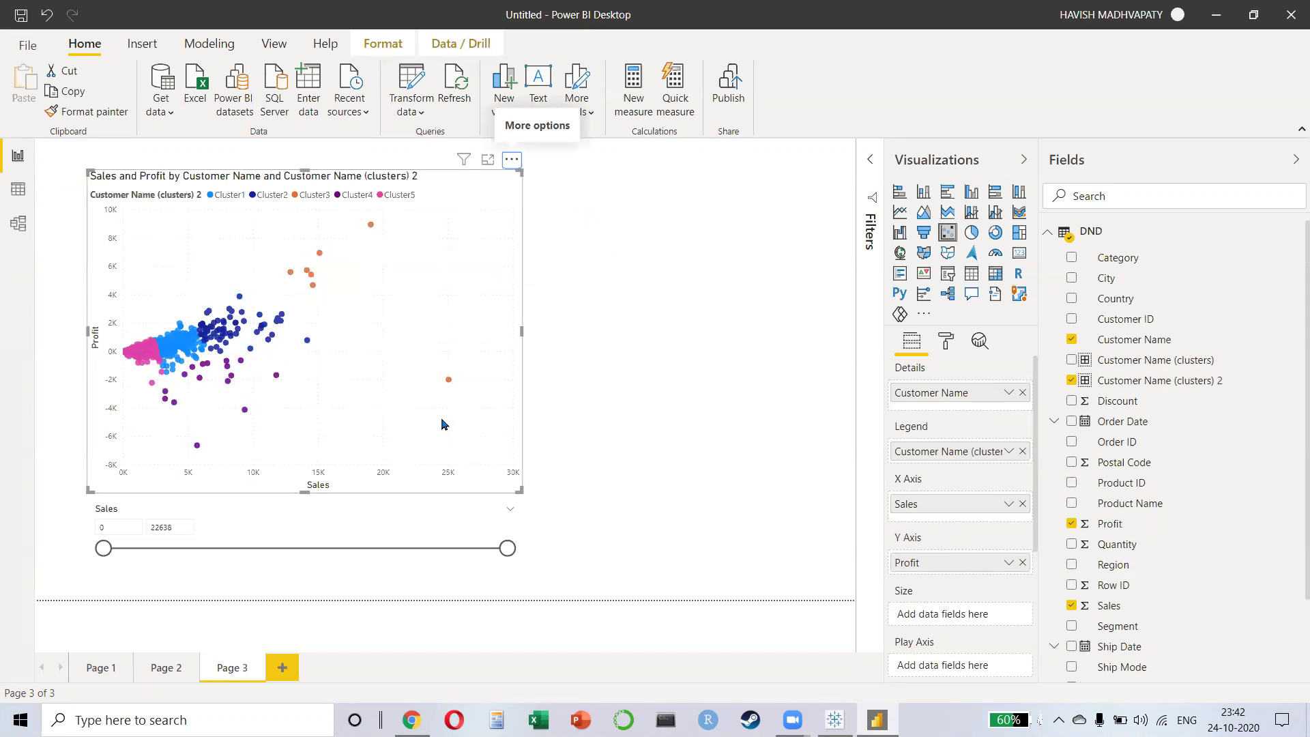
- Switch back to Tableau and restore the Sales filter to its full range of 4 to 25,035
{"action": "key", "text": "alt+Tab"}
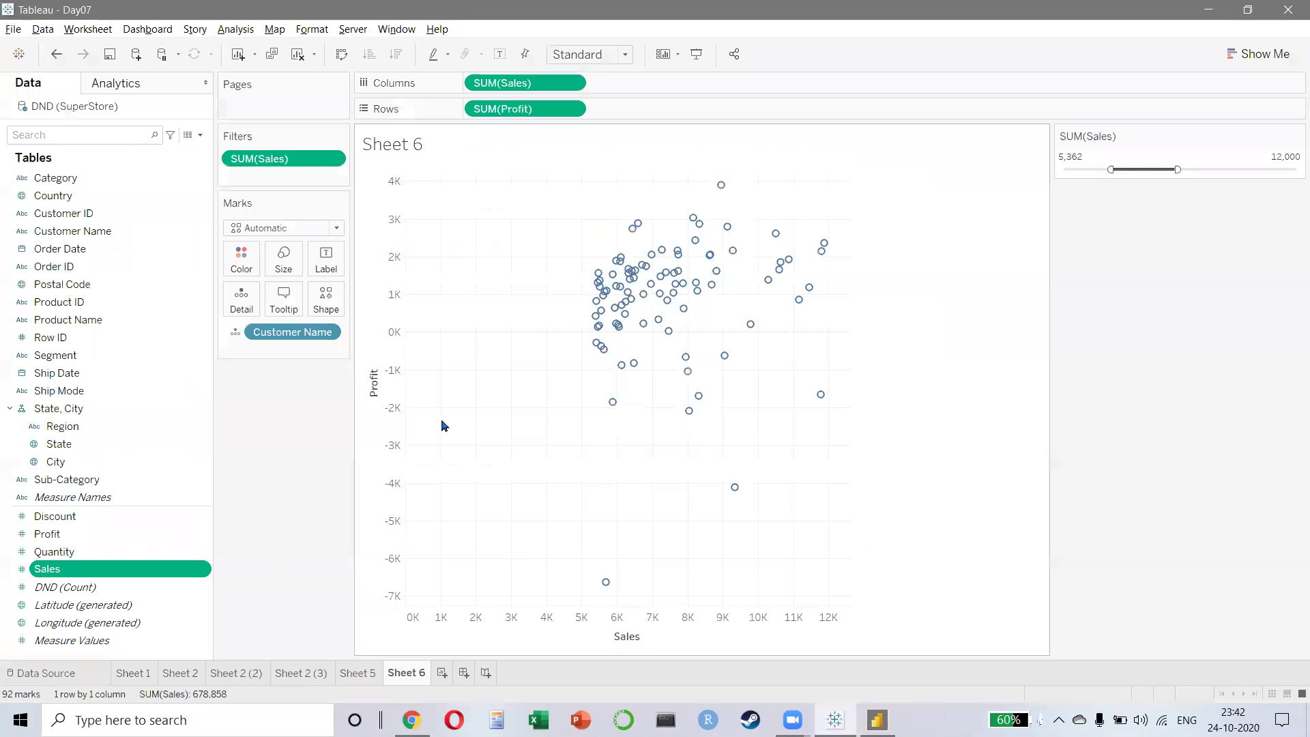
{"action": "left_click_drag", "start_coordinate": [1110, 169], "coordinate": [1061, 169]}
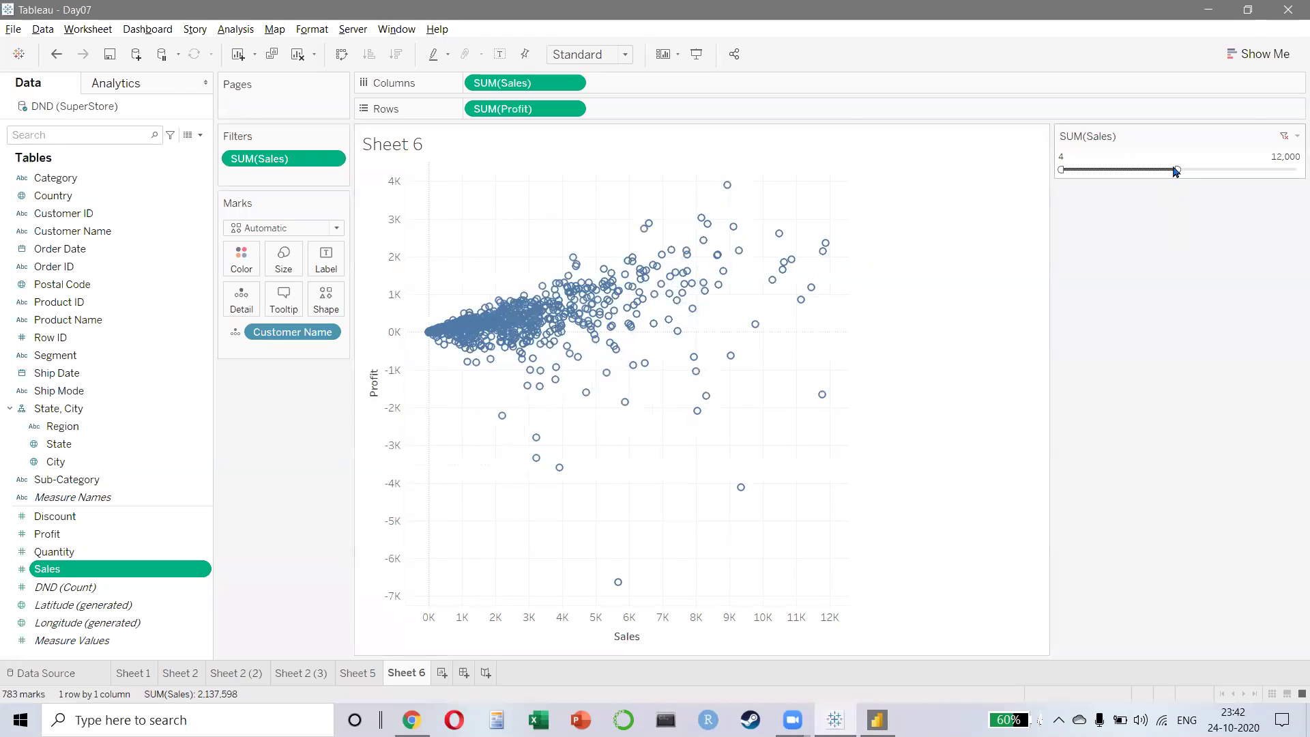
{"action": "left_click_drag", "start_coordinate": [1178, 169], "coordinate": [1298, 170]}
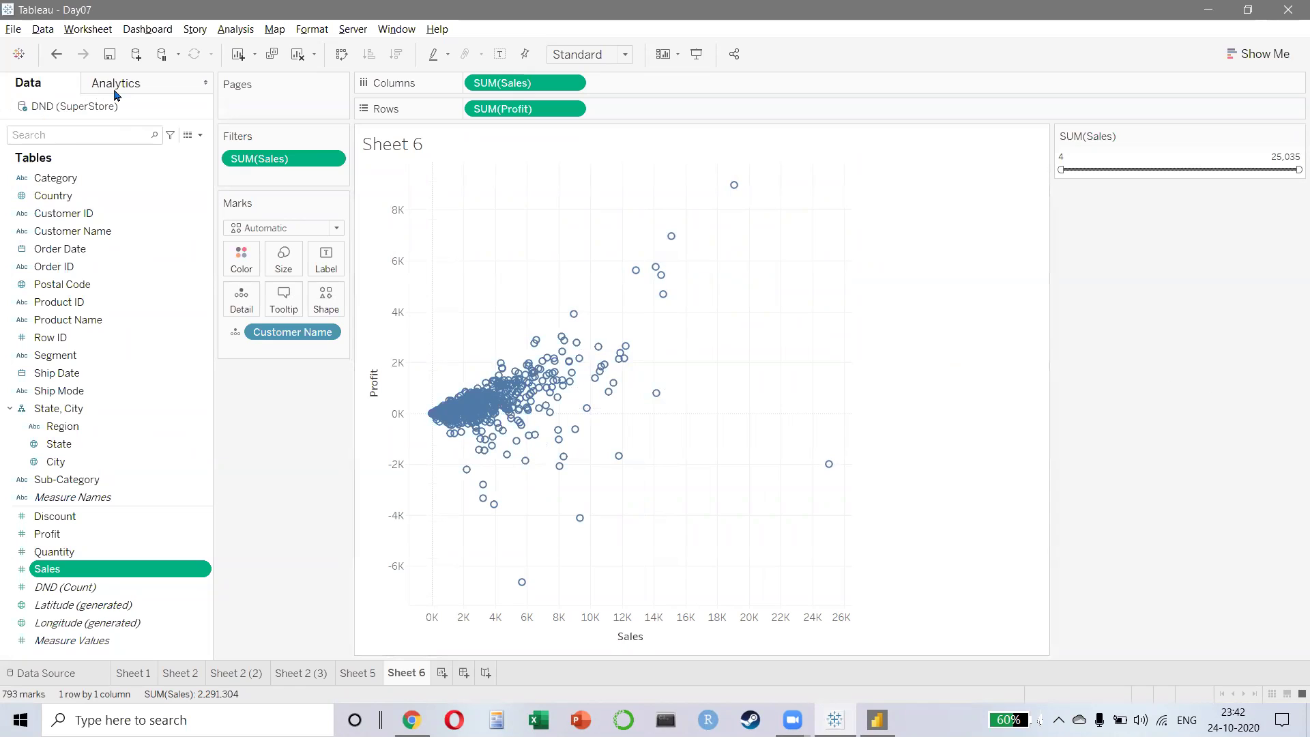
- Add a Cluster model on Profit and Sales to the scatter plot with 5 clusters, and switch to Power BI
{"action": "key", "text": "ctrl"}
{"action": "key", "text": "ctrl"}
{"action": "left_click", "coordinate": [114, 94]}
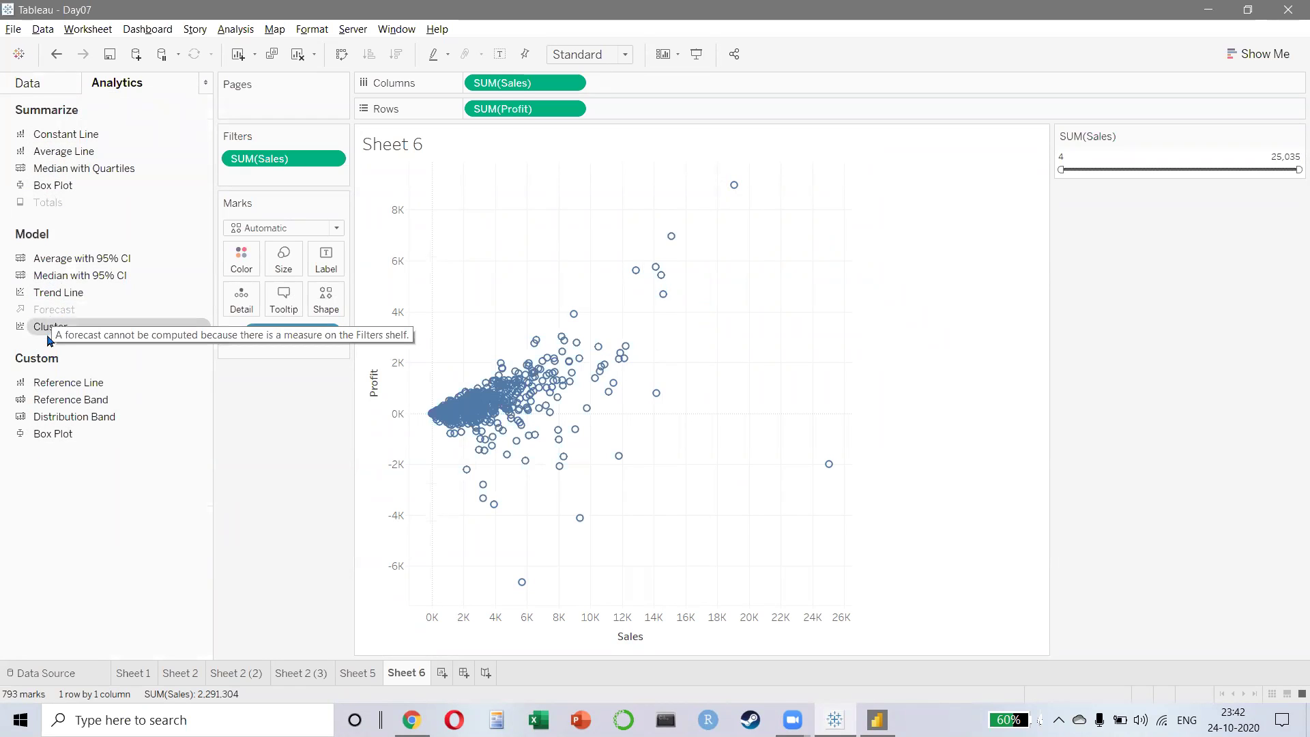
{"action": "left_click_drag", "start_coordinate": [46, 333], "coordinate": [478, 199]}
{"action": "type", "text": "5"}
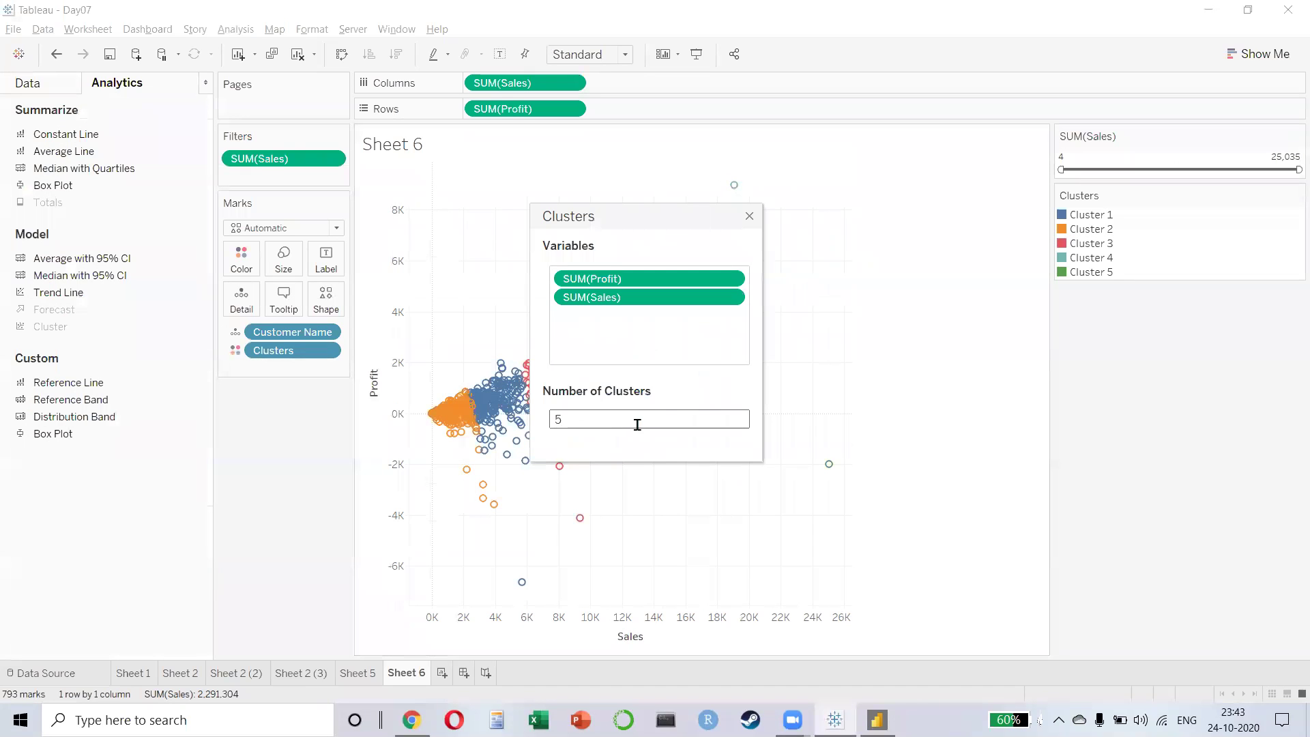
{"action": "left_click", "coordinate": [749, 217]}
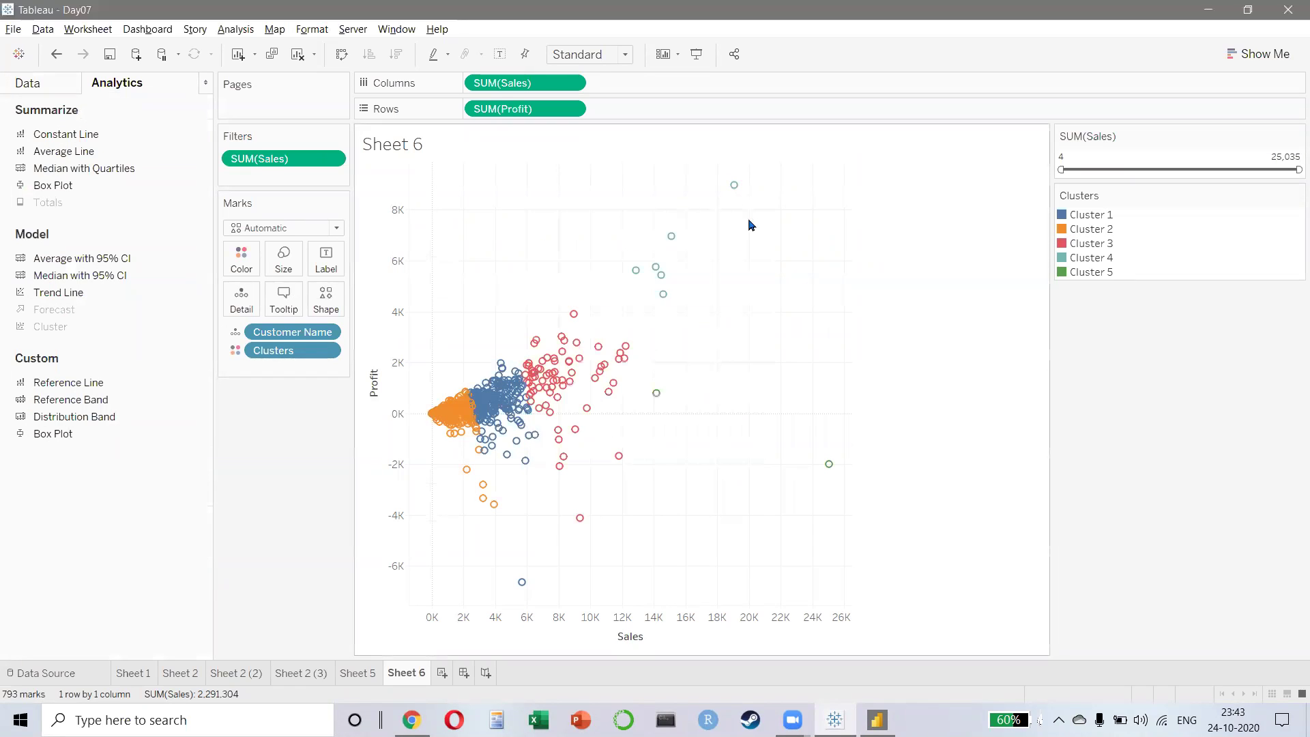
{"action": "key", "text": "alt+Tab"}
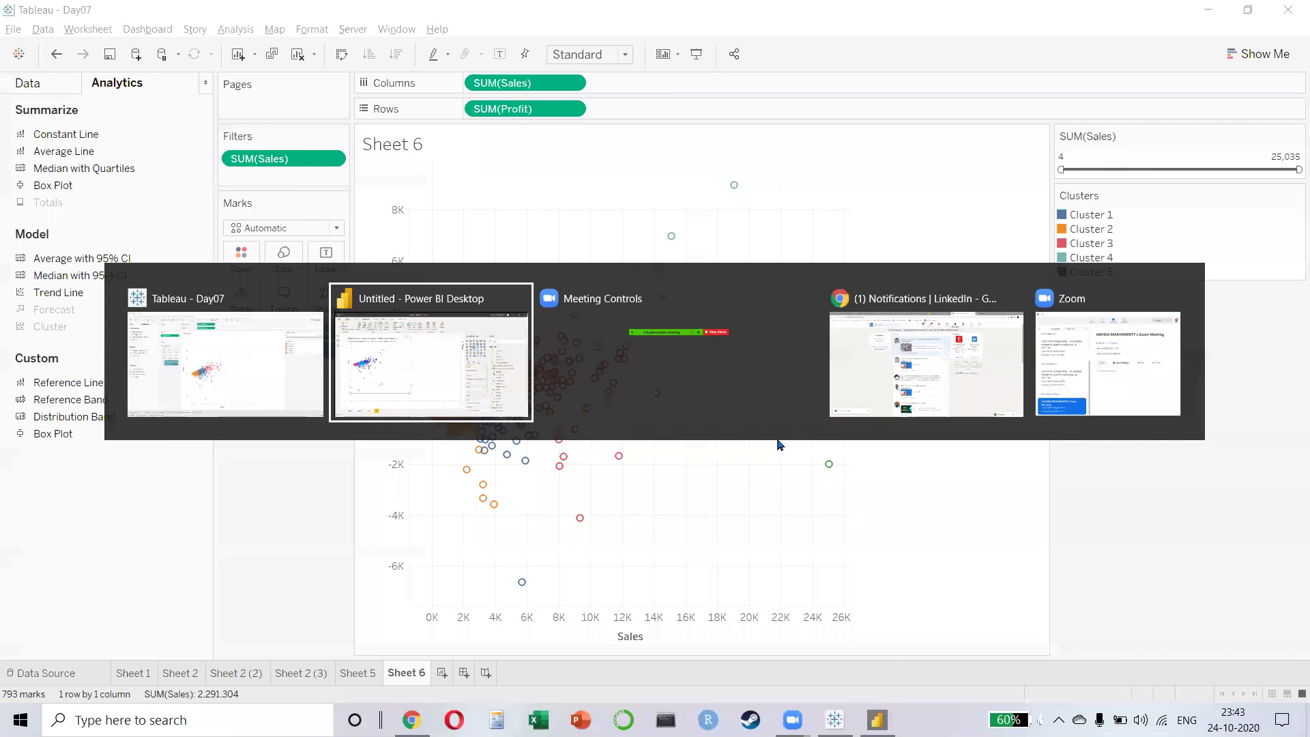
- Switch back to Tableau and select the scatter plot's clusters area by area to examine how the customers are grouped
{"action": "key", "text": "alt+Tab"}
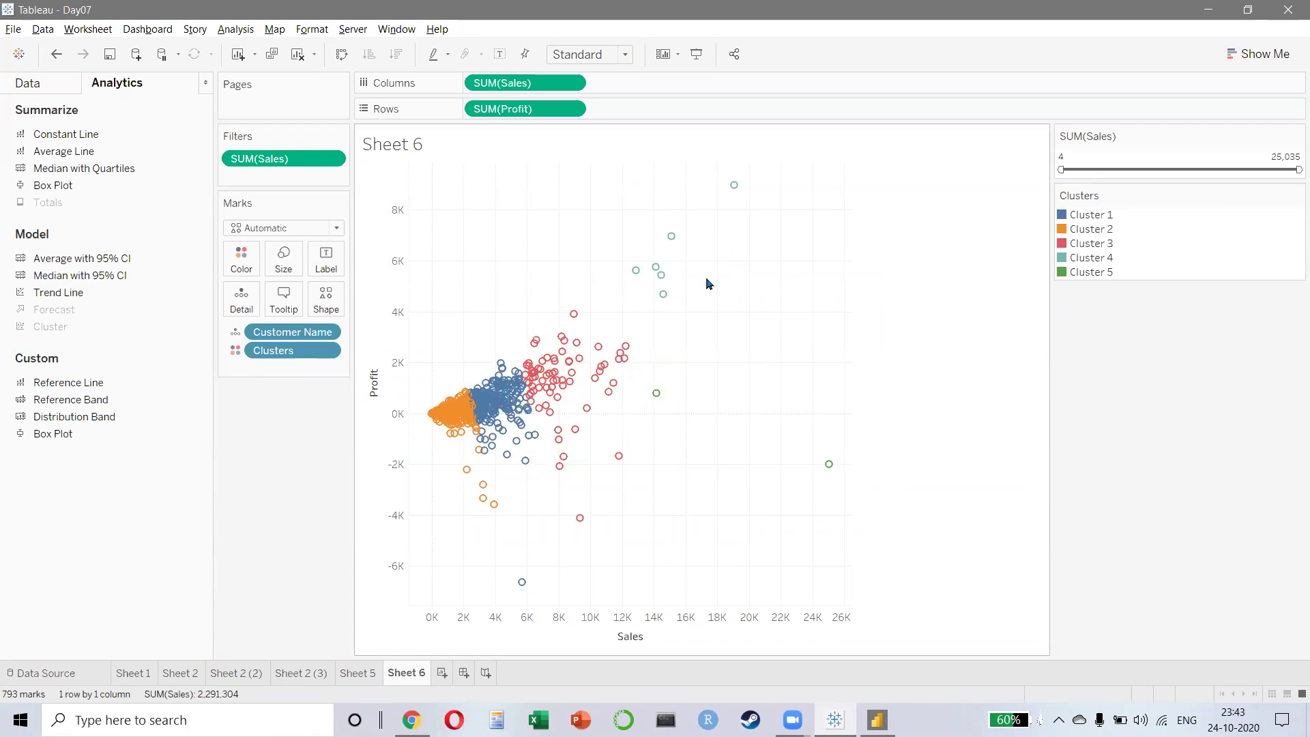
{"action": "left_click_drag", "start_coordinate": [775, 328], "coordinate": [584, 175]}
{"action": "left_click", "coordinate": [796, 359]}
{"action": "left_click_drag", "start_coordinate": [631, 318], "coordinate": [529, 425]}
{"action": "left_click", "coordinate": [469, 344]}
{"action": "left_click_drag", "start_coordinate": [468, 344], "coordinate": [516, 440]}
{"action": "left_click", "coordinate": [437, 365]}
{"action": "left_click_drag", "start_coordinate": [420, 380], "coordinate": [481, 435]}
{"action": "left_click", "coordinate": [488, 337]}
- Move the Sheet 6 title card beside the scatter plot, narrow it, and hide the card
{"action": "left_click_drag", "start_coordinate": [597, 153], "coordinate": [619, 159]}
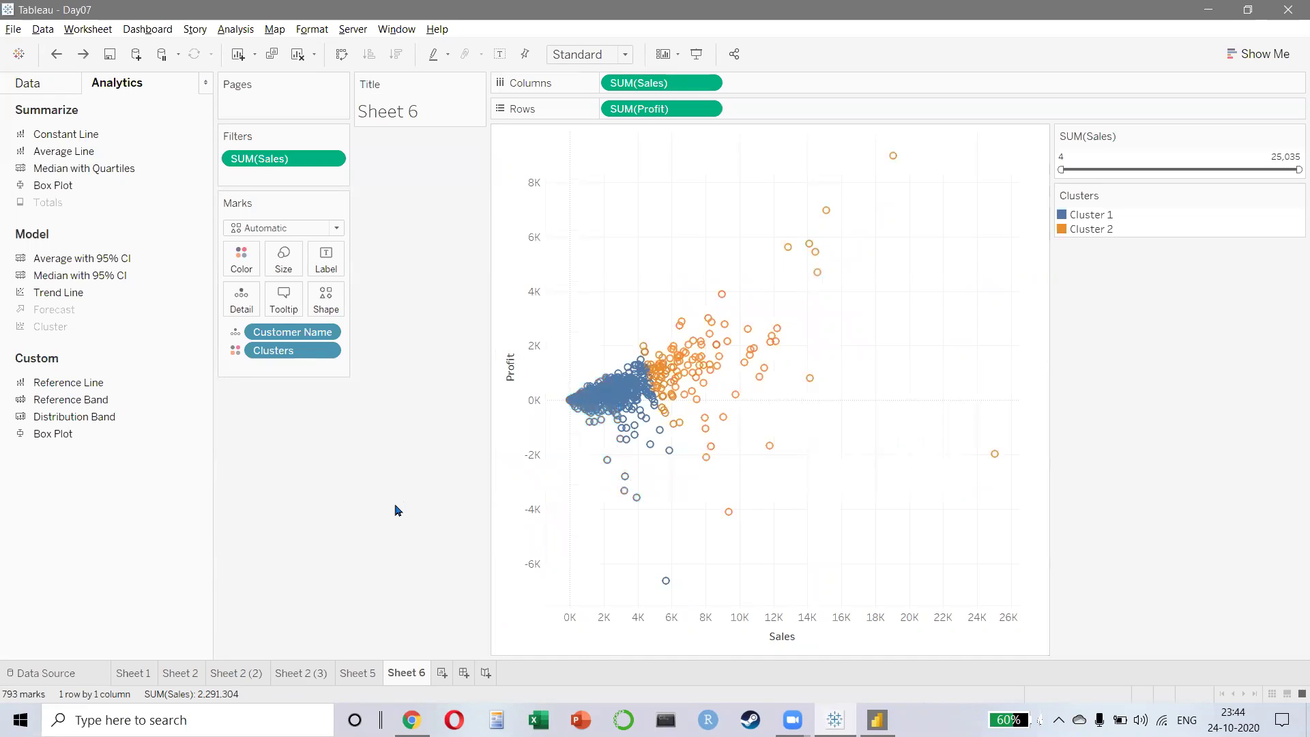
{"action": "left_click_drag", "start_coordinate": [491, 198], "coordinate": [440, 201]}
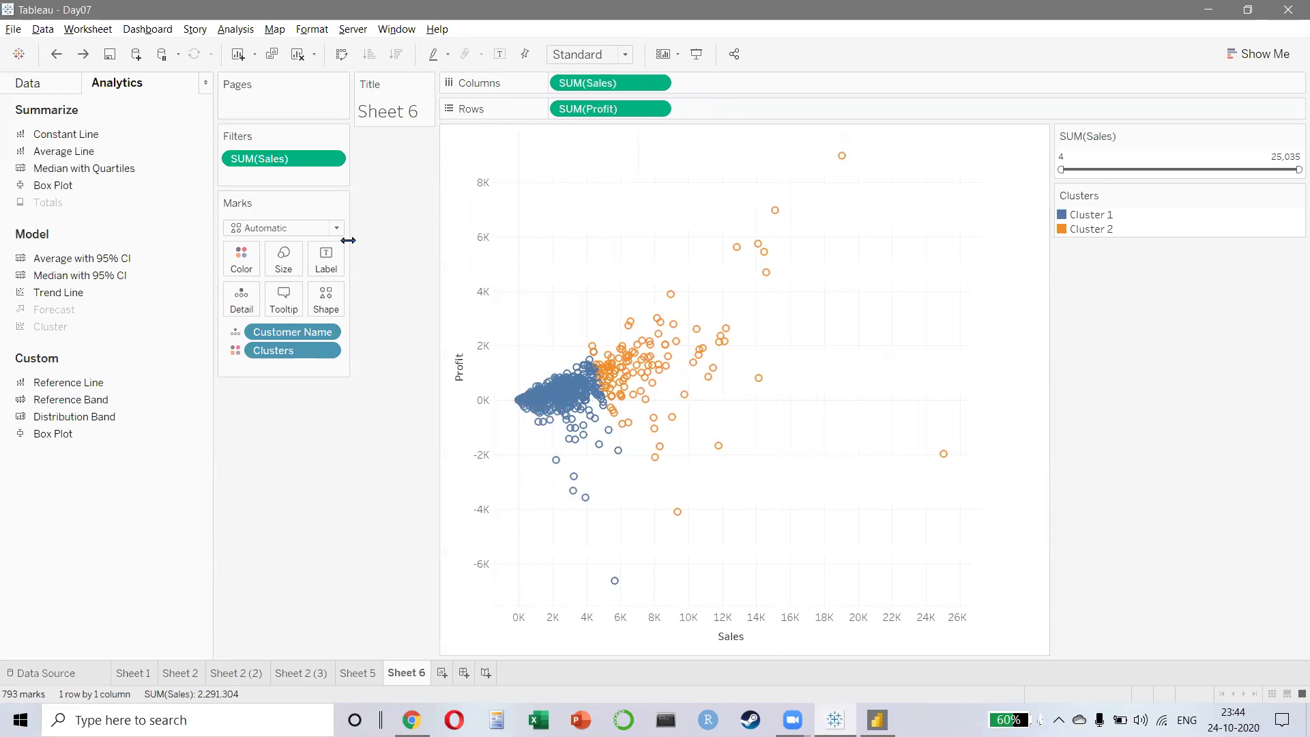
{"action": "left_click", "coordinate": [427, 85]}
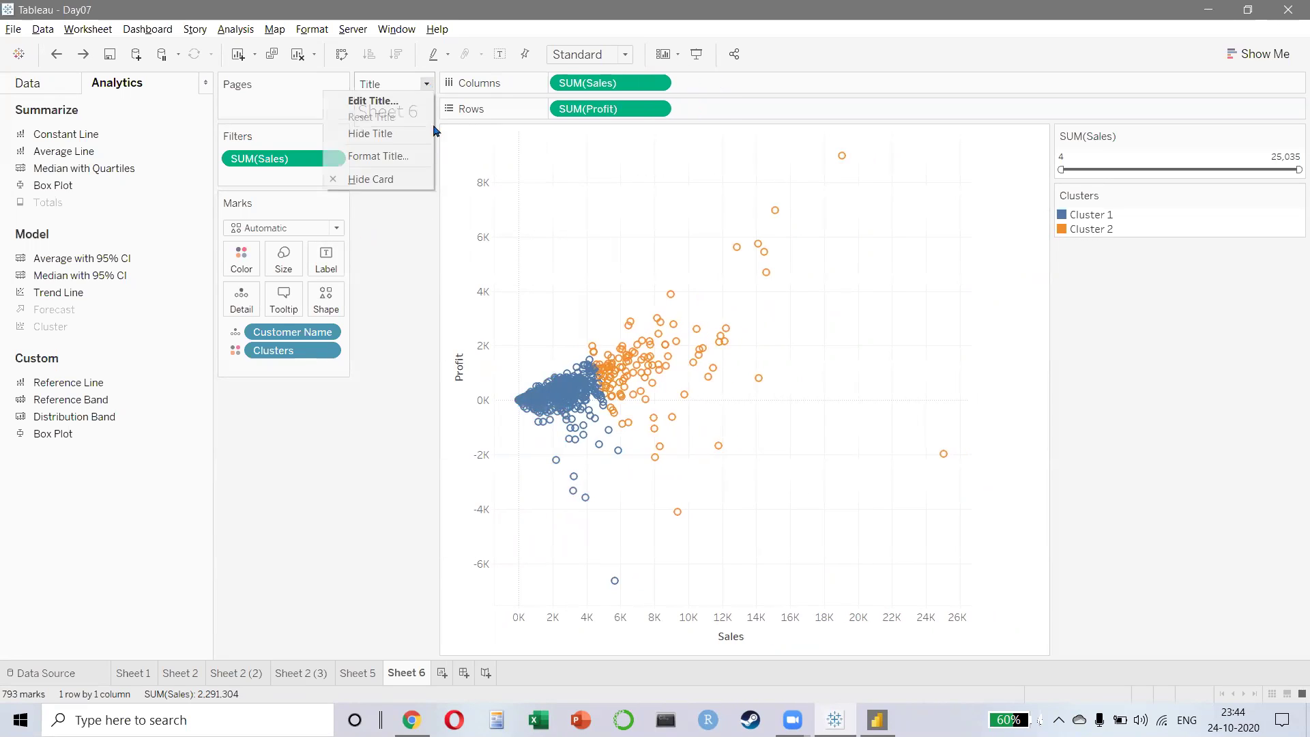
{"action": "left_click", "coordinate": [373, 181]}
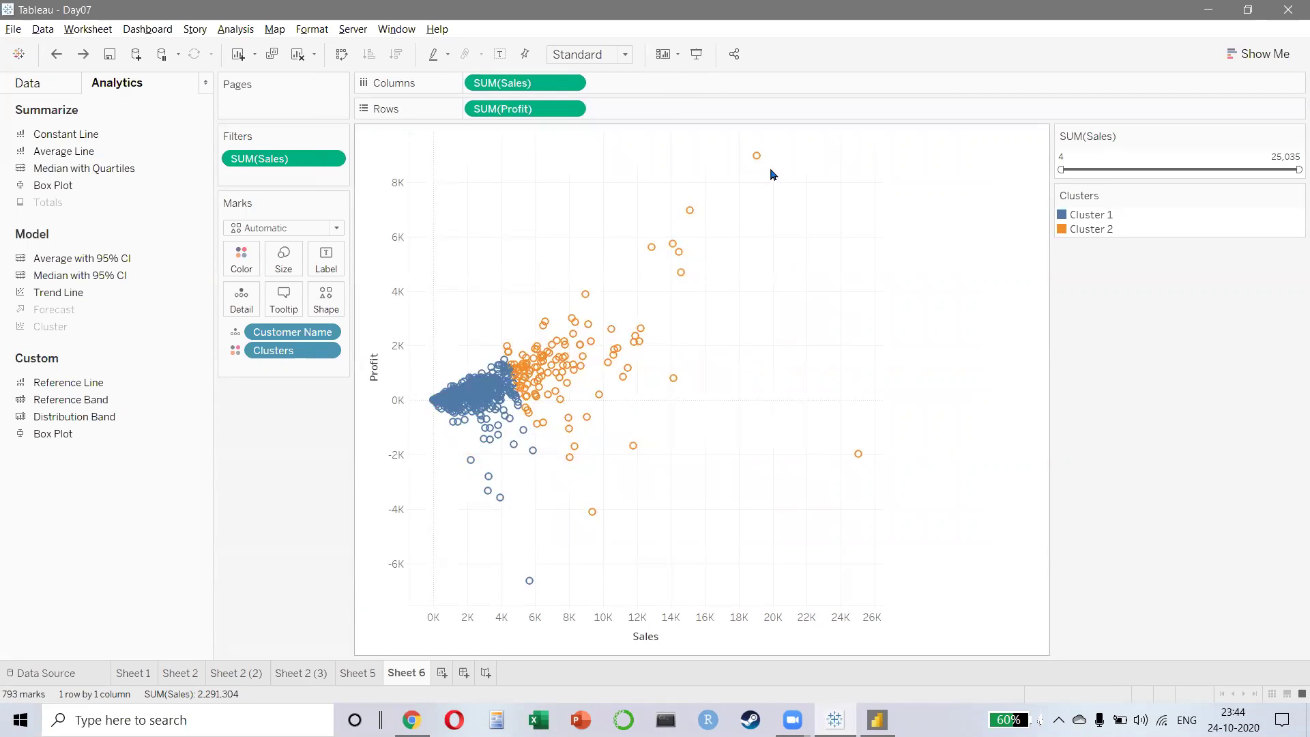
- Undo the clustering and Sales filter changes on the scatter plot, and redo them
{"action": "mouse_move", "coordinate": [755, 161]}
{"action": "key", "text": "ctrl+z"}
{"action": "key", "text": "ctrl+z"}
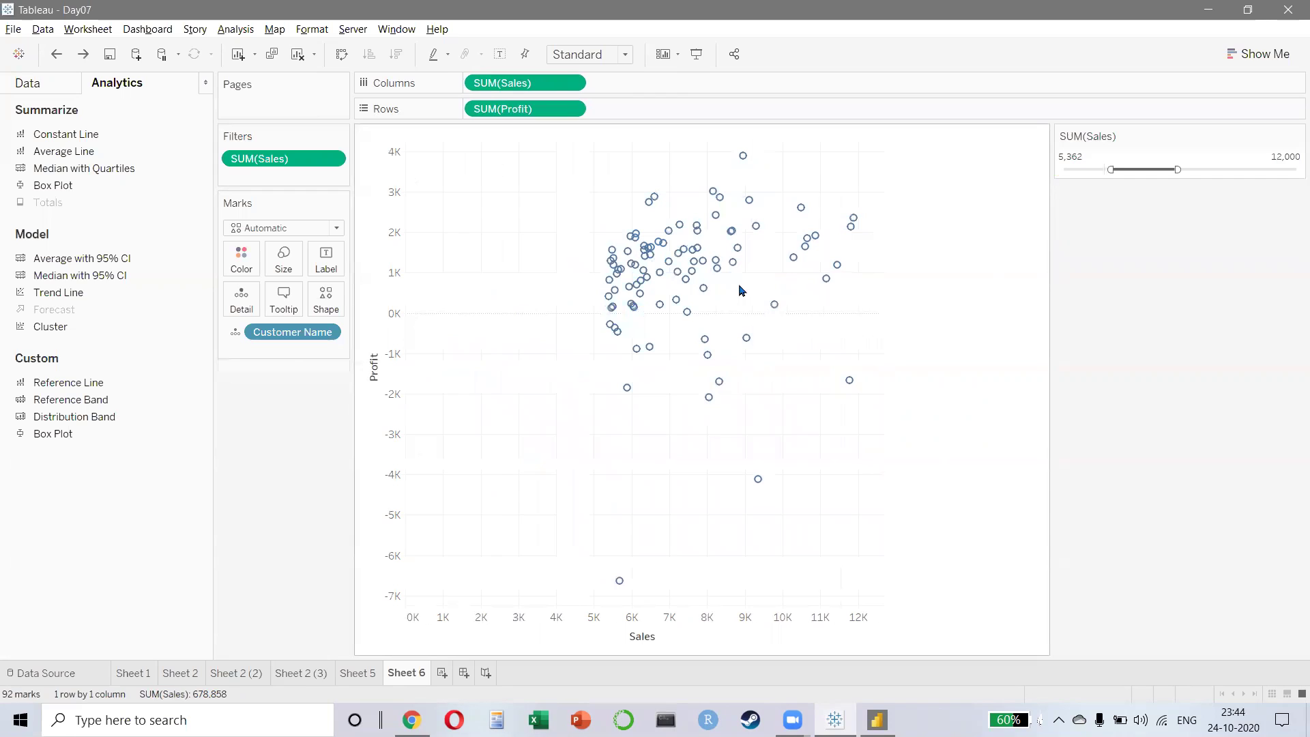
{"action": "key", "text": "ctrl+y"}
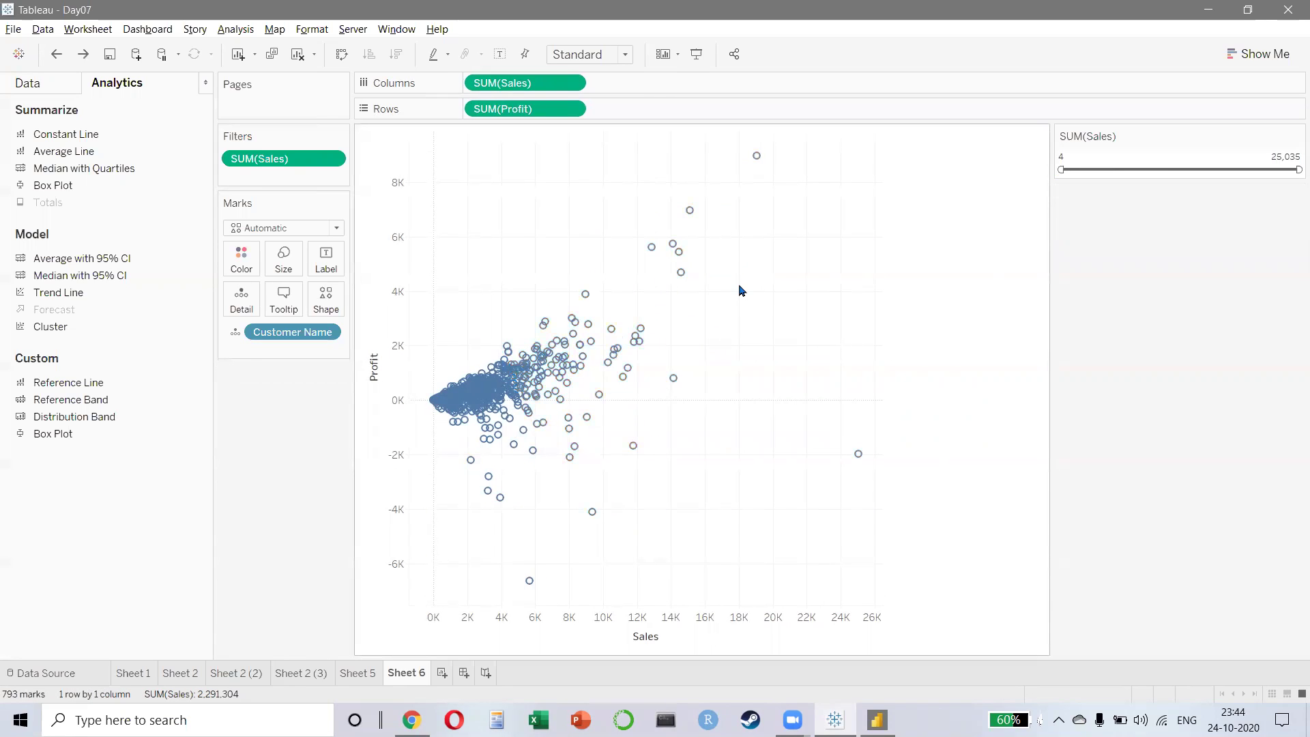
{"action": "key", "text": "ctrl+y"}
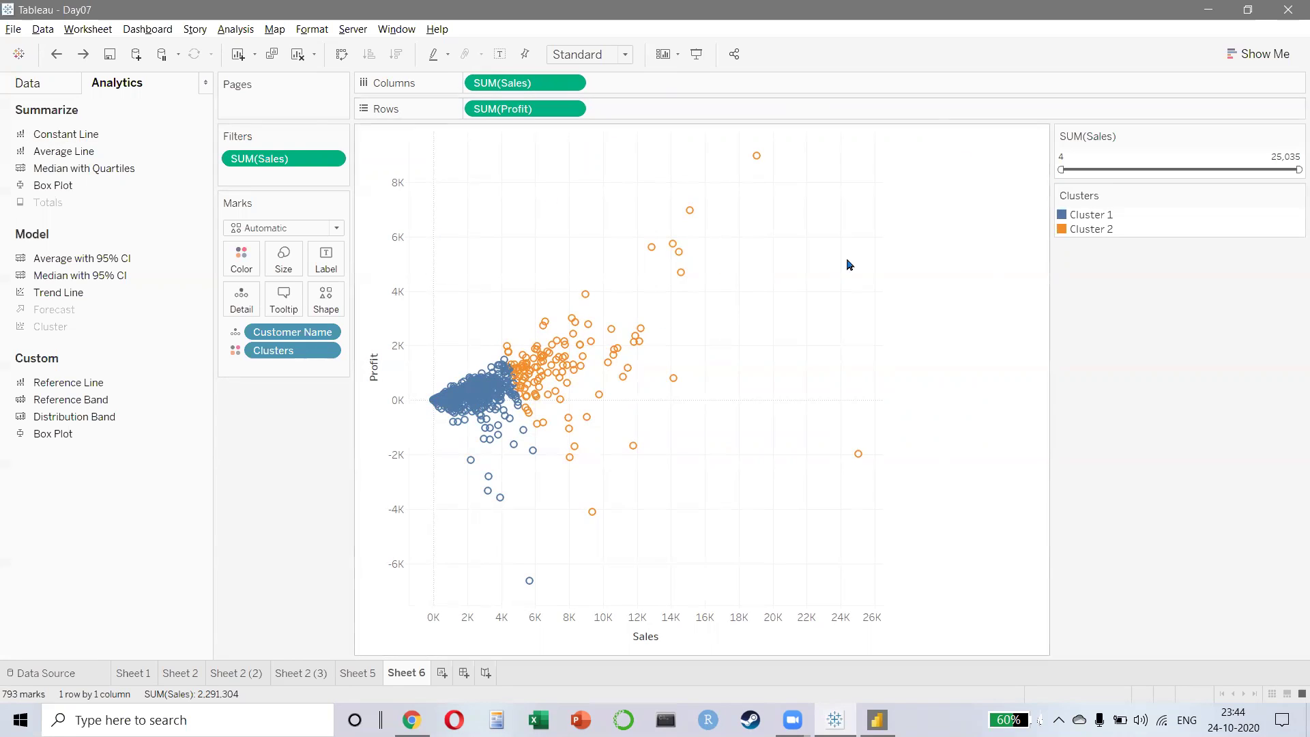
- Remove the existing clusters from the marks and add a new Cluster model on Profit and Sales with 5 clusters
{"action": "left_click_drag", "start_coordinate": [235, 359], "coordinate": [269, 403]}
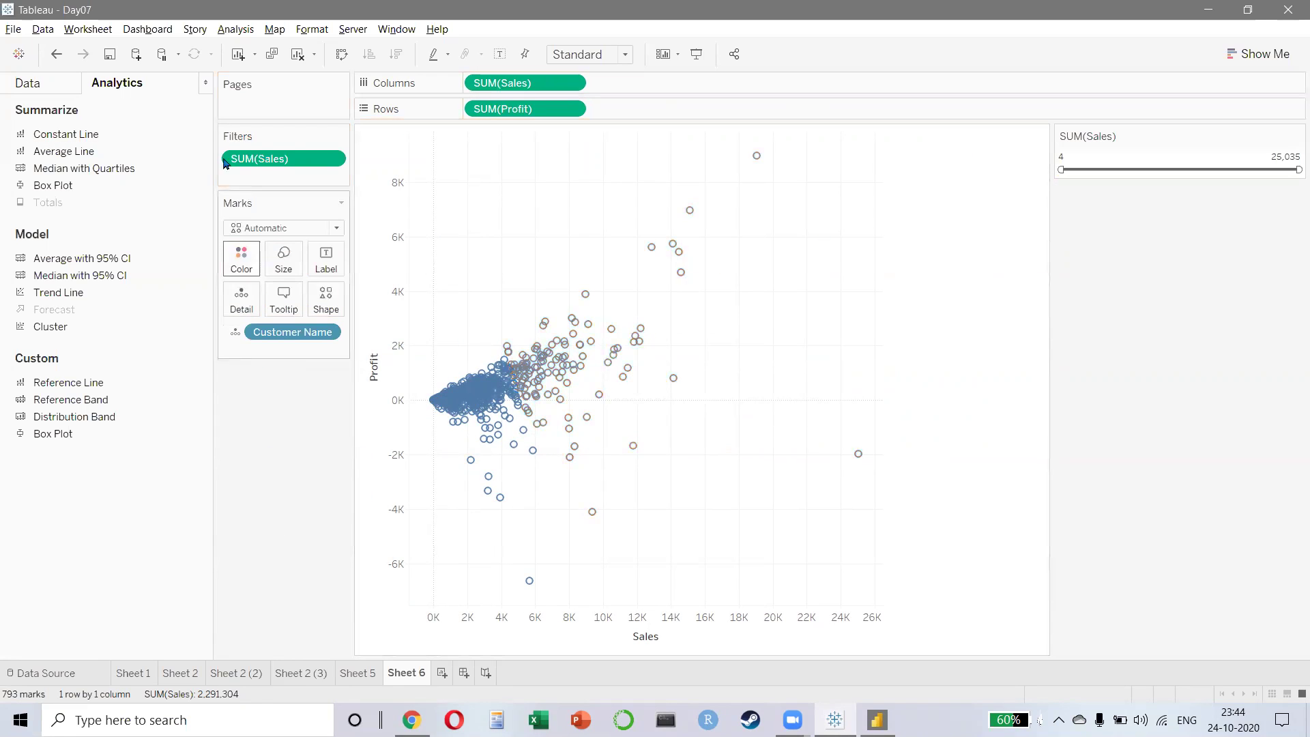
{"action": "left_click_drag", "start_coordinate": [60, 326], "coordinate": [483, 161]}
{"action": "left_click", "coordinate": [610, 425]}
{"action": "type", "text": "5"}
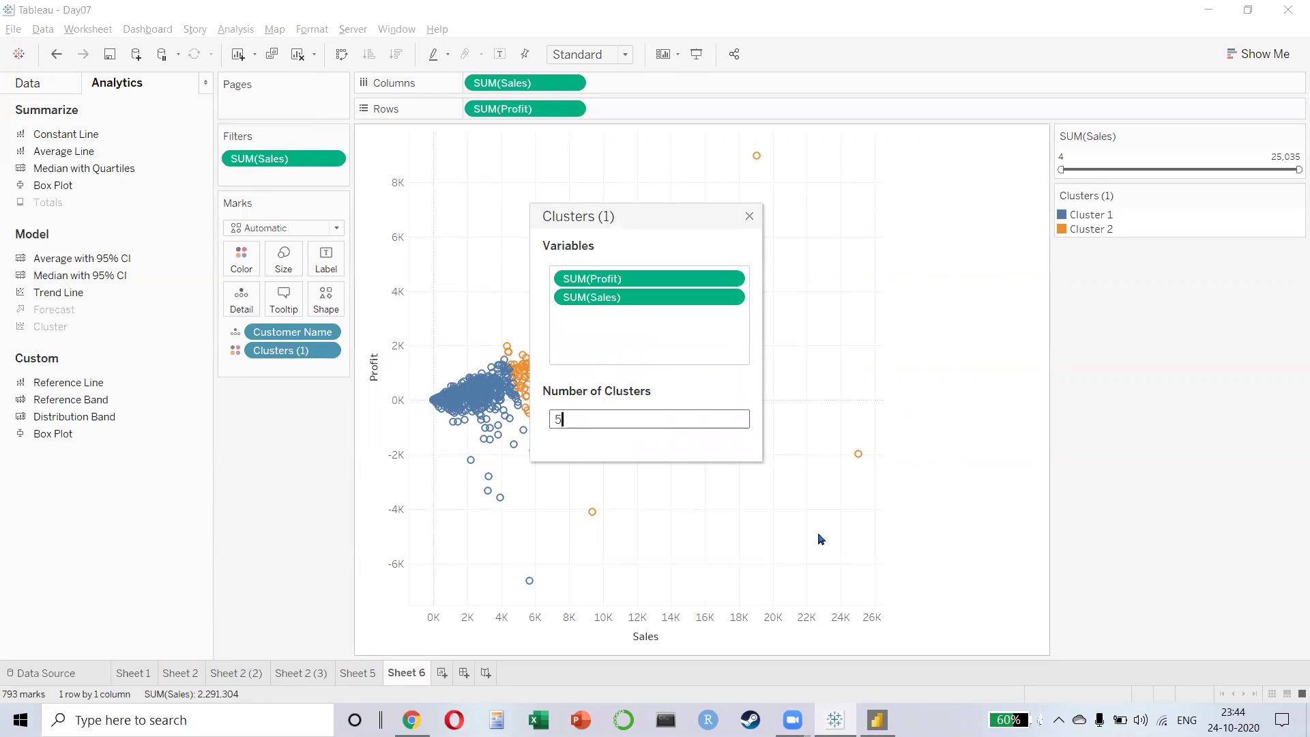
{"action": "left_click", "coordinate": [749, 217]}
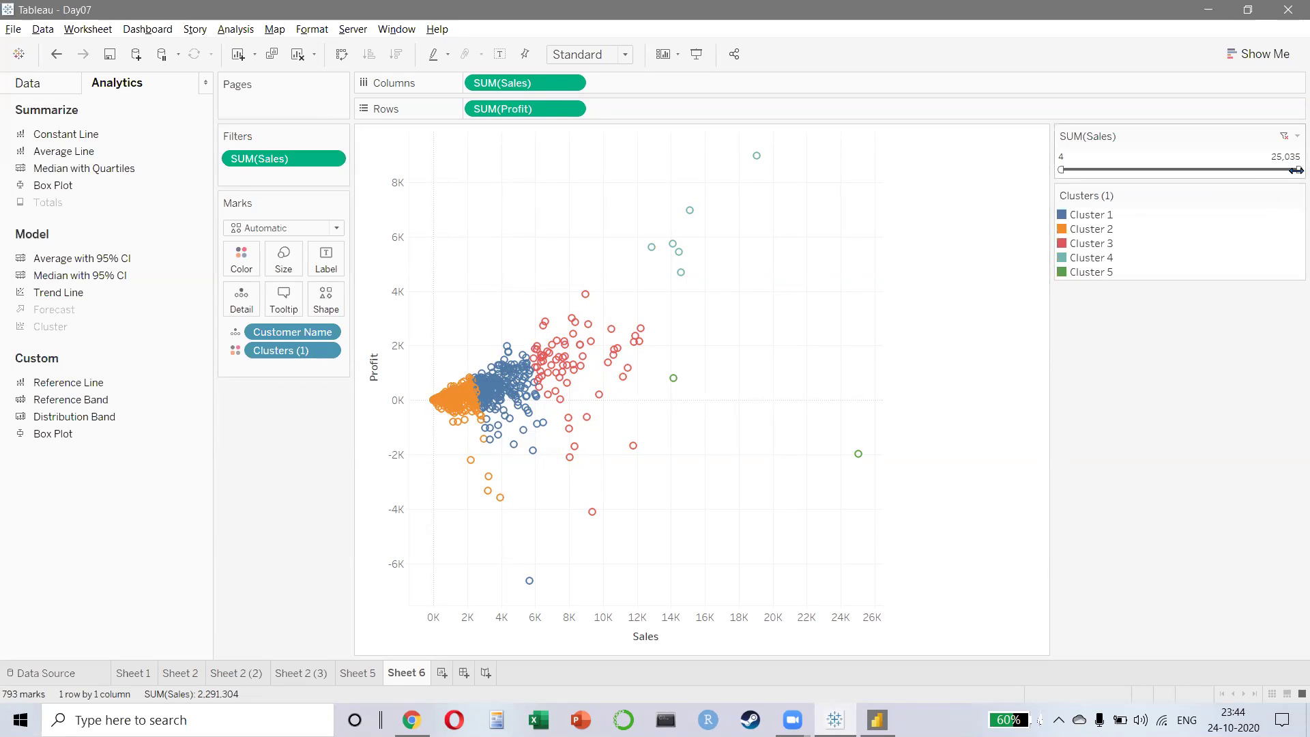
- Try lowering the Sales filter's upper limit to 18,795, and restore it to 25,035
{"action": "left_click_drag", "start_coordinate": [1296, 171], "coordinate": [1243, 171]}
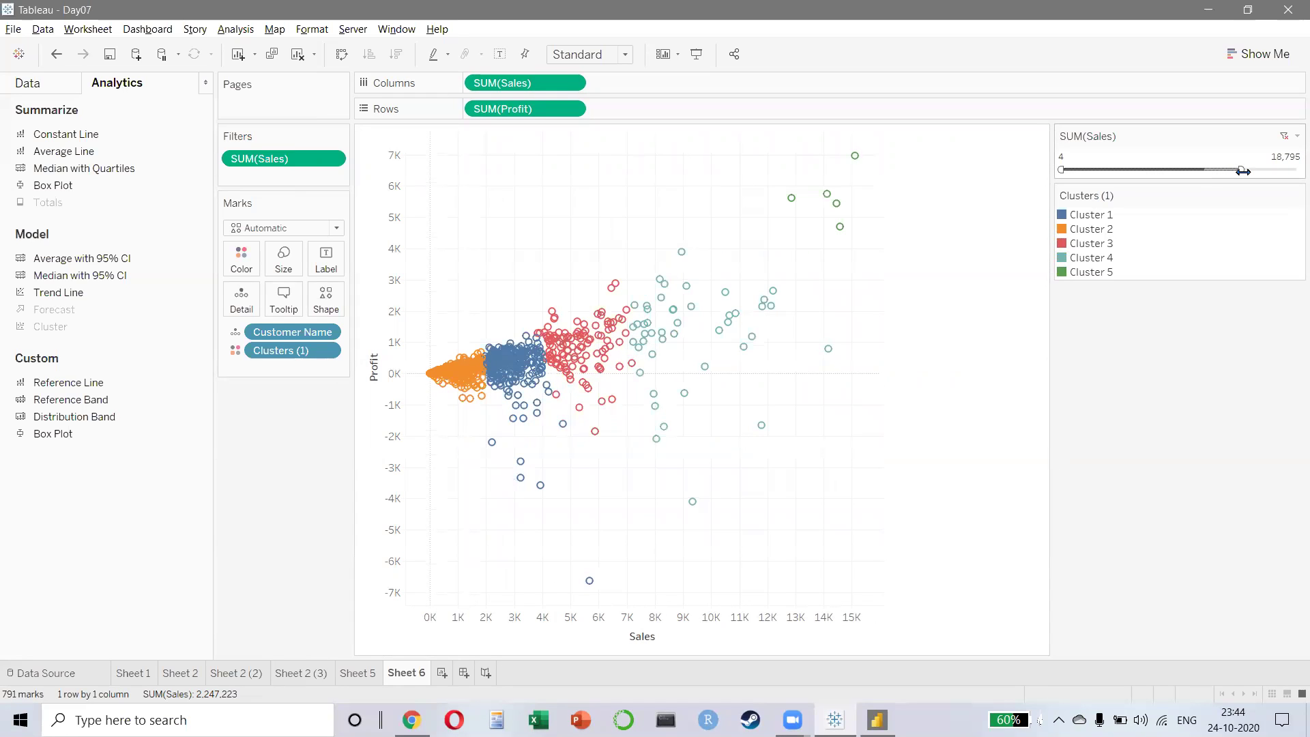
{"action": "left_click_drag", "start_coordinate": [1242, 171], "coordinate": [1298, 170]}
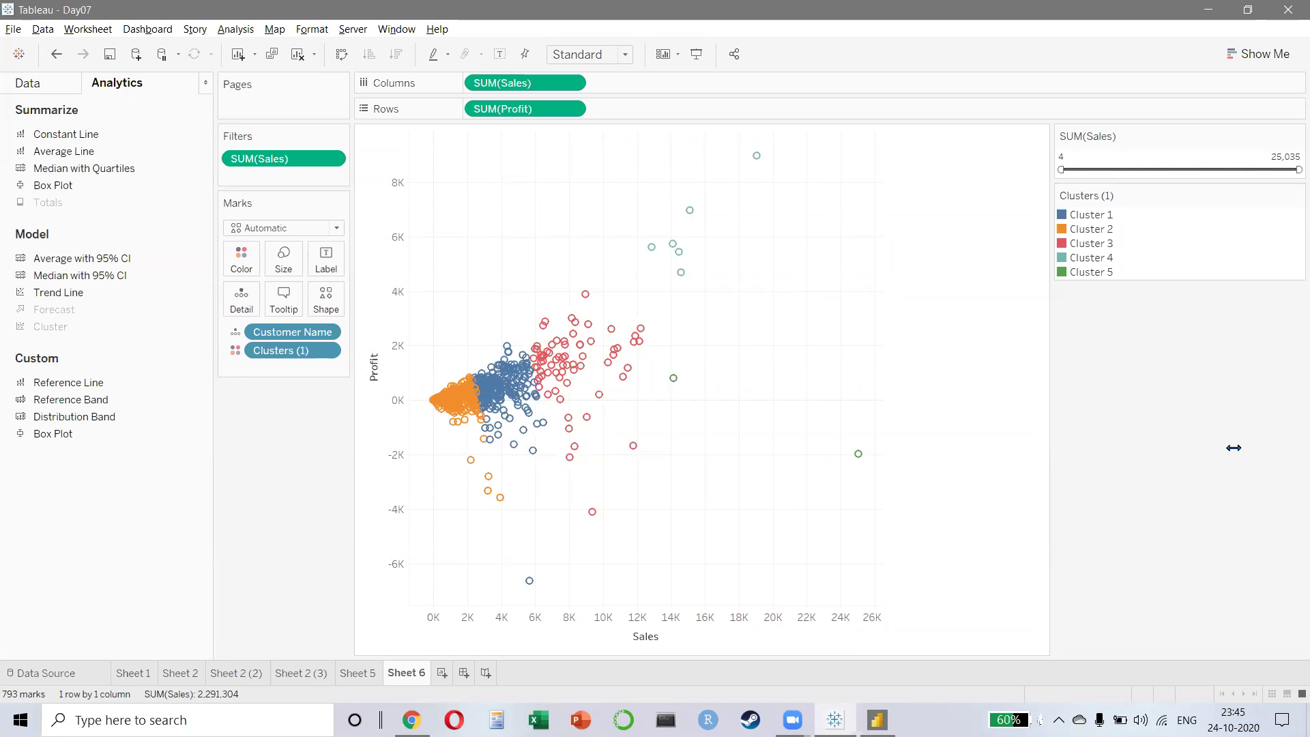
- Save the Clusters (1) grouping from the marks as a reusable customer cluster field among the data source's fields
{"action": "left_click", "coordinate": [31, 87]}
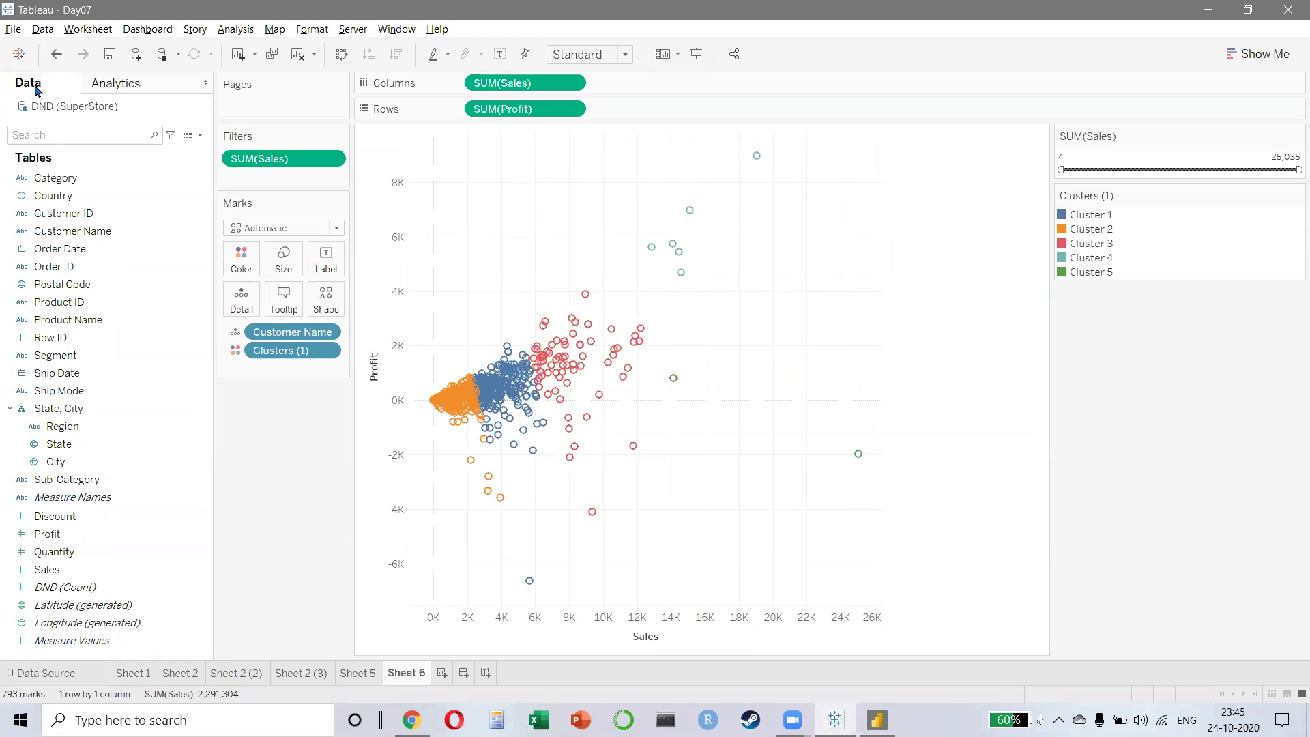
{"action": "left_click", "coordinate": [272, 355]}
{"action": "left_click", "coordinate": [271, 355]}
{"action": "left_click", "coordinate": [271, 355]}
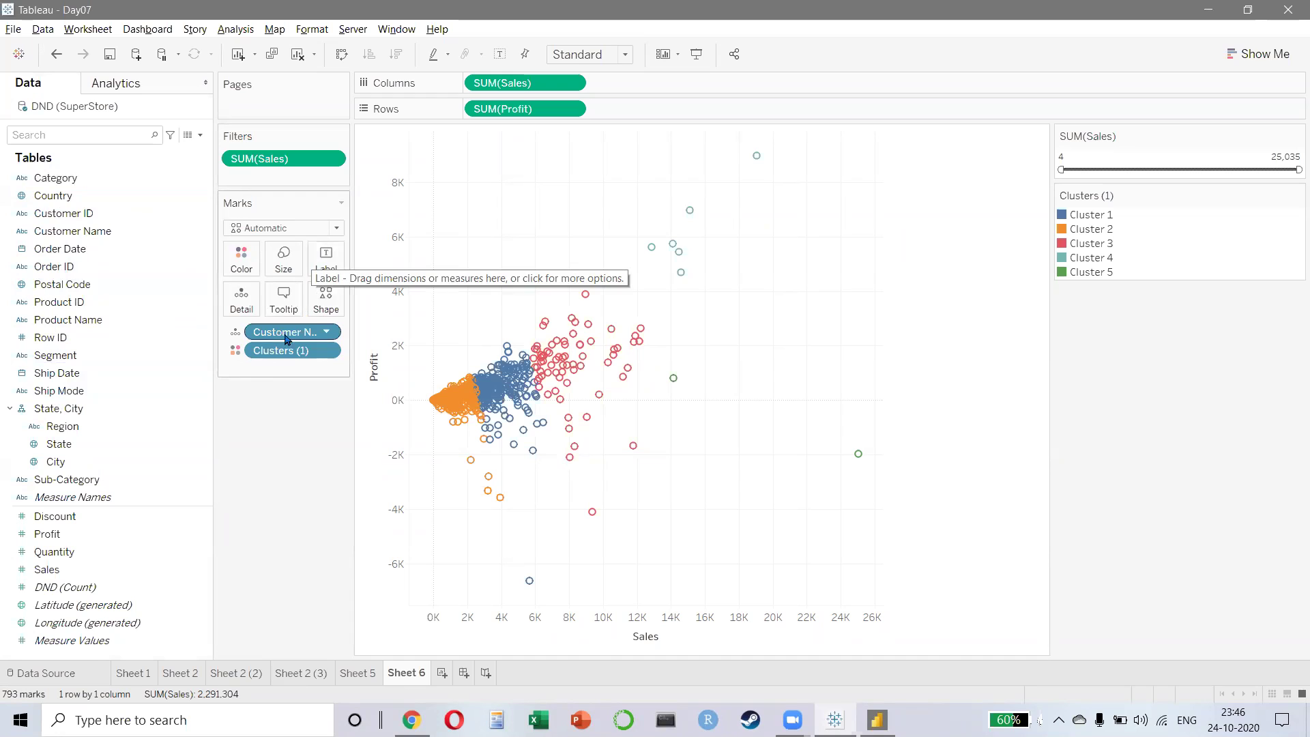
{"action": "left_click_drag", "start_coordinate": [277, 356], "coordinate": [93, 244]}
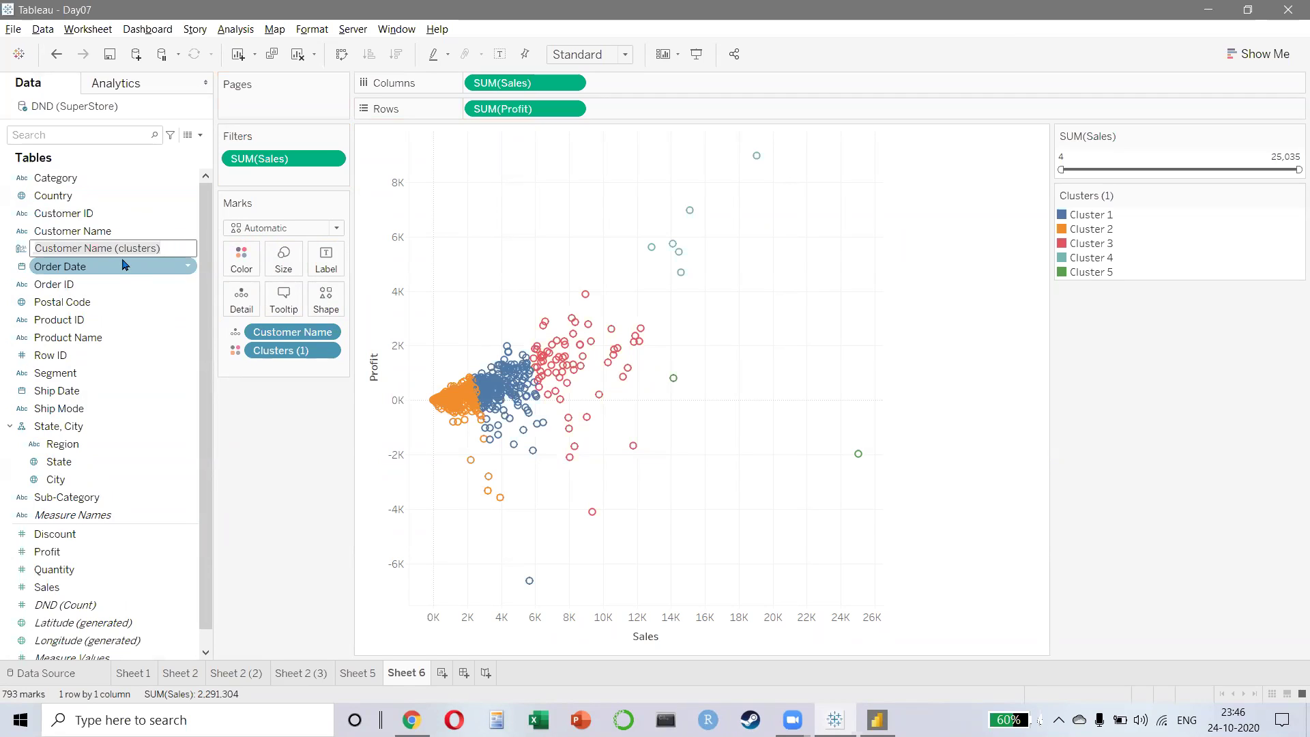
{"action": "left_click", "coordinate": [116, 302]}
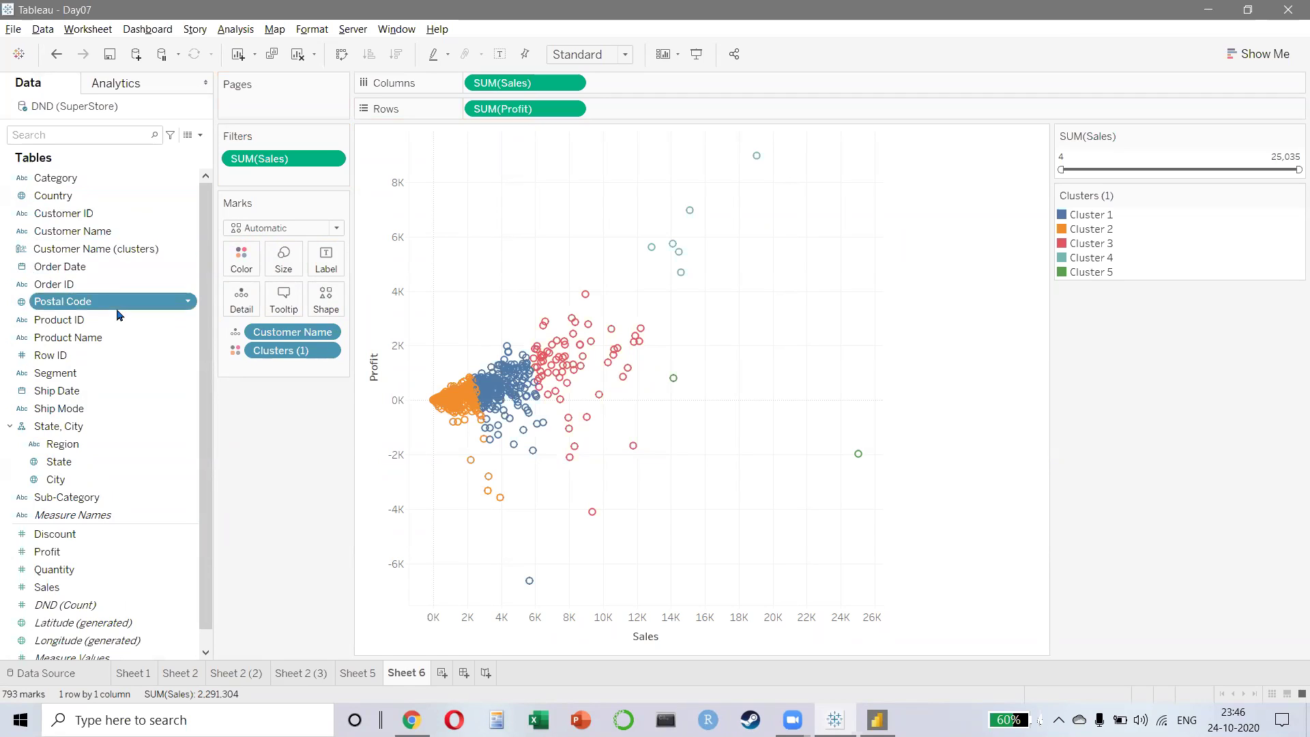
- Create a new worksheet that lists the Profit total for each group in Customer Name (clusters)
{"action": "left_click", "coordinate": [130, 250]}
{"action": "key", "text": "ctrl+m"}
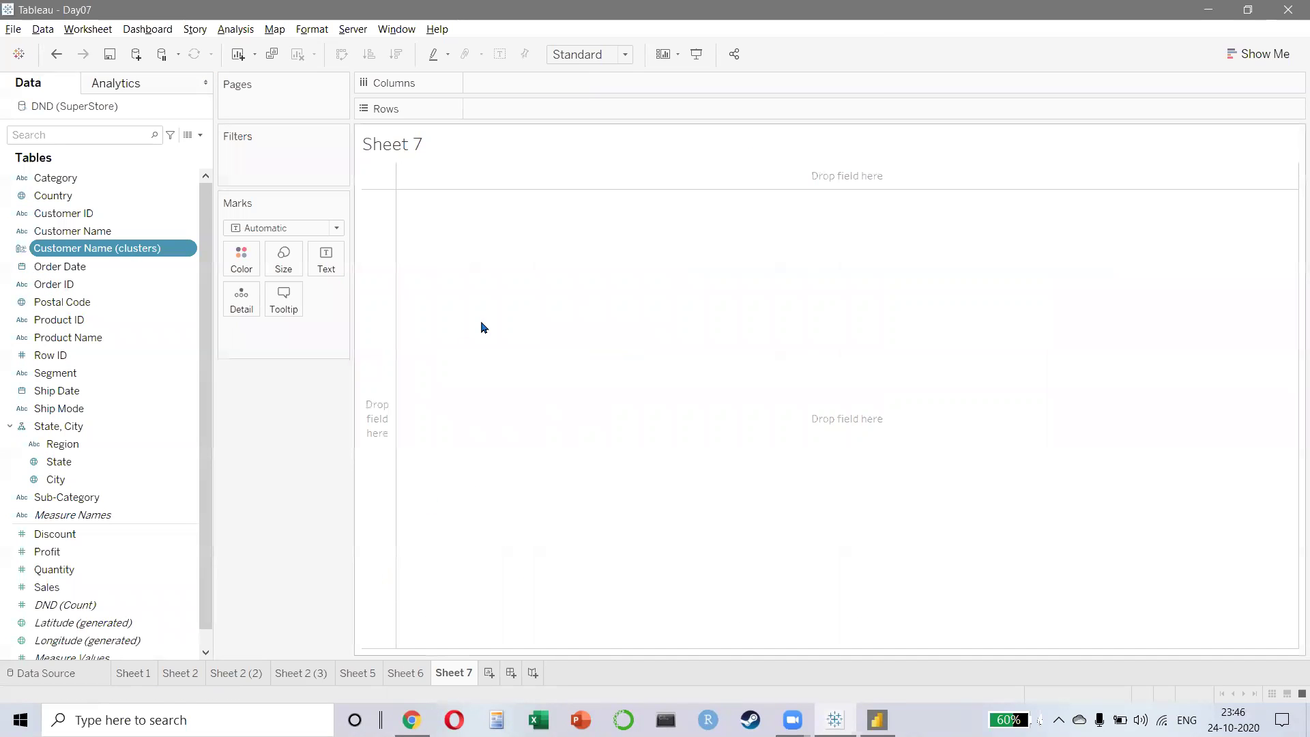
{"action": "double_click", "coordinate": [94, 250]}
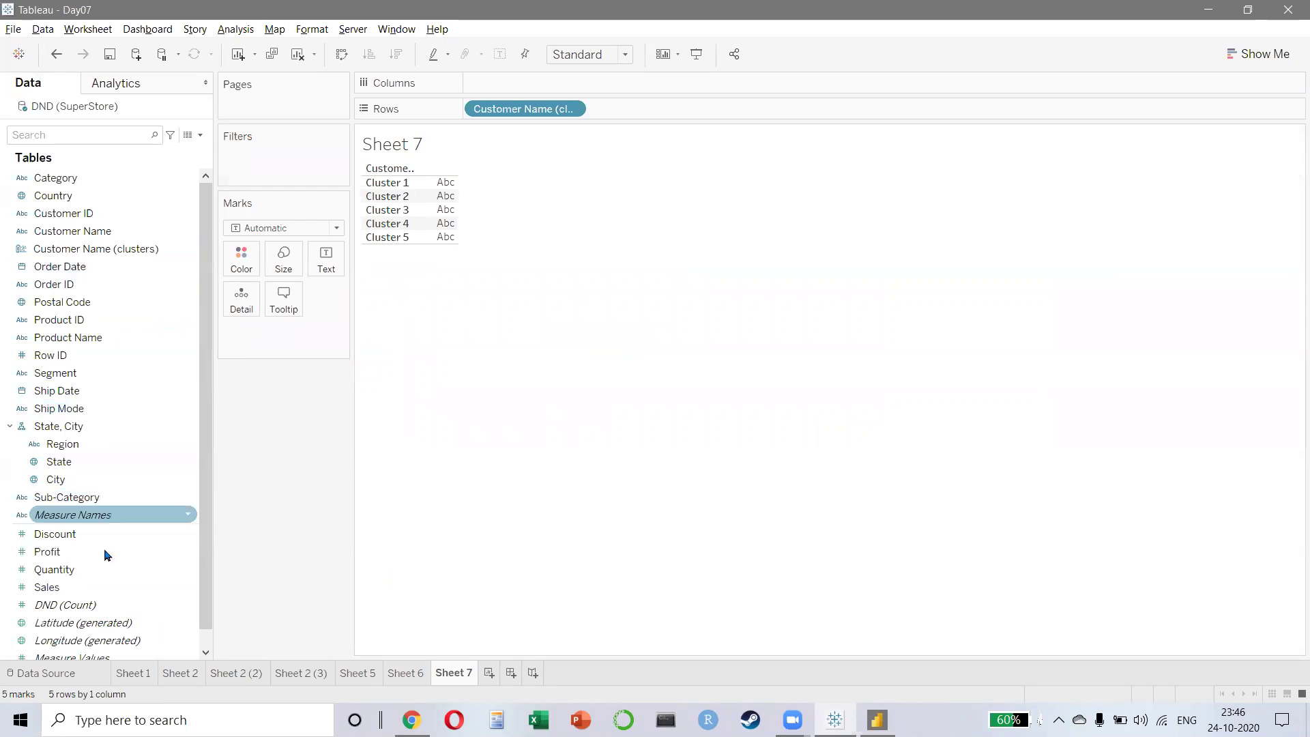
{"action": "double_click", "coordinate": [68, 553]}
- Convert the Profit table to an enlarged horizontal bar chart and color the bars by Customer Name (clusters)
{"action": "left_click", "coordinate": [1259, 54]}
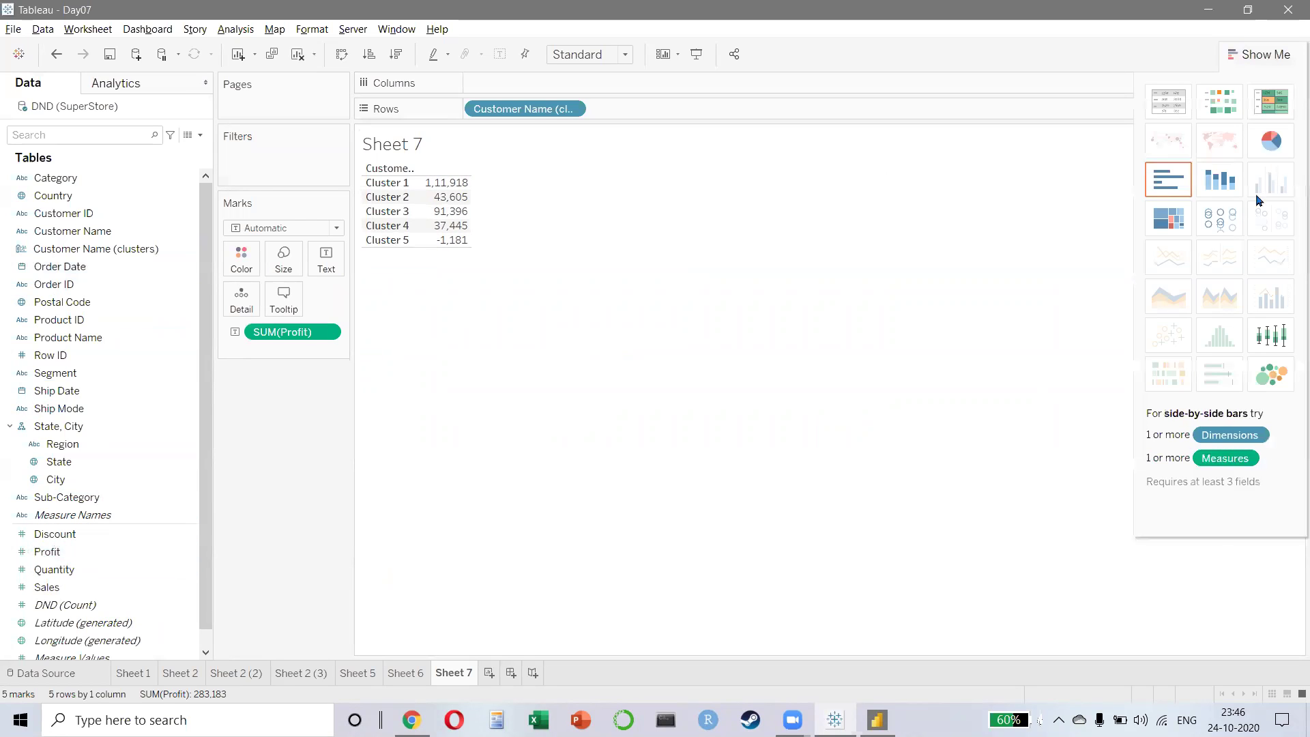
{"action": "left_click", "coordinate": [1168, 179]}
{"action": "key", "text": "ctrl+Up"}
{"action": "key", "text": "ctrl+Up"}
{"action": "key", "text": "ctrl+Up"}
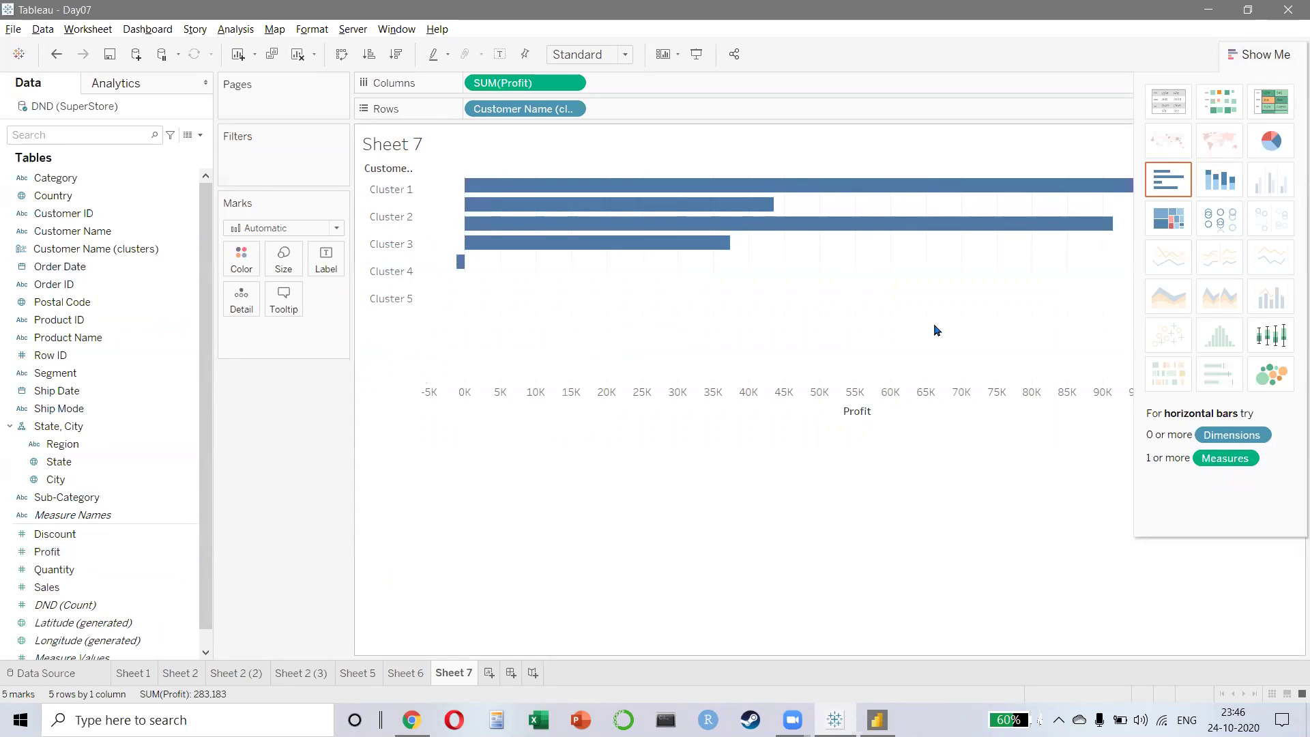
{"action": "key", "text": "ctrl+Right"}
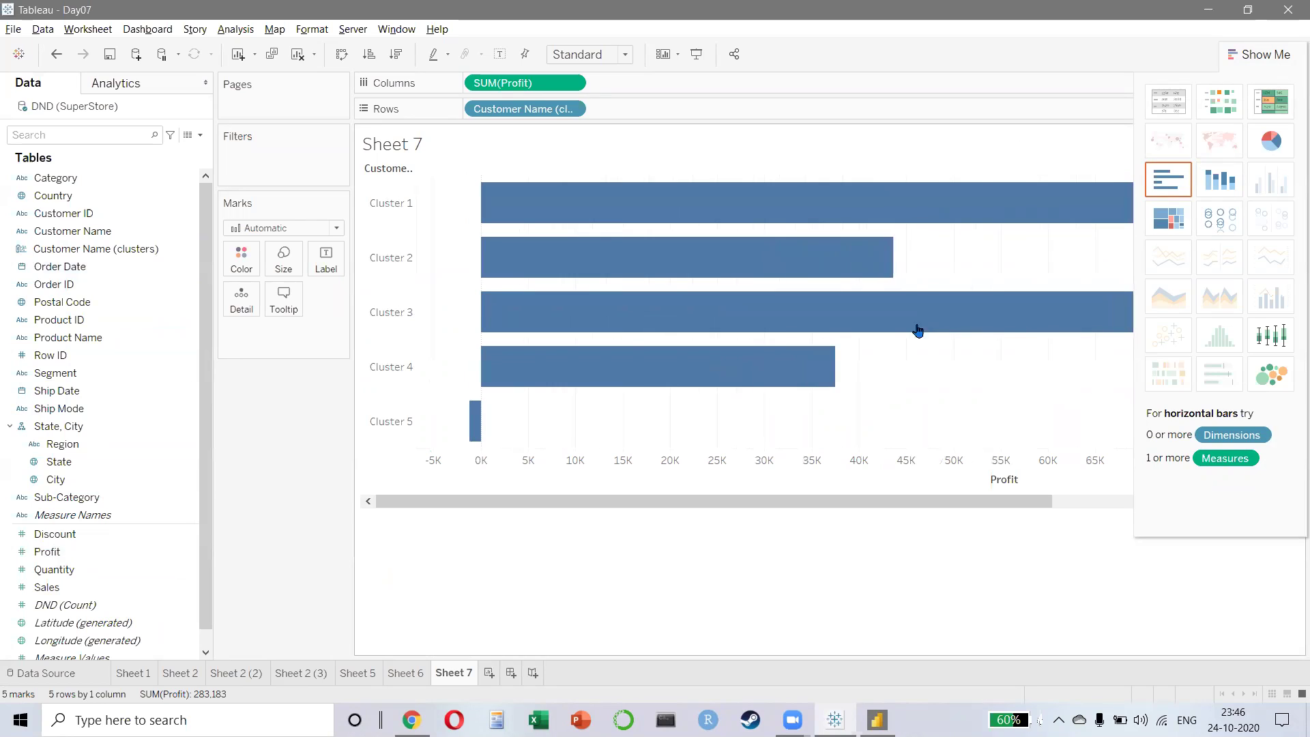
{"action": "left_click_drag", "start_coordinate": [540, 120], "coordinate": [242, 261]}
{"action": "key", "text": "ctrl+Left"}
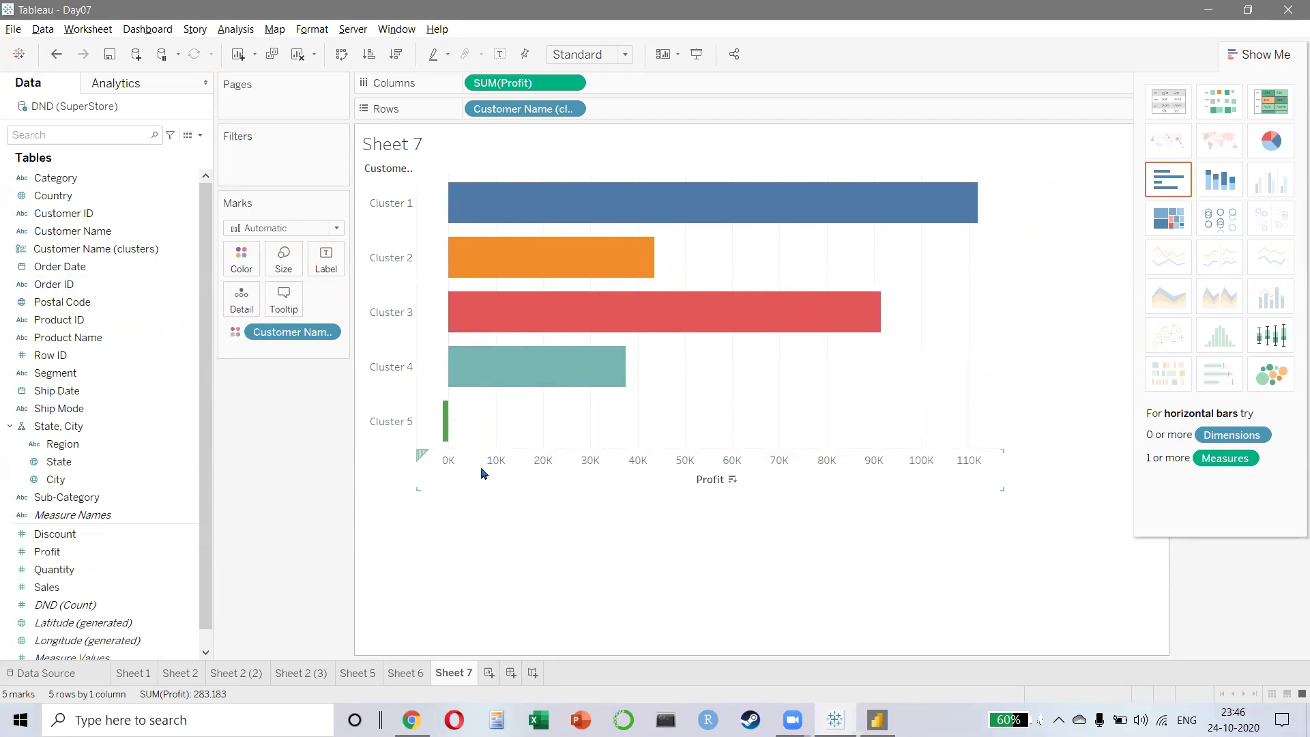
- On Sheet 6, show a filter for Clusters (1) and limit the scatter plot to Cluster 5
{"action": "mouse_move", "coordinate": [448, 431]}
{"action": "key", "text": "ctrl+shift+Tab"}
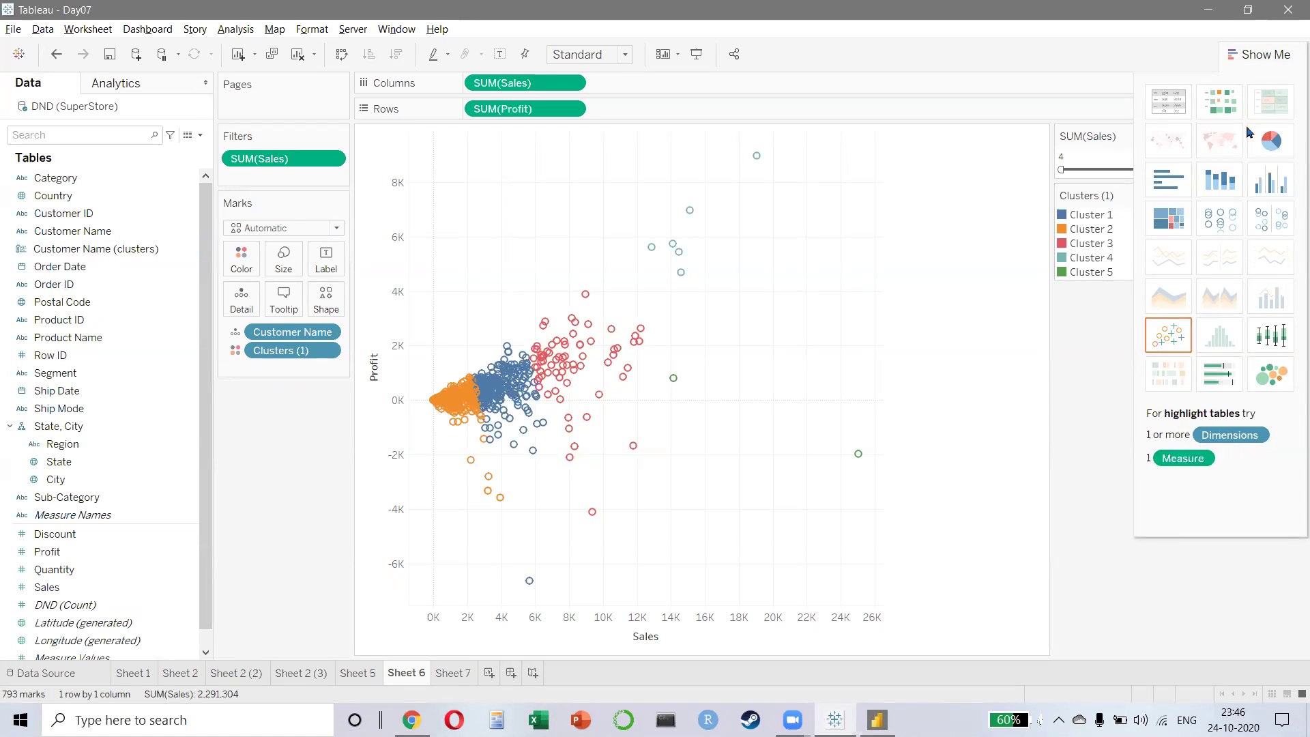
{"action": "left_click", "coordinate": [1257, 54]}
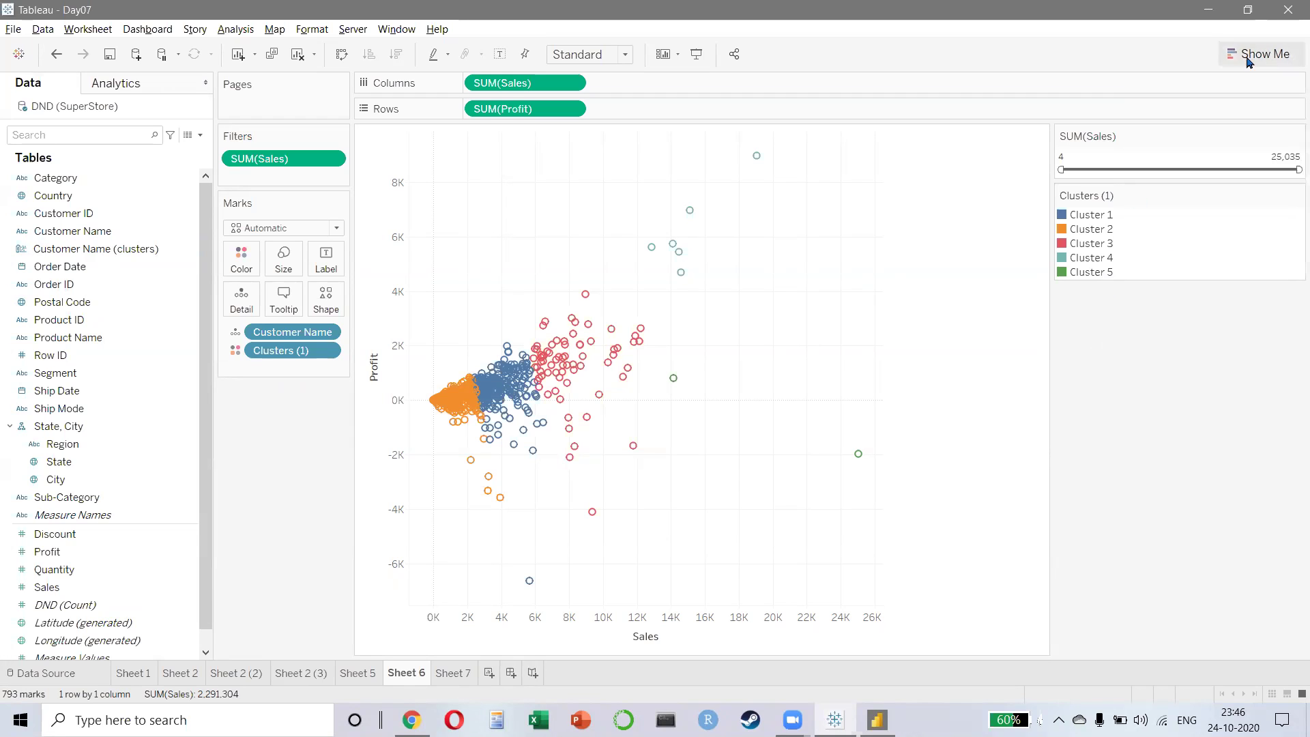
{"action": "right_click", "coordinate": [278, 354]}
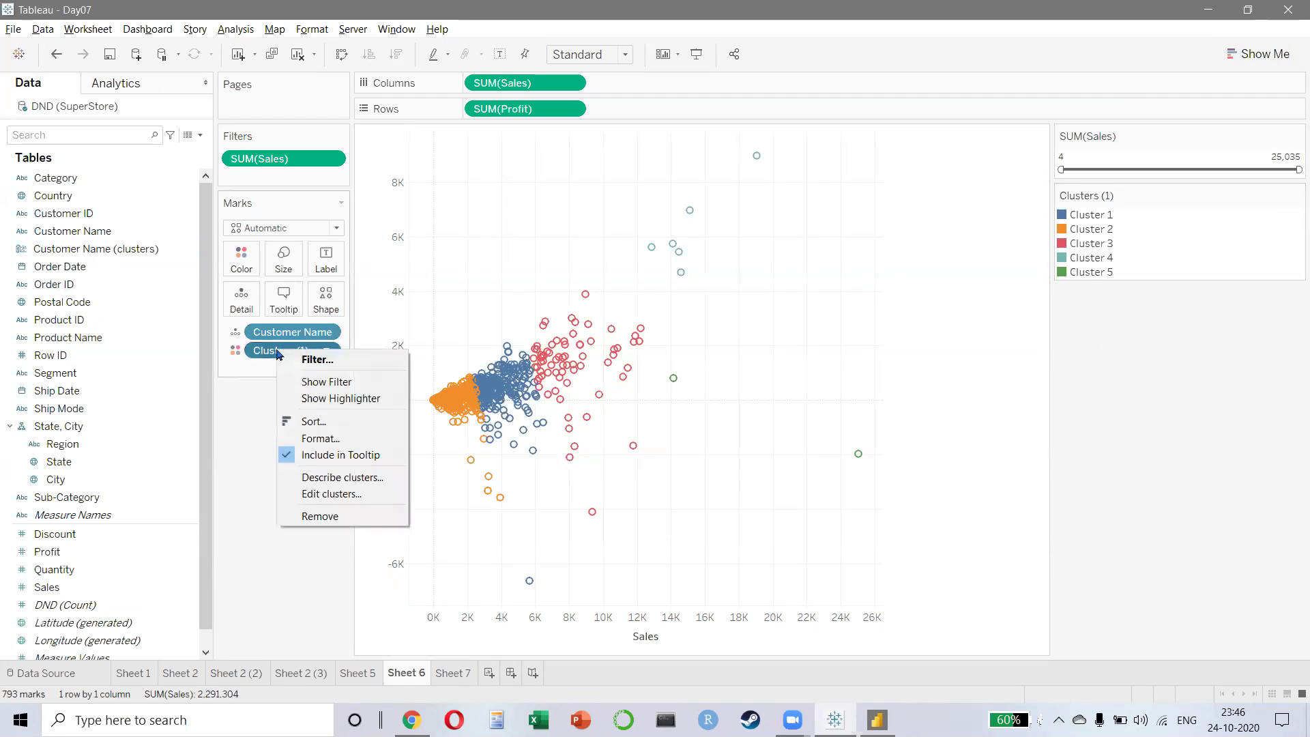
{"action": "left_click", "coordinate": [300, 375]}
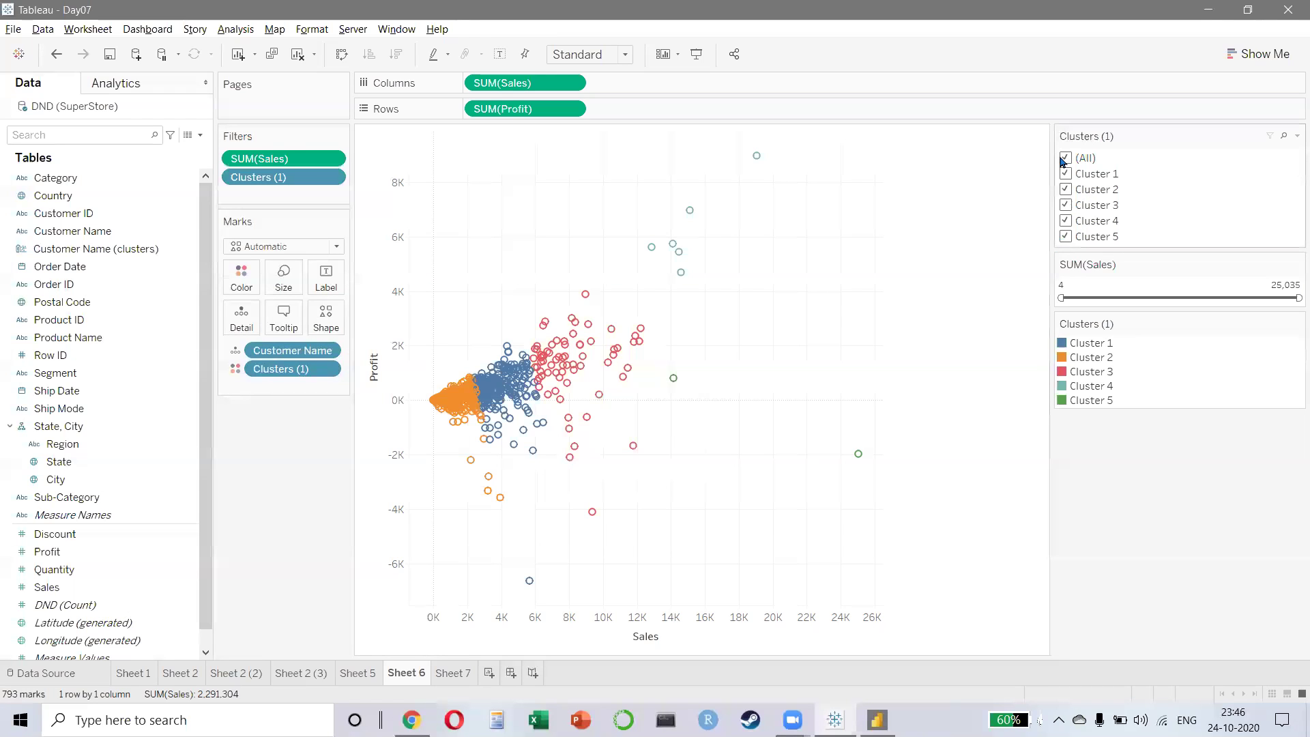
{"action": "left_click", "coordinate": [1065, 158]}
{"action": "left_click", "coordinate": [1065, 237]}
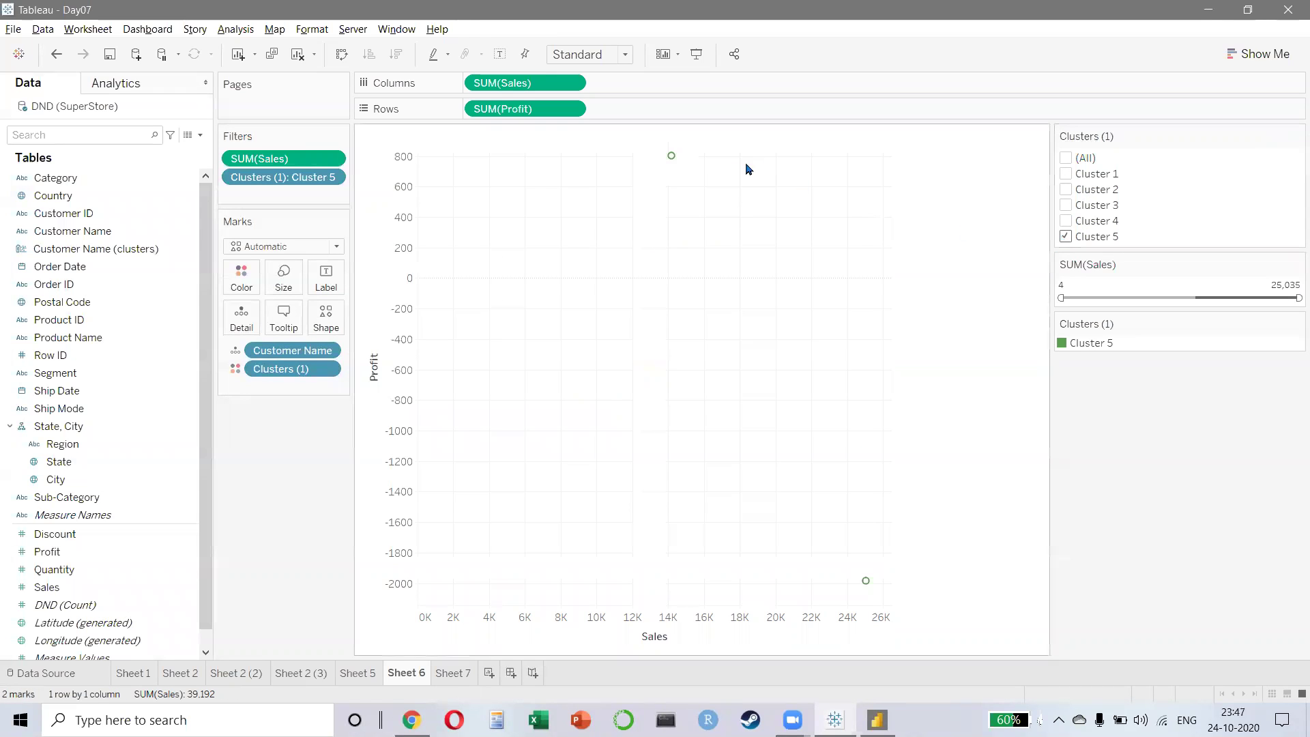
- Inspect the details of the Cluster 5 marks, and leave every cluster deselected in the Clusters (1) filter
{"action": "mouse_move", "coordinate": [667, 161]}
{"action": "mouse_move", "coordinate": [865, 581]}
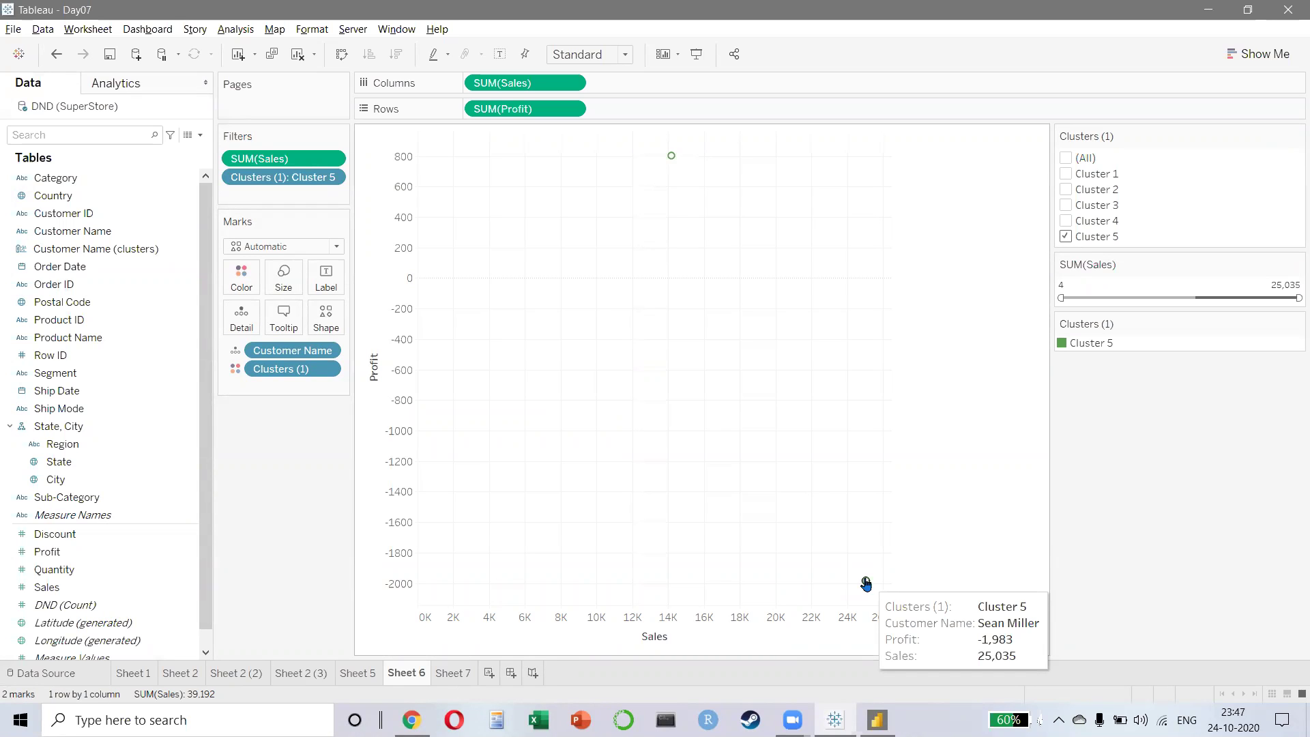
{"action": "left_click", "coordinate": [1064, 237]}
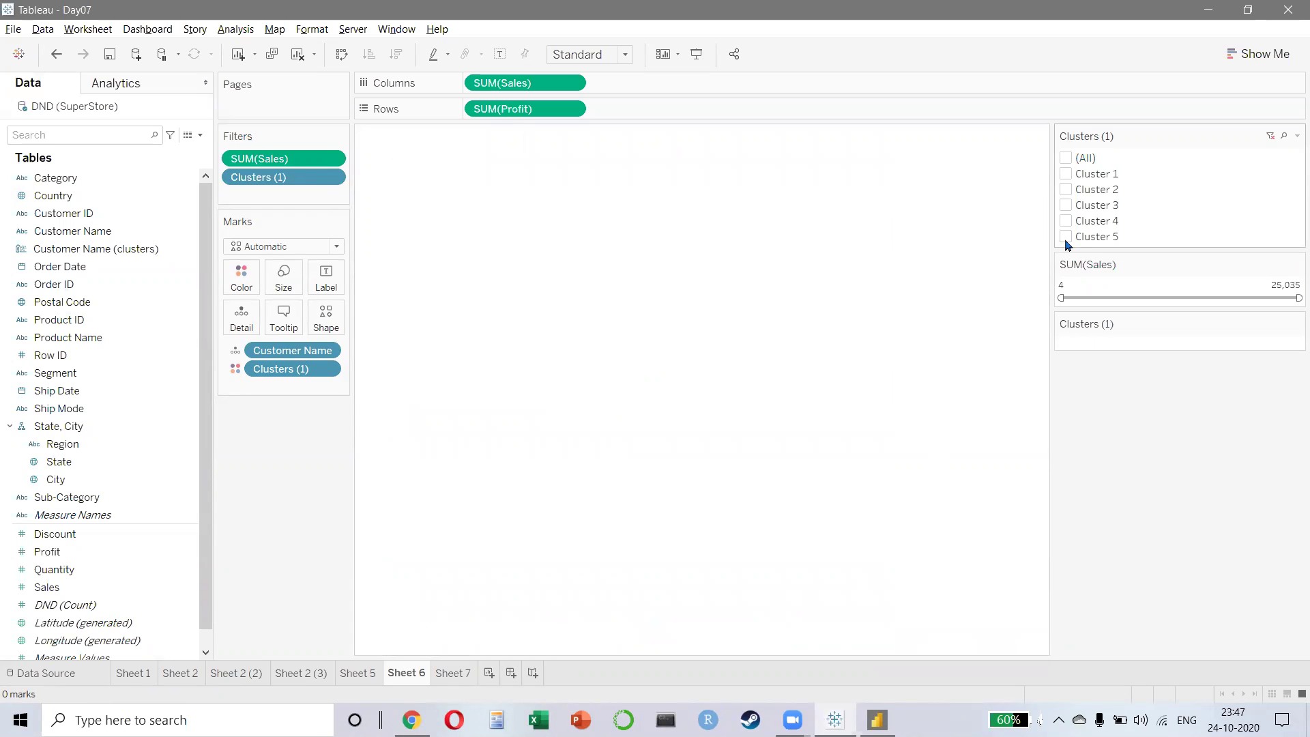
{"action": "left_click", "coordinate": [1065, 205]}
{"action": "left_click", "coordinate": [1064, 205]}
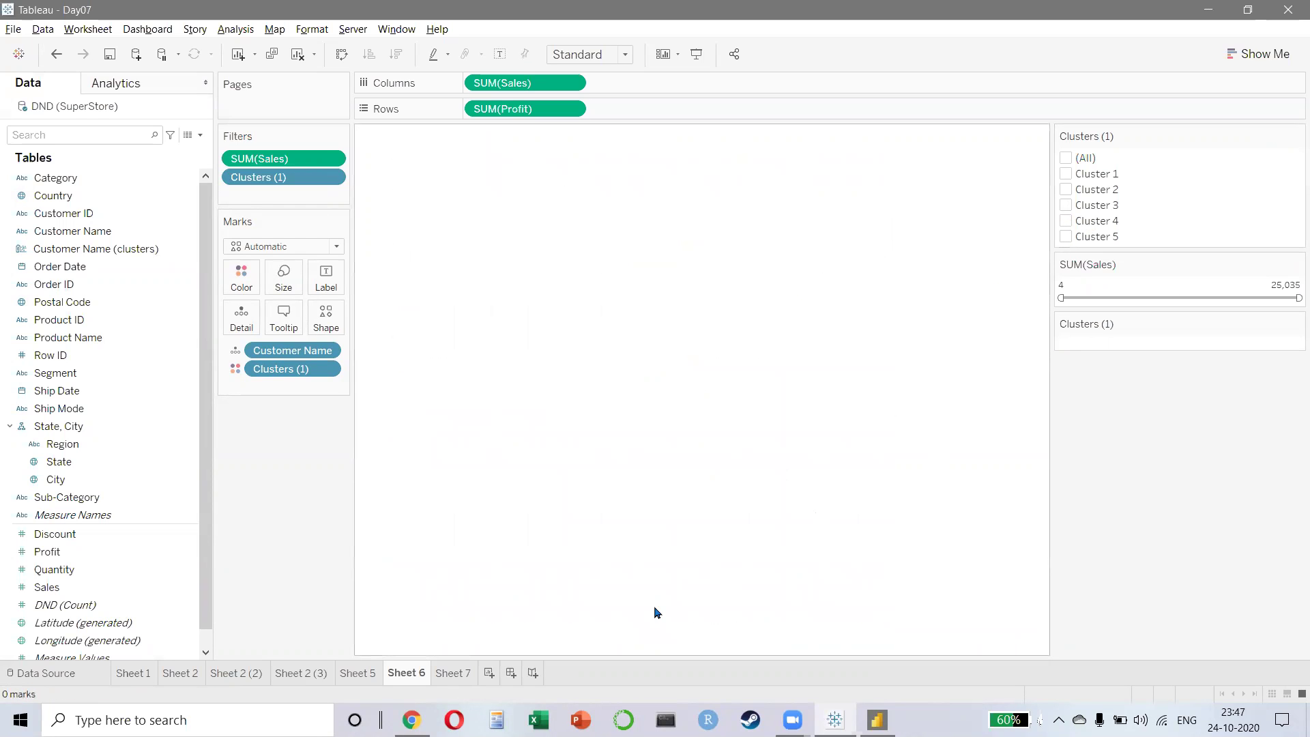
- Sort Sheet 7's cluster bars by Profit in descending order and narrow the chart, and return to Sheet 6
{"action": "key", "text": "ctrl+Tab"}
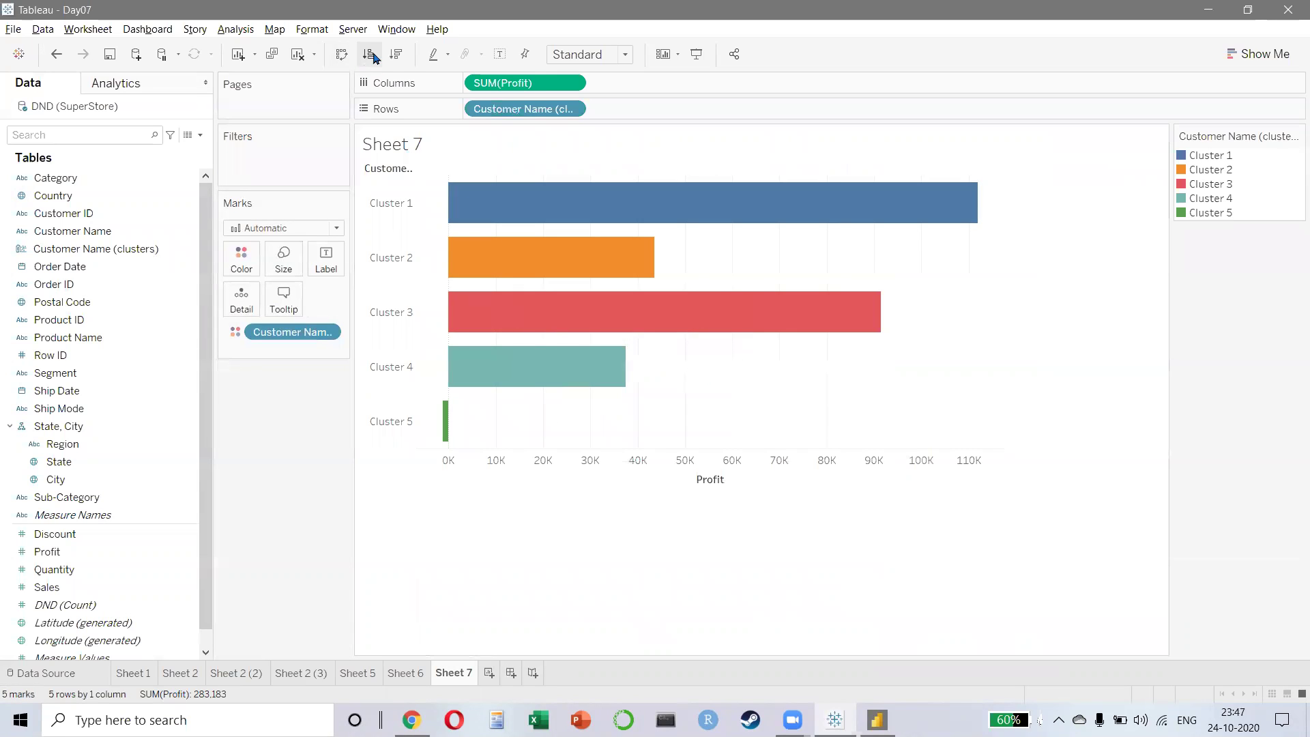
{"action": "left_click", "coordinate": [397, 56]}
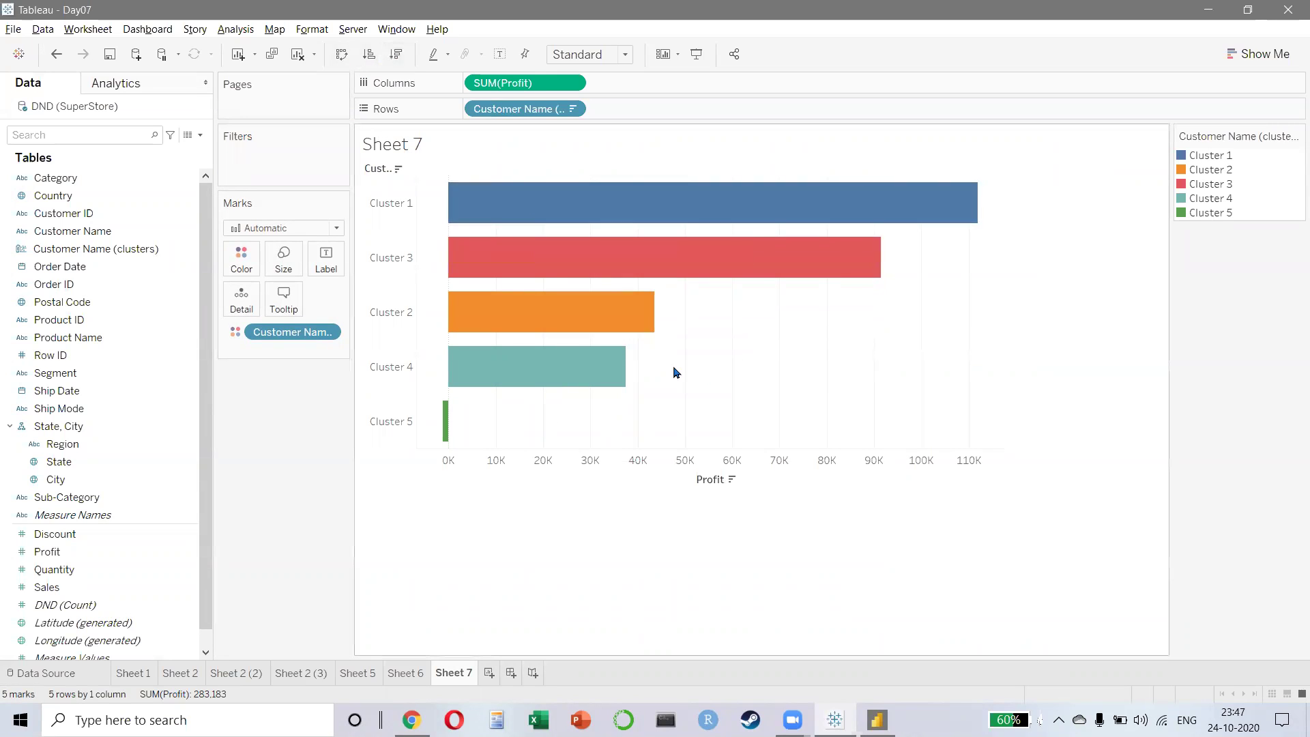
{"action": "key", "text": "ctrl+Left"}
{"action": "mouse_move", "coordinate": [554, 218]}
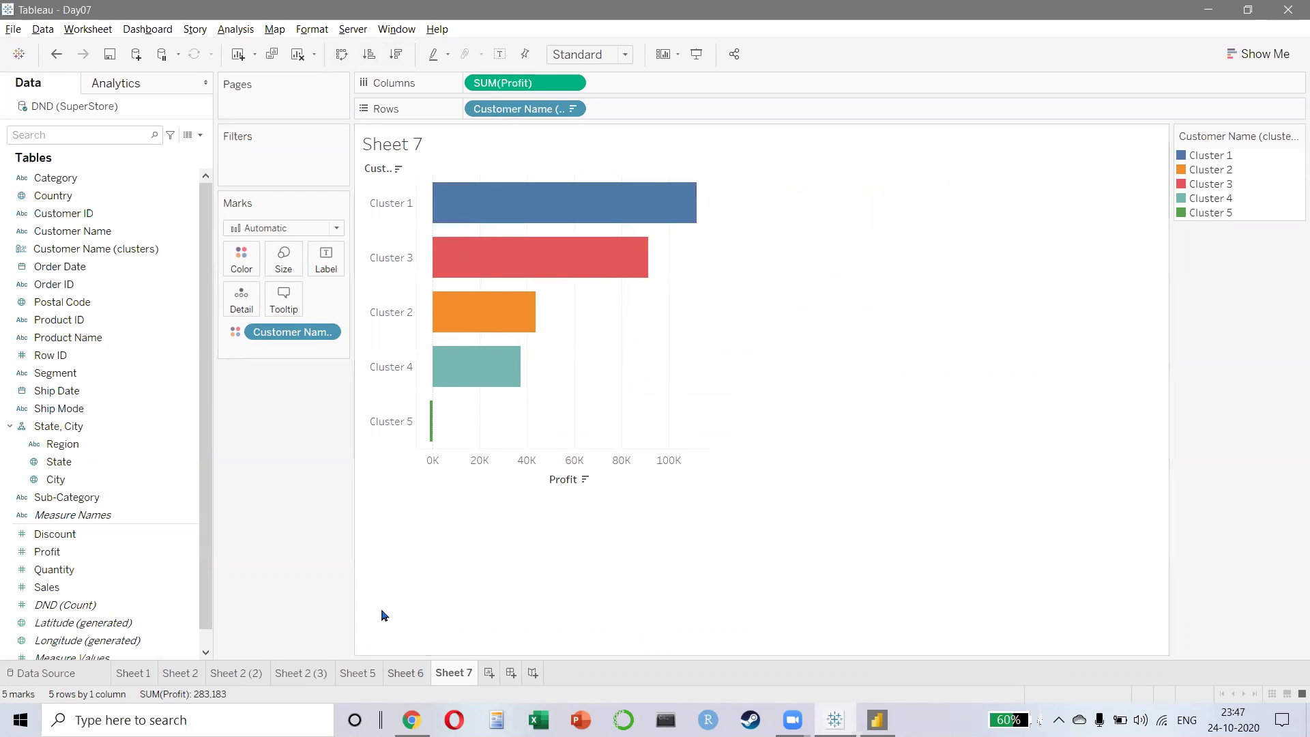
{"action": "key", "text": "ctrl+Page_Up"}
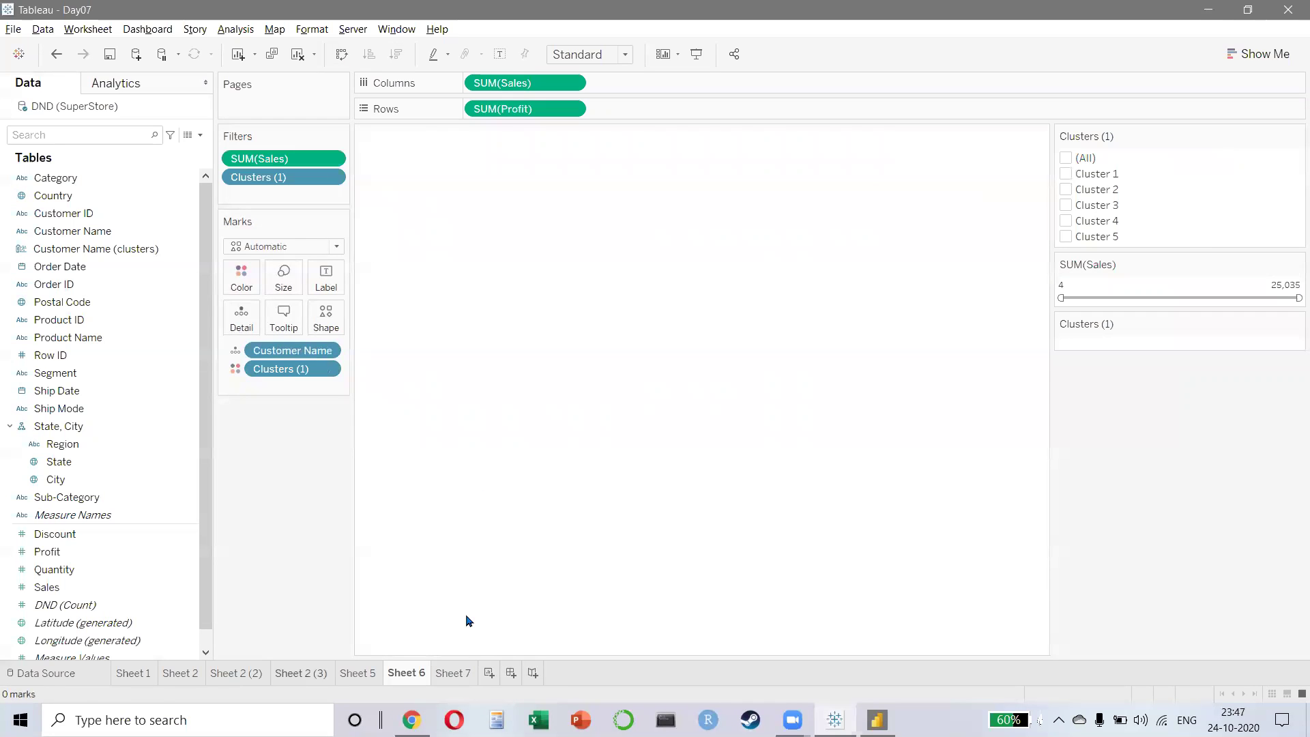
- Compare Sheets 6 and 7, and select all clusters in Sheet 6's Clusters (1) filter
{"action": "key", "text": "ctrl+Page_Up"}
{"action": "key", "text": "ctrl+Page_Down"}
{"action": "left_click", "coordinate": [453, 674]}
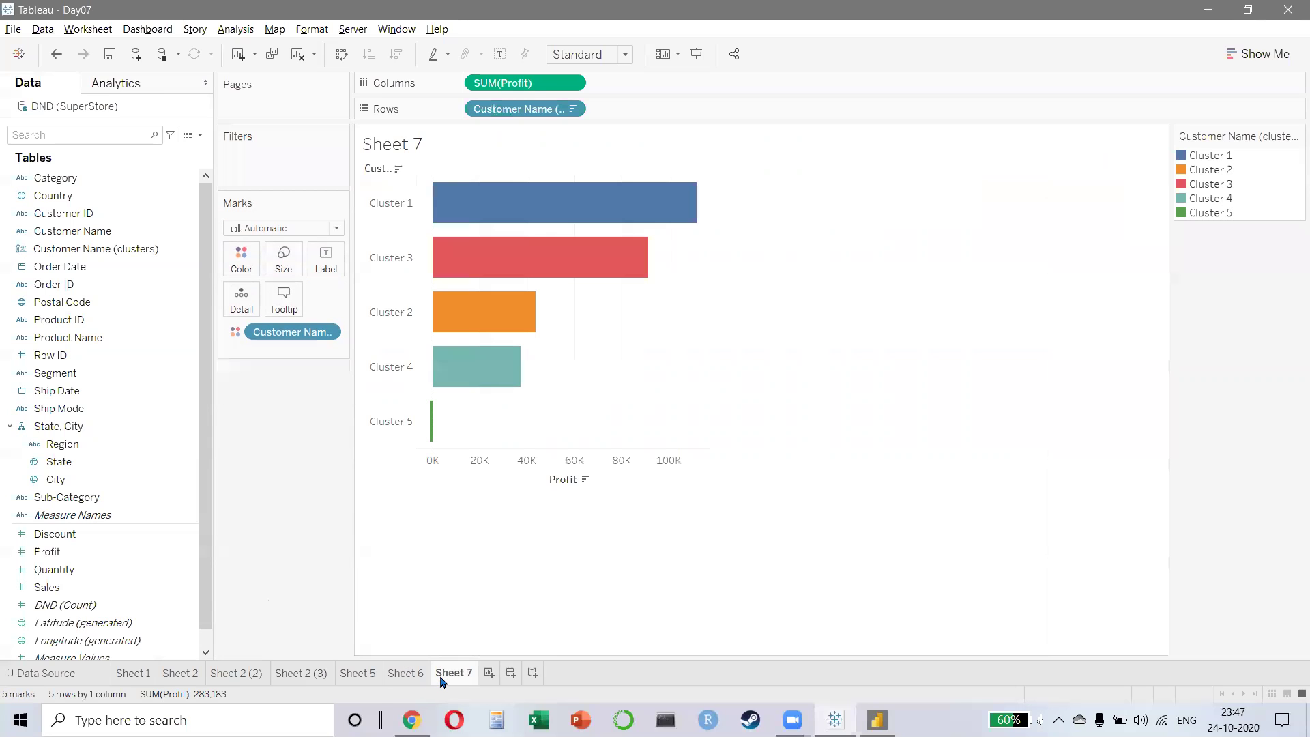
{"action": "left_click", "coordinate": [408, 673]}
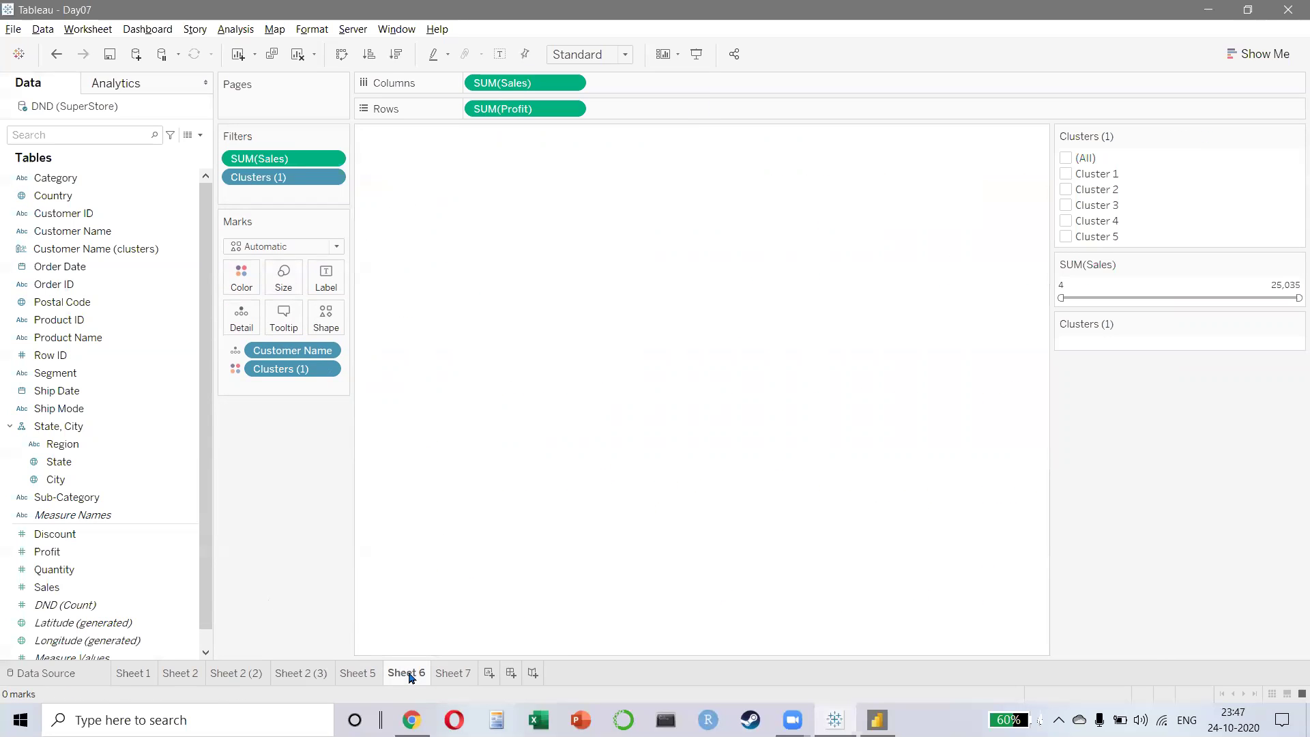
{"action": "left_click", "coordinate": [1066, 158]}
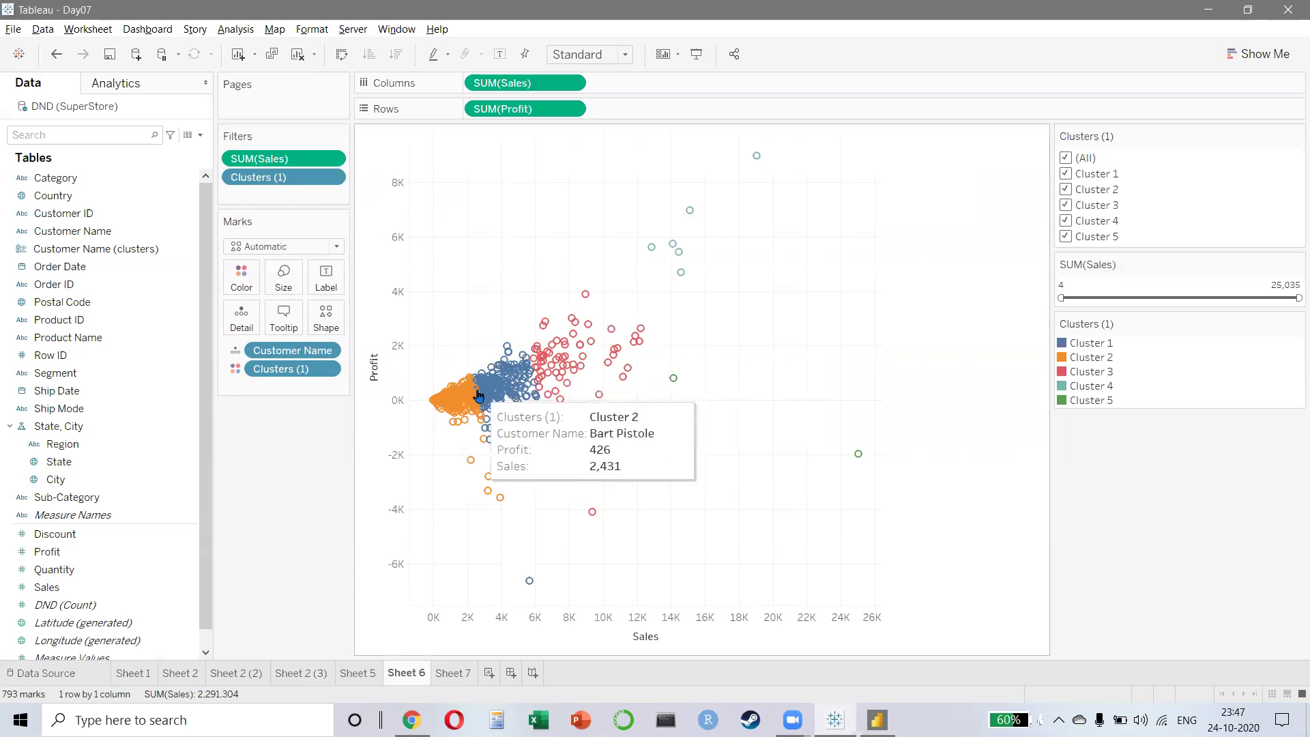
- Select the marks between about 2K and 6K Sales on Sheet 6, and compare the scatter plot with Sheet 7's profit bars
{"action": "left_click_drag", "start_coordinate": [468, 329], "coordinate": [541, 416]}
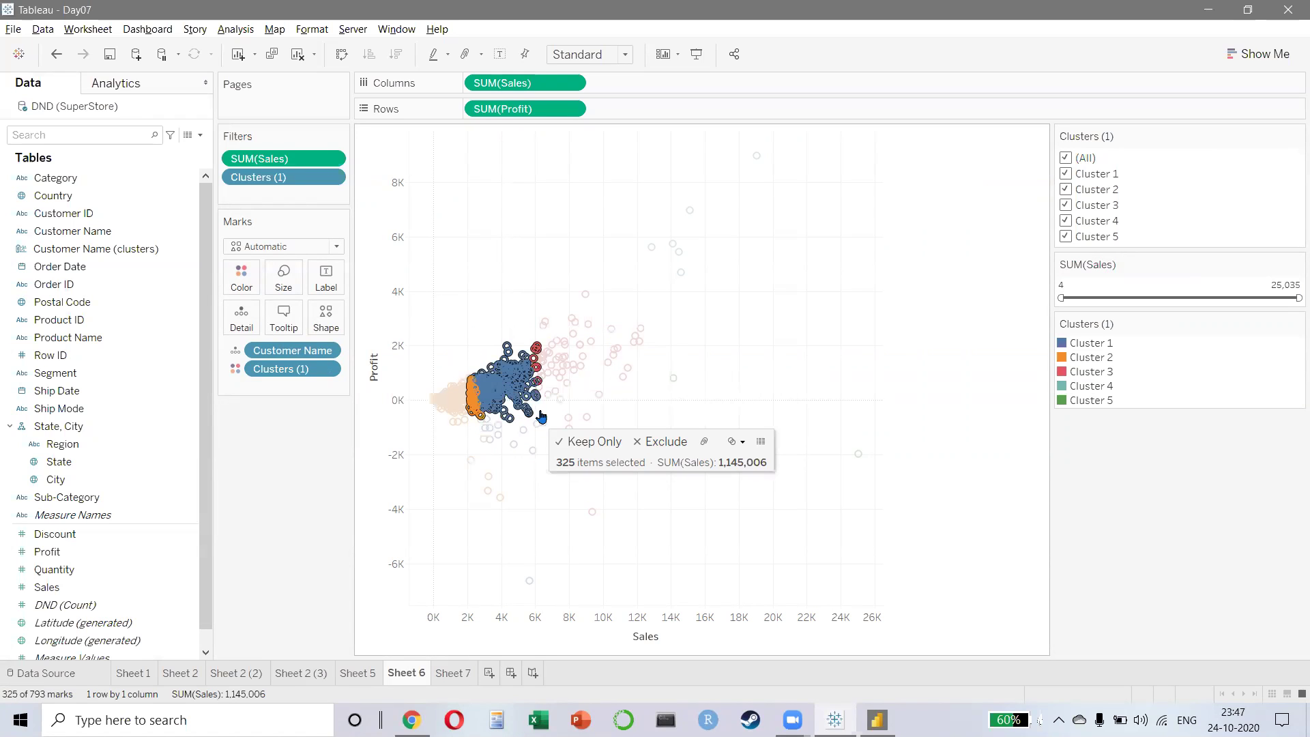
{"action": "left_click", "coordinate": [478, 281]}
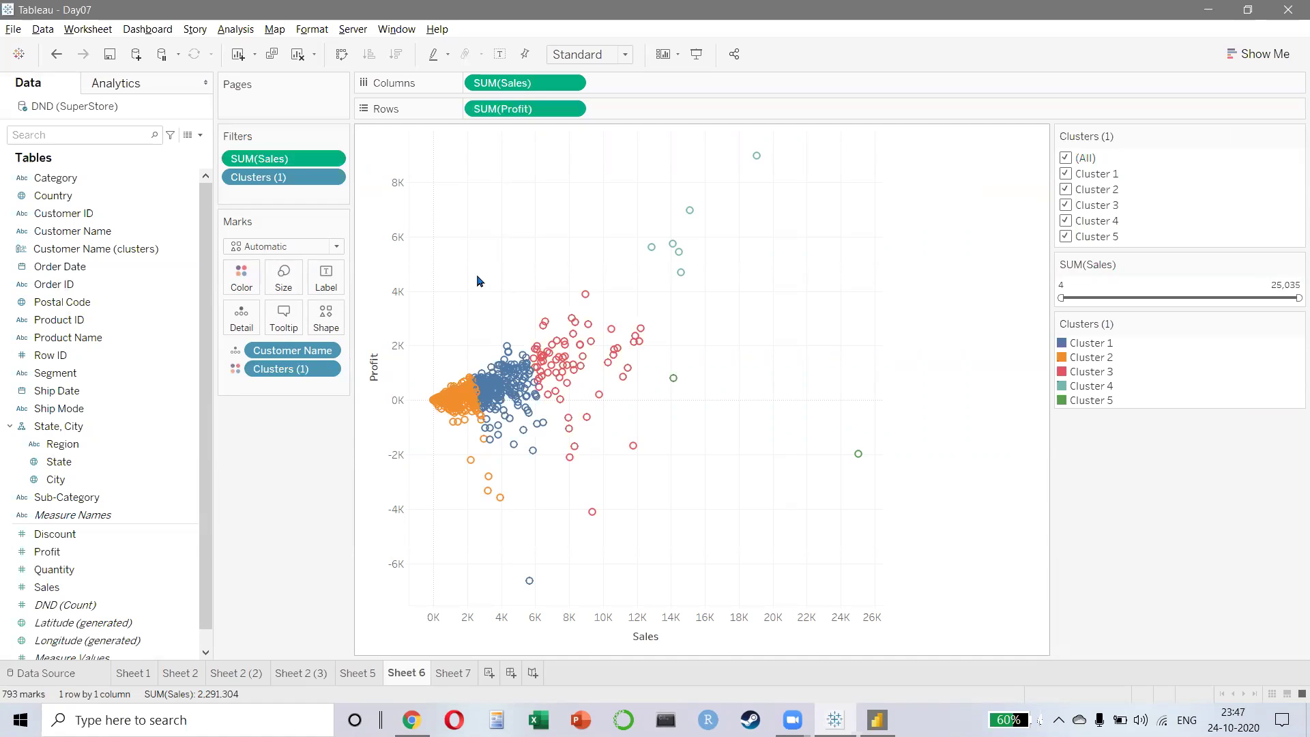
{"action": "left_click", "coordinate": [449, 675]}
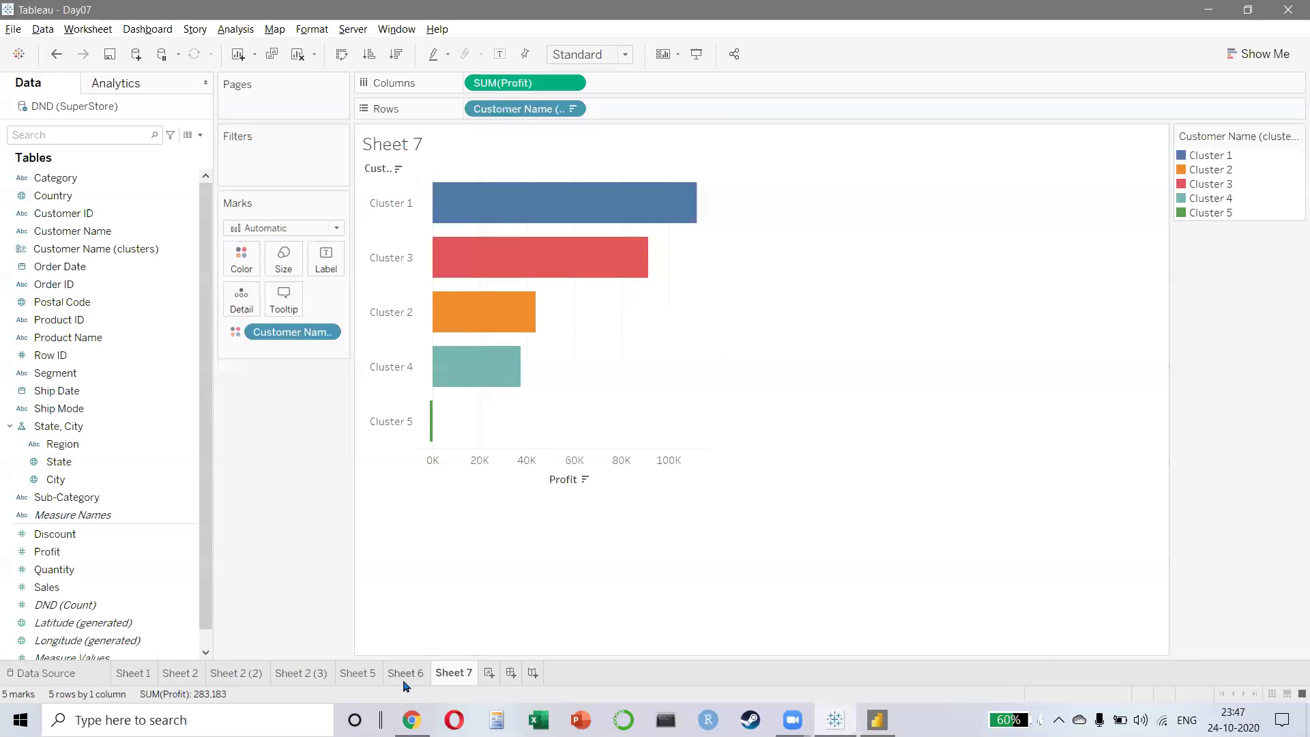
{"action": "left_click", "coordinate": [405, 676]}
{"action": "left_click", "coordinate": [452, 673]}
{"action": "left_click", "coordinate": [418, 673]}
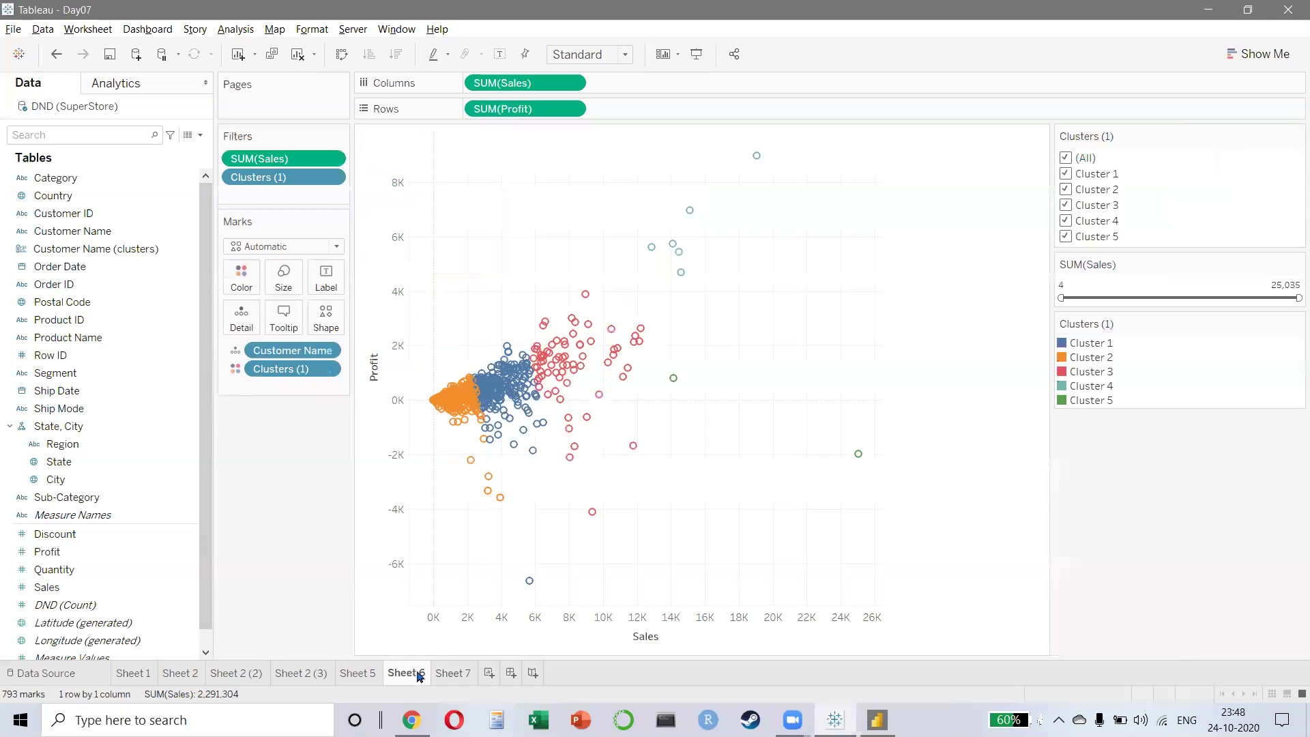
- Highlight the dense low-sales marks and the high-sales Cluster 4 and 5 marks on Sheet 6, checking them against Sheet 7, and clear the selection
{"action": "left_click_drag", "start_coordinate": [426, 371], "coordinate": [499, 435]}
{"action": "left_click", "coordinate": [609, 172]}
{"action": "left_click_drag", "start_coordinate": [636, 139], "coordinate": [918, 466]}
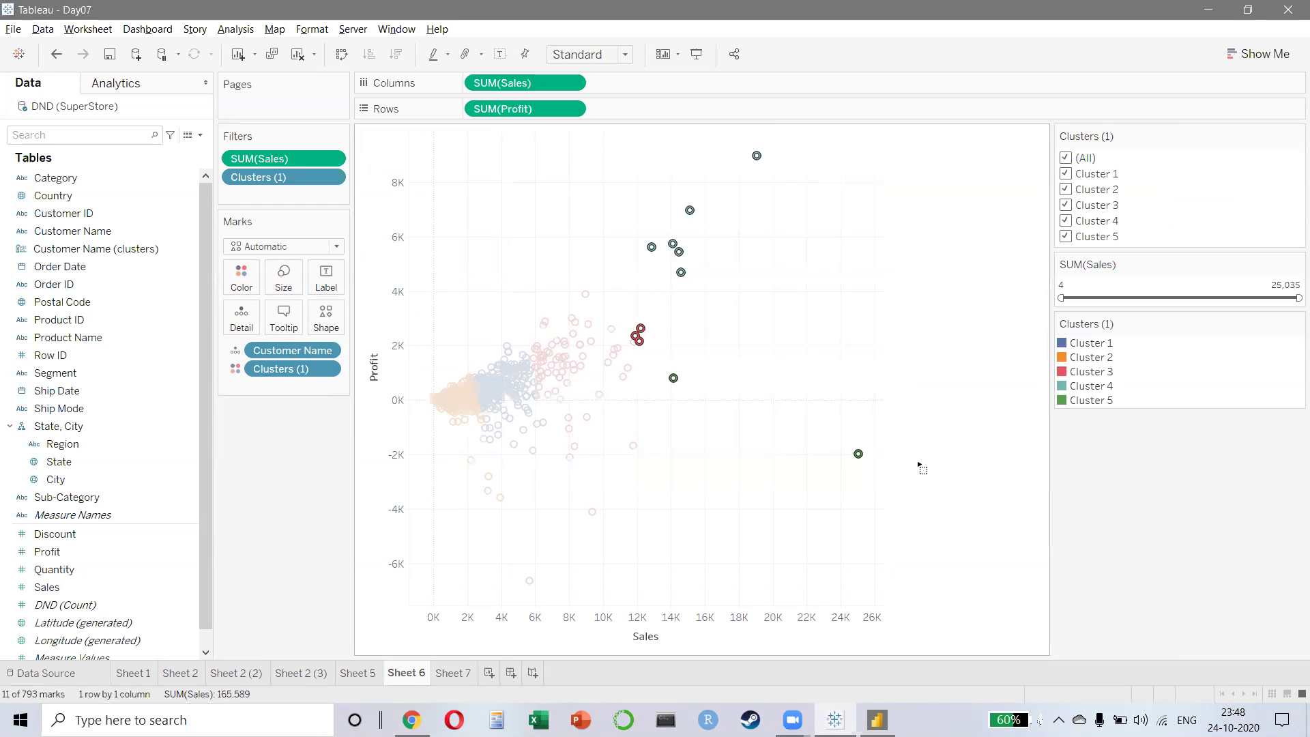
{"action": "left_click", "coordinate": [447, 674]}
{"action": "left_click", "coordinate": [407, 673]}
{"action": "left_click", "coordinate": [641, 166]}
{"action": "left_click_drag", "start_coordinate": [644, 142], "coordinate": [903, 455]}
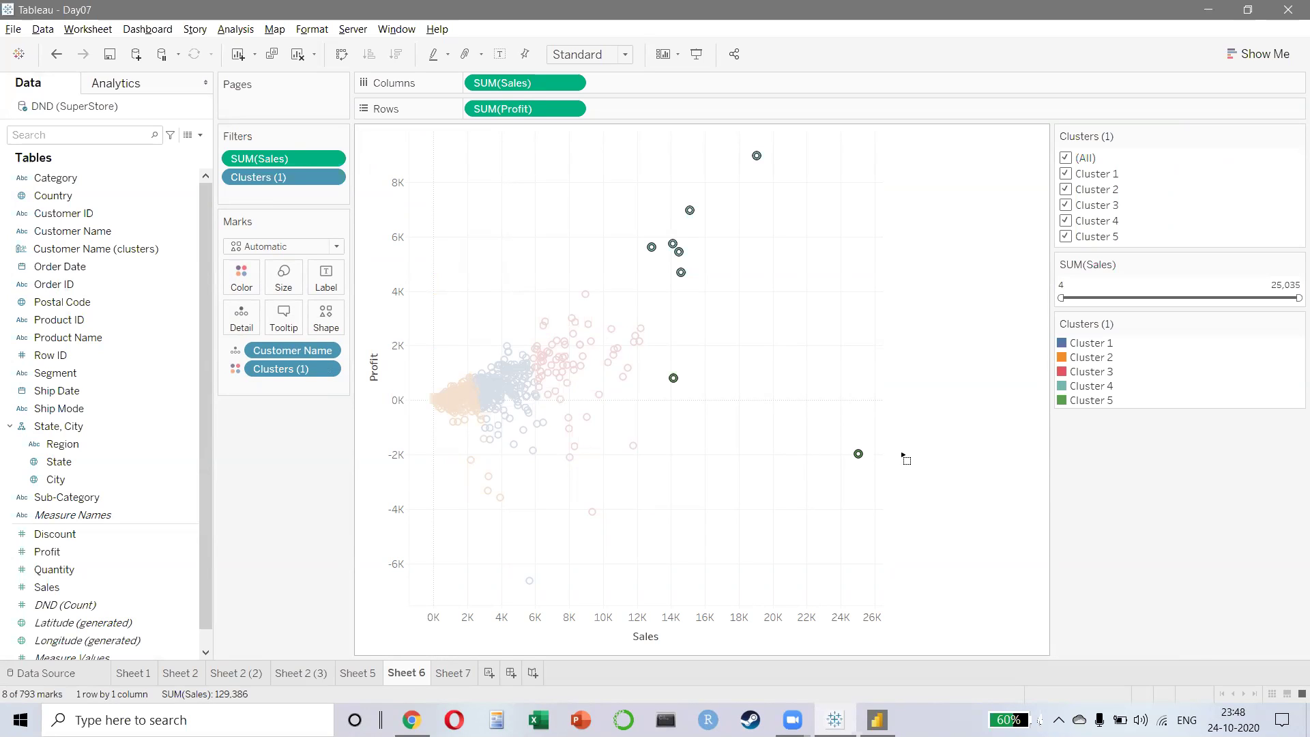
{"action": "left_click", "coordinate": [764, 281]}
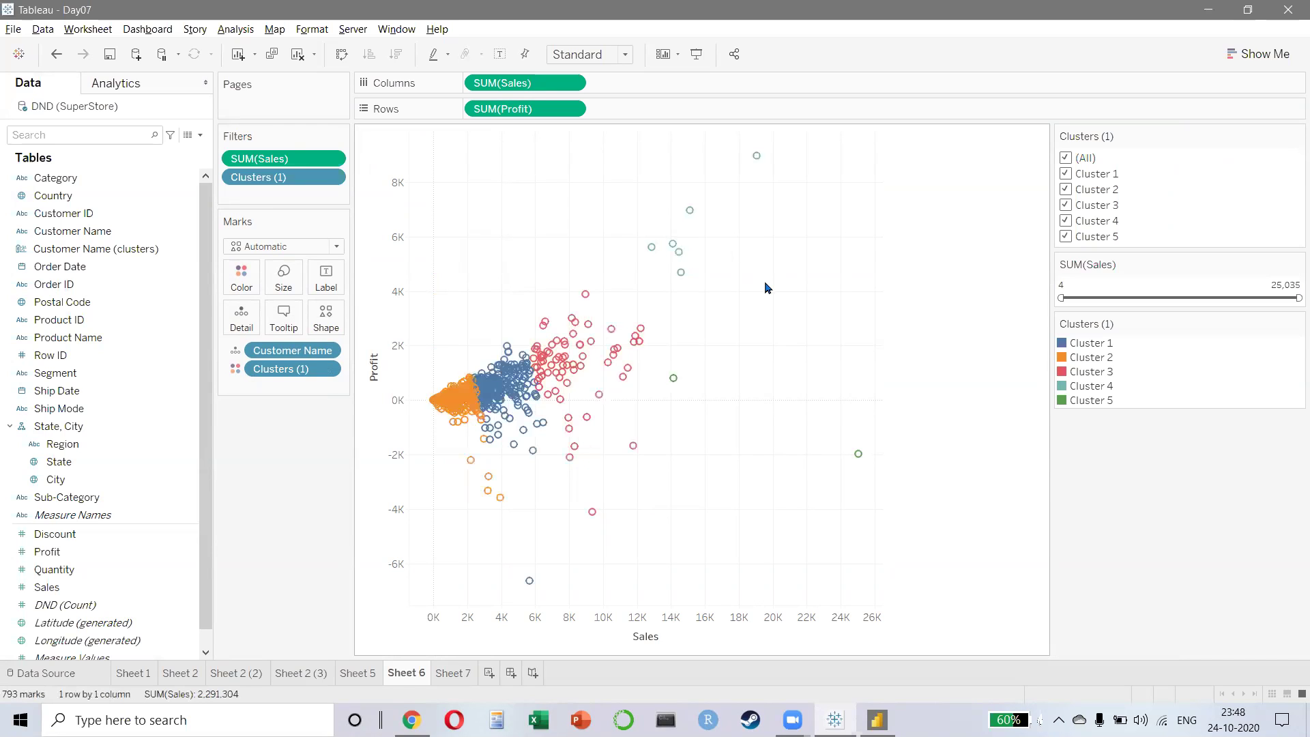
- Exclude the Cluster 5 outlier customer with the highest Sales and negative Profit from Sheet 6's scatter plot
{"action": "mouse_move", "coordinate": [859, 456]}
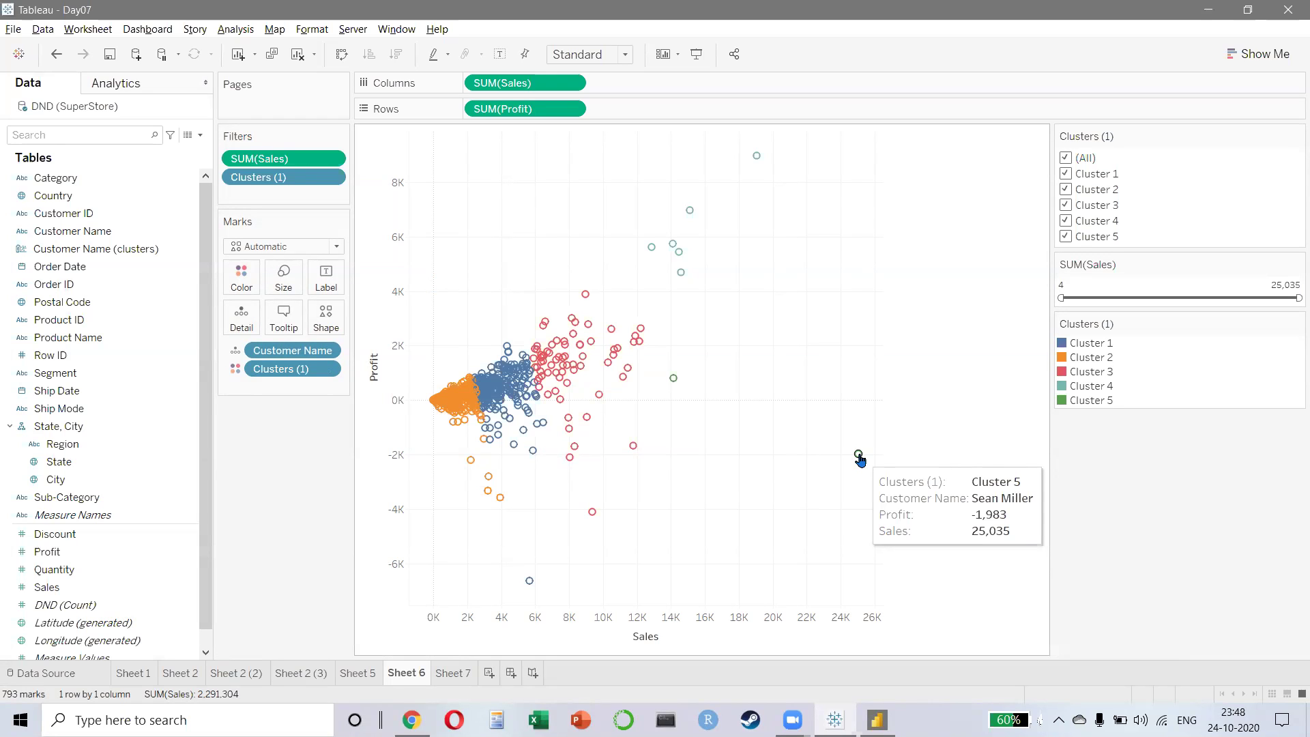
{"action": "right_click", "coordinate": [858, 456]}
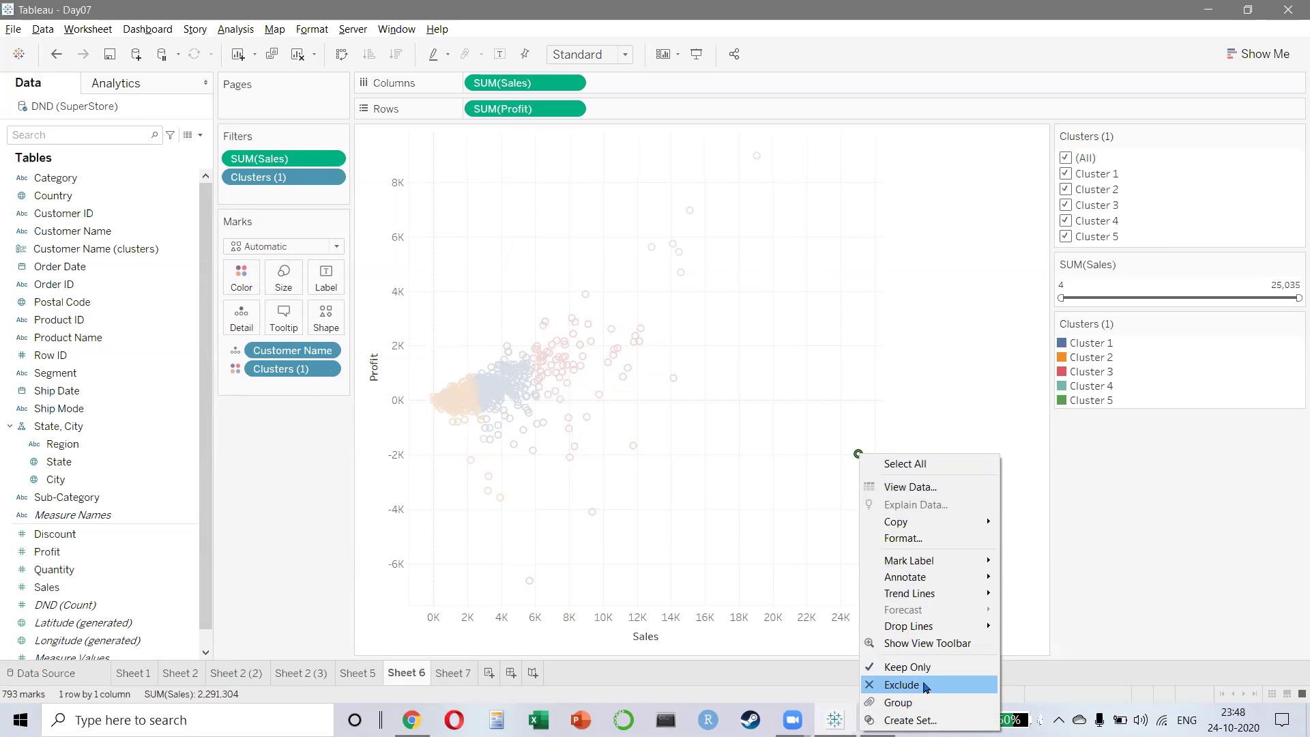
{"action": "left_click", "coordinate": [801, 434]}
{"action": "left_click", "coordinate": [859, 456]}
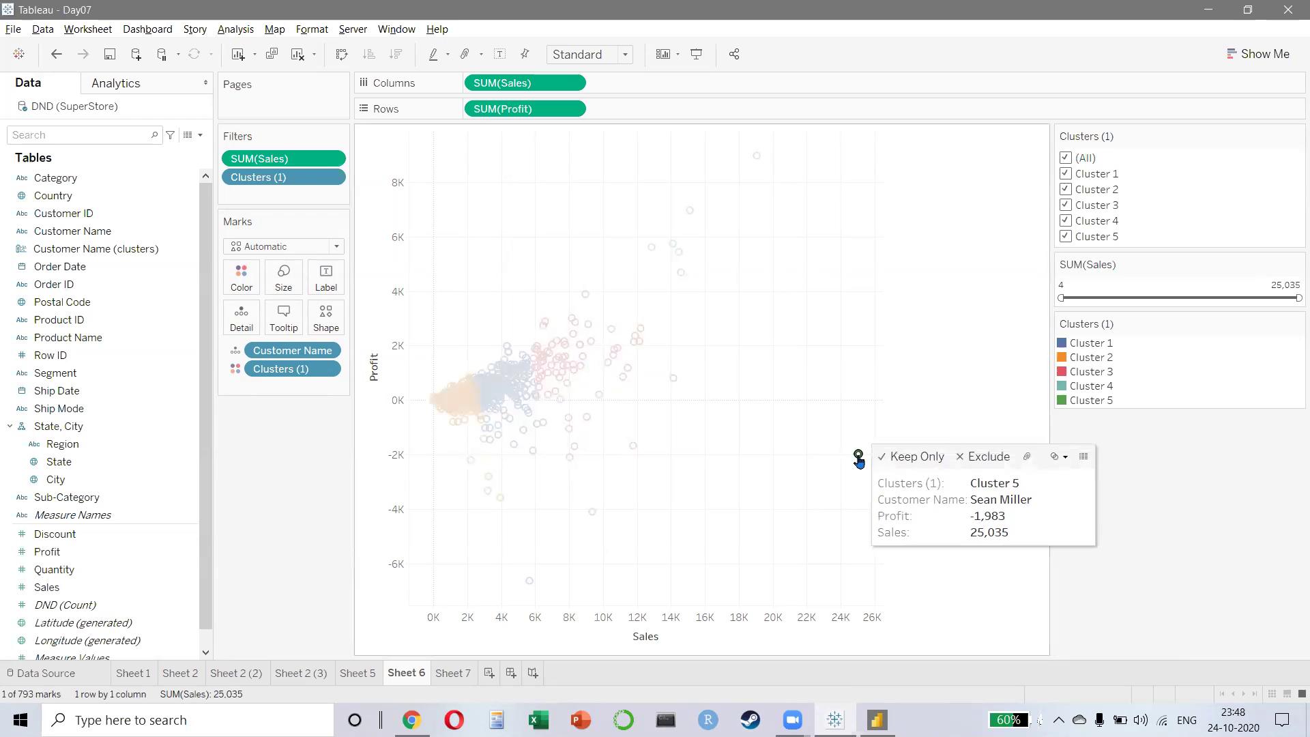
{"action": "right_click", "coordinate": [859, 460]}
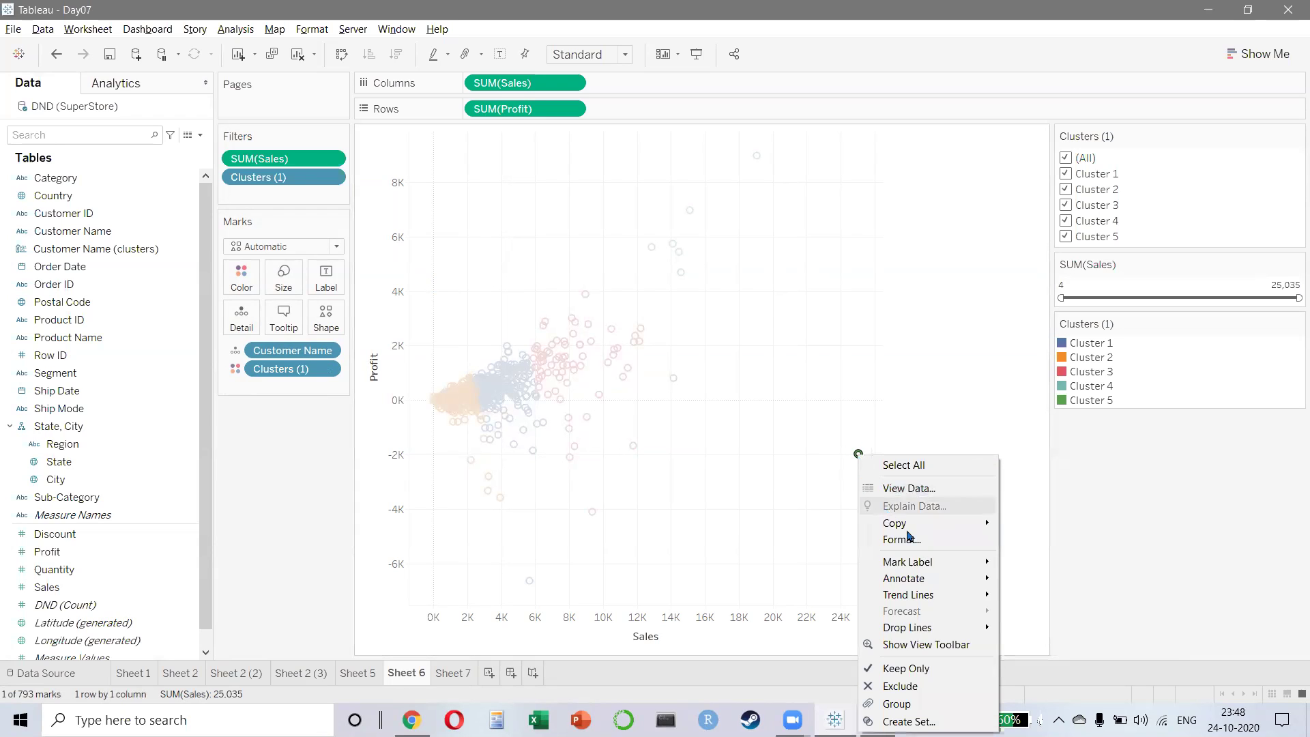
{"action": "left_click", "coordinate": [904, 686]}
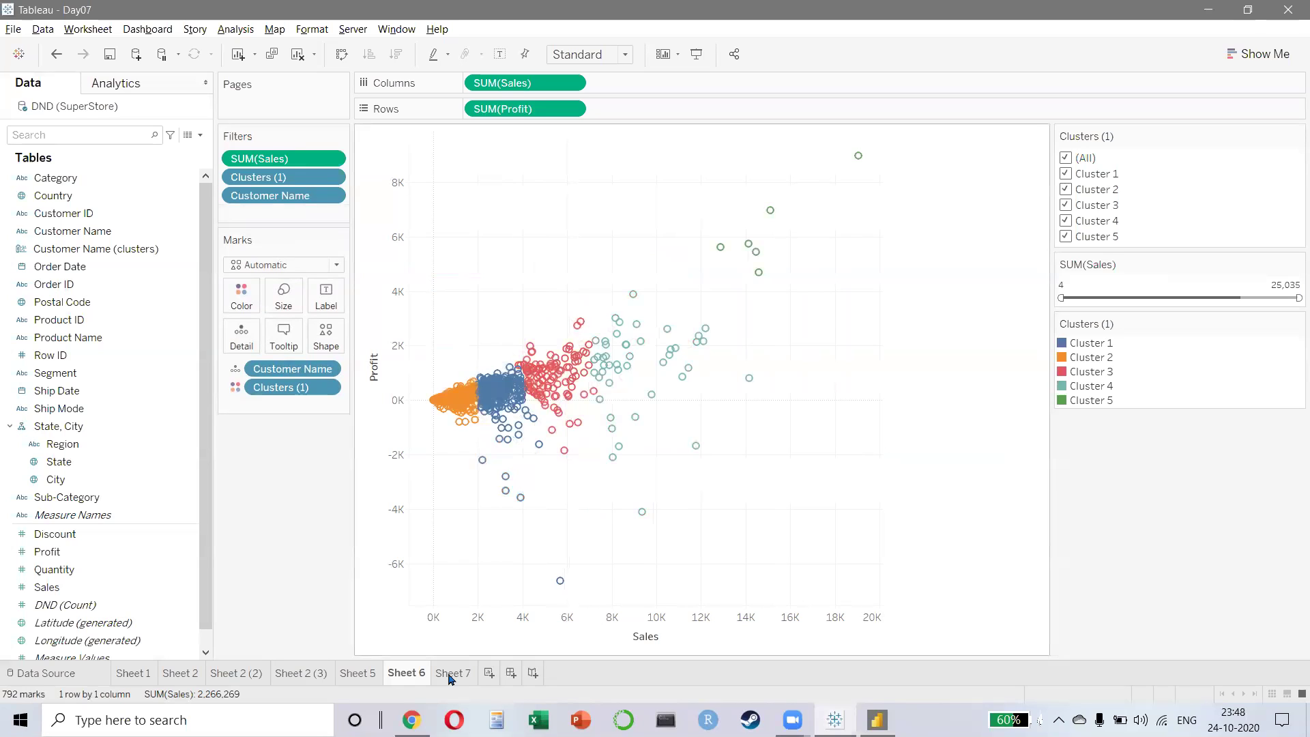
- Review the customer list in Sheet 6's Customer Name filter and close the filter settings without changes
{"action": "mouse_move", "coordinate": [450, 677]}
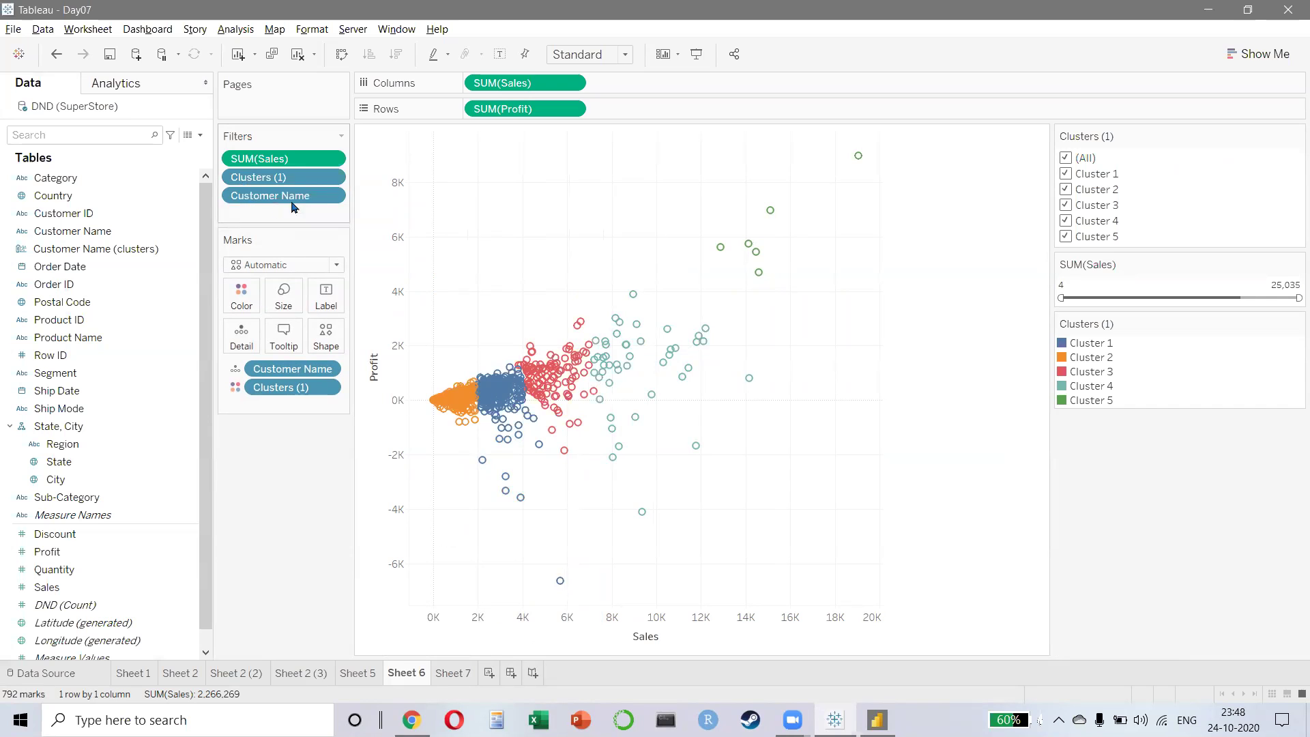
{"action": "left_click", "coordinate": [330, 198]}
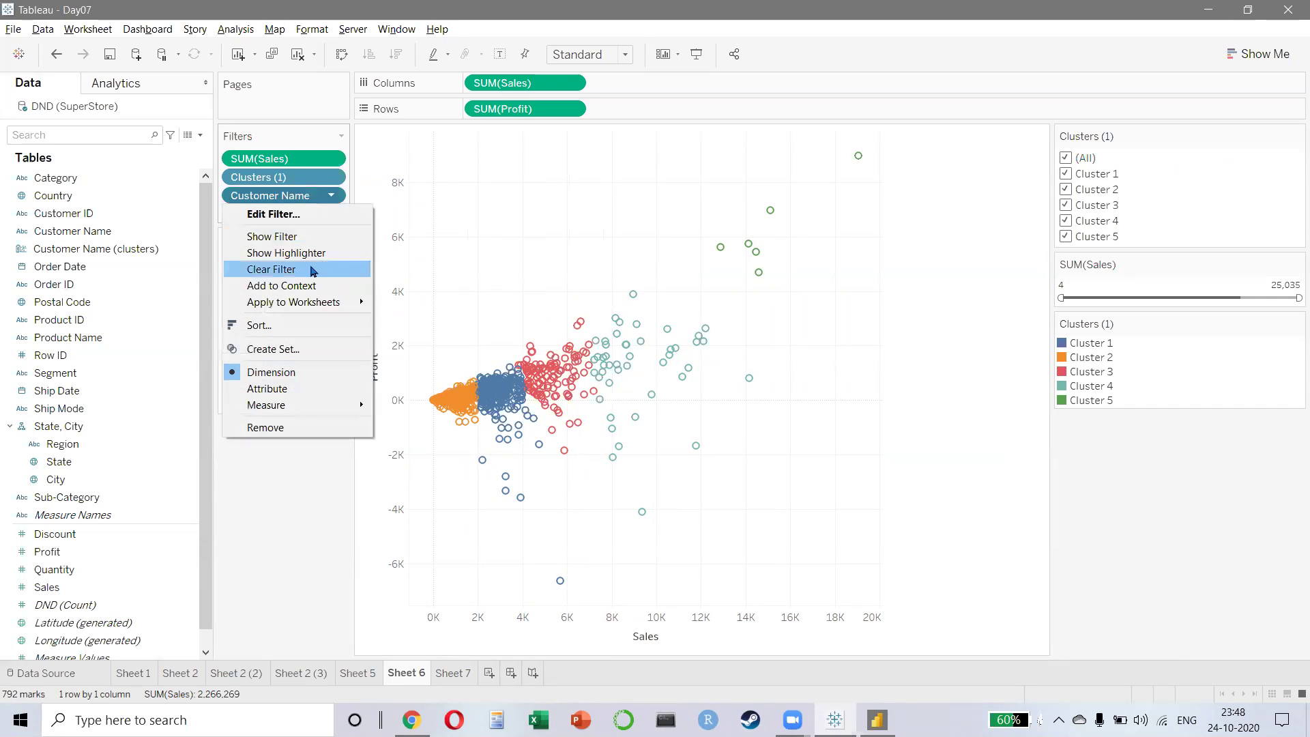
{"action": "left_click", "coordinate": [331, 214]}
{"action": "scroll", "coordinate": [585, 284], "scroll_direction": "down", "scroll_amount": 5}
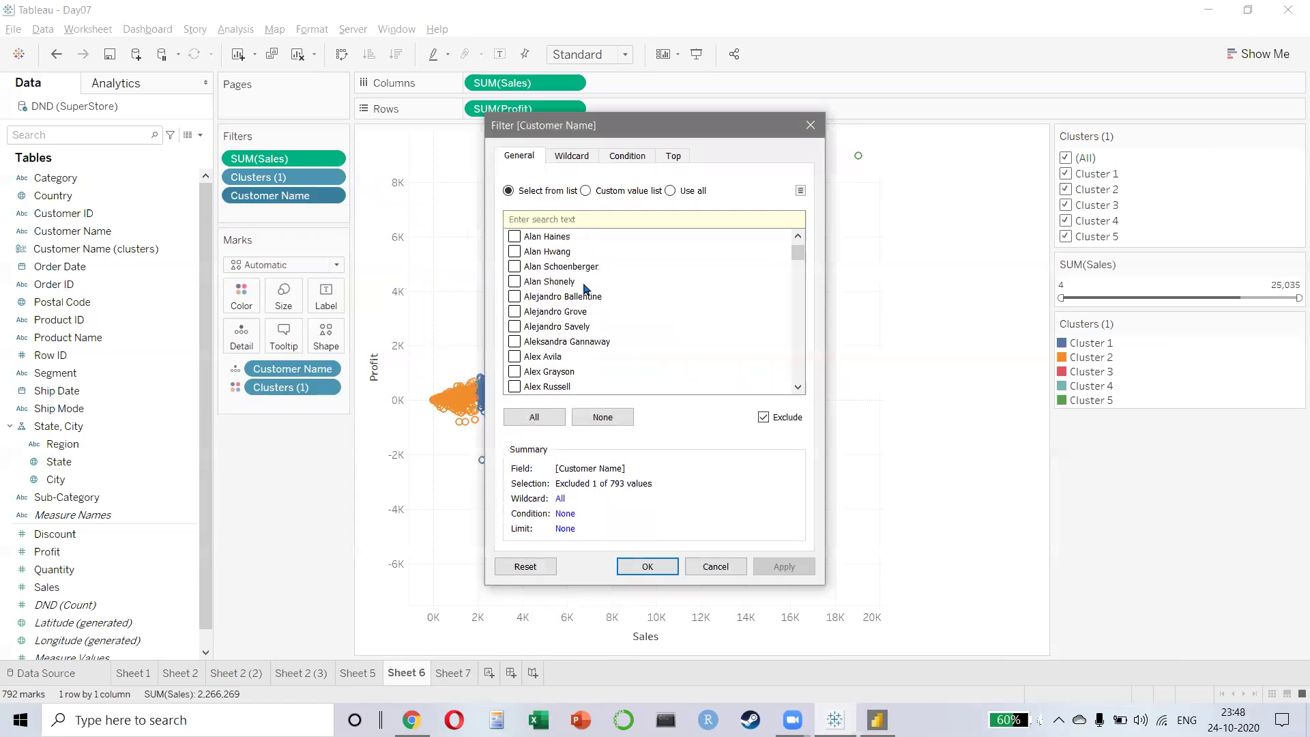
{"action": "left_click_drag", "start_coordinate": [798, 263], "coordinate": [793, 230]}
{"action": "left_click", "coordinate": [811, 124]}
- Try to filter Sheet 7 by Customer Name to customers sharing the outlier's first name but without the outlier, and undo the filter
{"action": "key", "text": "ctrl+Tab"}
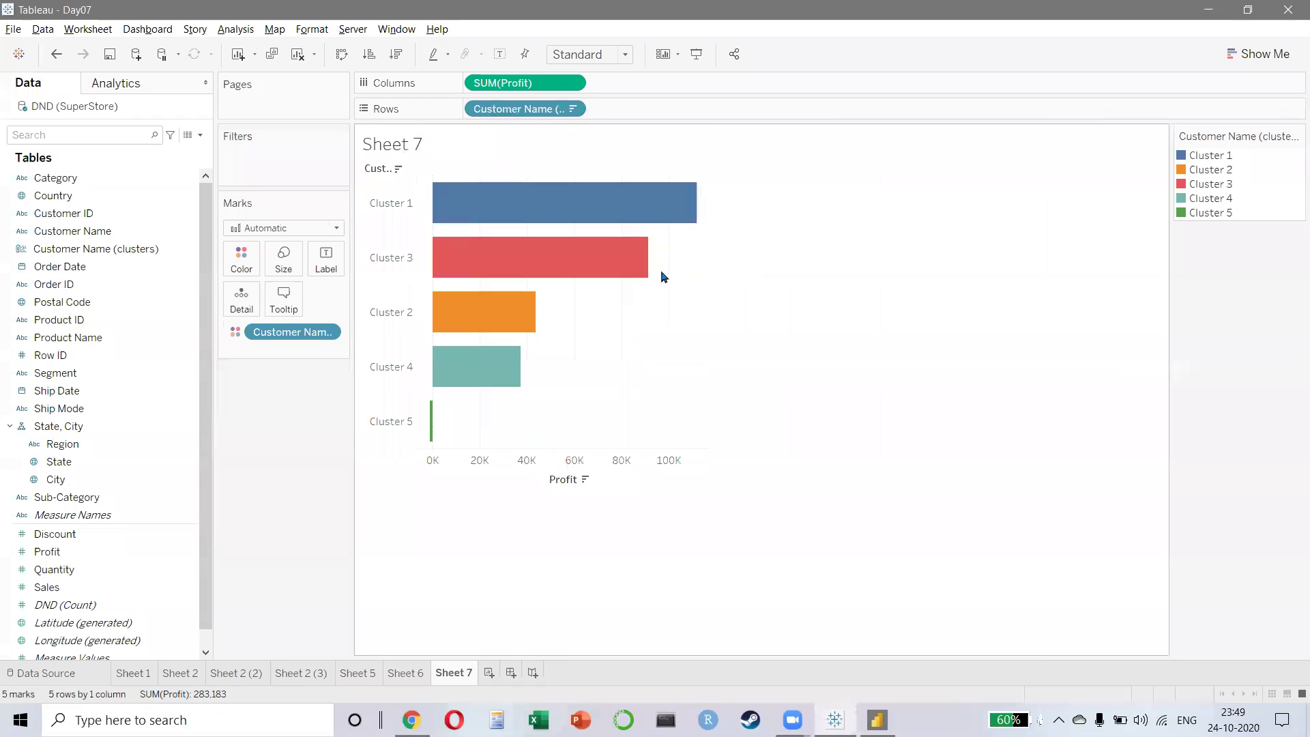
{"action": "left_click_drag", "start_coordinate": [73, 231], "coordinate": [253, 183]}
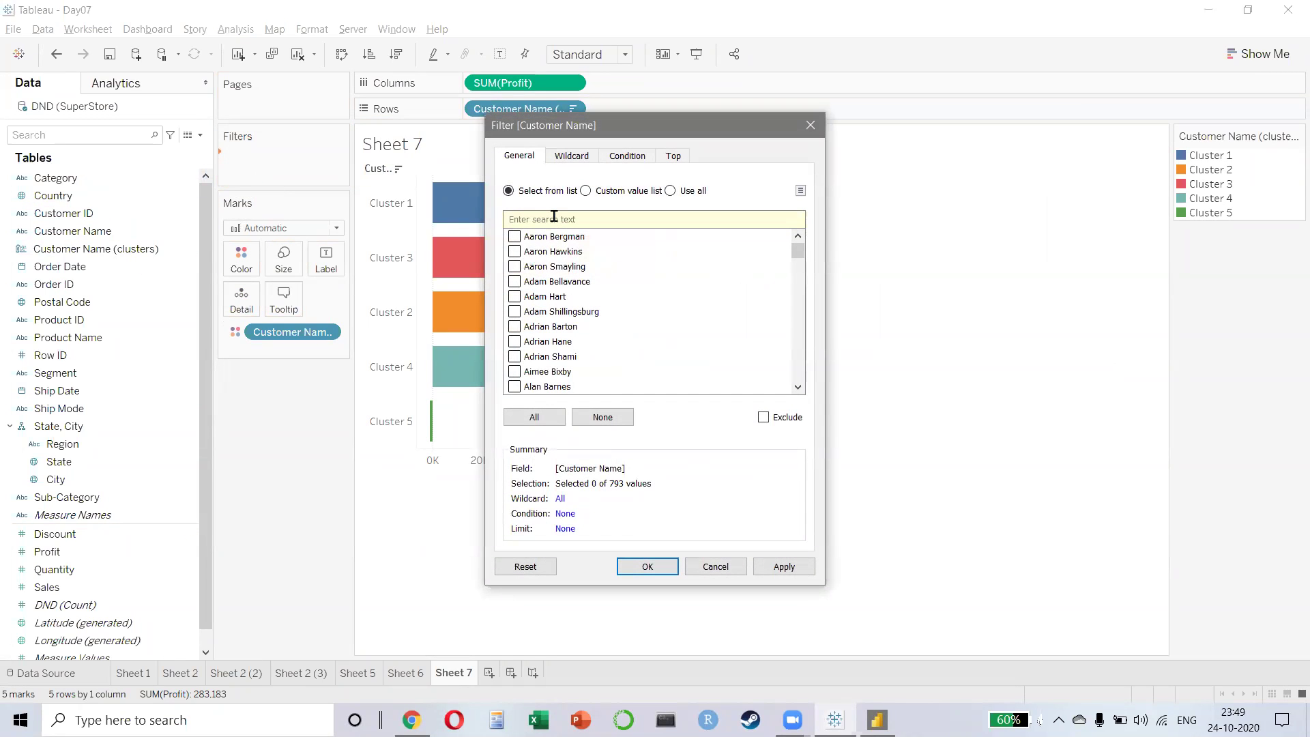
{"action": "type", "text": "s"}
{"action": "left_click", "coordinate": [519, 423]}
{"action": "left_click", "coordinate": [515, 267]}
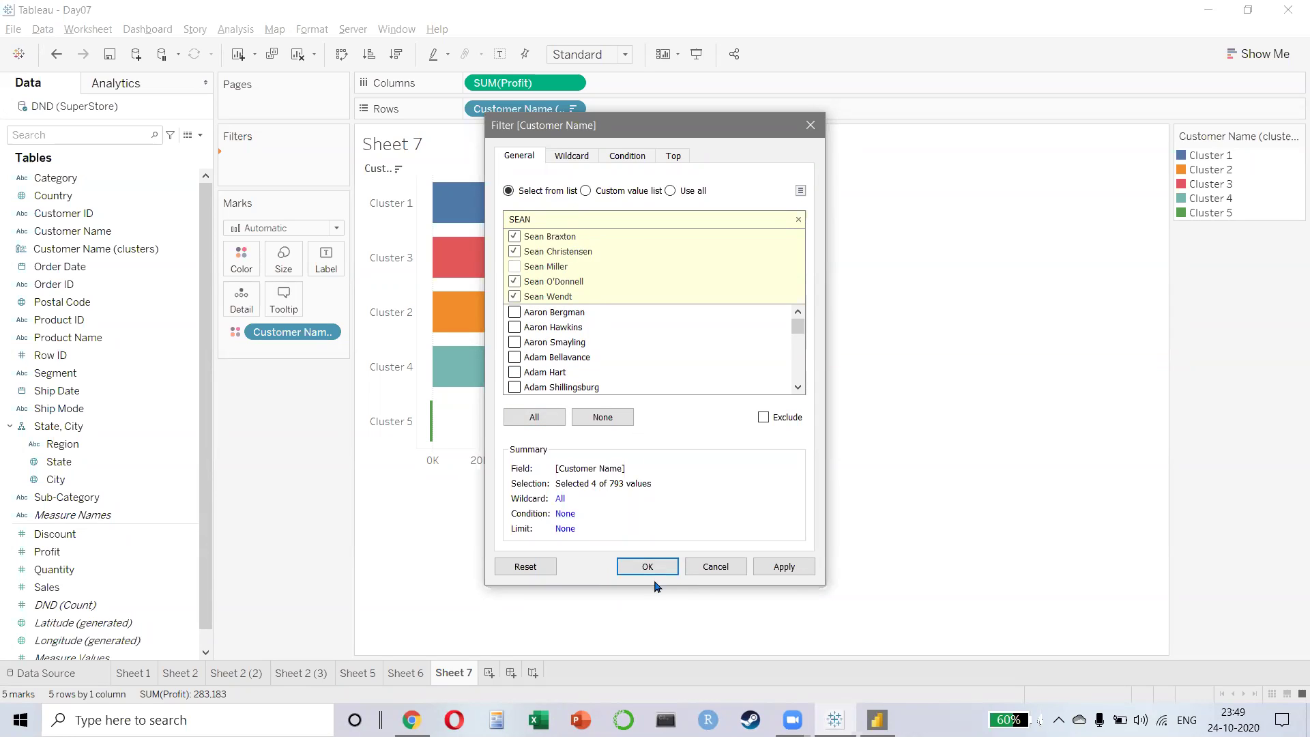
{"action": "left_click", "coordinate": [784, 568]}
{"action": "left_click", "coordinate": [673, 569]}
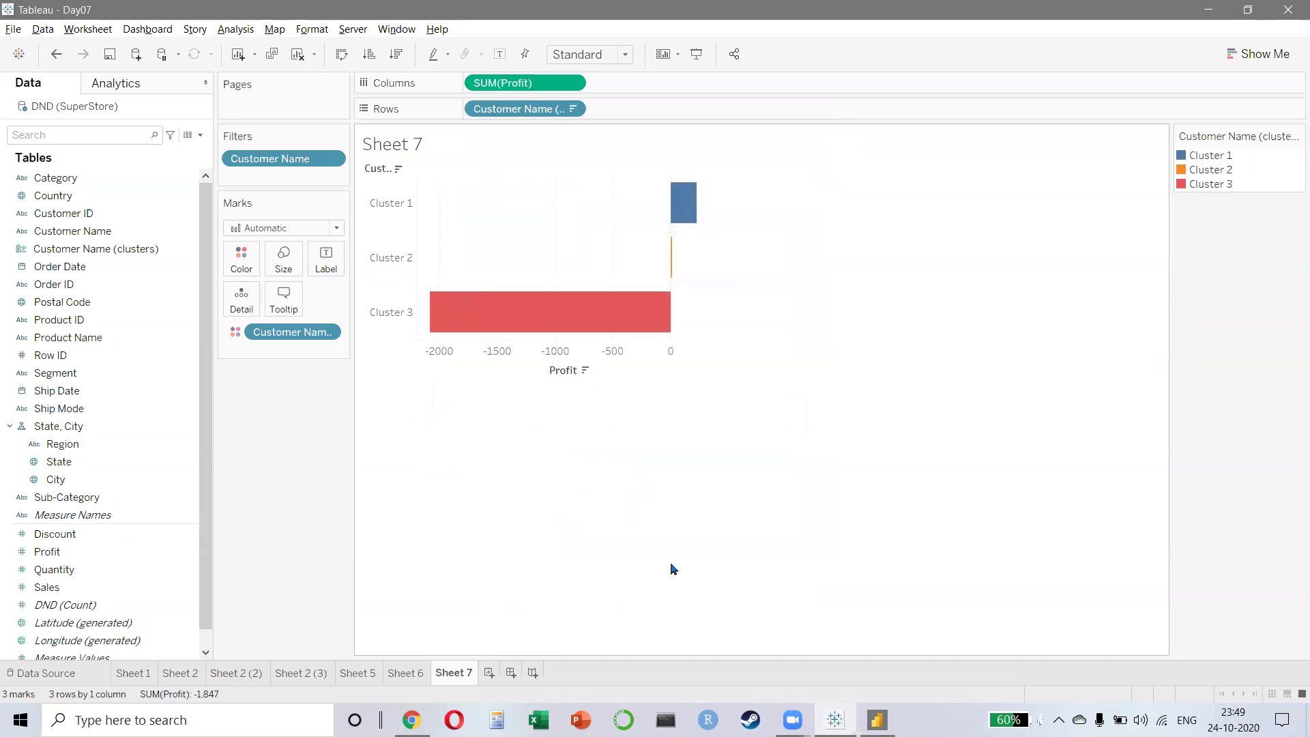
{"action": "key", "text": "ctrl+z"}
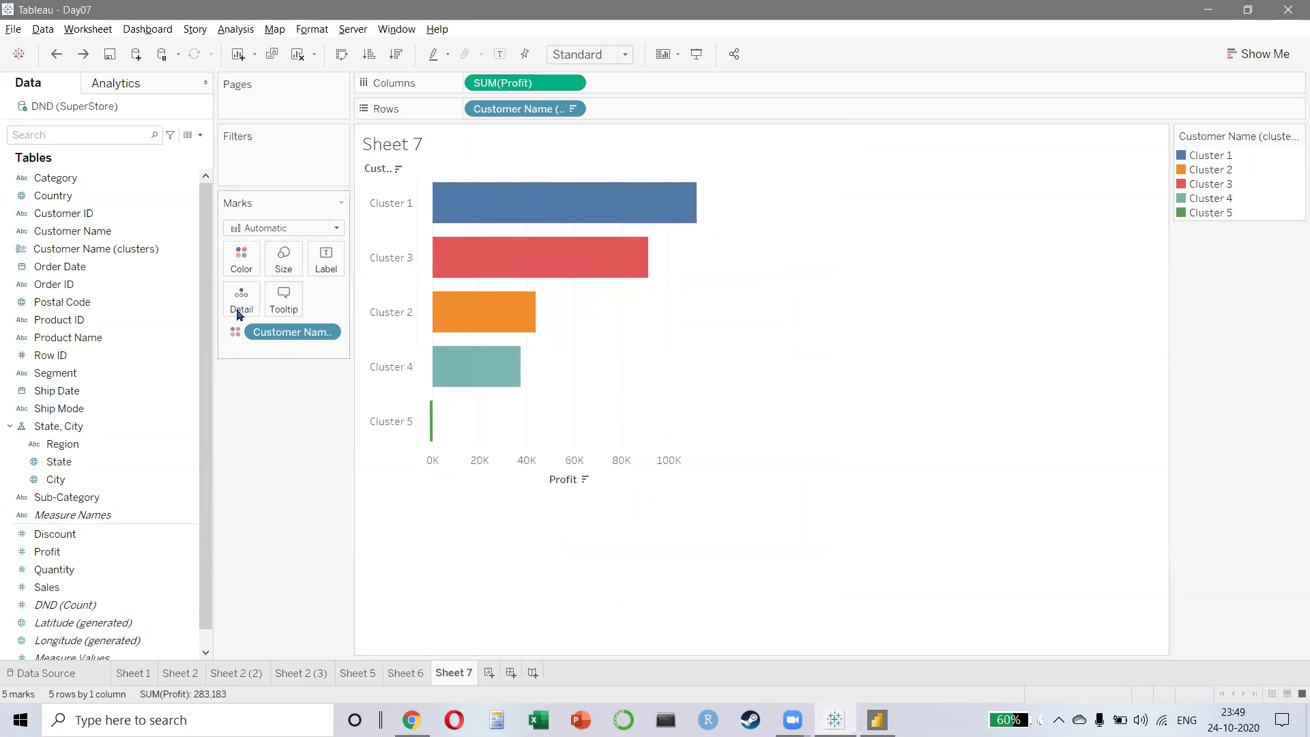
- Add a Customer Name filter to Sheet 7 that excludes only the Cluster 5 outlier customer
{"action": "left_click_drag", "start_coordinate": [72, 231], "coordinate": [273, 160]}
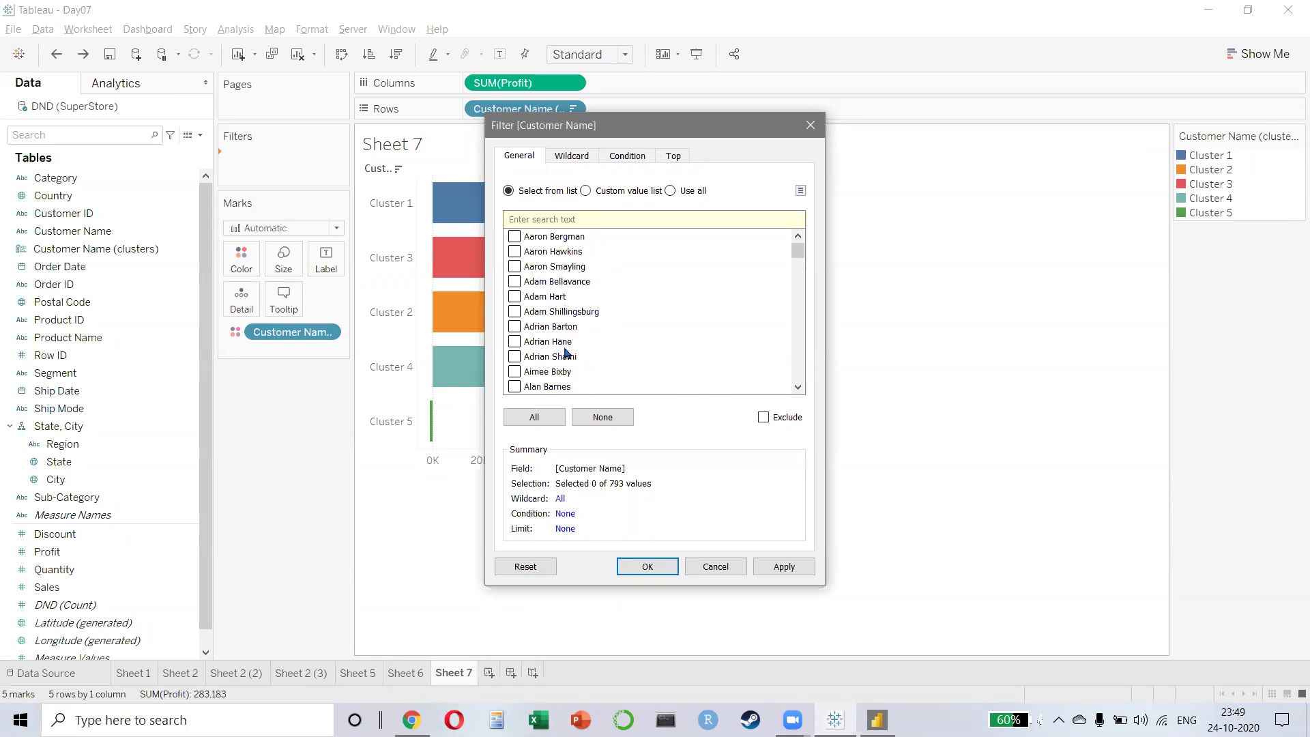
{"action": "left_click", "coordinate": [615, 221]}
{"action": "type", "text": "SEAN"}
{"action": "left_click", "coordinate": [514, 266]}
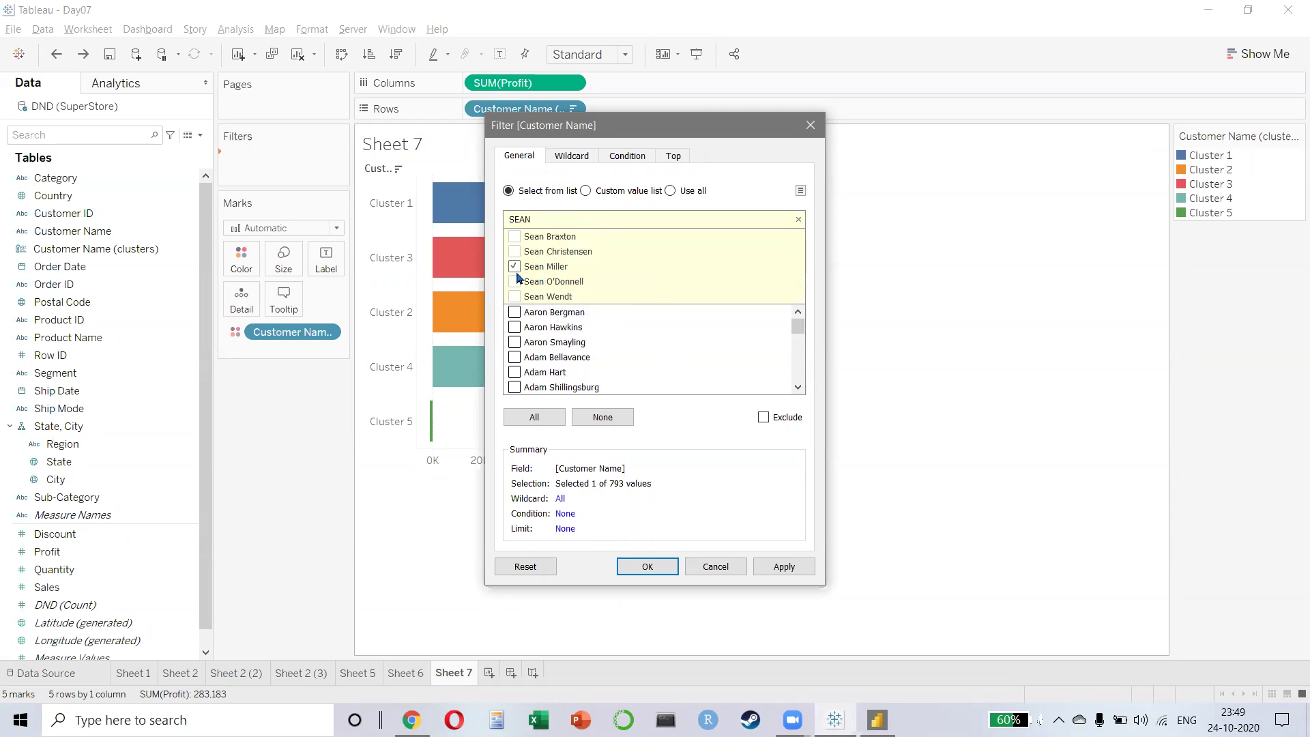
{"action": "left_click", "coordinate": [764, 418]}
{"action": "left_click", "coordinate": [768, 573]}
{"action": "left_click", "coordinate": [640, 567]}
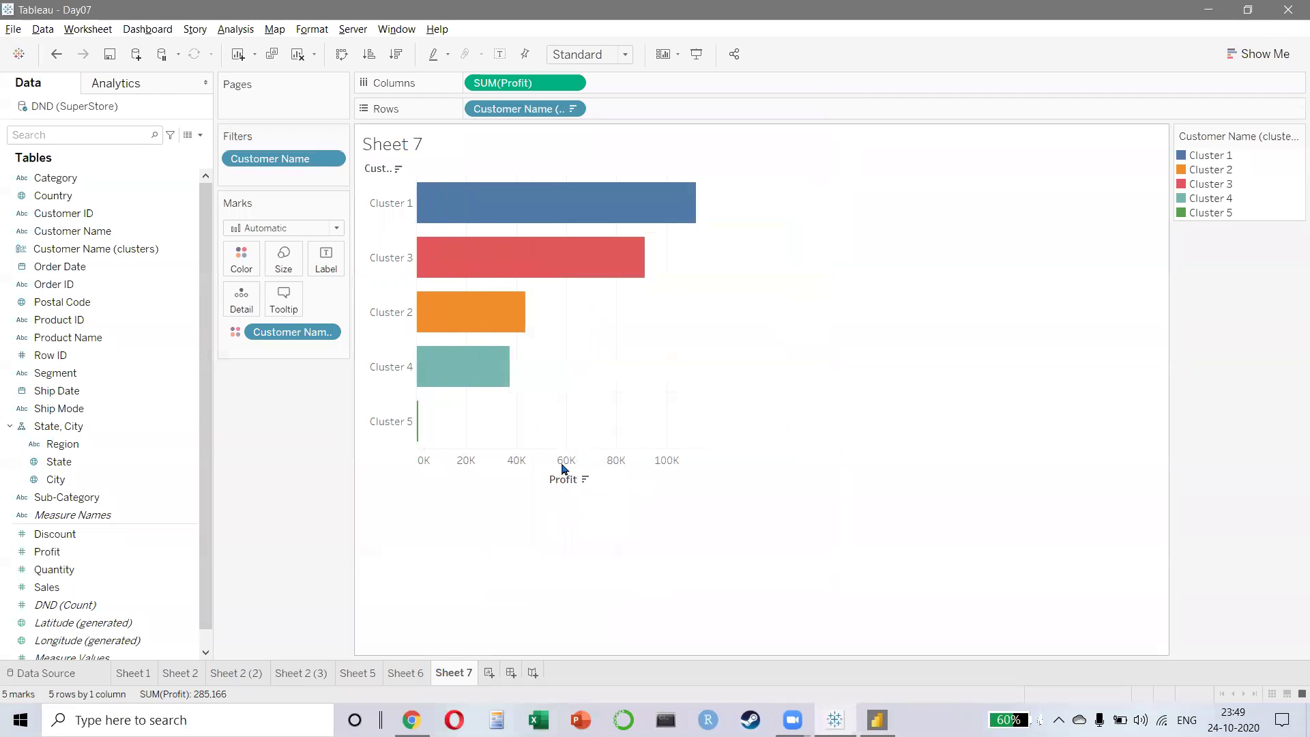
- Undo and redo the outlier exclusion to compare the profit bars, leaving it undone on Sheet 7 and applied on Sheet 6
{"action": "key", "text": "ctrl+z"}
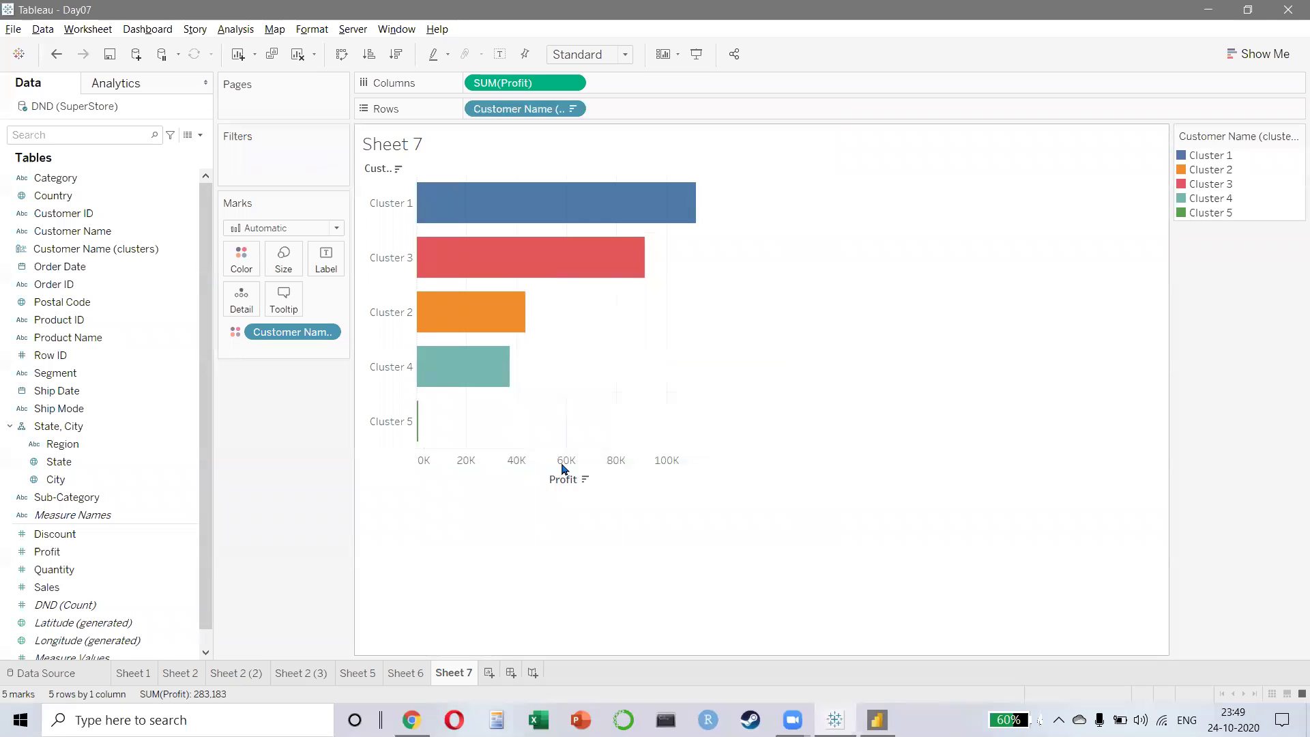
{"action": "key", "text": "ctrl+y"}
{"action": "key", "text": "ctrl+z"}
{"action": "key", "text": "ctrl+y"}
{"action": "key", "text": "ctrl+z"}
{"action": "key", "text": "ctrl+y"}
{"action": "key", "text": "ctrl+z"}
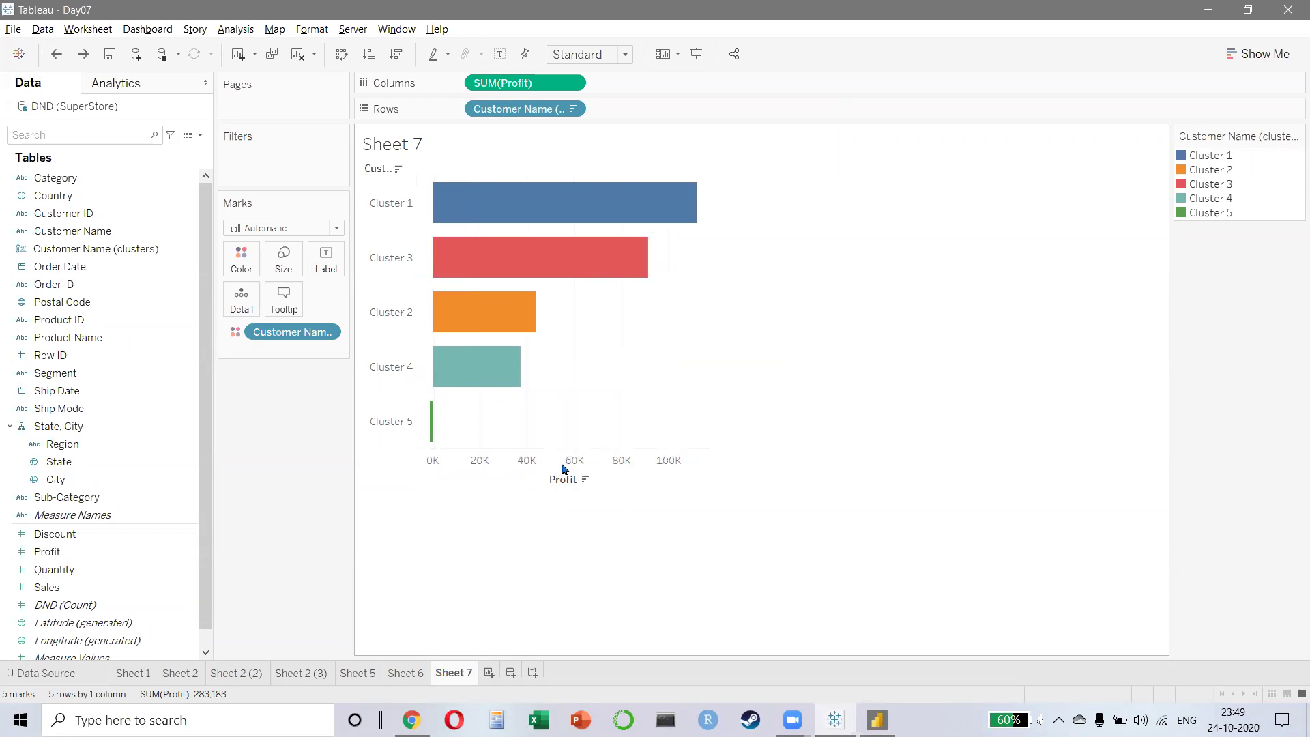
{"action": "key", "text": "ctrl+z"}
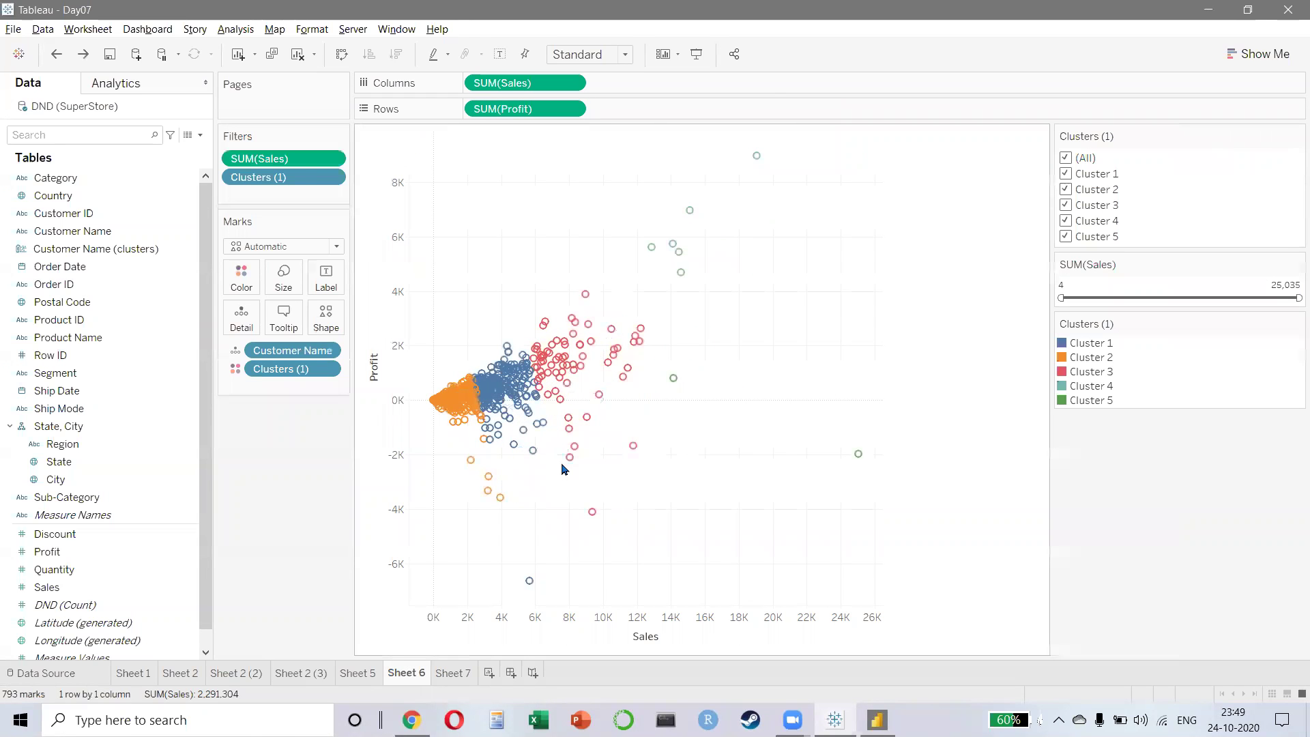
{"action": "key", "text": "ctrl+z"}
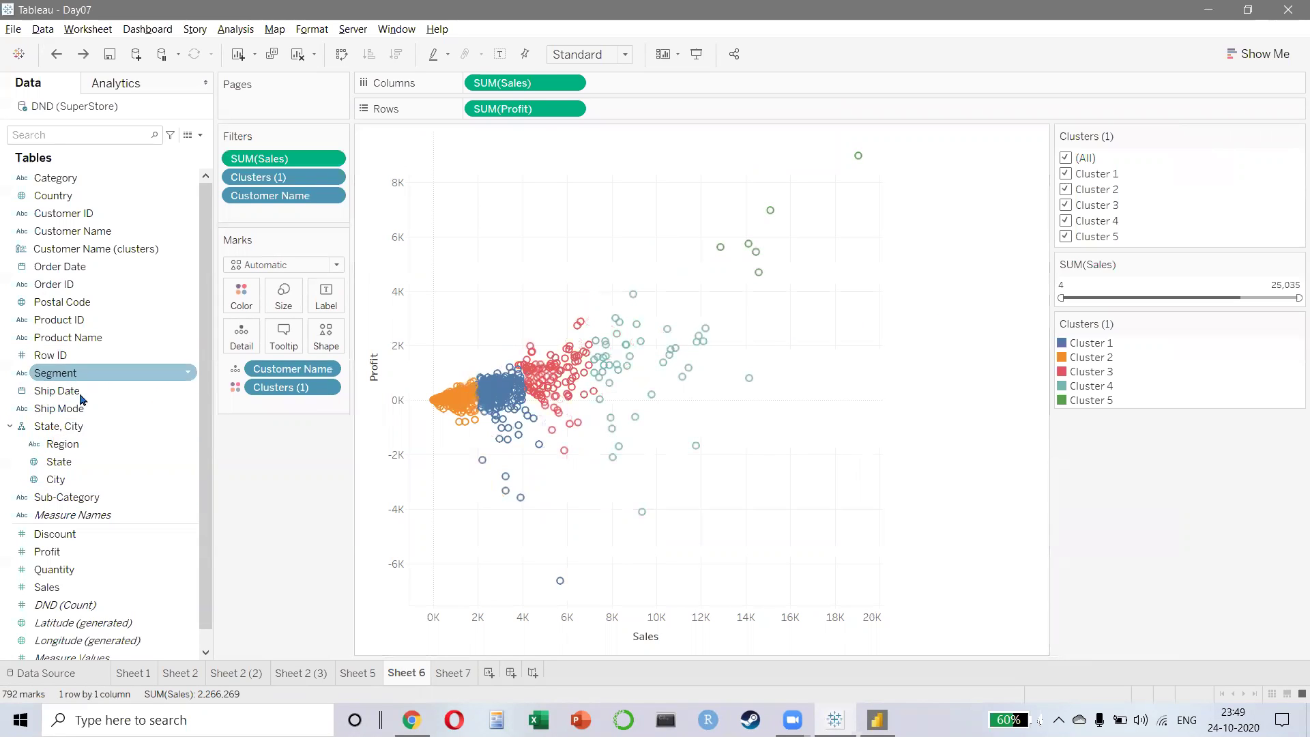
- Split Sheet 6's scatter plot into columns by Region, and inspect the Cluster 5 mark in West in presentation mode
{"action": "left_click_drag", "start_coordinate": [60, 448], "coordinate": [479, 90]}
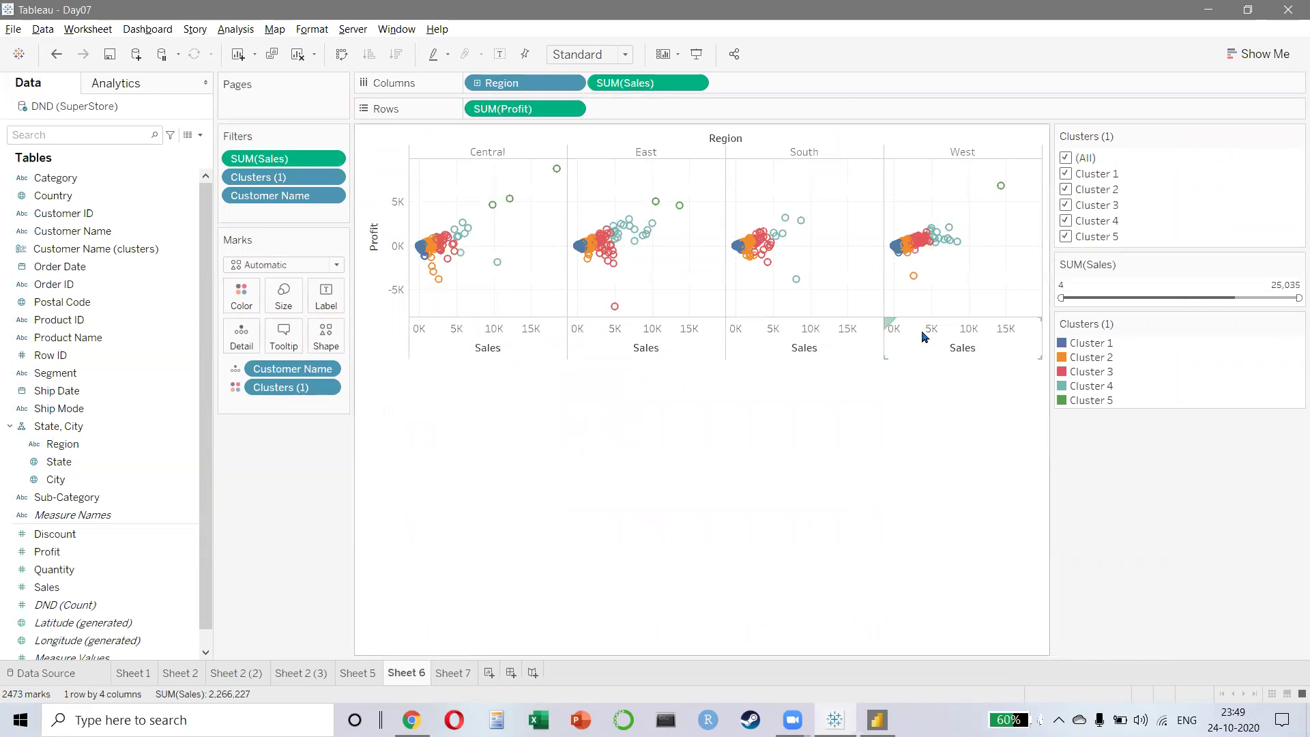
{"action": "key", "text": "F7"}
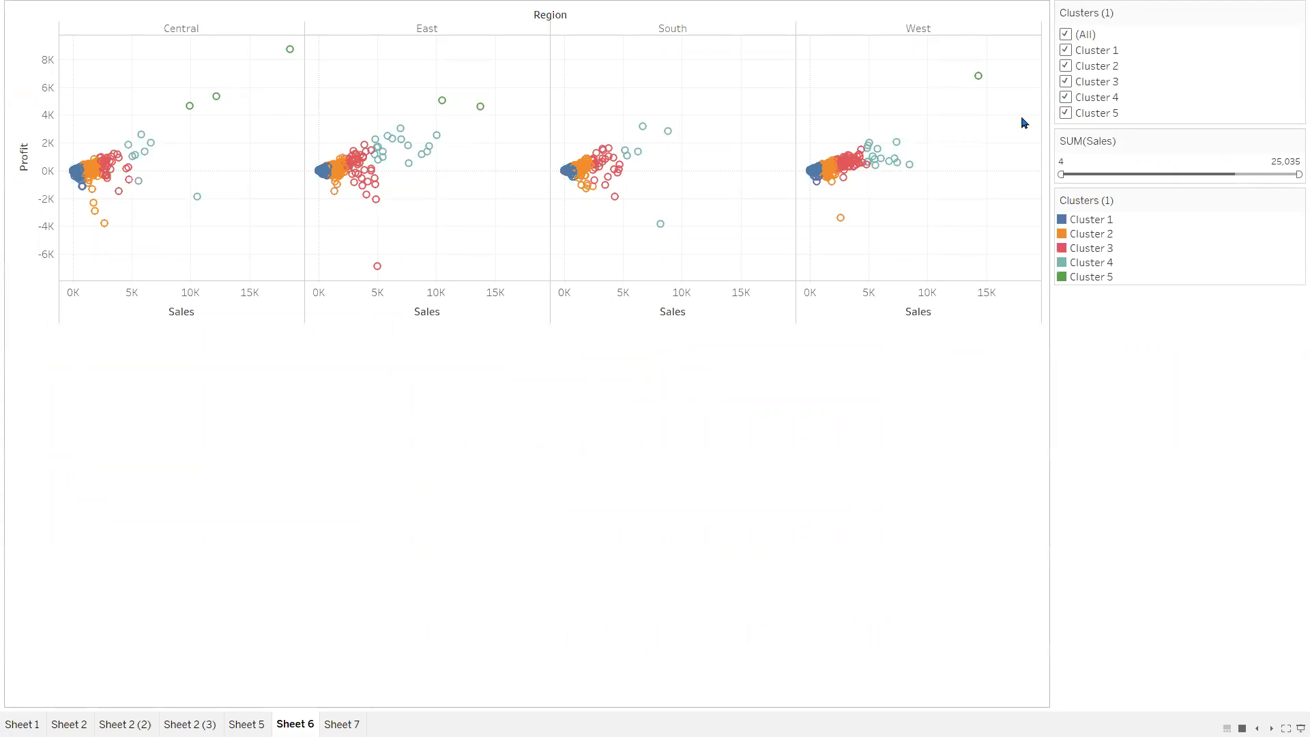
{"action": "mouse_move", "coordinate": [848, 176]}
{"action": "mouse_move", "coordinate": [979, 80]}
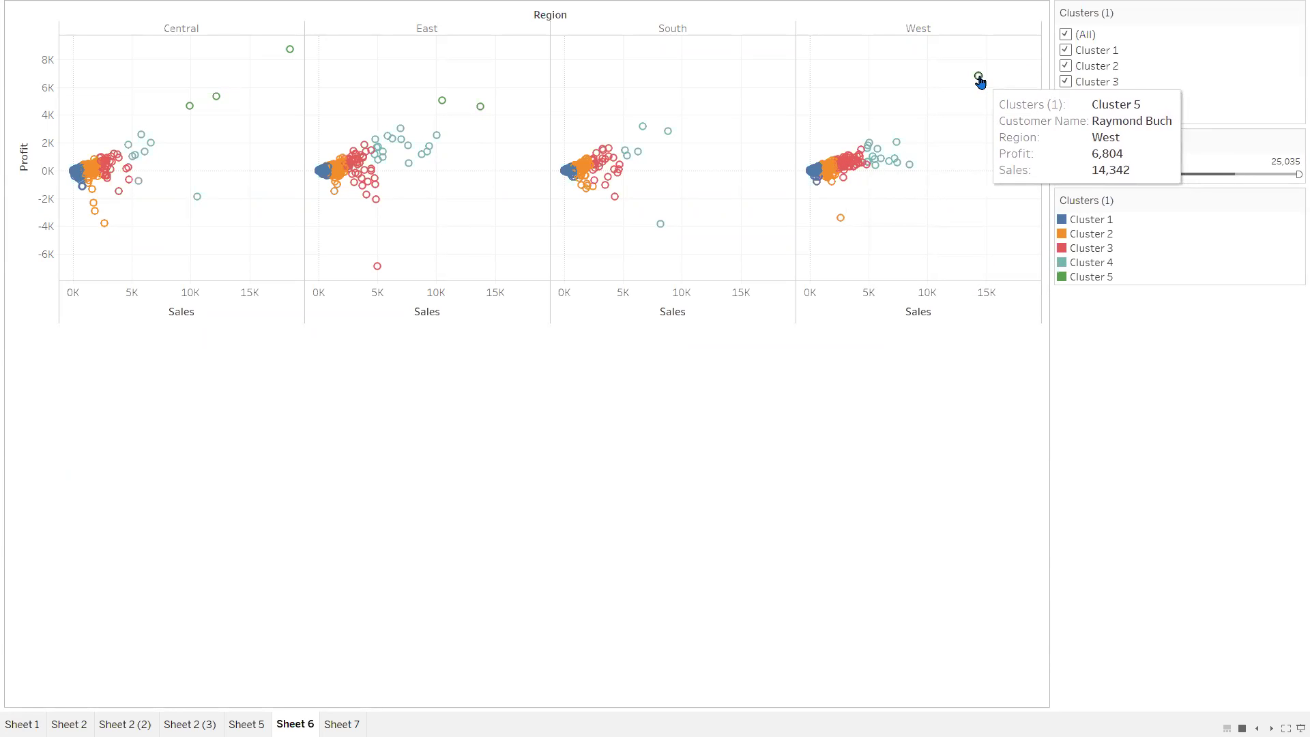
{"action": "right_click", "coordinate": [979, 80]}
{"action": "left_click", "coordinate": [1054, 290]}
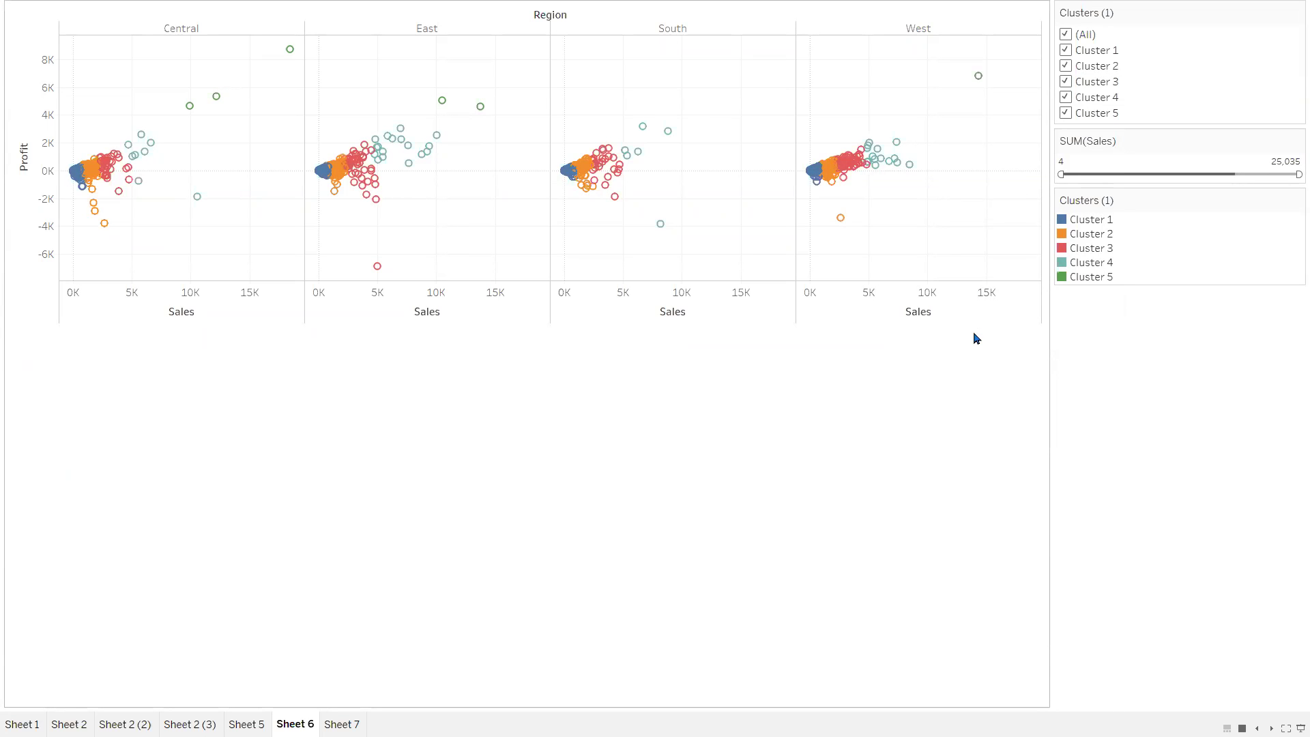
- Leave presentation mode and remove the Customer Name filter from Sheet 6
{"action": "key", "text": "Escape"}
{"action": "left_click_drag", "start_coordinate": [296, 209], "coordinate": [312, 513]}
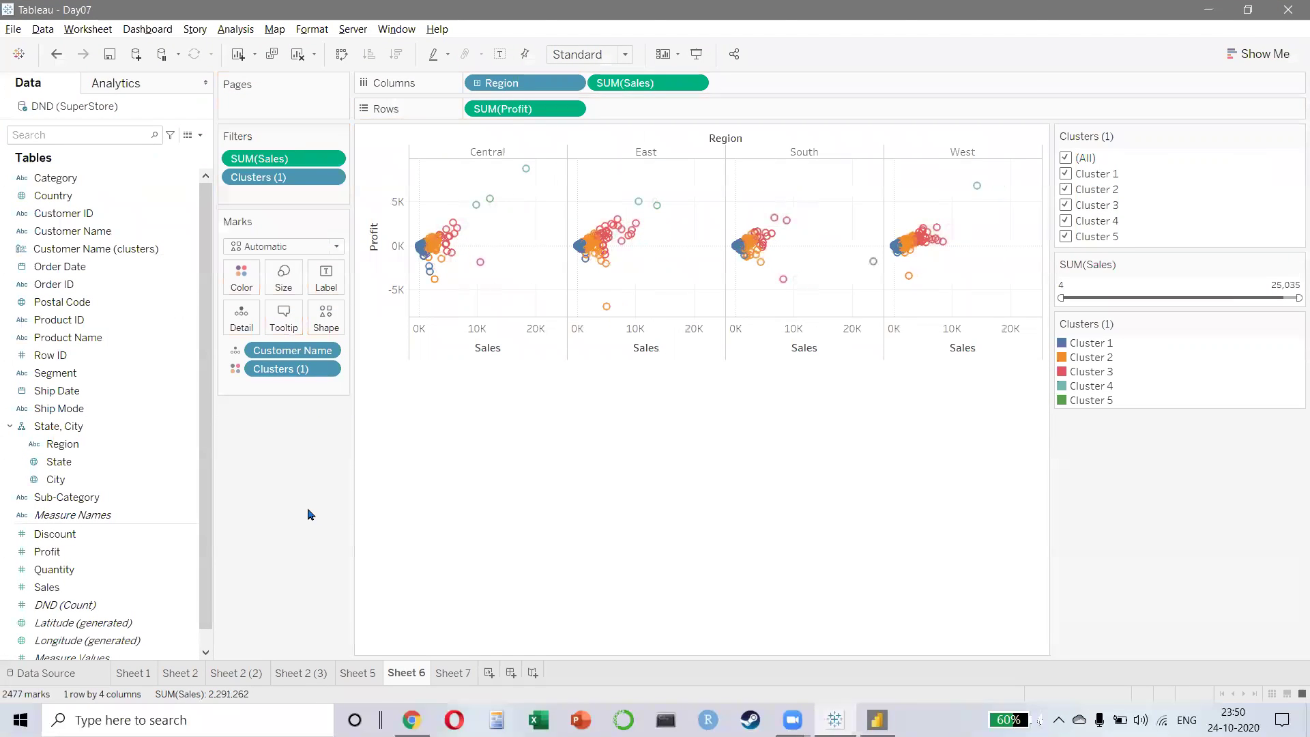
- Remove the Region split from Sheet 6's scatter plot
{"action": "left_click_drag", "start_coordinate": [501, 82], "coordinate": [400, 406]}
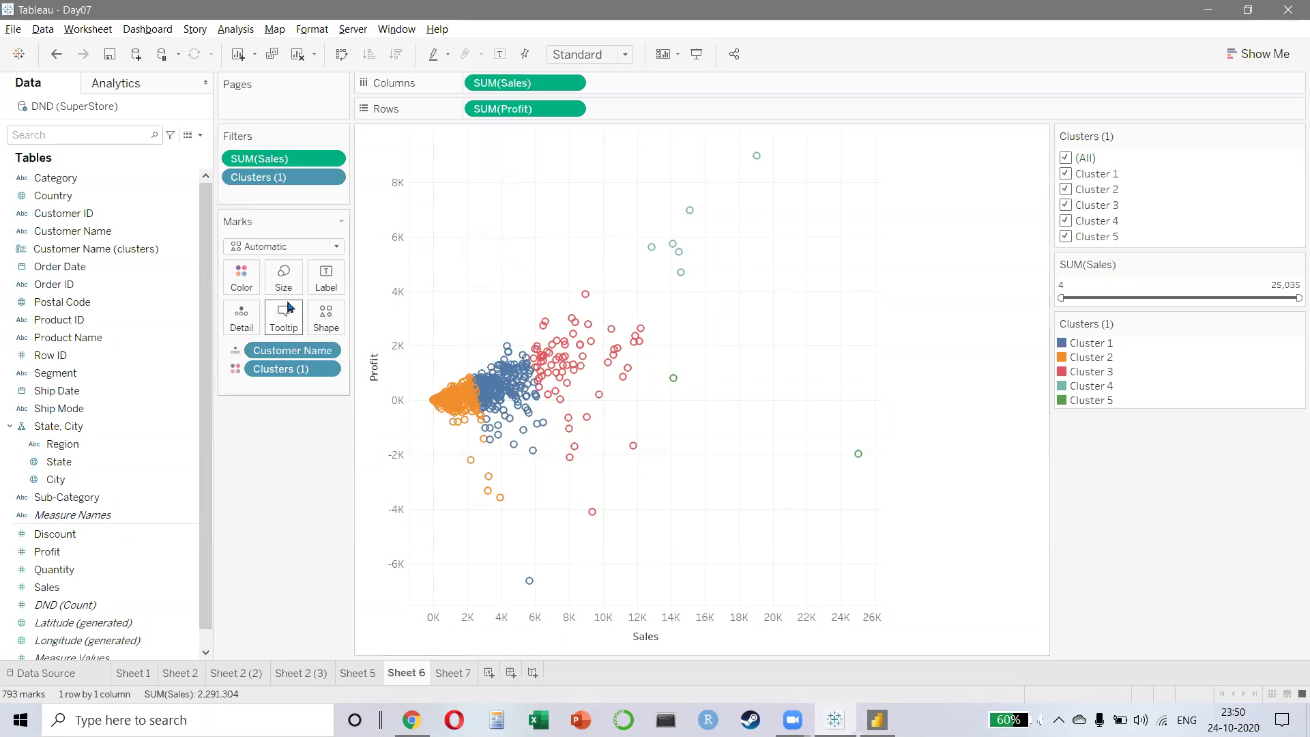
- Create a new worksheet with a scatter plot of Sales against Profit, detailed by Customer Name
{"action": "left_click", "coordinate": [488, 673]}
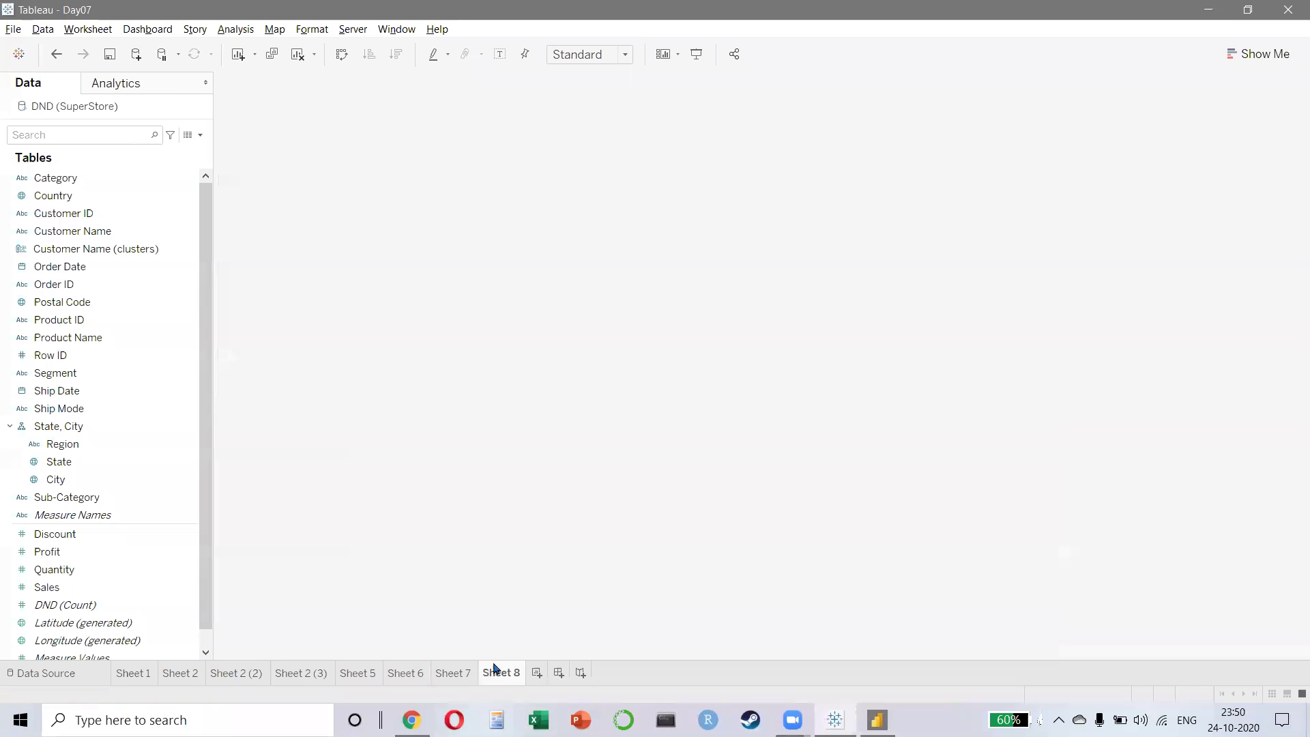
{"action": "double_click", "coordinate": [69, 552]}
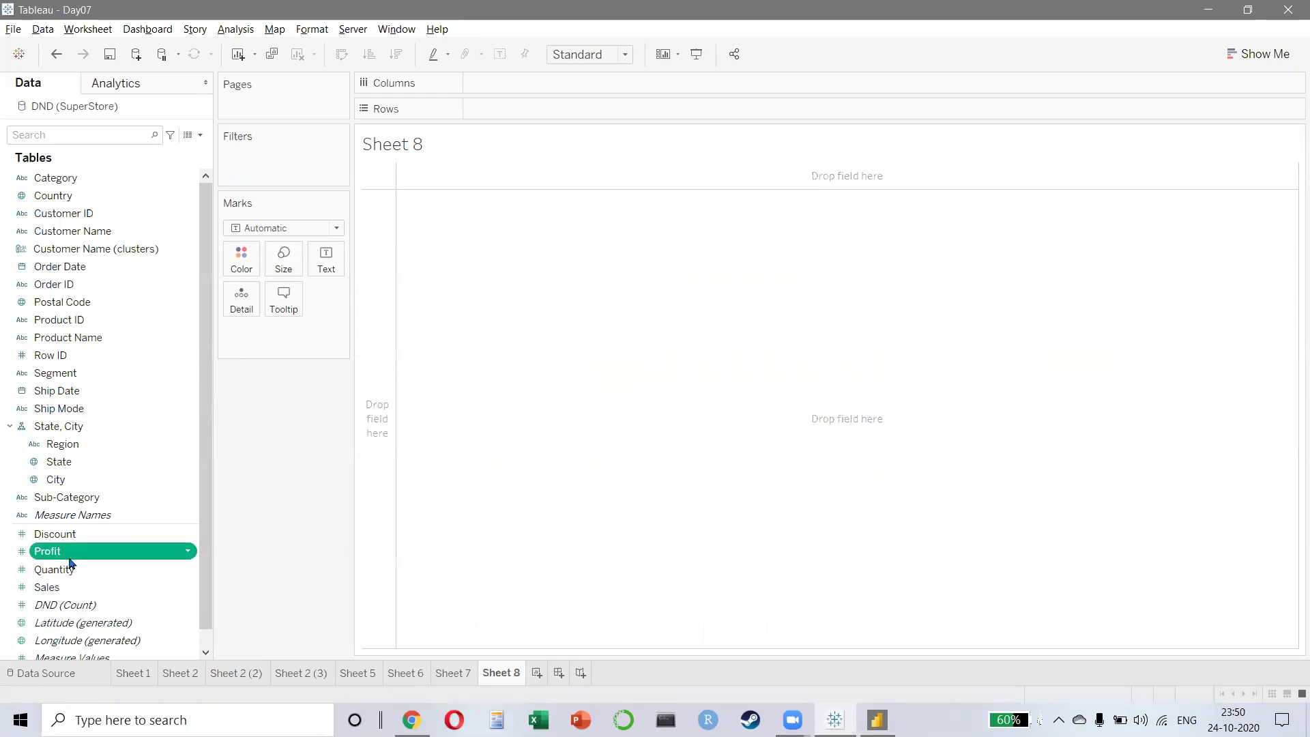
{"action": "double_click", "coordinate": [58, 587]}
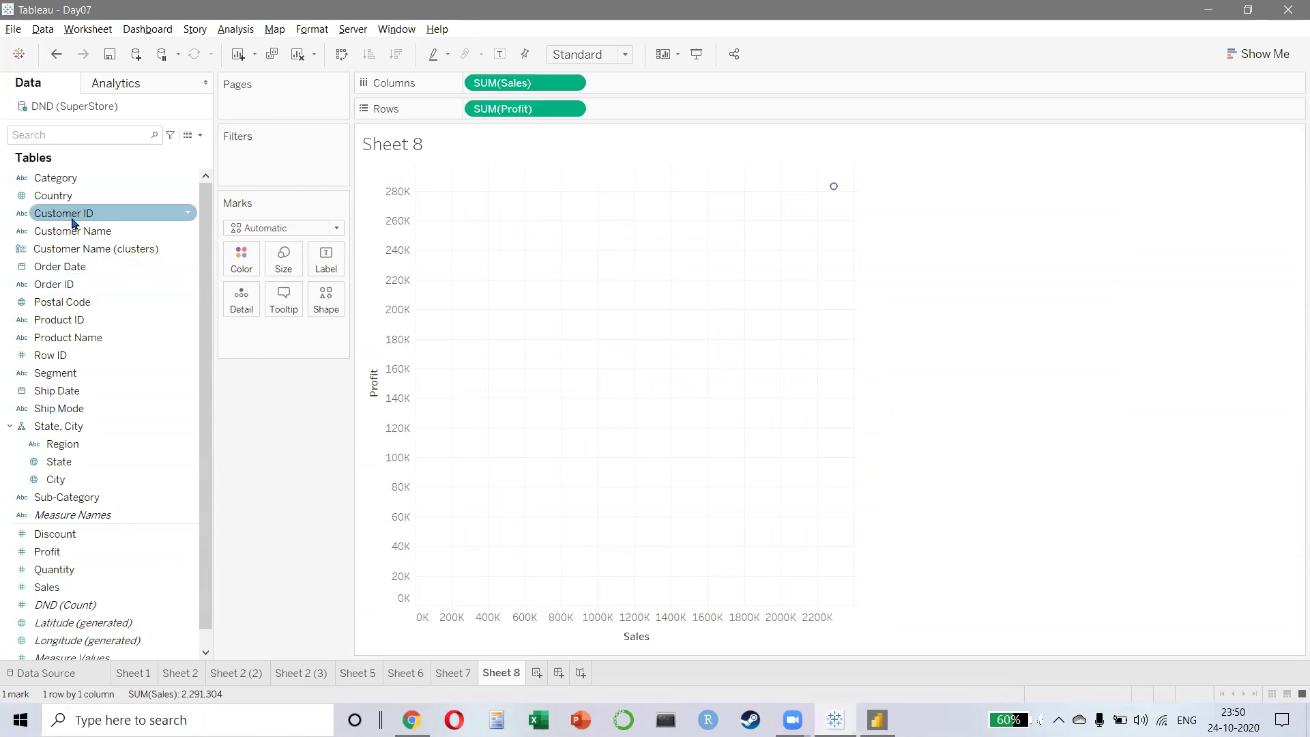
{"action": "left_click_drag", "start_coordinate": [72, 232], "coordinate": [232, 305]}
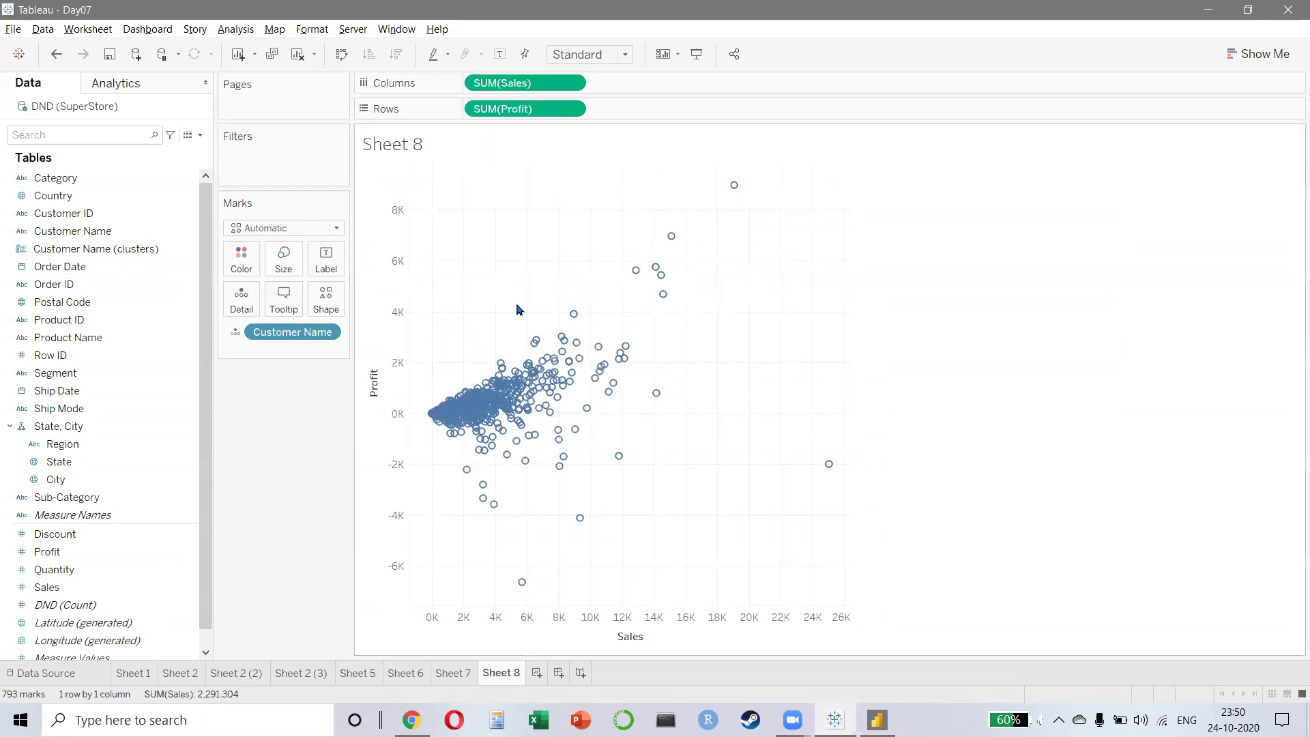
- Cluster the scatter plot's customers by Profit and Sales, keeping the number of clusters on Automatic
{"action": "left_click", "coordinate": [112, 85]}
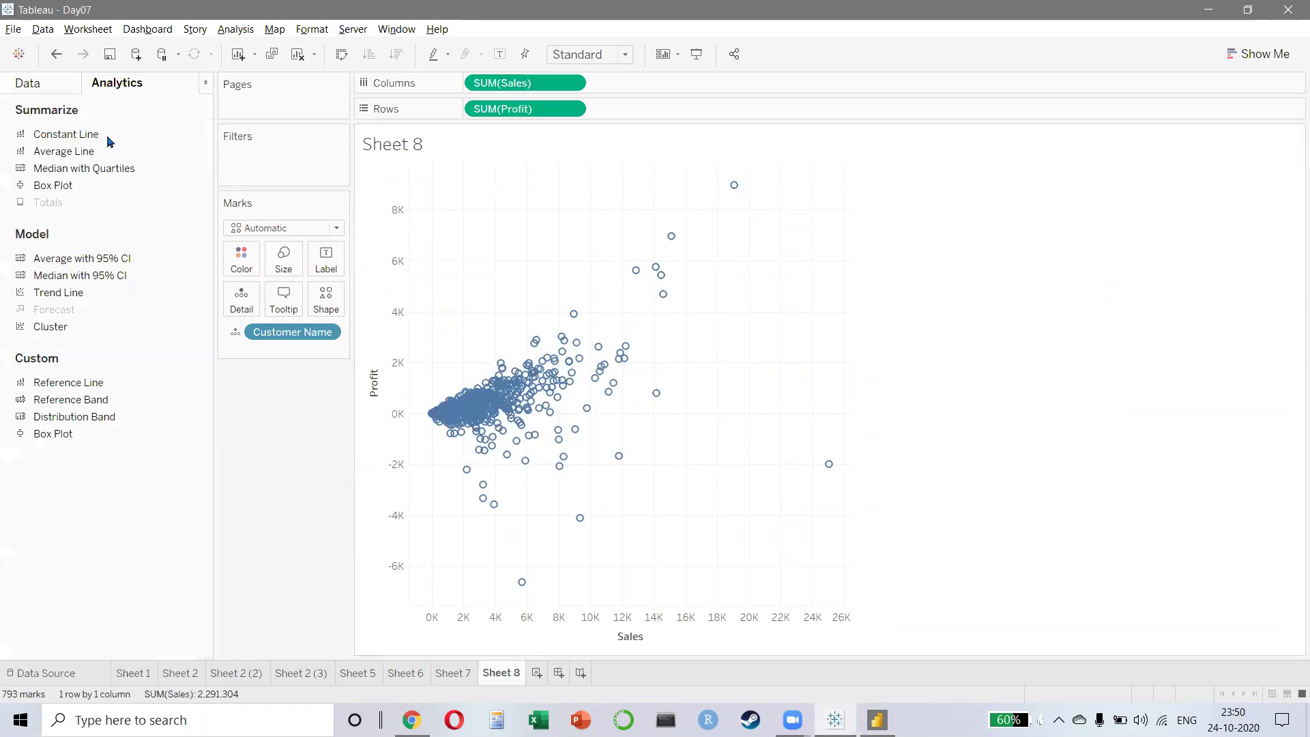
{"action": "left_click_drag", "start_coordinate": [52, 327], "coordinate": [484, 204]}
{"action": "key", "text": "ctrl"}
{"action": "key", "text": "ctrl"}
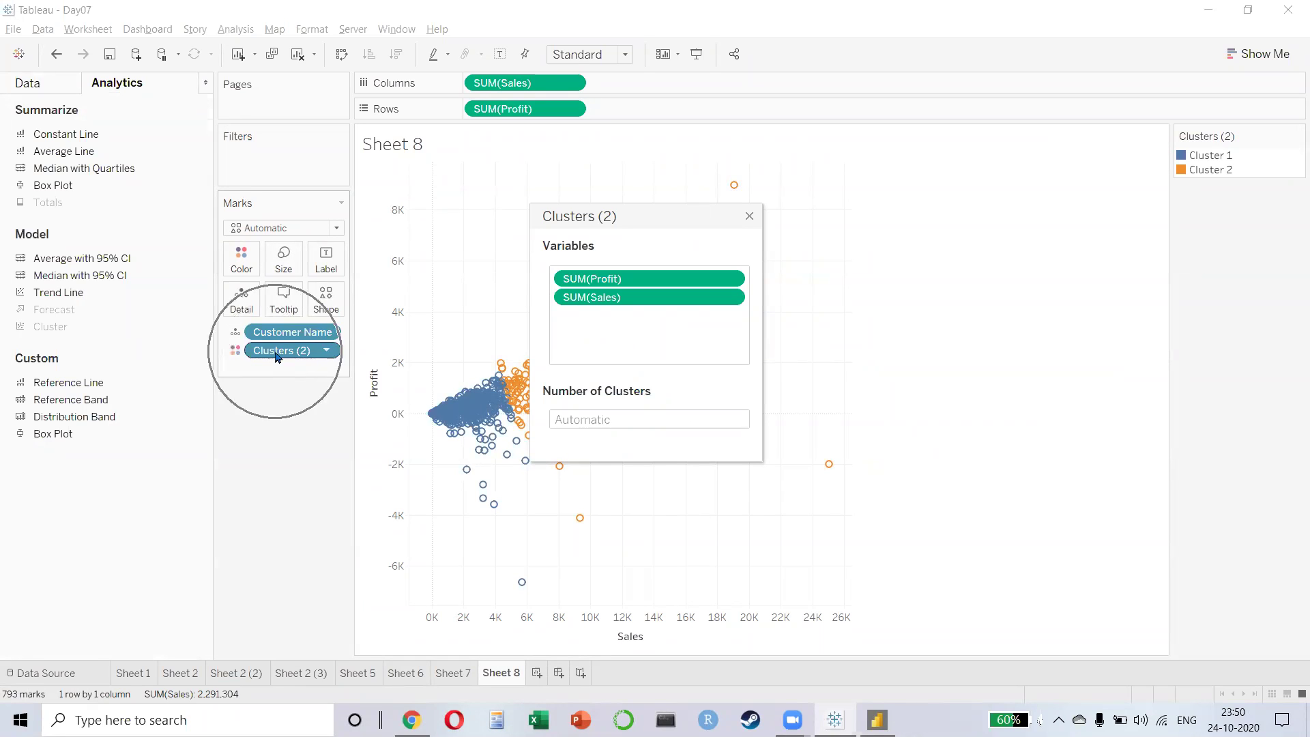
{"action": "left_click", "coordinate": [748, 213]}
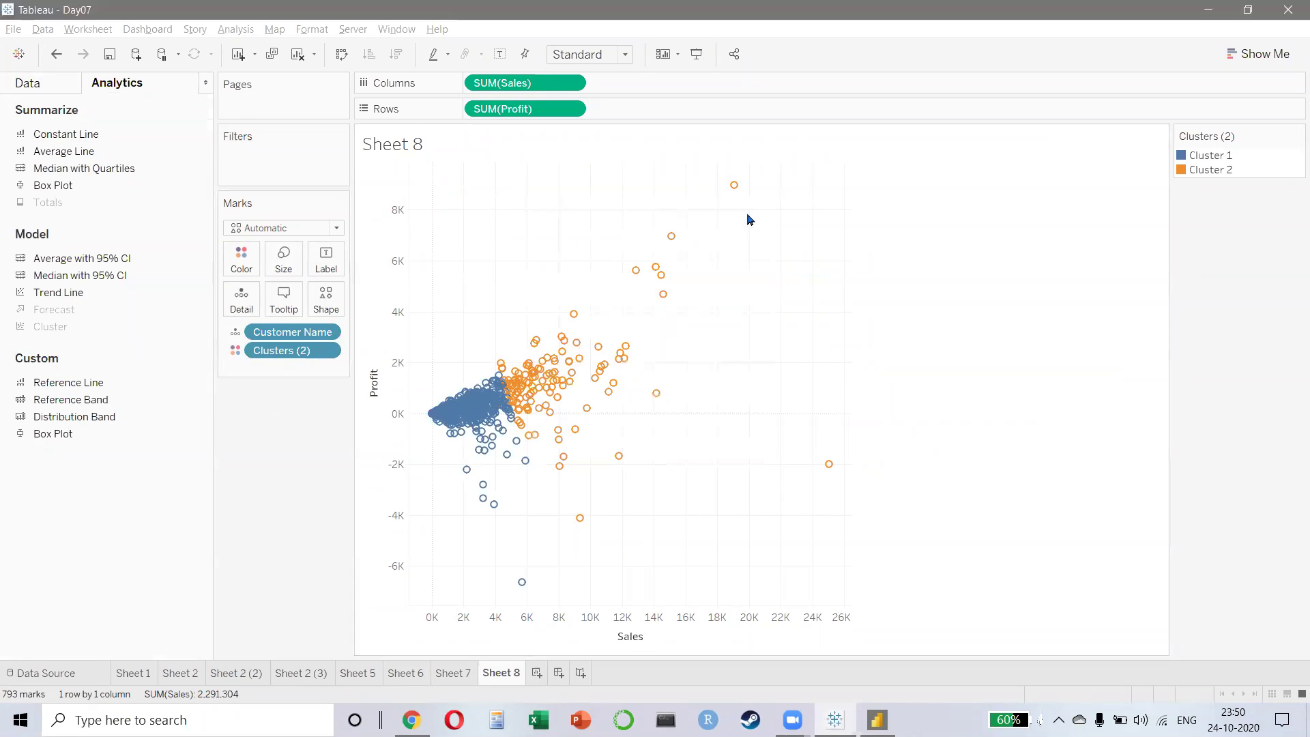
- Try saving Clusters (2) as a data source field, undo it, and delete Sheet 8
{"action": "left_click", "coordinate": [28, 83]}
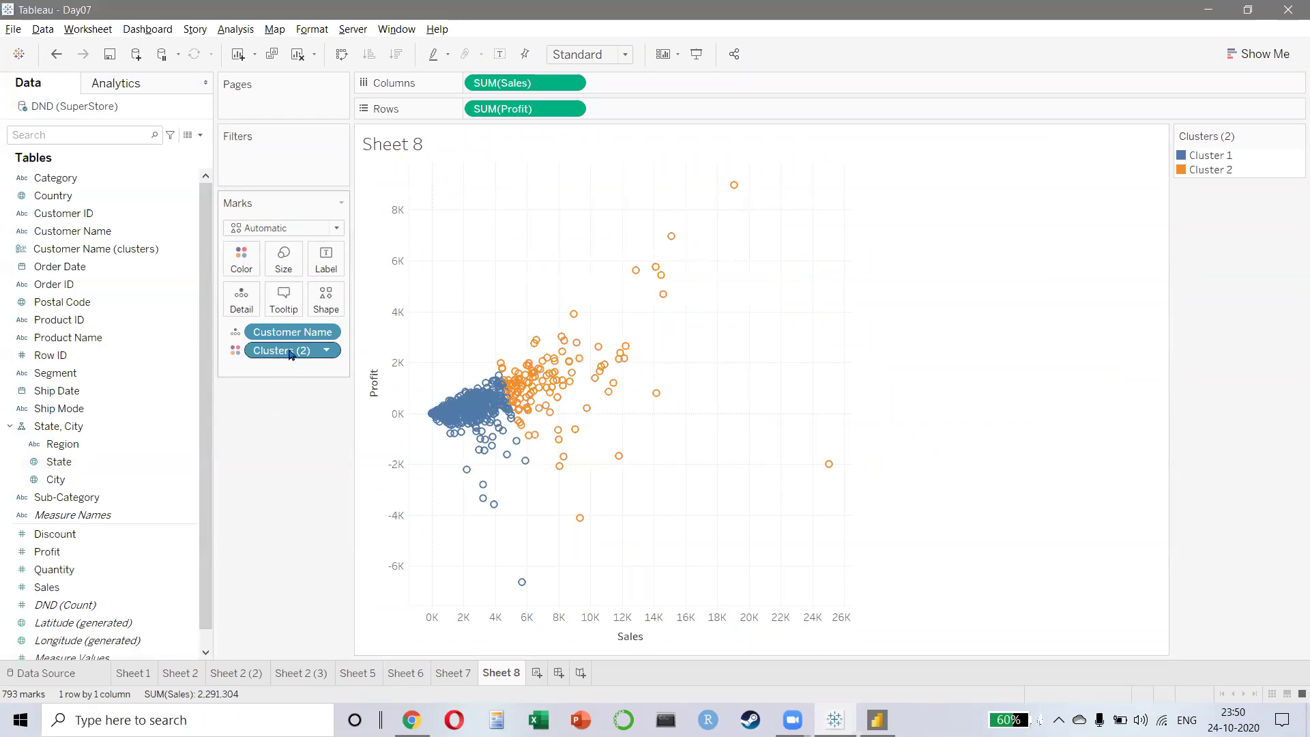
{"action": "left_click_drag", "start_coordinate": [289, 353], "coordinate": [100, 340]}
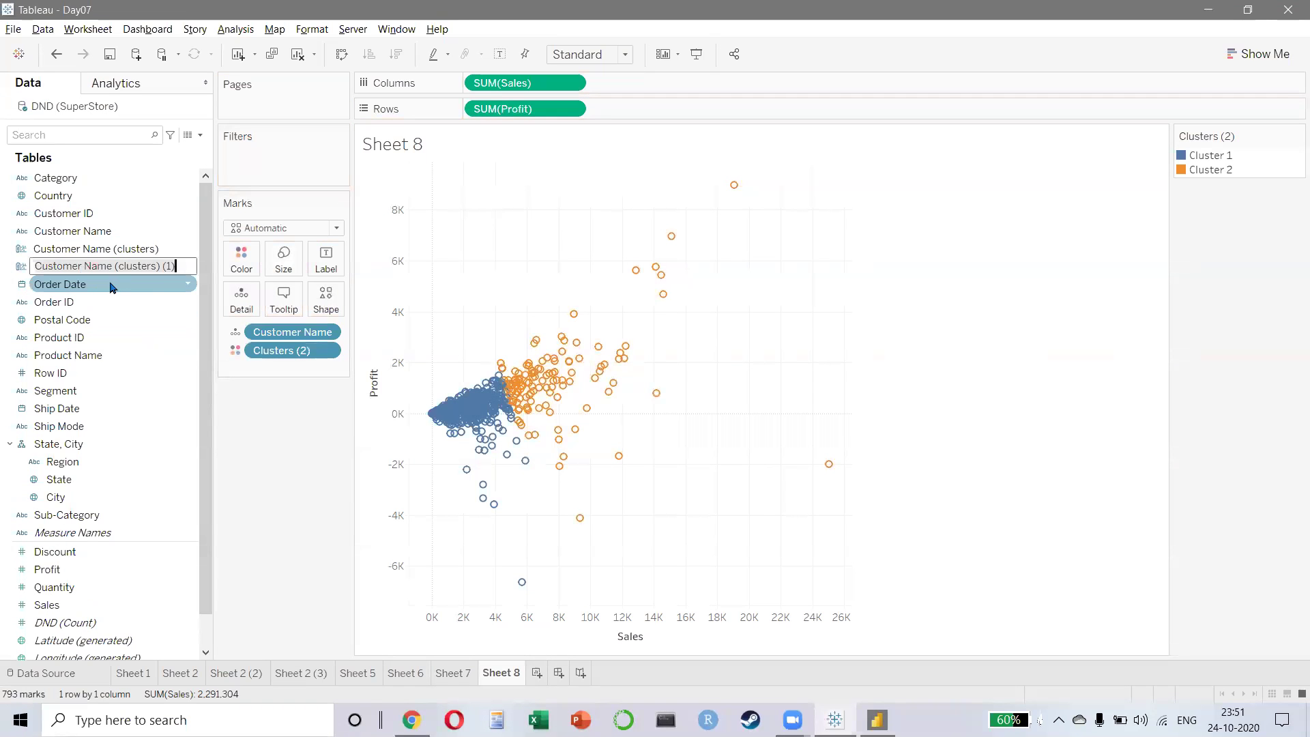
{"action": "left_click", "coordinate": [277, 421]}
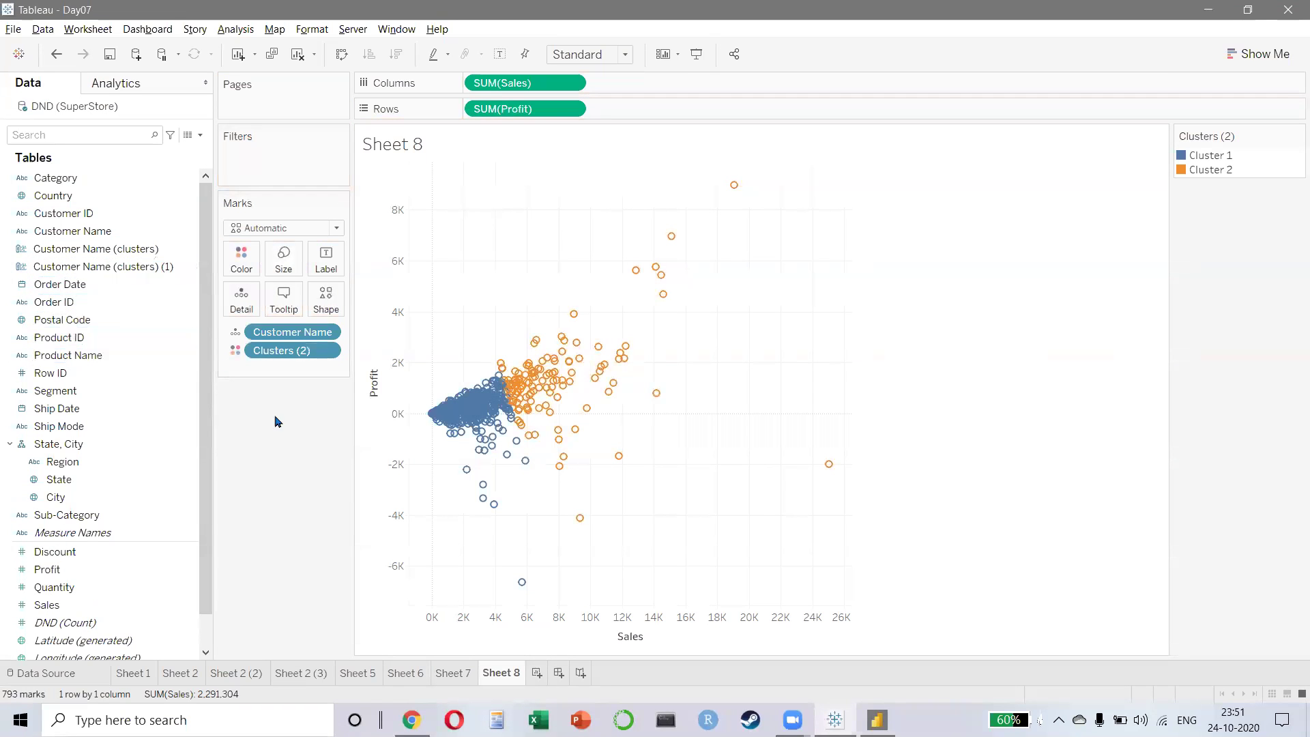
{"action": "key", "text": "ctrl+z"}
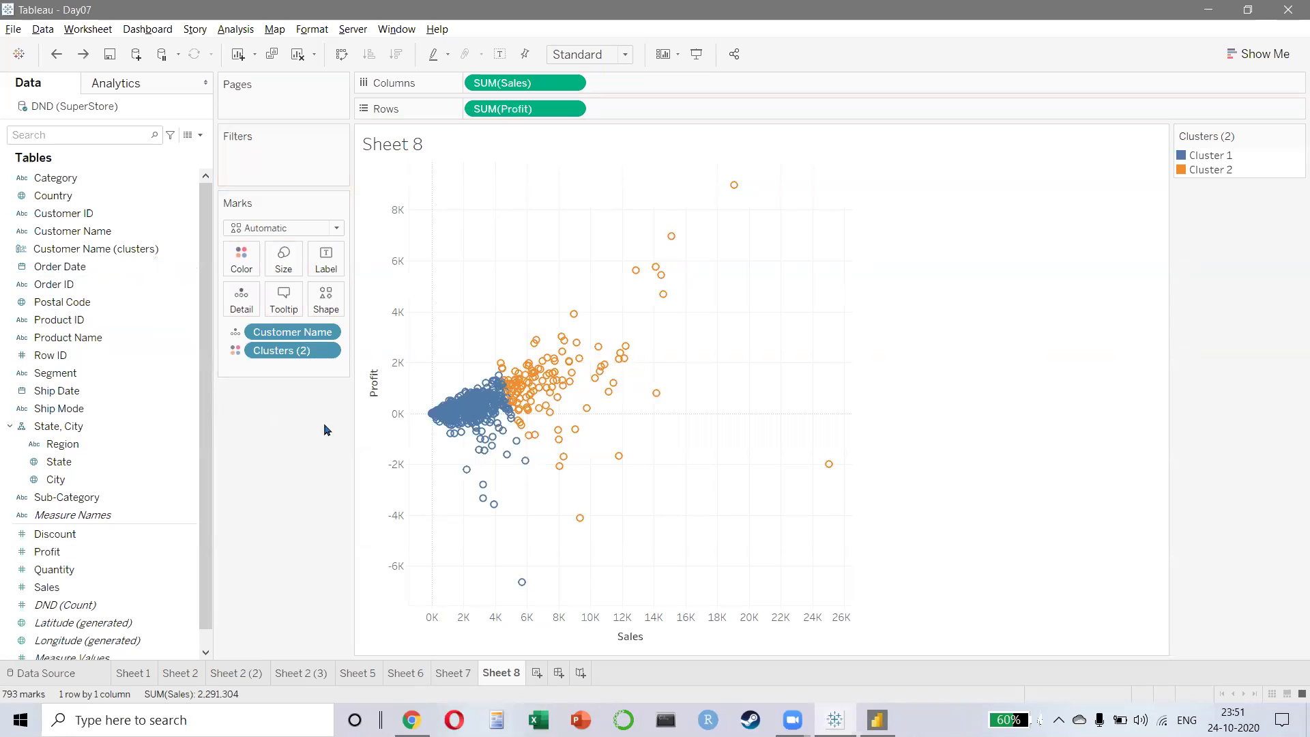
{"action": "right_click", "coordinate": [487, 674]}
{"action": "left_click", "coordinate": [526, 508]}
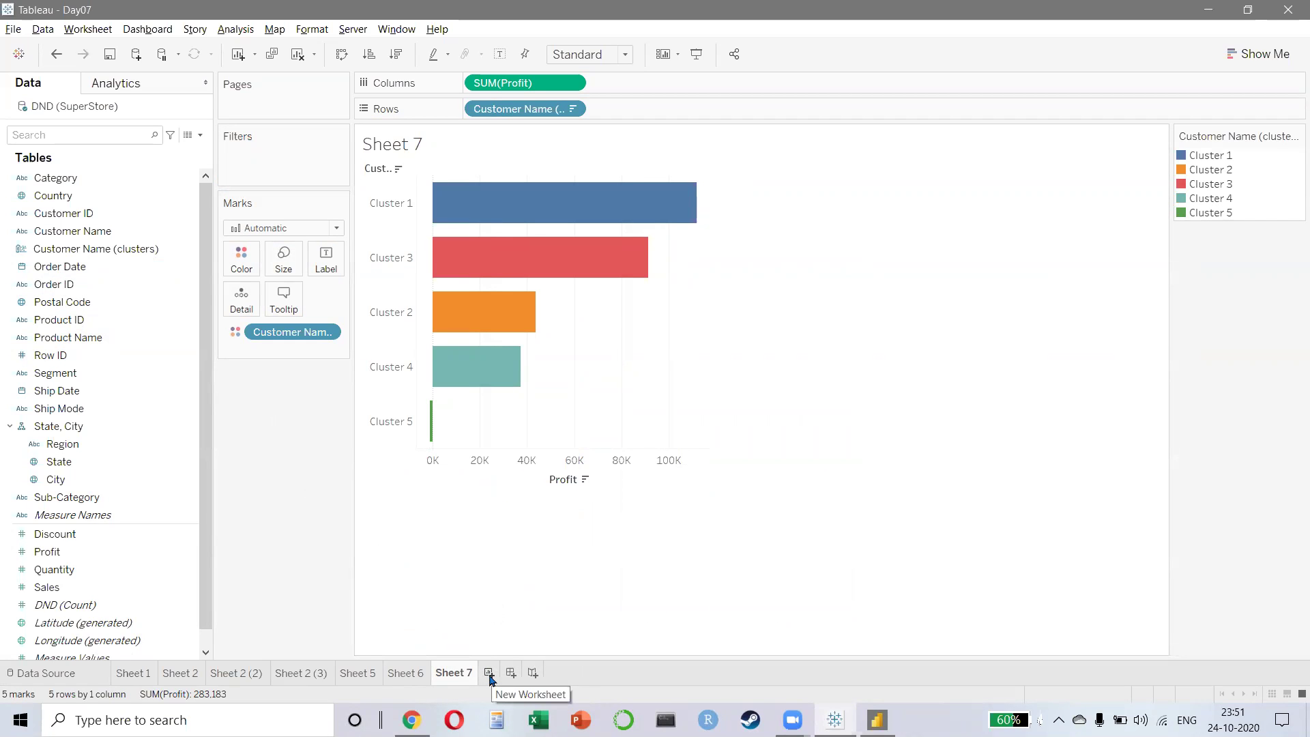
- Switch to Power BI and undo the cluster legend on the Sales and Profit scatter chart
{"action": "key", "text": "alt+Tab"}
{"action": "key", "text": "alt+Tab"}
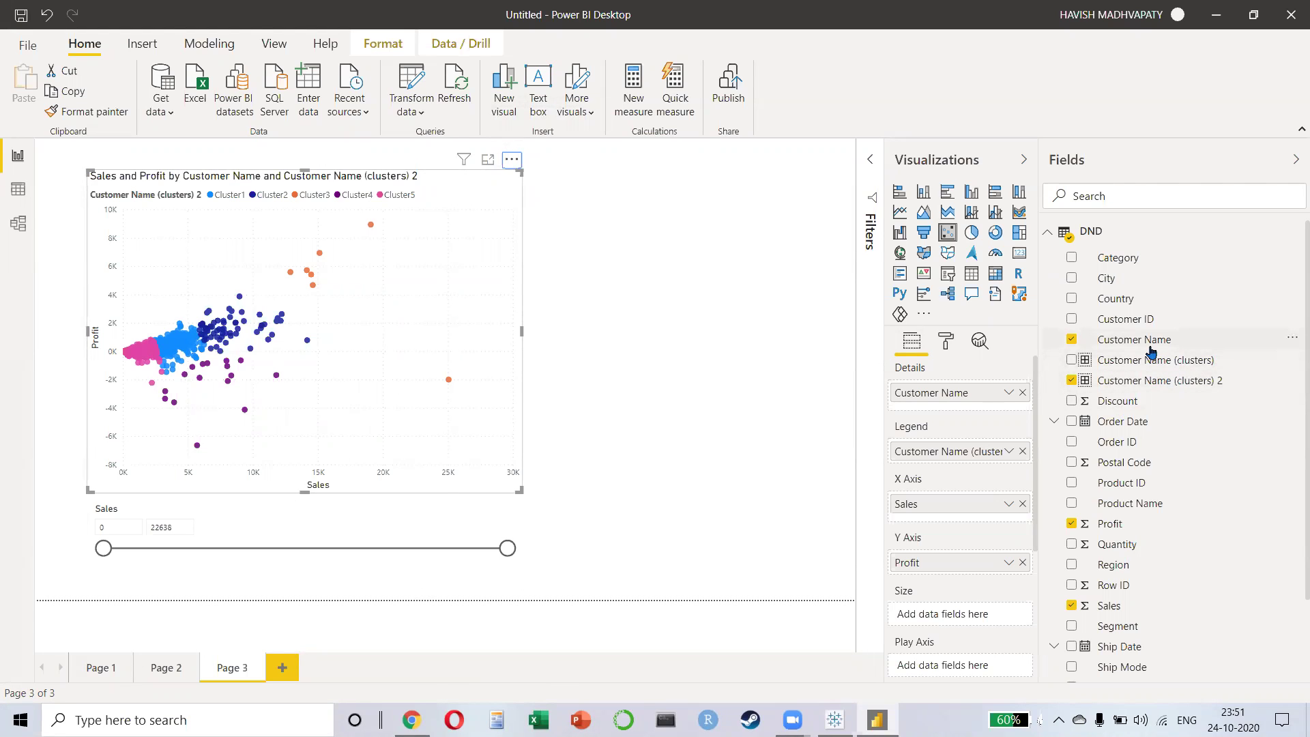
{"action": "key", "text": "ctrl+z"}
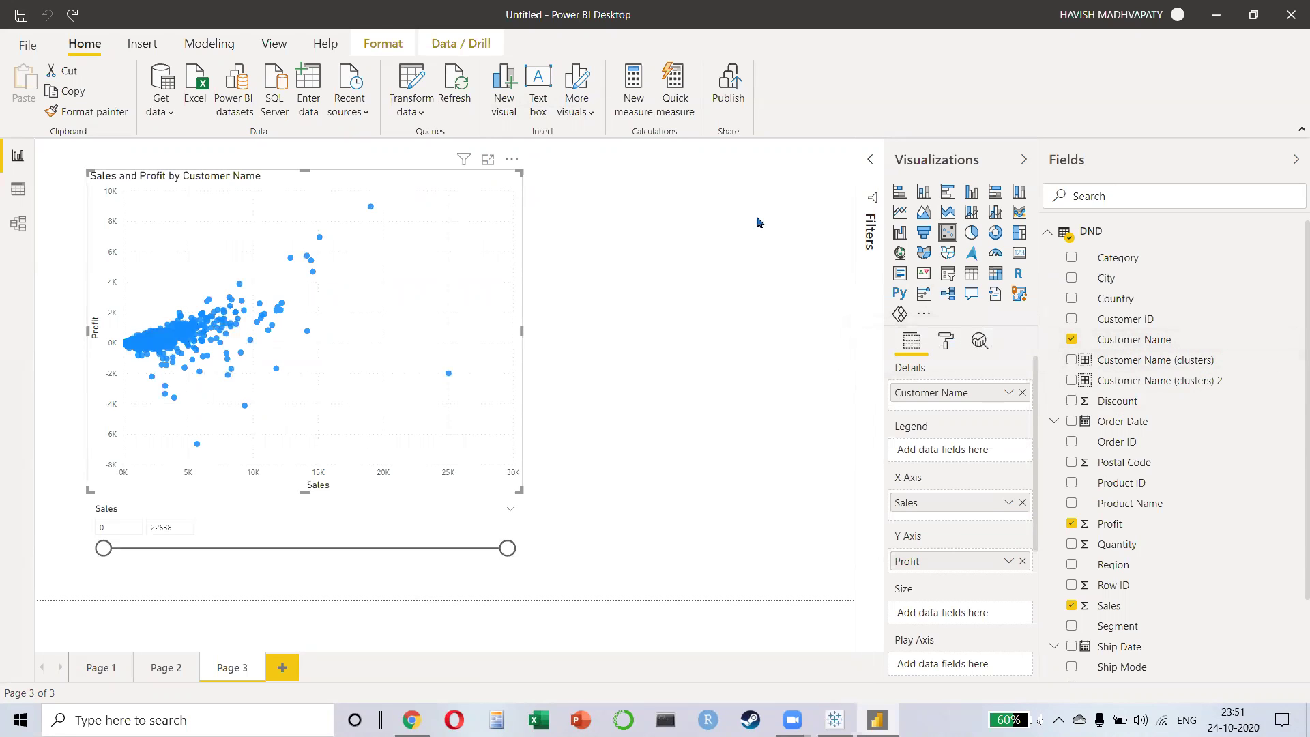
- Delete the Customer Name (clusters) 2 and Customer Name (clusters) fields from the DND table
{"action": "left_click", "coordinate": [1290, 381]}
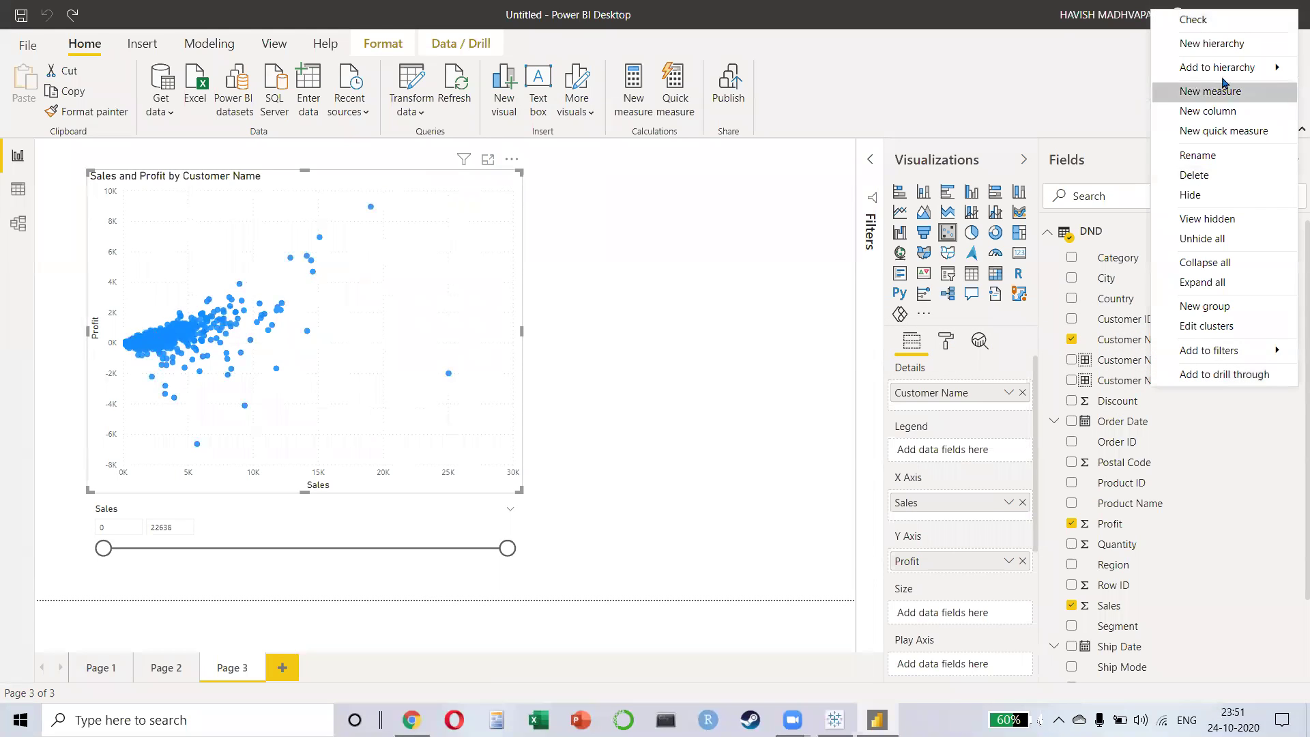
{"action": "left_click", "coordinate": [1188, 177]}
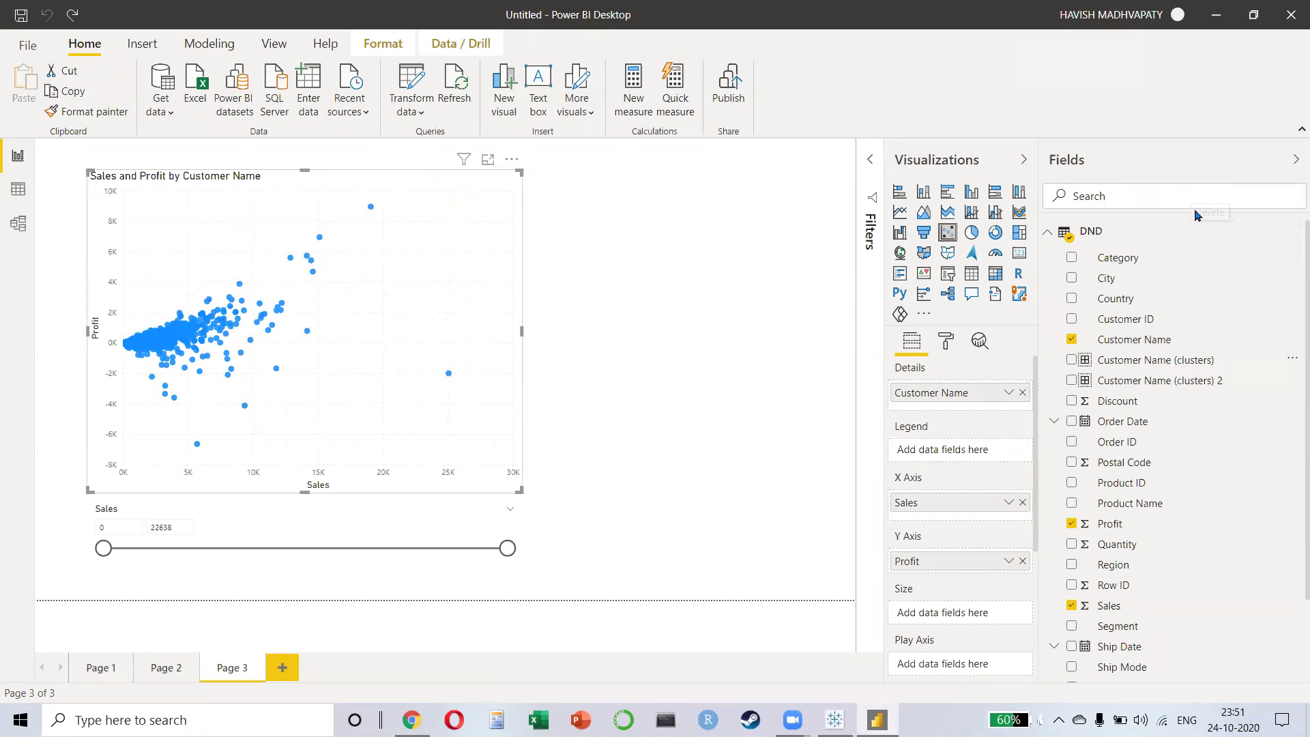
{"action": "left_click", "coordinate": [750, 386]}
{"action": "left_click", "coordinate": [1292, 362]}
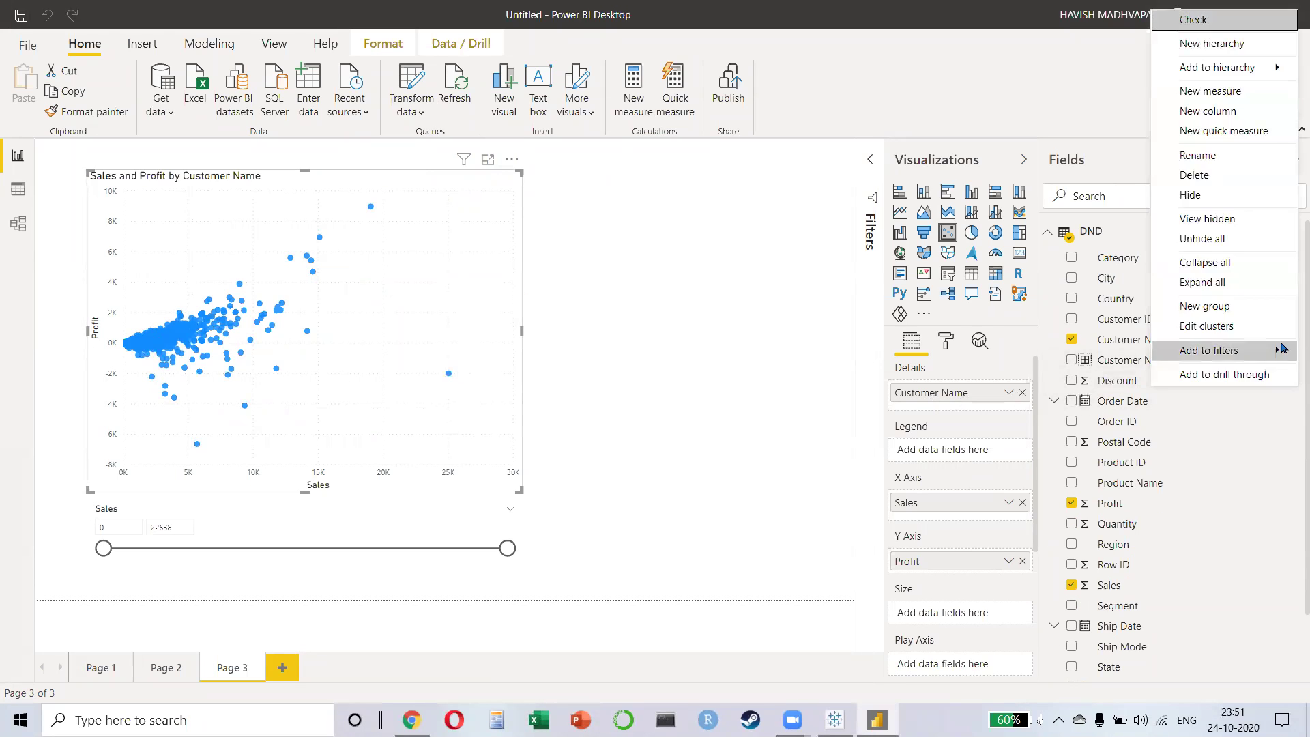
{"action": "left_click", "coordinate": [1246, 176]}
{"action": "left_click", "coordinate": [733, 384]}
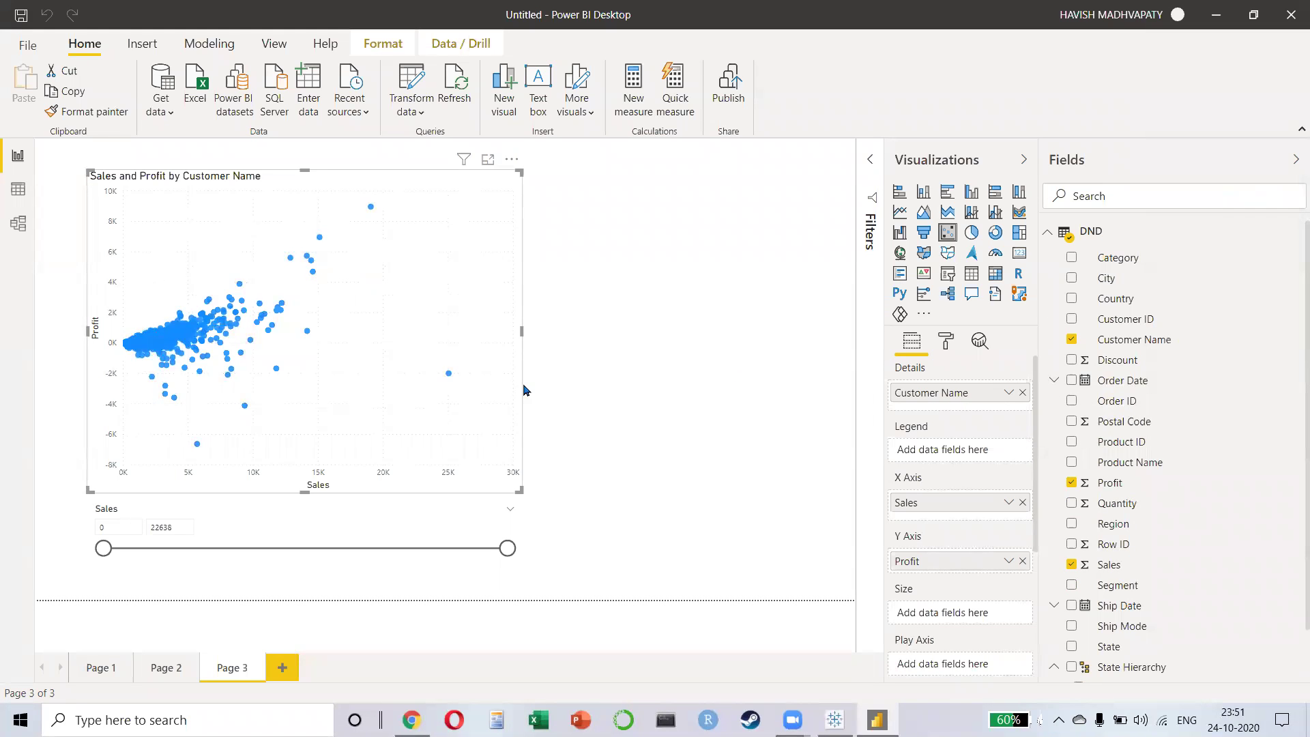
- Automatically find clusters for Customer Name in the Sales and Profit scatter chart, accepting the default settings
{"action": "left_click", "coordinate": [511, 159]}
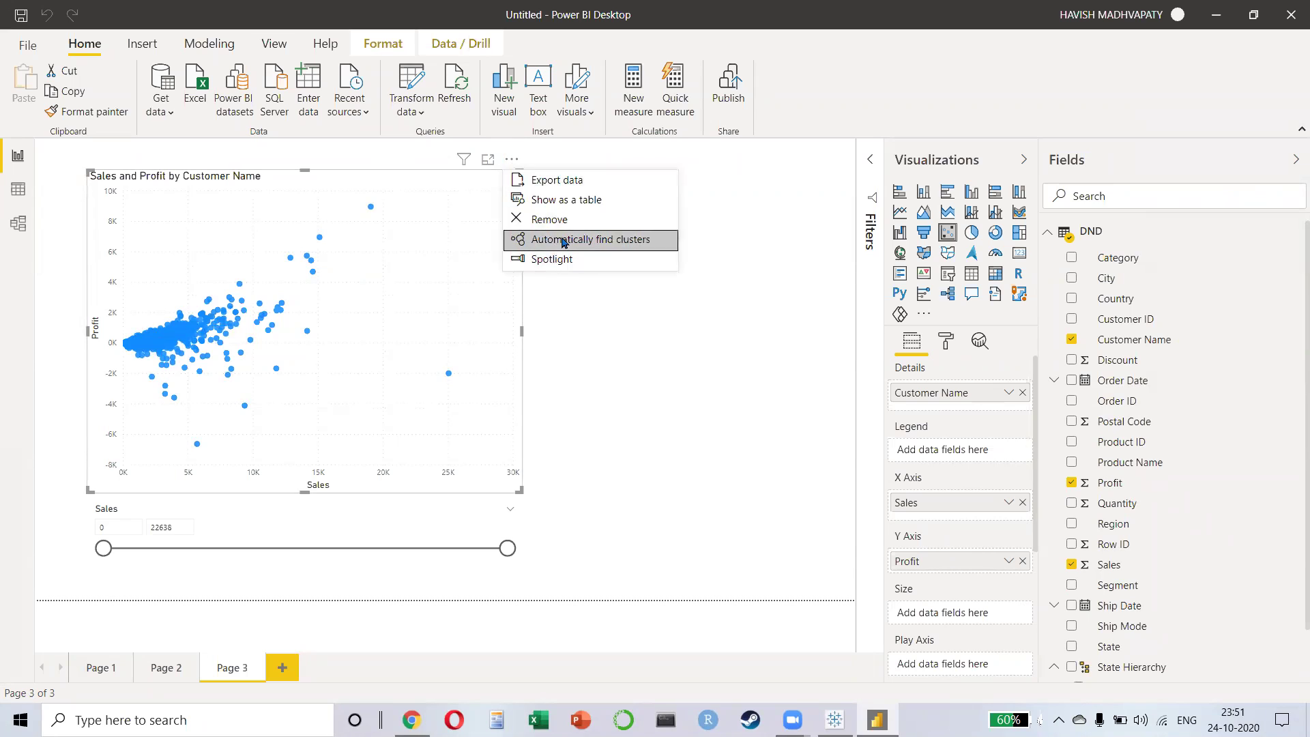
{"action": "left_click", "coordinate": [561, 239]}
{"action": "key", "text": "Return"}
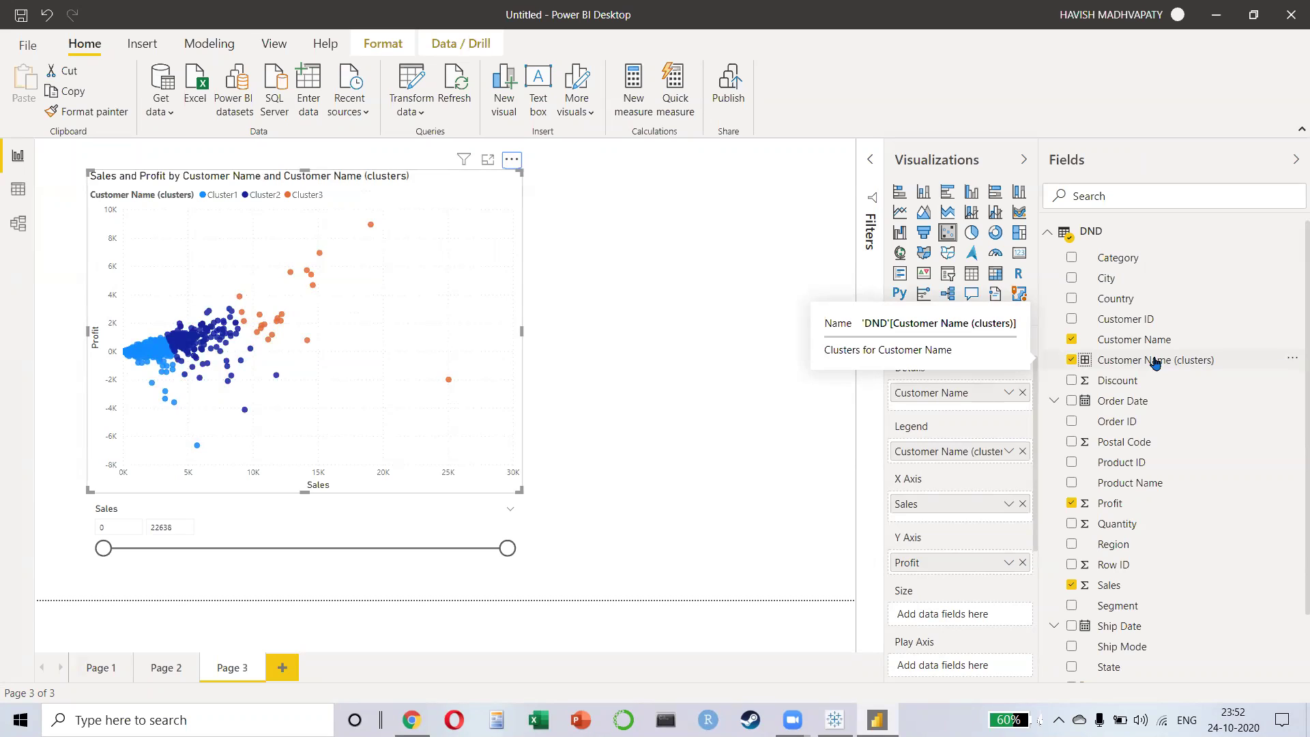
- Switch back to Tableau and add a new blank worksheet after Sheet 7
{"action": "key", "text": "alt+Tab"}
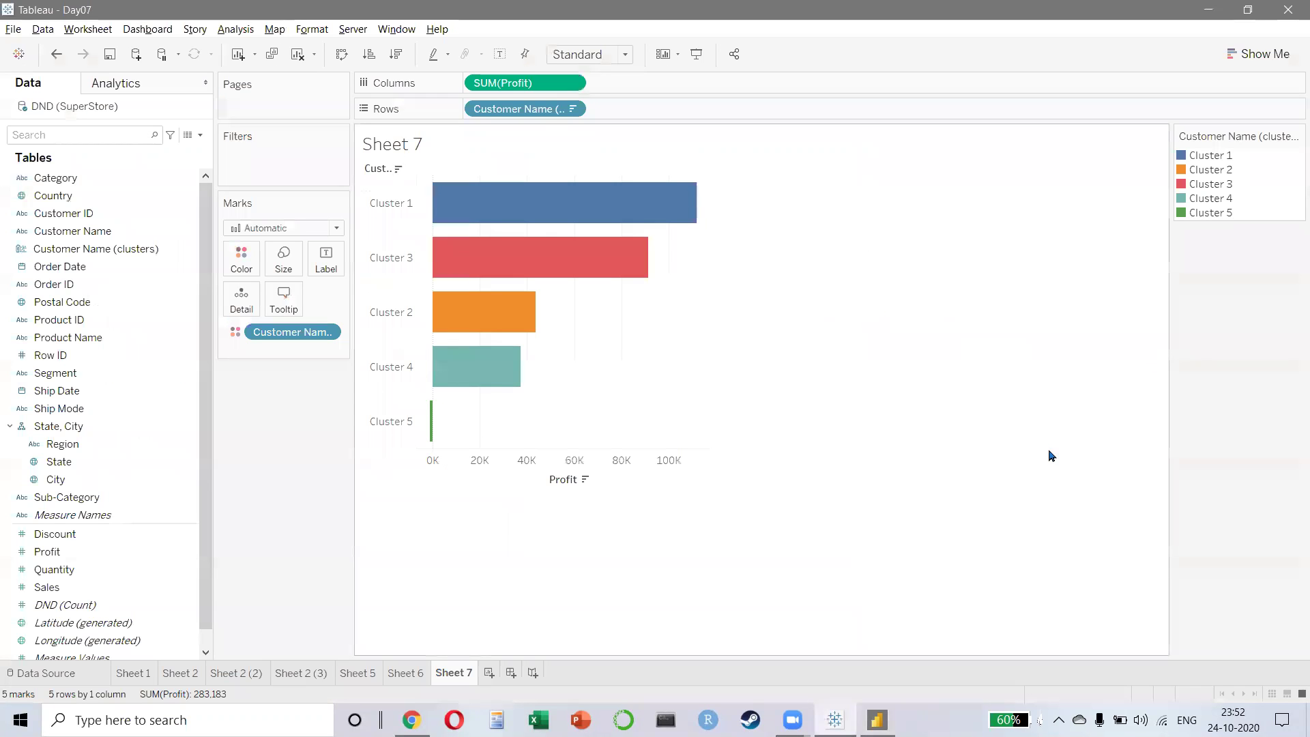
{"action": "left_click", "coordinate": [489, 672]}
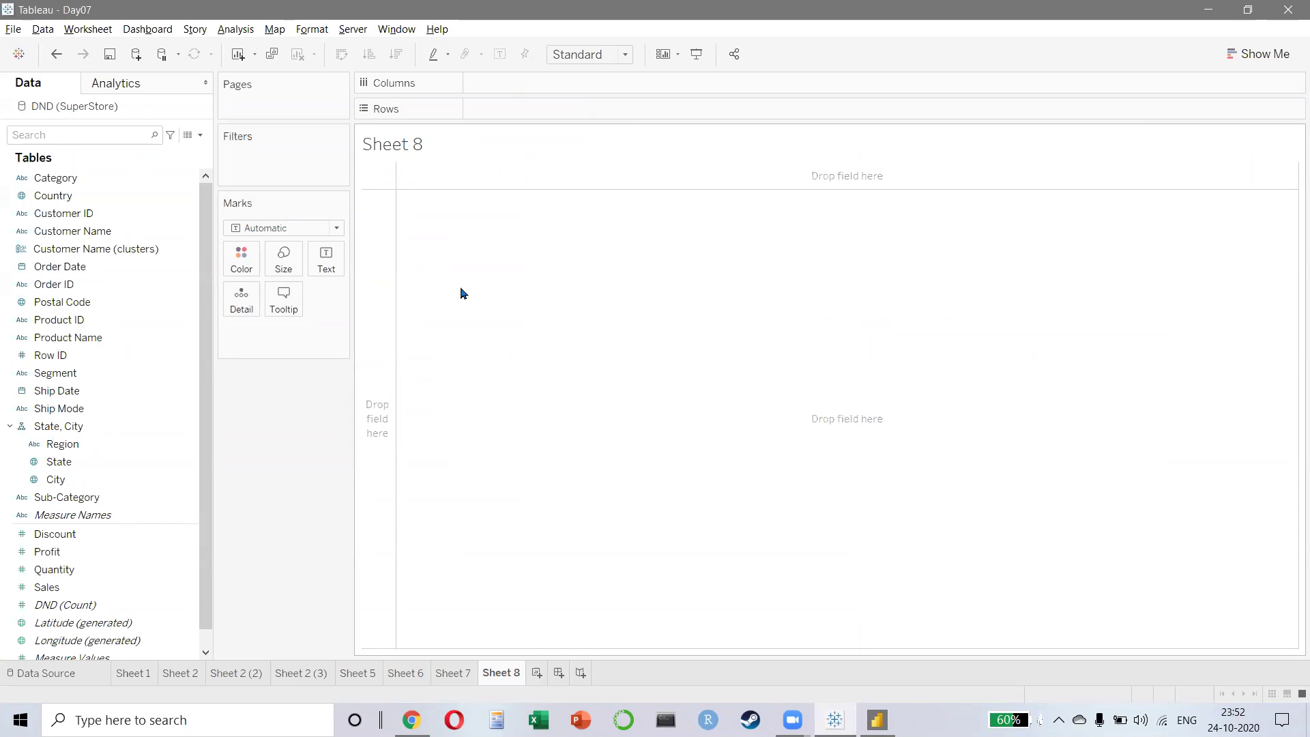
- Switch to Chrome, search Google for "TABLEAU MDX", and return to Tableau
{"action": "key", "text": "alt+Tab"}
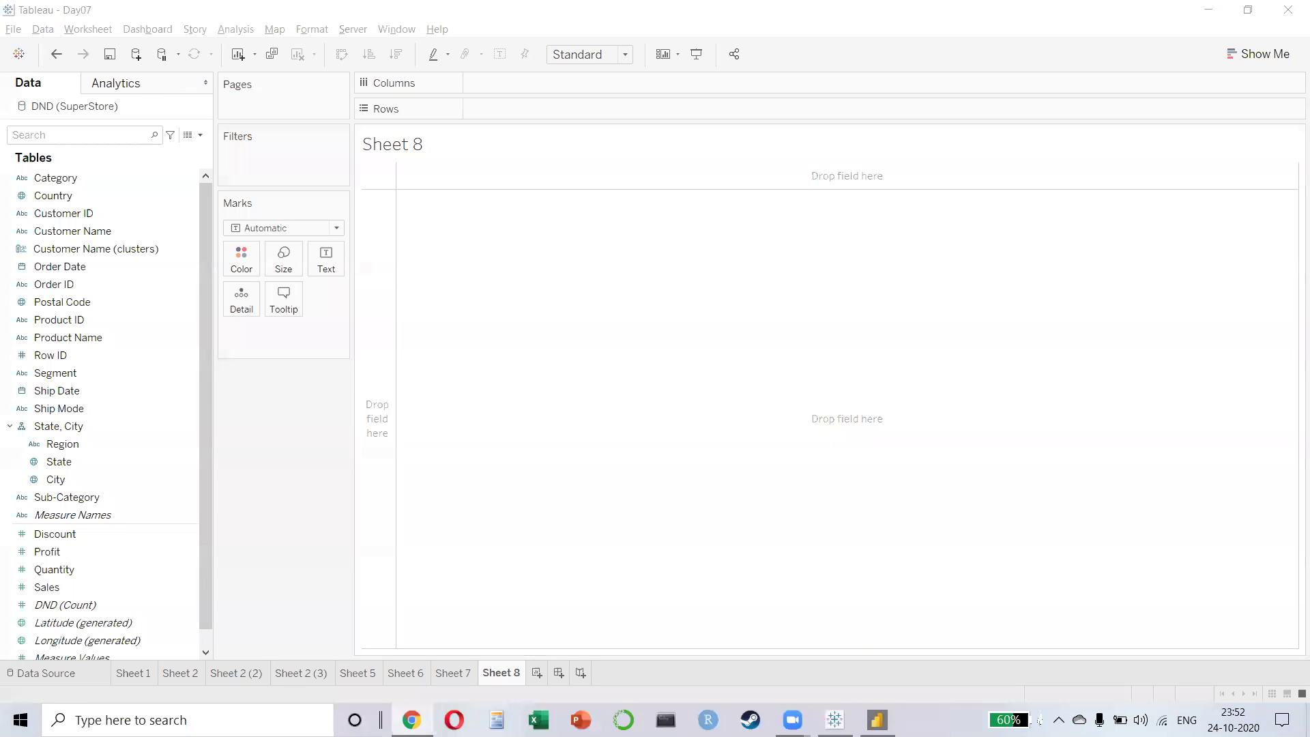
{"action": "key", "text": "alt+Tab"}
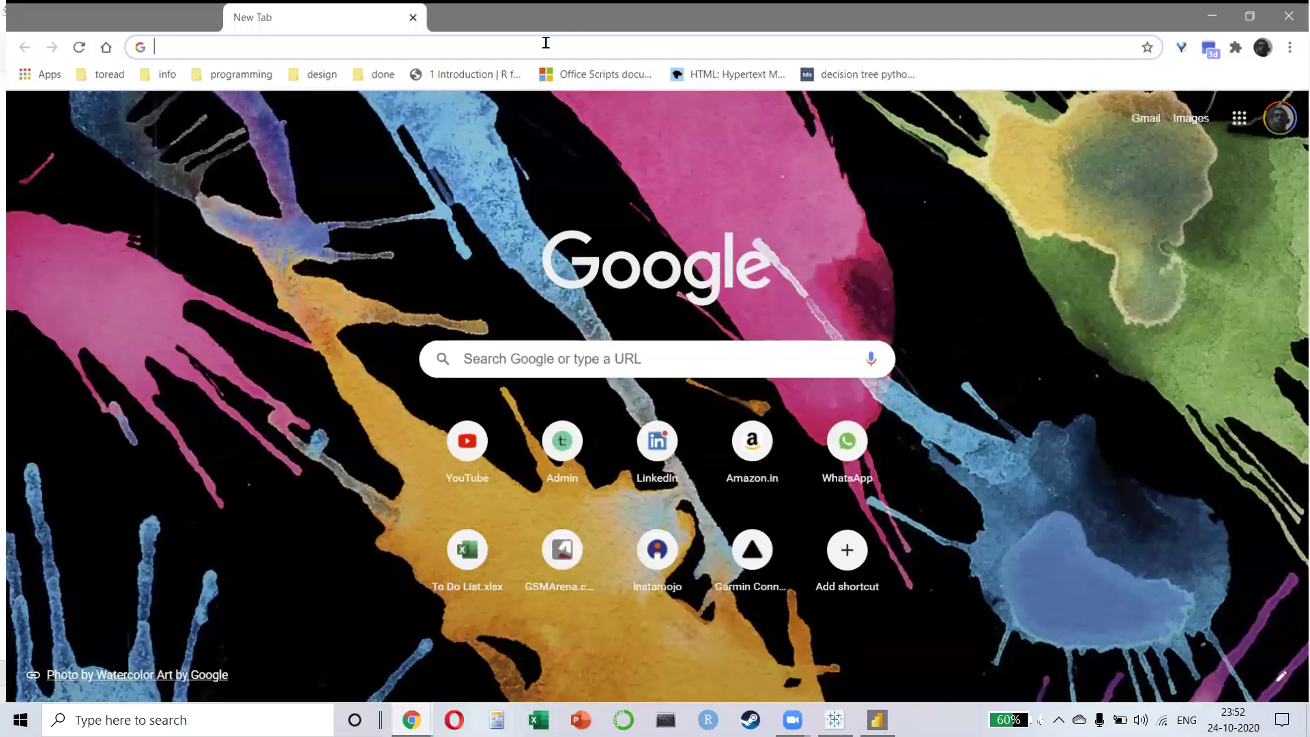
{"action": "left_click", "coordinate": [543, 43]}
{"action": "type", "text": "TABLEAU MDX"}
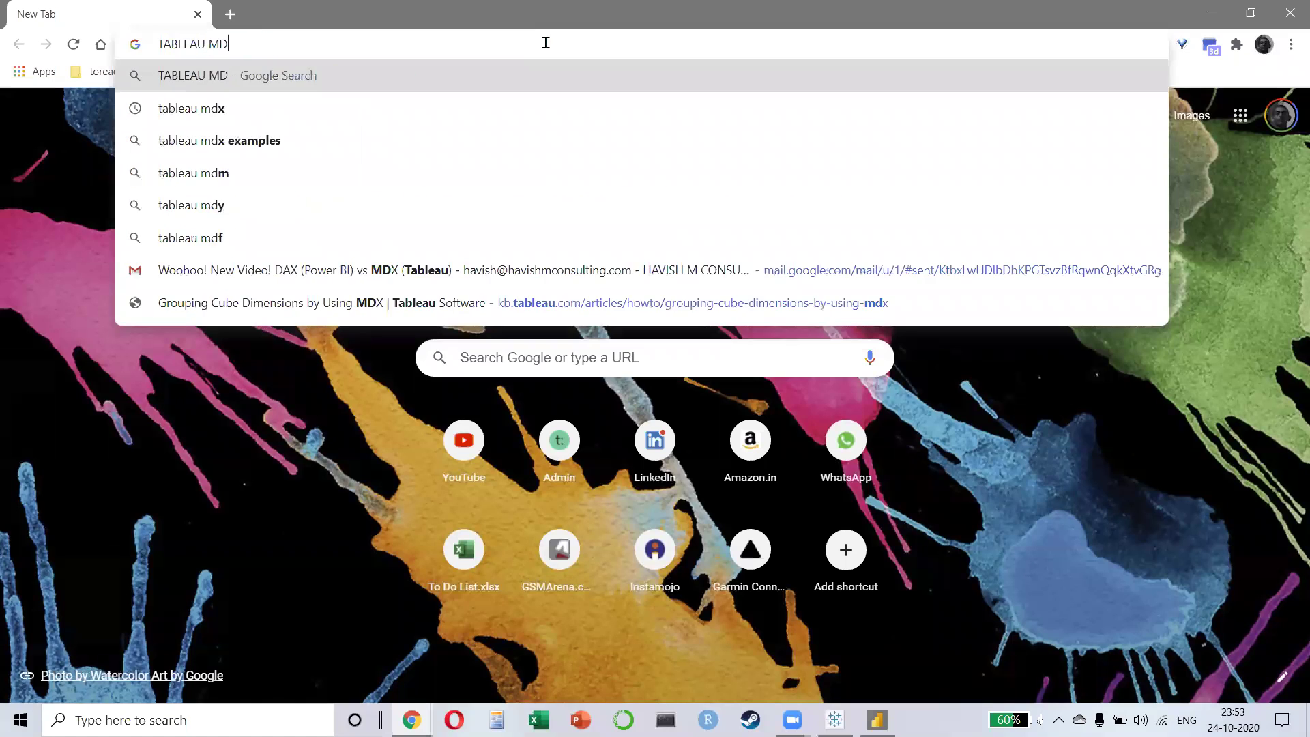
{"action": "key", "text": "Return"}
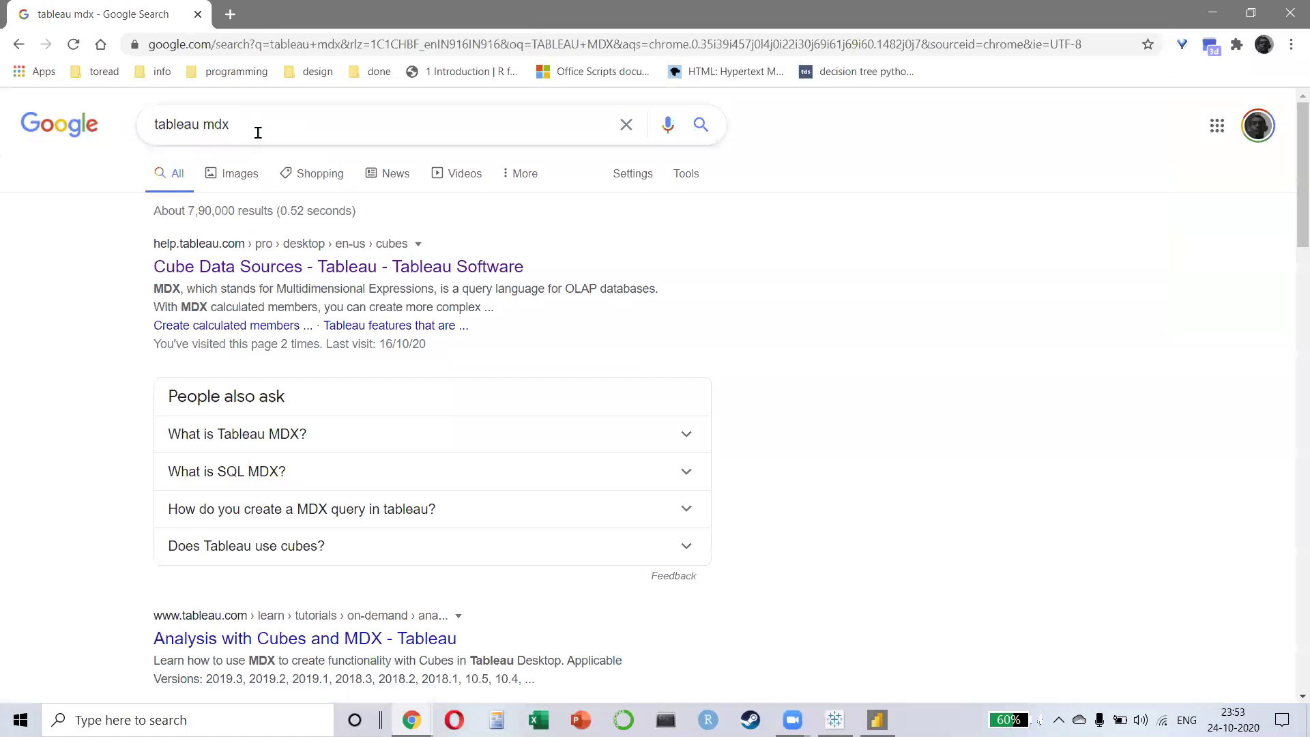
{"action": "double_click", "coordinate": [223, 123]}
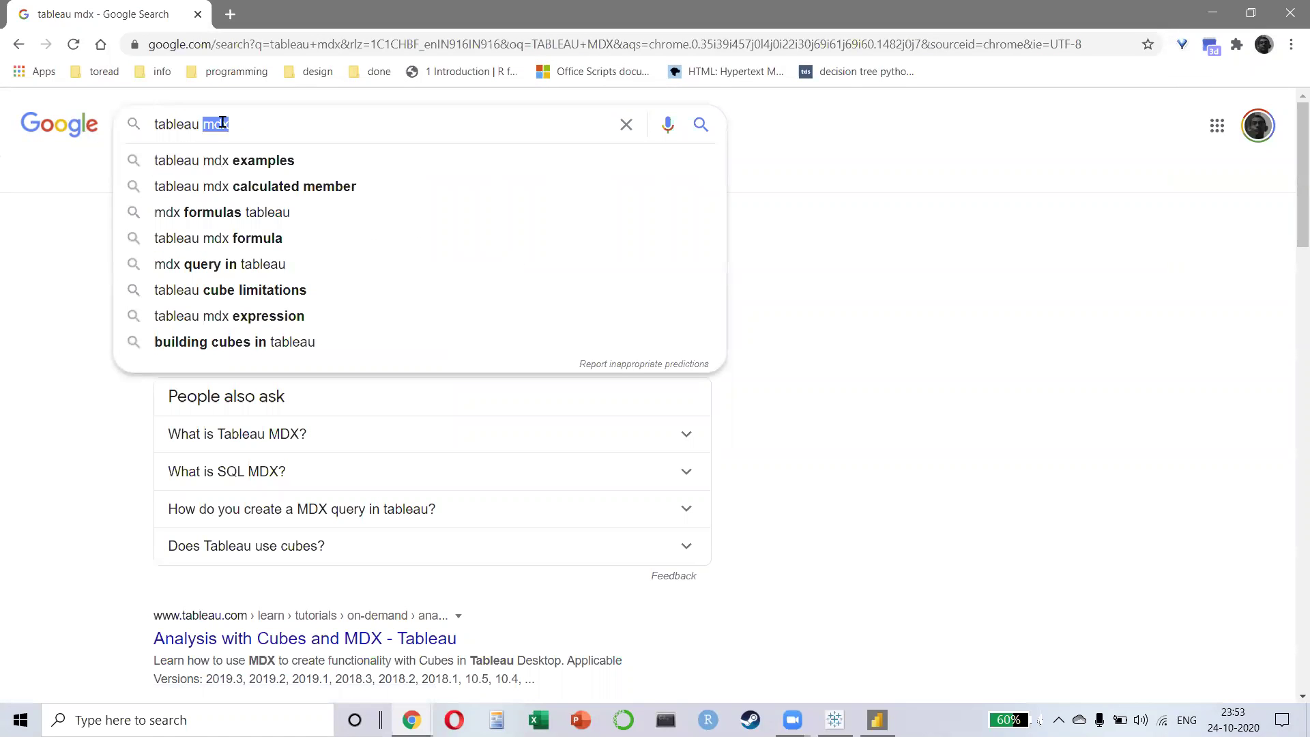
{"action": "left_click", "coordinate": [1208, 14]}
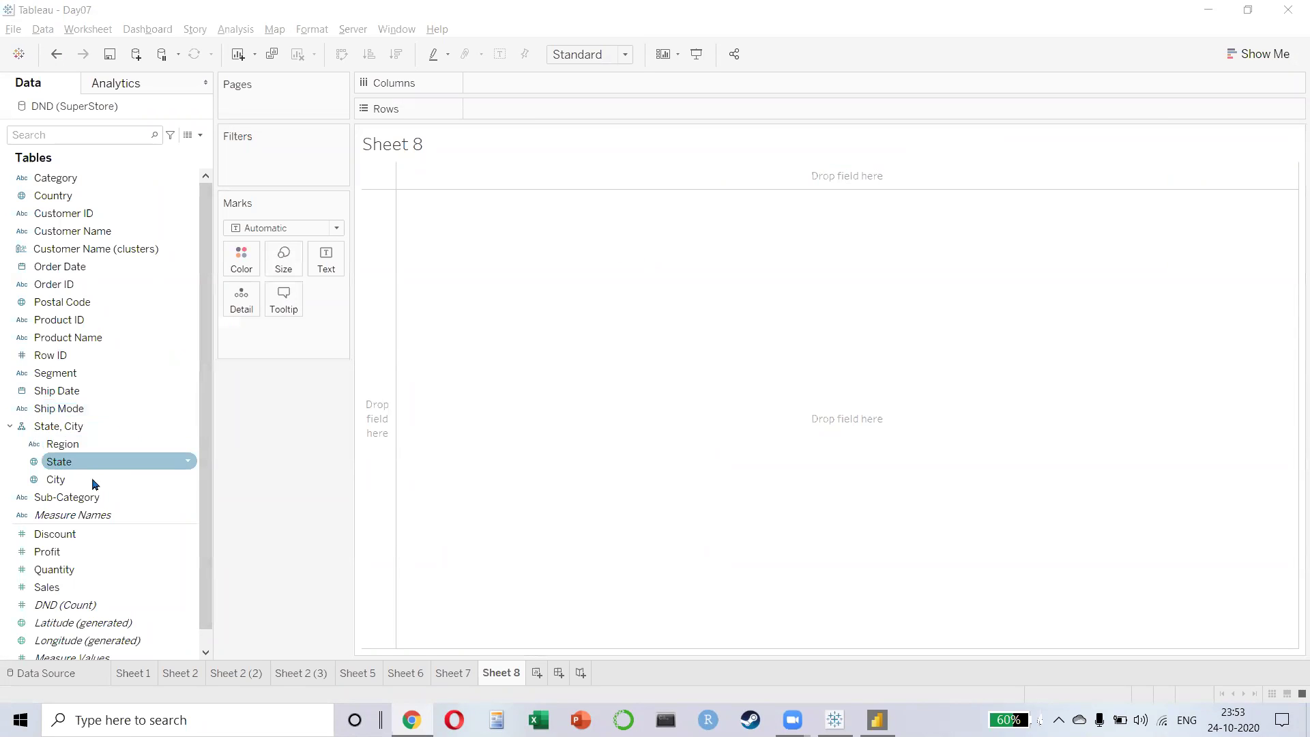
- Build a bar chart of Profit by Sub-Category on Sheet 8 and swap its axes to make the bars vertical
{"action": "double_click", "coordinate": [77, 498]}
{"action": "double_click", "coordinate": [47, 551]}
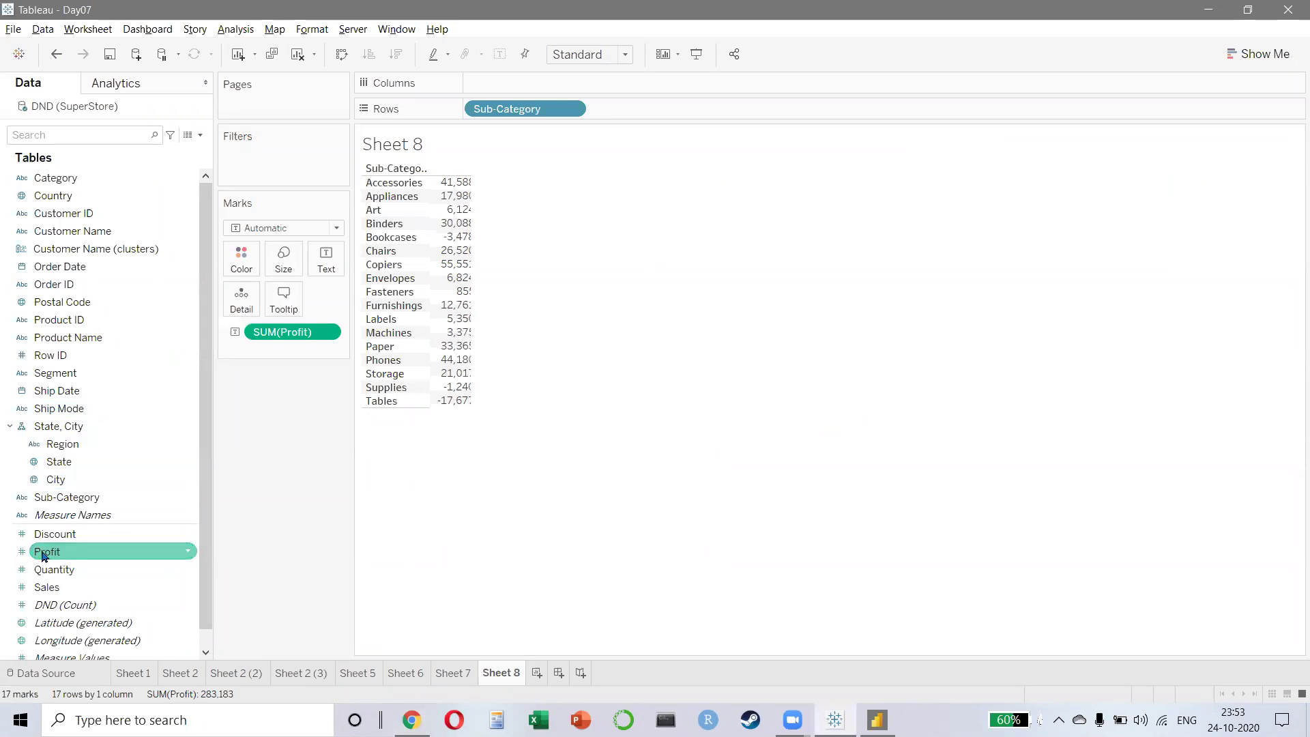
{"action": "left_click", "coordinate": [1254, 55]}
{"action": "left_click", "coordinate": [1170, 181]}
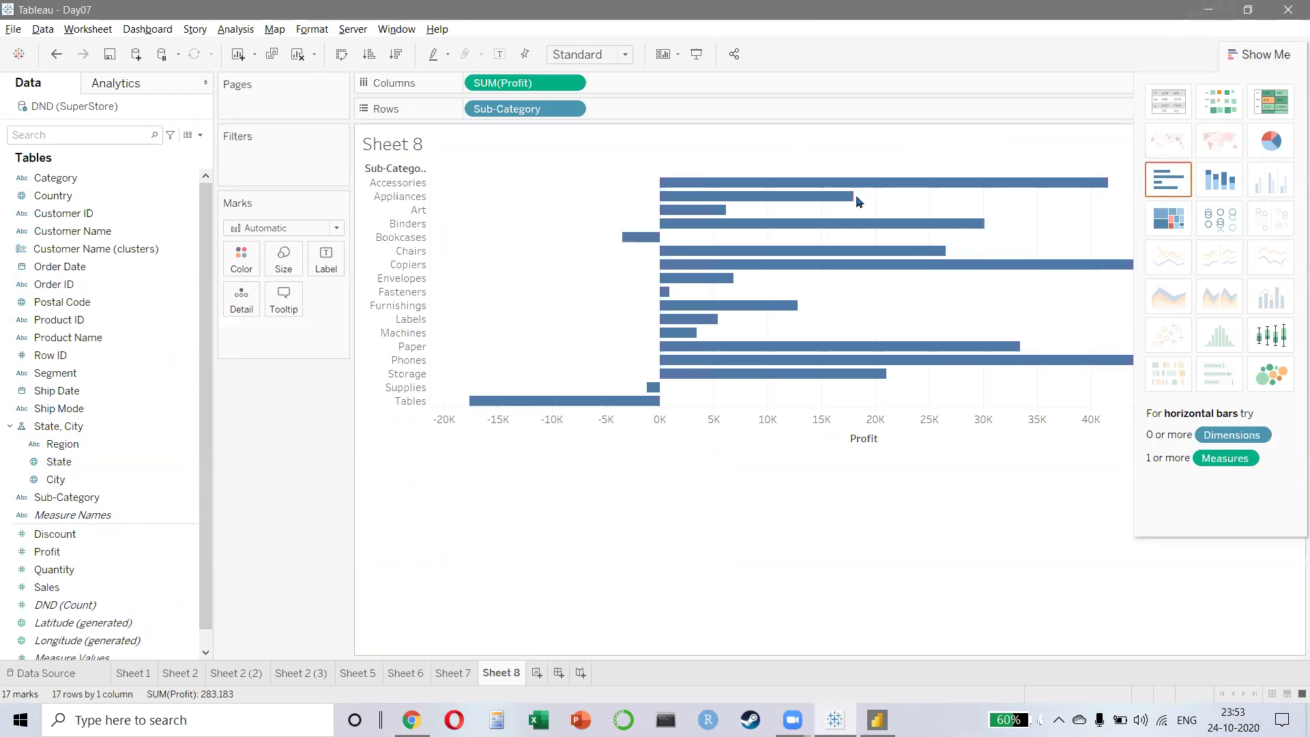
{"action": "key", "text": "ctrl+w"}
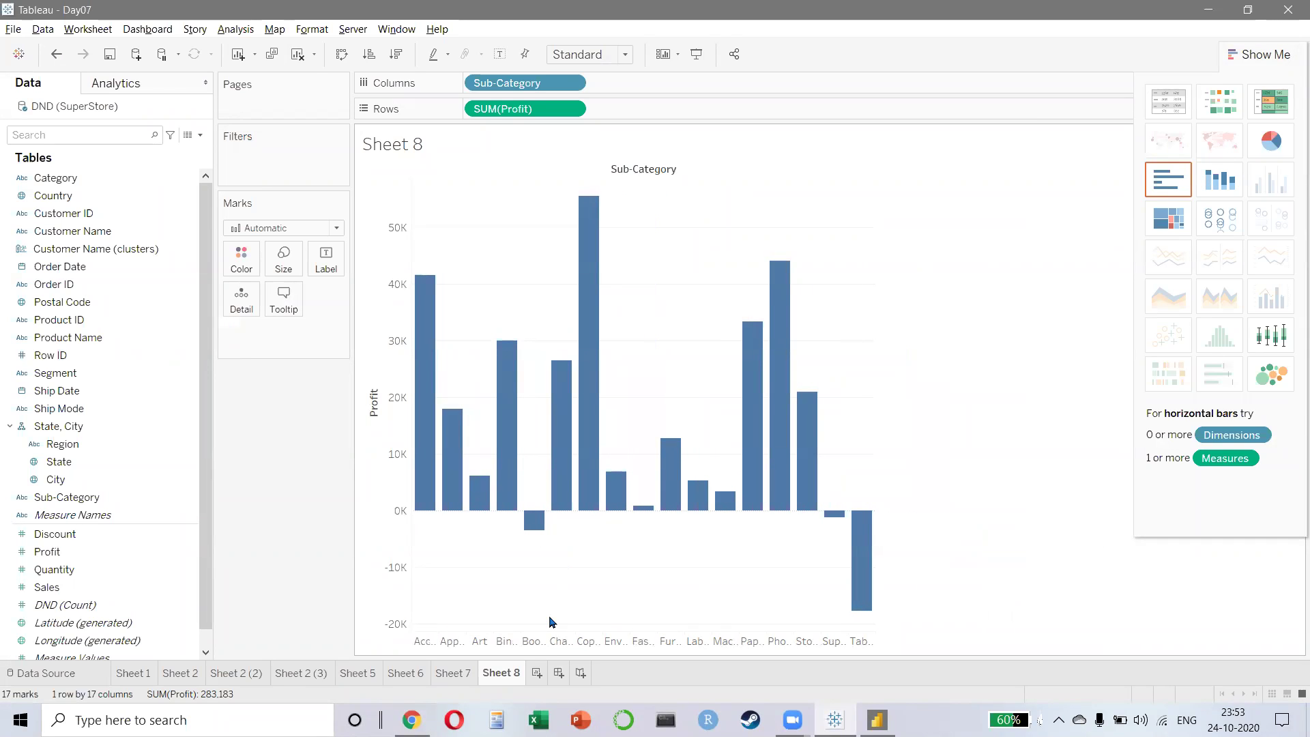
- Rotate the Sub-Category axis labels to read vertically
{"action": "right_click", "coordinate": [451, 640]}
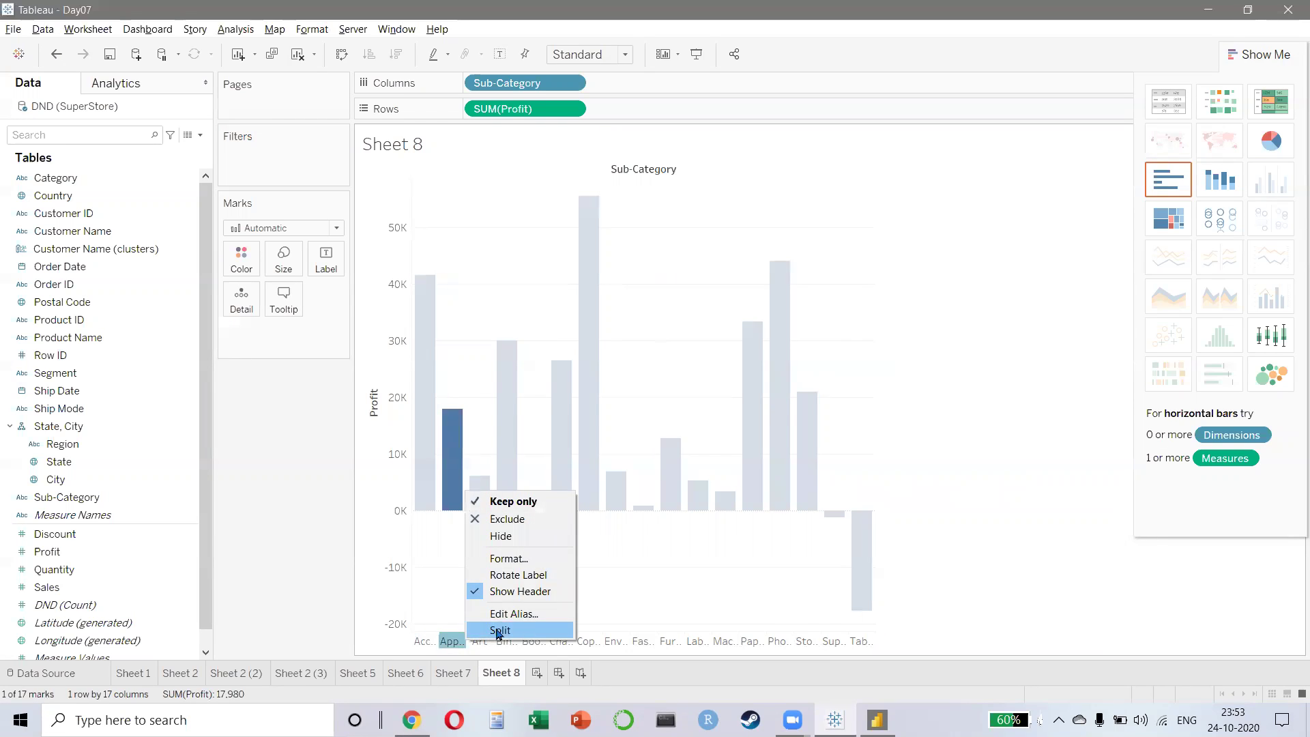
{"action": "left_click", "coordinate": [502, 576]}
{"action": "left_click", "coordinate": [1000, 398]}
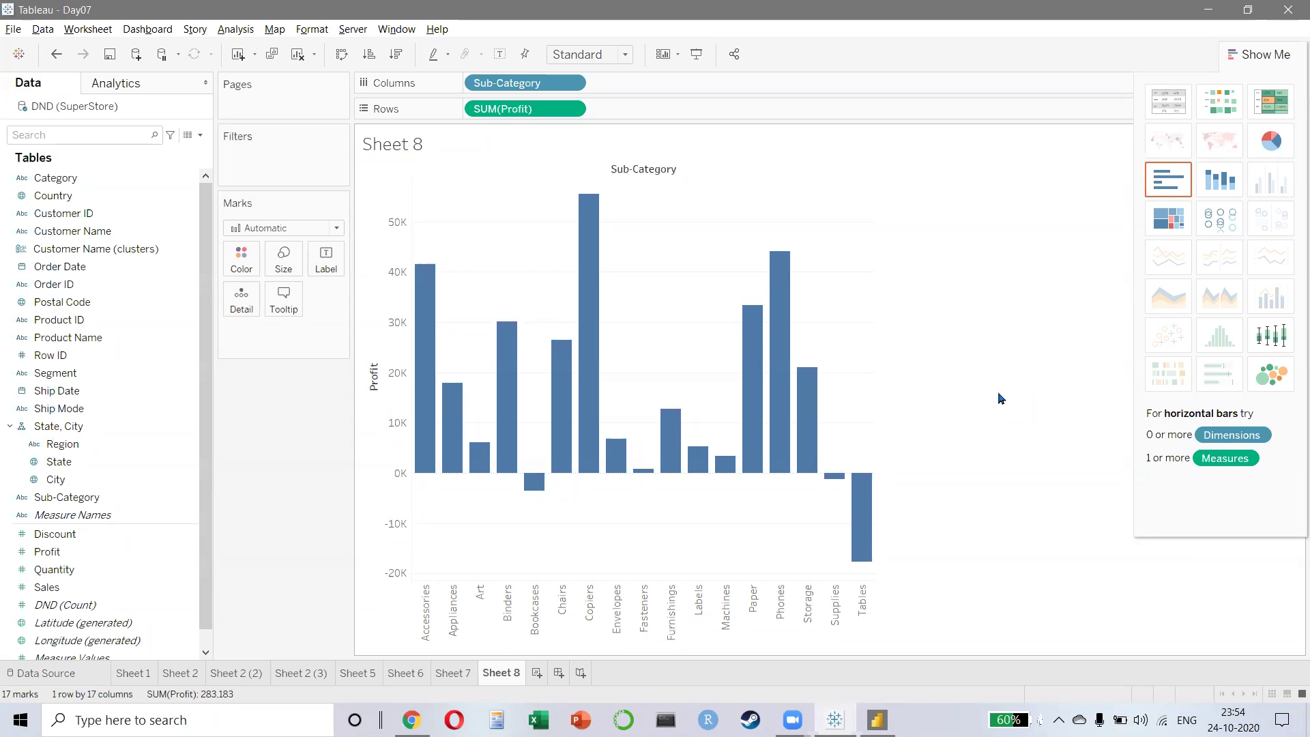
- Open the calculated field editor, look through the full function list, and close the editor without creating a field
{"action": "left_click", "coordinate": [236, 30]}
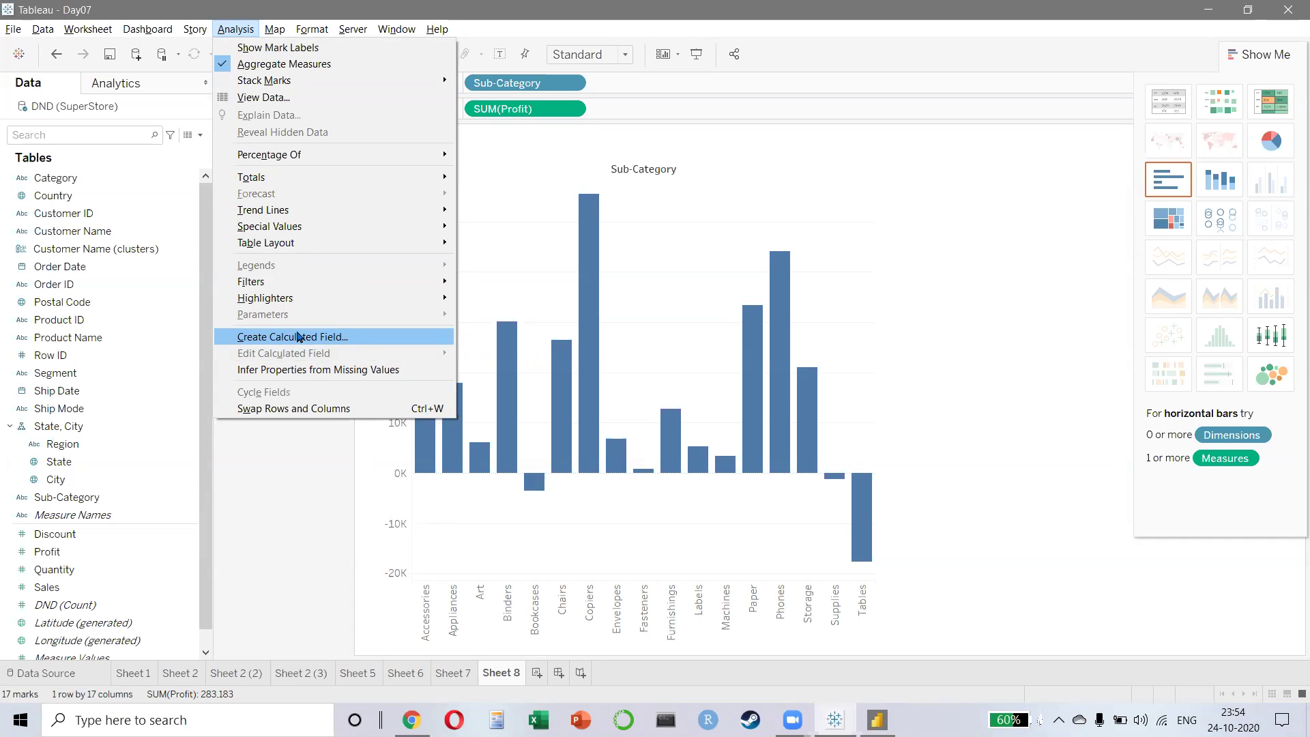
{"action": "left_click", "coordinate": [298, 336]}
{"action": "left_click_drag", "start_coordinate": [292, 316], "coordinate": [441, 184]}
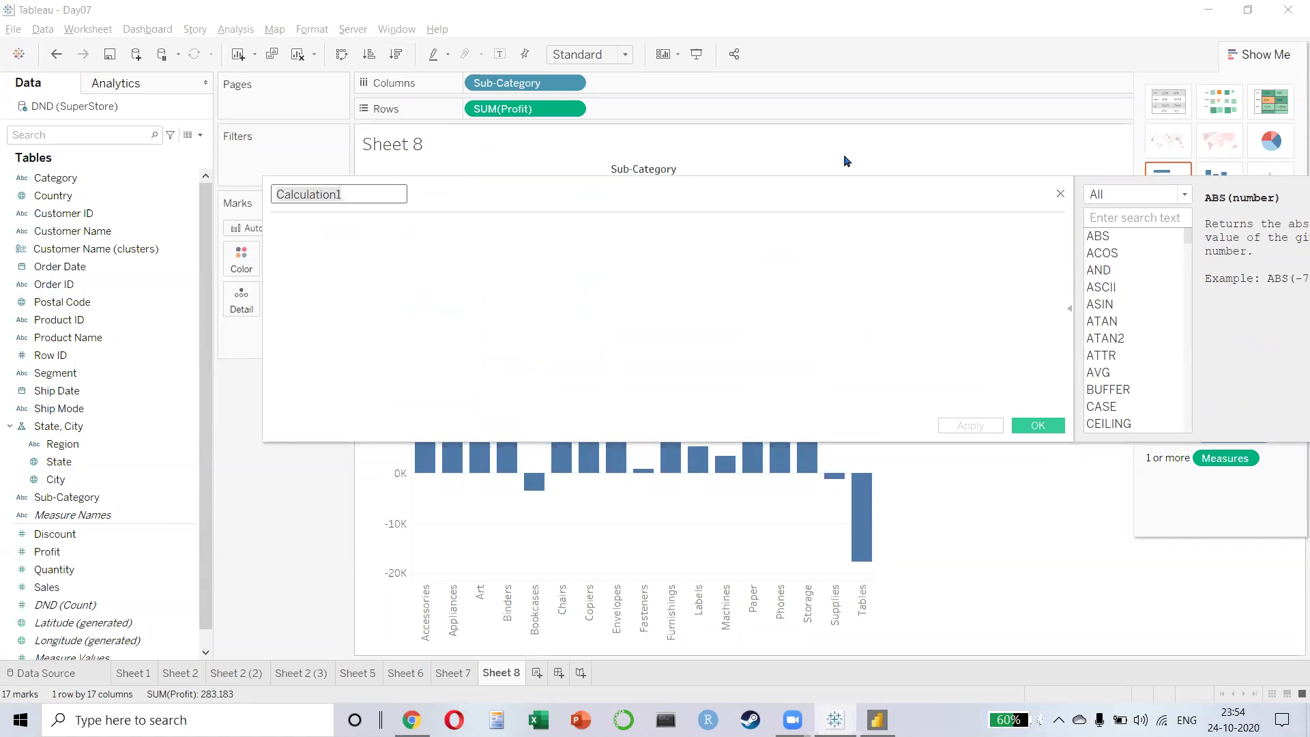
{"action": "left_click_drag", "start_coordinate": [900, 200], "coordinate": [792, 190]}
{"action": "scroll", "coordinate": [1049, 273], "scroll_direction": "down", "scroll_amount": 7}
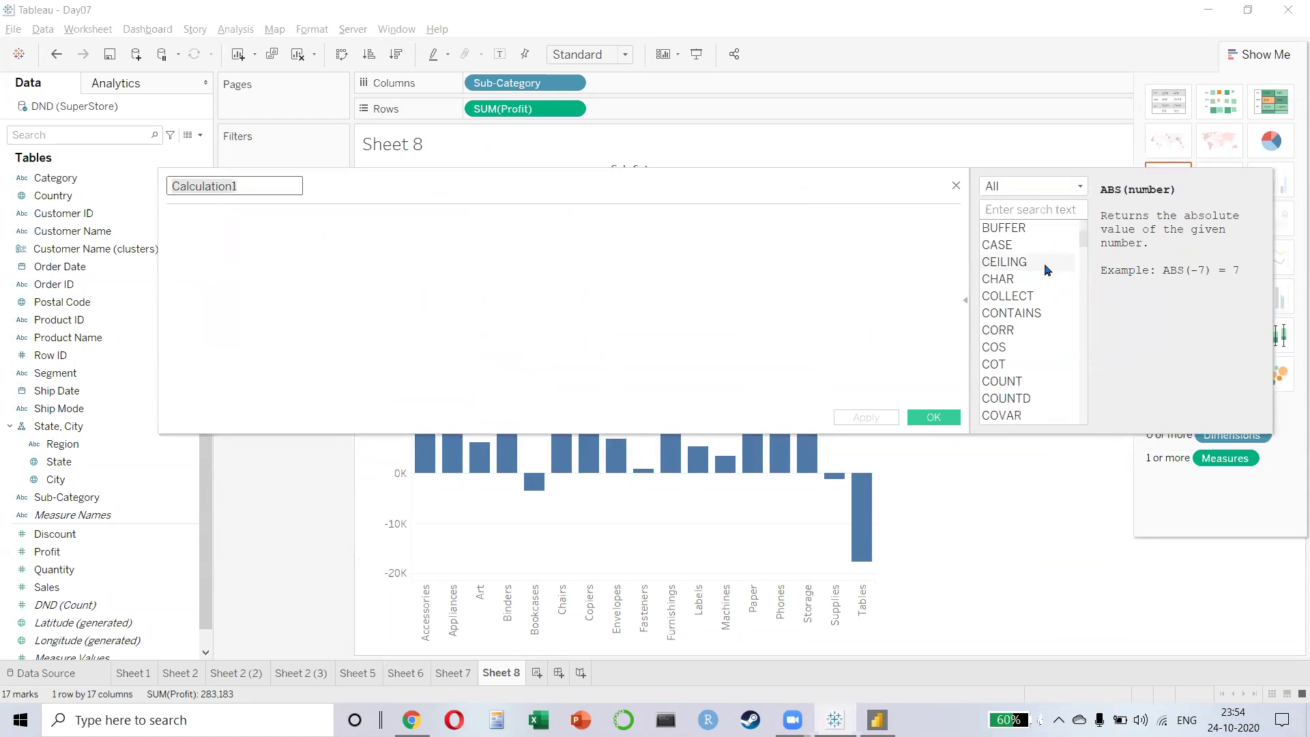
{"action": "scroll", "coordinate": [1050, 279], "scroll_direction": "down", "scroll_amount": 20}
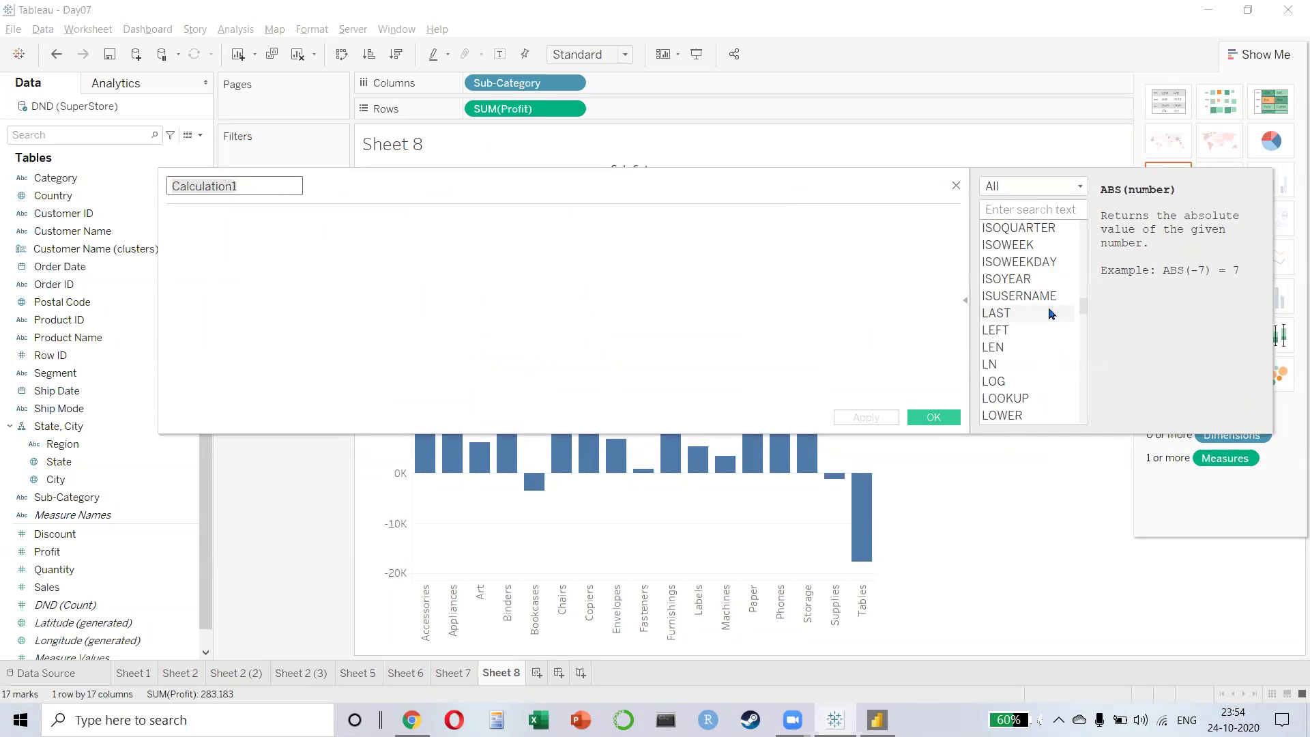
{"action": "scroll", "coordinate": [1049, 320], "scroll_direction": "down", "scroll_amount": 13}
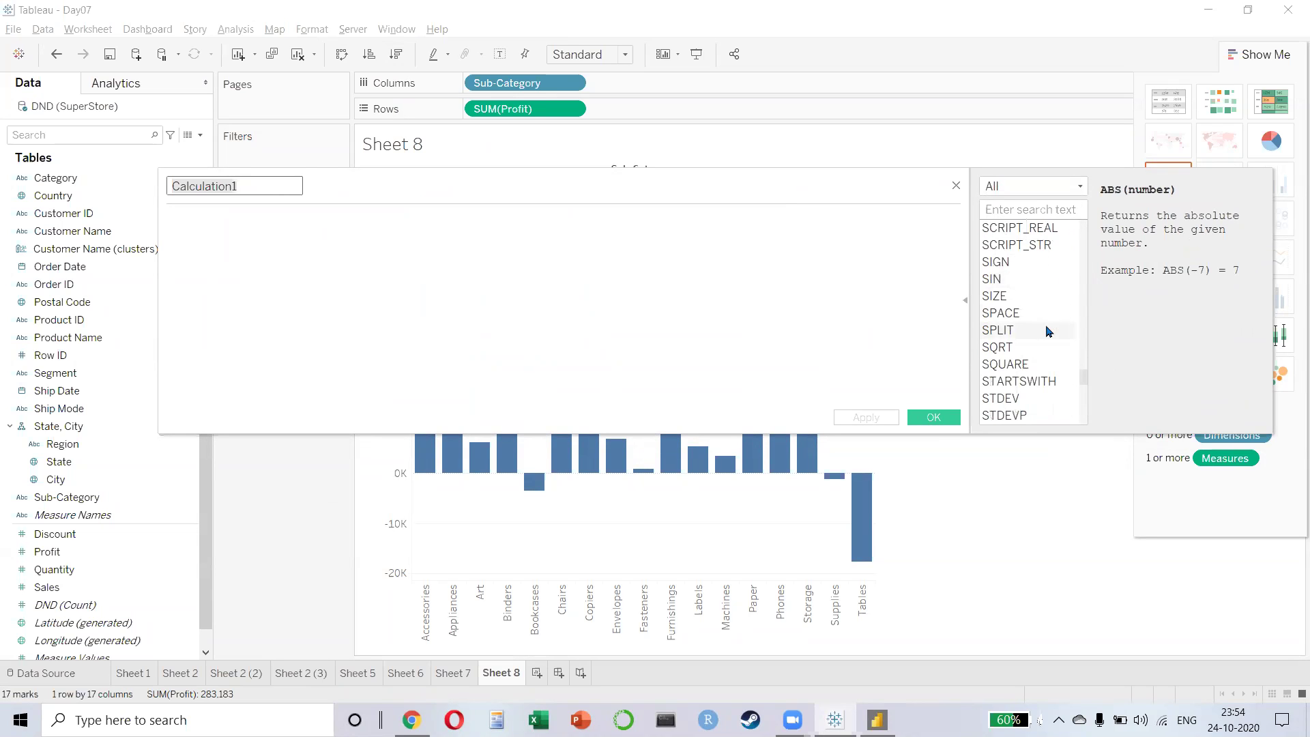
{"action": "scroll", "coordinate": [1050, 330], "scroll_direction": "down", "scroll_amount": 10}
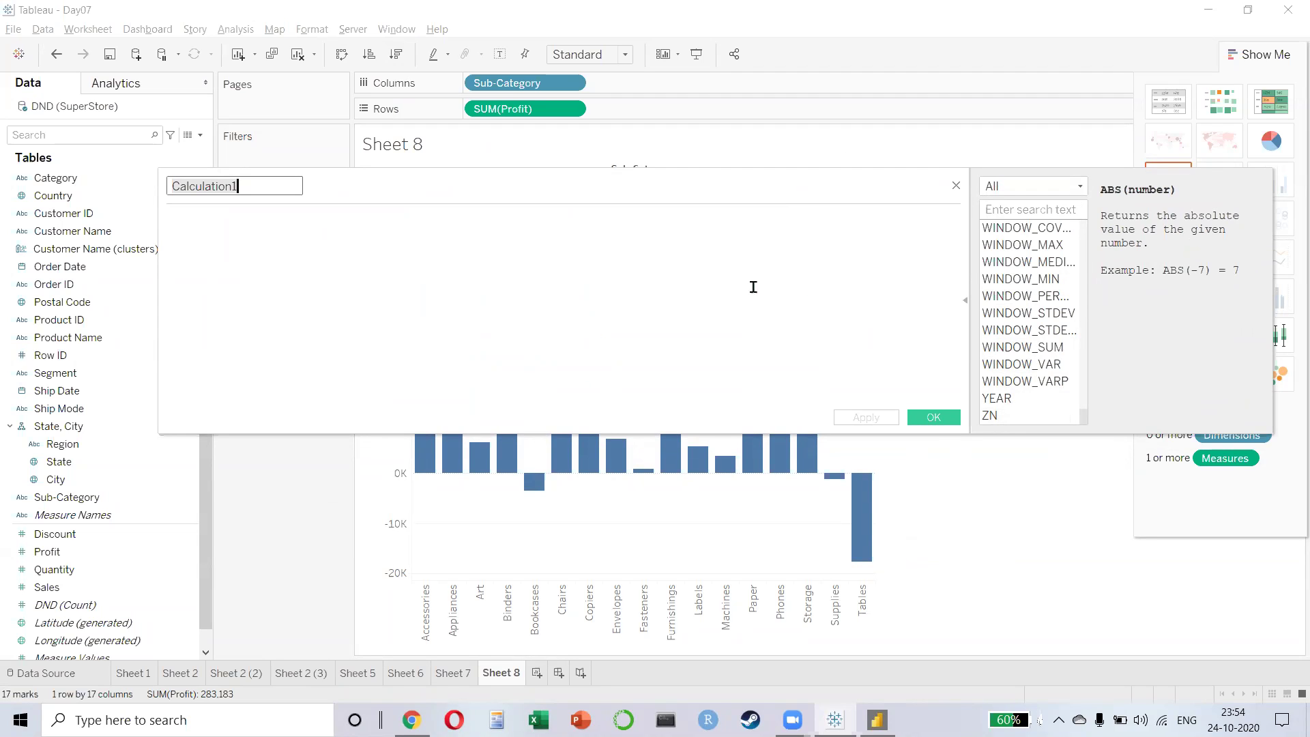
{"action": "left_click", "coordinate": [956, 187]}
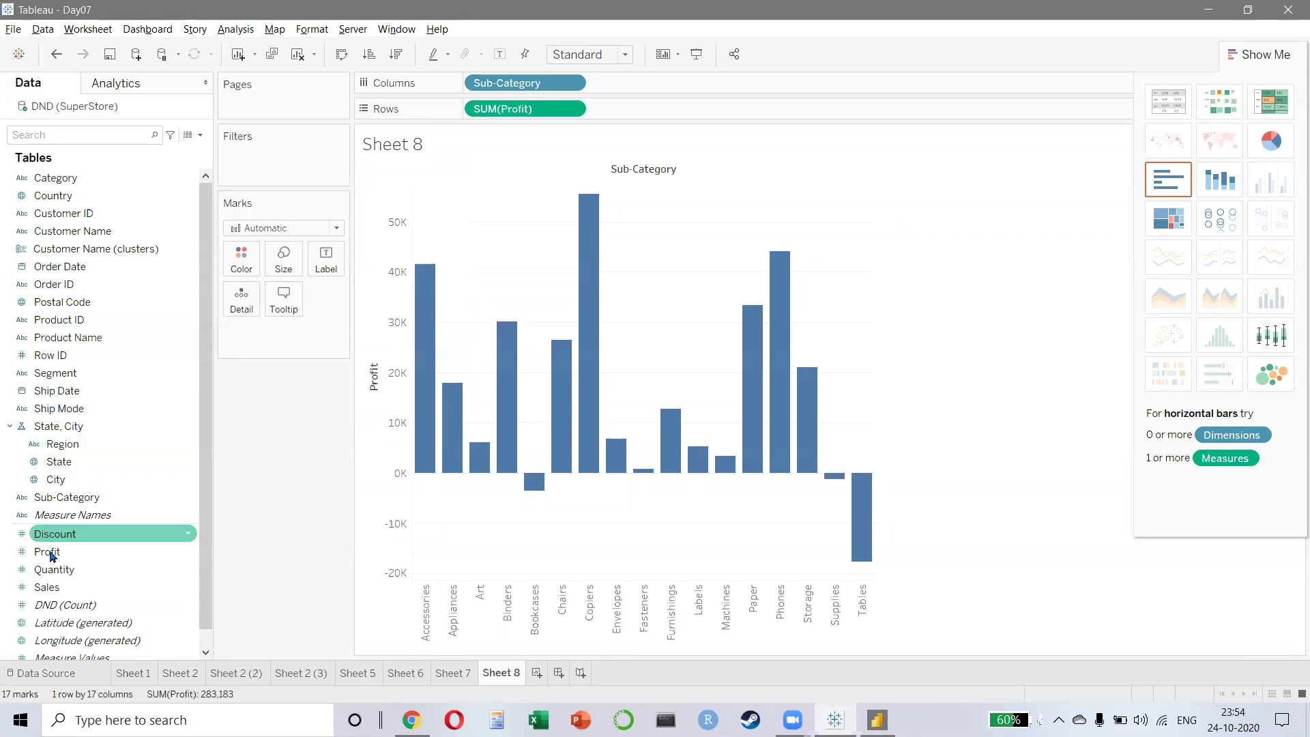
- Try coloring the bars by Profit with stepped color in 3 steps, and remove Profit from the color encoding
{"action": "left_click_drag", "start_coordinate": [69, 558], "coordinate": [237, 269]}
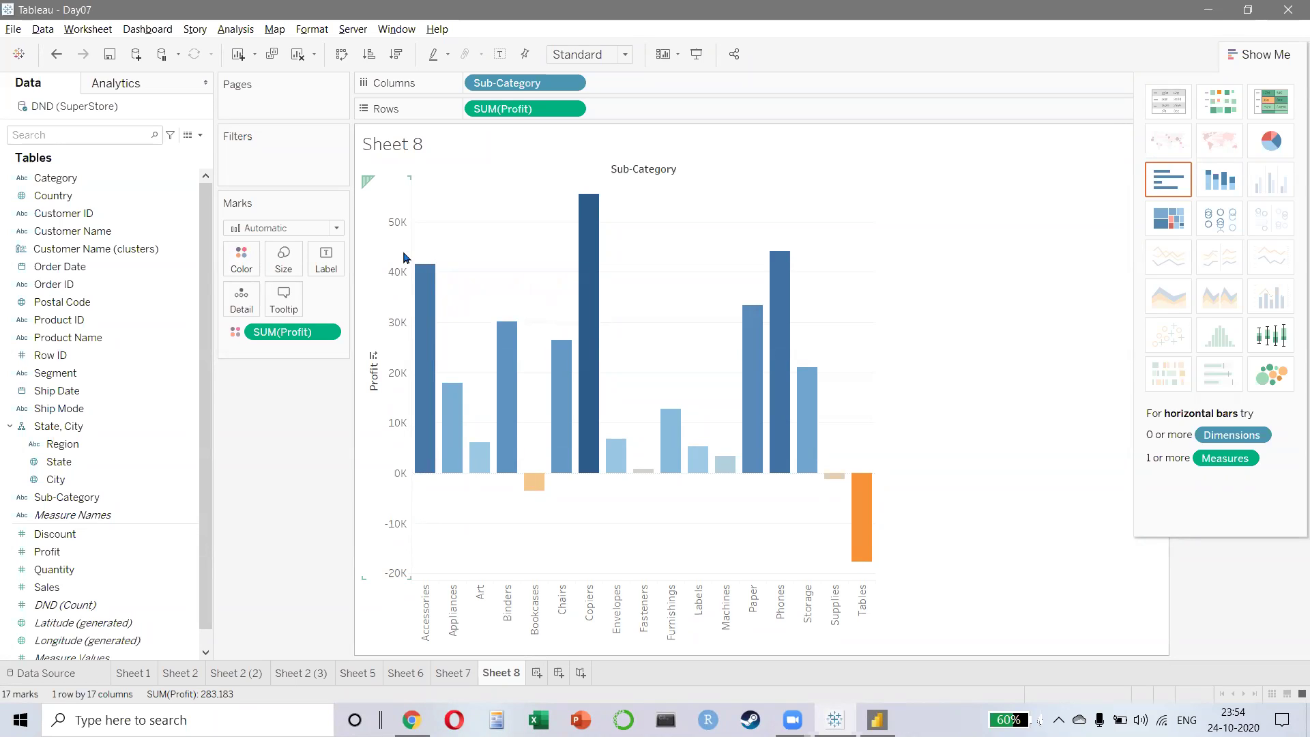
{"action": "left_click", "coordinate": [241, 258]}
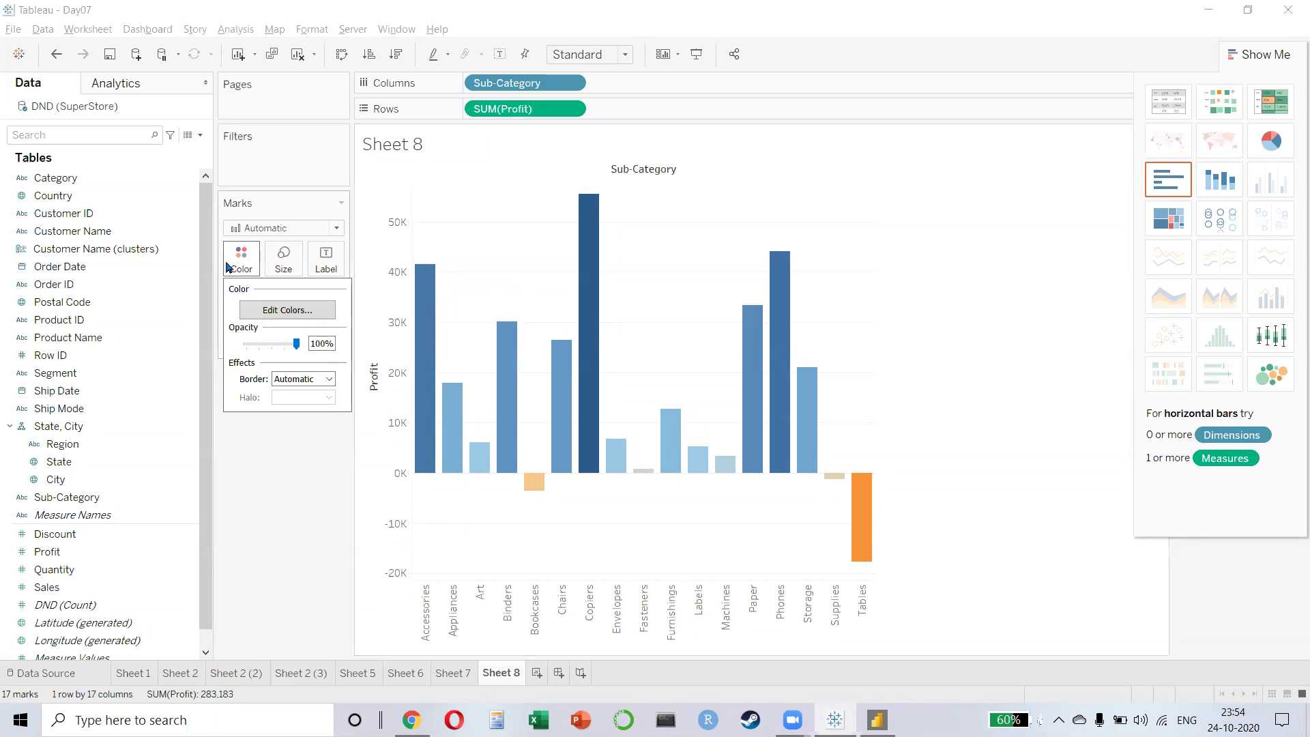
{"action": "left_click", "coordinate": [266, 310]}
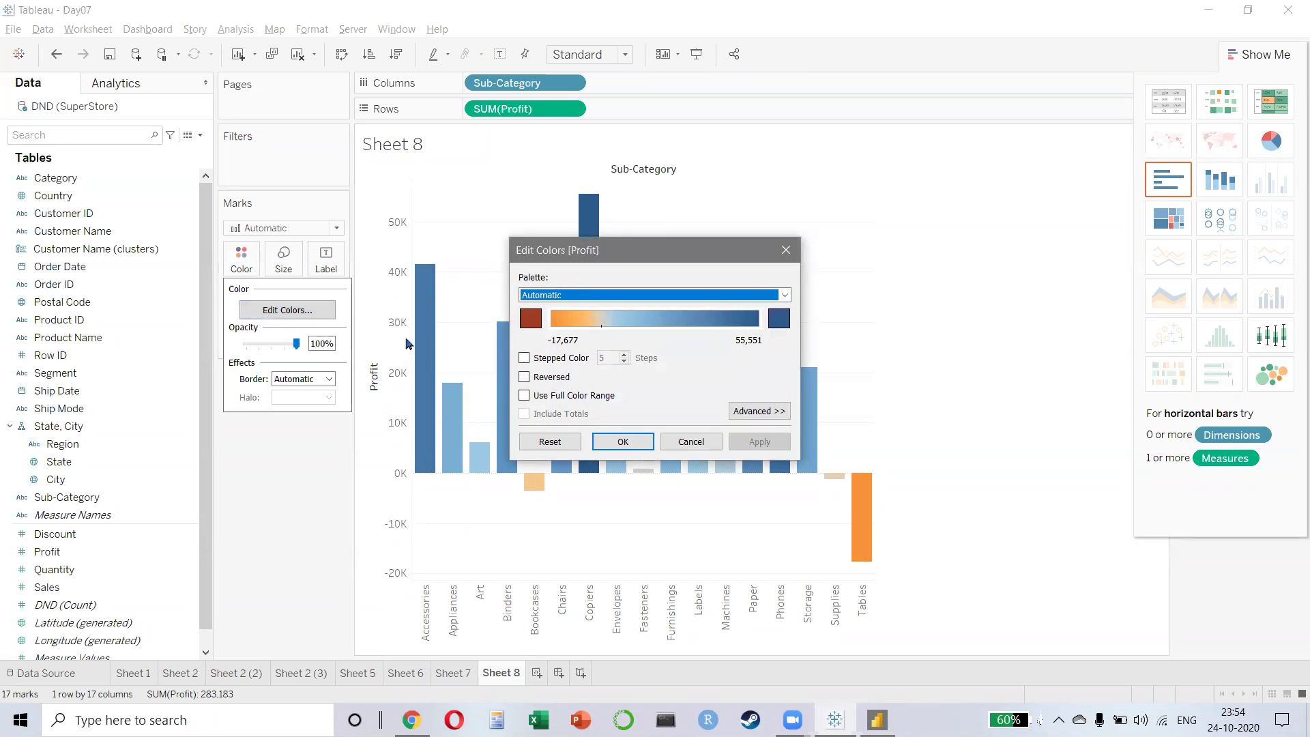
{"action": "left_click", "coordinate": [525, 359]}
{"action": "left_click", "coordinate": [624, 361]}
{"action": "left_click", "coordinate": [624, 361]}
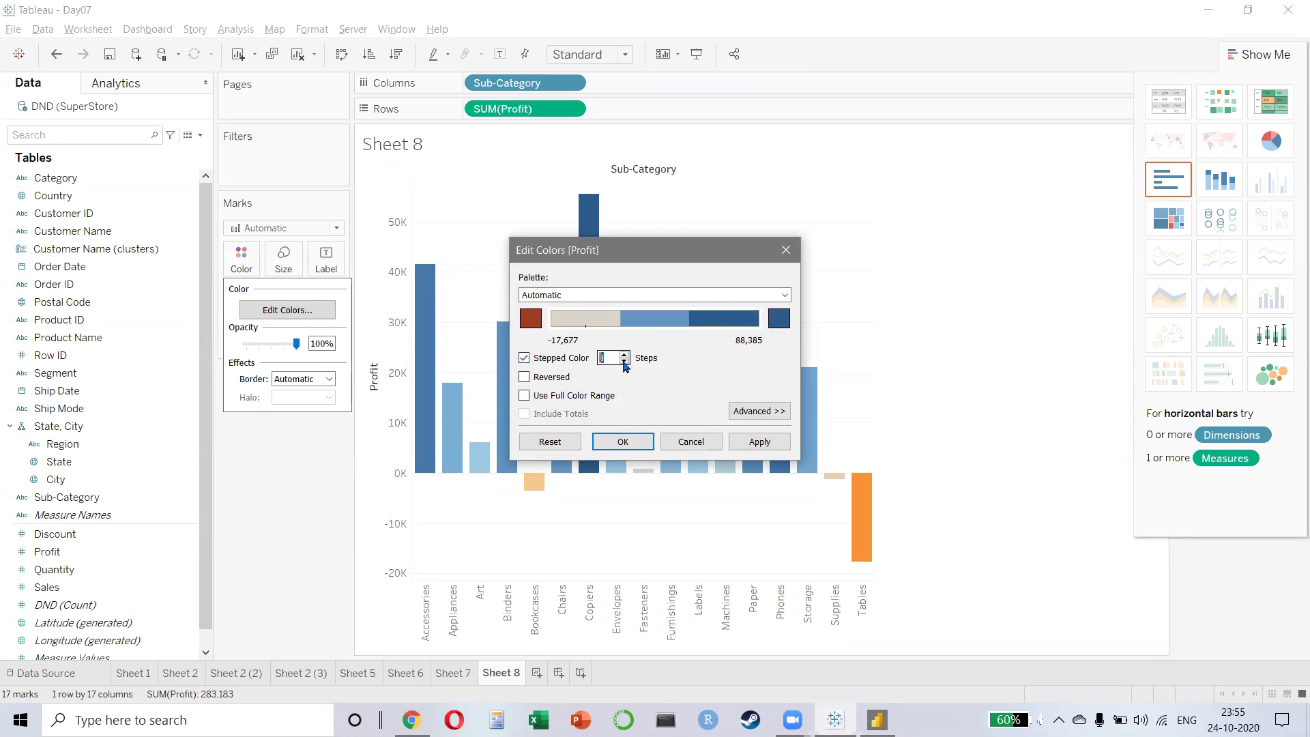
{"action": "left_click", "coordinate": [757, 442]}
{"action": "left_click", "coordinate": [595, 442]}
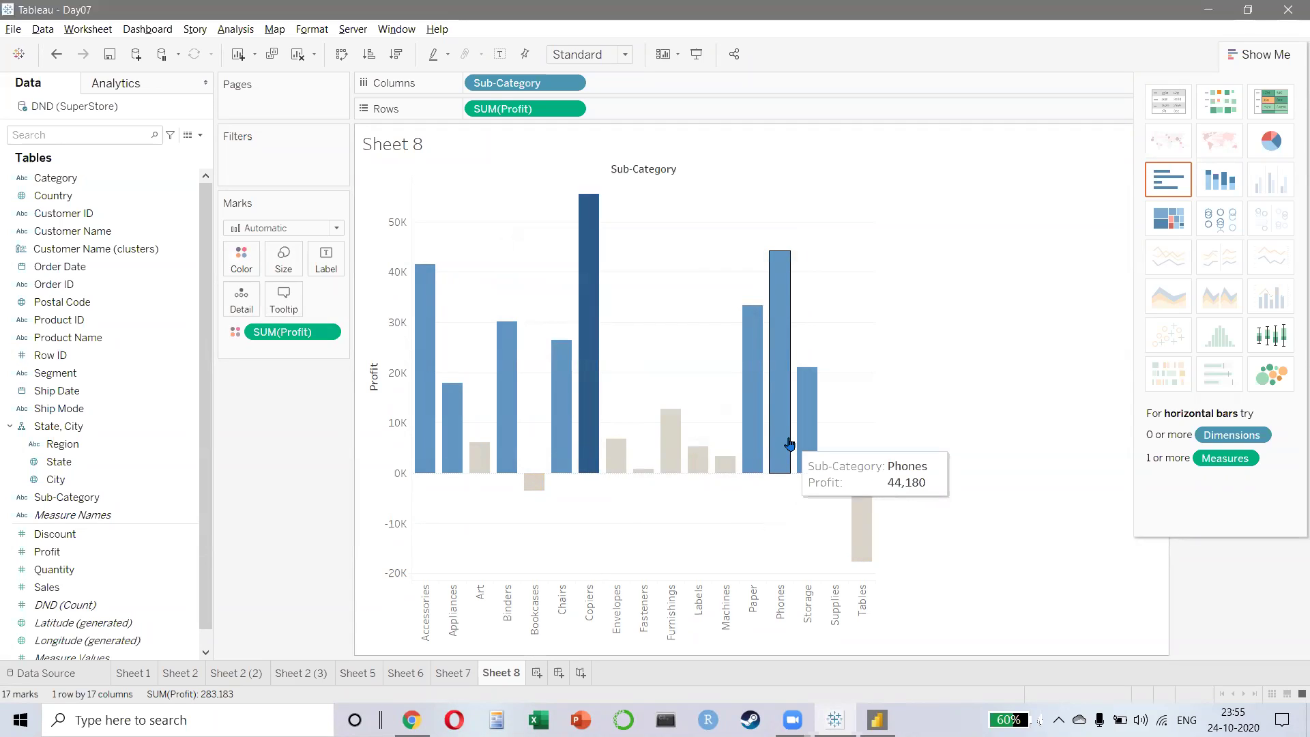
{"action": "mouse_move", "coordinate": [667, 428]}
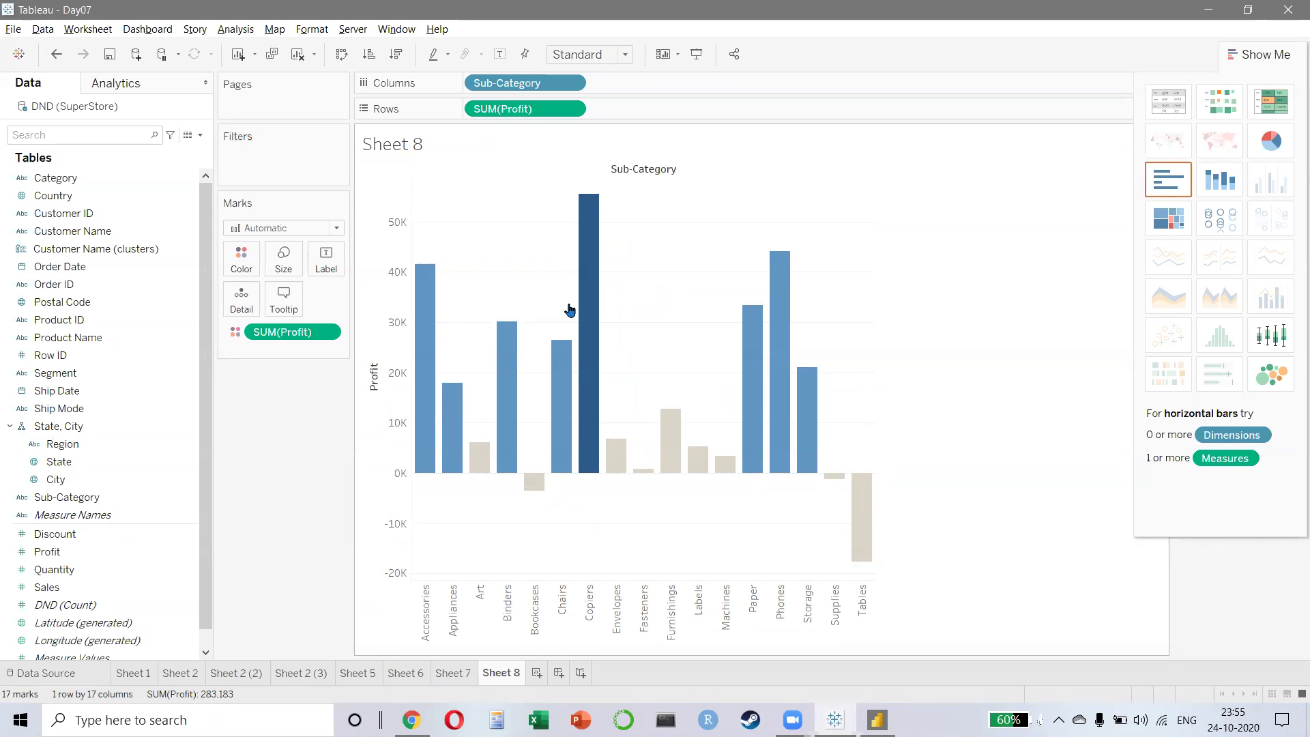
{"action": "left_click_drag", "start_coordinate": [297, 333], "coordinate": [280, 389]}
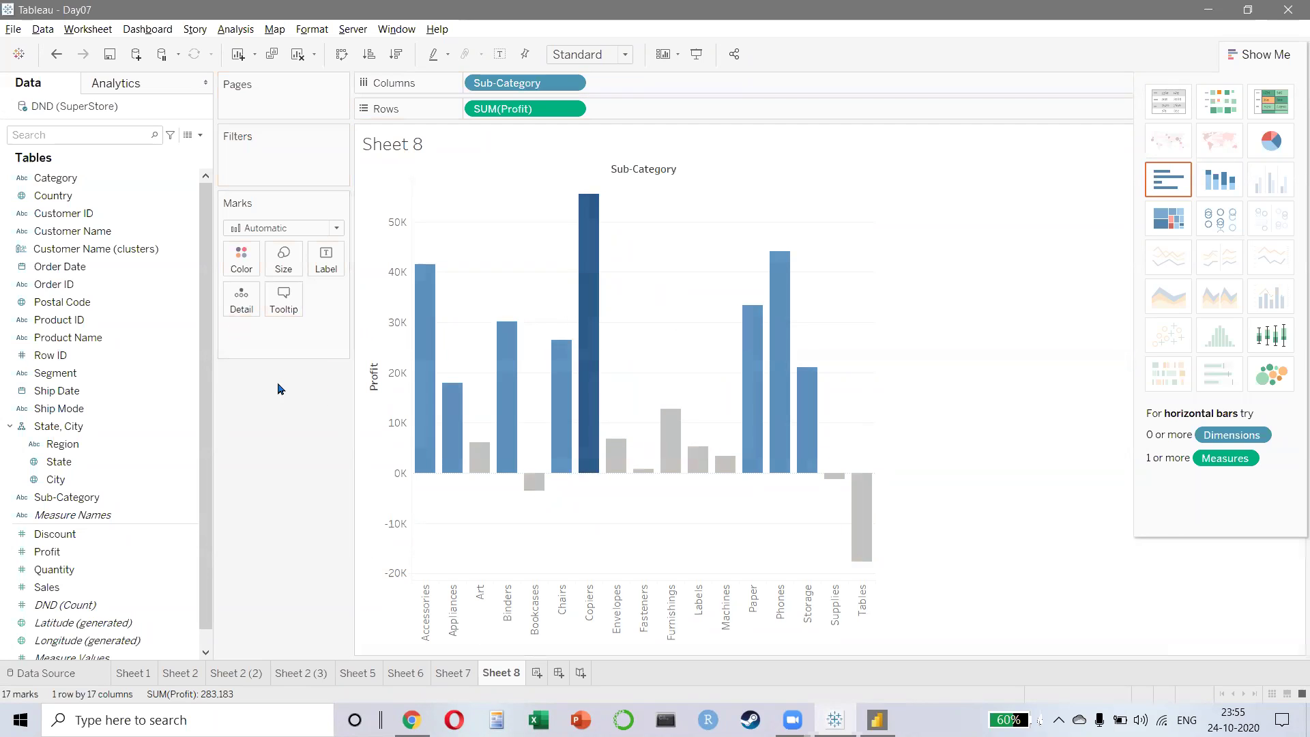
- Start a new calculated field named PROFIT COLOR with an empty formula
{"action": "left_click", "coordinate": [231, 30]}
{"action": "left_click", "coordinate": [306, 344]}
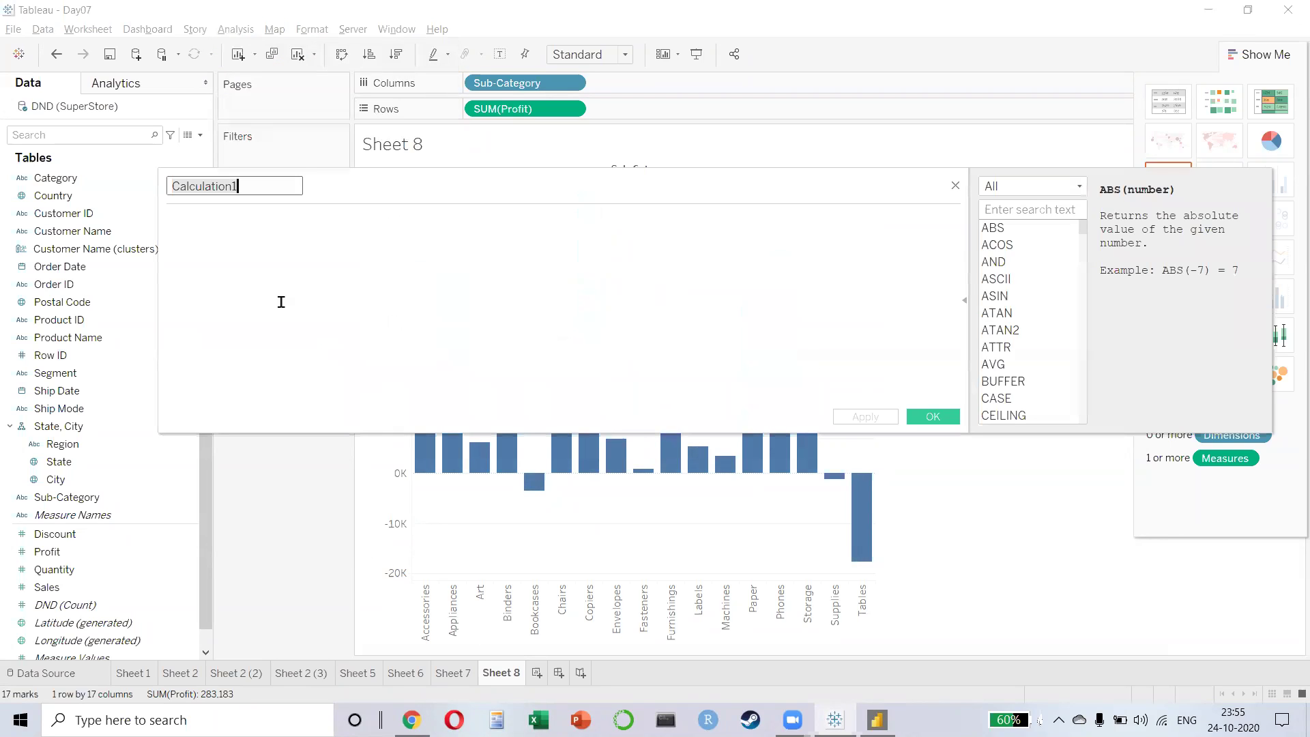
{"action": "type", "text": "PROFIT COLOR"}
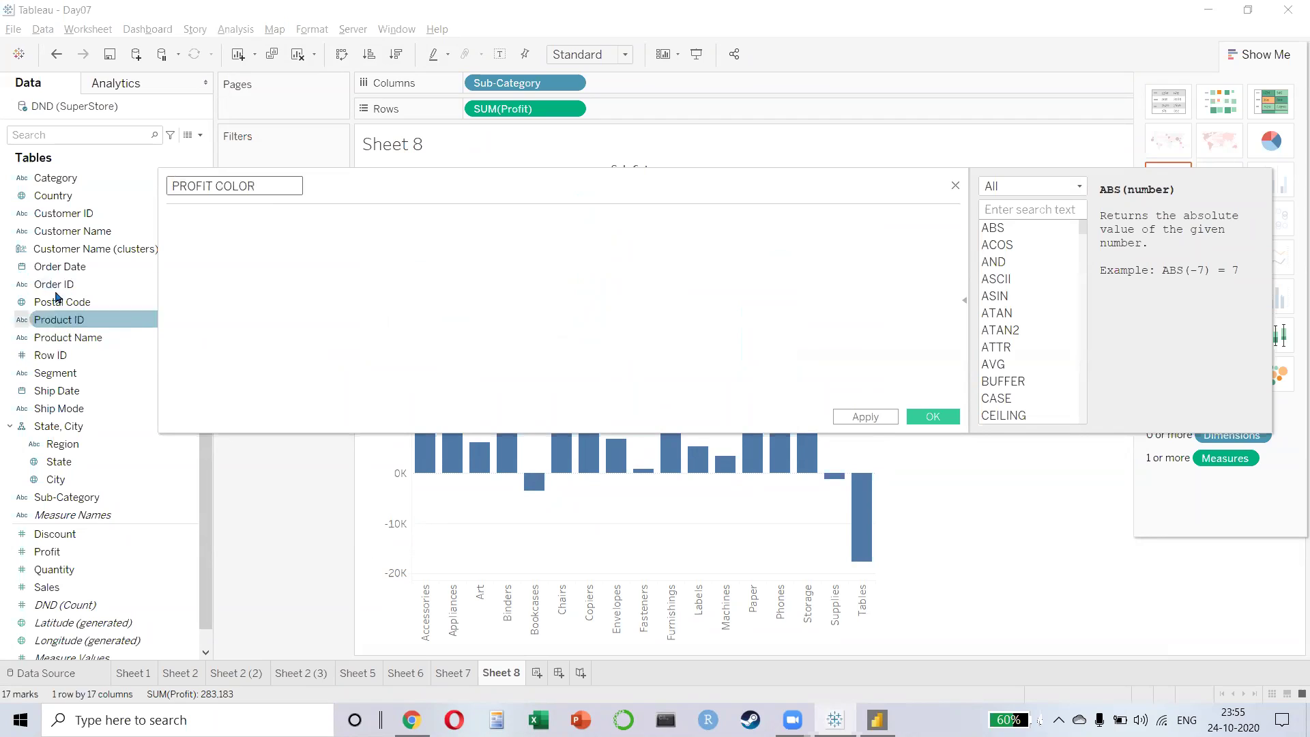
{"action": "left_click", "coordinate": [414, 255]}
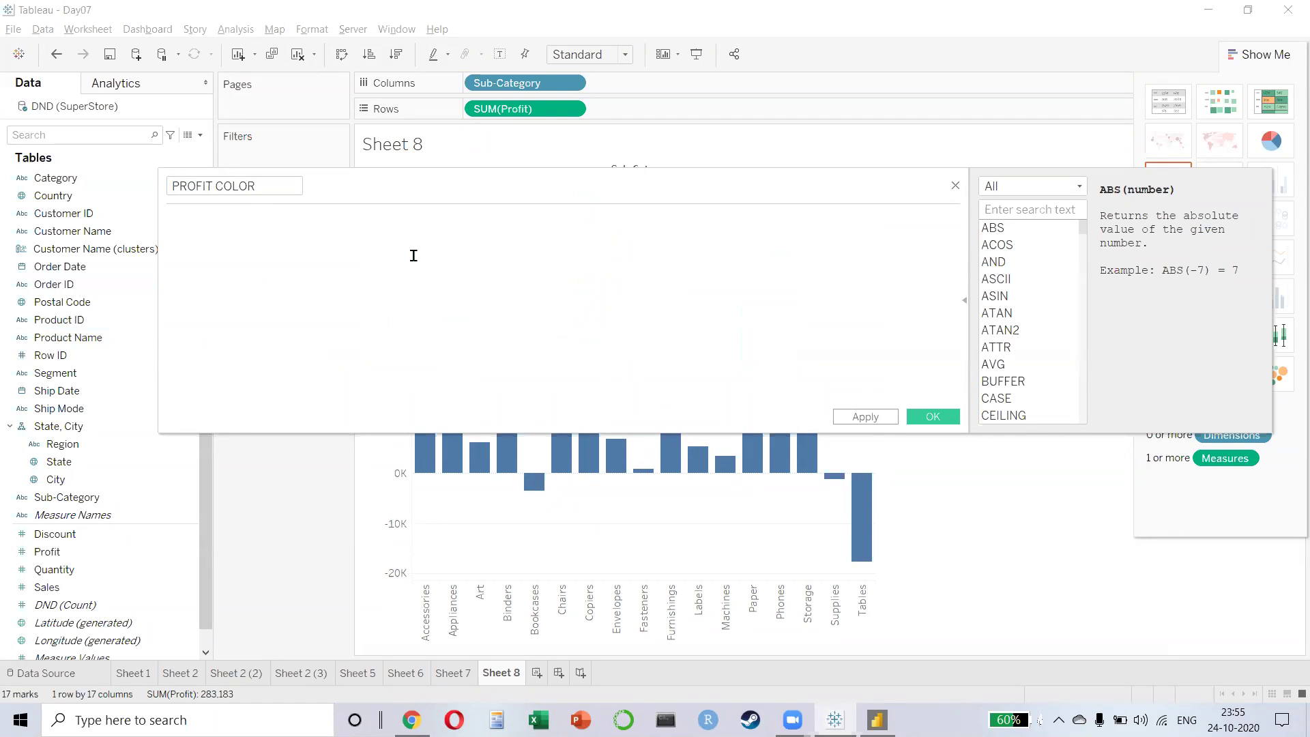
{"action": "type", "text": "="}
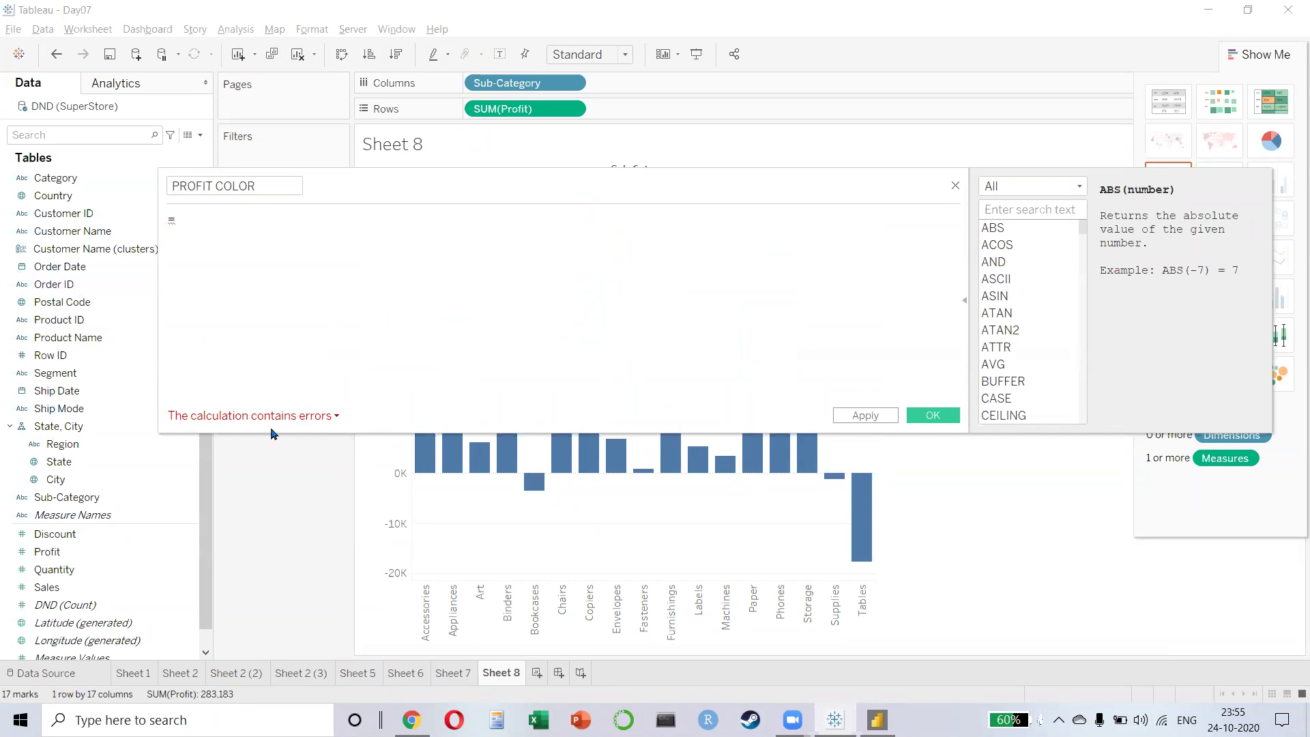
{"action": "key", "text": "BackSpace"}
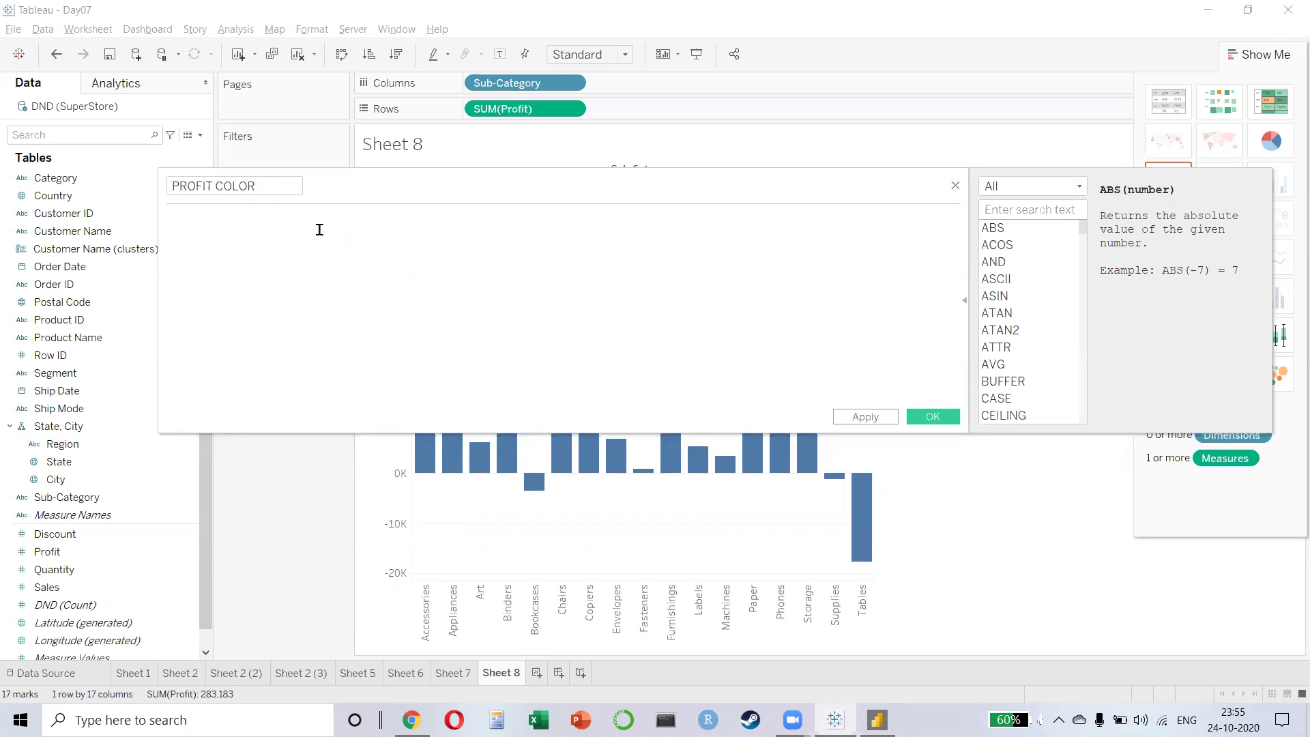
- Enter the first condition of the PROFIT COLOR formula as IF SUM([Profit]) > 0 THEN "LOSS"
{"action": "type", "text": "IF"}
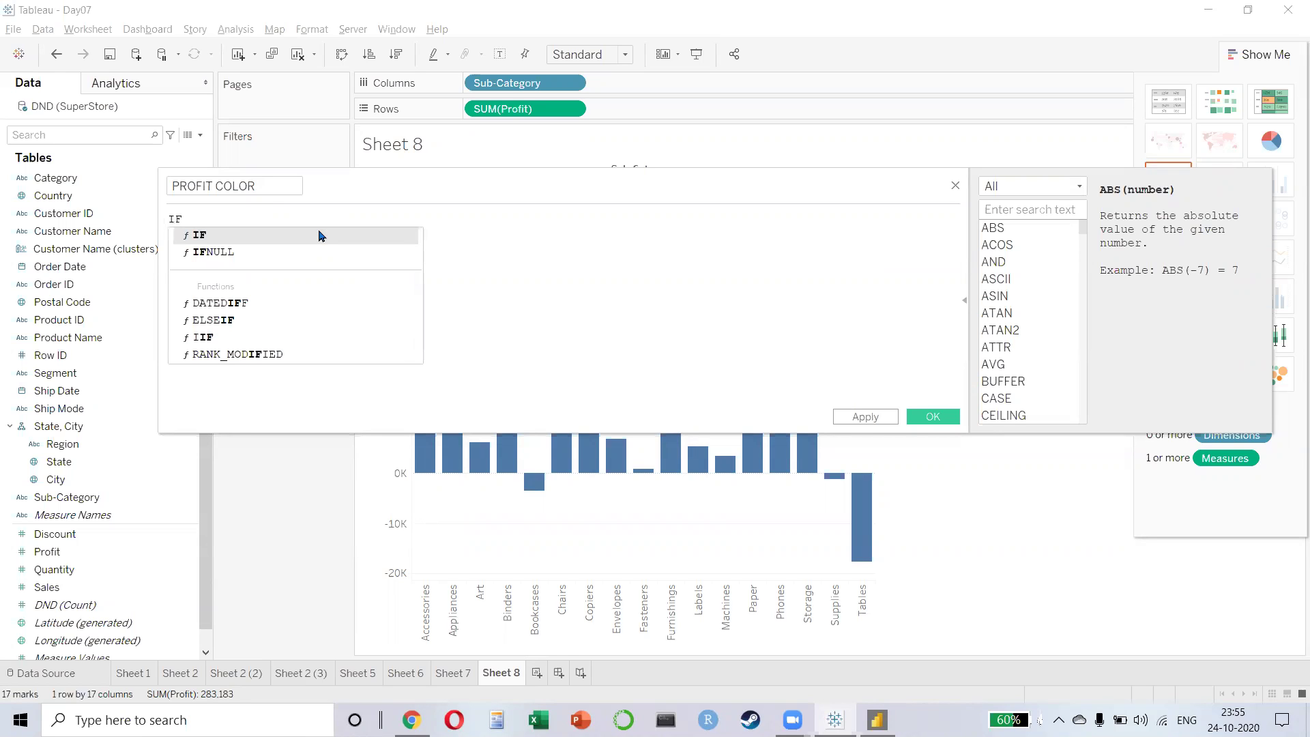
{"action": "key", "text": "BackSpace"}
{"action": "left_click", "coordinate": [318, 235]}
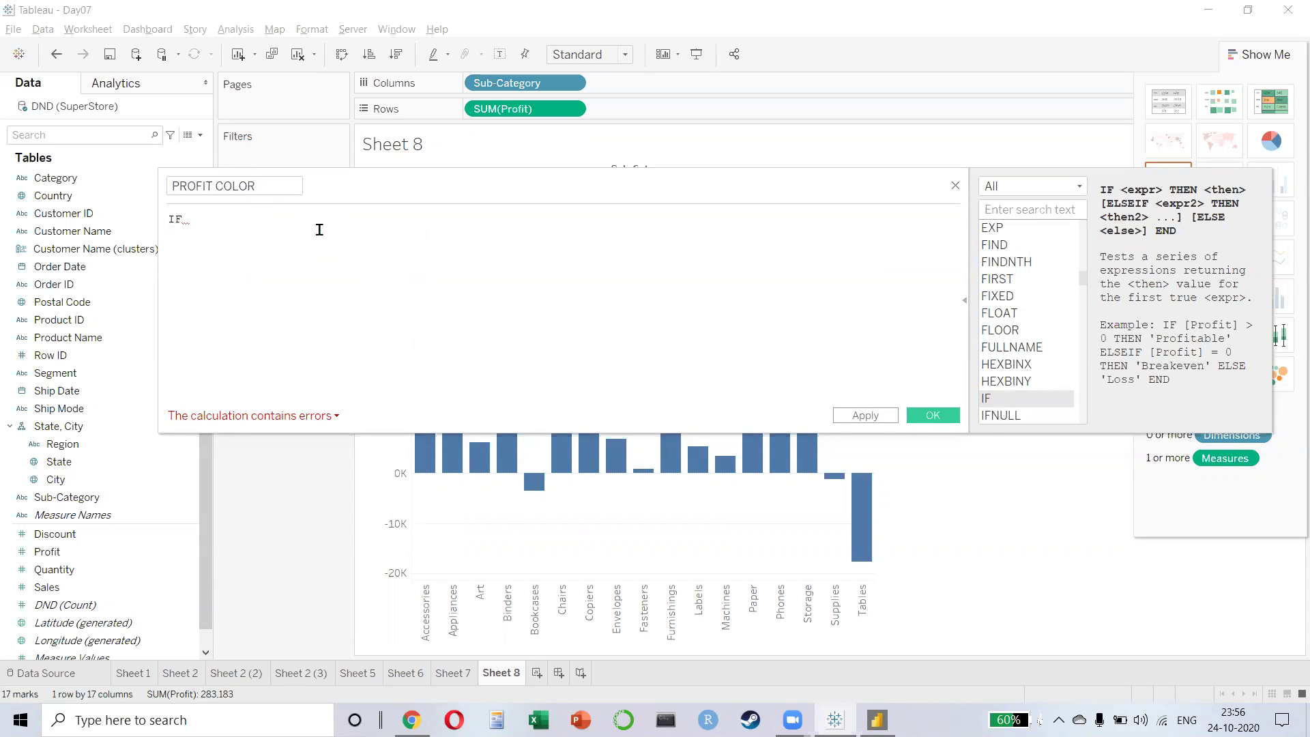
{"action": "type", "text": "SUM"}
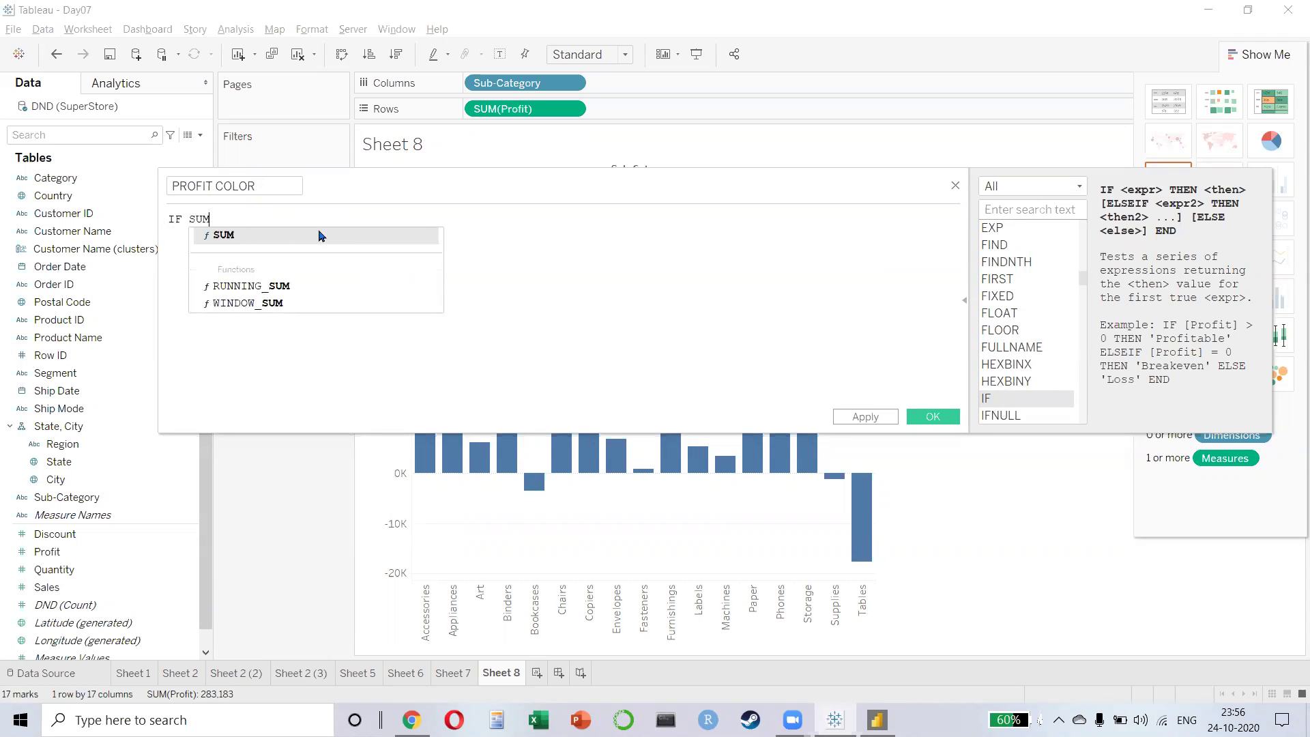
{"action": "type", "text": "(PROF"}
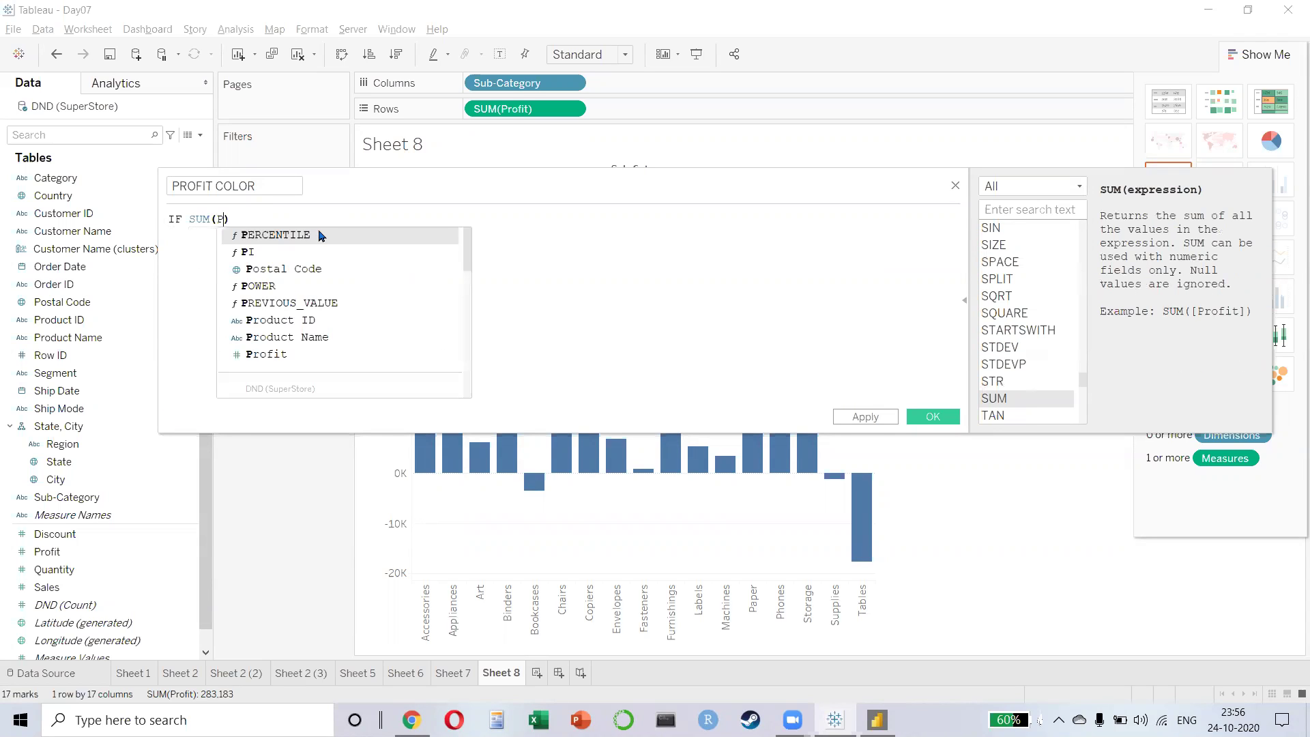
{"action": "left_click", "coordinate": [318, 235]}
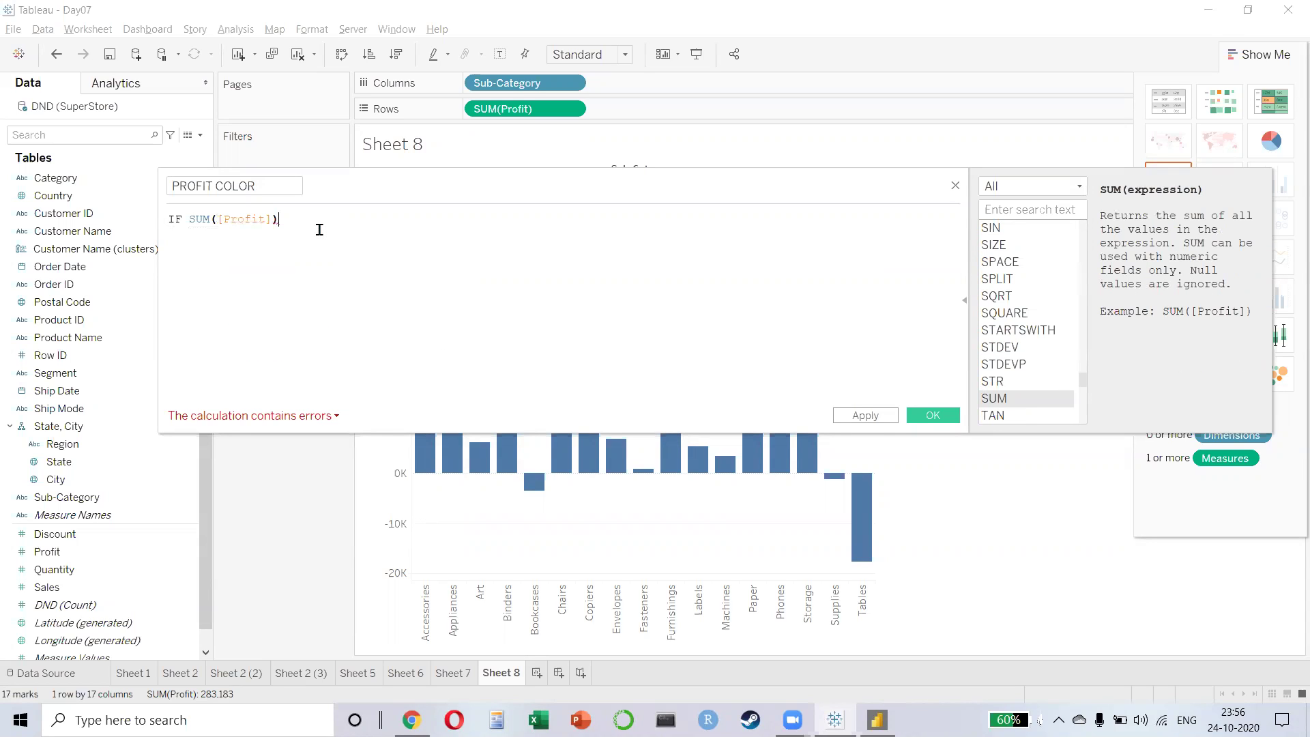
{"action": "type", "text": ">"}
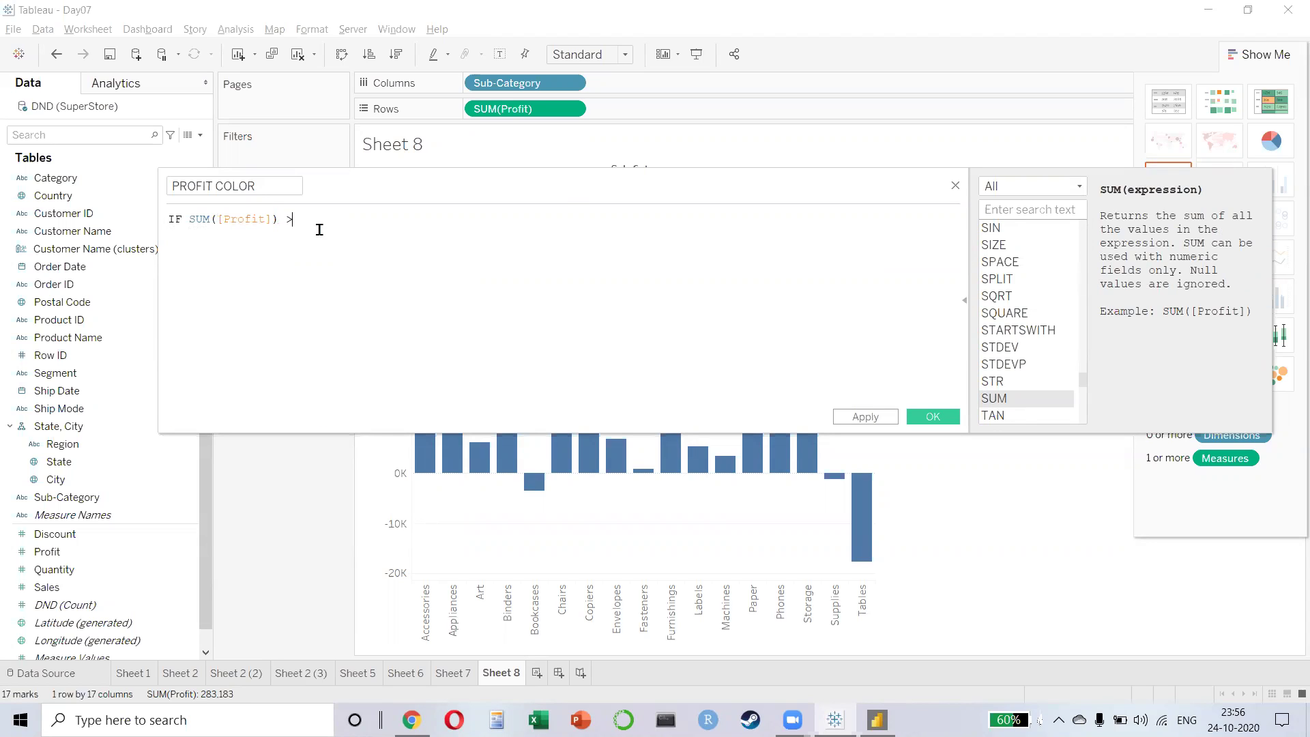
{"action": "type", "text": " 0 THE"}
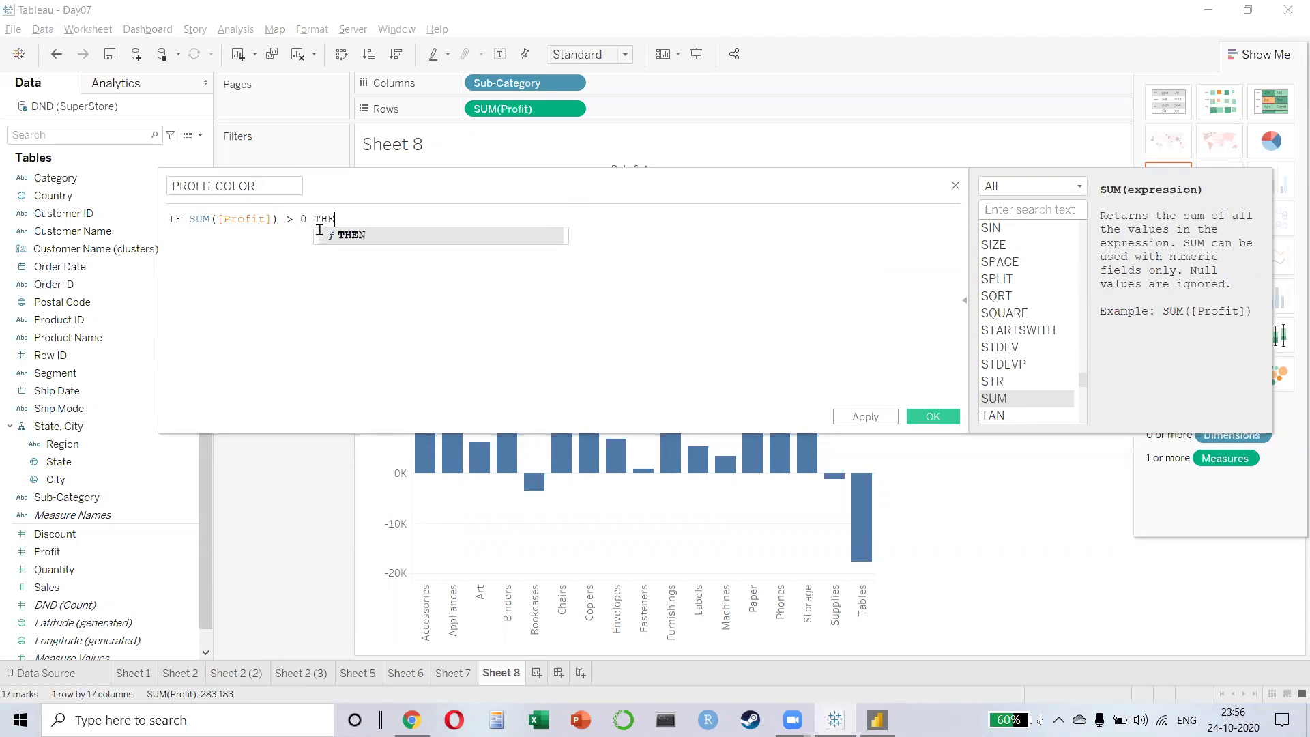
{"action": "type", "text": "N \"LOSS"}
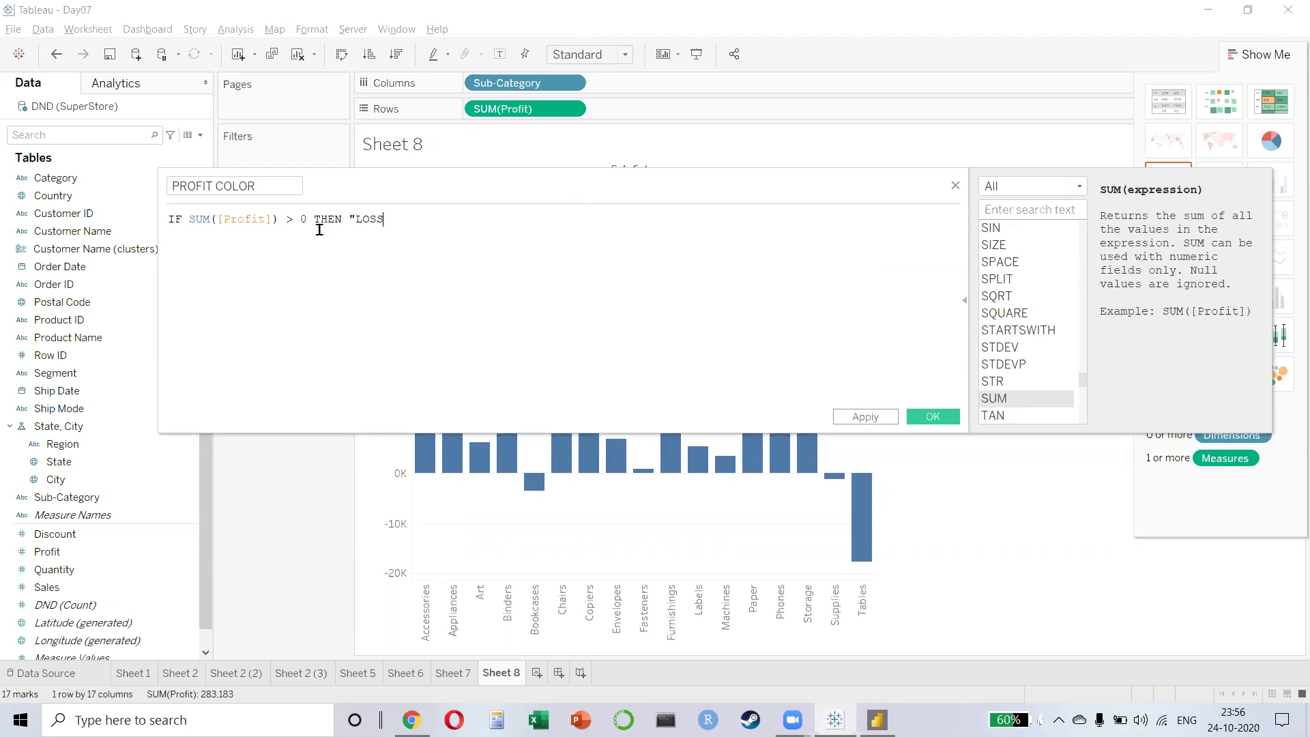
{"action": "type", "text": "\""}
- Change the comparison operator in the first condition to <, so that it tests SUM([Profit]) < 0
{"action": "key", "text": "Left"}
{"action": "key", "text": "Left"}
{"action": "key", "text": "Left"}
{"action": "key", "text": "Left"}
{"action": "key", "text": "Left"}
{"action": "key", "text": "Left"}
{"action": "key", "text": "Left"}
{"action": "key", "text": "Left"}
{"action": "key", "text": "BackSpace"}
{"action": "type", "text": "<"}
{"action": "key", "text": "End"}
{"action": "key", "text": "Left"}
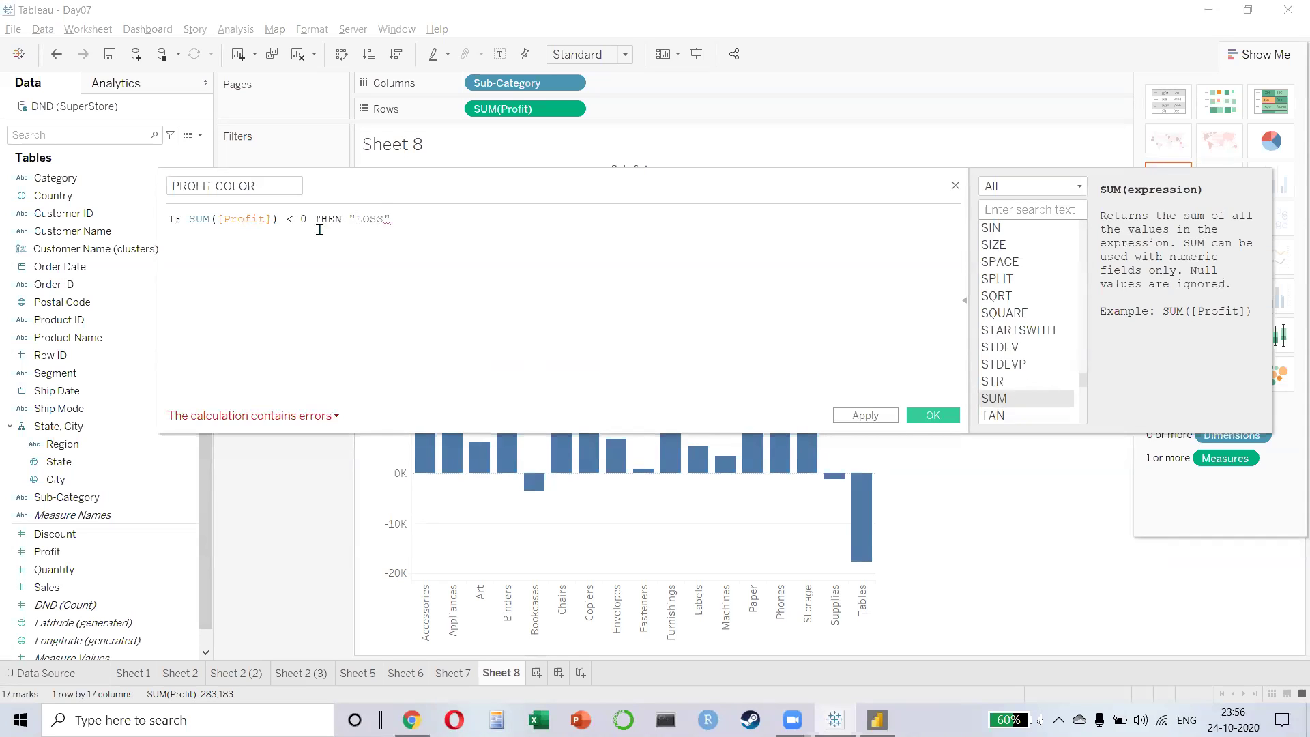
- Add the second condition ELSEIF SUM([Profit]) < 20000 THEN "PROFIT" to the formula
{"action": "type", "text": "EL"}
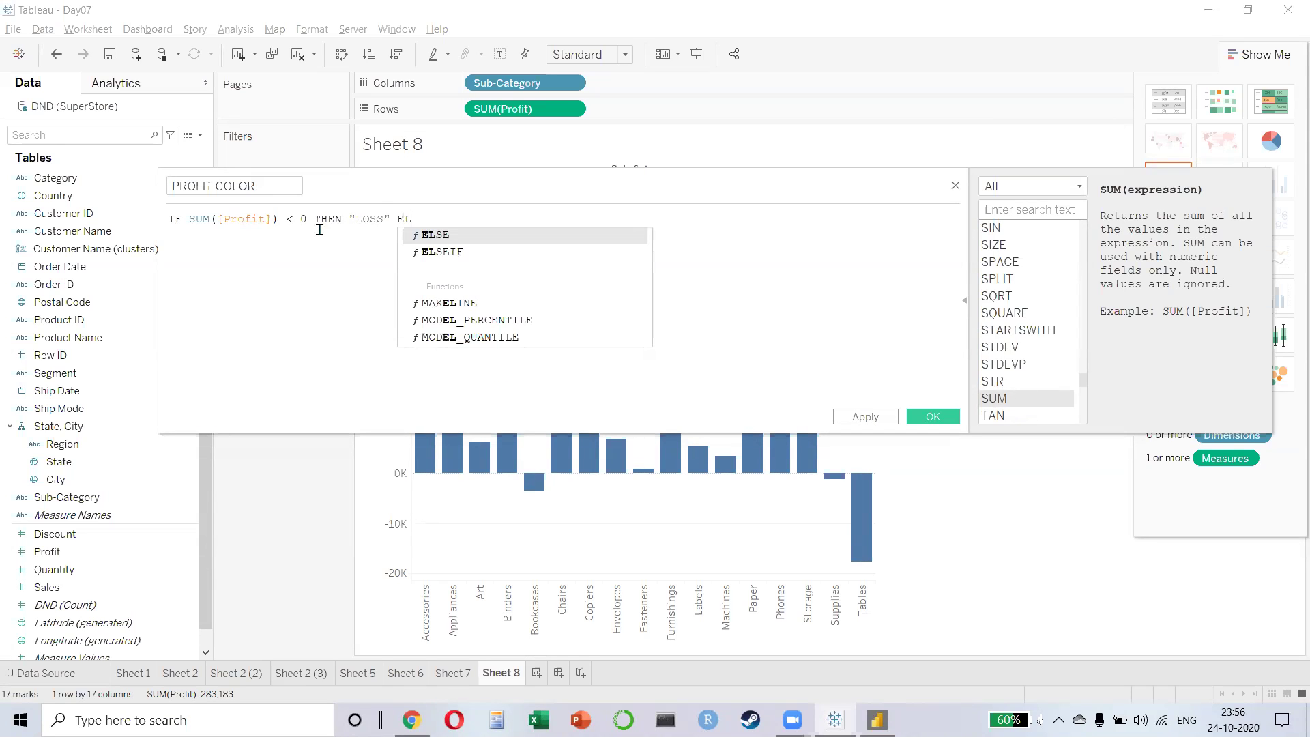
{"action": "key", "text": "Return"}
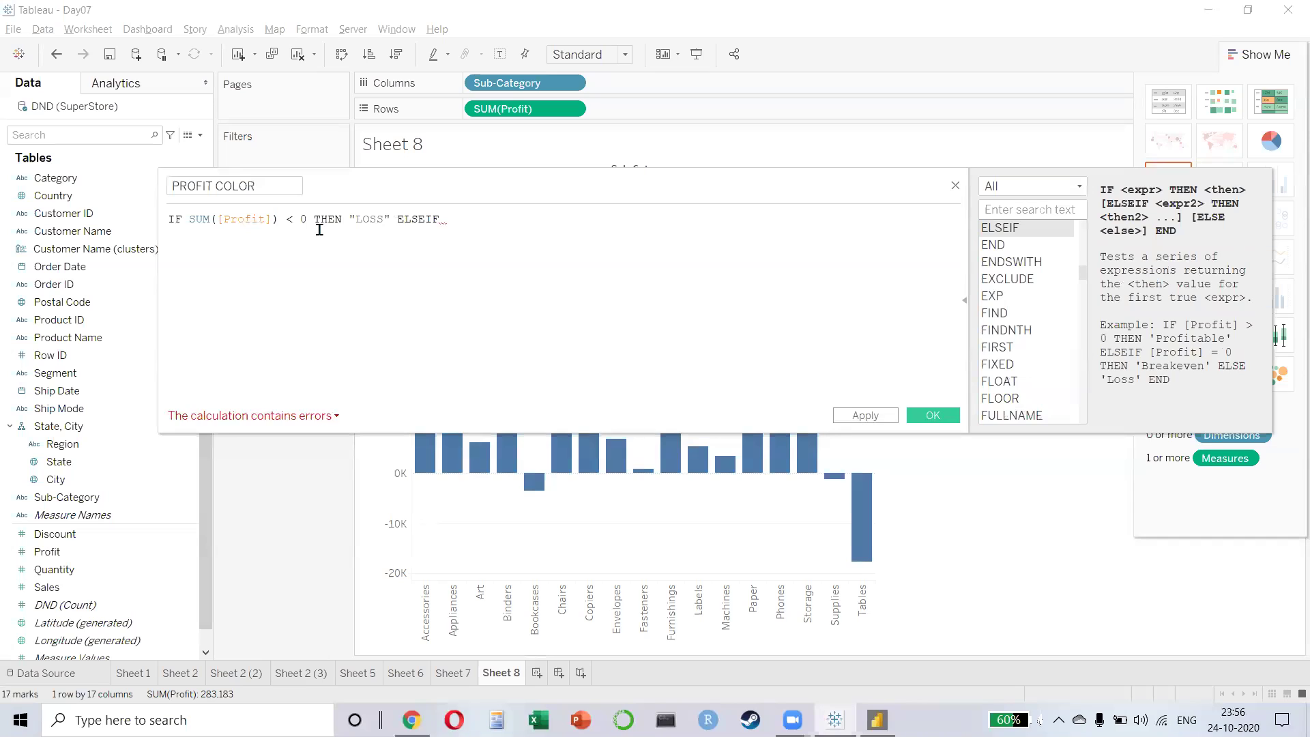
{"action": "type", "text": "SUM"}
{"action": "key", "text": "Return"}
{"action": "type", "text": "[Pro"}
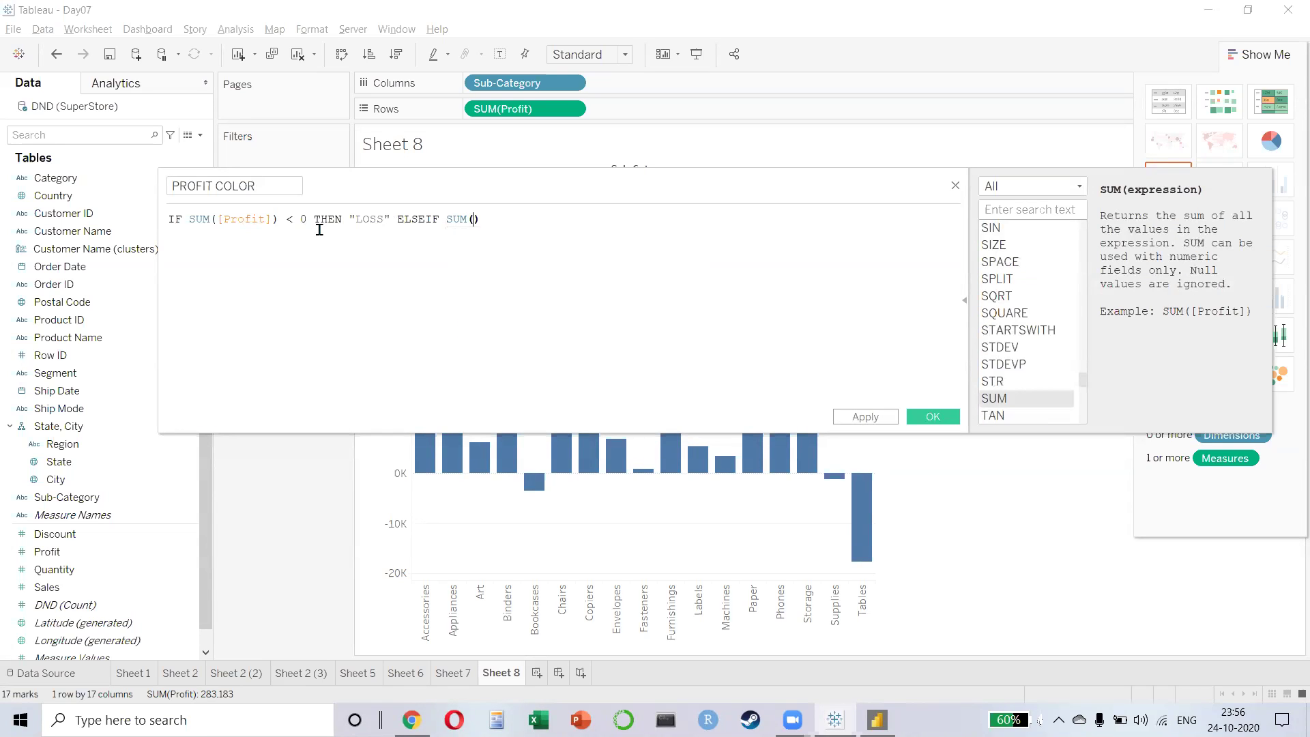
{"action": "key", "text": "Down"}
{"action": "key", "text": "Down"}
{"action": "key", "text": "Return"}
{"action": "type", "text": "< 20000 THEN \""}
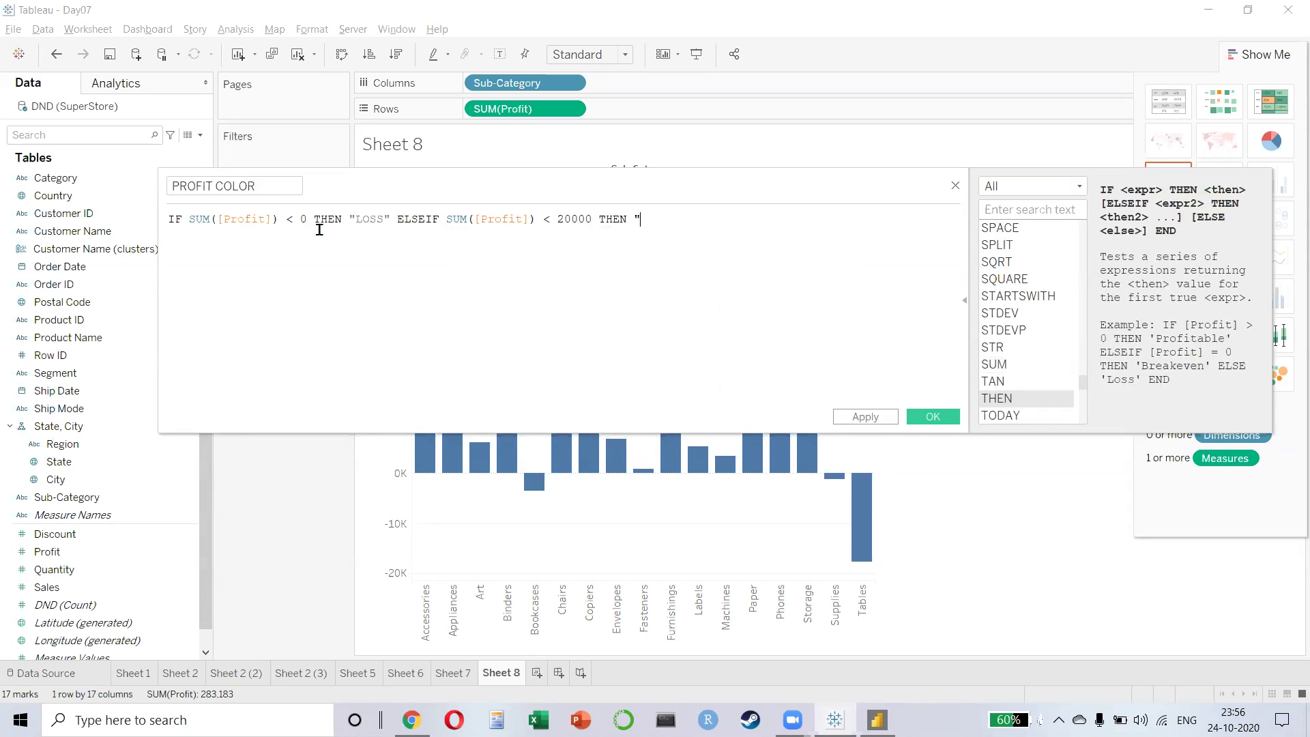
{"action": "type", "text": "PROFIT\""}
- Add the fallback branch ELSE "HIGH PROFIT" at the end of the formula
{"action": "type", "text": ","}
{"action": "key", "text": "BackSpace"}
{"action": "key", "text": "BackSpace"}
{"action": "type", "text": "ELSE \"HIGH PROFIT"}
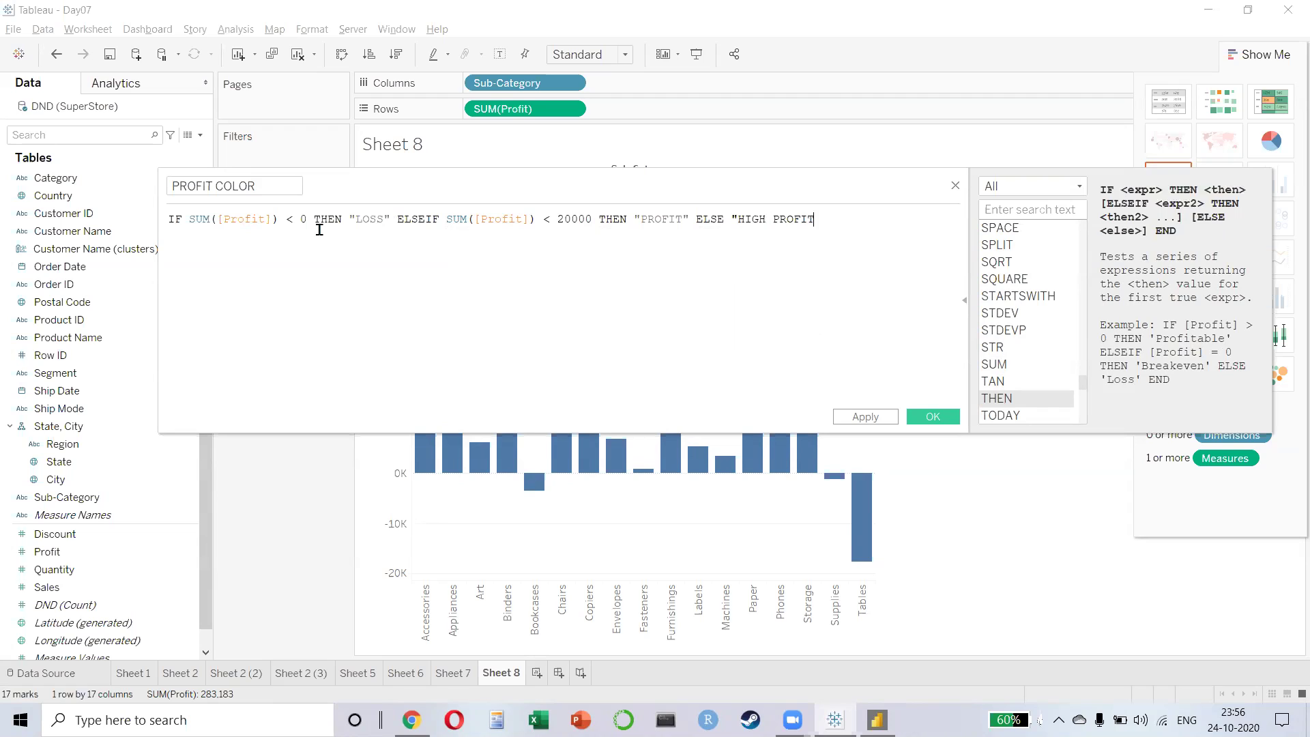
{"action": "type", "text": "\""}
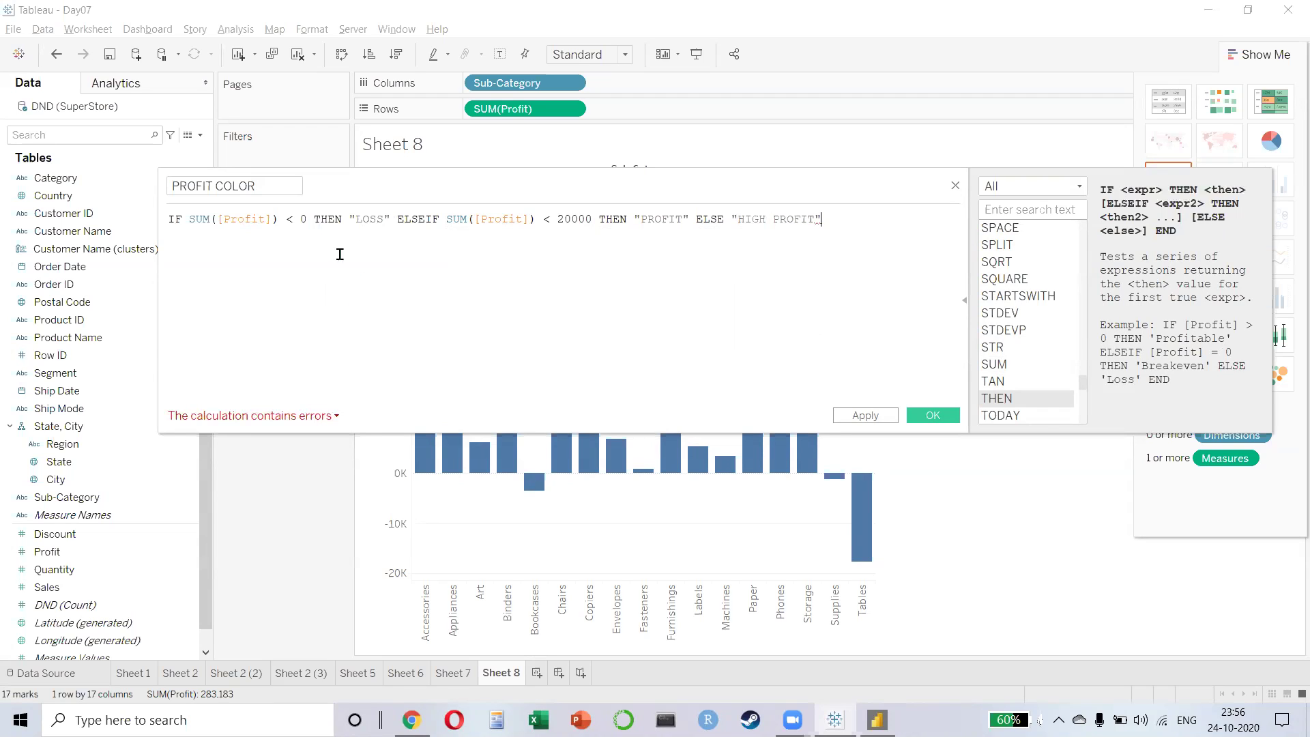
- Break the PROFIT COLOR formula onto new lines before THEN "LOSS" and before ELSEIF
{"action": "left_click_drag", "start_coordinate": [313, 219], "coordinate": [322, 219]}
{"action": "key", "text": "Left"}
{"action": "key", "text": "Return"}
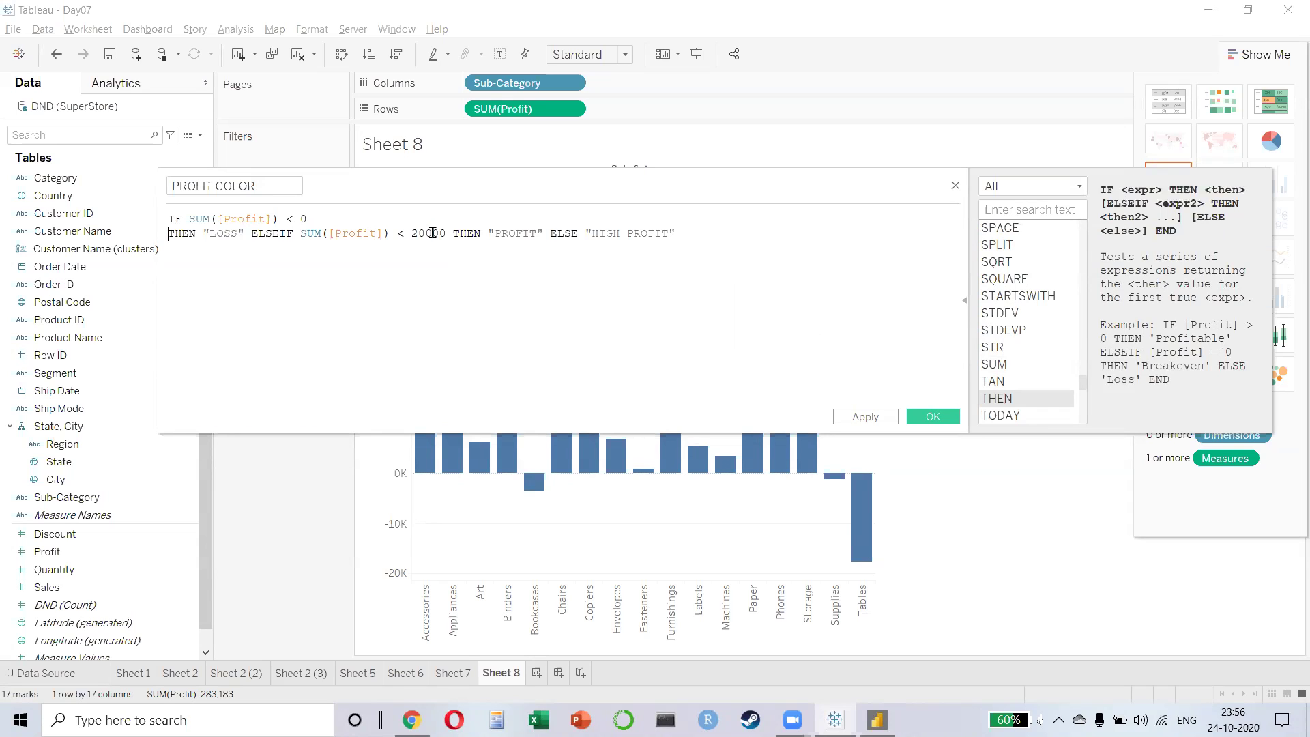
{"action": "key", "text": "ctrl+Right"}
{"action": "key", "text": "Return"}
- Move THEN "PROFIT" ELSE "HIGH PROFIT" onto its own line and space the formula's clauses apart with blank lines
{"action": "key", "text": "ctrl+Right"}
{"action": "key", "text": "ctrl+Right"}
{"action": "key", "text": "ctrl+Right"}
{"action": "key", "text": "ctrl+Right"}
{"action": "key", "text": "ctrl+Right"}
{"action": "key", "text": "ctrl+Right"}
{"action": "key", "text": "ctrl+Right"}
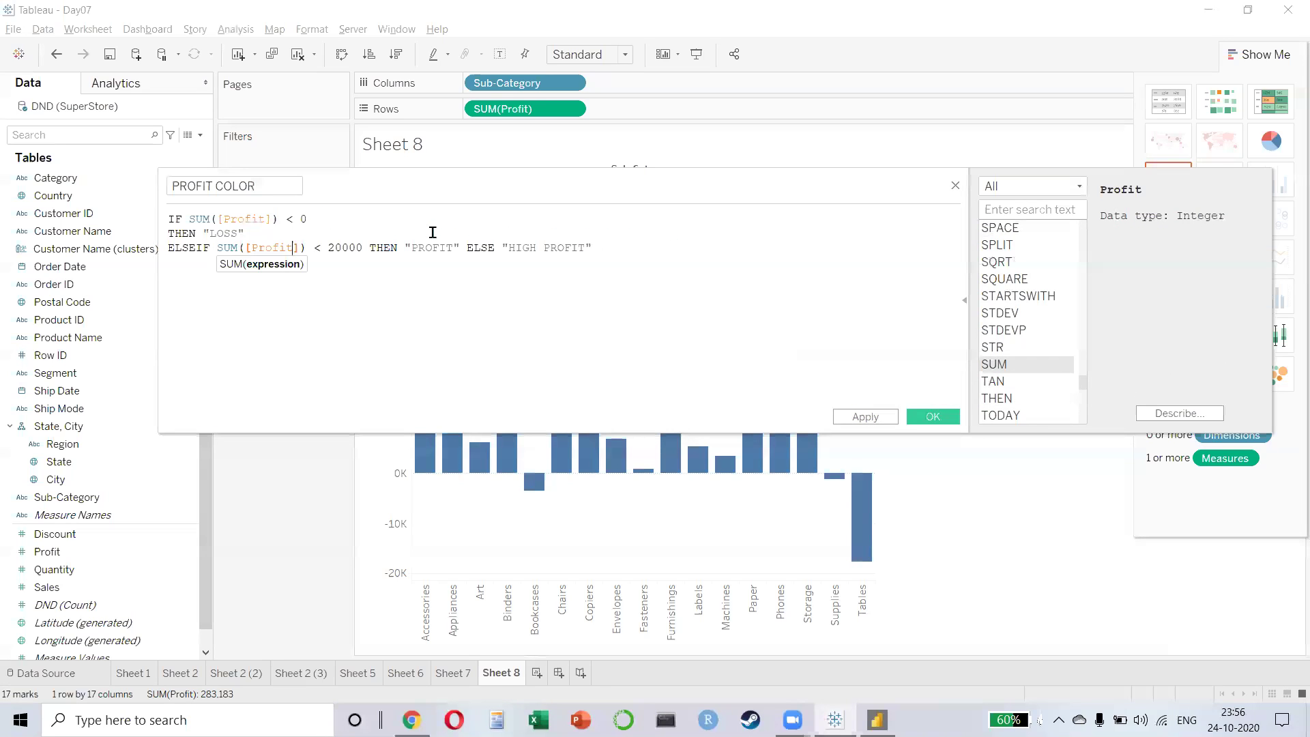
{"action": "key", "text": "Return"}
{"action": "key", "text": "Up"}
{"action": "key", "text": "Up"}
{"action": "key", "text": "Return"}
{"action": "key", "text": "Return"}
{"action": "key", "text": "Down"}
{"action": "key", "text": "Return"}
{"action": "key", "text": "Down"}
{"action": "key", "text": "Return"}
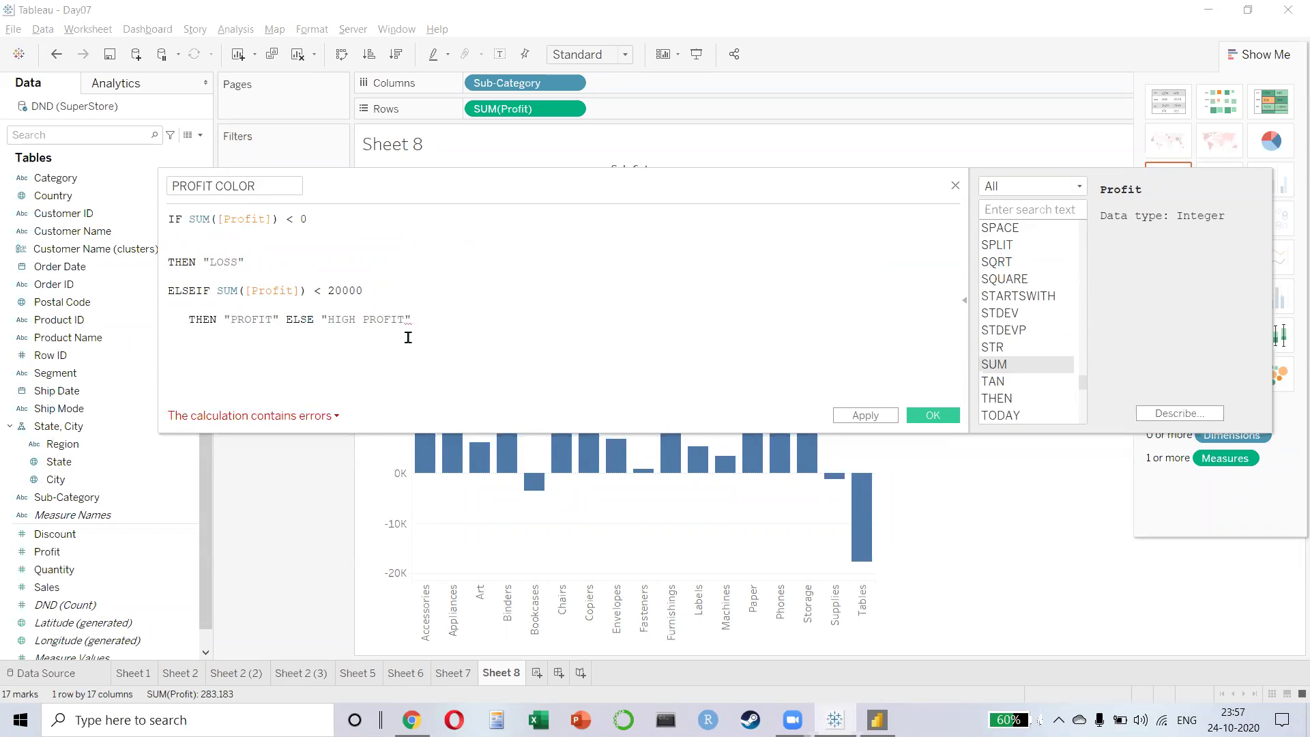
- Check the formula's error details and close the IF statement with END on its own line
{"action": "left_click", "coordinate": [337, 416]}
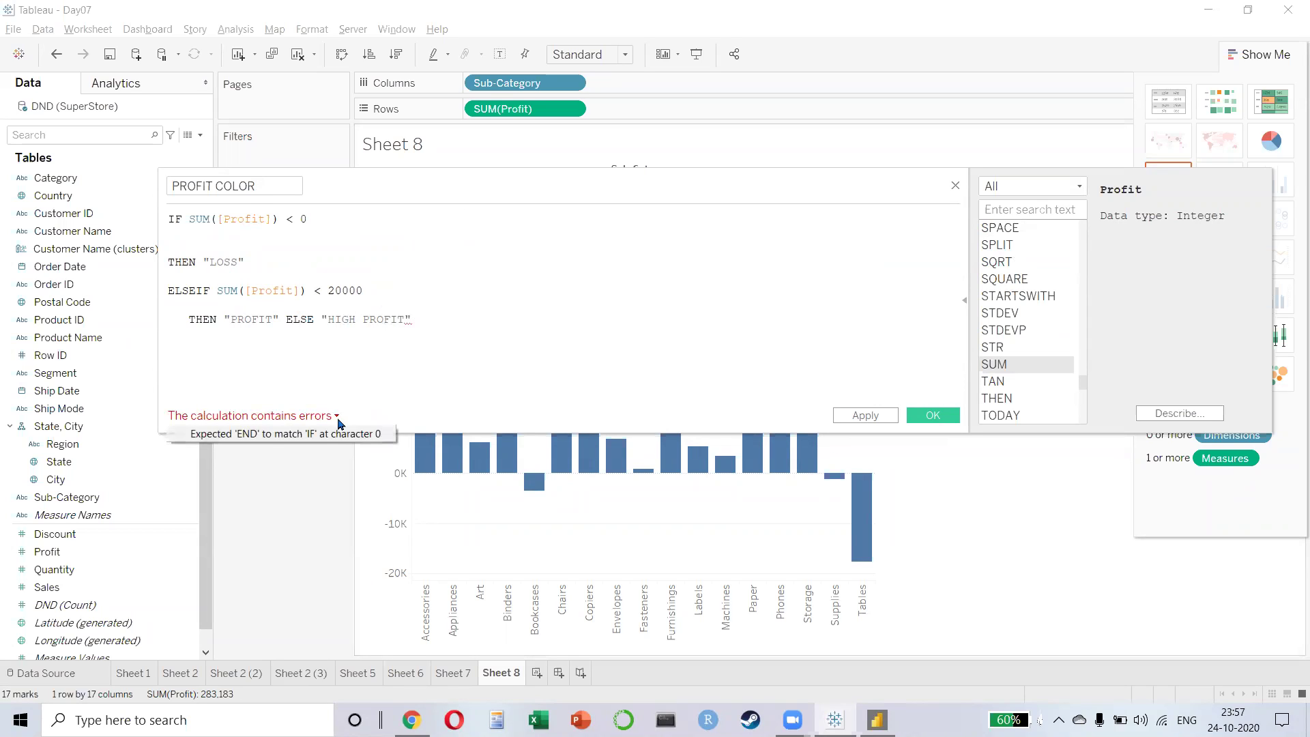
{"action": "left_click", "coordinate": [470, 317]}
{"action": "key", "text": "Return"}
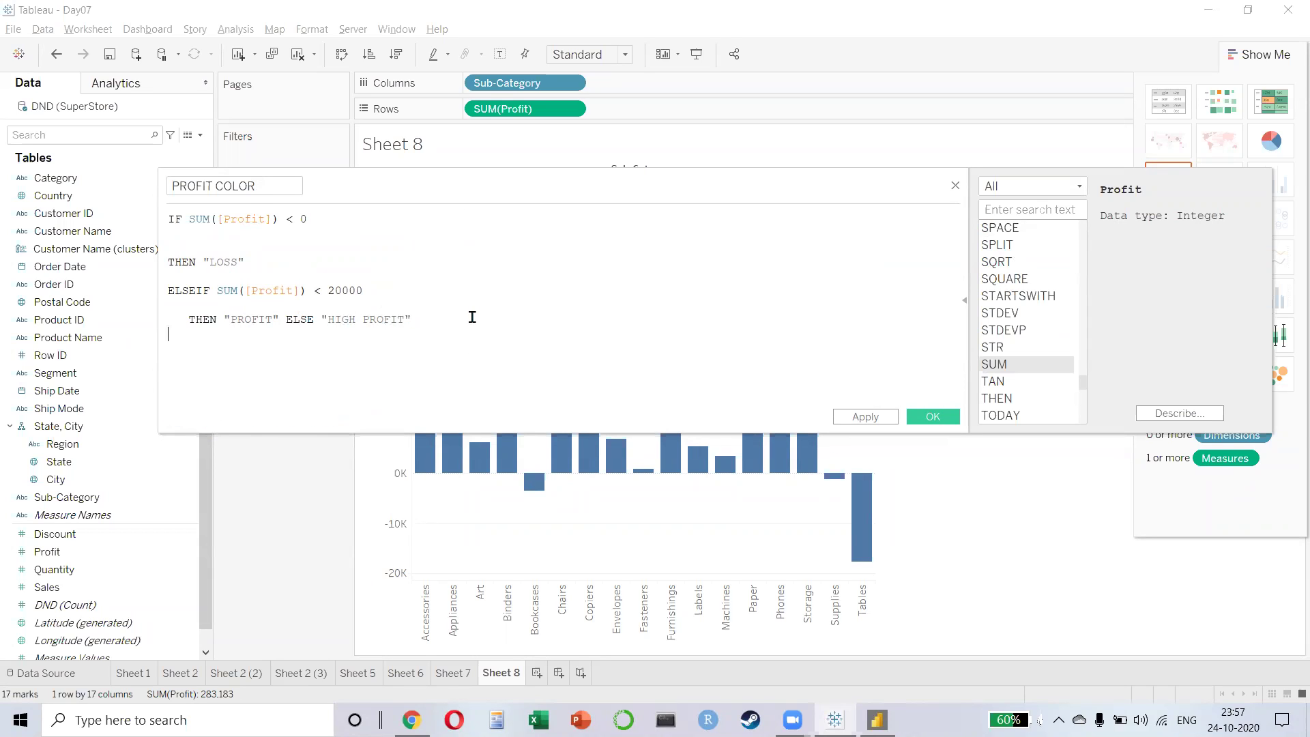
{"action": "type", "text": "END"}
{"action": "key", "text": "Return"}
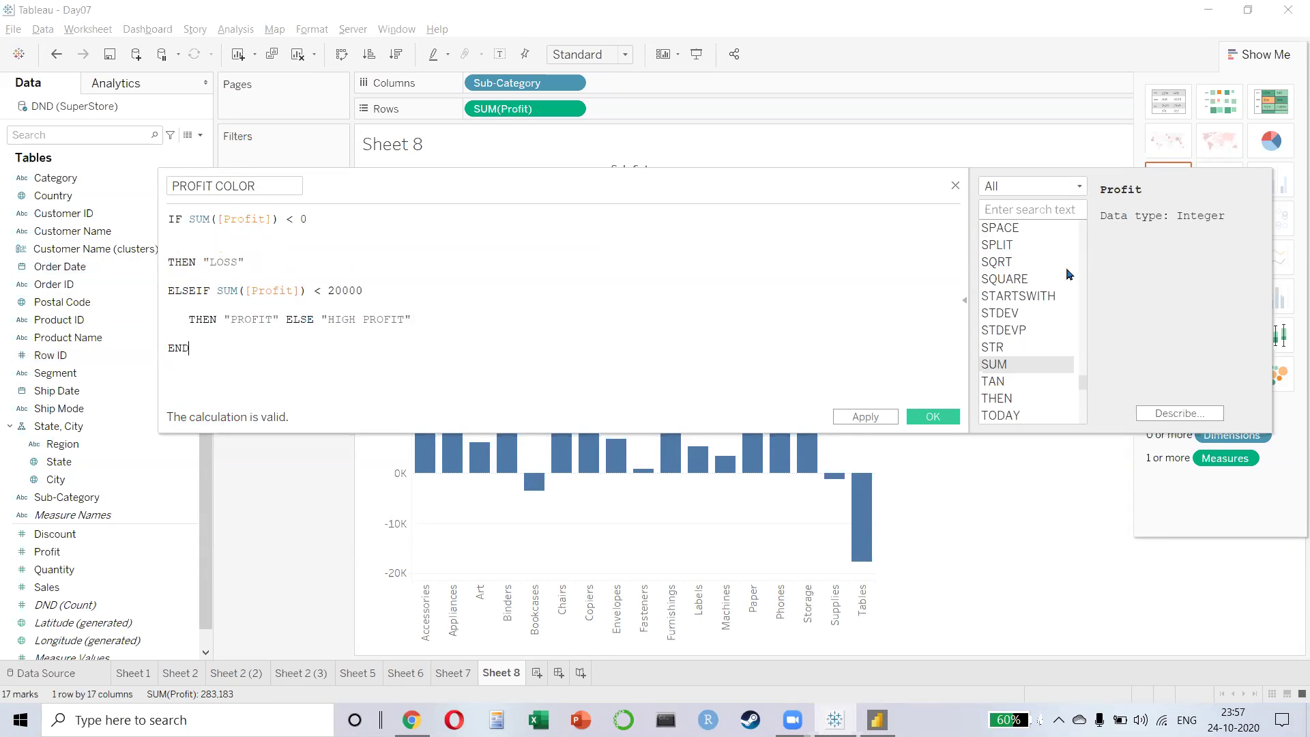
- Search the function reference for IF and read the syntax and example of the IF function
{"action": "left_click", "coordinate": [1009, 209]}
{"action": "type", "text": "IF"}
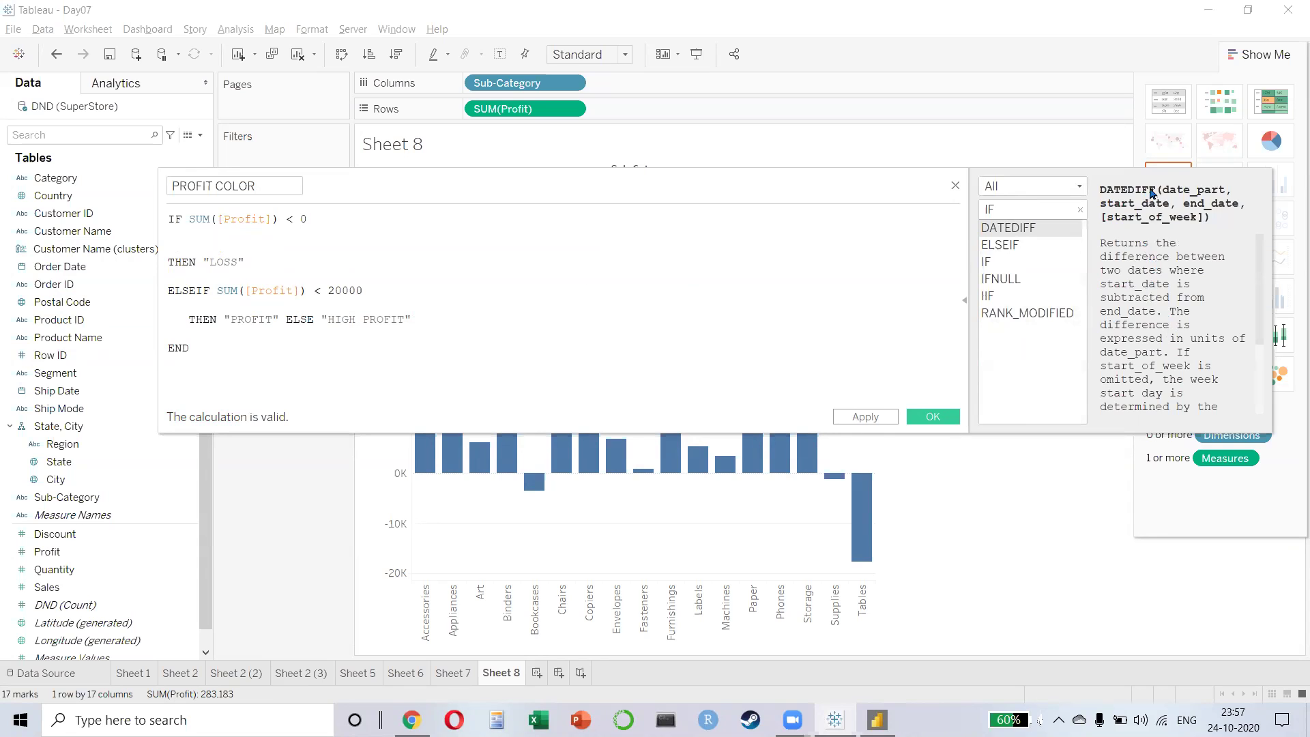
{"action": "left_click_drag", "start_coordinate": [913, 169], "coordinate": [910, 178]}
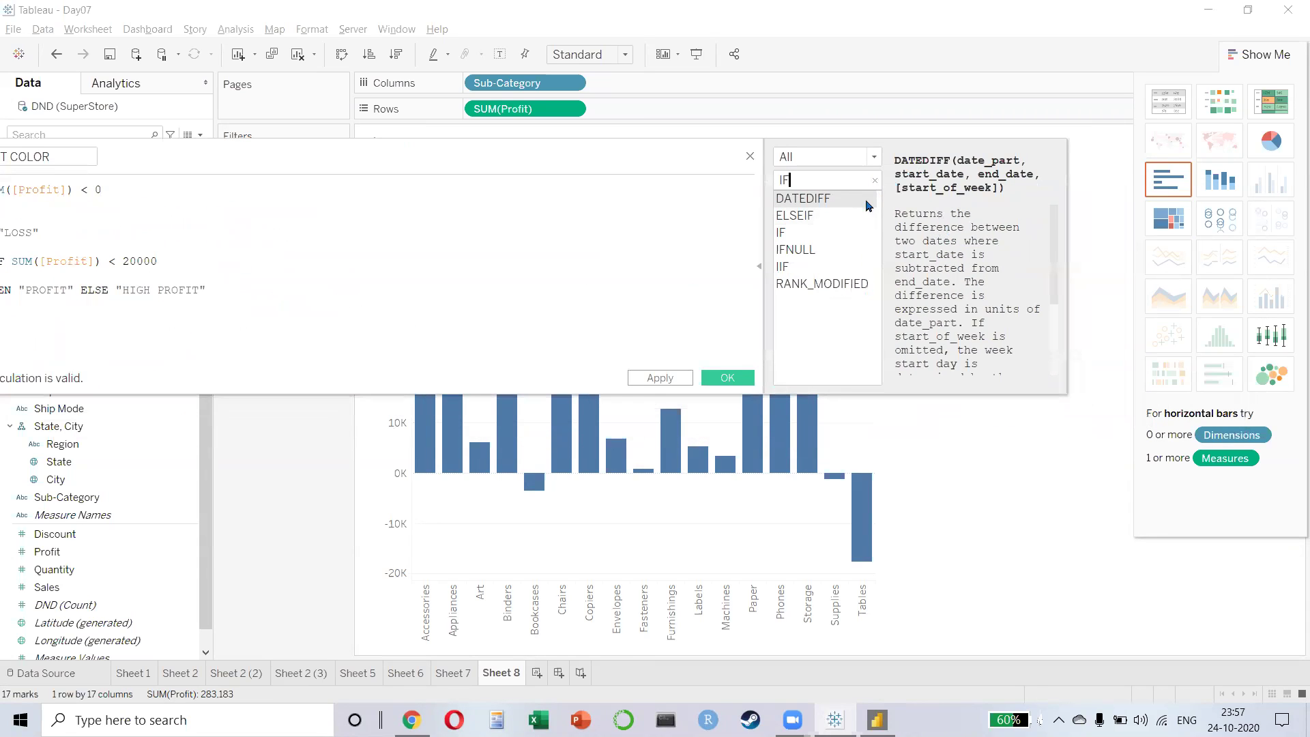
{"action": "left_click", "coordinate": [797, 236]}
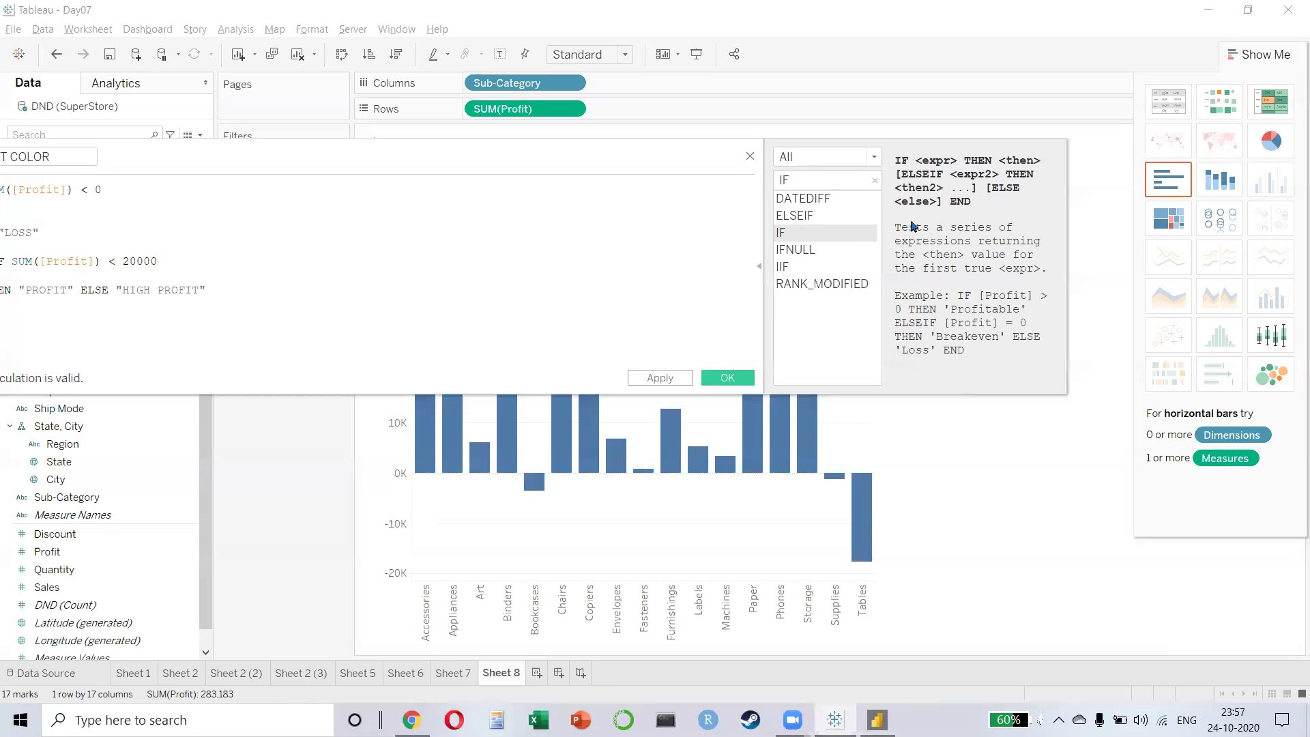
{"action": "left_click", "coordinate": [760, 267]}
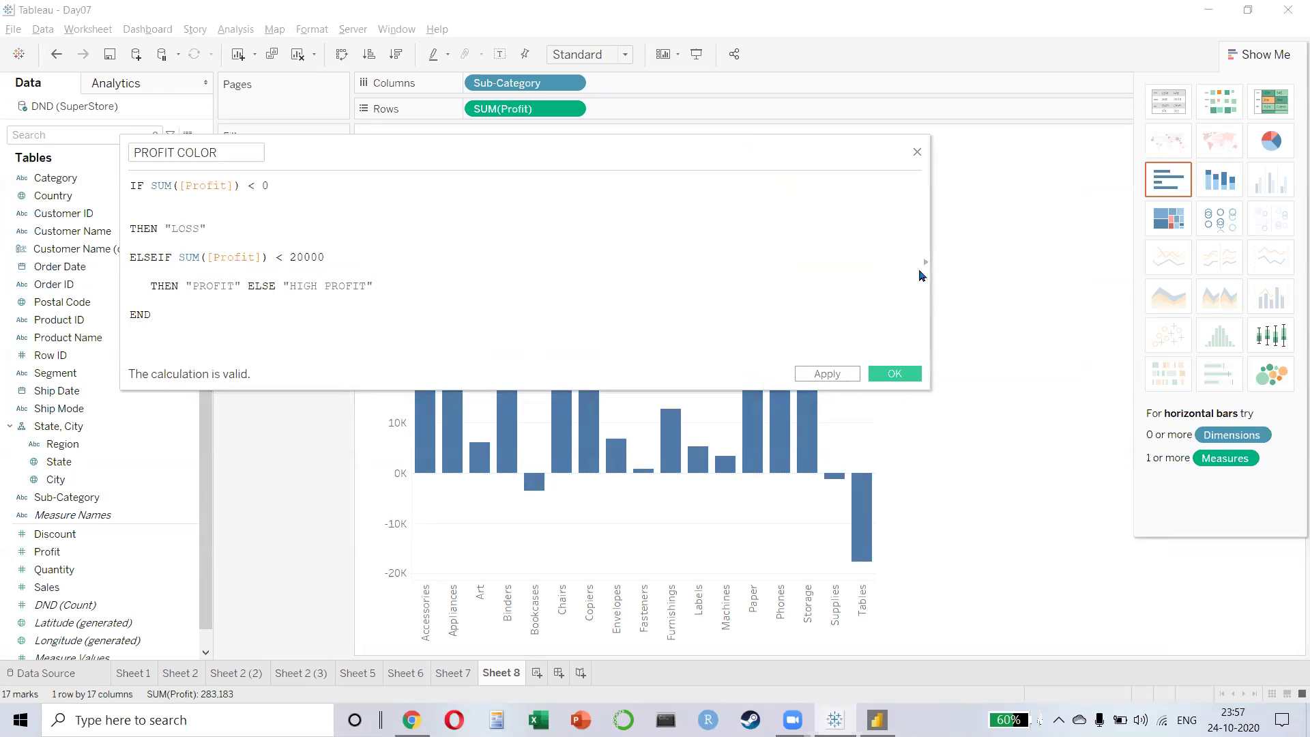
{"action": "left_click", "coordinate": [926, 268]}
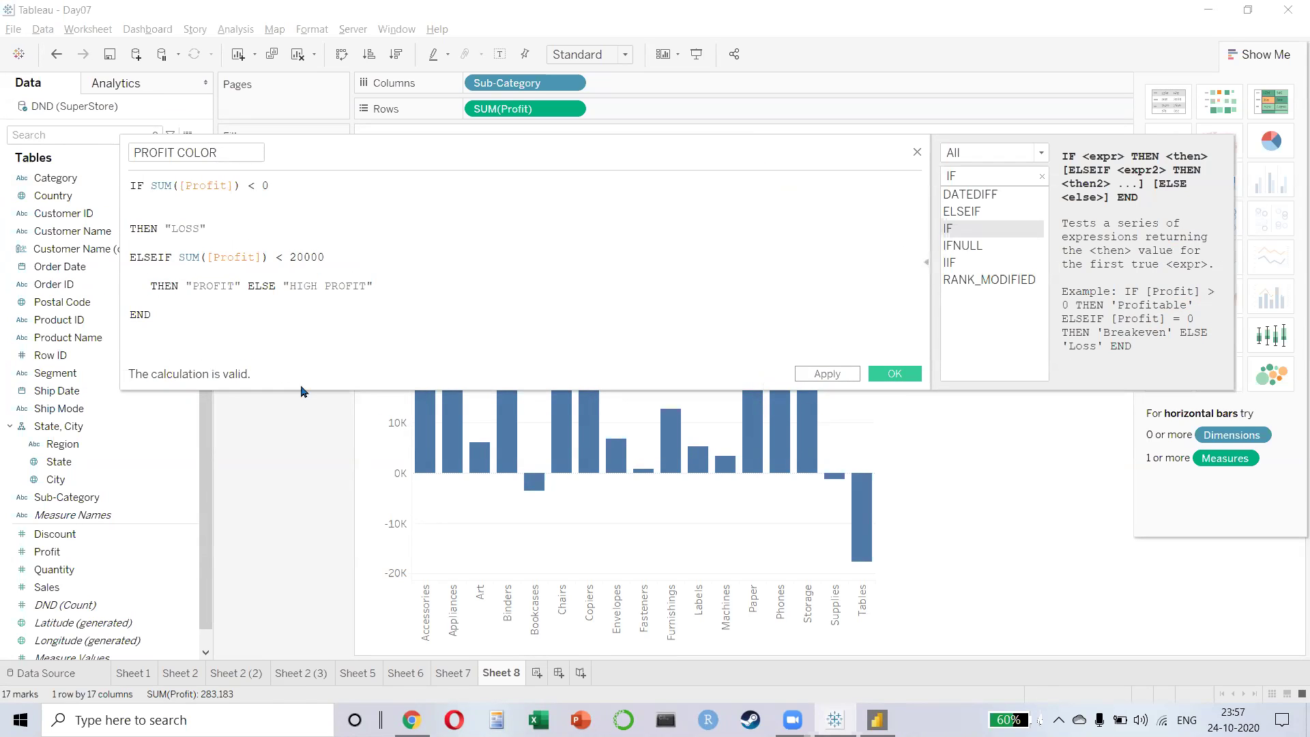
- Remove the extra blank line above THEN "LOSS" and the indent before THEN "PROFIT", then save the PROFIT COLOR calculated field
{"action": "left_click", "coordinate": [208, 214]}
{"action": "key", "text": "Delete"}
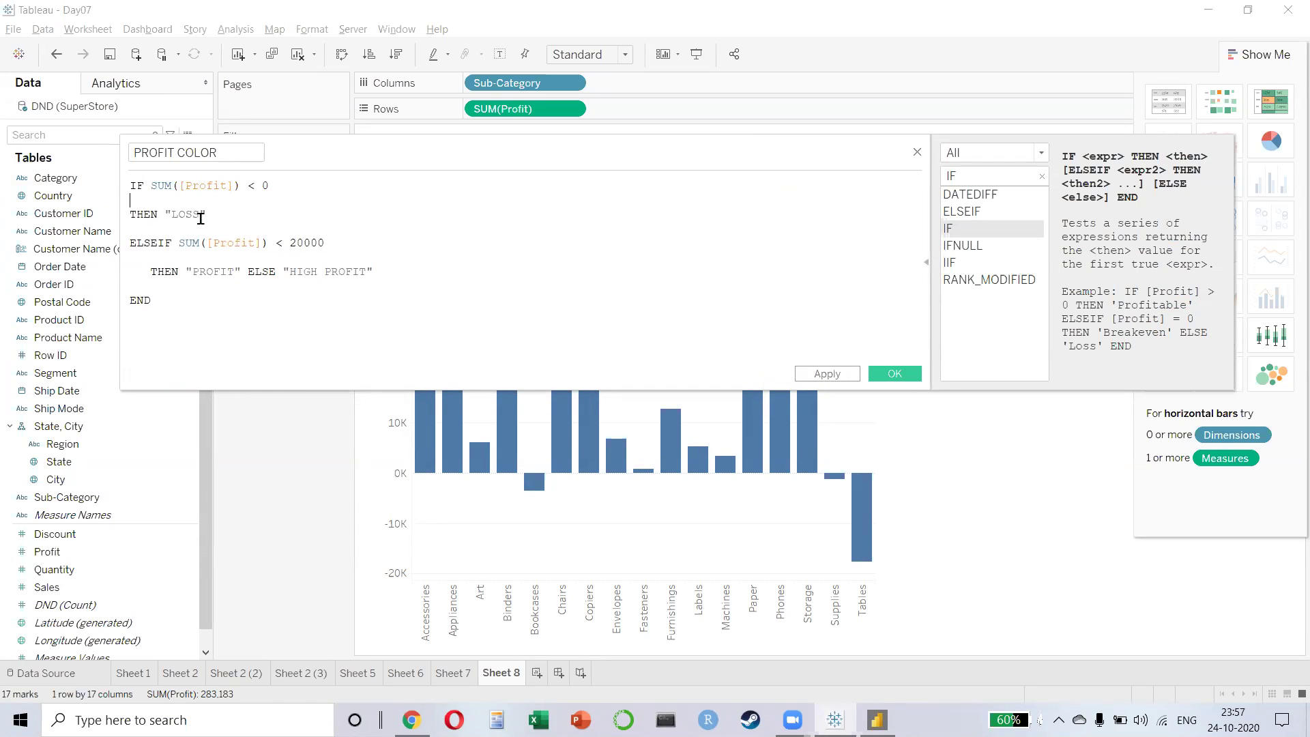
{"action": "left_click", "coordinate": [158, 258]}
{"action": "key", "text": "BackSpace"}
{"action": "key", "text": "BackSpace"}
{"action": "key", "text": "BackSpace"}
{"action": "key", "text": "BackSpace"}
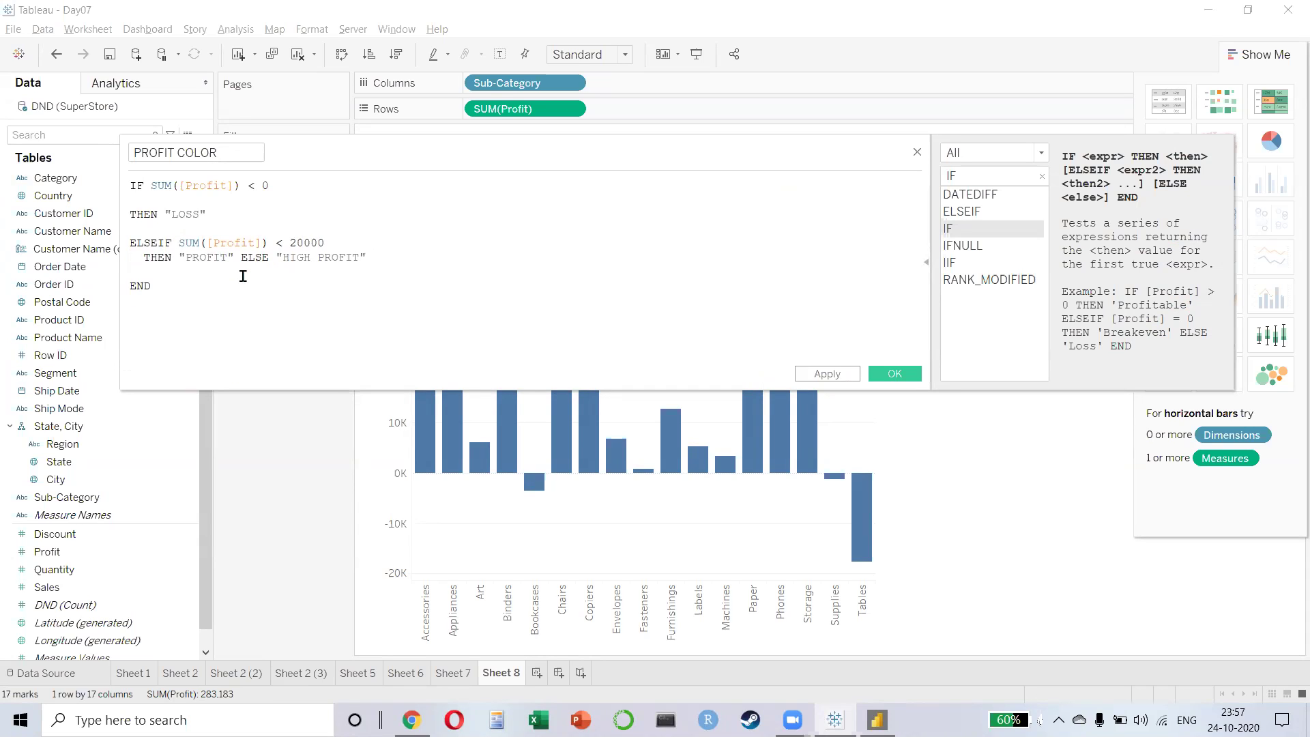
{"action": "key", "text": "Return"}
{"action": "key", "text": "Down"}
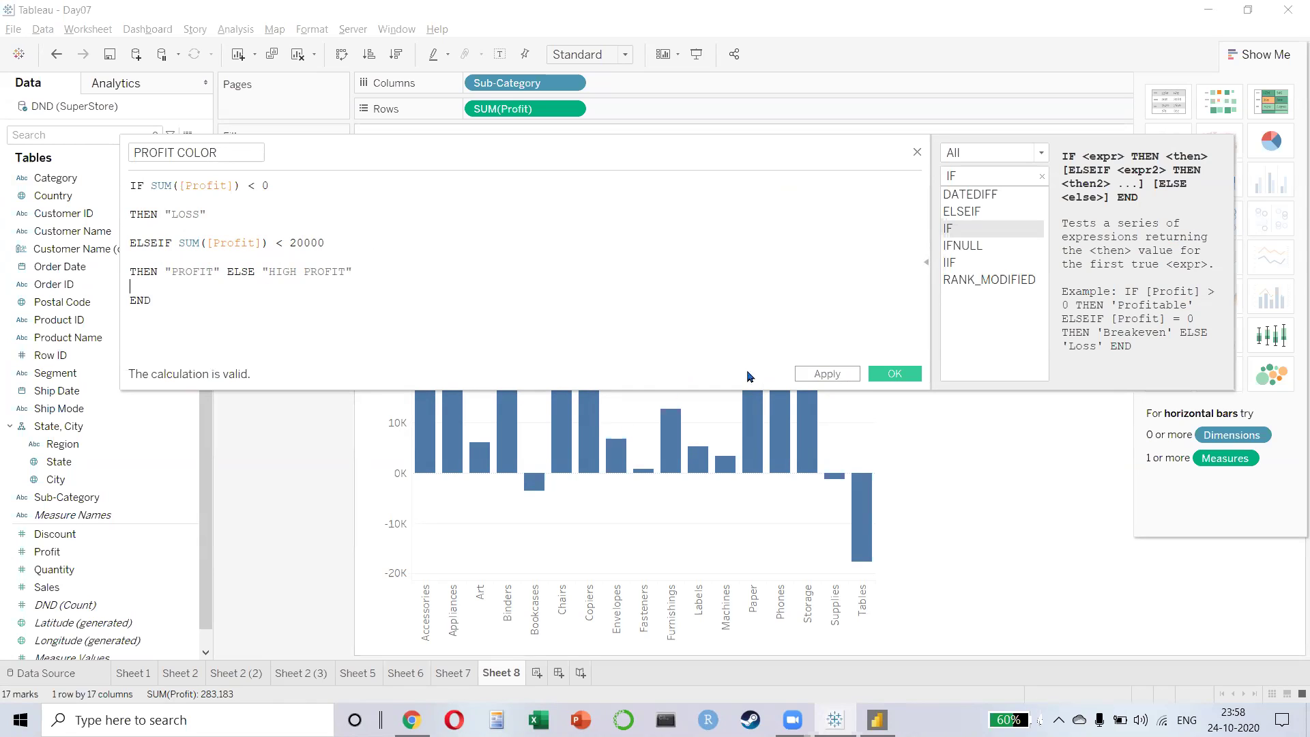
{"action": "left_click", "coordinate": [879, 376]}
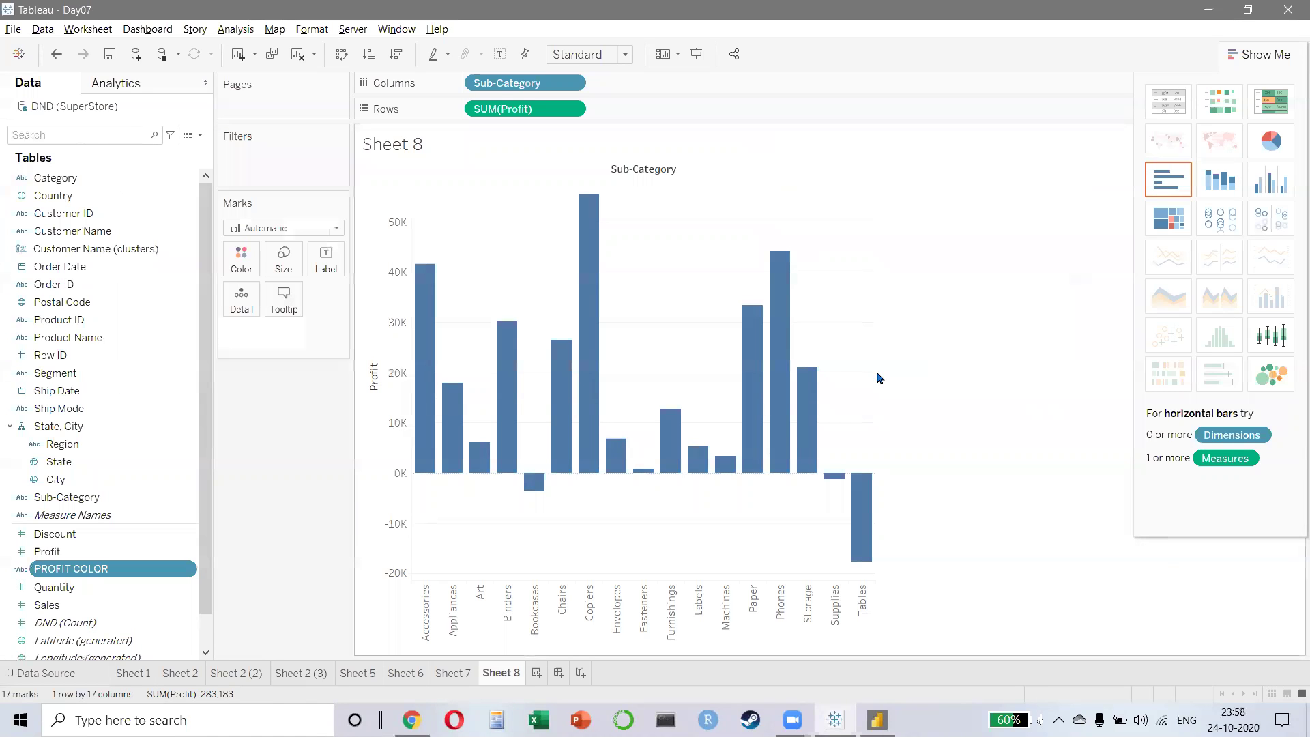
- Color the Sub-Category profit bars by PROFIT COLOR and check the classification of the Appliances and Binders bars
{"action": "left_click", "coordinate": [99, 573]}
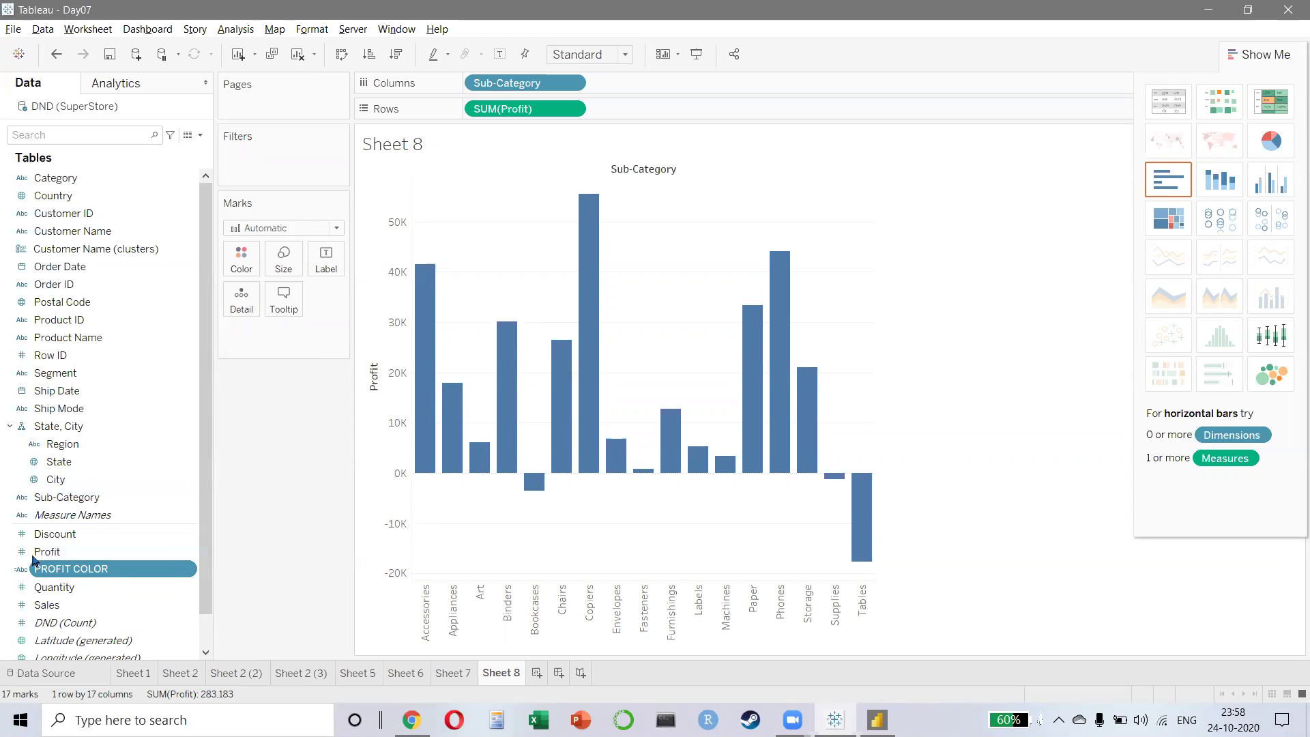
{"action": "left_click_drag", "start_coordinate": [125, 573], "coordinate": [243, 270]}
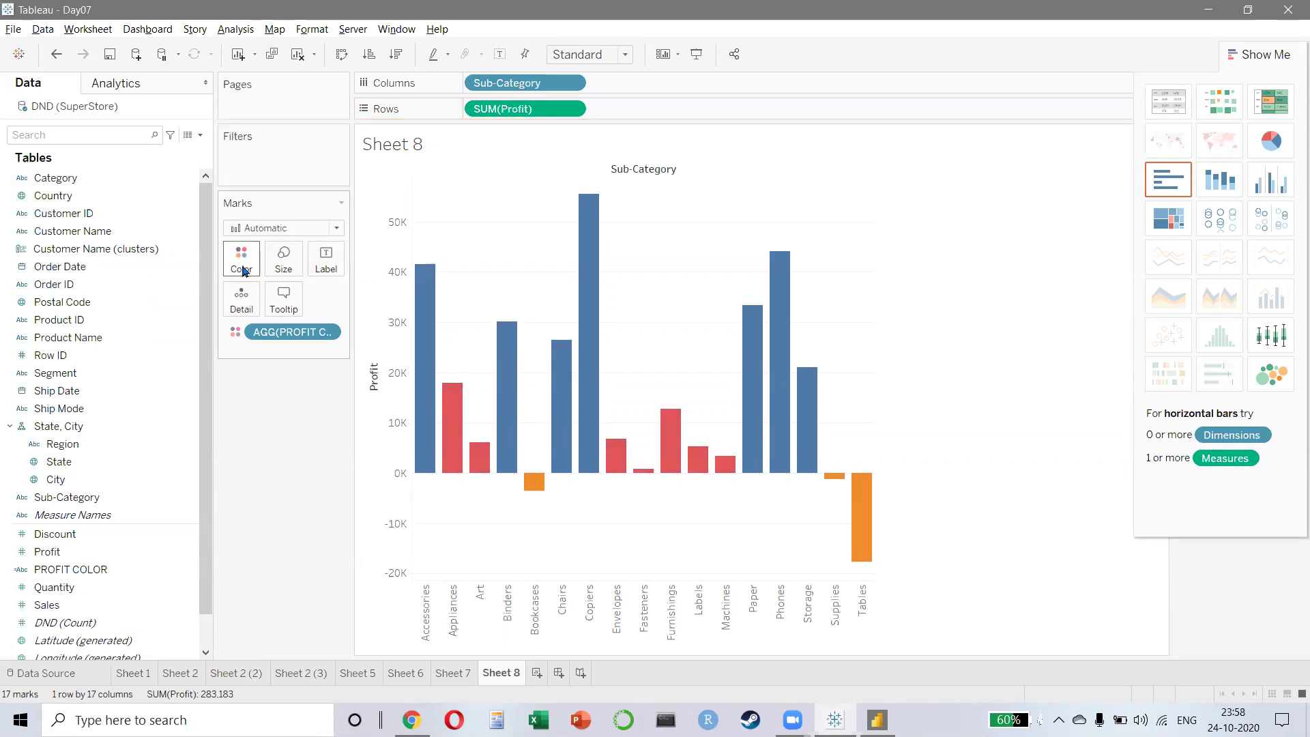
{"action": "mouse_move", "coordinate": [448, 461]}
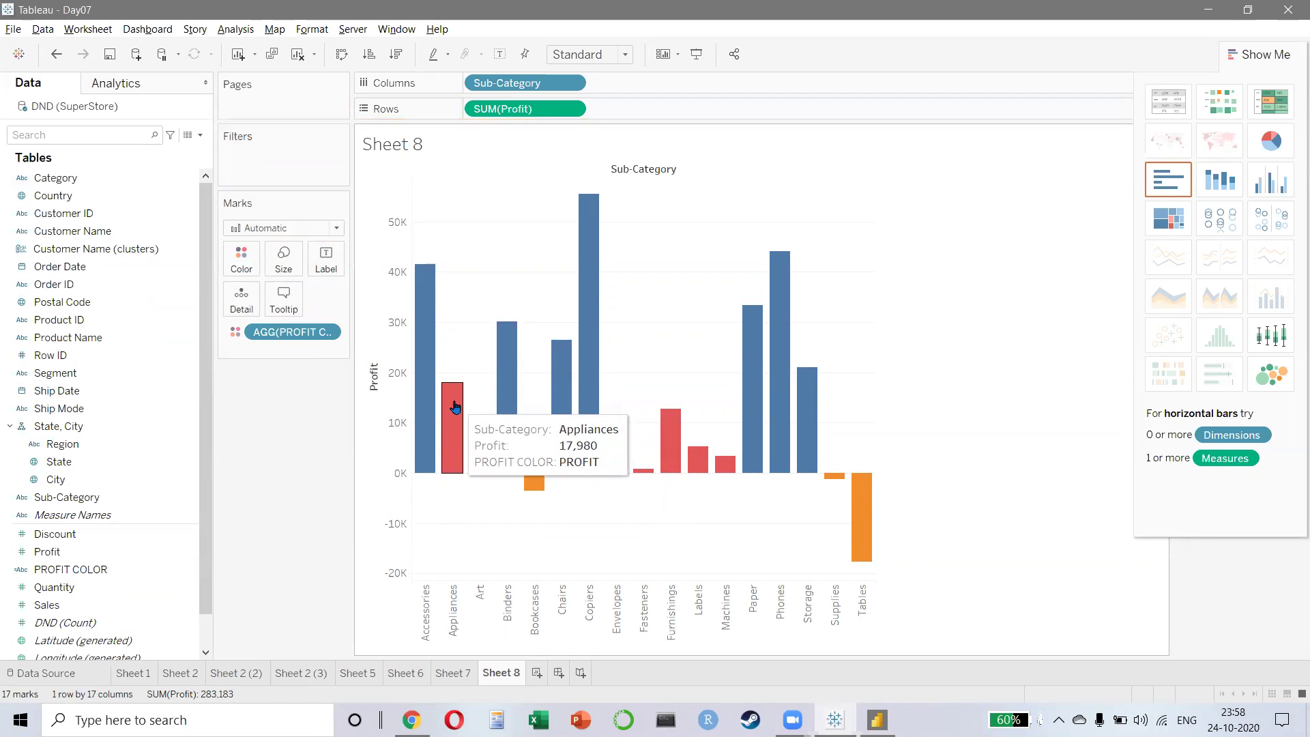
{"action": "mouse_move", "coordinate": [505, 362]}
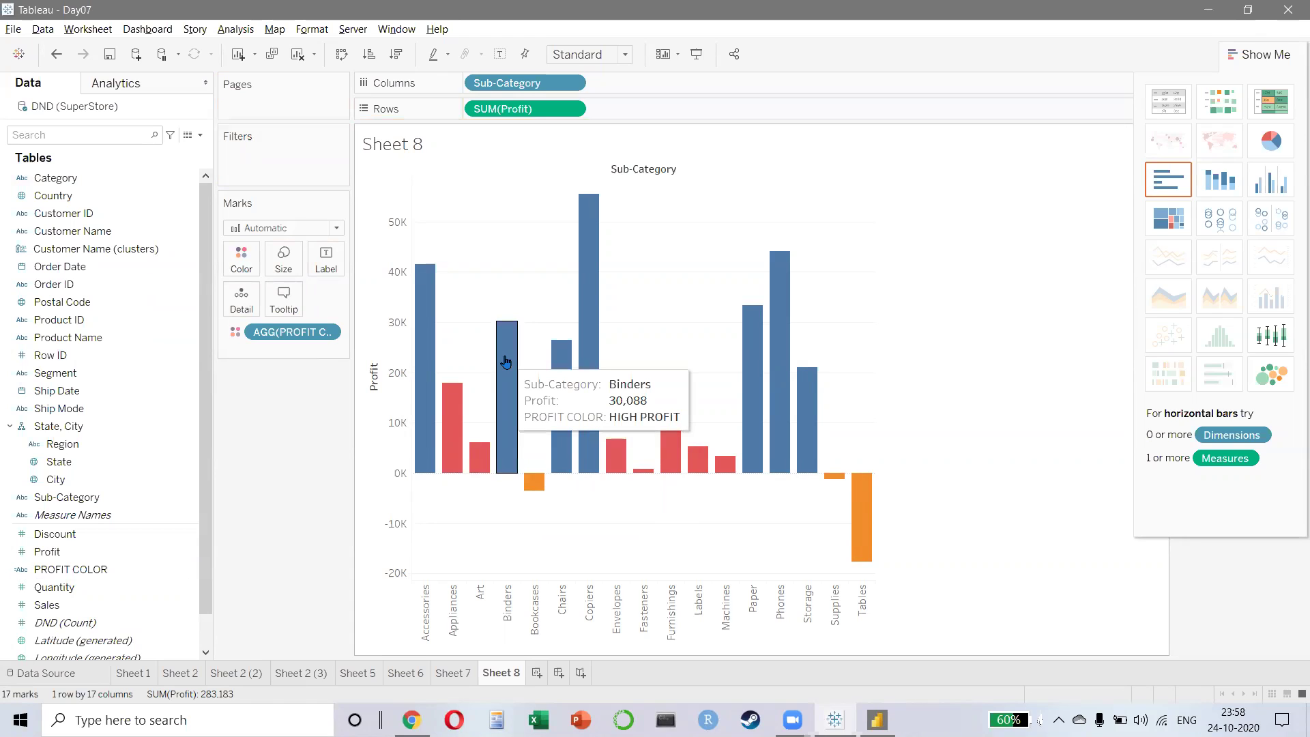
- Assign green to HIGH PROFIT, red to LOSS and yellow to PROFIT in the PROFIT COLOR colors, and apply them
{"action": "left_click", "coordinate": [242, 259]}
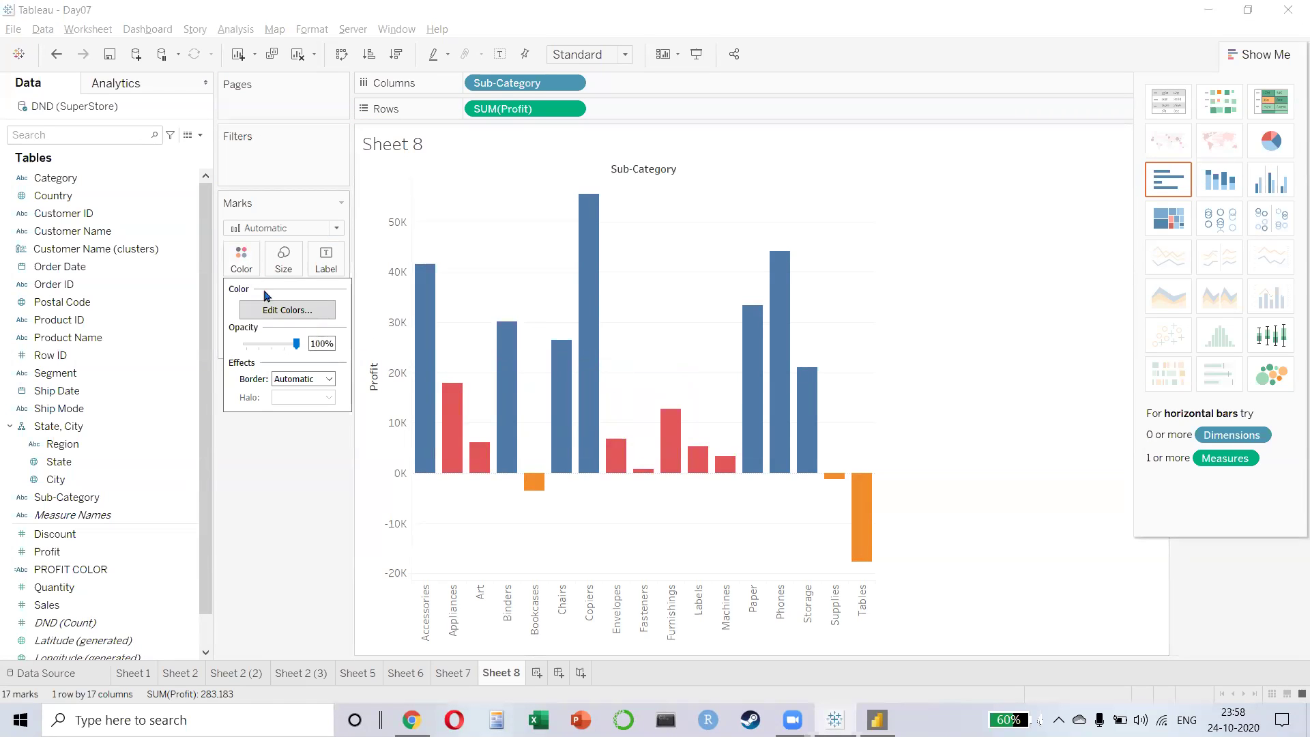
{"action": "left_click", "coordinate": [280, 310]}
{"action": "left_click", "coordinate": [504, 249]}
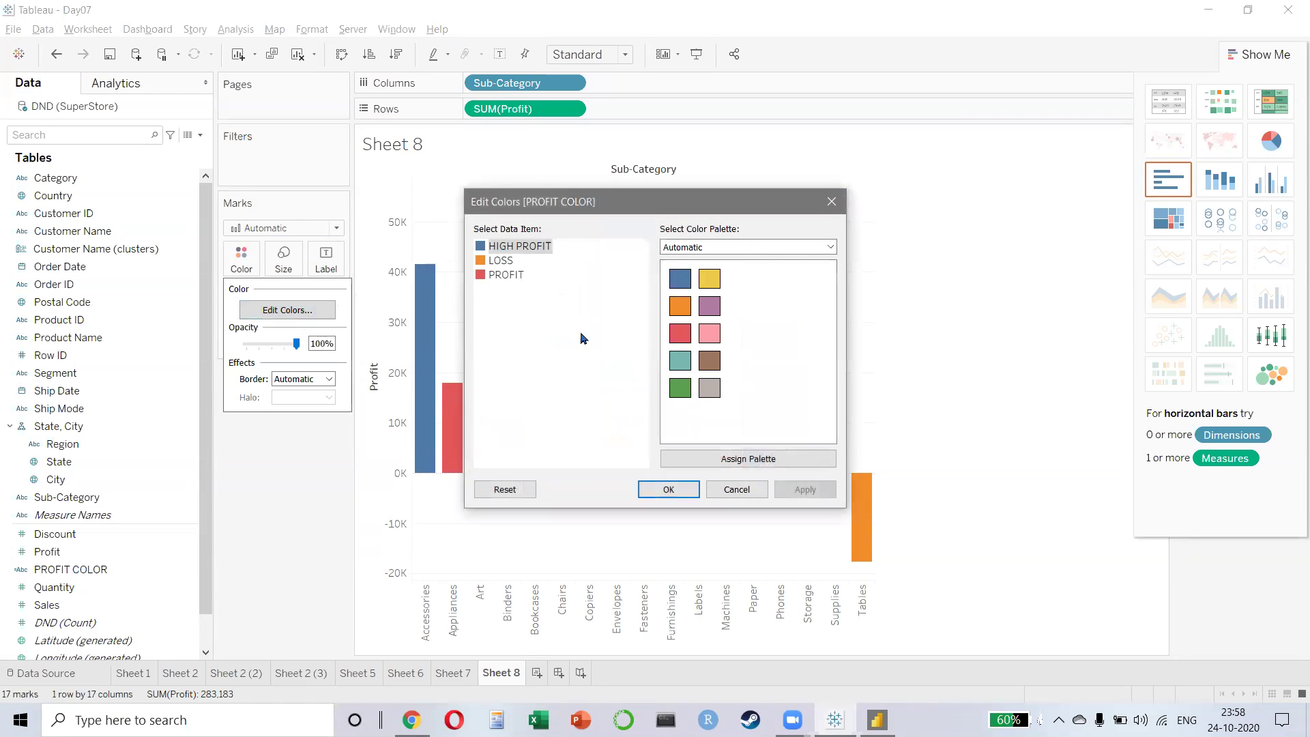
{"action": "left_click", "coordinate": [679, 387]}
{"action": "left_click", "coordinate": [489, 264]}
{"action": "left_click", "coordinate": [703, 280]}
{"action": "left_click", "coordinate": [685, 334]}
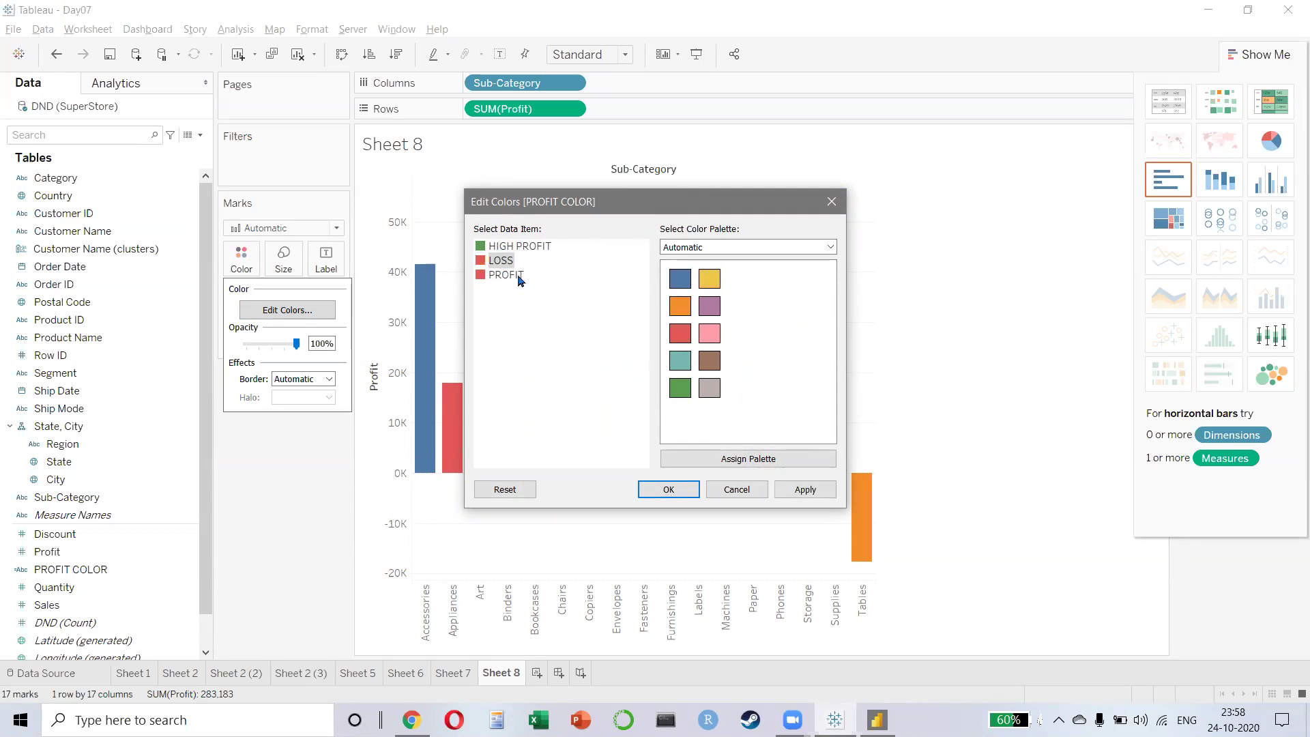
{"action": "left_click", "coordinate": [509, 275]}
{"action": "left_click", "coordinate": [709, 278]}
{"action": "left_click", "coordinate": [805, 489]}
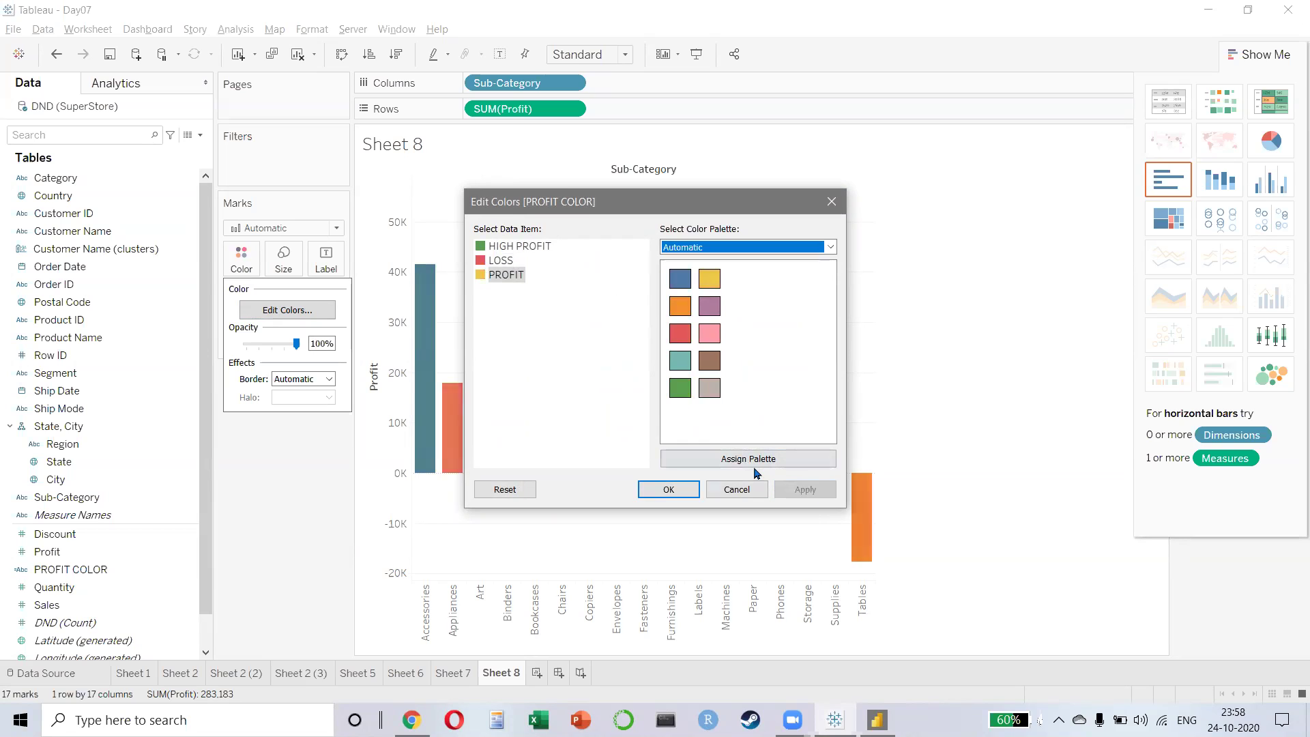
{"action": "left_click", "coordinate": [669, 489]}
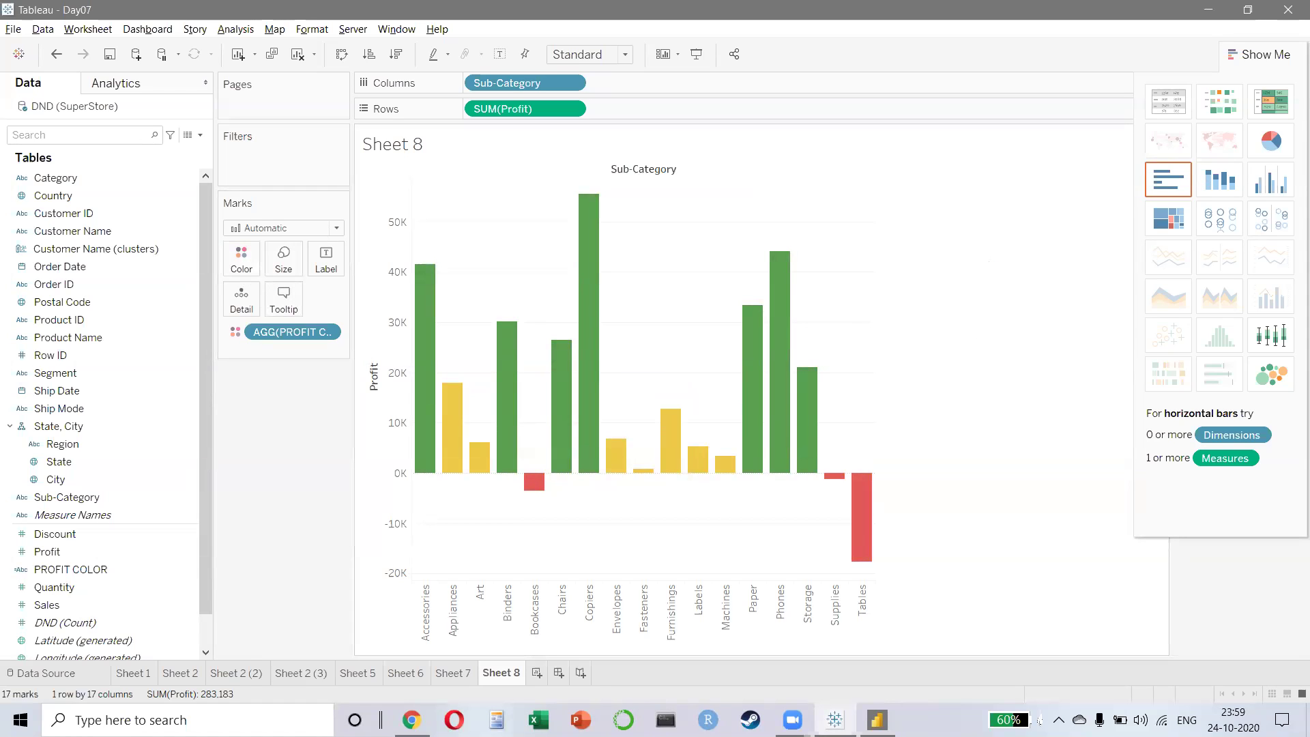
- Switch to Power BI Desktop and add a new blank report page
{"action": "key", "text": "alt+Tab"}
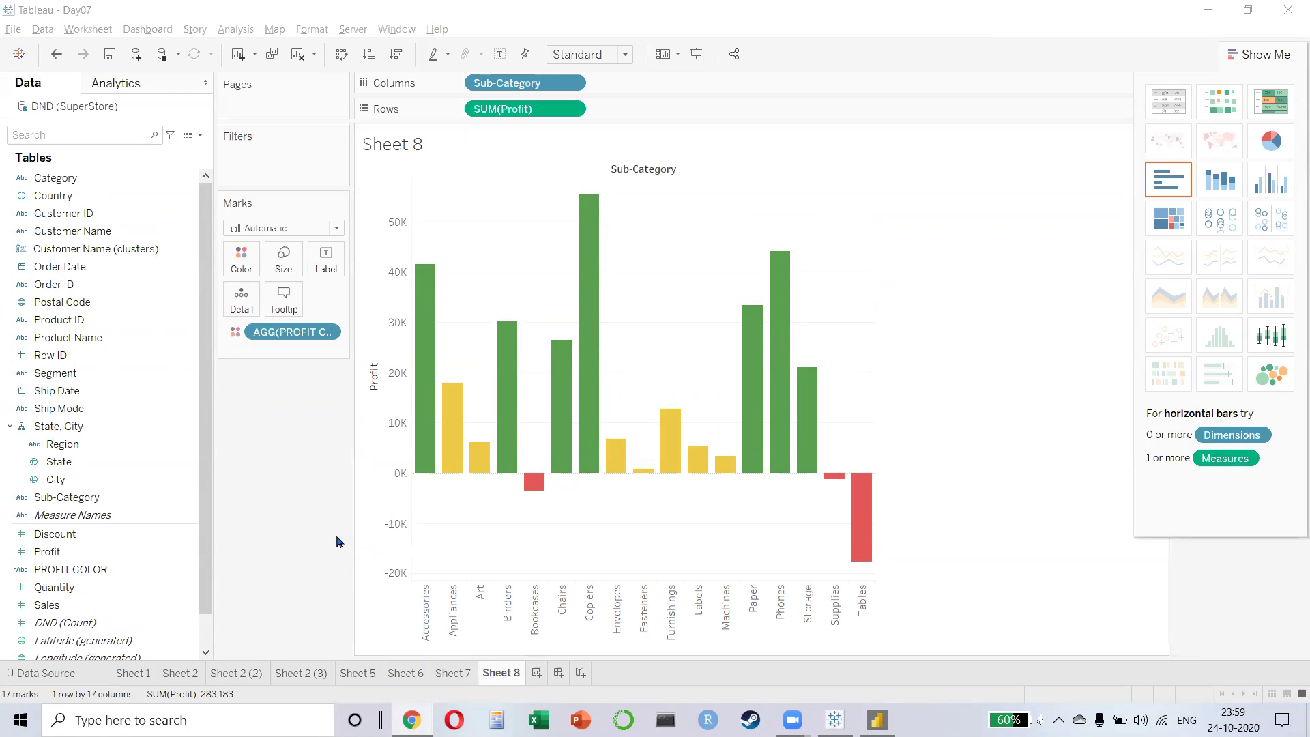
{"action": "key", "text": "alt+Tab"}
{"action": "key", "text": "alt+Tab"}
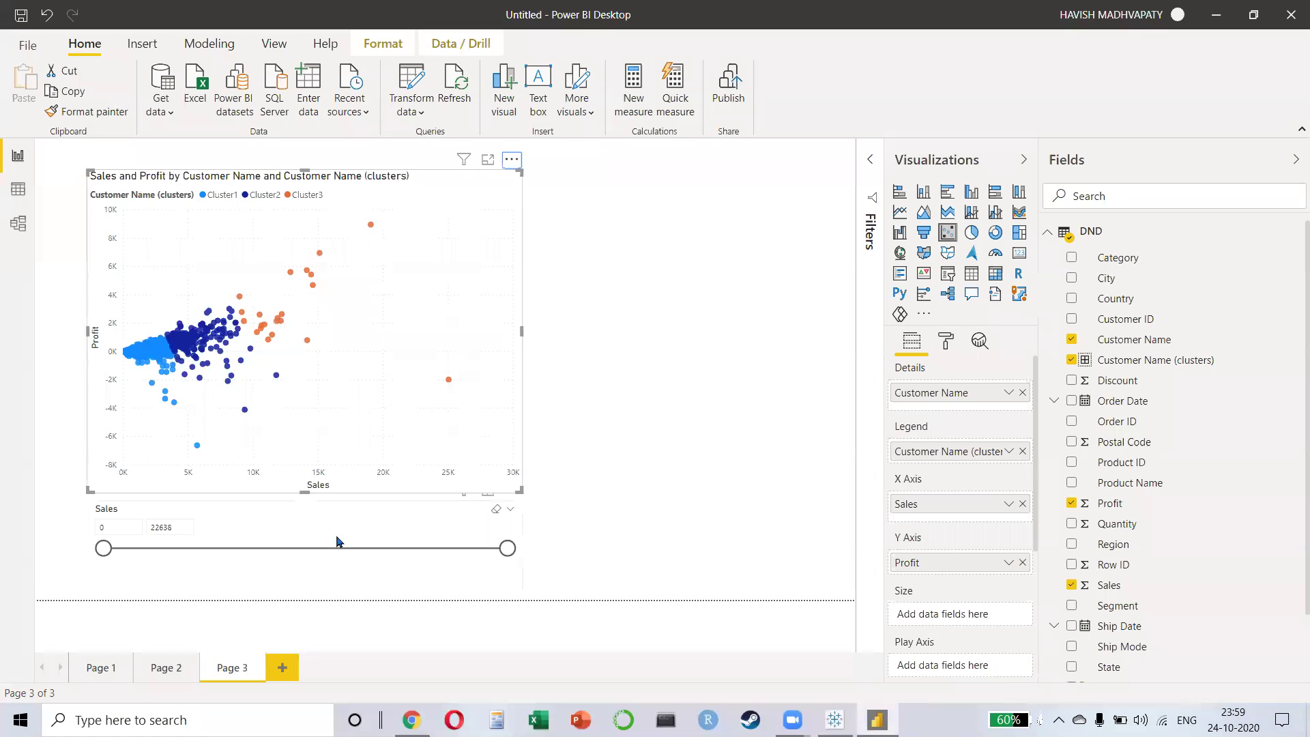
{"action": "left_click", "coordinate": [282, 668]}
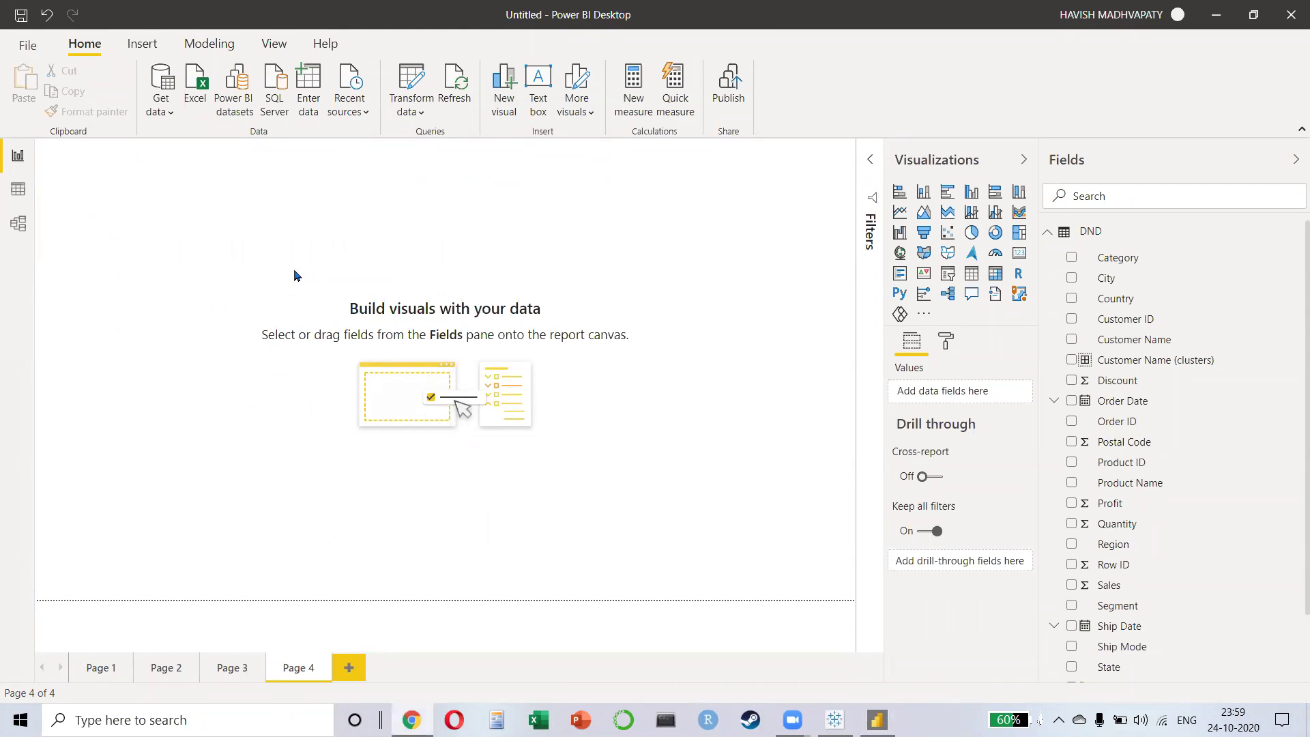
- Return to Tableau and review the formula of the PROFIT COLOR calculated field without changing it
{"action": "key", "text": "alt+Tab"}
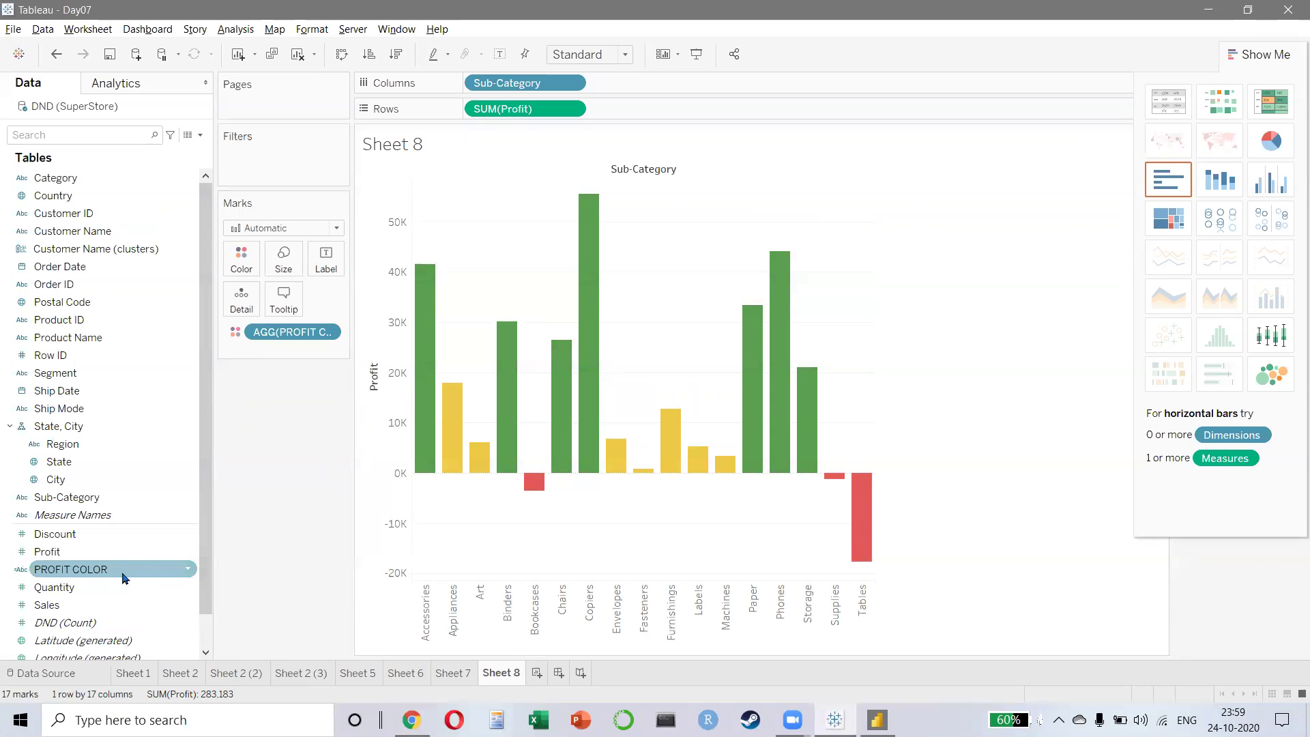
{"action": "right_click", "coordinate": [133, 568]}
{"action": "left_click", "coordinate": [181, 341]}
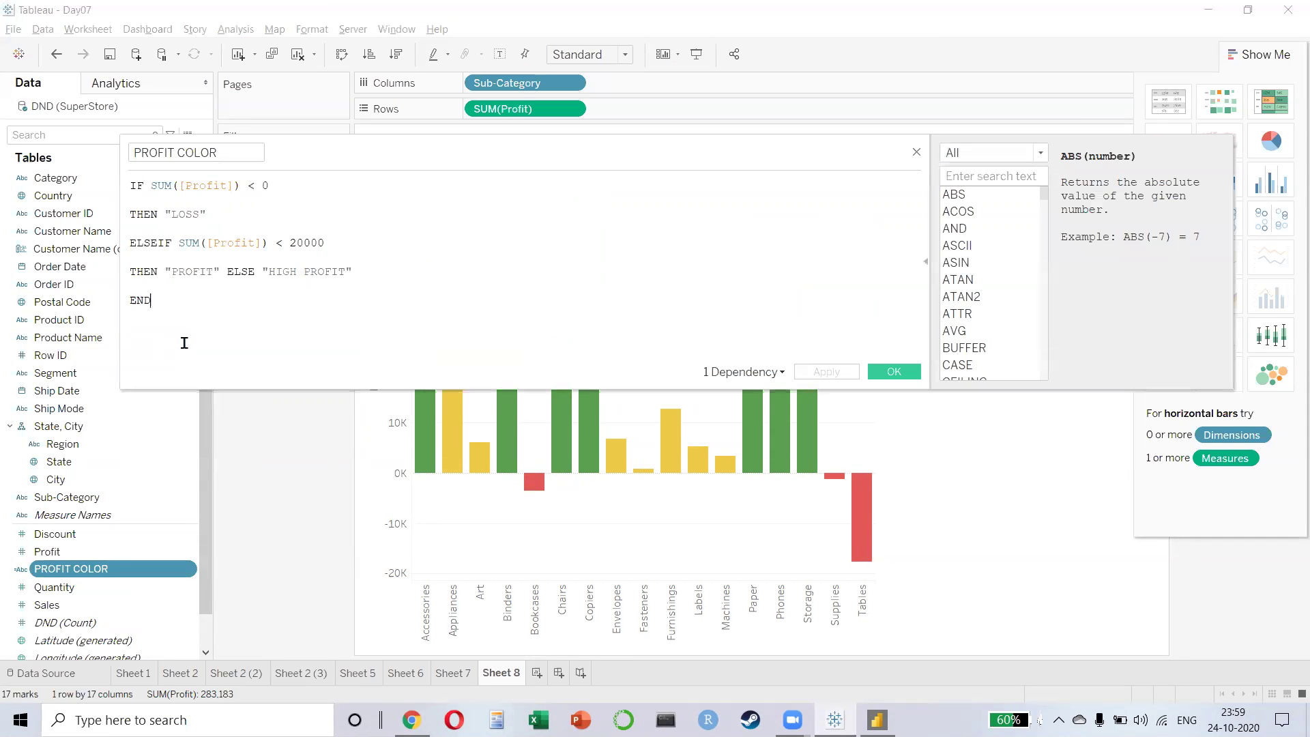
{"action": "left_click", "coordinate": [894, 371]}
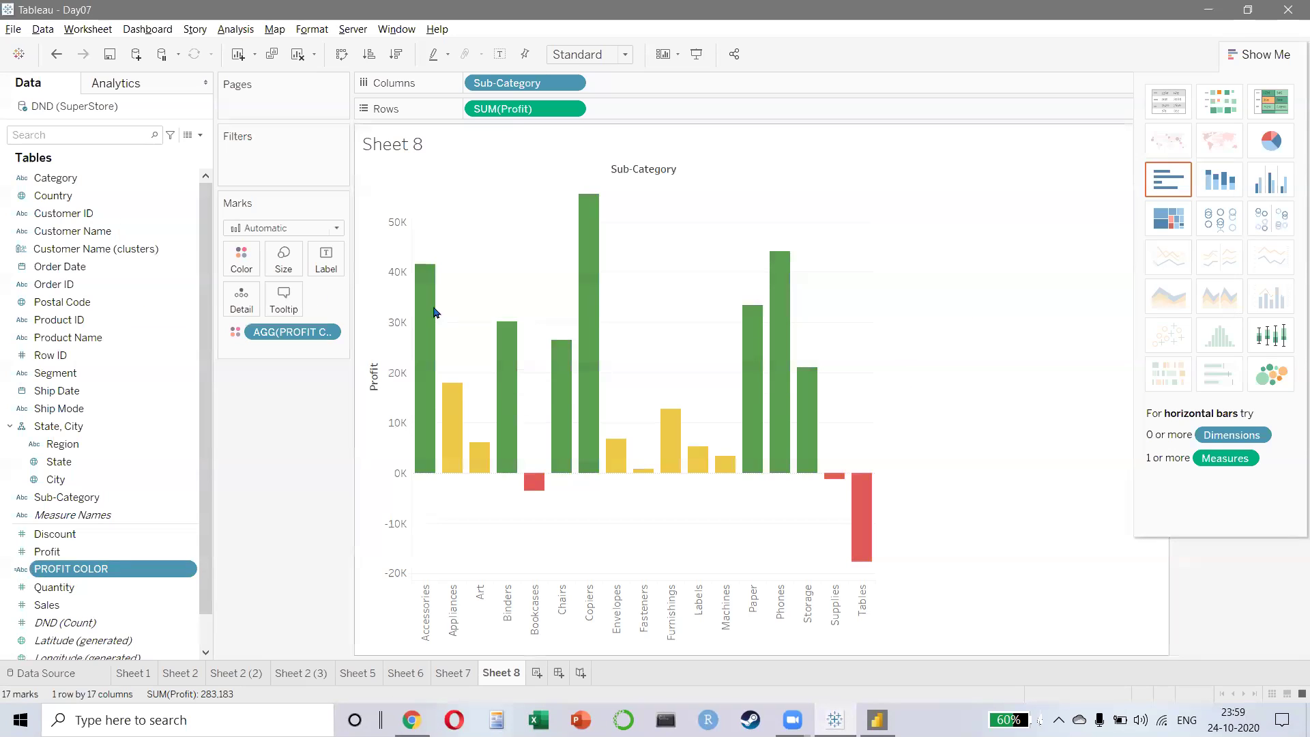
- Review the colors assigned to the PROFIT COLOR categories and close the color settings unchanged
{"action": "left_click", "coordinate": [241, 259]}
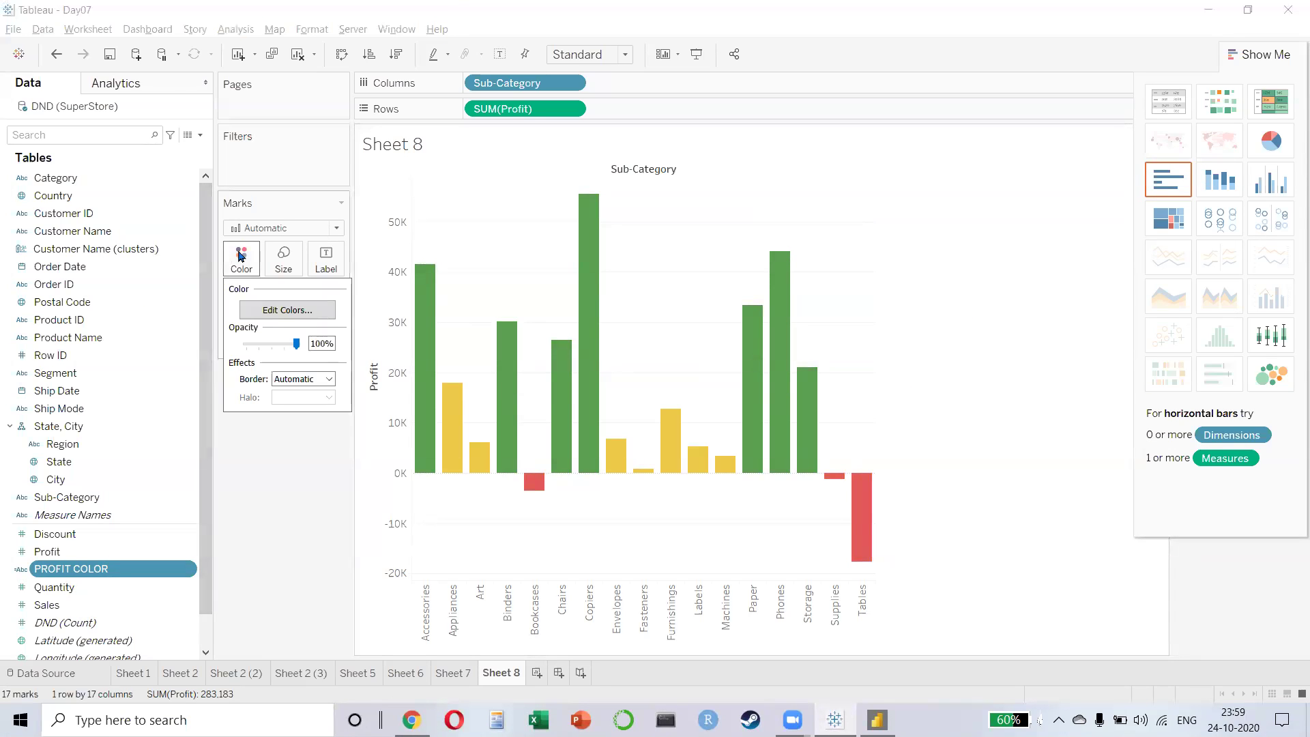
{"action": "left_click", "coordinate": [287, 310]}
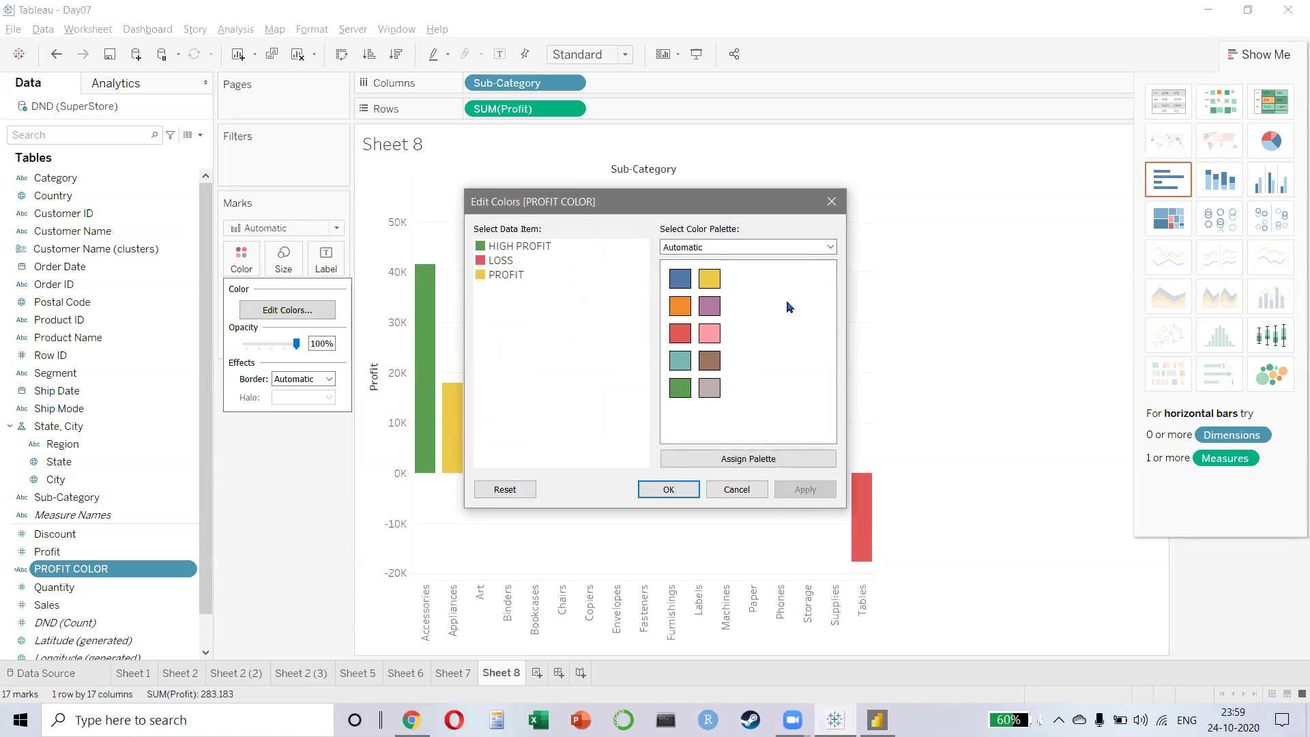
{"action": "left_click", "coordinate": [831, 202]}
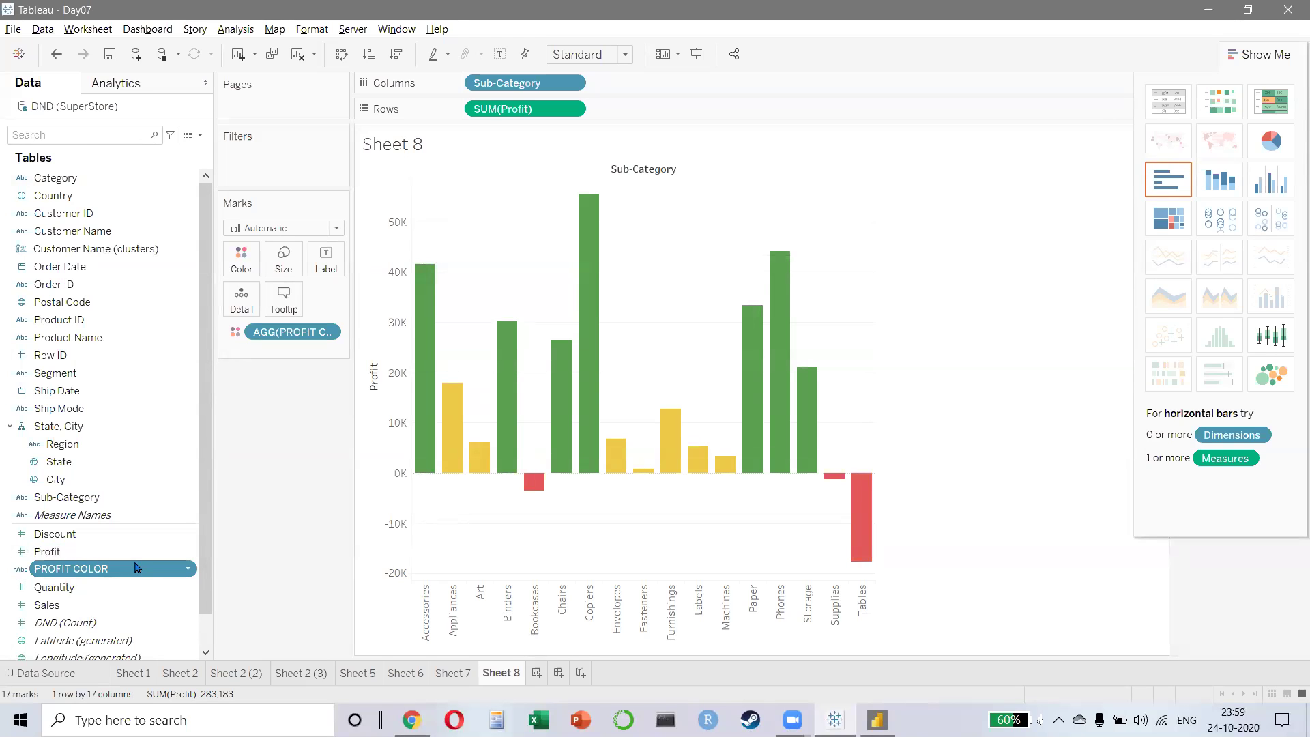
- Try to move the PROFIT COLOR field from the measures up into the dimensions in the data pane
{"action": "left_click_drag", "start_coordinate": [67, 573], "coordinate": [71, 398]}
{"action": "left_click_drag", "start_coordinate": [75, 569], "coordinate": [88, 397]}
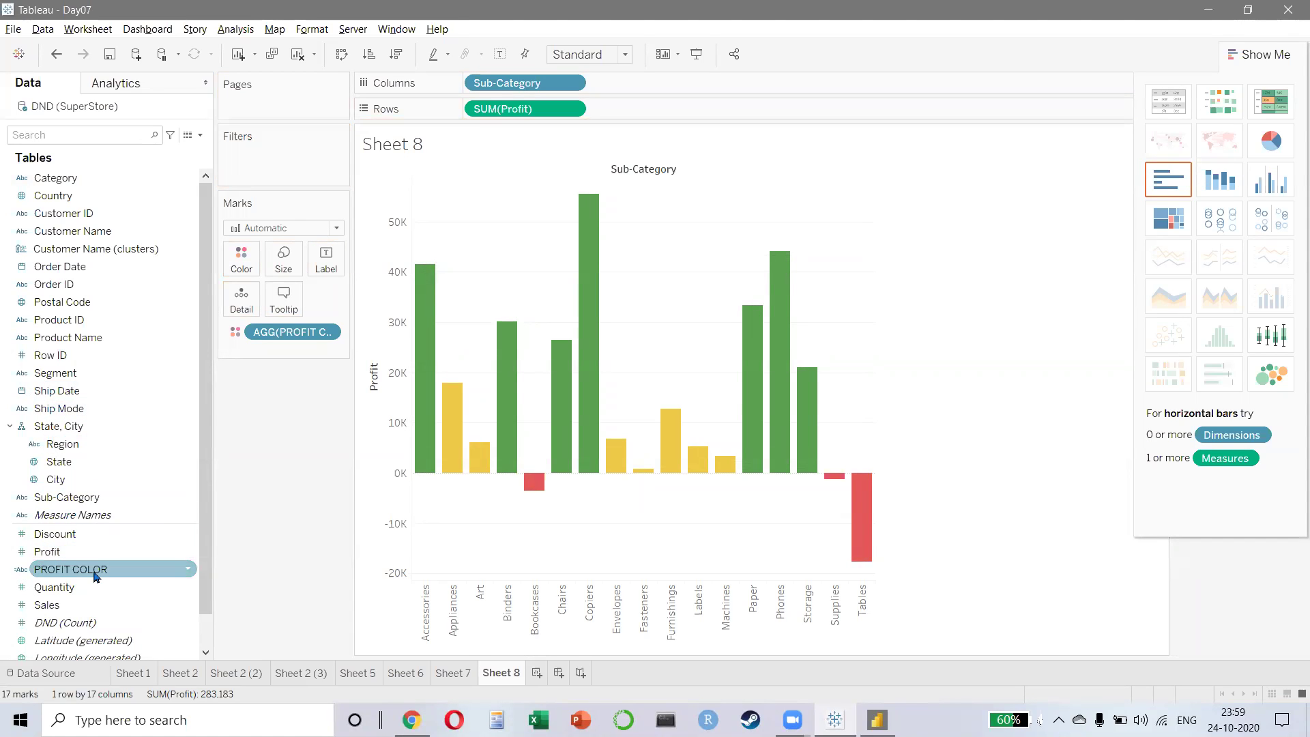
{"action": "left_click_drag", "start_coordinate": [95, 579], "coordinate": [66, 571]}
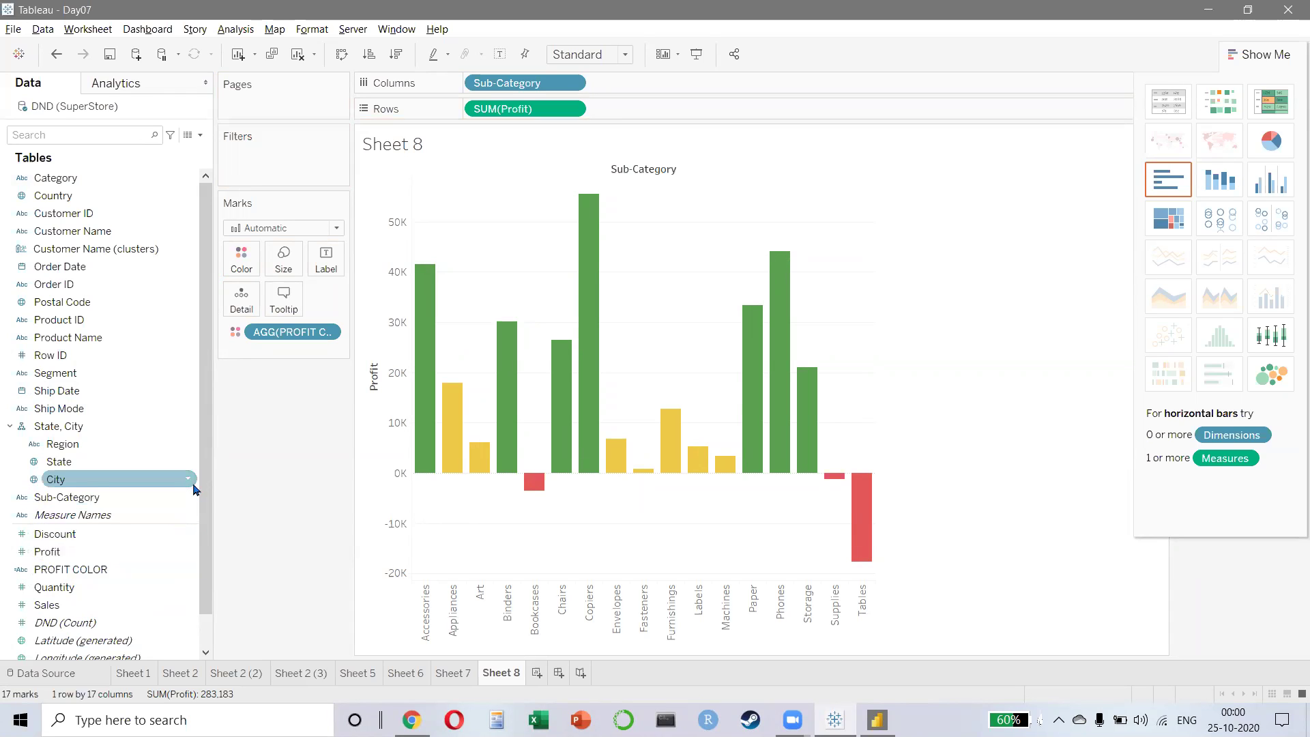
- Widen the Marks card and check the expression behind the PROFIT COLOR pill, leaving it unedited
{"action": "left_click_drag", "start_coordinate": [349, 353], "coordinate": [472, 396]}
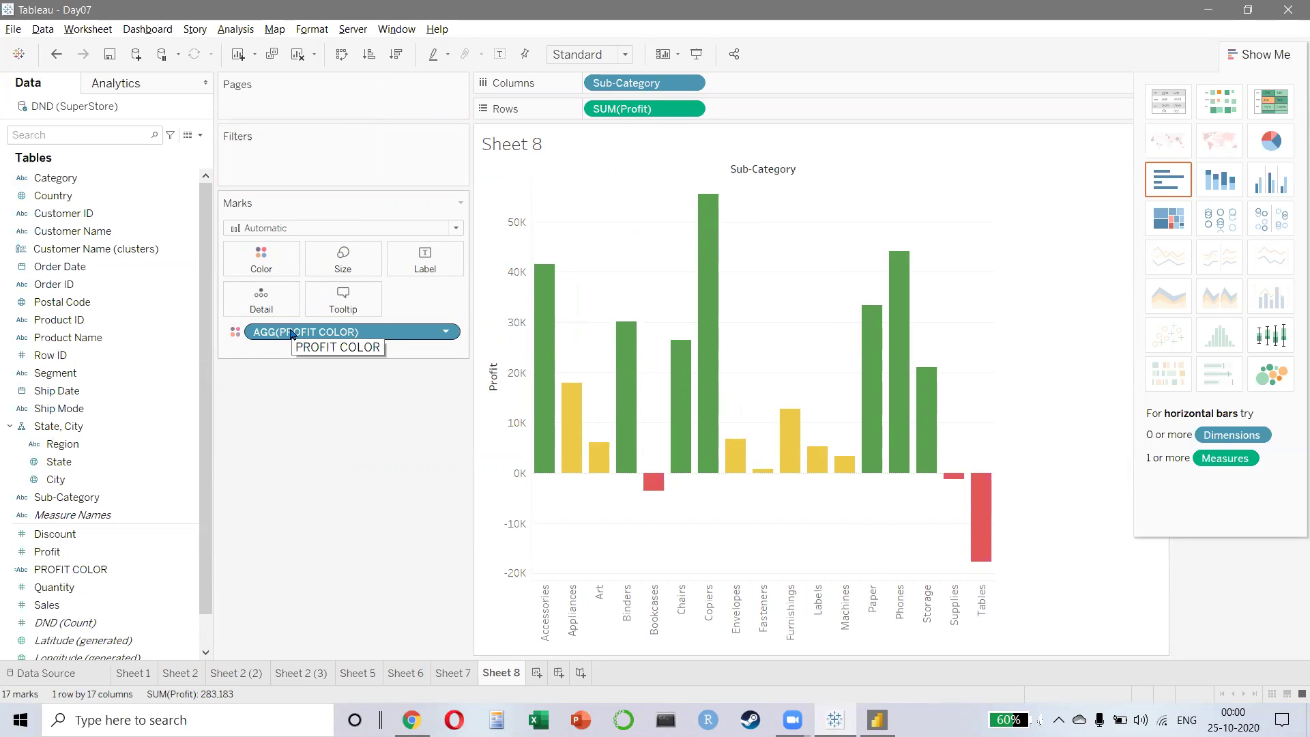
{"action": "double_click", "coordinate": [290, 334]}
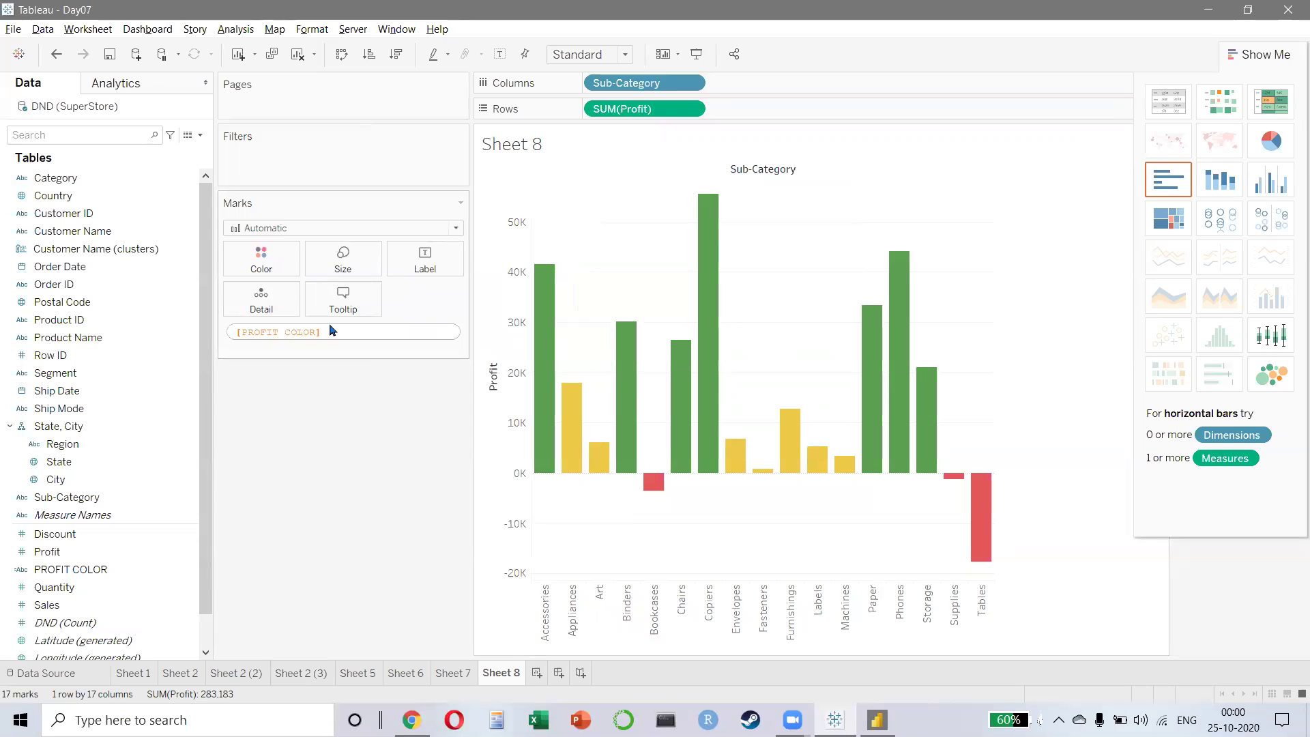
{"action": "key", "text": "Return"}
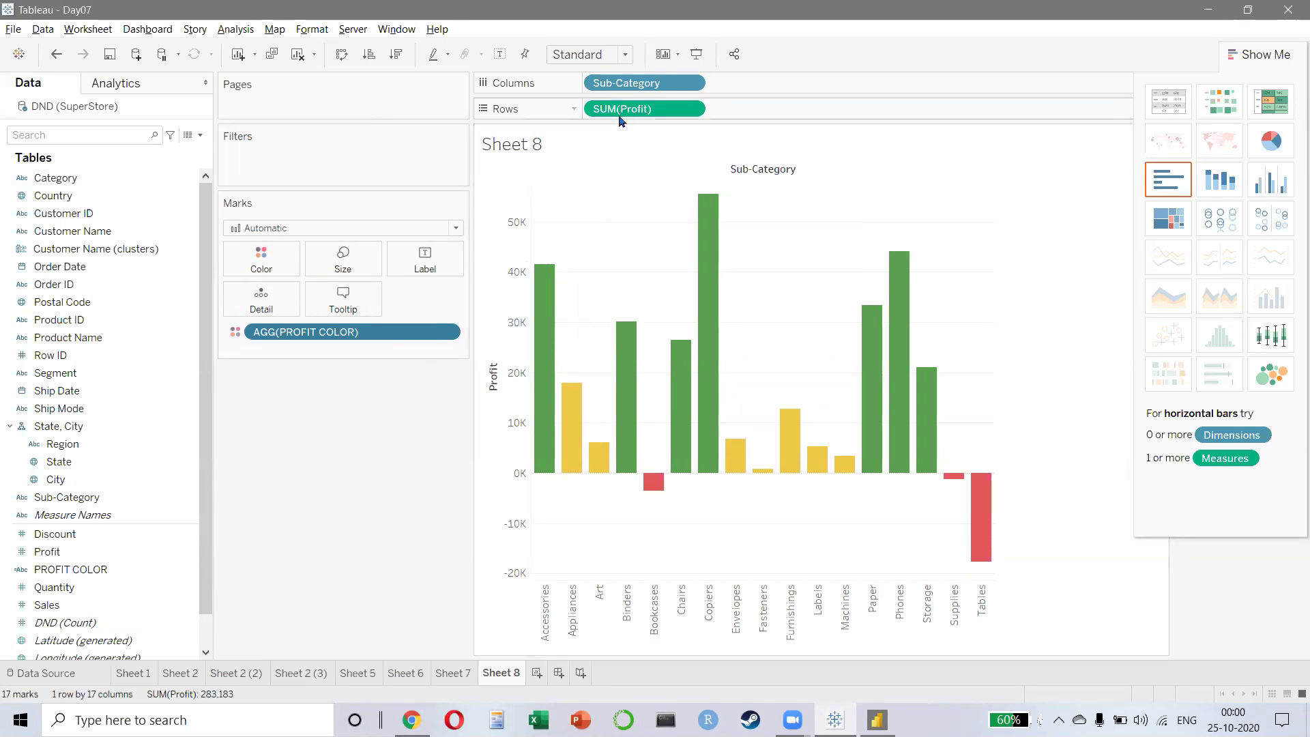
- Try to replace SUM with AVERAGE in the Profit expression on the Rows shelf
{"action": "double_click", "coordinate": [618, 109]}
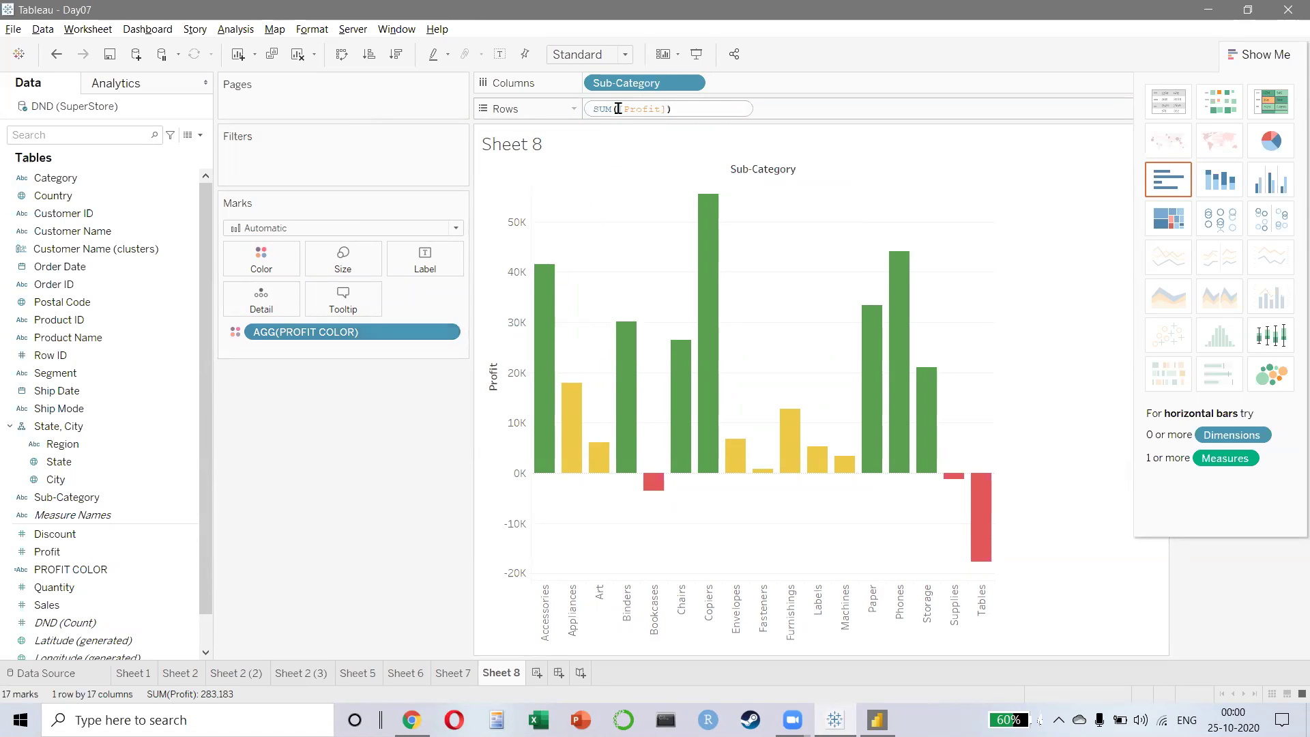
{"action": "key", "text": "ctrl+shift+Right"}
{"action": "type", "text": "AVERA"}
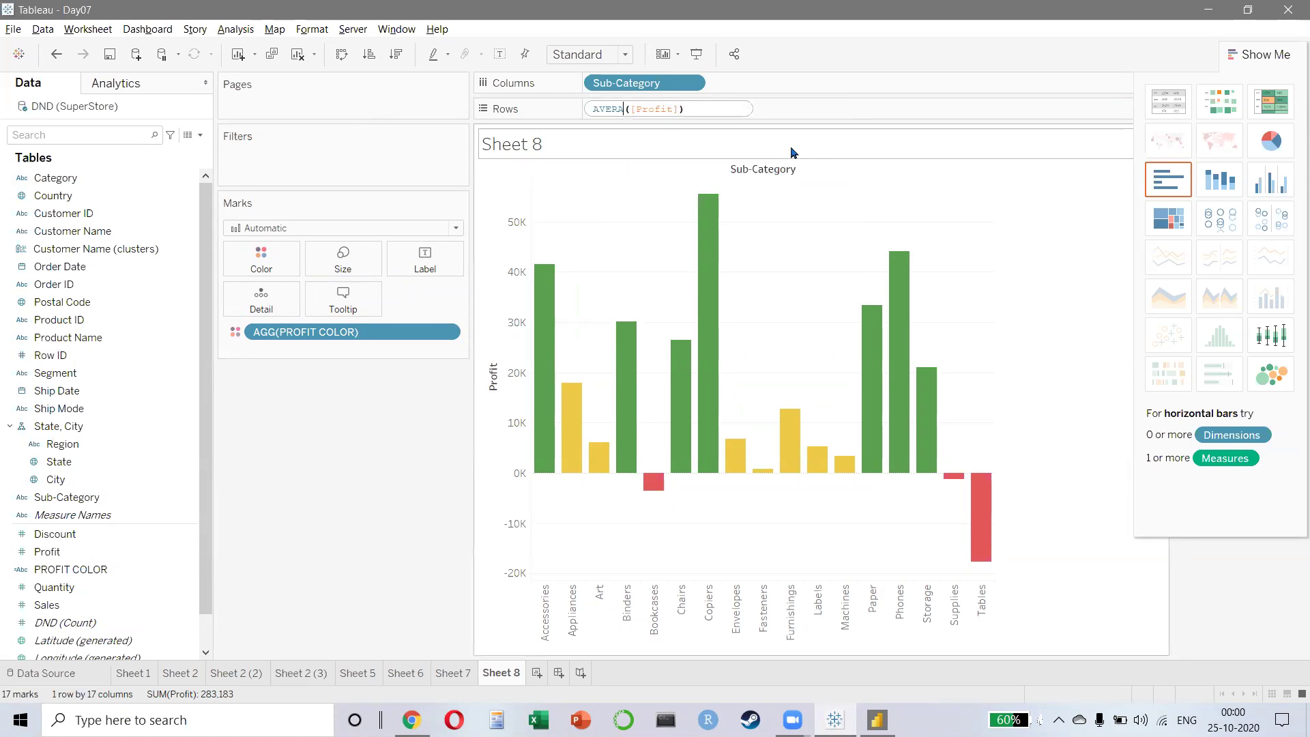
{"action": "type", "text": "GE"}
{"action": "key", "text": "Return"}
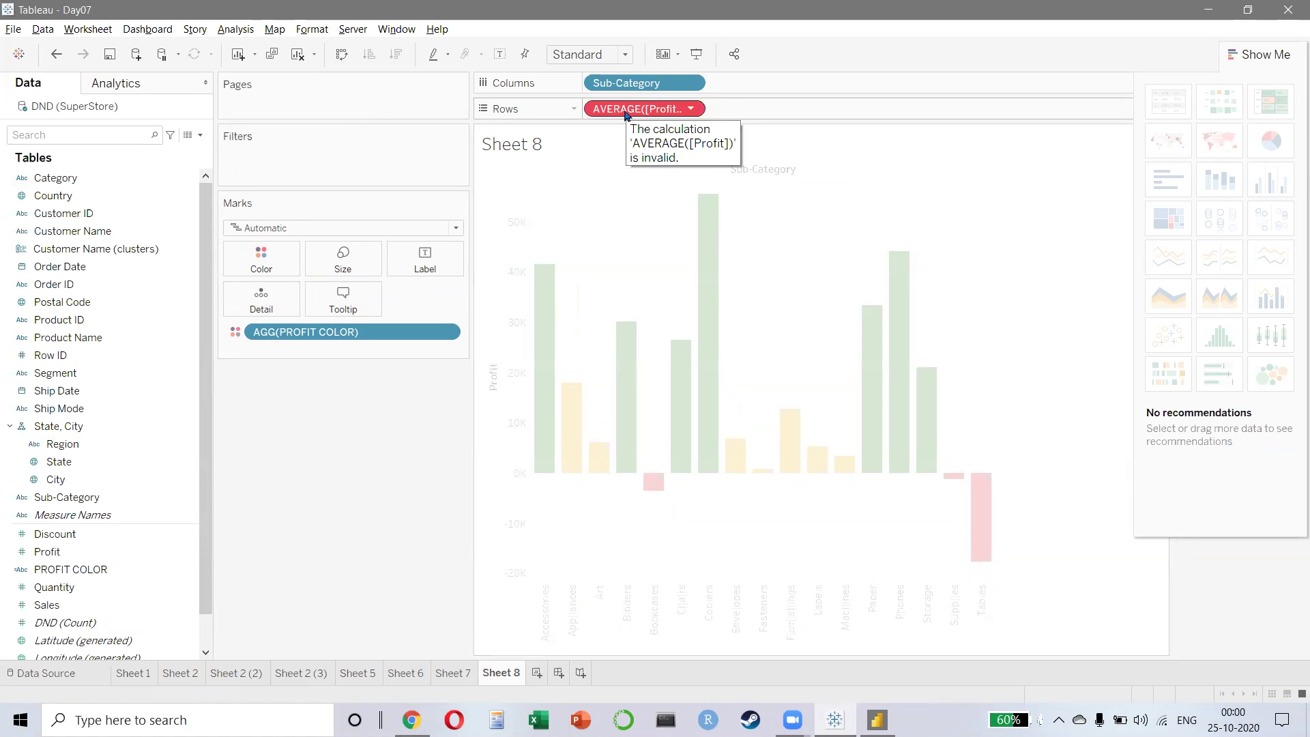
- Edit the Profit expression on the Rows shelf to use the AVG function
{"action": "right_click", "coordinate": [626, 113]}
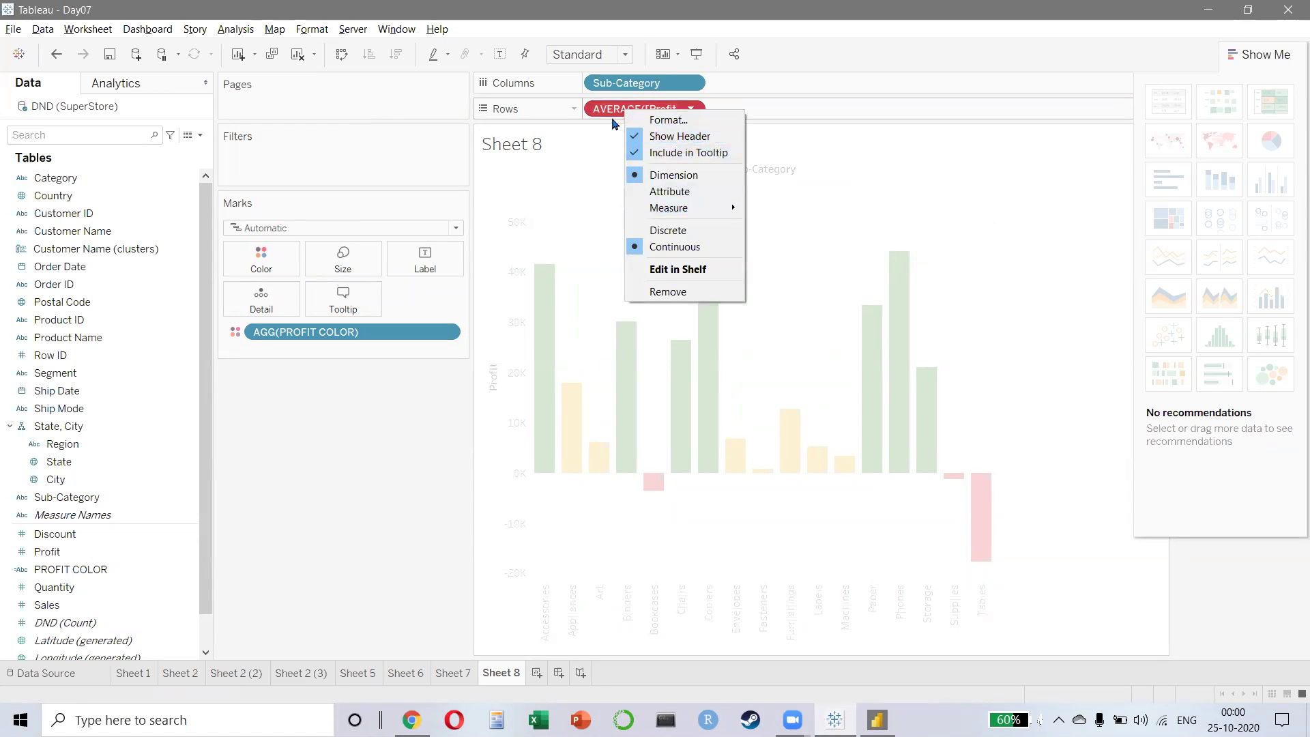
{"action": "left_click", "coordinate": [612, 120]}
{"action": "double_click", "coordinate": [610, 118]}
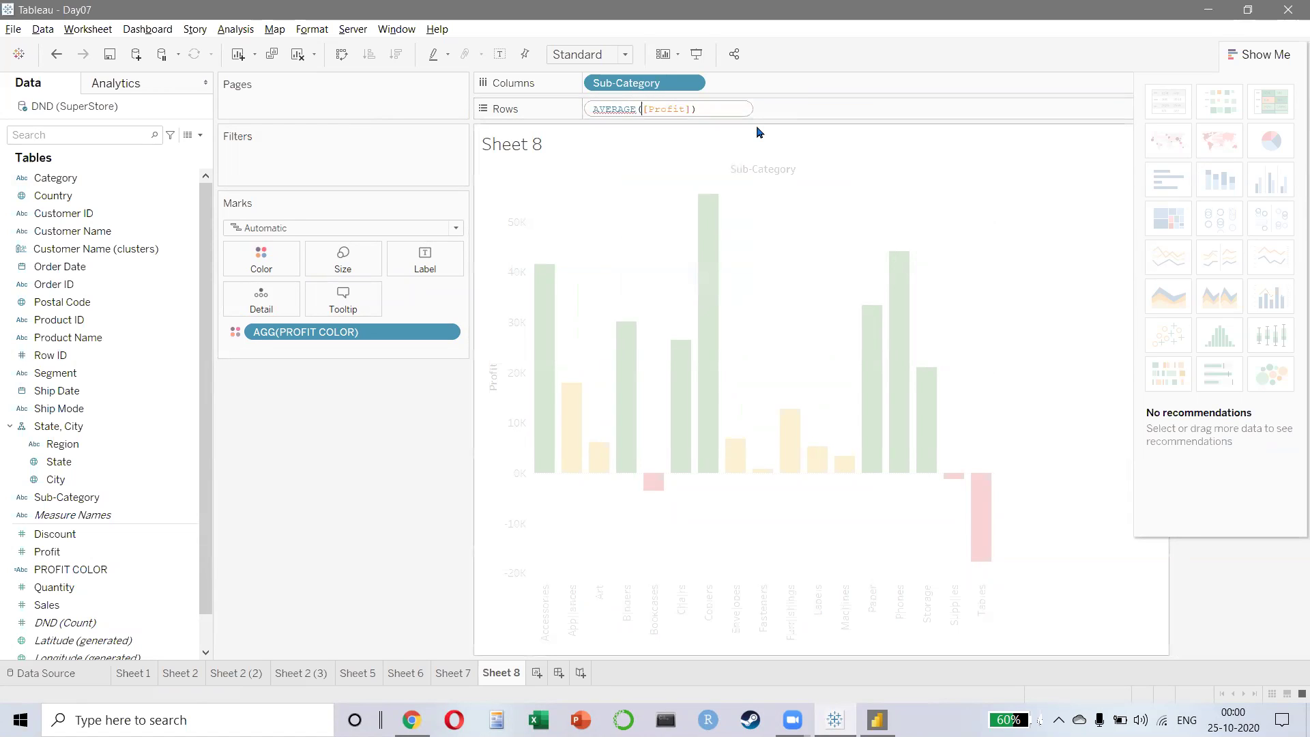
{"action": "key", "text": "BackSpace"}
{"action": "key", "text": "BackSpace"}
{"action": "key", "text": "BackSpace"}
{"action": "key", "text": "BackSpace"}
{"action": "key", "text": "BackSpace"}
{"action": "key", "text": "BackSpace"}
{"action": "key", "text": "BackSpace"}
{"action": "type", "text": "AVG"}
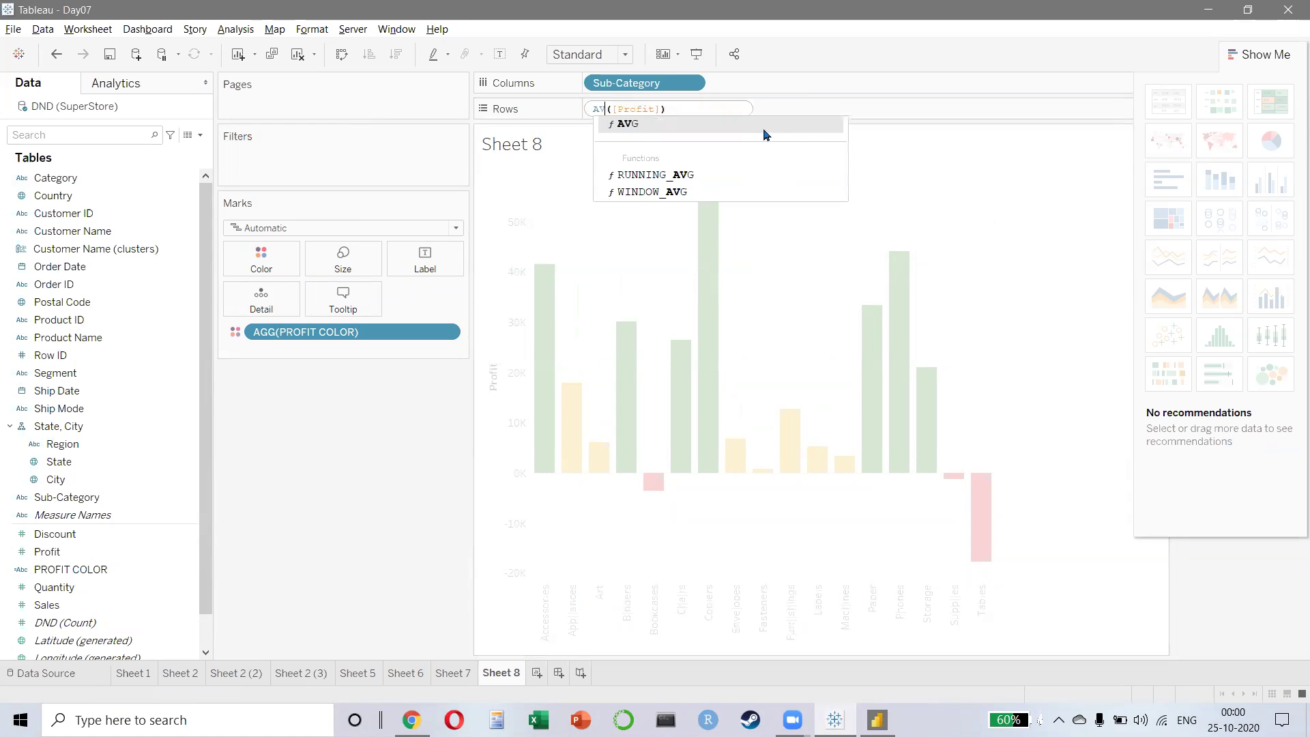
{"action": "key", "text": "Return"}
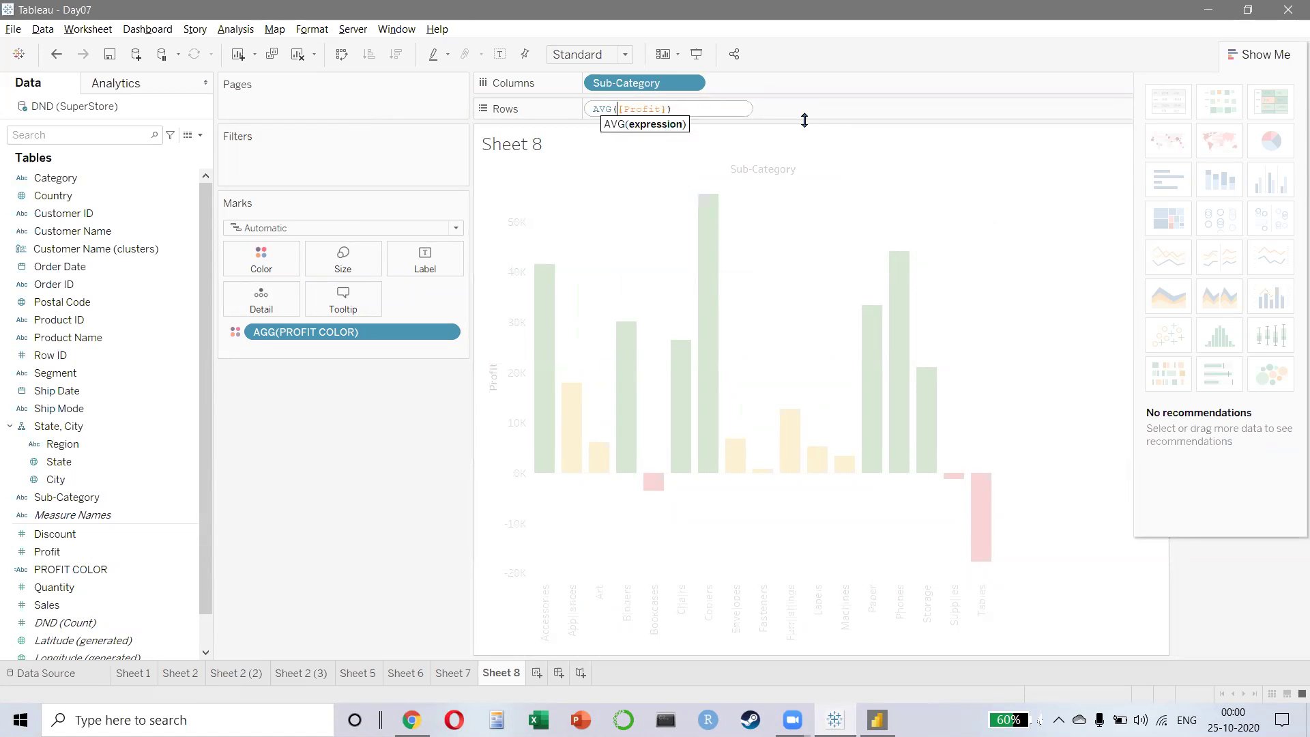
{"action": "left_click", "coordinate": [801, 111]}
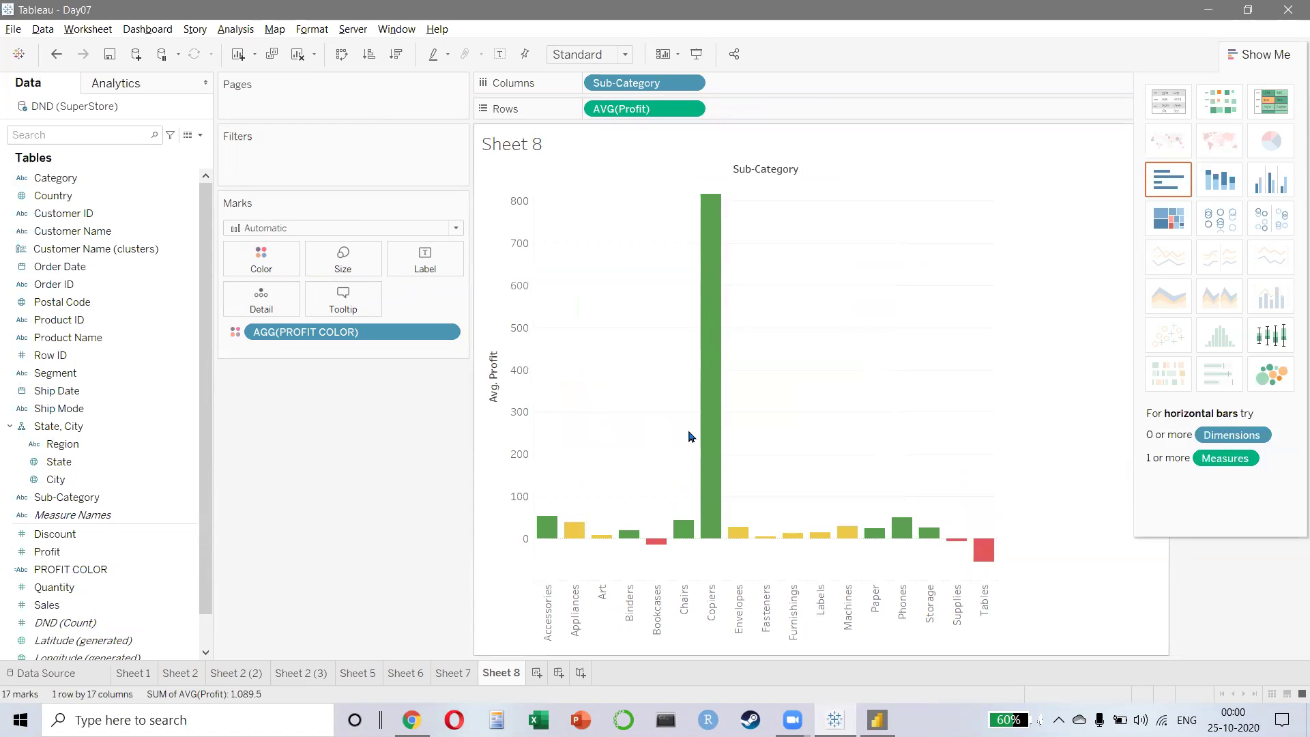
- Undo both edits to the Profit expression on Rows and narrow the Marks card
{"action": "key", "text": "ctrl+z"}
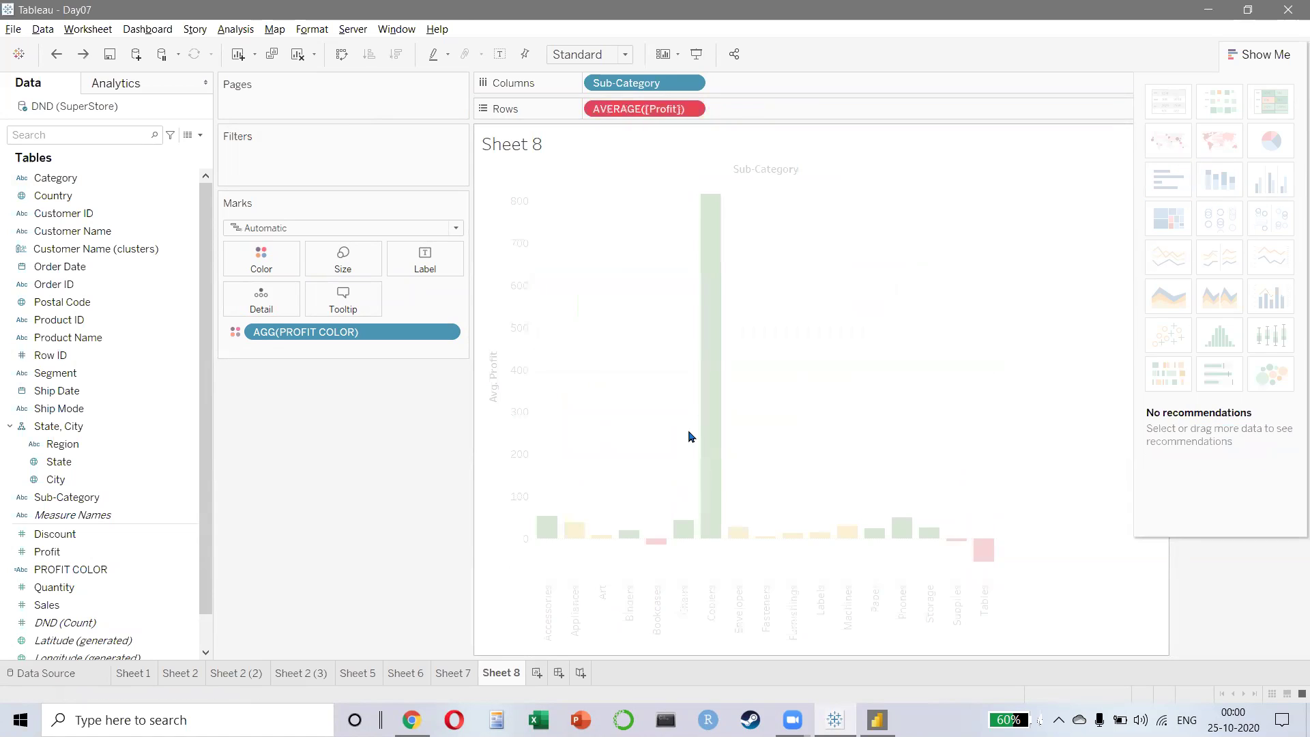
{"action": "key", "text": "ctrl+z"}
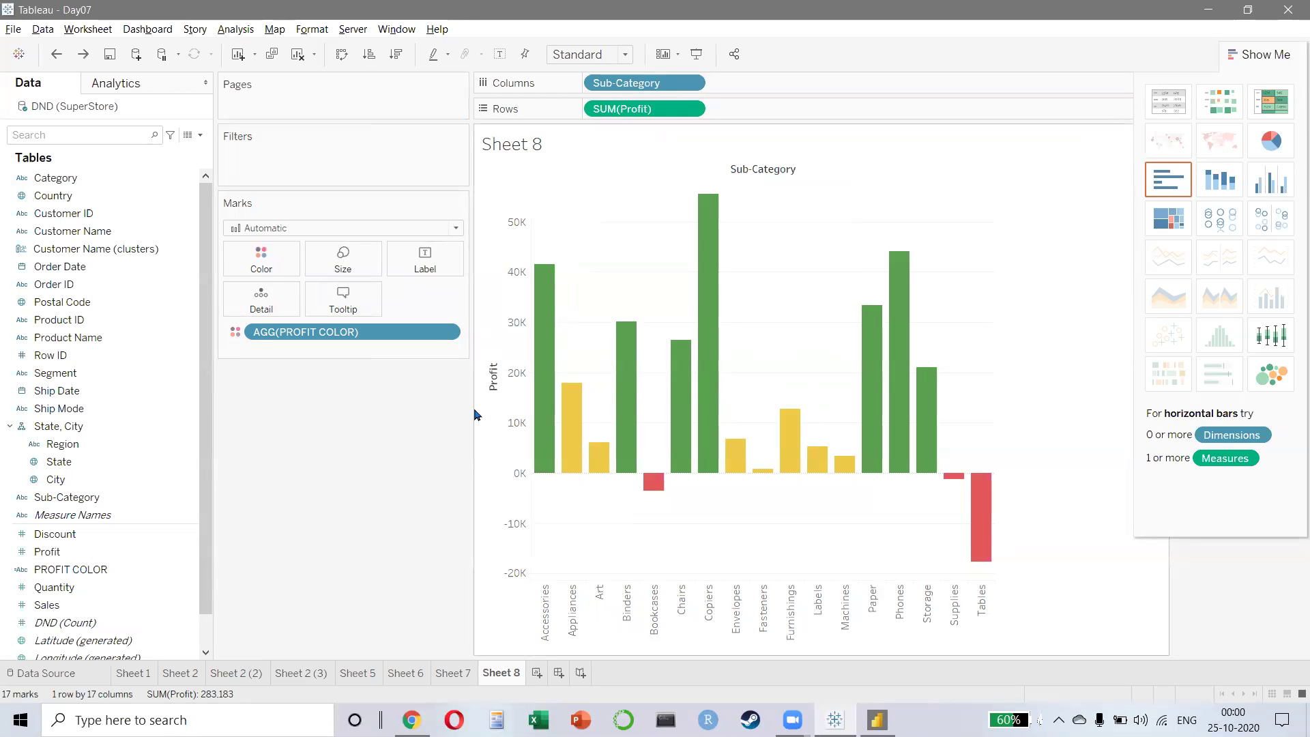
{"action": "left_click_drag", "start_coordinate": [476, 415], "coordinate": [330, 424]}
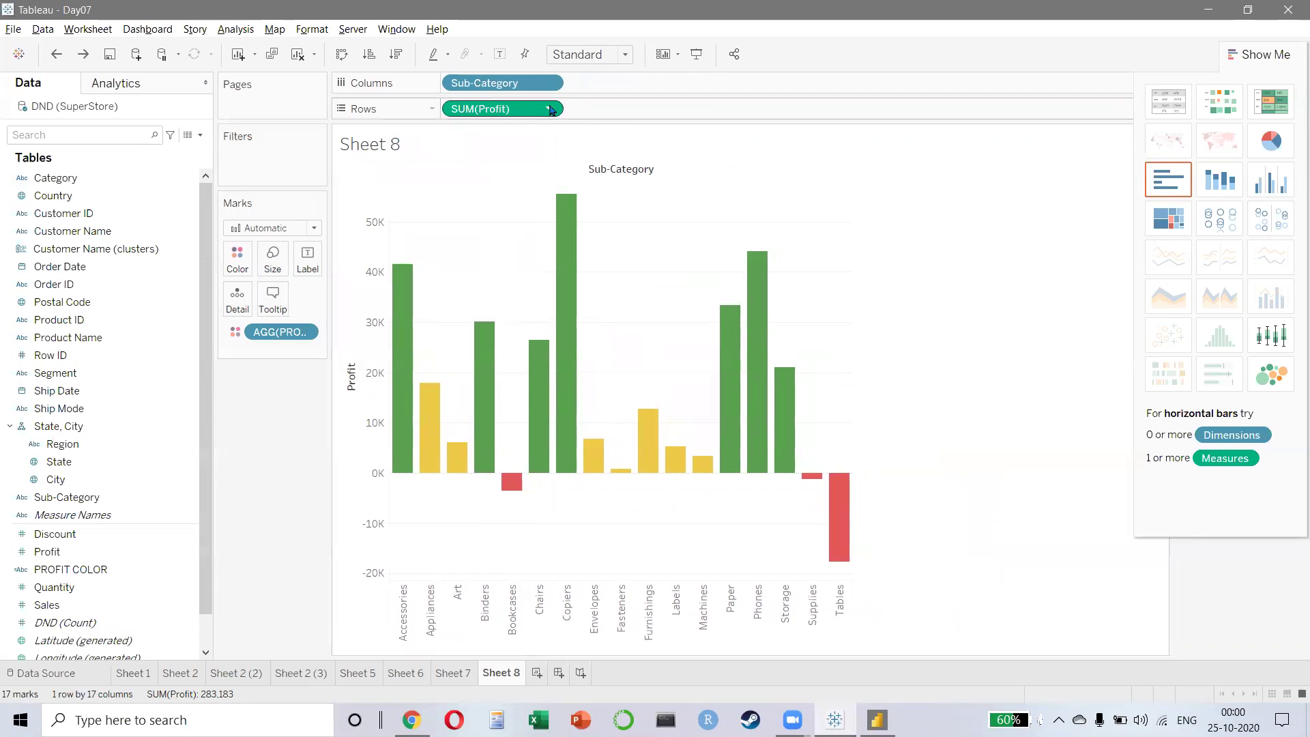
- Change the measure aggregation of Profit on Rows to Average, and undo that change
{"action": "left_click", "coordinate": [550, 109]}
{"action": "mouse_move", "coordinate": [566, 260]}
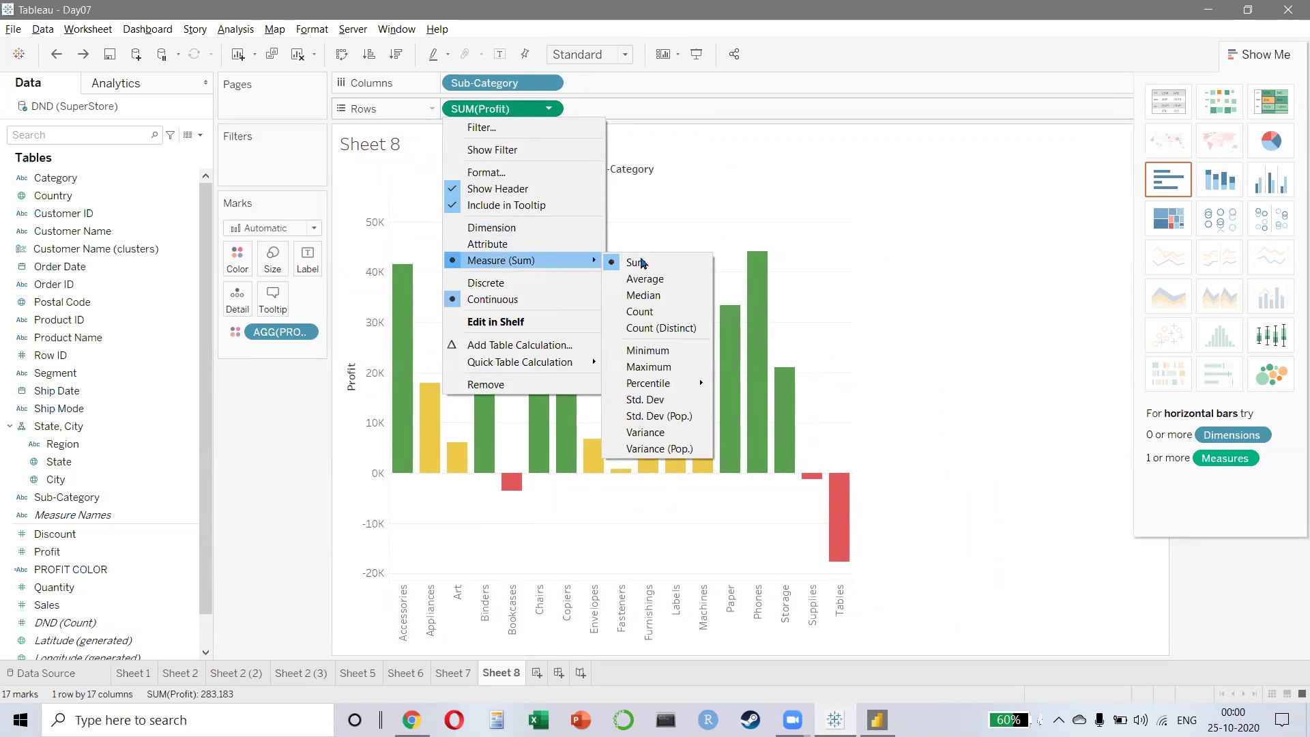
{"action": "left_click", "coordinate": [648, 290]}
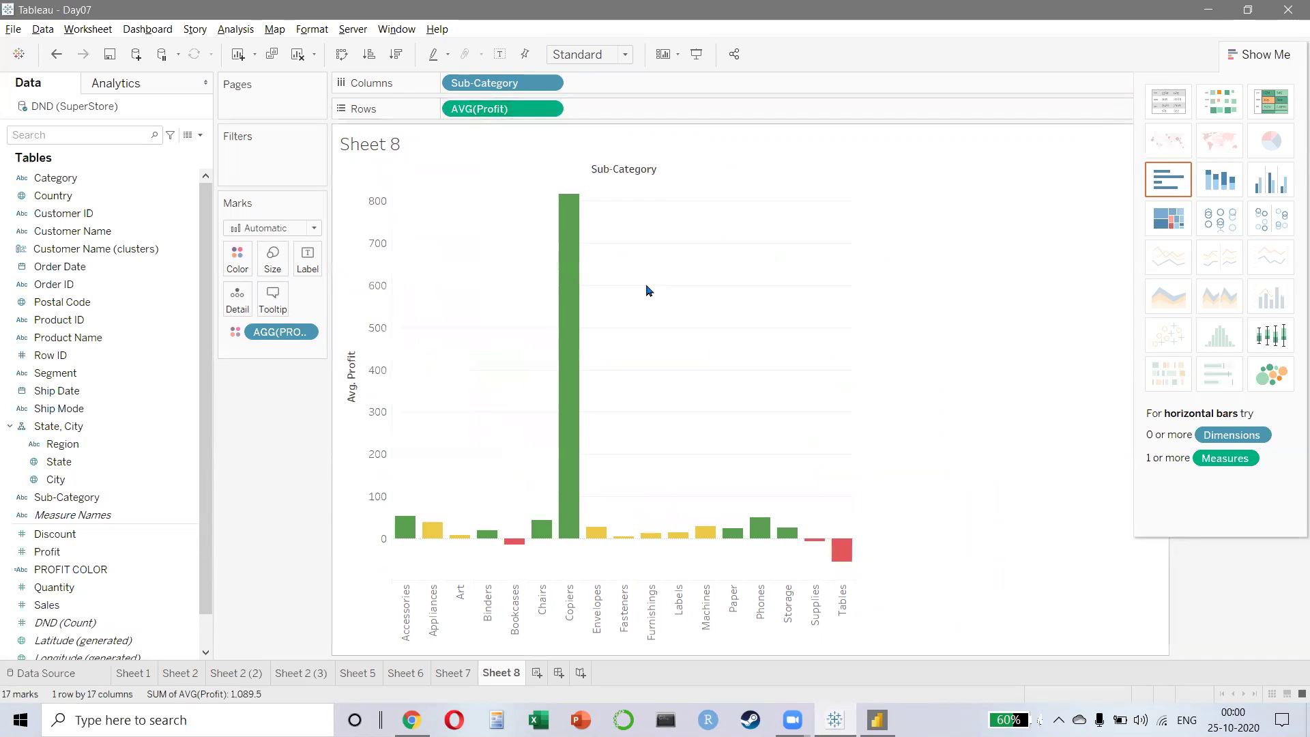
{"action": "key", "text": "ctrl+z"}
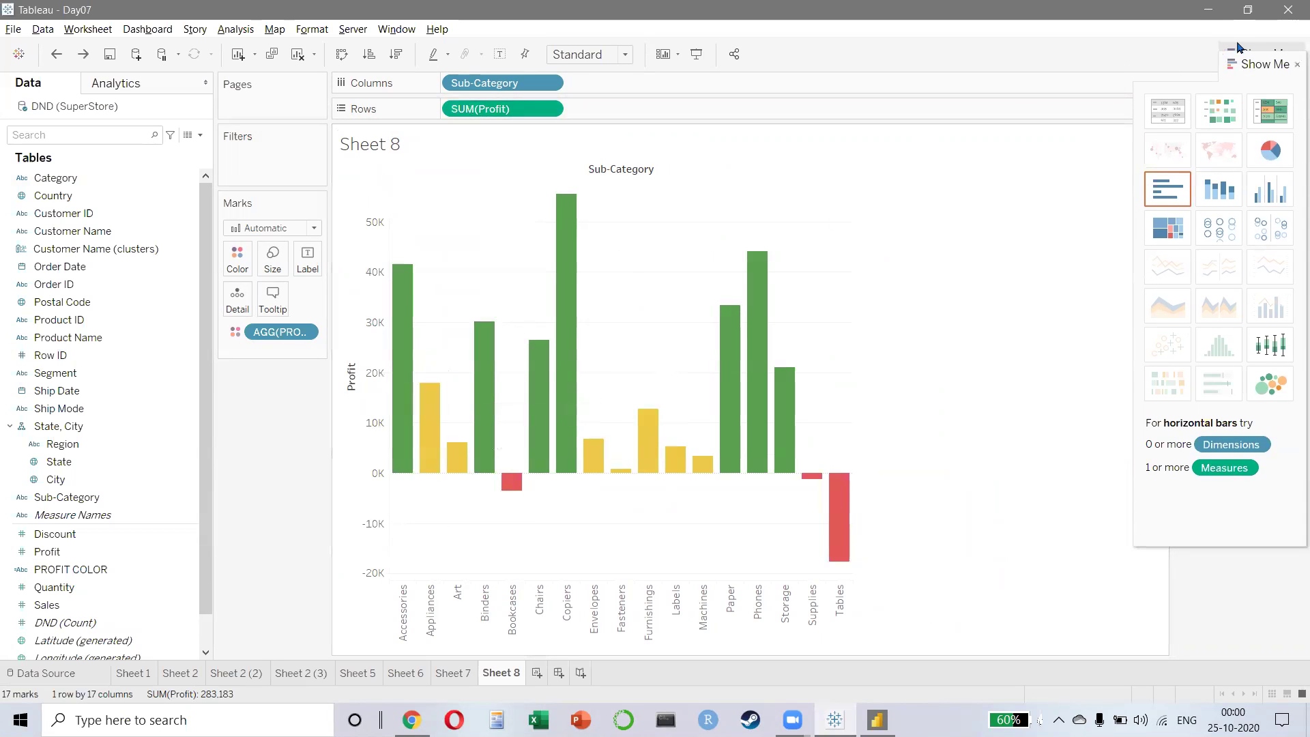
- Close the Show Me chart suggestions
{"action": "left_click", "coordinate": [1296, 64]}
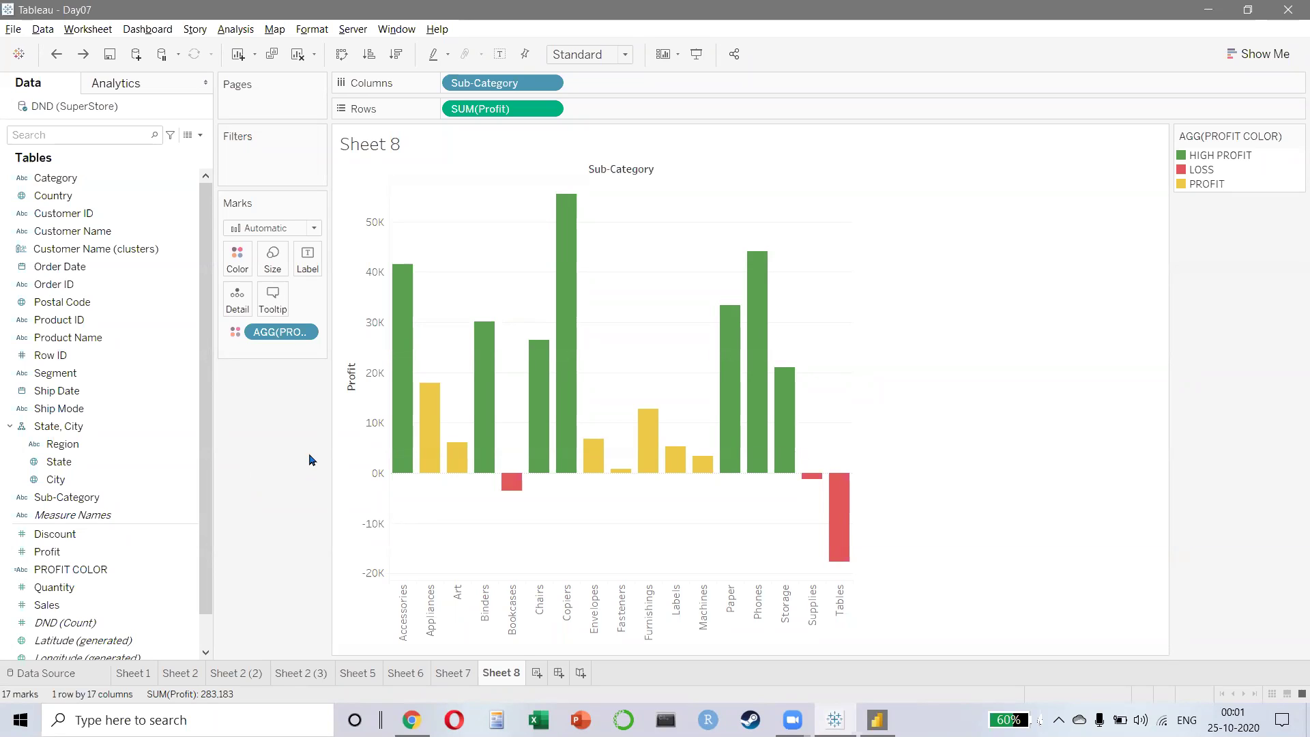
- Switch to Chrome and search Google for tabpy
{"action": "left_click", "coordinate": [1289, 7]}
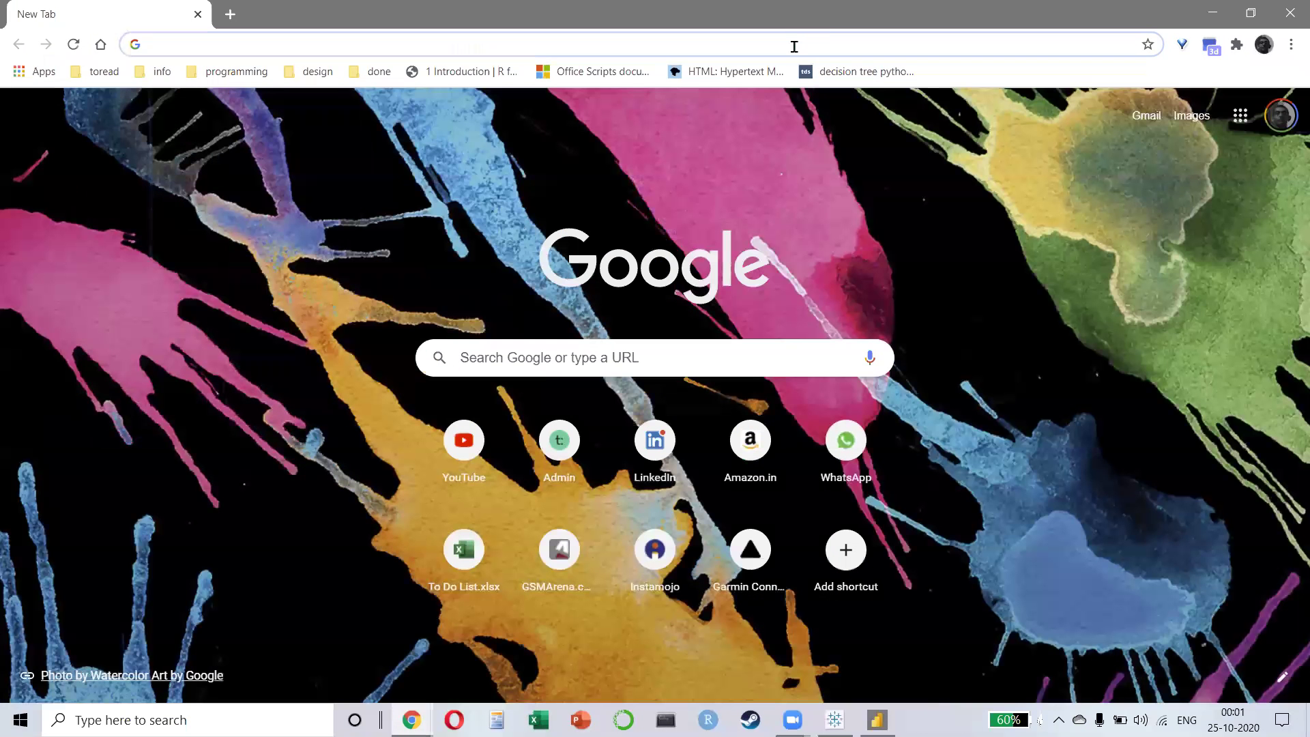
{"action": "type", "text": "TABPY"}
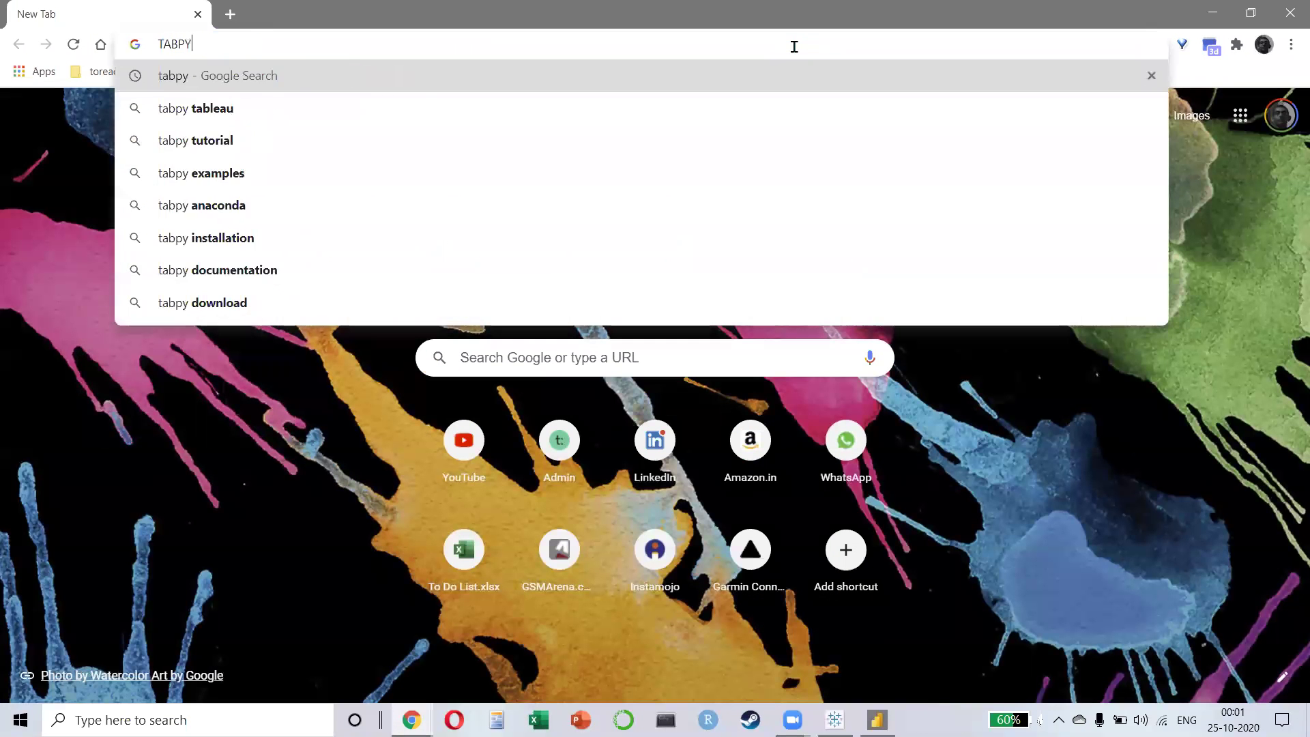
{"action": "key", "text": "Return"}
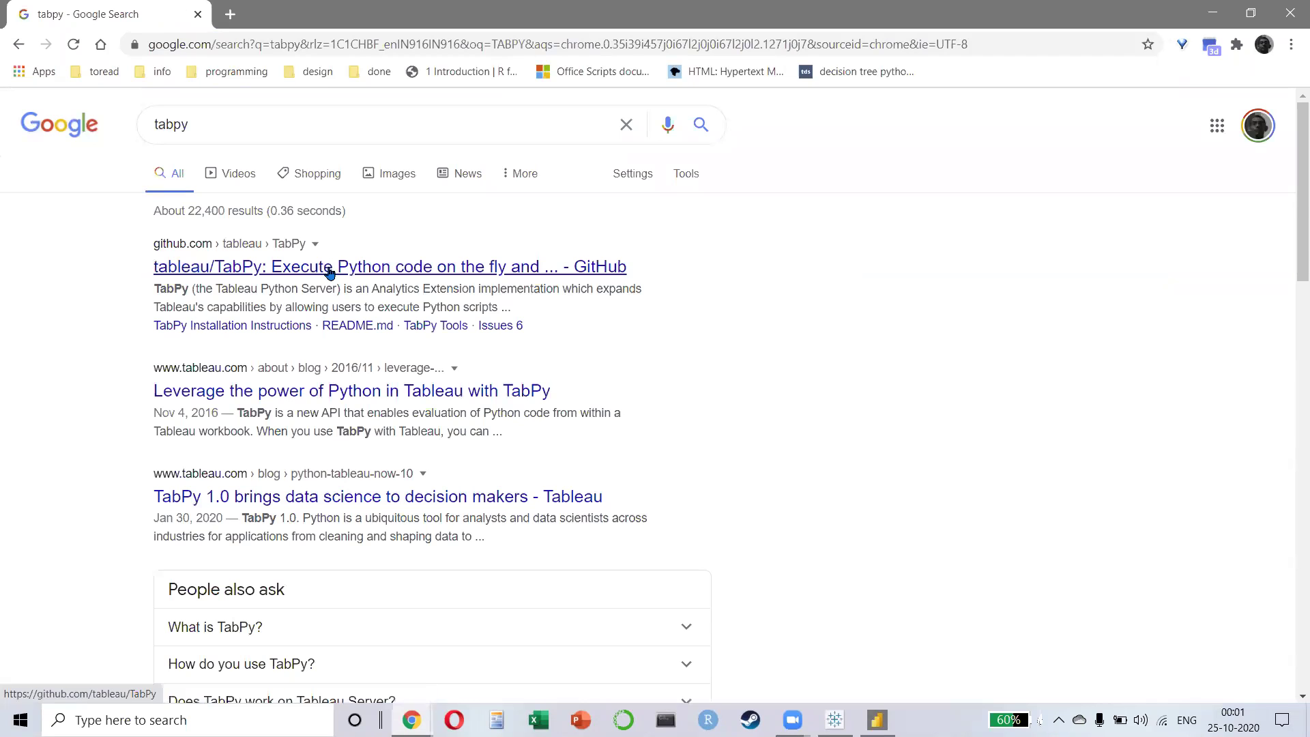
- Open the article "Leverage the power of Python in Tableau with TabPy" and examine its Python calculated field examples
{"action": "left_click", "coordinate": [299, 396]}
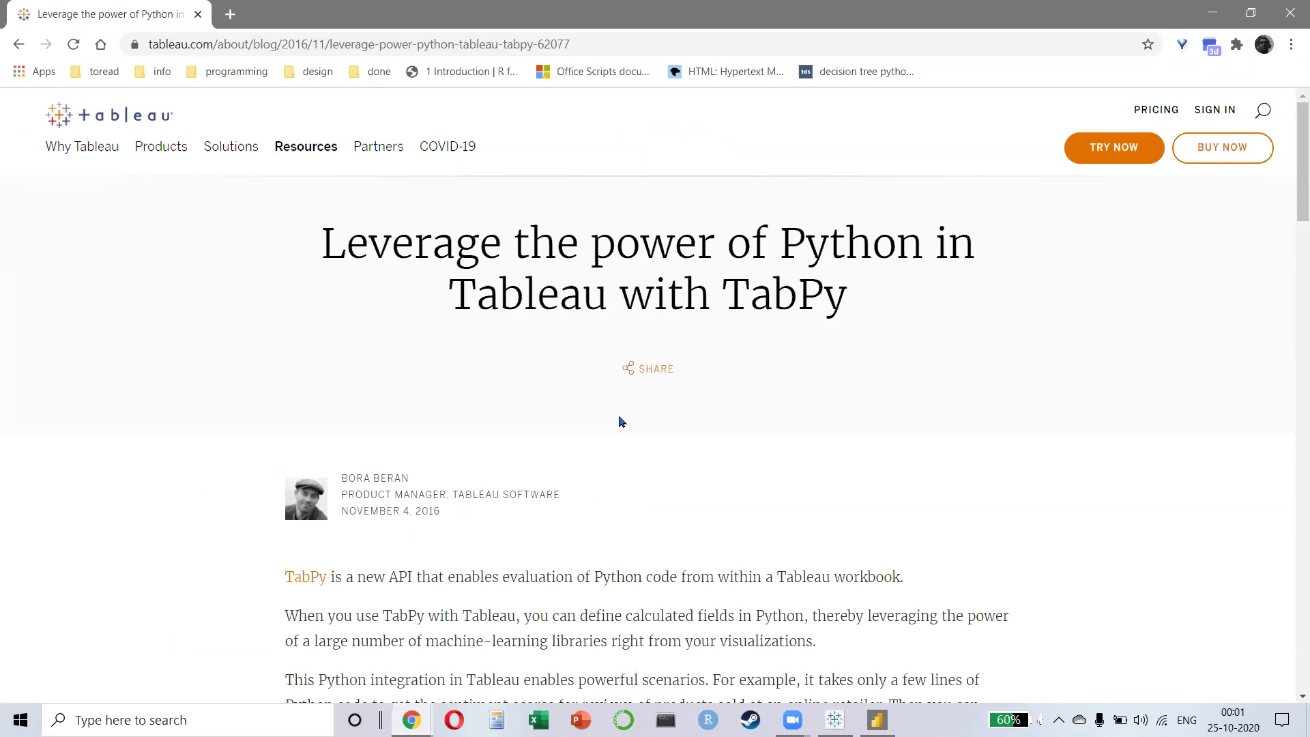
{"action": "scroll", "coordinate": [621, 421], "scroll_direction": "down", "scroll_amount": 5}
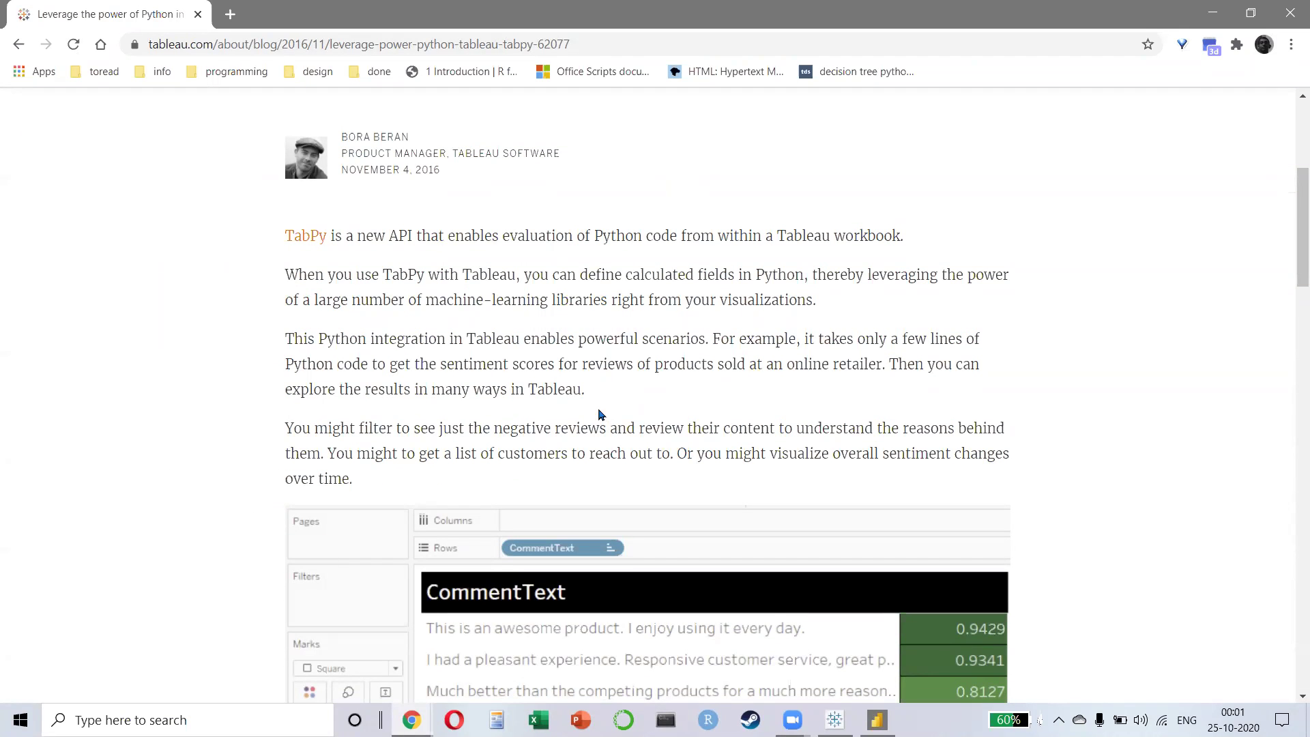
{"action": "scroll", "coordinate": [587, 419], "scroll_direction": "down", "scroll_amount": 5}
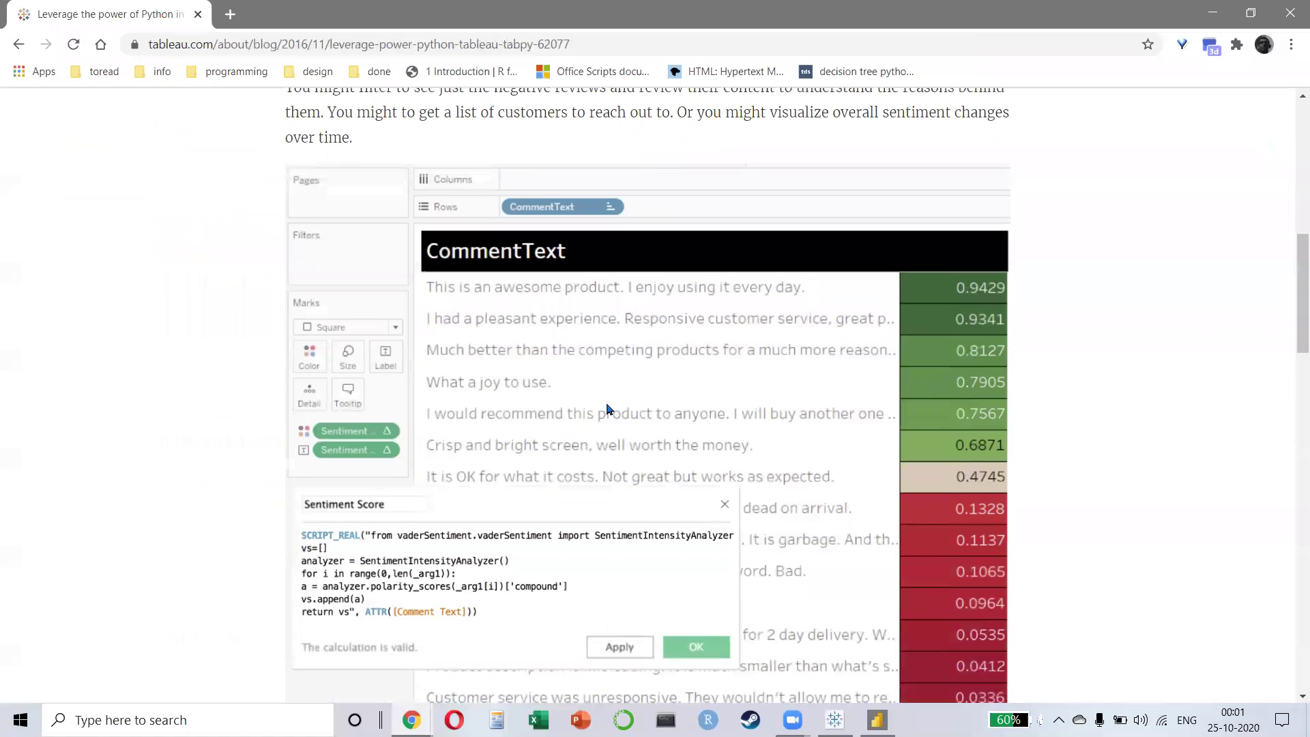
{"action": "scroll", "coordinate": [334, 446], "scroll_direction": "down", "scroll_amount": 4}
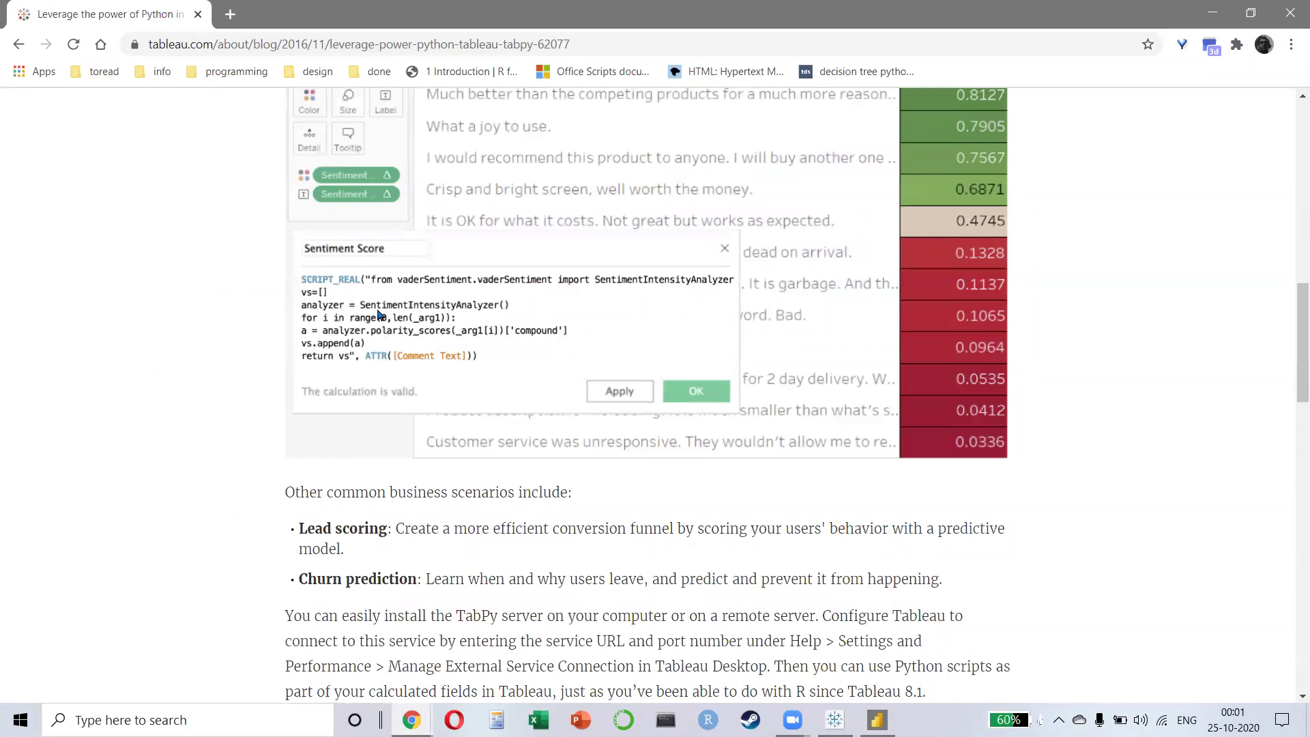
{"action": "scroll", "coordinate": [389, 317], "scroll_direction": "down", "scroll_amount": 3}
{"action": "scroll", "coordinate": [389, 317], "scroll_direction": "down", "scroll_amount": 12}
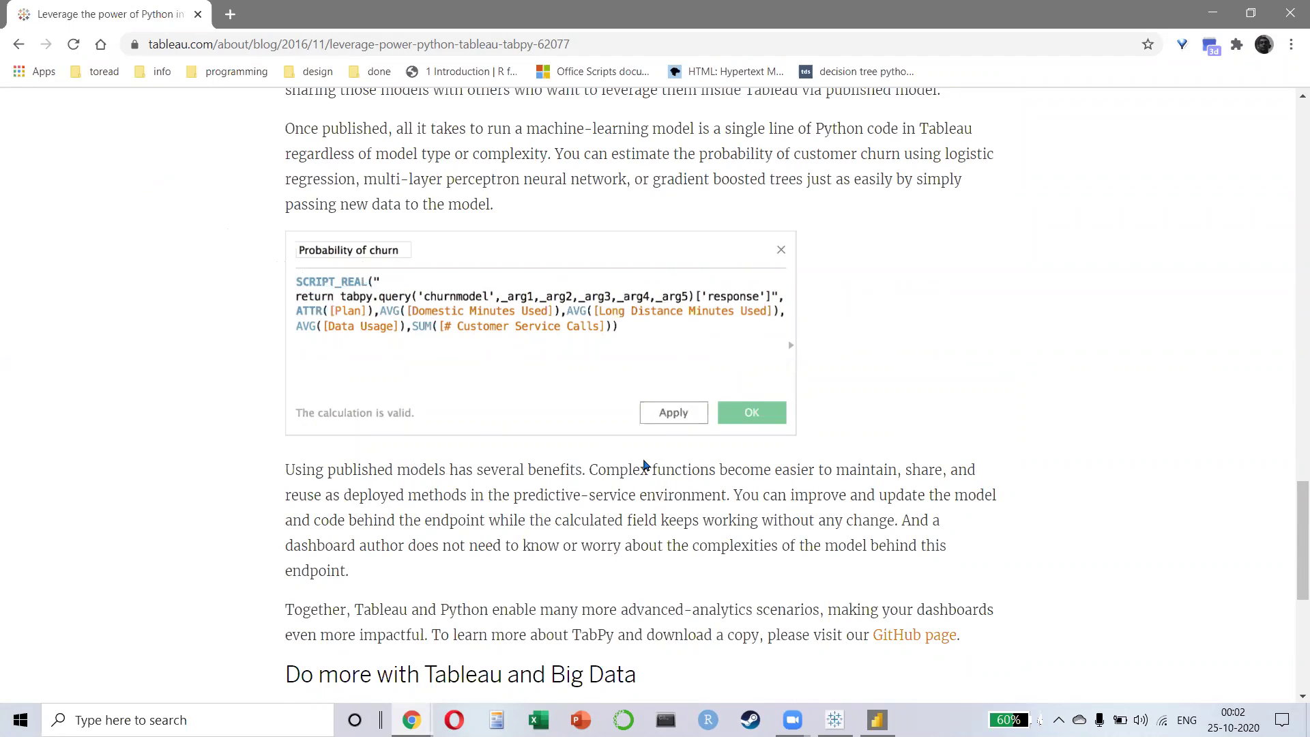
{"action": "left_click_drag", "start_coordinate": [306, 314], "coordinate": [440, 313]}
{"action": "scroll", "coordinate": [477, 341], "scroll_direction": "down", "scroll_amount": 3}
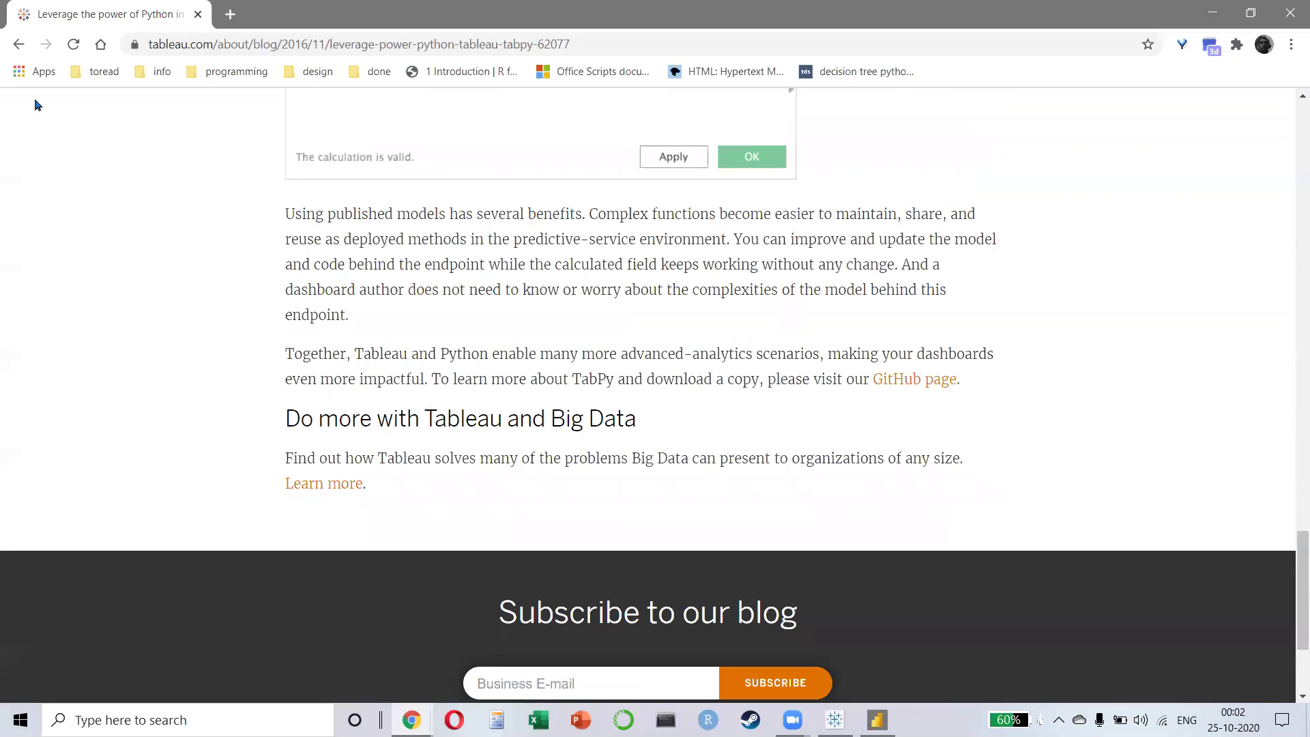
- Return to the search results and refine the Google search to "tabpy MEDIUM"
{"action": "left_click", "coordinate": [18, 43]}
{"action": "scroll", "coordinate": [414, 380], "scroll_direction": "down", "scroll_amount": 3}
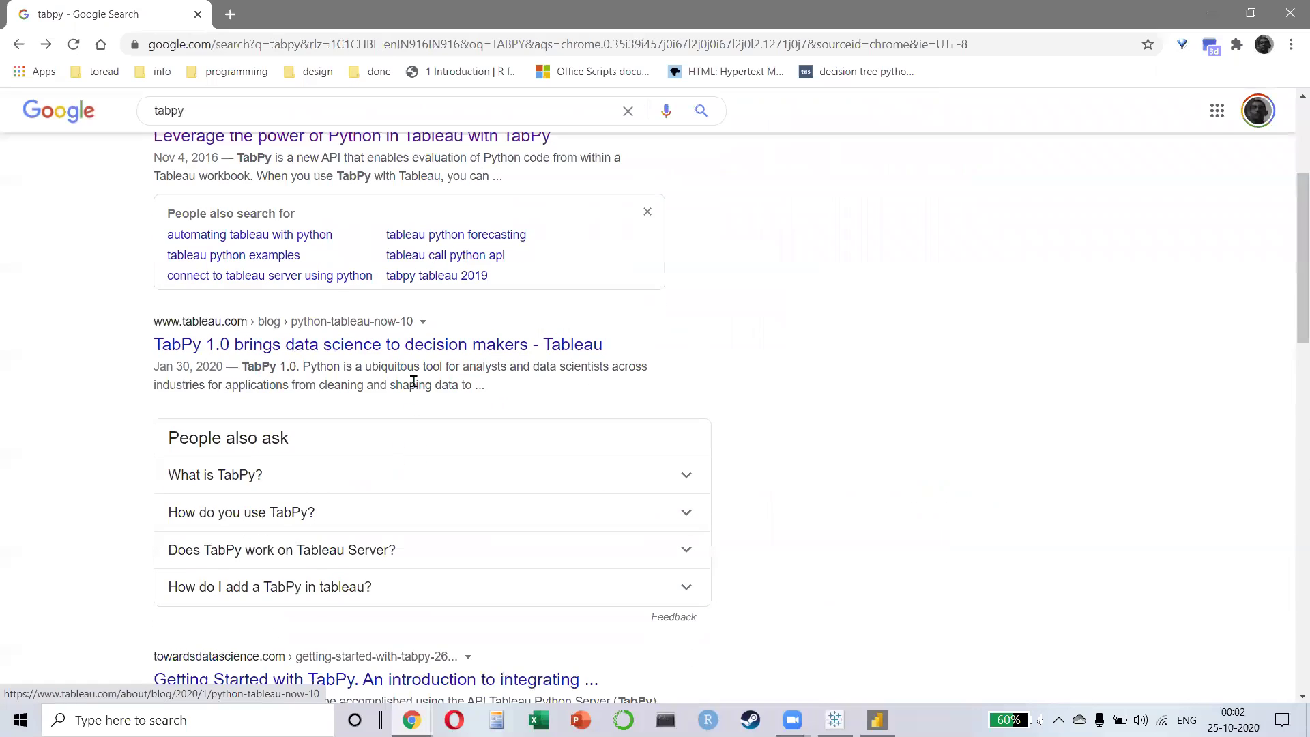
{"action": "scroll", "coordinate": [414, 381], "scroll_direction": "up", "scroll_amount": 3}
{"action": "left_click", "coordinate": [295, 112]}
{"action": "type", "text": "ME"}
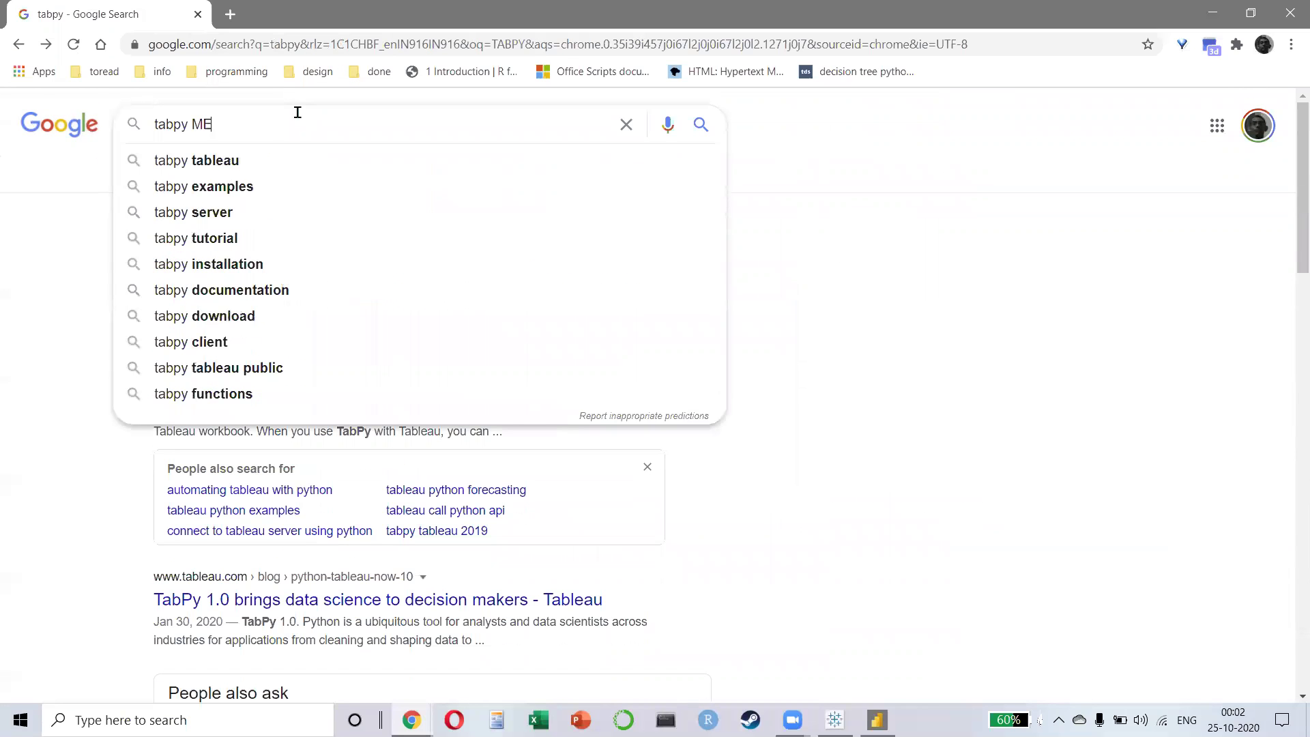
{"action": "type", "text": "DIUM"}
{"action": "key", "text": "Return"}
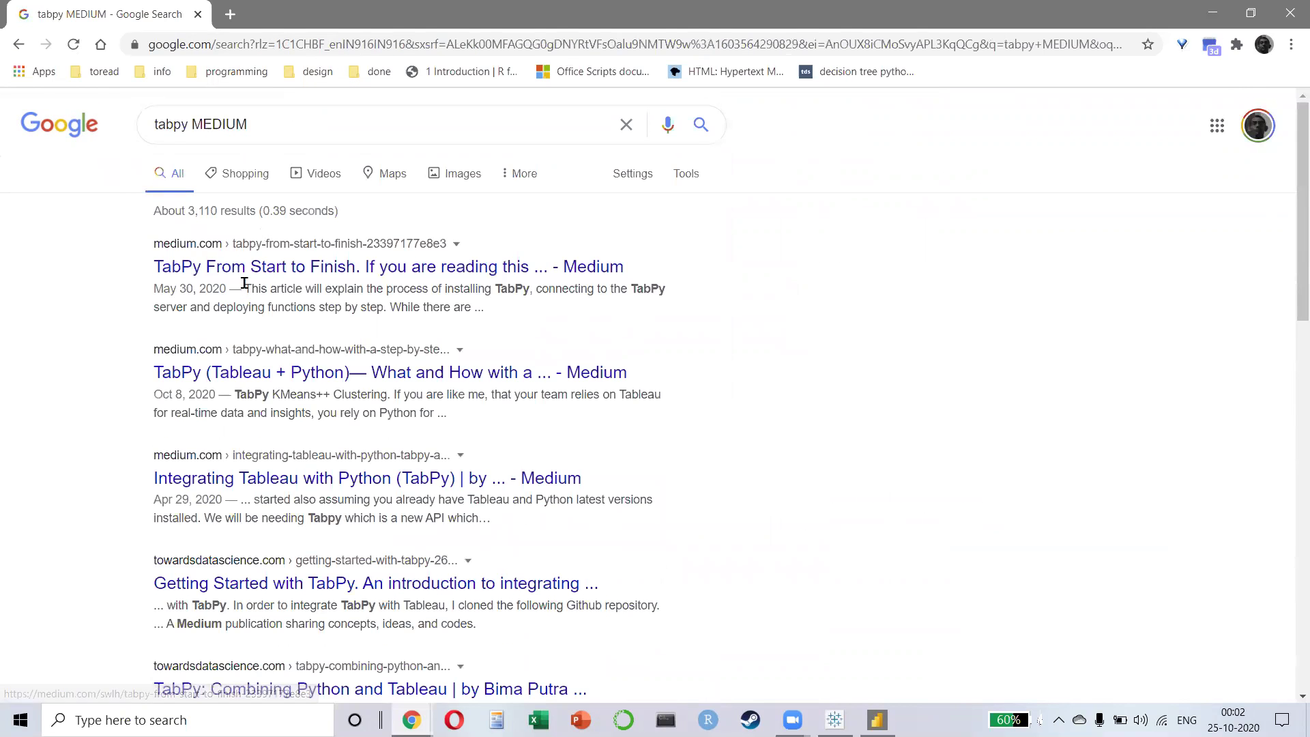
- Open the Medium article "TabPy From Start to Finish" and read the sections on installing TabPy, connecting Tableau and deploying functions
{"action": "left_click", "coordinate": [255, 265]}
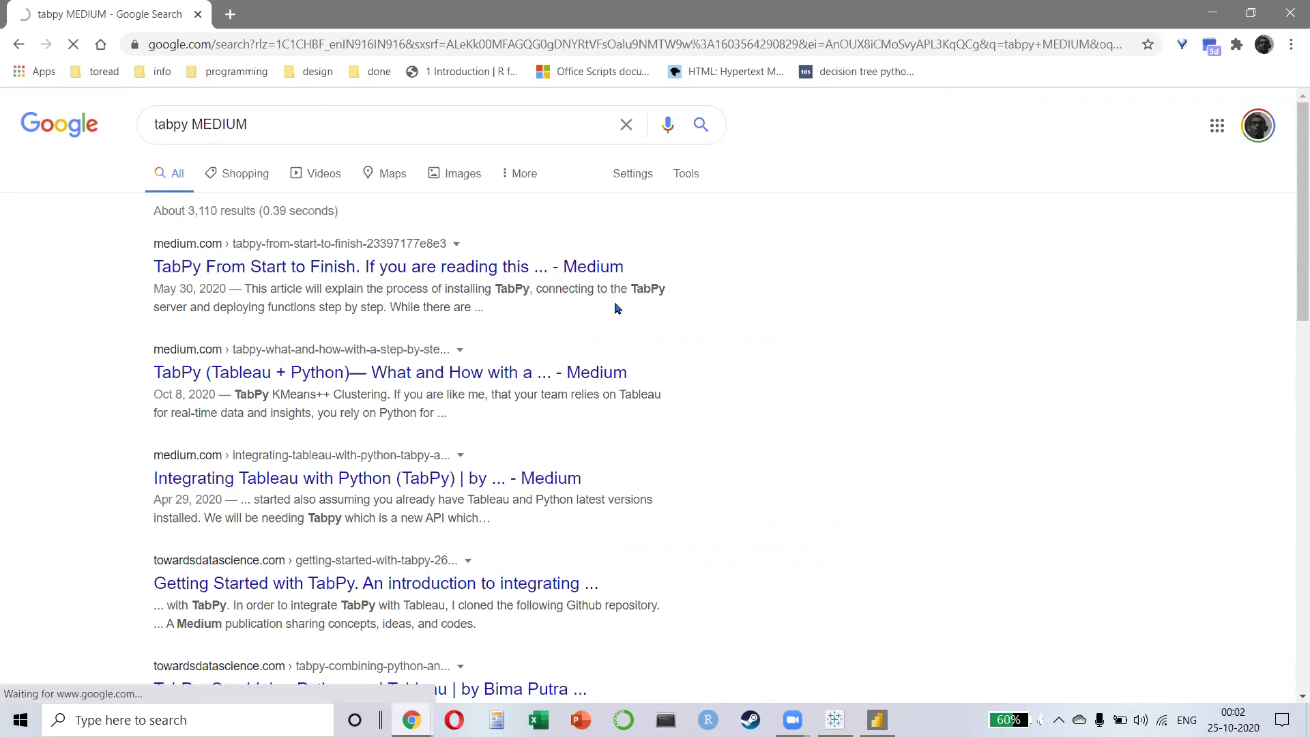
{"action": "scroll", "coordinate": [862, 278], "scroll_direction": "down", "scroll_amount": 15}
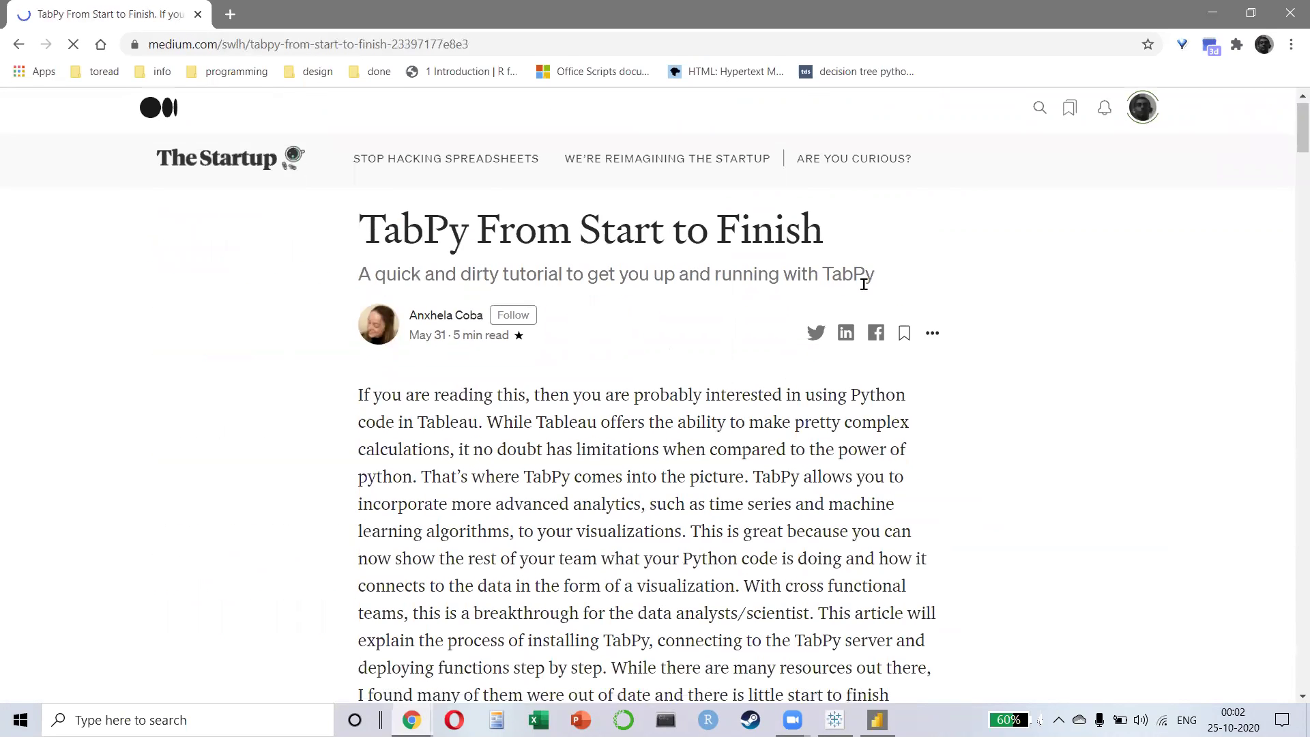
{"action": "scroll", "coordinate": [439, 295], "scroll_direction": "down", "scroll_amount": 1}
{"action": "scroll", "coordinate": [442, 382], "scroll_direction": "up", "scroll_amount": 2}
{"action": "scroll", "coordinate": [446, 409], "scroll_direction": "down", "scroll_amount": 3}
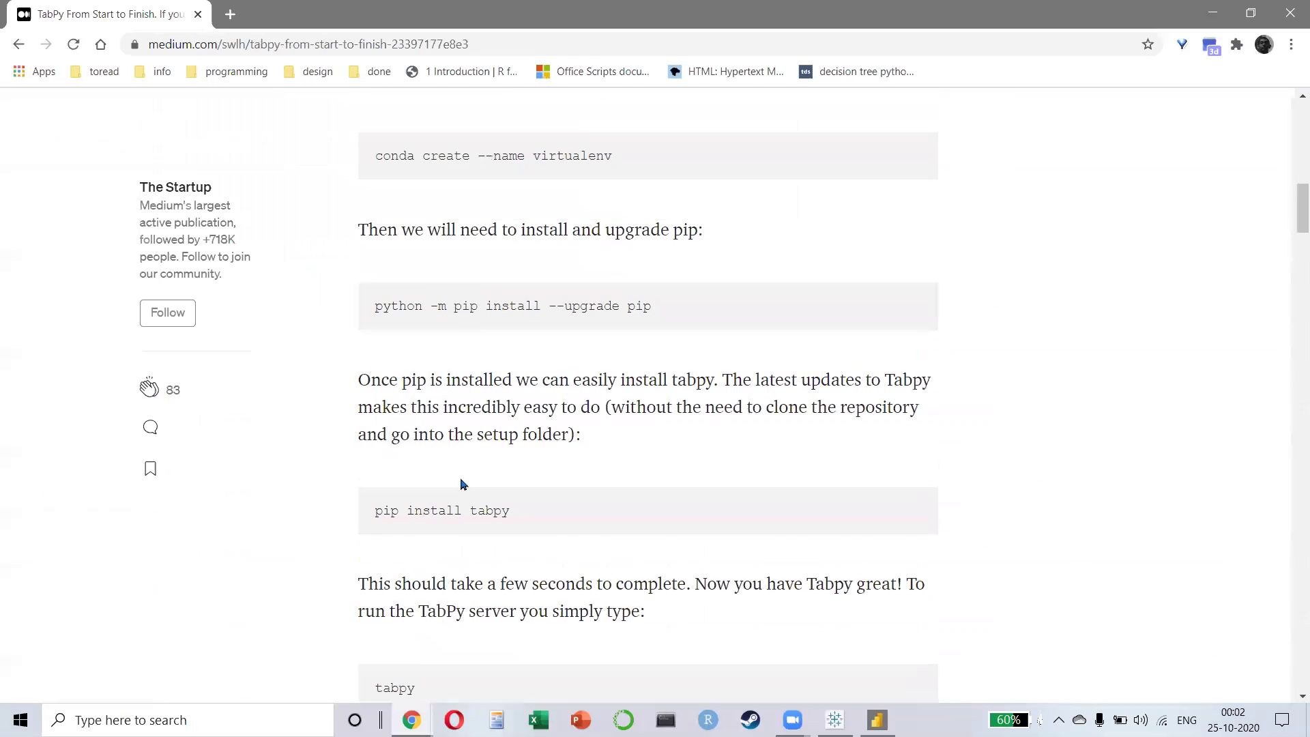
{"action": "scroll", "coordinate": [452, 498], "scroll_direction": "down", "scroll_amount": 5}
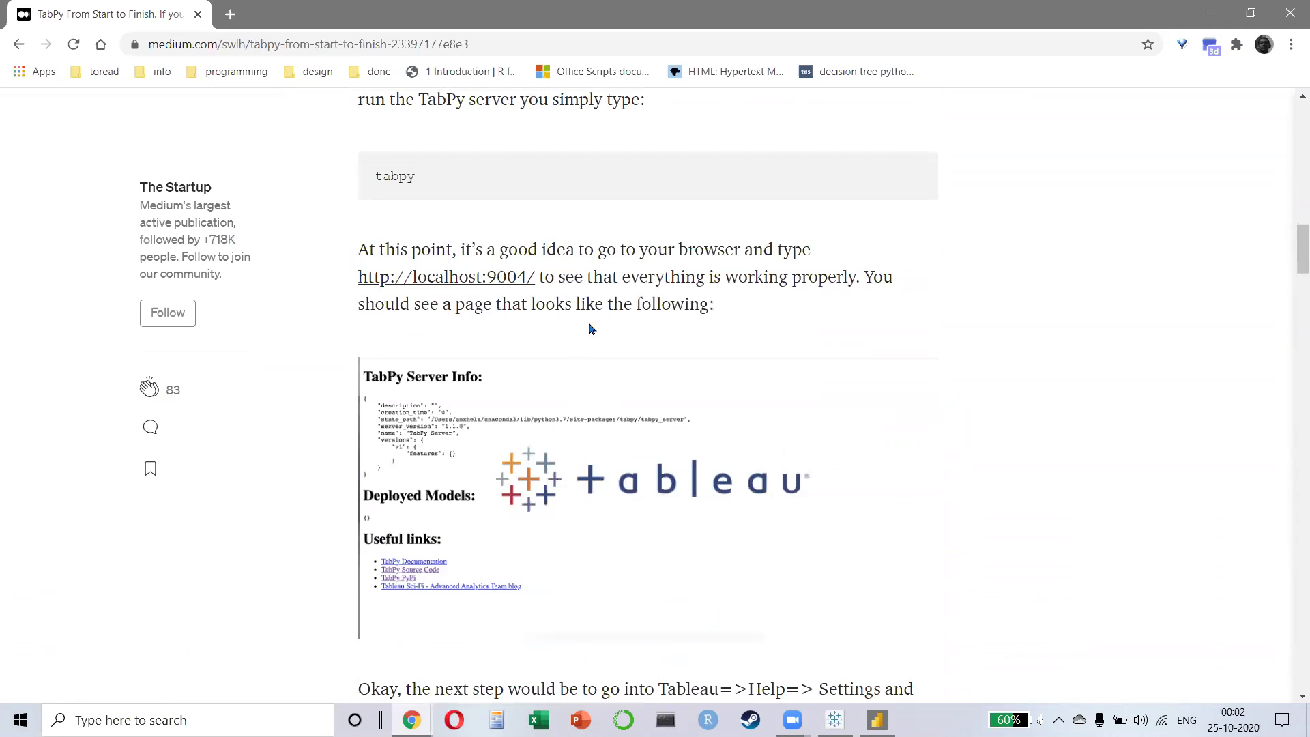
{"action": "scroll", "coordinate": [597, 310], "scroll_direction": "down", "scroll_amount": 9}
{"action": "scroll", "coordinate": [588, 445], "scroll_direction": "down", "scroll_amount": 10}
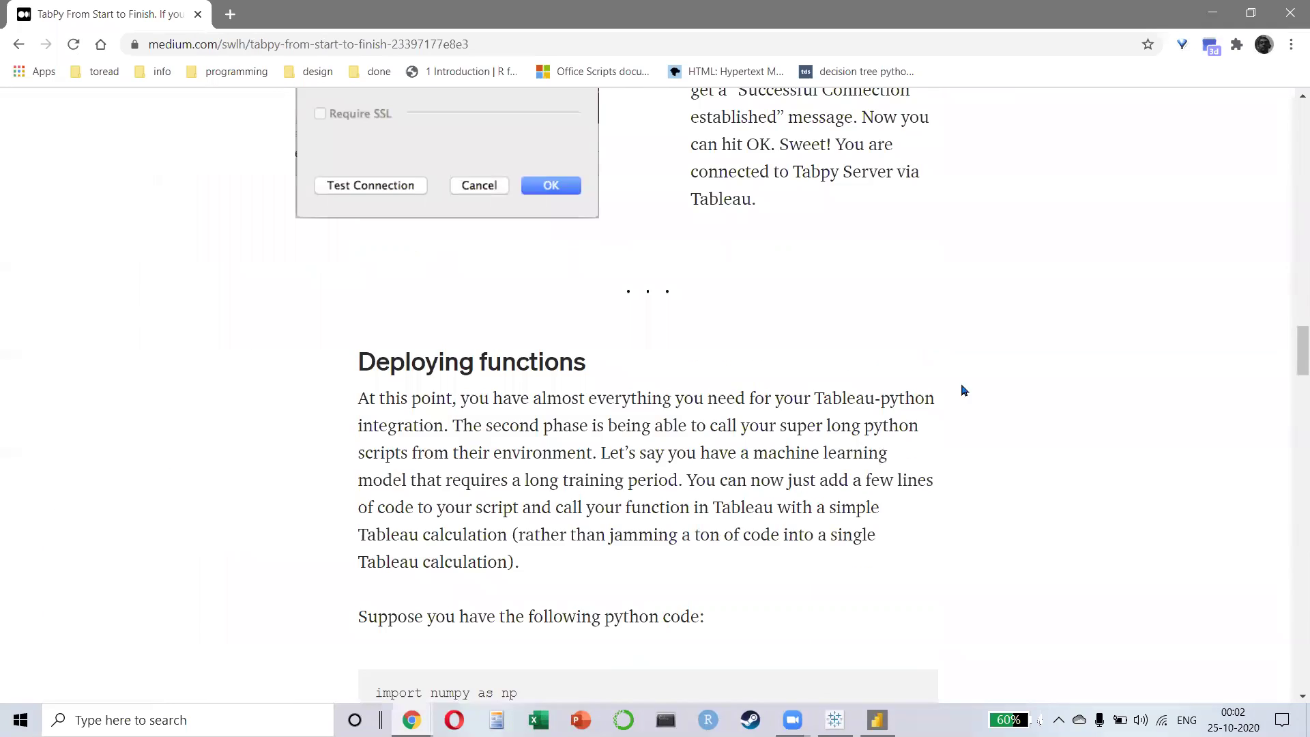
- Read the rest of the TabPy article on calling deployed functions and the predeployed Anova, T-test, Sentiment Analysis and PCA models, and return to the search results
{"action": "scroll", "coordinate": [1291, 423], "scroll_direction": "down", "scroll_amount": 15}
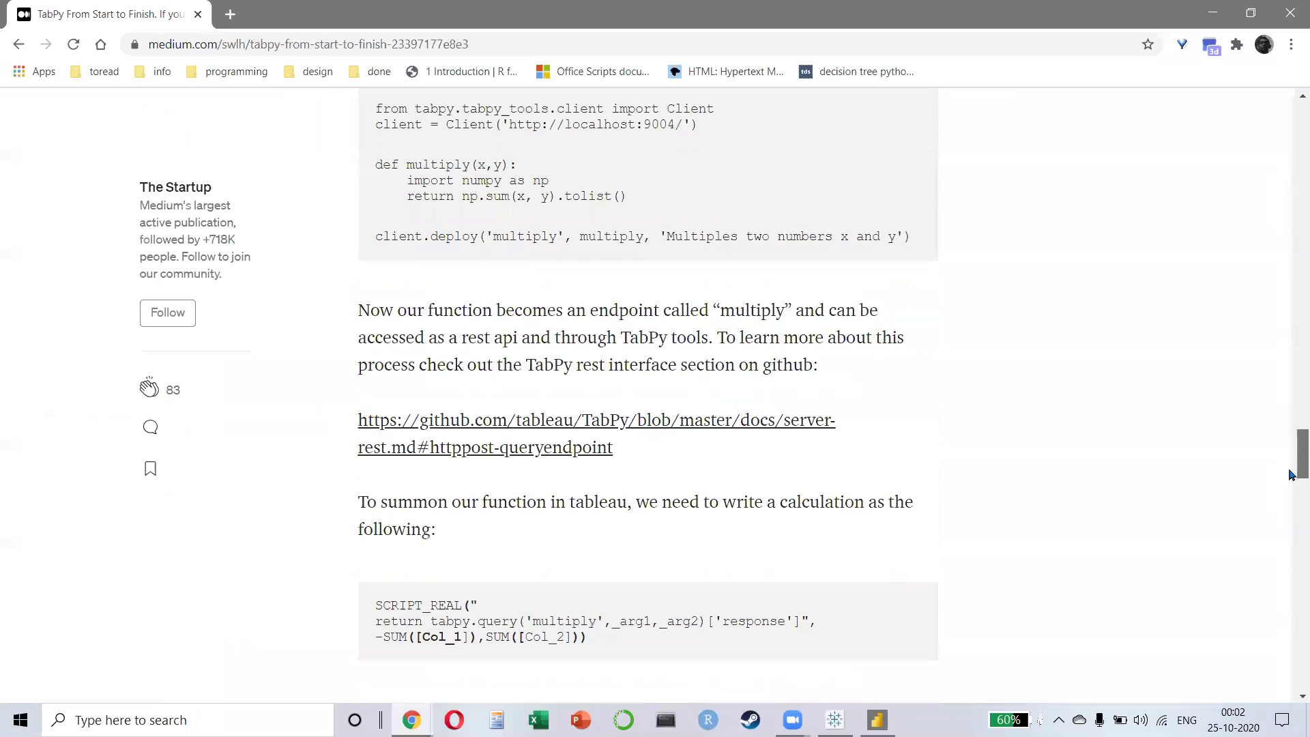
{"action": "scroll", "coordinate": [419, 295], "scroll_direction": "down", "scroll_amount": 1}
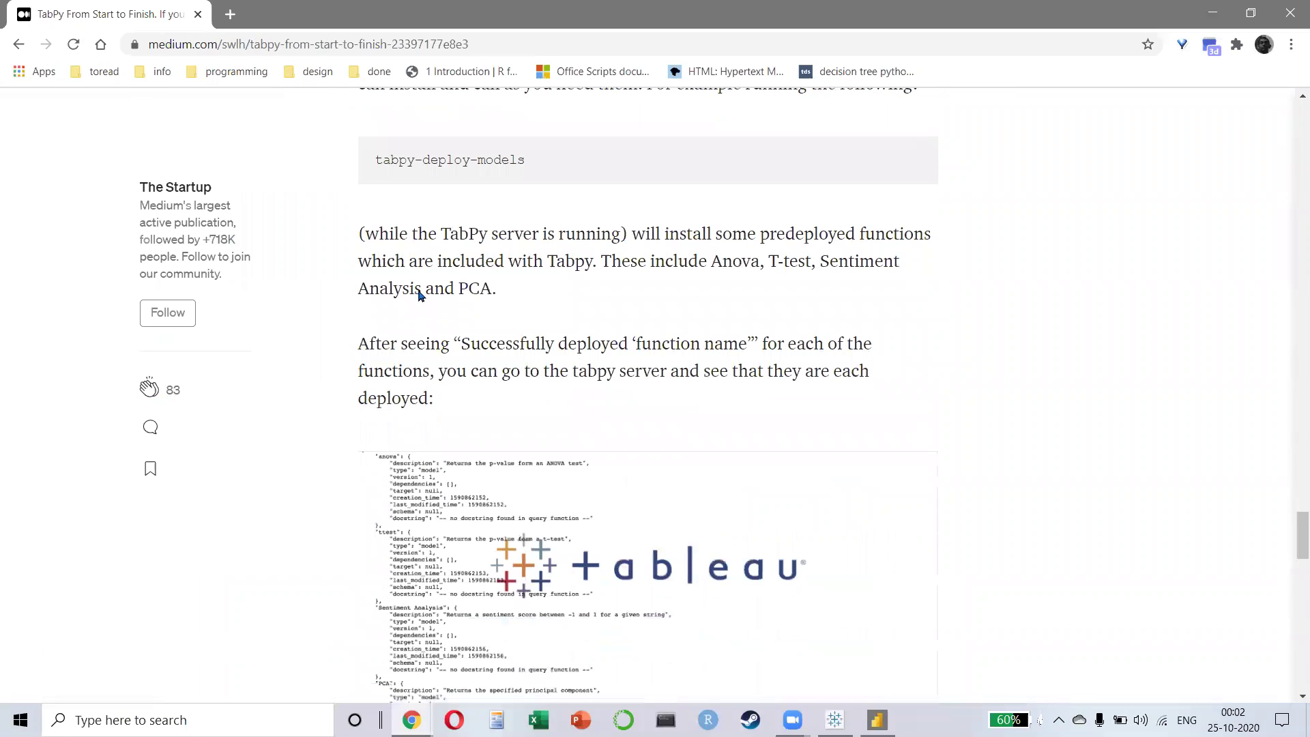
{"action": "left_click_drag", "start_coordinate": [450, 288], "coordinate": [534, 295]}
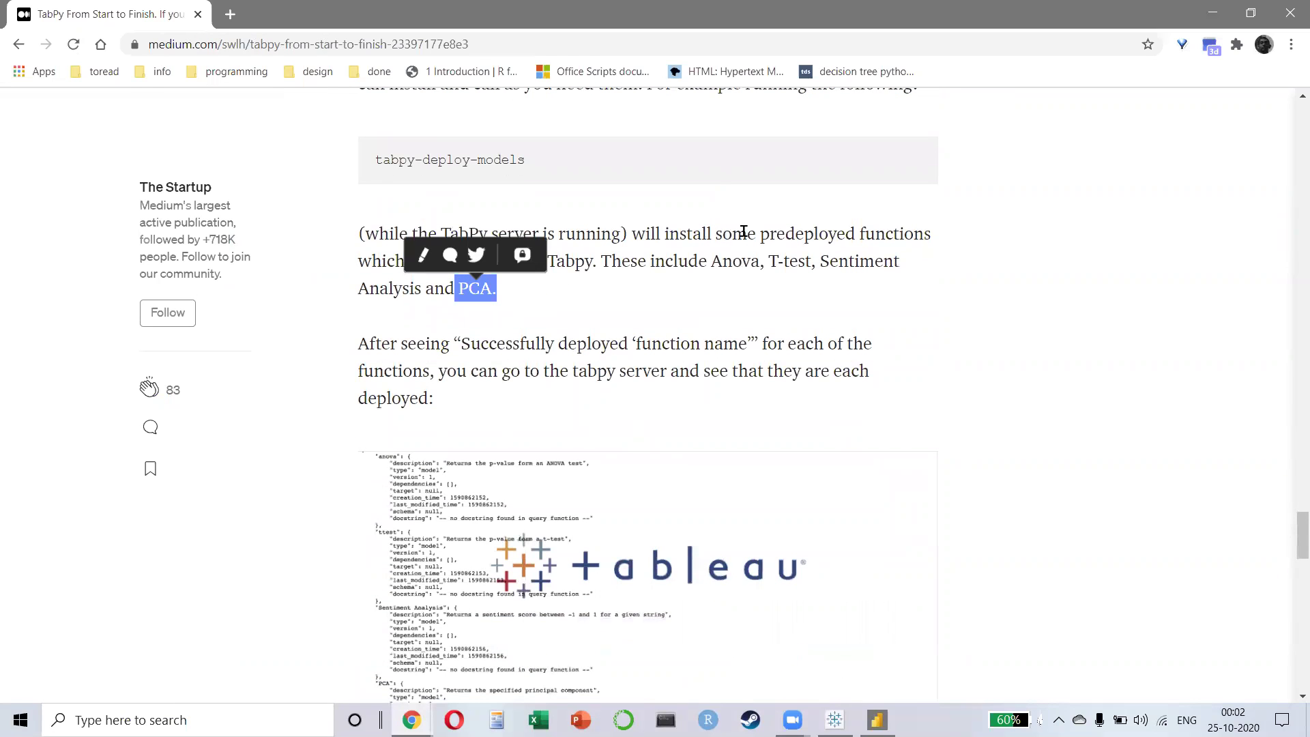
{"action": "left_click_drag", "start_coordinate": [803, 258], "coordinate": [875, 253]}
{"action": "left_click", "coordinate": [520, 339]}
{"action": "scroll", "coordinate": [532, 293], "scroll_direction": "down", "scroll_amount": 4}
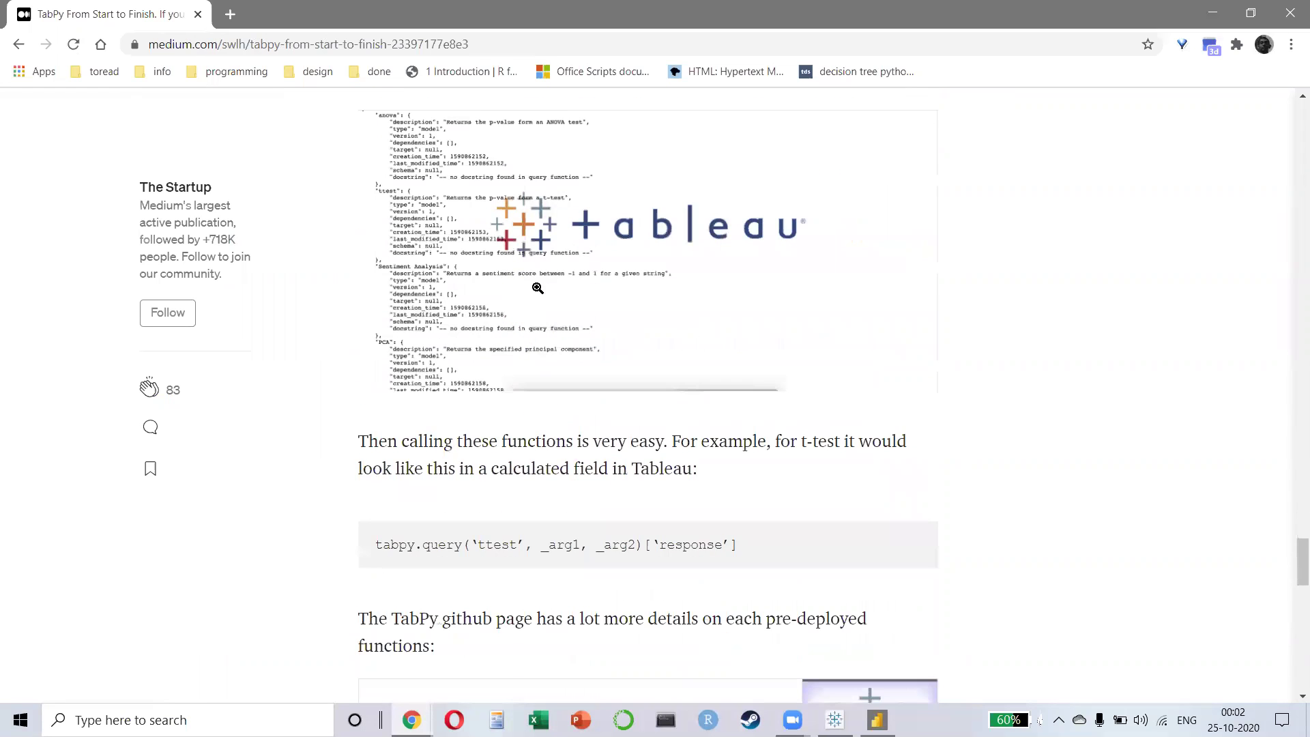
{"action": "scroll", "coordinate": [518, 436], "scroll_direction": "down", "scroll_amount": 5}
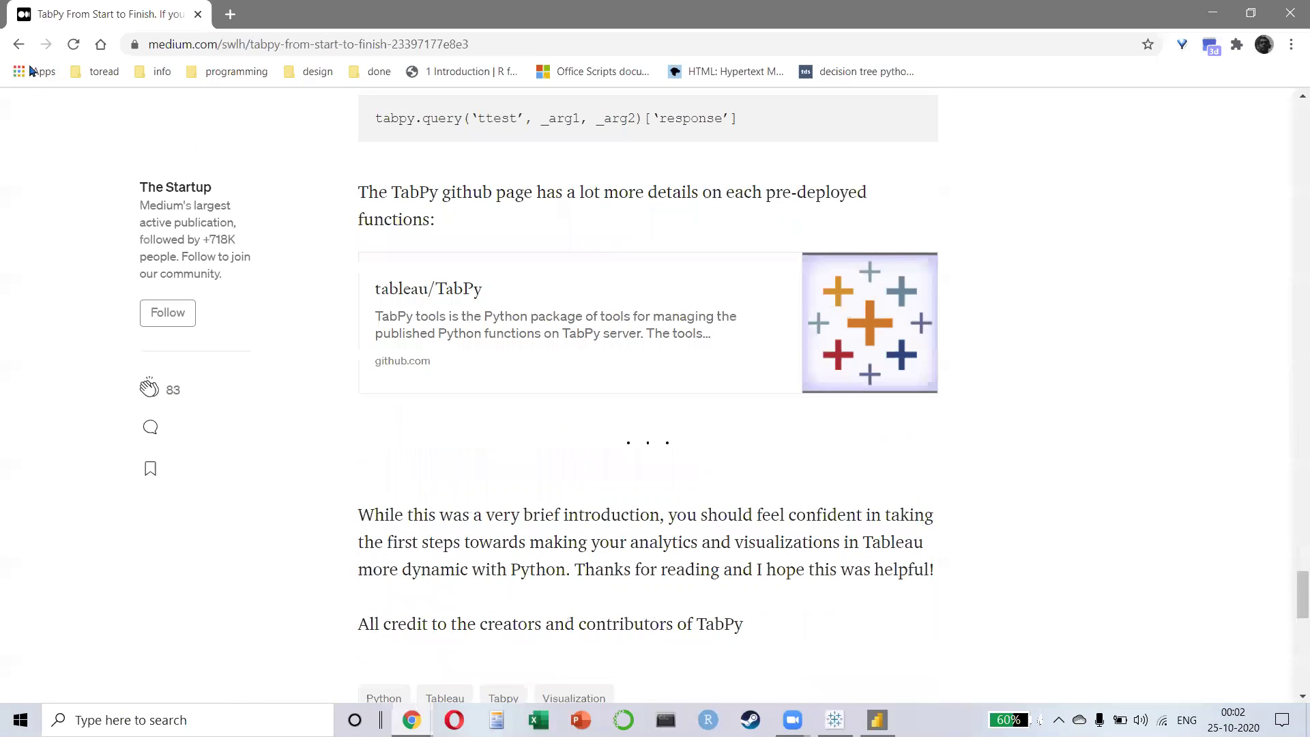
{"action": "left_click", "coordinate": [18, 45]}
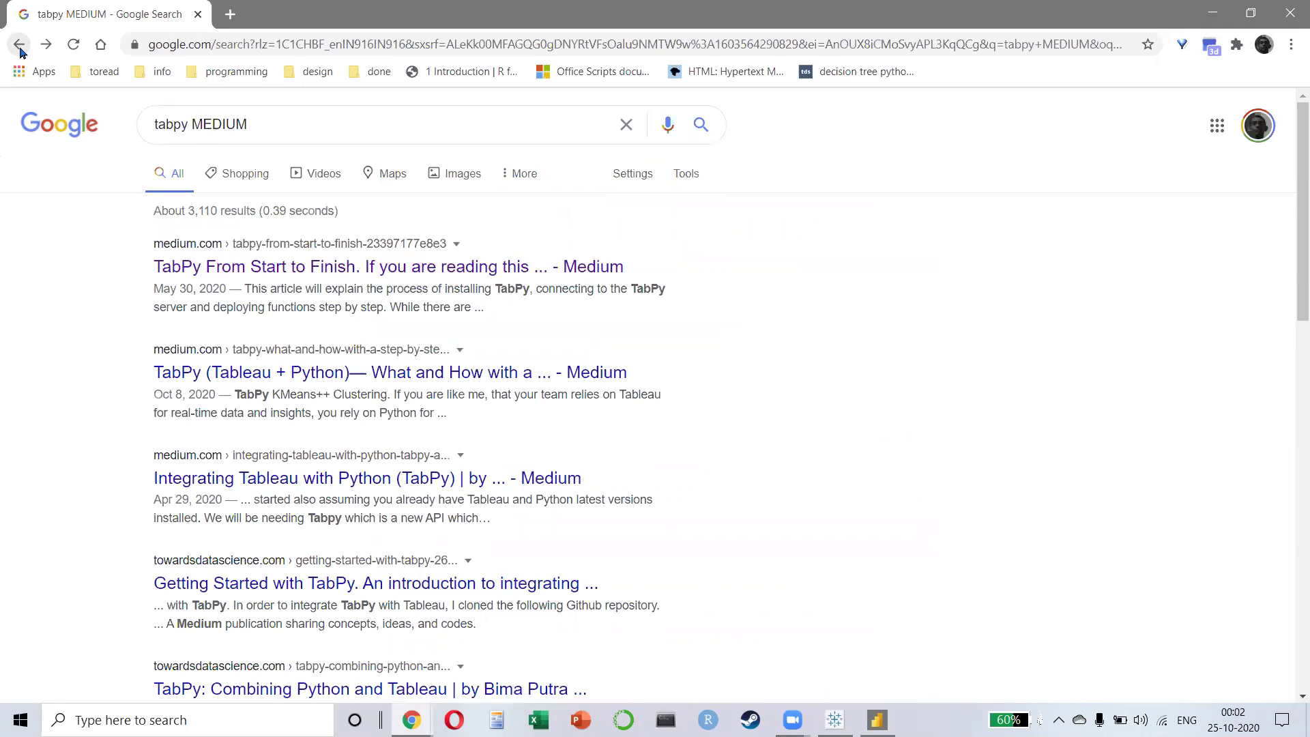
- Minimize Chrome and close both the Day07 Tableau workbook and the untitled Power BI report
{"action": "left_click", "coordinate": [1213, 15]}
{"action": "left_click", "coordinate": [251, 529]}
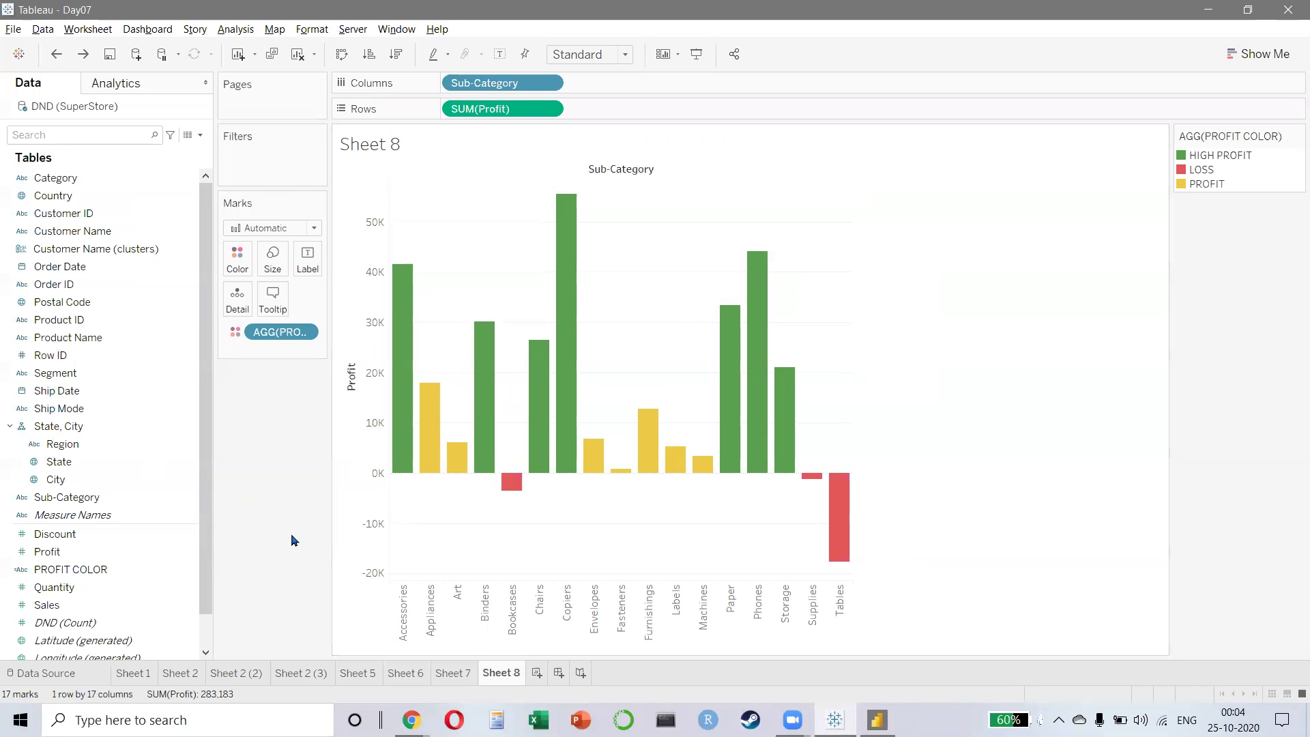
{"action": "left_click", "coordinate": [1275, 12]}
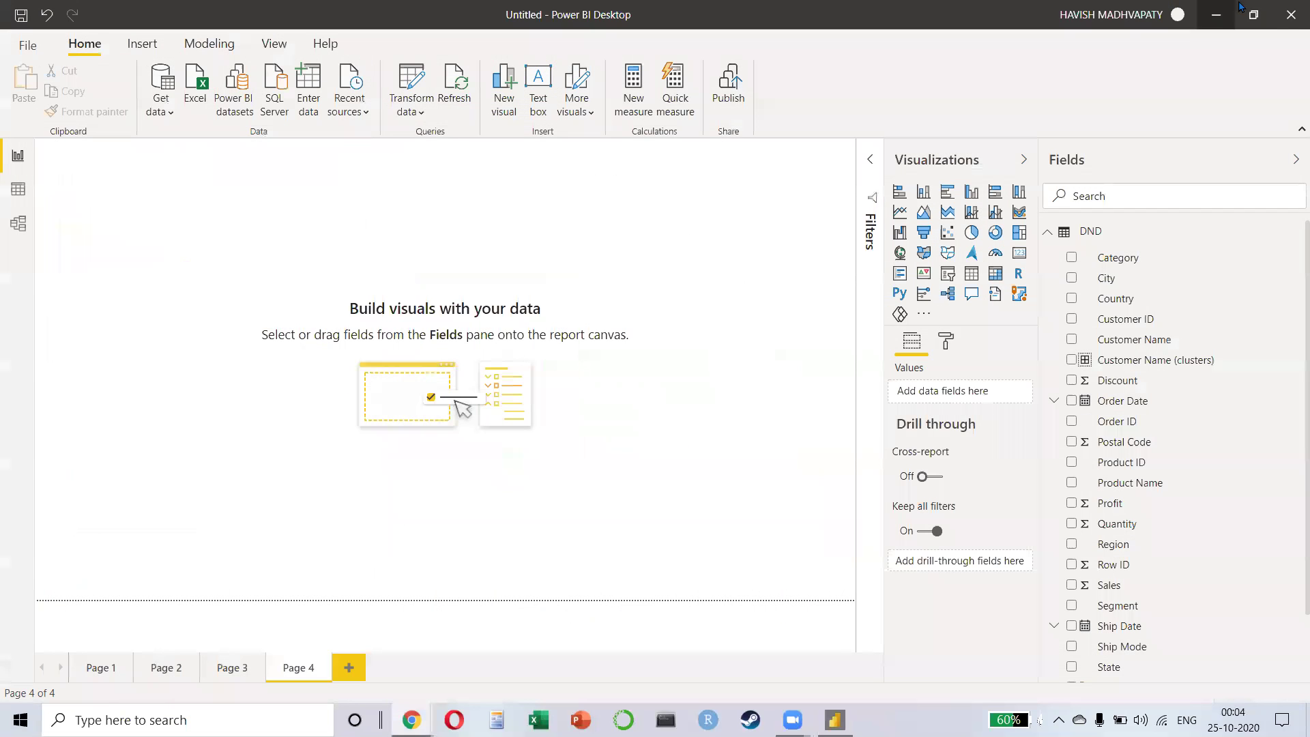
{"action": "key", "text": "alt+F4"}
{"action": "left_click", "coordinate": [729, 384]}
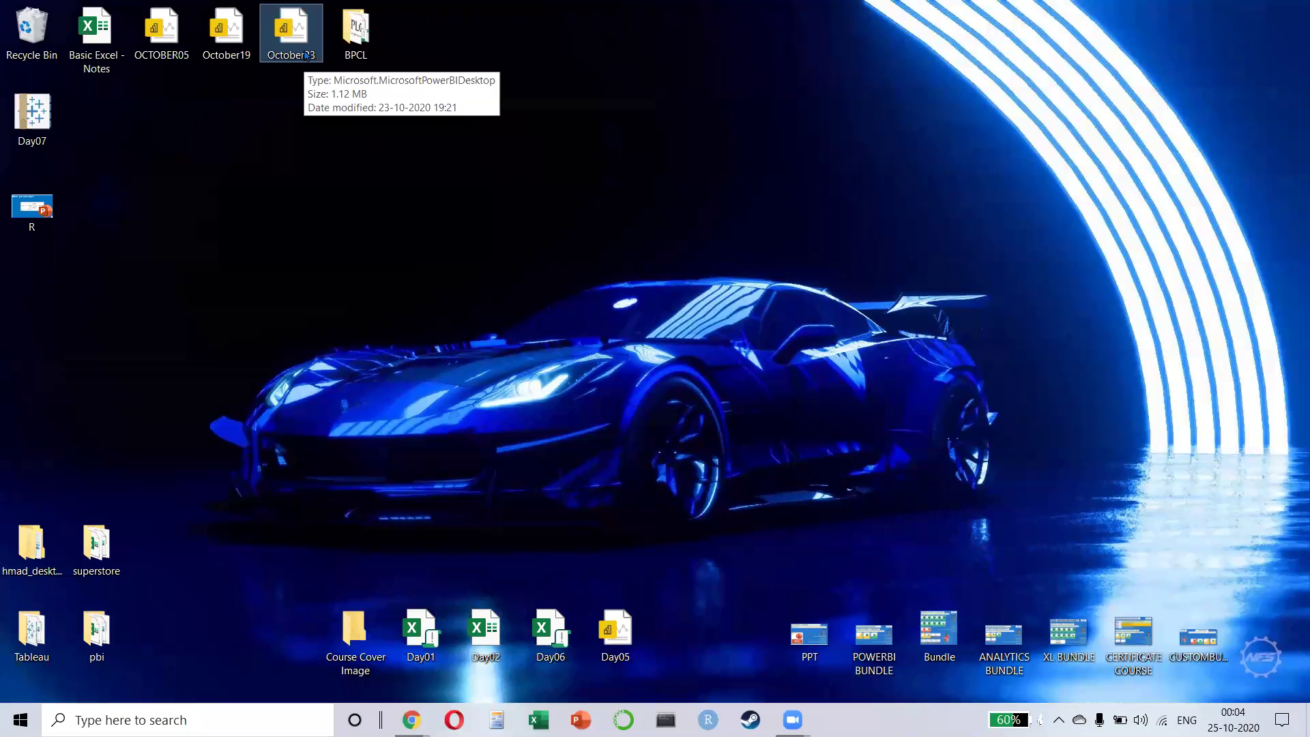
{"action": "double_click", "coordinate": [41, 124]}
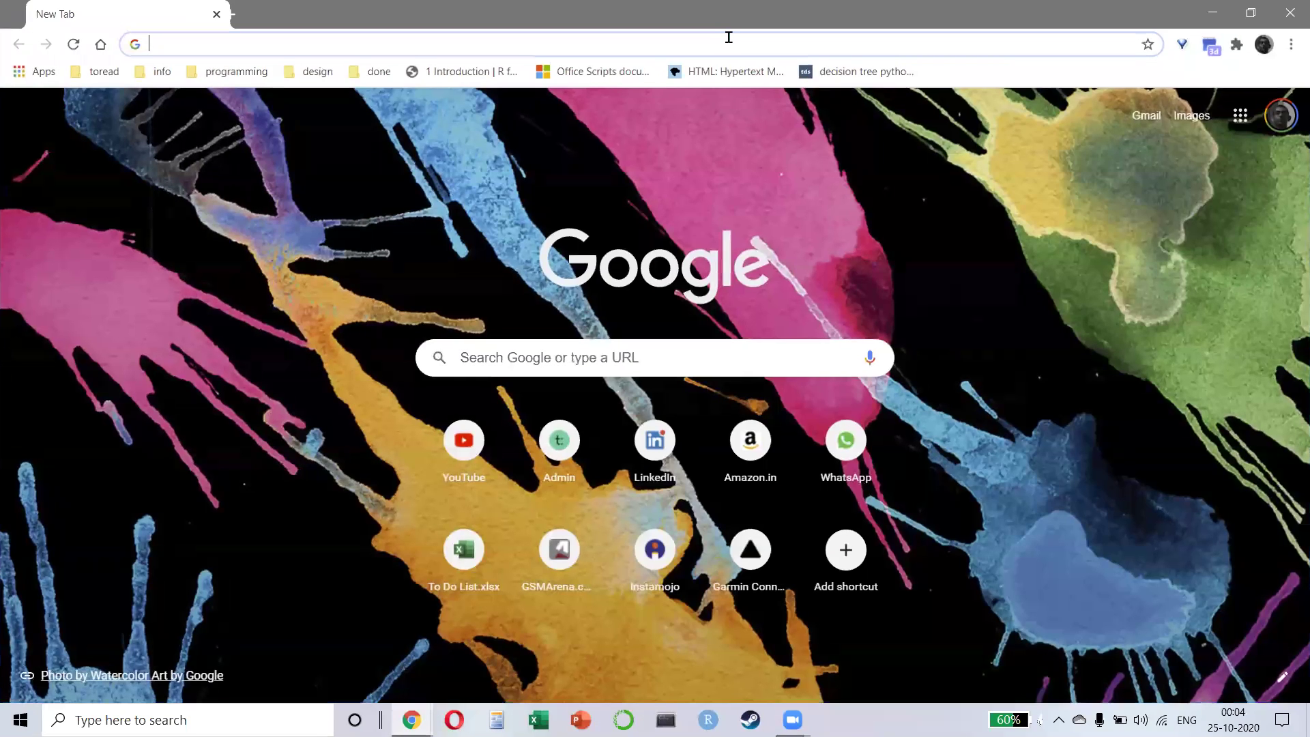
- Search Google for "TABLKEAU GALLERY" in a new Chrome window and open the Tableau Public Gallery
{"action": "type", "text": "TTABLE"}
{"action": "key", "text": "BackSpace"}
{"action": "key", "text": "BackSpace"}
{"action": "key", "text": "BackSpace"}
{"action": "key", "text": "BackSpace"}
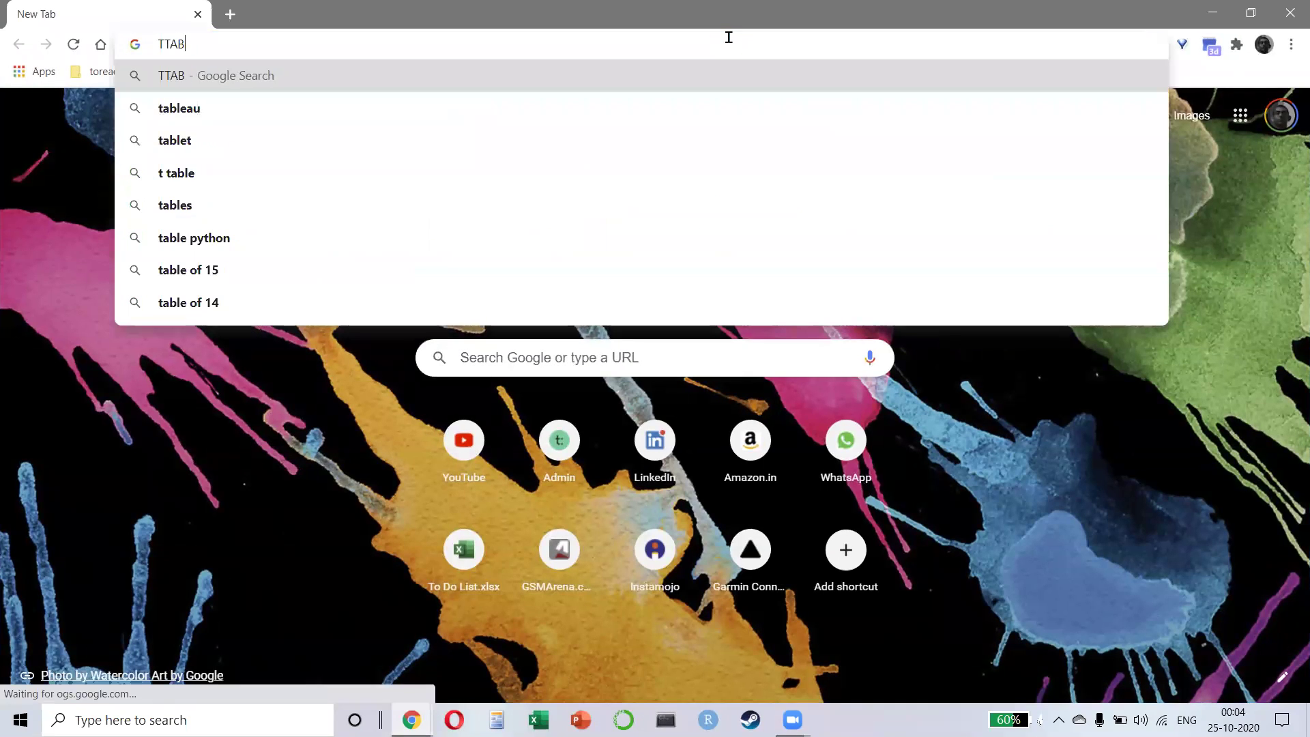
{"action": "key", "text": "BackSpace"}
{"action": "type", "text": "ABLKEAU "}
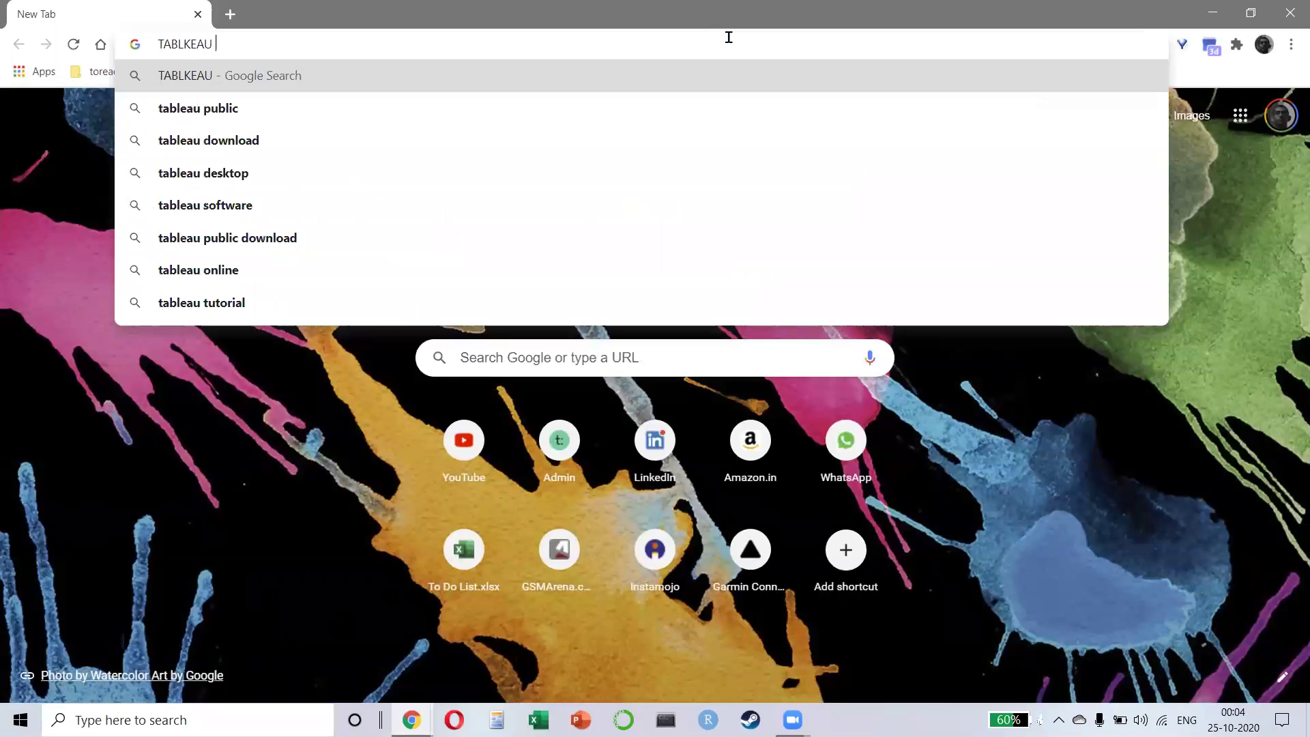
{"action": "type", "text": "GALLERY"}
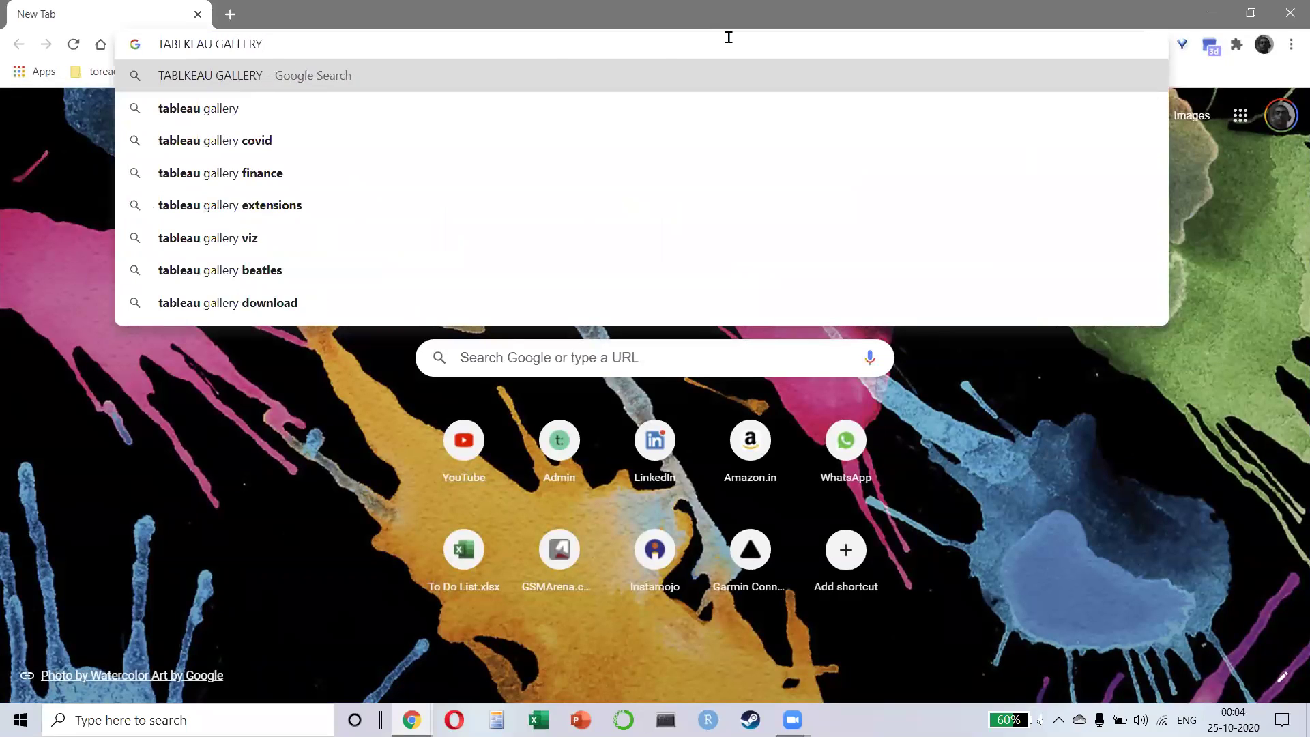
{"action": "key", "text": "Return"}
{"action": "left_click", "coordinate": [237, 322]}
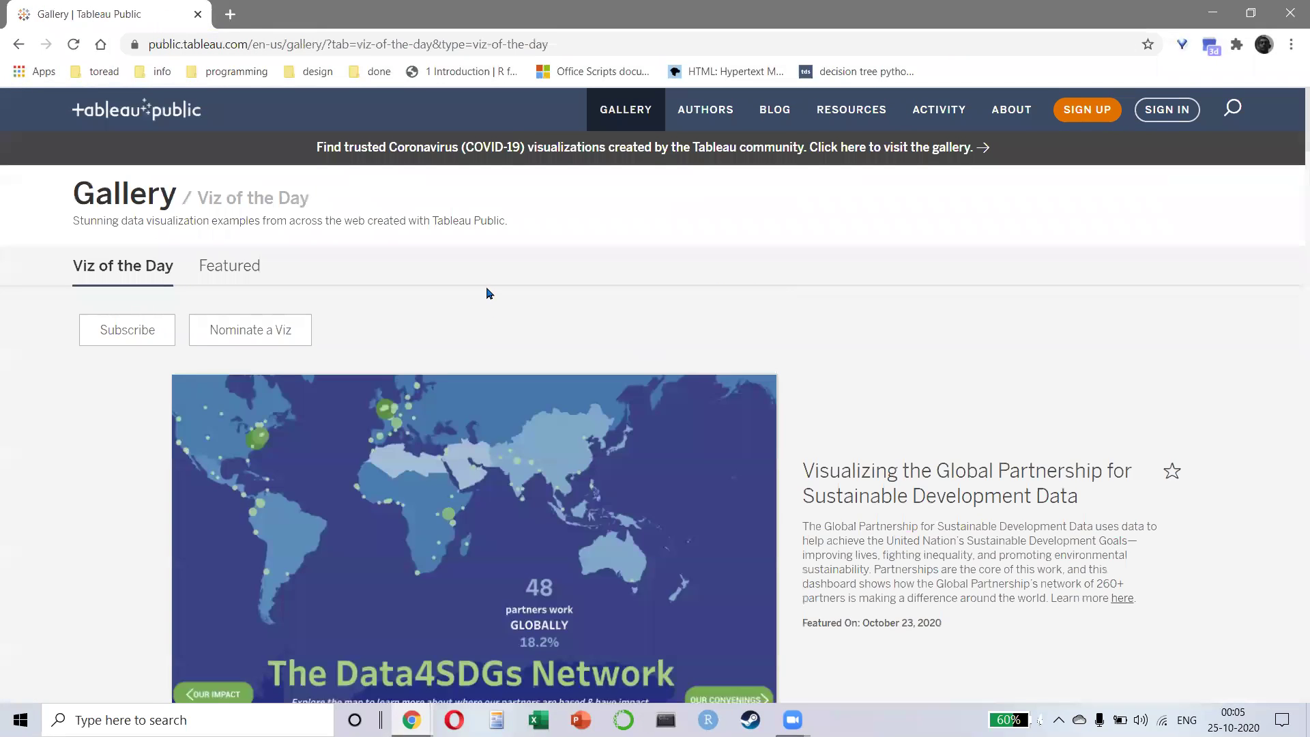
- Browse the example dashboards on the first Viz of the Day page, down to its page links
{"action": "scroll", "coordinate": [864, 317], "scroll_direction": "down", "scroll_amount": 1}
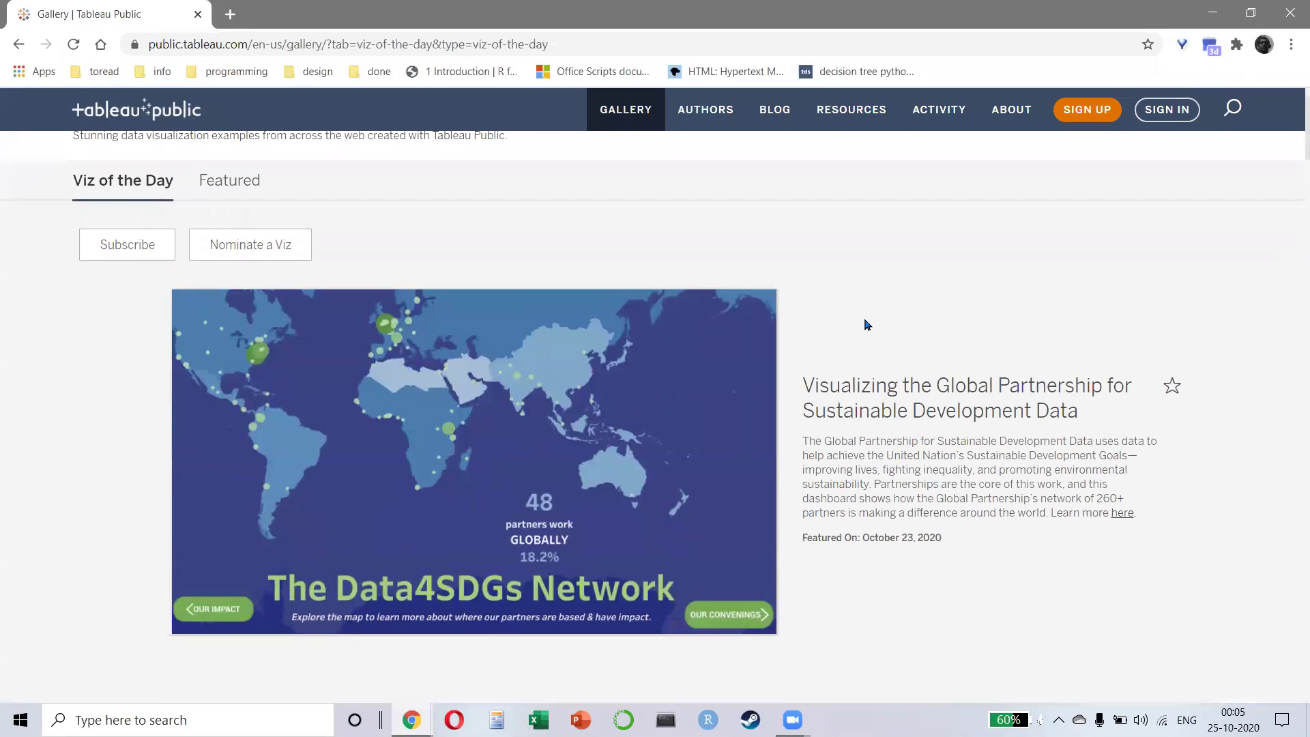
{"action": "scroll", "coordinate": [866, 325], "scroll_direction": "down", "scroll_amount": 6}
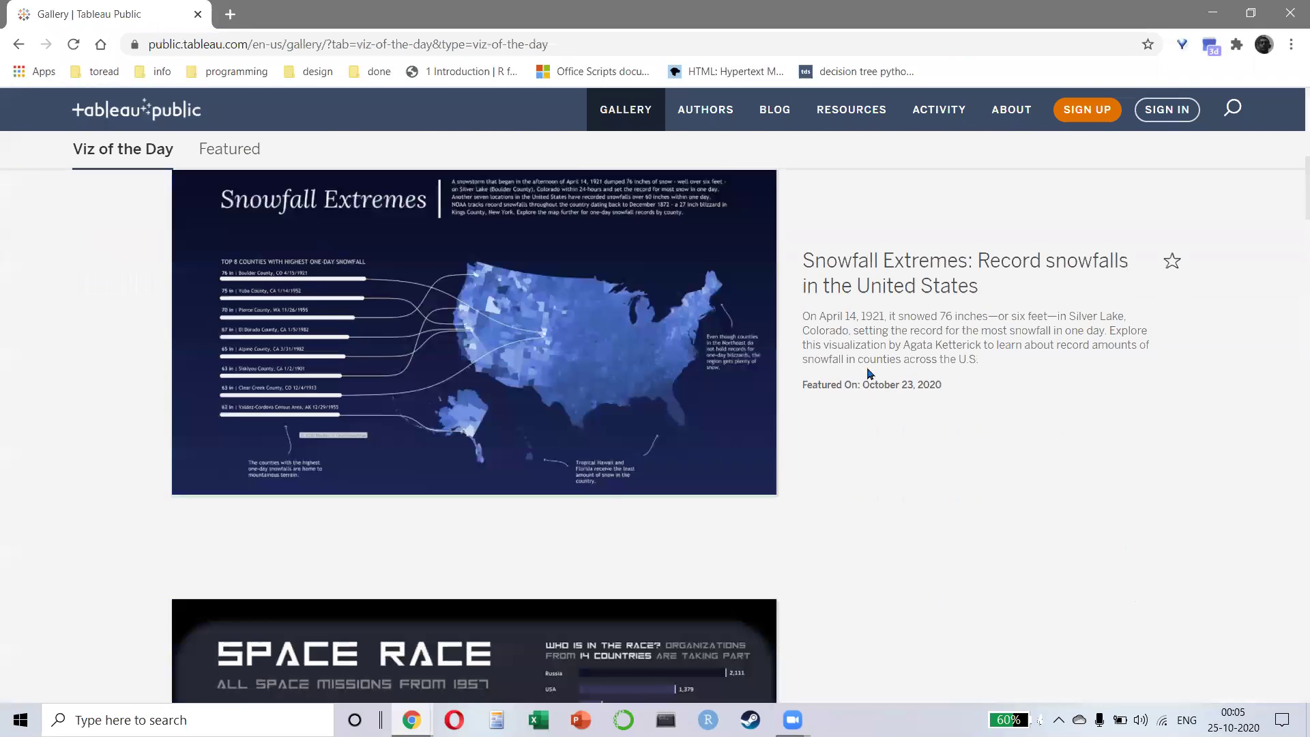
{"action": "scroll", "coordinate": [545, 334], "scroll_direction": "down", "scroll_amount": 3}
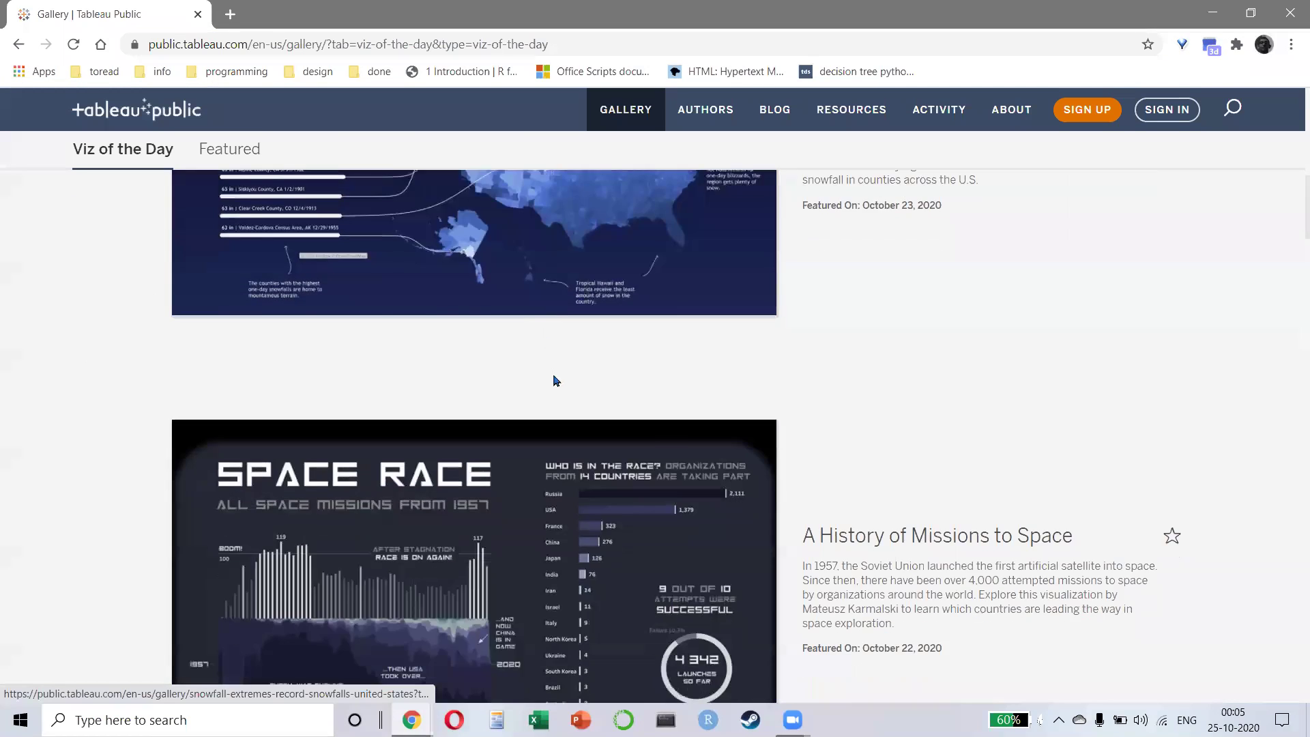
{"action": "scroll", "coordinate": [556, 380], "scroll_direction": "down", "scroll_amount": 4}
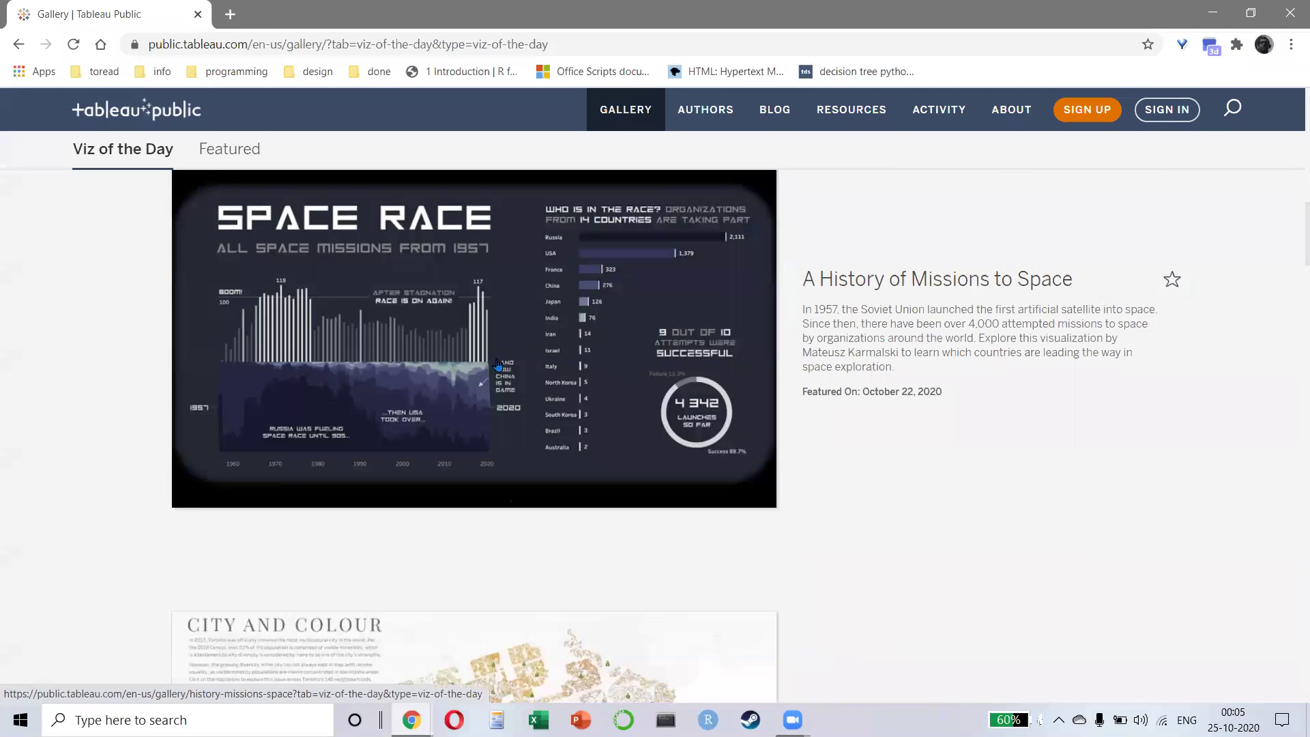
{"action": "scroll", "coordinate": [497, 365], "scroll_direction": "down", "scroll_amount": 5}
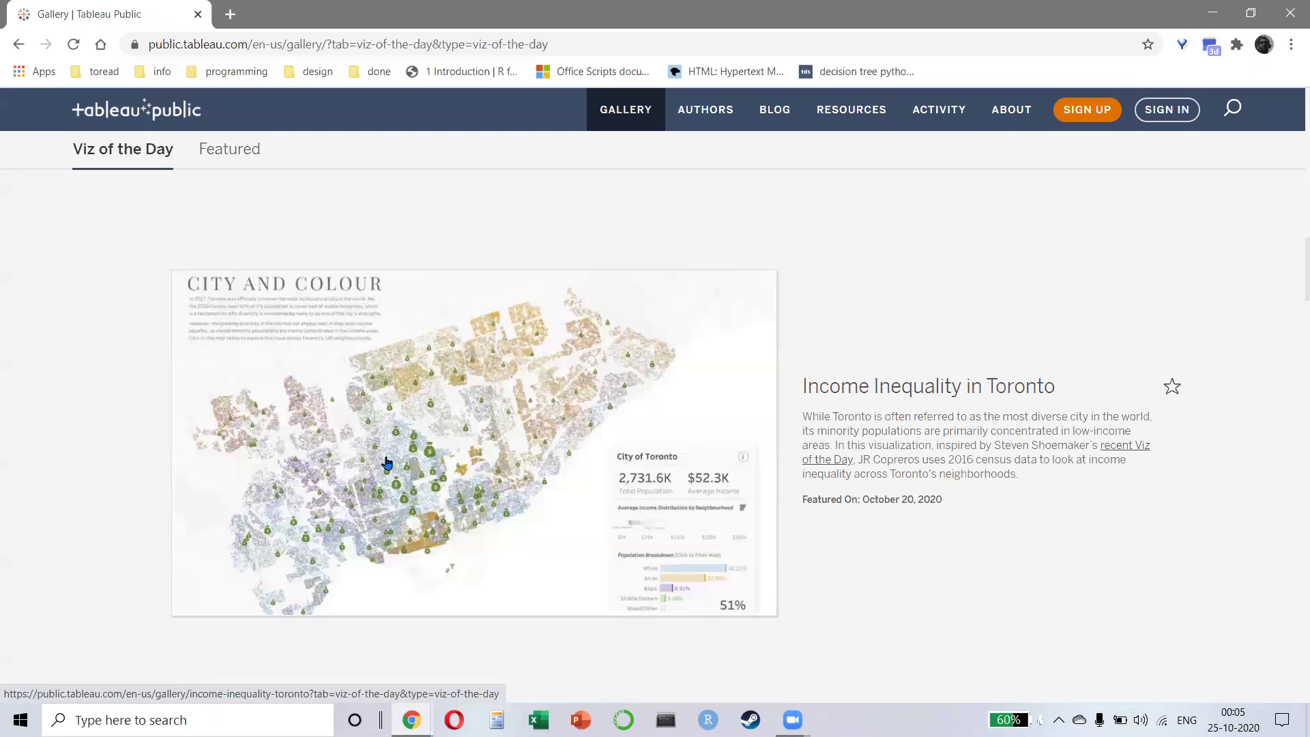
{"action": "scroll", "coordinate": [421, 438], "scroll_direction": "down", "scroll_amount": 4}
{"action": "scroll", "coordinate": [517, 440], "scroll_direction": "down", "scroll_amount": 5}
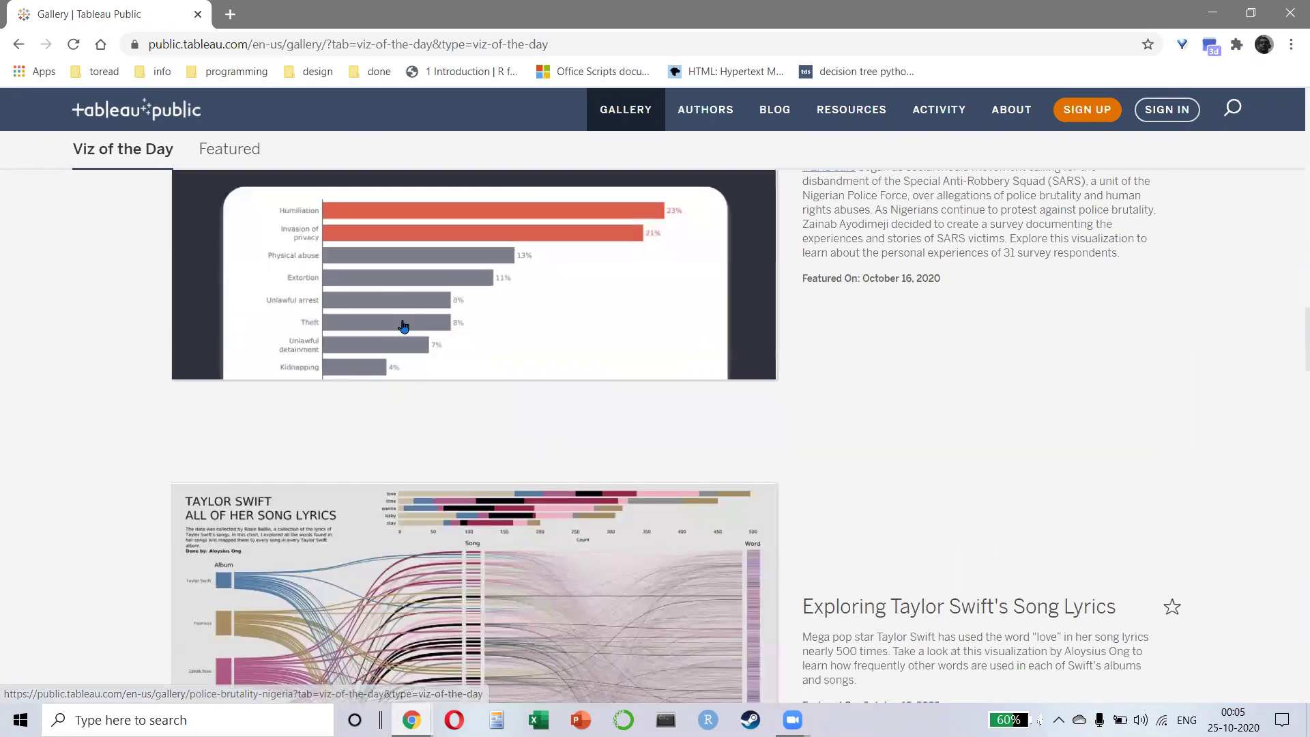
{"action": "scroll", "coordinate": [502, 333], "scroll_direction": "down", "scroll_amount": 5}
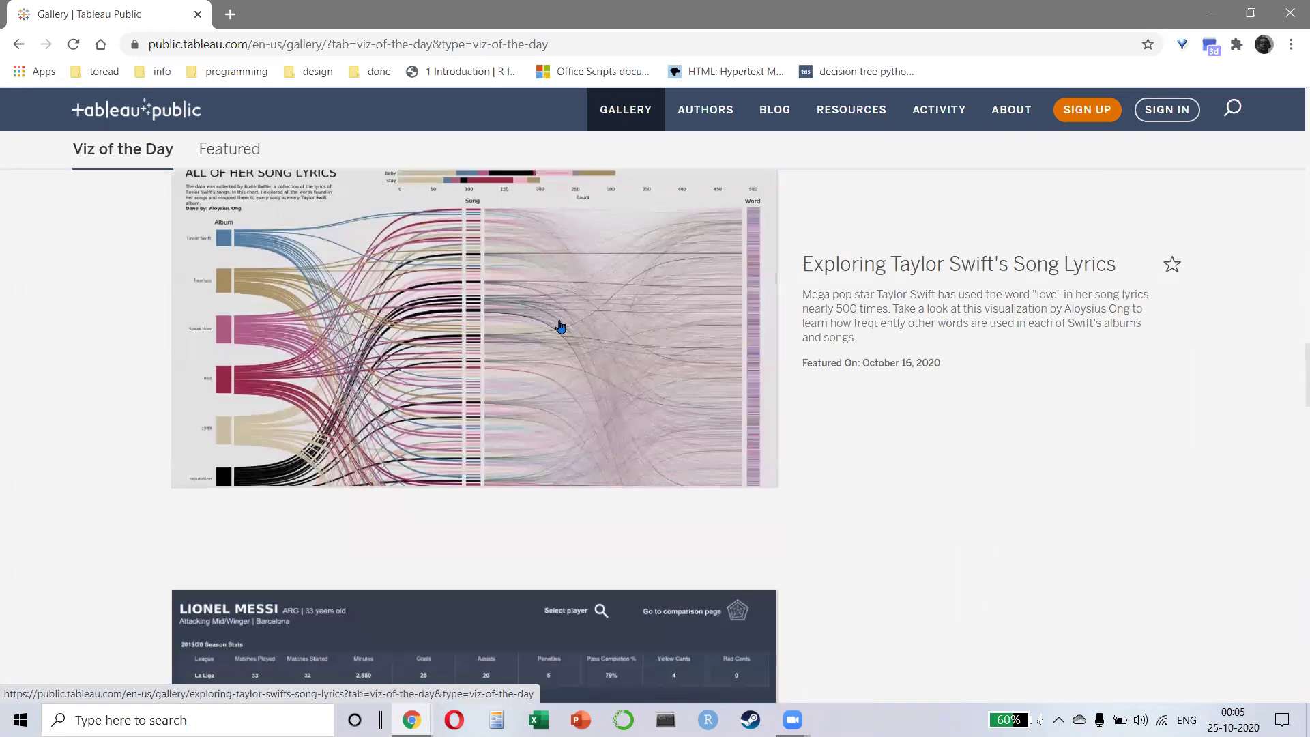
{"action": "scroll", "coordinate": [503, 332], "scroll_direction": "down", "scroll_amount": 10}
{"action": "scroll", "coordinate": [535, 443], "scroll_direction": "down", "scroll_amount": 5}
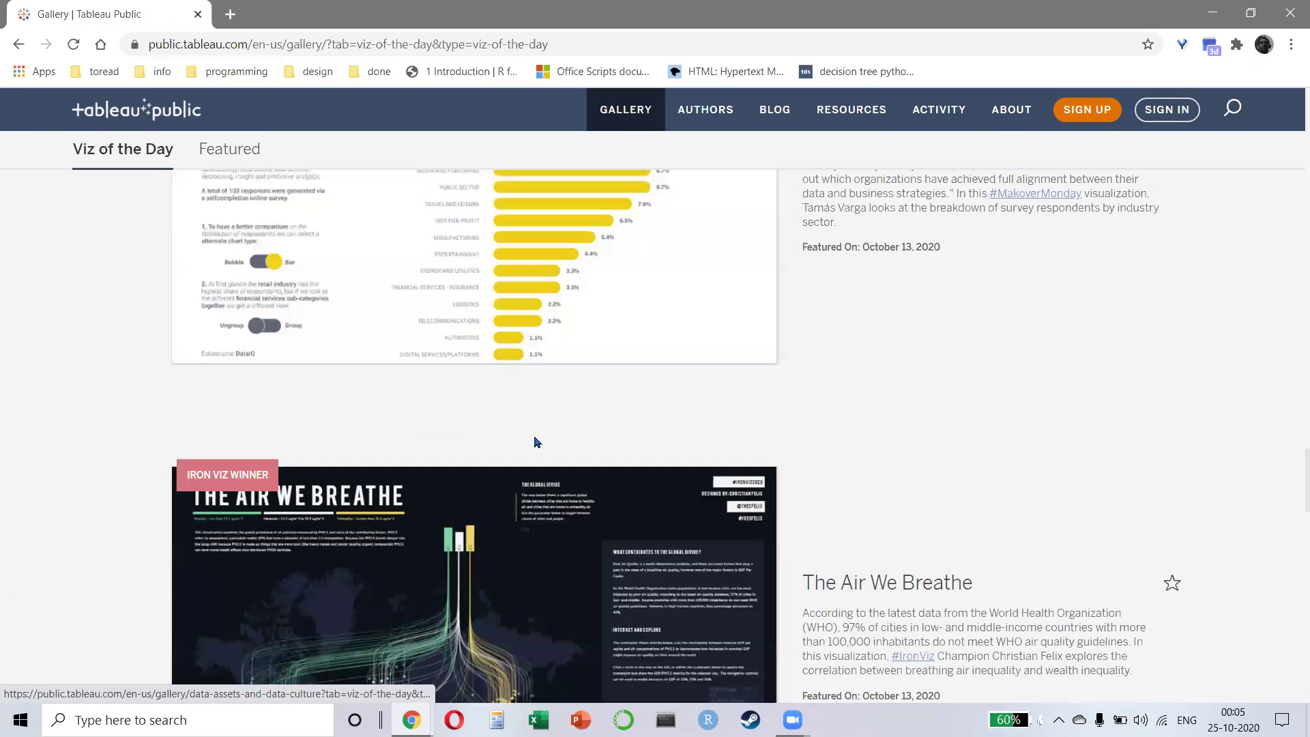
{"action": "scroll", "coordinate": [658, 423], "scroll_direction": "down", "scroll_amount": 10}
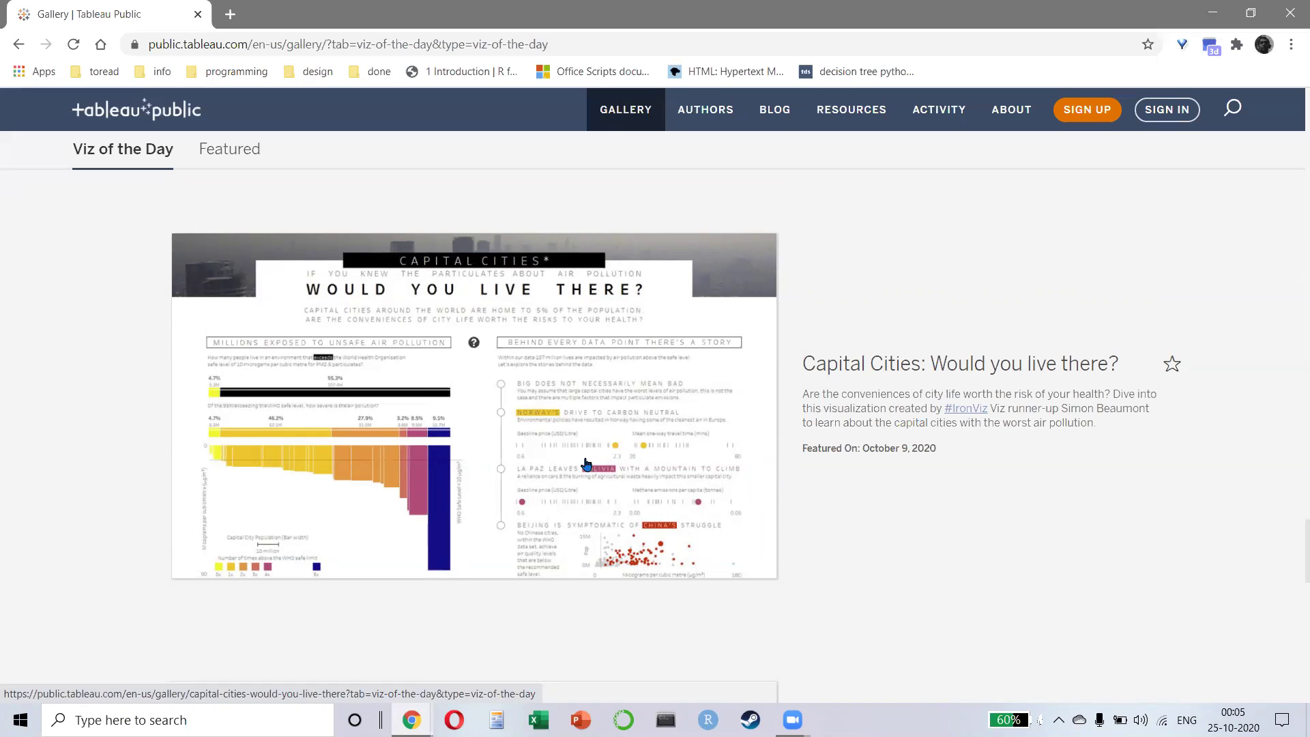
{"action": "scroll", "coordinate": [585, 464], "scroll_direction": "down", "scroll_amount": 12}
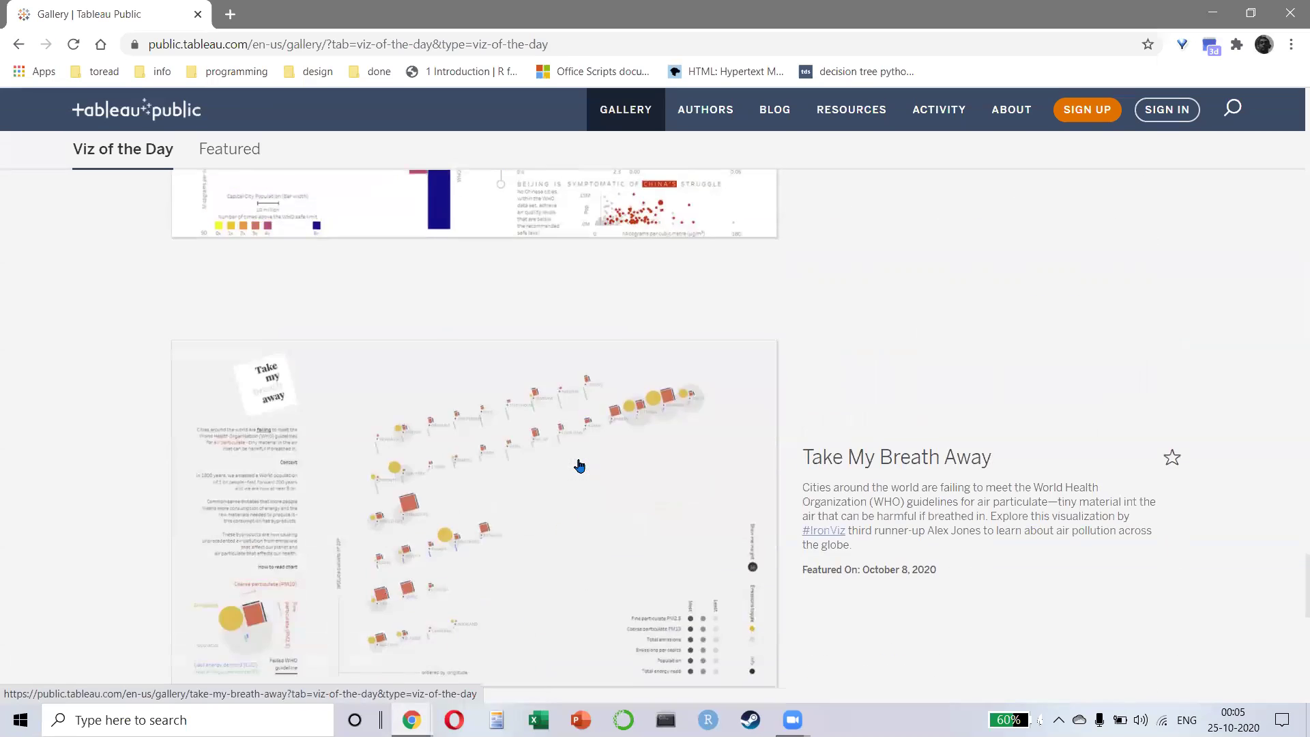
{"action": "scroll", "coordinate": [563, 398], "scroll_direction": "down", "scroll_amount": 4}
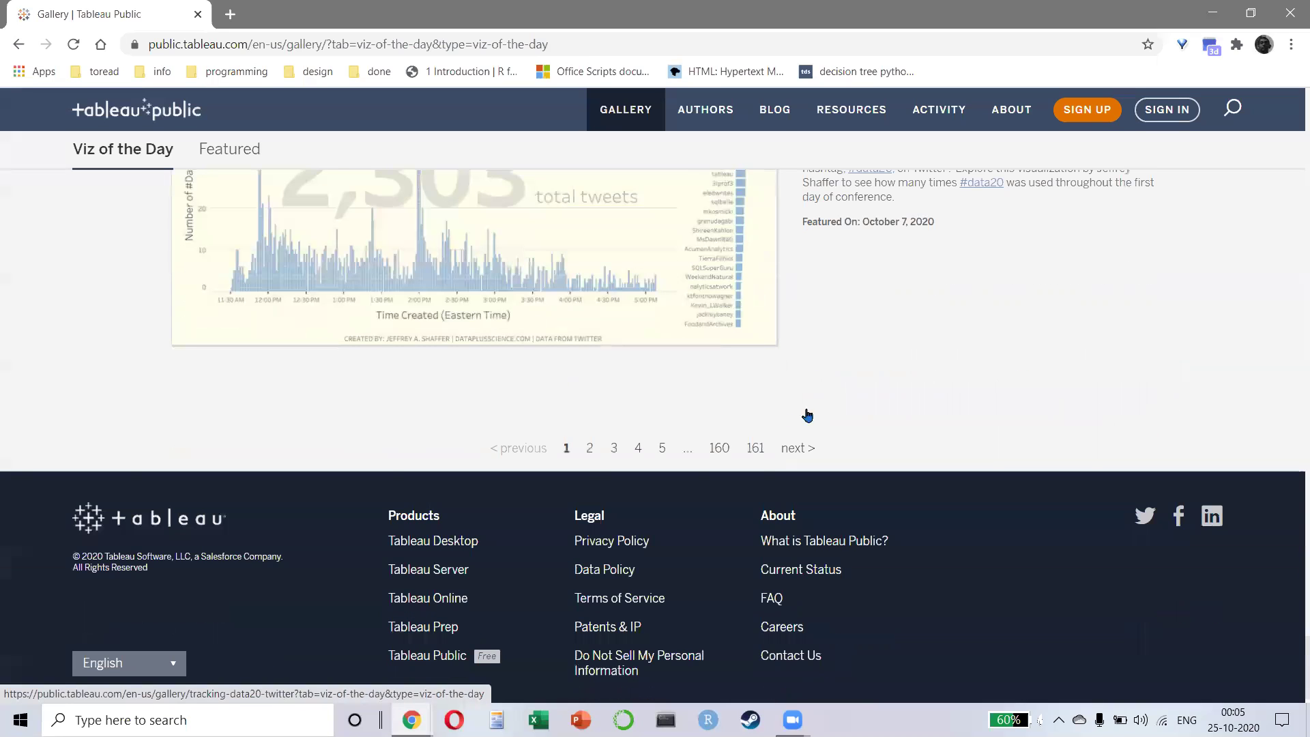
{"action": "scroll", "coordinate": [750, 413], "scroll_direction": "down", "scroll_amount": 1}
- Go to page 3 of the Viz of the Day gallery and open the Tesla Supercharger Network visualization
{"action": "left_click", "coordinate": [614, 405]}
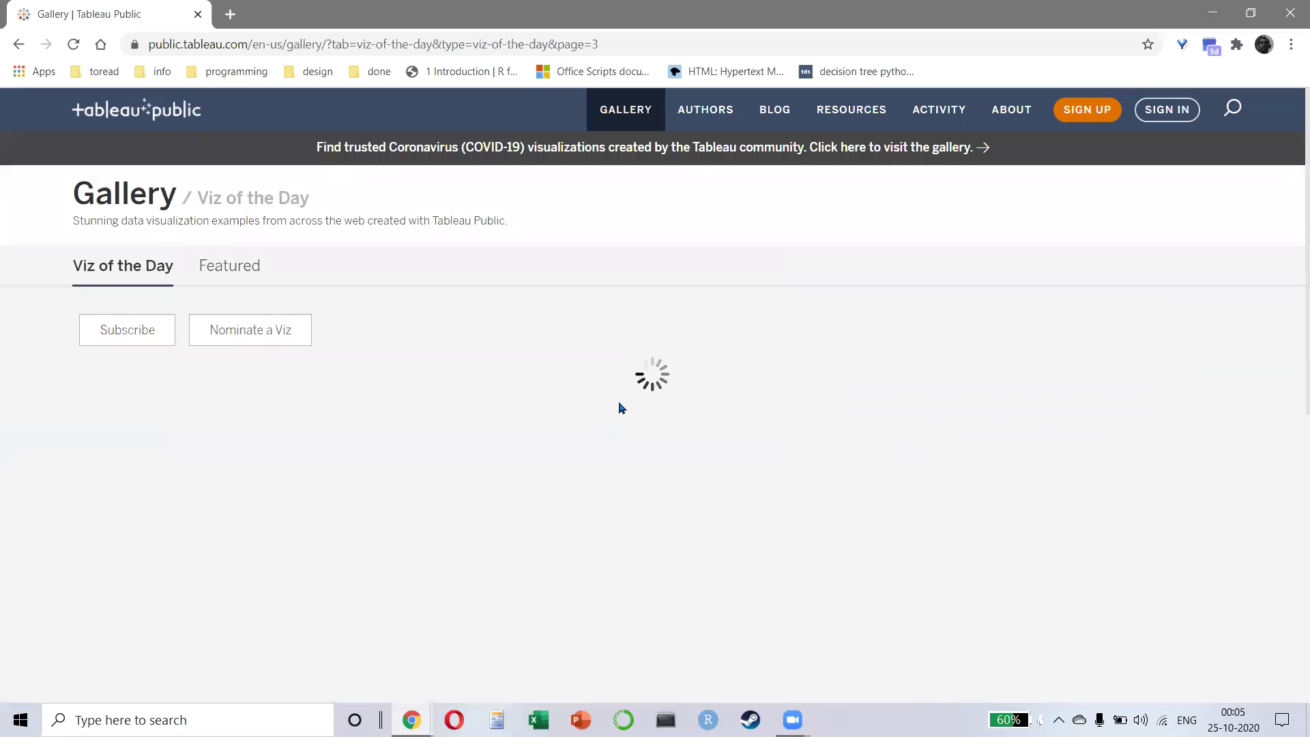
{"action": "scroll", "coordinate": [489, 431], "scroll_direction": "down", "scroll_amount": 4}
{"action": "scroll", "coordinate": [481, 386], "scroll_direction": "up", "scroll_amount": 1}
{"action": "left_click", "coordinate": [533, 420]}
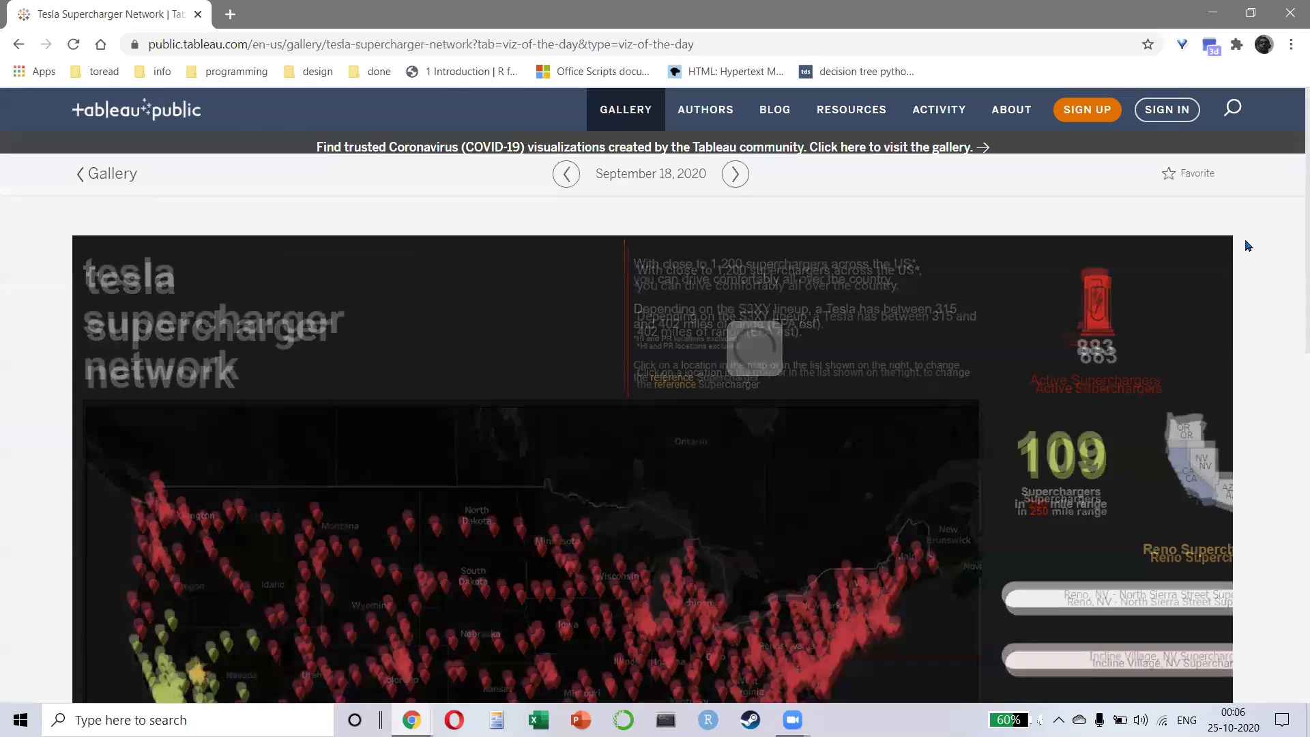
- View the Tesla Supercharger Network dashboard in full screen and check its available download file formats without downloading
{"action": "key", "text": "F11"}
{"action": "scroll", "coordinate": [1220, 362], "scroll_direction": "down", "scroll_amount": 9}
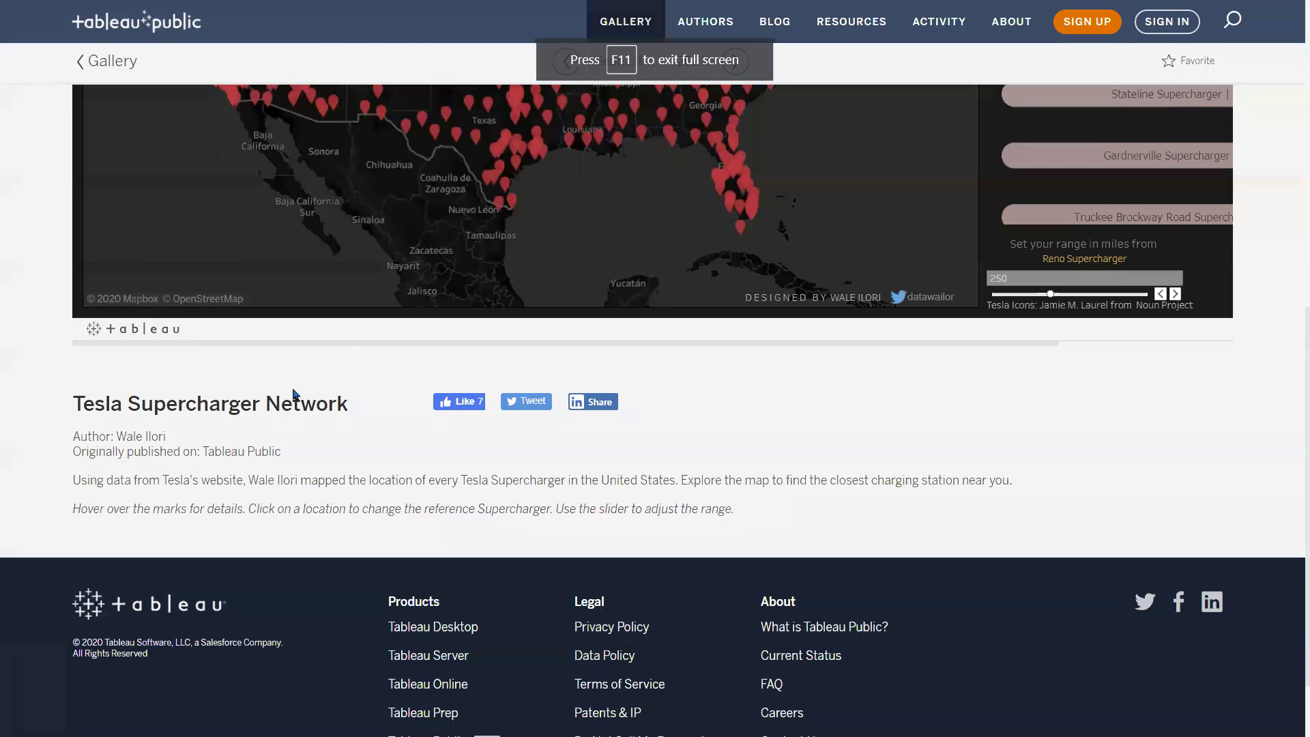
{"action": "scroll", "coordinate": [732, 277], "scroll_direction": "up", "scroll_amount": 1}
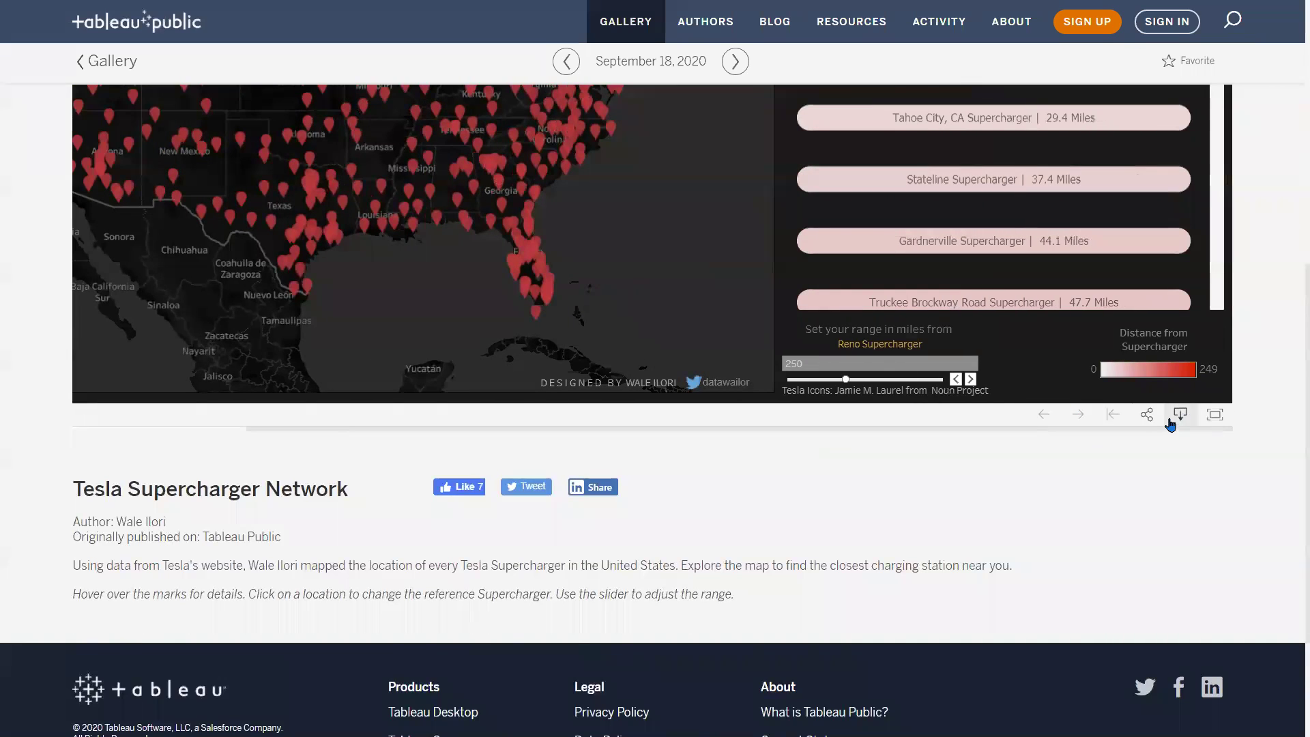
{"action": "left_click", "coordinate": [1174, 415]}
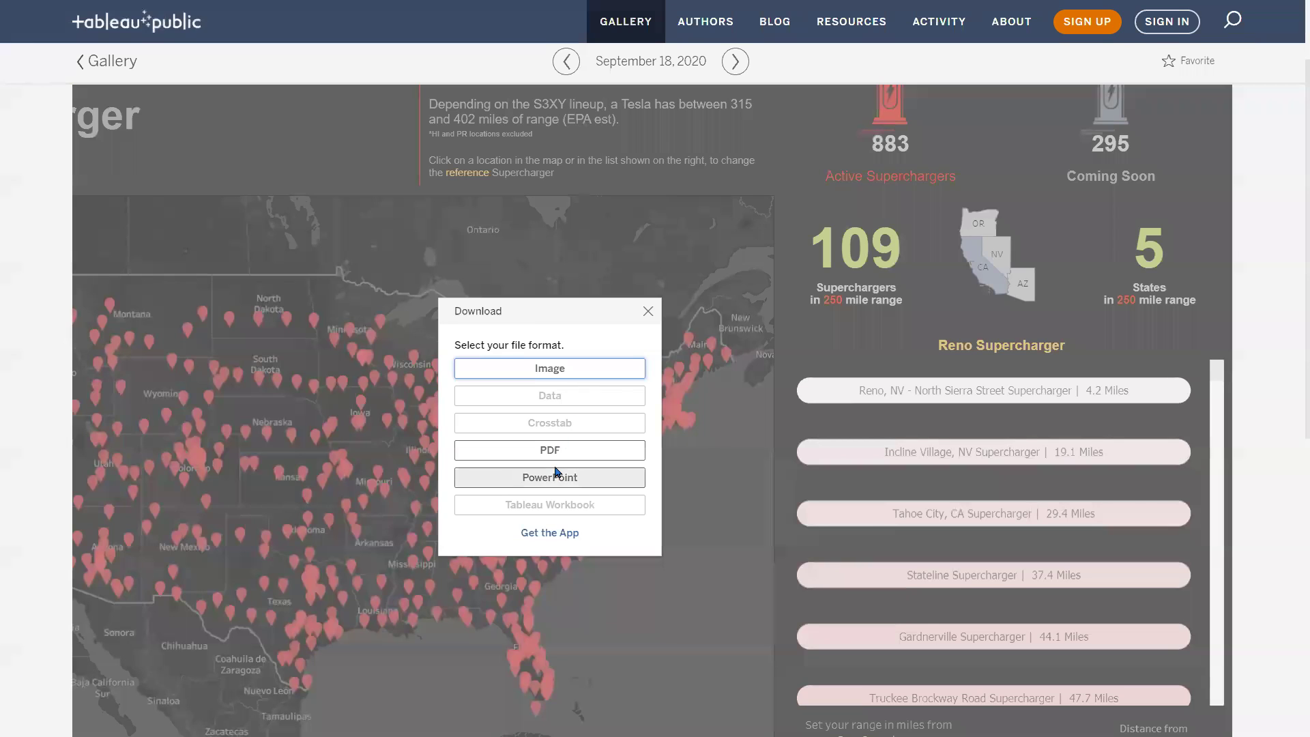
{"action": "left_click", "coordinate": [648, 312]}
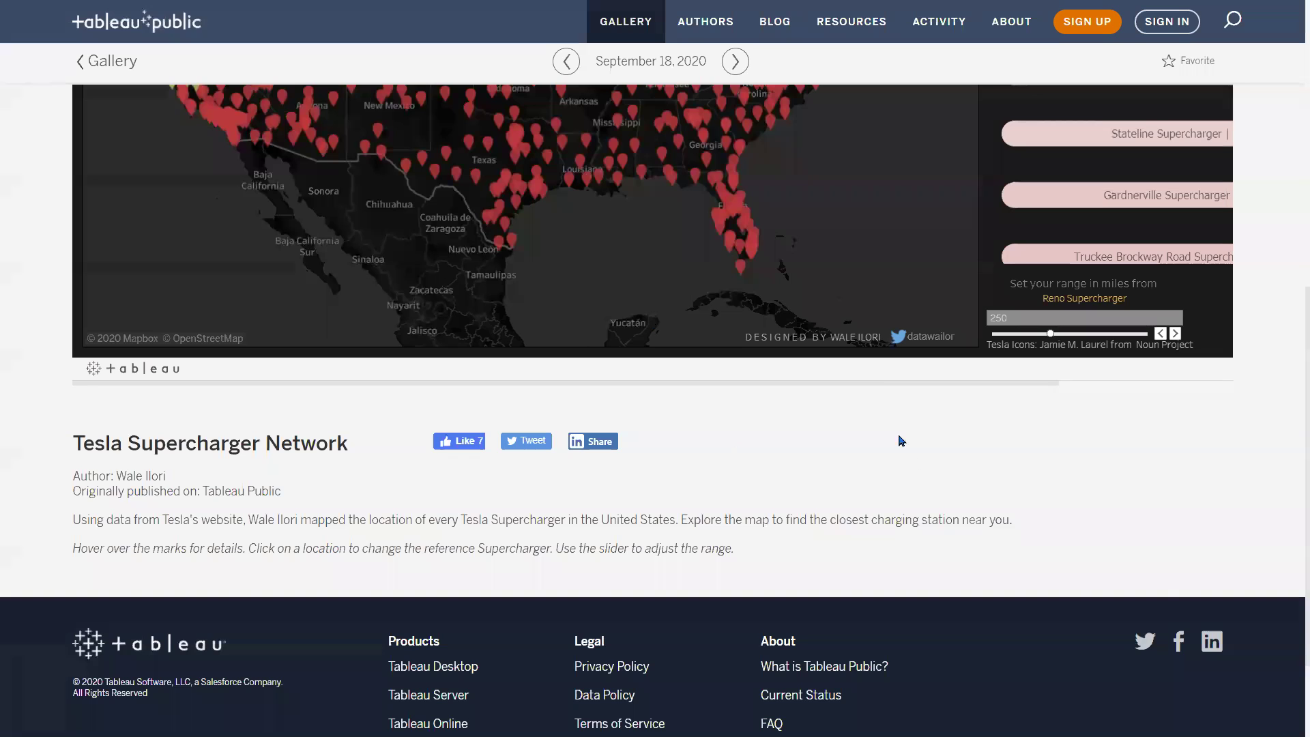
- Zoom in on the dashboard's United States map, look through the Reno Supercharger distance list, and exit full screen
{"action": "scroll", "coordinate": [874, 434], "scroll_direction": "up", "scroll_amount": 3}
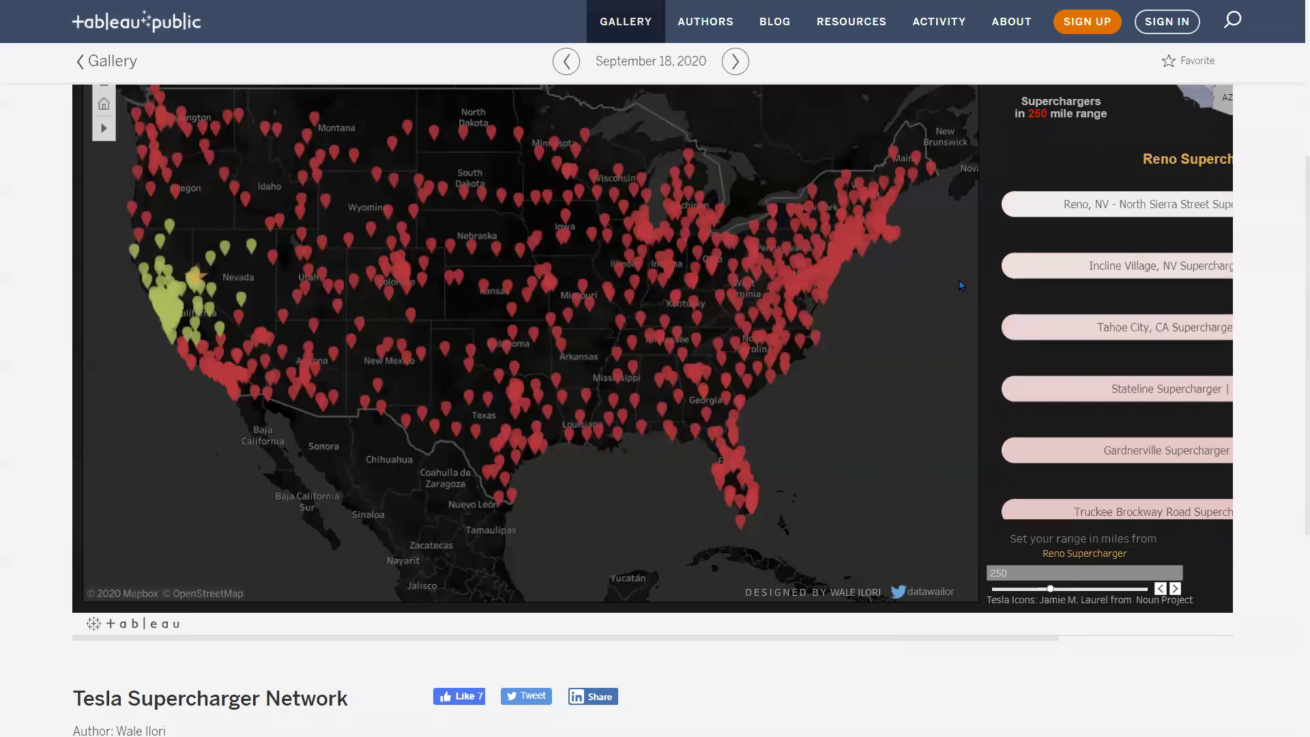
{"action": "scroll", "coordinate": [959, 280], "scroll_direction": "up", "scroll_amount": 1}
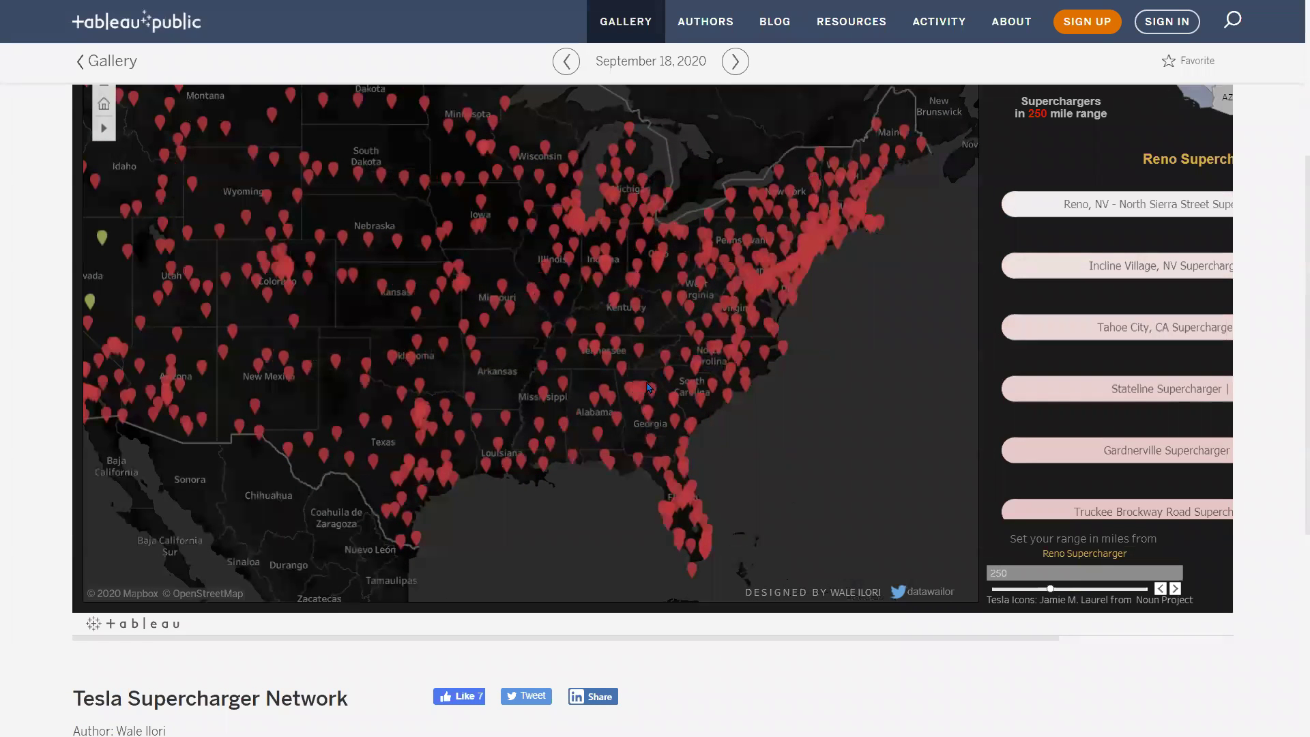
{"action": "scroll", "coordinate": [1064, 369], "scroll_direction": "down", "scroll_amount": 3}
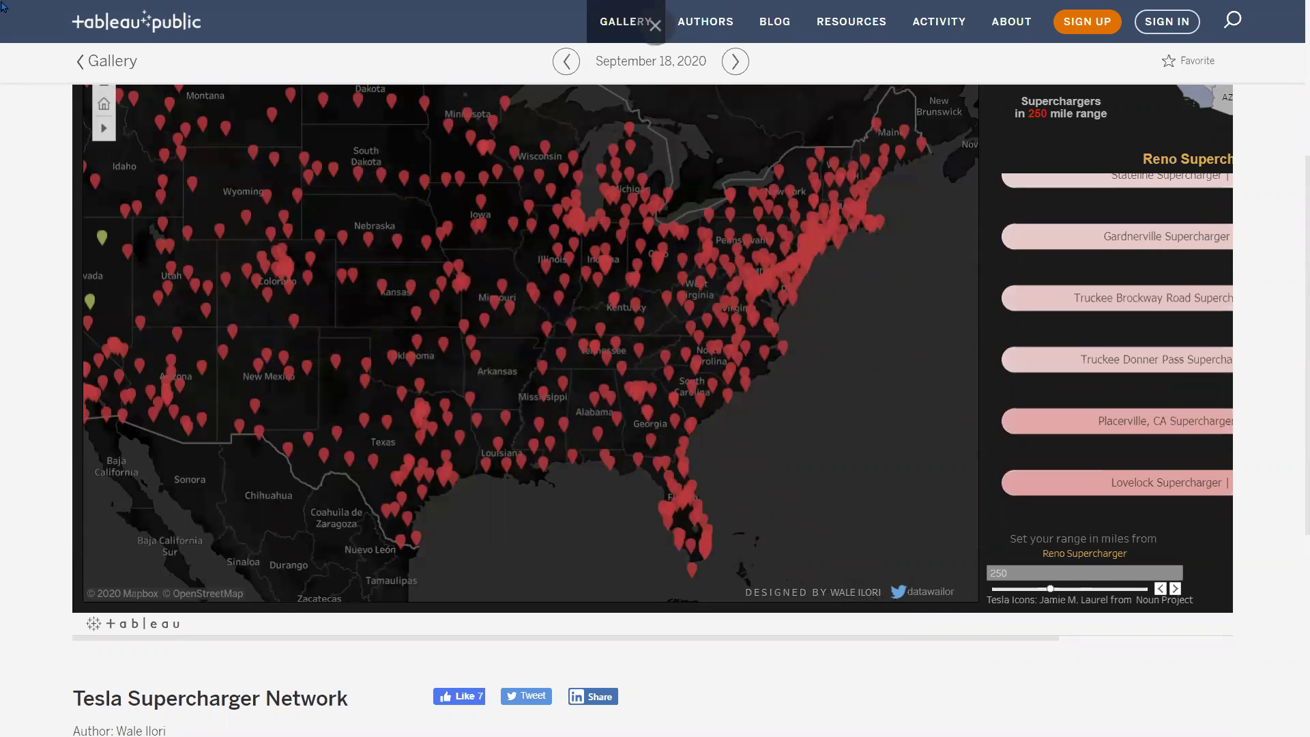
{"action": "key", "text": "F11"}
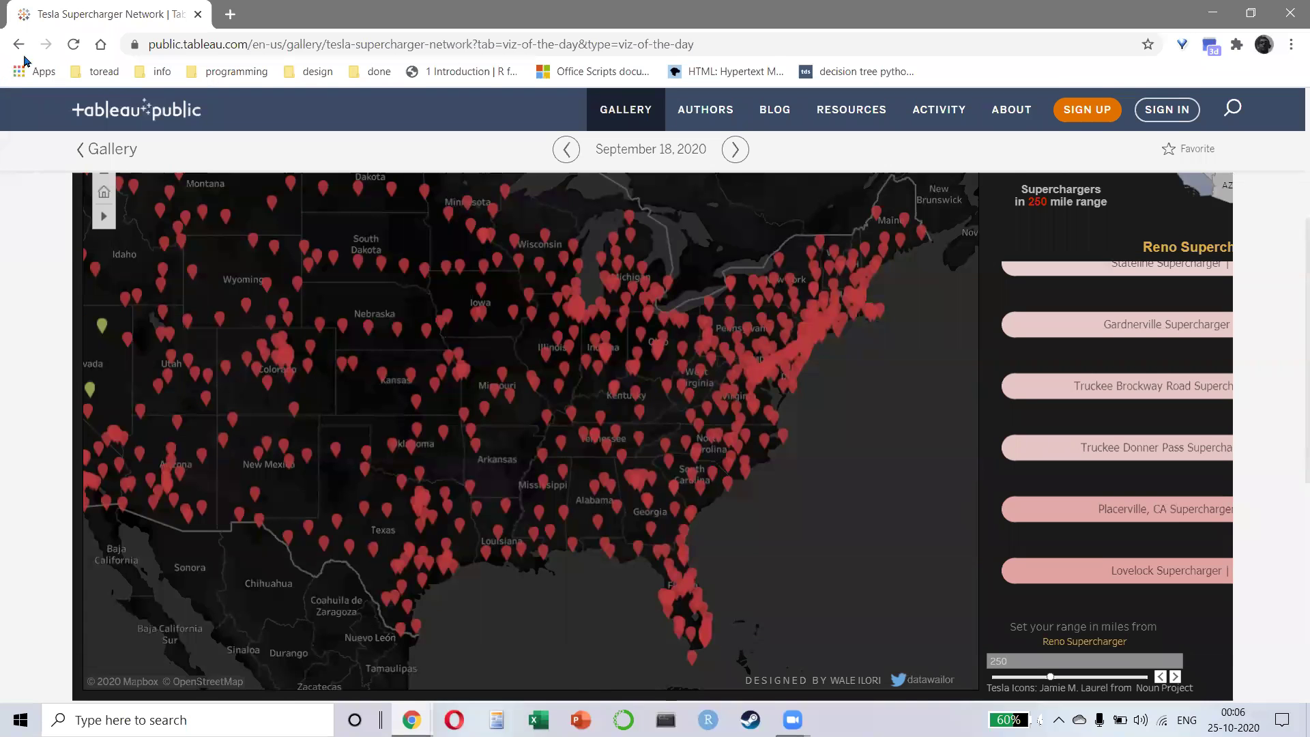
- Return to page 3 of the Viz of the Day gallery and open the "How many Skittles are in your breakfast cereal?" visualization
{"action": "left_click", "coordinate": [18, 44]}
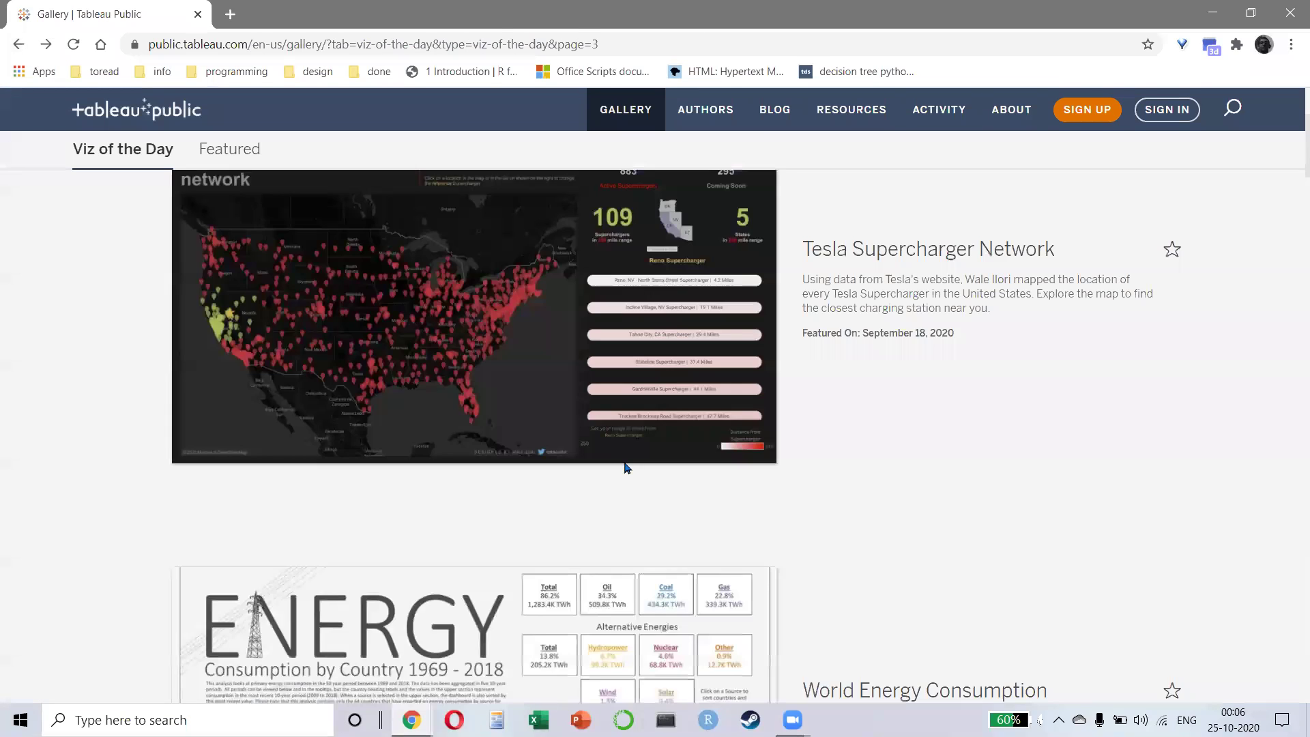
{"action": "scroll", "coordinate": [626, 467], "scroll_direction": "down", "scroll_amount": 15}
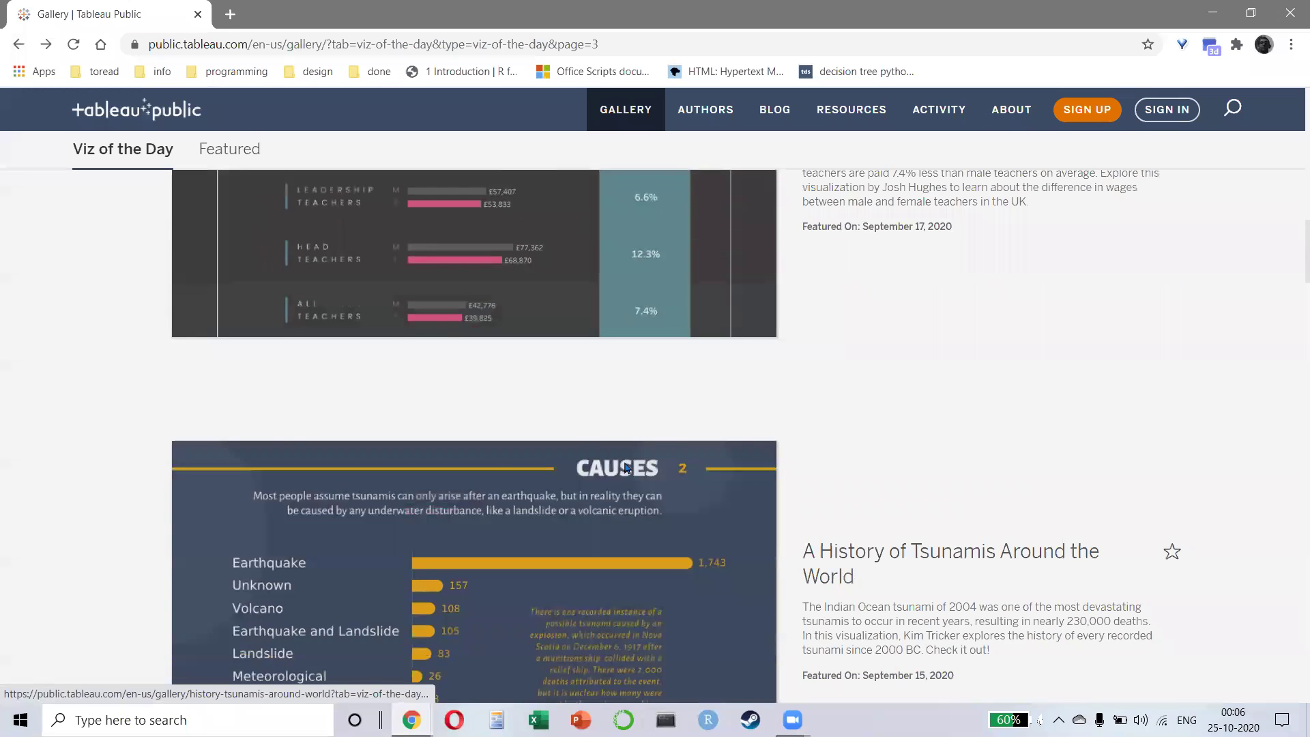
{"action": "scroll", "coordinate": [627, 468], "scroll_direction": "down", "scroll_amount": 9}
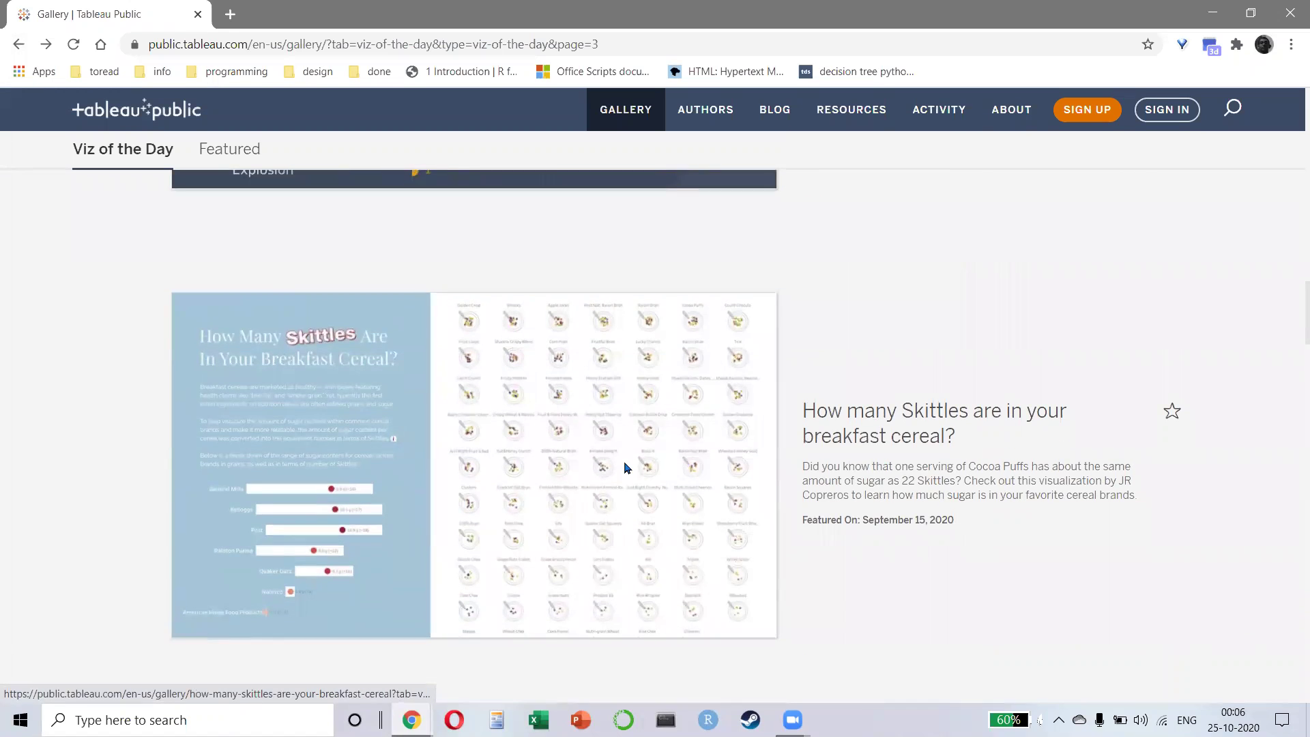
{"action": "left_click", "coordinate": [626, 467]}
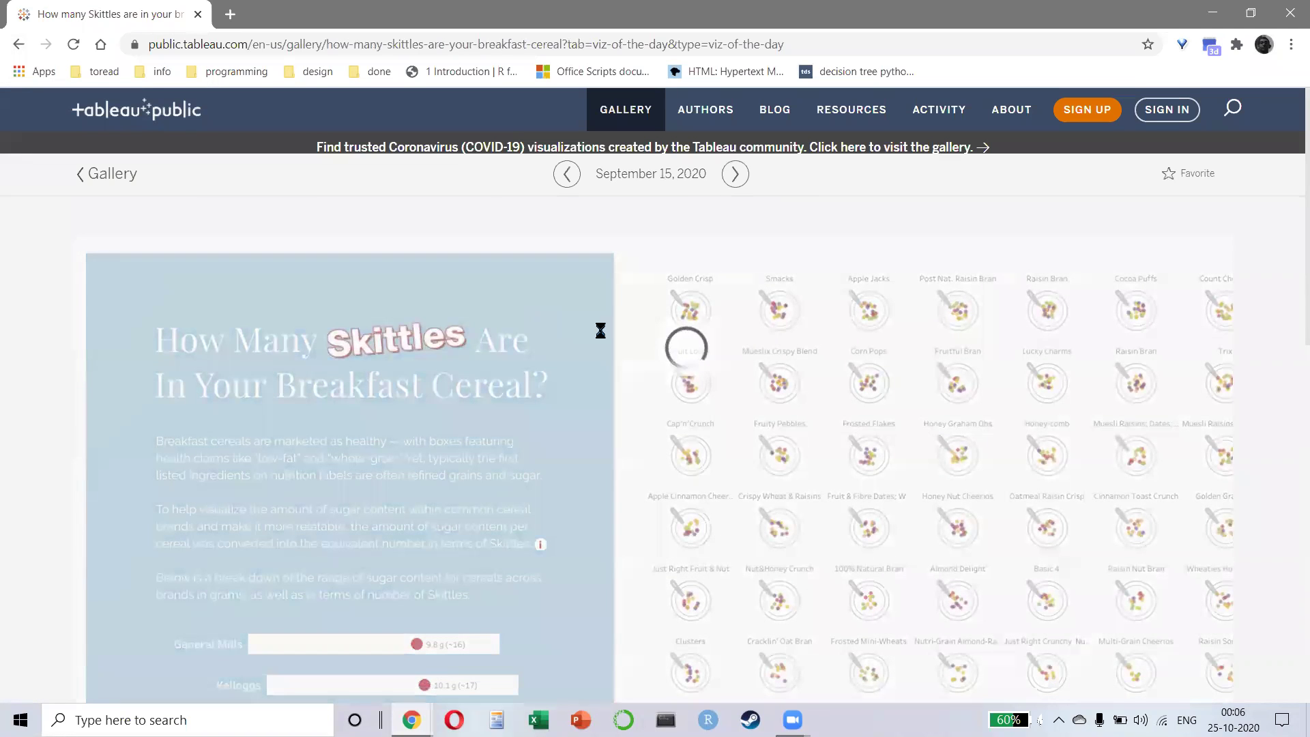
- Look through the Skittles dashboard, including the General Mills sugar details and the range of sugar content by cereal brand
{"action": "scroll", "coordinate": [576, 350], "scroll_direction": "down", "scroll_amount": 3}
{"action": "mouse_move", "coordinate": [415, 483]}
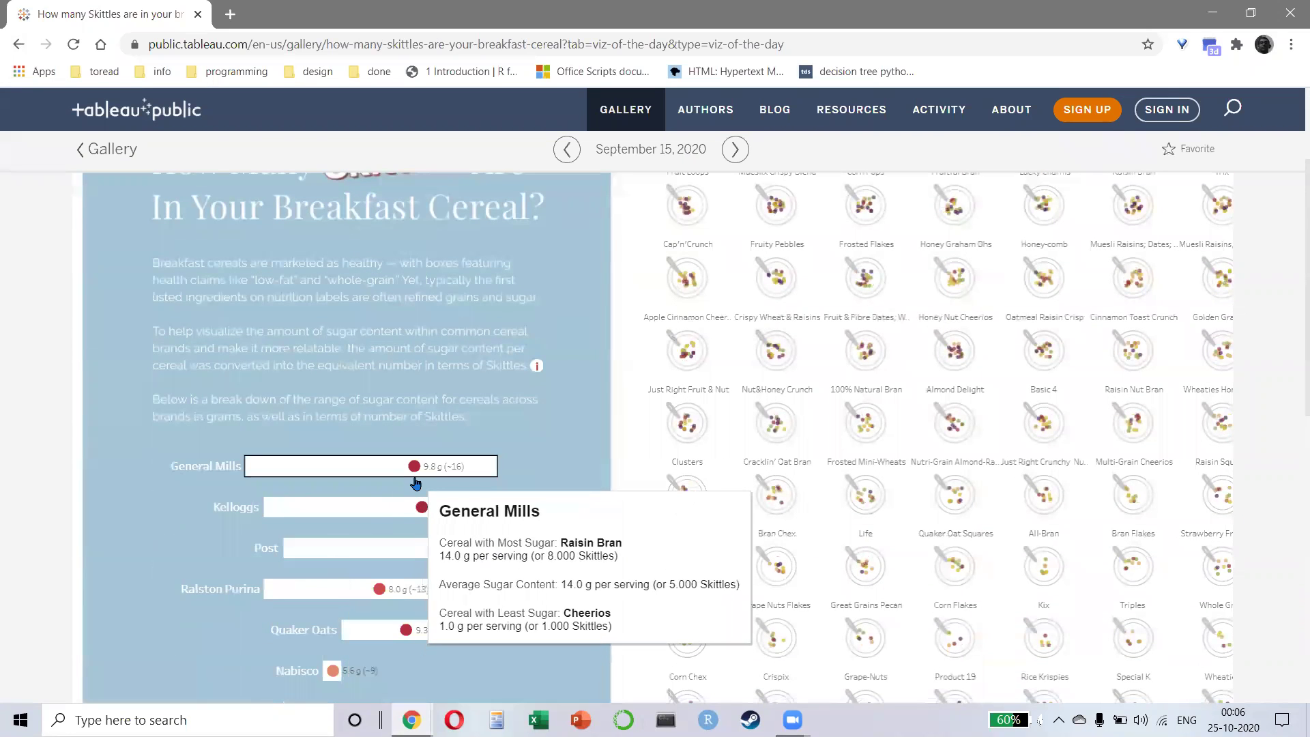
{"action": "scroll", "coordinate": [457, 503], "scroll_direction": "down", "scroll_amount": 3}
{"action": "scroll", "coordinate": [462, 477], "scroll_direction": "down", "scroll_amount": 2}
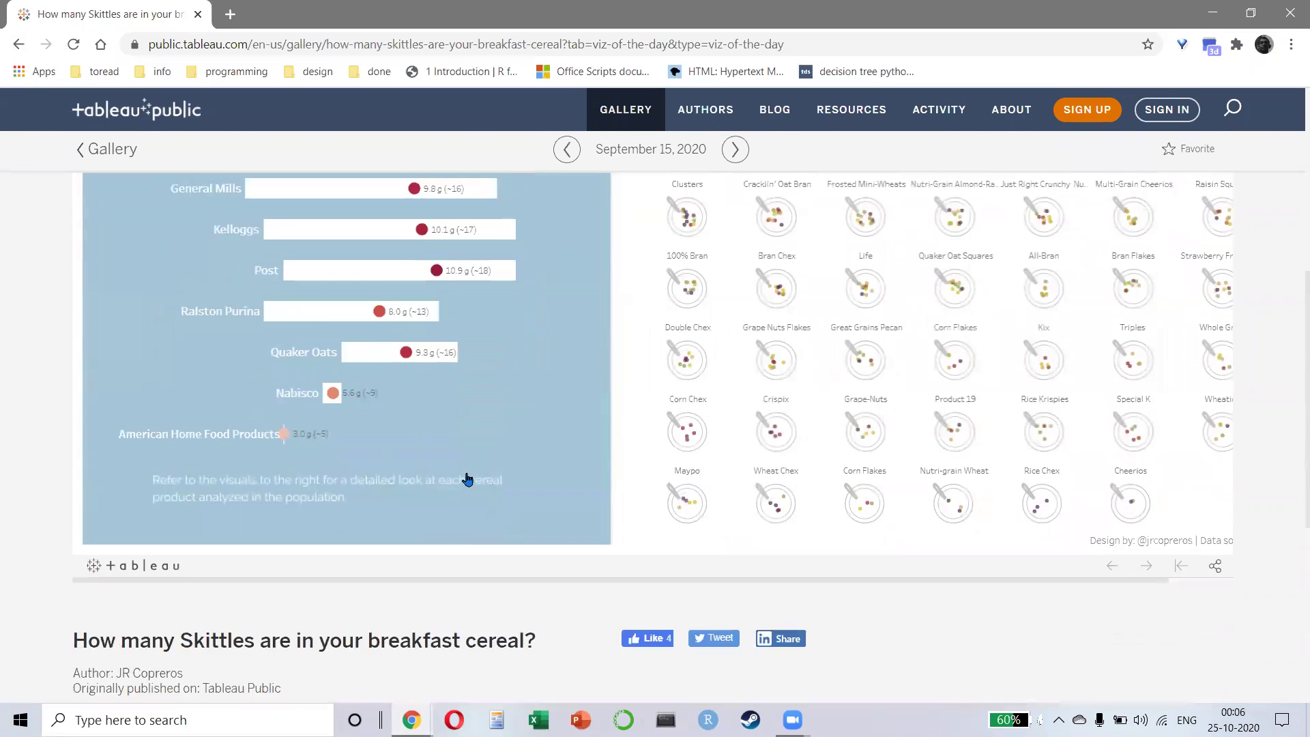
{"action": "scroll", "coordinate": [467, 479], "scroll_direction": "down", "scroll_amount": 6}
{"action": "scroll", "coordinate": [551, 463], "scroll_direction": "up", "scroll_amount": 7}
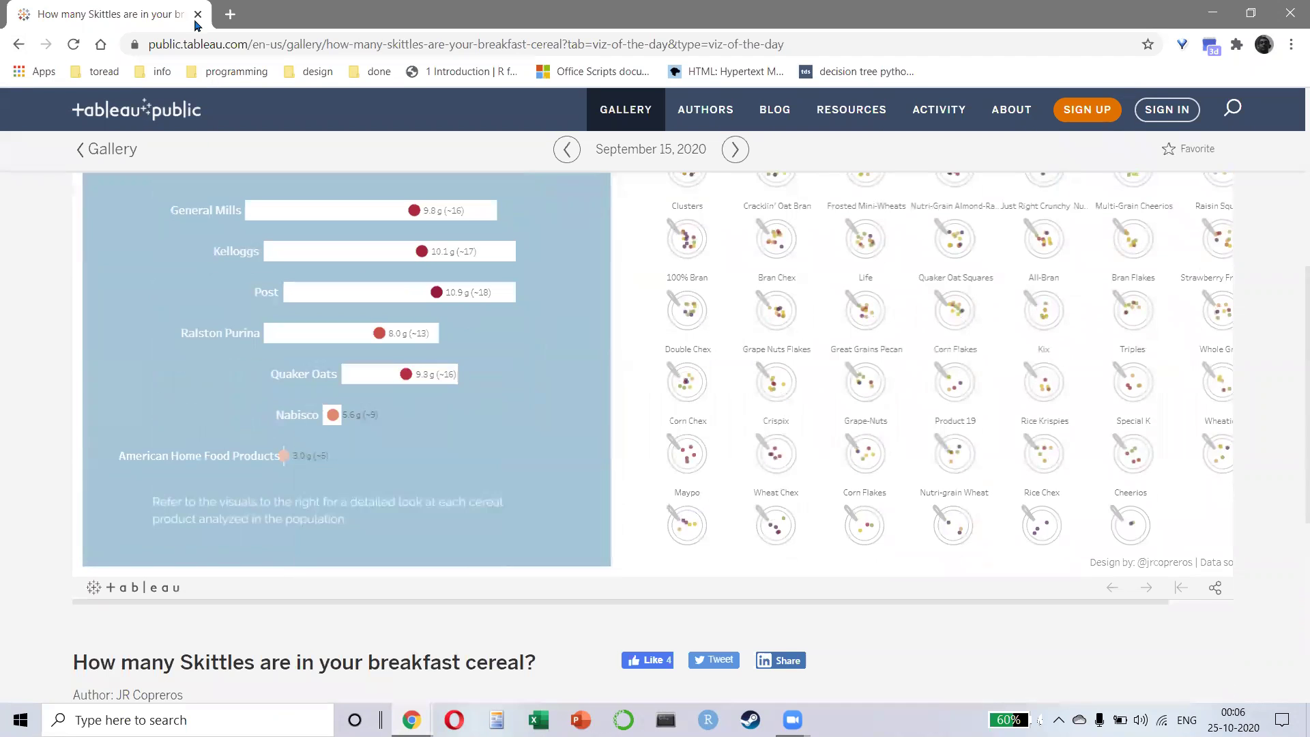
- Replace the Skittles visualization with a new browser tab and search the web for "SANKEY TABLEAU"
{"action": "left_click", "coordinate": [230, 14]}
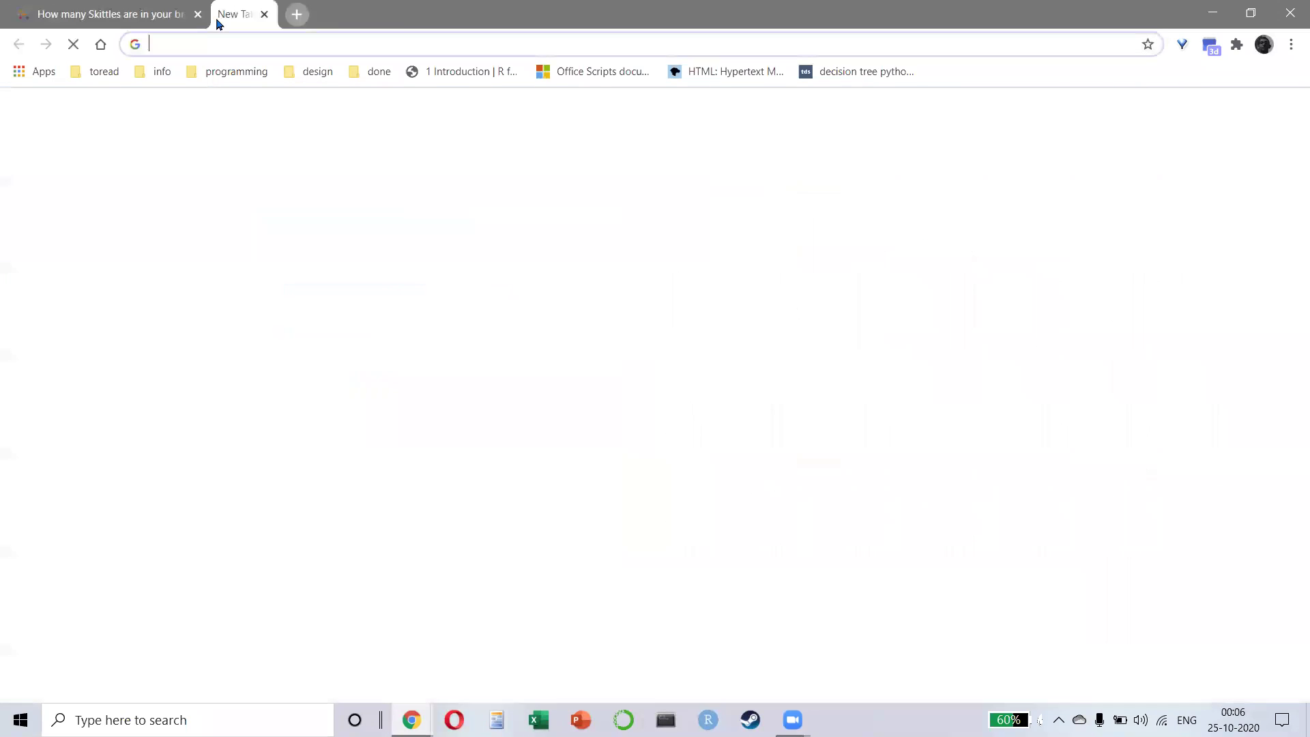
{"action": "left_click", "coordinate": [198, 14]}
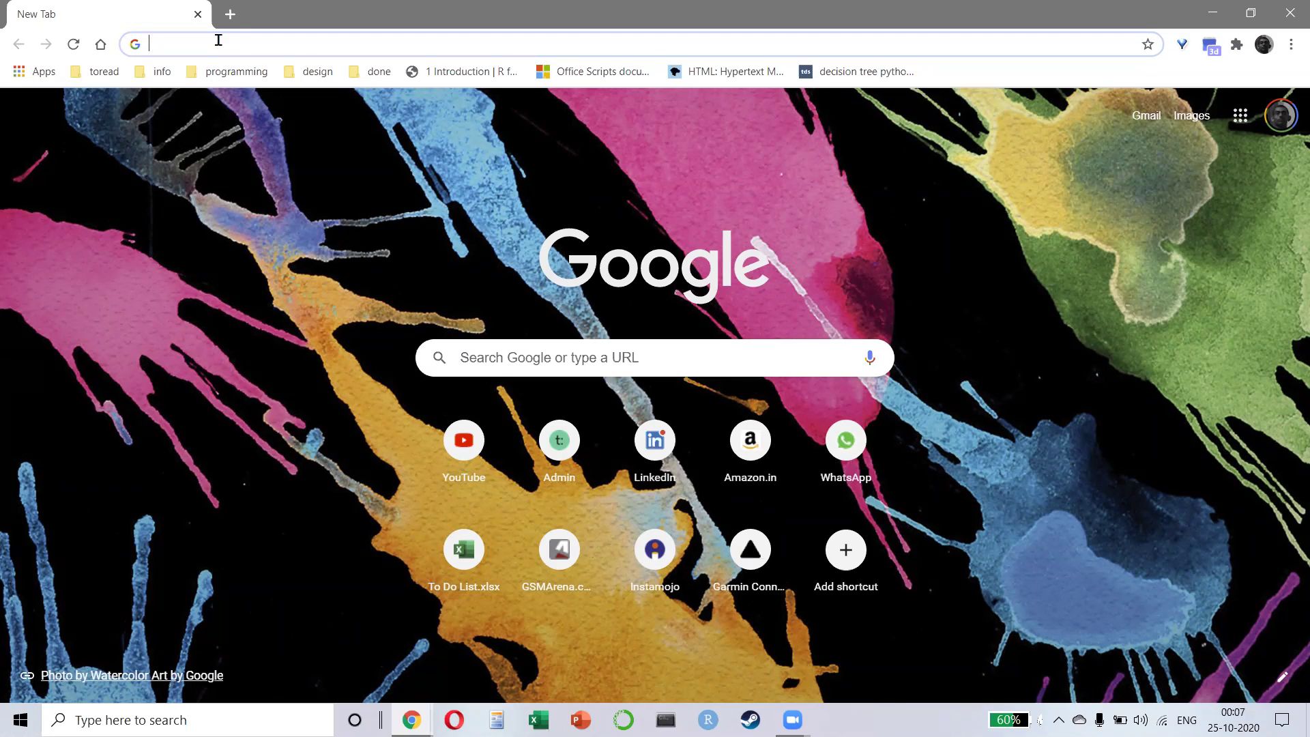
{"action": "type", "text": "SANKEY"}
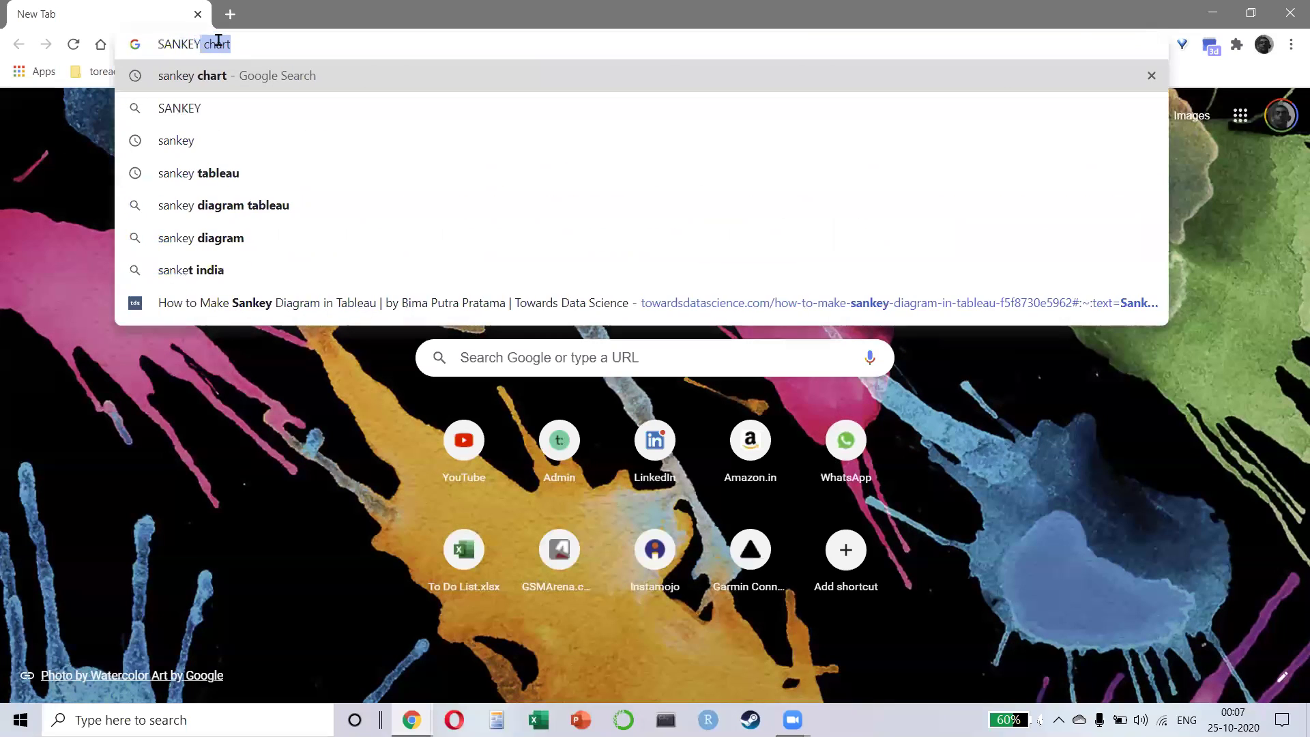
{"action": "key", "text": "BackSpace"}
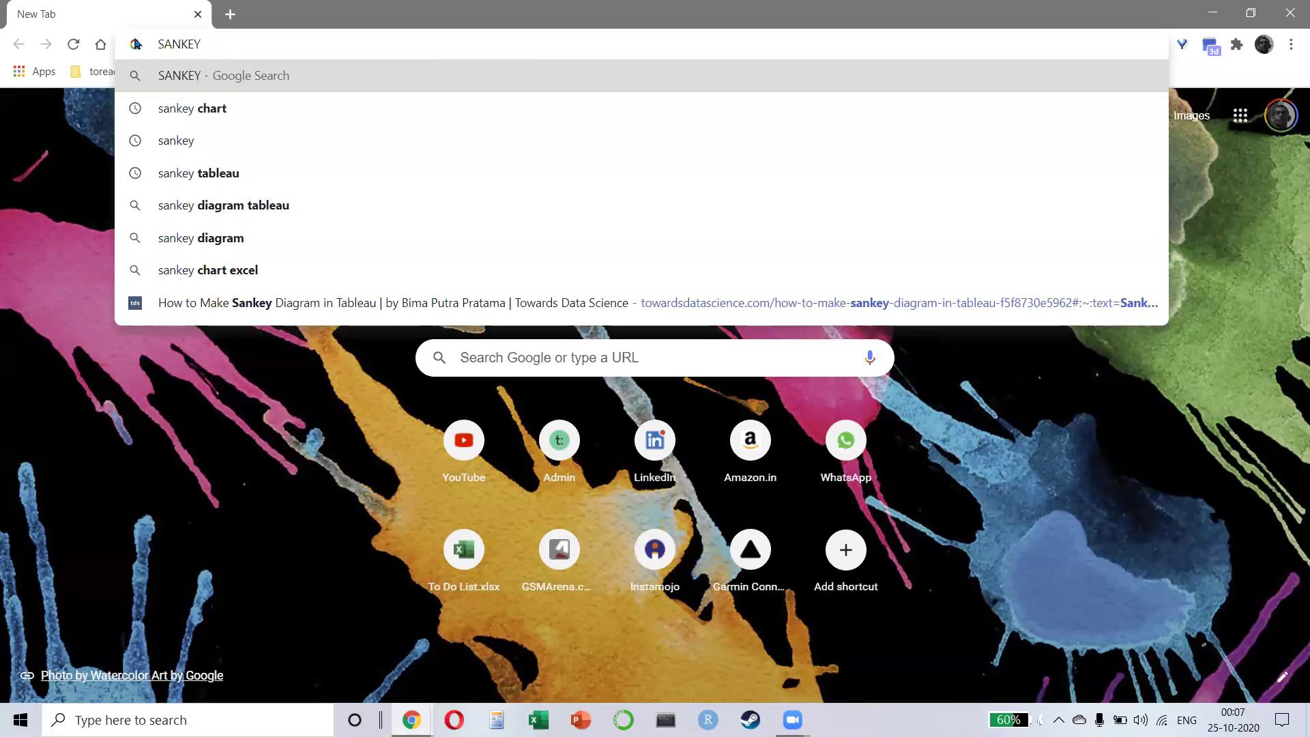
{"action": "type", "text": "TABLEAU"}
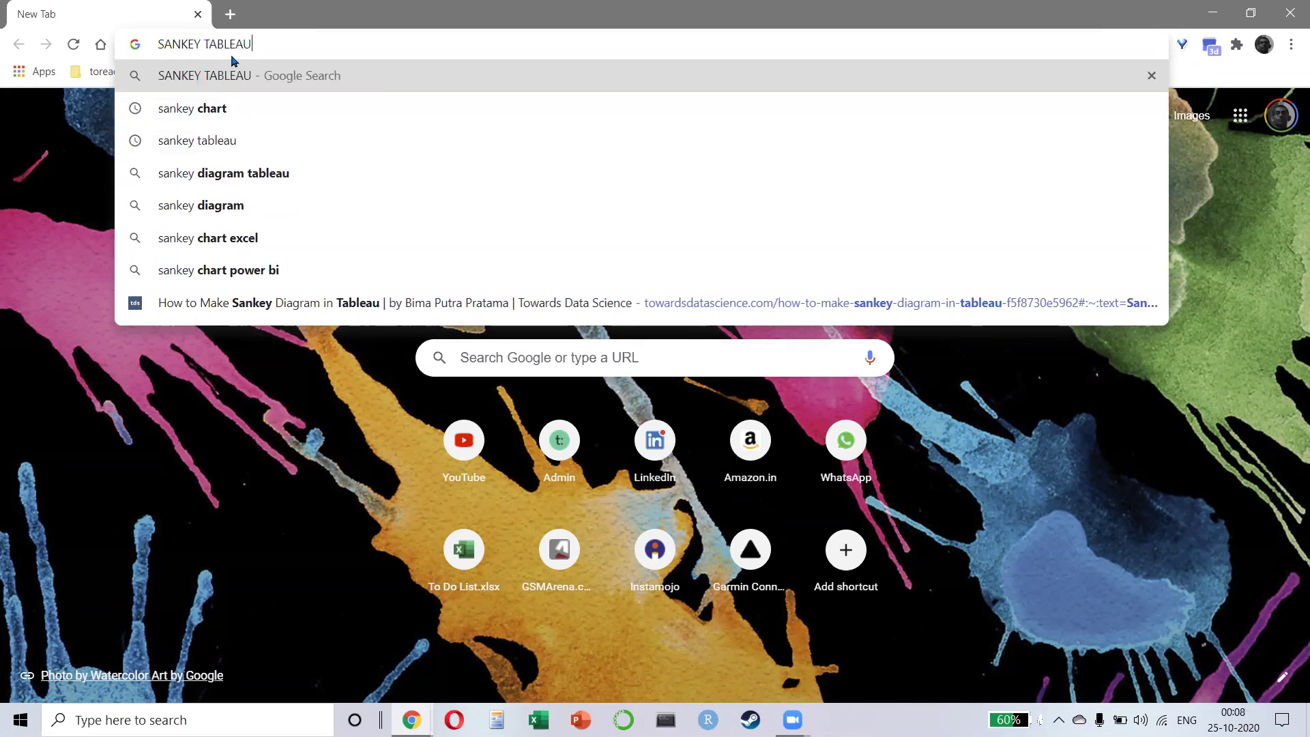
{"action": "key", "text": "Return"}
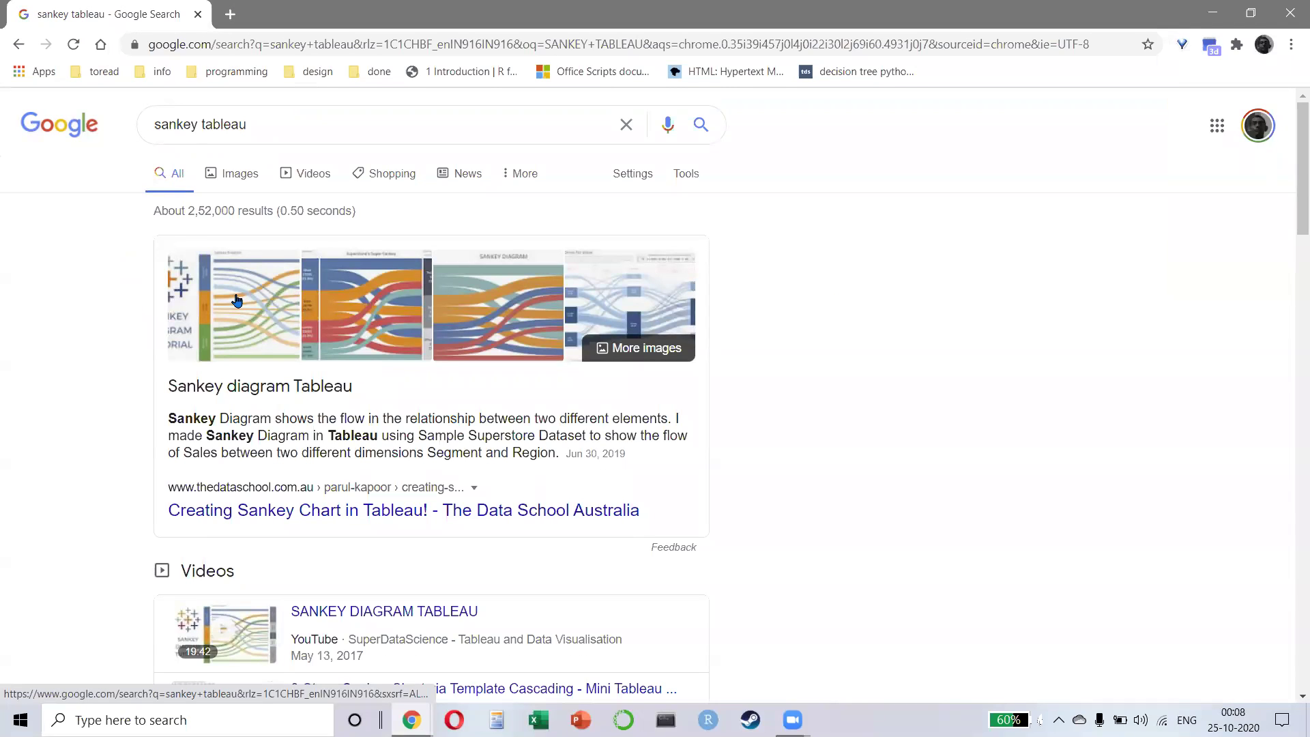
- Browse the image results for Sankey charts in Tableau, and return to the main search results
{"action": "left_click", "coordinate": [250, 176]}
{"action": "scroll", "coordinate": [512, 257], "scroll_direction": "down", "scroll_amount": 2}
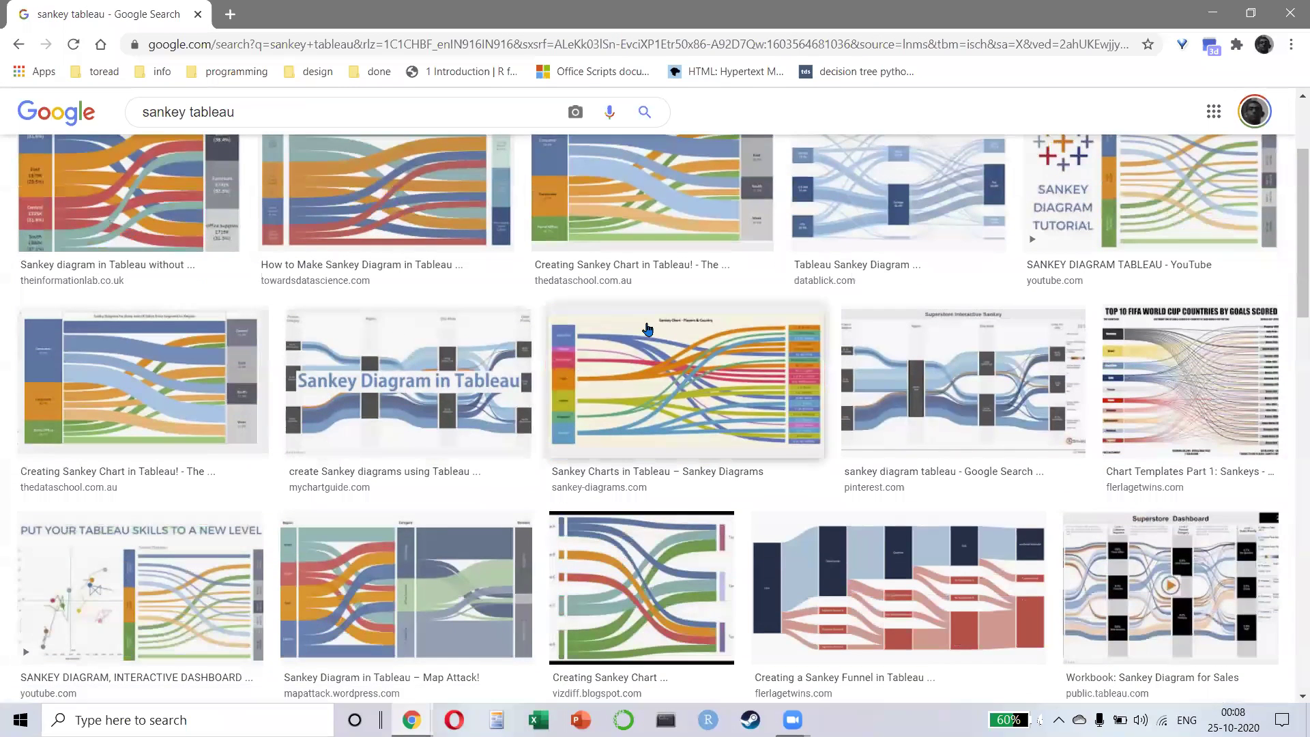
{"action": "scroll", "coordinate": [640, 326], "scroll_direction": "up", "scroll_amount": 3}
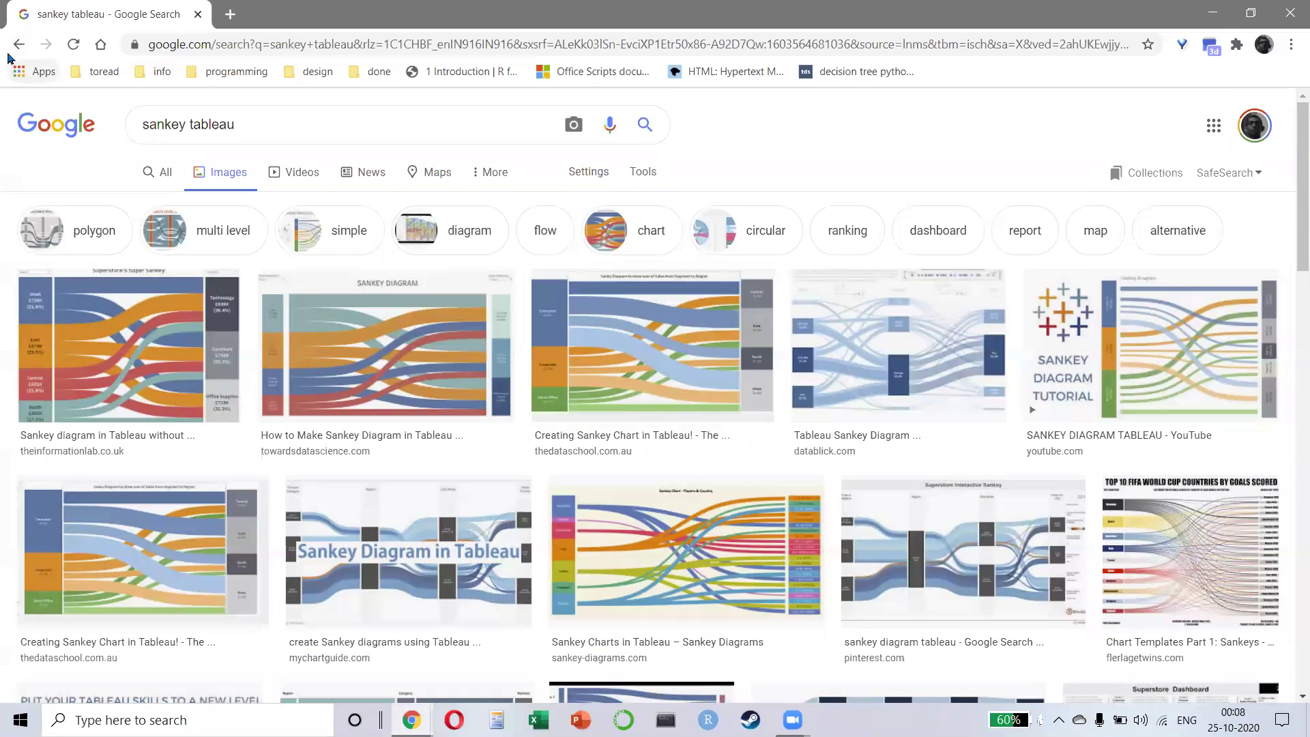
{"action": "left_click", "coordinate": [21, 49]}
- Open The Data School article "Creating Sankey Chart in Tableau!" and view its Segment to Region sales diagram
{"action": "scroll", "coordinate": [348, 321], "scroll_direction": "down", "scroll_amount": 3}
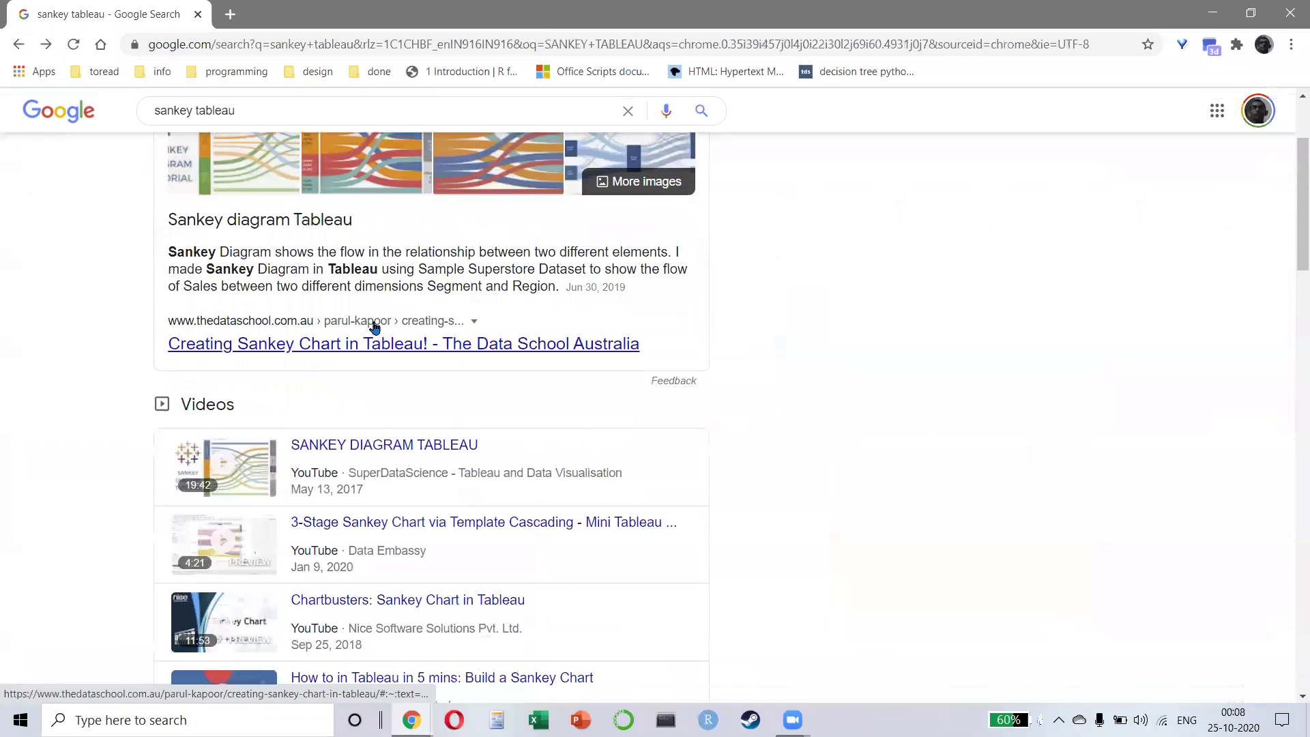
{"action": "left_click", "coordinate": [540, 345]}
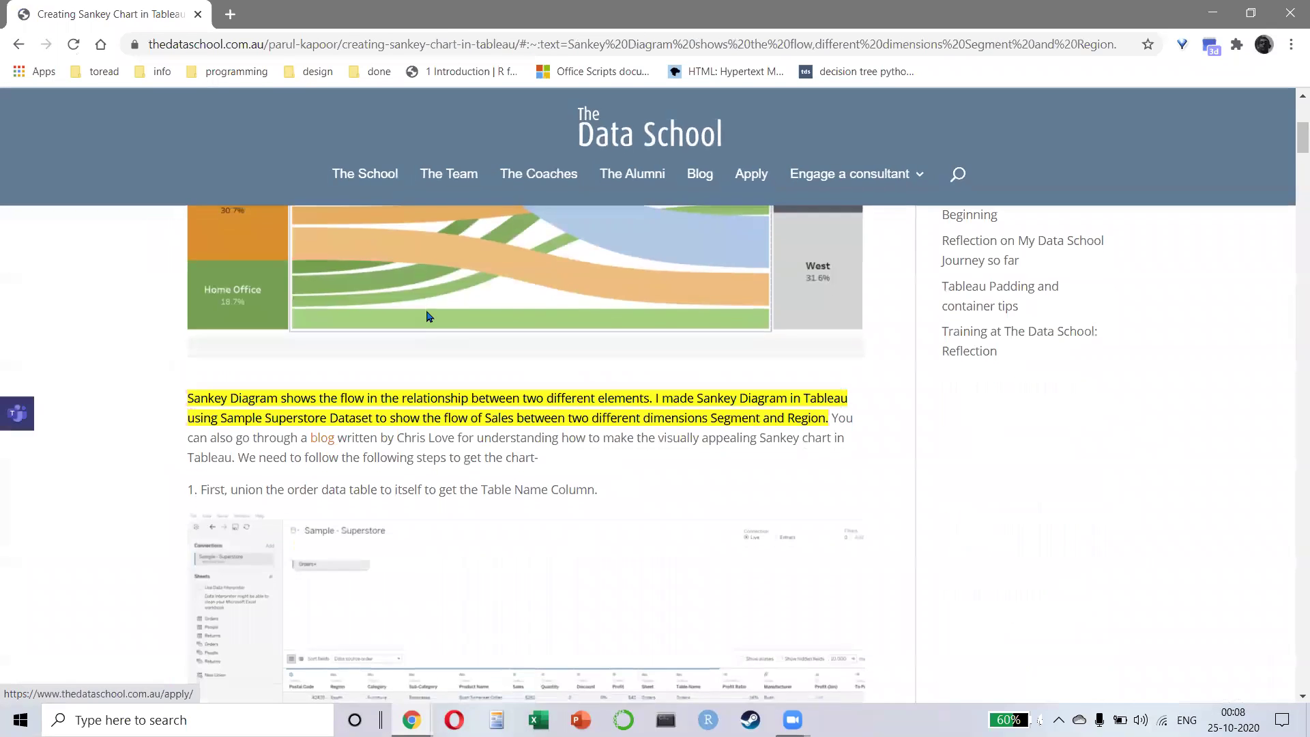
{"action": "scroll", "coordinate": [428, 317], "scroll_direction": "up", "scroll_amount": 5}
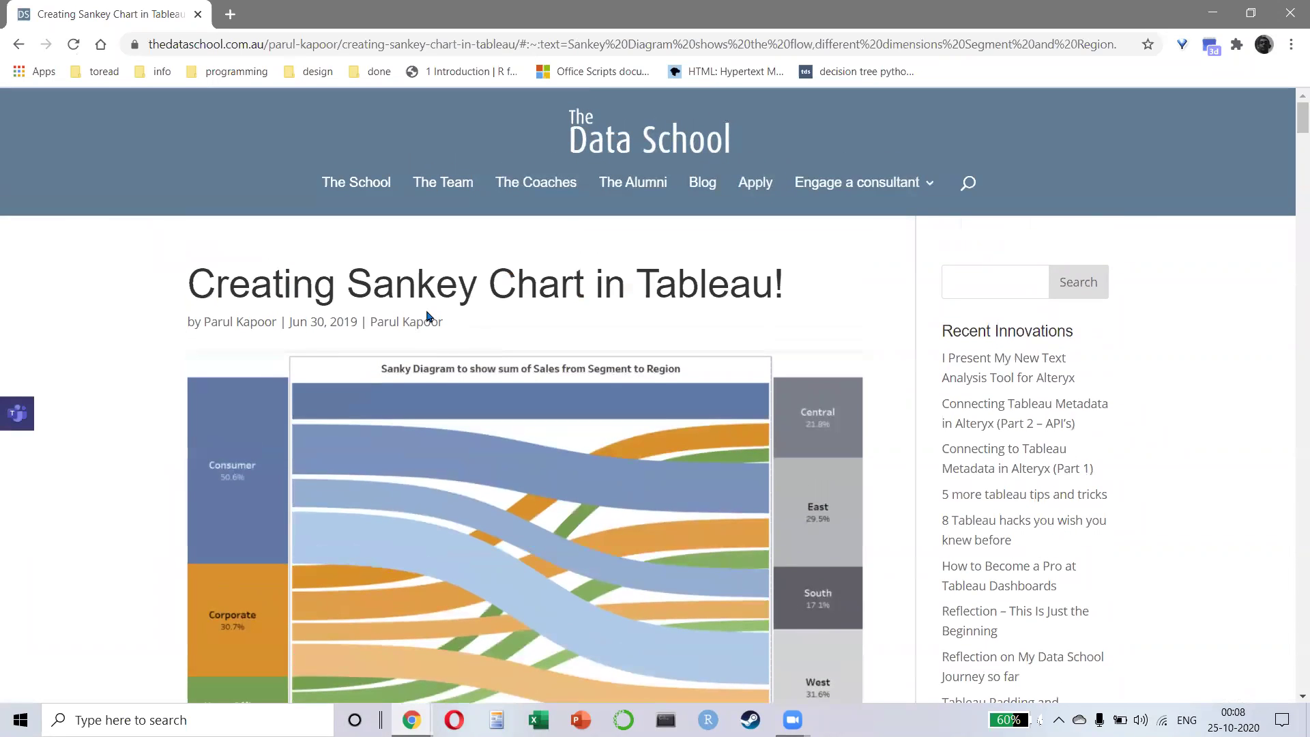
{"action": "scroll", "coordinate": [375, 380], "scroll_direction": "down", "scroll_amount": 2}
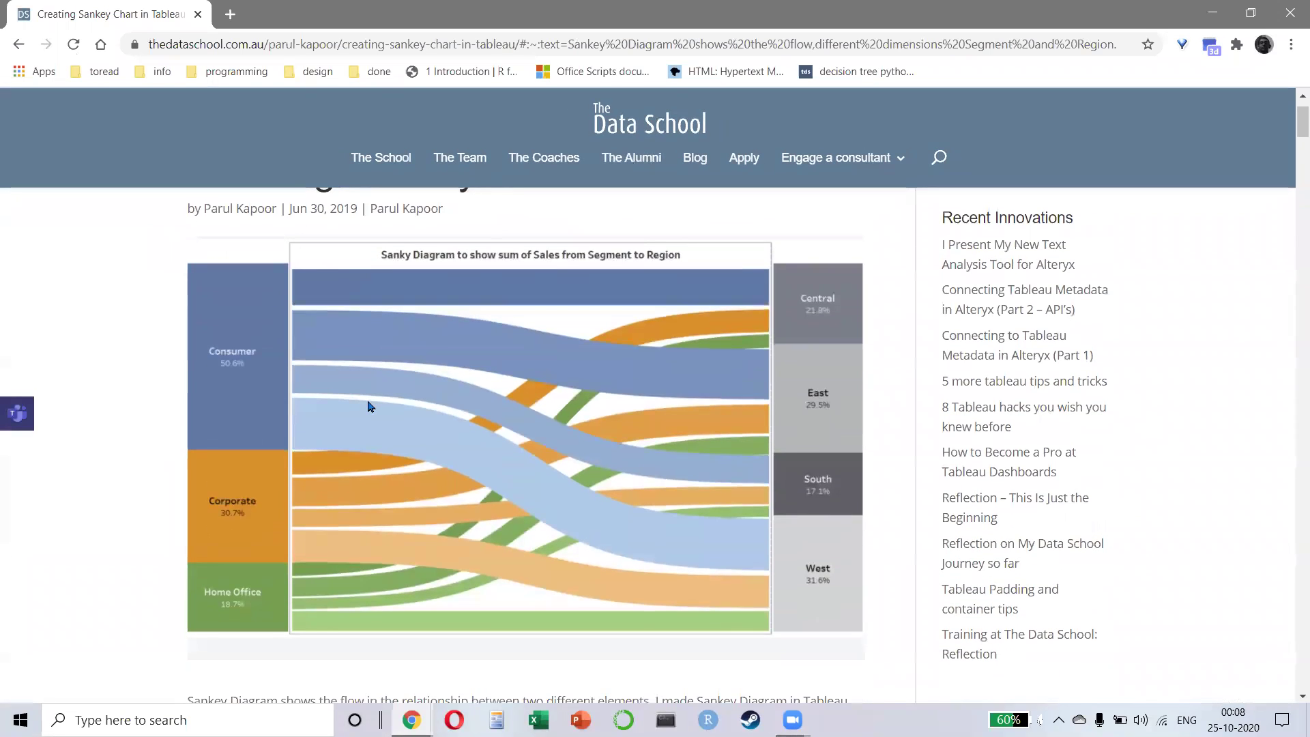
- Read tutorial steps 1 to 5, examining the To Pad, bin, t, Rank and Sigmoid calculations and highlighting the word "sigmoid"
{"action": "scroll", "coordinate": [201, 334], "scroll_direction": "down", "scroll_amount": 12}
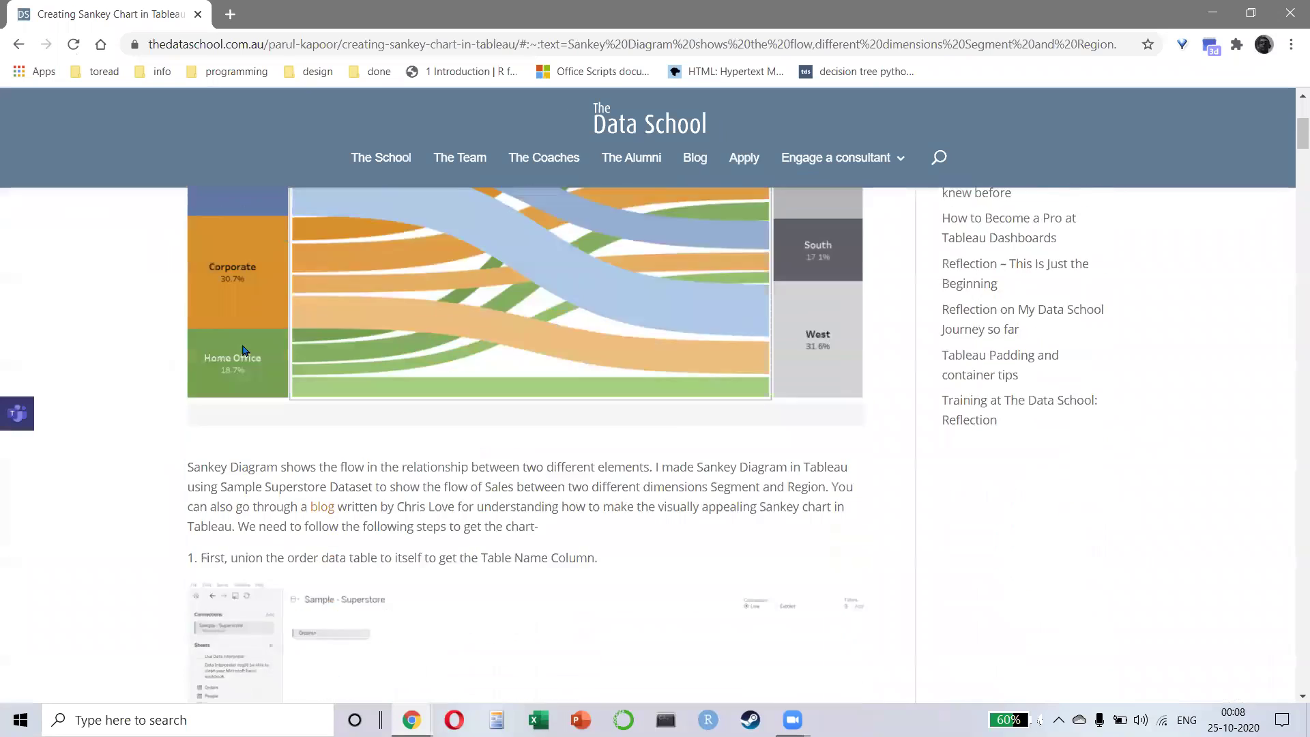
{"action": "scroll", "coordinate": [198, 331], "scroll_direction": "down", "scroll_amount": 3}
{"action": "scroll", "coordinate": [188, 322], "scroll_direction": "up", "scroll_amount": 1}
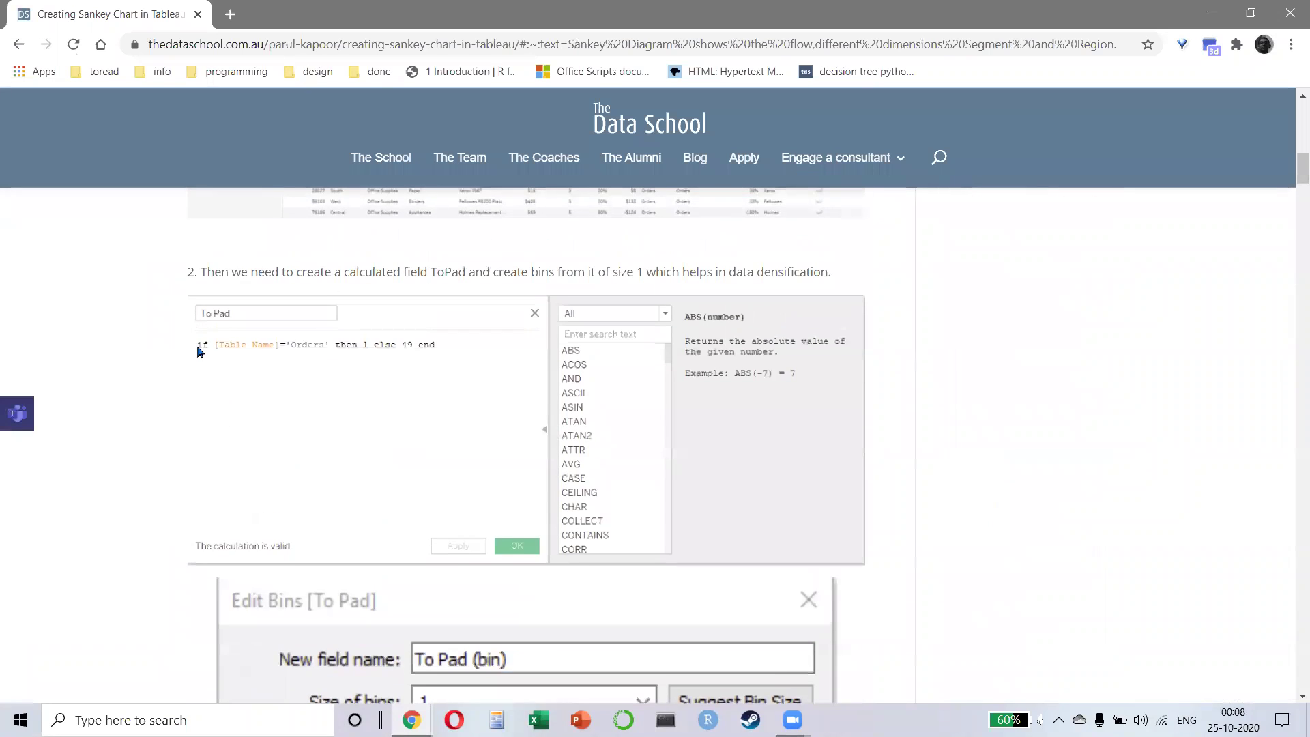
{"action": "scroll", "coordinate": [197, 350], "scroll_direction": "up", "scroll_amount": 2}
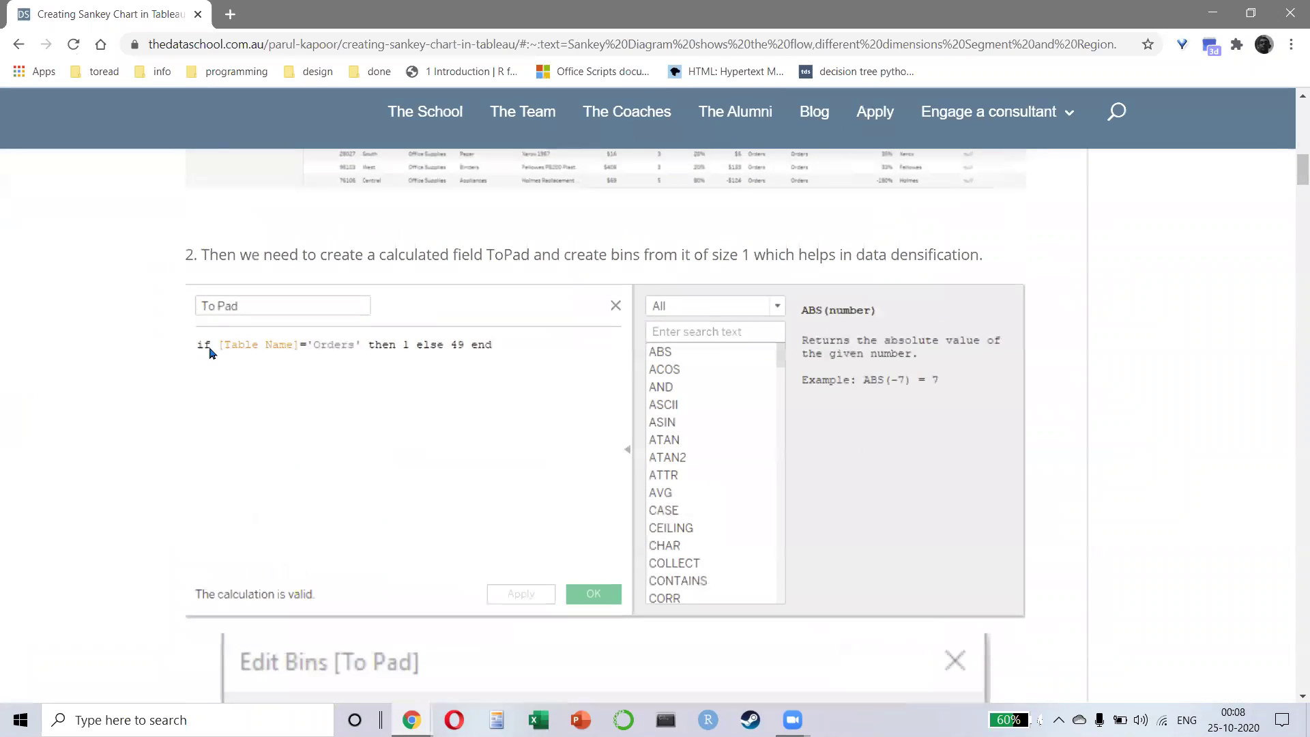
{"action": "scroll", "coordinate": [406, 365], "scroll_direction": "down", "scroll_amount": 6}
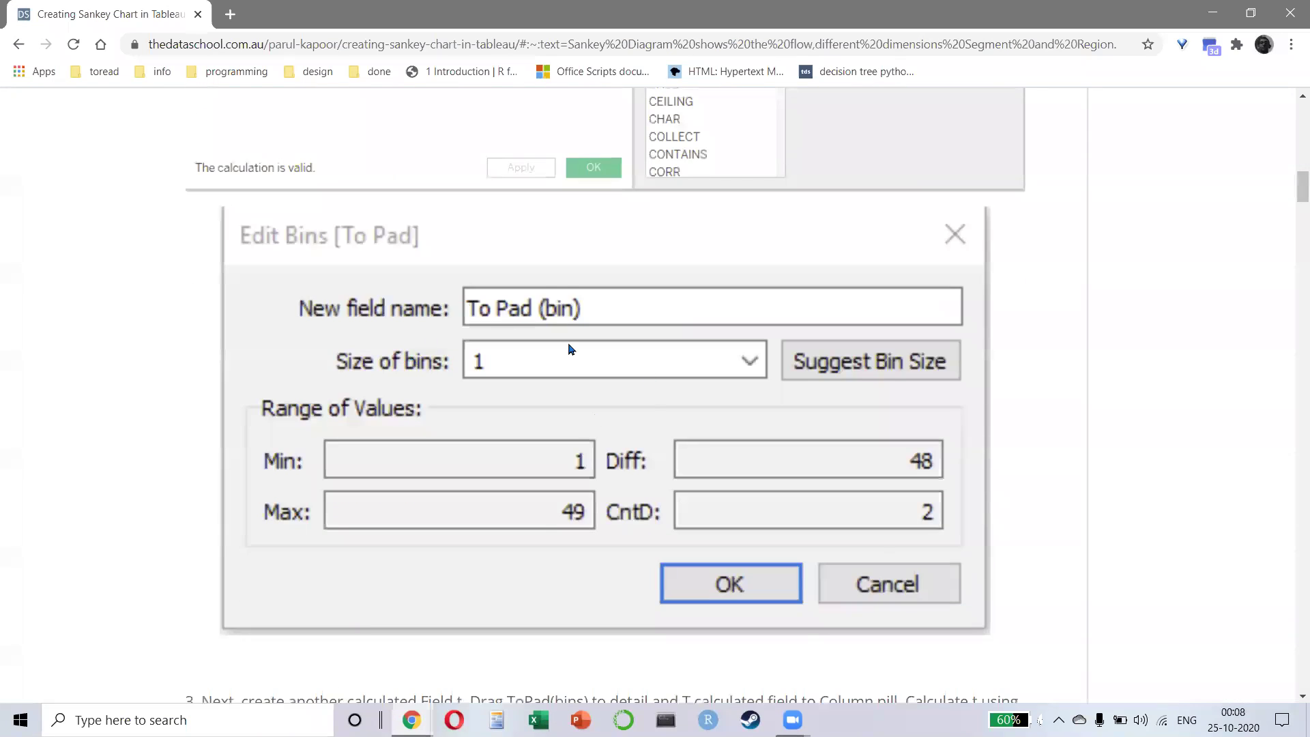
{"action": "scroll", "coordinate": [480, 377], "scroll_direction": "down", "scroll_amount": 6}
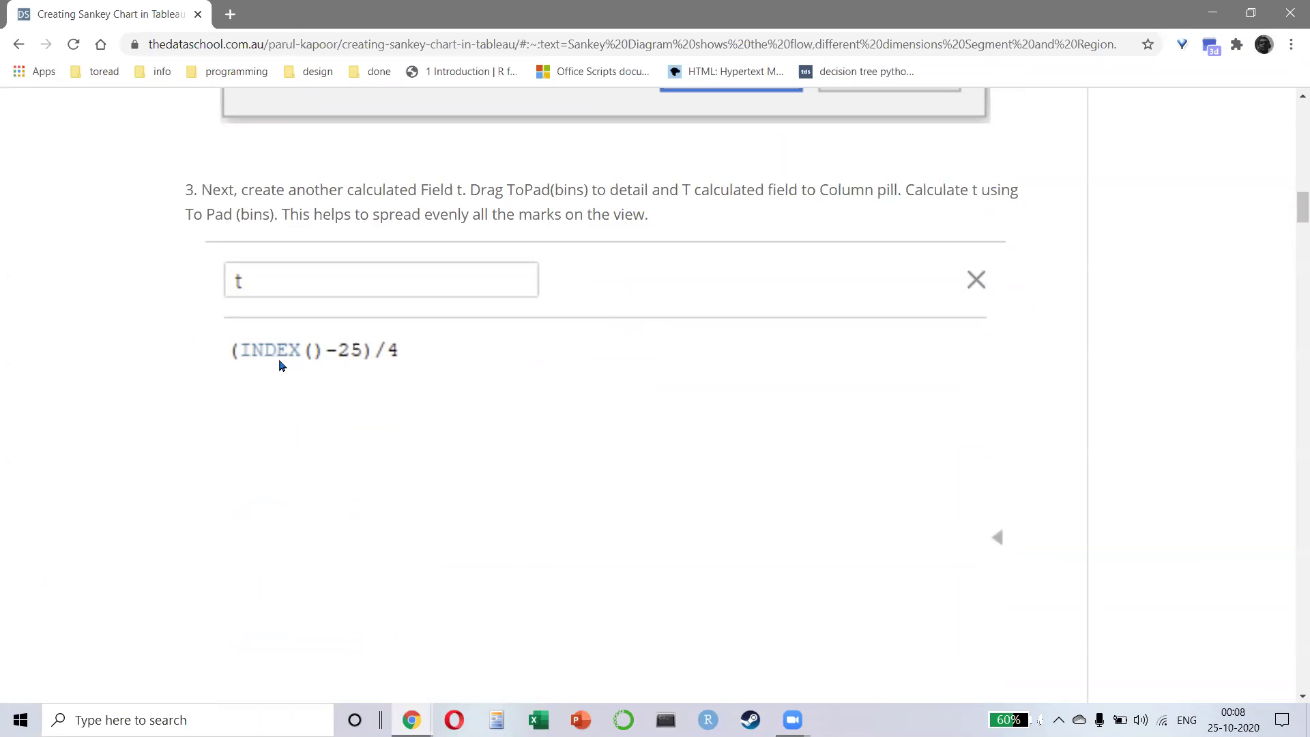
{"action": "scroll", "coordinate": [279, 369], "scroll_direction": "down", "scroll_amount": 12}
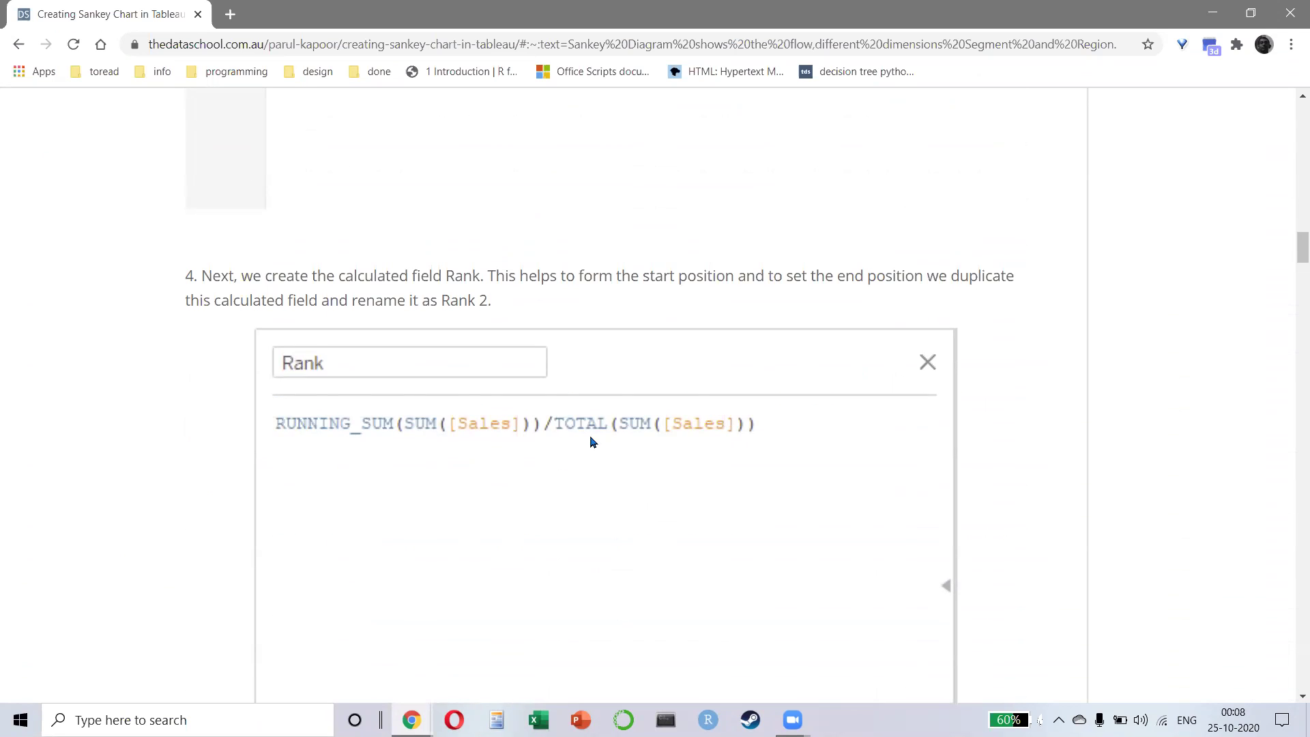
{"action": "scroll", "coordinate": [590, 442], "scroll_direction": "down", "scroll_amount": 12}
{"action": "scroll", "coordinate": [543, 420], "scroll_direction": "down", "scroll_amount": 6}
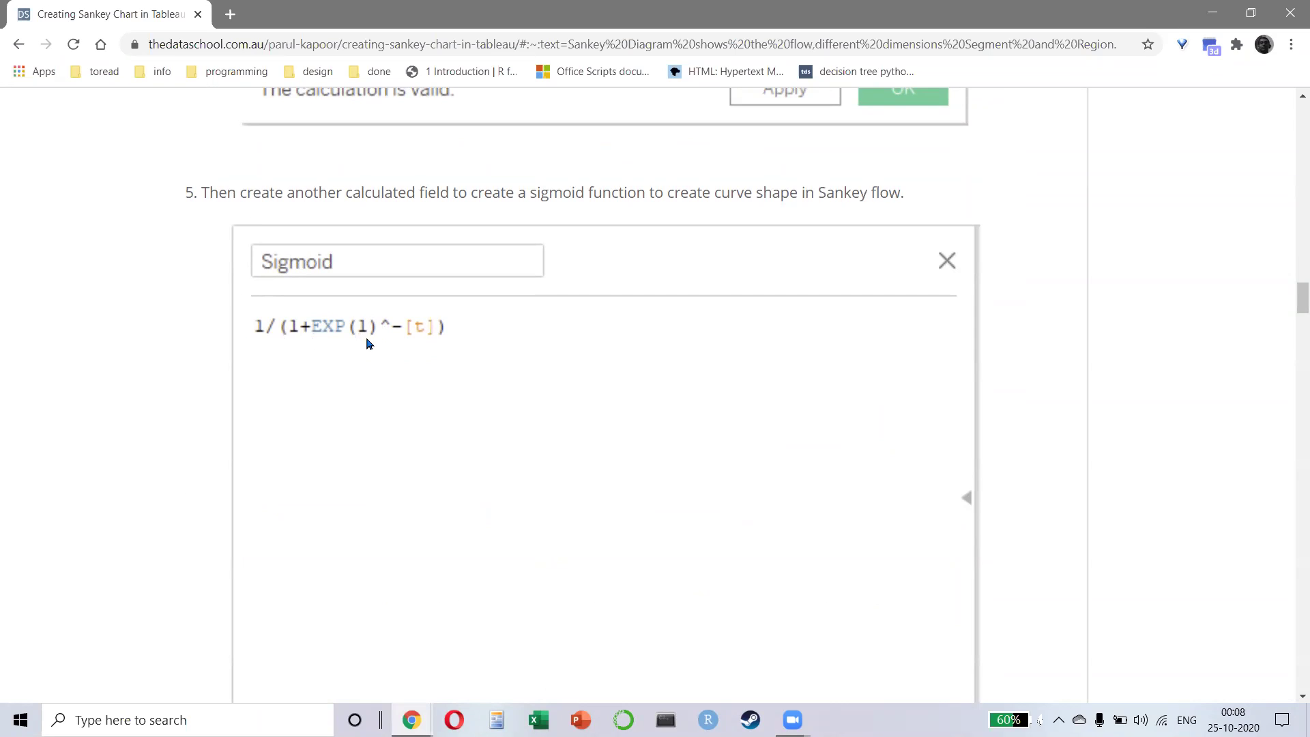
{"action": "left_click_drag", "start_coordinate": [531, 195], "coordinate": [585, 193]}
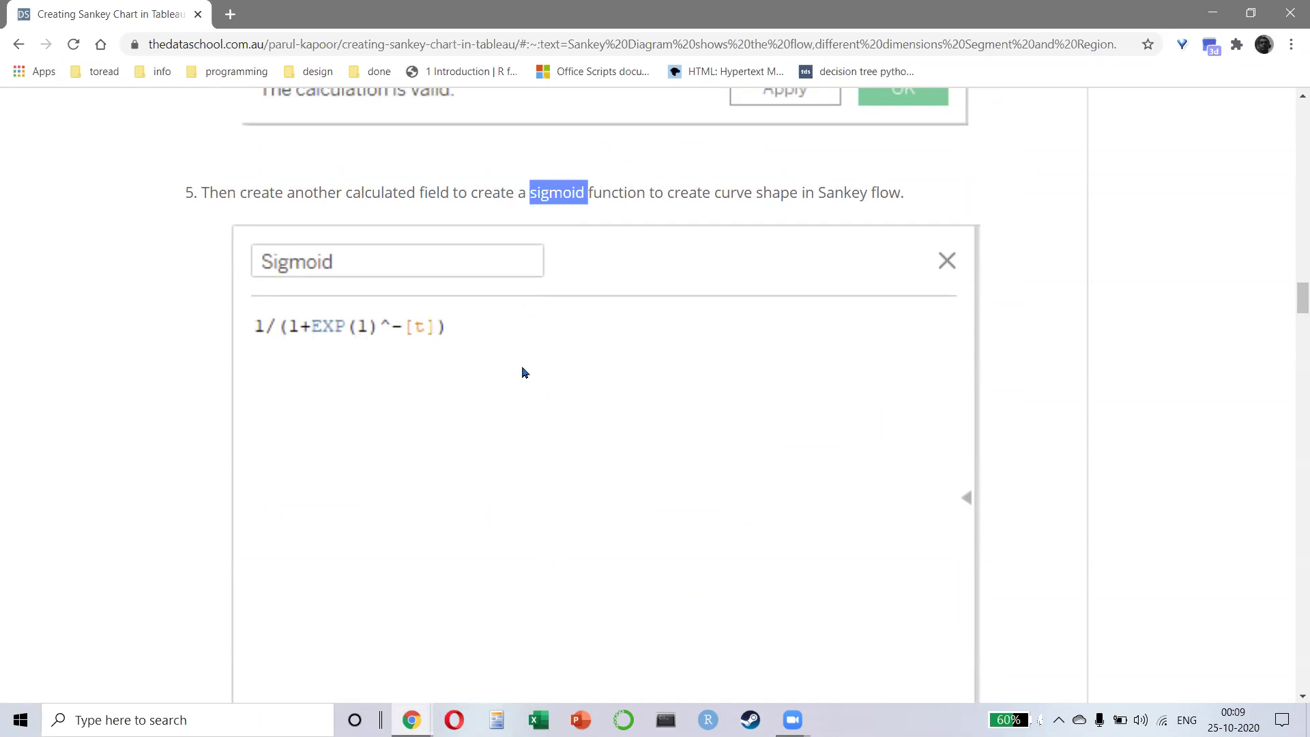
{"action": "left_click_drag", "start_coordinate": [604, 205], "coordinate": [608, 208]}
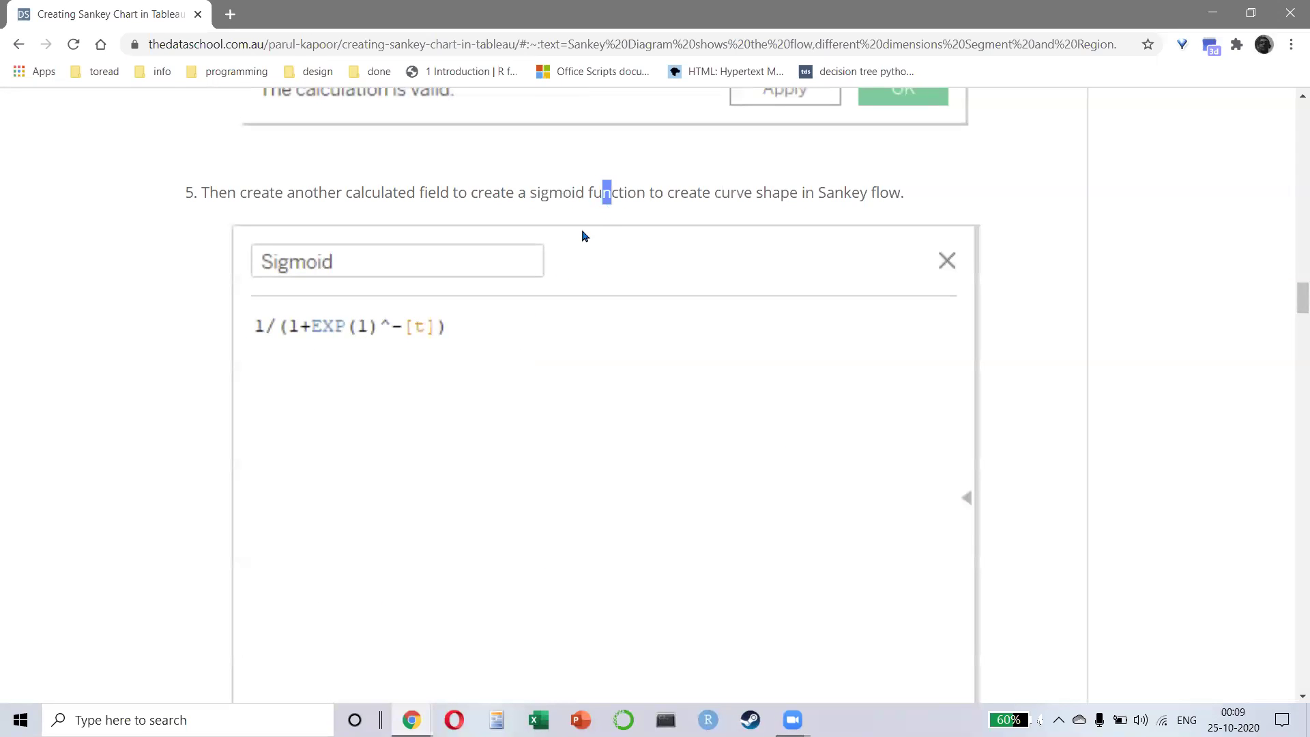
- Review the rest of the Sankey tutorial, from the Curve calculated field through line colouring to the dashboard highlight action
{"action": "scroll", "coordinate": [581, 236], "scroll_direction": "down", "scroll_amount": 8}
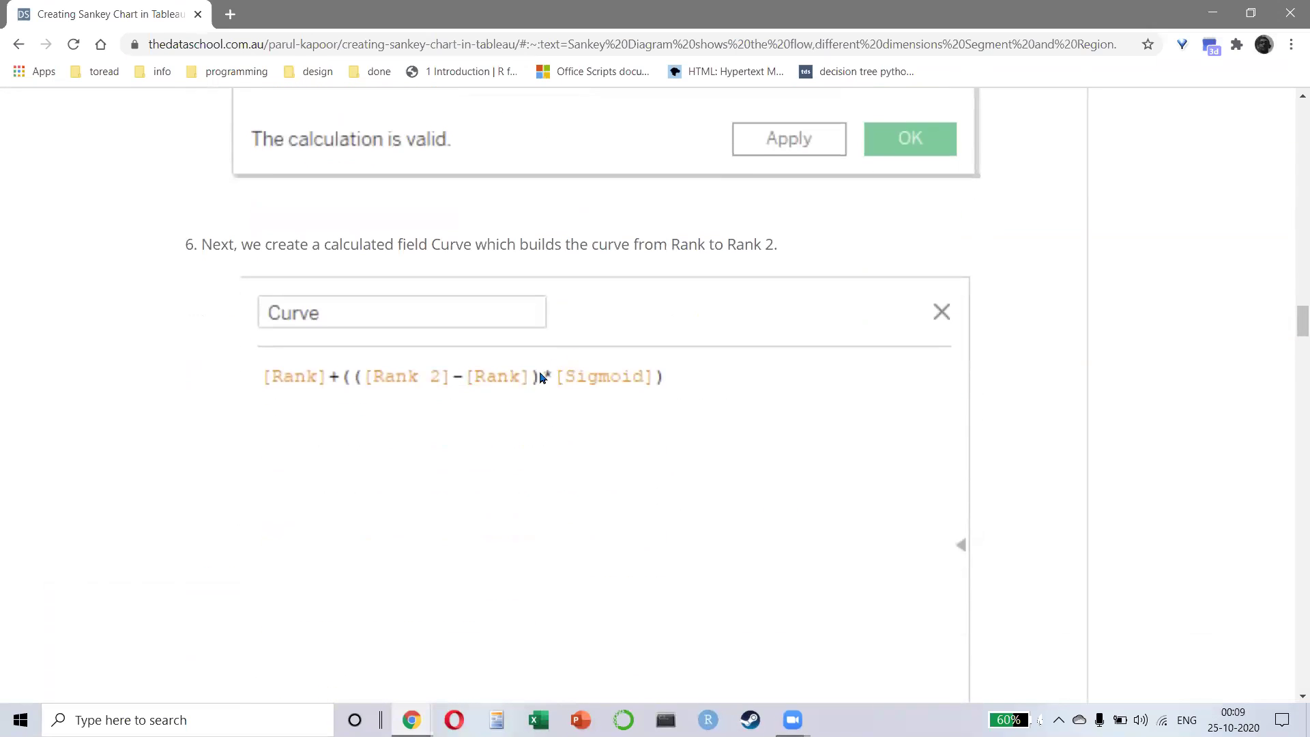
{"action": "scroll", "coordinate": [541, 377], "scroll_direction": "down", "scroll_amount": 15}
{"action": "scroll", "coordinate": [544, 405], "scroll_direction": "down", "scroll_amount": 13}
{"action": "scroll", "coordinate": [512, 427], "scroll_direction": "down", "scroll_amount": 19}
{"action": "scroll", "coordinate": [483, 377], "scroll_direction": "down", "scroll_amount": 18}
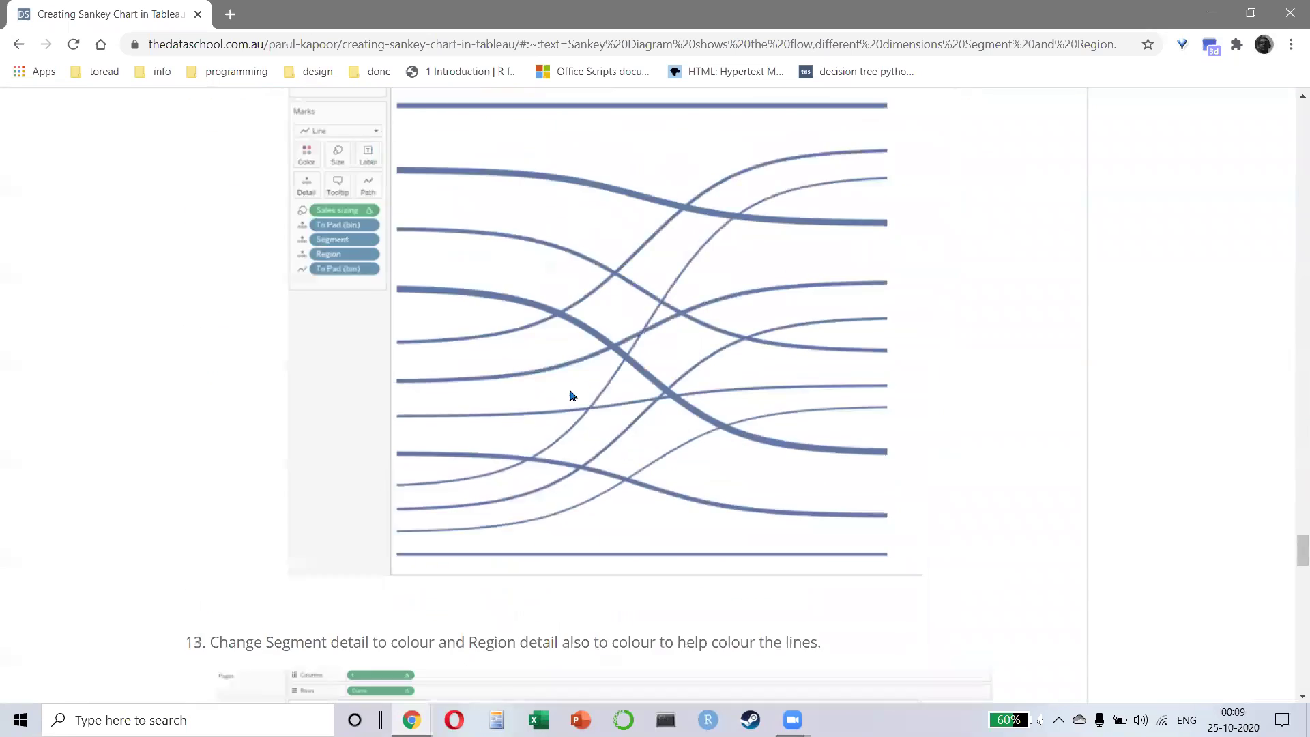
{"action": "scroll", "coordinate": [572, 395], "scroll_direction": "down", "scroll_amount": 20}
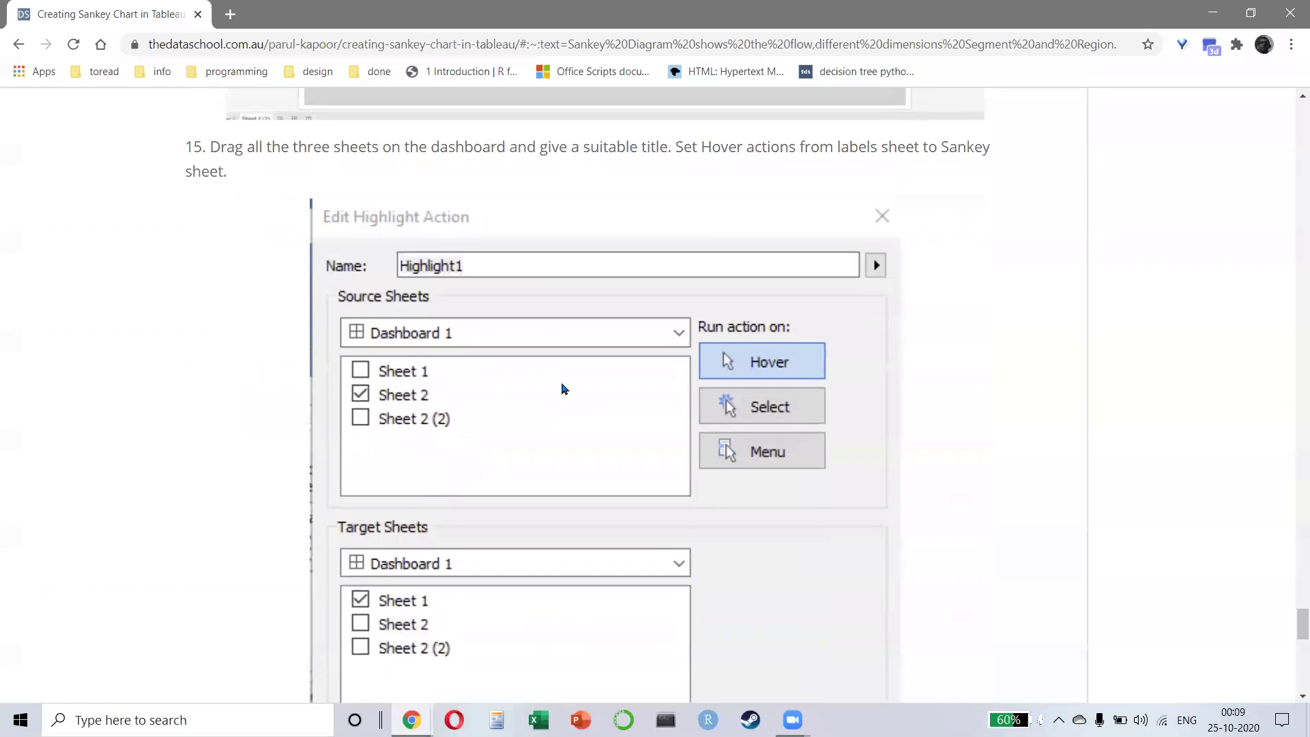
{"action": "scroll", "coordinate": [566, 402], "scroll_direction": "down", "scroll_amount": 17}
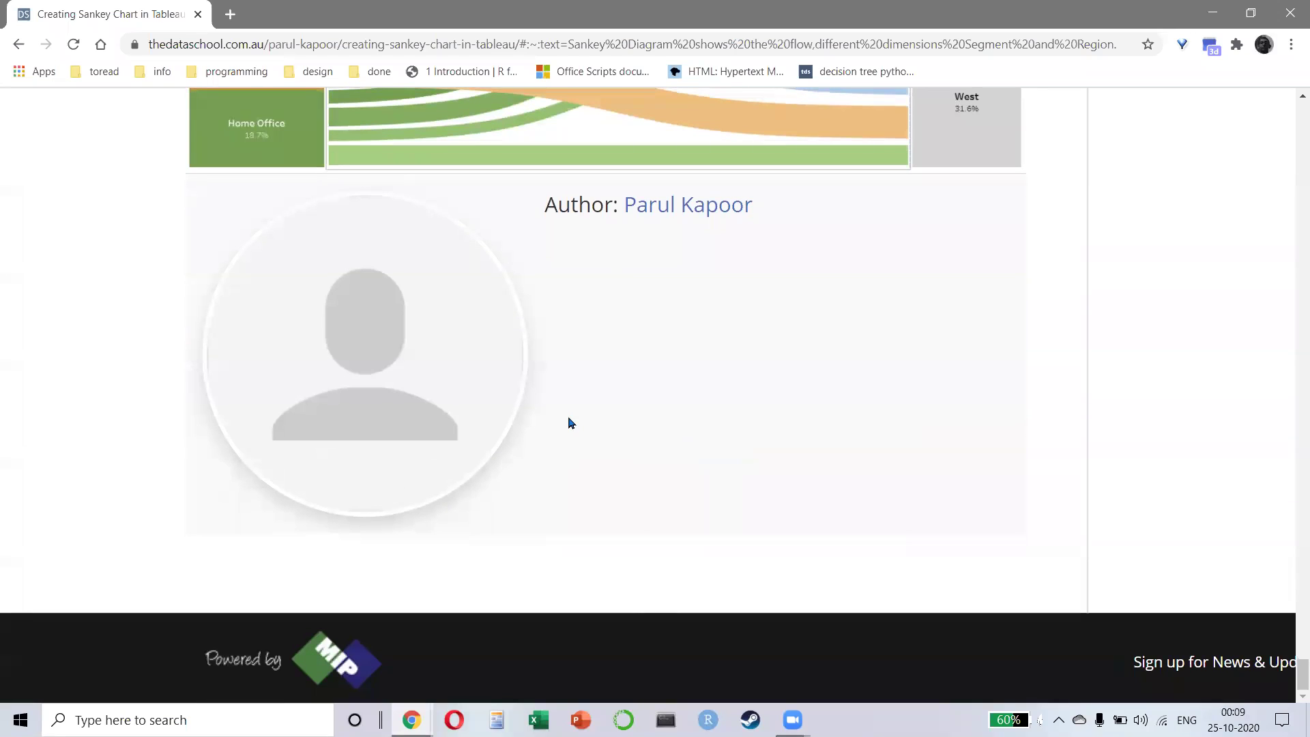
{"action": "scroll", "coordinate": [571, 423], "scroll_direction": "up", "scroll_amount": 1}
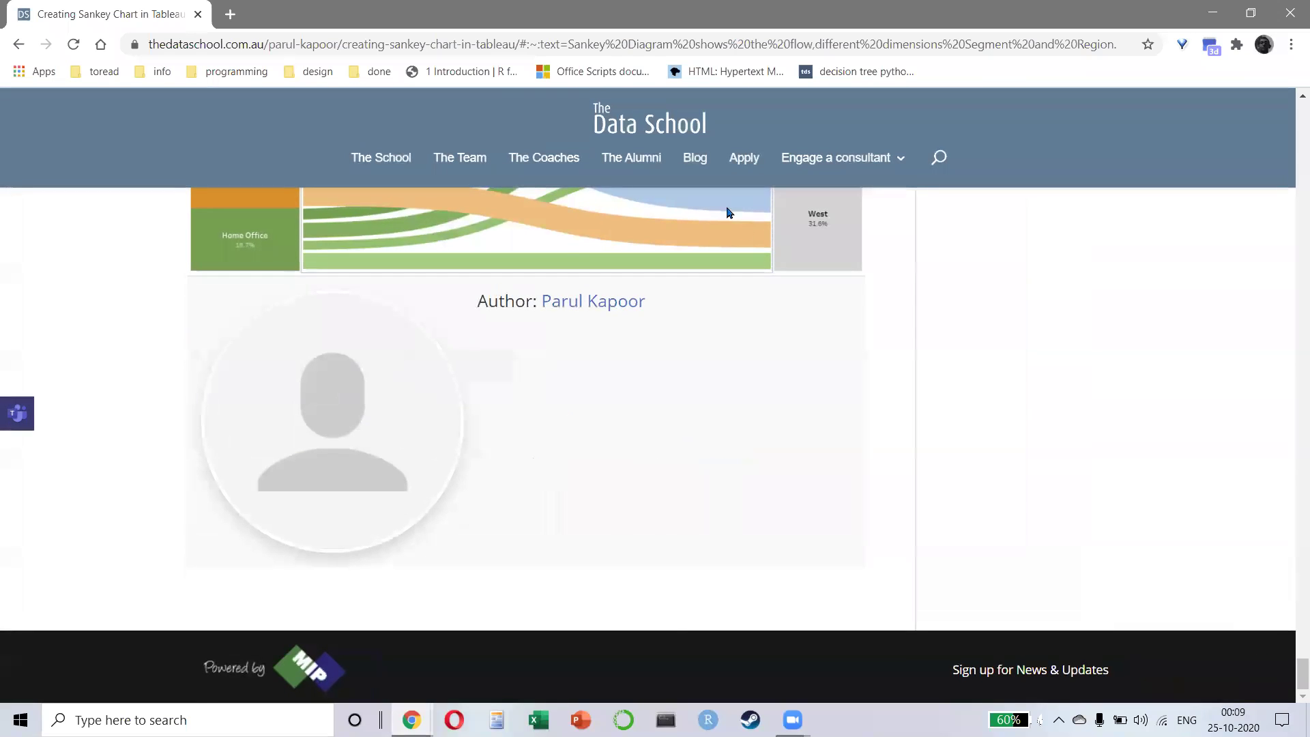
{"action": "scroll", "coordinate": [1246, 454], "scroll_direction": "up", "scroll_amount": 8}
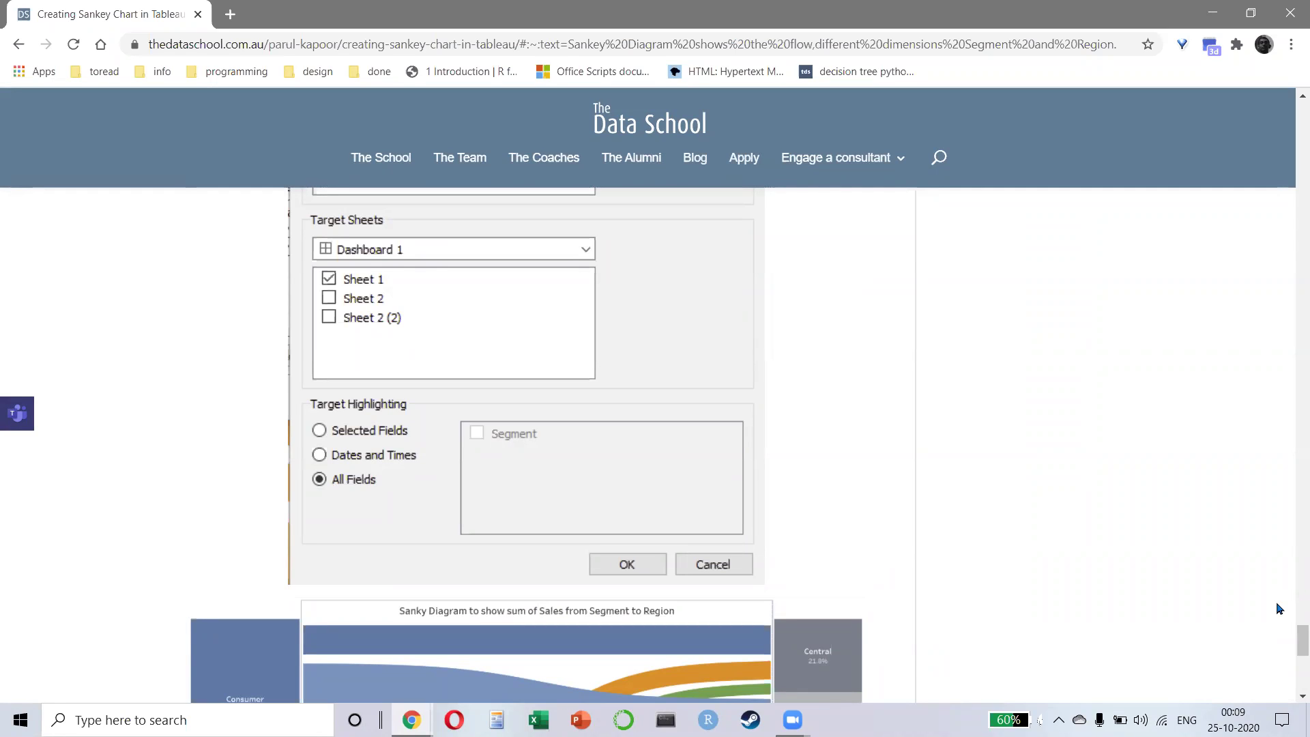
- Open the WHAT IS POWER BI presentation in PowerPoint and highlight both Custom Visuals entries in the POWER BI vs TABLEAU slide's table
{"action": "left_click", "coordinate": [580, 718]}
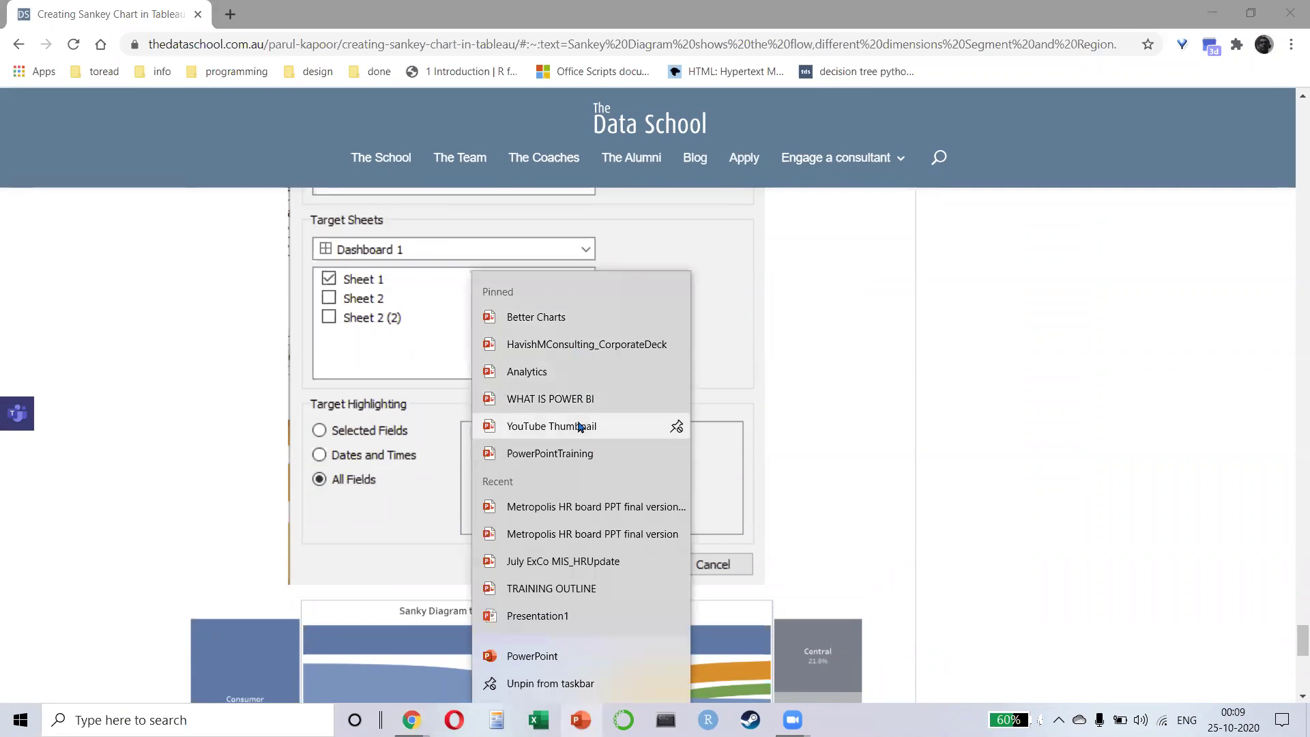
{"action": "left_click", "coordinate": [577, 408]}
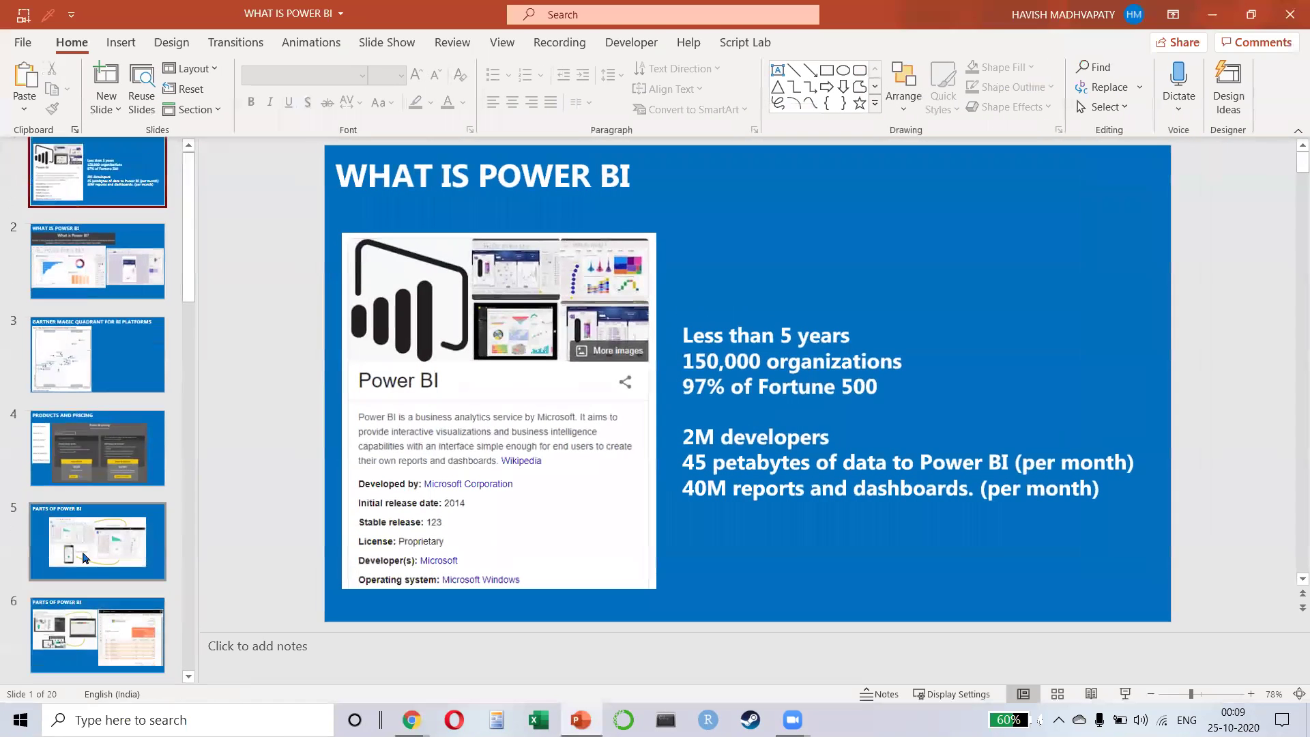
{"action": "left_click_drag", "start_coordinate": [184, 239], "coordinate": [187, 593]}
{"action": "left_click", "coordinate": [97, 621]}
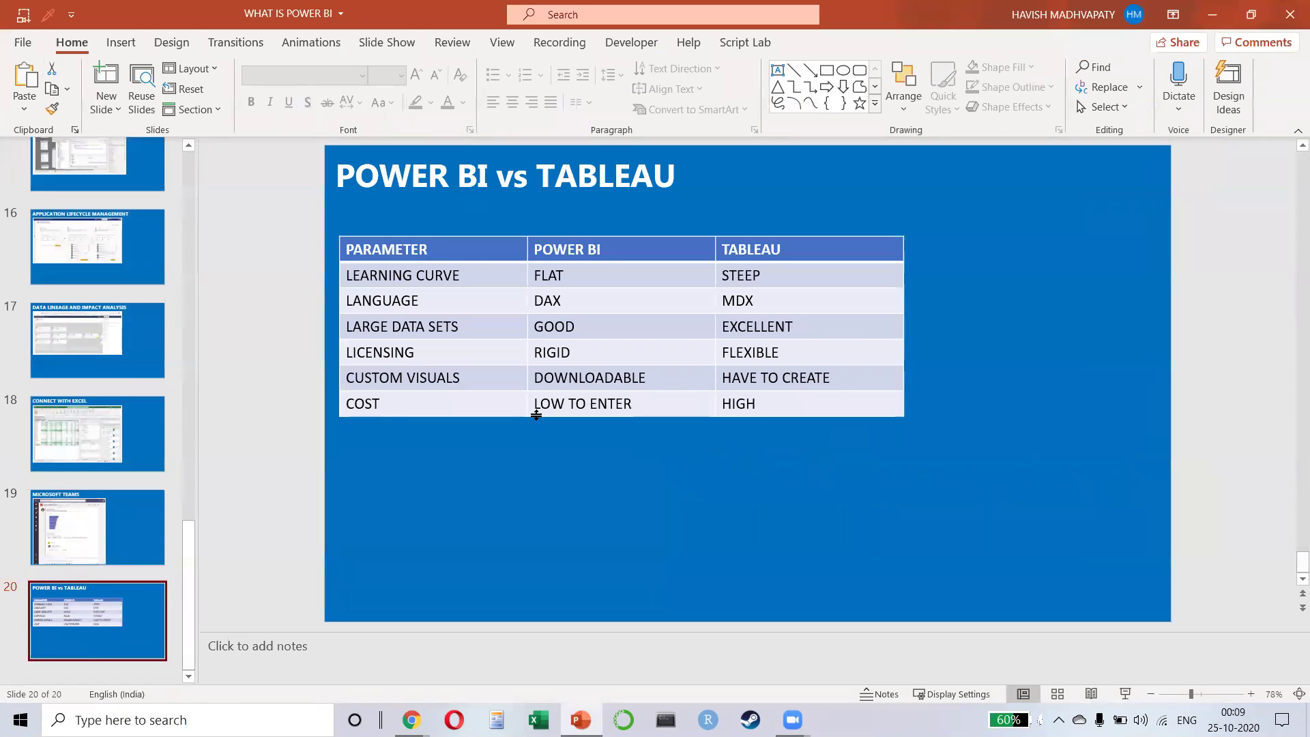
{"action": "left_click_drag", "start_coordinate": [542, 381], "coordinate": [658, 382]}
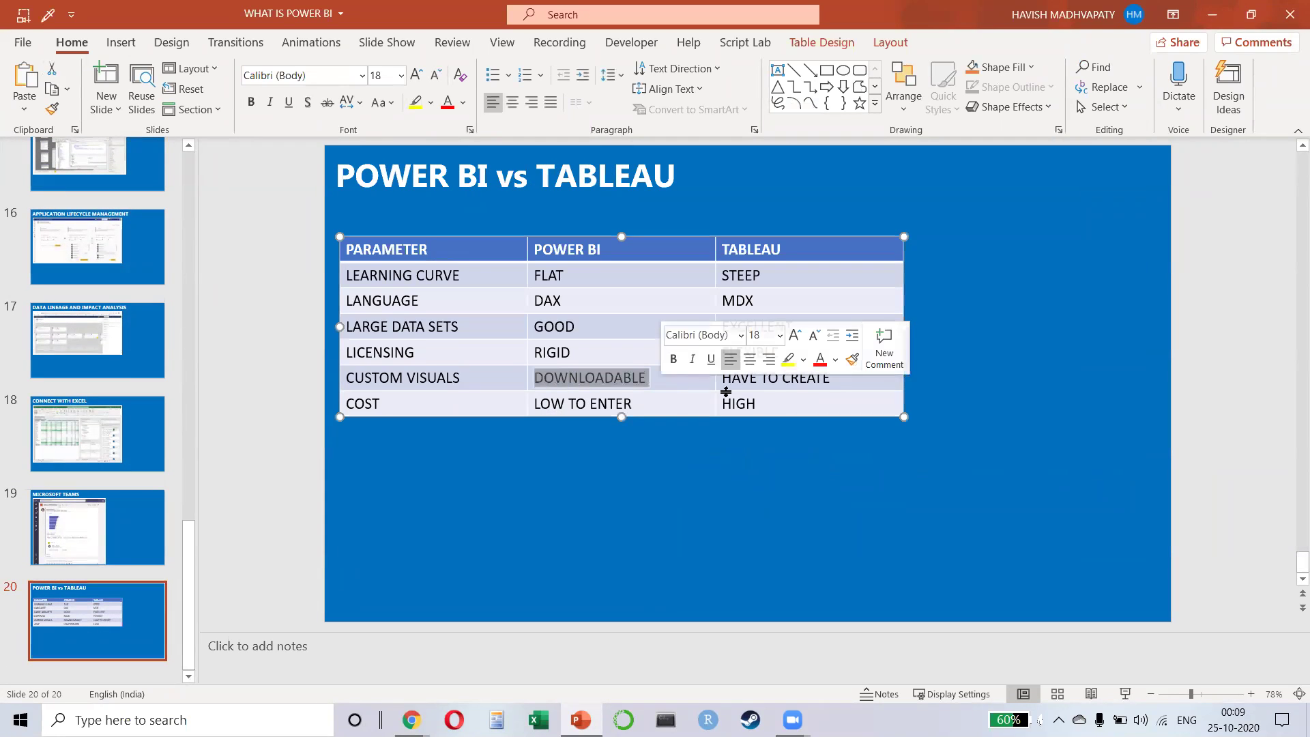
{"action": "left_click_drag", "start_coordinate": [832, 378], "coordinate": [732, 382]}
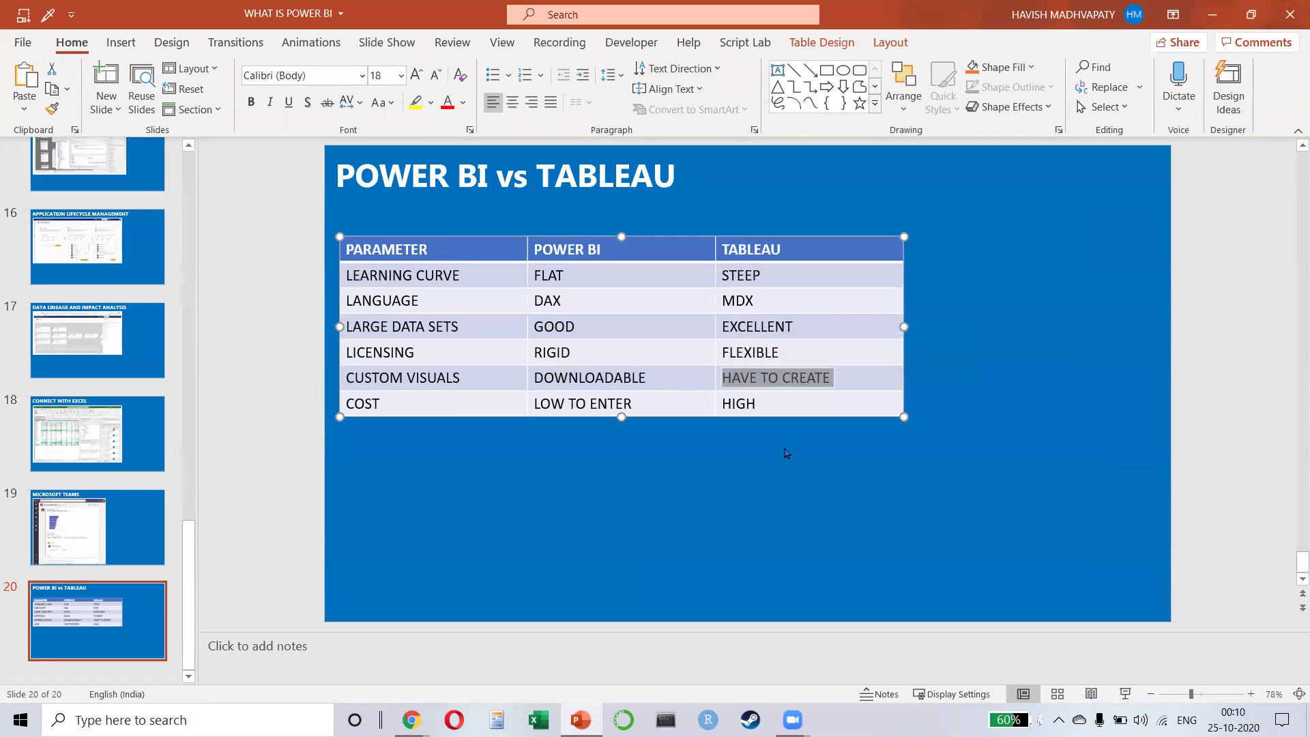